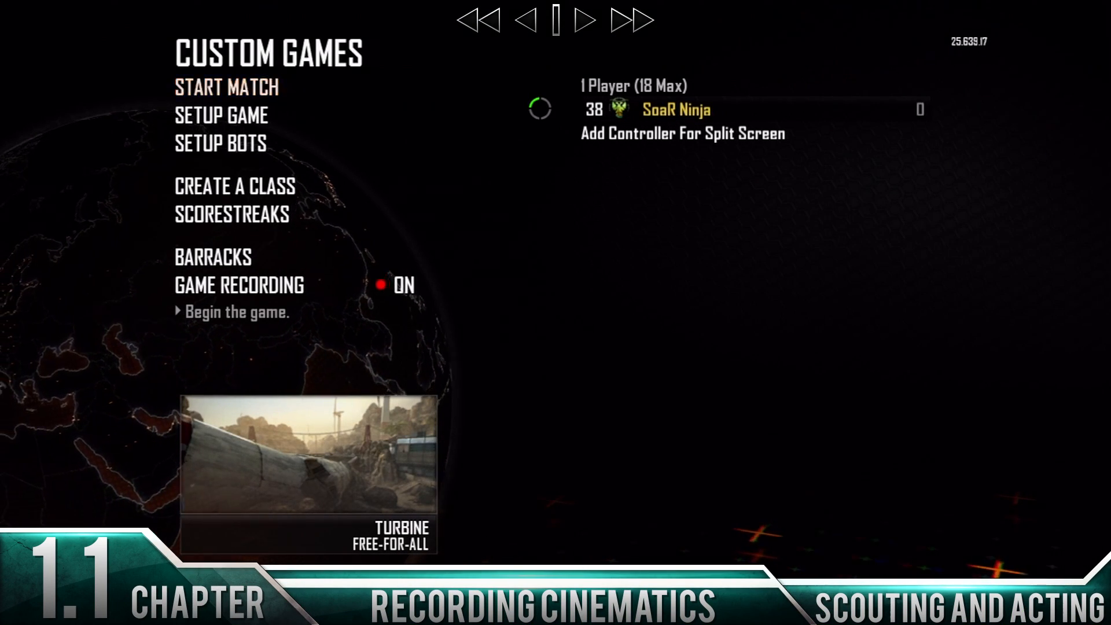
# - Change the custom match's game mode to the saved Cinematics custom game
pyautogui.press('Down')
pyautogui.press('Return')
pyautogui.press('Down')
pyautogui.press('Down')
pyautogui.press('Down')
pyautogui.press('Down')
pyautogui.press('Return')
pyautogui.press('Down')
pyautogui.press('Down')
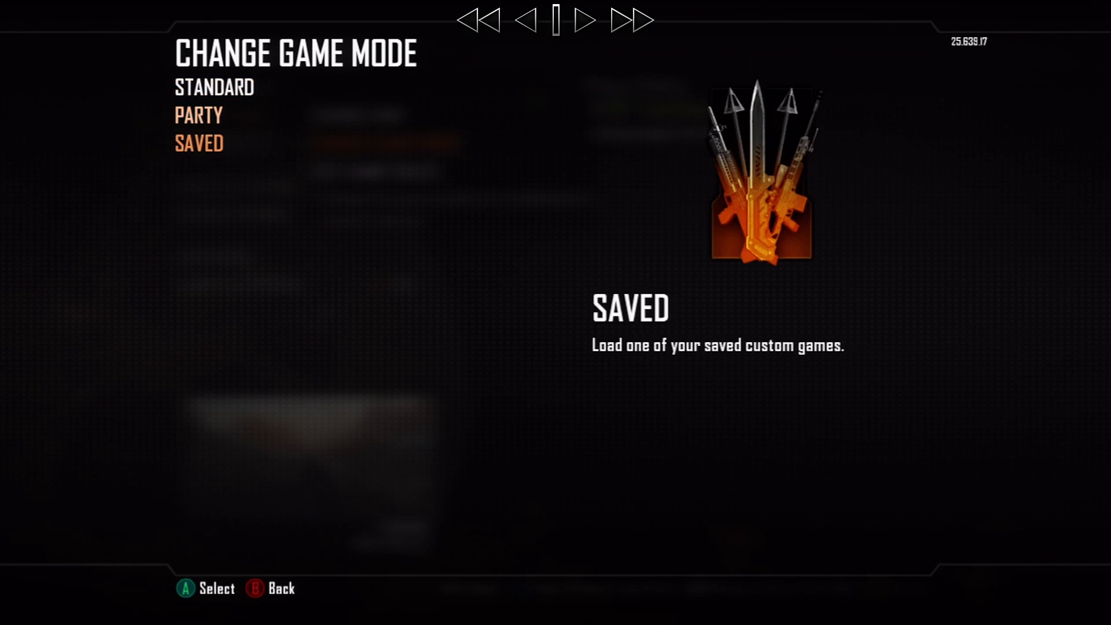
pyautogui.press('Return')
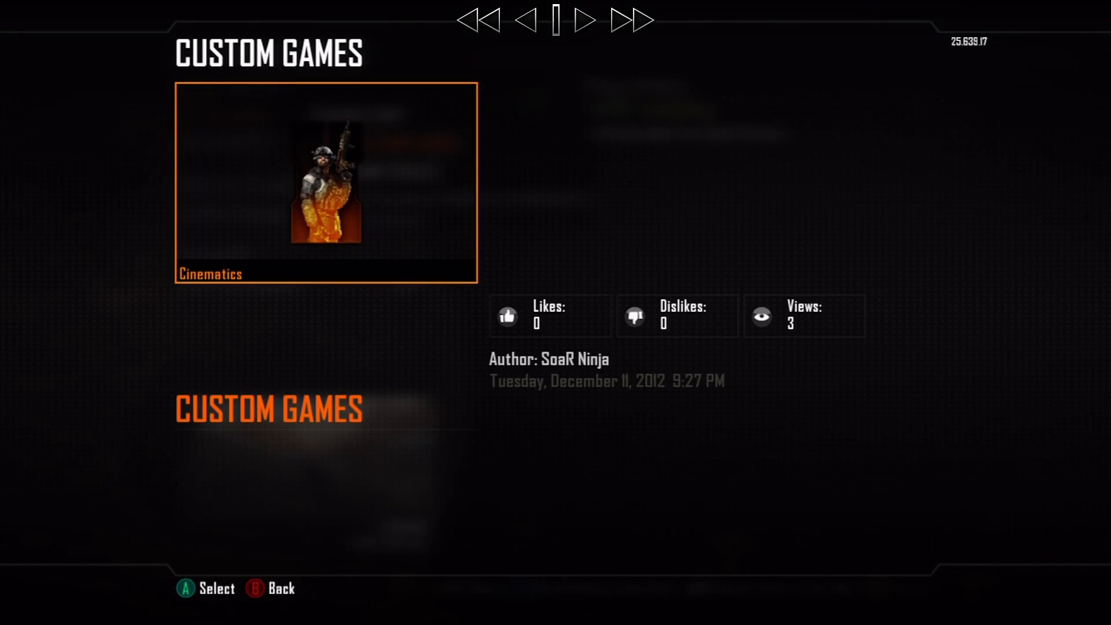
pyautogui.press('Escape')
pyautogui.press('Return')
pyautogui.press('Return')
# - Examine the Free-for-All rules for the time limit, score limit and Hardcore settings, leaving the rules as they are
pyautogui.press('Down')
pyautogui.press('Return')
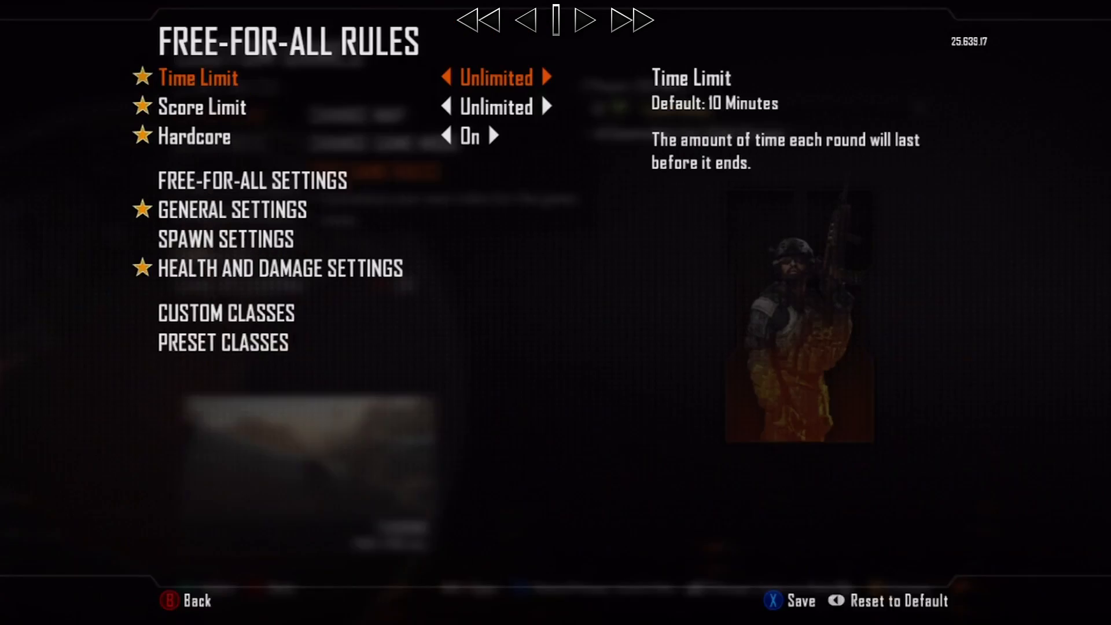
pyautogui.press('Down')
pyautogui.press('Down')
pyautogui.press('Up')
pyautogui.press('Up')
pyautogui.press('Down')
pyautogui.press('Down')
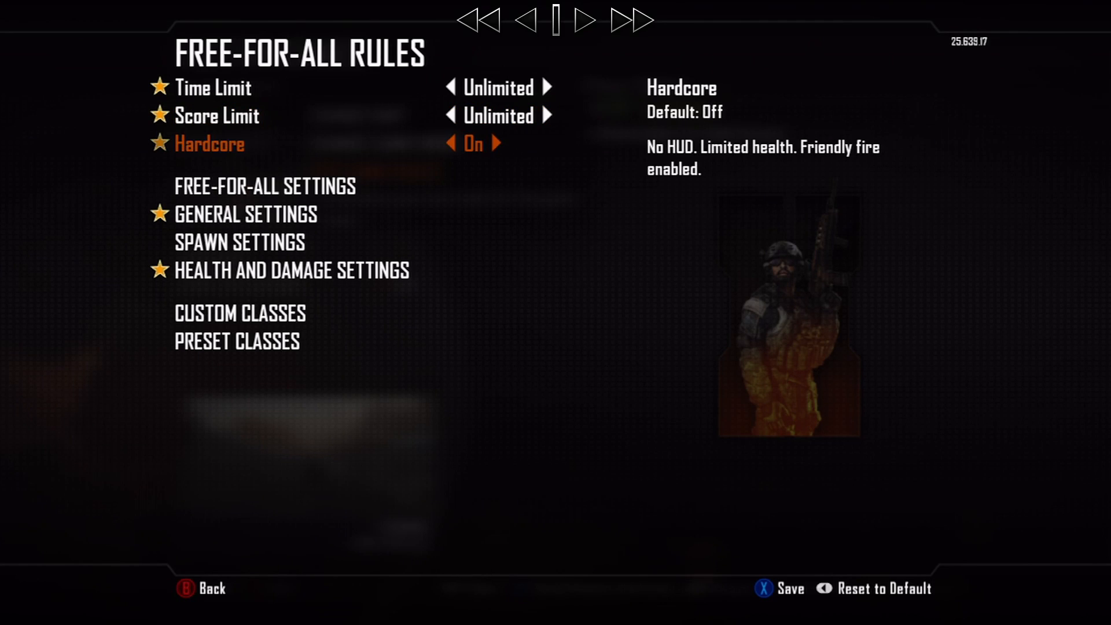
pyautogui.press('Down')
pyautogui.press('Escape')
pyautogui.press('Escape')
# - Check the Game Recording setting in the custom game lobby and start the match on Turbine
pyautogui.press('Up')
pyautogui.press('Up')
pyautogui.press('Down')
pyautogui.press('Up')
pyautogui.press('Up')
pyautogui.press('Down')
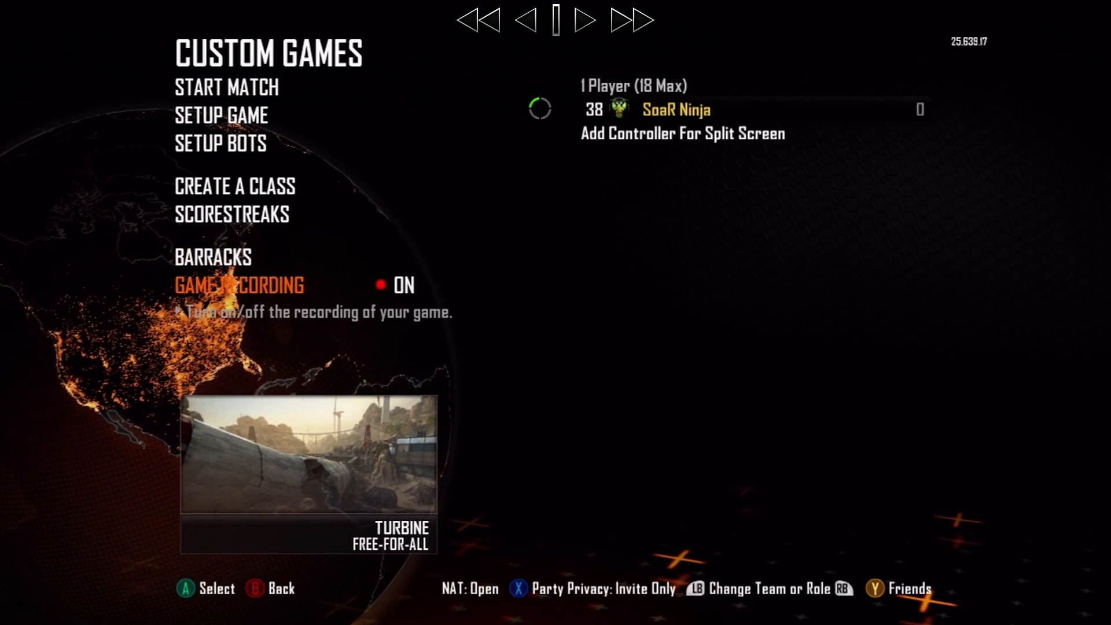
pyautogui.press('Up')
pyautogui.press('Down')
pyautogui.press('Up')
pyautogui.press('Down')
pyautogui.press('Down')
pyautogui.press('Return')
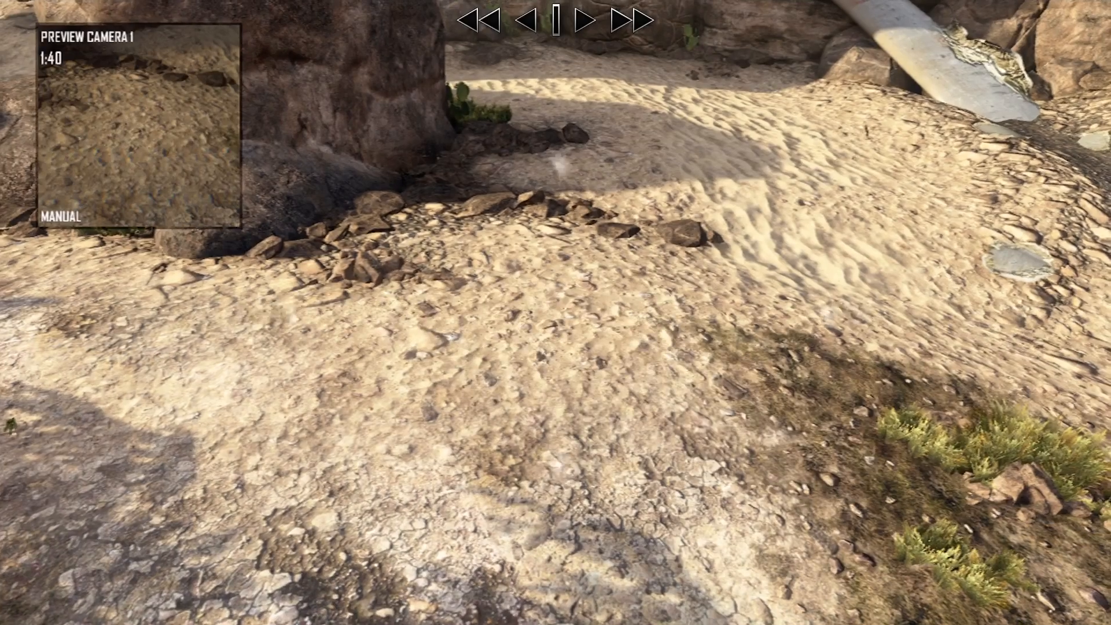
# - Remove all camera markers from the film and confirm the removal
pyautogui.press('Return')
pyautogui.press('Down')
pyautogui.press('Return')
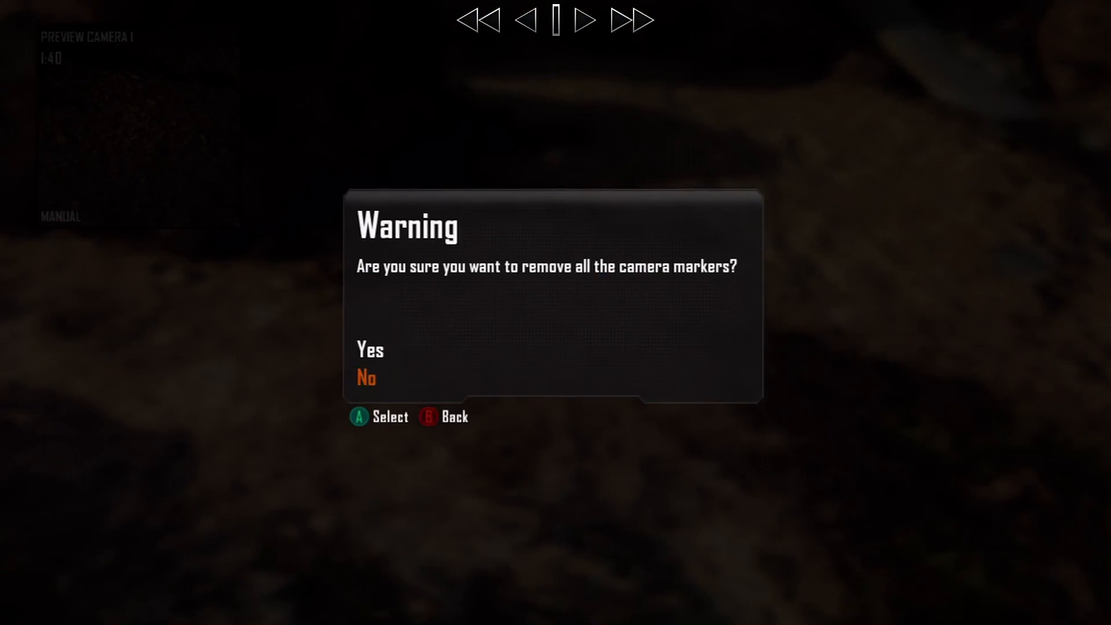
pyautogui.press('Up')
pyautogui.press('Return')
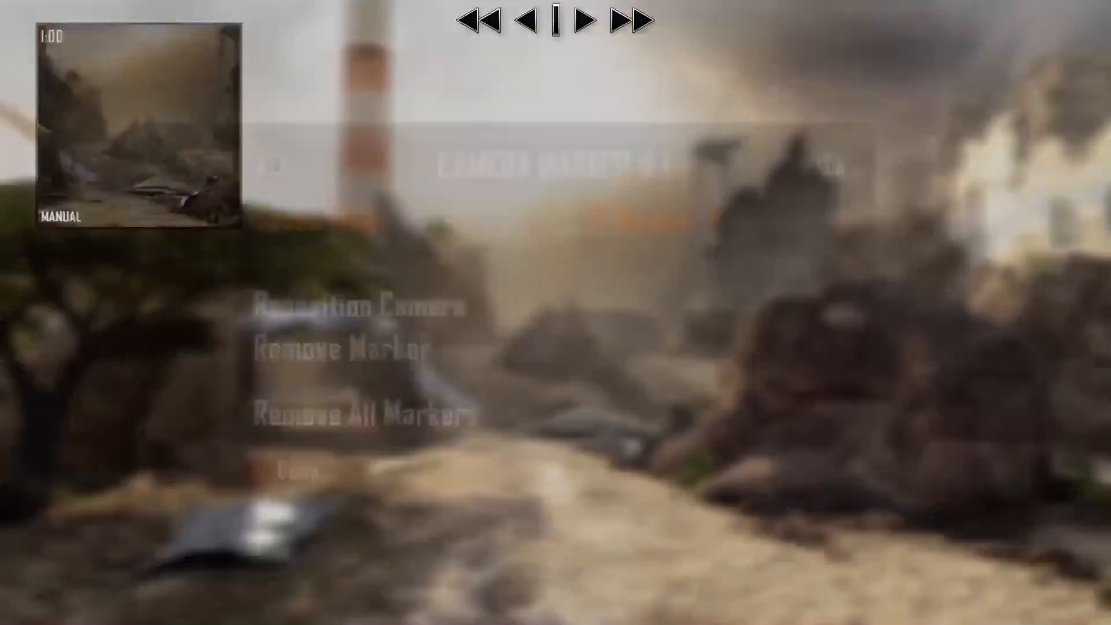
# - Set camera marker #1 to the Linear speed mode with a speed of 0.3x
pyautogui.press('Right')
pyautogui.press('Down')
pyautogui.press('Left')
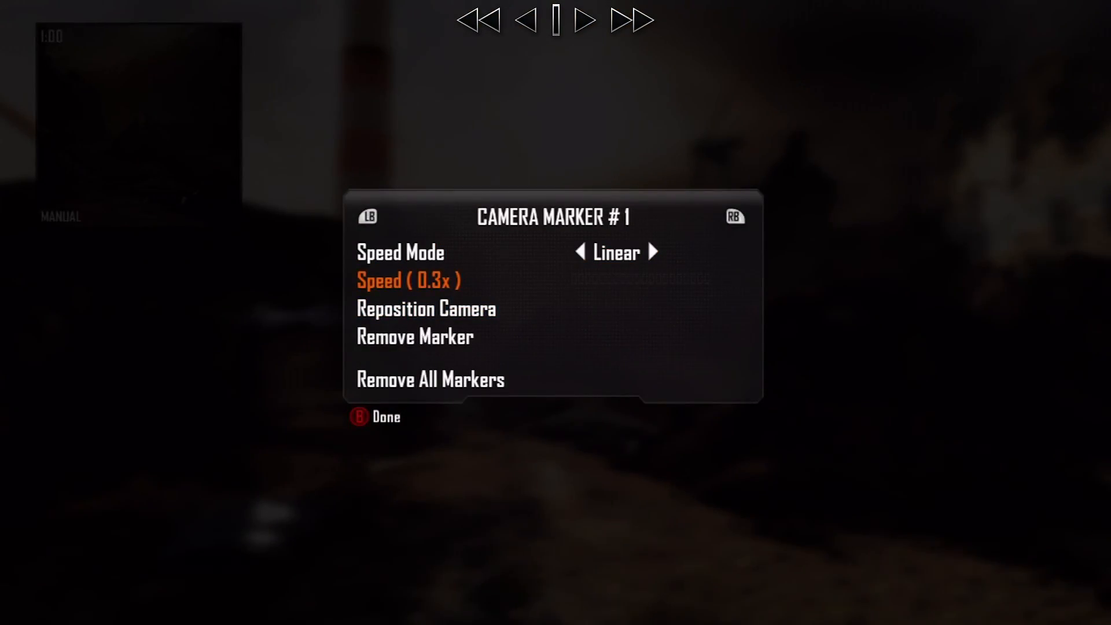
pyautogui.press('Escape')
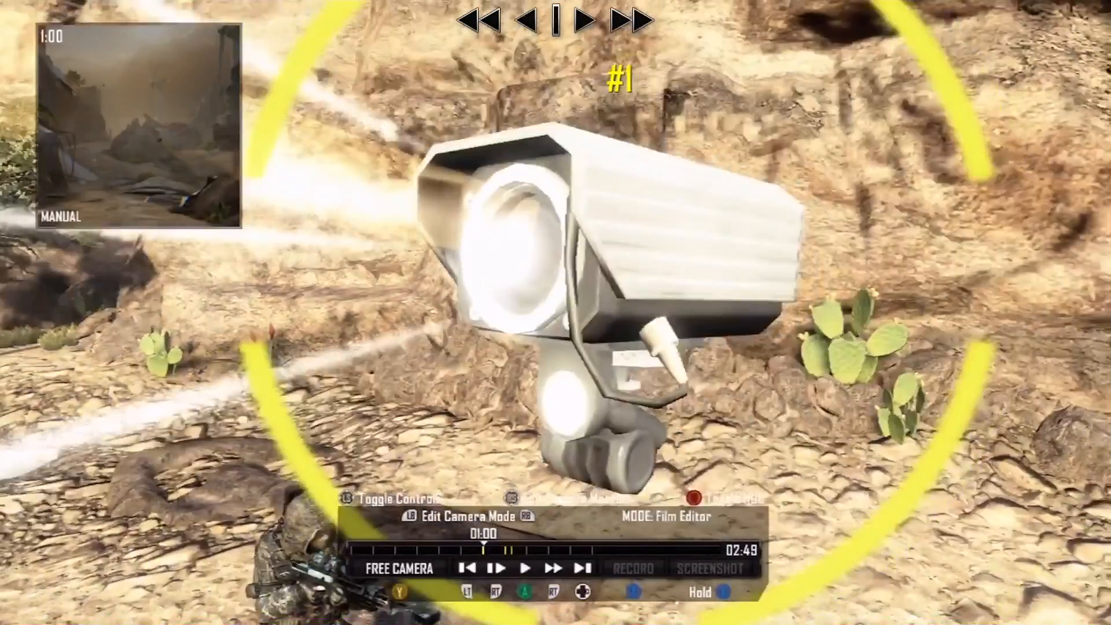
# - Reopen camera marker #1's settings and set its speed mode to Linear
pyautogui.press('Down')
pyautogui.press('Up')
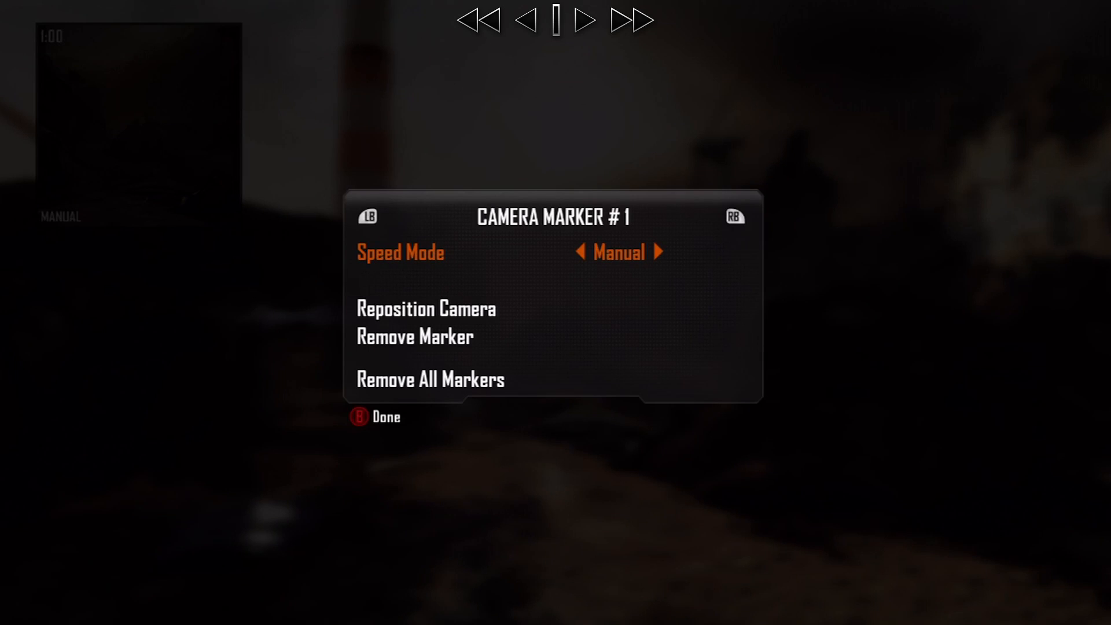
pyautogui.press('Down')
pyautogui.press('Up')
pyautogui.press('Right')
pyautogui.press('Down')
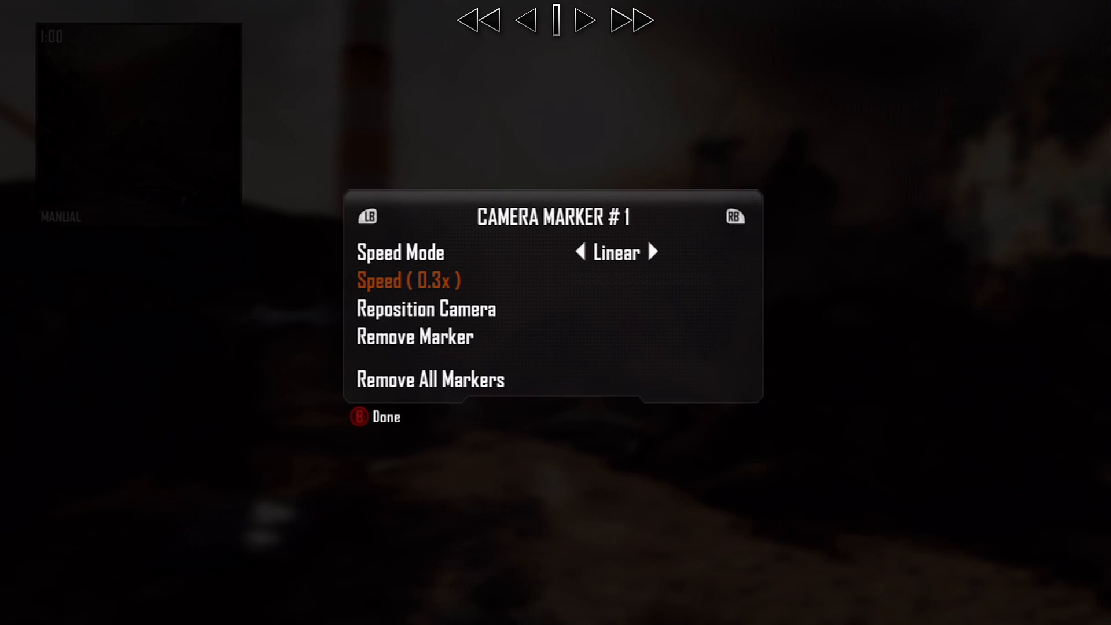
# - Try the Fixed speed mode on camera marker #1 and return it to Linear
pyautogui.press('Up')
pyautogui.press('Right')
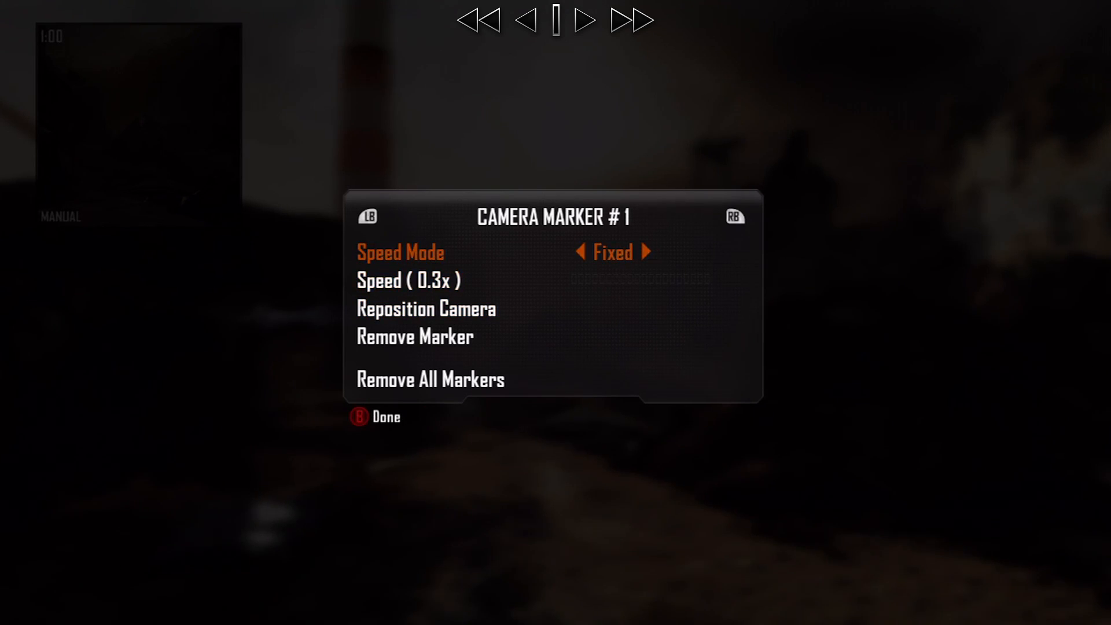
pyautogui.press('Up')
pyautogui.press('Left')
pyautogui.press('Right')
pyautogui.press('Left')
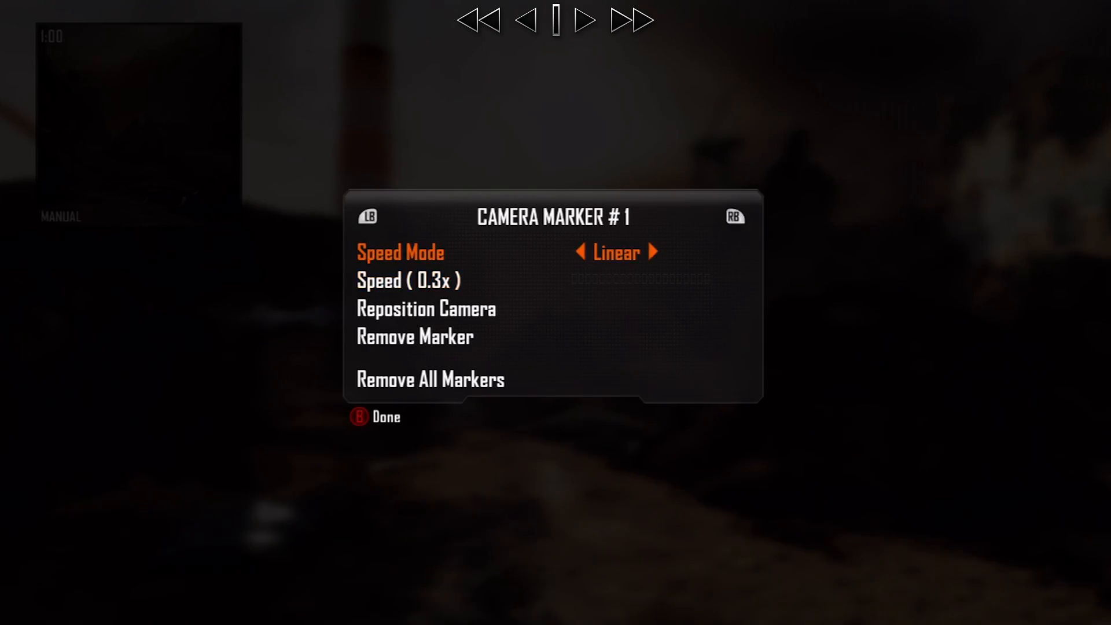
pyautogui.press('Escape')
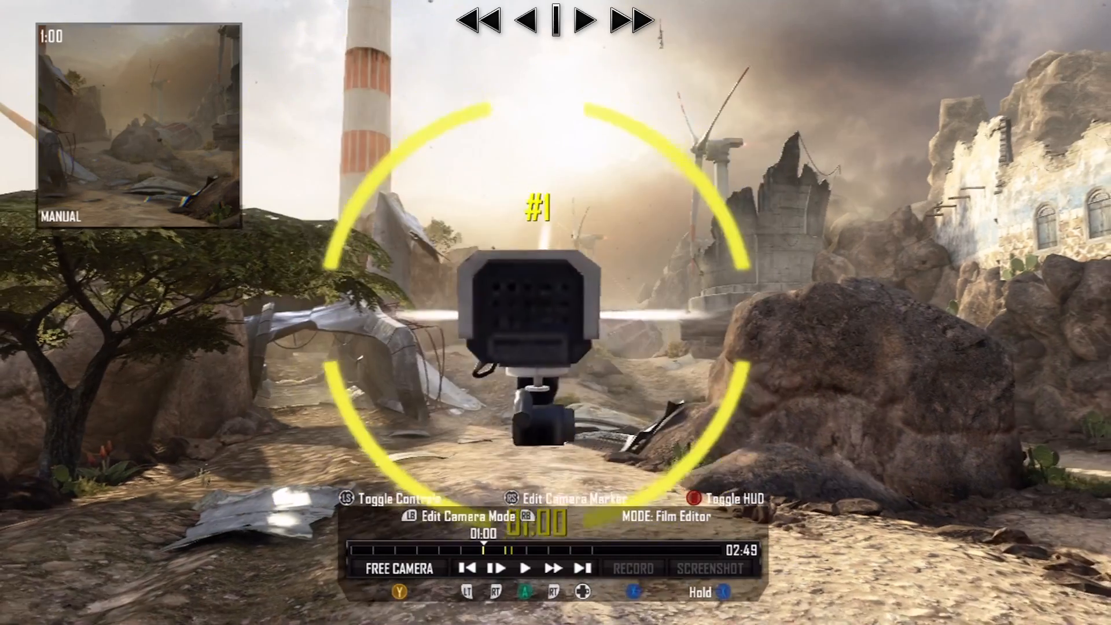
# - Review the speed setting of camera marker #1 and close its settings
pyautogui.press('Return')
pyautogui.press('Down')
pyautogui.press('Escape')
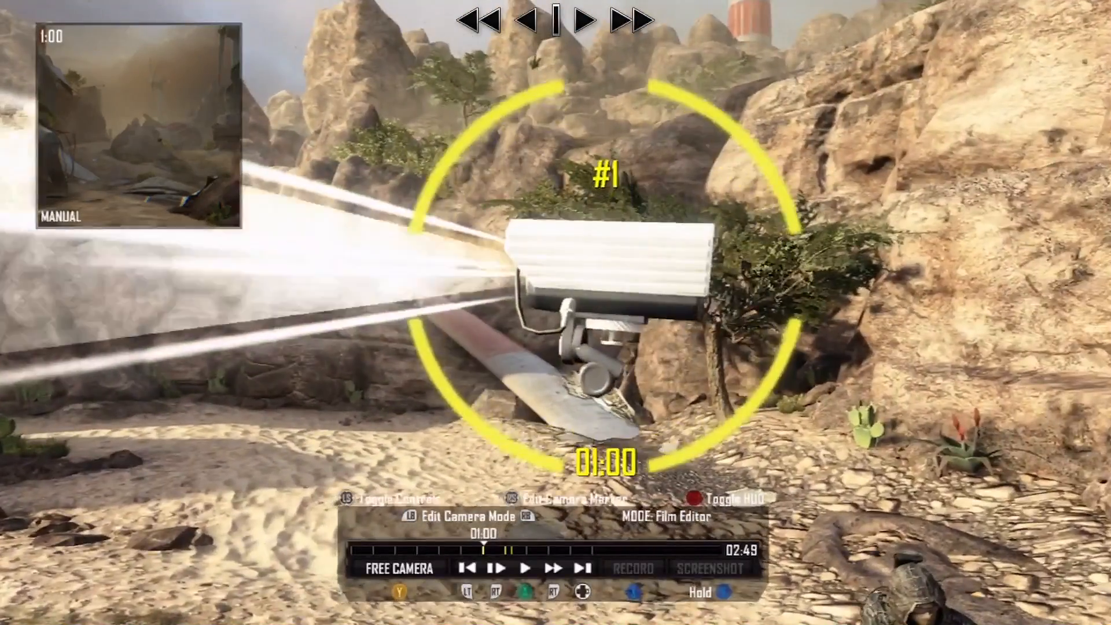
pyautogui.press('Return')
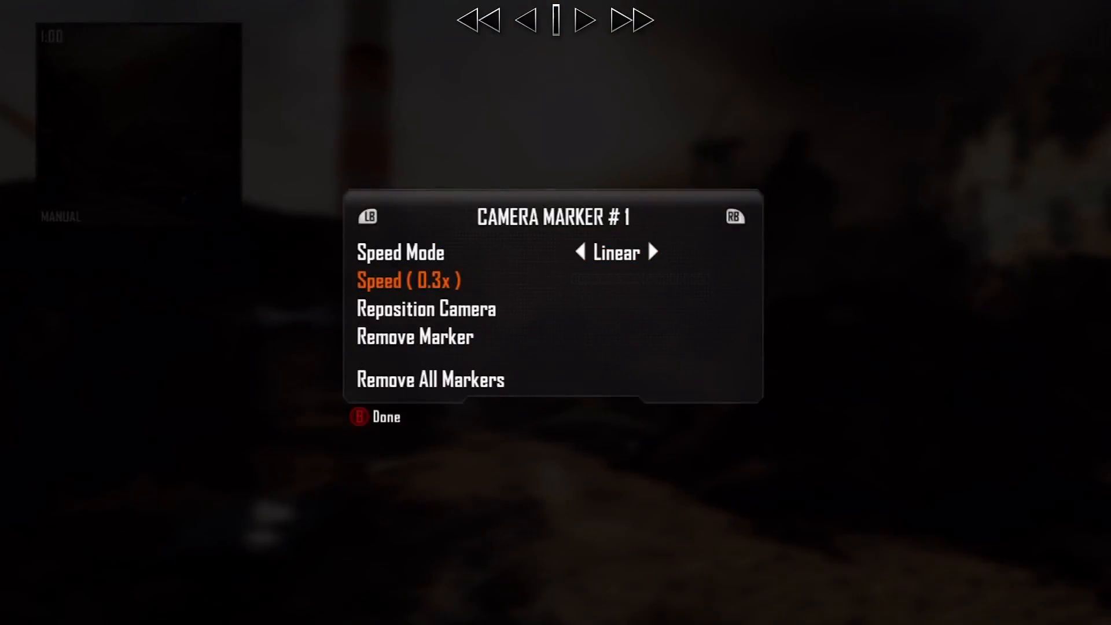
pyautogui.press('Escape')
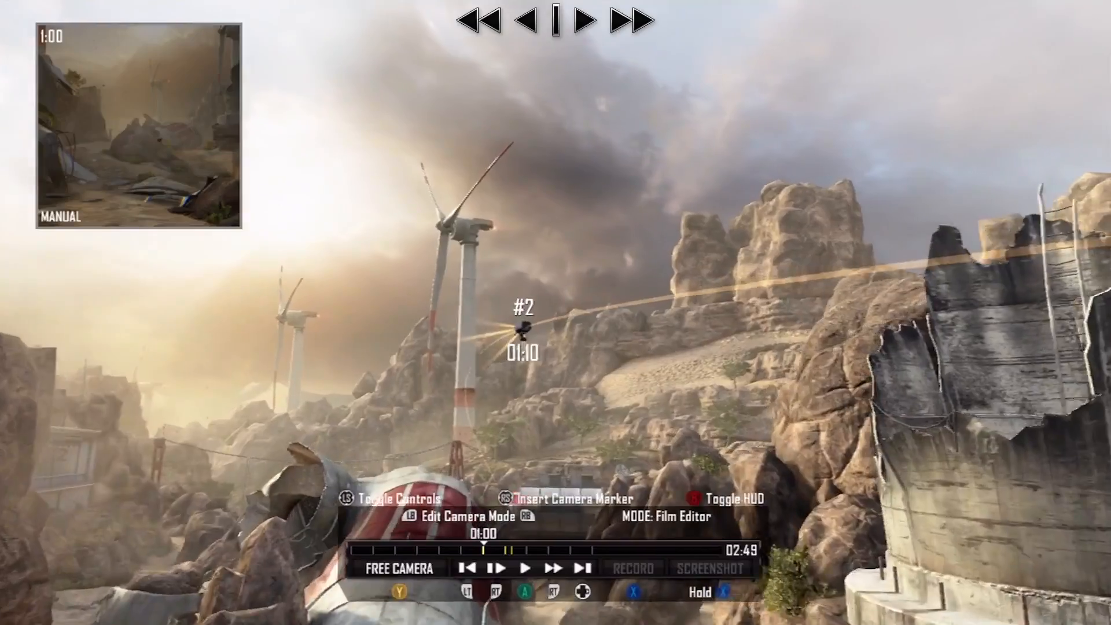
# - Change camera marker #2's speed mode in its marker settings and close them
pyautogui.press('Return')
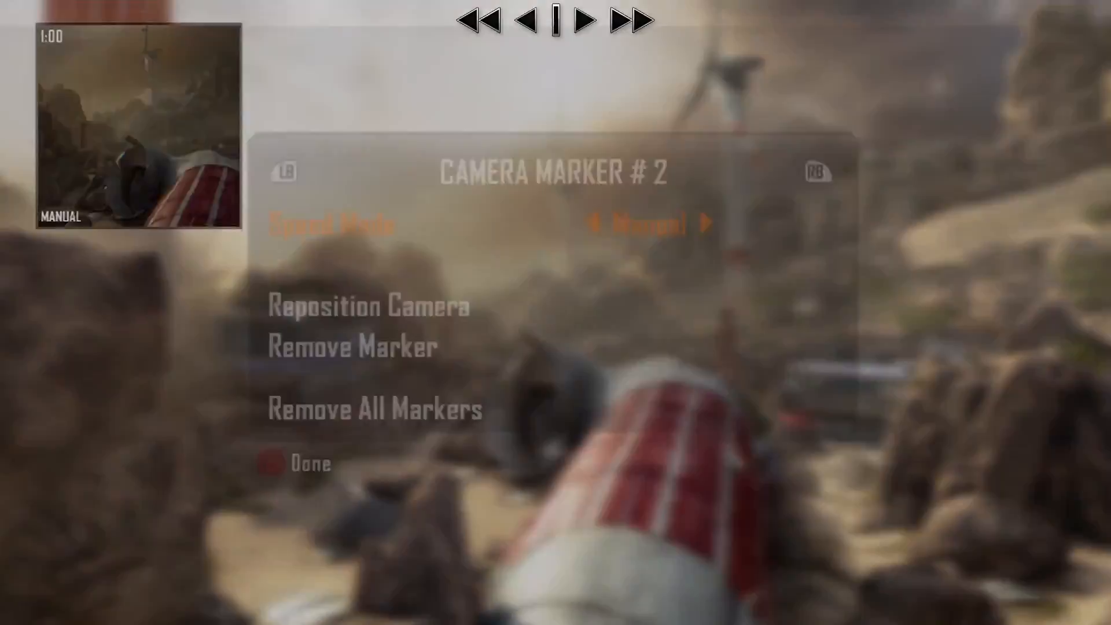
pyautogui.press('Down')
pyautogui.press('Escape')
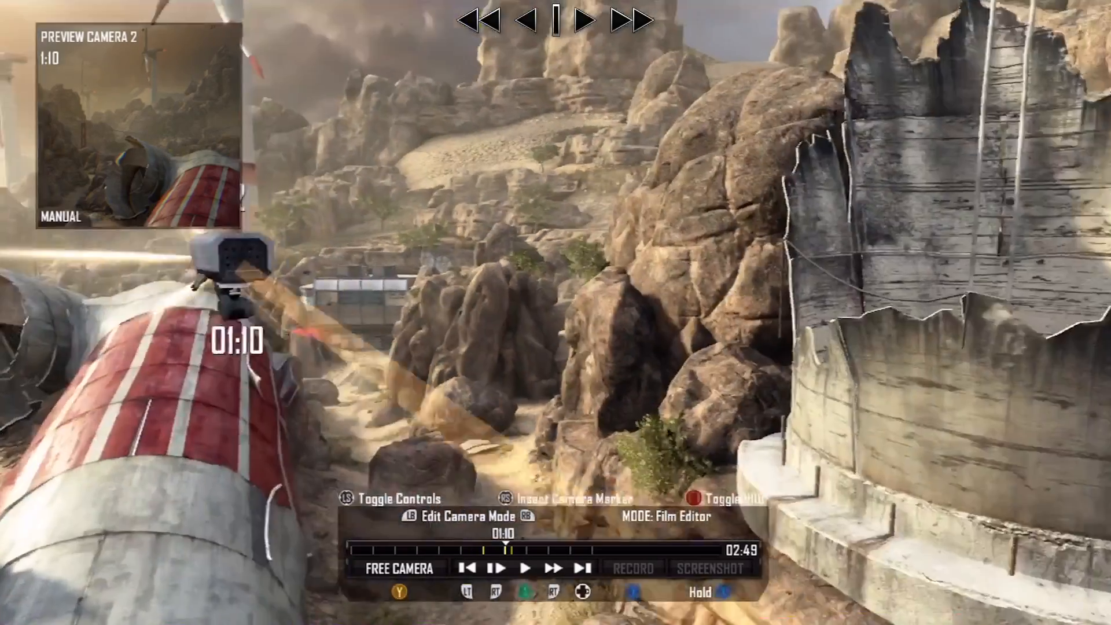
pyautogui.press('Return')
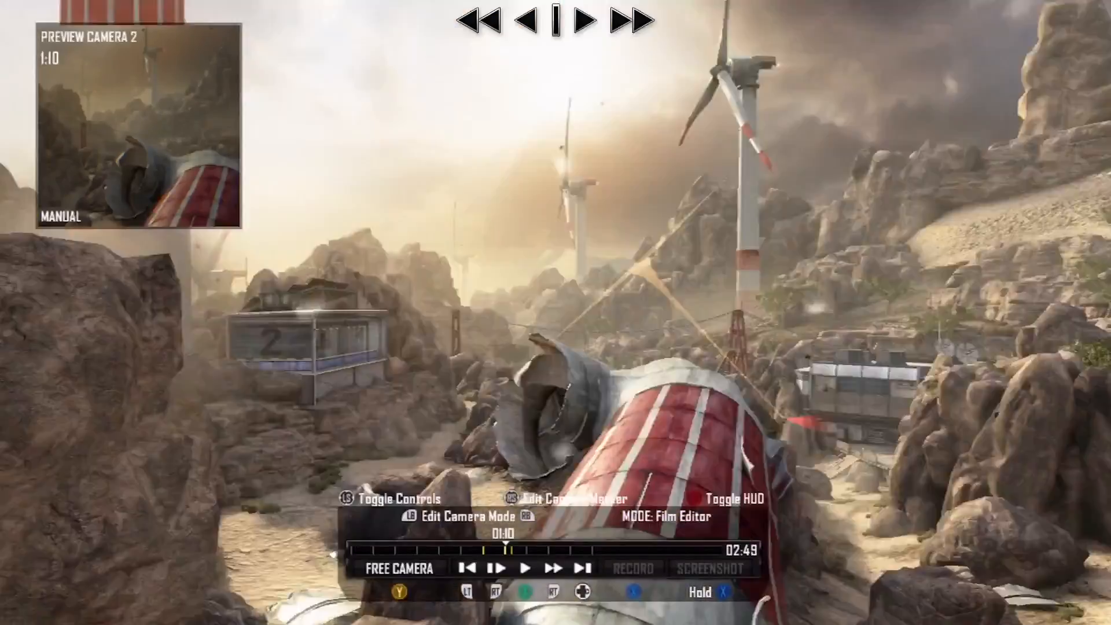
pyautogui.press('Right')
pyautogui.press('Down')
pyautogui.press('Escape')
# - View the film in Dolly Camera mode, return to Edit Camera Mode and play it
pyautogui.press('Right')
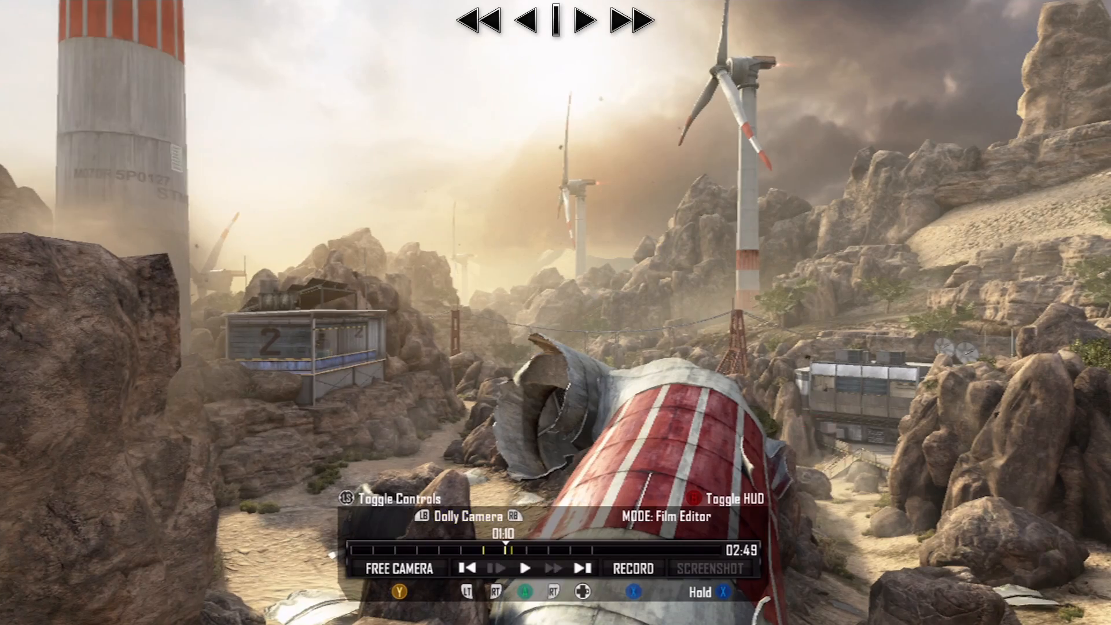
pyautogui.press('Left')
pyautogui.press('space')
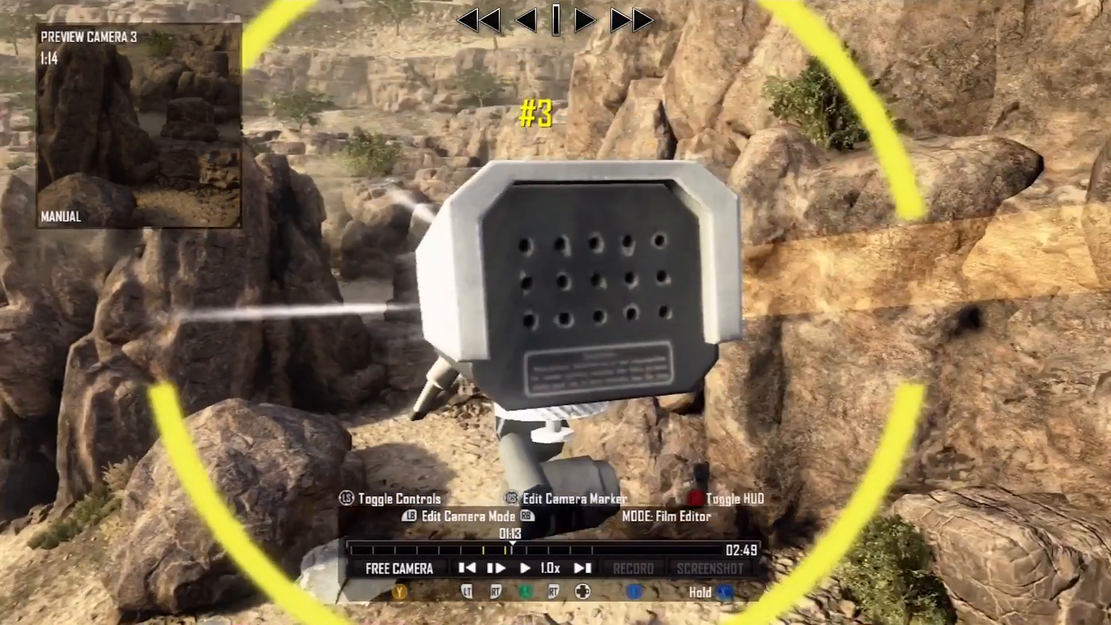
# - Change camera marker #3's speed mode and switch the film out of the first-person view
pyautogui.press('Right')
pyautogui.press('Down')
pyautogui.press('Escape')
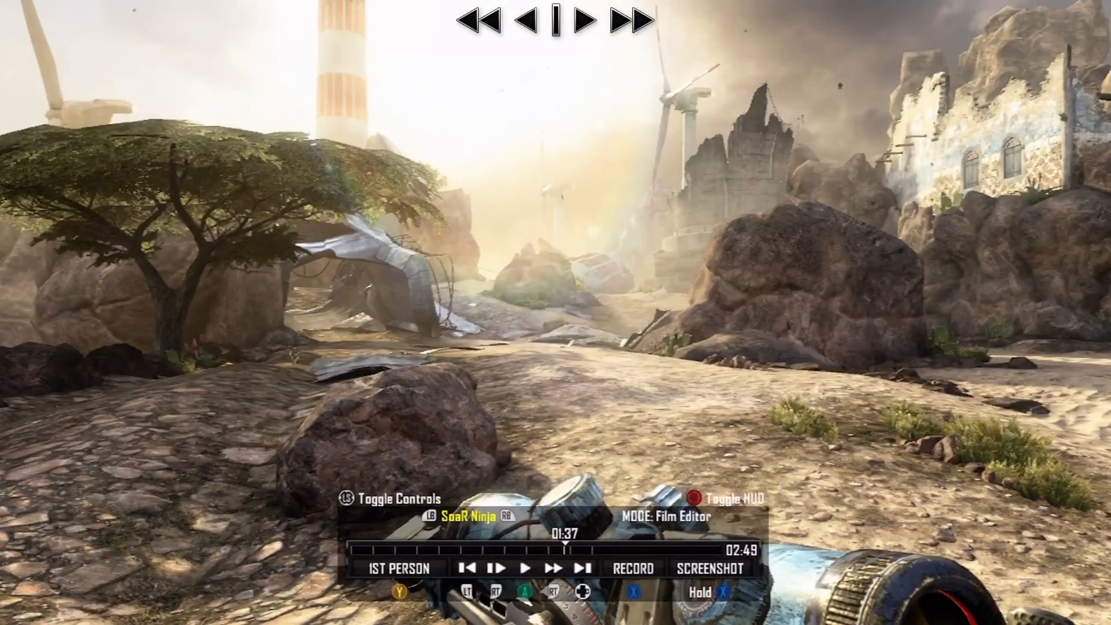
pyautogui.press('y')
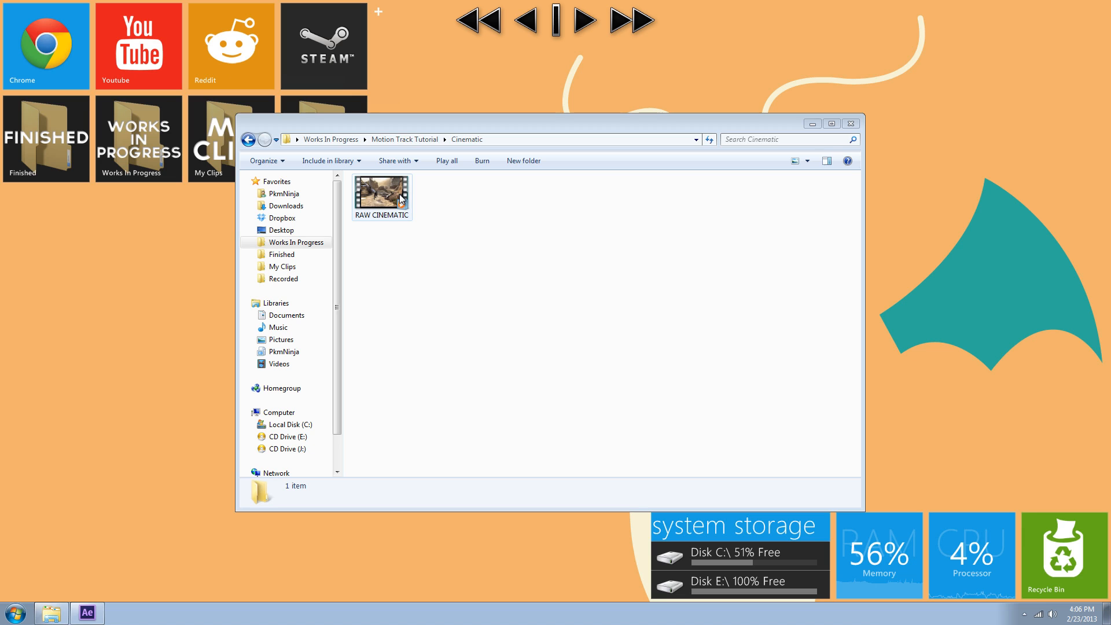
# - Play the RAW CINEMATIC video from the Cinematic folder, review several parts of it and close the player
pyautogui.click(383, 214)
pyautogui.doubleClick(383, 214)
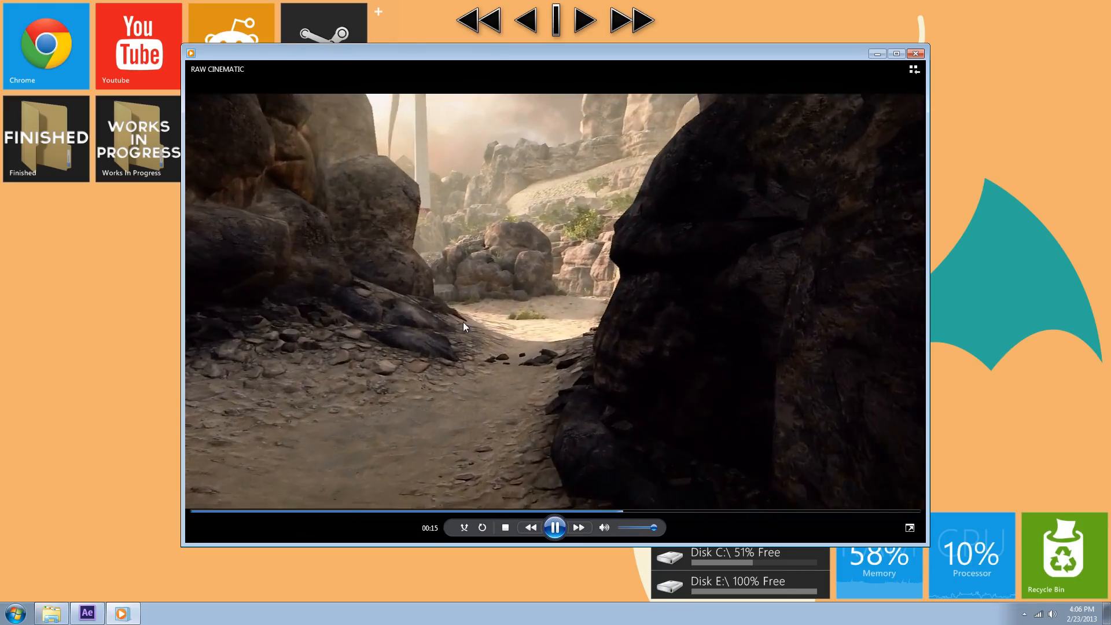
pyautogui.click(392, 512)
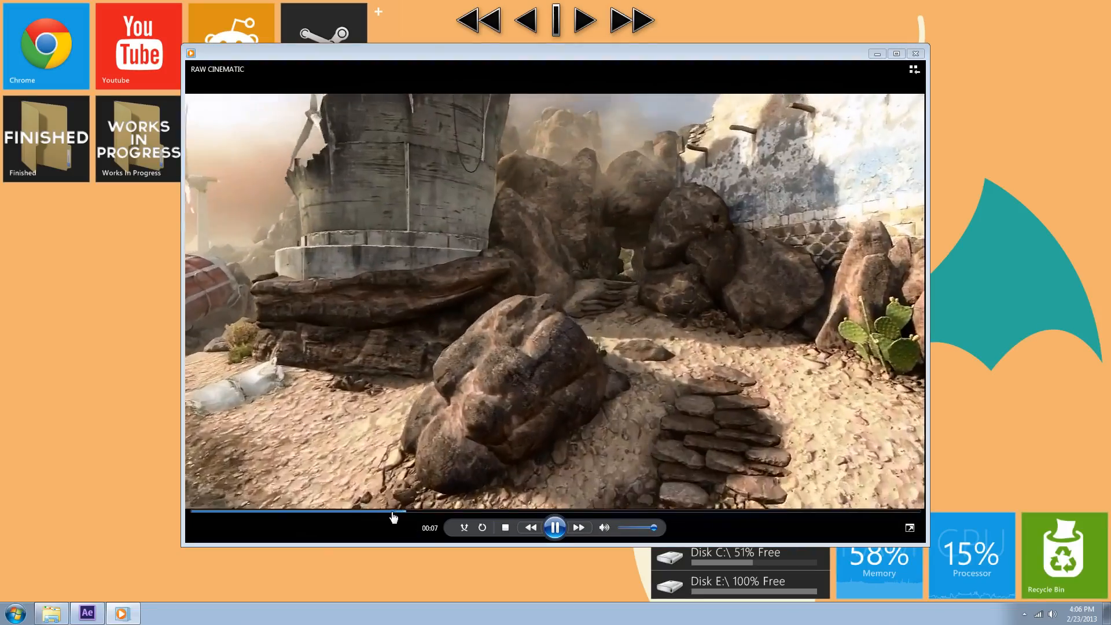
pyautogui.click(324, 513)
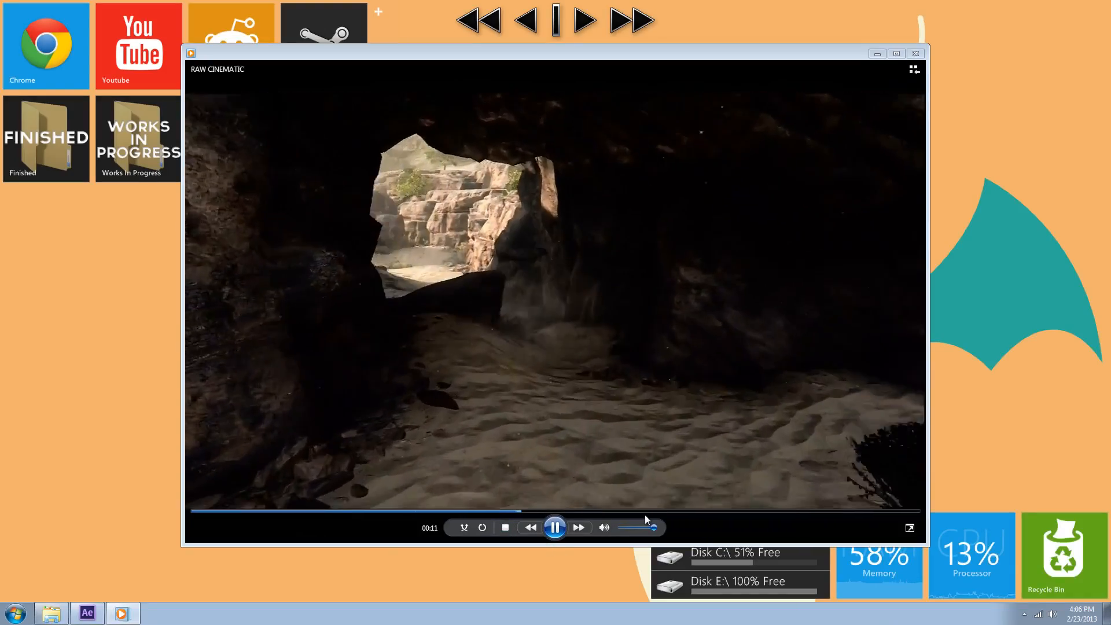
pyautogui.click(683, 512)
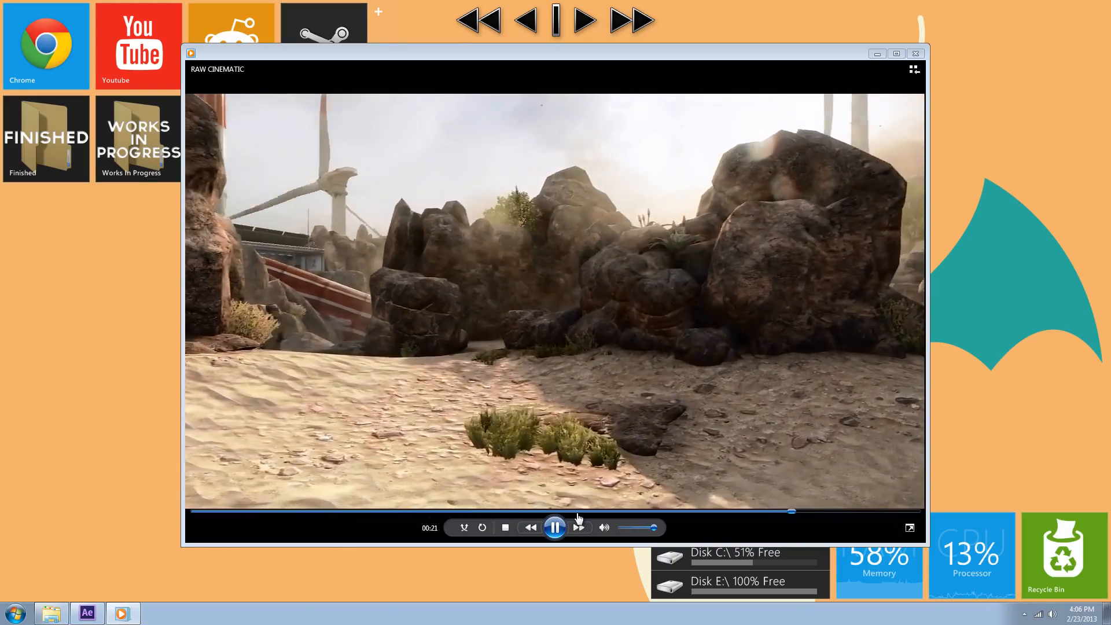
pyautogui.click(577, 511)
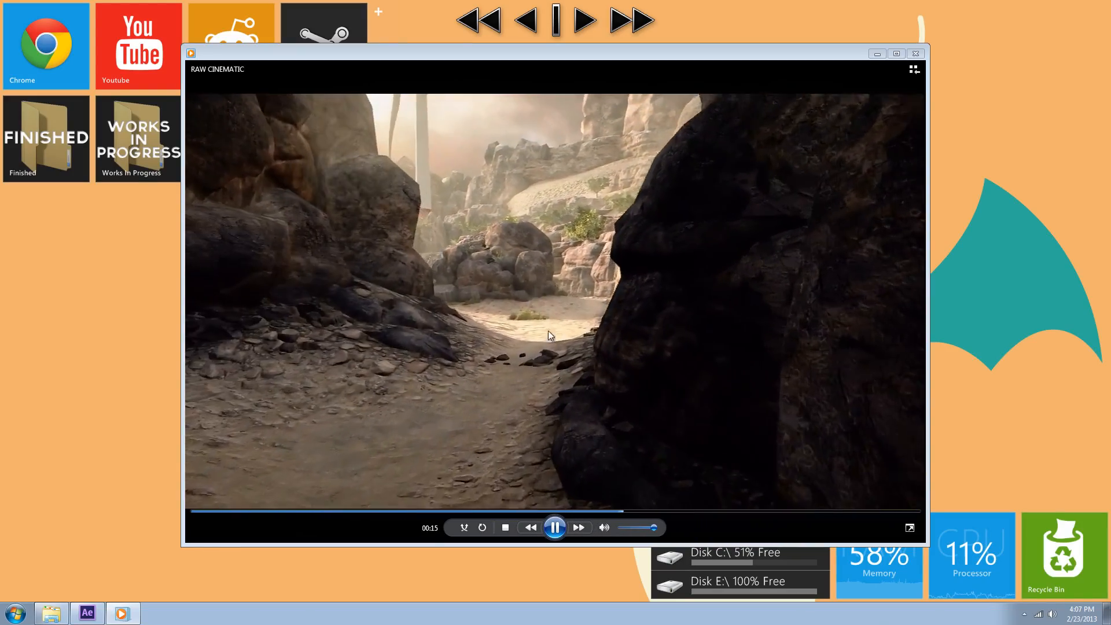
pyautogui.click(915, 54)
# - Switch to After Effects and import RAW CINEMATIC.mp4 into the project
pyautogui.click(490, 313)
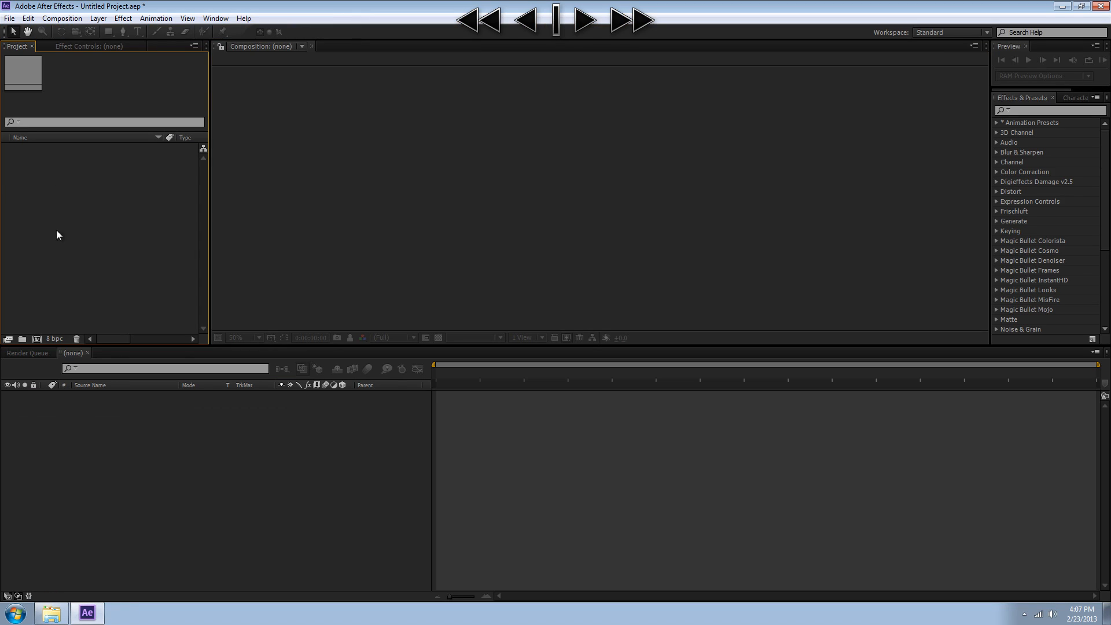
pyautogui.doubleClick(83, 260)
pyautogui.doubleClick(198, 145)
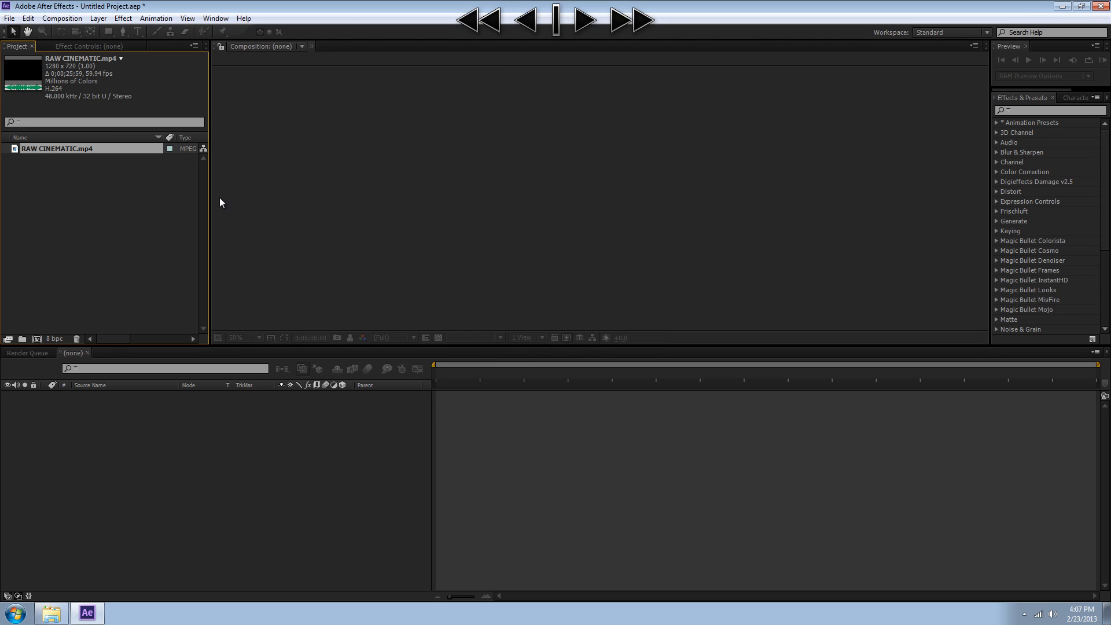
# - Create a composition from RAW CINEMATIC.mp4 and move the current time to about 0;00;01;36
pyautogui.moveTo(51, 149); pyautogui.dragTo(51, 155)
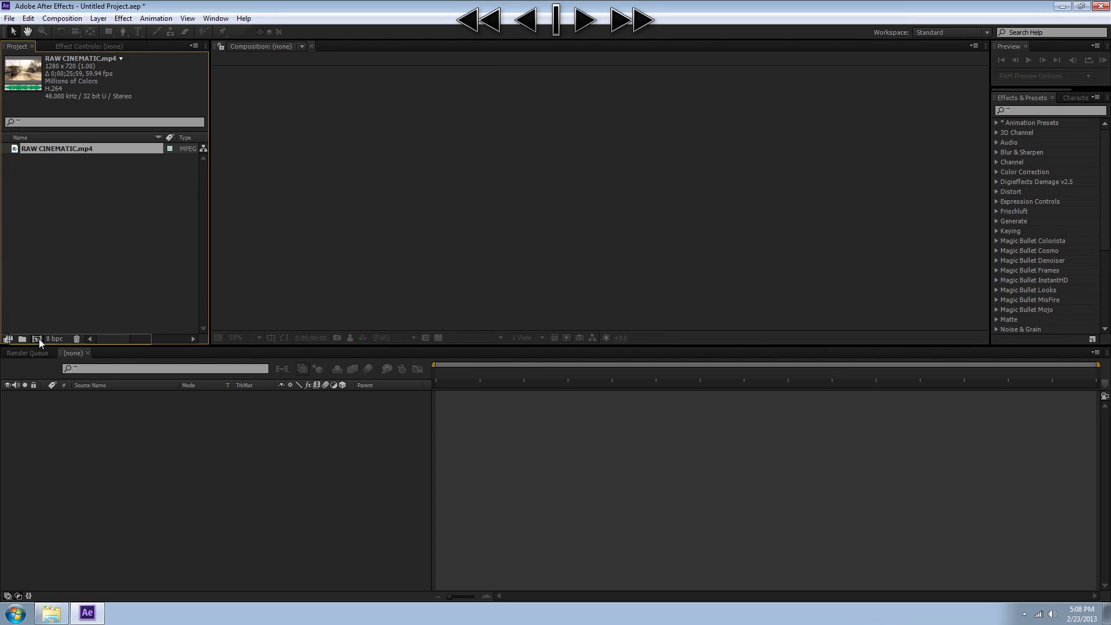
pyautogui.moveTo(40, 338); pyautogui.dragTo(39, 339)
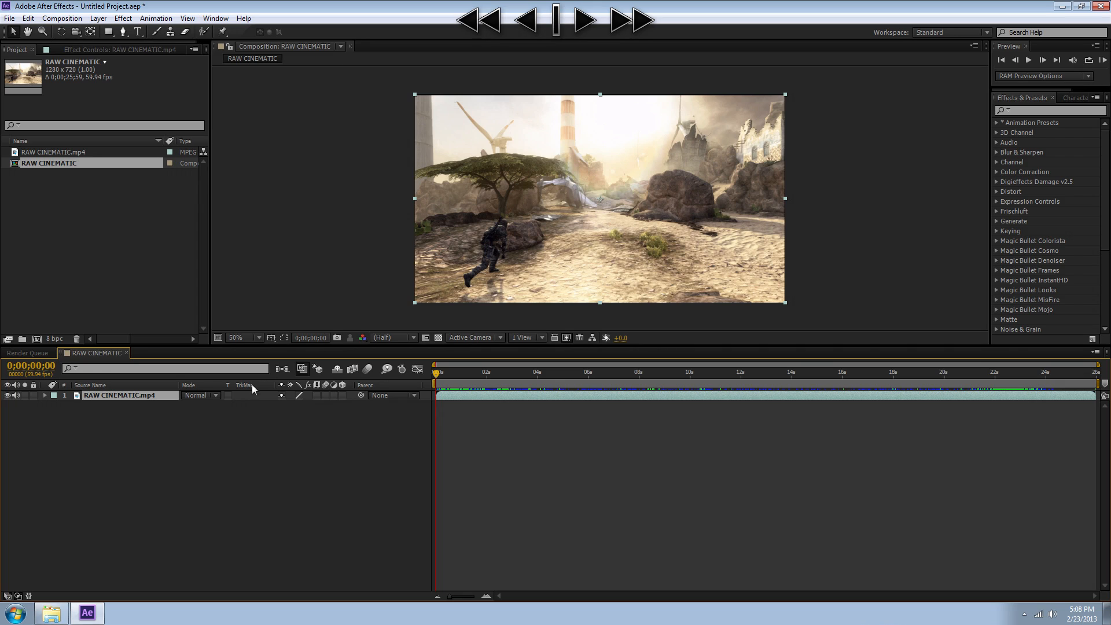
pyautogui.moveTo(438, 377); pyautogui.dragTo(447, 381)
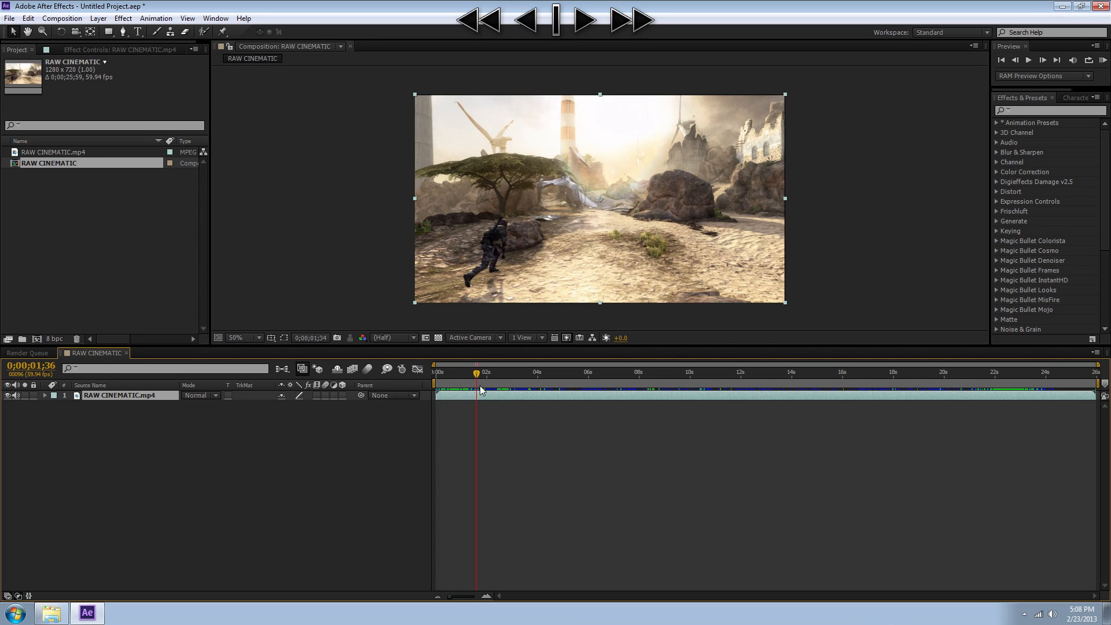
# - Split the RAW CINEMATIC.mp4 layer at 0;00;02;28 and delete the part before the split
pyautogui.moveTo(491, 392); pyautogui.dragTo(500, 395)
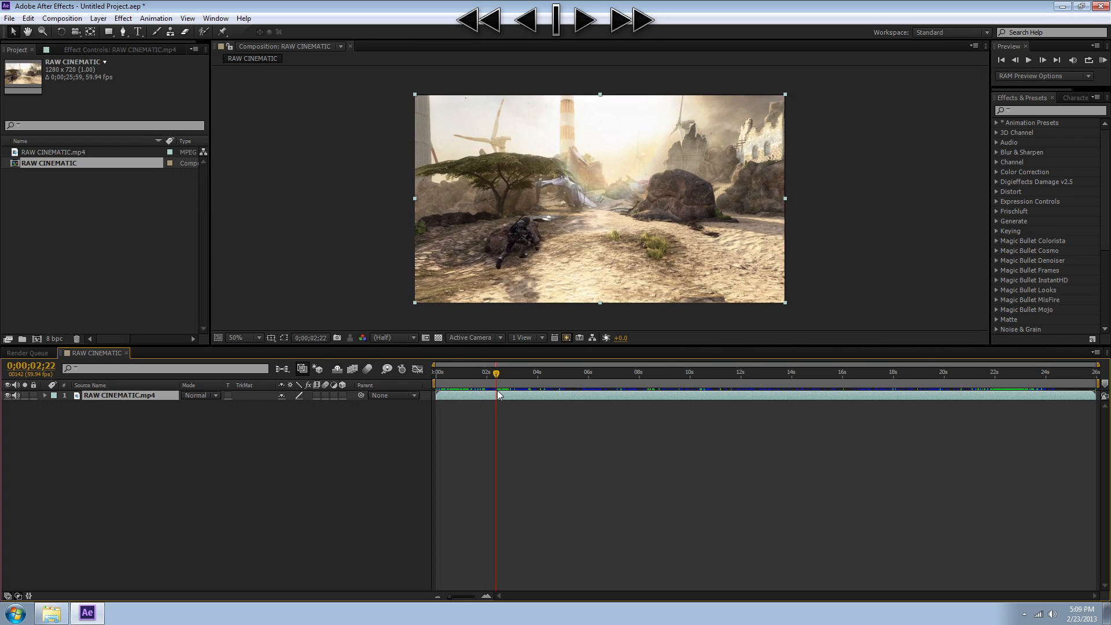
pyautogui.click(486, 596)
pyautogui.moveTo(496, 373); pyautogui.dragTo(500, 409)
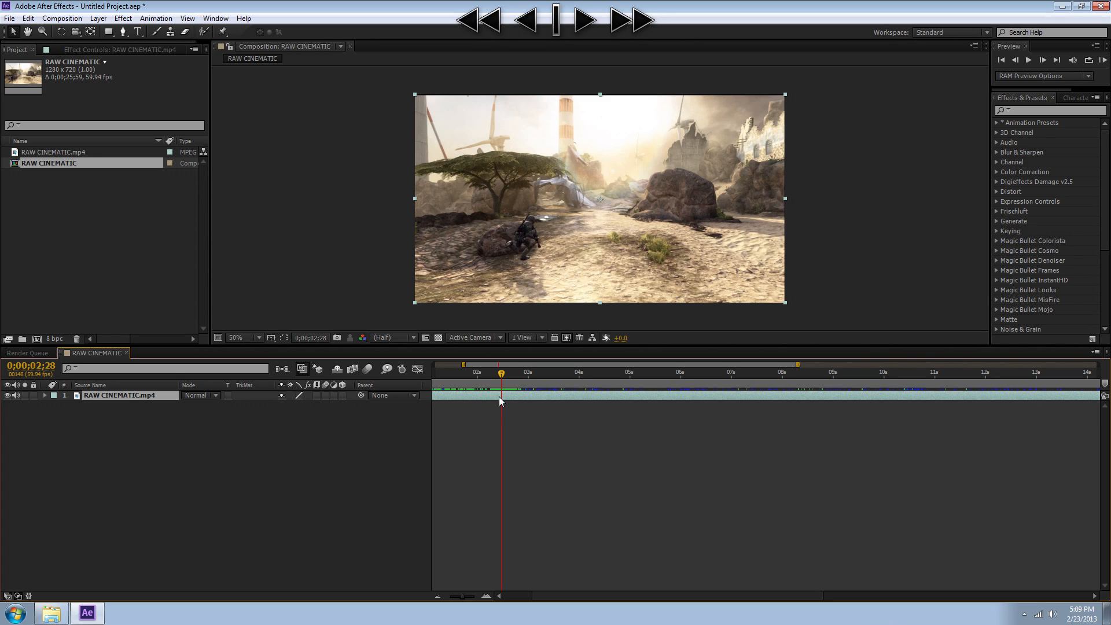
pyautogui.click(437, 596)
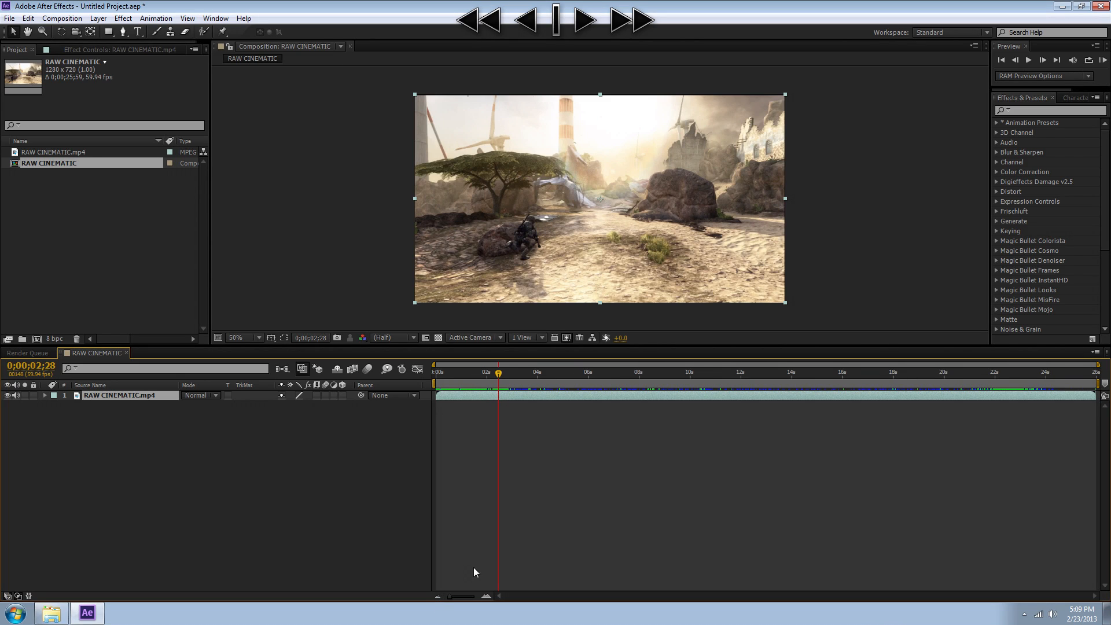
pyautogui.hotkey('ctrl', 'shift', 'd')
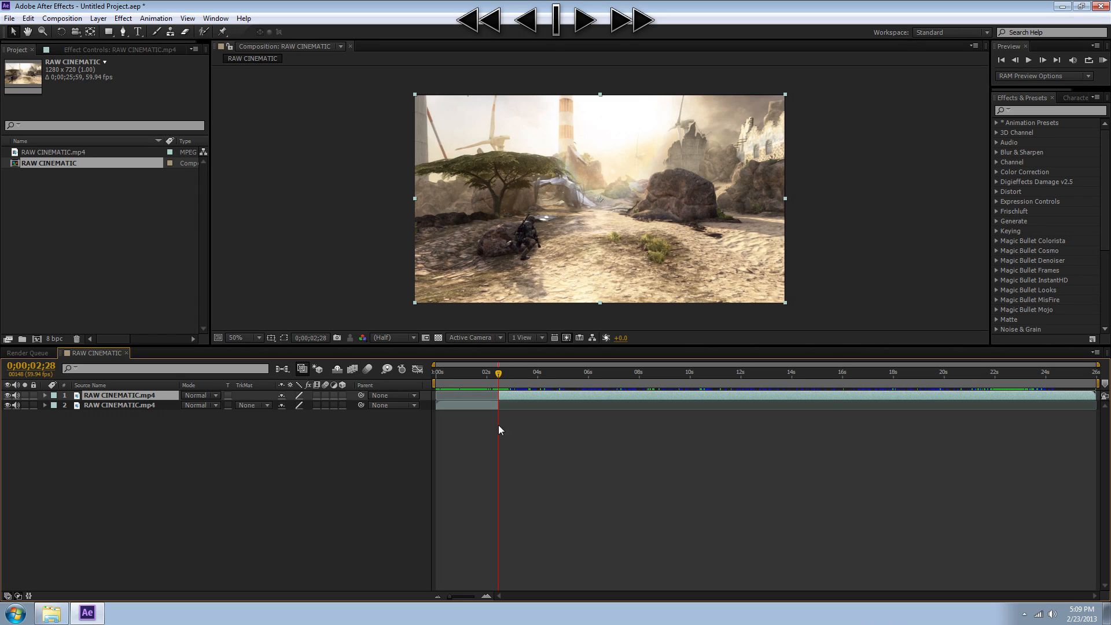
pyautogui.click(492, 408)
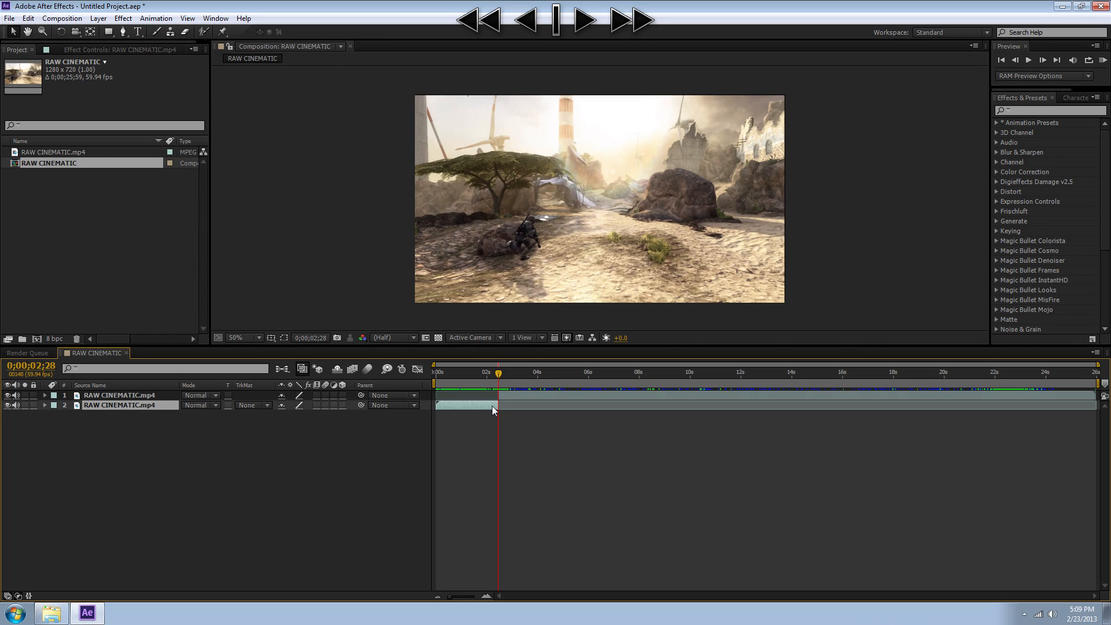
pyautogui.press('Delete')
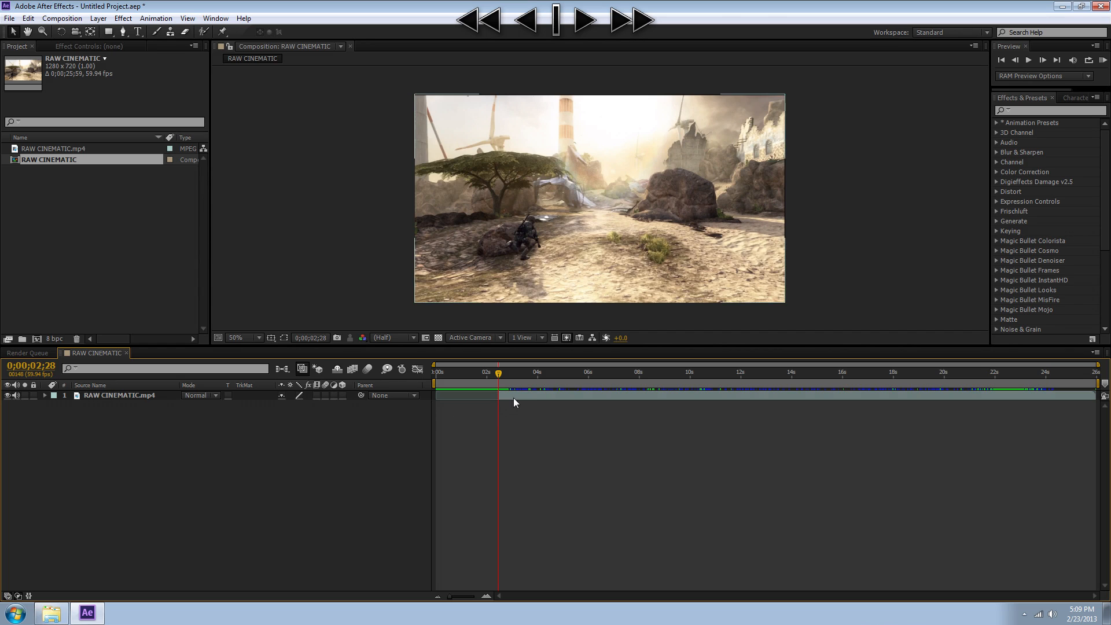
# - Move the remaining clip so that it begins at the start of the composition
pyautogui.click(508, 398)
pyautogui.moveTo(508, 397); pyautogui.dragTo(932, 405)
pyautogui.click(439, 375)
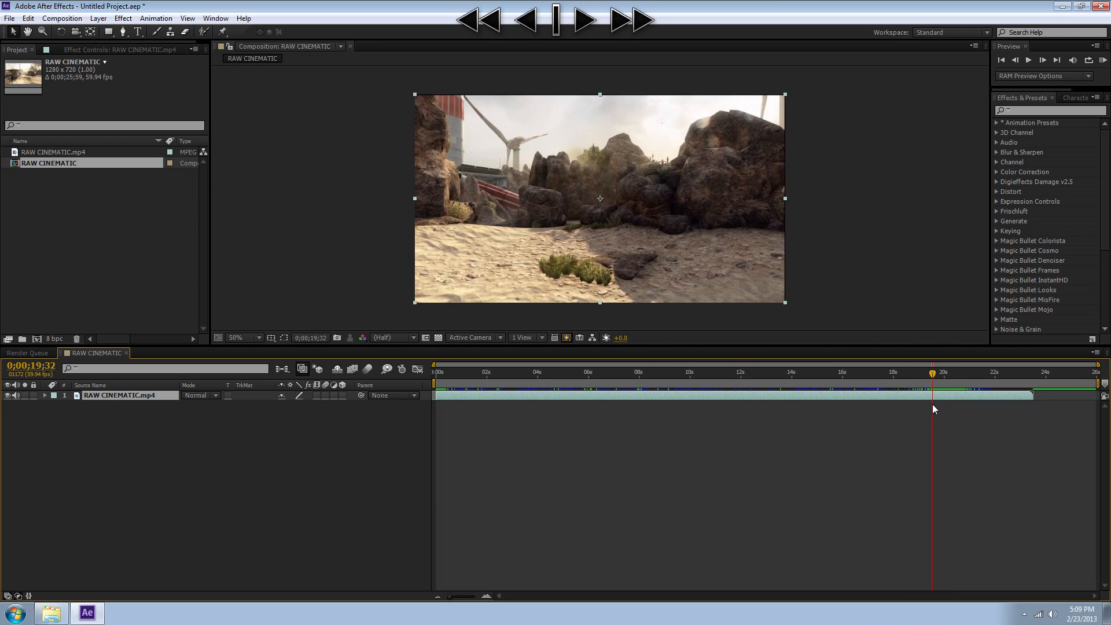
# - Split the layer at 0;00;20;02 and delete the part after the split
pyautogui.moveTo(934, 375); pyautogui.dragTo(947, 402)
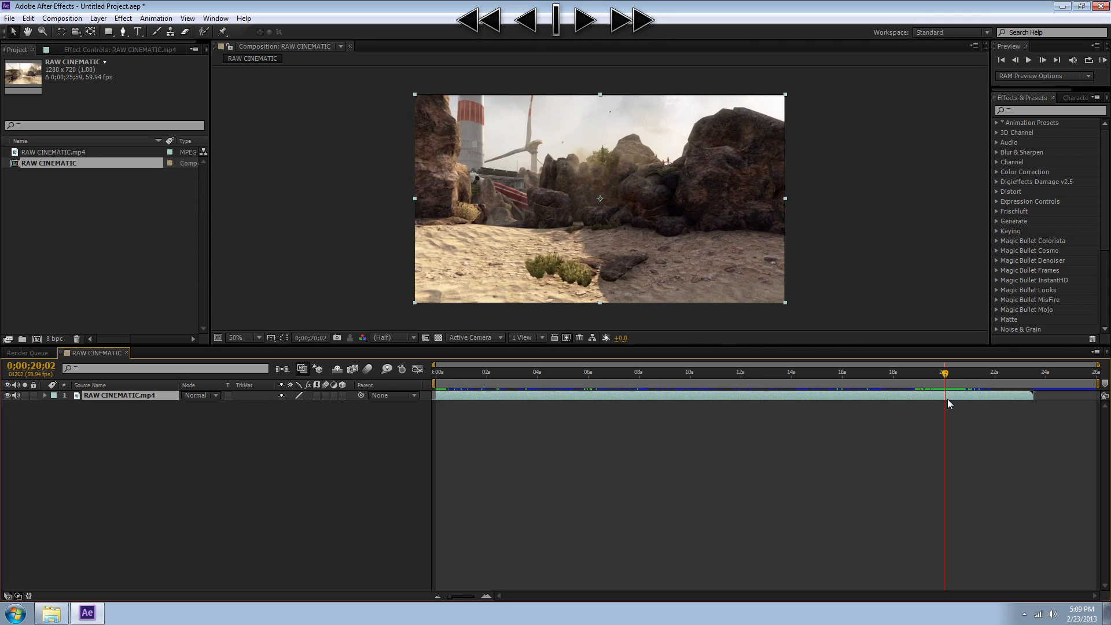
pyautogui.hotkey('ctrl', 'shift', 'd')
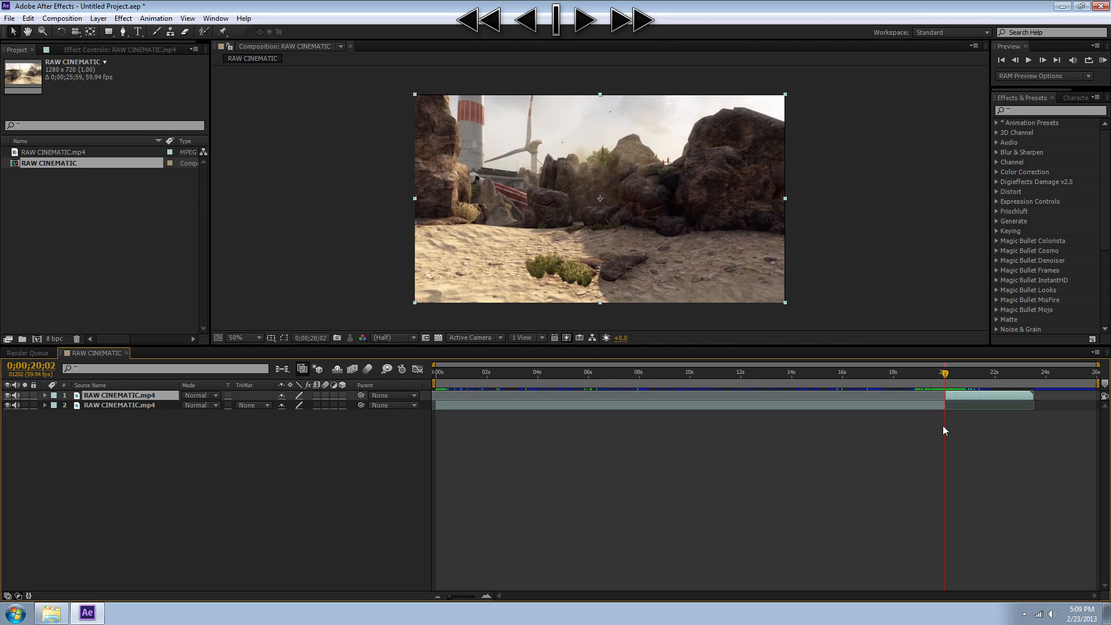
pyautogui.press('Delete')
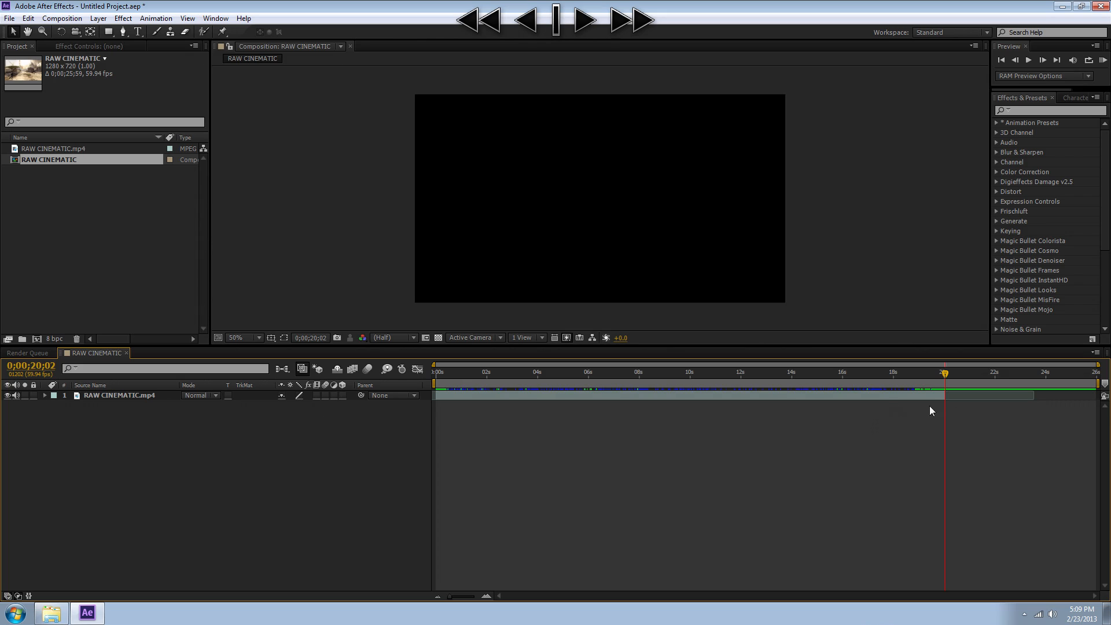
# - End the work area at 0;00;20;02 and trim the composition to the work area
pyautogui.moveTo(1097, 379); pyautogui.dragTo(945, 382)
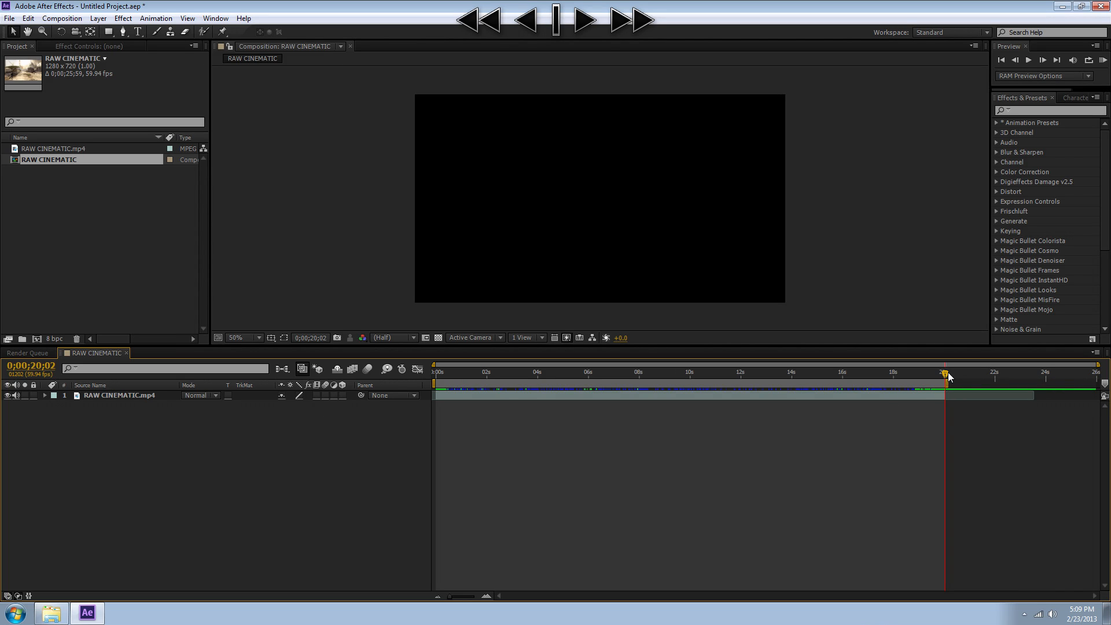
pyautogui.rightClick(912, 384)
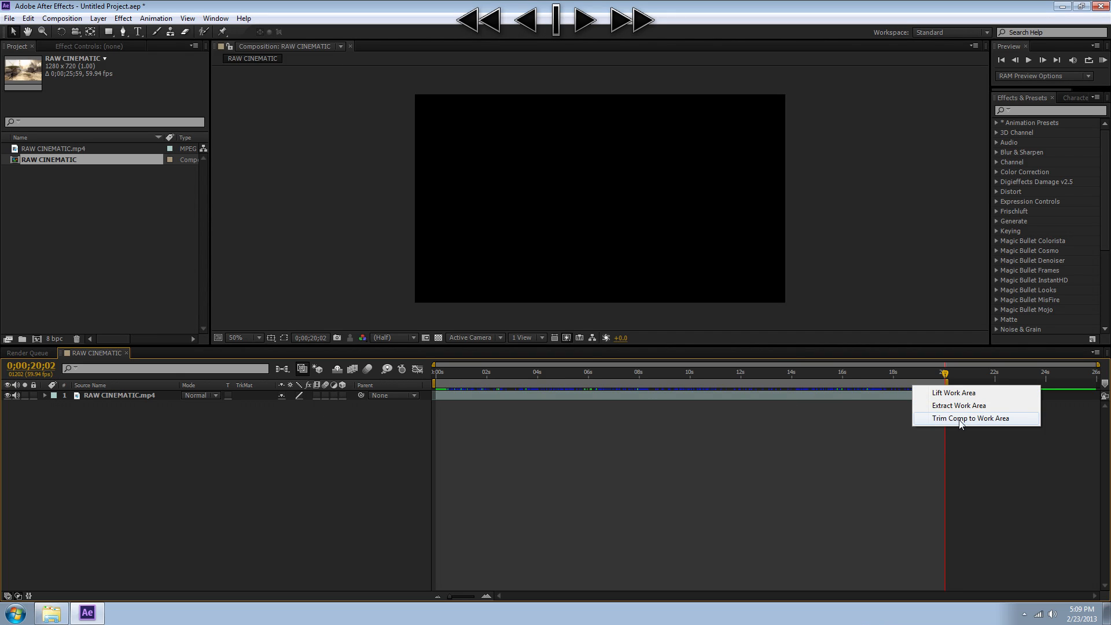
pyautogui.click(986, 418)
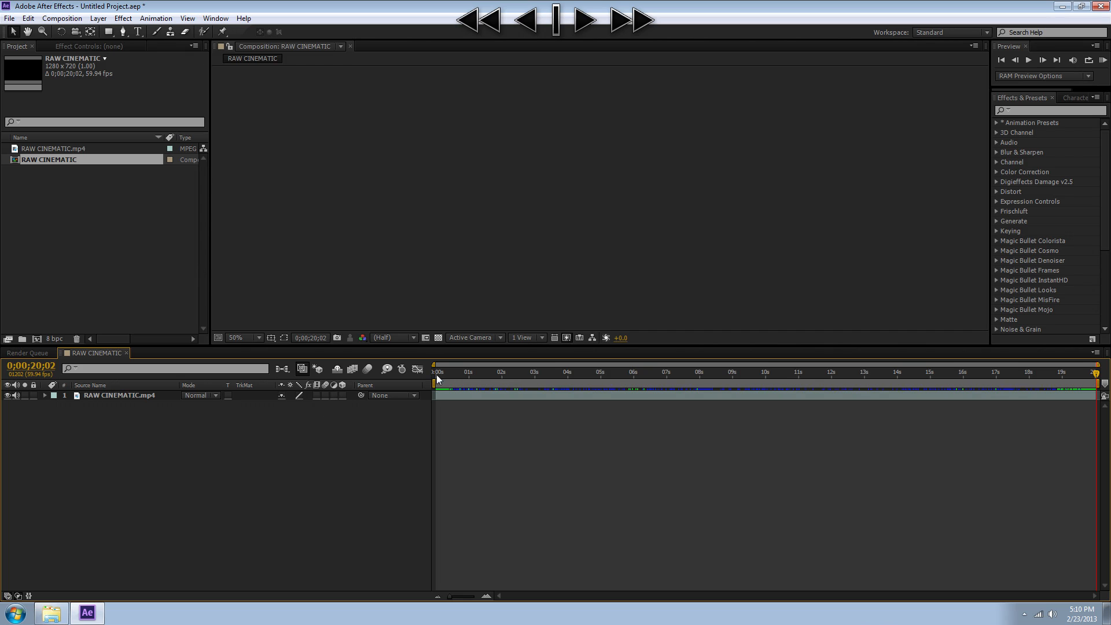
# - Examine the footage around 0;00;17;18 up close, including the upper edge of the frame
pyautogui.moveTo(490, 375); pyautogui.dragTo(1005, 394)
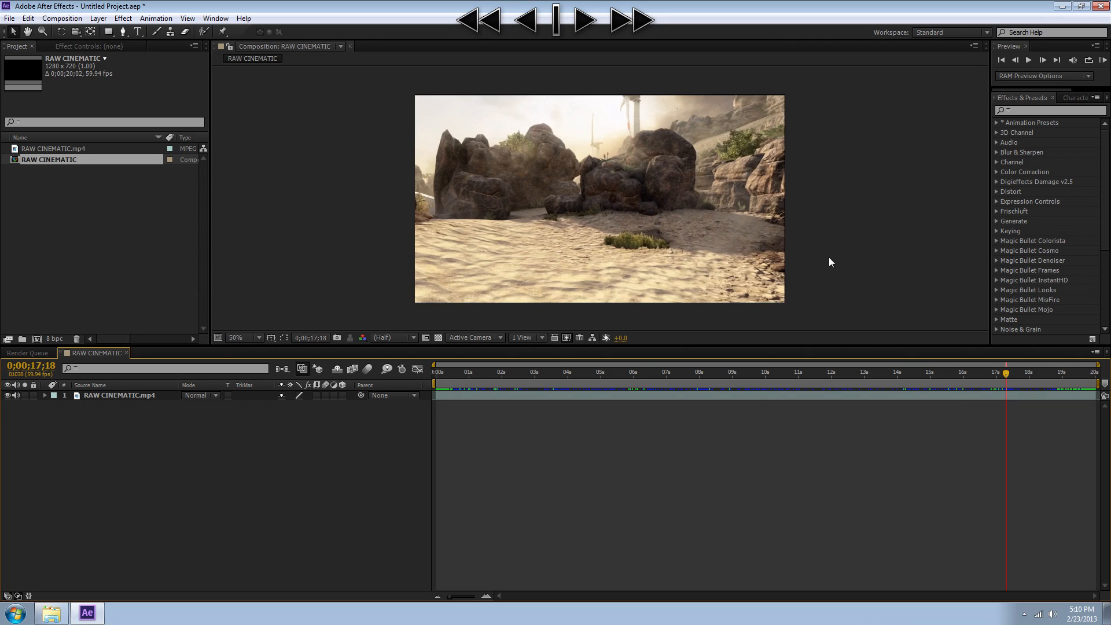
pyautogui.scroll(1, 774, 231)
pyautogui.press('space')
pyautogui.moveTo(760, 194); pyautogui.dragTo(596, 265)
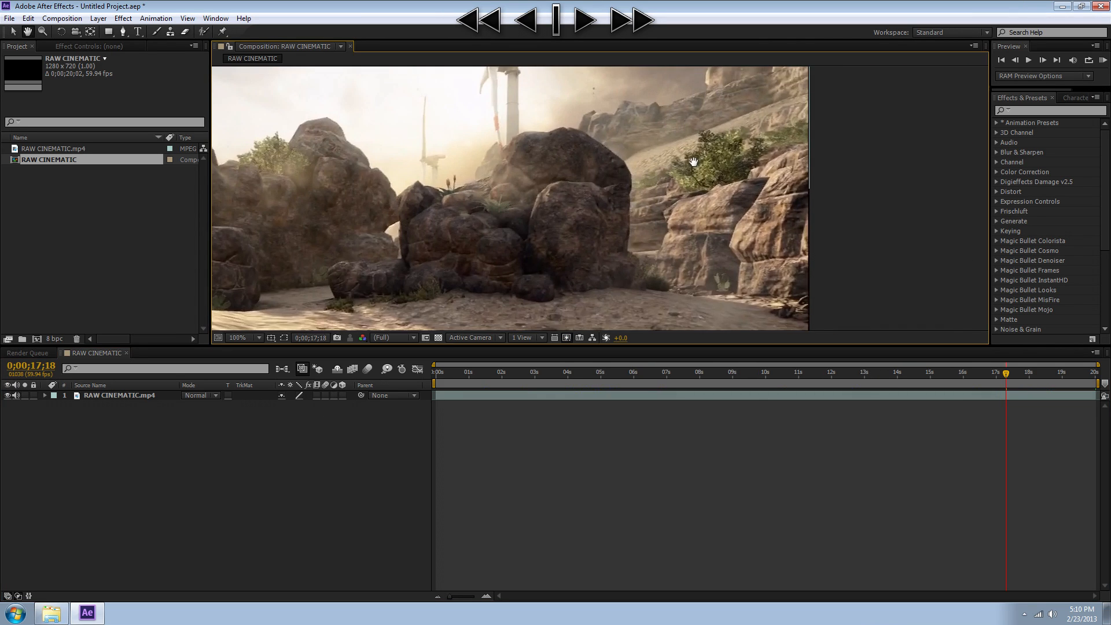
pyautogui.moveTo(693, 162); pyautogui.dragTo(674, 242)
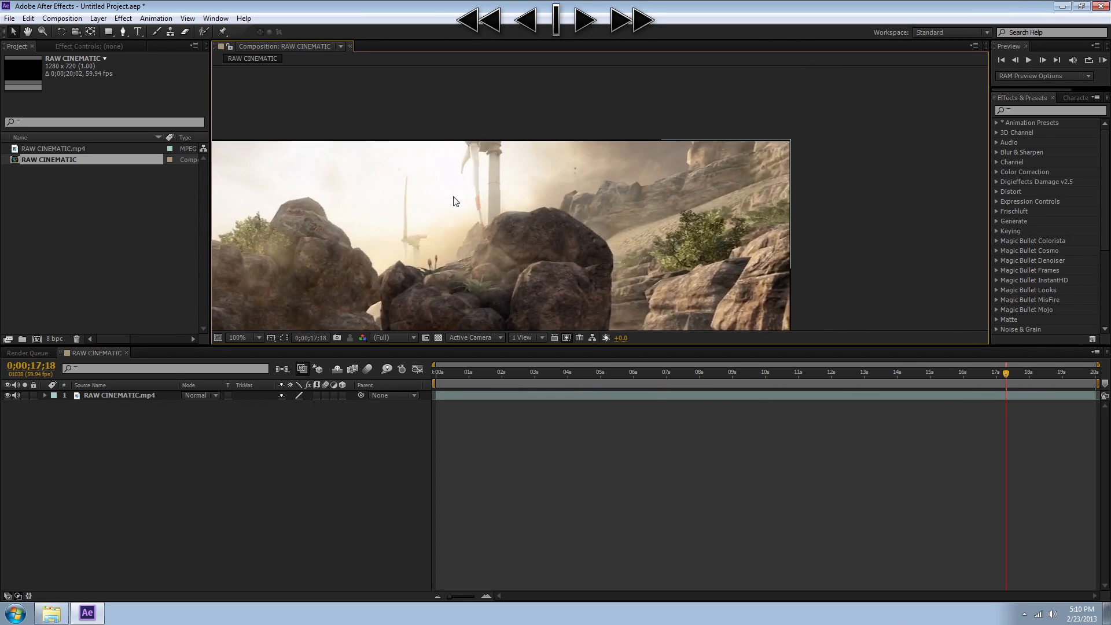
pyautogui.scroll(-1, 561, 250)
pyautogui.moveTo(514, 275); pyautogui.dragTo(568, 217, button='middle')
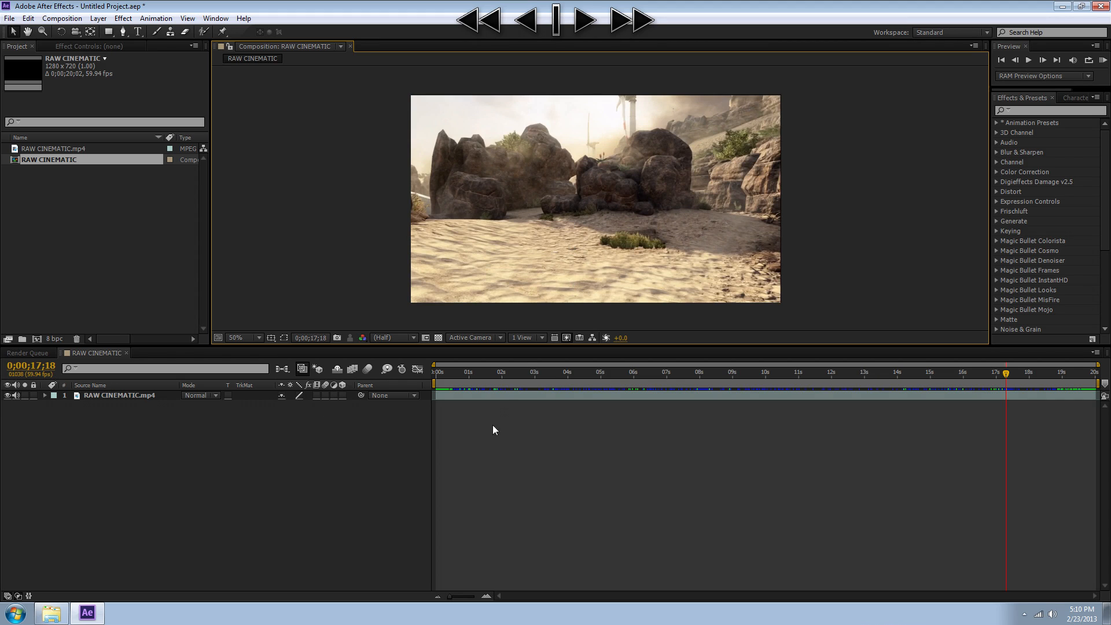
# - Set the RAW CINEMATIC.mp4 layer's scale to 101% and return the current time to 0;00;00;00
pyautogui.click(112, 394)
pyautogui.press('s')
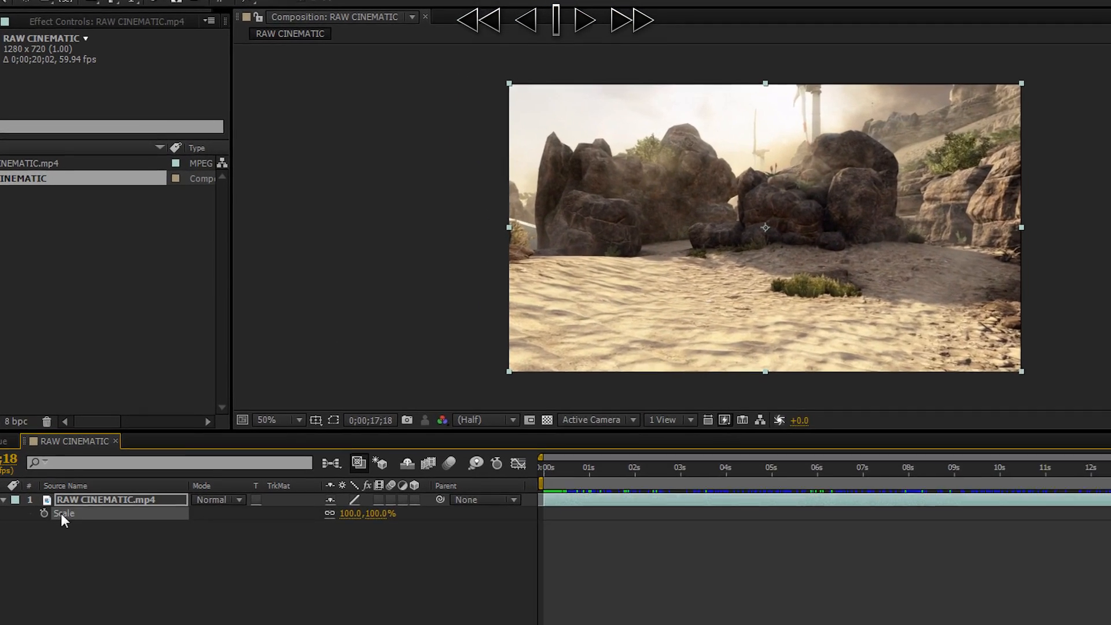
pyautogui.click(129, 476)
pyautogui.click(363, 548)
pyautogui.write('101')
pyautogui.press('Return')
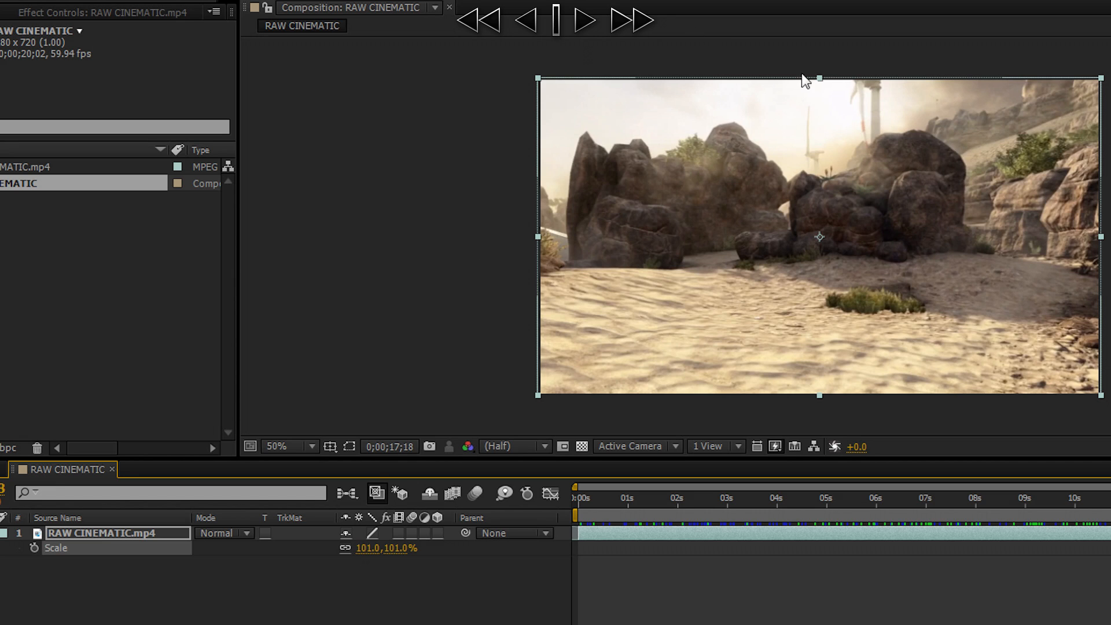
pyautogui.moveTo(806, 515); pyautogui.dragTo(561, 505)
pyautogui.hotkey('alt', 'shift', 's')
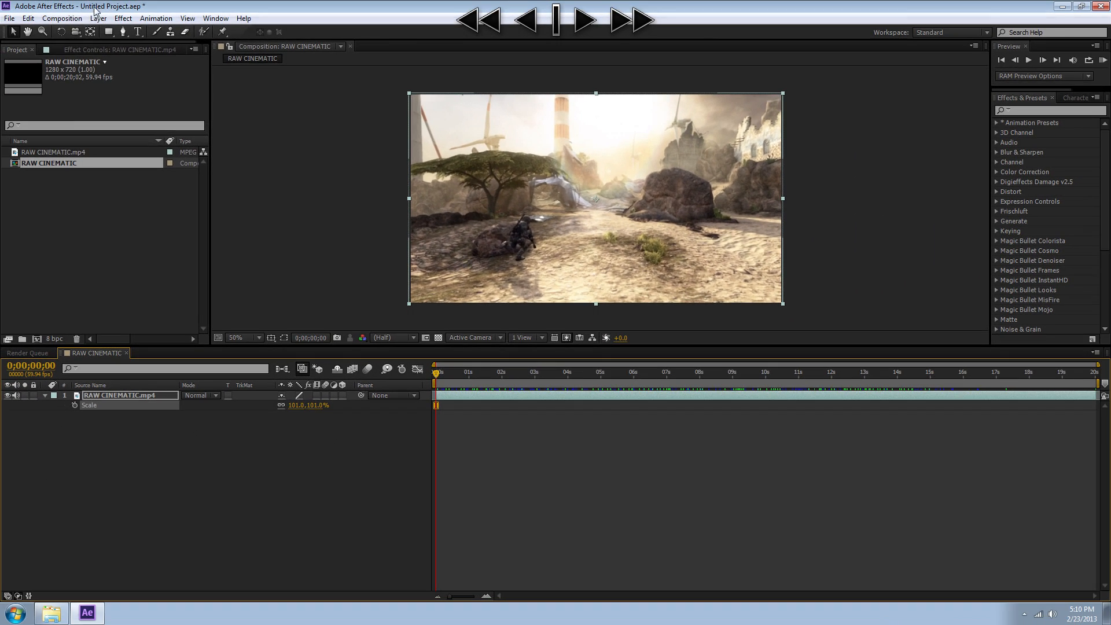
pyautogui.click(61, 18)
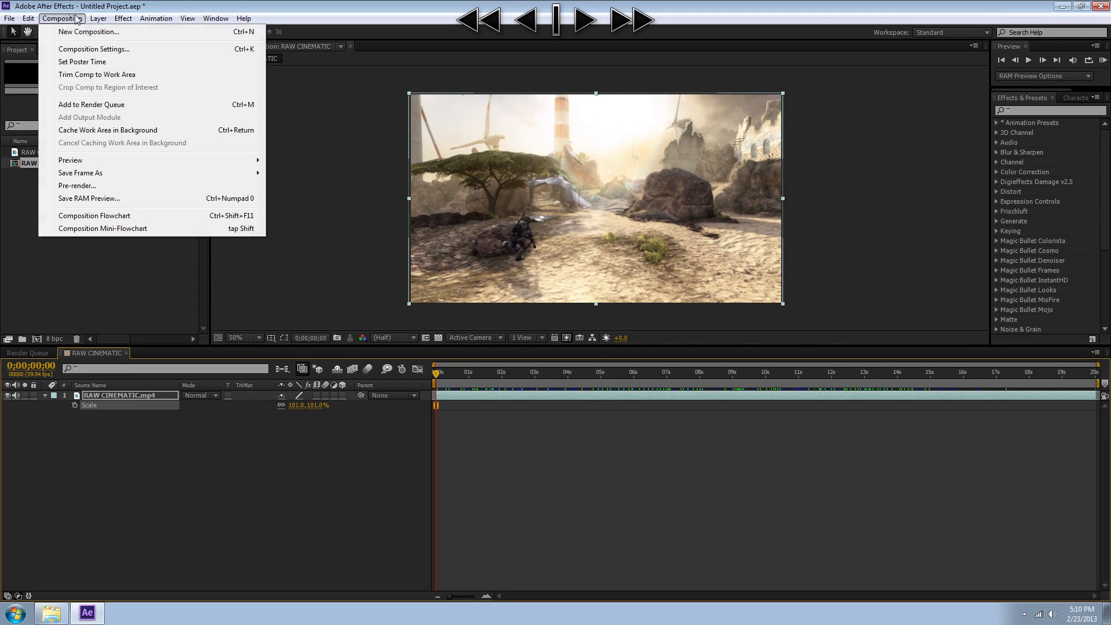
pyautogui.click(81, 48)
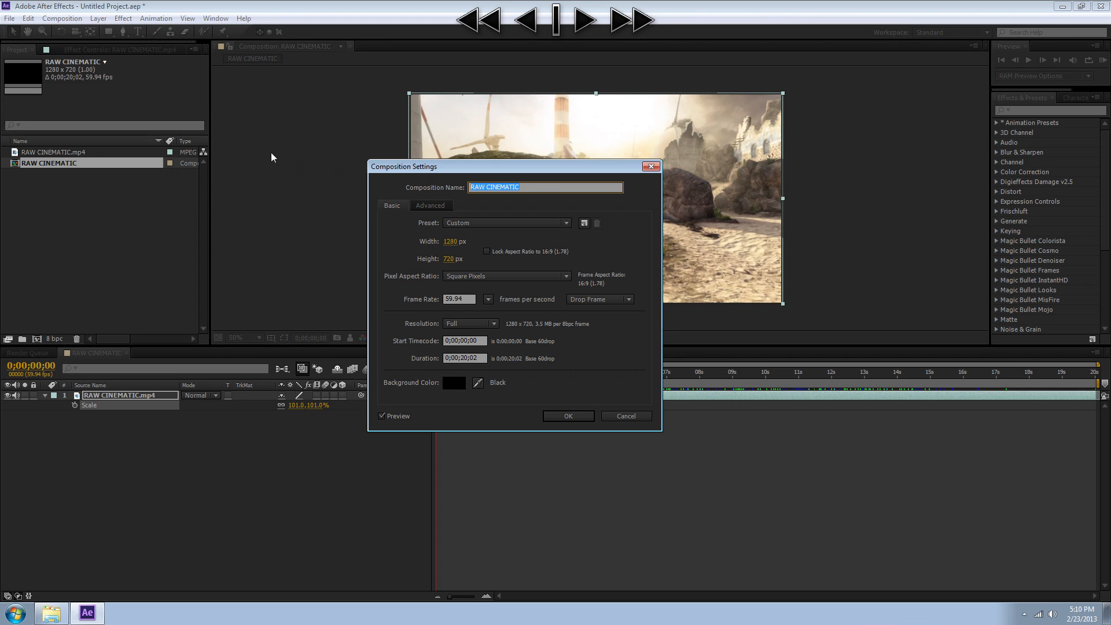
pyautogui.click(651, 166)
# - Open the composition settings and review the frame rate value and its available presets
pyautogui.click(62, 18)
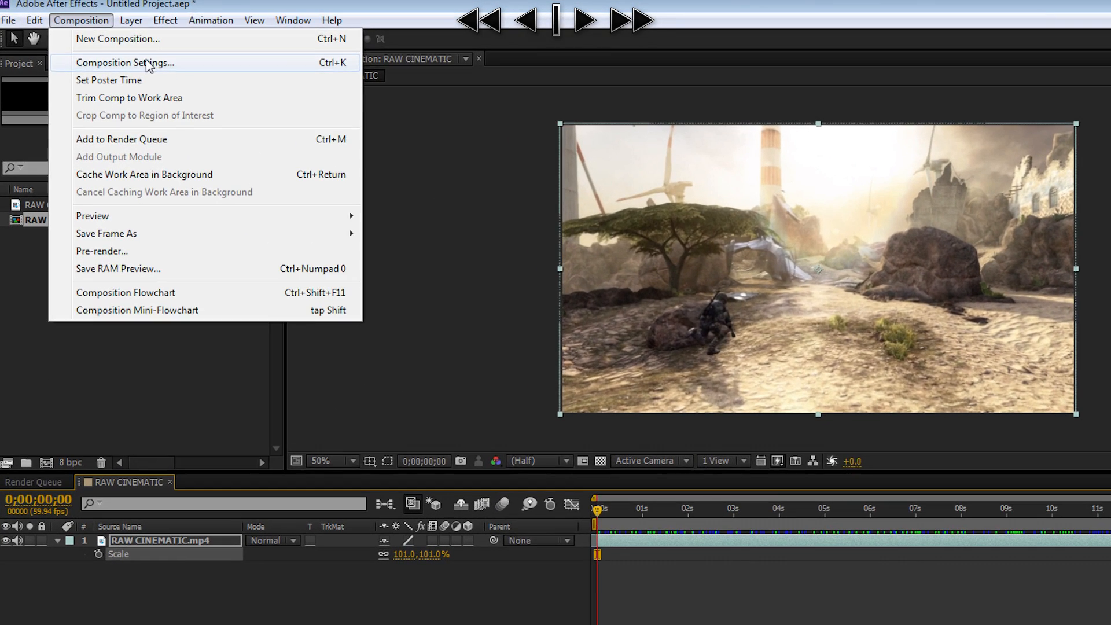
pyautogui.click(98, 49)
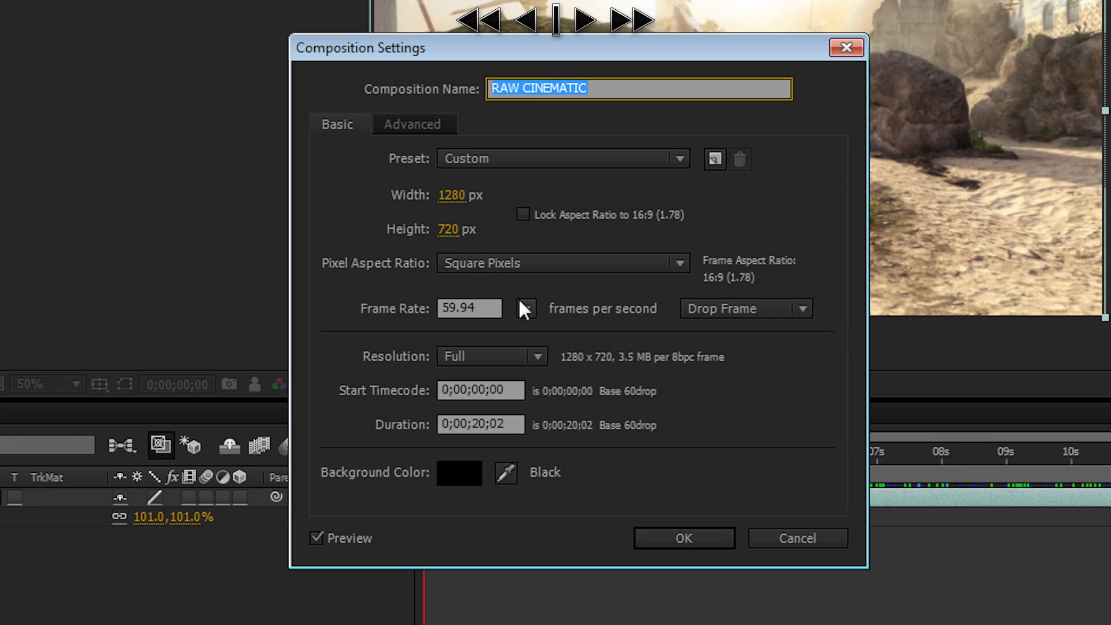
pyautogui.click(459, 309)
pyautogui.click(486, 309)
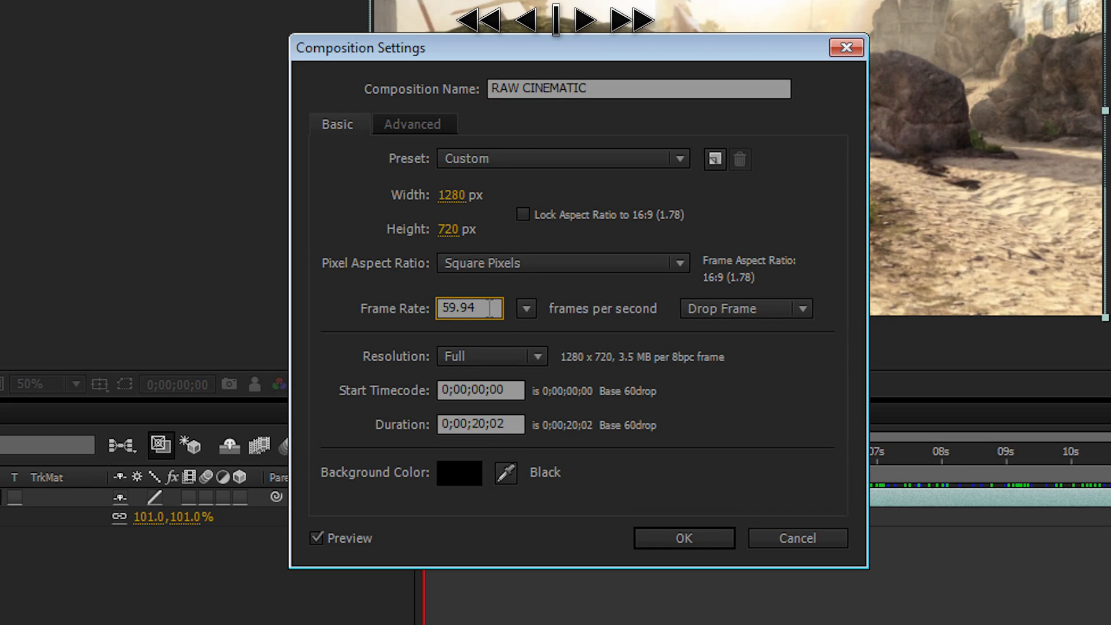
pyautogui.click(524, 307)
pyautogui.click(510, 301)
pyautogui.moveTo(492, 311); pyautogui.dragTo(398, 324)
pyautogui.click(494, 312)
pyautogui.moveTo(495, 312); pyautogui.dragTo(452, 331)
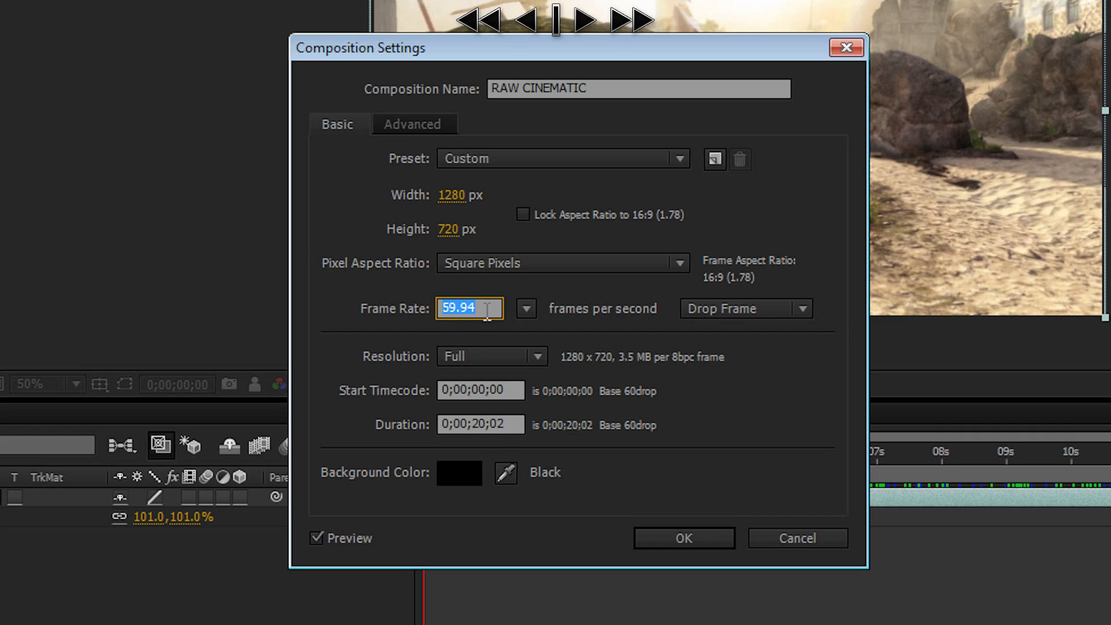
pyautogui.click(524, 308)
pyautogui.click(525, 309)
pyautogui.click(524, 309)
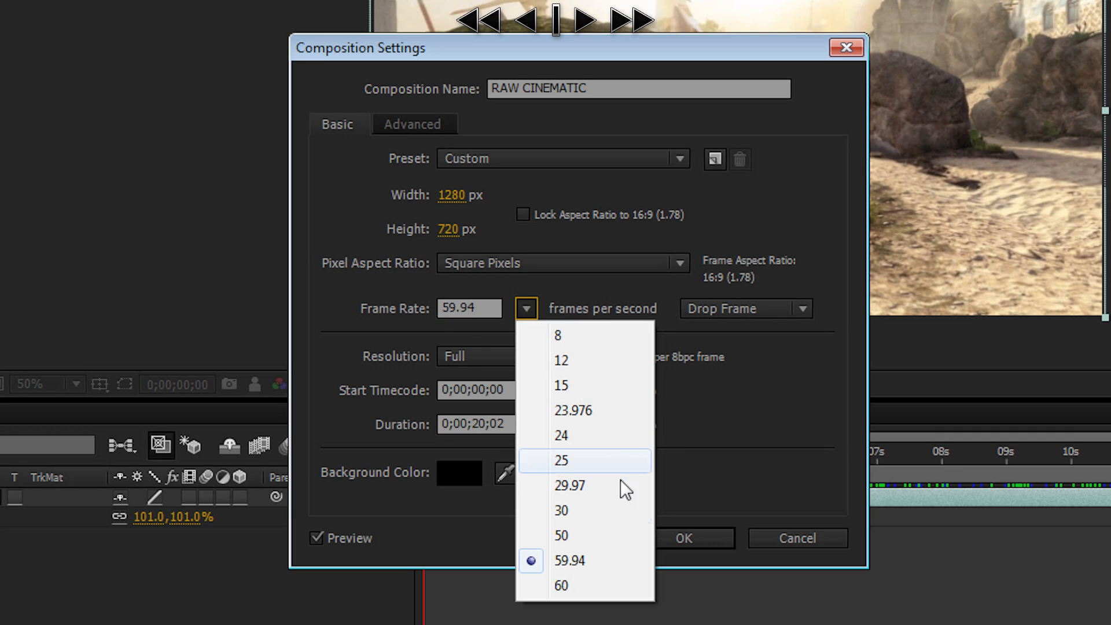
# - Set the composition's frame rate to 30 frames per second
pyautogui.click(578, 512)
pyautogui.moveTo(481, 307); pyautogui.dragTo(381, 311)
pyautogui.click(487, 309)
pyautogui.moveTo(485, 307); pyautogui.dragTo(418, 314)
pyautogui.click(473, 312)
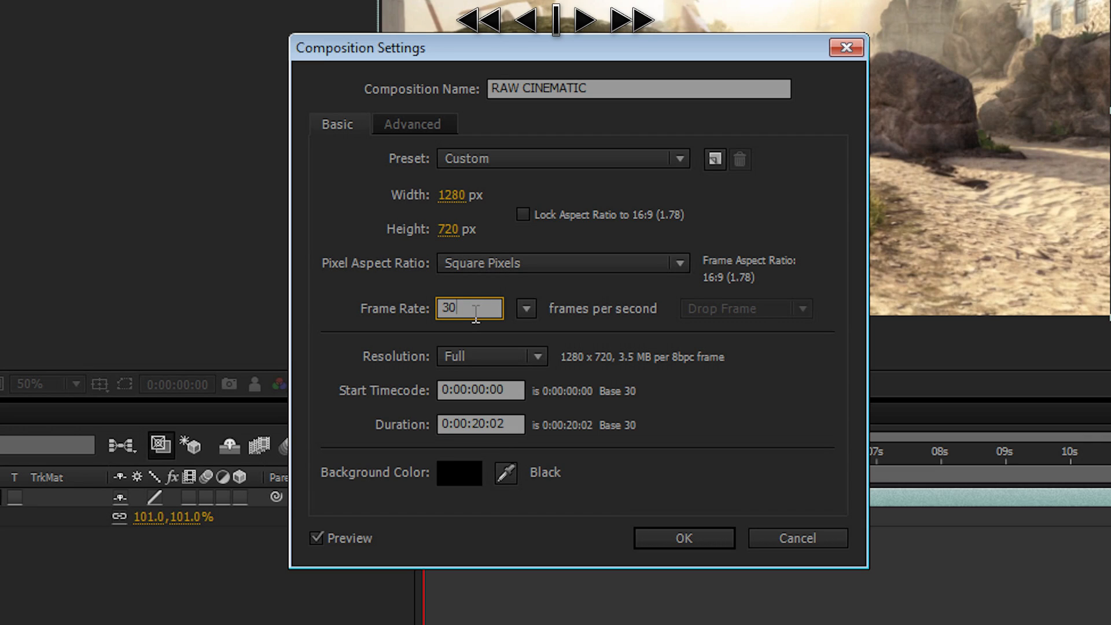
# - Set the composition's frame rate to 59.94 frames per second and accept the composition settings
pyautogui.click(526, 308)
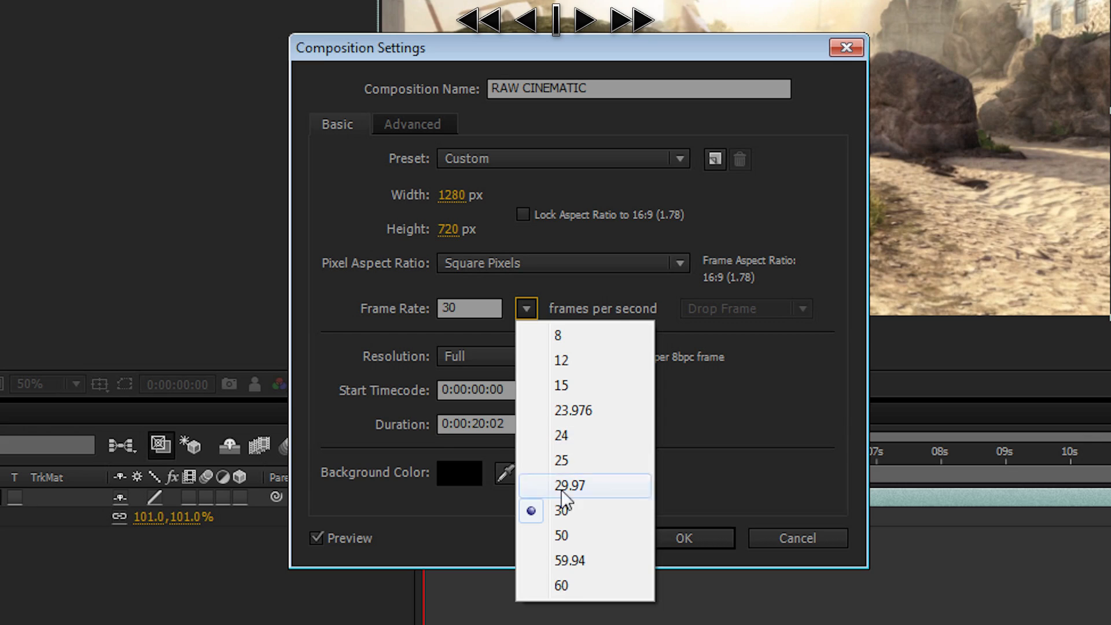
pyautogui.click(533, 560)
pyautogui.moveTo(487, 311); pyautogui.dragTo(418, 324)
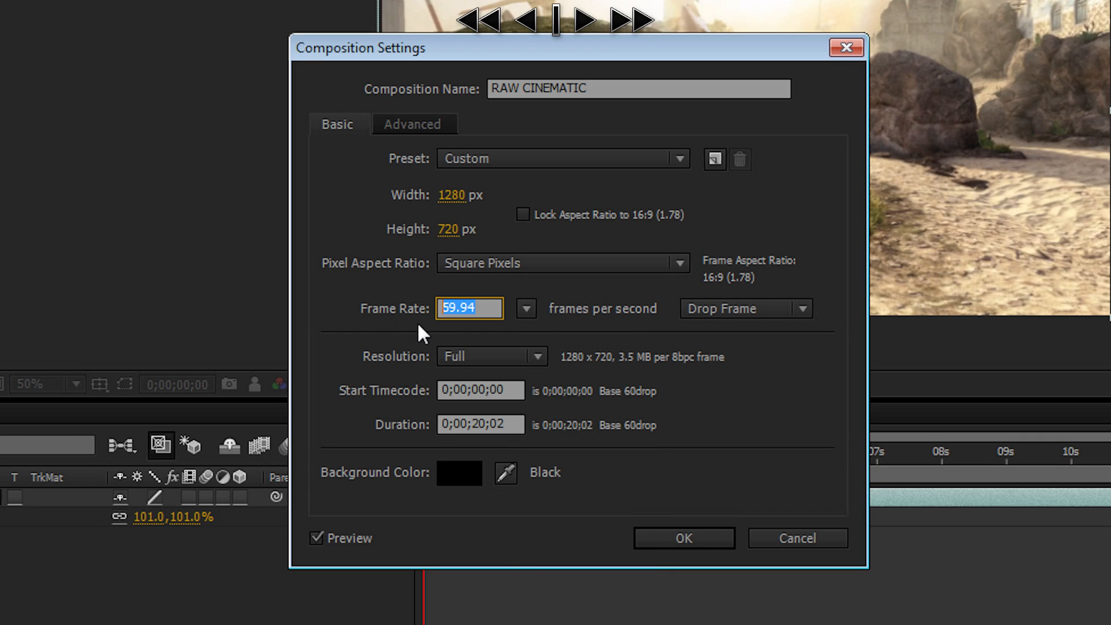
pyautogui.click(483, 309)
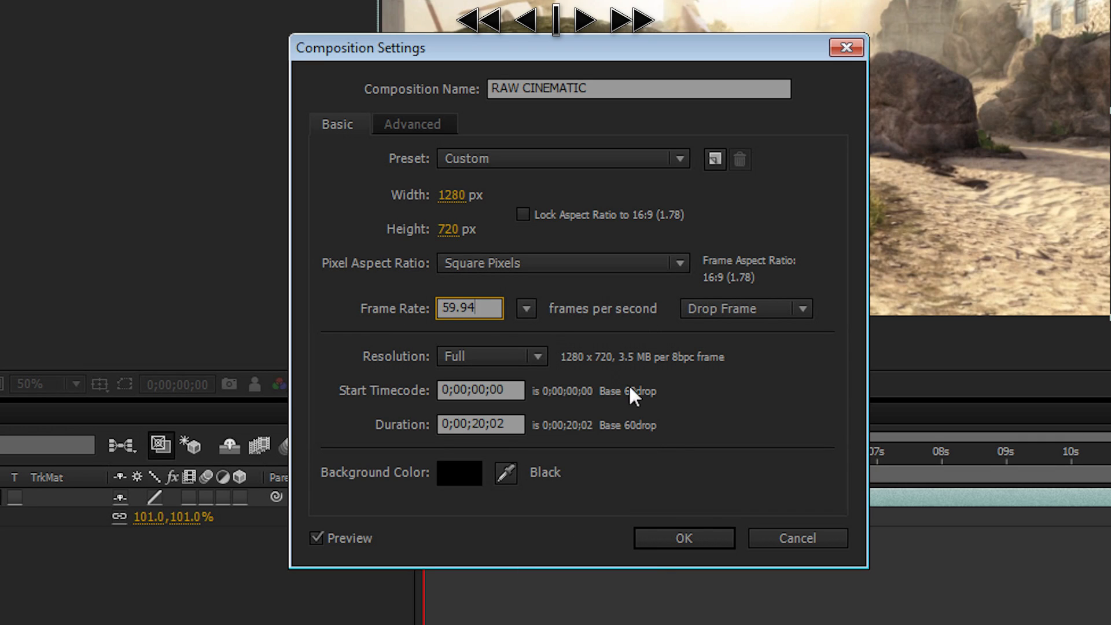
pyautogui.click(686, 532)
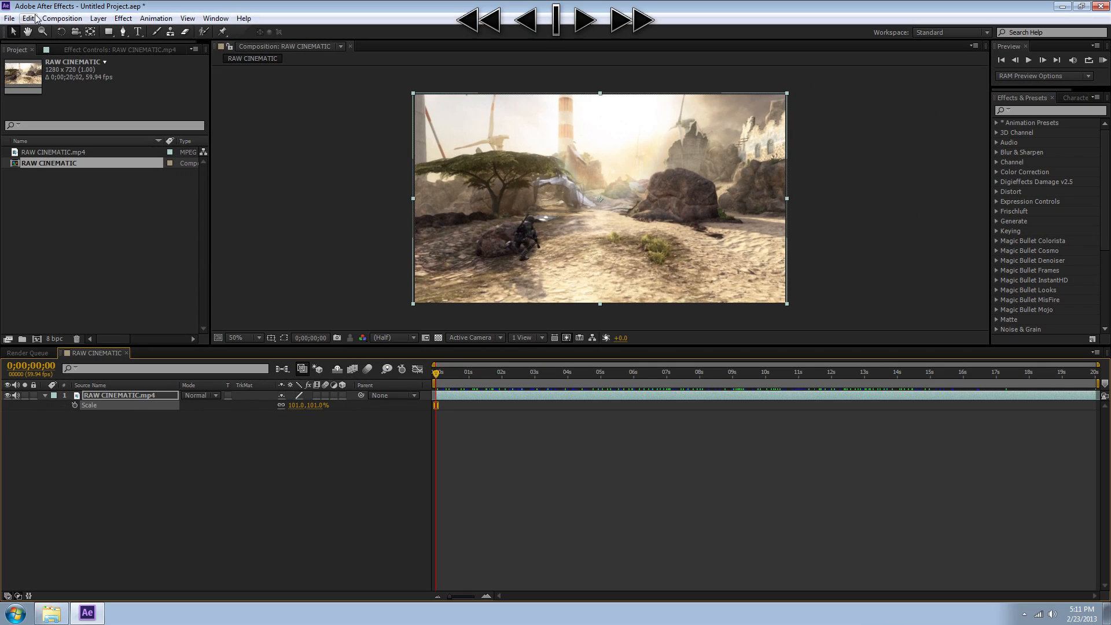
# - Add the RAW CINEMATIC composition to the render queue and set its output module format to PNG Sequence
pyautogui.click(62, 18)
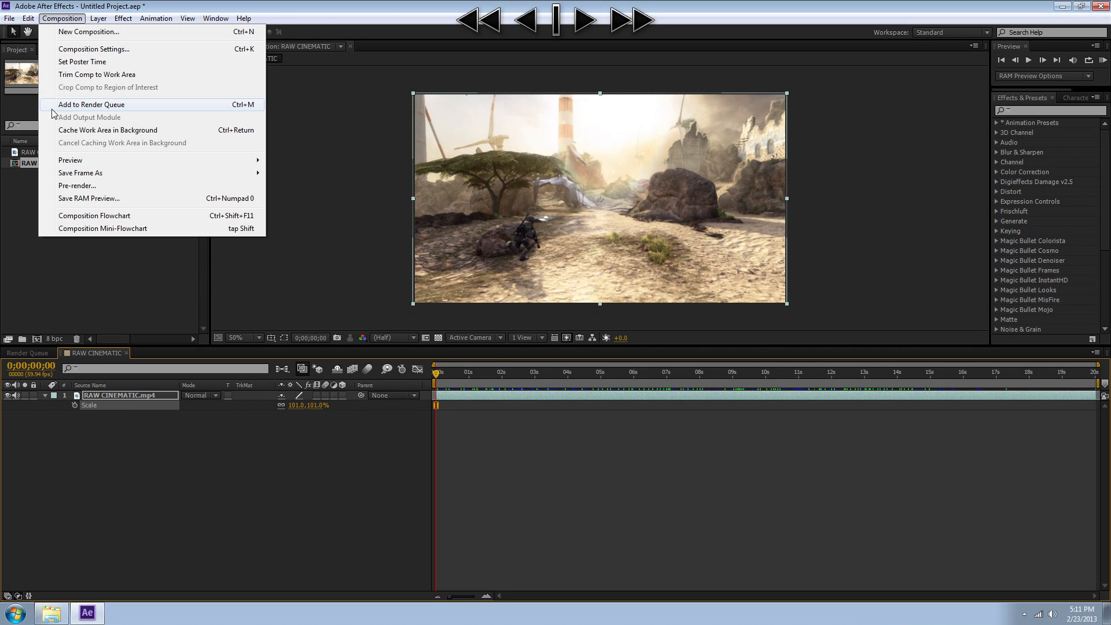
pyautogui.click(89, 107)
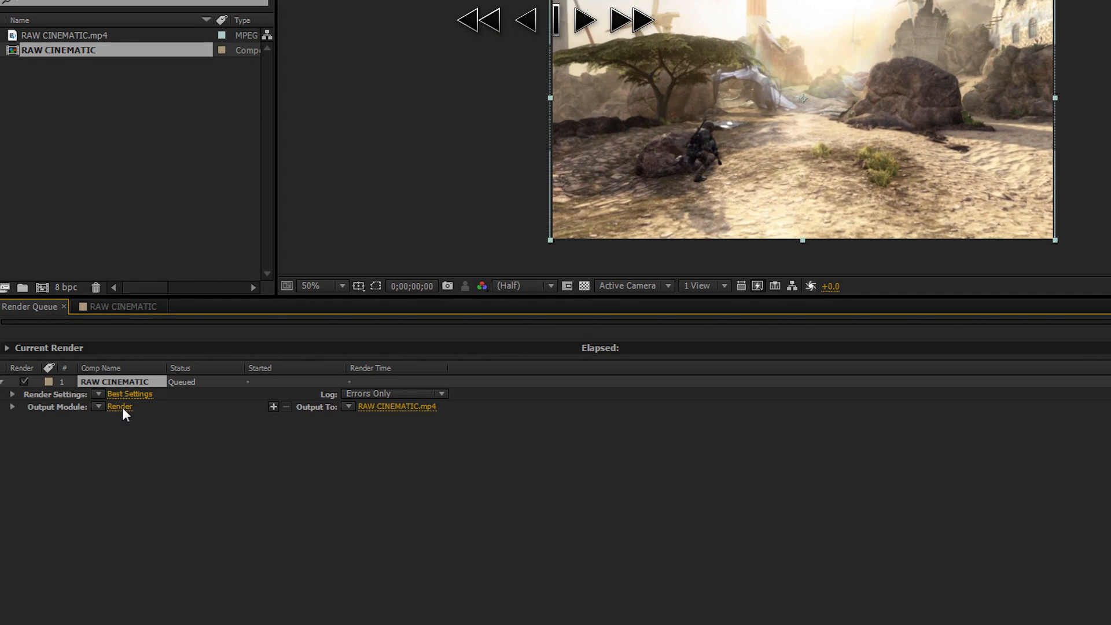
pyautogui.click(122, 407)
pyautogui.click(607, 24)
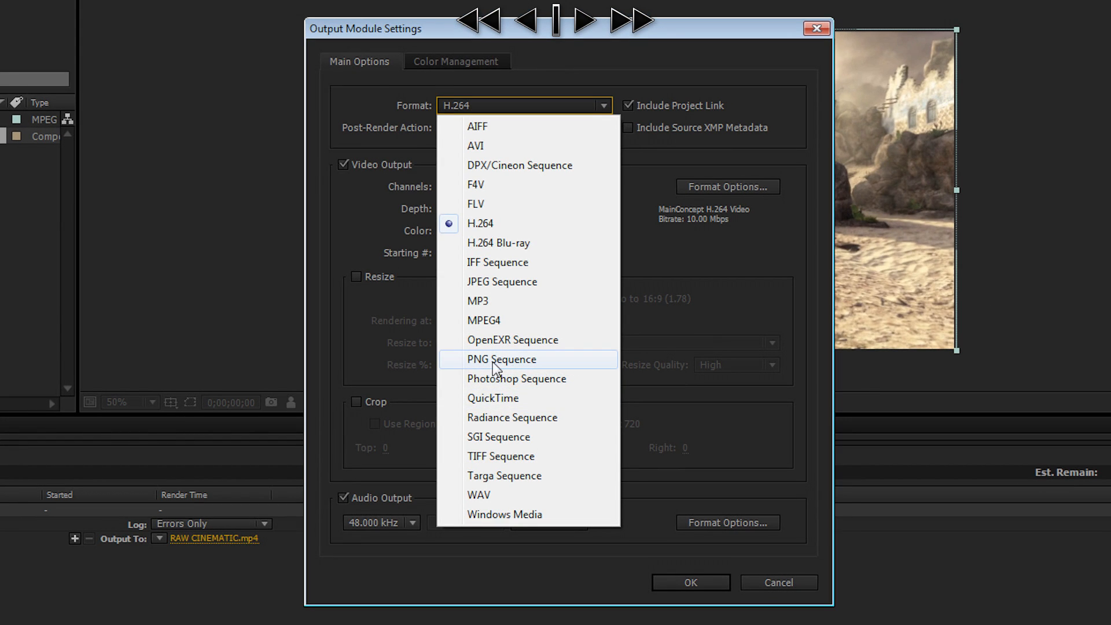
pyautogui.click(511, 359)
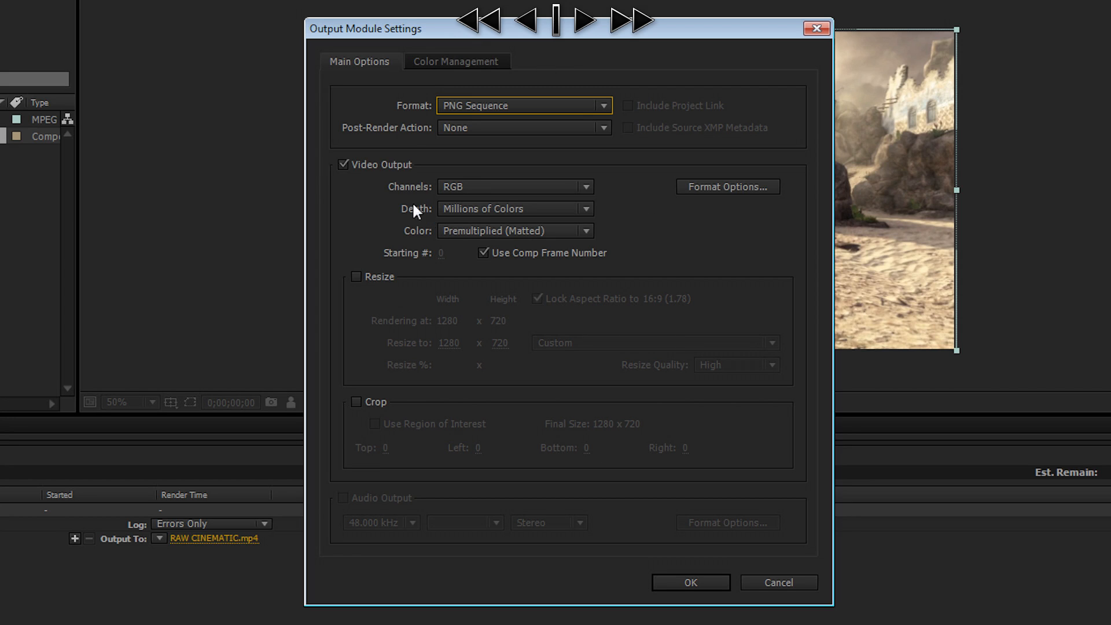
pyautogui.click(483, 107)
pyautogui.click(538, 362)
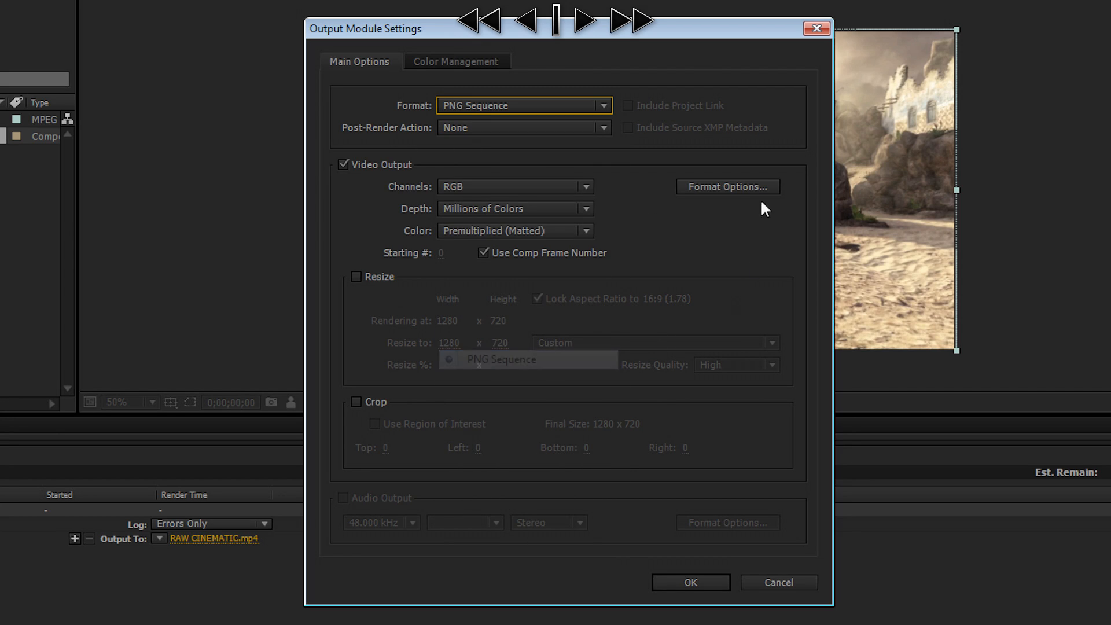
# - Keep the PNG compression option at None and accept the output module settings
pyautogui.click(727, 187)
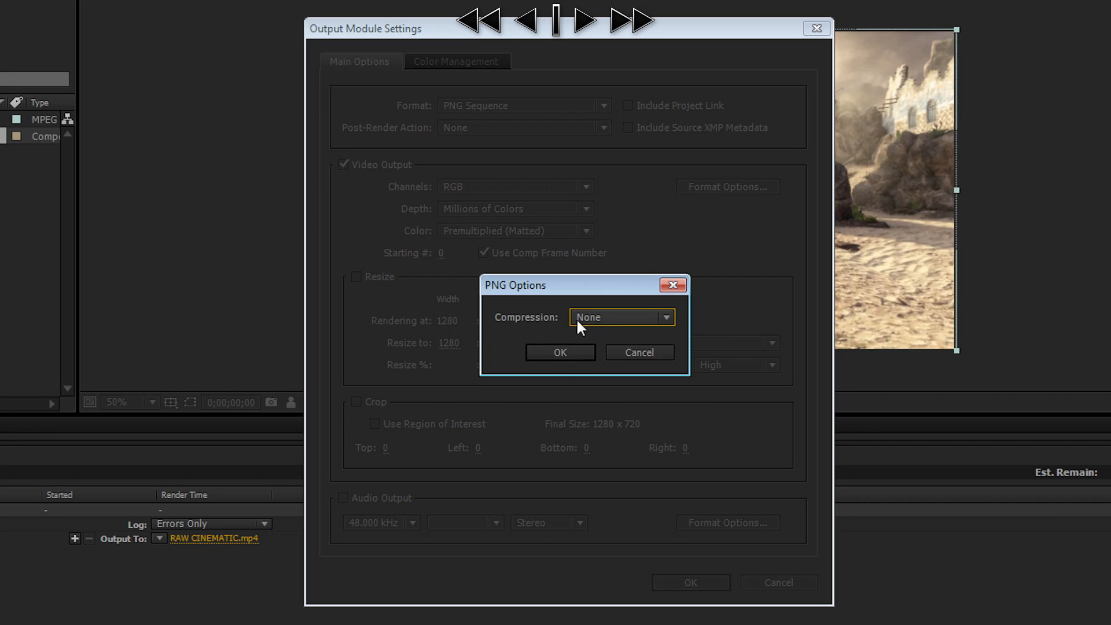
pyautogui.click(571, 351)
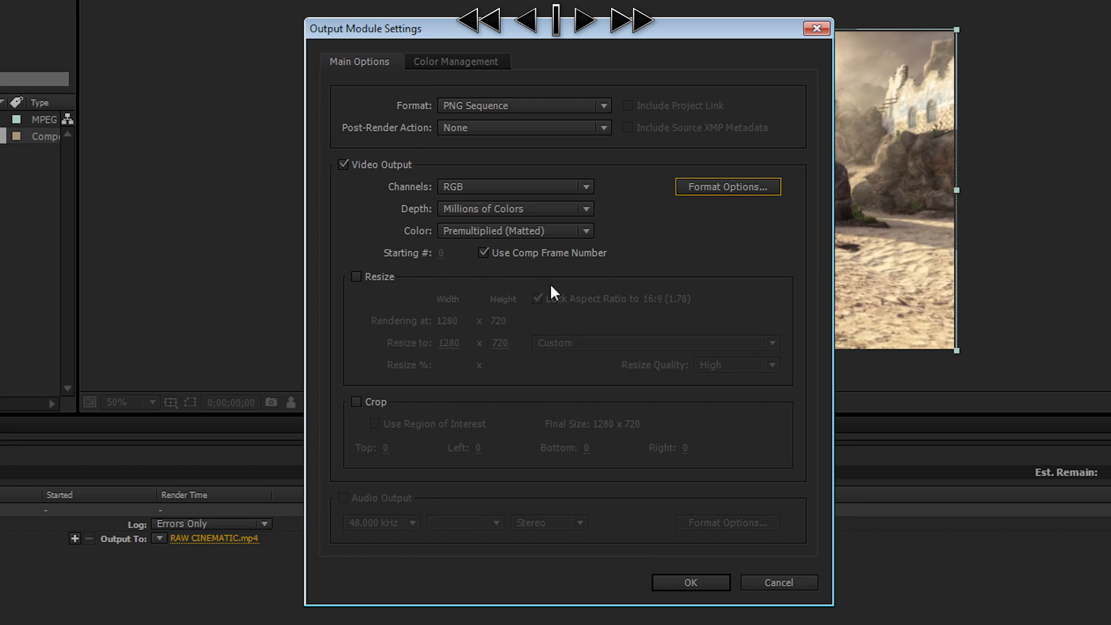
pyautogui.click(688, 584)
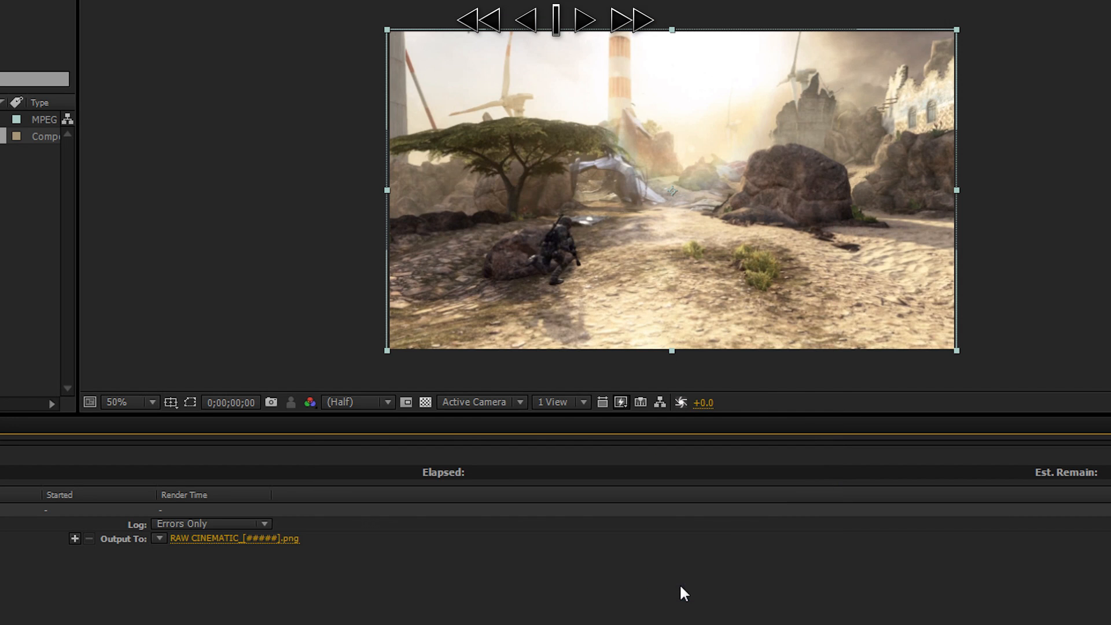
# - Open the output destination for the PNG sequence and delete the existing frames folder inside Cinematic
pyautogui.click(265, 542)
pyautogui.click(591, 104)
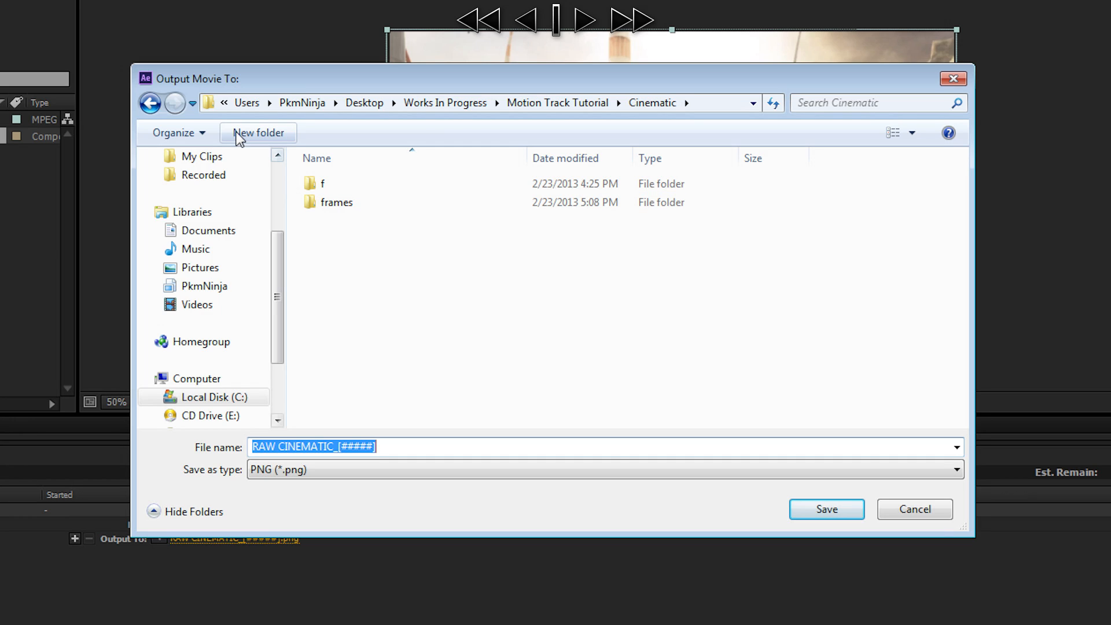
pyautogui.click(321, 209)
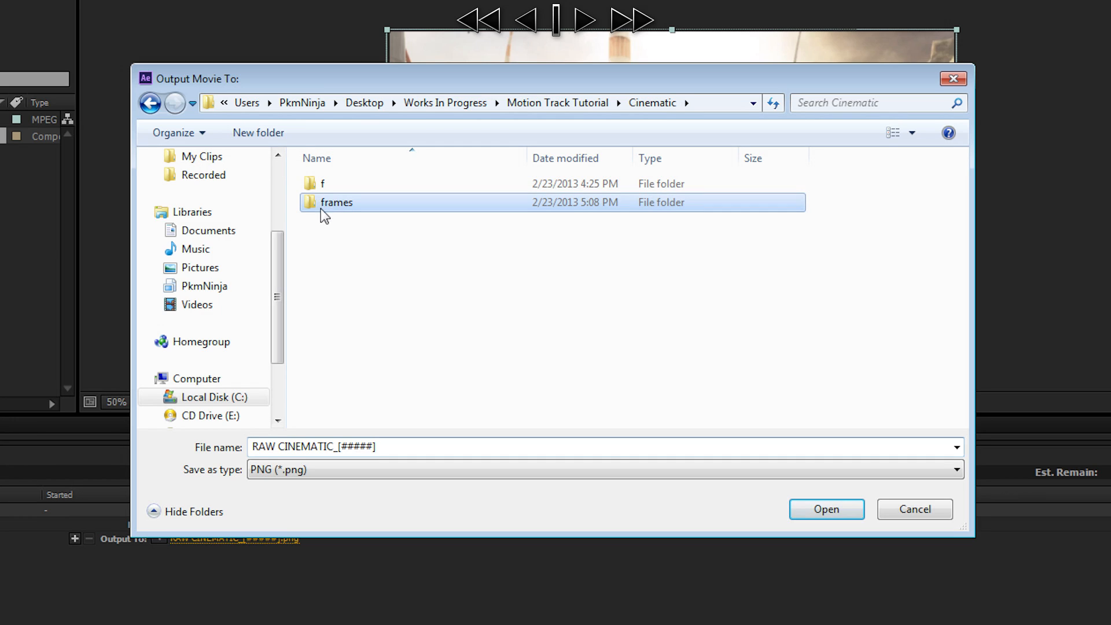
pyautogui.rightClick(336, 209)
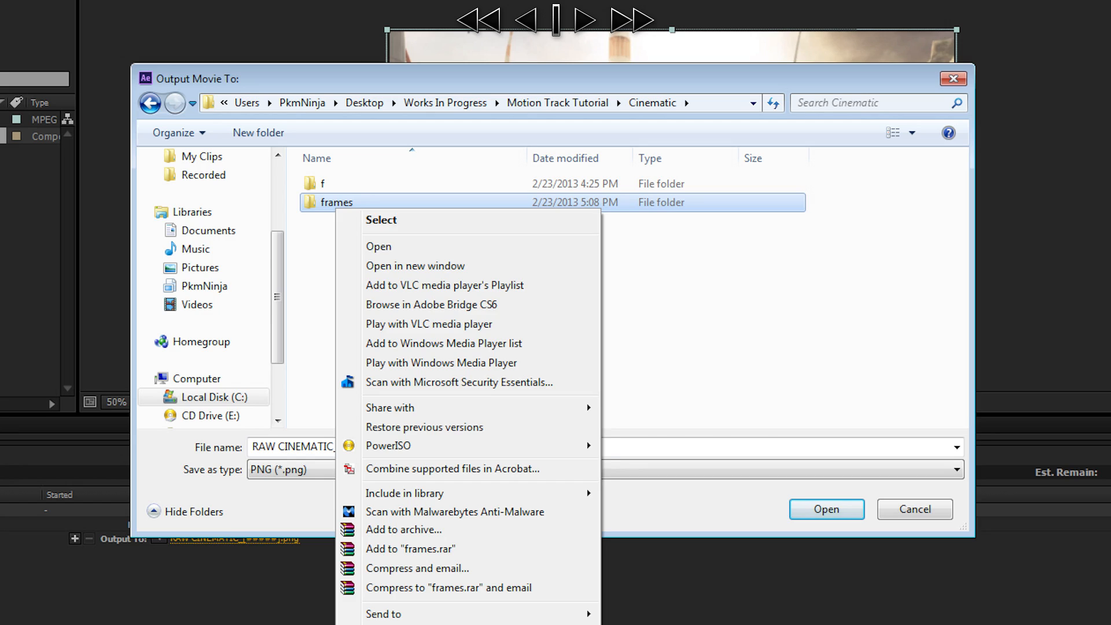
pyautogui.click(386, 624)
pyautogui.click(689, 414)
pyautogui.click(349, 446)
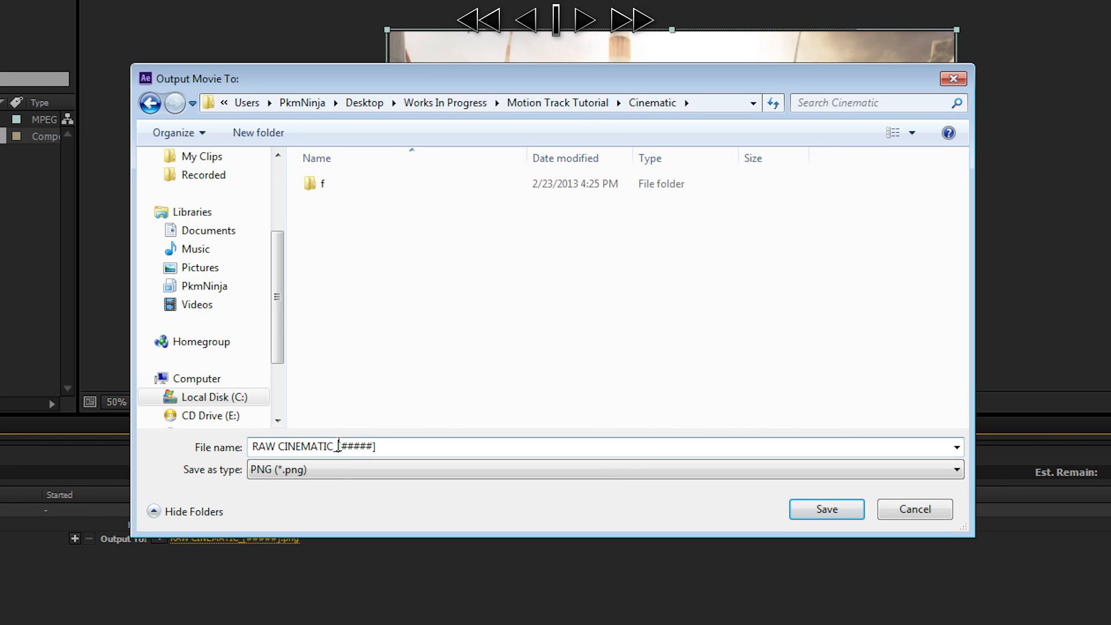
pyautogui.moveTo(335, 446); pyautogui.dragTo(192, 443)
pyautogui.click(372, 449)
pyautogui.moveTo(336, 446); pyautogui.dragTo(229, 444)
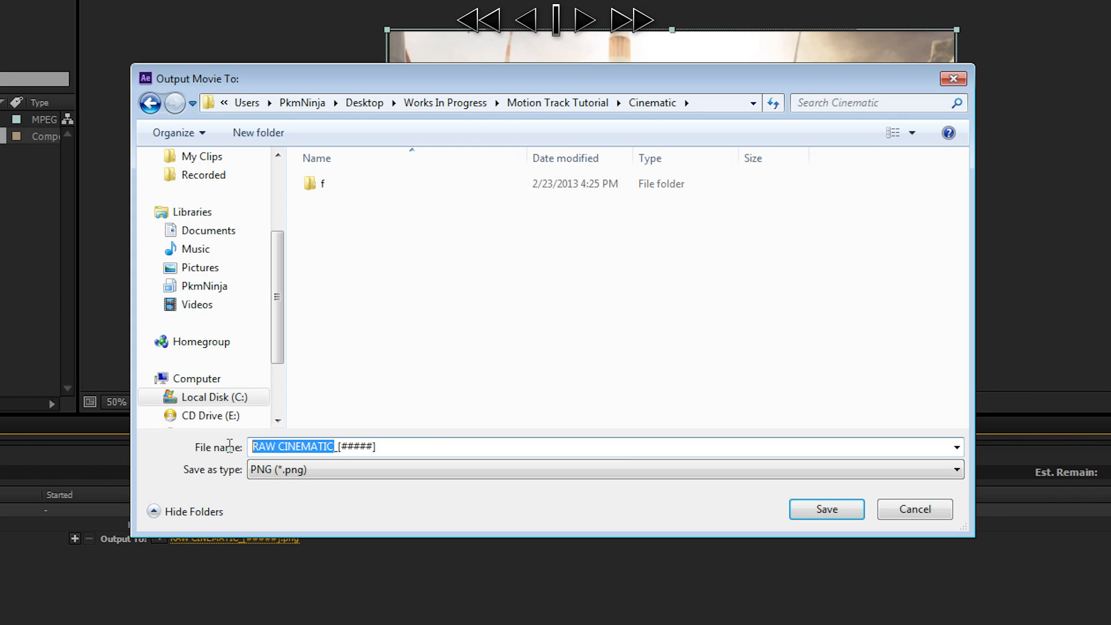
# - Create a new folder named frames inside Cinematic and open it as the output location
pyautogui.click(258, 133)
pyautogui.write('frames')
pyautogui.press('Return')
pyautogui.click(358, 189)
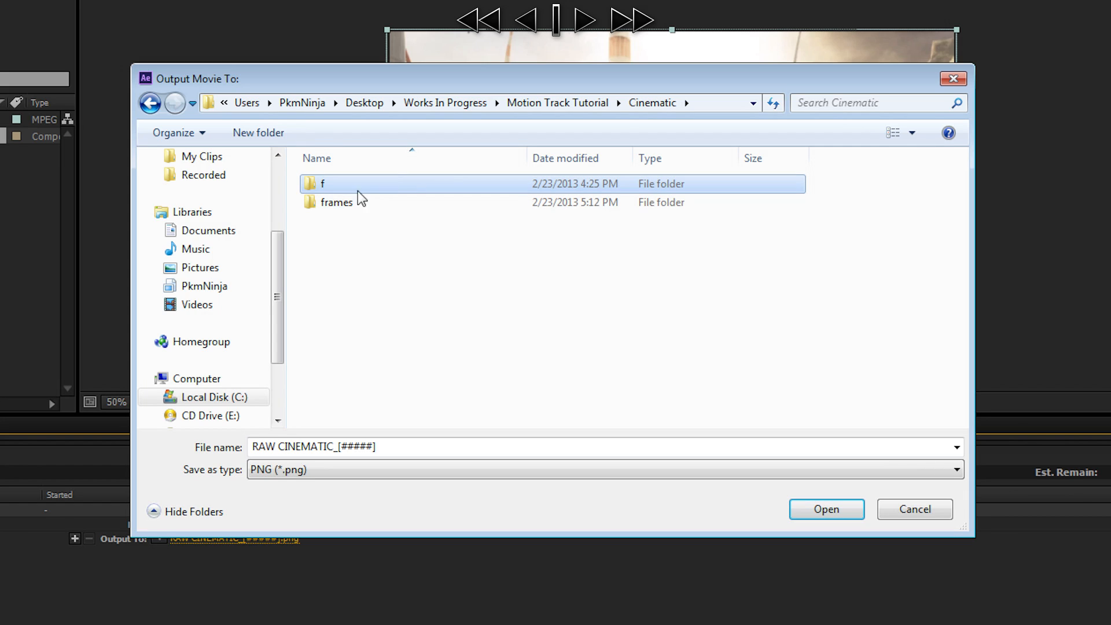
pyautogui.doubleClick(356, 206)
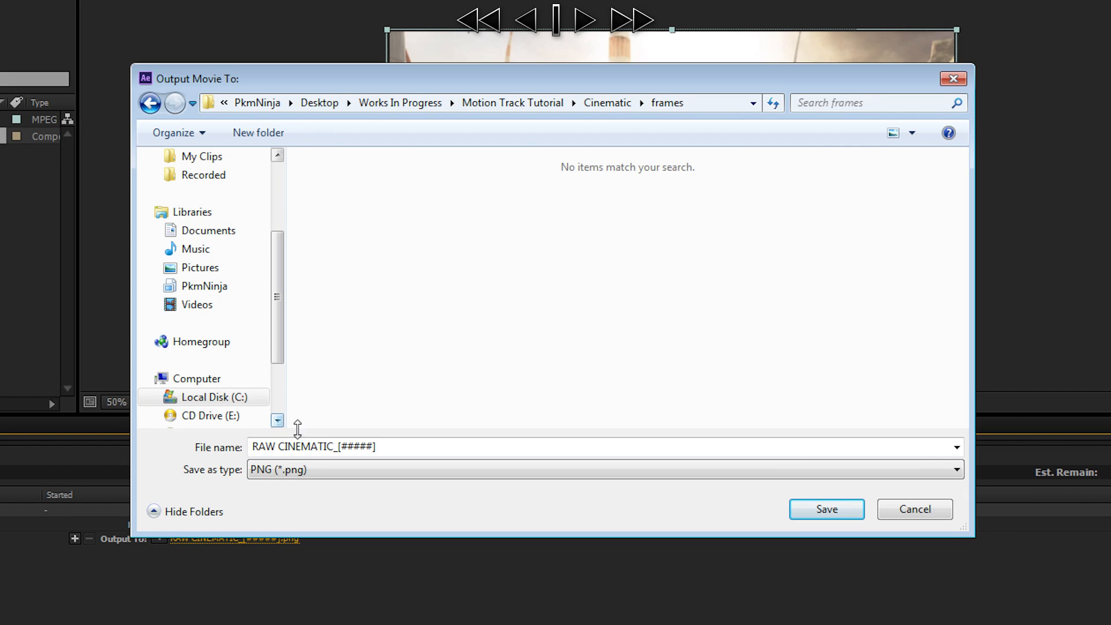
# - Replace the RAW CINEMATIC part of the output file name with cinematic, keeping _[#####], and save the destination
pyautogui.click(314, 446)
pyautogui.moveTo(334, 446); pyautogui.dragTo(148, 439)
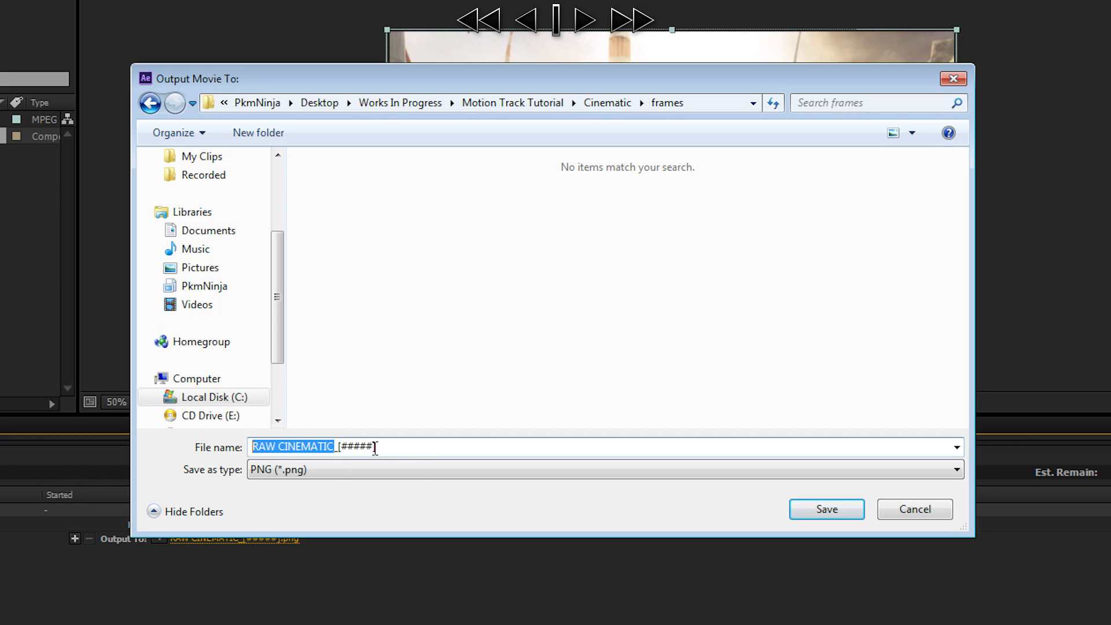
pyautogui.press('BackSpace')
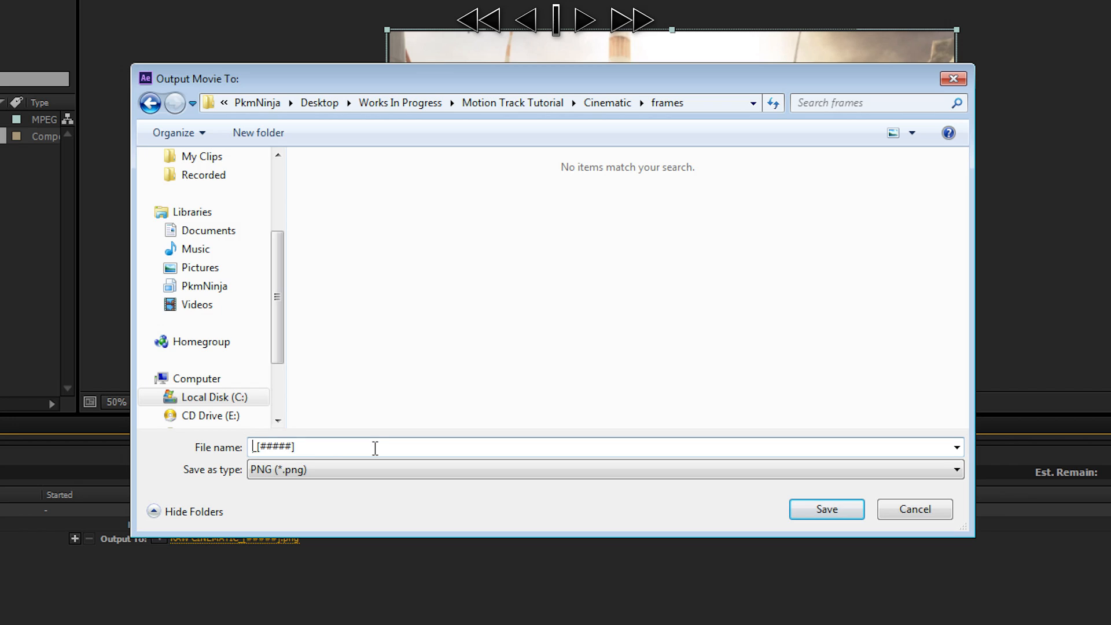
pyautogui.write('cinematic')
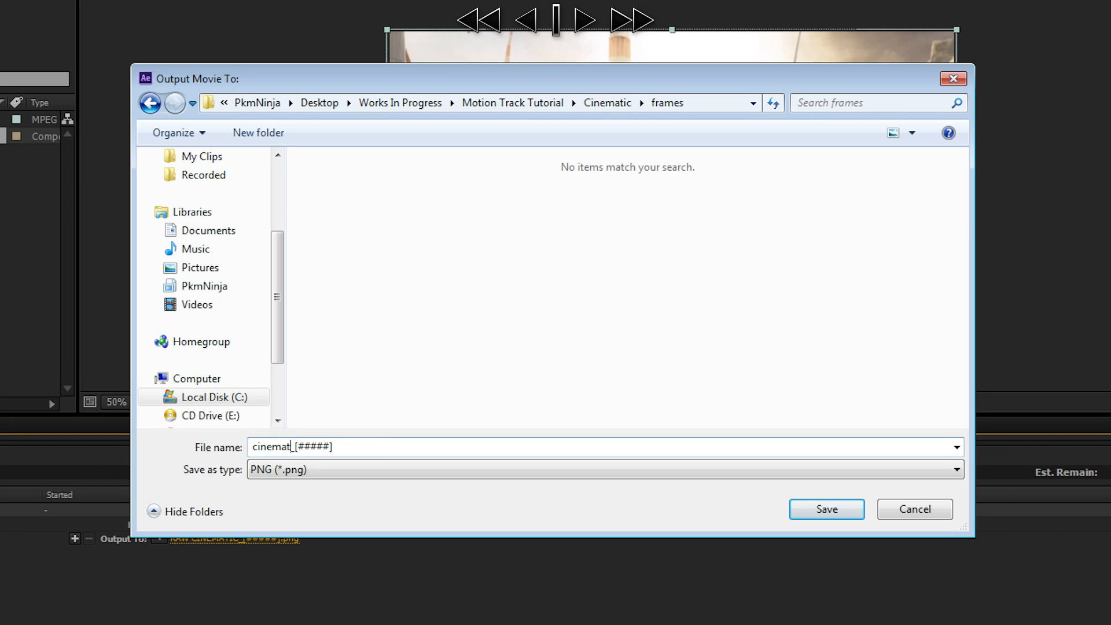
pyautogui.press('Return')
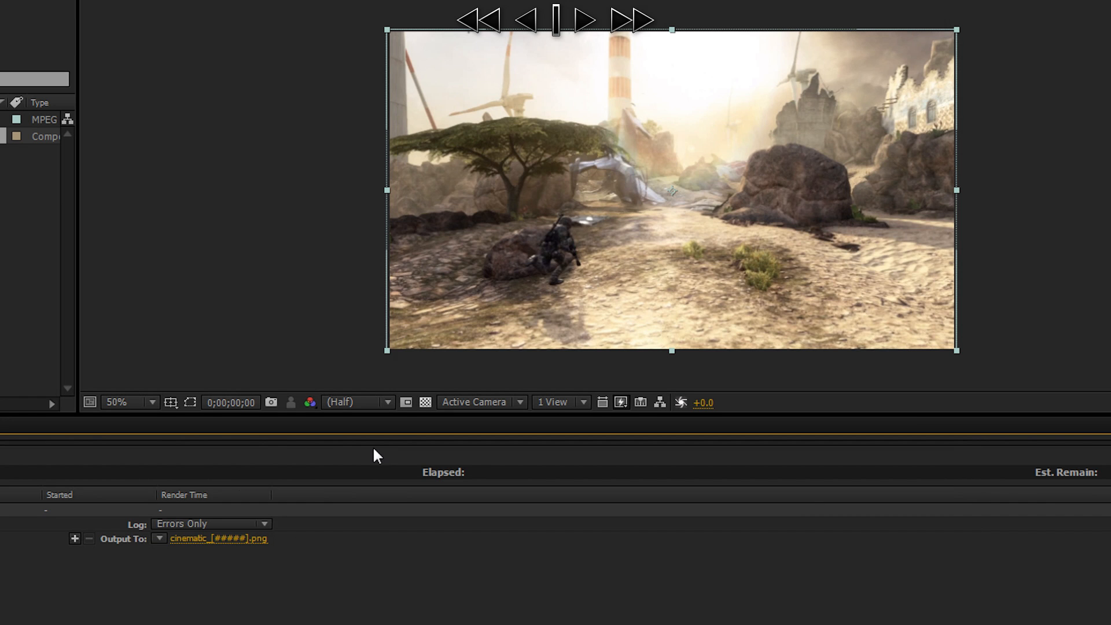
# - Reopen the output destination and examine the [#####] frame-number placeholder in the file name, leaving the name as it is
pyautogui.click(219, 539)
pyautogui.moveTo(342, 447); pyautogui.dragTo(304, 456)
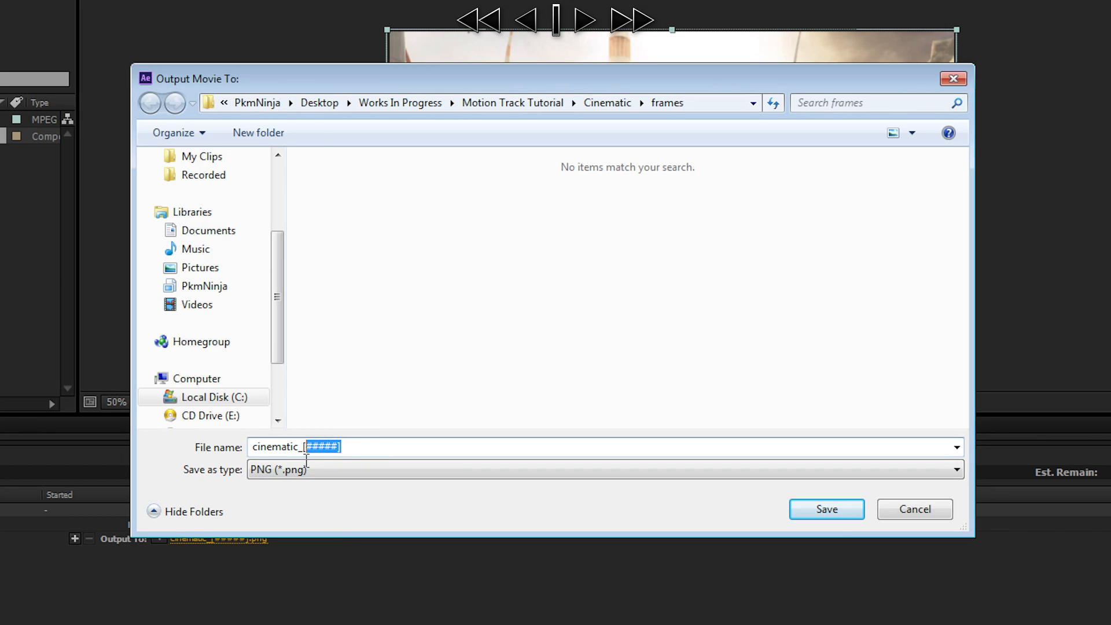
pyautogui.click(377, 444)
pyautogui.moveTo(343, 446); pyautogui.dragTo(302, 447)
pyautogui.click(345, 446)
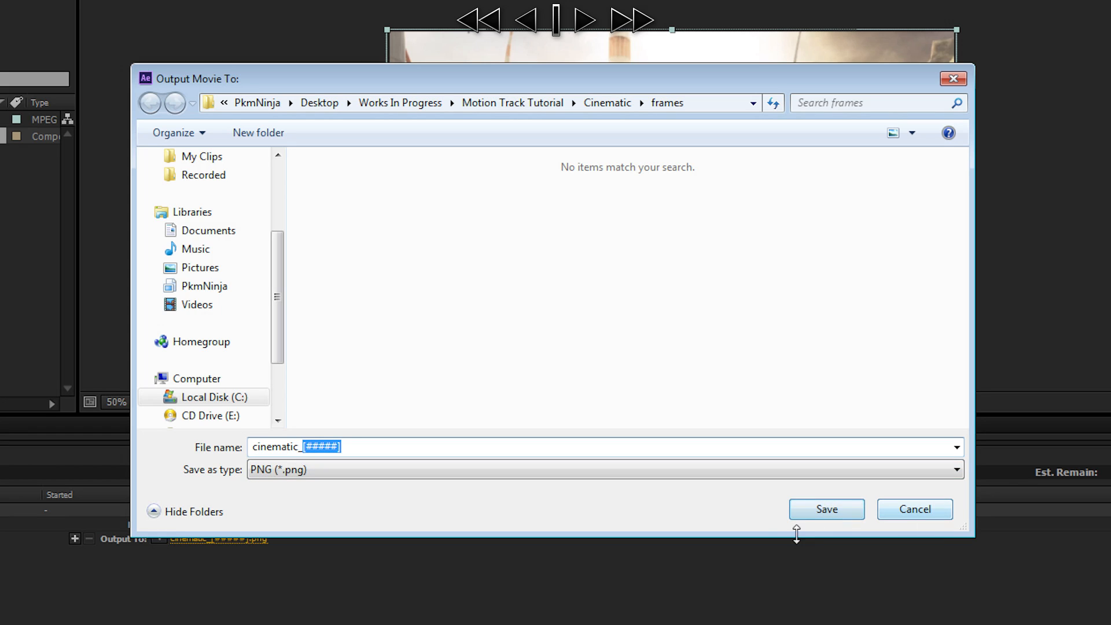
pyautogui.click(389, 445)
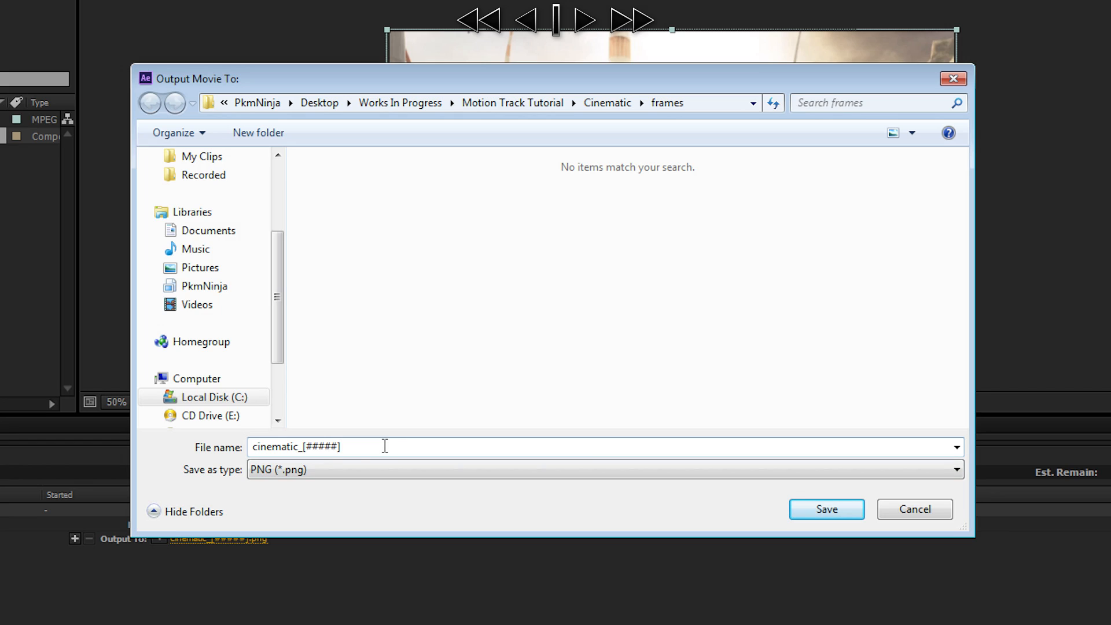
pyautogui.moveTo(345, 447); pyautogui.dragTo(243, 455)
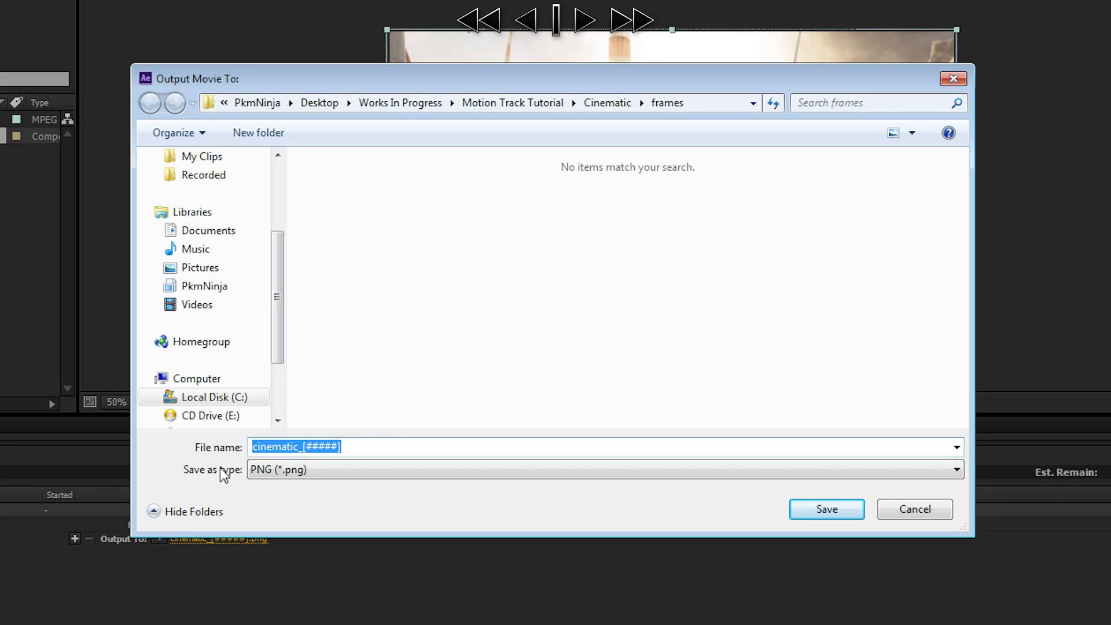
pyautogui.click(398, 446)
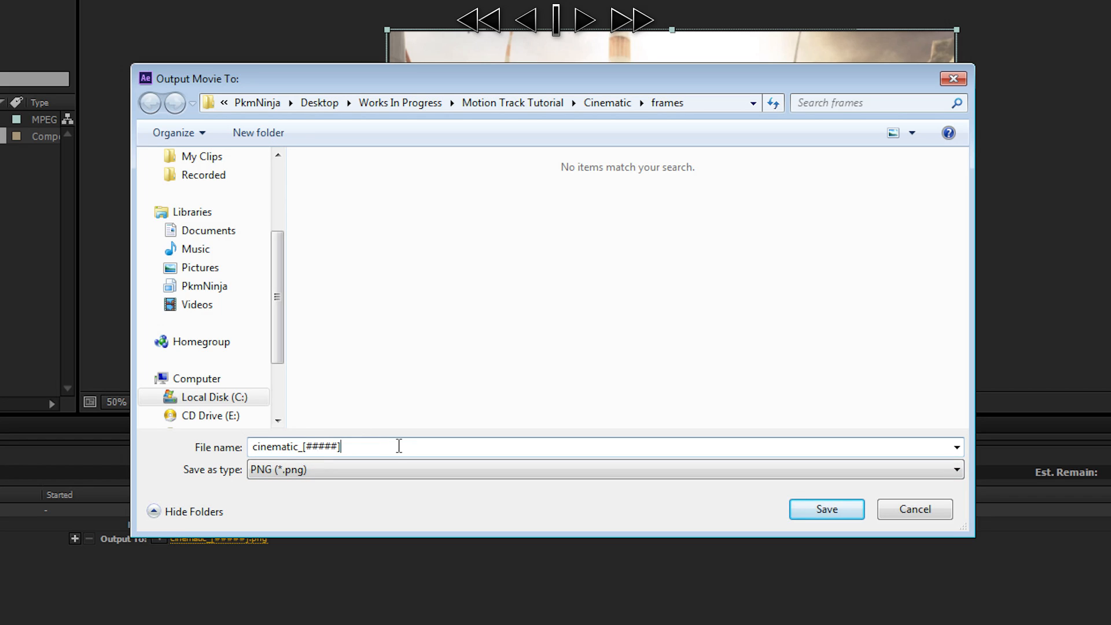
pyautogui.click(825, 509)
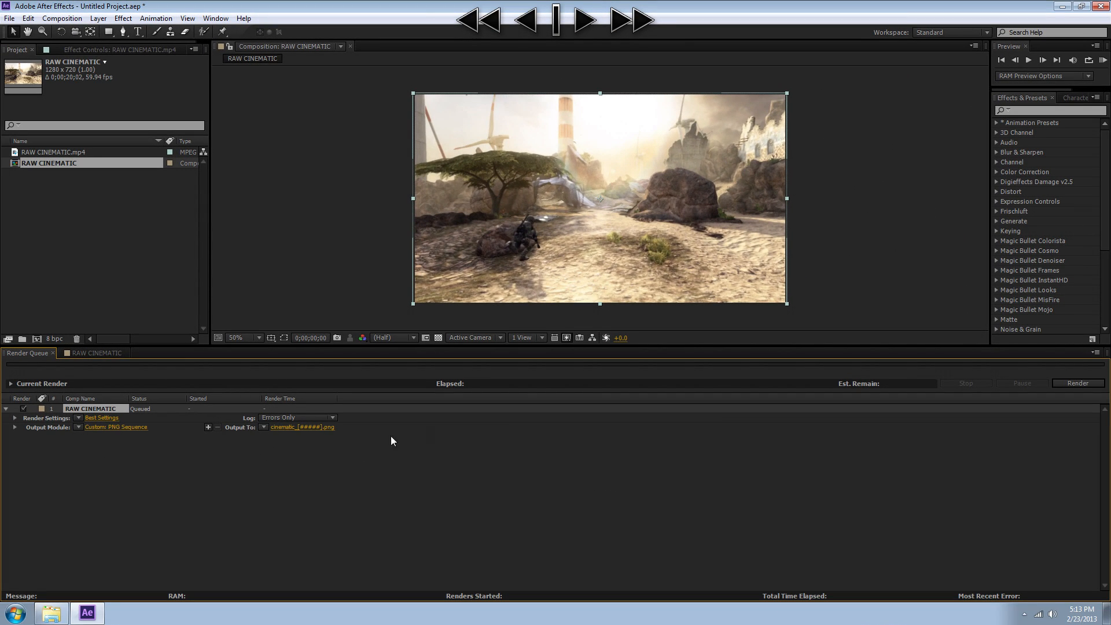
# - Select the RAW CINEMATIC item in the render queue and start the render
pyautogui.click(204, 450)
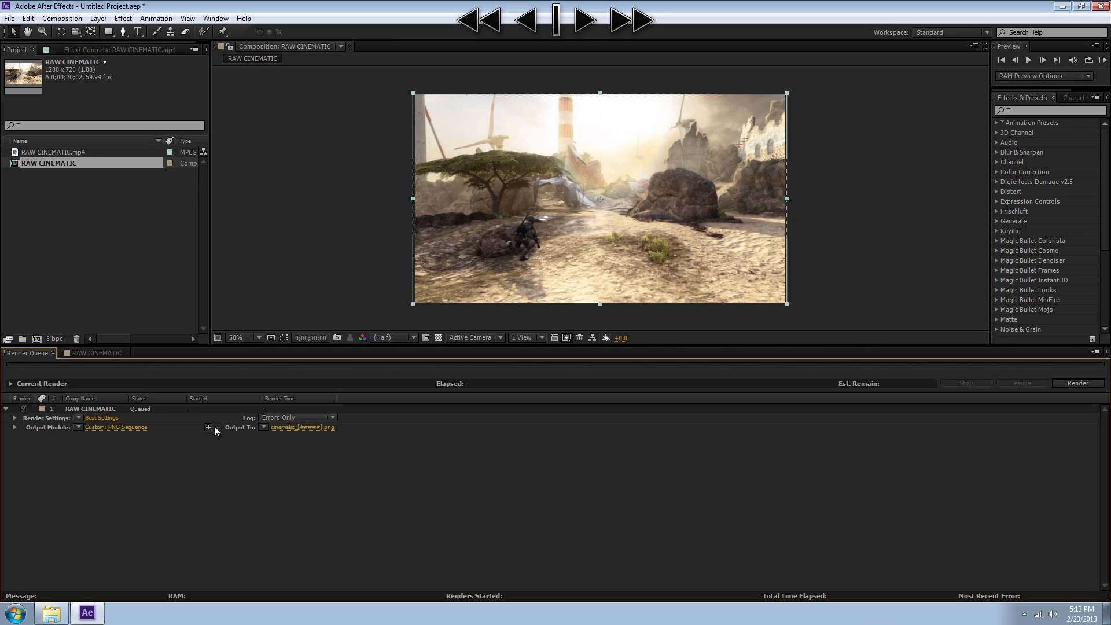
pyautogui.click(84, 411)
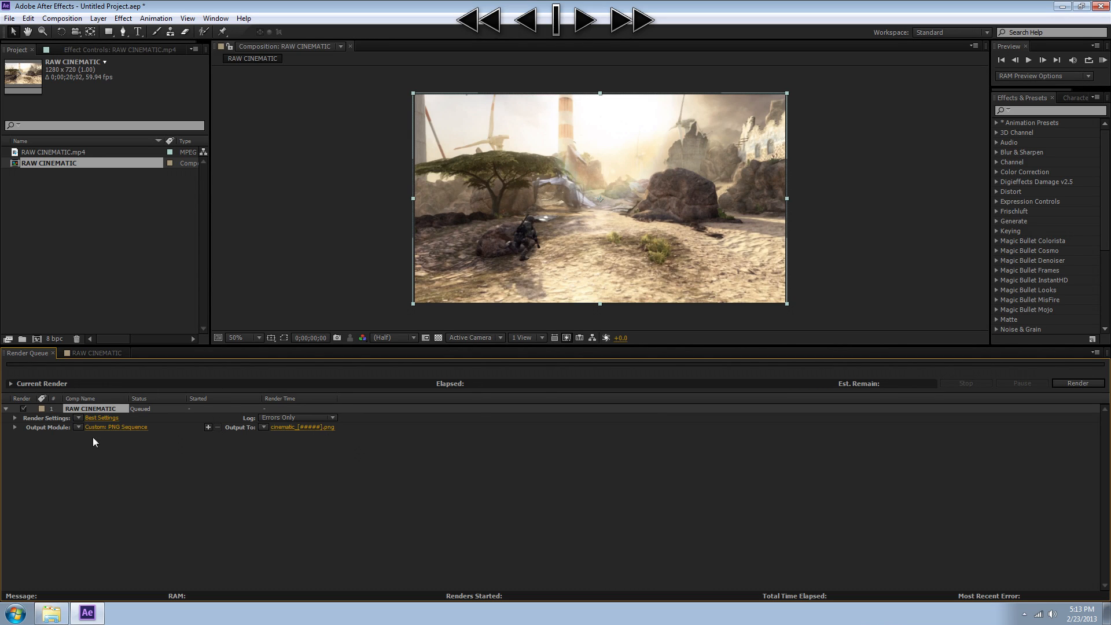
pyautogui.click(1068, 384)
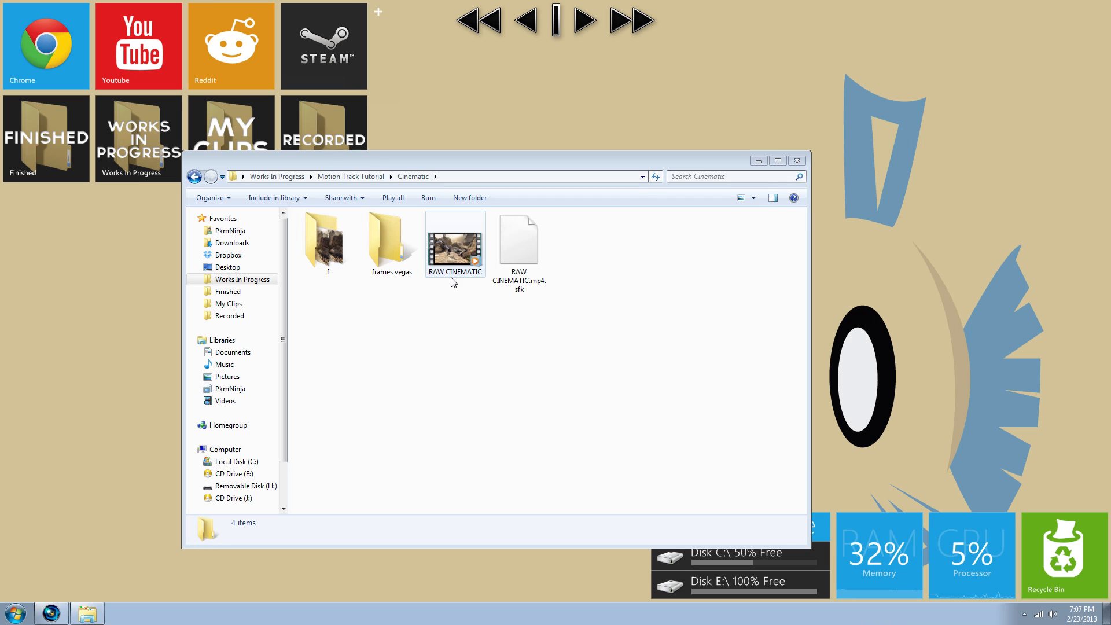
# - Switch to Vegas Pro, import RAW CINEMATIC.mp4 and place it at the start of the timeline
pyautogui.click(51, 612)
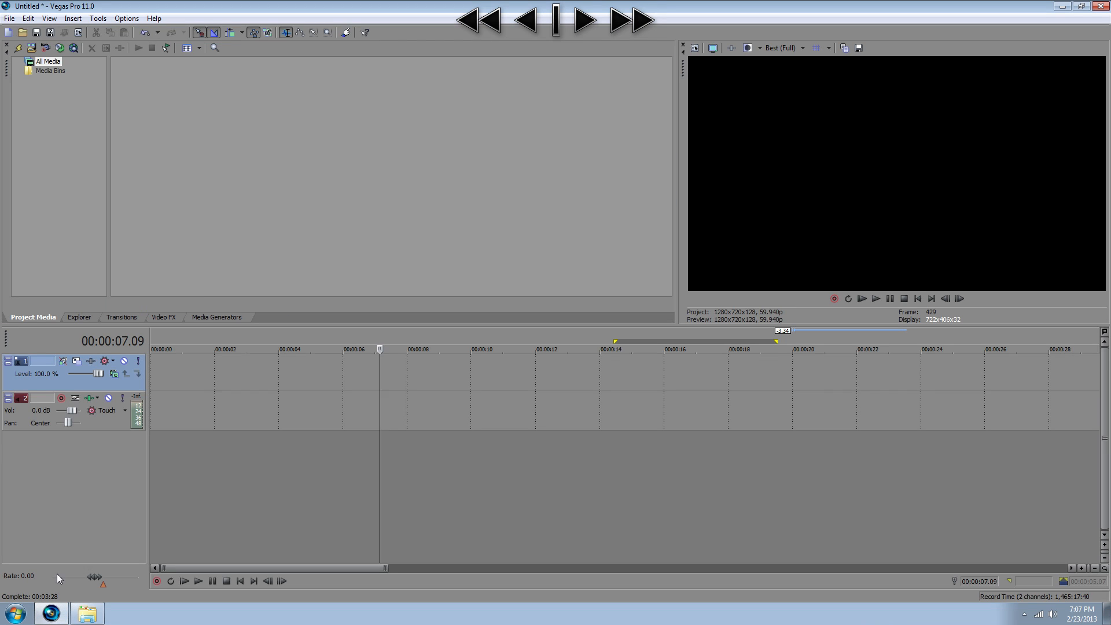
pyautogui.click(31, 47)
pyautogui.doubleClick(605, 167)
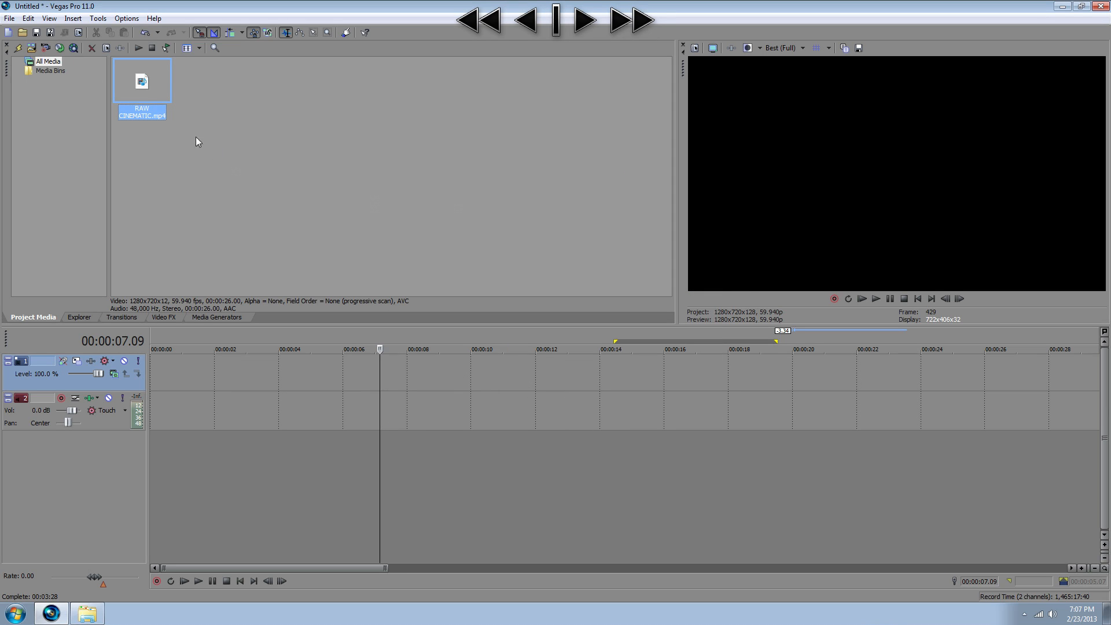
pyautogui.moveTo(144, 92); pyautogui.dragTo(138, 370)
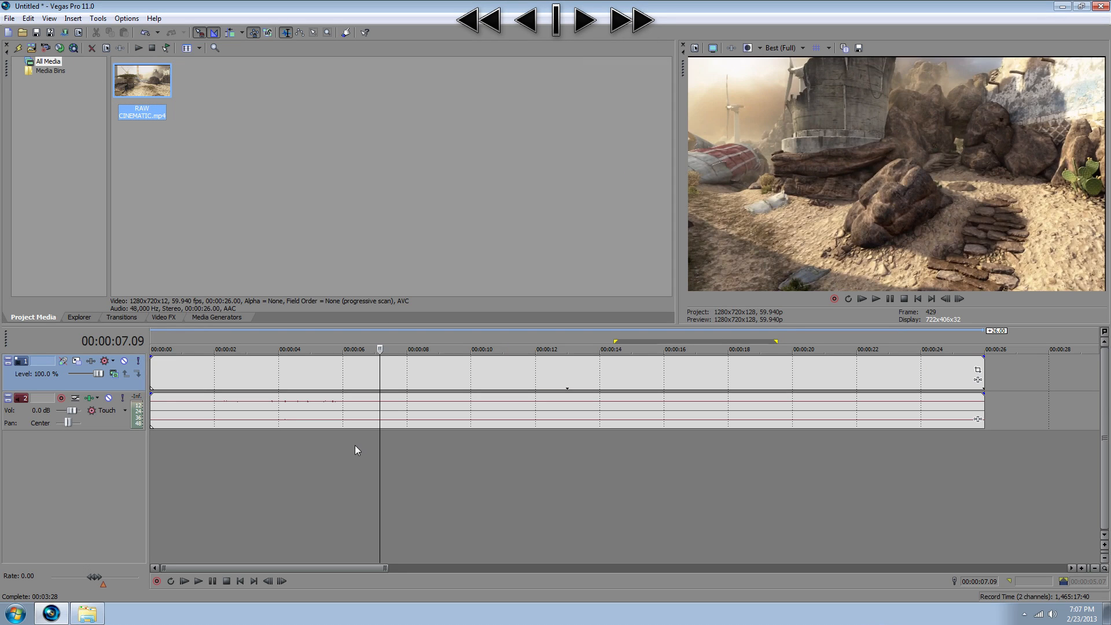
# - Disable resampling on the RAW CINEMATIC video event and move the playhead to 00:00:01.09
pyautogui.rightClick(267, 374)
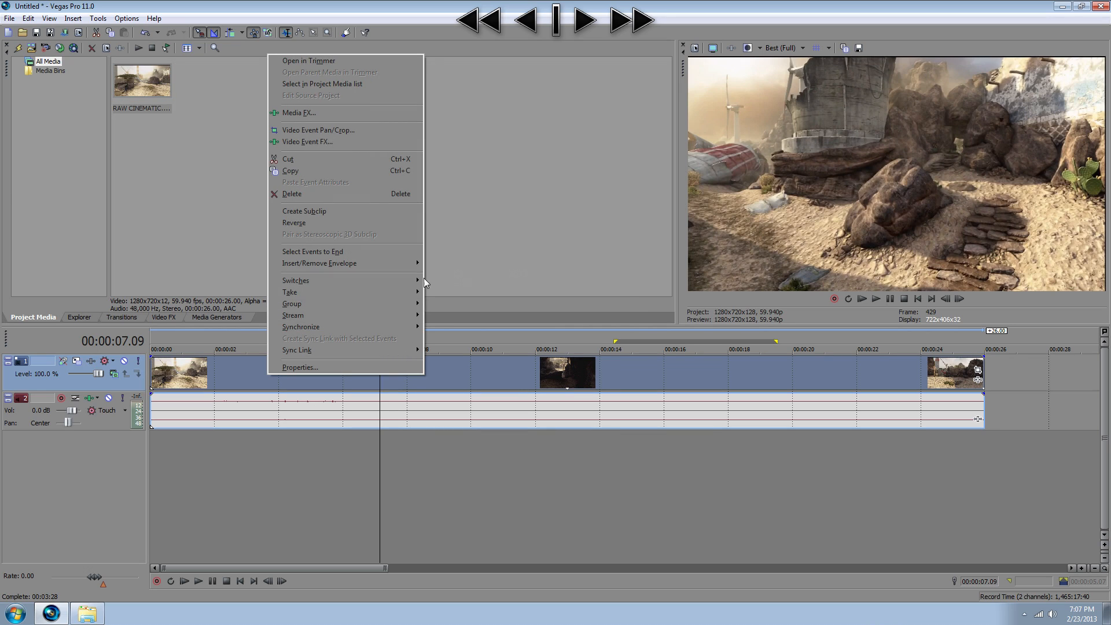
pyautogui.moveTo(323, 286)
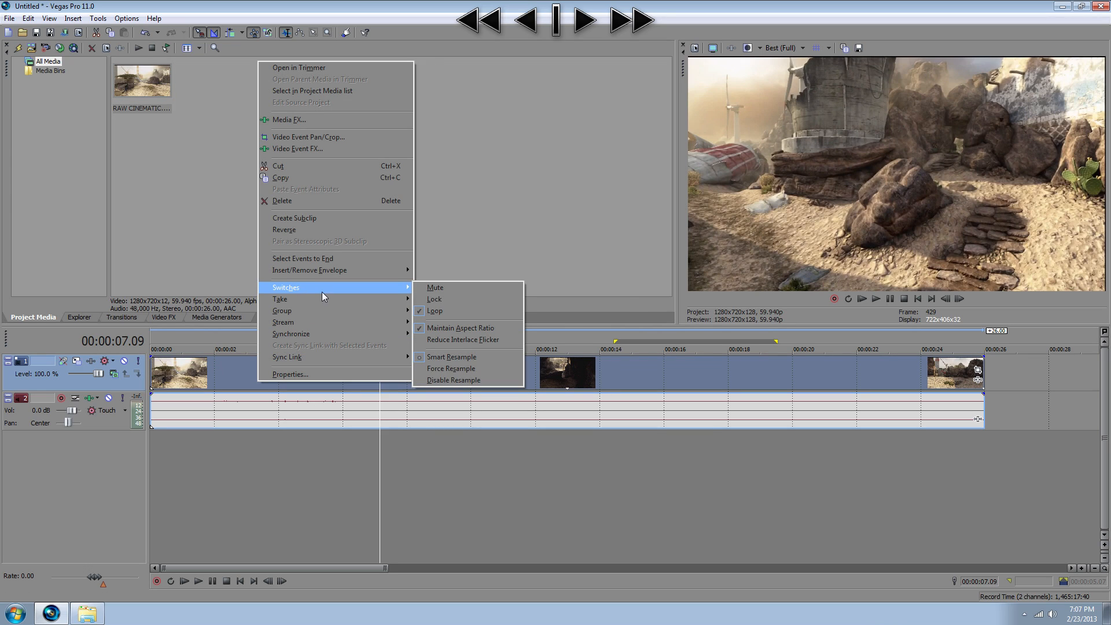
pyautogui.click(459, 378)
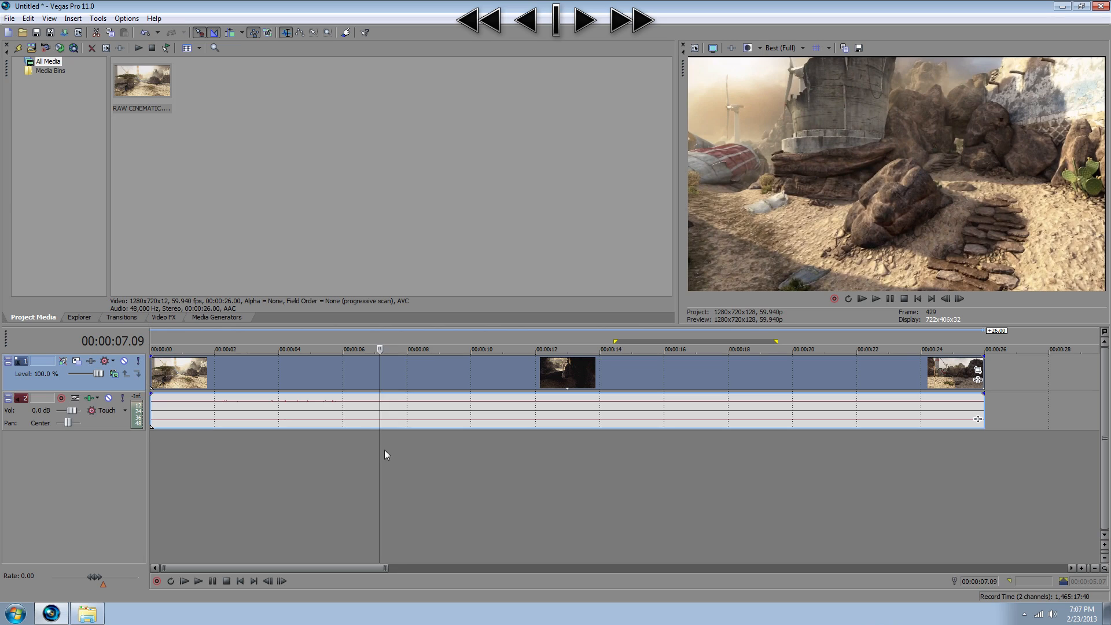
pyautogui.moveTo(380, 457); pyautogui.dragTo(187, 455)
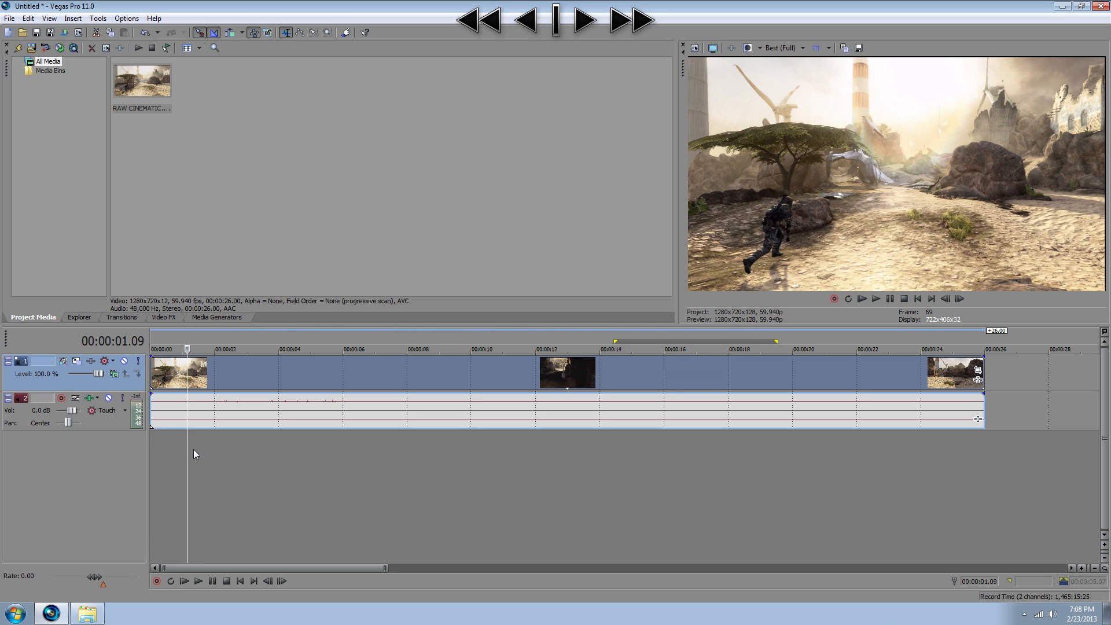
# - Cut off everything before 00:00:02.23 from the RAW CINEMATIC clip and move the remainder to the start of the timeline
pyautogui.moveTo(183, 447)
pyautogui.mouseDown()
pyautogui.moveTo(163, 450)
pyautogui.moveTo(967, 458)
pyautogui.moveTo(194, 454)
pyautogui.mouseUp()
pyautogui.scroll(3, 193, 455)
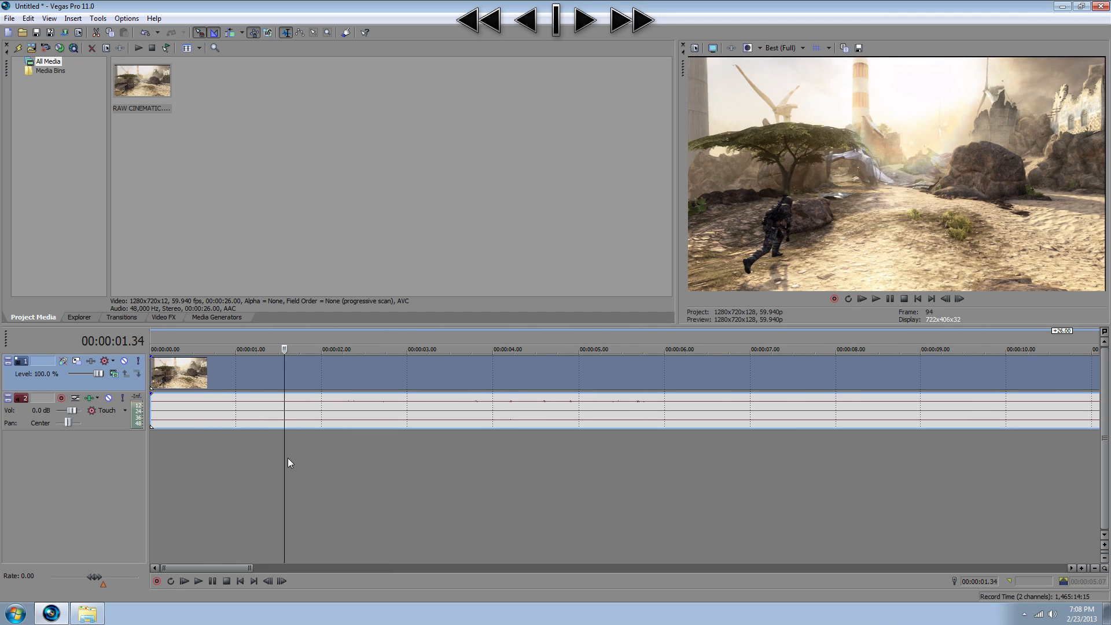
pyautogui.moveTo(284, 457); pyautogui.dragTo(355, 453)
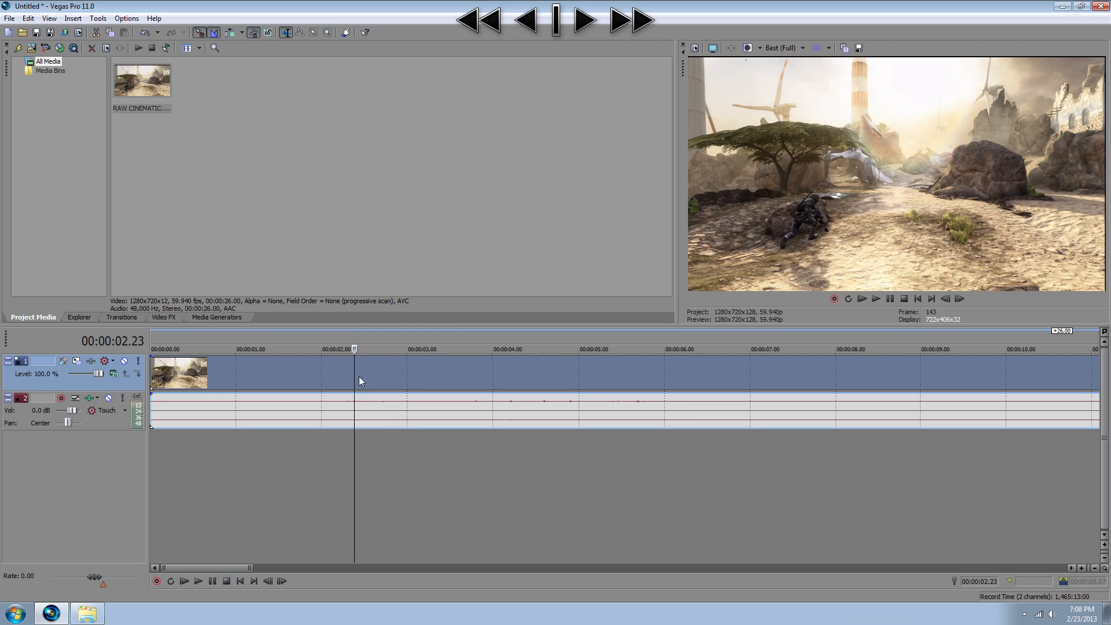
pyautogui.press('s')
pyautogui.click(272, 376)
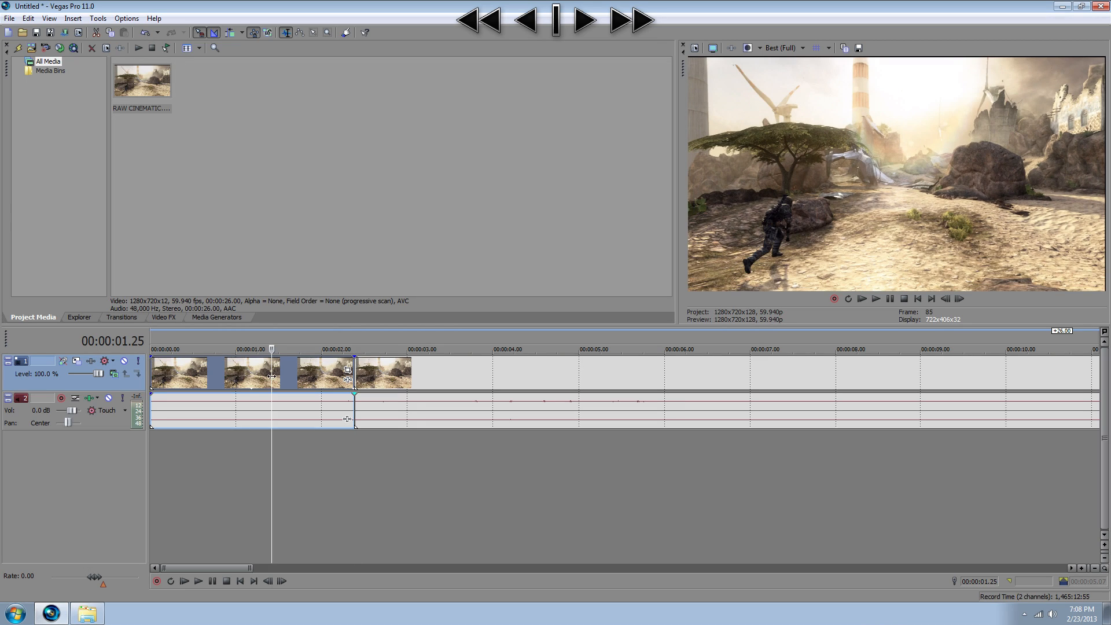
pyautogui.press('Delete')
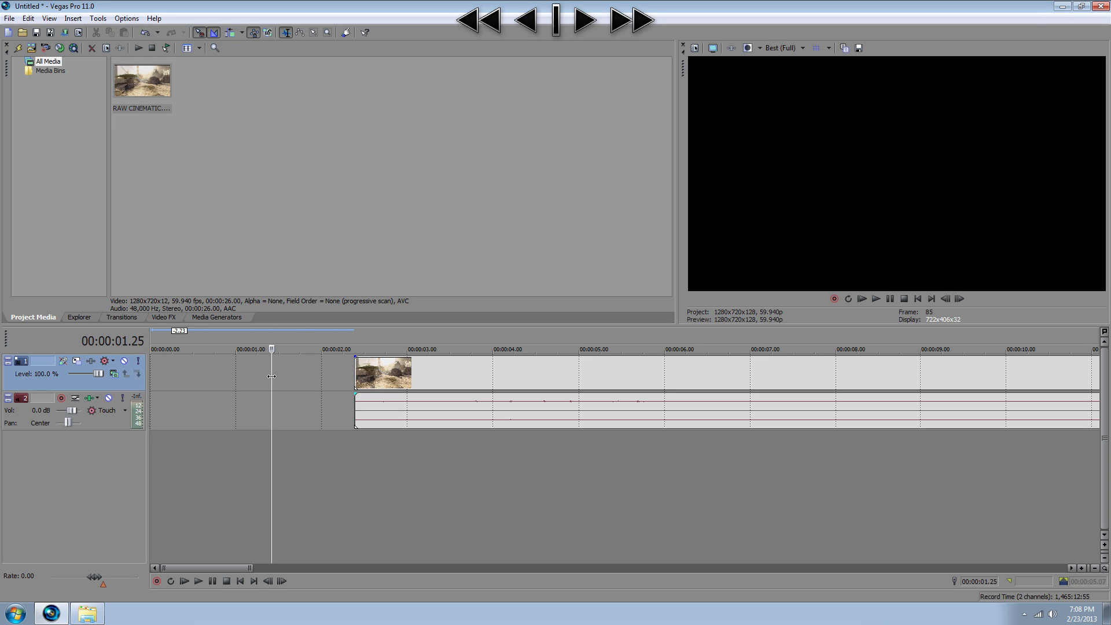
pyautogui.moveTo(407, 379); pyautogui.dragTo(200, 366)
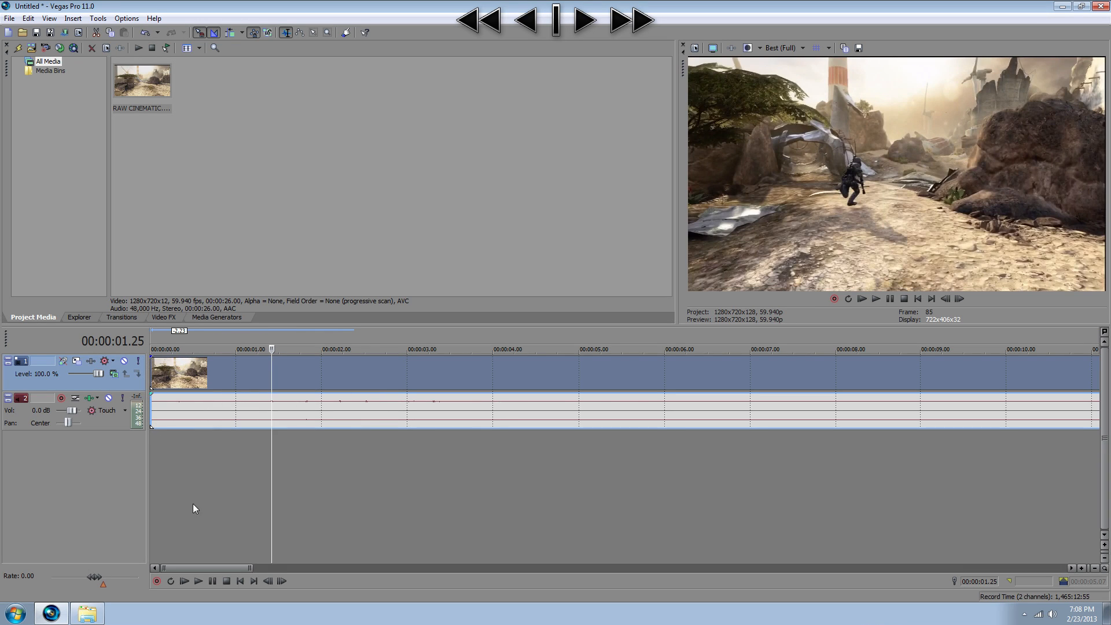
# - Split the RAW CINEMATIC clip at 00:00:20.09 and delete the part after the cut
pyautogui.scroll(-4, 214, 526)
pyautogui.scroll(-2, 214, 526)
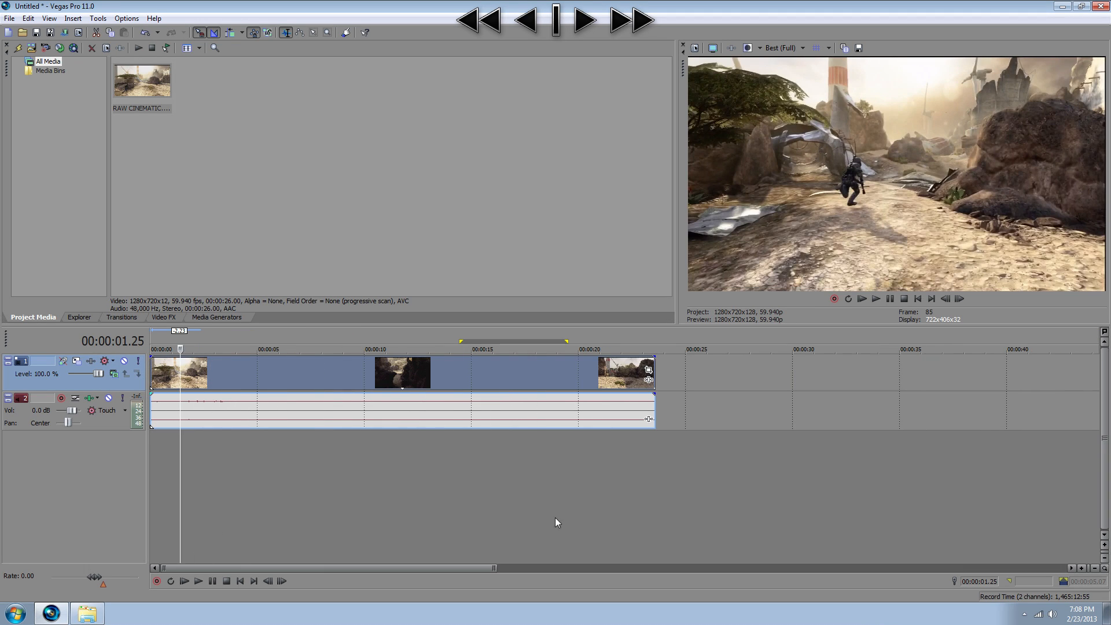
pyautogui.click(631, 466)
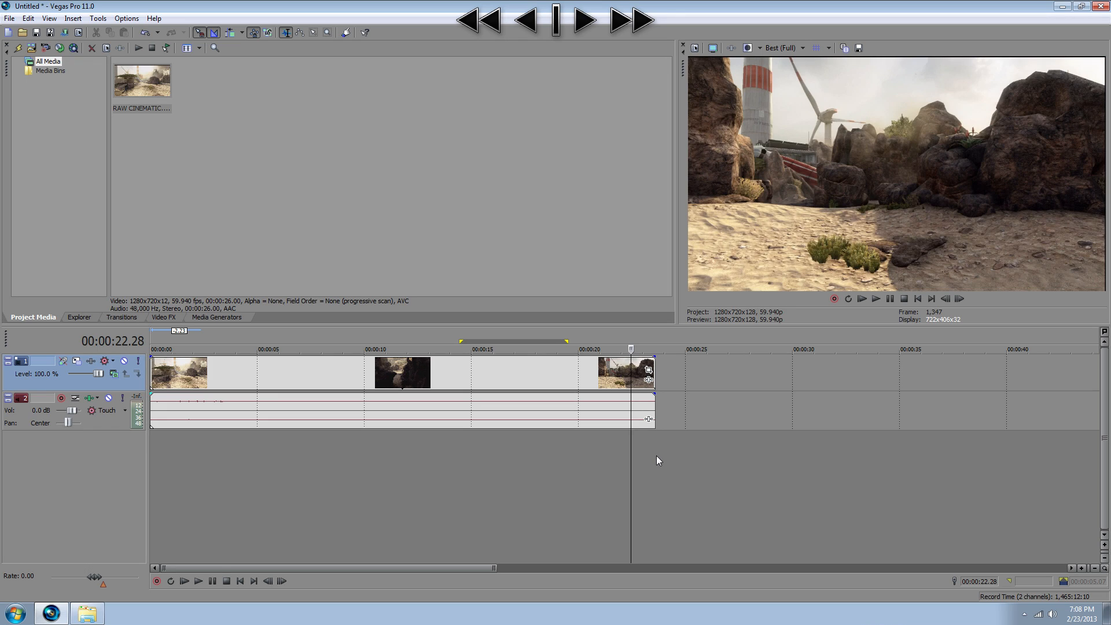
pyautogui.scroll(4, 656, 453)
pyautogui.moveTo(618, 445); pyautogui.dragTo(469, 450)
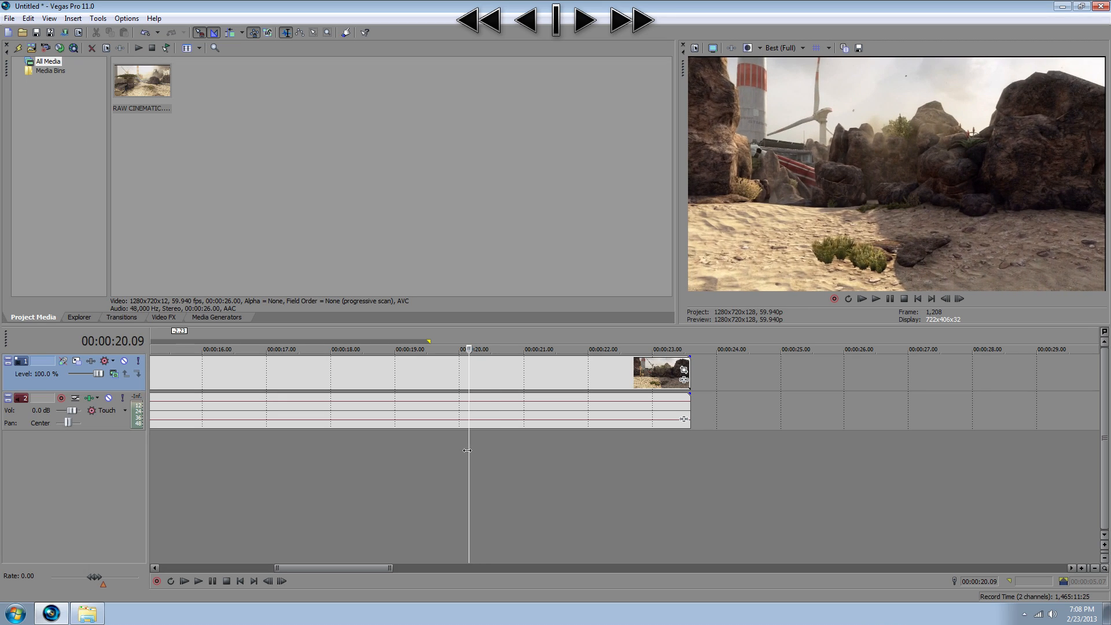
pyautogui.press('s')
pyautogui.click(521, 373)
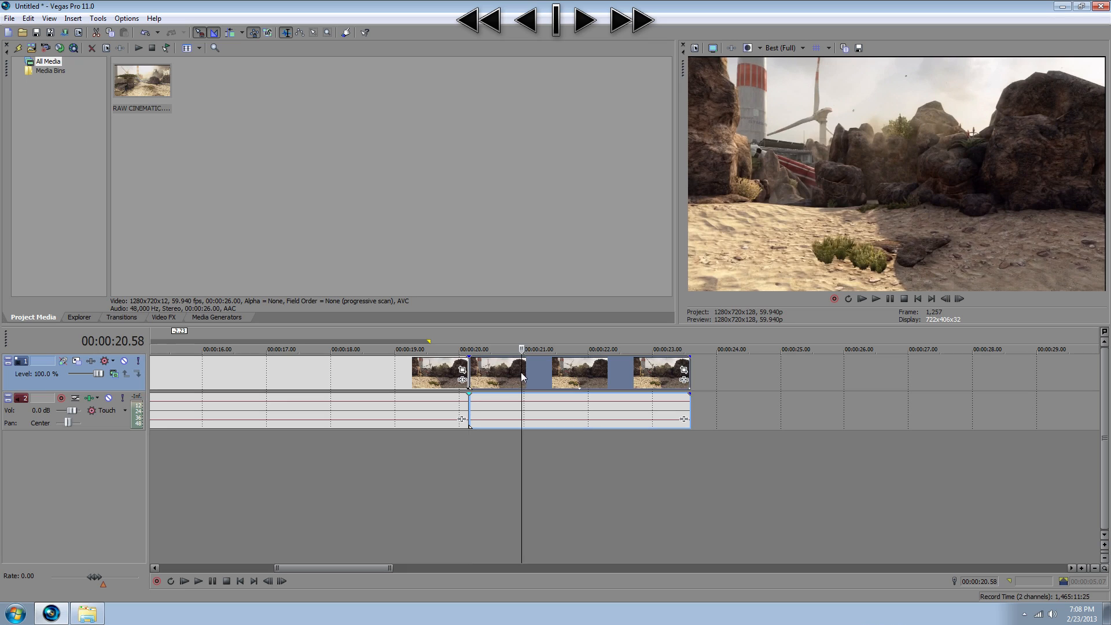
pyautogui.press('Delete')
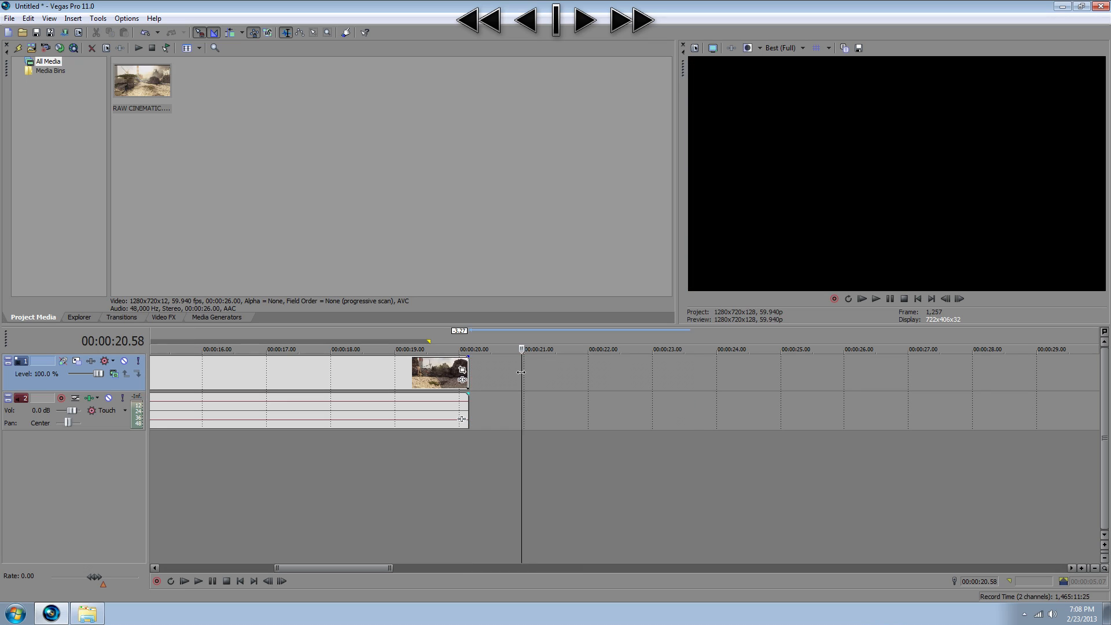
# - Scrub through the trimmed RAW CINEMATIC clip to review its footage up to about 00:00:10.20
pyautogui.scroll(-5, 450, 426)
pyautogui.scroll(-3, 390, 503)
pyautogui.scroll(3, 369, 504)
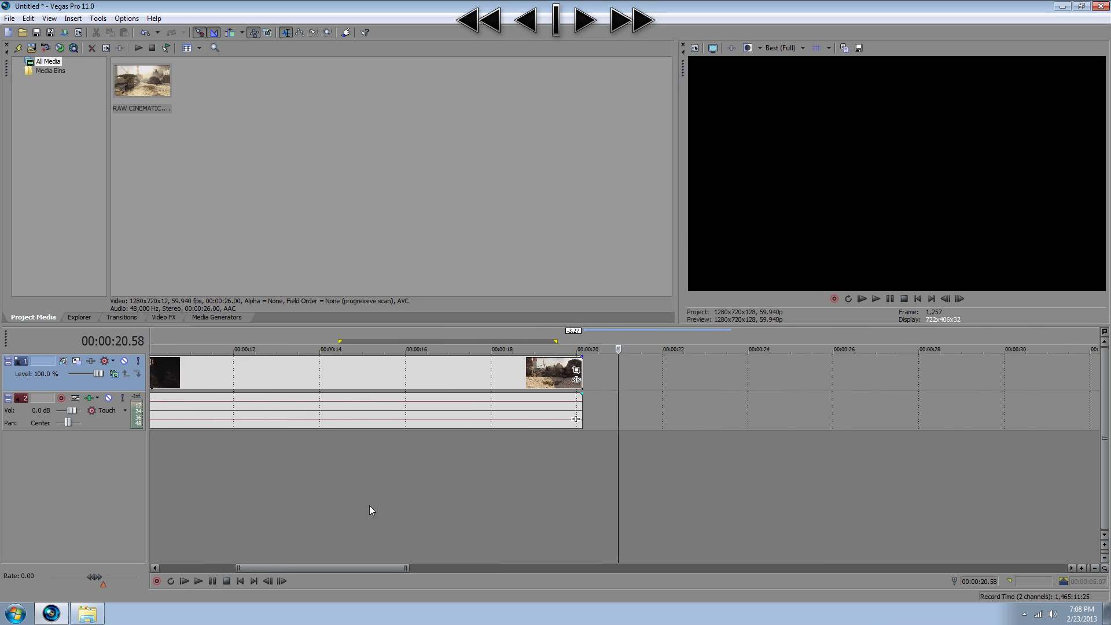
pyautogui.click(231, 481)
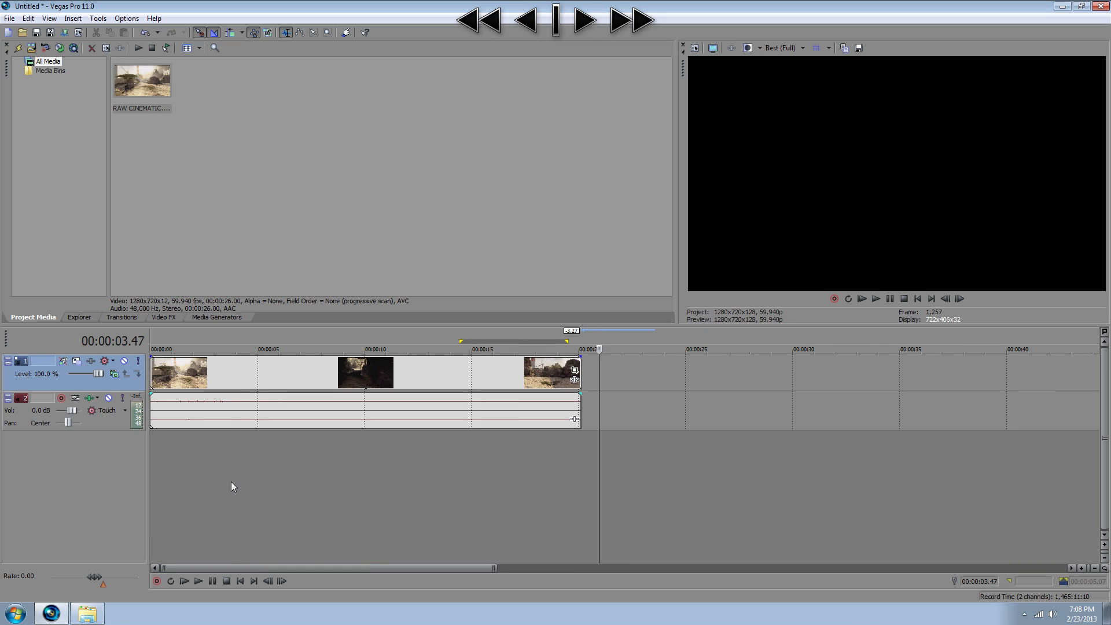
pyautogui.click(232, 468)
pyautogui.moveTo(232, 468); pyautogui.dragTo(370, 467)
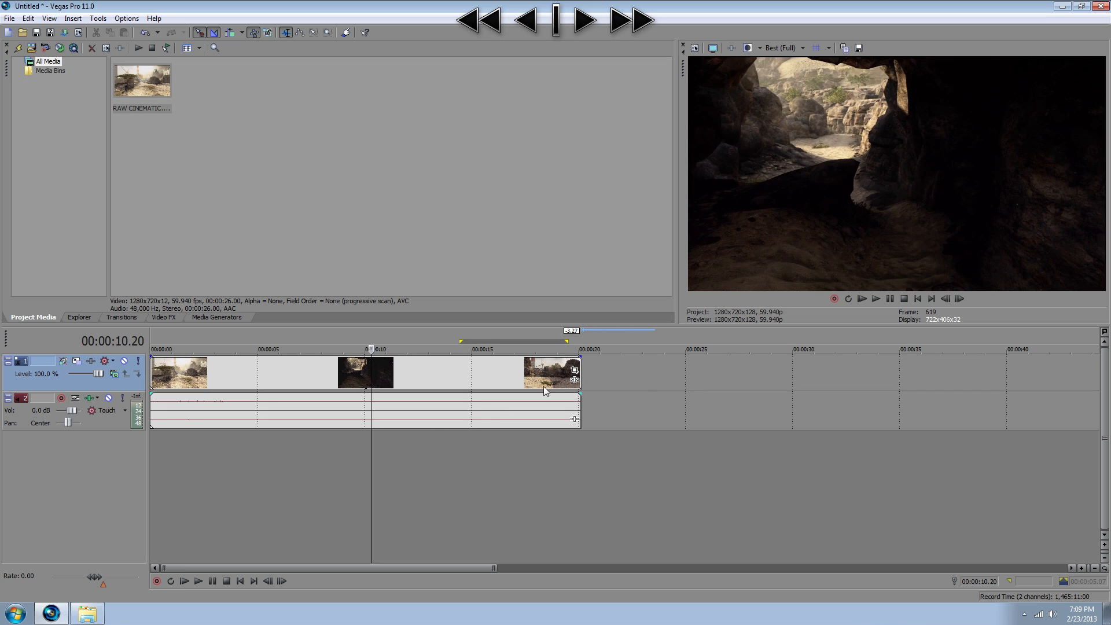
pyautogui.click(366, 453)
pyautogui.moveTo(365, 453); pyautogui.dragTo(283, 454)
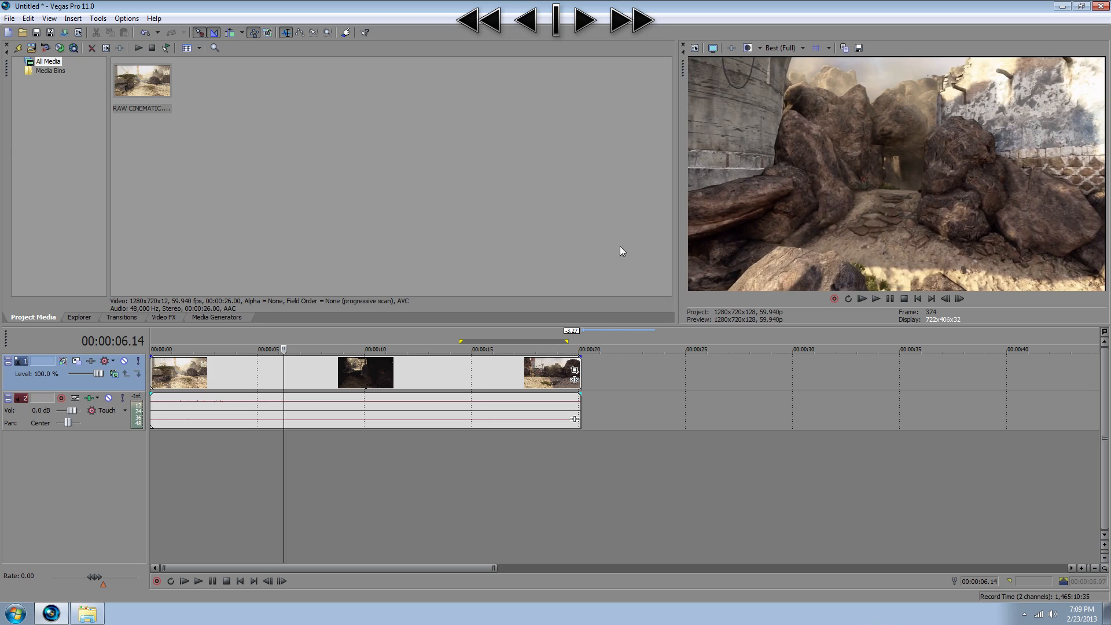
# - Crop the RAW CINEMATIC event to about 1,266.6 × 712.5 with Event Pan/Crop to cut off the black border around the frame
pyautogui.click(575, 369)
pyautogui.moveTo(655, 232); pyautogui.dragTo(488, 337)
pyautogui.scroll(4, 532, 366)
pyautogui.moveTo(541, 368); pyautogui.dragTo(566, 380)
pyautogui.scroll(8, 524, 330)
pyautogui.scroll(3, 514, 281)
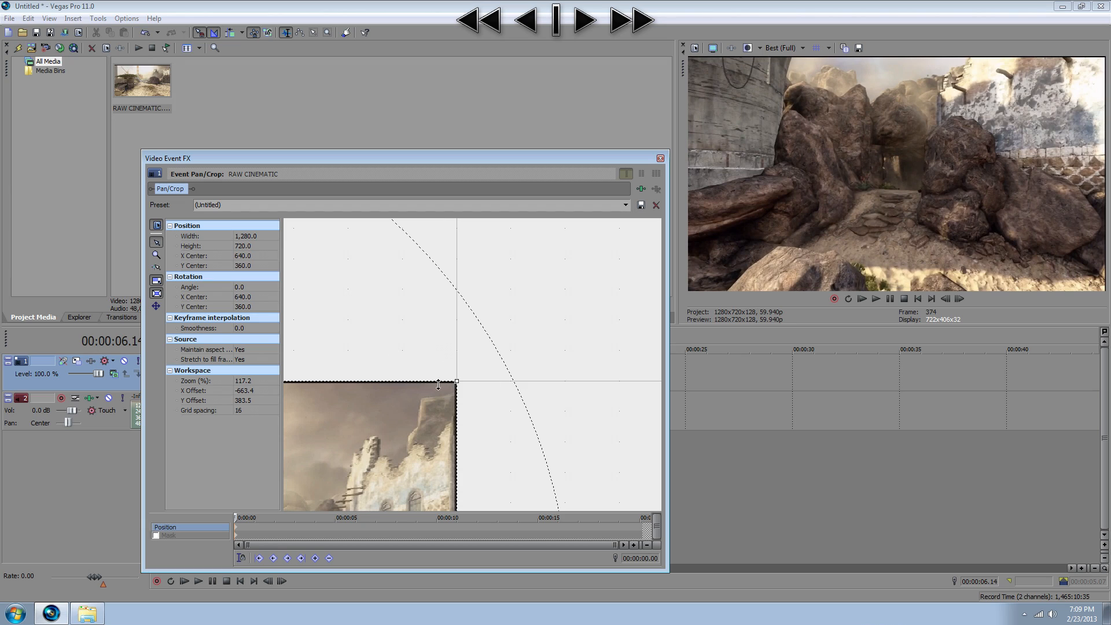
pyautogui.moveTo(553, 325); pyautogui.dragTo(531, 255)
pyautogui.scroll(4, 546, 297)
pyautogui.scroll(3, 546, 297)
pyautogui.moveTo(545, 298); pyautogui.dragTo(553, 351)
pyautogui.scroll(20, 553, 347)
pyautogui.scroll(-4, 450, 359)
pyautogui.scroll(6, 470, 362)
pyautogui.moveTo(622, 268)
pyautogui.mouseDown()
pyautogui.moveTo(670, 291)
pyautogui.moveTo(628, 265)
pyautogui.mouseUp()
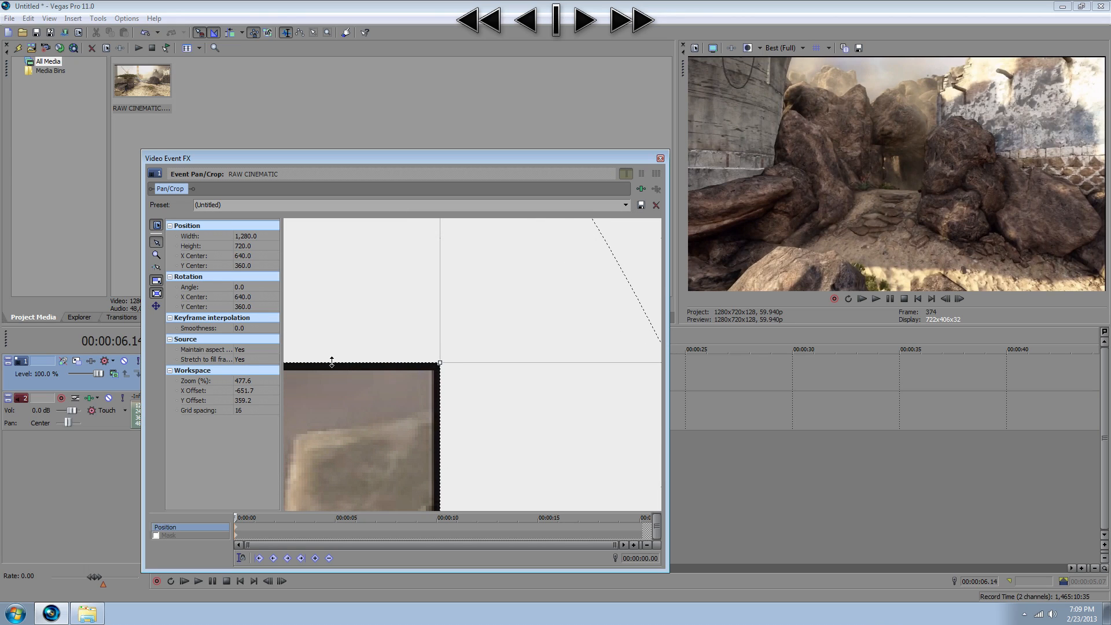
pyautogui.moveTo(442, 363); pyautogui.dragTo(424, 373)
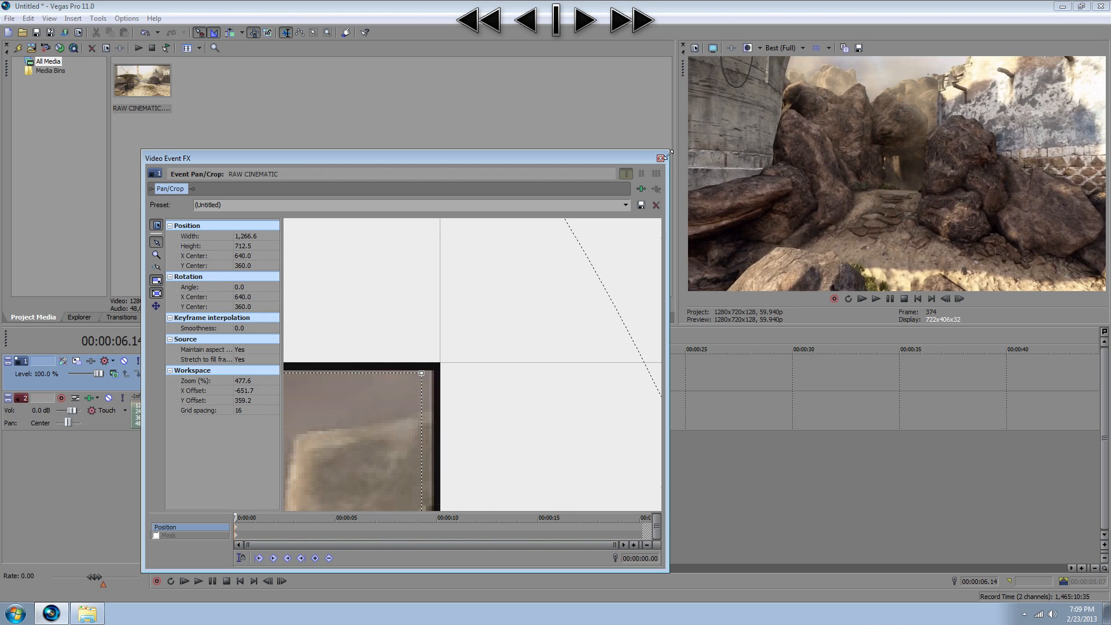
pyautogui.click(660, 159)
# - Set the loop region over the whole trimmed clip, from 00:00:00.00 to 00:00:20.09, and place the playhead at its end
pyautogui.click(302, 450)
pyautogui.click(315, 451)
pyautogui.click(336, 455)
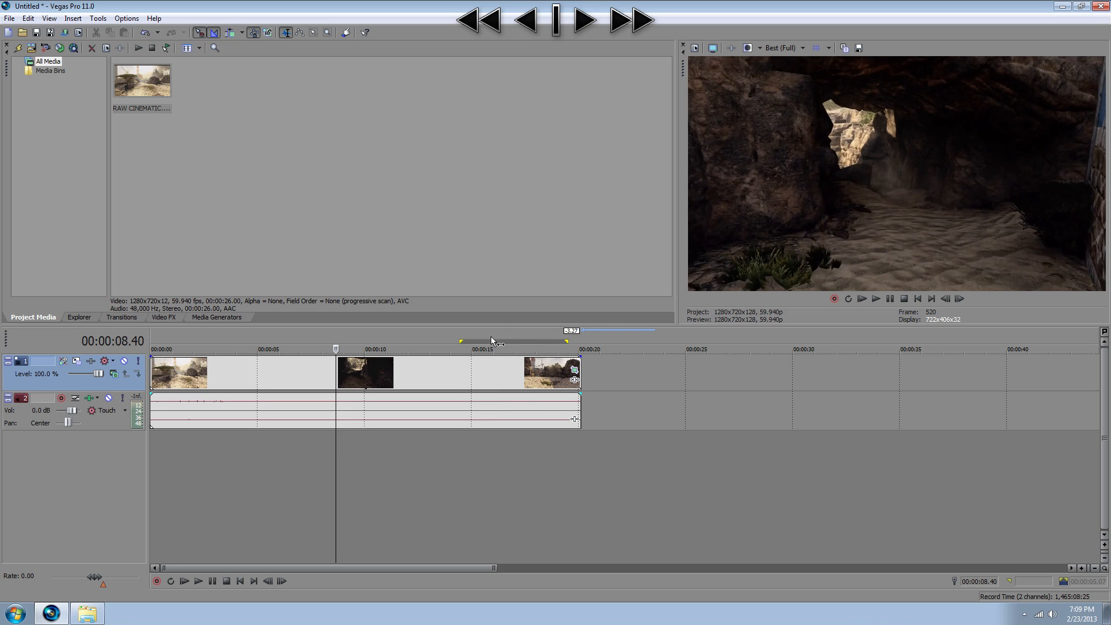
pyautogui.moveTo(481, 344); pyautogui.dragTo(417, 340)
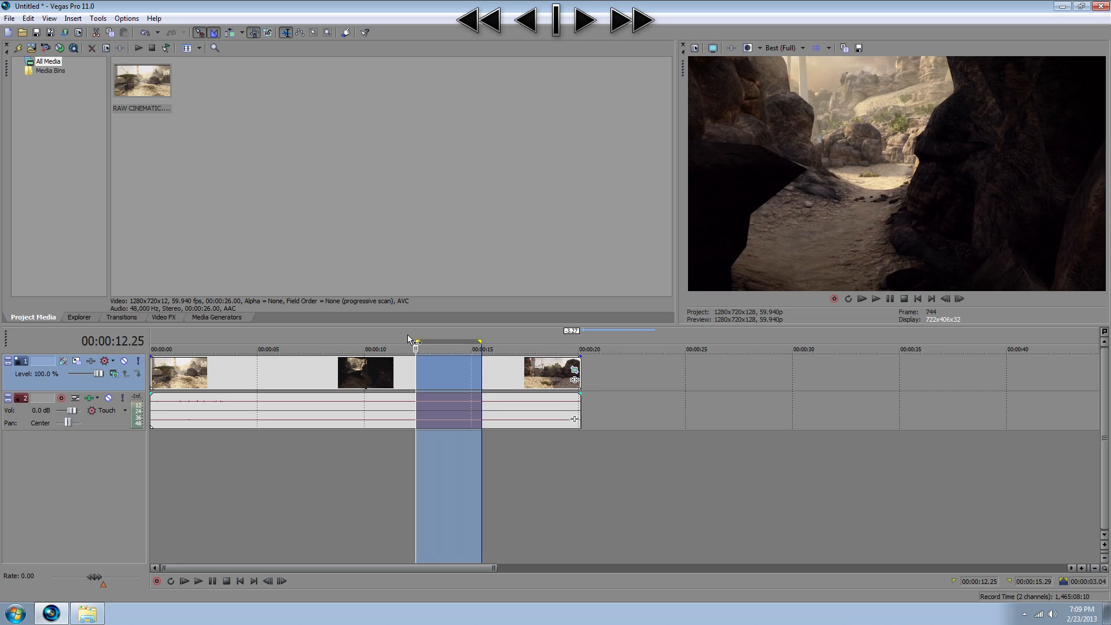
pyautogui.moveTo(579, 509); pyautogui.dragTo(141, 401)
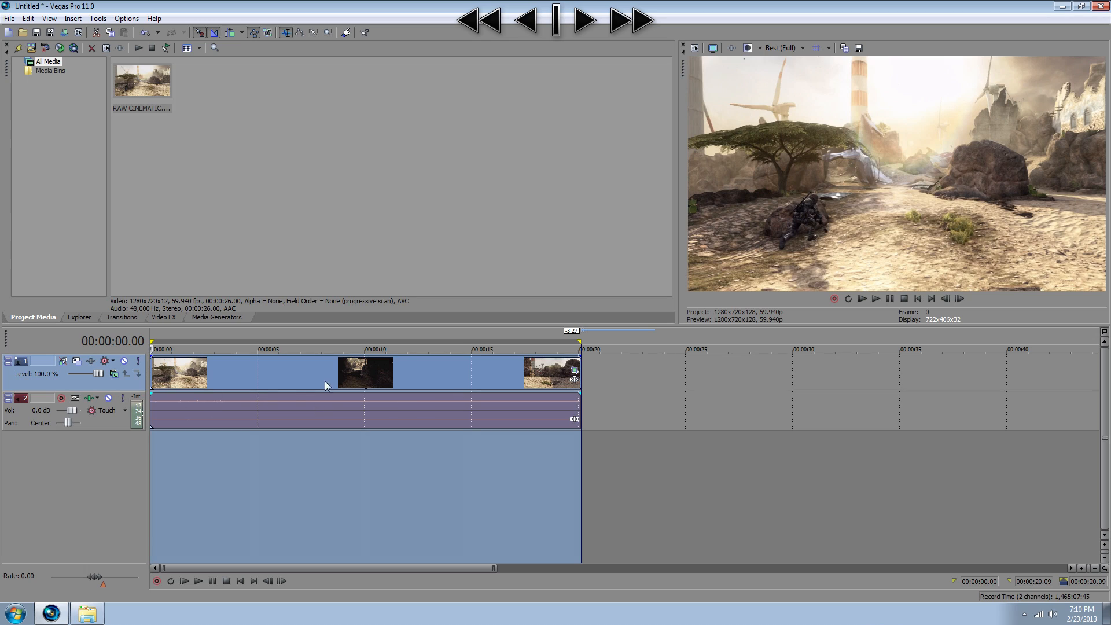
pyautogui.click(584, 445)
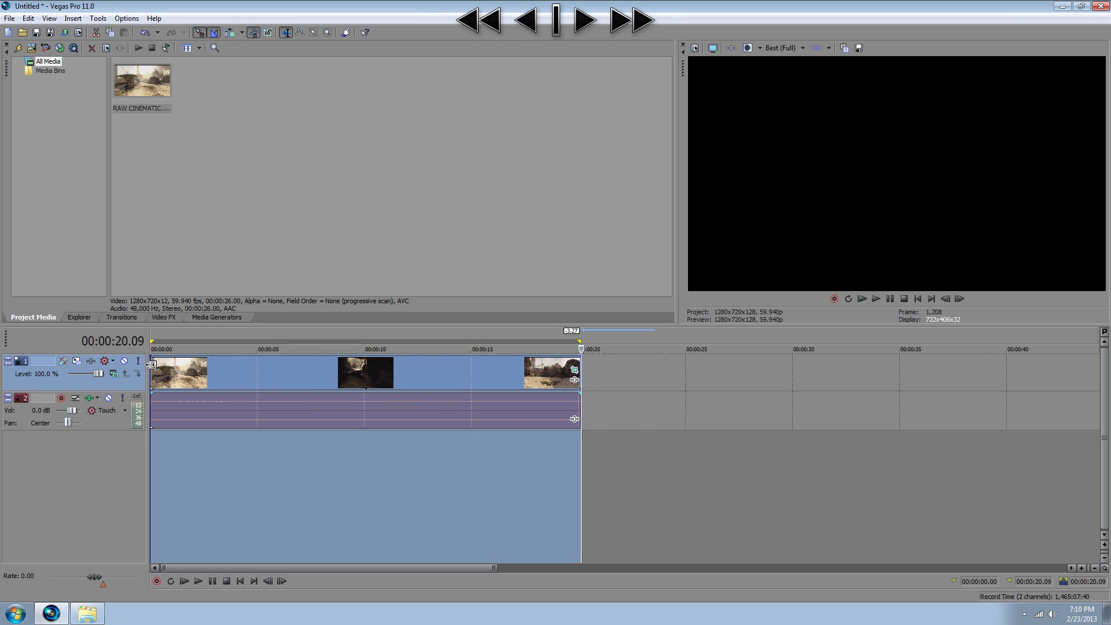
# - Open the project properties and set the video frame rate to 29.970 (NTSC)
pyautogui.click(77, 33)
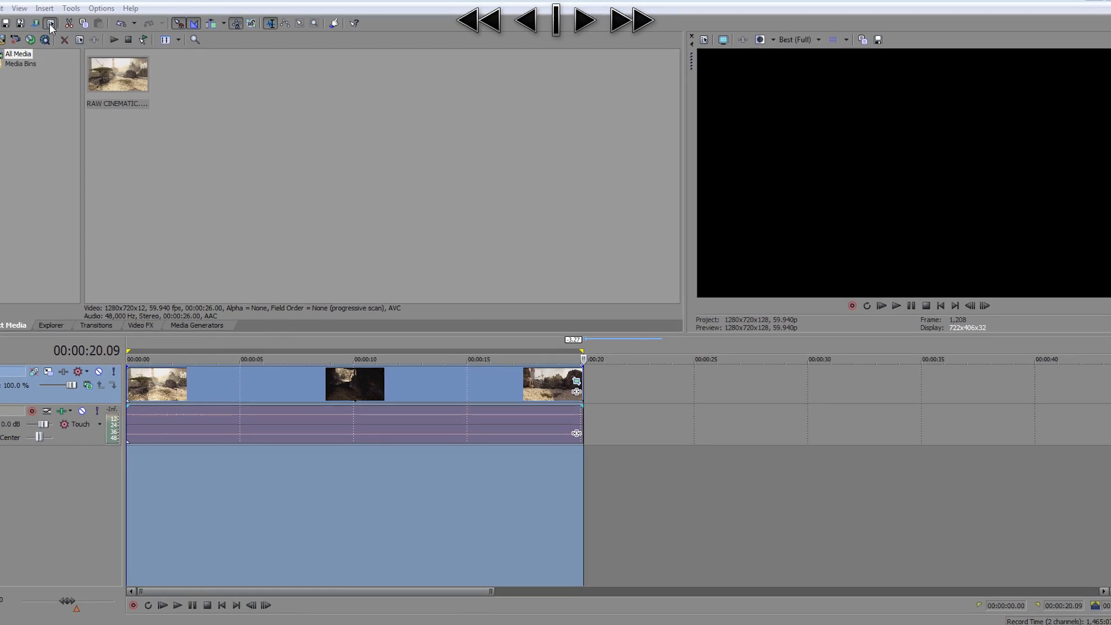
pyautogui.press('Tab')
pyautogui.press('Tab')
pyautogui.press('Tab')
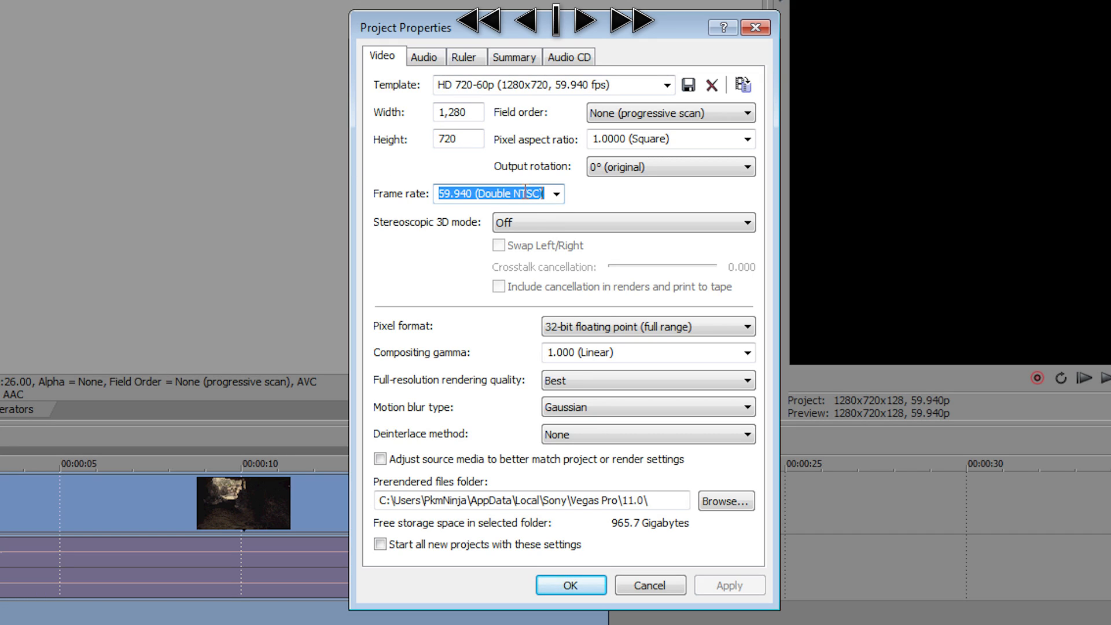
pyautogui.click(556, 195)
pyautogui.click(463, 302)
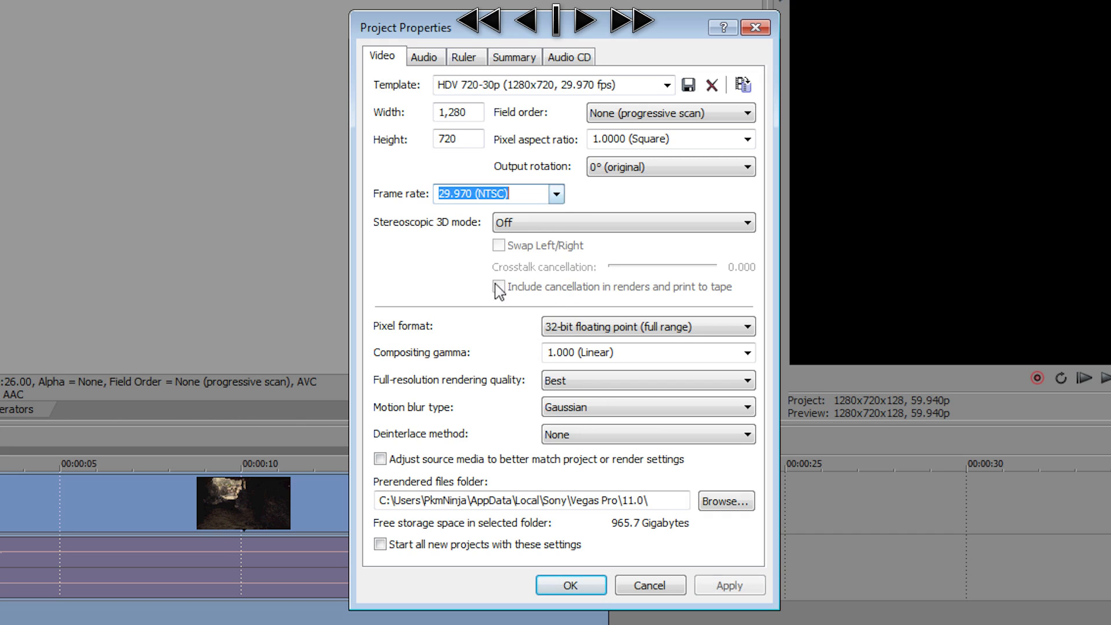
# - Return the project frame rate to 59.940 (Double NTSC), and try 29.970 (NTSC) once more
pyautogui.click(556, 193)
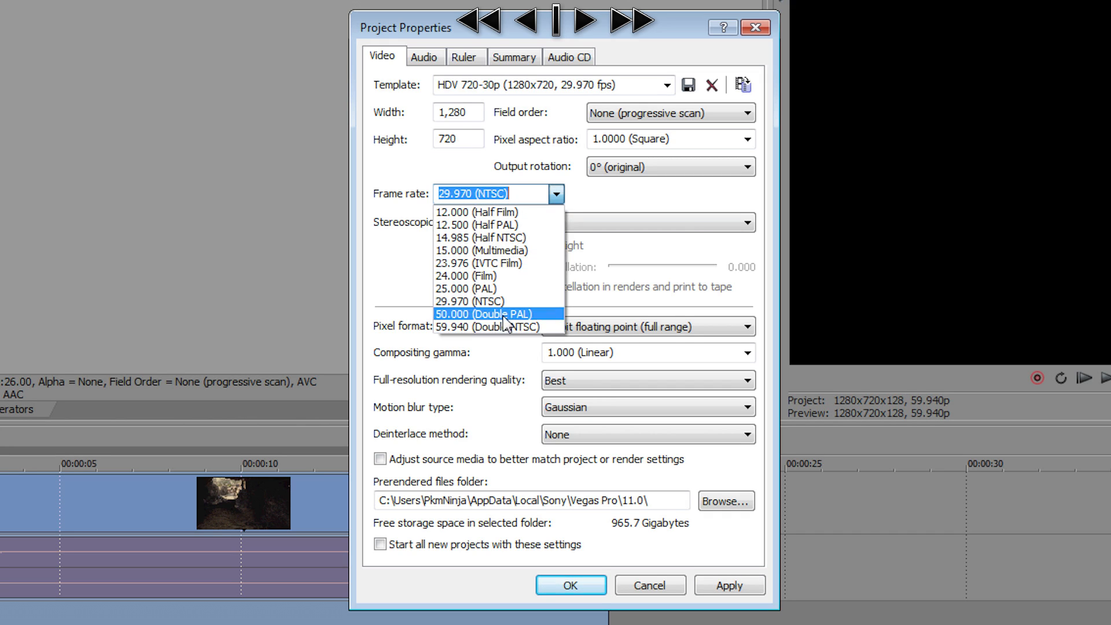
pyautogui.click(516, 193)
pyautogui.moveTo(480, 193); pyautogui.dragTo(440, 188)
pyautogui.click(536, 197)
pyautogui.moveTo(546, 195); pyautogui.dragTo(410, 205)
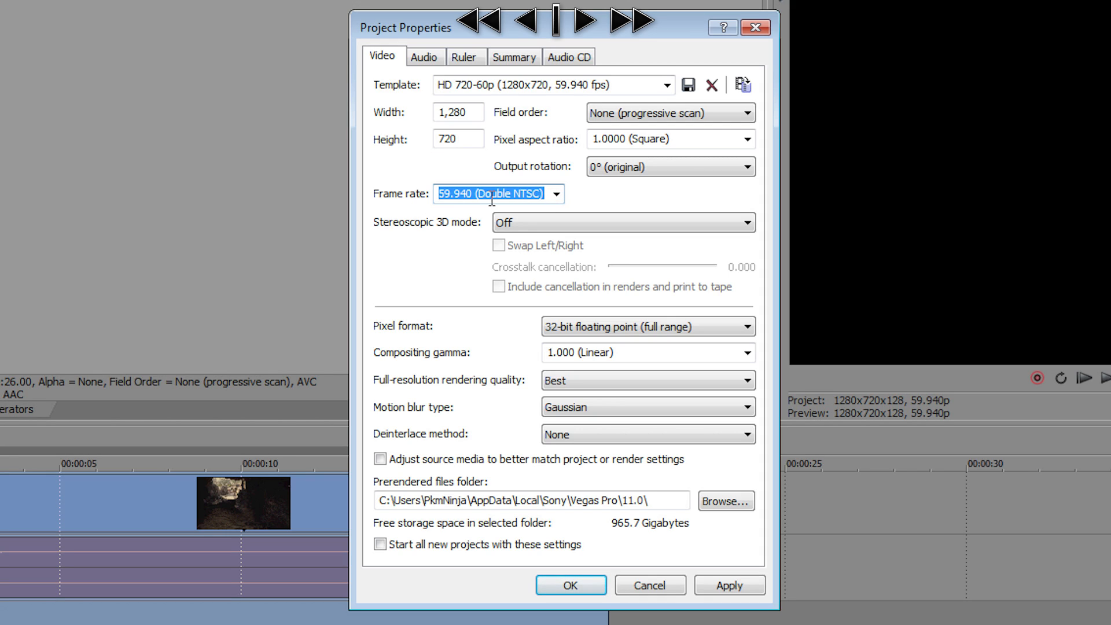
pyautogui.click(556, 194)
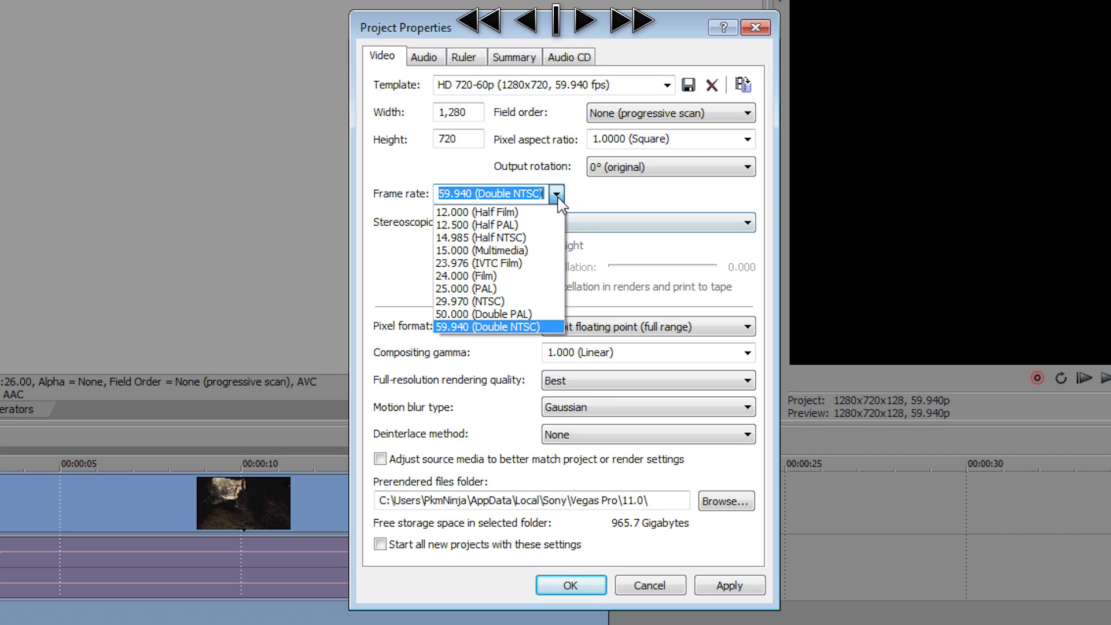
pyautogui.click(517, 302)
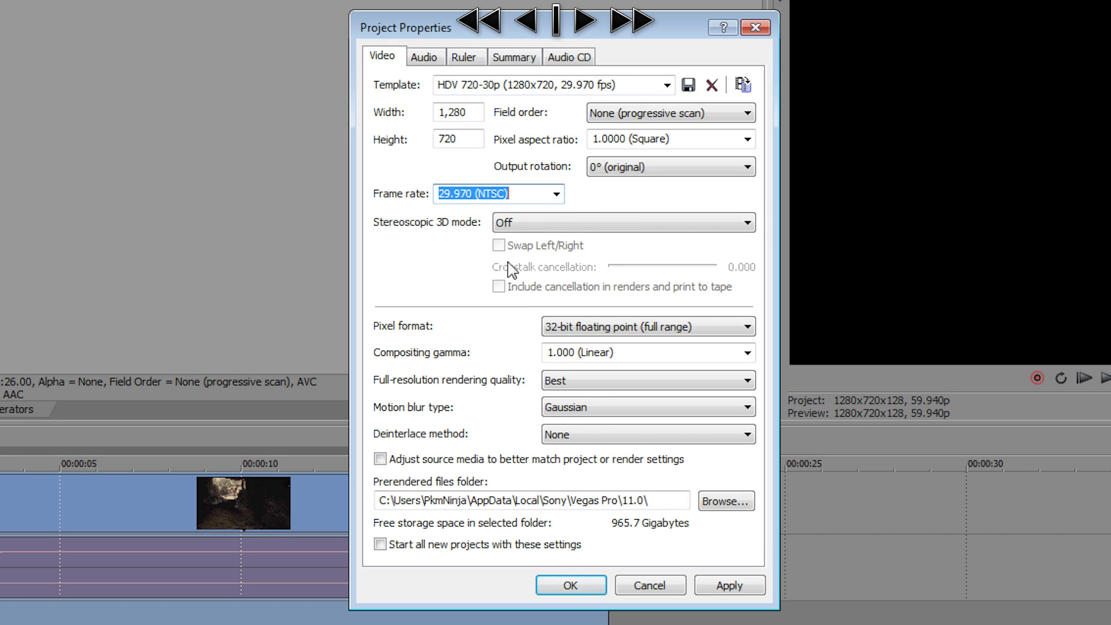
# - Set the project frame rate to 59.940 (Double NTSC) and apply the project properties
pyautogui.click(556, 195)
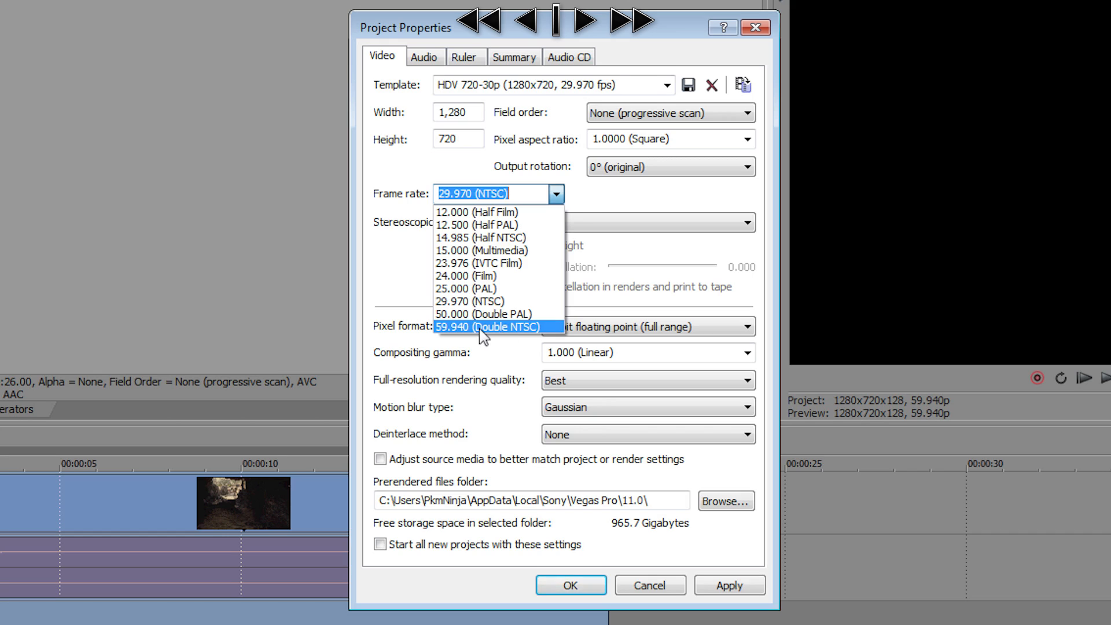
pyautogui.click(520, 326)
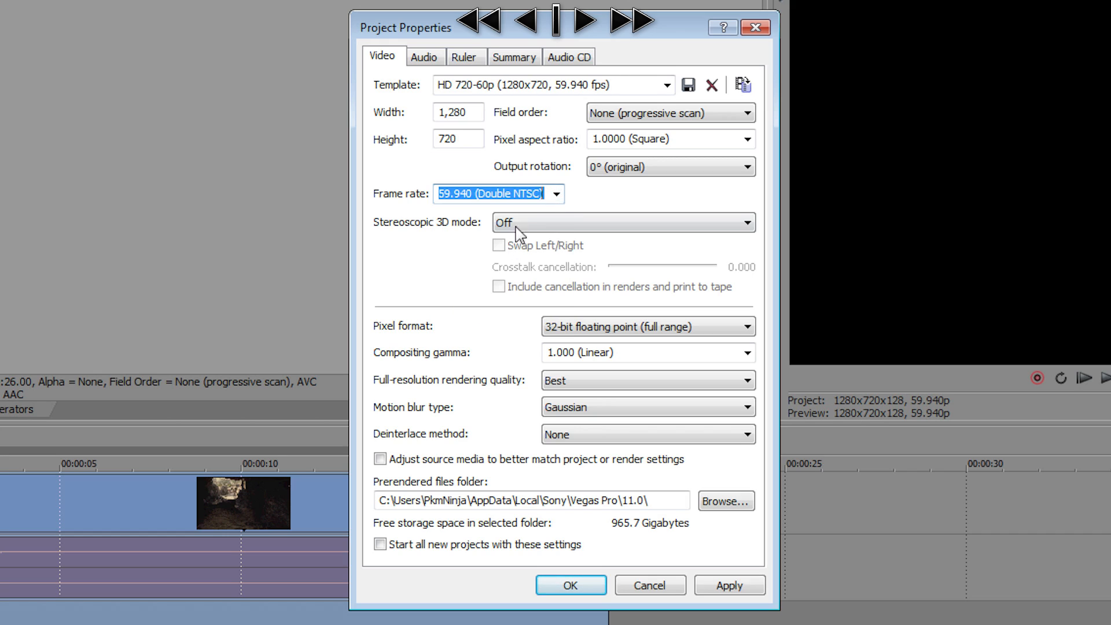
pyautogui.click(476, 194)
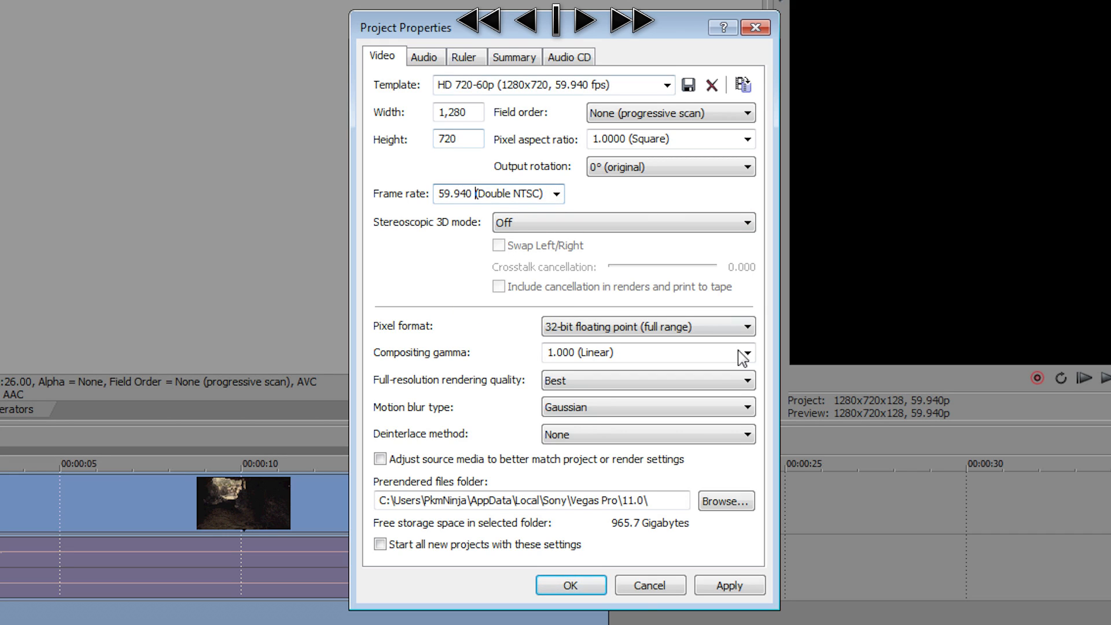
pyautogui.click(421, 58)
pyautogui.click(381, 58)
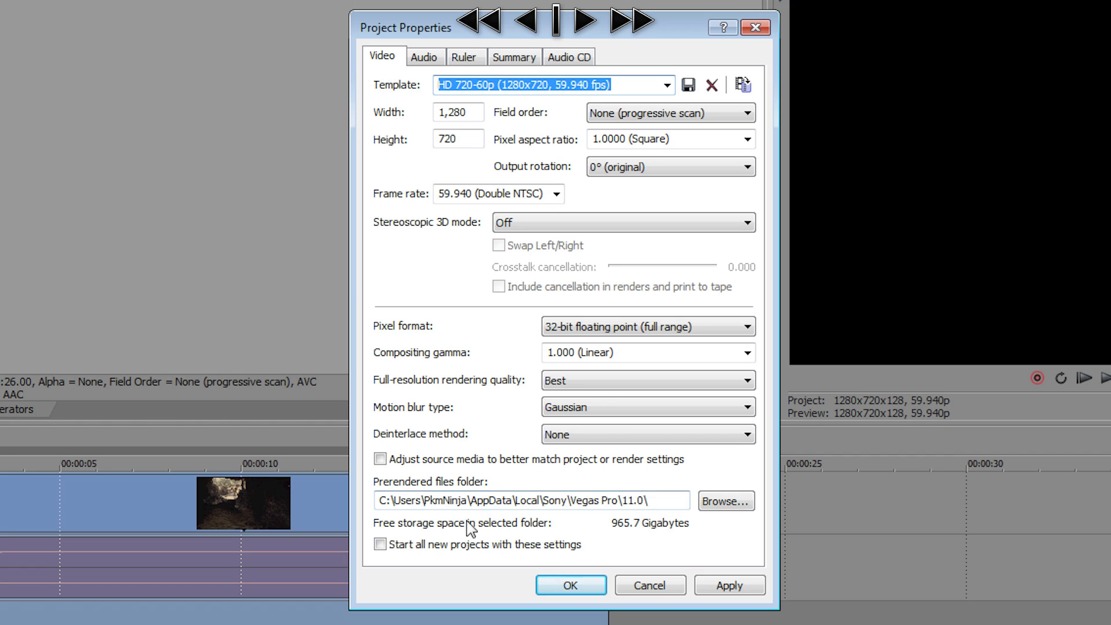
pyautogui.click(729, 585)
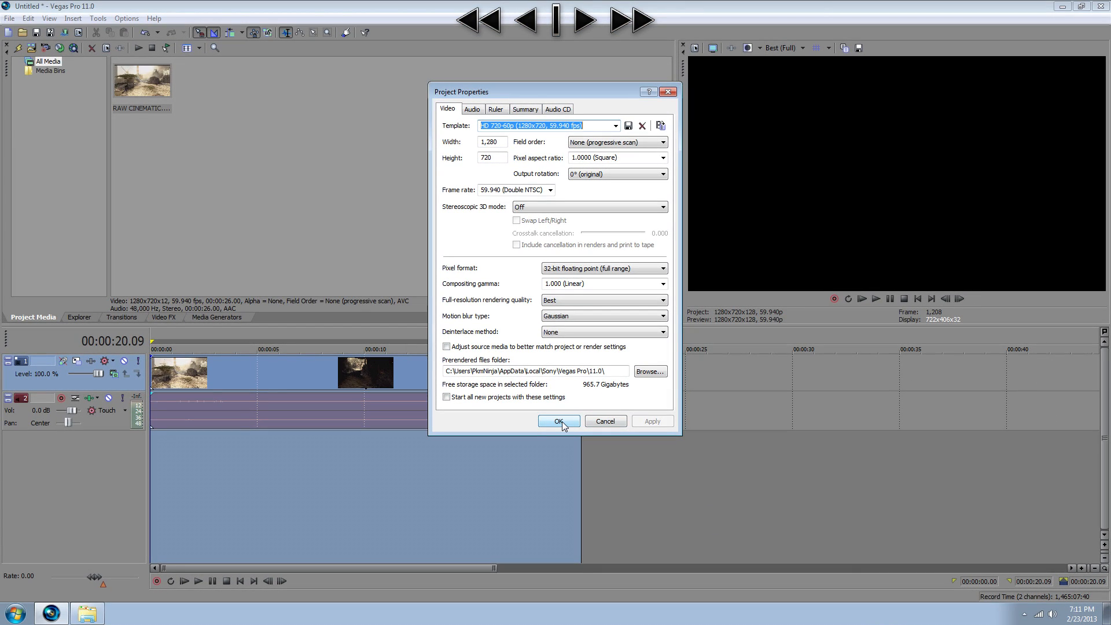
pyautogui.click(561, 421)
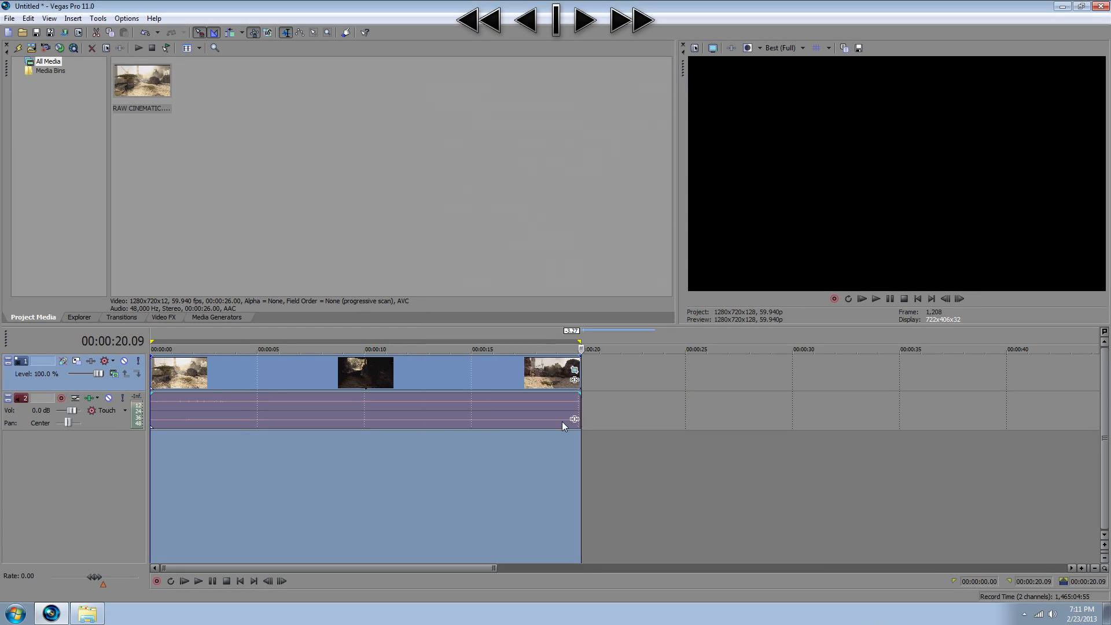
# - Open the render settings and choose PNG under Image Sequence as the output format
pyautogui.click(67, 34)
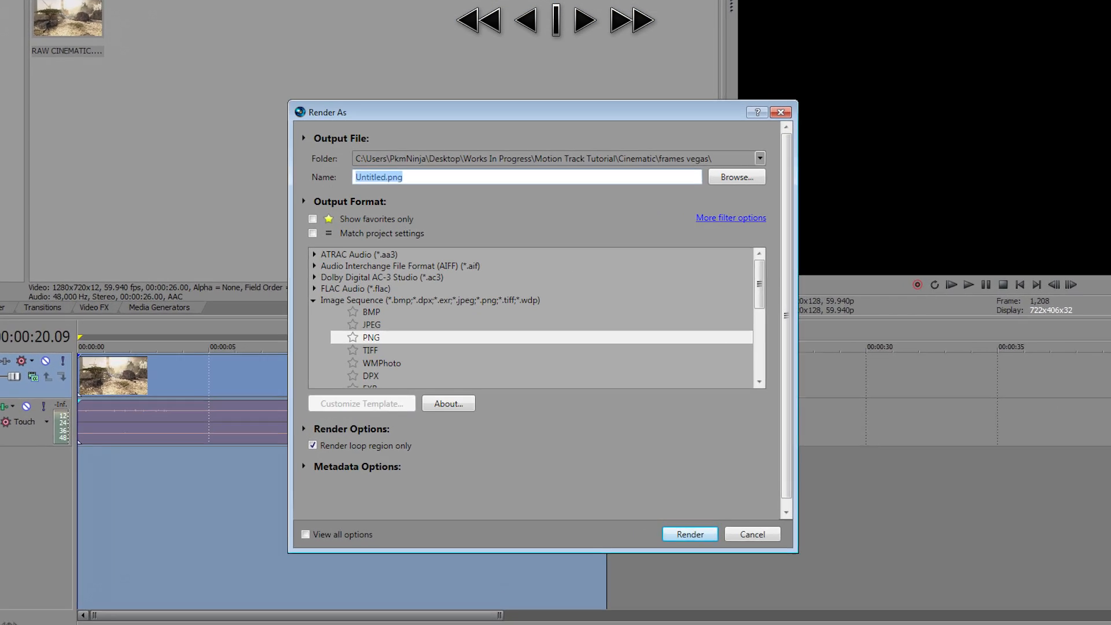
pyautogui.doubleClick(275, 279)
pyautogui.scroll(-2, 439, 290)
pyautogui.scroll(2, 439, 292)
pyautogui.scroll(-2, 292, 278)
pyautogui.scroll(2, 298, 279)
pyautogui.scroll(-2, 307, 289)
pyautogui.scroll(1, 315, 310)
pyautogui.scroll(1, 289, 224)
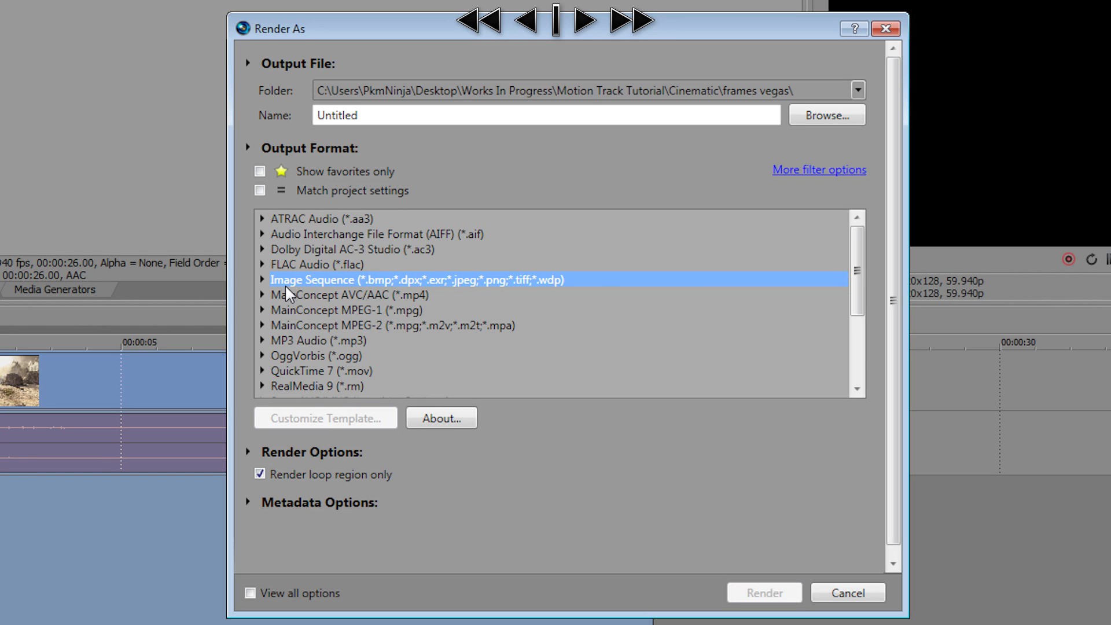
pyautogui.scroll(-3, 293, 295)
pyautogui.scroll(3, 287, 295)
pyautogui.click(262, 280)
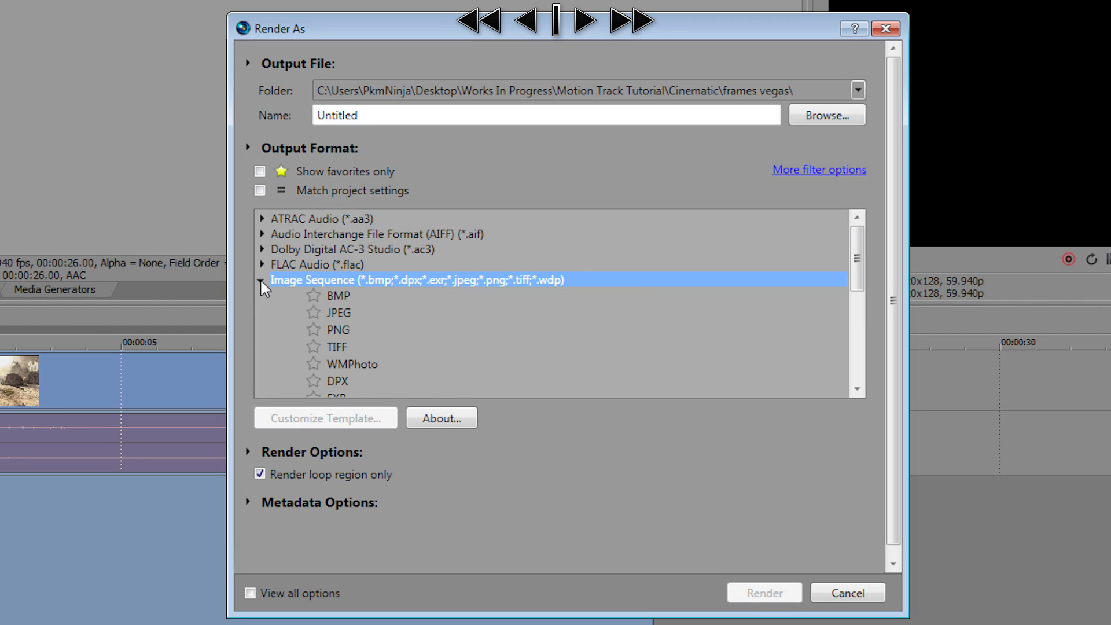
pyautogui.click(339, 331)
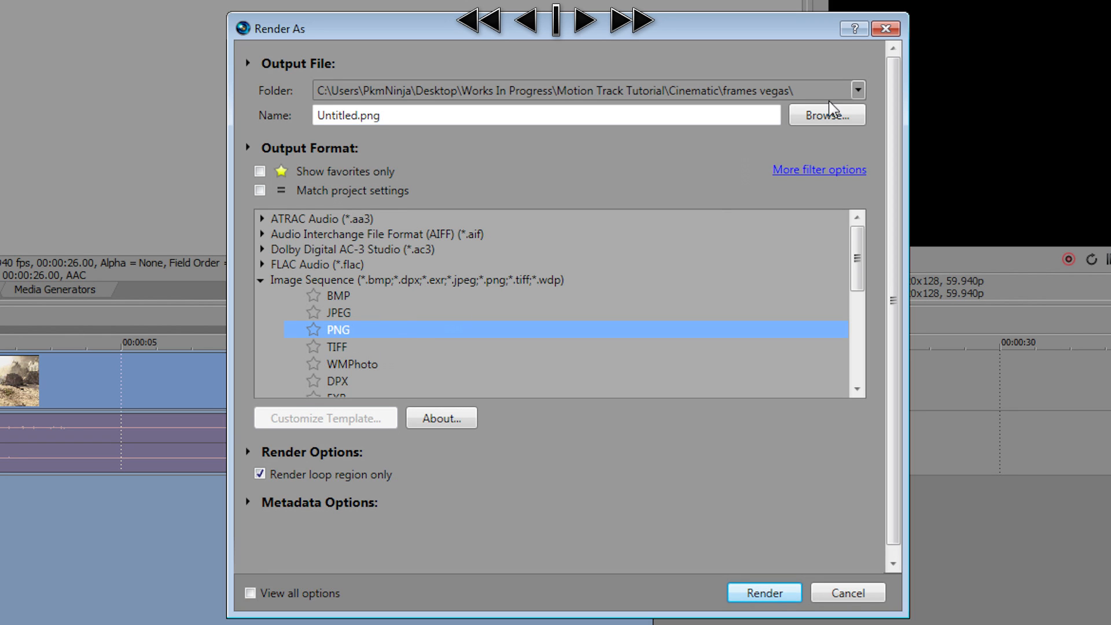
# - Browse for the render destination and open the "frames vegas" folder inside Cinematic
pyautogui.click(827, 115)
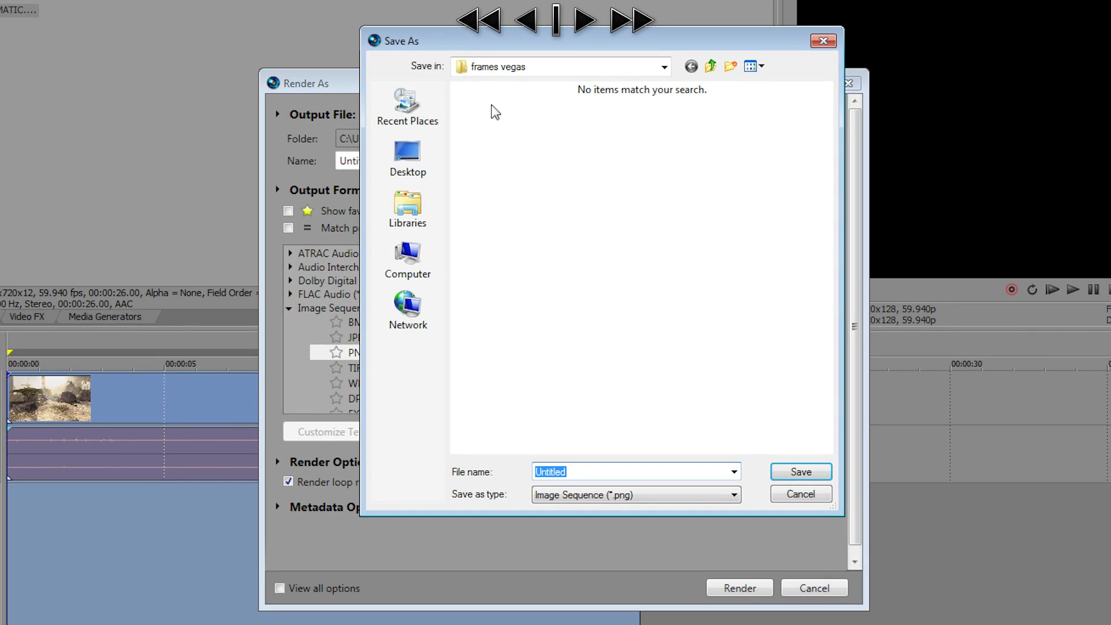
pyautogui.moveTo(463, 41); pyautogui.dragTo(370, 252)
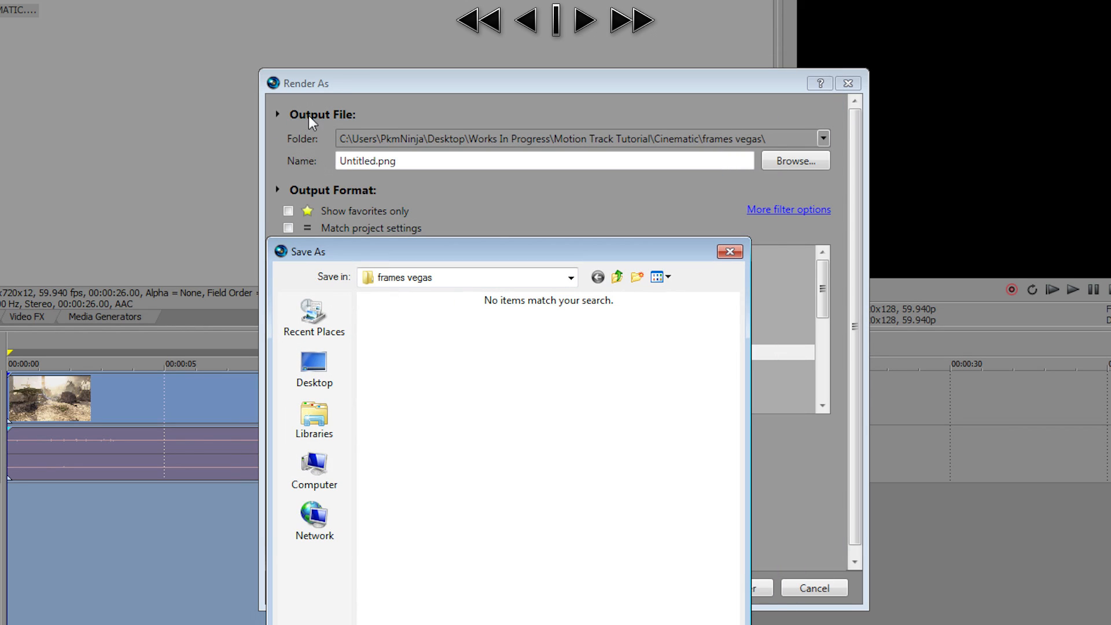
pyautogui.moveTo(491, 255); pyautogui.dragTo(573, 56)
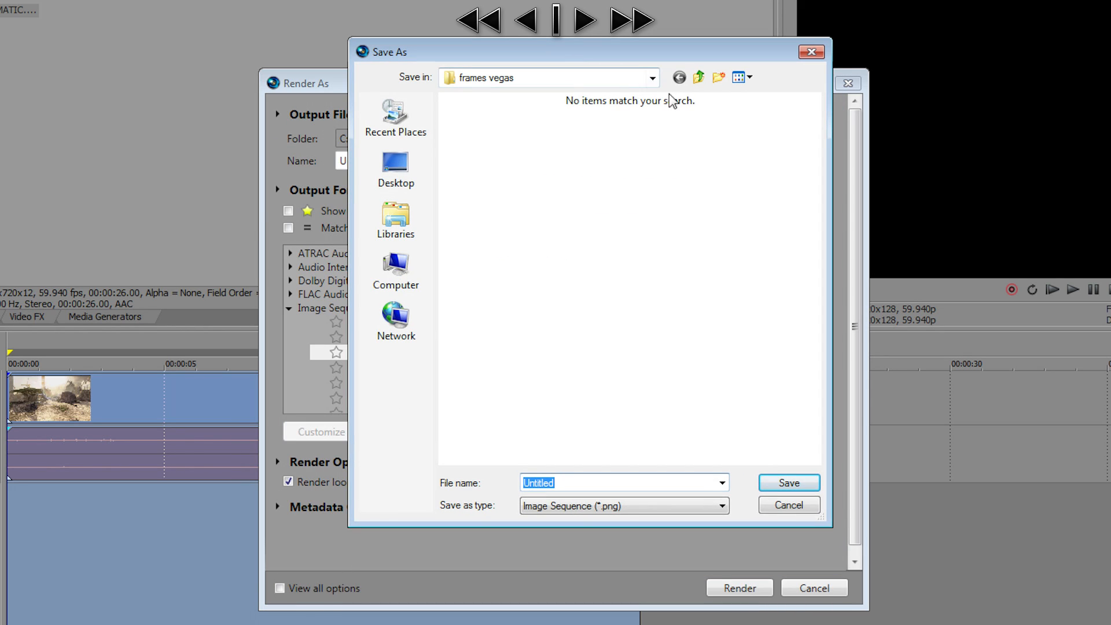
pyautogui.click(696, 80)
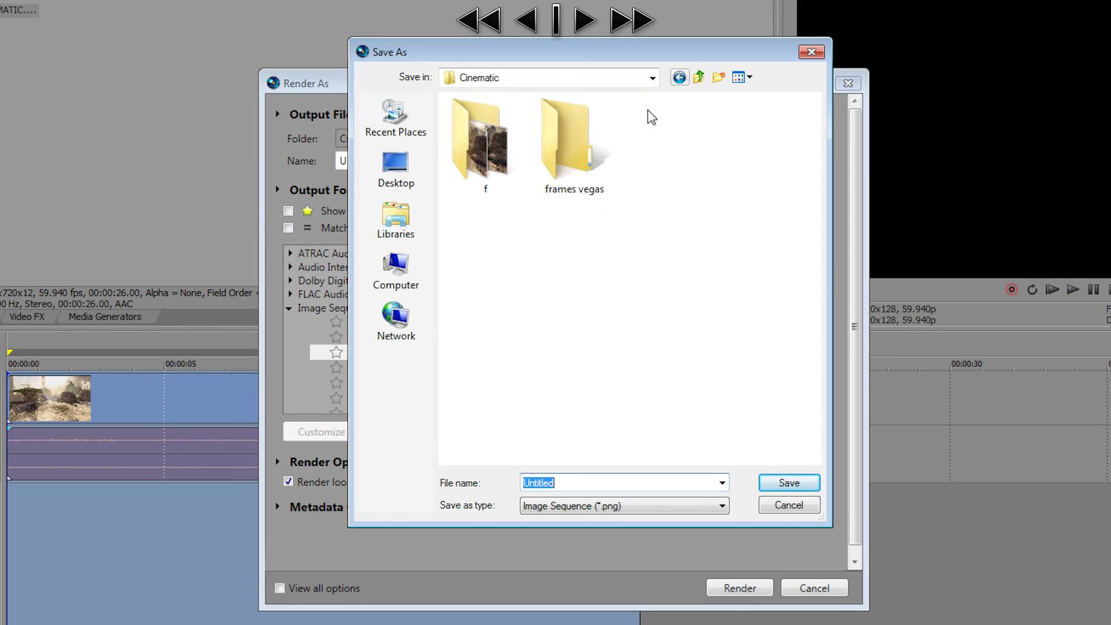
pyautogui.doubleClick(582, 166)
pyautogui.click(698, 76)
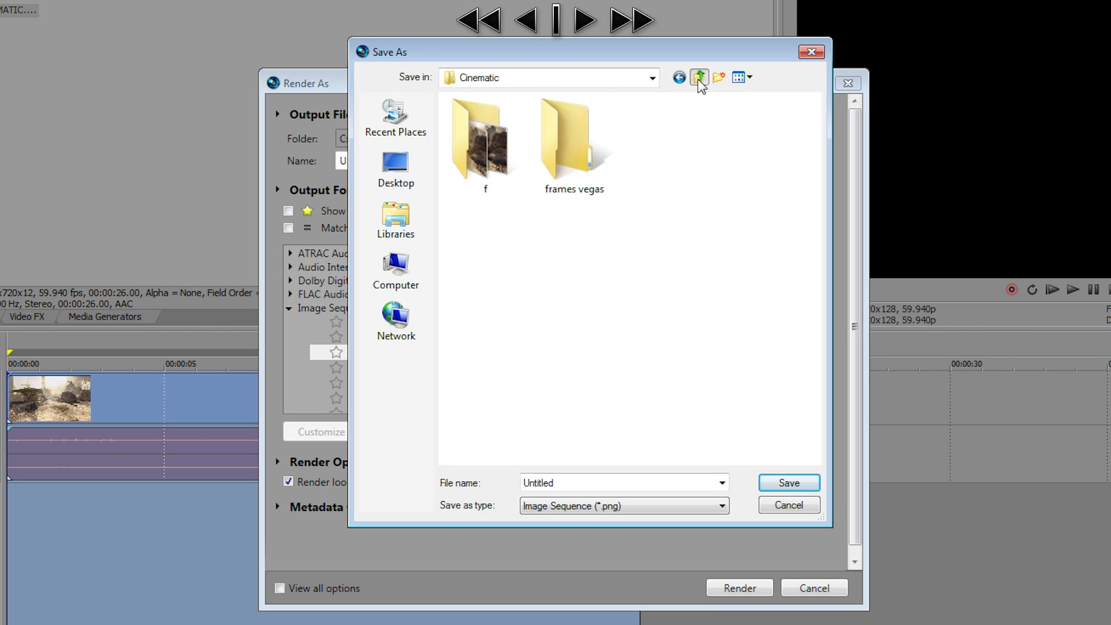
pyautogui.doubleClick(578, 168)
pyautogui.doubleClick(578, 483)
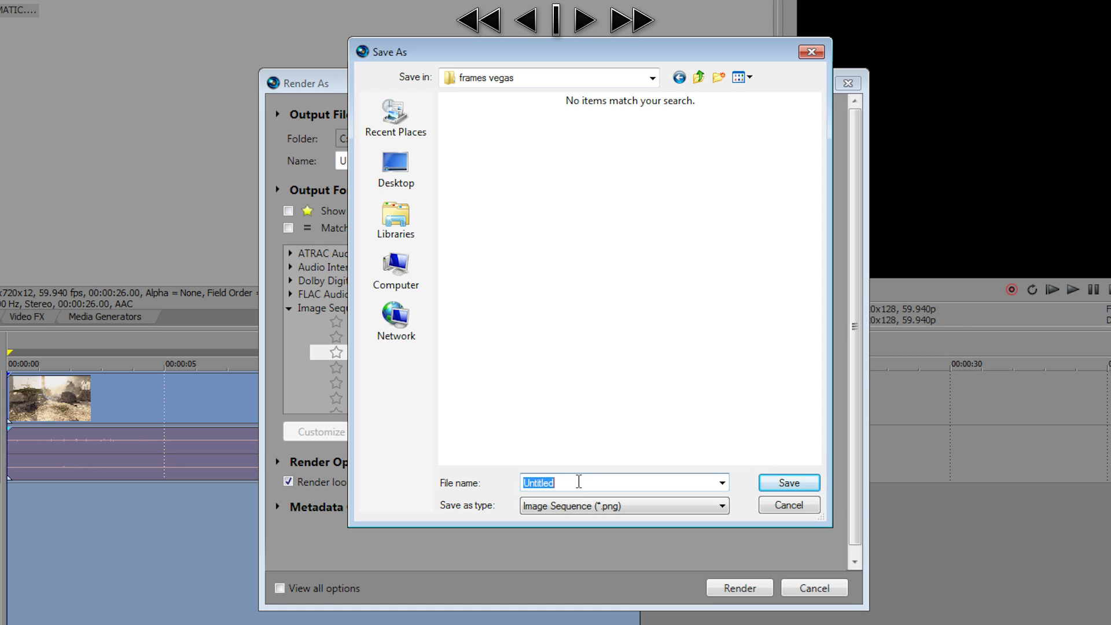
pyautogui.click(698, 77)
pyautogui.doubleClick(578, 185)
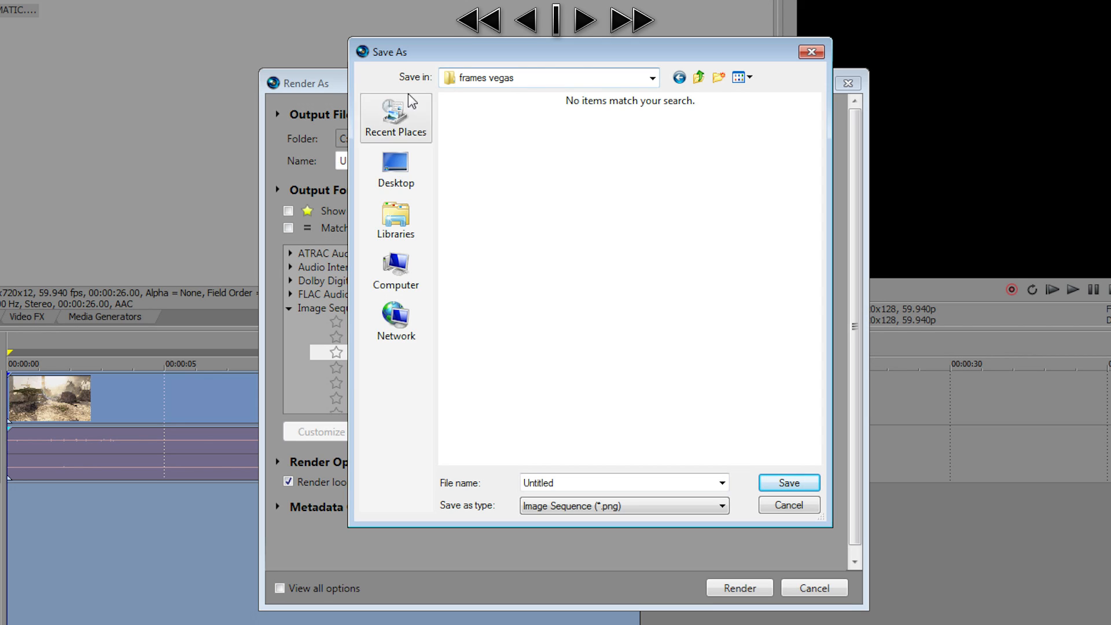
# - Name the output cinematic as a PNG image sequence, save the destination and start rendering the loop region
pyautogui.doubleClick(568, 480)
pyautogui.write('cinematic')
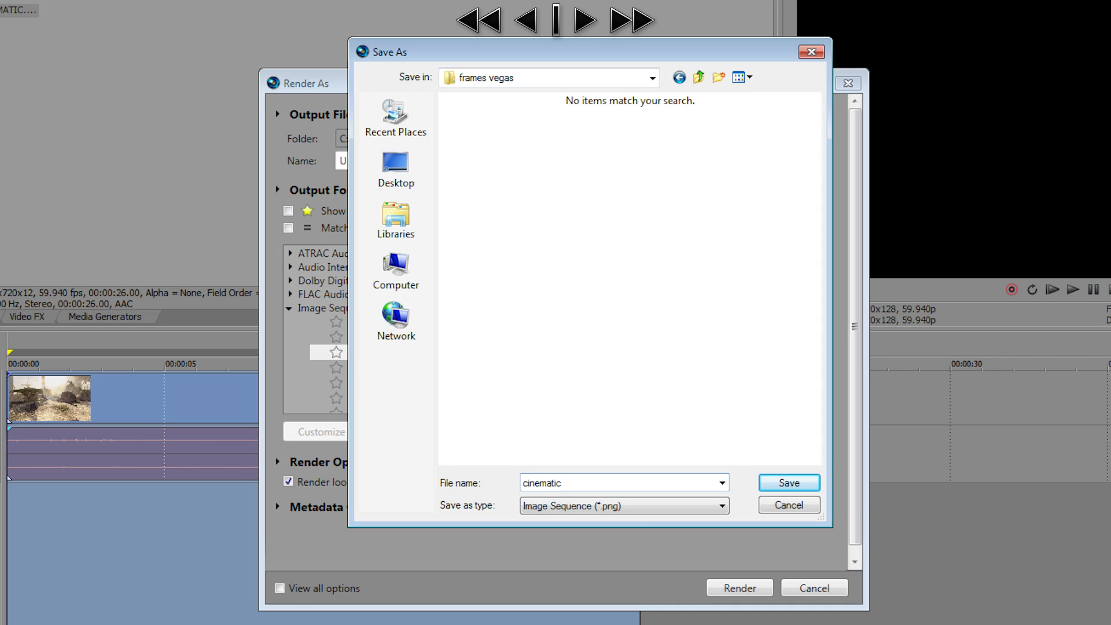
pyautogui.click(586, 506)
pyautogui.click(553, 526)
pyautogui.click(761, 482)
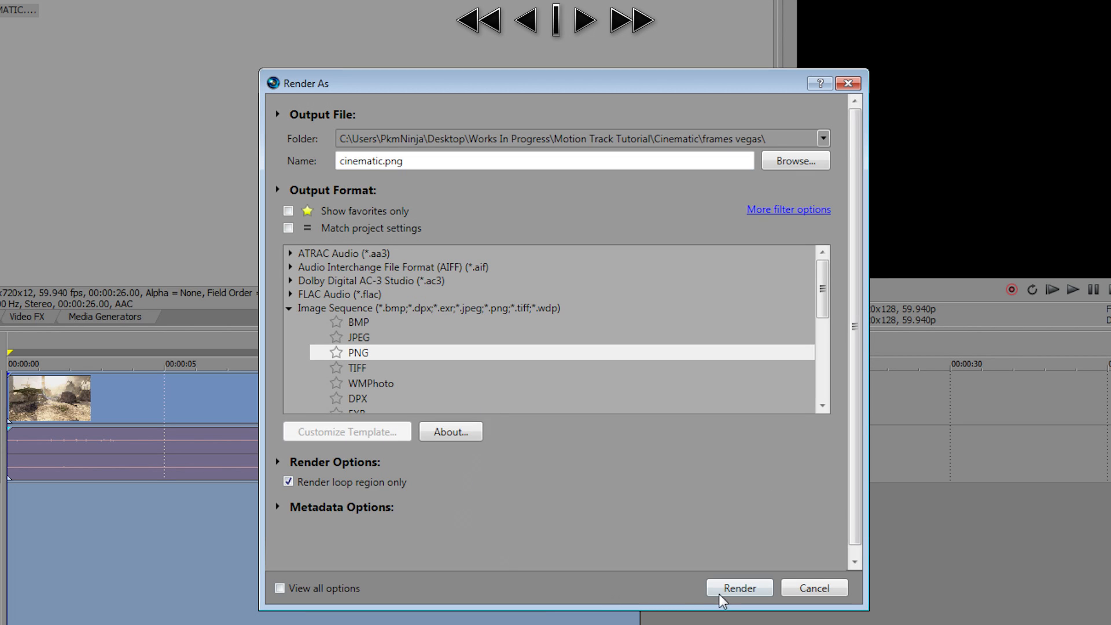
pyautogui.click(739, 588)
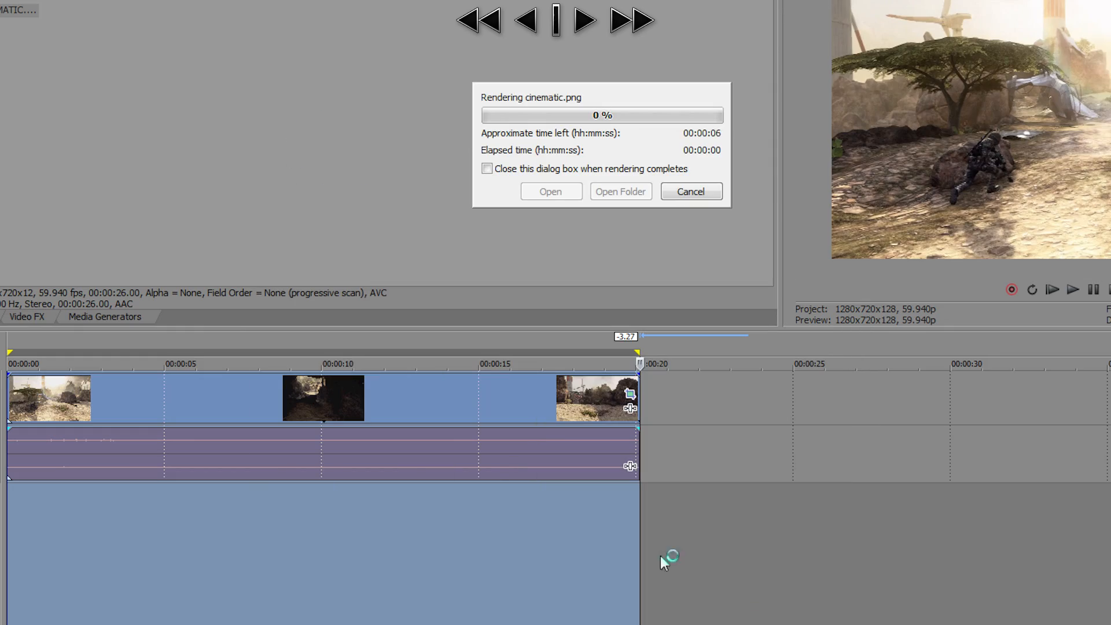
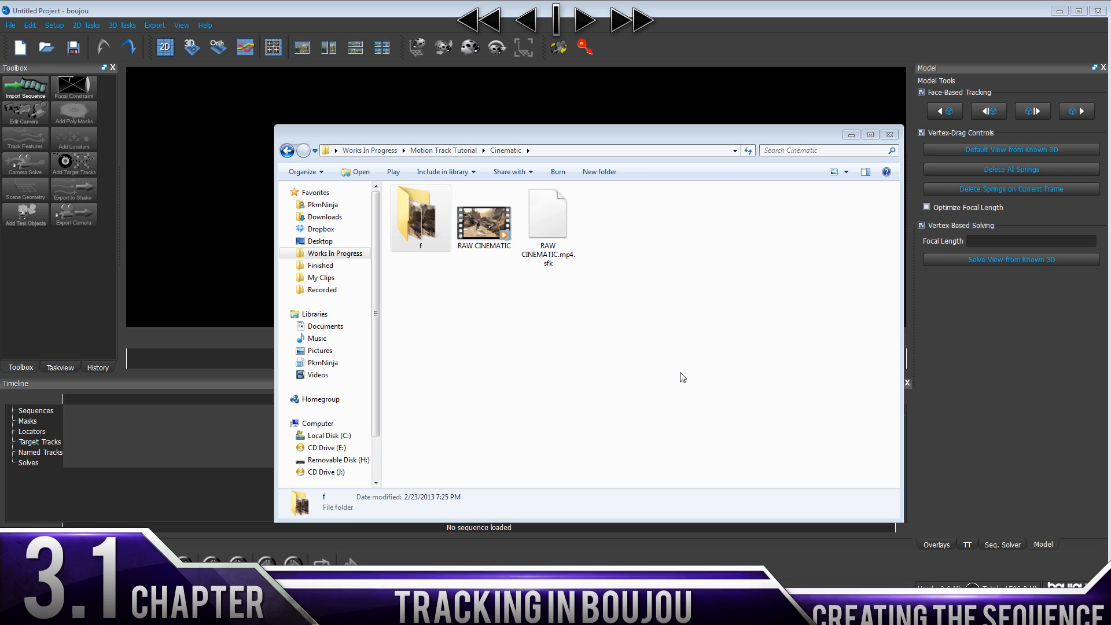
# - Examine the rendered PNG frames in the "f" folder, return to the Cinematic folder and minimize the file window
pyautogui.click(414, 225)
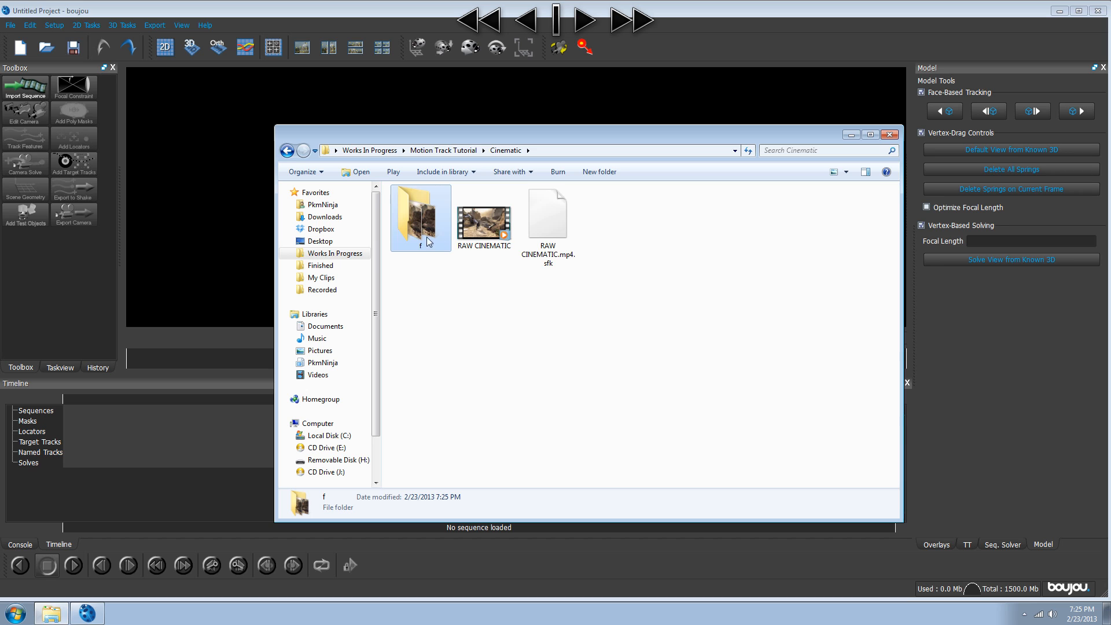
pyautogui.doubleClick(422, 239)
pyautogui.moveTo(894, 198)
pyautogui.mouseDown()
pyautogui.moveTo(906, 390)
pyautogui.moveTo(881, 482)
pyautogui.moveTo(893, 438)
pyautogui.moveTo(891, 199)
pyautogui.mouseUp()
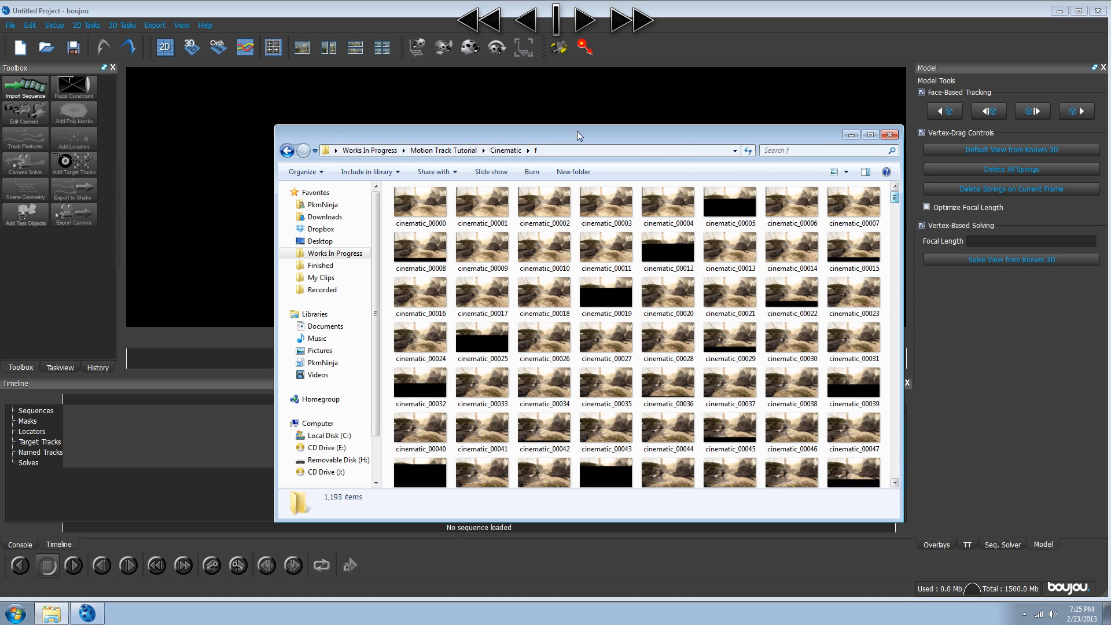
pyautogui.click(518, 152)
pyautogui.moveTo(526, 134); pyautogui.dragTo(472, 114)
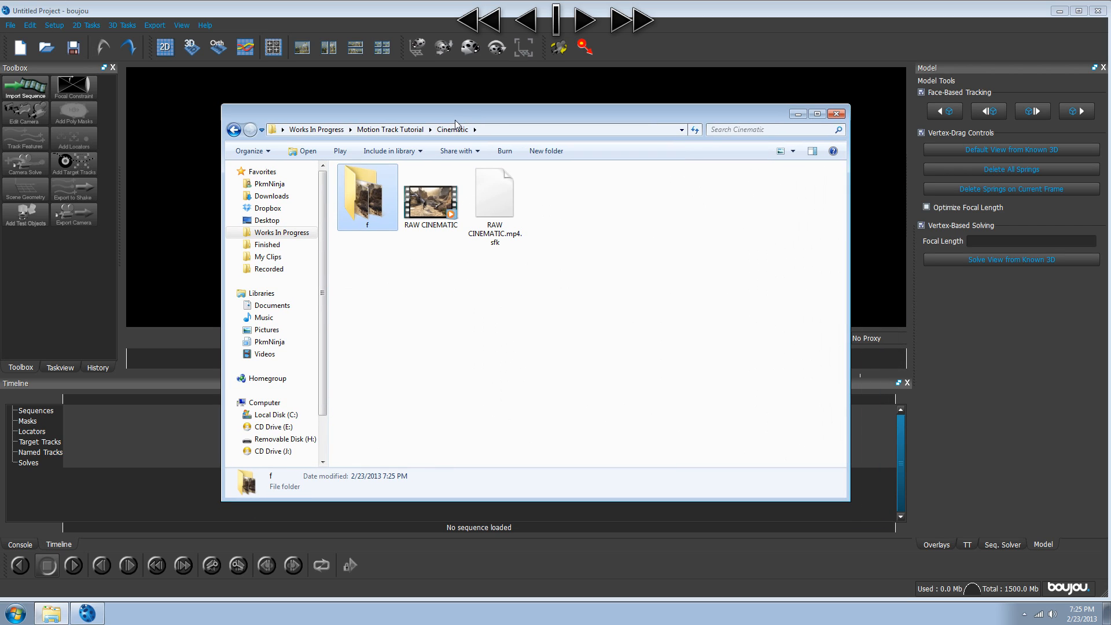
pyautogui.click(796, 118)
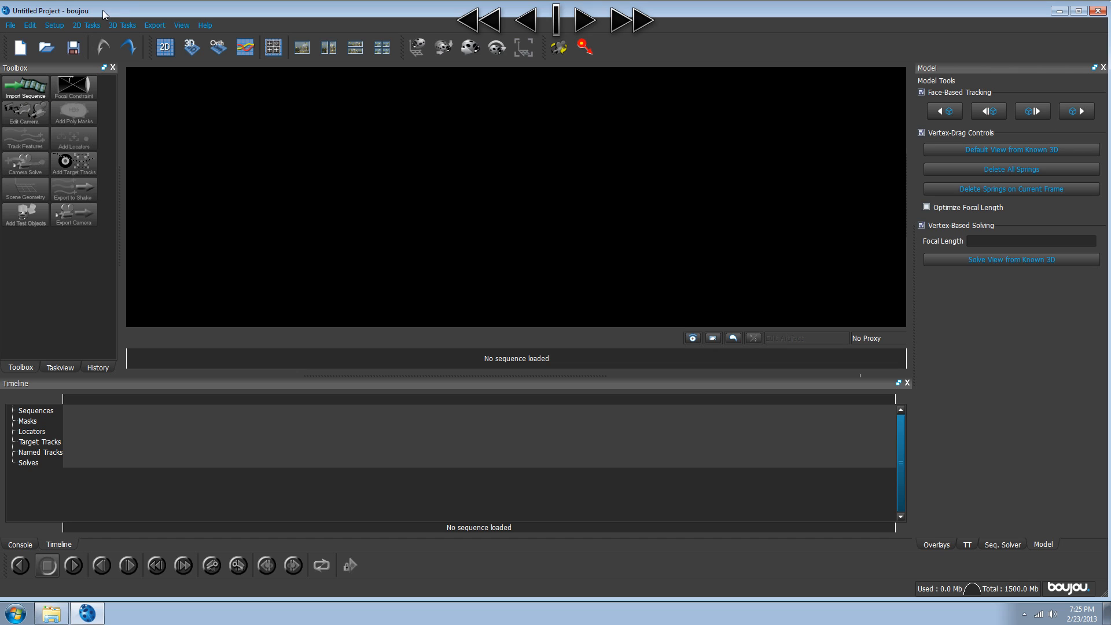
# - Maximize boujou and load cinematic_00000.png from the Cinematic/f folder as the image sequence to import
pyautogui.click(1078, 10)
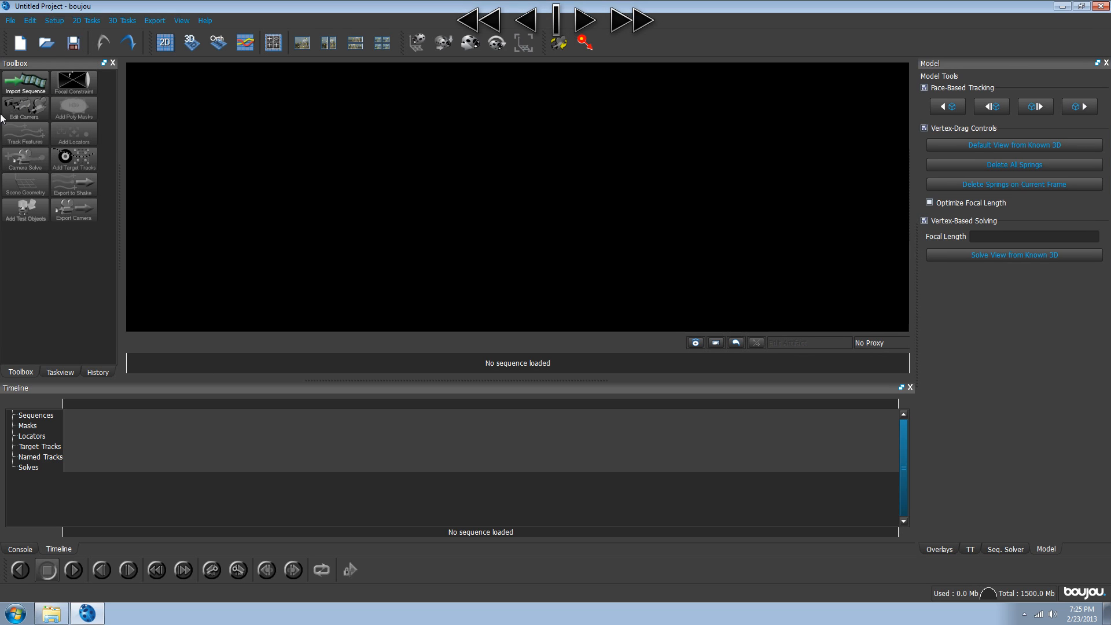
pyautogui.click(25, 91)
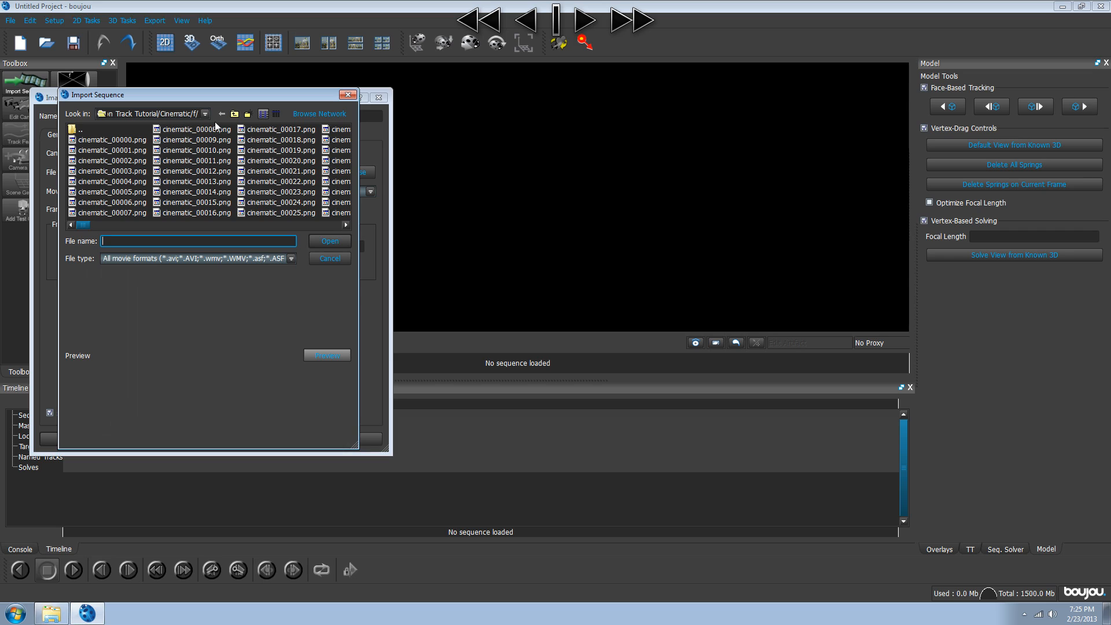
pyautogui.click(127, 115)
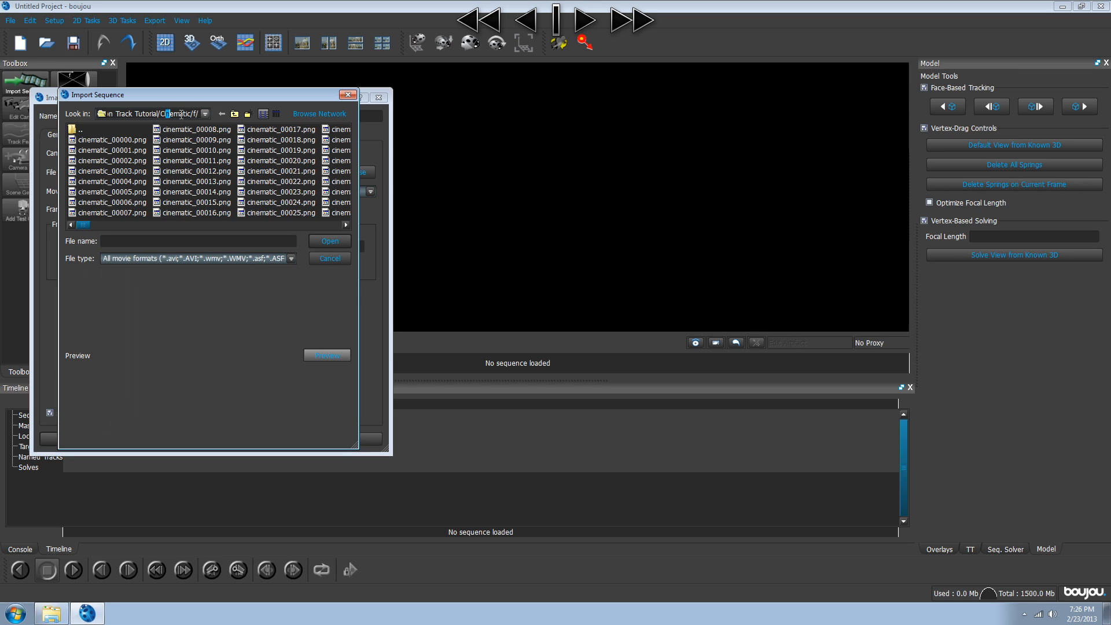
pyautogui.click(206, 115)
pyautogui.click(205, 115)
pyautogui.click(233, 113)
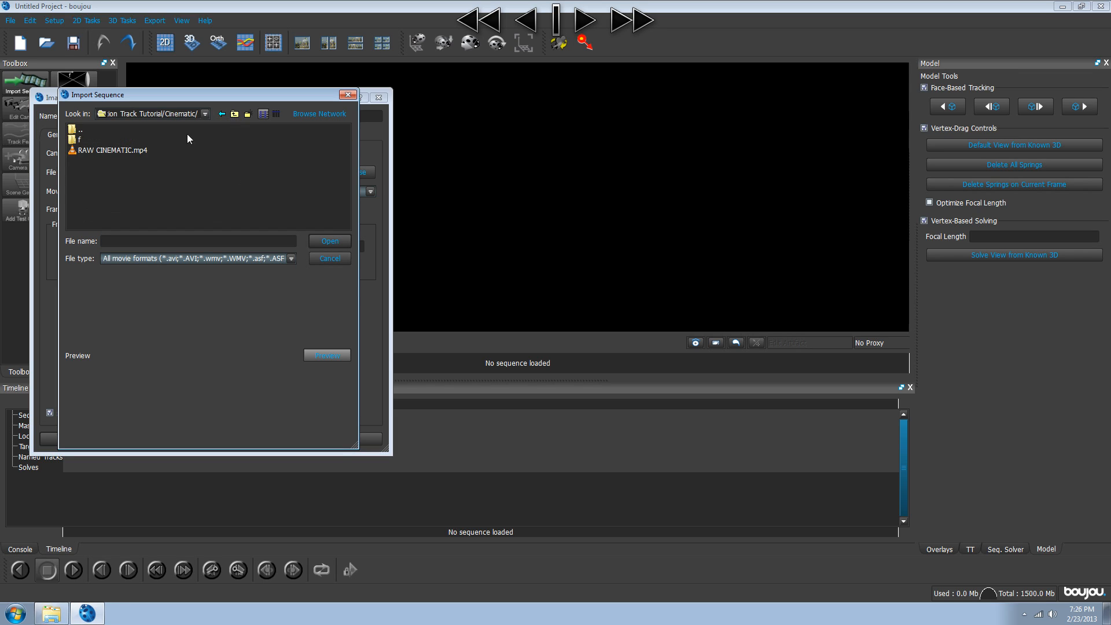
pyautogui.click(76, 144)
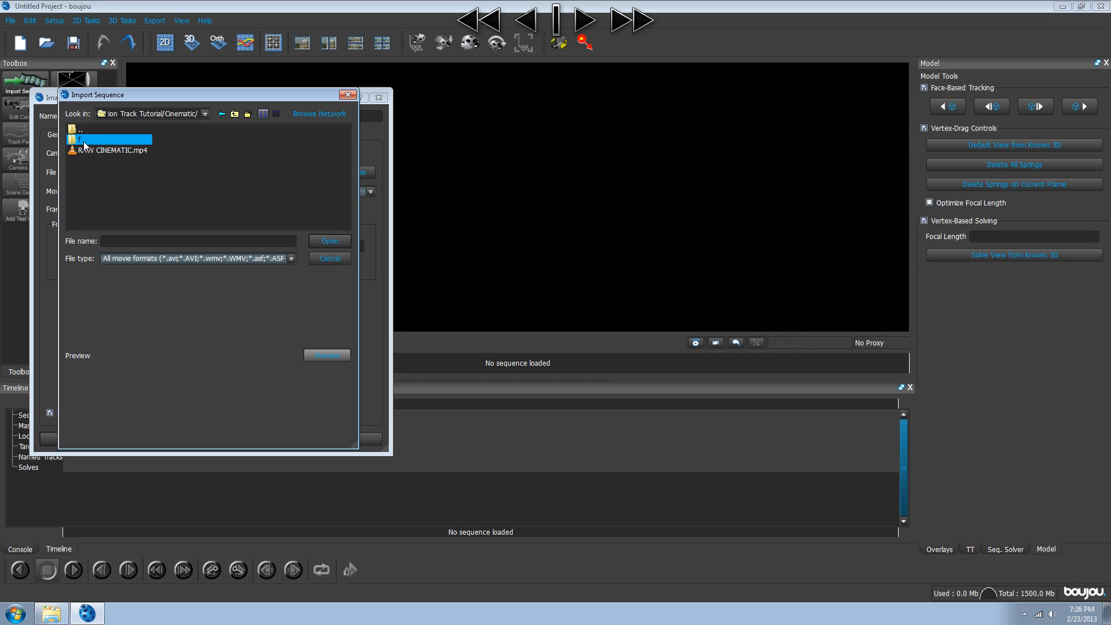
pyautogui.click(102, 141)
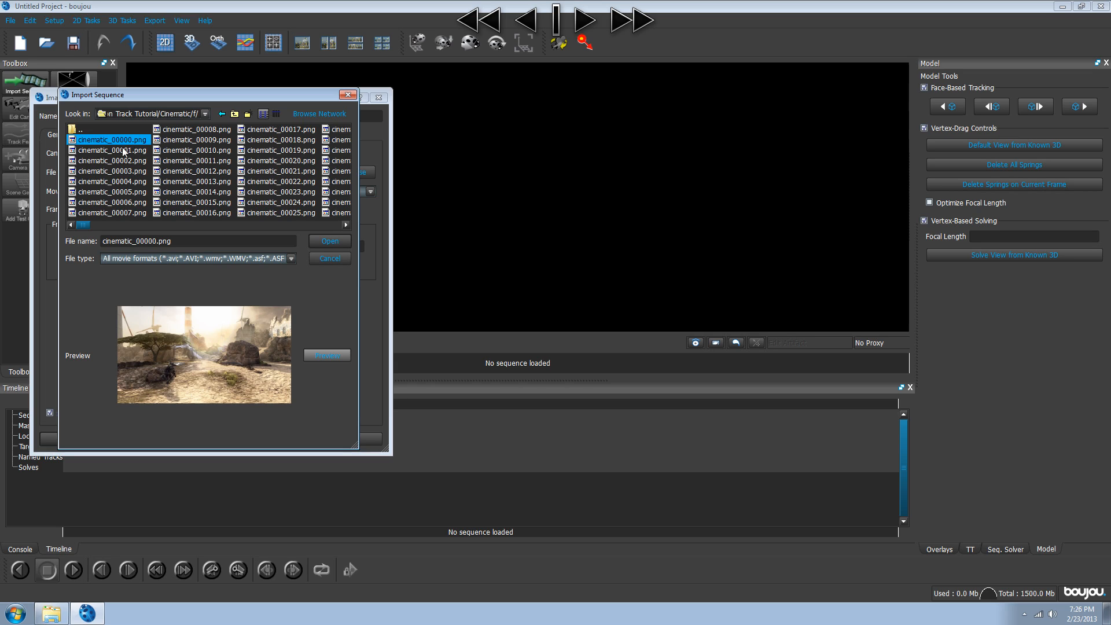
pyautogui.click(323, 243)
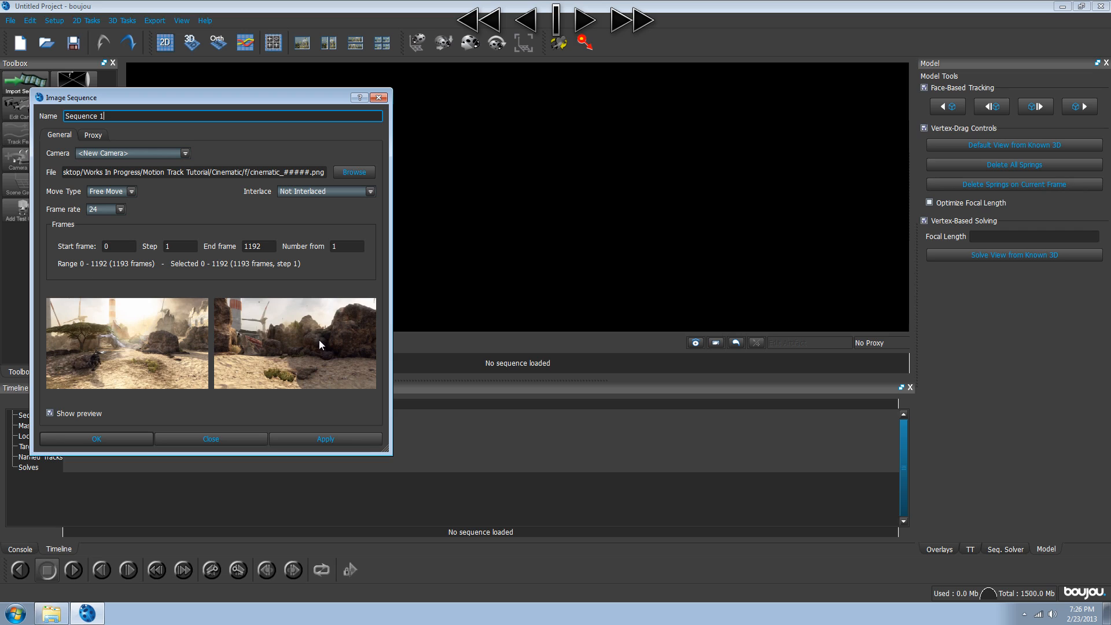
# - Set the new sequence's frame rate to 59.94 and apply the import settings
pyautogui.click(100, 213)
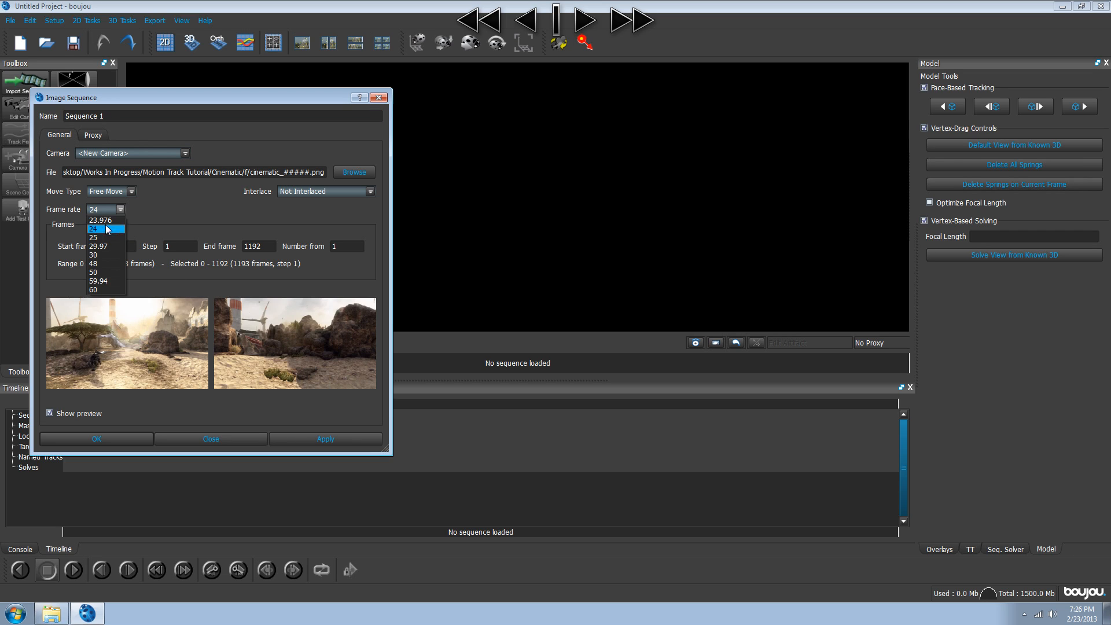
pyautogui.click(110, 285)
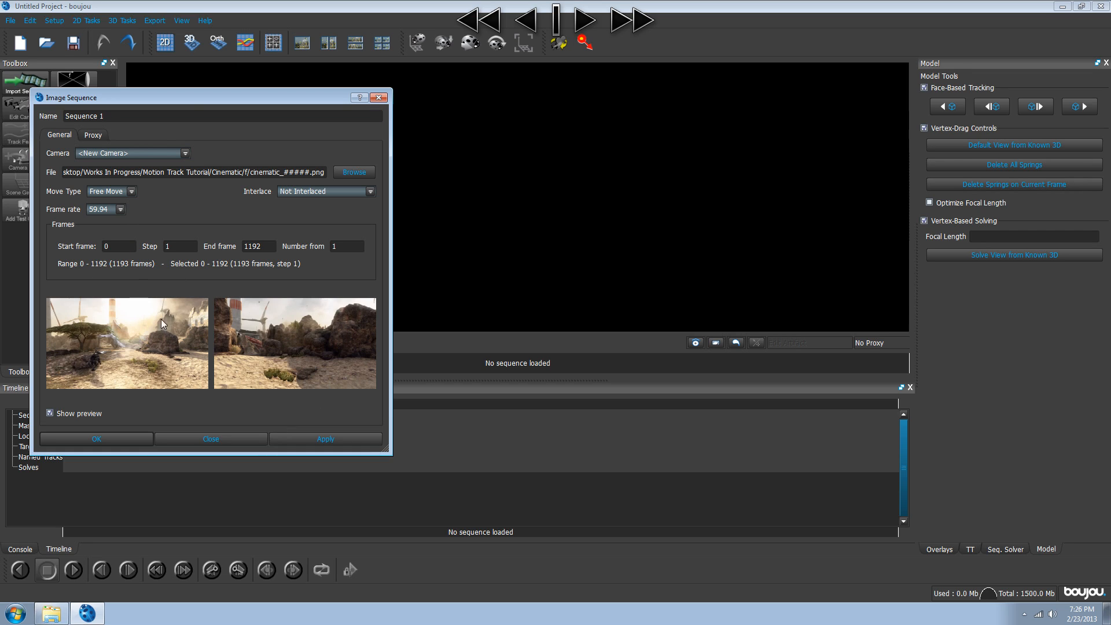
pyautogui.moveTo(203, 97); pyautogui.dragTo(398, 99)
pyautogui.click(321, 214)
pyautogui.click(321, 214)
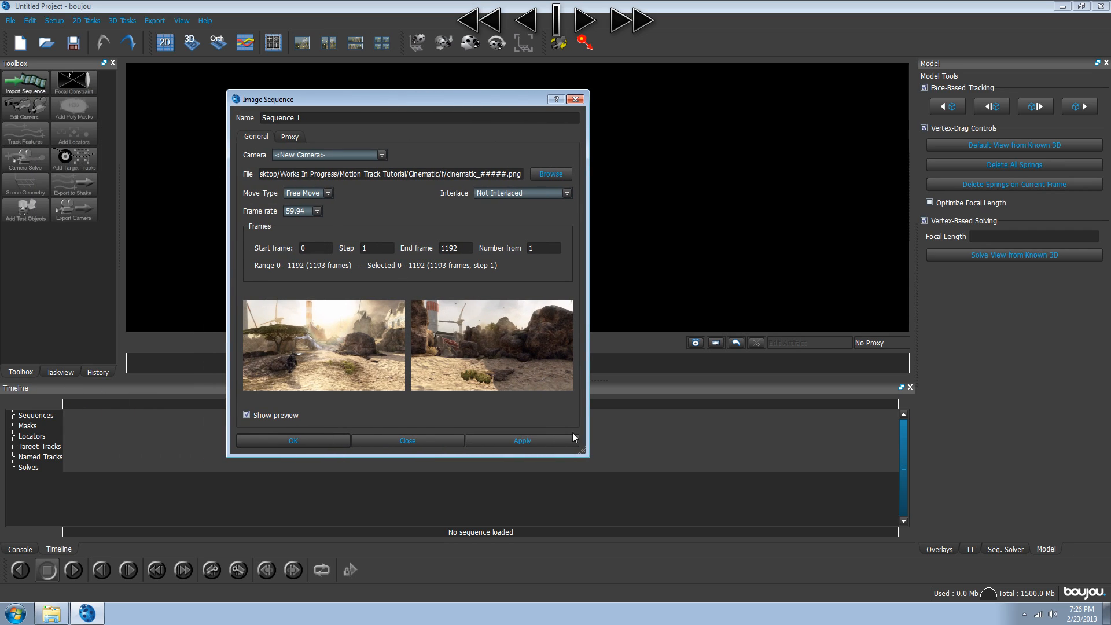
pyautogui.click(519, 442)
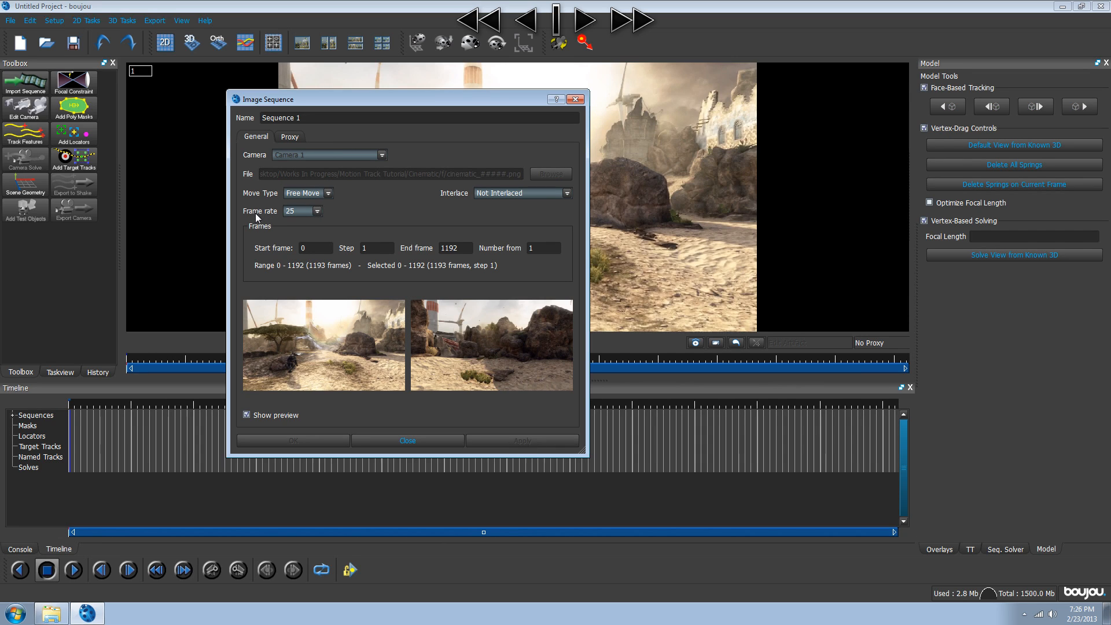
# - Set the imported sequence's frame rate to 59.94 again, apply it and close the Image Sequence dialog
pyautogui.click(287, 211)
pyautogui.click(296, 282)
pyautogui.click(528, 438)
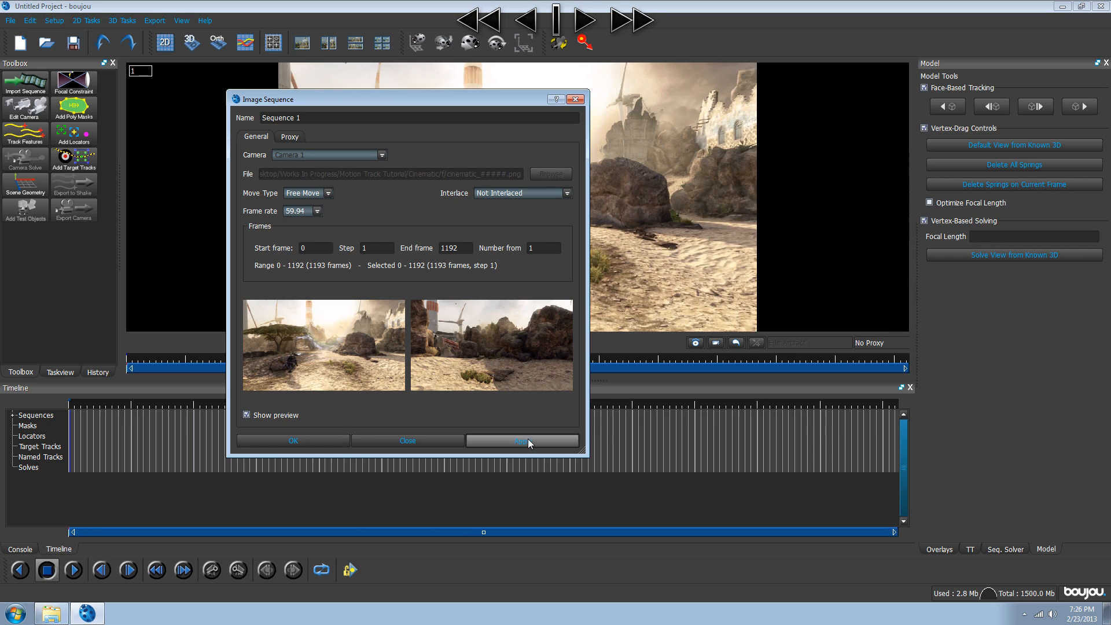
pyautogui.click(300, 210)
pyautogui.click(381, 239)
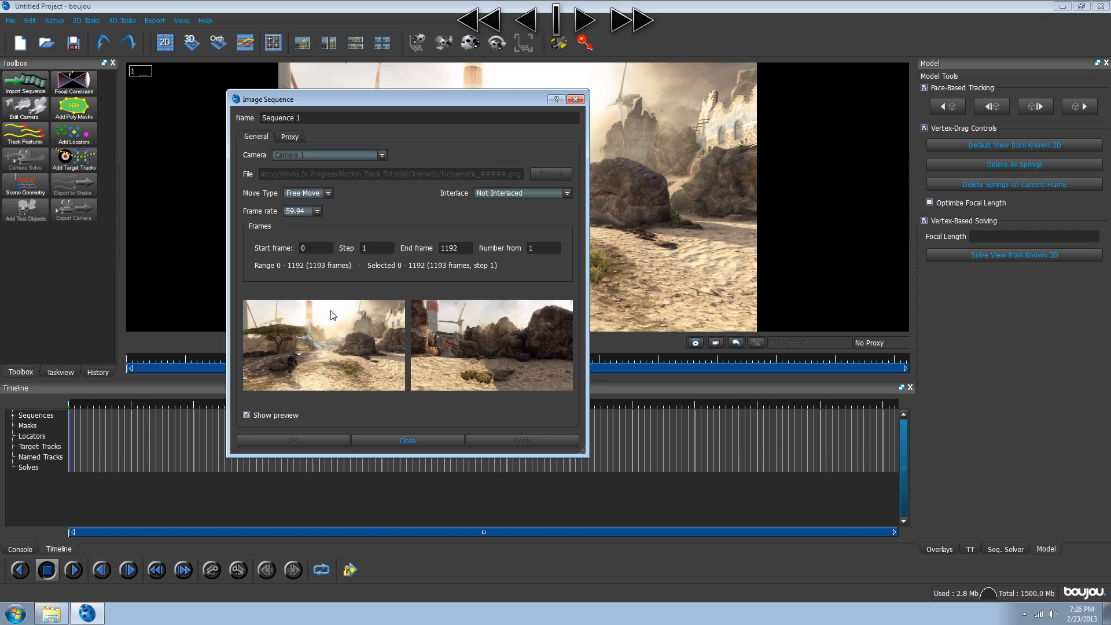
pyautogui.click(298, 212)
pyautogui.click(432, 354)
pyautogui.click(409, 441)
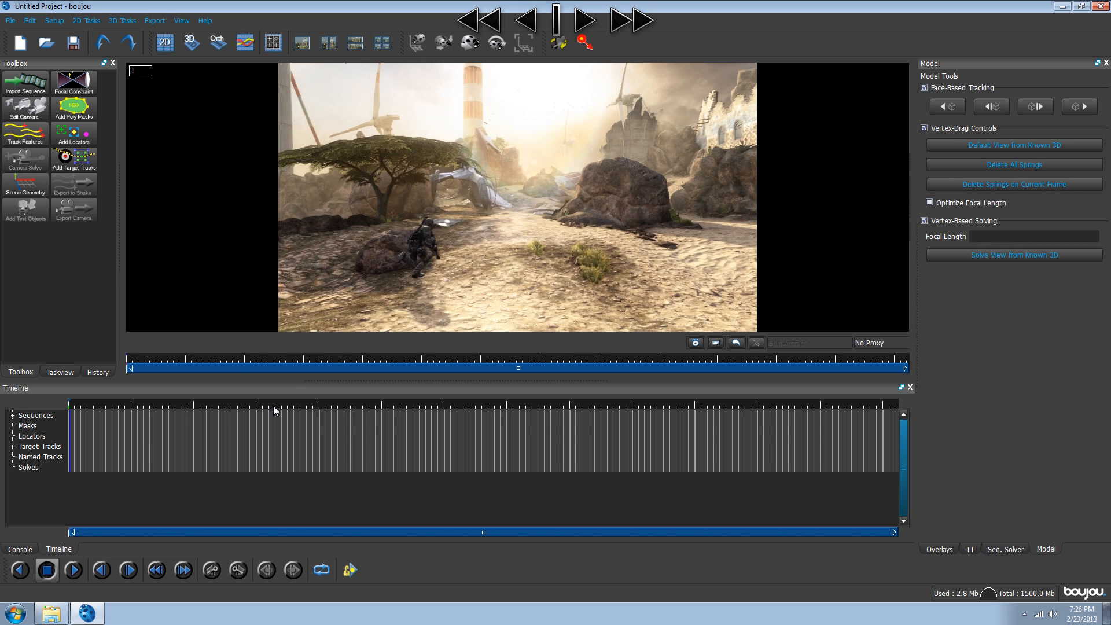
# - Scrub the timeline back to frame 20 to examine the footage in the sequence
pyautogui.moveTo(292, 407); pyautogui.dragTo(81, 405)
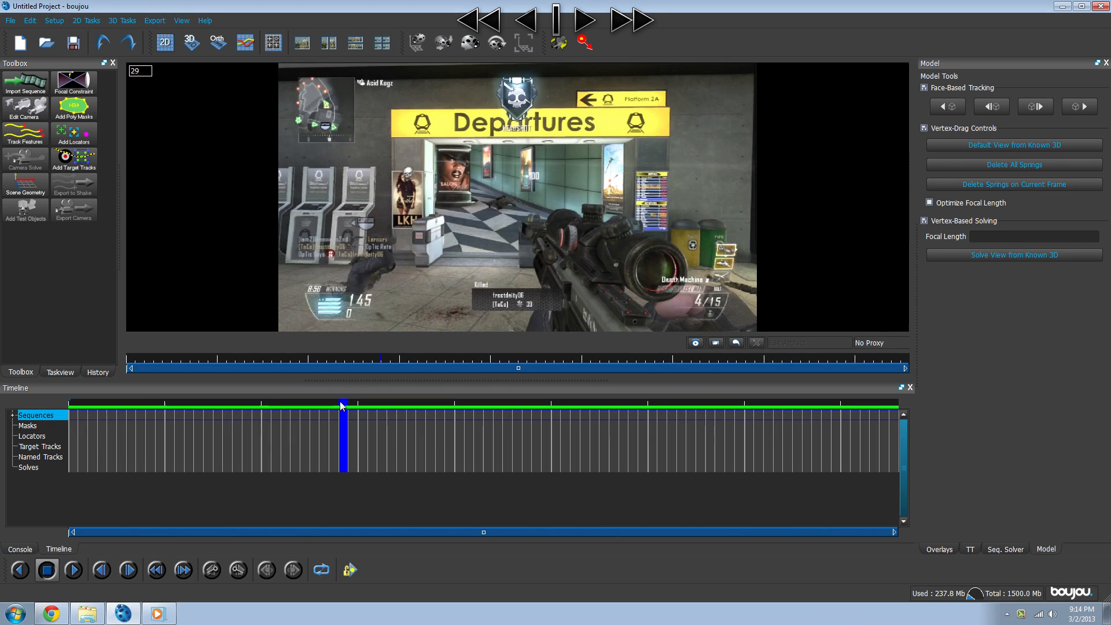
pyautogui.moveTo(350, 405); pyautogui.dragTo(260, 424)
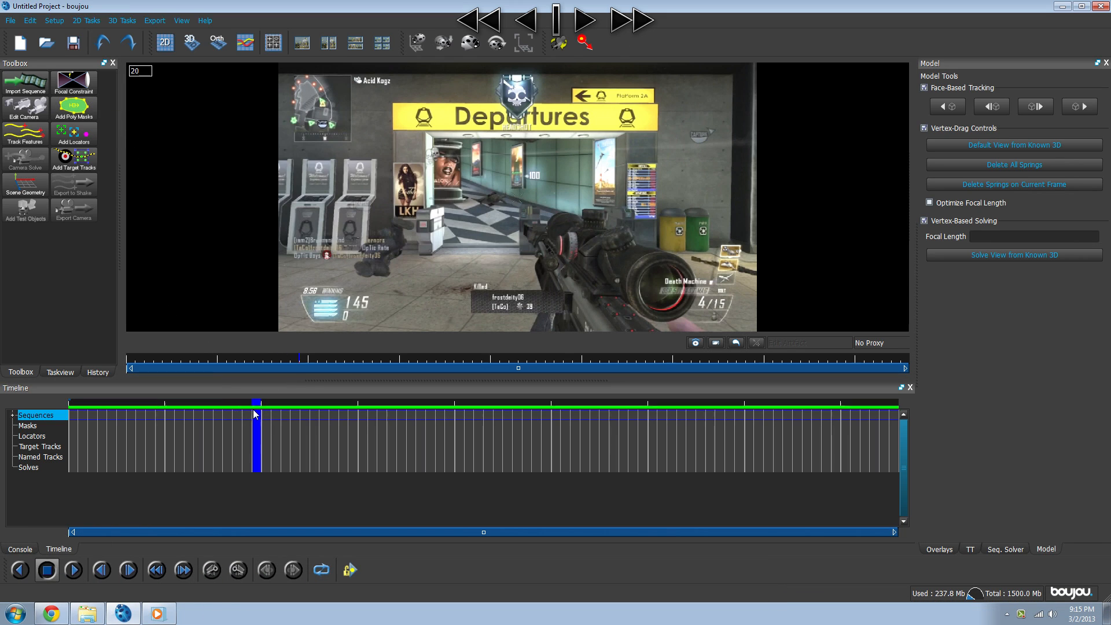
# - At frame 16, draw a five-point polygon mask over the score HUD in the footage's lower-left corner and fine-tune its position
pyautogui.moveTo(257, 404)
pyautogui.mouseDown()
pyautogui.moveTo(739, 445)
pyautogui.moveTo(179, 418)
pyautogui.moveTo(220, 414)
pyautogui.mouseUp()
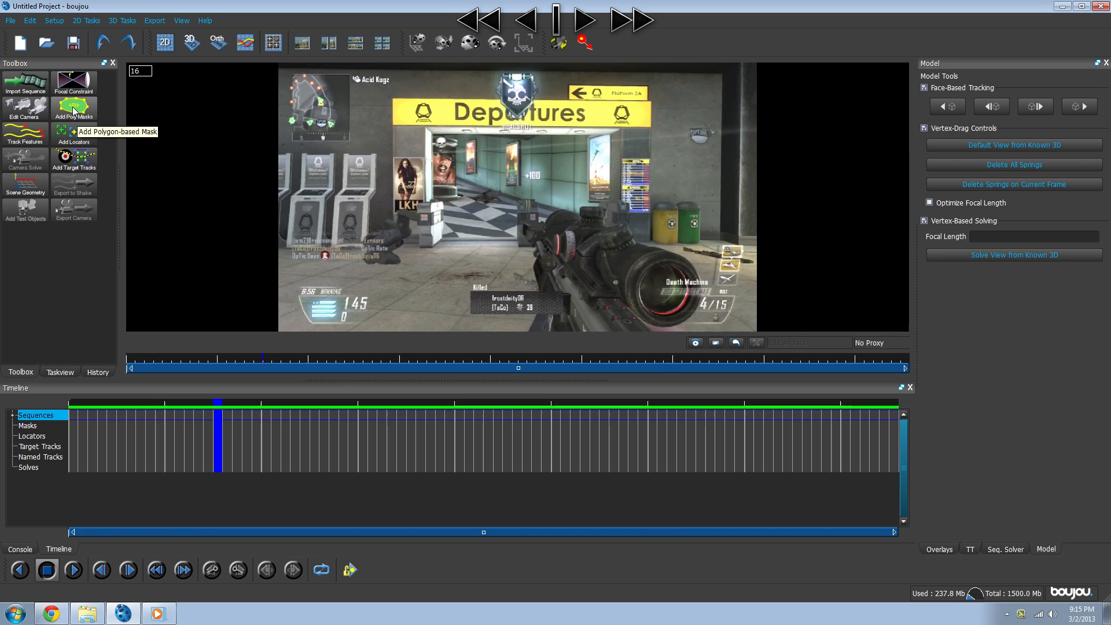
pyautogui.click(68, 118)
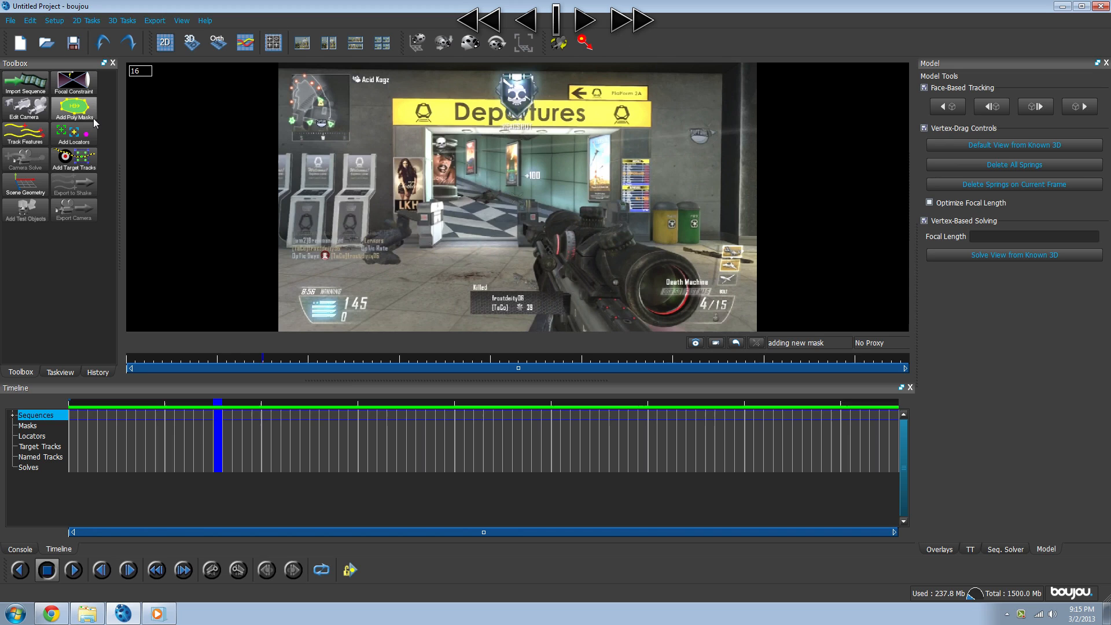
pyautogui.scroll(-1, 317, 279)
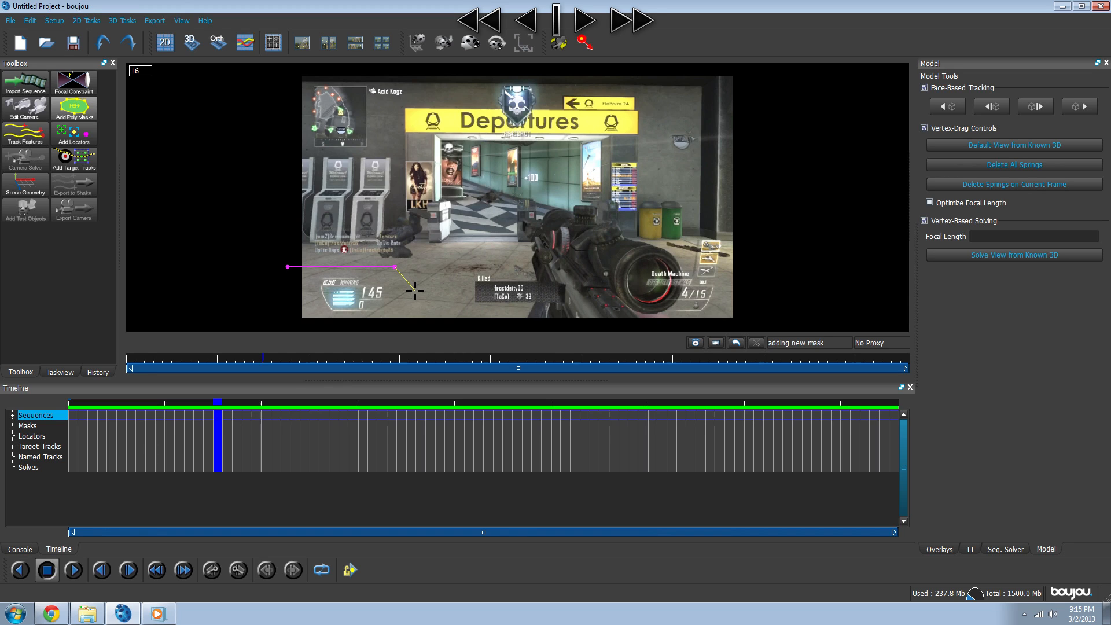
pyautogui.click(391, 325)
pyautogui.click(288, 268)
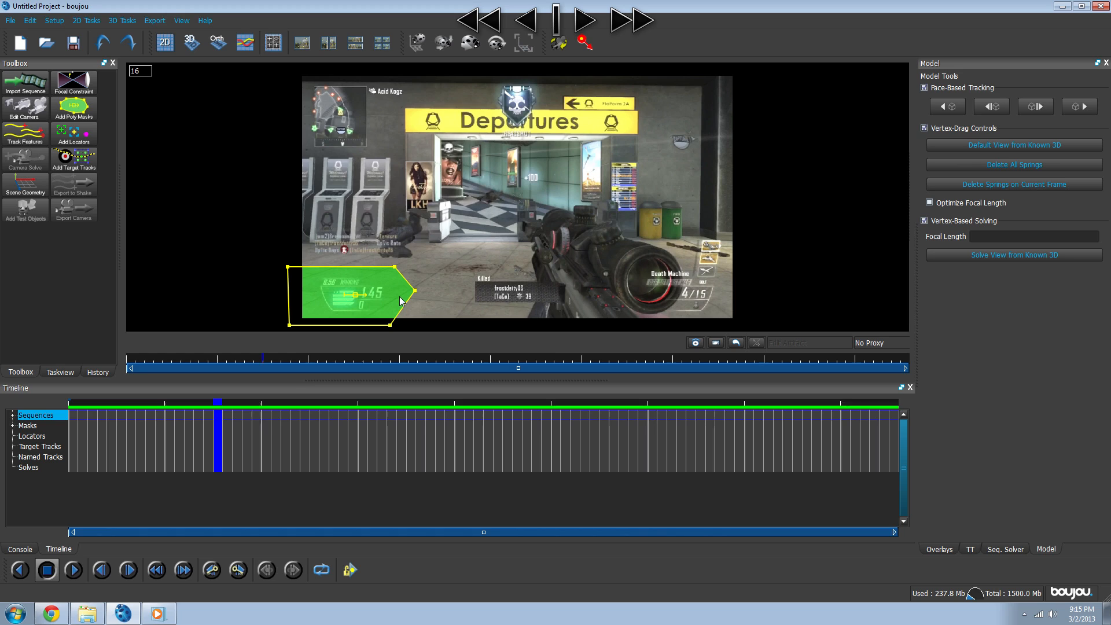
pyautogui.moveTo(413, 290); pyautogui.dragTo(421, 297)
pyautogui.moveTo(353, 296); pyautogui.dragTo(356, 297)
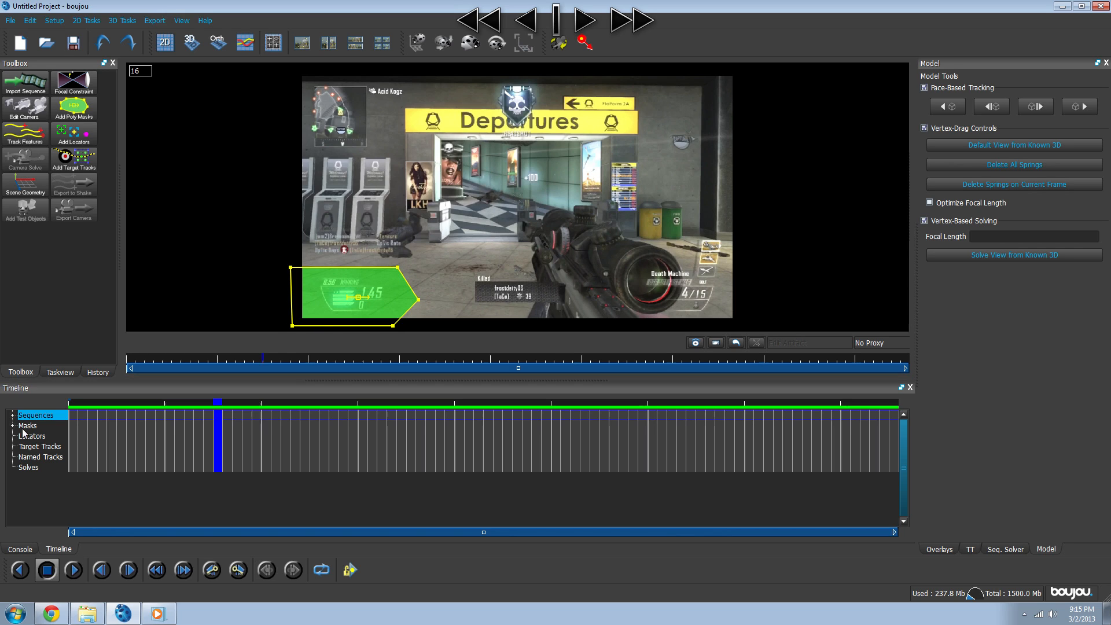
# - Select Mask 1 in the timeline and reshape it at frame 40 to cover the score HUD's new position
pyautogui.click(12, 425)
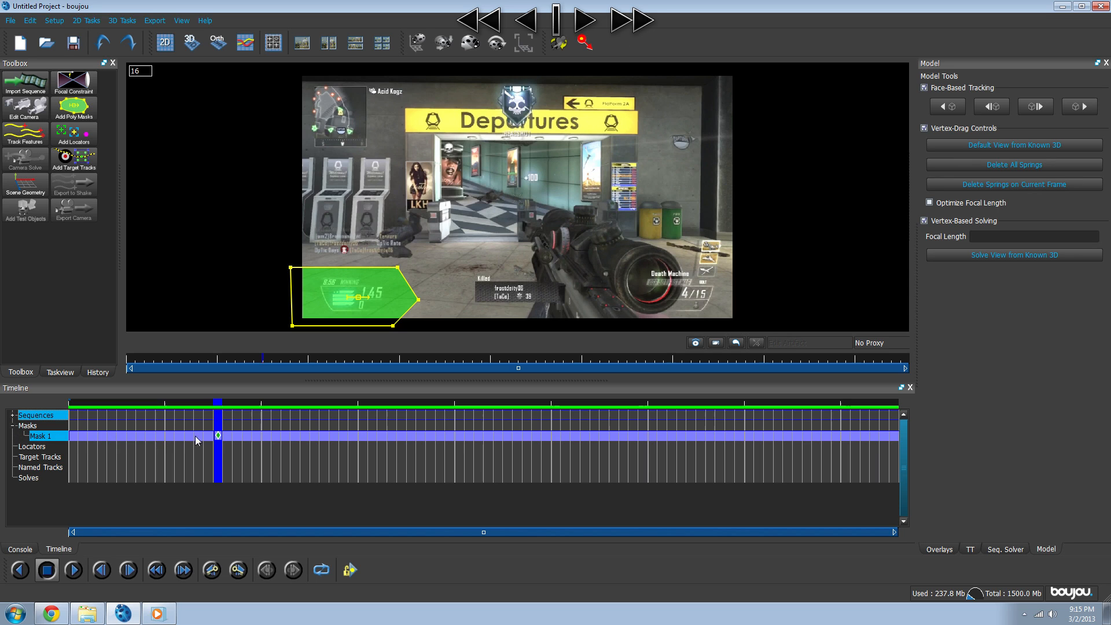
pyautogui.click(49, 437)
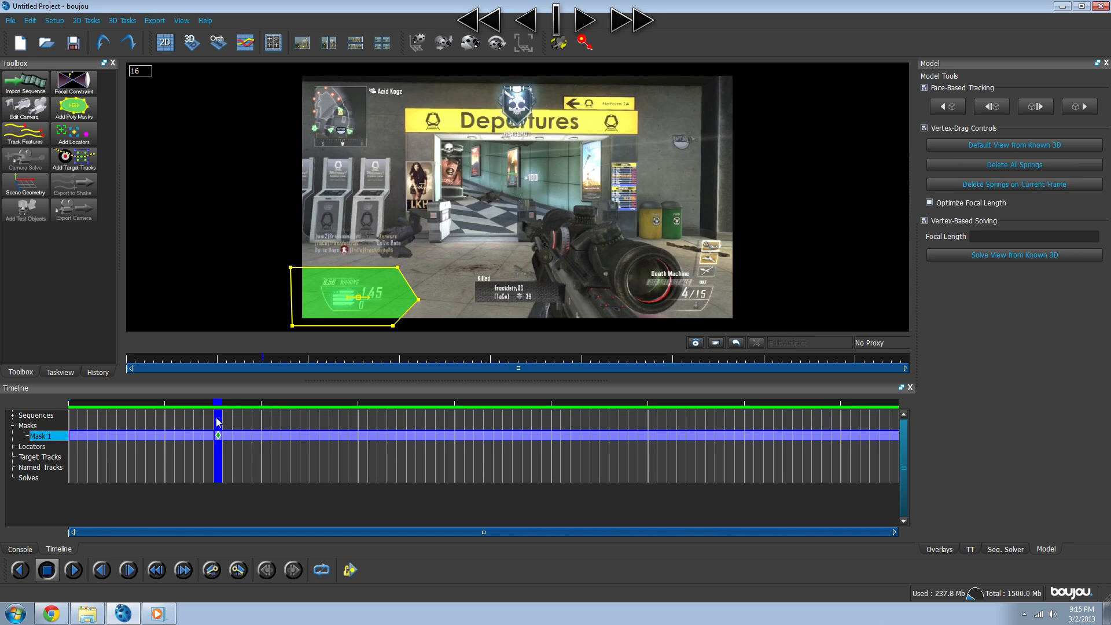
pyautogui.moveTo(225, 408); pyautogui.dragTo(450, 408)
pyautogui.moveTo(397, 268); pyautogui.dragTo(416, 261)
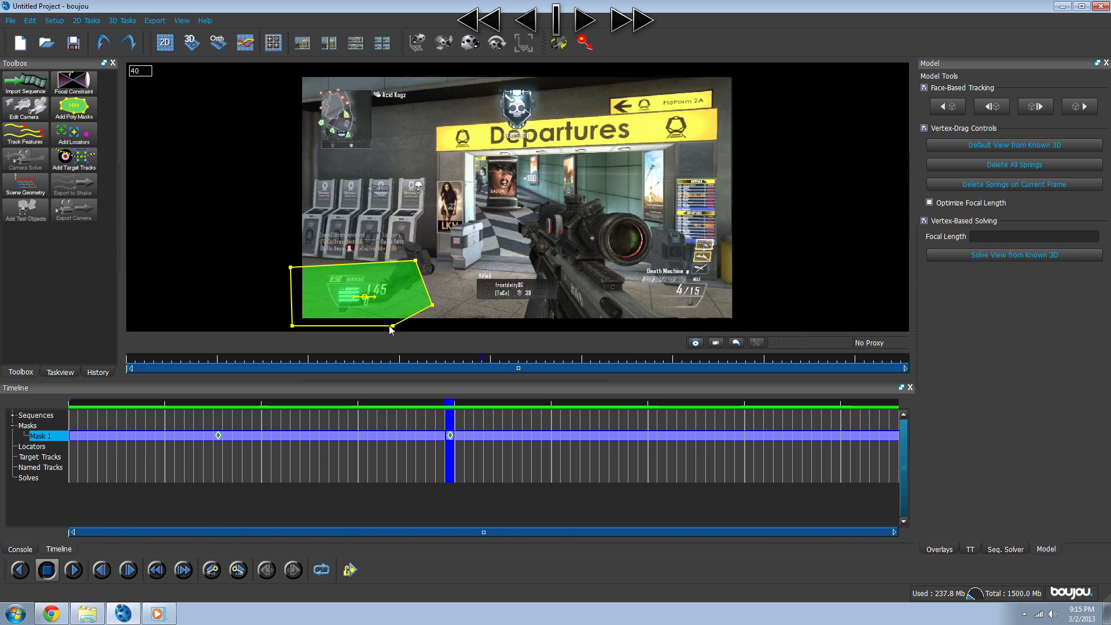
pyautogui.moveTo(416, 263); pyautogui.dragTo(416, 271)
# - Add a polygon mask over the minimap and player name in the footage's upper-left corner at frame 40
pyautogui.click(74, 108)
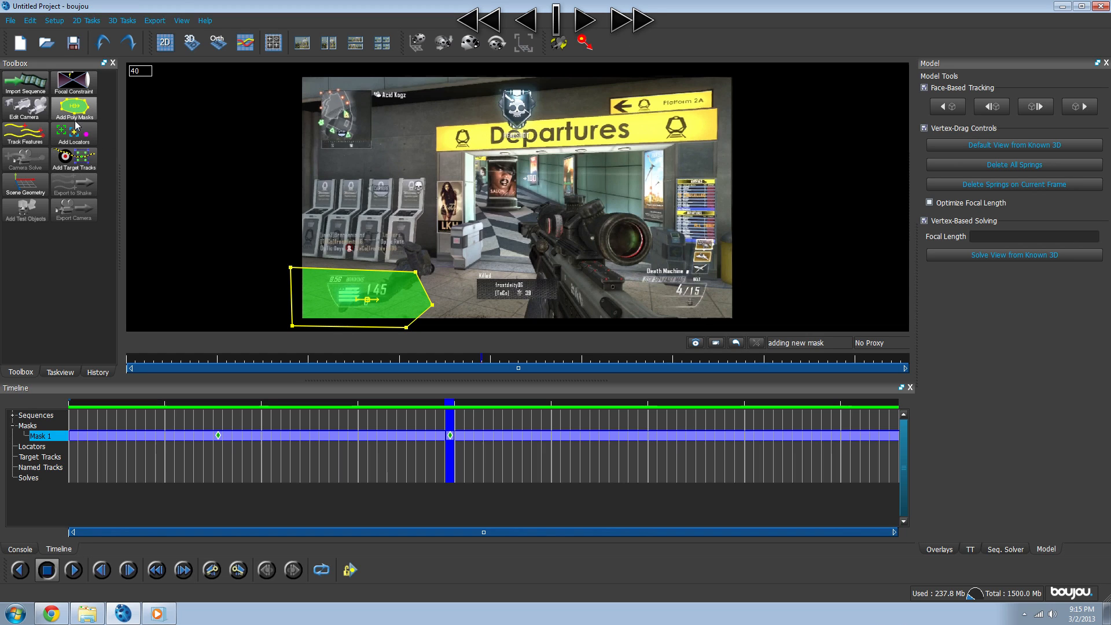
pyautogui.click(398, 155)
pyautogui.click(383, 100)
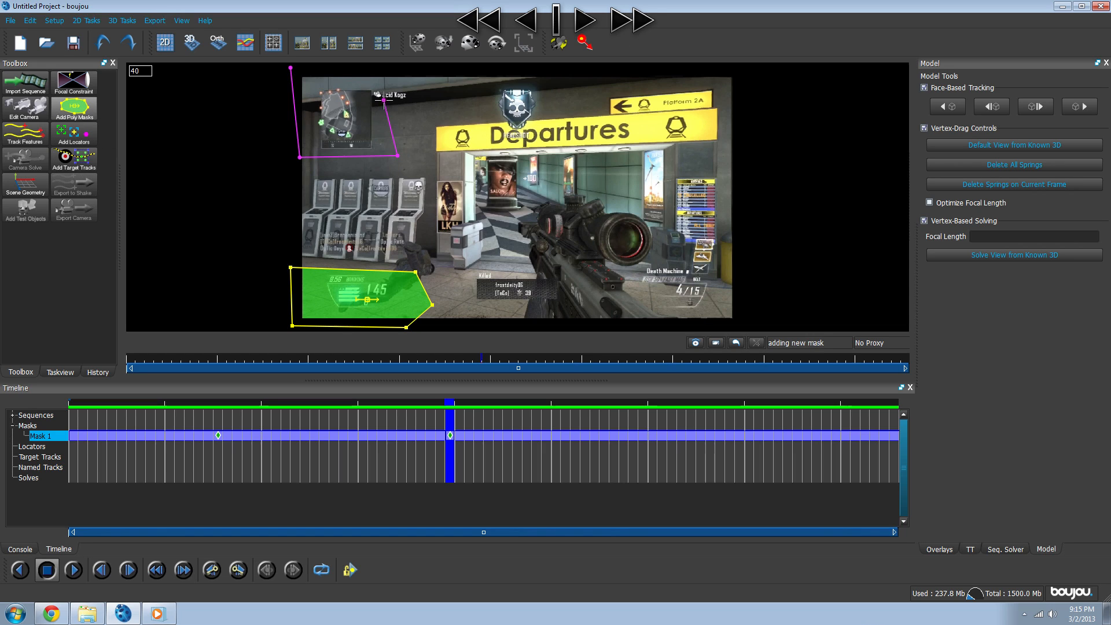
pyautogui.click(290, 68)
# - Add a stepped polygon mask over the weapon and ammo HUD in the footage's lower-right corner
pyautogui.click(73, 106)
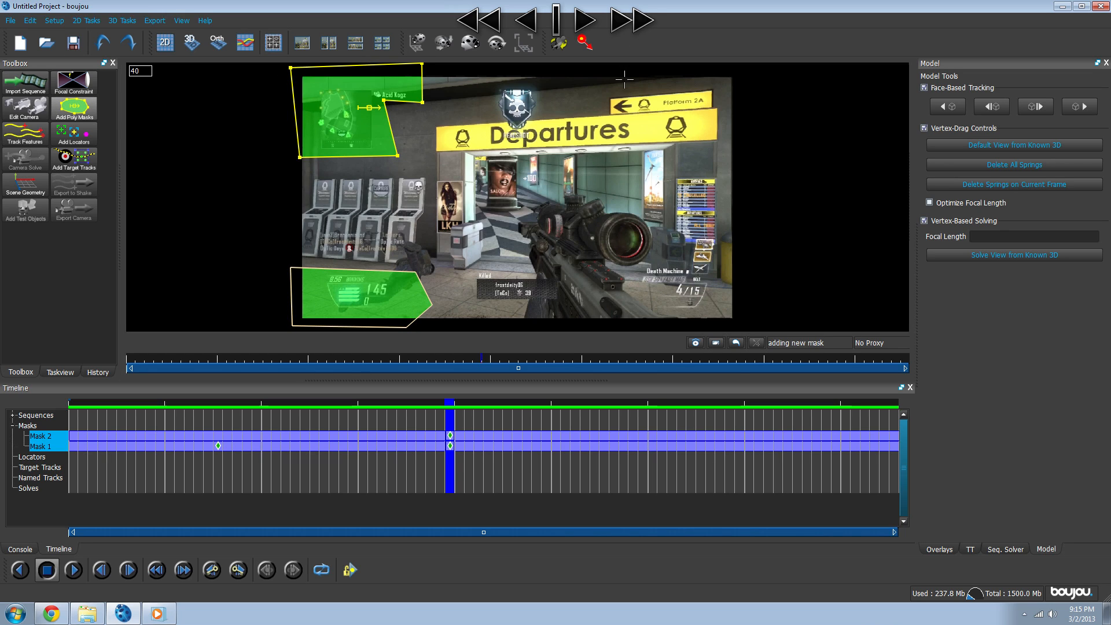
pyautogui.click(680, 228)
pyautogui.click(682, 250)
pyautogui.click(631, 263)
pyautogui.click(637, 321)
pyautogui.click(758, 327)
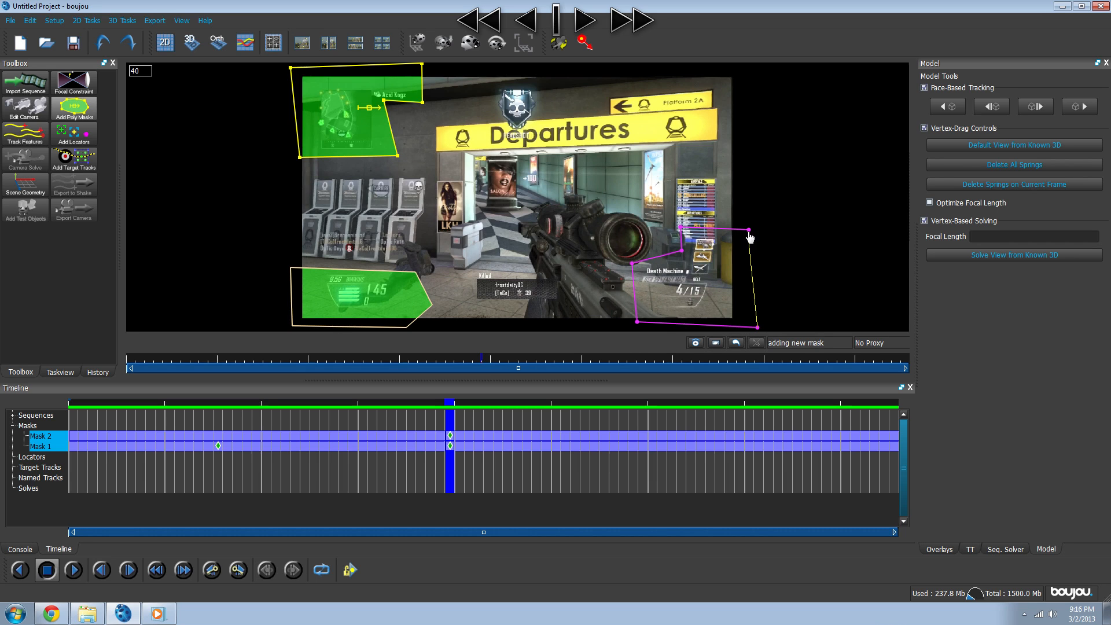
pyautogui.click(748, 229)
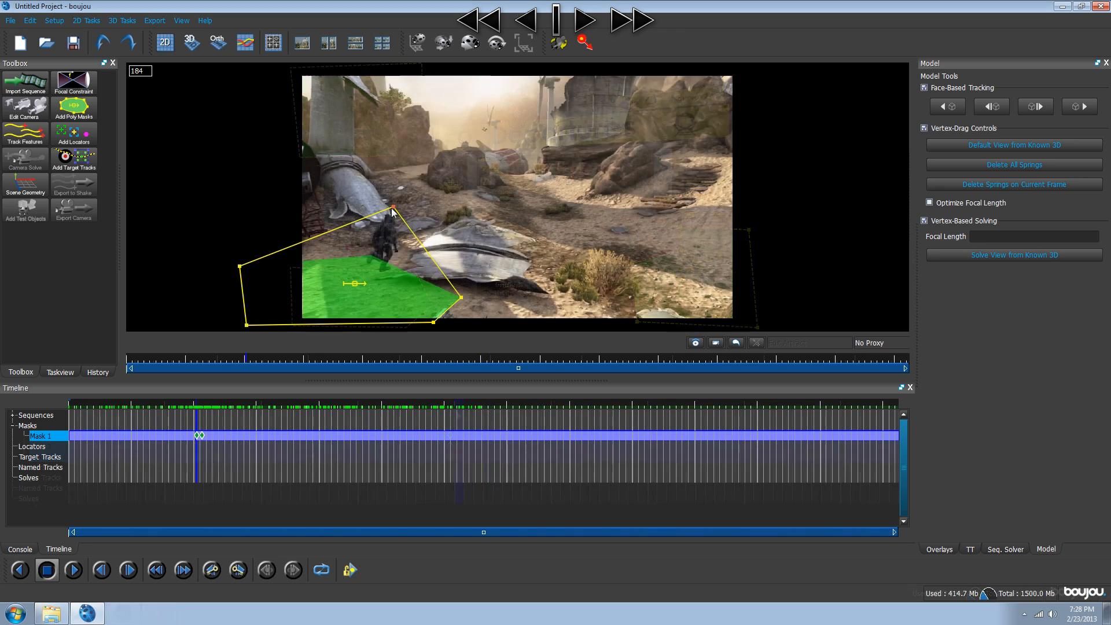
# - At frame 184 of the desert footage, pull the mask's points in tightly around the running soldier
pyautogui.moveTo(431, 269); pyautogui.dragTo(405, 245)
pyautogui.moveTo(432, 323); pyautogui.dragTo(393, 272)
pyautogui.moveTo(247, 325); pyautogui.dragTo(362, 283)
pyautogui.moveTo(244, 268); pyautogui.dragTo(362, 227)
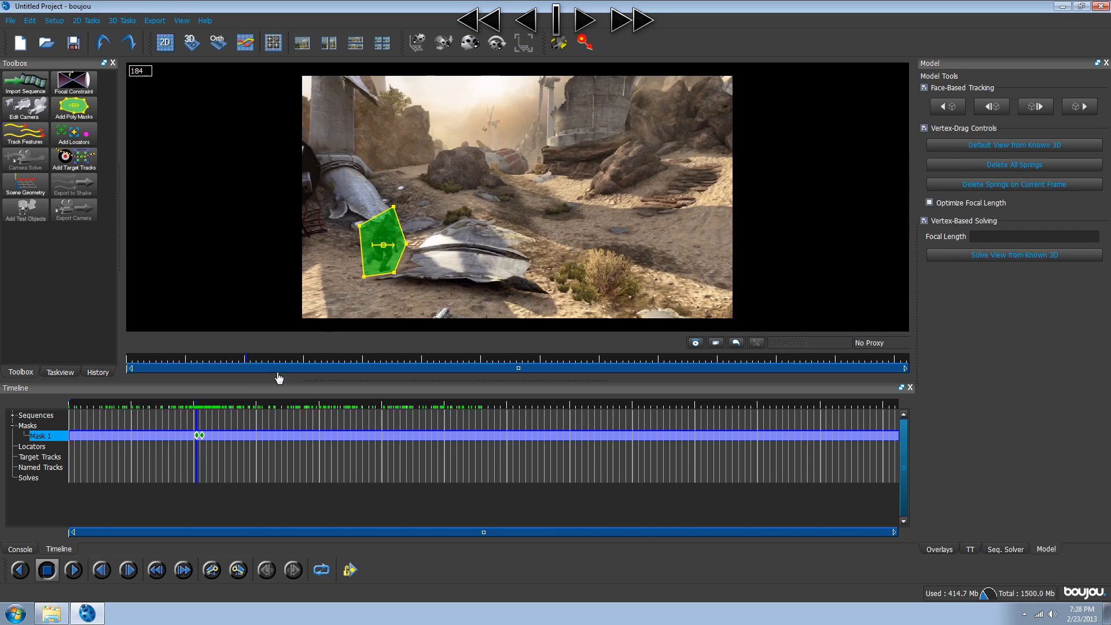
# - Keyframe the soldier mask by moving it onto the running soldier at frames 91 and 135
pyautogui.moveTo(199, 435); pyautogui.dragTo(131, 435)
pyautogui.moveTo(379, 252); pyautogui.dragTo(467, 214)
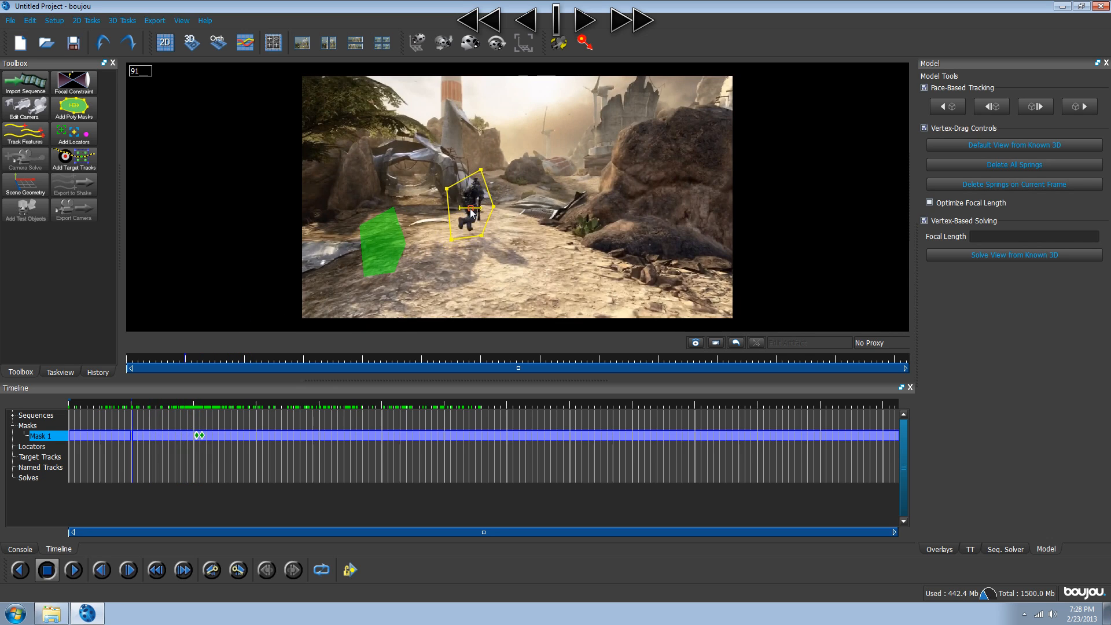
pyautogui.moveTo(133, 412); pyautogui.dragTo(162, 424)
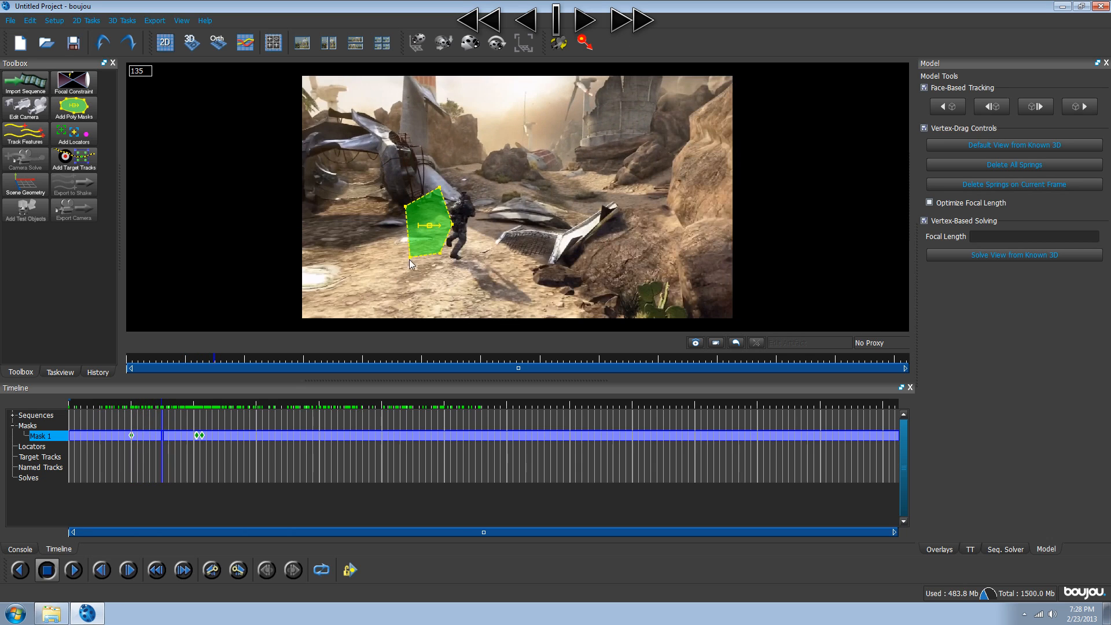
pyautogui.moveTo(435, 227); pyautogui.dragTo(473, 212)
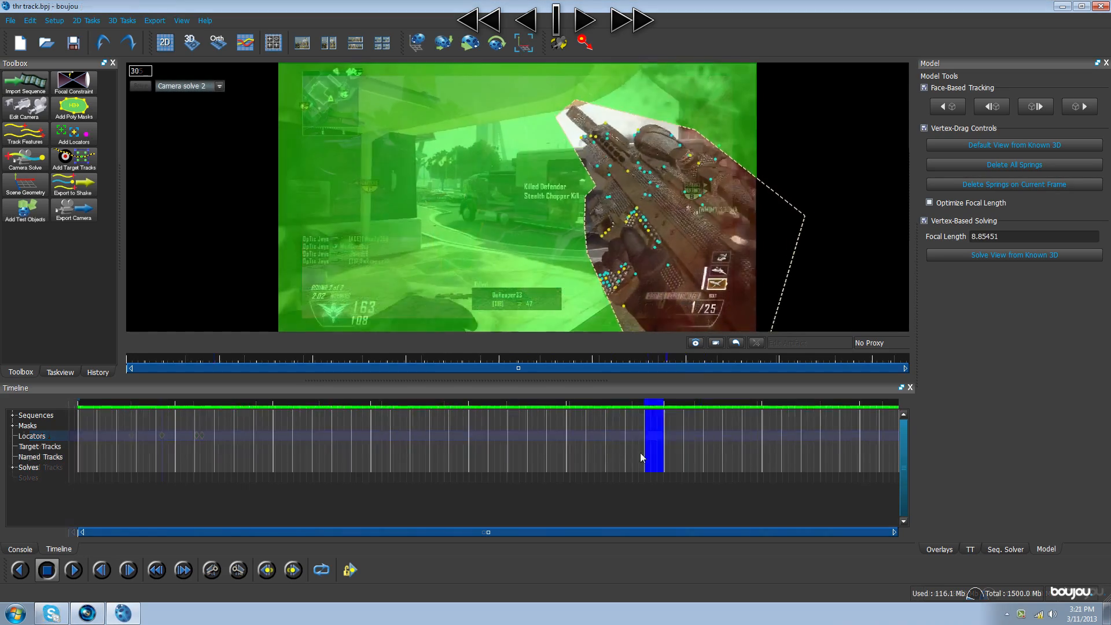
# - Scrub the thr track project back to frame 1 to examine the mask around the weapon
pyautogui.moveTo(294, 437); pyautogui.dragTo(84, 440)
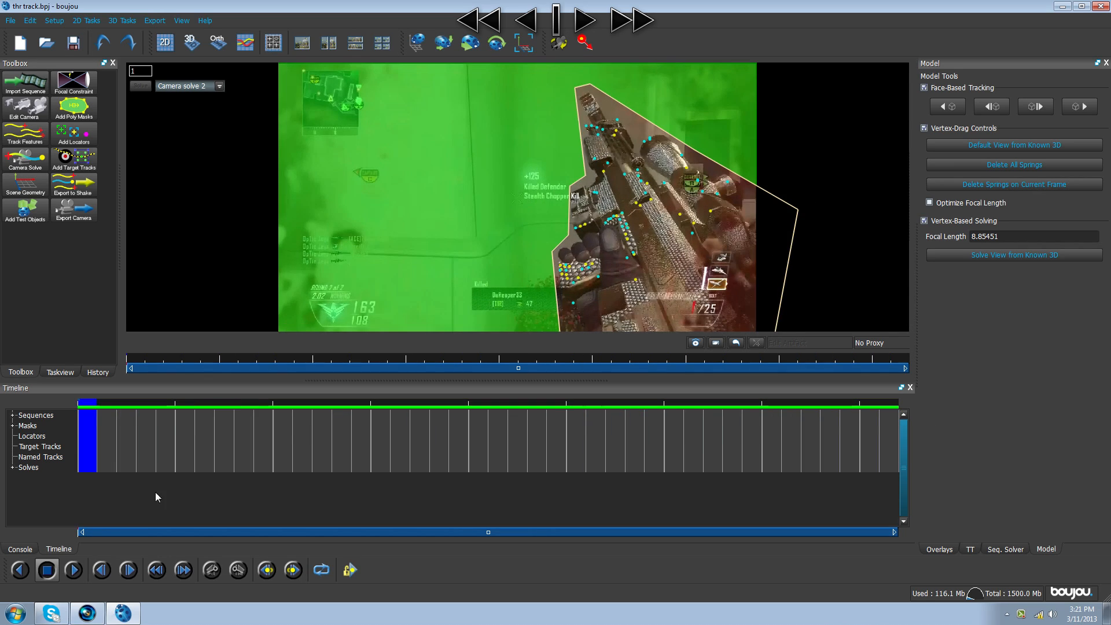
pyautogui.doubleClick(35, 426)
pyautogui.click(42, 437)
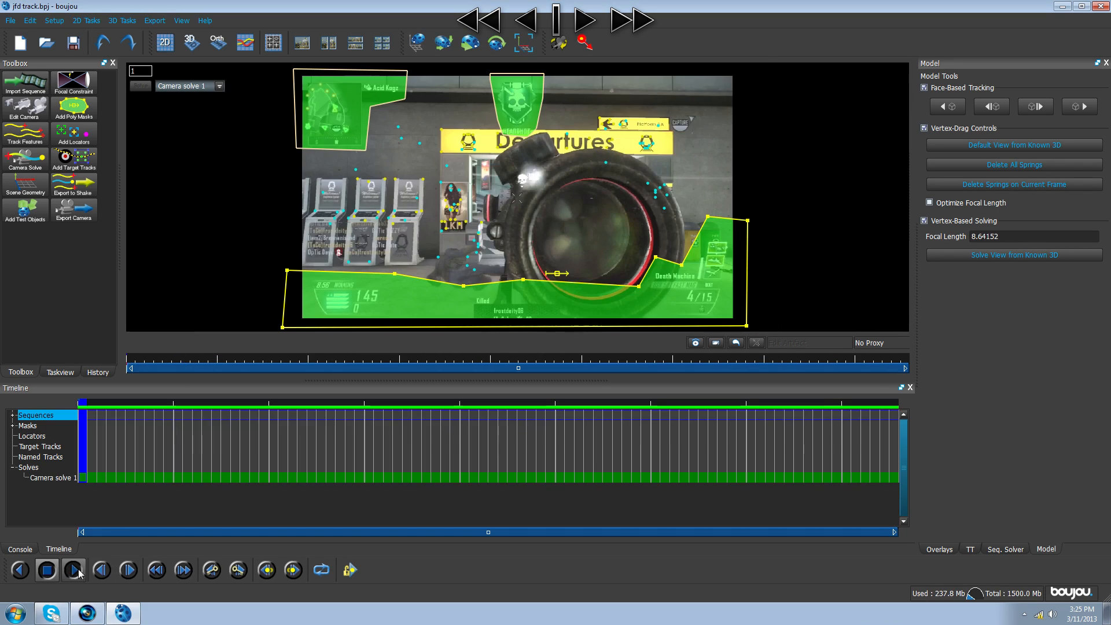
# - Play the solved jfd track sequence to review its track points, and stop playback
pyautogui.click(72, 571)
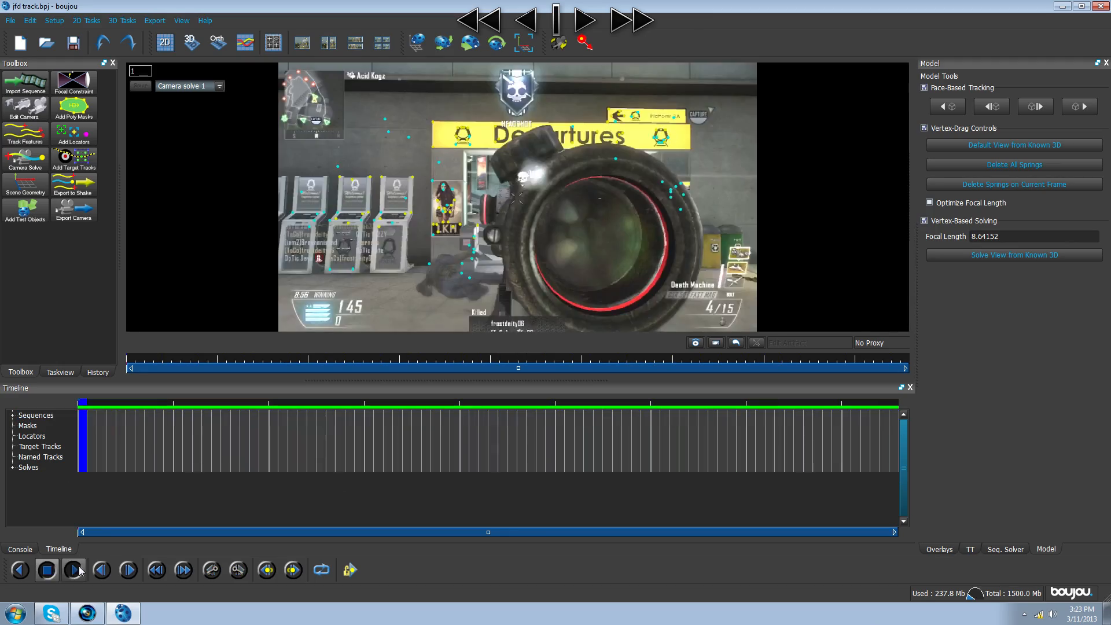
pyautogui.click(47, 570)
pyautogui.click(47, 570)
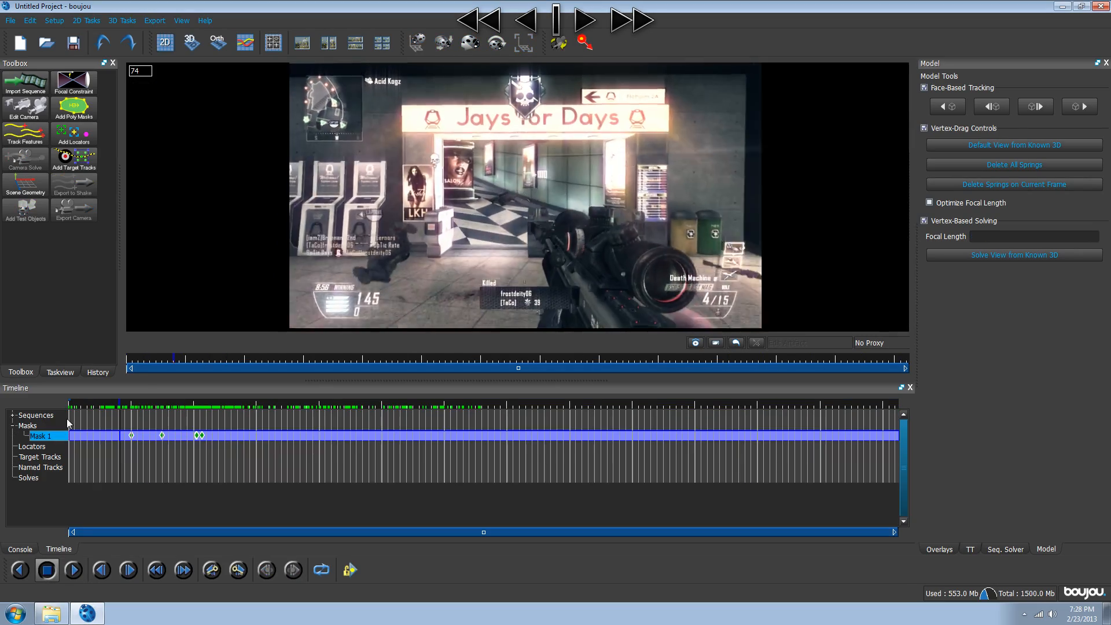
# - Delete Mask 1 from the desert footage project and move to frame 75
pyautogui.moveTo(53, 401)
pyautogui.mouseDown()
pyautogui.moveTo(51, 417)
pyautogui.moveTo(323, 374)
pyautogui.moveTo(137, 406)
pyautogui.moveTo(280, 398)
pyautogui.moveTo(217, 401)
pyautogui.mouseUp()
pyautogui.rightClick(59, 439)
pyautogui.click(81, 443)
pyautogui.moveTo(205, 412)
pyautogui.mouseDown()
pyautogui.moveTo(214, 403)
pyautogui.moveTo(120, 408)
pyautogui.mouseUp()
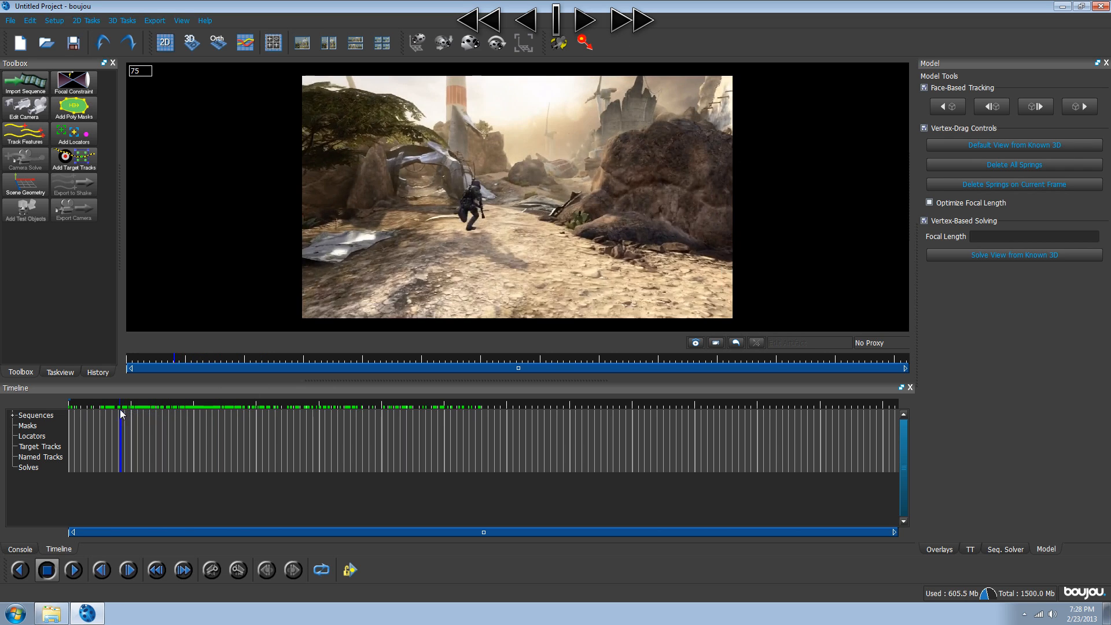
# - Run feature tracking on all frames of Sequence 1 with the sensitivity raised close to maximum
pyautogui.click(24, 136)
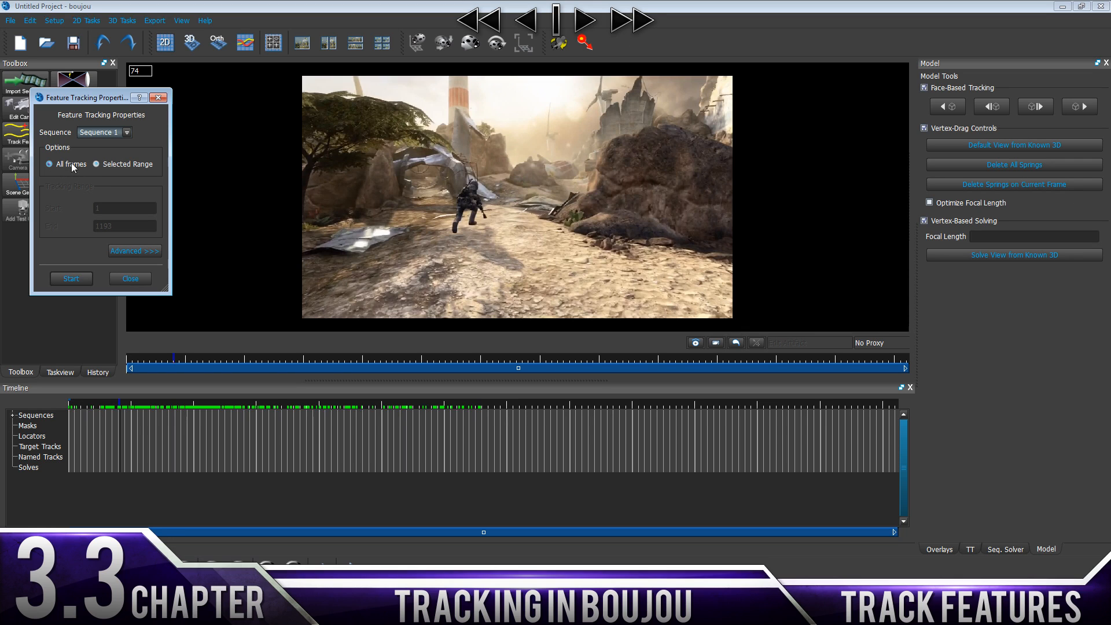
pyautogui.click(132, 250)
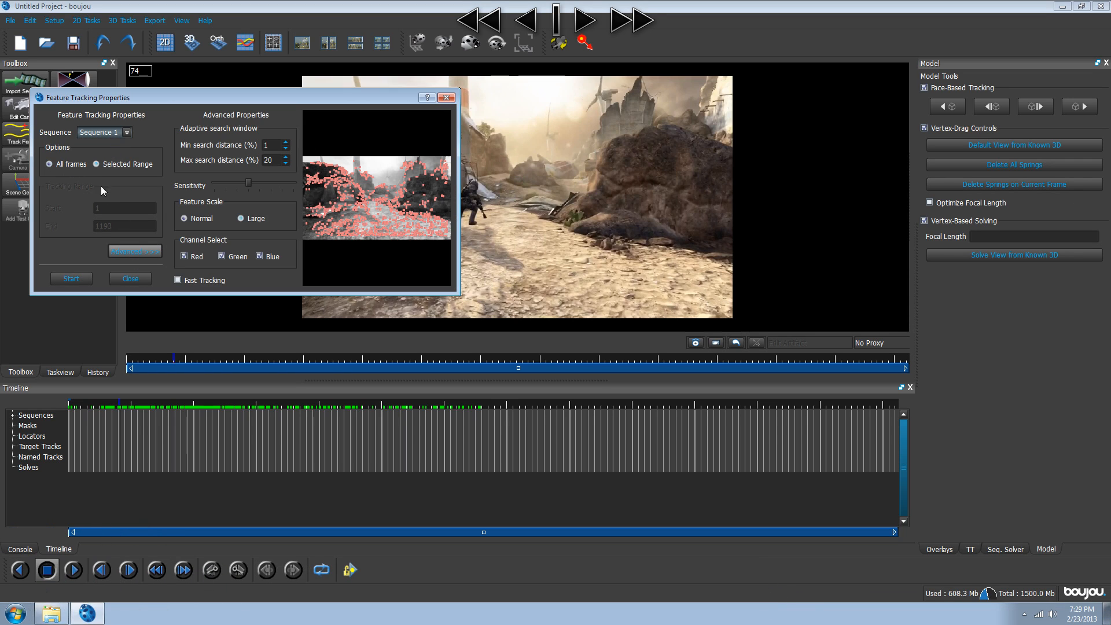
pyautogui.click(282, 182)
pyautogui.click(282, 182)
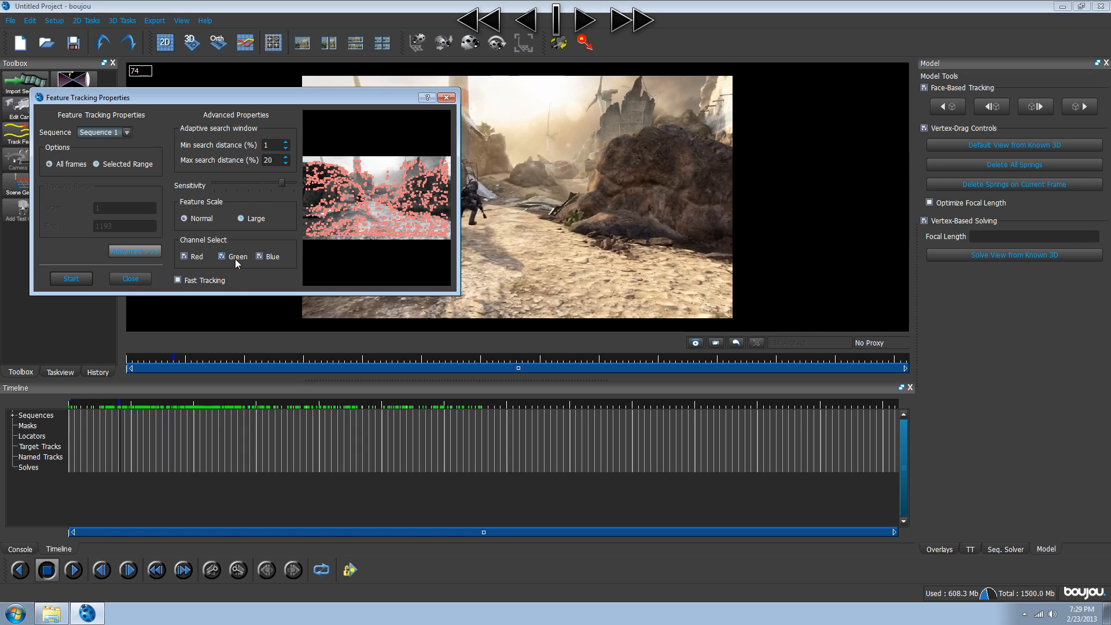
pyautogui.click(69, 279)
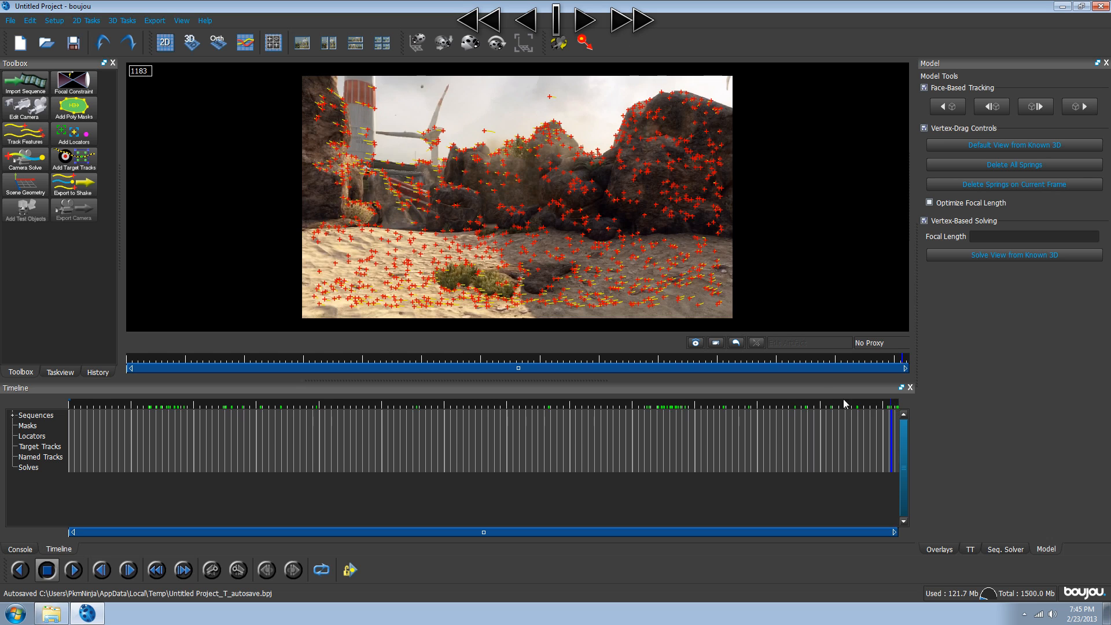
# - Scrub through frames 848, 901 and 155 to examine the tracked features across the footage
pyautogui.click(669, 400)
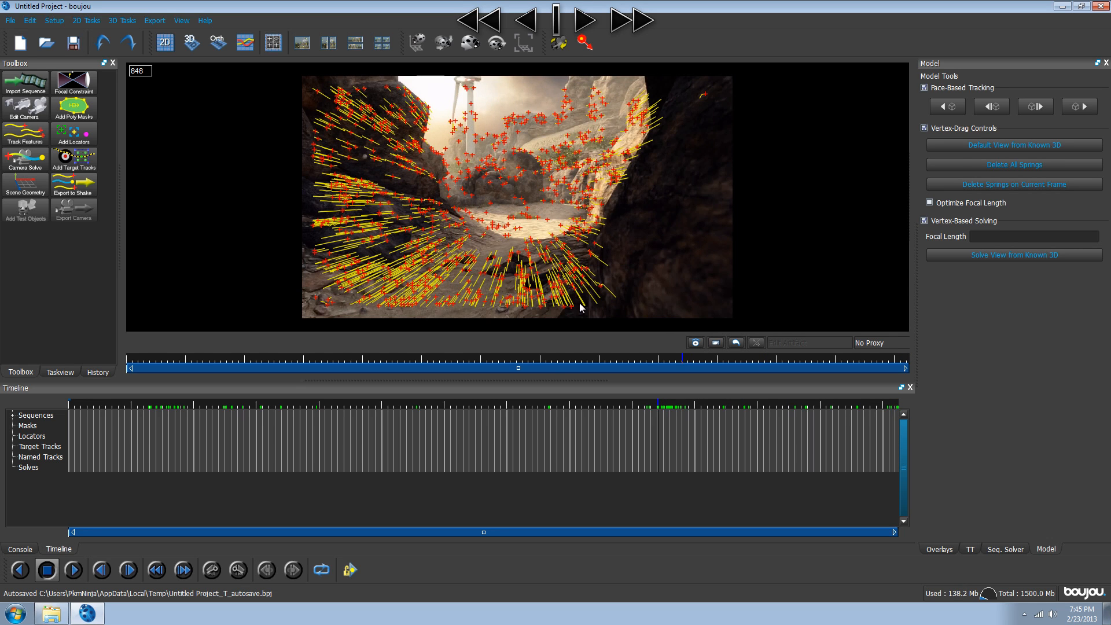
pyautogui.moveTo(653, 405); pyautogui.dragTo(695, 401)
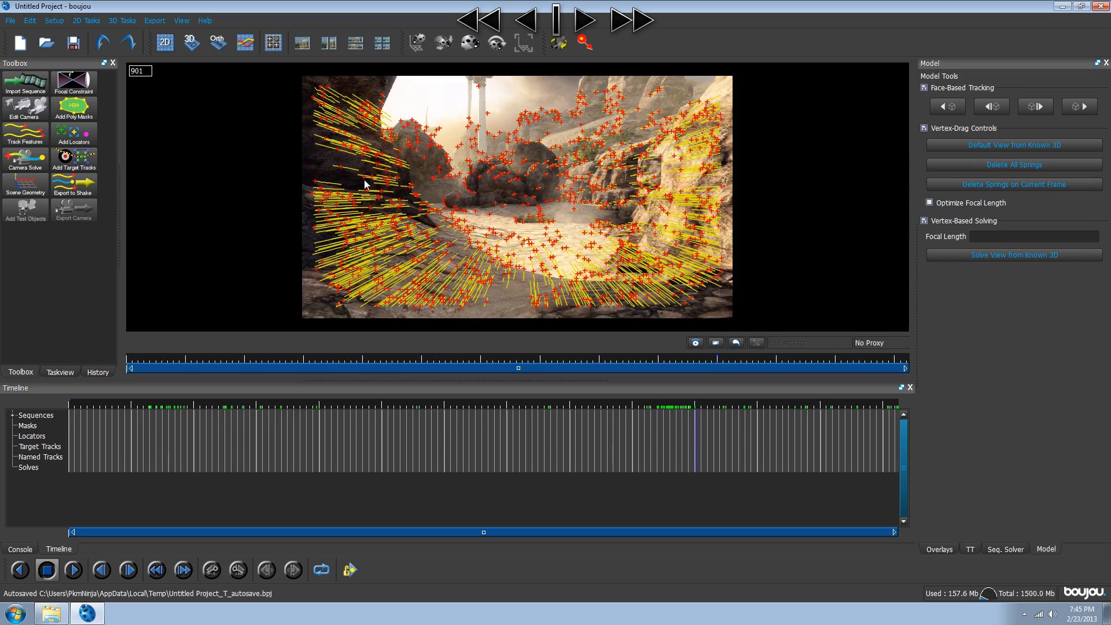
pyautogui.moveTo(687, 401)
pyautogui.mouseDown()
pyautogui.moveTo(750, 412)
pyautogui.moveTo(541, 397)
pyautogui.moveTo(166, 408)
pyautogui.mouseUp()
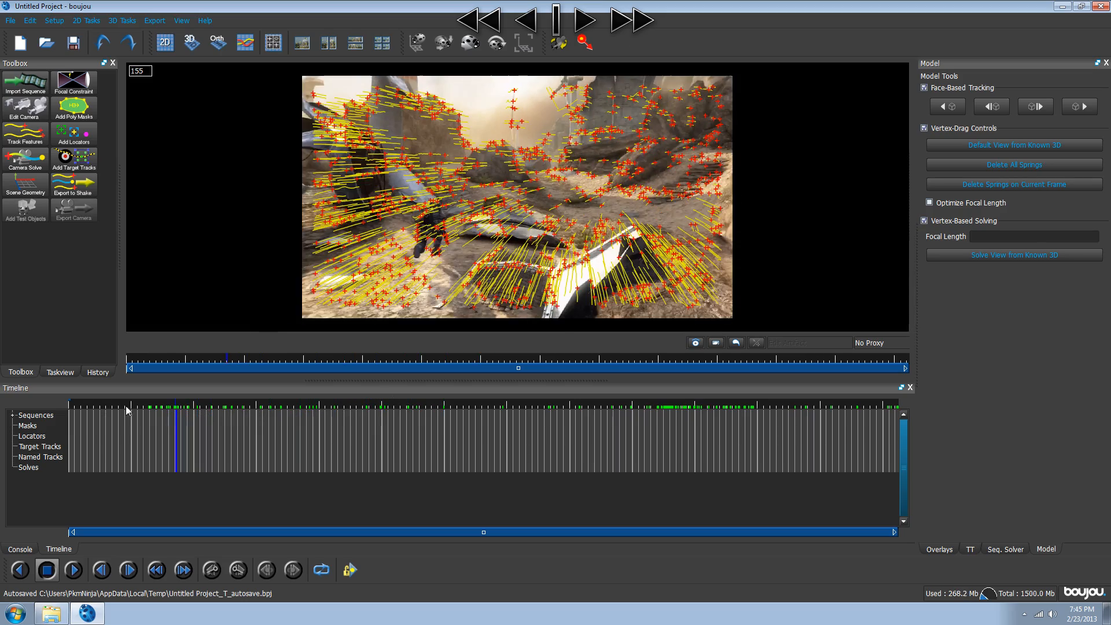
# - Set up the advanced camera solve for all frames of Sequence 1
pyautogui.click(18, 167)
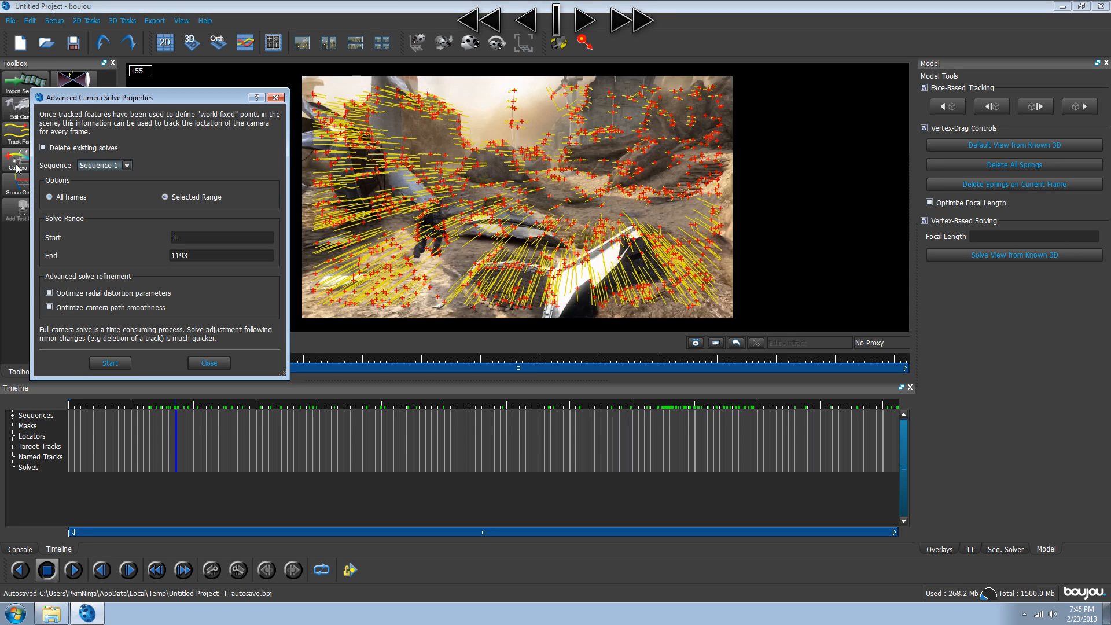
pyautogui.click(70, 199)
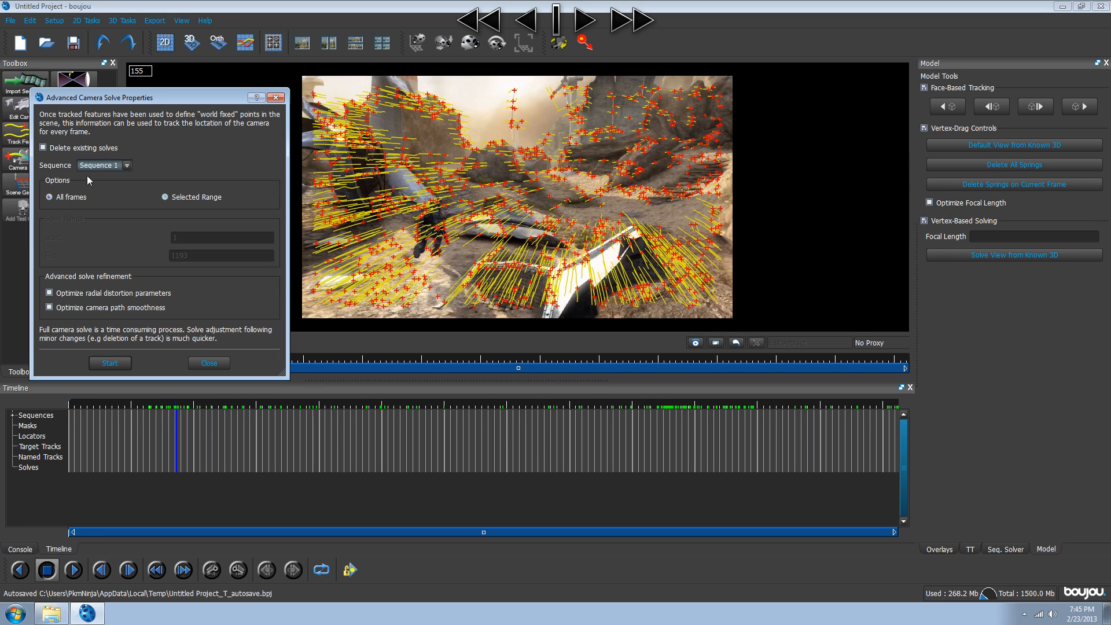
pyautogui.click(126, 166)
pyautogui.click(125, 166)
pyautogui.click(126, 166)
pyautogui.click(87, 178)
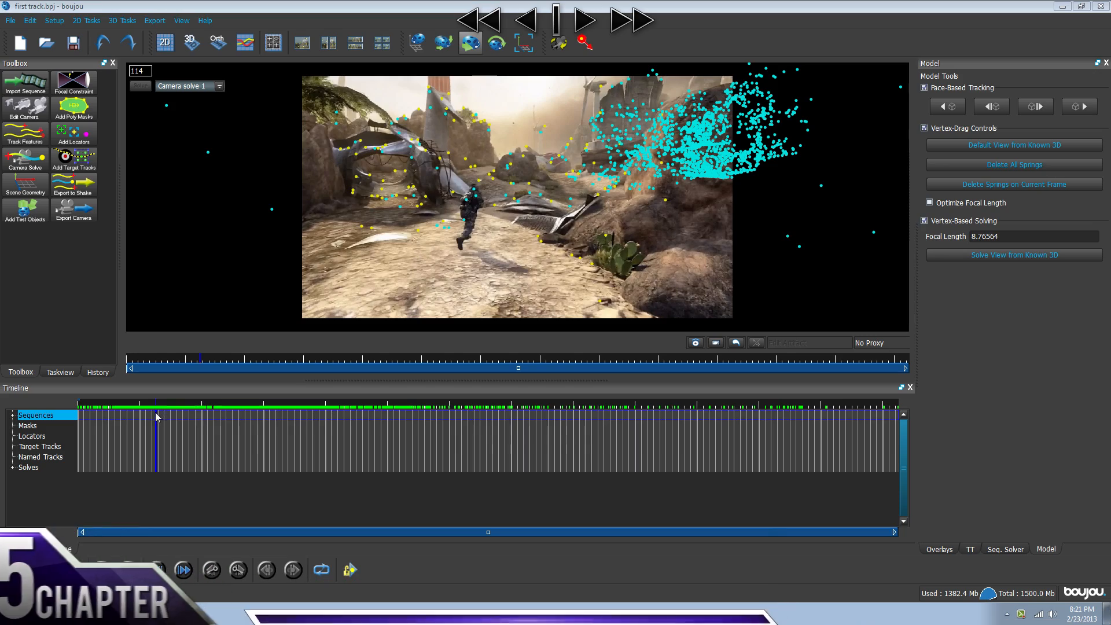
# - Scrub the solved first track project to frame 209 and examine its point cloud from several angles in 3D
pyautogui.click(180, 408)
pyautogui.moveTo(180, 407); pyautogui.dragTo(222, 407)
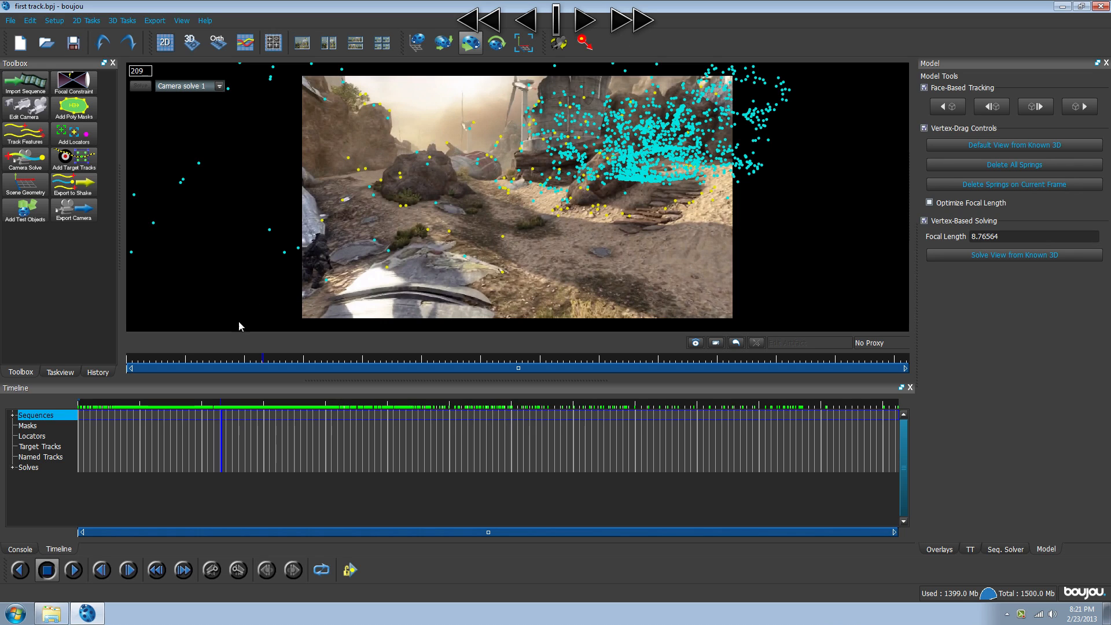
pyautogui.click(191, 43)
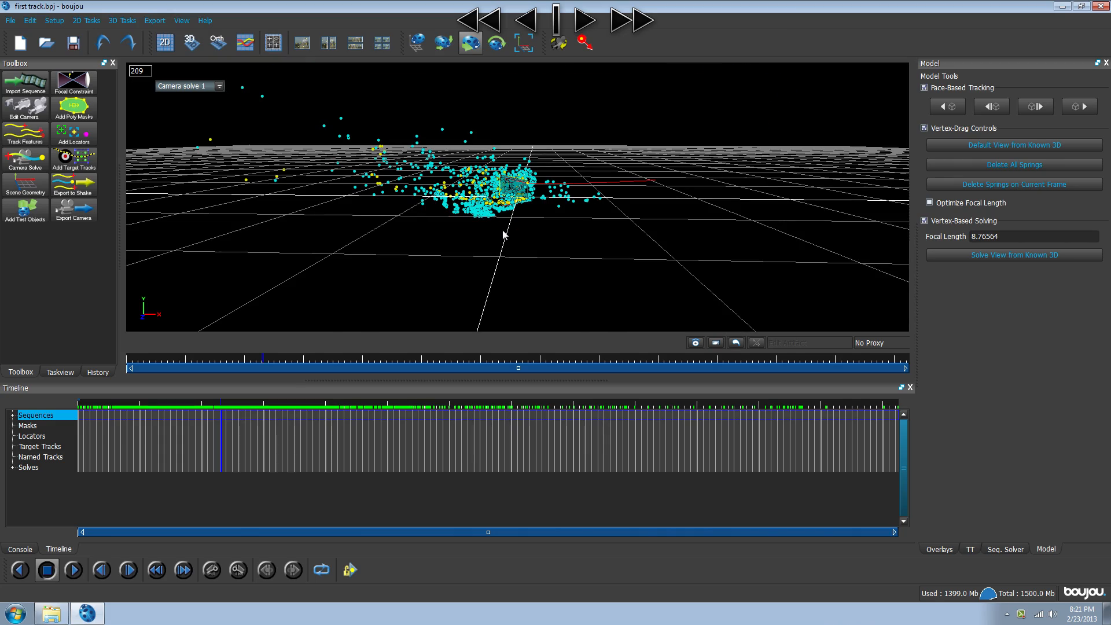
pyautogui.moveTo(505, 228); pyautogui.dragTo(374, 148)
pyautogui.moveTo(405, 214); pyautogui.dragTo(535, 229)
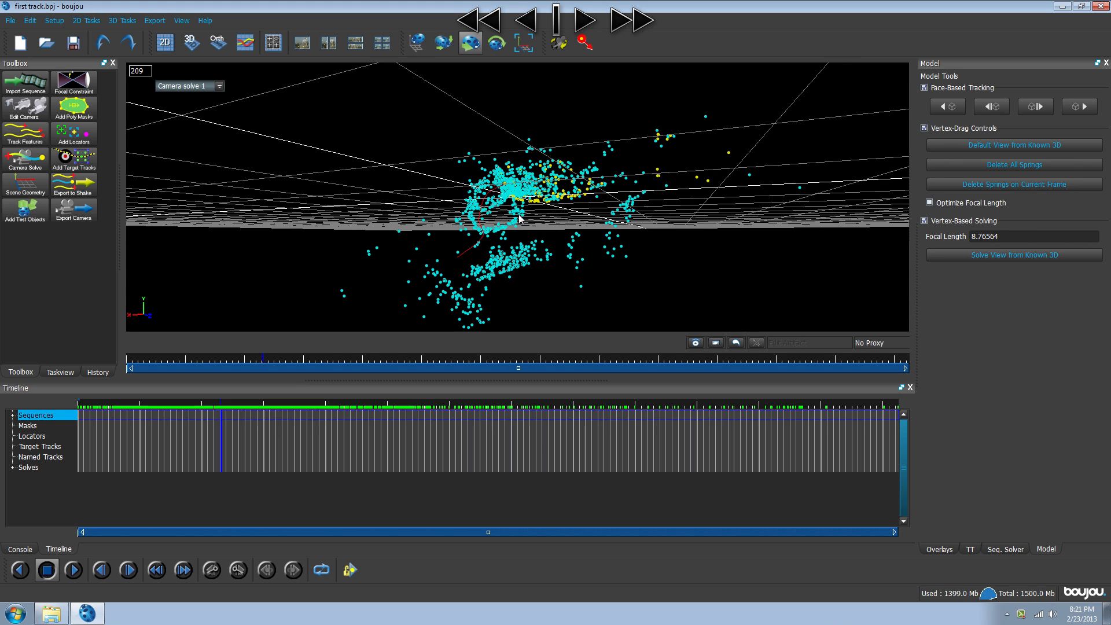
# - Compare the 2D footage with the 3D point cloud at frames 161, 495 and 123 to examine the camera solve
pyautogui.click(164, 43)
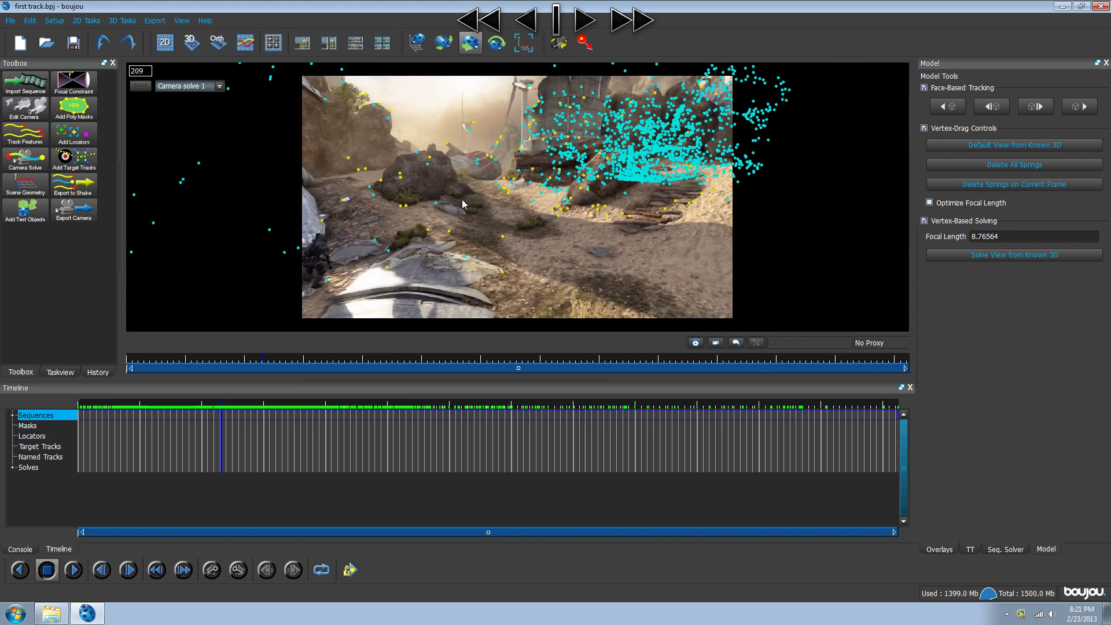
pyautogui.moveTo(230, 406); pyautogui.dragTo(188, 404)
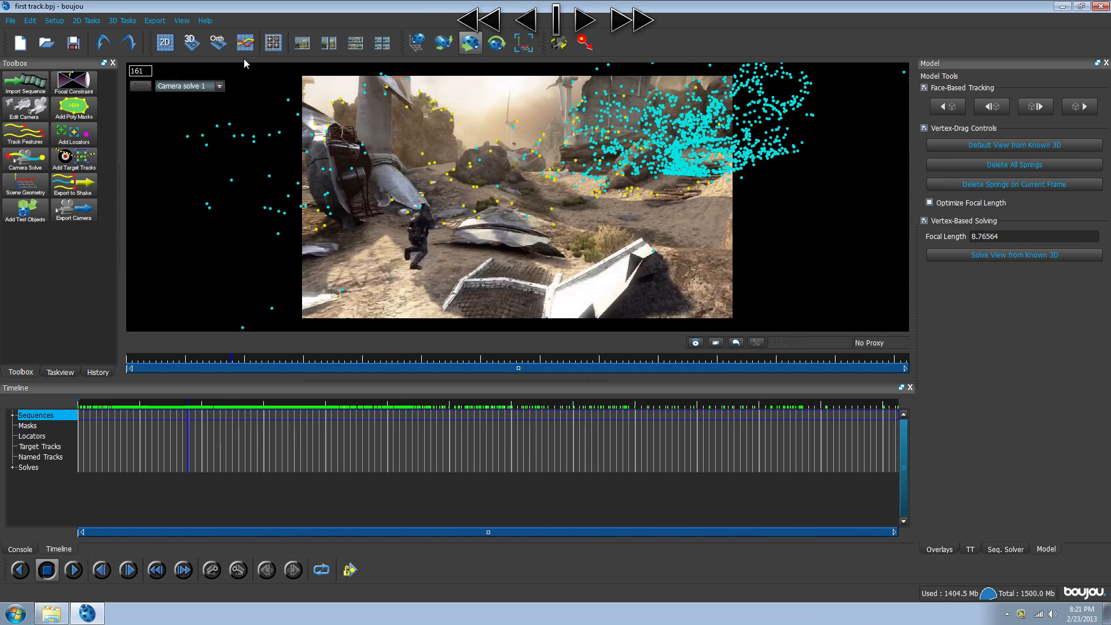
pyautogui.click(191, 42)
pyautogui.moveTo(464, 256); pyautogui.dragTo(451, 197)
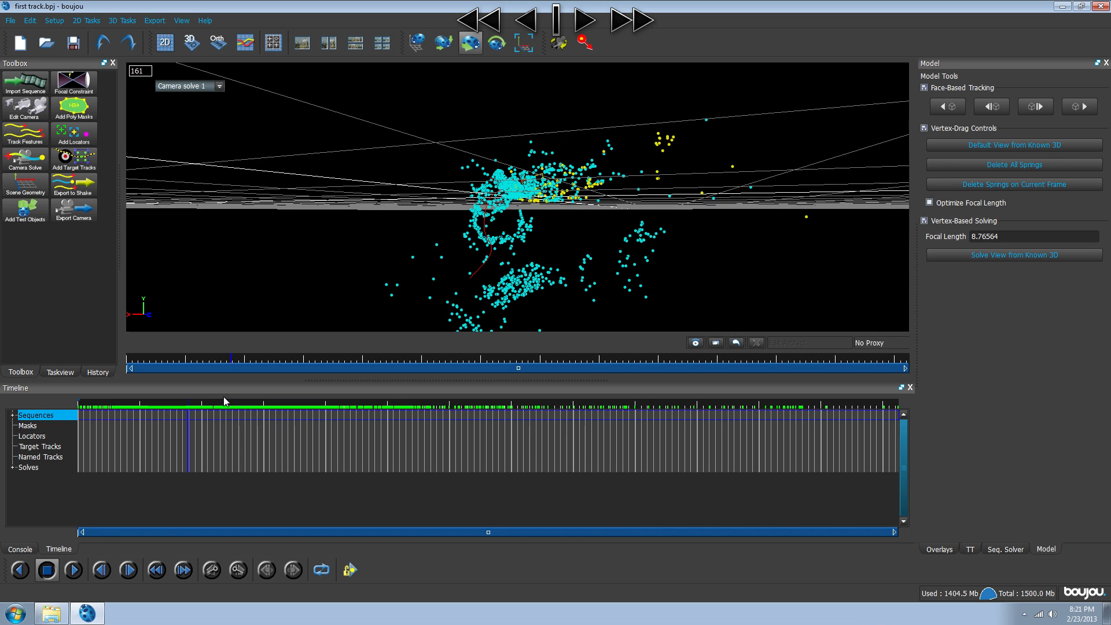
pyautogui.moveTo(188, 415); pyautogui.dragTo(418, 415)
pyautogui.moveTo(374, 306); pyautogui.dragTo(381, 233)
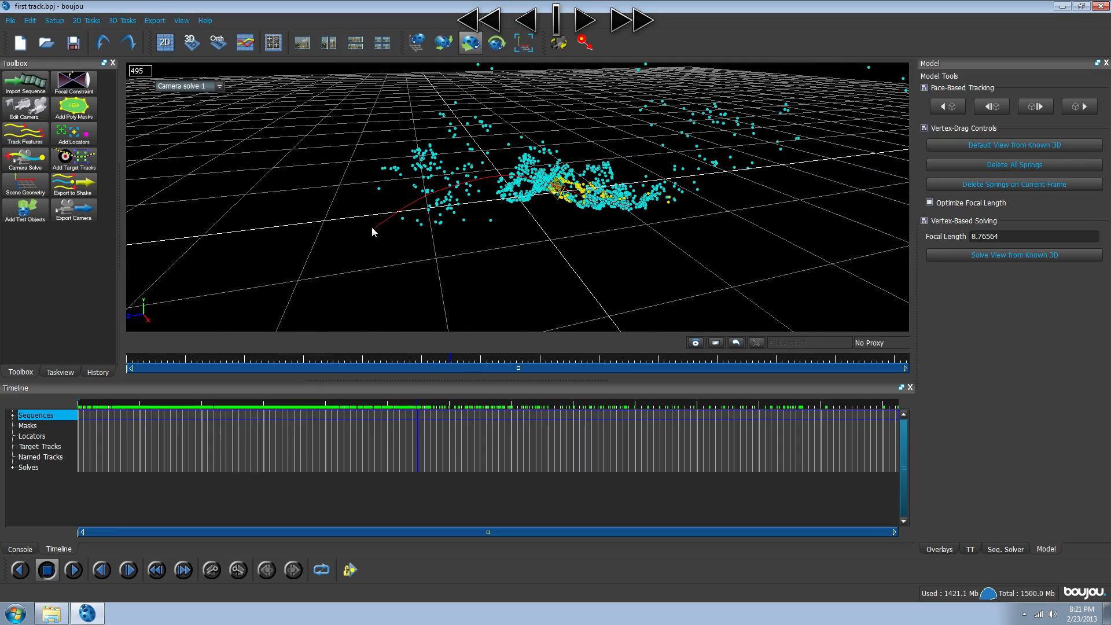
pyautogui.moveTo(517, 262); pyautogui.dragTo(720, 304)
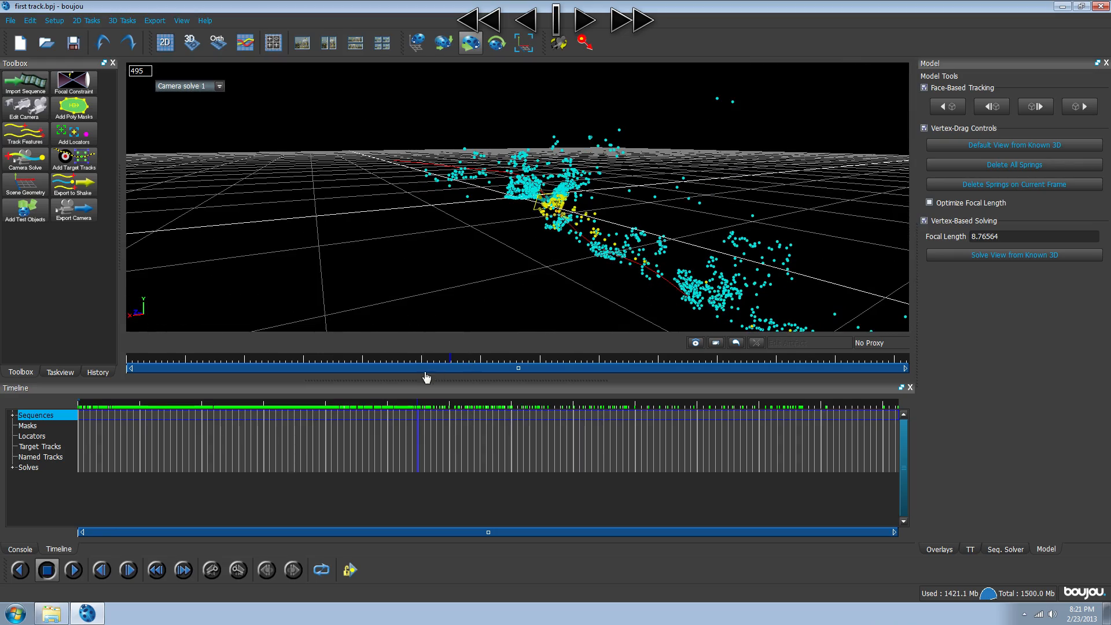
pyautogui.click(165, 42)
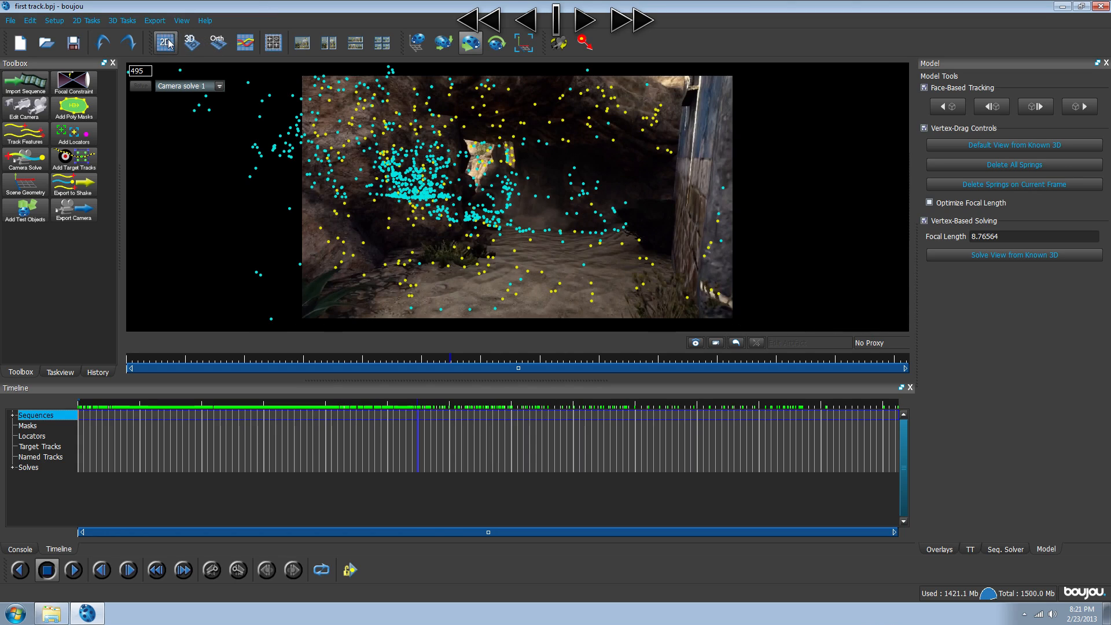
pyautogui.moveTo(402, 408); pyautogui.dragTo(162, 395)
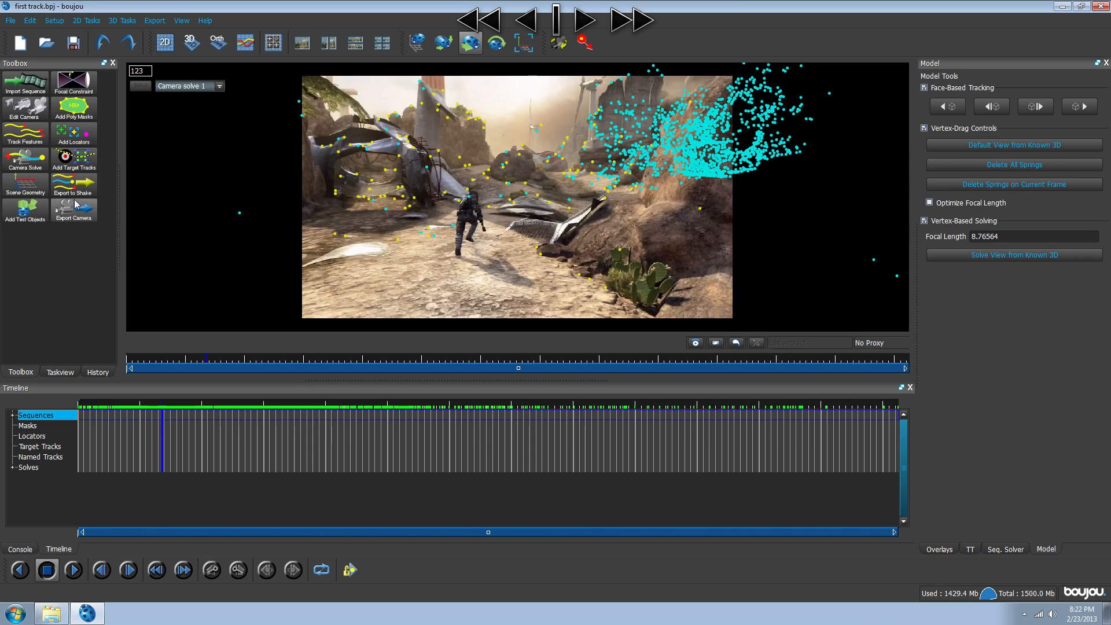
# - Add an x-axis coordinate frame hint connected to two ground tracks, one beside the soldier and one by the rock near the wreckage
pyautogui.click(25, 195)
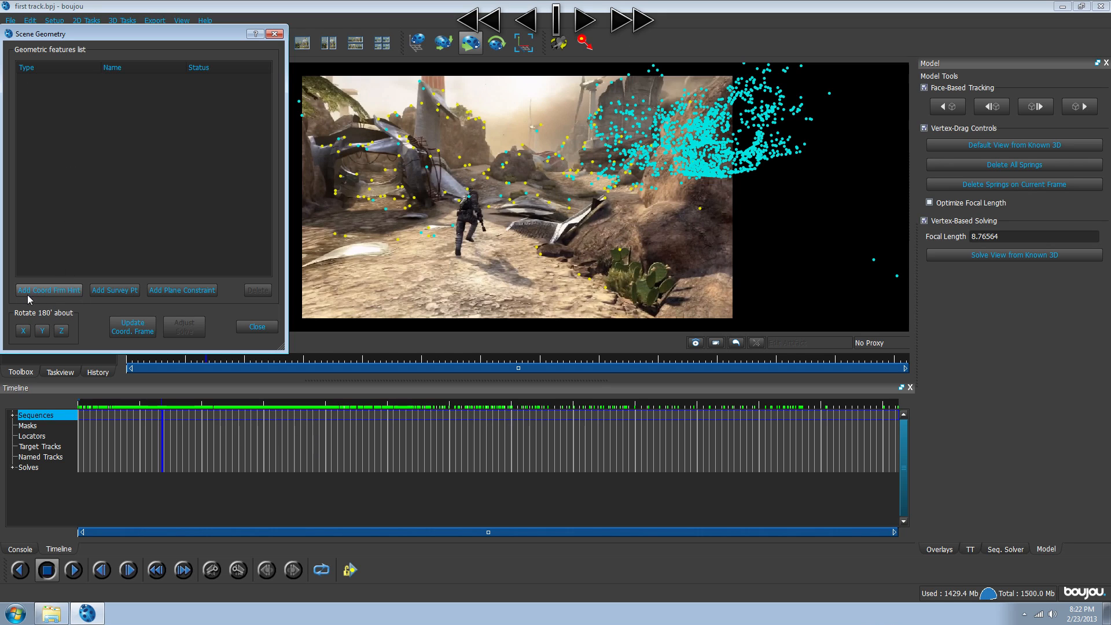
pyautogui.click(47, 290)
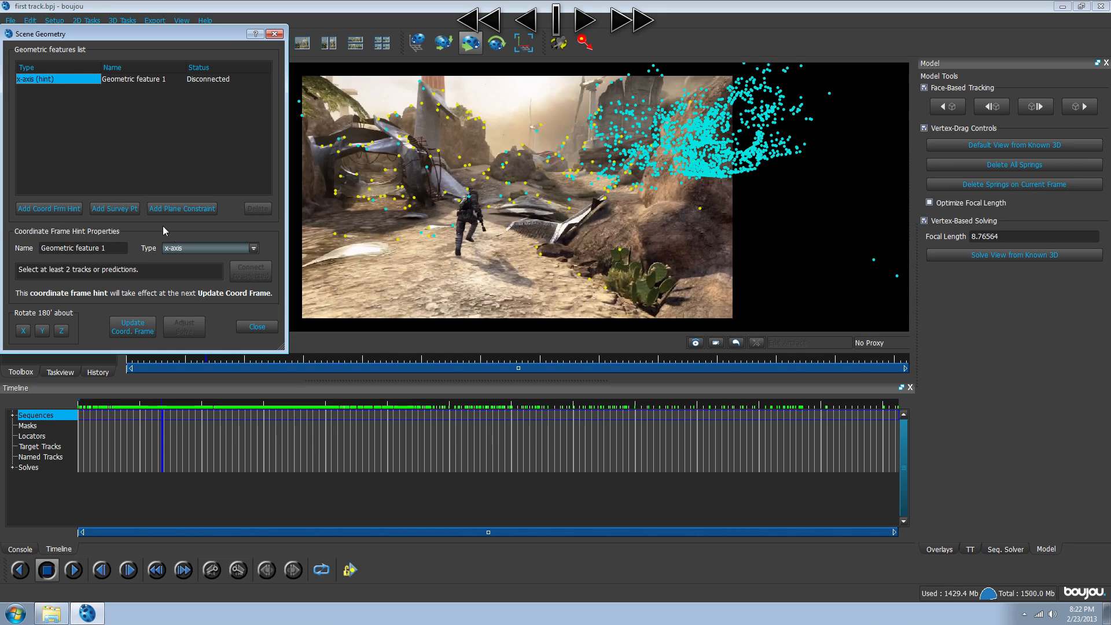
pyautogui.click(171, 406)
pyautogui.moveTo(171, 406); pyautogui.dragTo(160, 406)
pyautogui.click(168, 406)
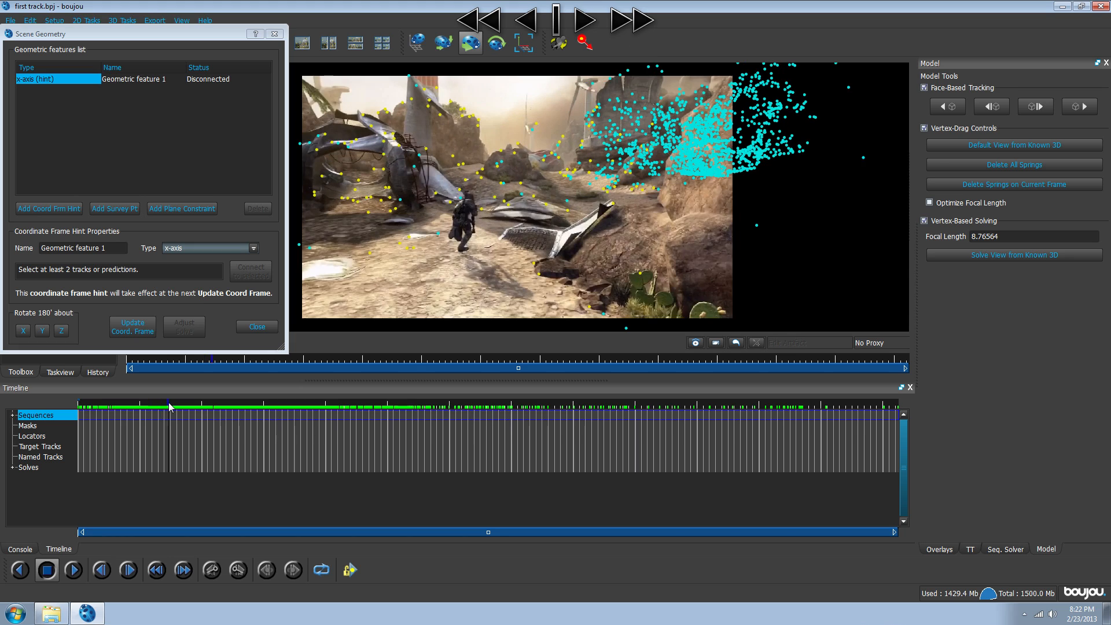
pyautogui.click(171, 406)
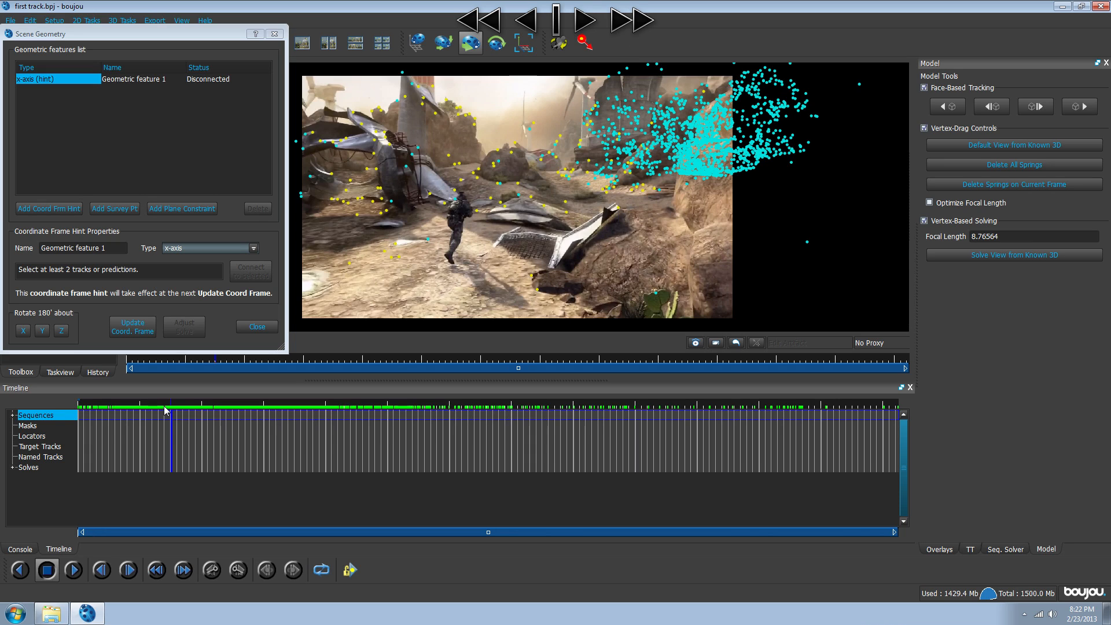
pyautogui.click(399, 258)
pyautogui.click(391, 257)
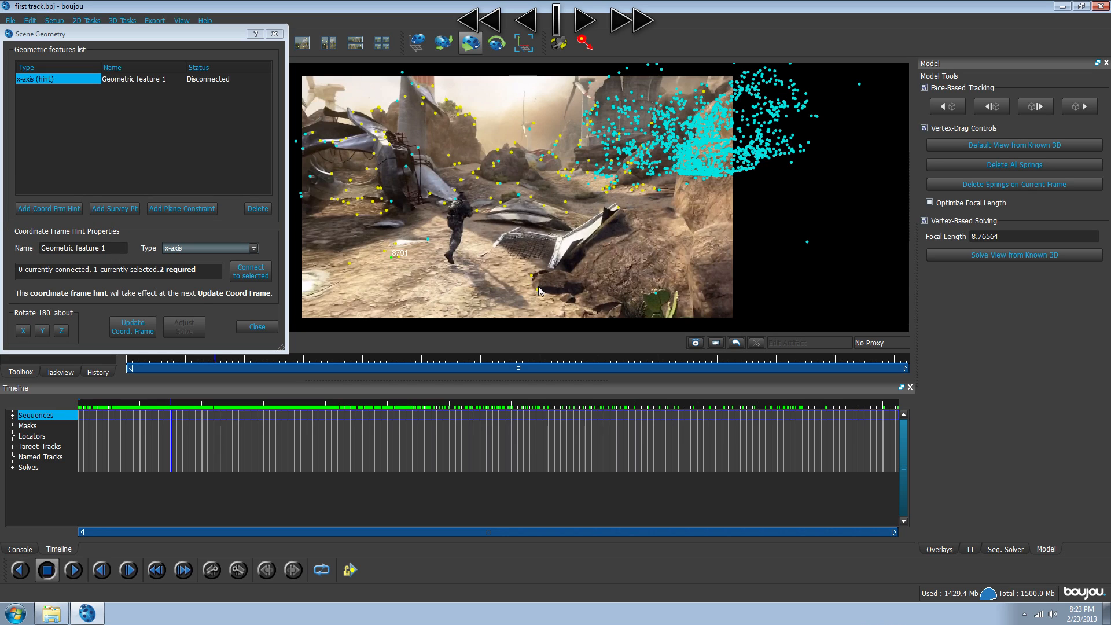
pyautogui.keyDown('ctrl'); pyautogui.click(531, 277); pyautogui.keyUp('ctrl')
pyautogui.click(249, 276)
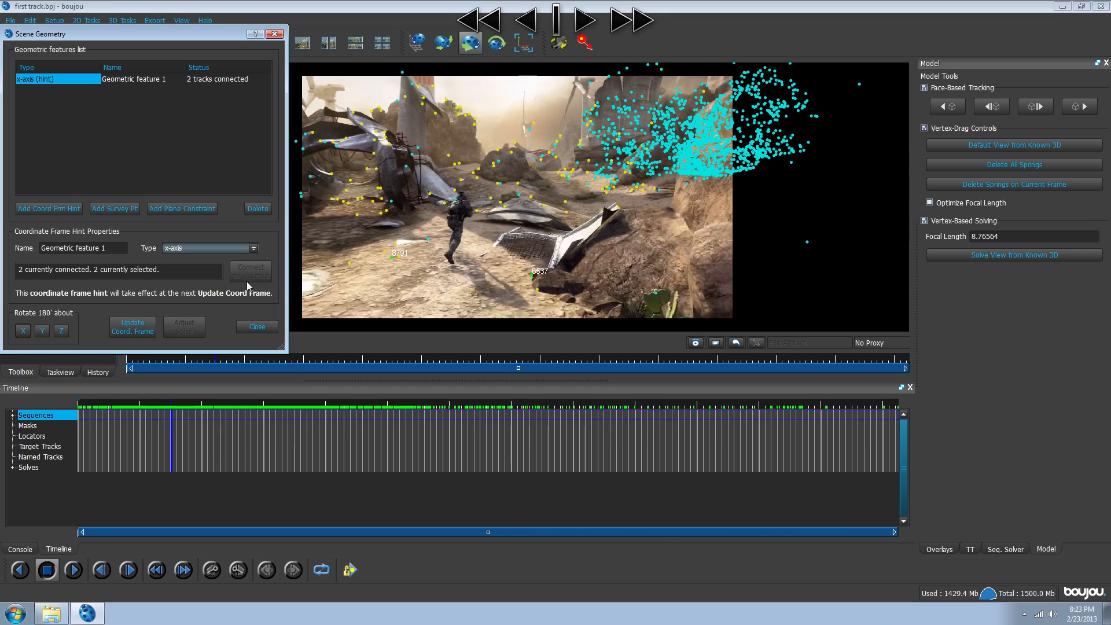
# - Add a second coordinate frame hint and set its type to z-axis
pyautogui.click(48, 208)
pyautogui.click(231, 248)
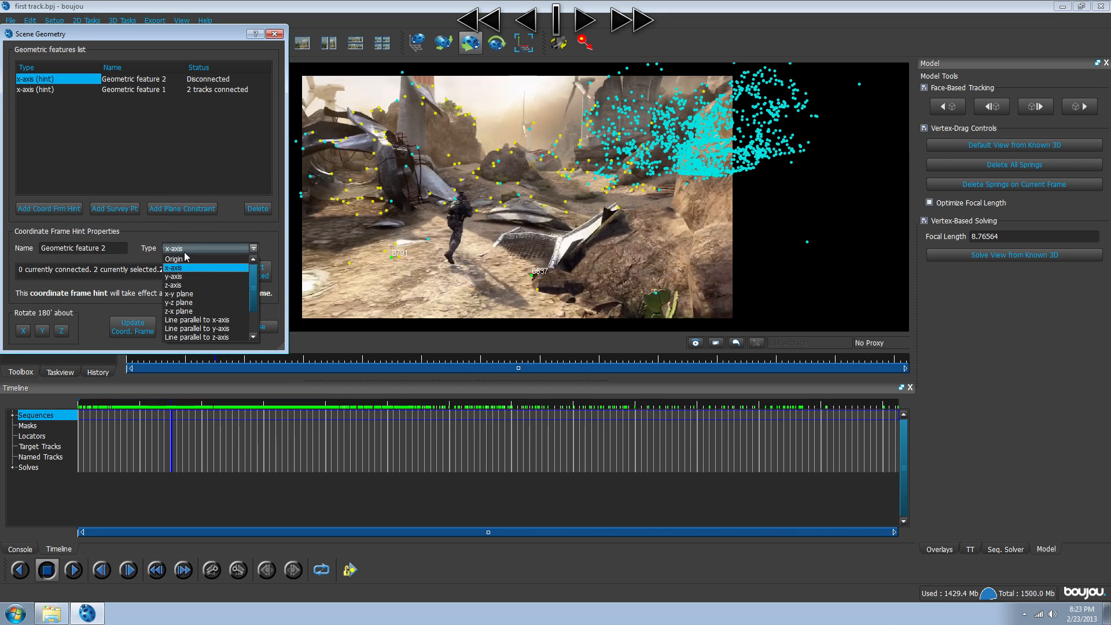
pyautogui.click(174, 286)
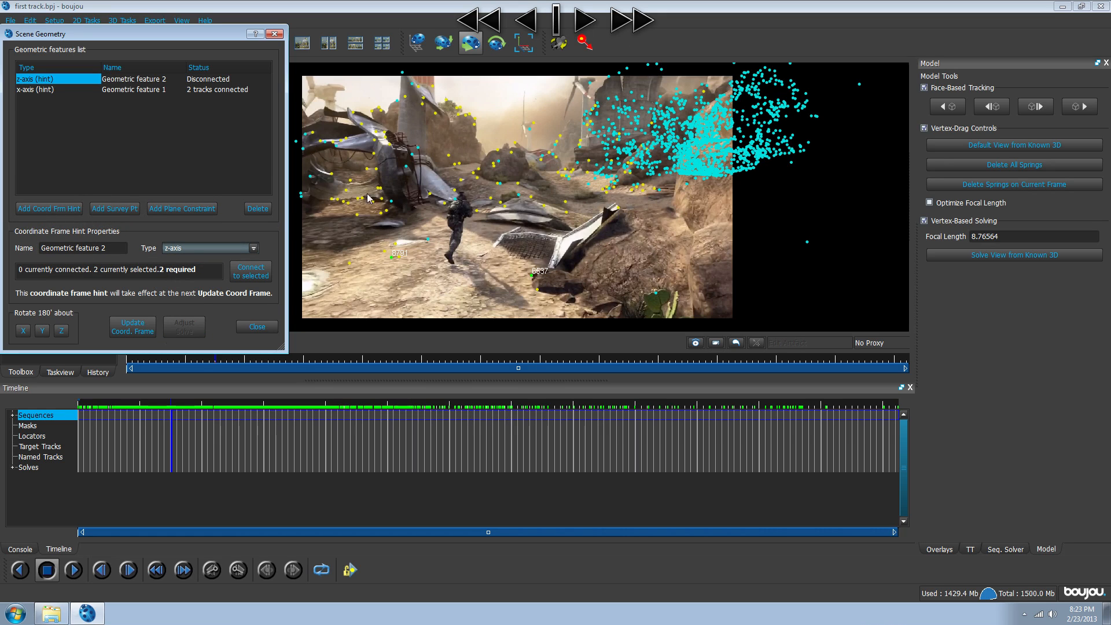
pyautogui.click(187, 407)
pyautogui.moveTo(187, 407); pyautogui.dragTo(172, 405)
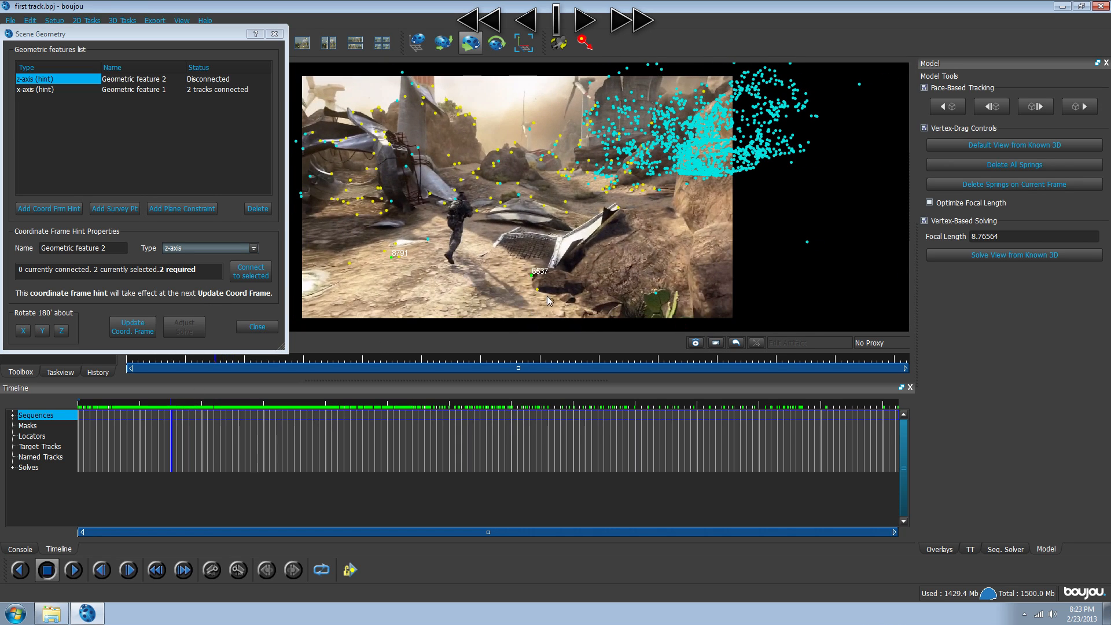
pyautogui.click(402, 260)
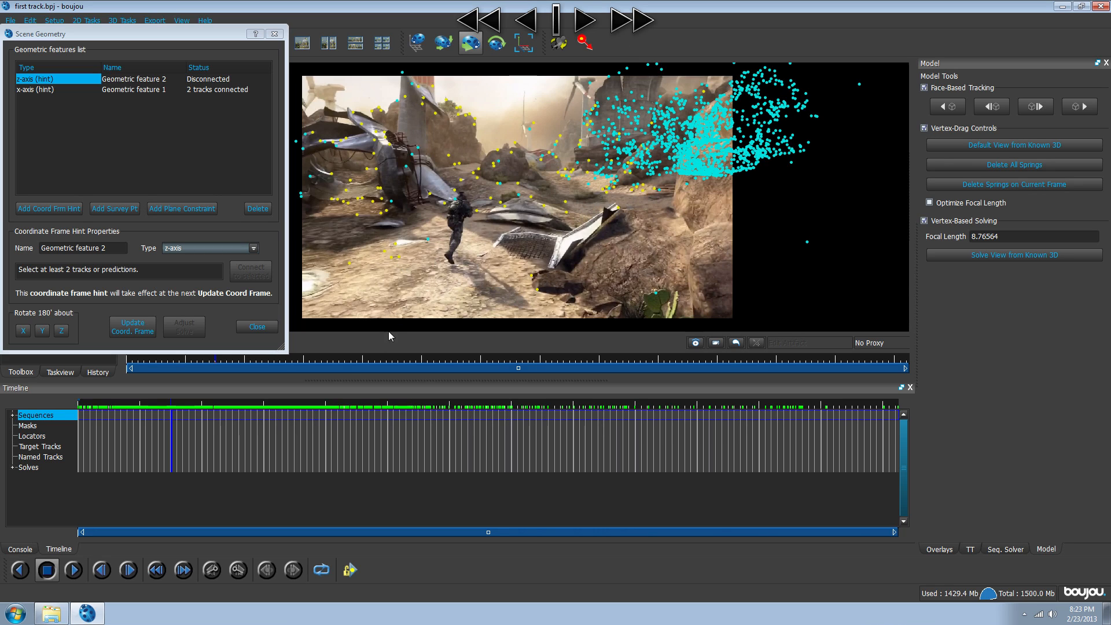
pyautogui.moveTo(173, 408); pyautogui.dragTo(157, 409)
pyautogui.click(439, 230)
pyautogui.click(537, 240)
pyautogui.click(476, 285)
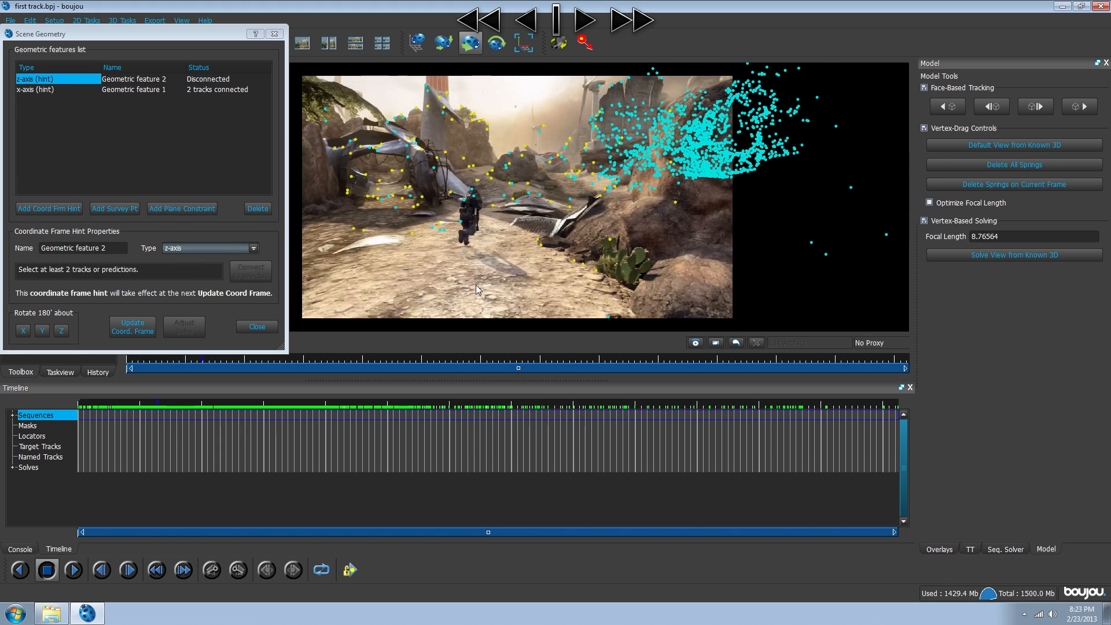
pyautogui.moveTo(161, 406)
pyautogui.mouseDown()
pyautogui.moveTo(128, 407)
pyautogui.moveTo(168, 406)
pyautogui.mouseUp()
pyautogui.click(514, 210)
pyautogui.keyDown('shift'); pyautogui.click(520, 185); pyautogui.keyUp('shift')
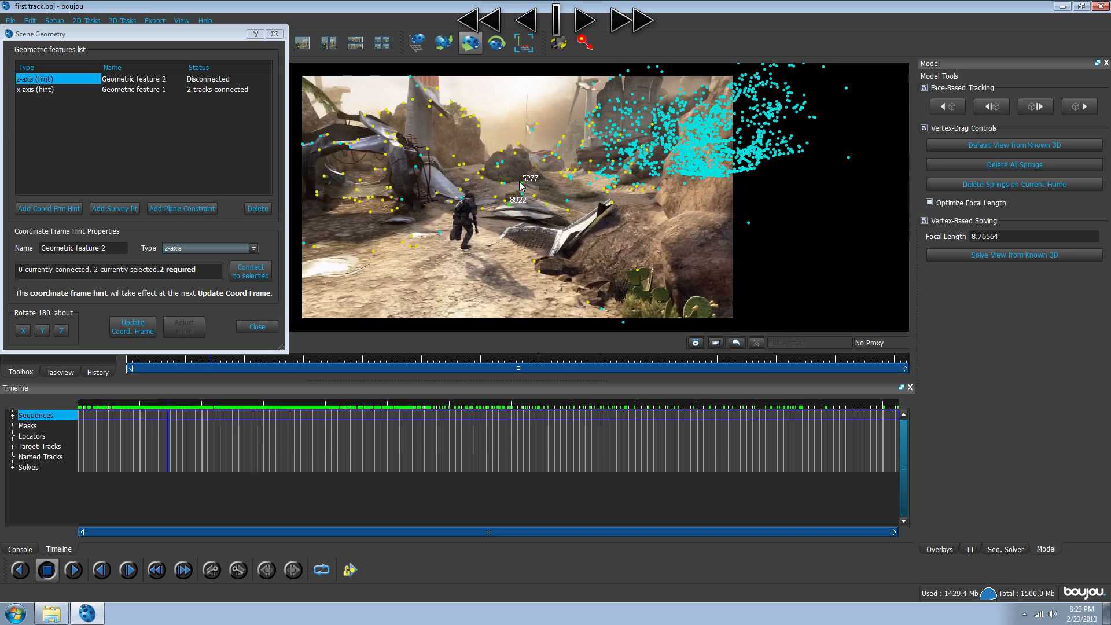
pyautogui.click(415, 245)
pyautogui.click(501, 194)
pyautogui.keyDown('shift'); pyautogui.click(505, 183); pyautogui.keyUp('shift')
pyautogui.moveTo(173, 411); pyautogui.dragTo(169, 412)
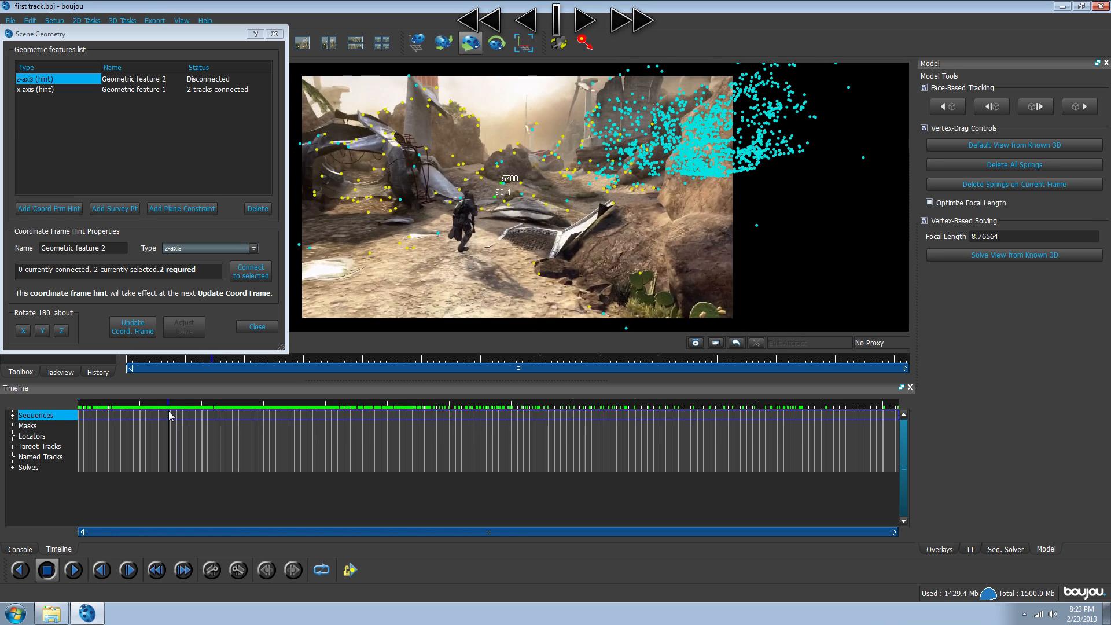
# - Connect the z-axis hint to tracks 6637 and 6996, running from the near rock back past the wreckage
pyautogui.click(530, 263)
pyautogui.keyDown('ctrl'); pyautogui.click(548, 206); pyautogui.keyUp('ctrl')
pyautogui.moveTo(169, 412)
pyautogui.mouseDown()
pyautogui.moveTo(162, 401)
pyautogui.moveTo(172, 405)
pyautogui.mouseUp()
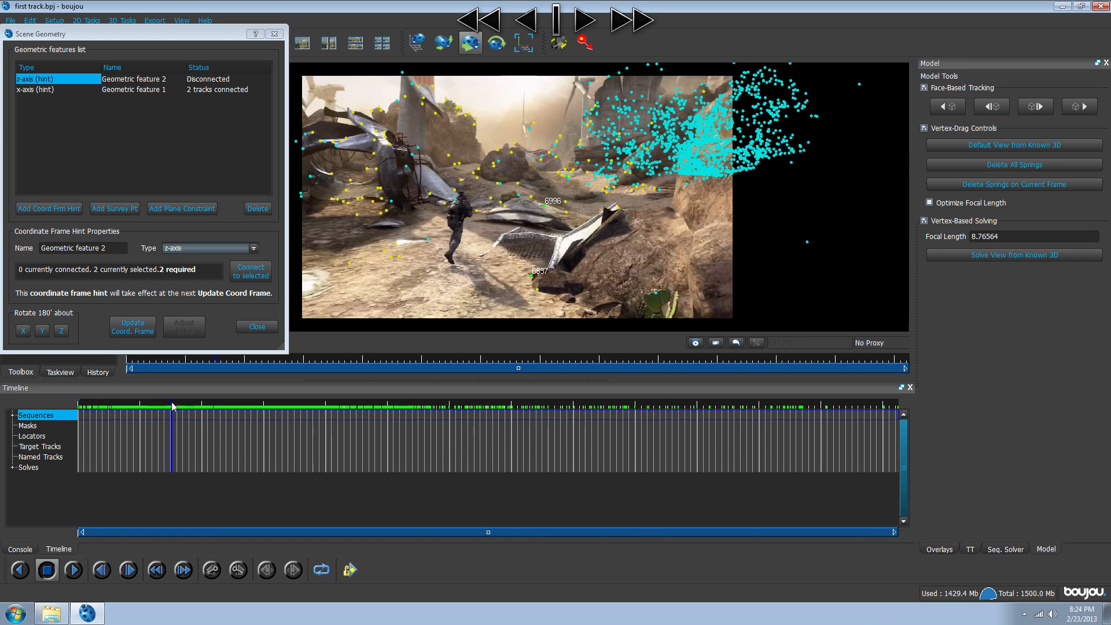
pyautogui.moveTo(172, 404); pyautogui.dragTo(170, 403)
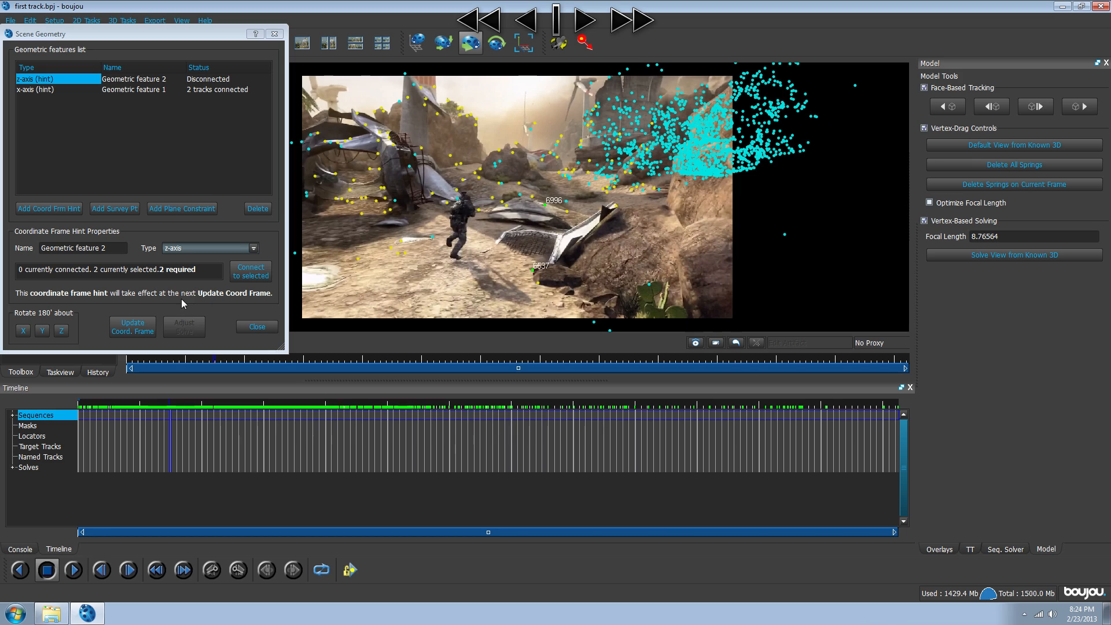
pyautogui.click(245, 277)
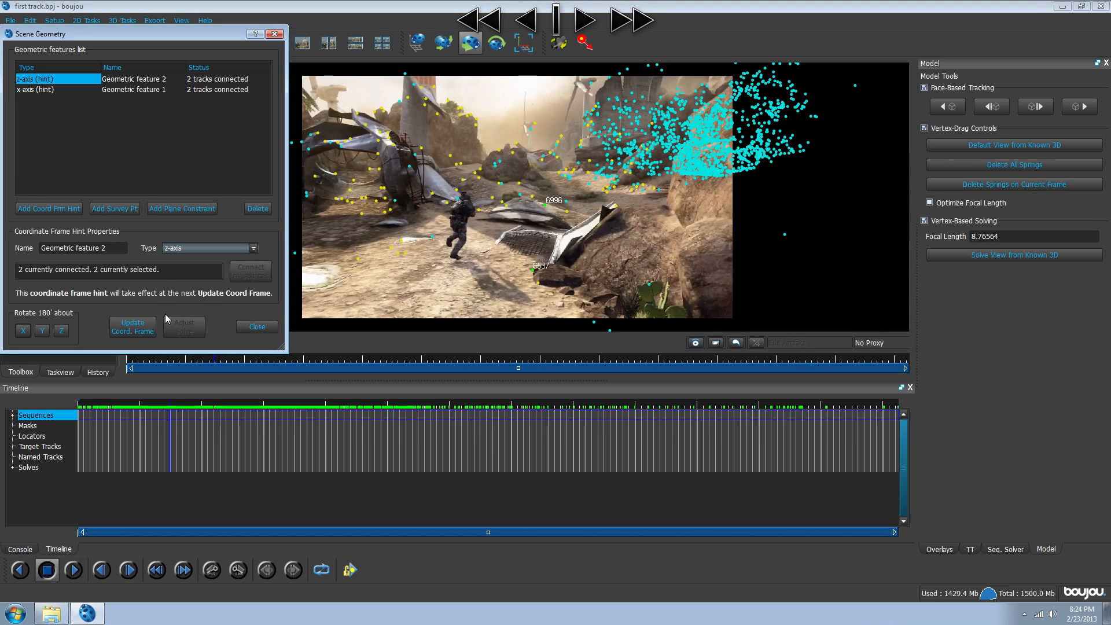
# - Update the coordinate frame from the x-axis and z-axis hints and close the scene geometry settings
pyautogui.click(39, 88)
pyautogui.click(41, 79)
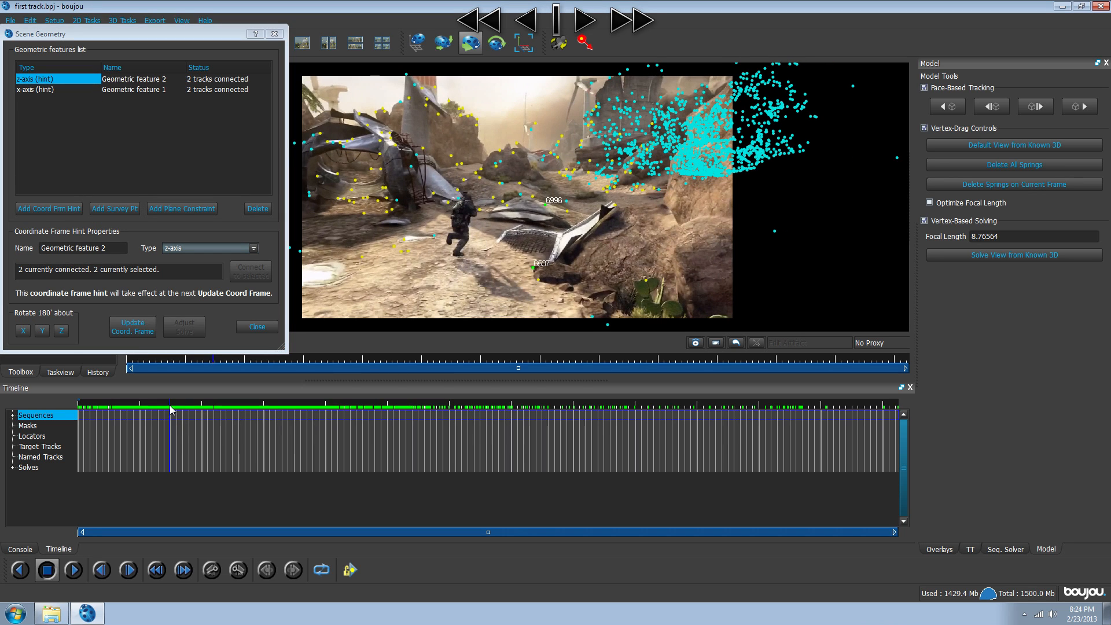
pyautogui.click(127, 331)
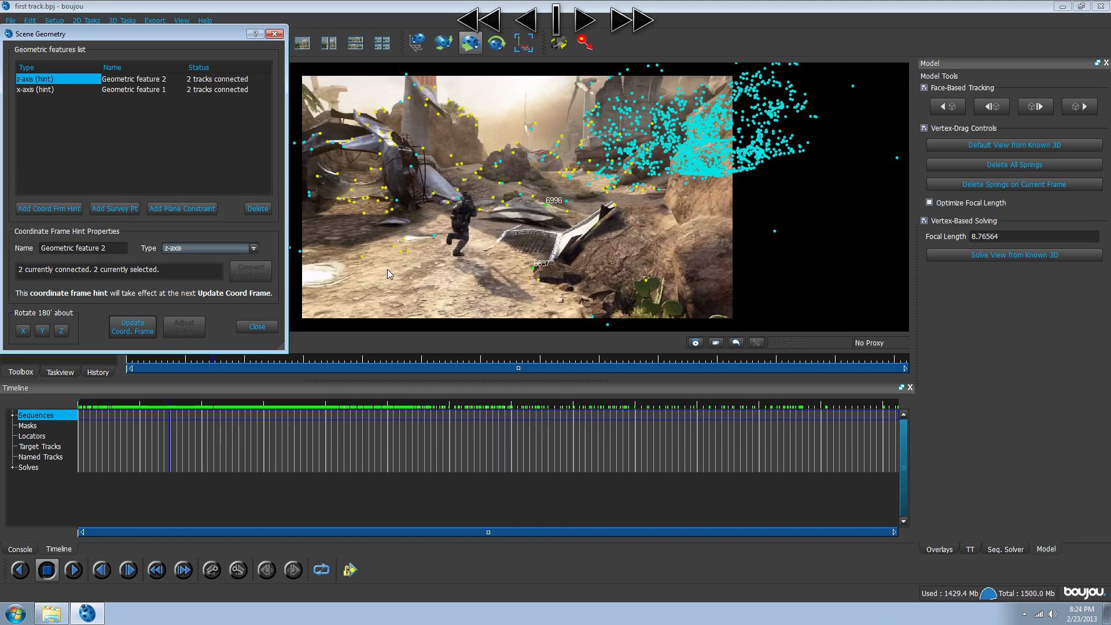
pyautogui.click(151, 332)
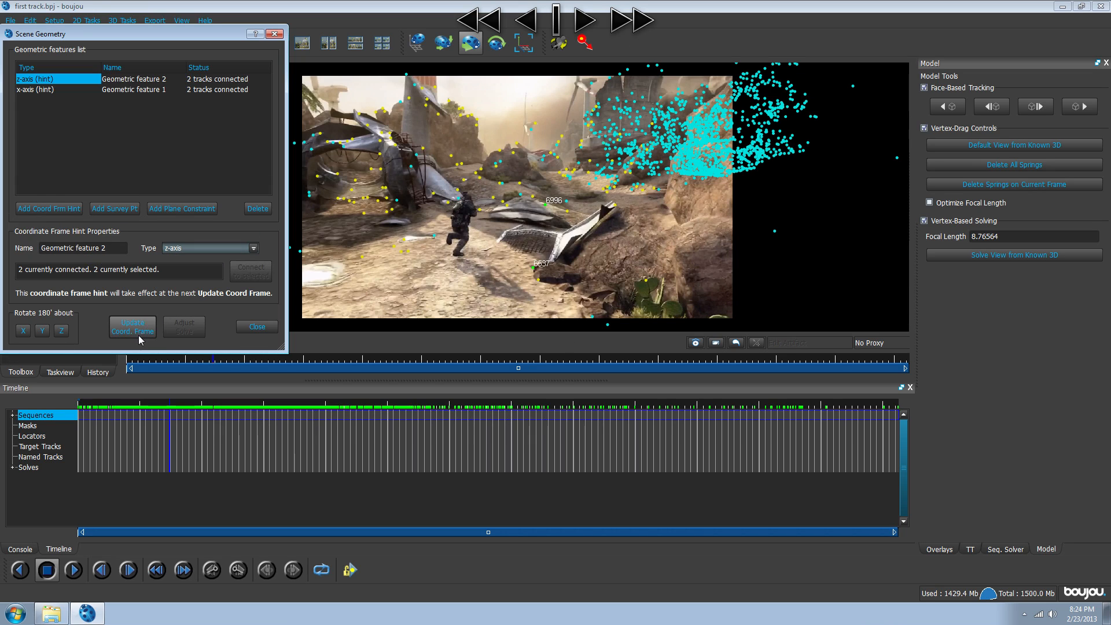
pyautogui.click(272, 328)
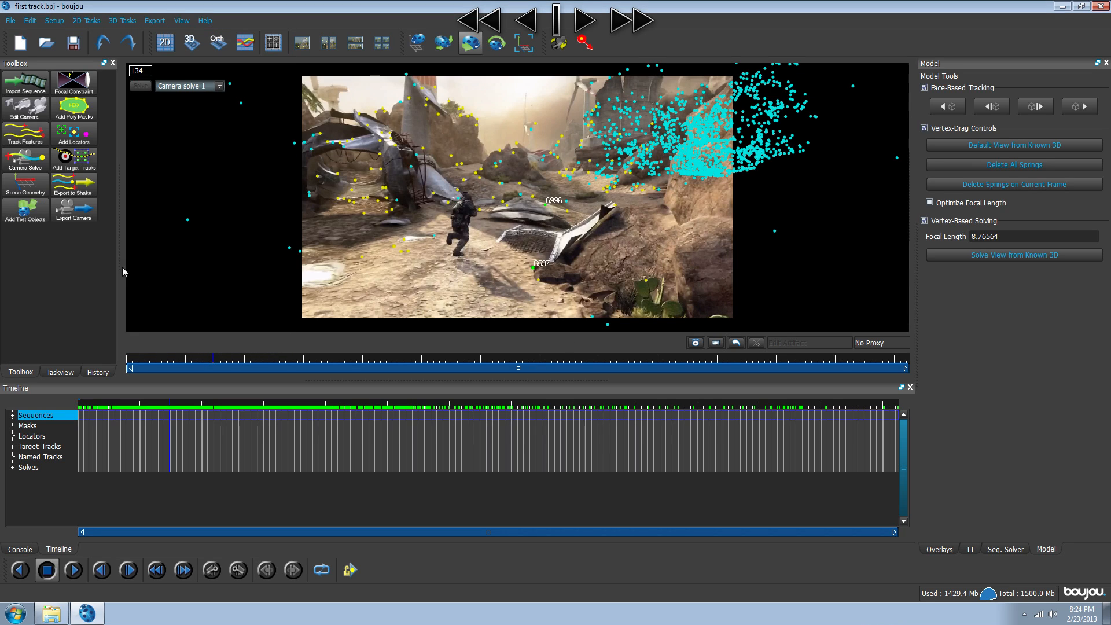
# - Add a solid Ladybird test object and scrub between frames 127 and 138 to check how it sticks to the ground
pyautogui.click(26, 214)
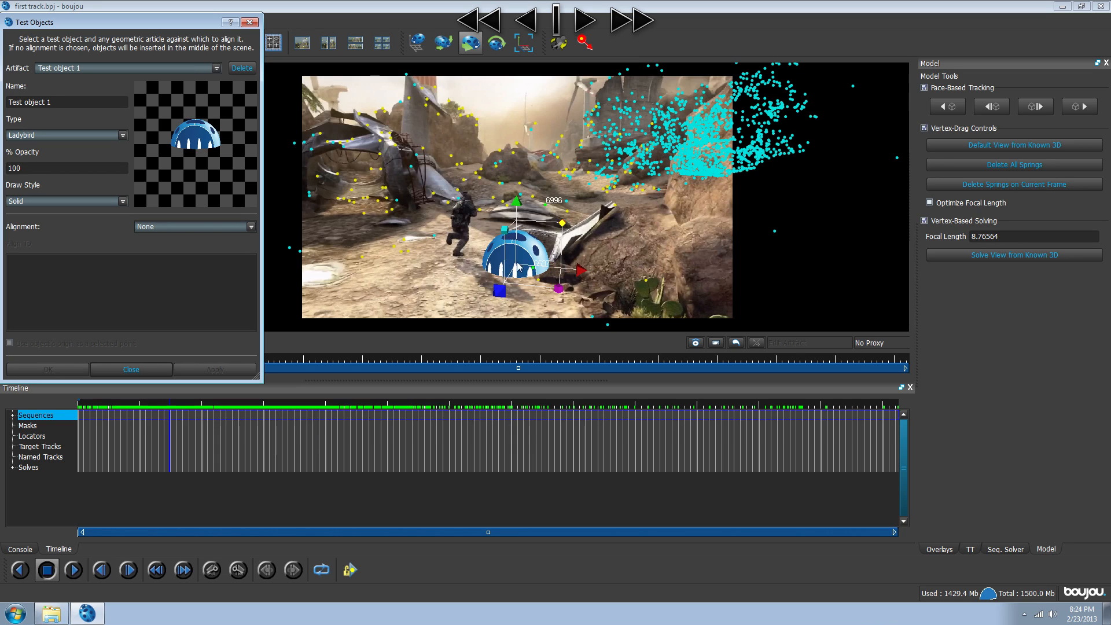
pyautogui.click(143, 373)
pyautogui.moveTo(184, 407); pyautogui.dragTo(164, 407)
pyautogui.moveTo(506, 272)
pyautogui.mouseDown()
pyautogui.moveTo(477, 287)
pyautogui.moveTo(530, 250)
pyautogui.moveTo(489, 279)
pyautogui.moveTo(575, 255)
pyautogui.moveTo(527, 254)
pyautogui.moveTo(573, 254)
pyautogui.moveTo(506, 267)
pyautogui.mouseUp()
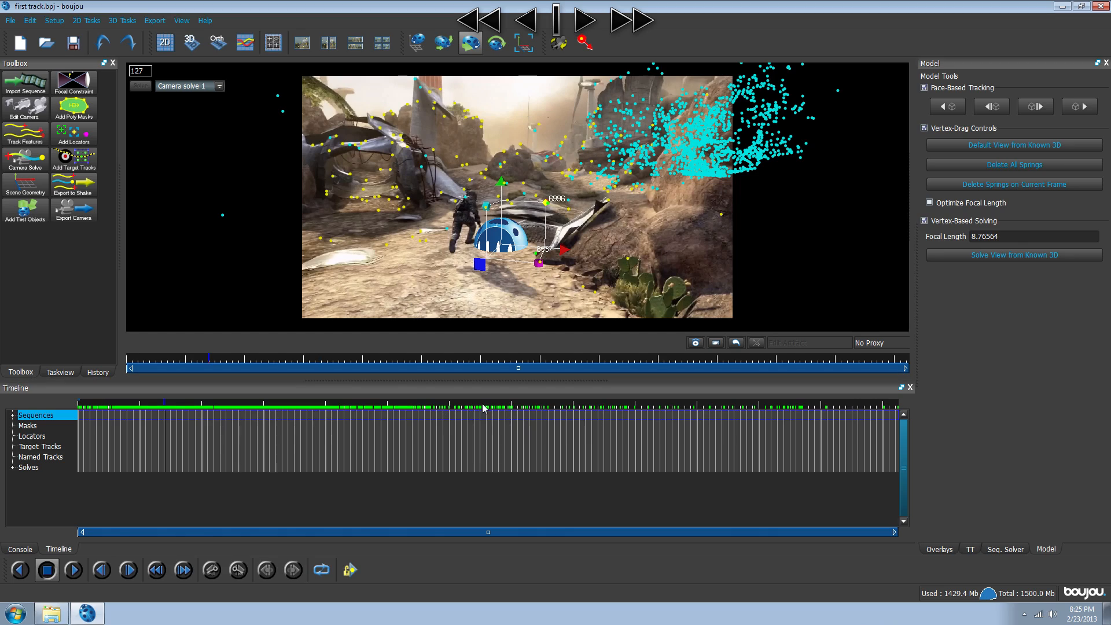
pyautogui.moveTo(339, 413); pyautogui.dragTo(166, 412)
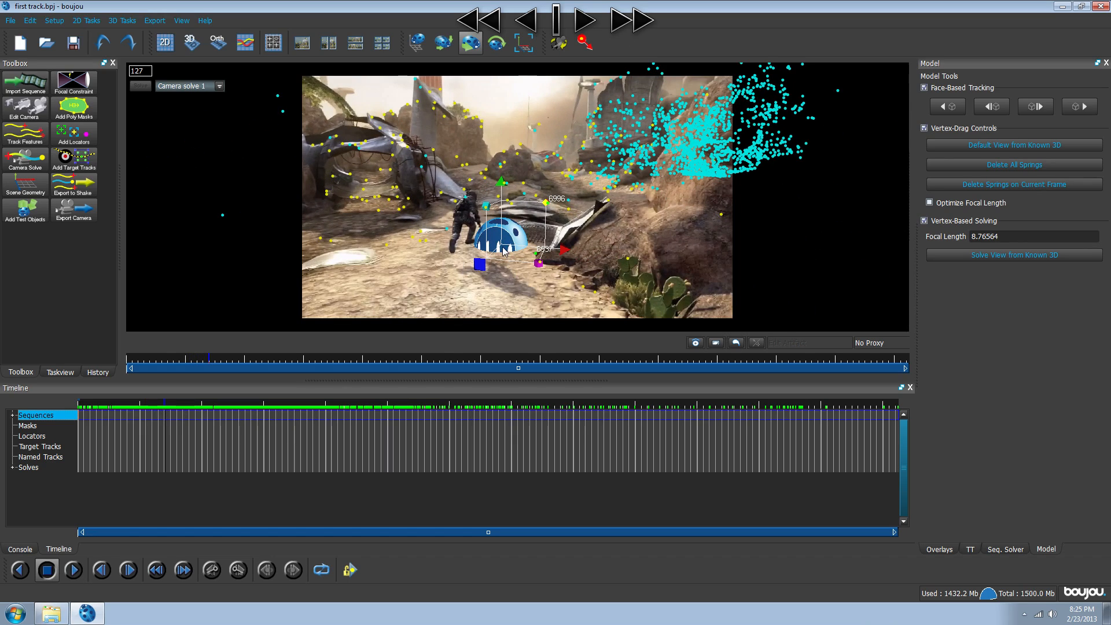
pyautogui.moveTo(379, 411); pyautogui.dragTo(171, 414)
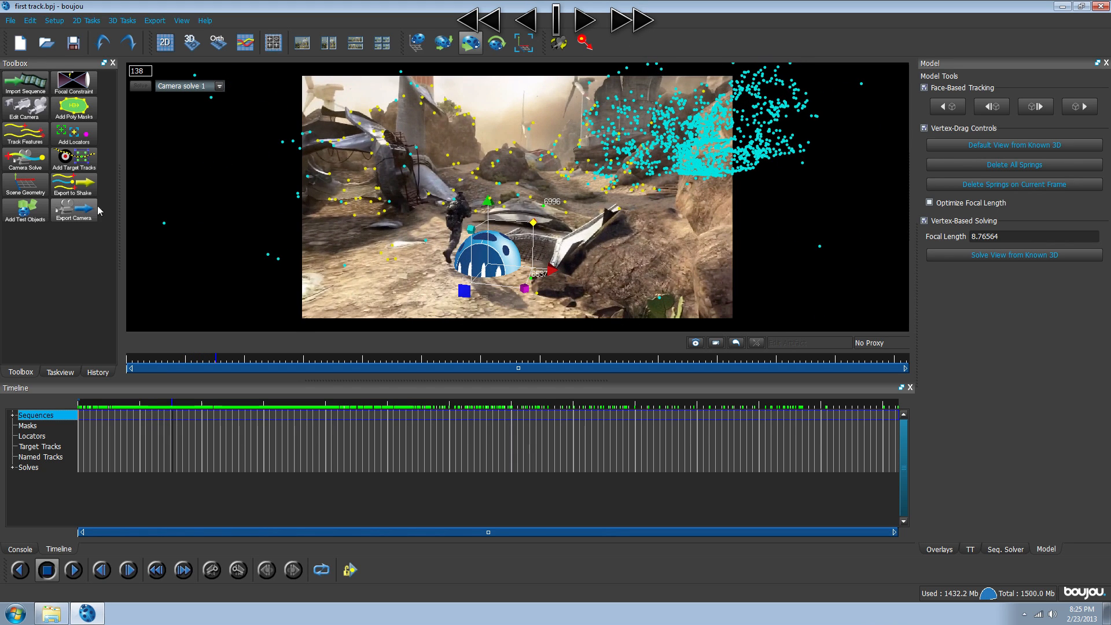
# - Set the camera export destination to a Cinema 4D file named first cam in the Cinematic folder
pyautogui.click(74, 211)
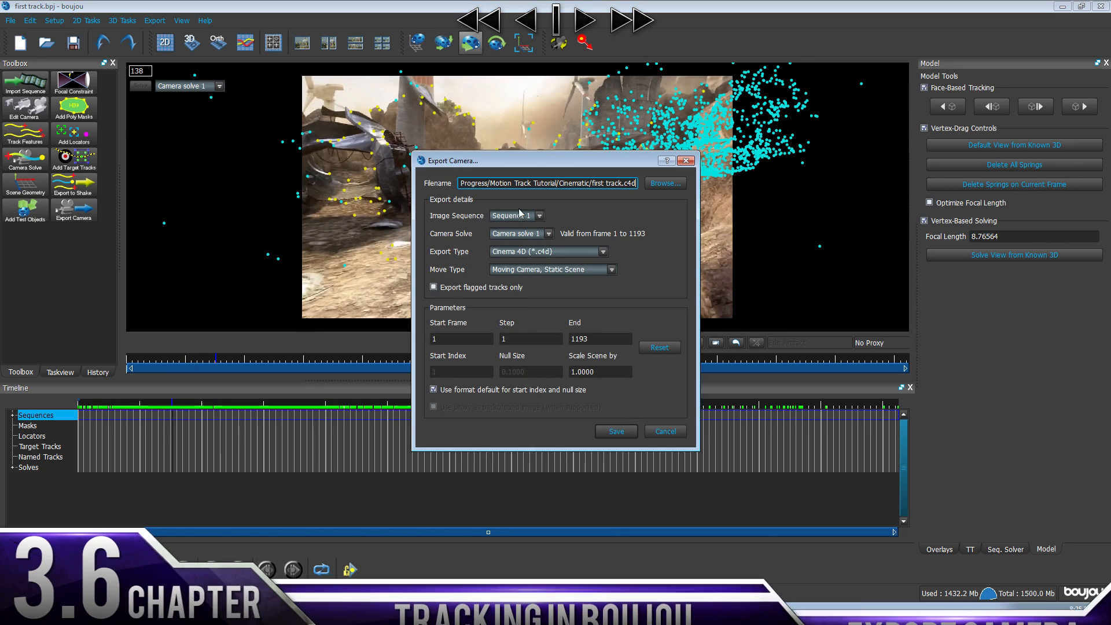
pyautogui.click(665, 182)
pyautogui.click(624, 281)
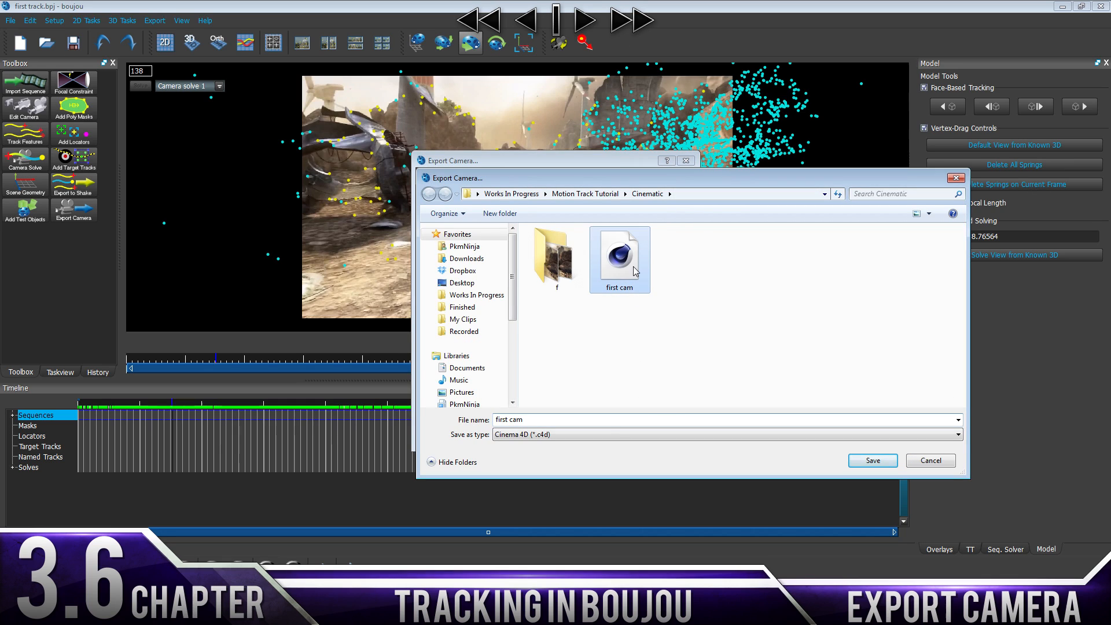
pyautogui.moveTo(508, 420); pyautogui.dragTo(481, 419)
pyautogui.click(550, 417)
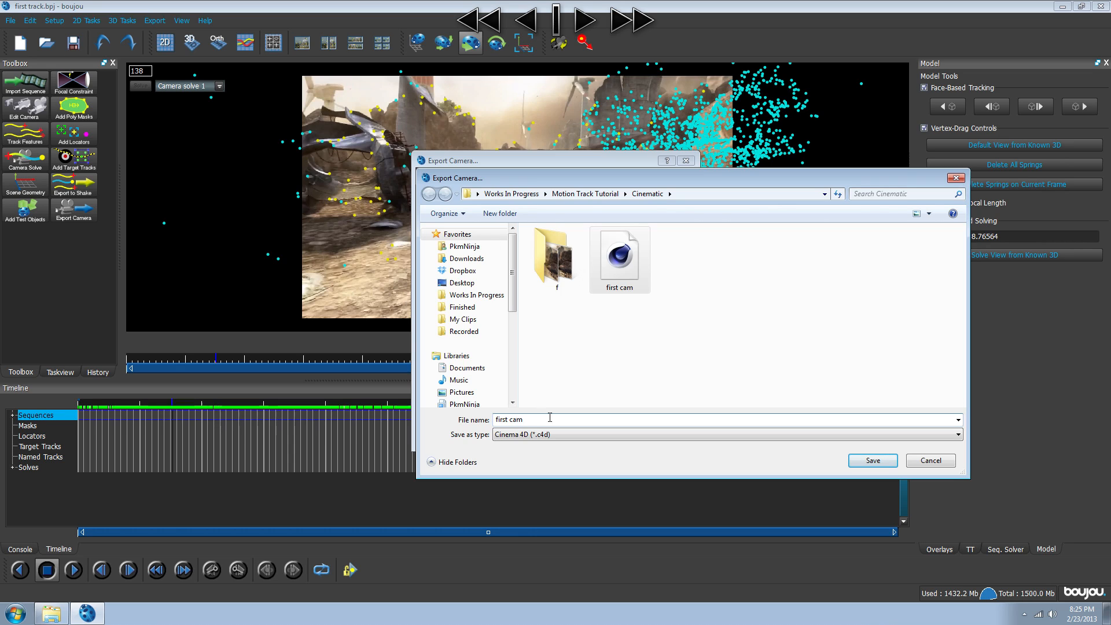
pyautogui.moveTo(548, 419); pyautogui.dragTo(495, 419)
pyautogui.click(502, 422)
pyautogui.doubleClick(506, 422)
pyautogui.click(530, 420)
pyautogui.click(512, 420)
pyautogui.moveTo(495, 420); pyautogui.dragTo(526, 420)
pyautogui.click(519, 421)
pyautogui.click(864, 460)
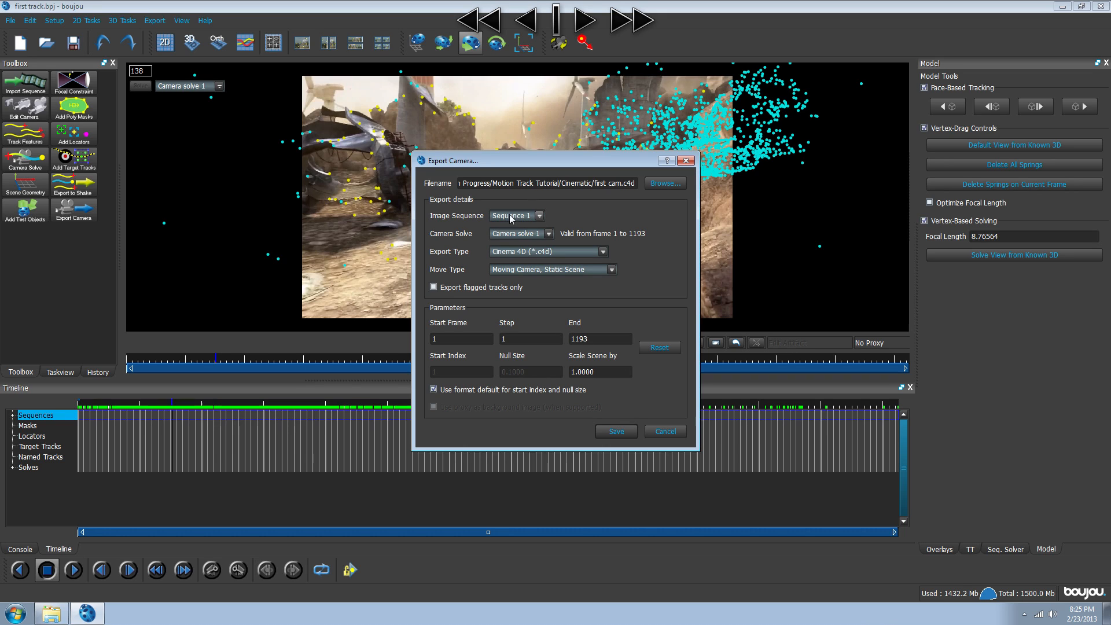
# - Use Cinema 4D (*.c4d) as the export type and Moving Camera, Static Scene as the move type
pyautogui.click(520, 252)
pyautogui.click(528, 253)
pyautogui.click(536, 255)
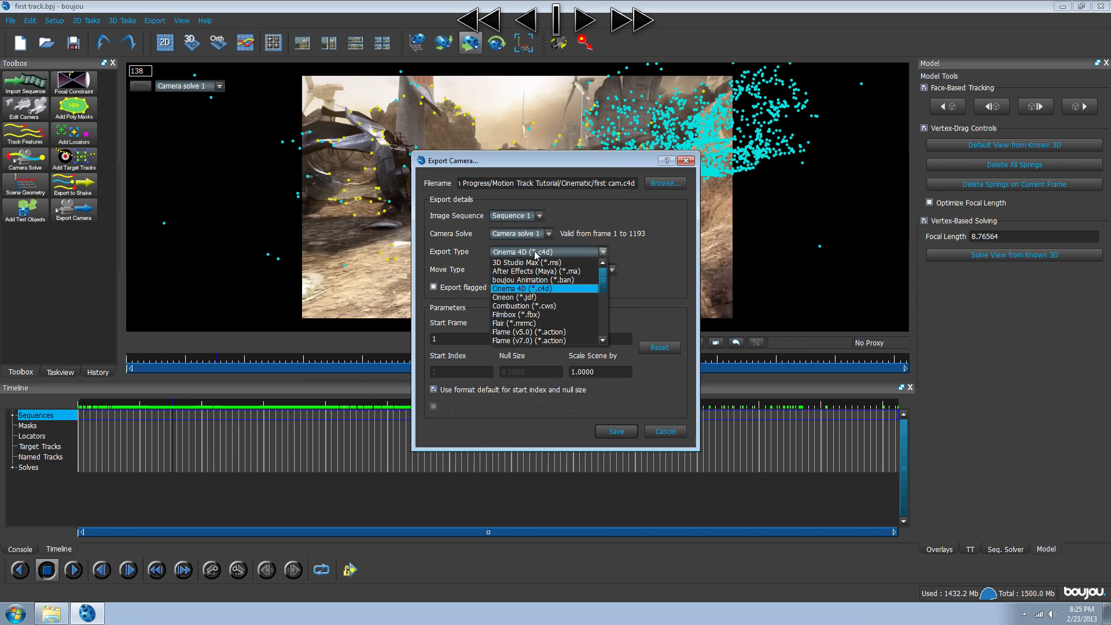
pyautogui.click(544, 288)
pyautogui.click(555, 270)
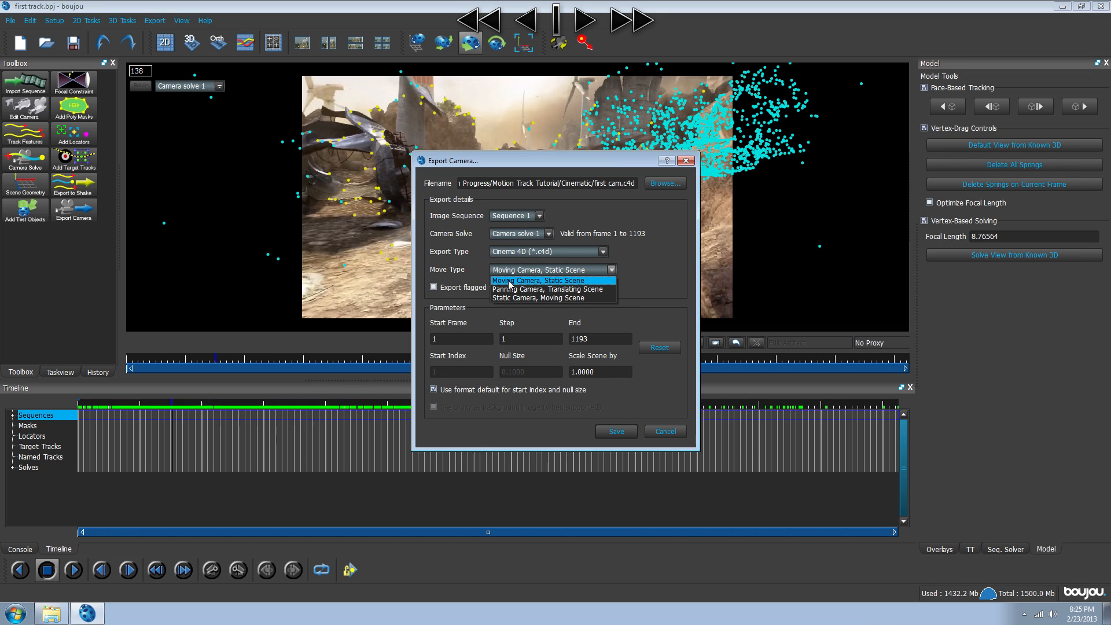
pyautogui.click(627, 271)
# - Scale the exported scene by 100 and save the camera export
pyautogui.doubleClick(600, 372)
pyautogui.write('100')
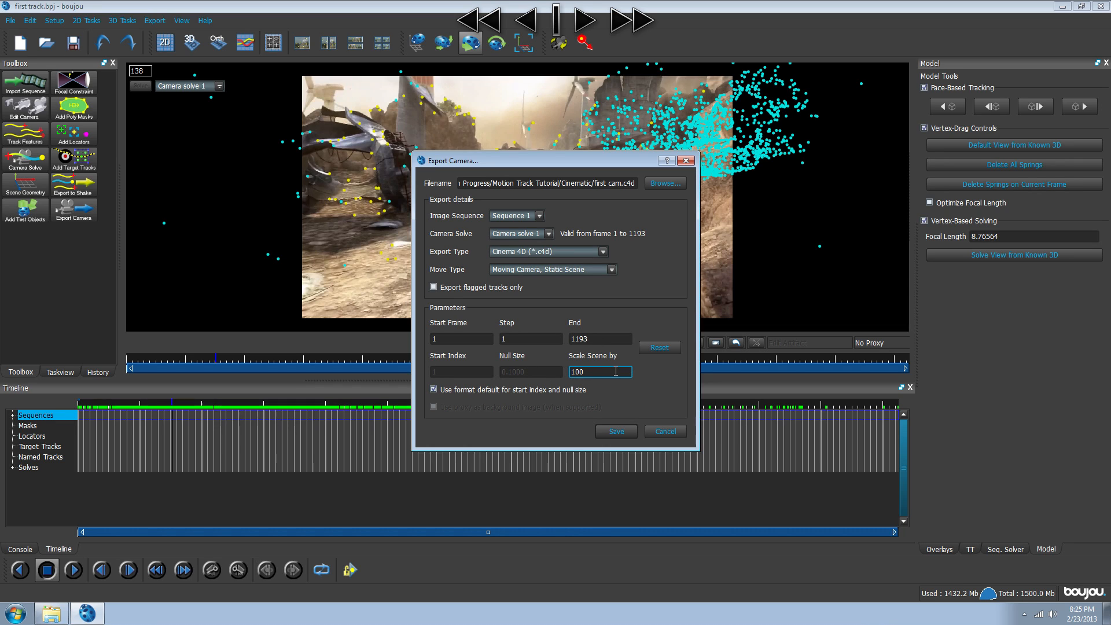
pyautogui.click(600, 336)
pyautogui.click(599, 372)
pyautogui.click(613, 431)
pyautogui.click(567, 324)
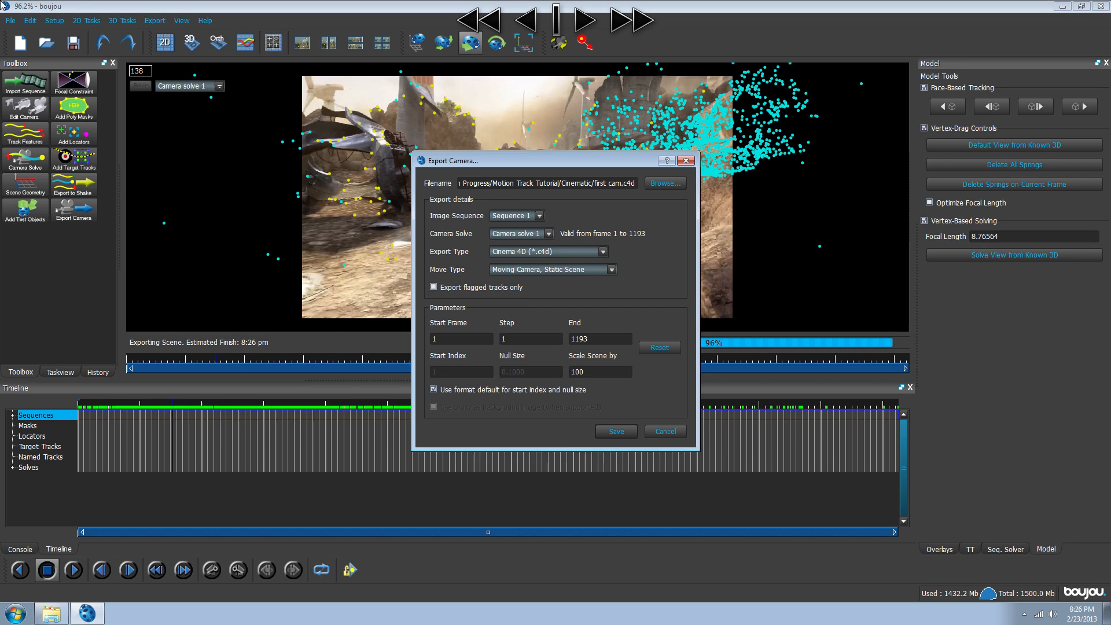
# - Save the project and overwrite the existing first track project file in the Cinematic folder
pyautogui.click(73, 42)
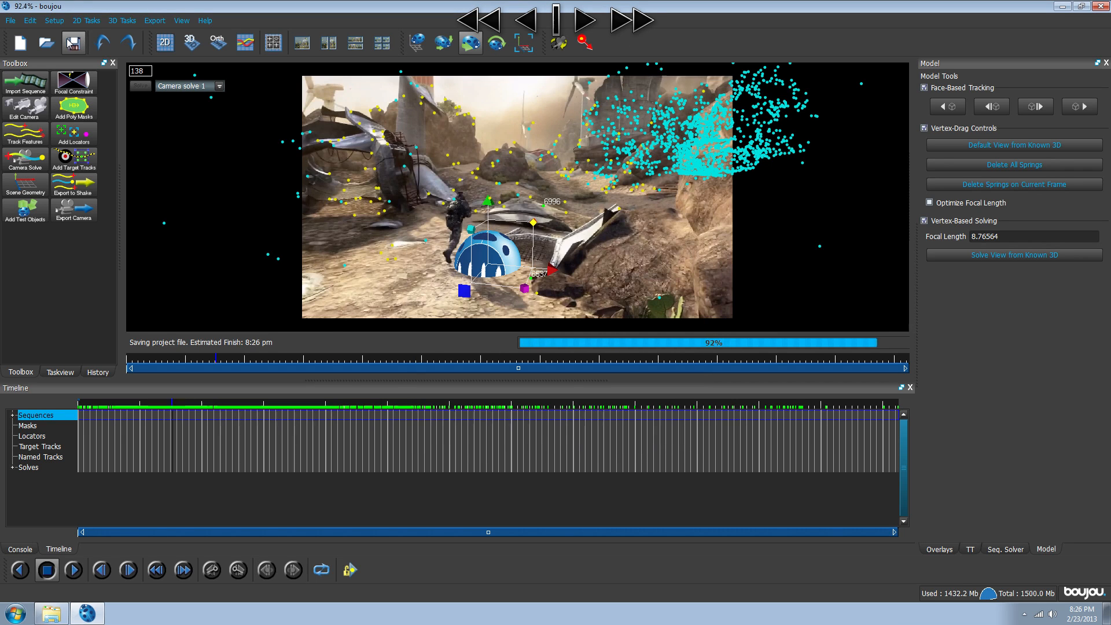
pyautogui.click(10, 20)
pyautogui.click(30, 73)
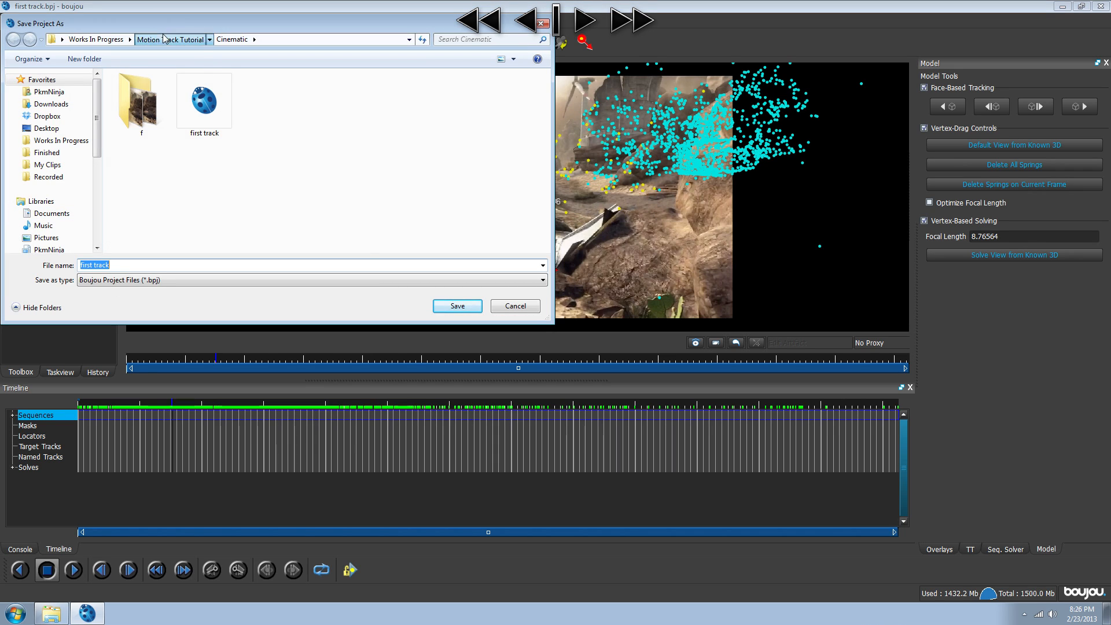
pyautogui.moveTo(221, 27); pyautogui.dragTo(322, 69)
pyautogui.click(316, 175)
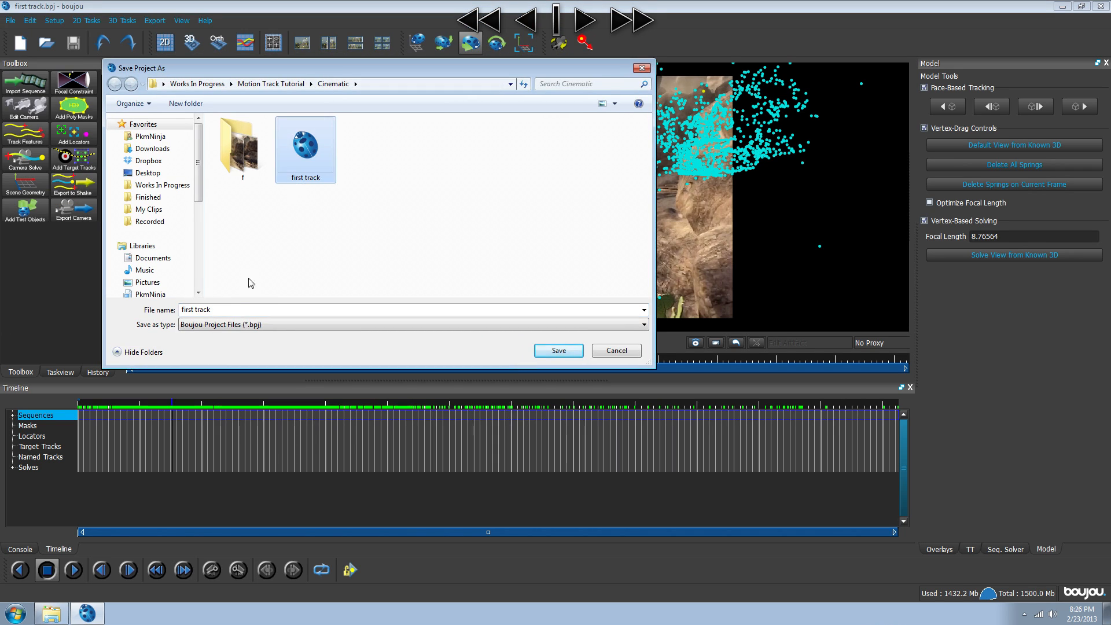
pyautogui.click(216, 307)
pyautogui.click(202, 311)
pyautogui.moveTo(211, 311); pyautogui.dragTo(195, 312)
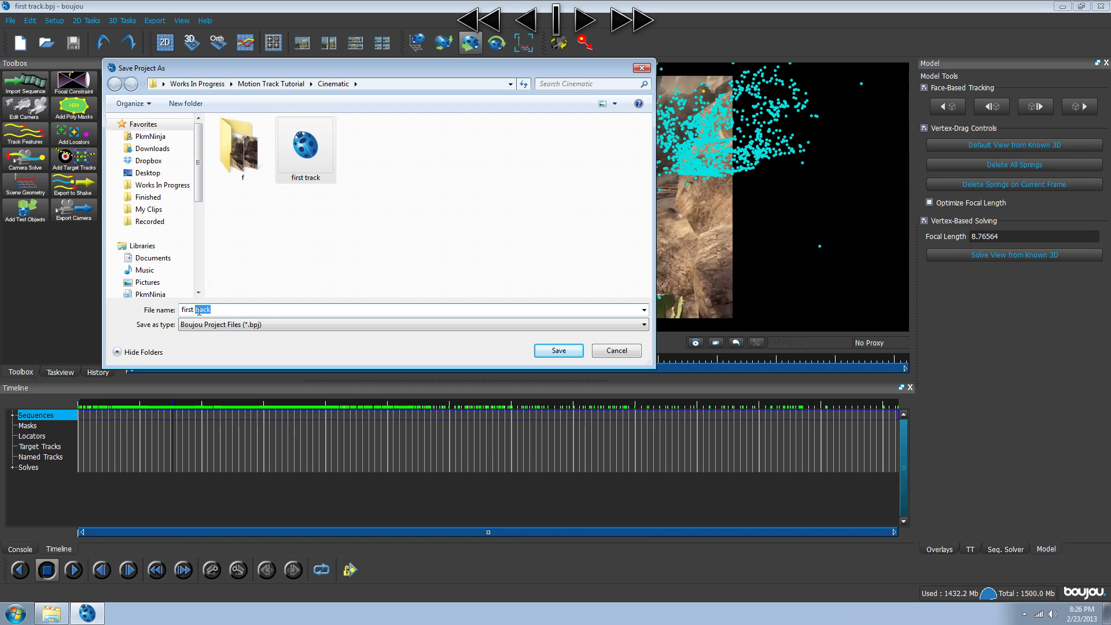
pyautogui.doubleClick(211, 310)
pyautogui.click(216, 311)
pyautogui.moveTo(278, 73); pyautogui.dragTo(379, 110)
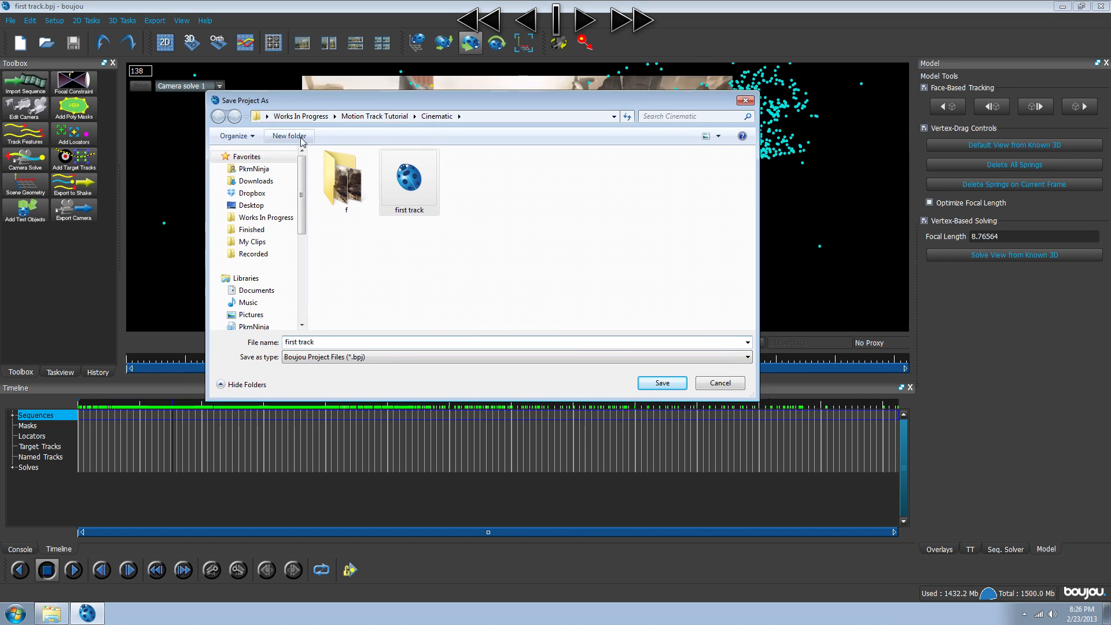
pyautogui.moveTo(486, 102); pyautogui.dragTo(392, 199)
pyautogui.moveTo(461, 197); pyautogui.dragTo(485, 99)
pyautogui.doubleClick(346, 193)
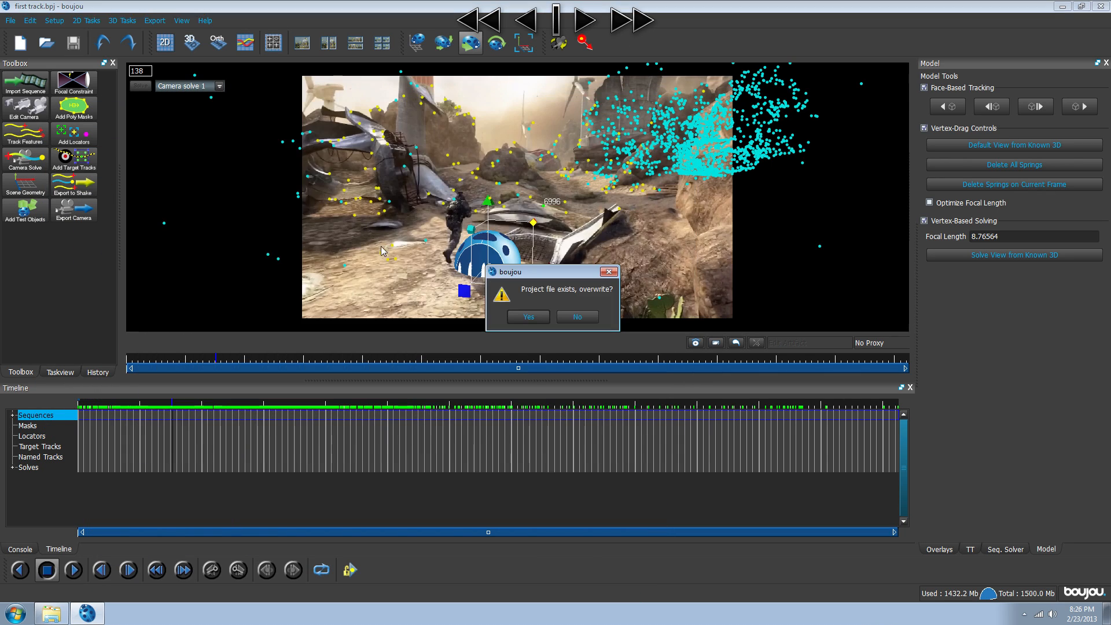
pyautogui.click(528, 317)
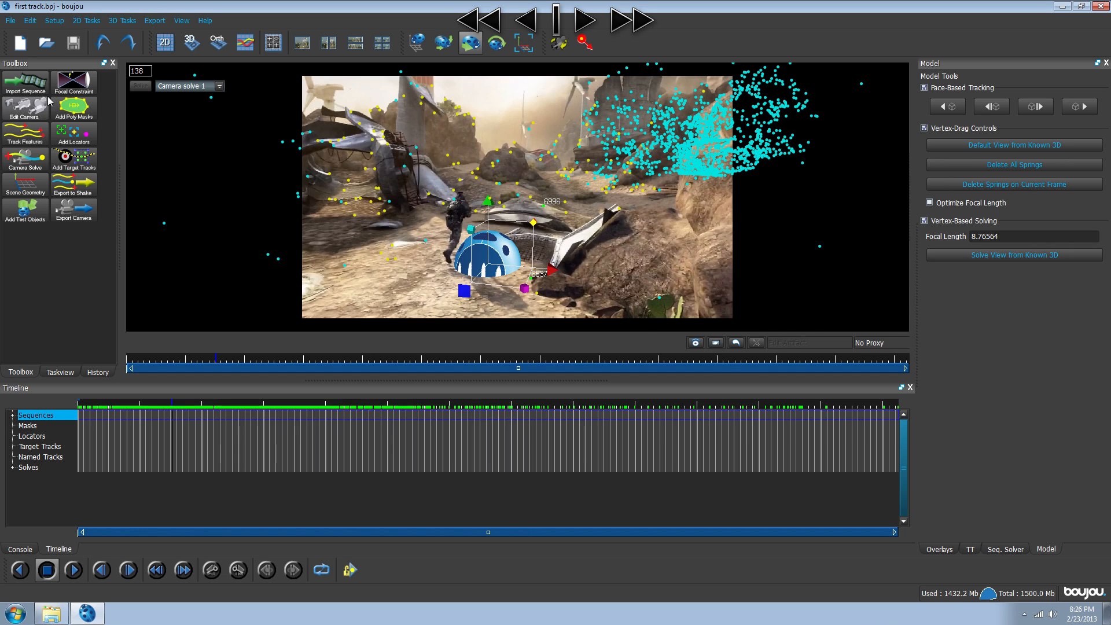
# - At frame 504, connect the x-axis hint to tracks 29968 and 31909, running across the sandy cave floor
pyautogui.moveTo(205, 402); pyautogui.dragTo(395, 407)
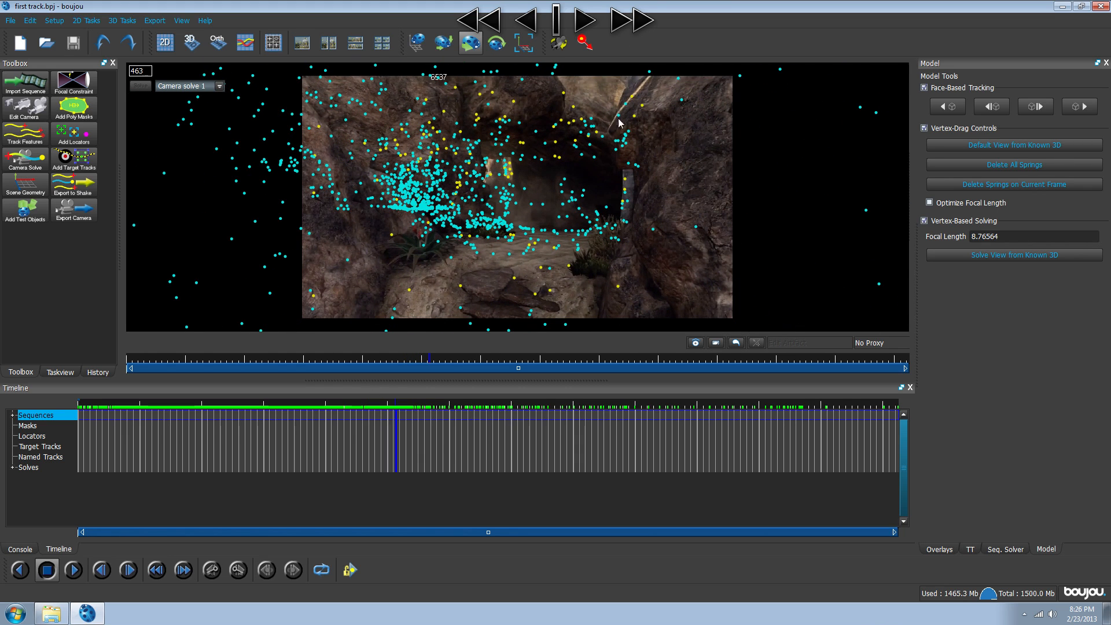
pyautogui.moveTo(402, 410); pyautogui.dragTo(416, 402)
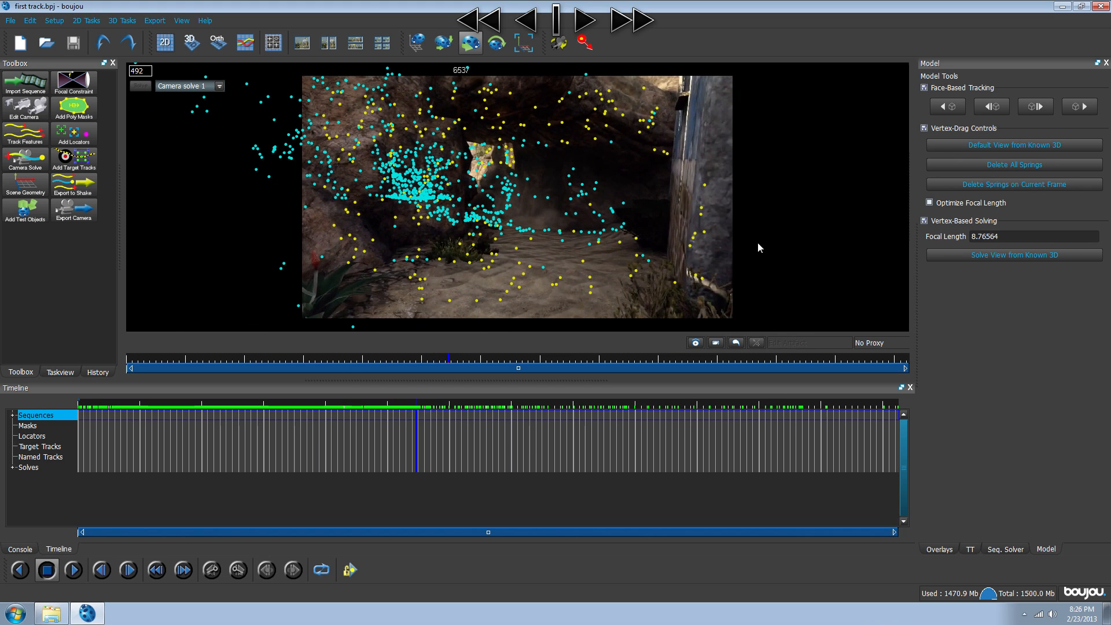
pyautogui.click(425, 407)
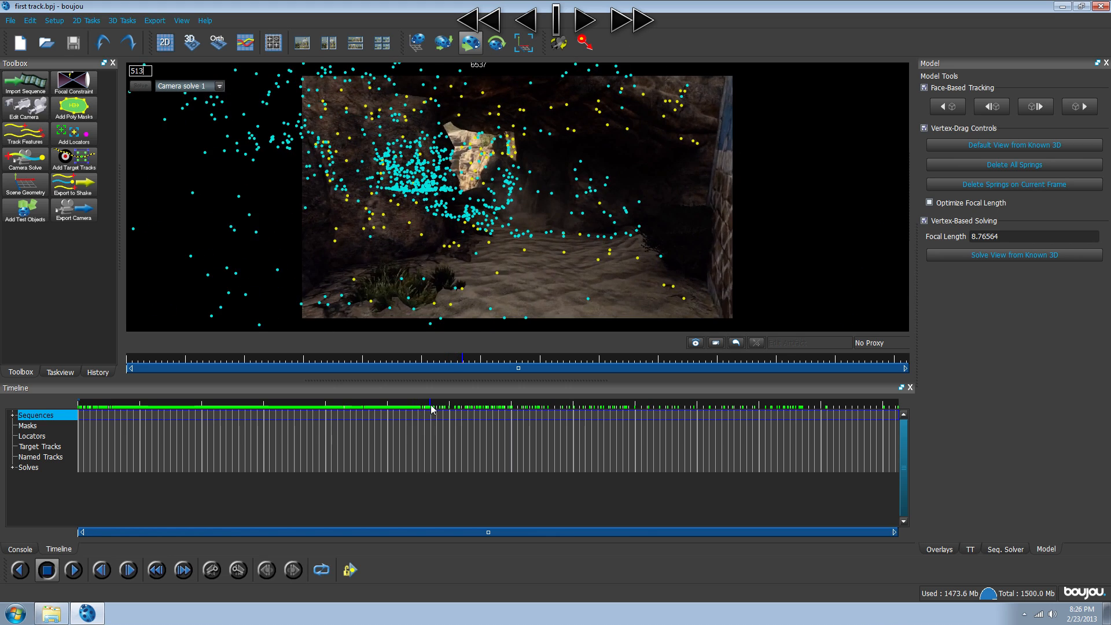
pyautogui.click(25, 185)
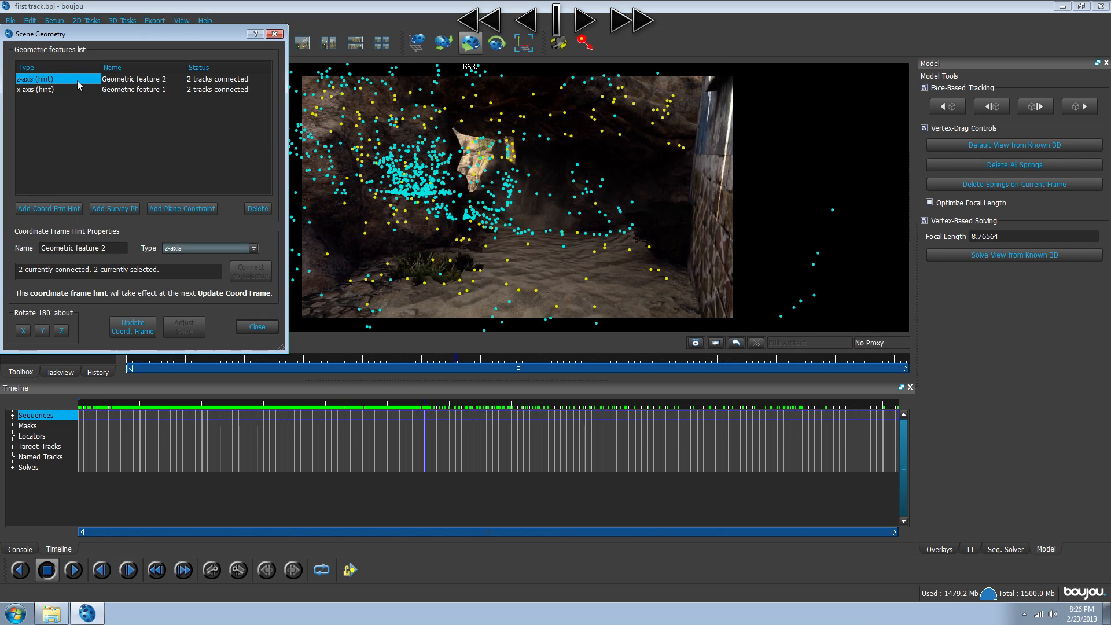
pyautogui.click(31, 91)
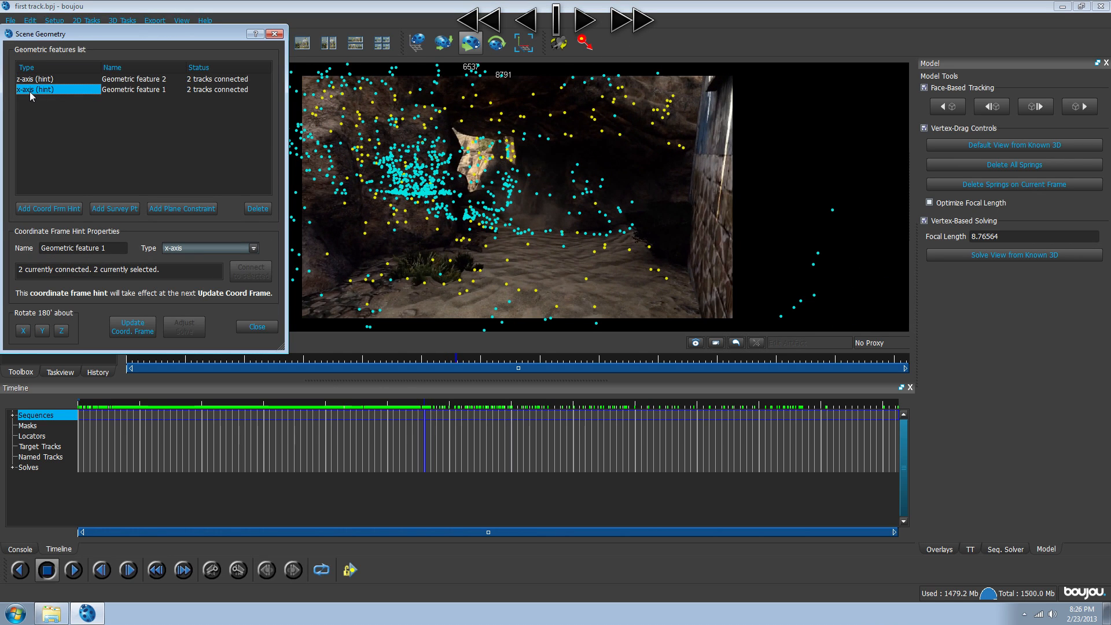
pyautogui.click(481, 270)
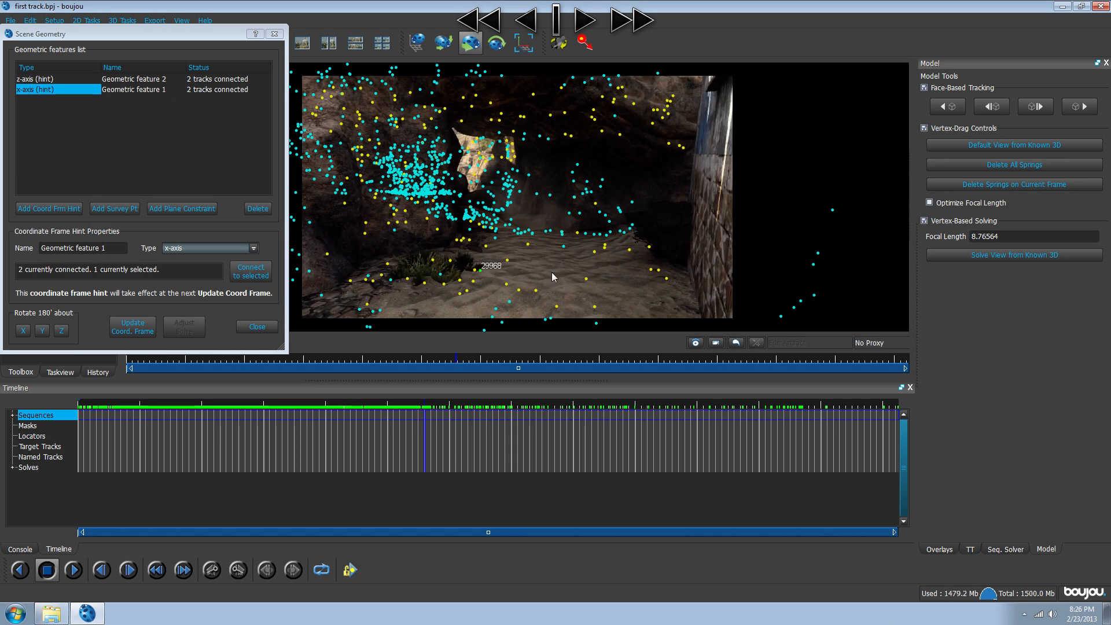
pyautogui.keyDown('ctrl'); pyautogui.click(586, 279); pyautogui.keyUp('ctrl')
pyautogui.click(133, 113)
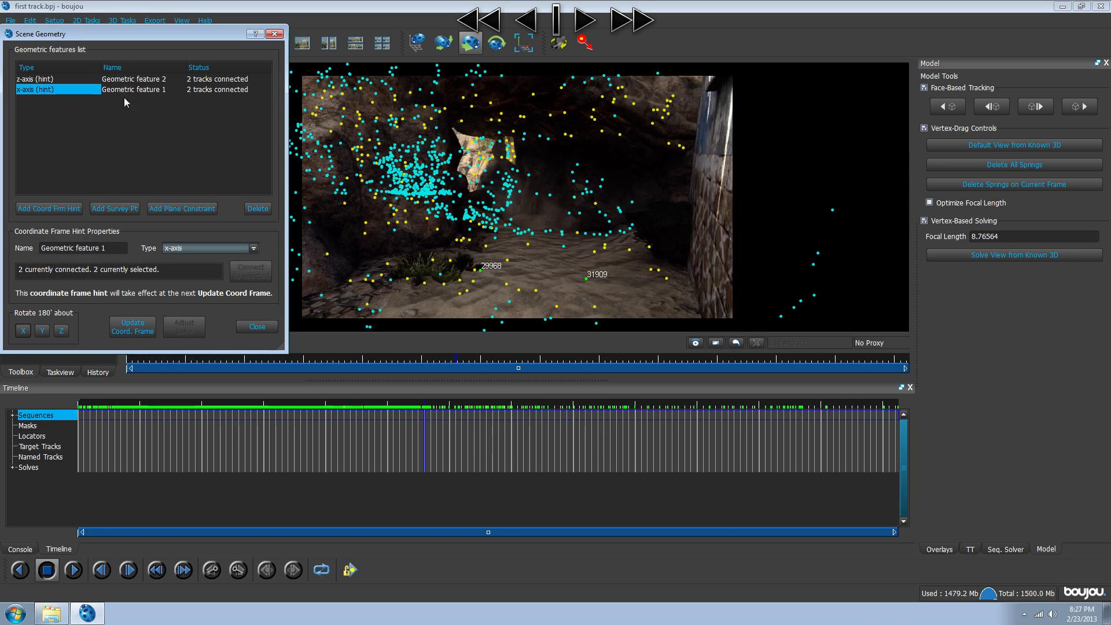
# - Review the tracks used by the x-axis and z-axis hints, reselecting ground tracks 29968 and 31909 for the x-axis
pyautogui.click(48, 80)
pyautogui.click(587, 279)
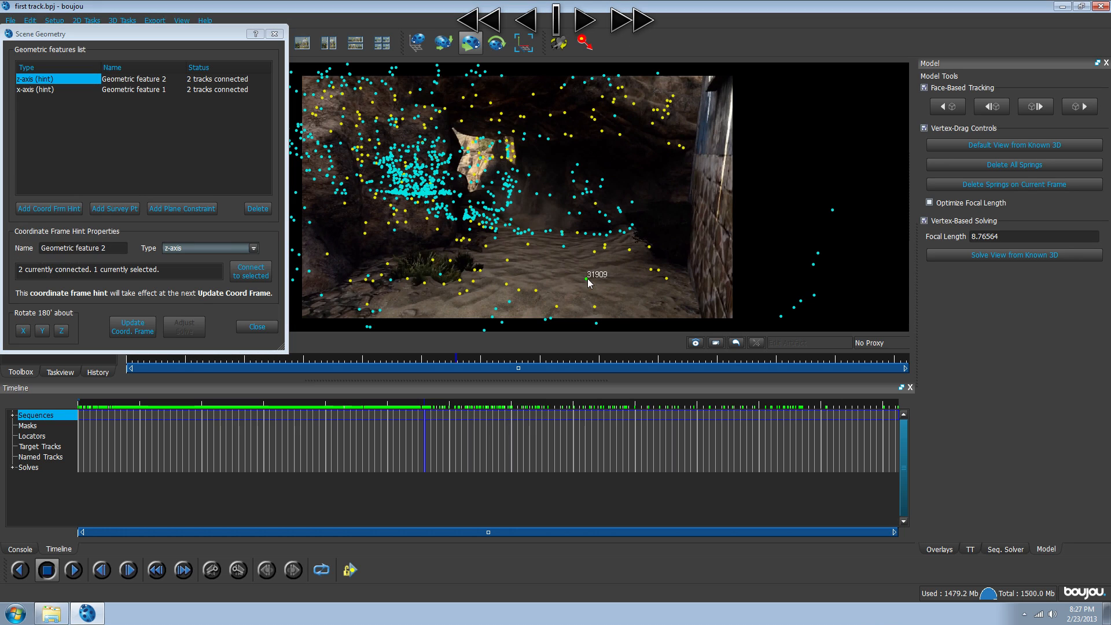
pyautogui.click(526, 246)
pyautogui.click(36, 89)
pyautogui.click(33, 92)
pyautogui.click(36, 81)
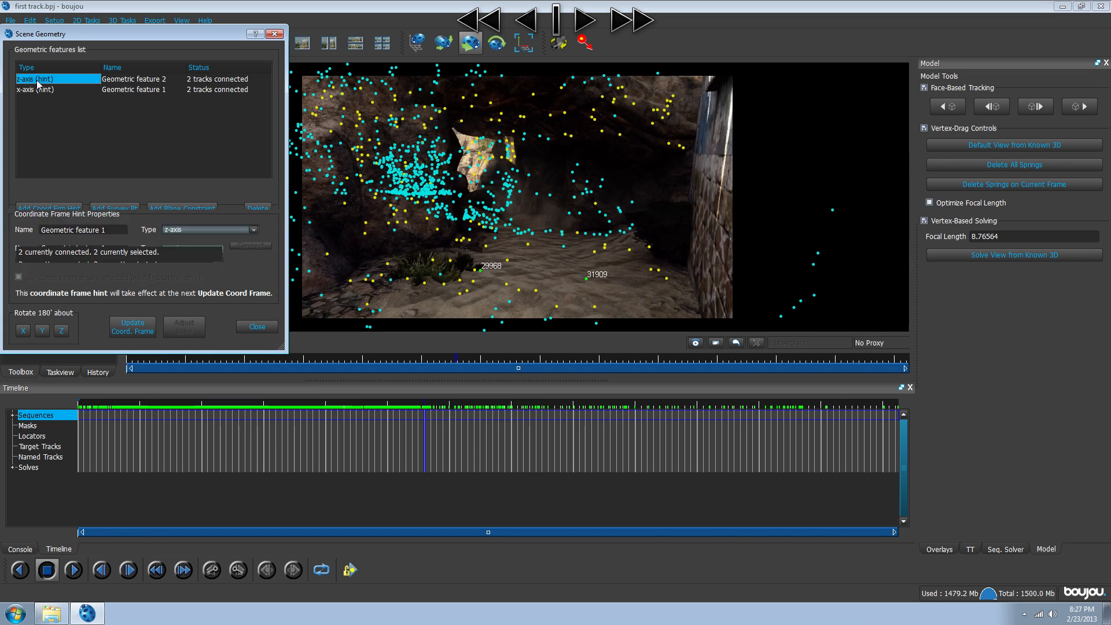
pyautogui.click(36, 90)
pyautogui.click(521, 277)
pyautogui.click(480, 270)
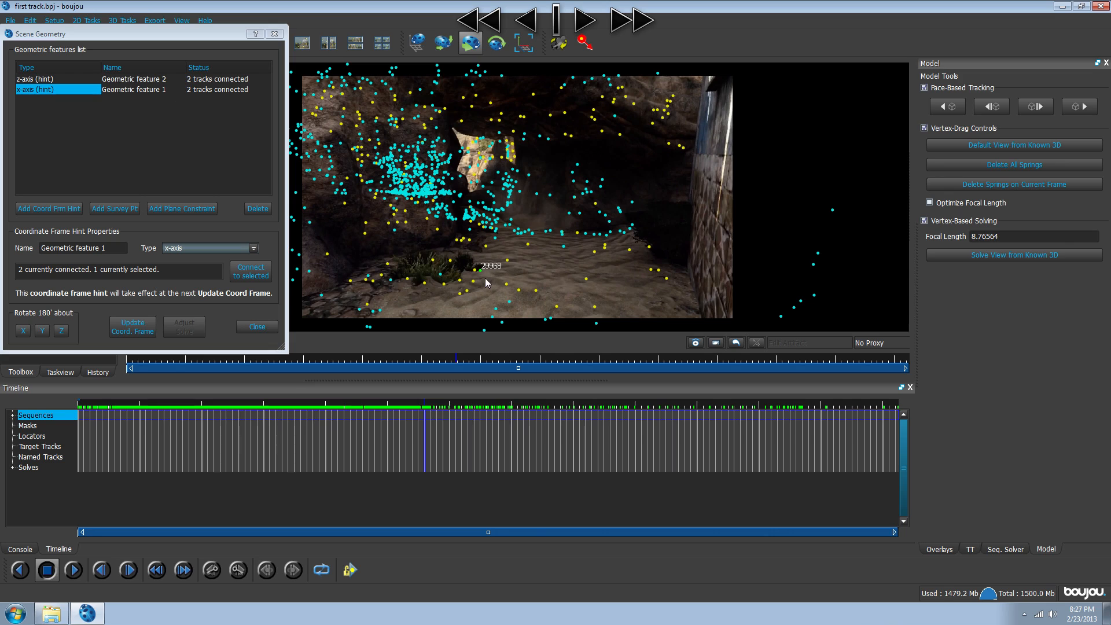
pyautogui.keyDown('shift'); pyautogui.click(585, 278); pyautogui.keyUp('shift')
pyautogui.click(484, 278)
pyautogui.keyDown('shift'); pyautogui.click(585, 279); pyautogui.keyUp('shift')
# - Connect the z-axis hint to tracks 31909 and 31394, update the coordinate frame and close the scene geometry settings
pyautogui.click(29, 79)
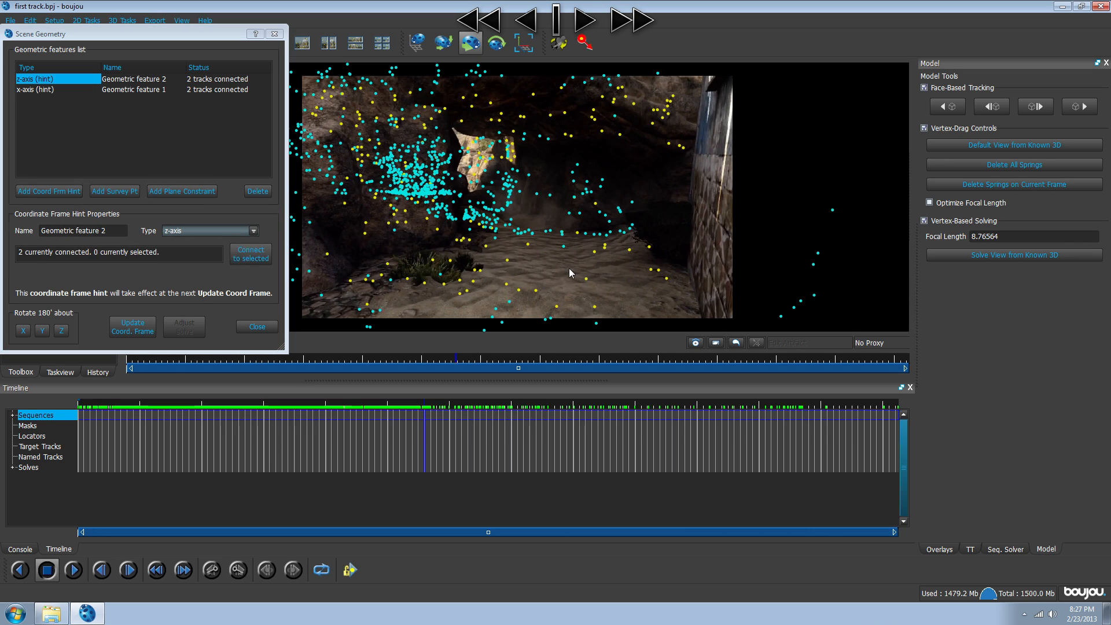
pyautogui.click(587, 280)
pyautogui.keyDown('shift'); pyautogui.click(578, 234); pyautogui.keyUp('shift')
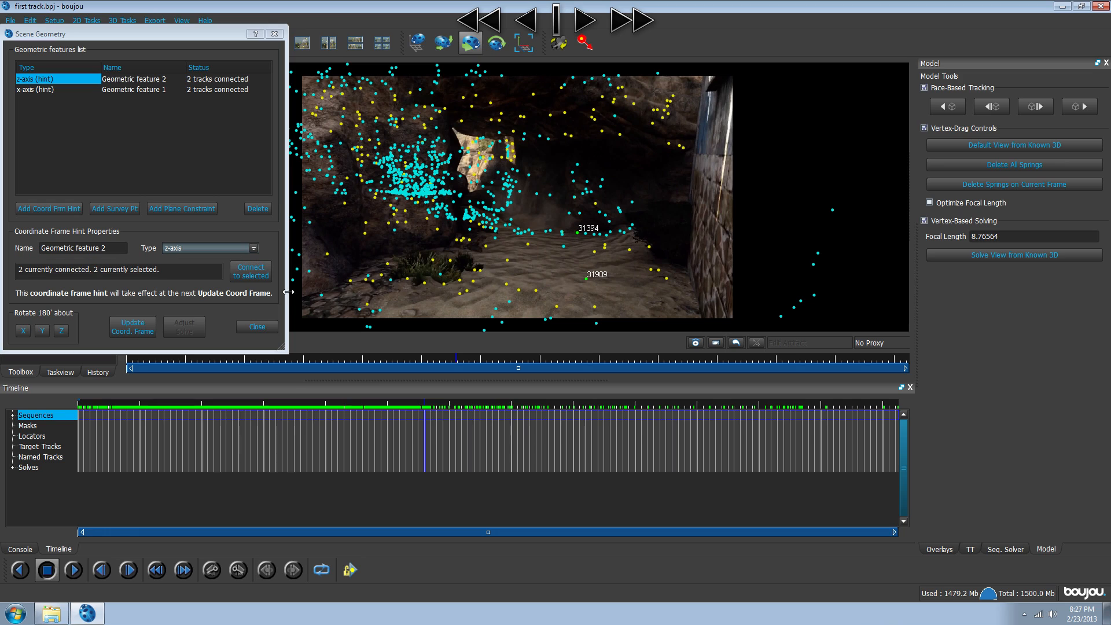
pyautogui.click(258, 279)
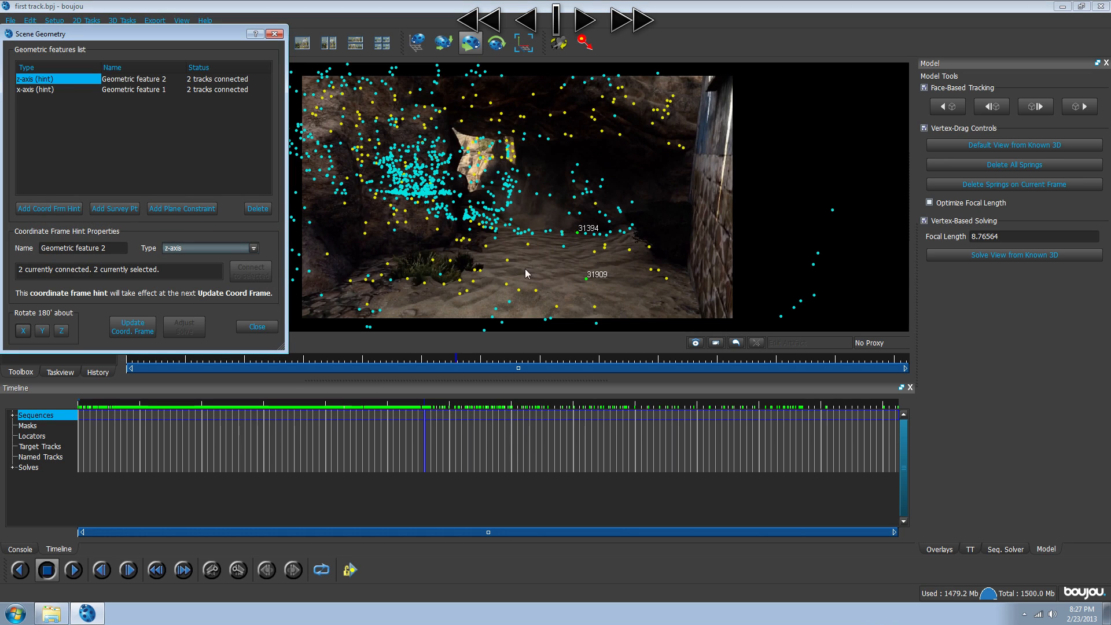
pyautogui.click(131, 330)
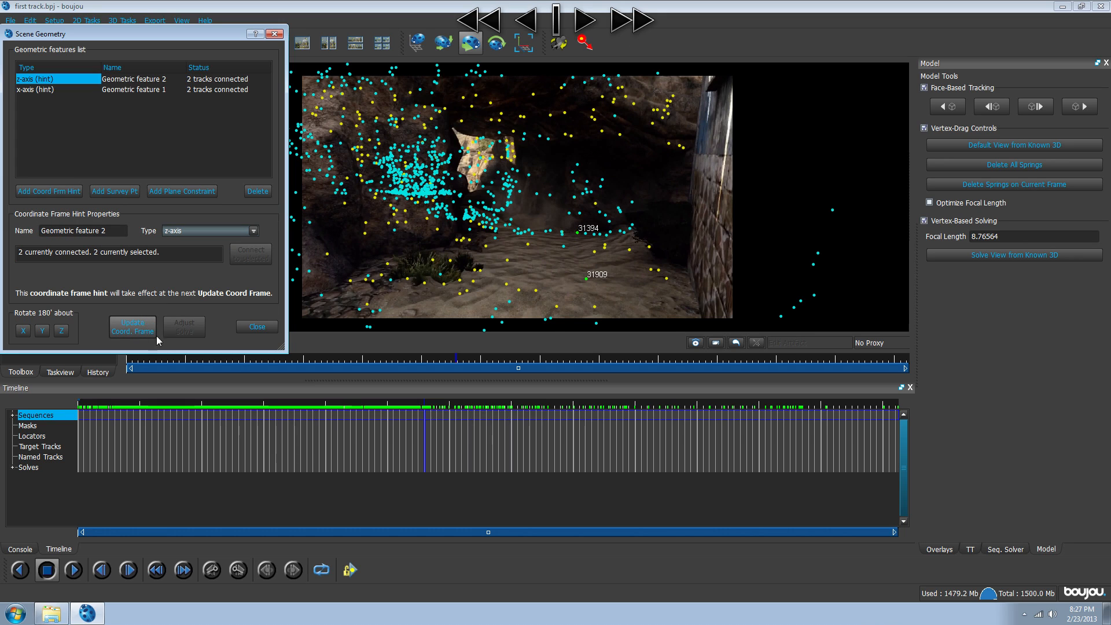
pyautogui.click(258, 328)
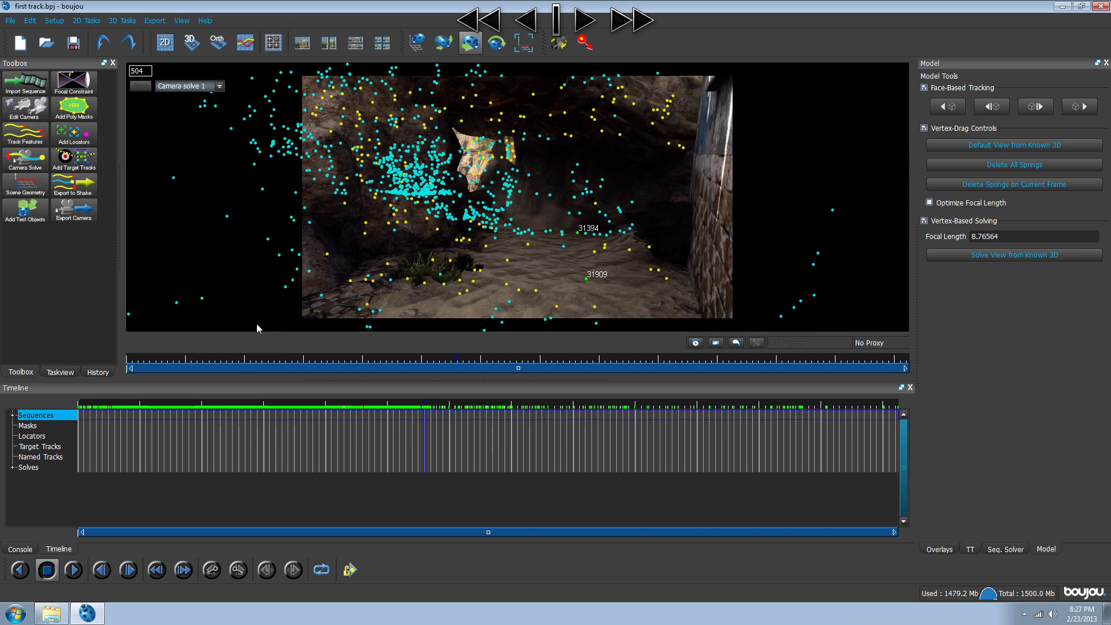
# - Add a solid Ladybird test object to check its alignment with the cave floor
pyautogui.click(25, 211)
pyautogui.moveTo(687, 294); pyautogui.dragTo(586, 289)
pyautogui.click(133, 368)
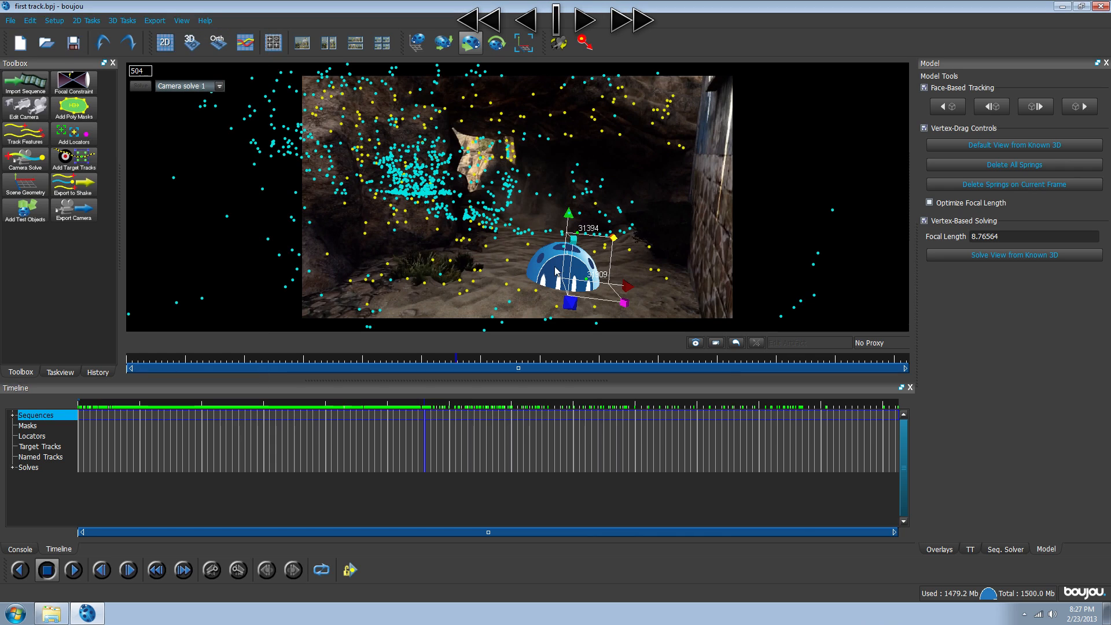
# - Reconnect the z-axis hint to tracks 31909 and 34116, update the coordinate frame and close the scene geometry settings
pyautogui.click(44, 192)
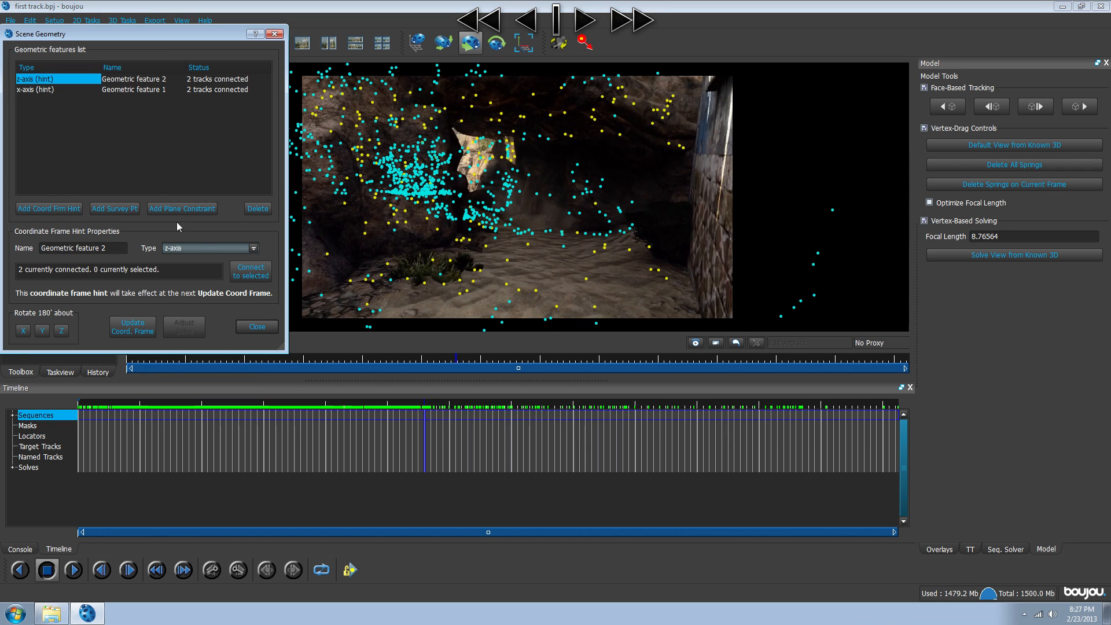
pyautogui.click(40, 79)
pyautogui.click(591, 300)
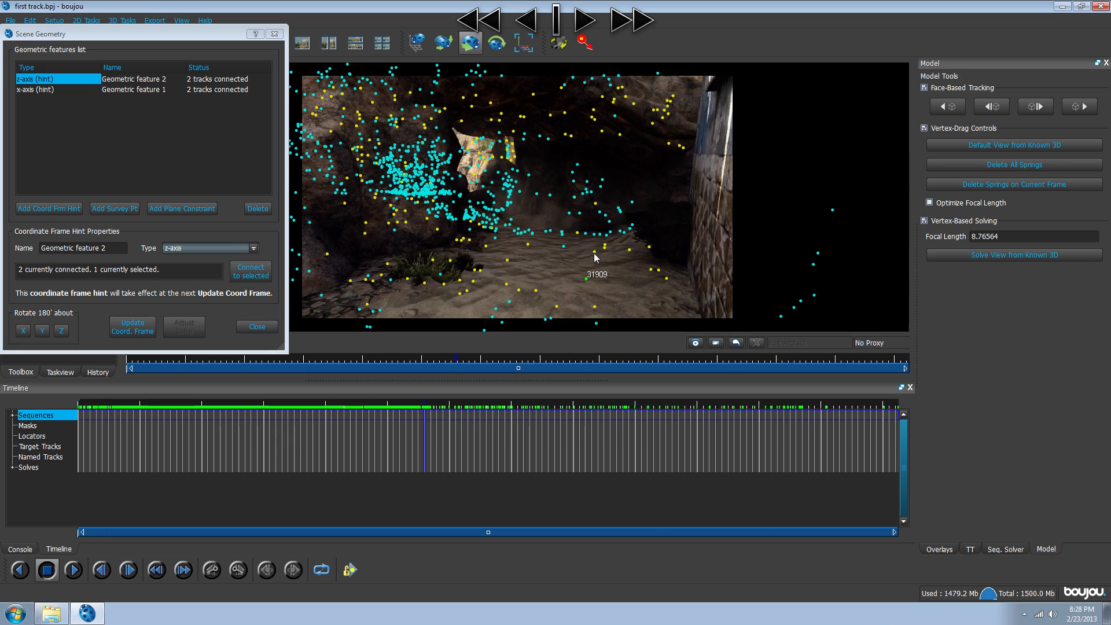
pyautogui.keyDown('ctrl'); pyautogui.click(593, 234); pyautogui.keyUp('ctrl')
pyautogui.click(242, 279)
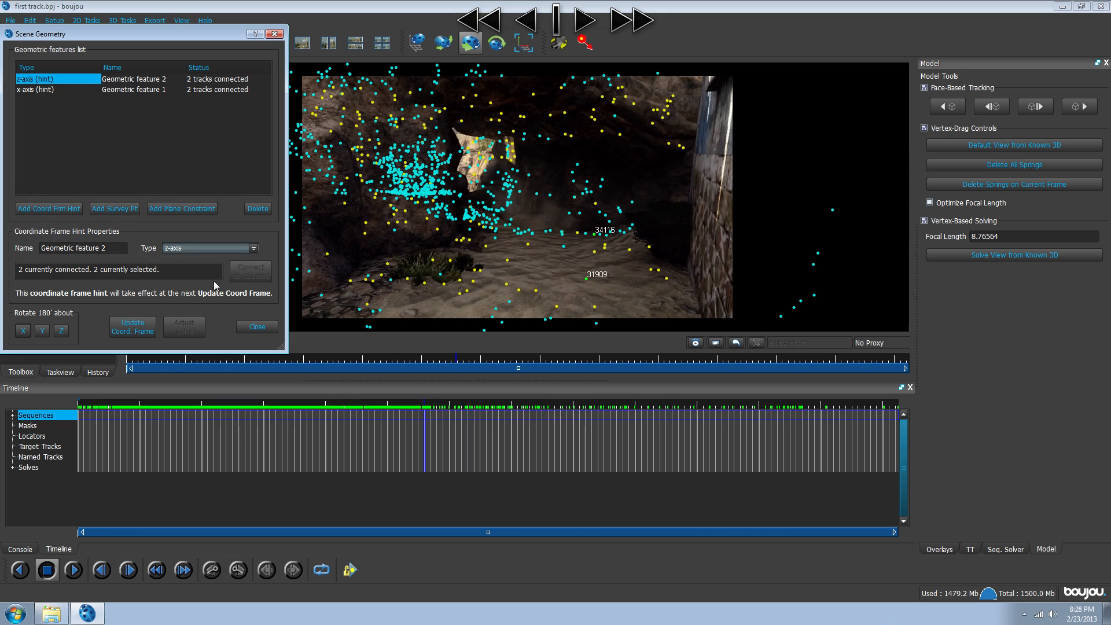
pyautogui.click(150, 328)
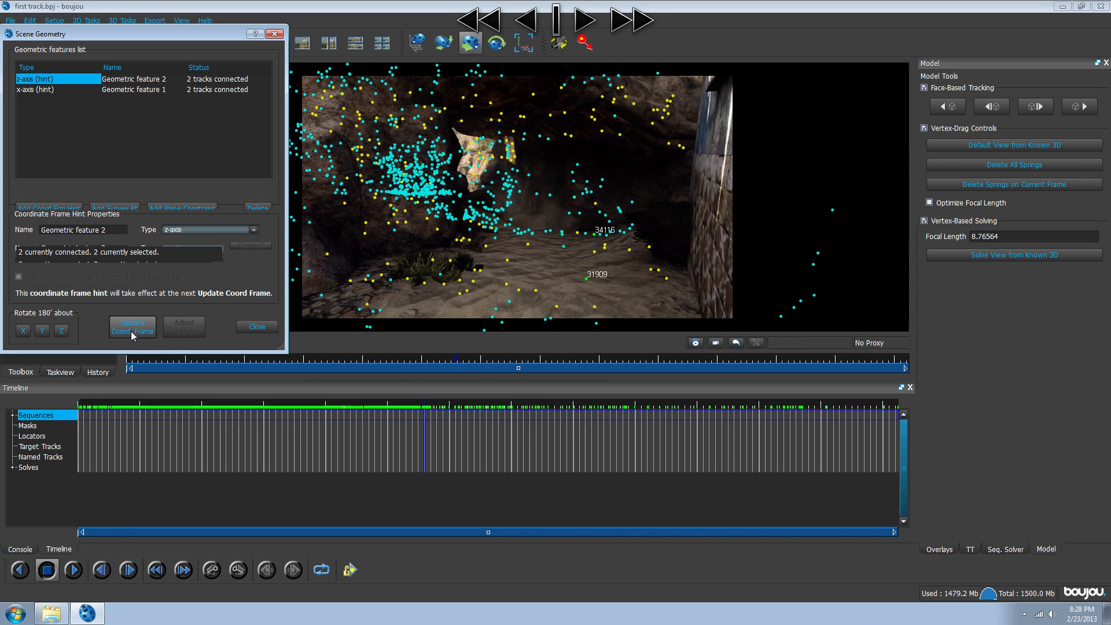
pyautogui.click(256, 327)
# - Insert another Ladybird test object to check the updated alignment in the cave, and delete it
pyautogui.click(25, 212)
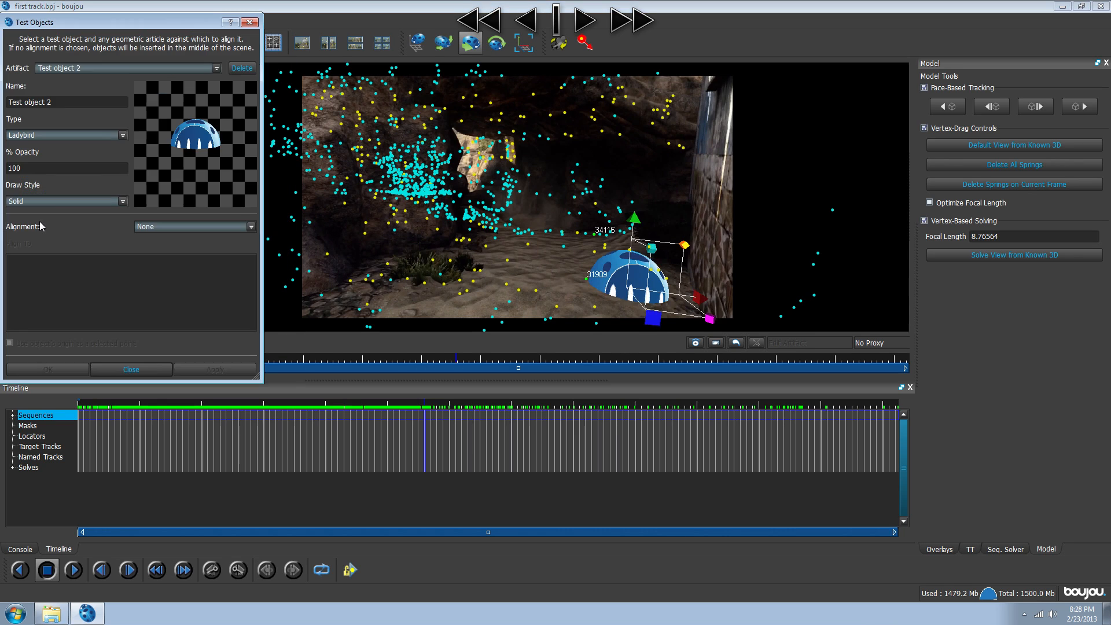
pyautogui.click(119, 370)
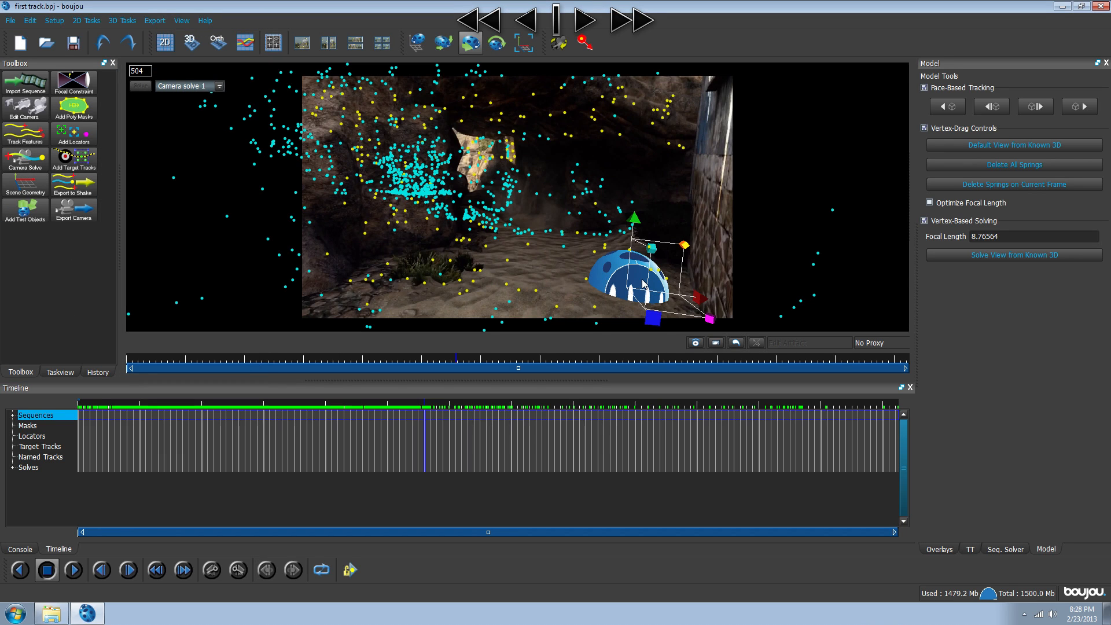
pyautogui.press('Delete')
# - Connect the z-axis hint to cave-floor tracks 31909 and 32216 in the scene geometry settings
pyautogui.click(25, 185)
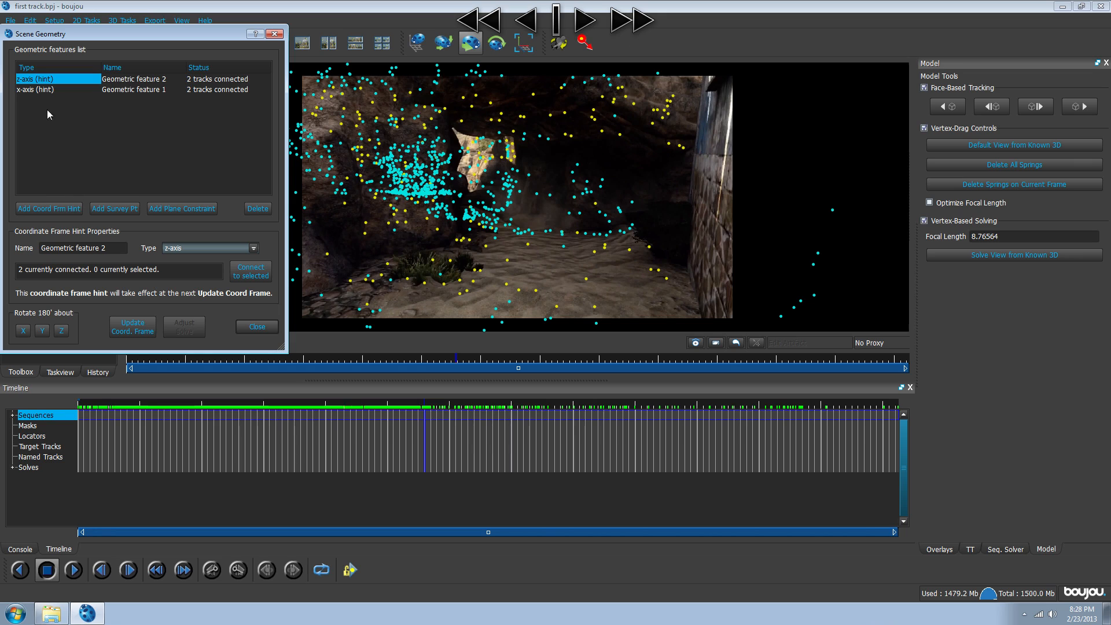
pyautogui.click(37, 89)
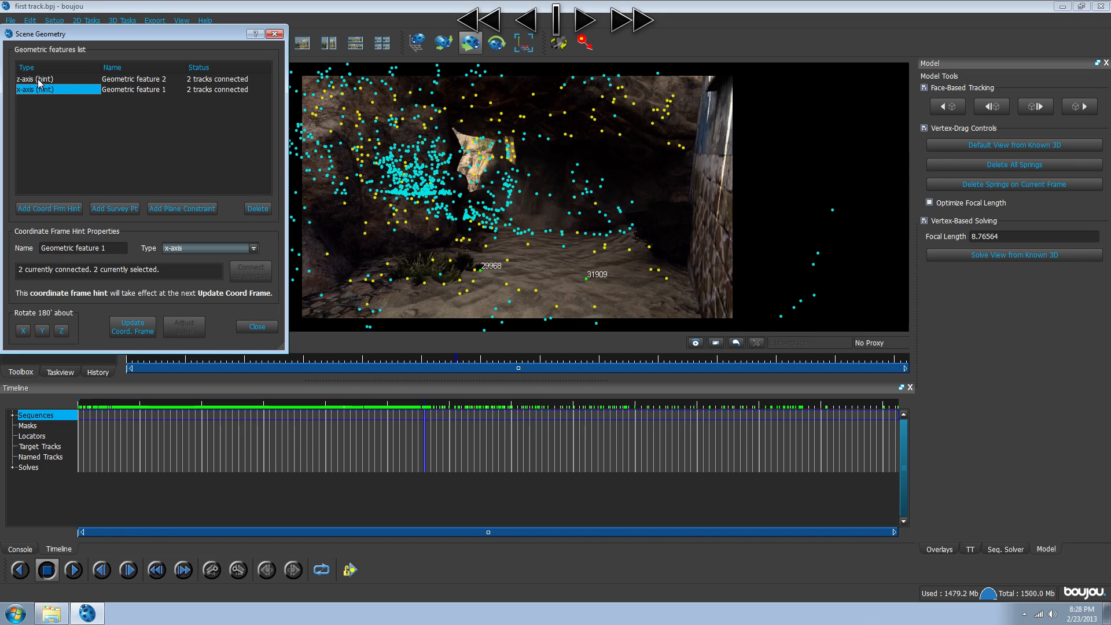
pyautogui.click(37, 78)
pyautogui.click(38, 90)
pyautogui.moveTo(433, 403)
pyautogui.mouseDown()
pyautogui.moveTo(404, 405)
pyautogui.moveTo(435, 400)
pyautogui.moveTo(429, 391)
pyautogui.mouseUp()
pyautogui.click(592, 298)
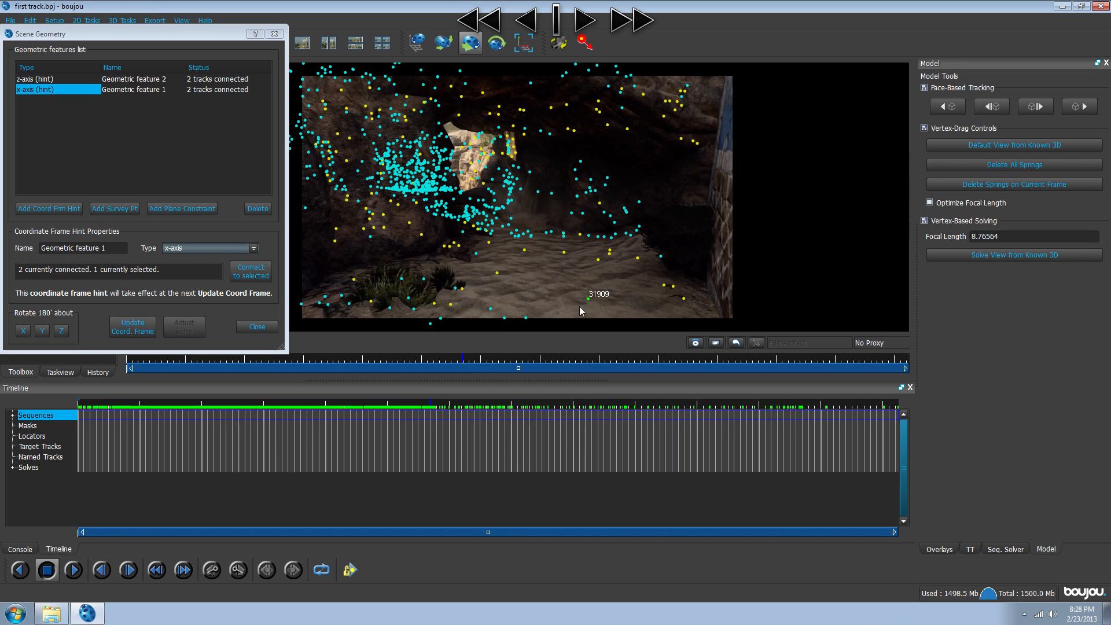
pyautogui.click(33, 89)
pyautogui.click(41, 79)
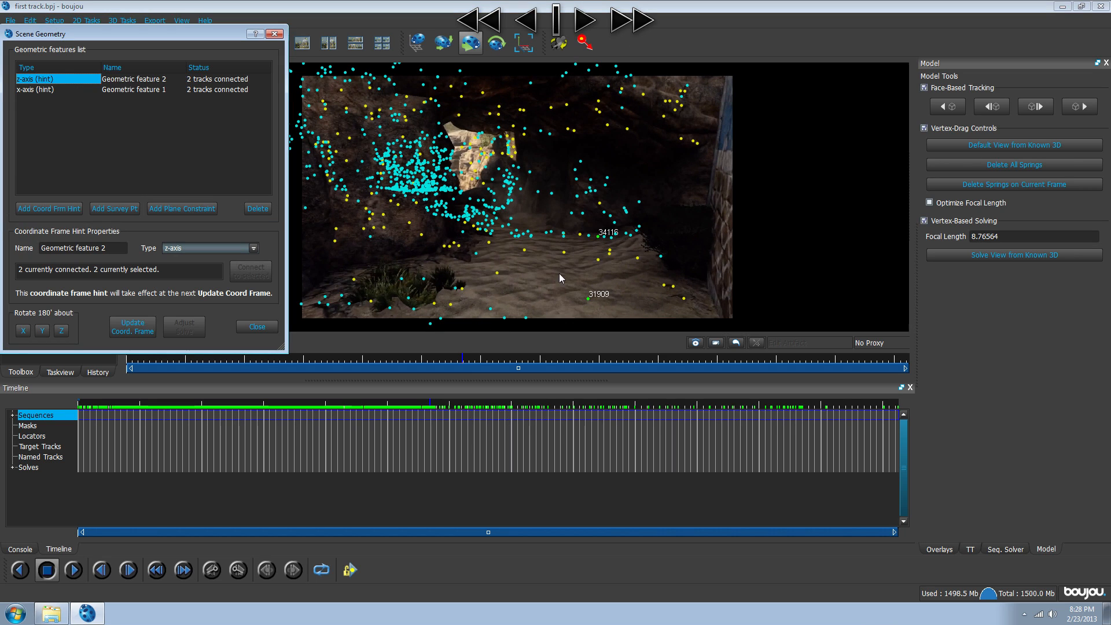
pyautogui.click(588, 300)
pyautogui.keyDown('shift'); pyautogui.click(598, 259); pyautogui.keyUp('shift')
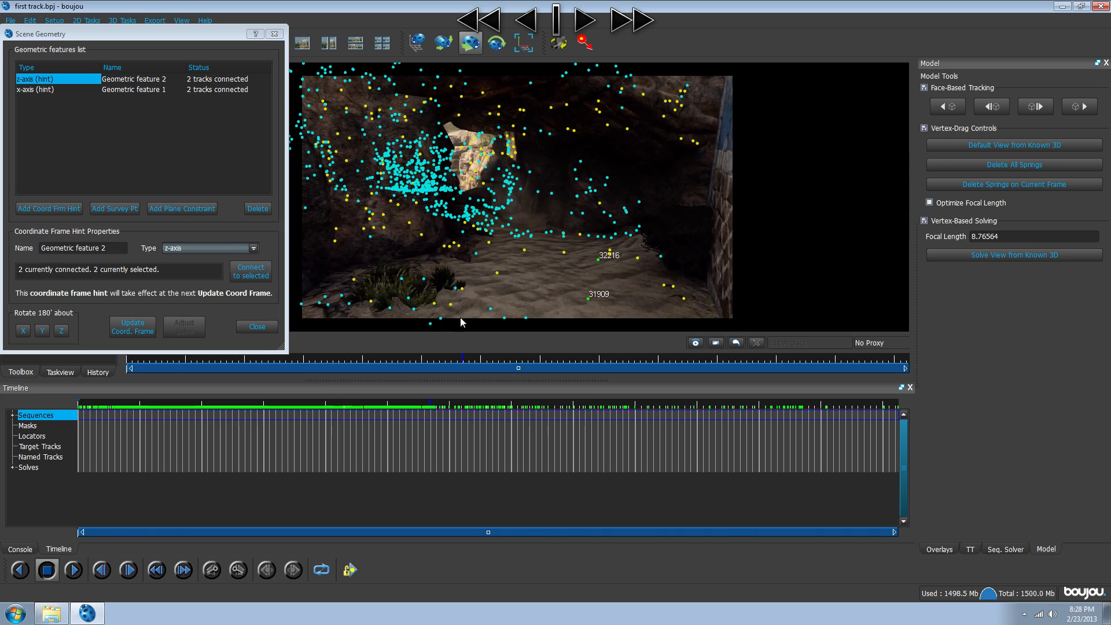
pyautogui.click(250, 271)
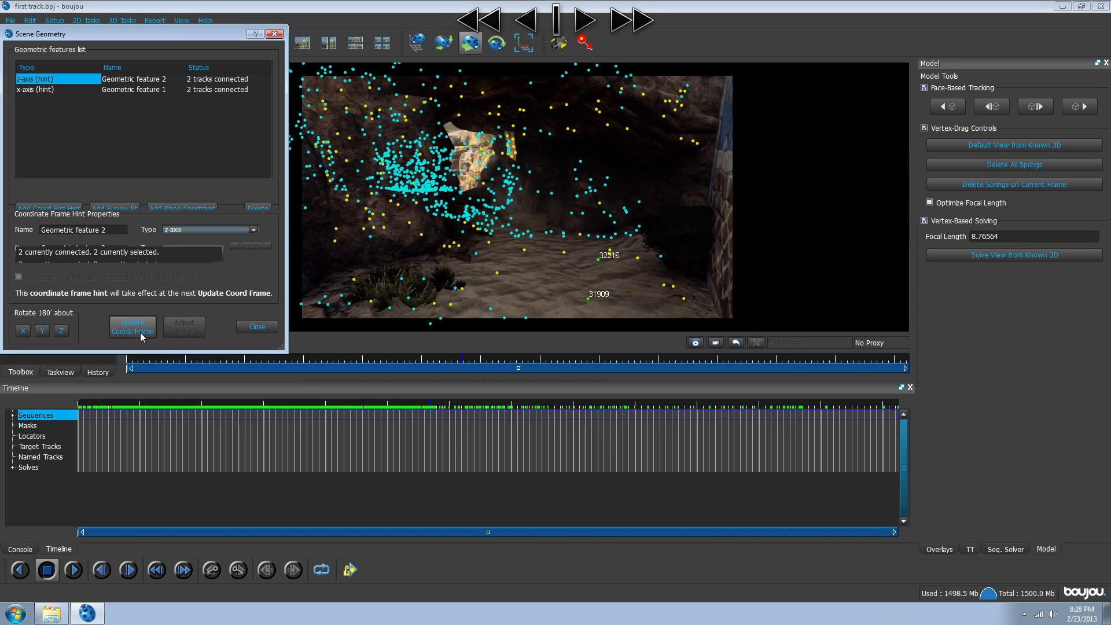
# - Connect the x-axis hint to tracks 31910 and 32107, update the coordinate frame and close the scene geometry settings
pyautogui.click(42, 91)
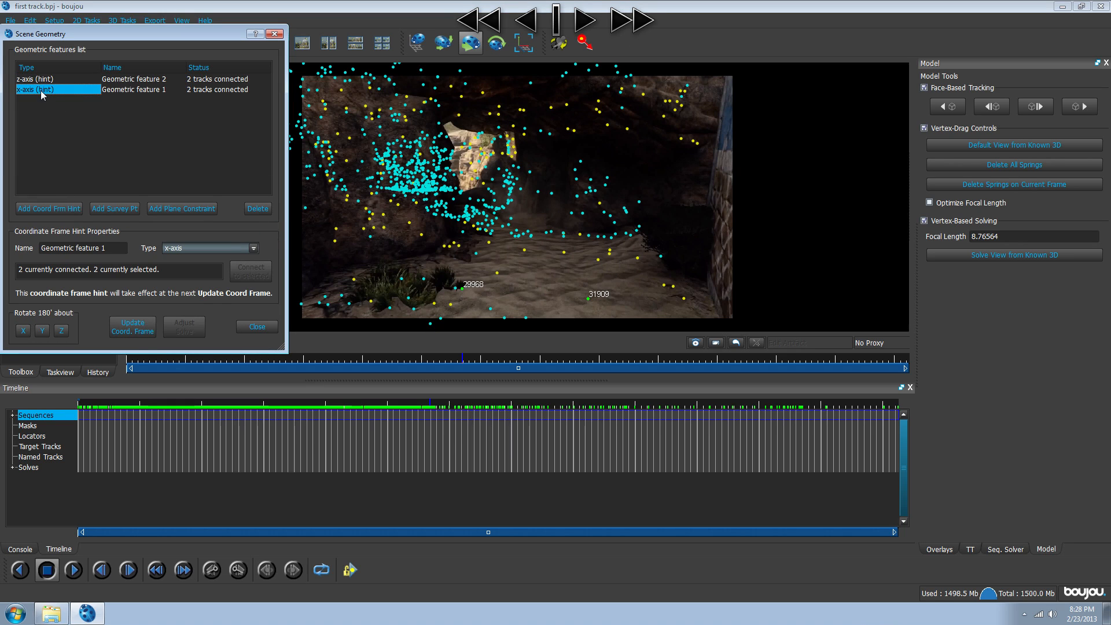
pyautogui.click(605, 297)
pyautogui.click(589, 299)
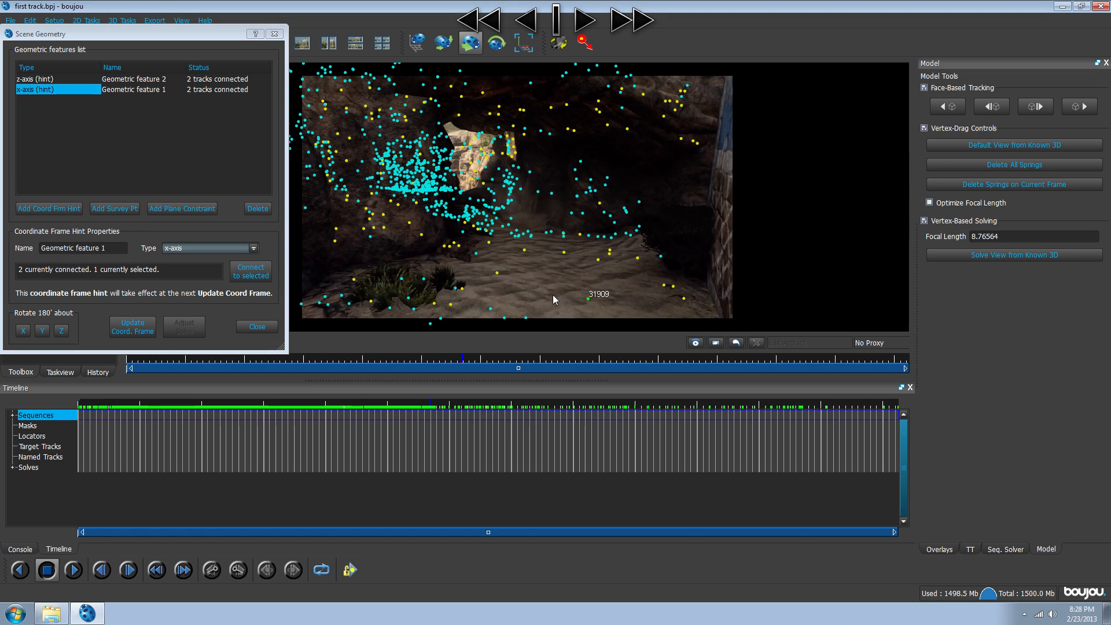
pyautogui.click(600, 298)
pyautogui.click(139, 330)
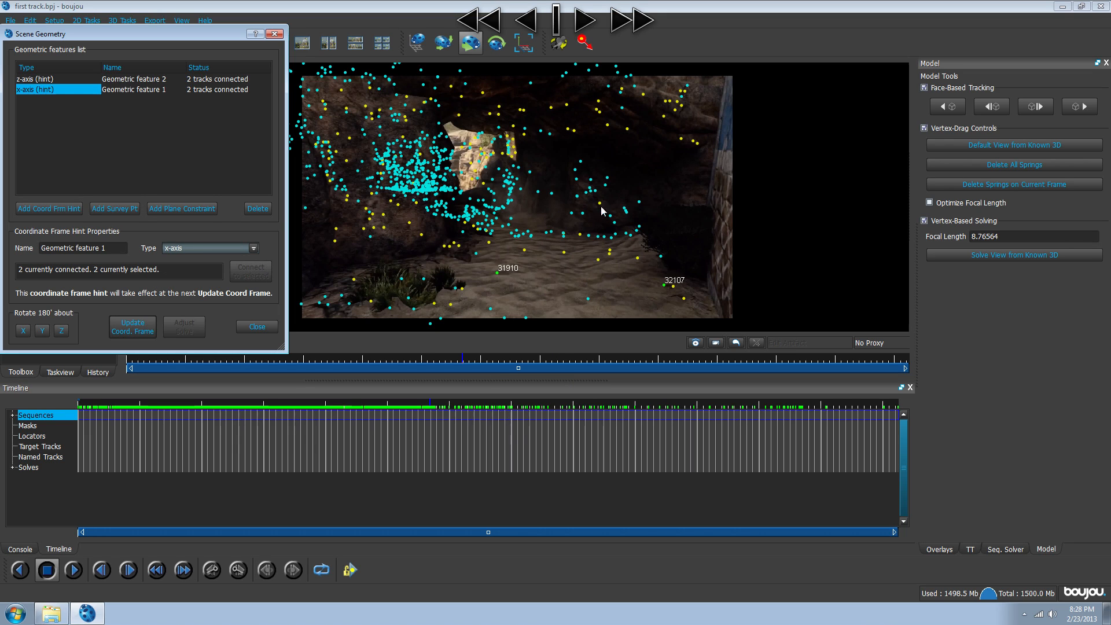
pyautogui.click(257, 327)
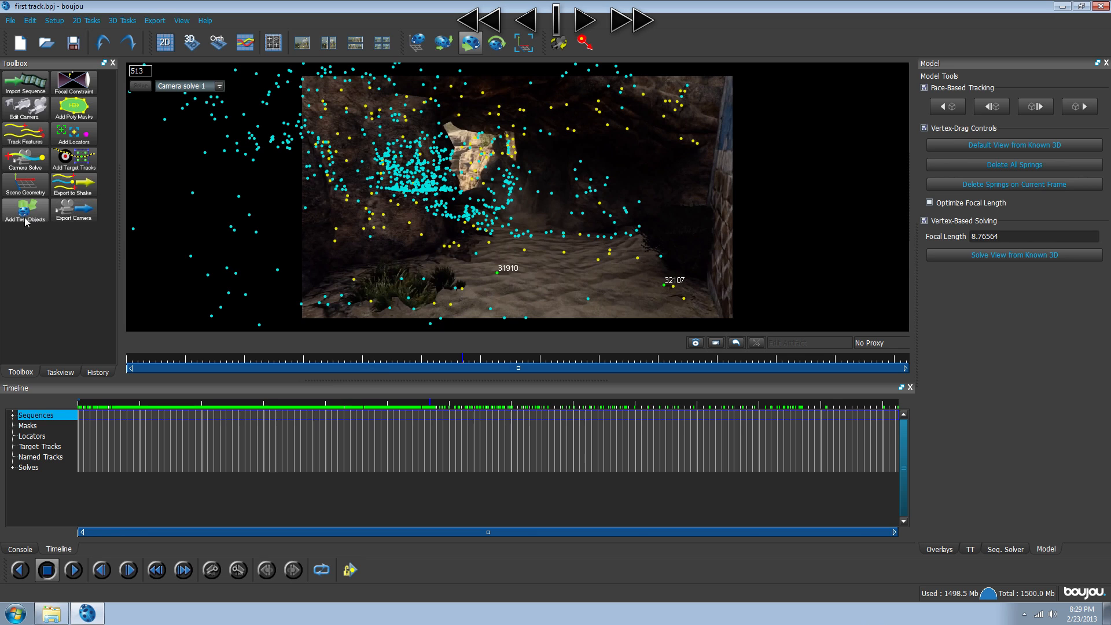
# - Add a Ladybird test object and scrub between about frames 513 and 492 to check its alignment with the cave floor
pyautogui.click(25, 219)
pyautogui.click(162, 369)
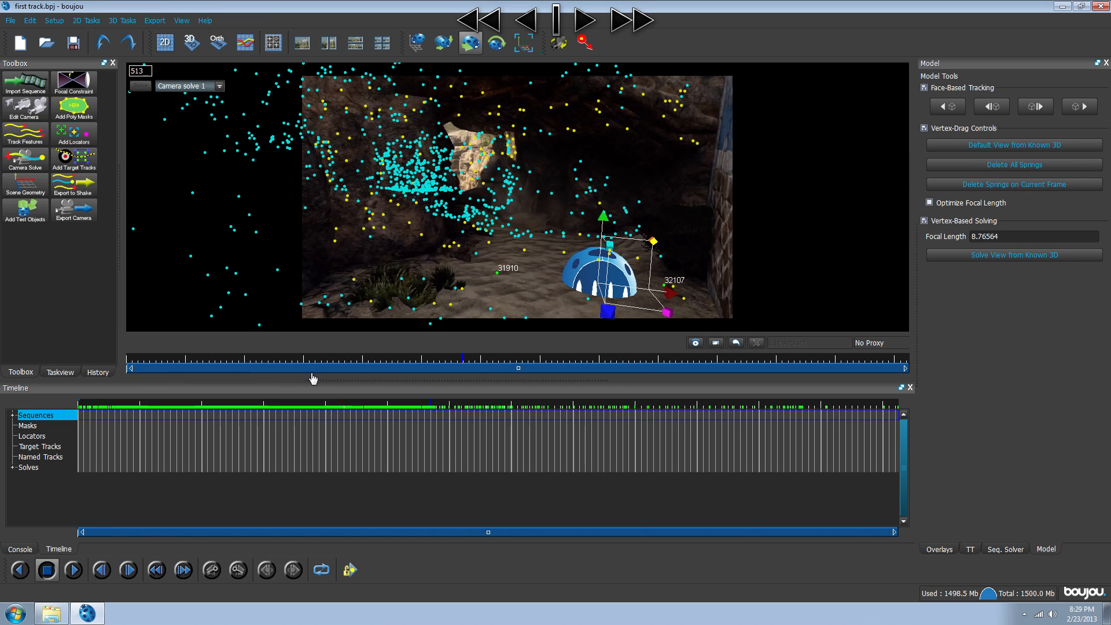
pyautogui.click(451, 409)
pyautogui.moveTo(452, 408); pyautogui.dragTo(422, 408)
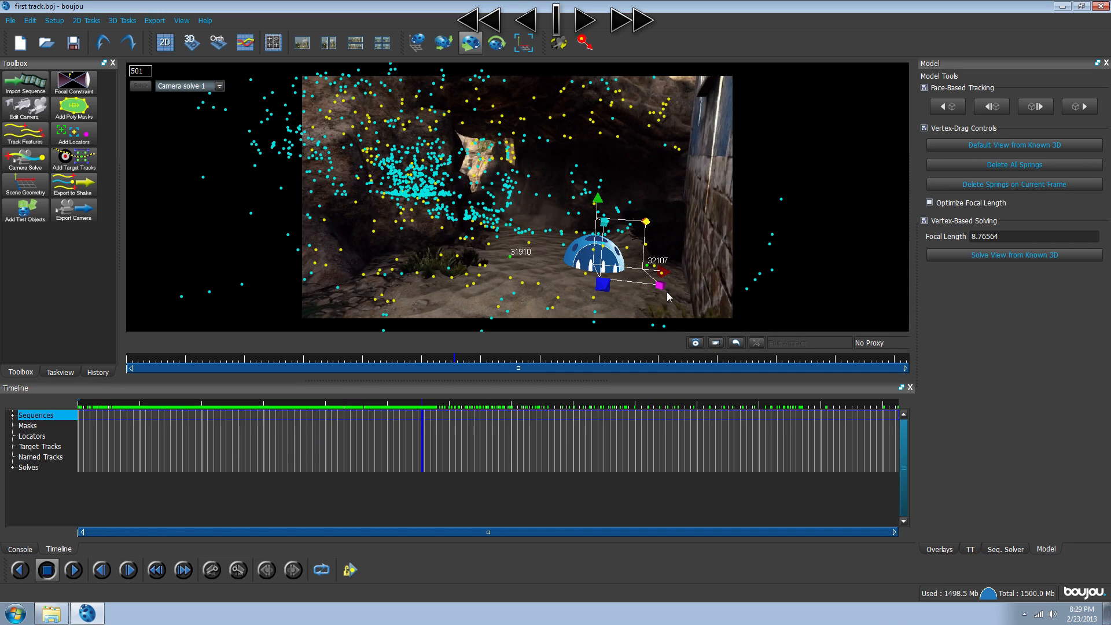
pyautogui.moveTo(425, 405)
pyautogui.mouseDown()
pyautogui.moveTo(439, 406)
pyautogui.moveTo(341, 399)
pyautogui.moveTo(441, 403)
pyautogui.moveTo(420, 400)
pyautogui.mouseUp()
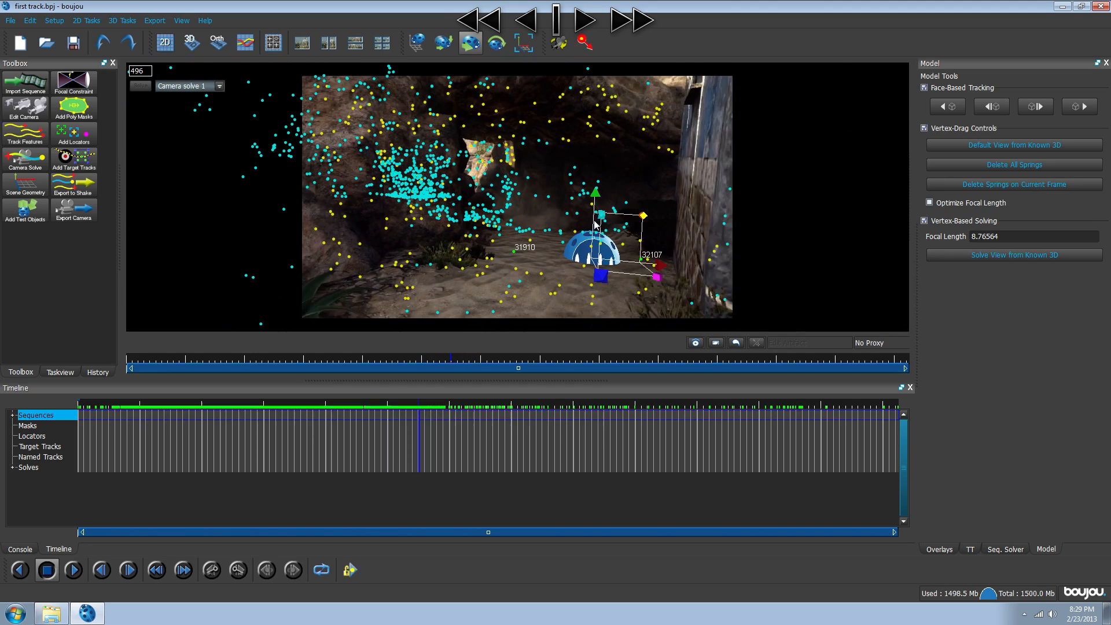
pyautogui.moveTo(431, 405)
pyautogui.mouseDown()
pyautogui.moveTo(498, 399)
pyautogui.moveTo(395, 390)
pyautogui.moveTo(416, 394)
pyautogui.mouseUp()
# - Export the camera to Cinema 4D as "second cam" with the scene scaled by 100
pyautogui.click(92, 215)
pyautogui.click(666, 182)
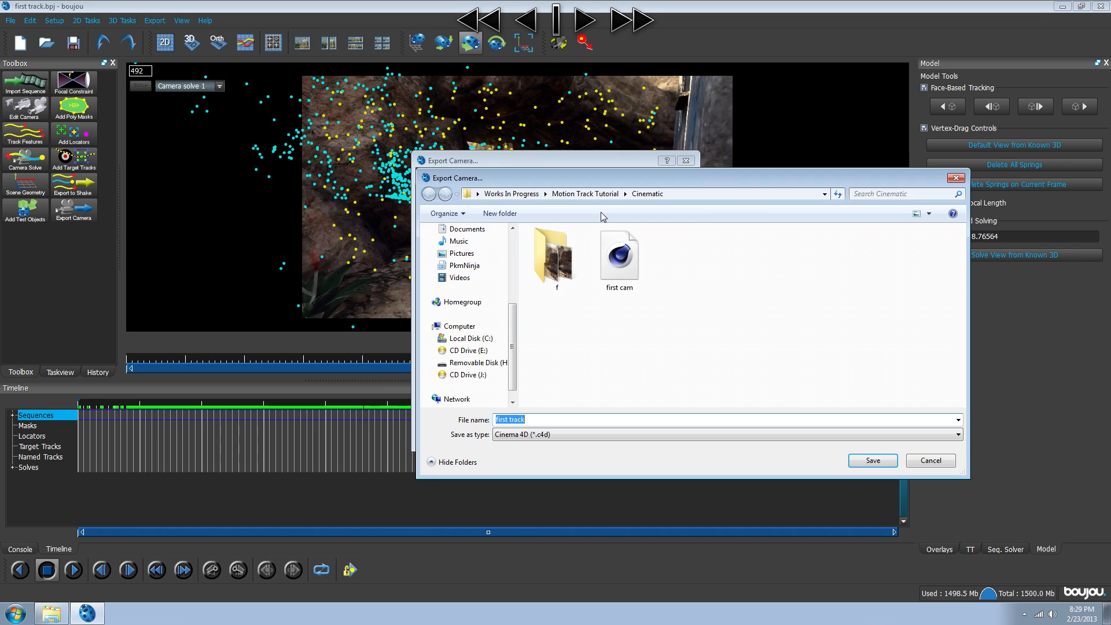
pyautogui.write('second ca')
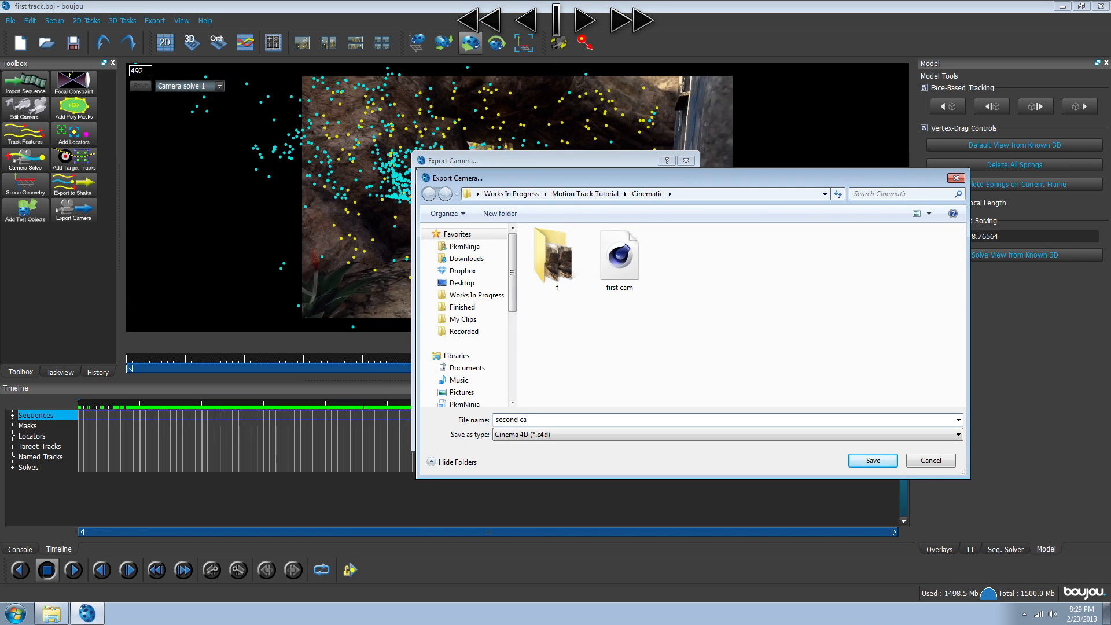
pyautogui.write('m')
pyautogui.press('Return')
pyautogui.doubleClick(605, 371)
pyautogui.write('100')
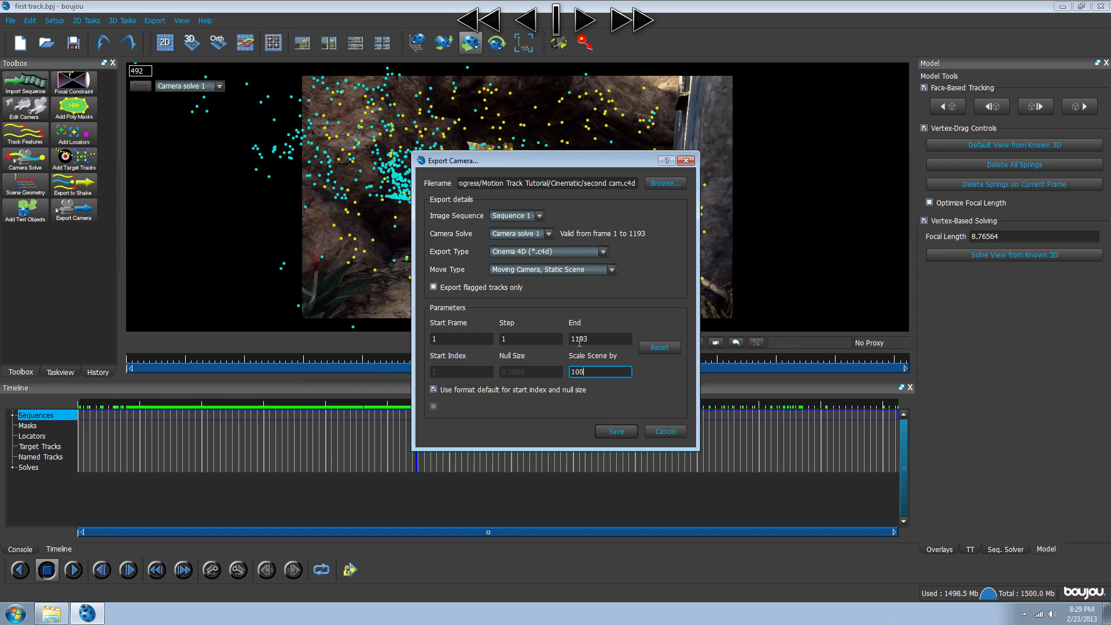
pyautogui.click(616, 431)
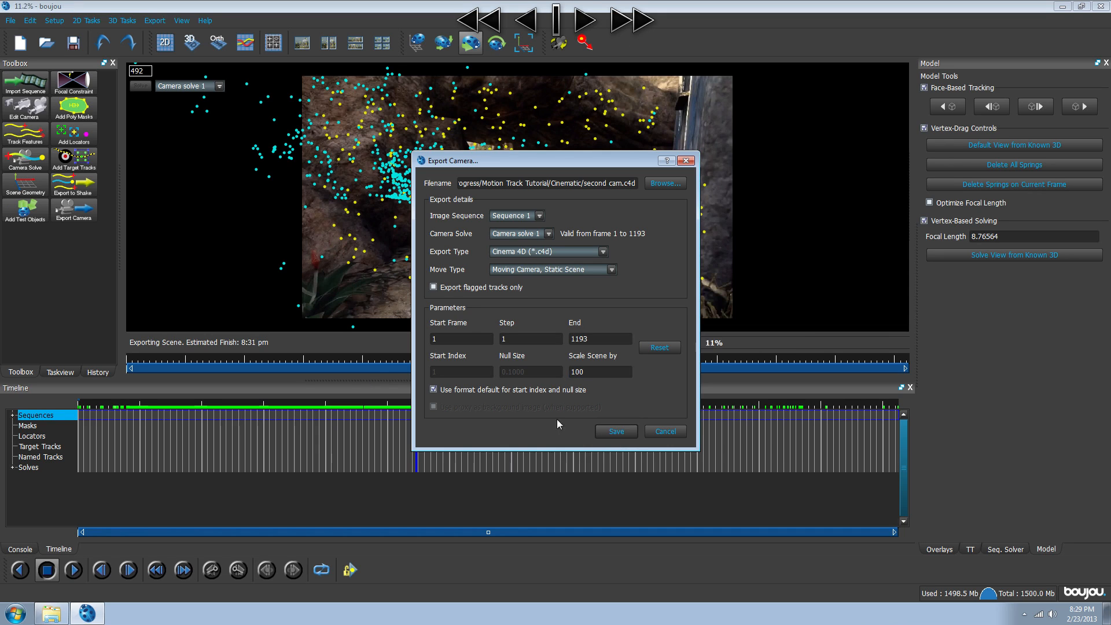
# - Save the project as a separate file named "second track"
pyautogui.click(11, 20)
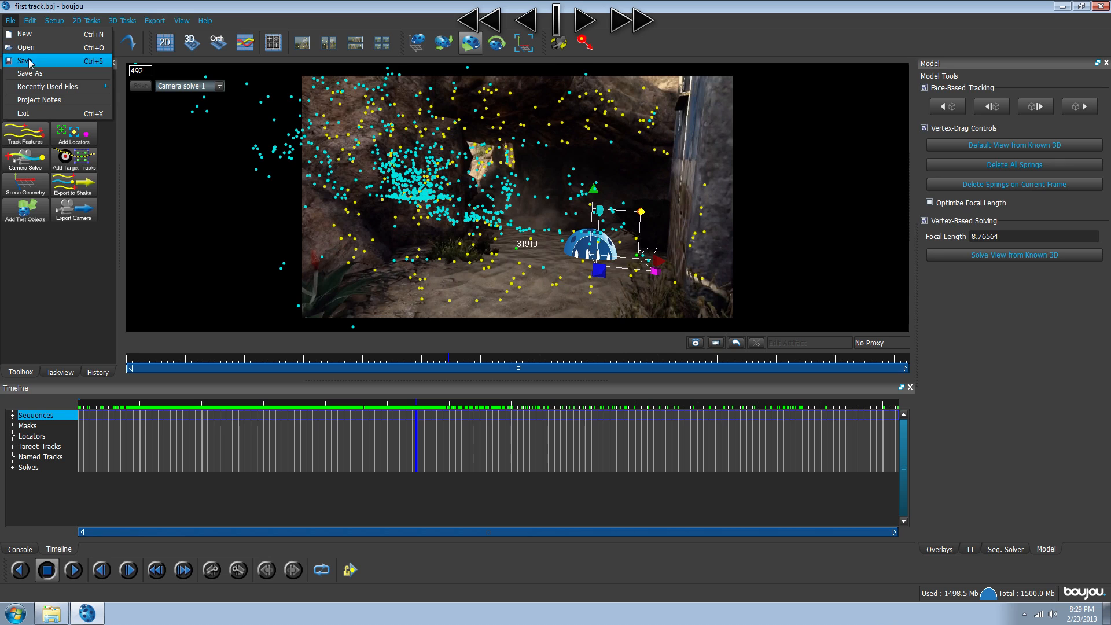
pyautogui.click(26, 73)
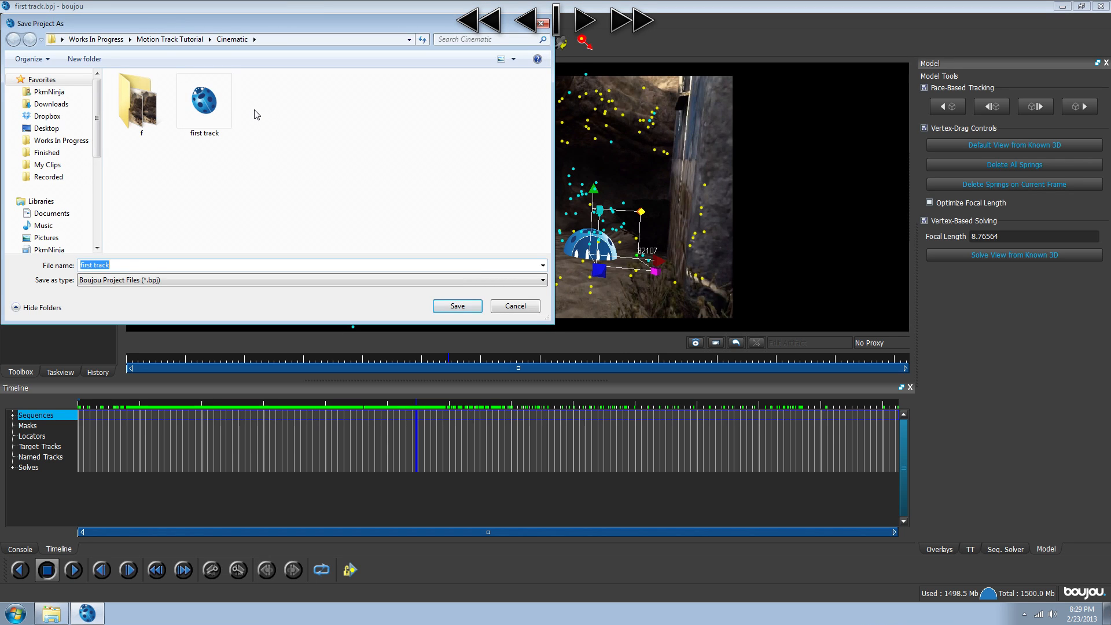
pyautogui.write('second track')
pyautogui.press('Return')
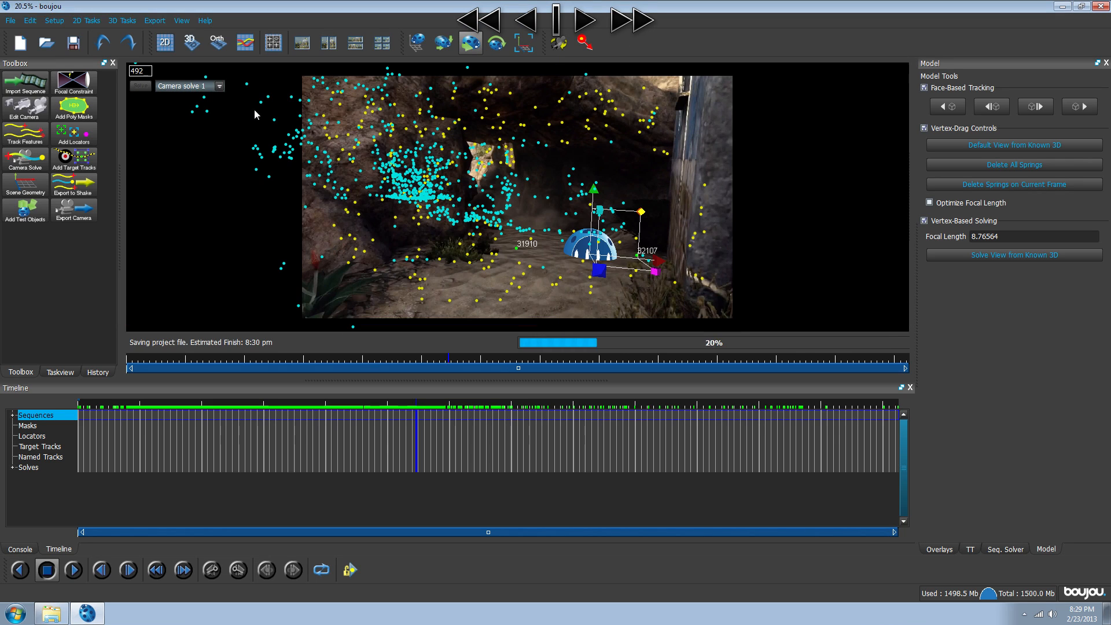
# - Go to the desert section at about frame 1093 and connect the x-axis hint to two tracks on the sand
pyautogui.moveTo(423, 405); pyautogui.dragTo(829, 408)
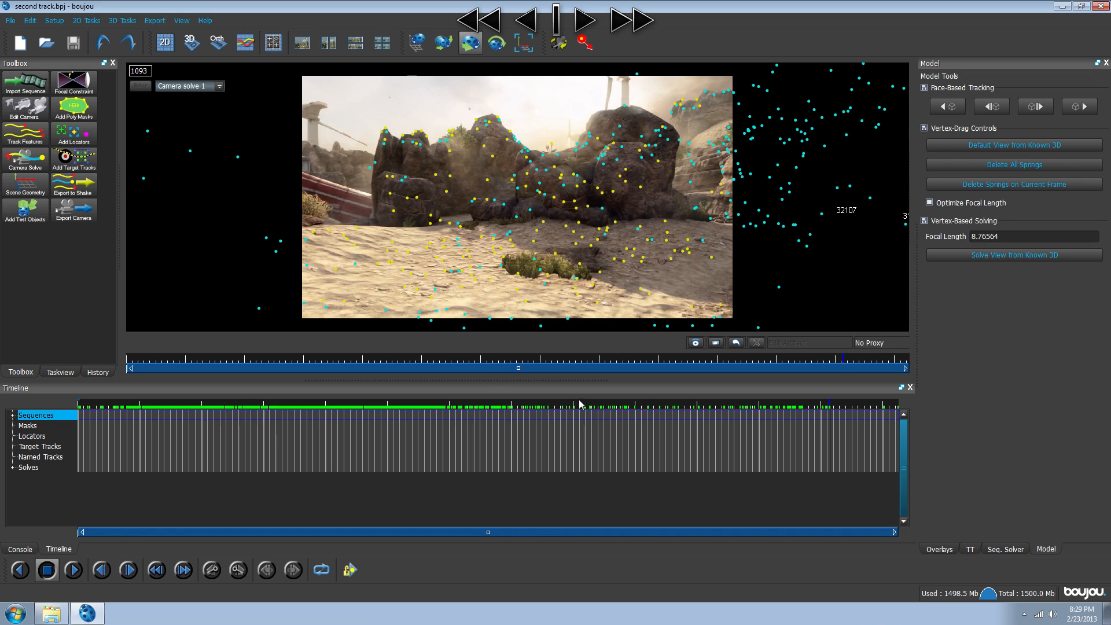
pyautogui.click(25, 185)
pyautogui.click(34, 89)
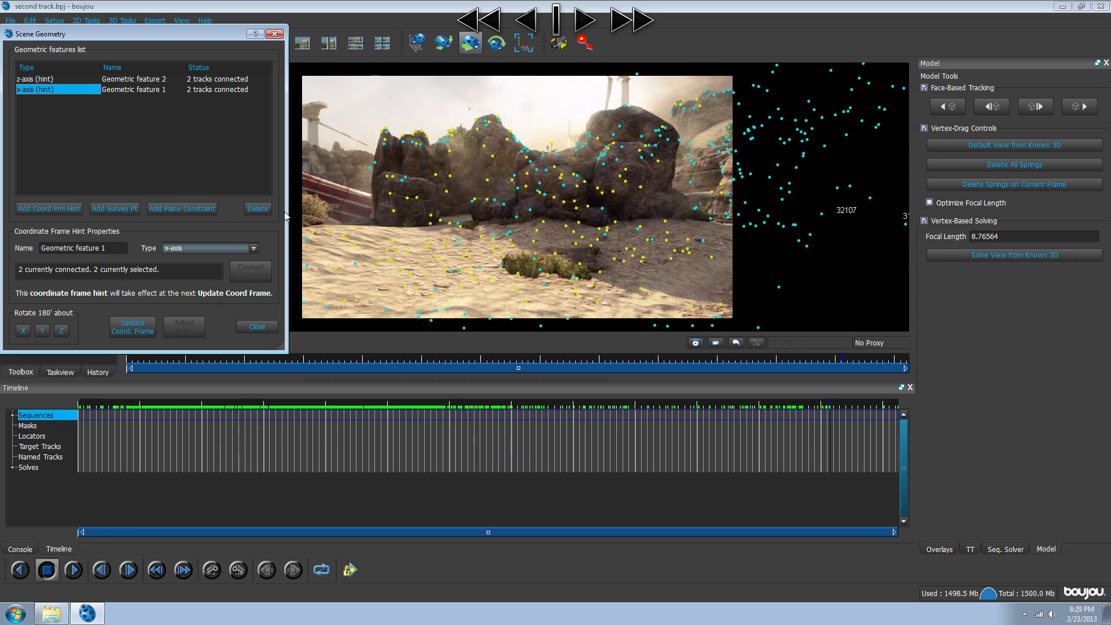
pyautogui.click(519, 274)
pyautogui.click(493, 279)
pyautogui.click(37, 92)
pyautogui.click(517, 289)
pyautogui.click(435, 290)
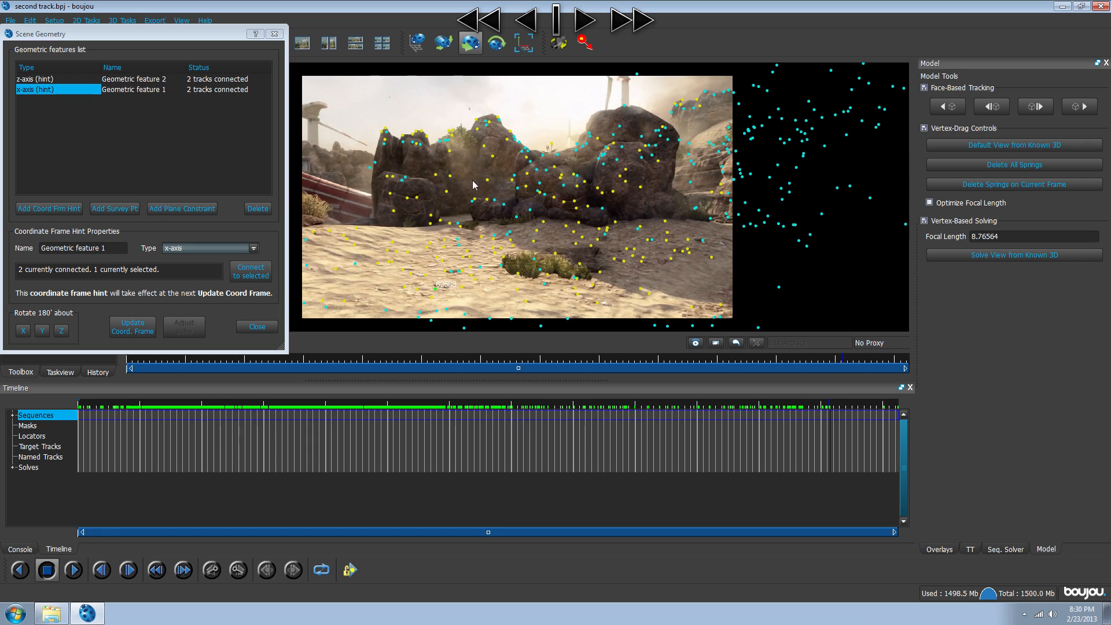
pyautogui.keyDown('shift'); pyautogui.click(576, 288); pyautogui.keyUp('shift')
# - Connect the z-axis hint to sand tracks 64275 and 63206, update the coordinate frame and close the scene geometry settings
pyautogui.moveTo(801, 408)
pyautogui.mouseDown()
pyautogui.moveTo(723, 407)
pyautogui.moveTo(807, 406)
pyautogui.mouseUp()
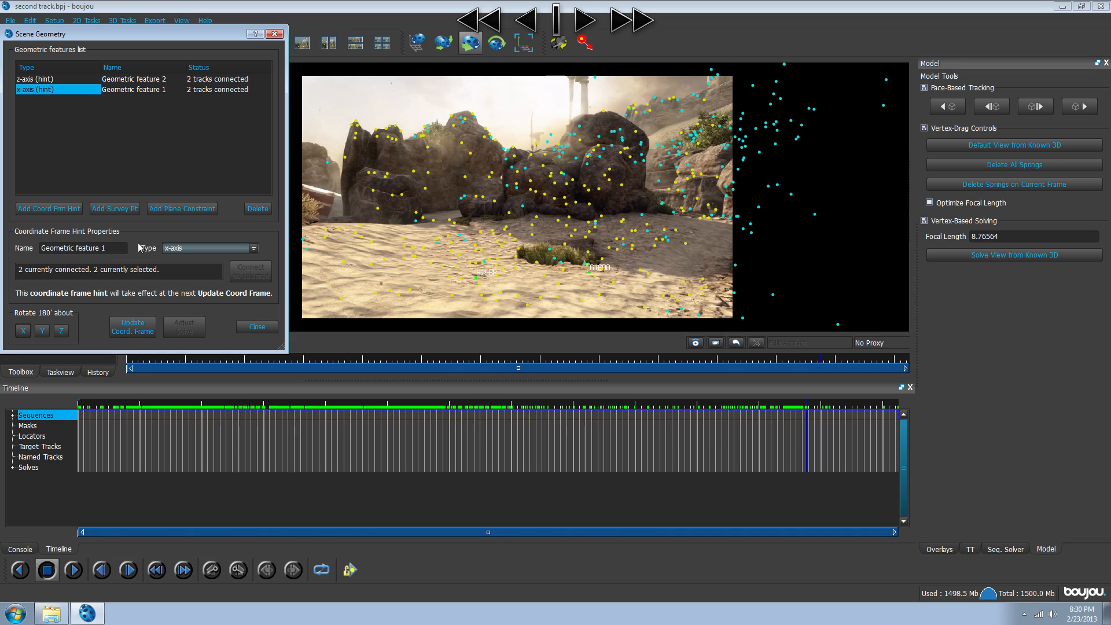
pyautogui.click(57, 79)
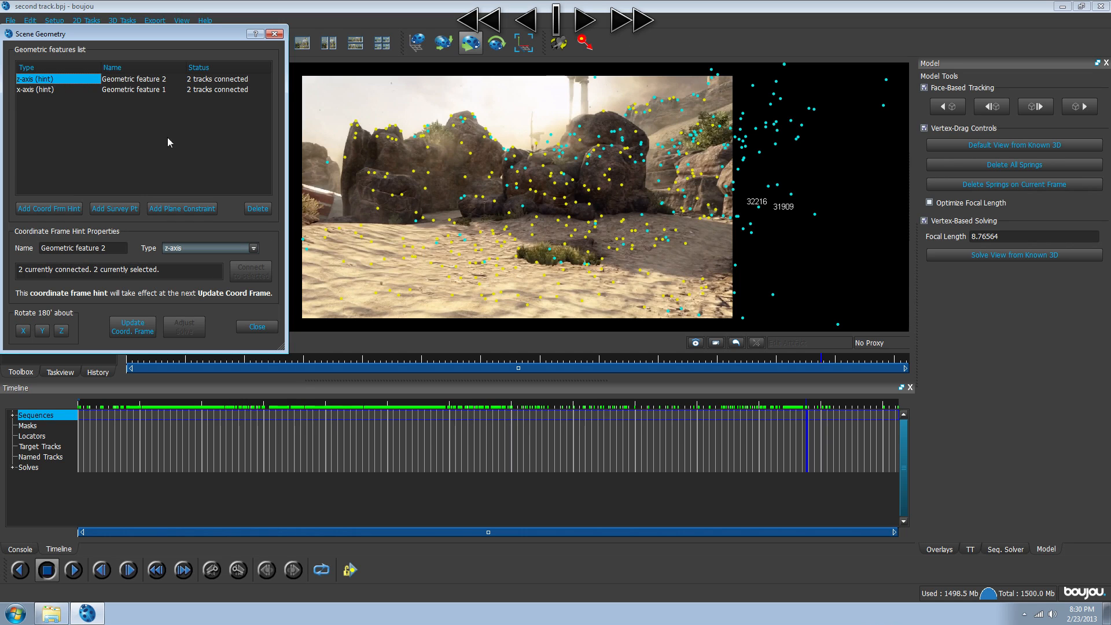
pyautogui.click(603, 314)
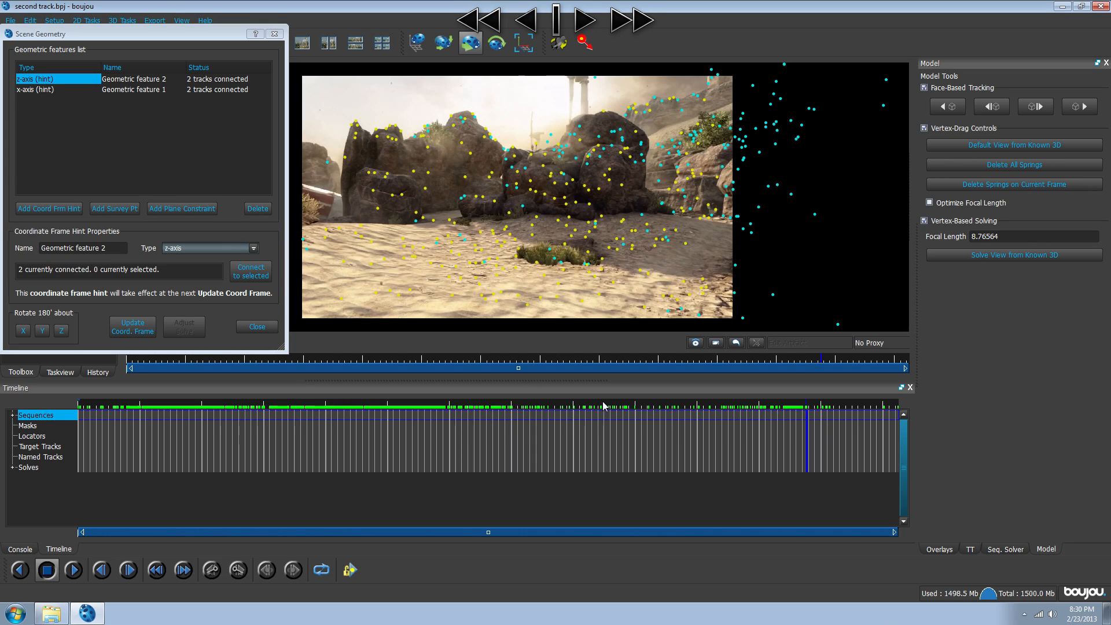
pyautogui.moveTo(801, 404); pyautogui.dragTo(846, 396)
pyautogui.click(44, 91)
pyautogui.click(44, 80)
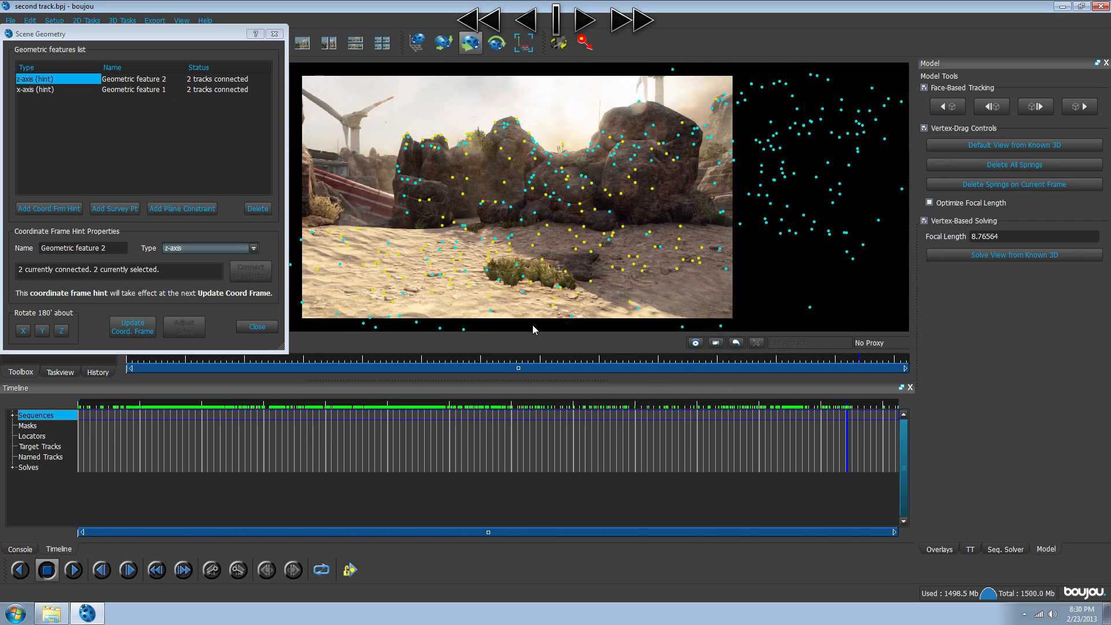
pyautogui.moveTo(830, 417); pyautogui.dragTo(822, 412)
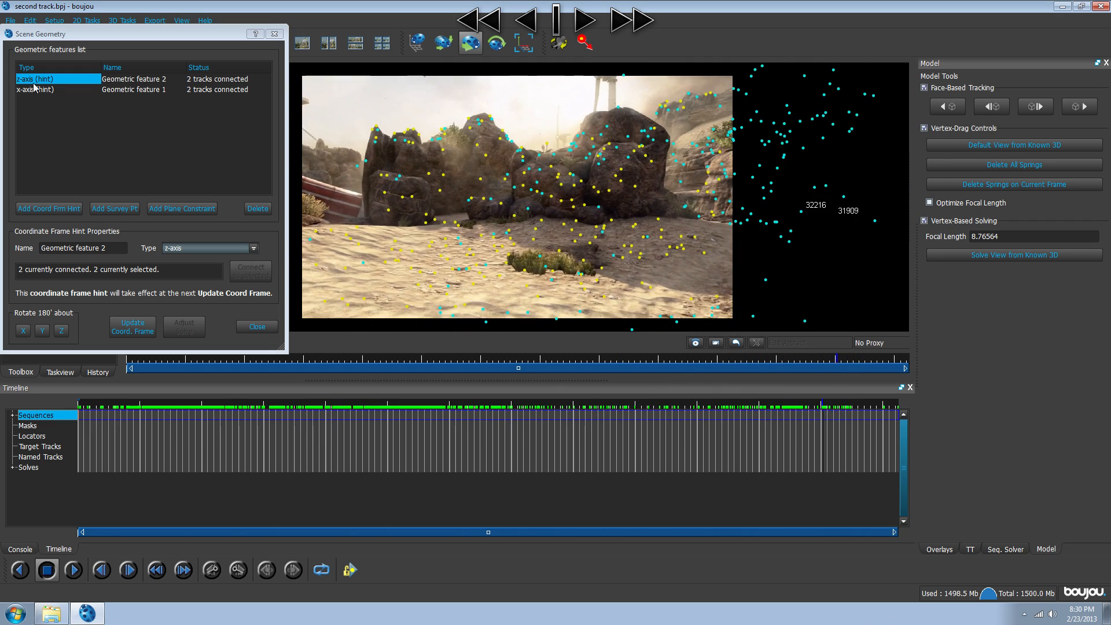
pyautogui.click(41, 90)
pyautogui.click(40, 79)
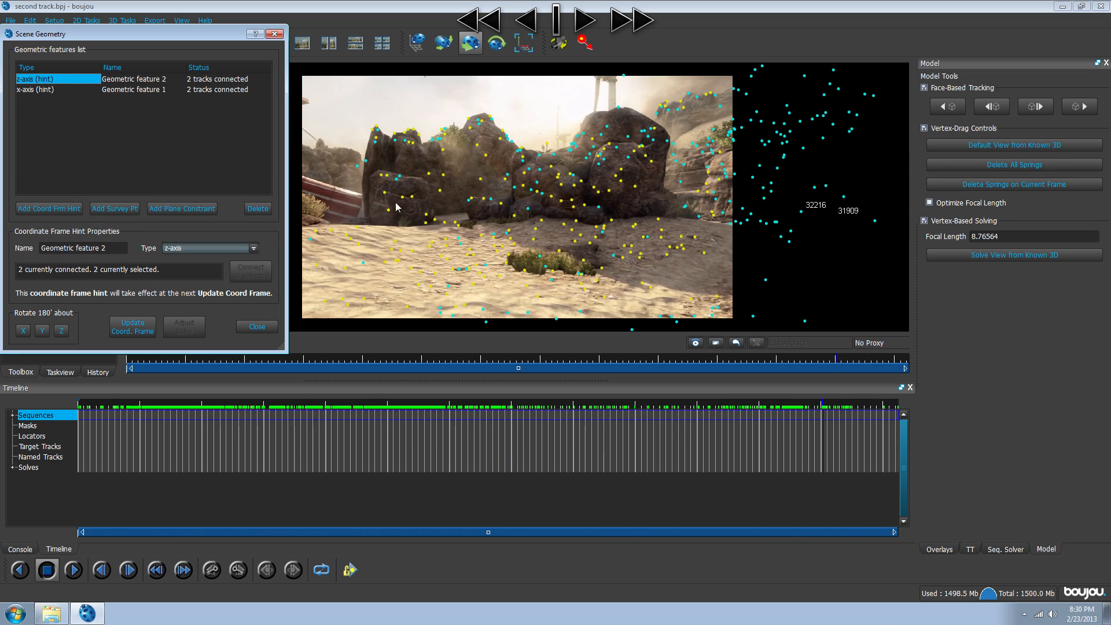
pyautogui.click(499, 275)
pyautogui.keyDown('shift'); pyautogui.click(481, 235); pyautogui.keyUp('shift')
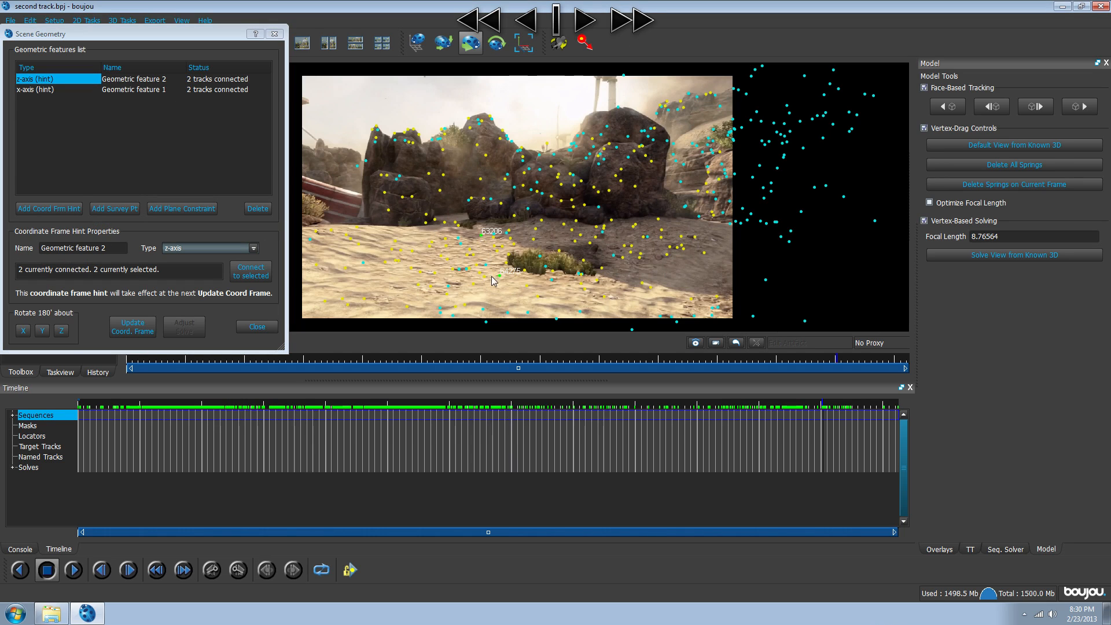
pyautogui.keyDown('shift'); pyautogui.click(483, 240); pyautogui.keyUp('shift')
pyautogui.keyDown('shift'); pyautogui.click(491, 237); pyautogui.keyUp('shift')
pyautogui.keyDown('shift'); pyautogui.click(482, 237); pyautogui.keyUp('shift')
pyautogui.click(250, 271)
pyautogui.click(134, 327)
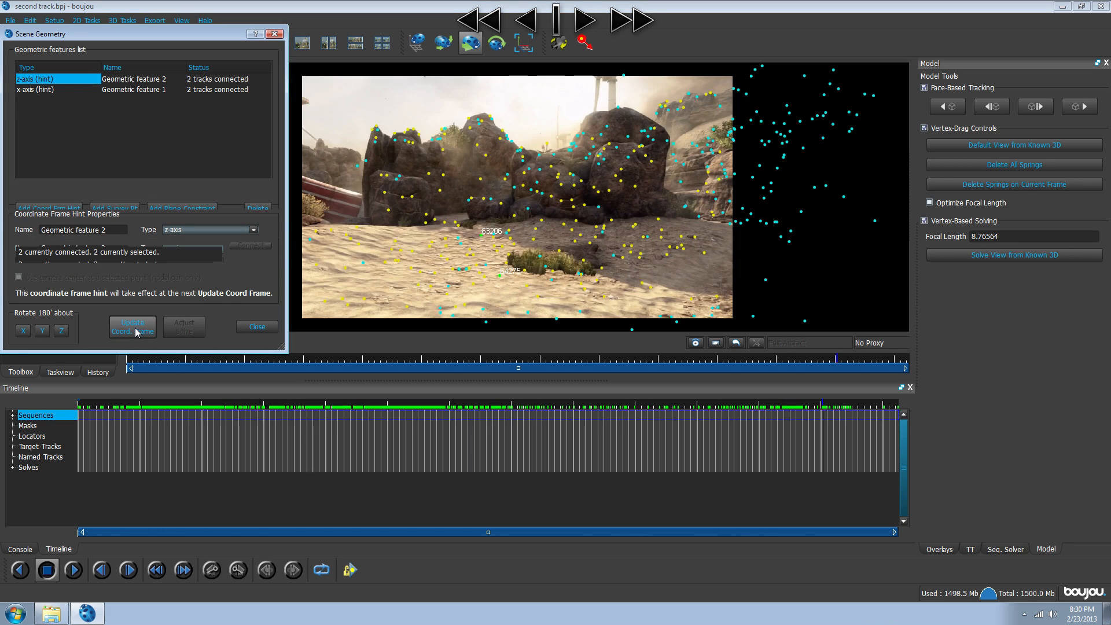
pyautogui.click(257, 327)
# - Add a solid Ladybird test object and scrub through the desert section between about frames 998 and 1058 to check its alignment
pyautogui.click(28, 209)
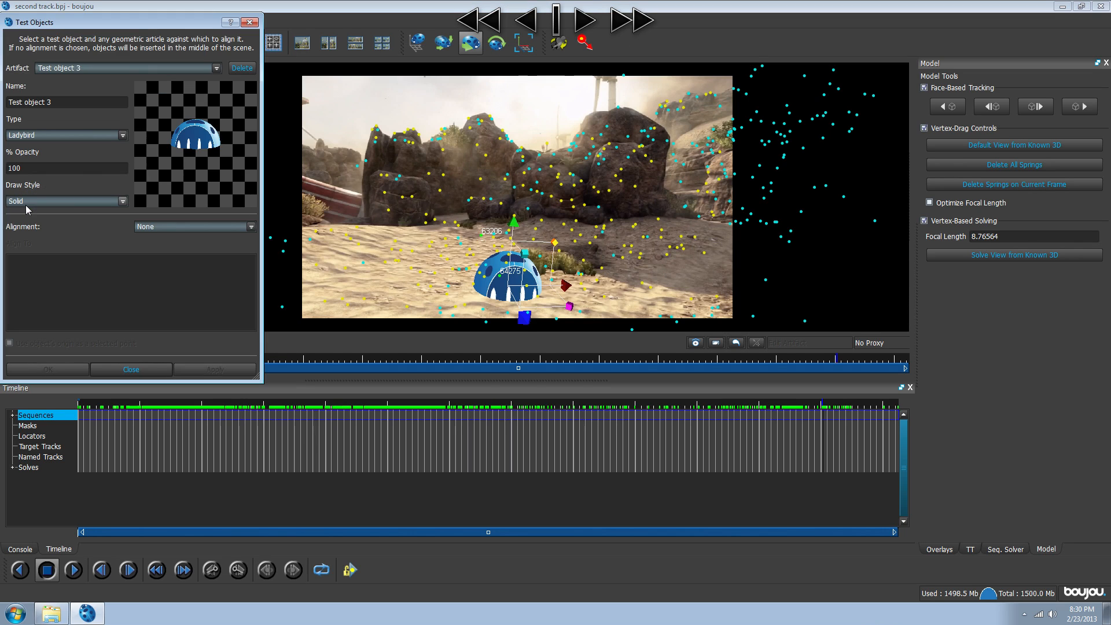
pyautogui.click(131, 369)
pyautogui.click(819, 414)
pyautogui.moveTo(818, 411); pyautogui.dragTo(764, 408)
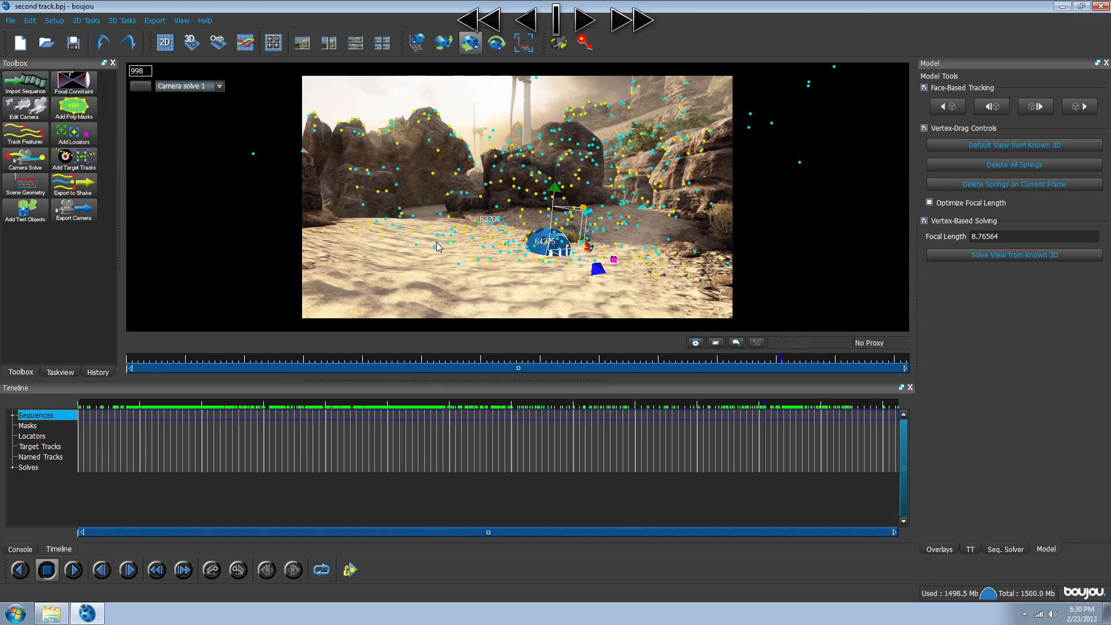
pyautogui.moveTo(764, 407)
pyautogui.mouseDown()
pyautogui.moveTo(824, 405)
pyautogui.moveTo(776, 408)
pyautogui.mouseUp()
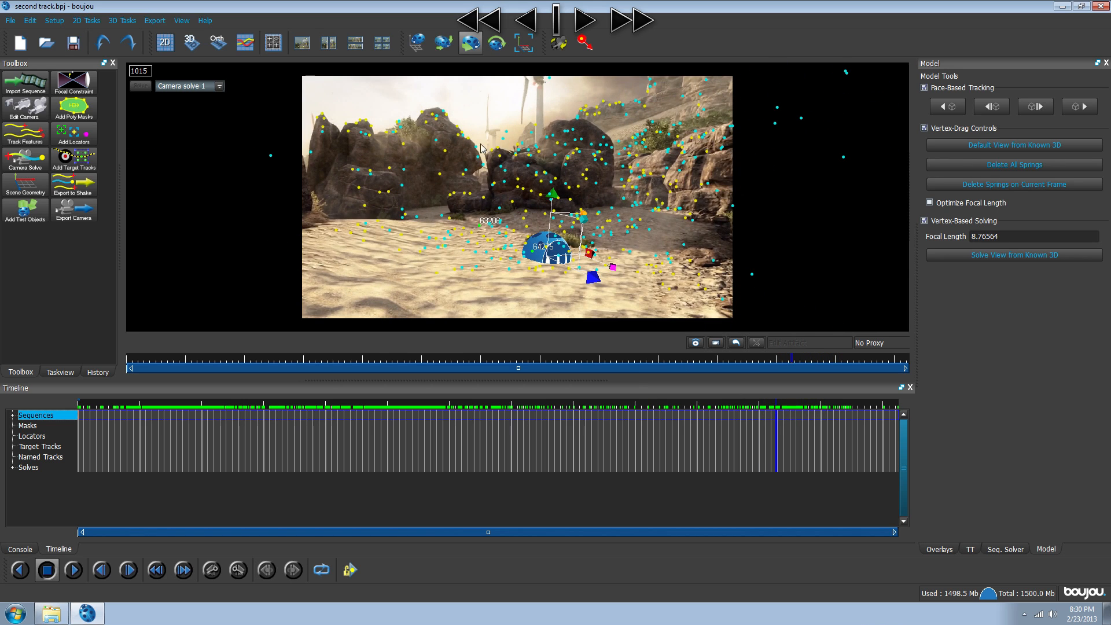
pyautogui.moveTo(782, 408); pyautogui.dragTo(809, 428)
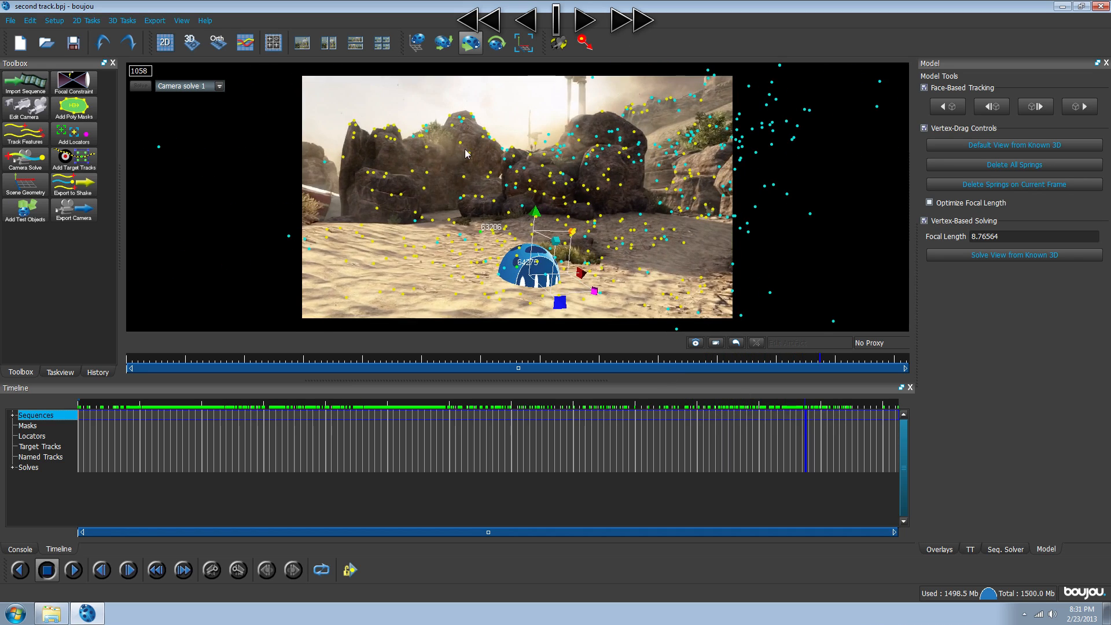
# - Scrub the desert section to about frame 1090 and raise the Ladybird test object from the sand up to the rocks
pyautogui.click(811, 413)
pyautogui.moveTo(816, 406); pyautogui.dragTo(832, 407)
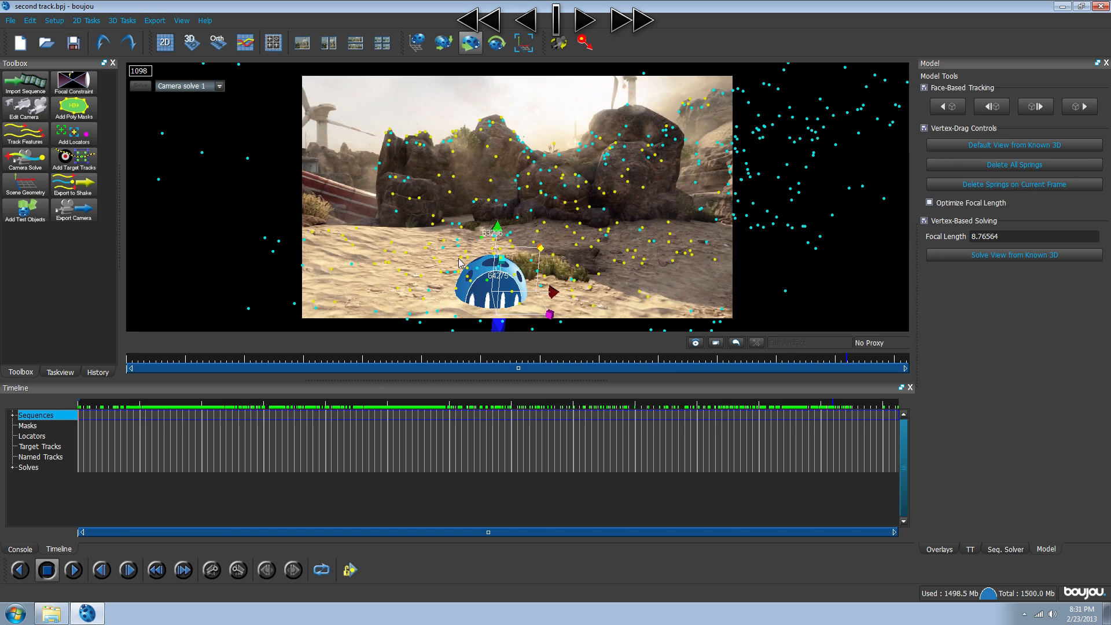
pyautogui.moveTo(827, 407)
pyautogui.mouseDown()
pyautogui.moveTo(782, 408)
pyautogui.moveTo(827, 408)
pyautogui.mouseUp()
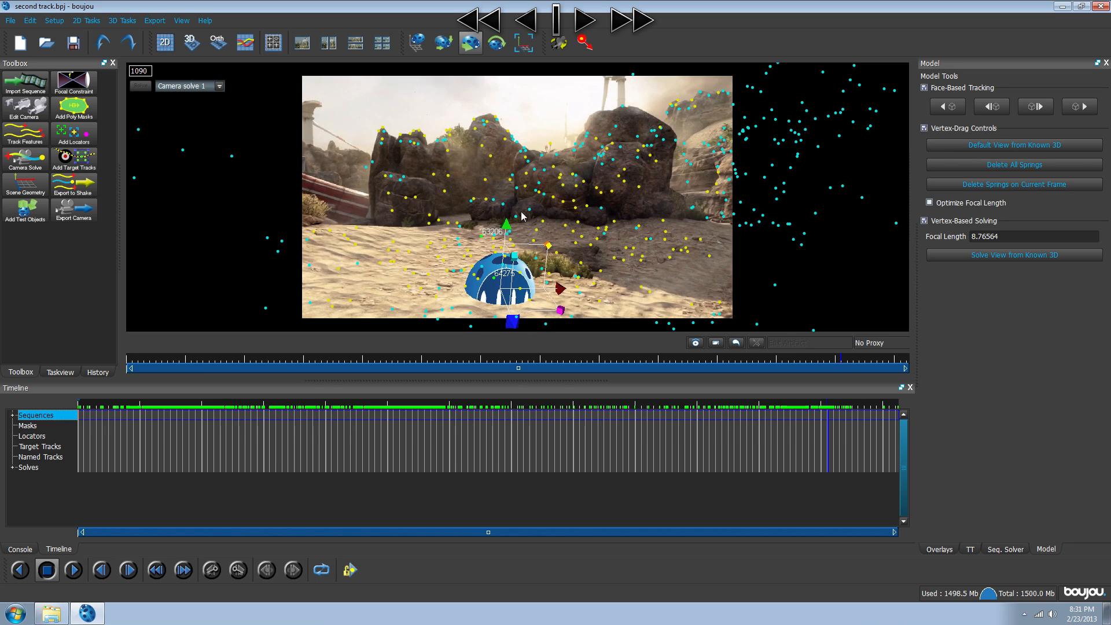
pyautogui.moveTo(504, 226); pyautogui.dragTo(522, 79)
pyautogui.moveTo(525, 171); pyautogui.dragTo(576, 178)
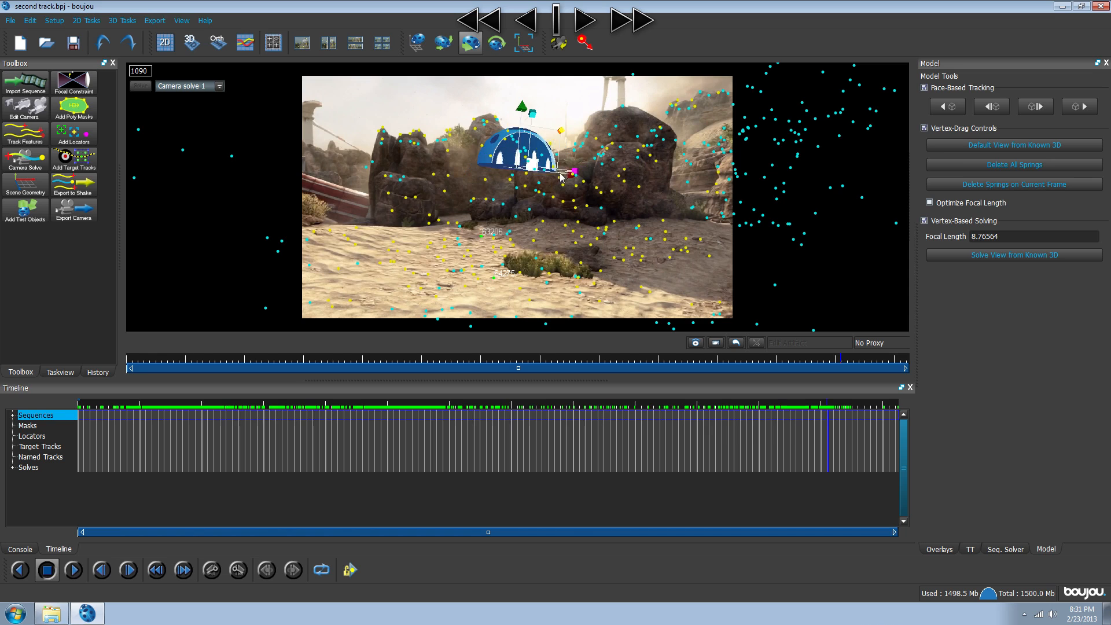
# - Reposition the Ladybird test object deeper among the rocks and scrub the footage around frame 1111 to check that it holds its place
pyautogui.click(497, 42)
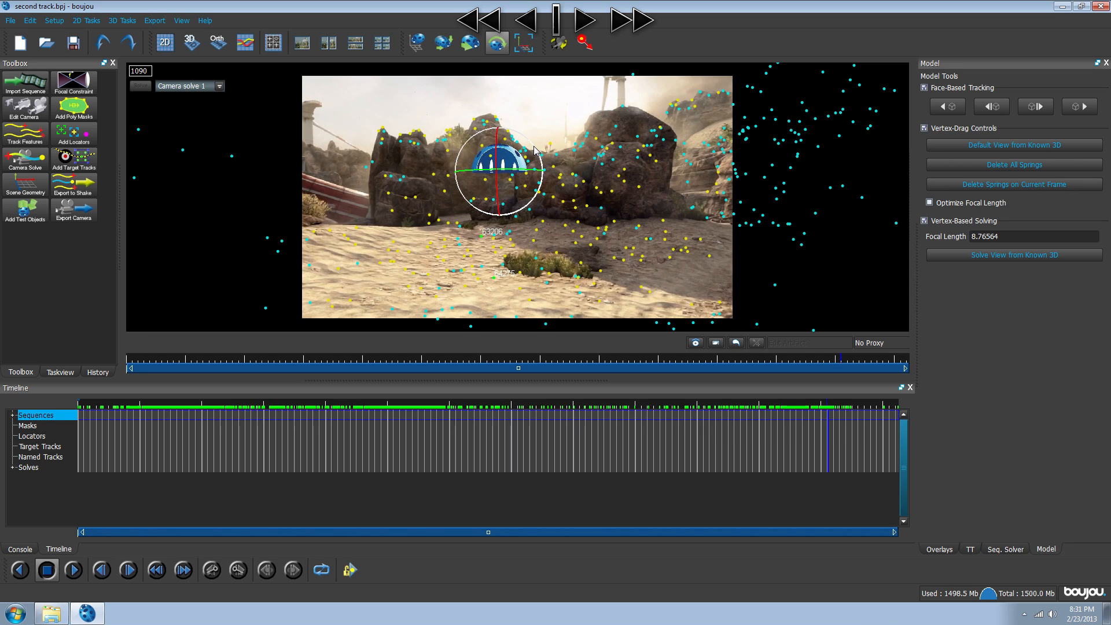
pyautogui.moveTo(827, 409)
pyautogui.mouseDown()
pyautogui.moveTo(746, 411)
pyautogui.moveTo(842, 415)
pyautogui.mouseUp()
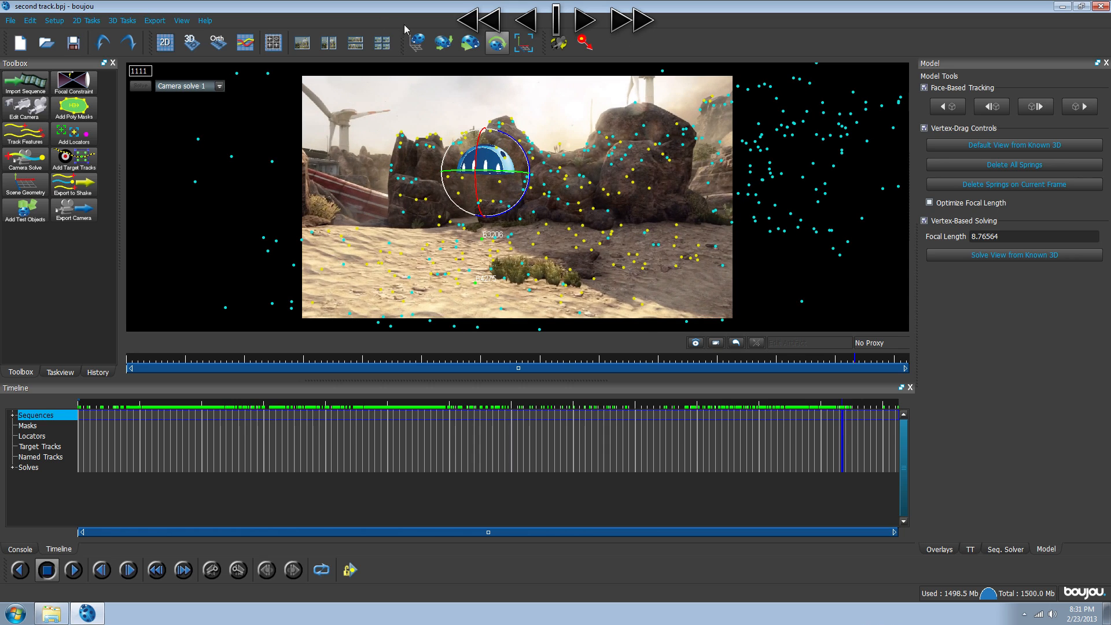
pyautogui.click(470, 42)
pyautogui.moveTo(477, 174); pyautogui.dragTo(444, 165)
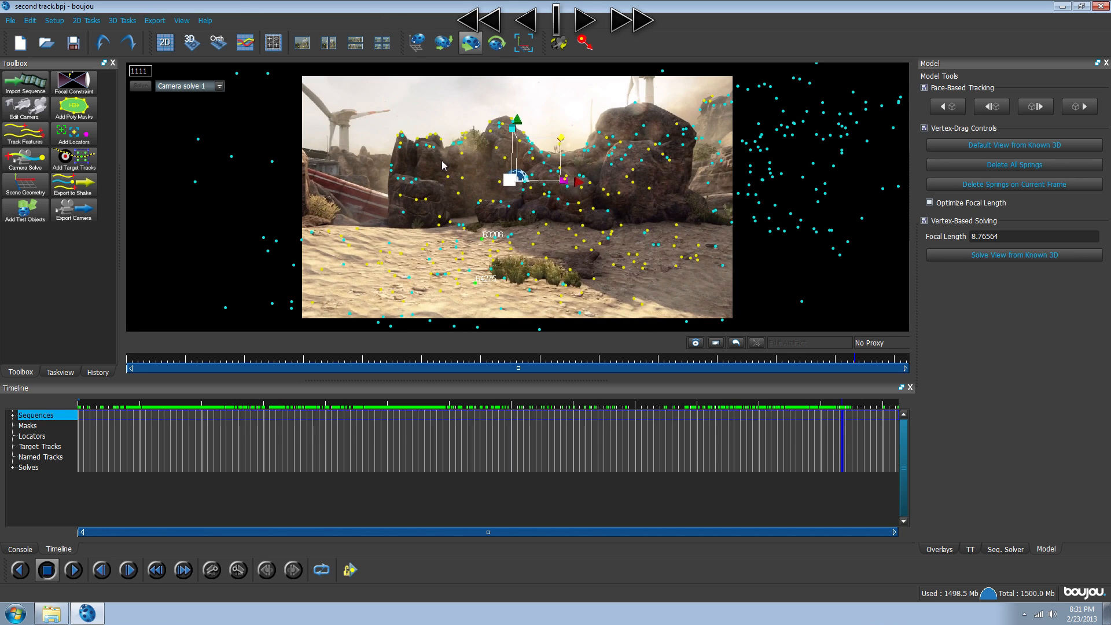
pyautogui.moveTo(847, 411); pyautogui.dragTo(97, 417)
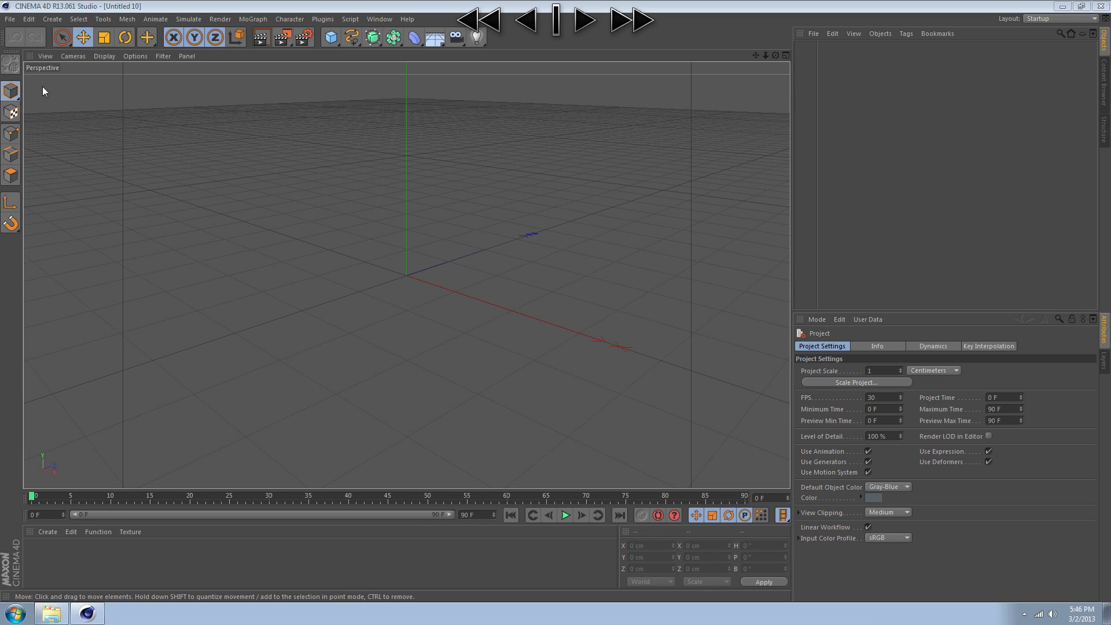
# - Switch to Cinema 4D and open the exported file "first cam" from the Cinematic folder
pyautogui.click(11, 21)
pyautogui.click(27, 48)
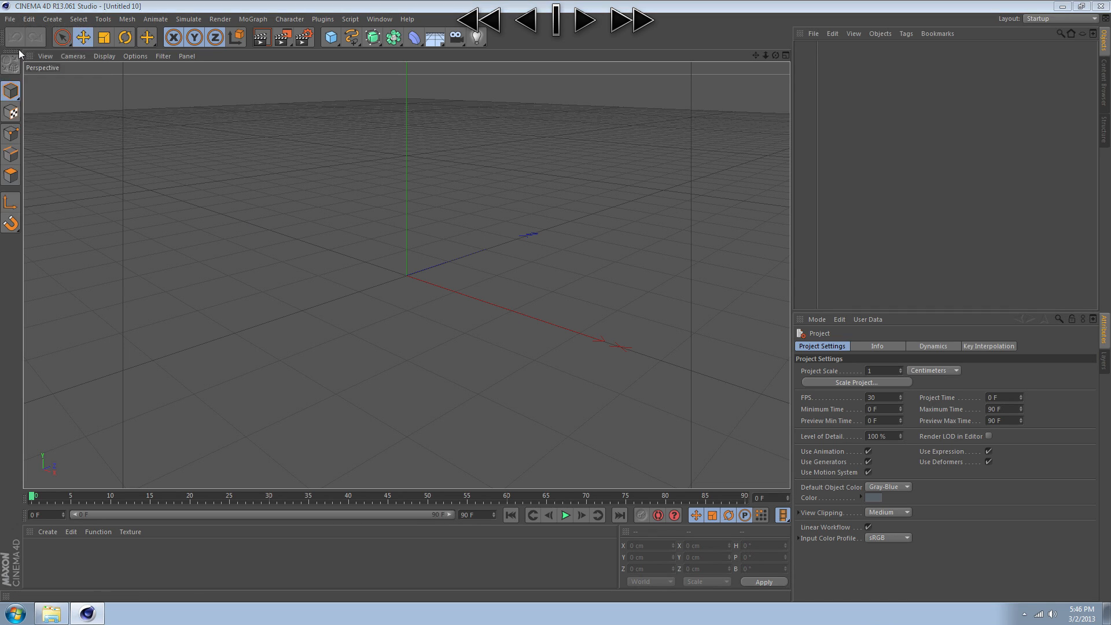
pyautogui.click(159, 186)
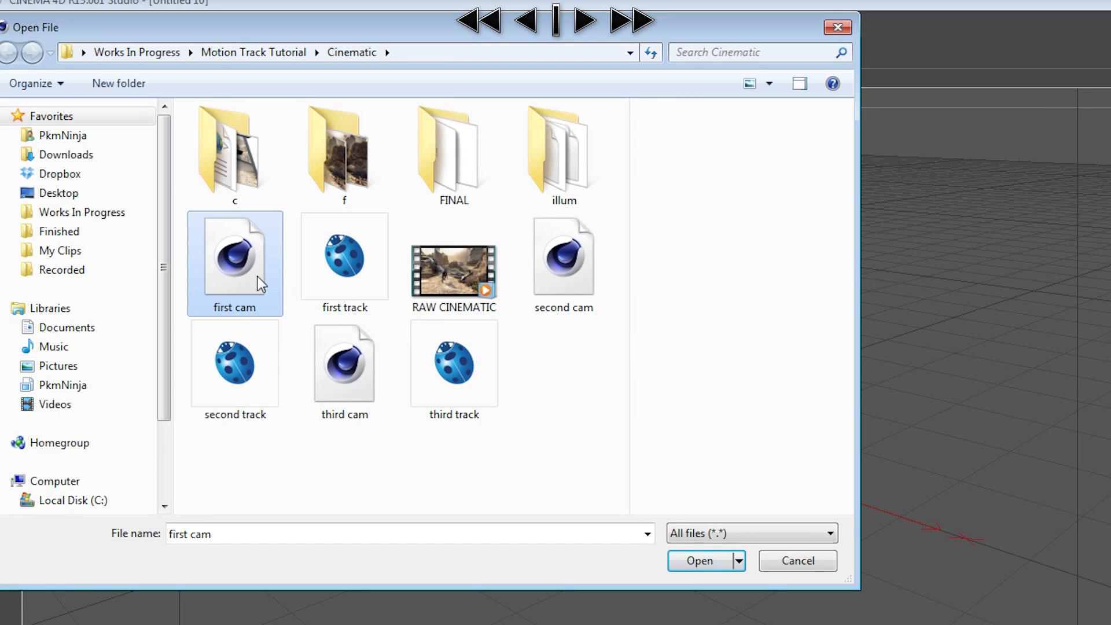
pyautogui.click(707, 562)
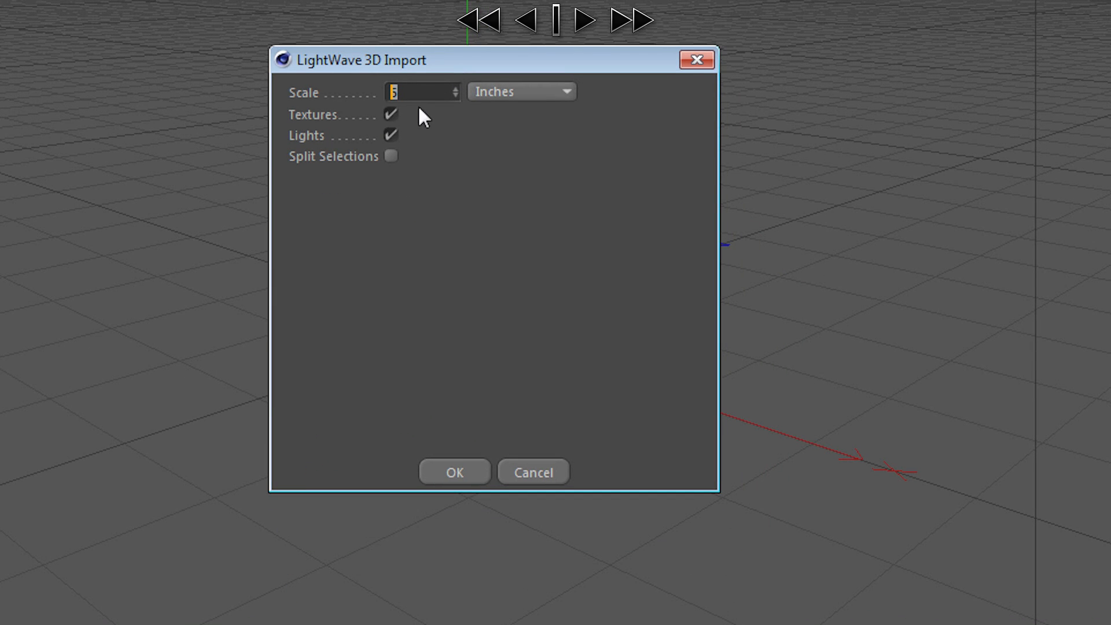
# - Import the LightWave scene at a scale of 5 inches and extend the timeline preview range to frame 1194
pyautogui.click(482, 96)
pyautogui.click(357, 384)
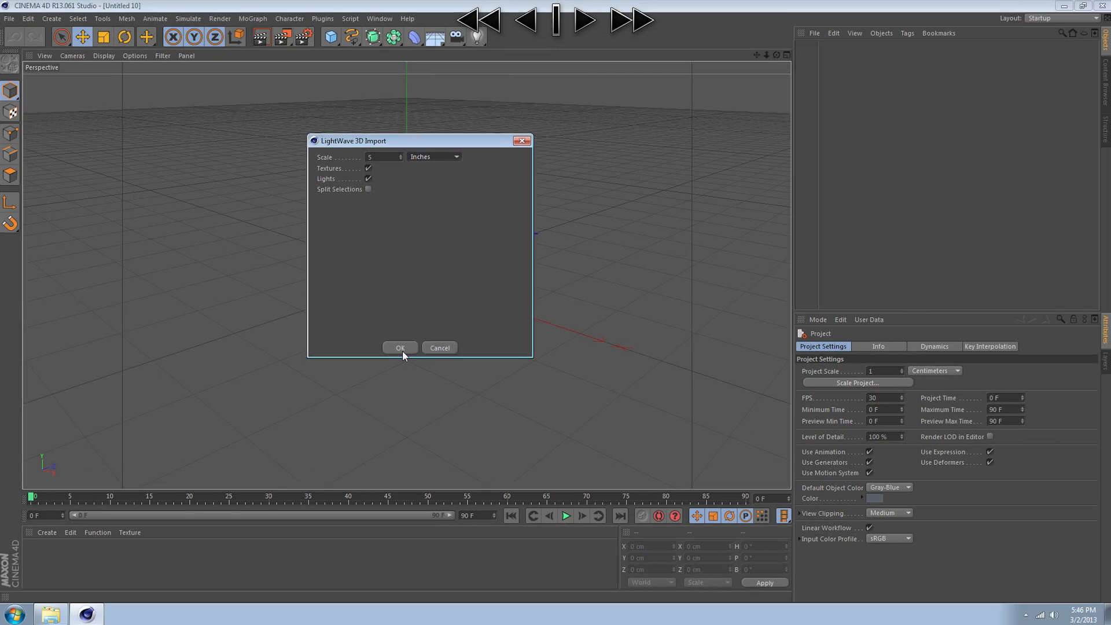
pyautogui.click(457, 476)
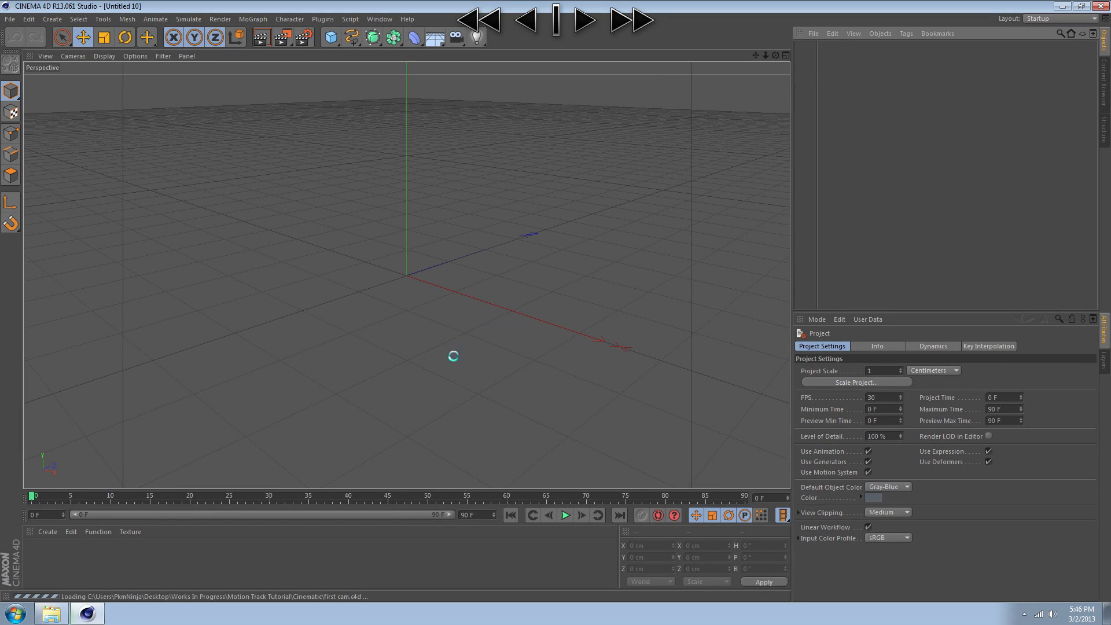
pyautogui.moveTo(140, 514); pyautogui.dragTo(451, 515)
pyautogui.moveTo(36, 500); pyautogui.dragTo(12, 496)
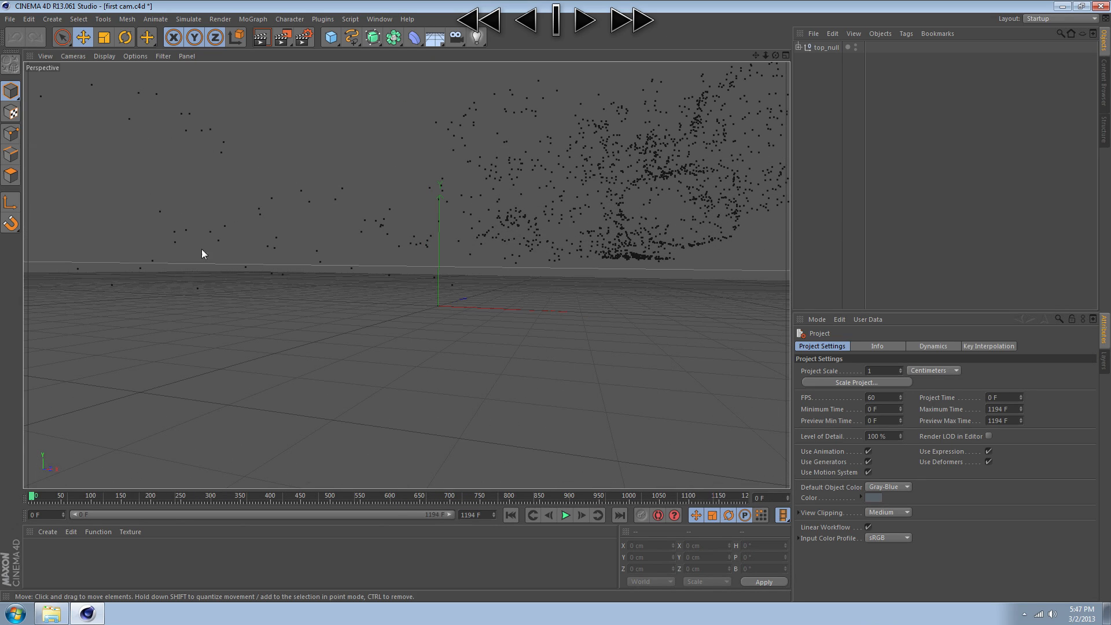
# - Create a new material and disable its specular channel
pyautogui.doubleClick(89, 563)
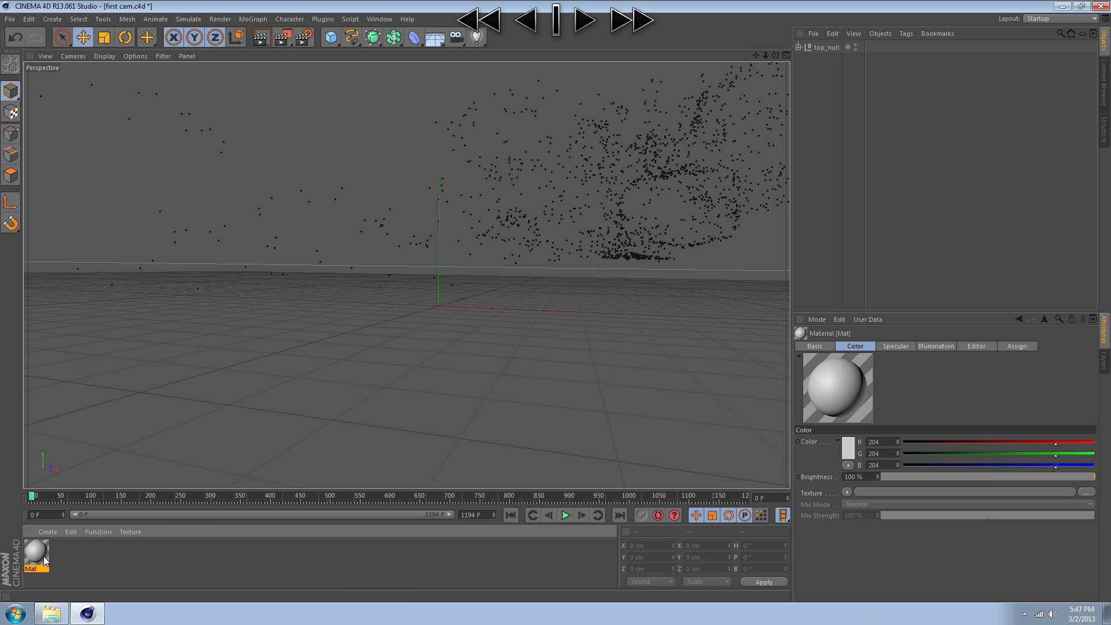
pyautogui.doubleClick(44, 558)
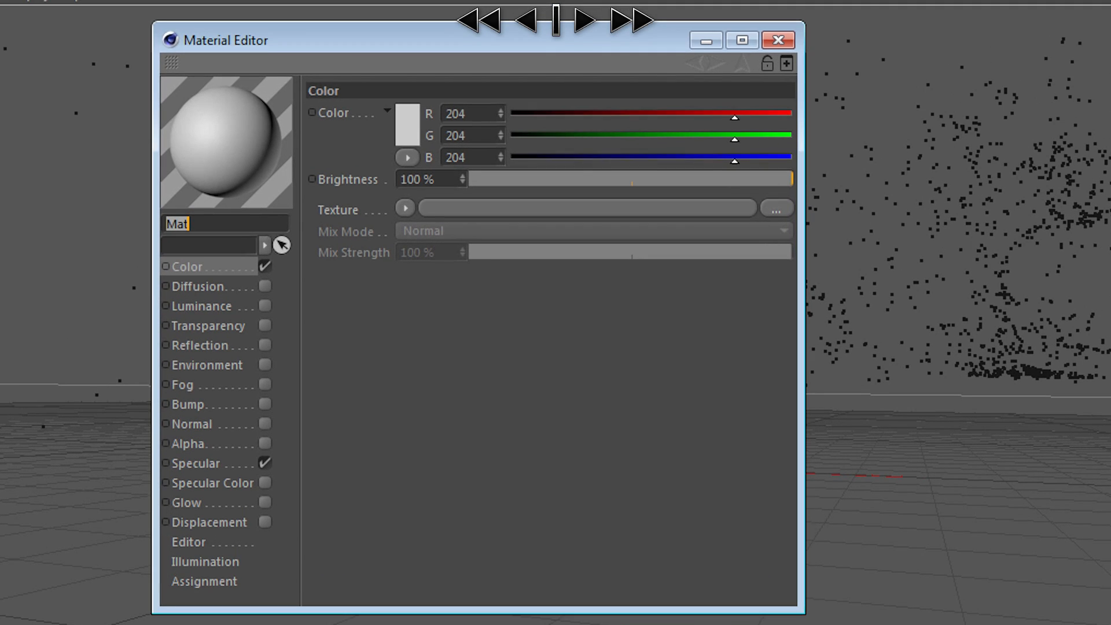
pyautogui.click(265, 464)
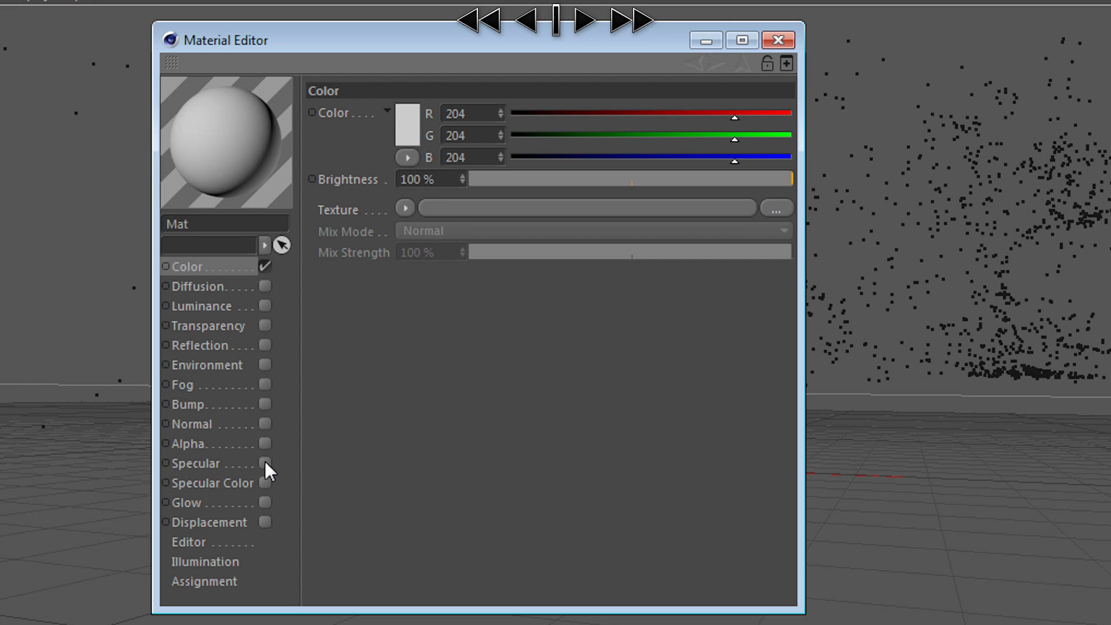
# - Load the image cinematic_00000 from folder f as the material's color texture without copying it to the project location
pyautogui.click(776, 209)
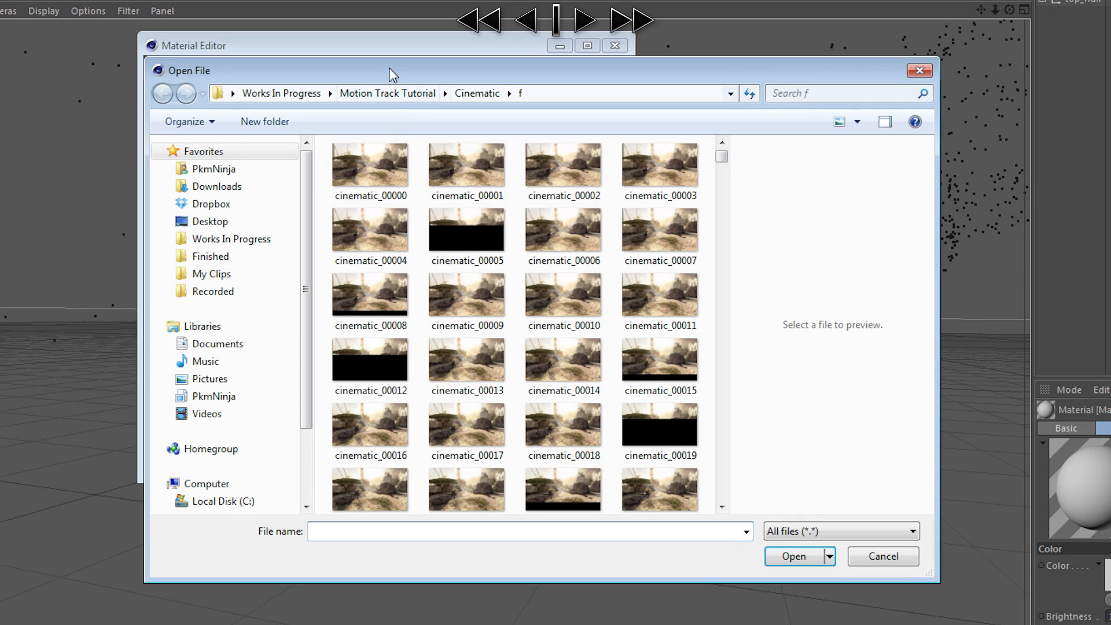
pyautogui.moveTo(390, 70); pyautogui.dragTo(501, 86)
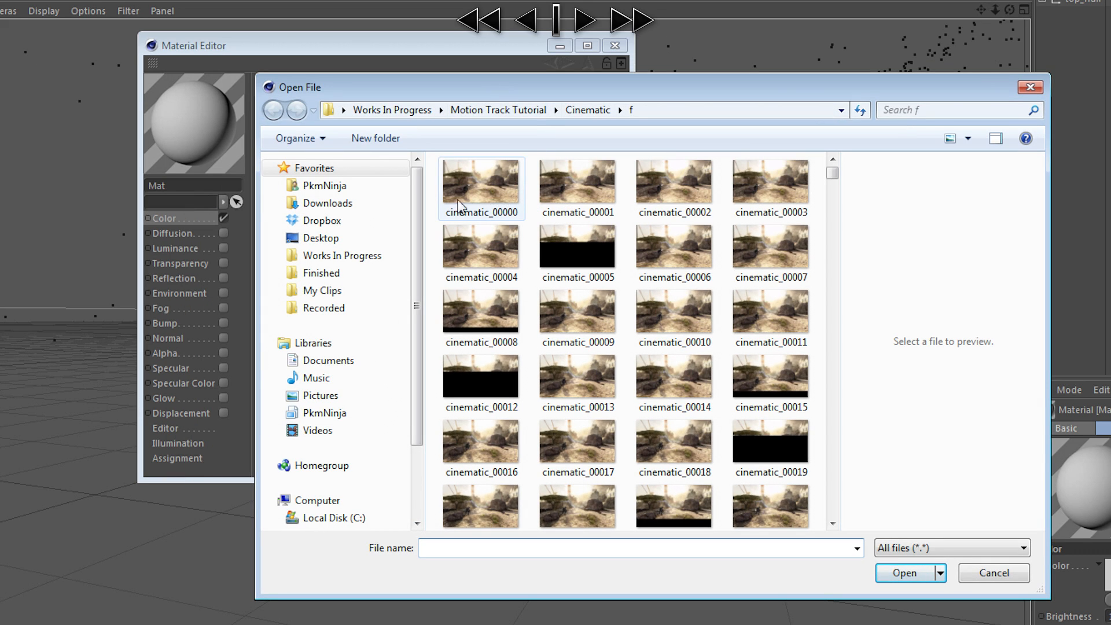
pyautogui.click(502, 193)
pyautogui.doubleClick(501, 193)
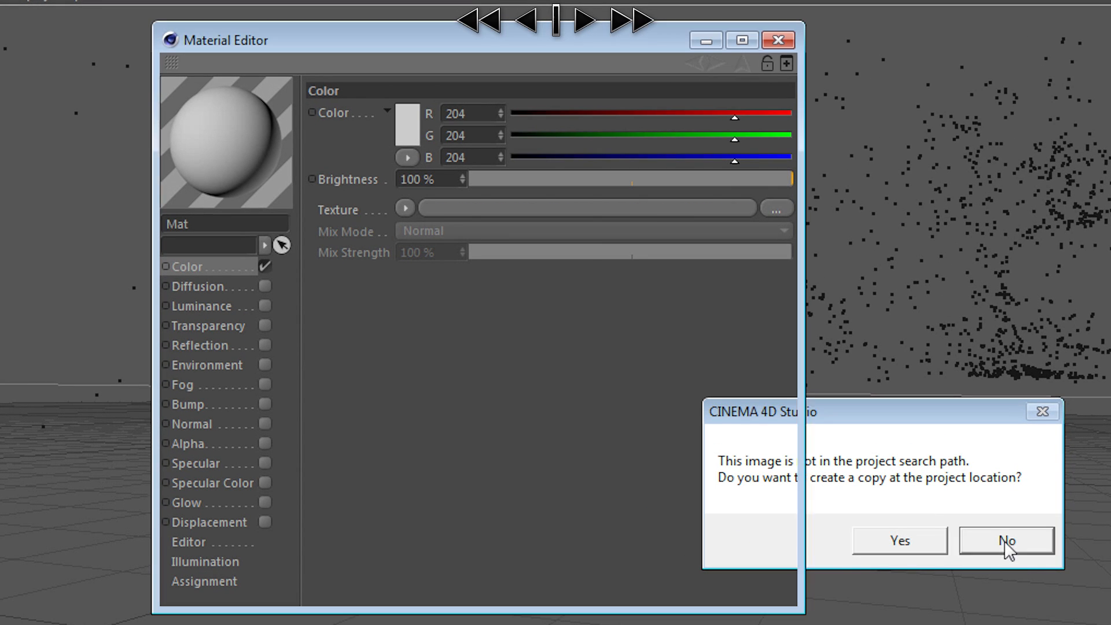
pyautogui.click(1005, 540)
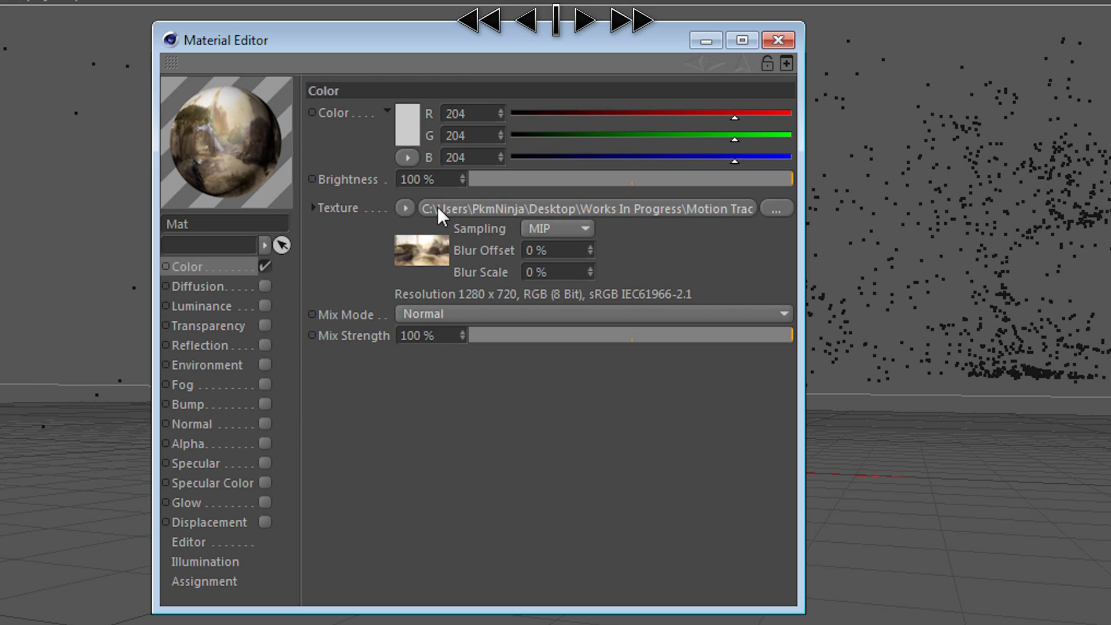
# - Calculate the movie frame range in the texture's animation settings and close the material editor
pyautogui.click(548, 210)
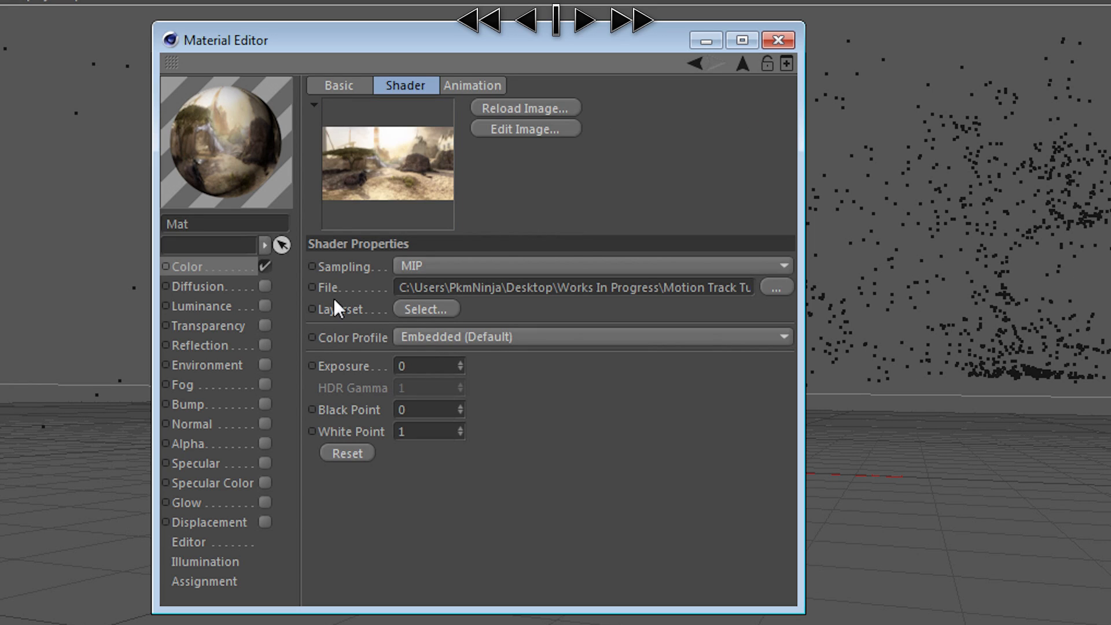
pyautogui.click(465, 87)
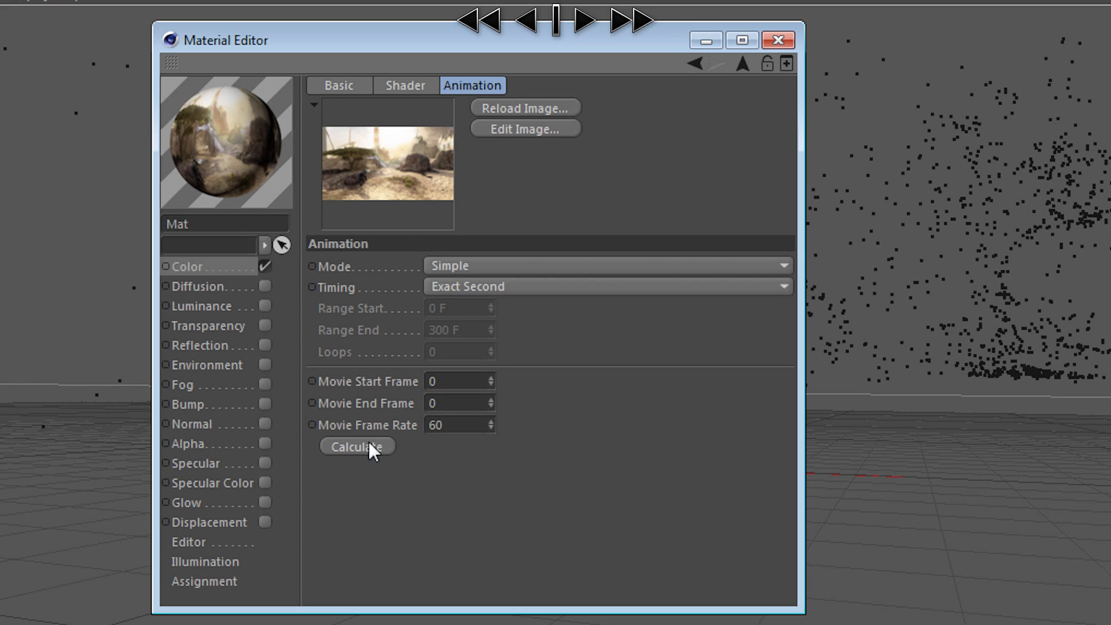
pyautogui.click(343, 445)
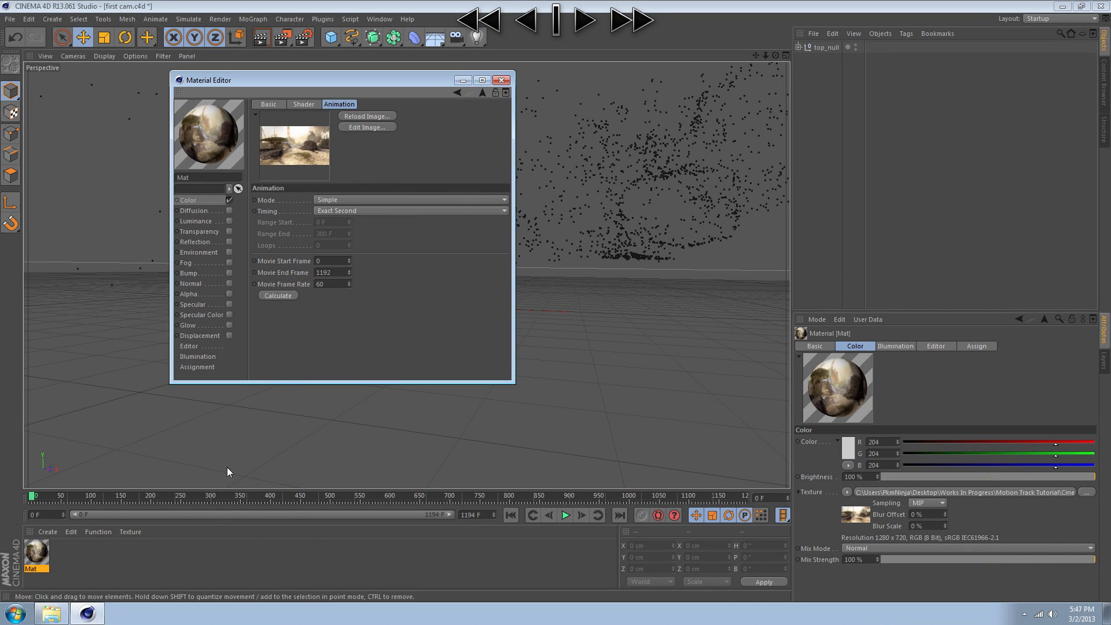
pyautogui.click(500, 80)
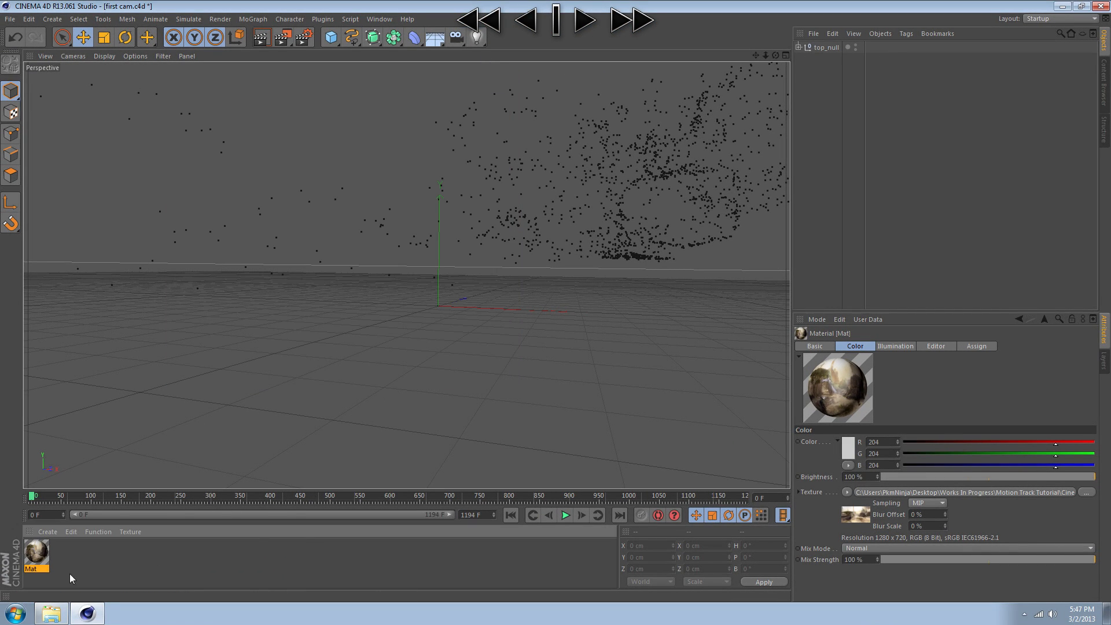
# - Add a Background object with the footage material applied and scrub the timeline to about frame 115 to check it
pyautogui.click(439, 40)
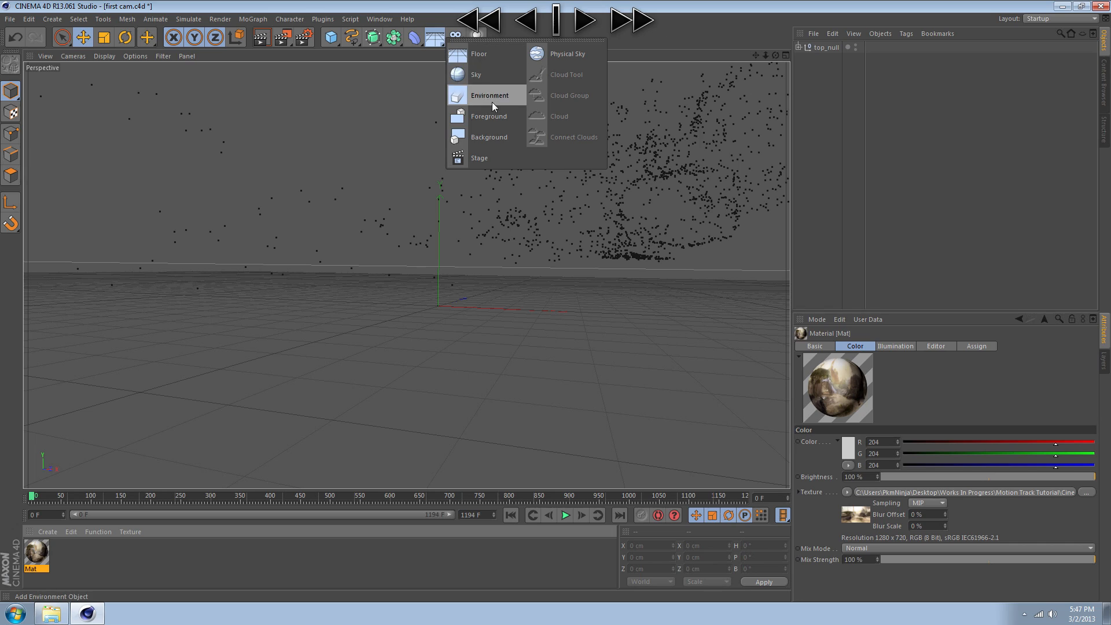
pyautogui.click(489, 137)
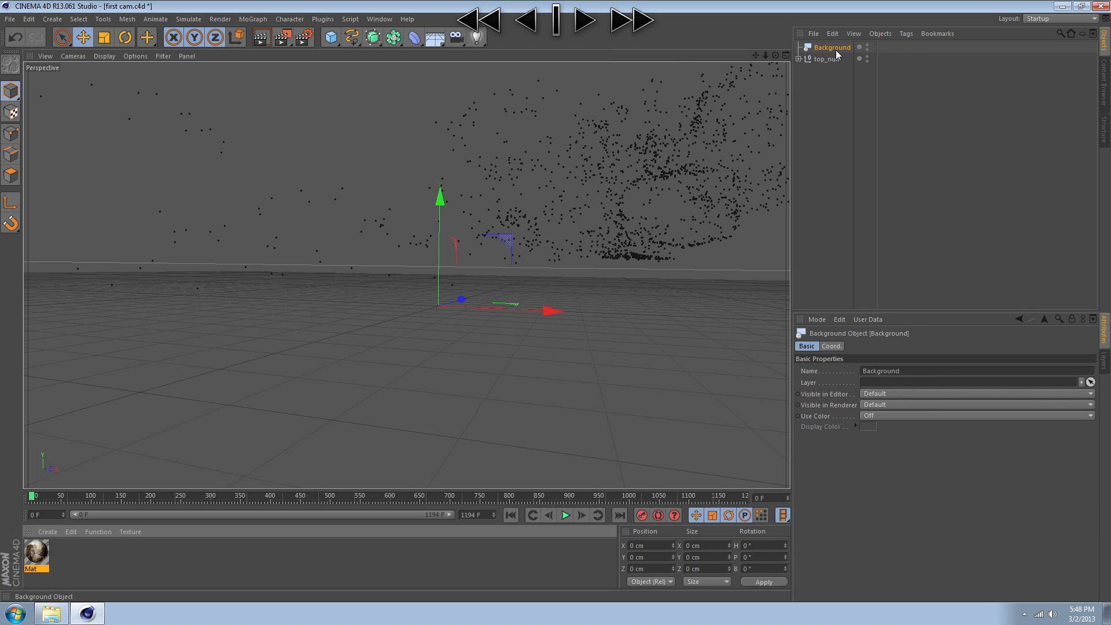
pyautogui.moveTo(37, 555); pyautogui.dragTo(831, 46)
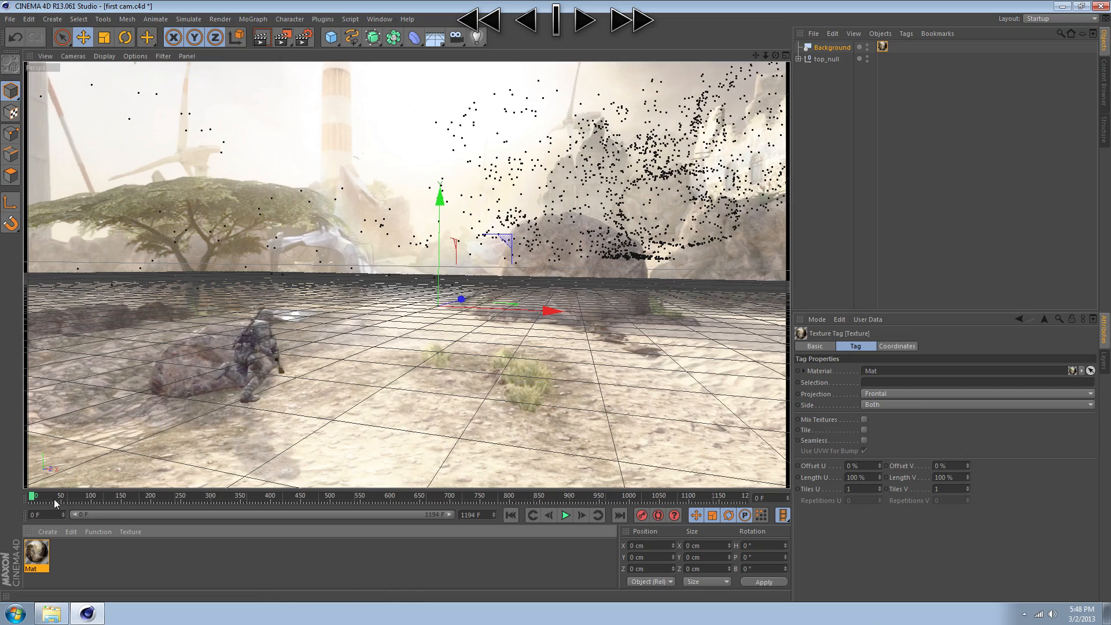
pyautogui.moveTo(51, 495); pyautogui.dragTo(516, 507)
pyautogui.moveTo(555, 507); pyautogui.dragTo(100, 511)
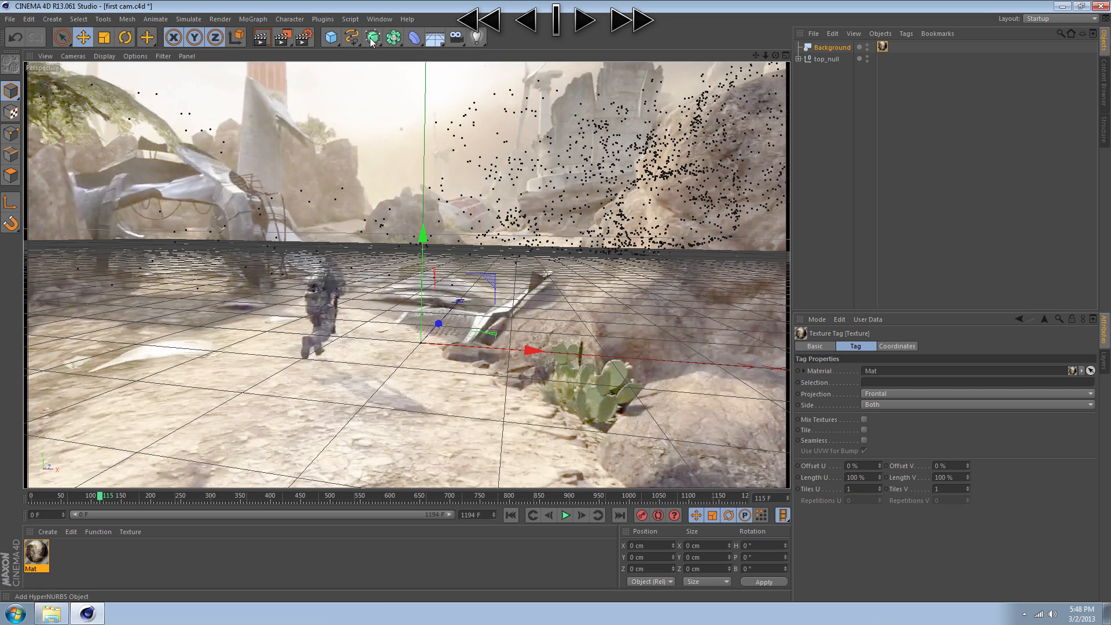
# - Add a MoText object to the scene and set its text to "Ninja"
pyautogui.click(243, 20)
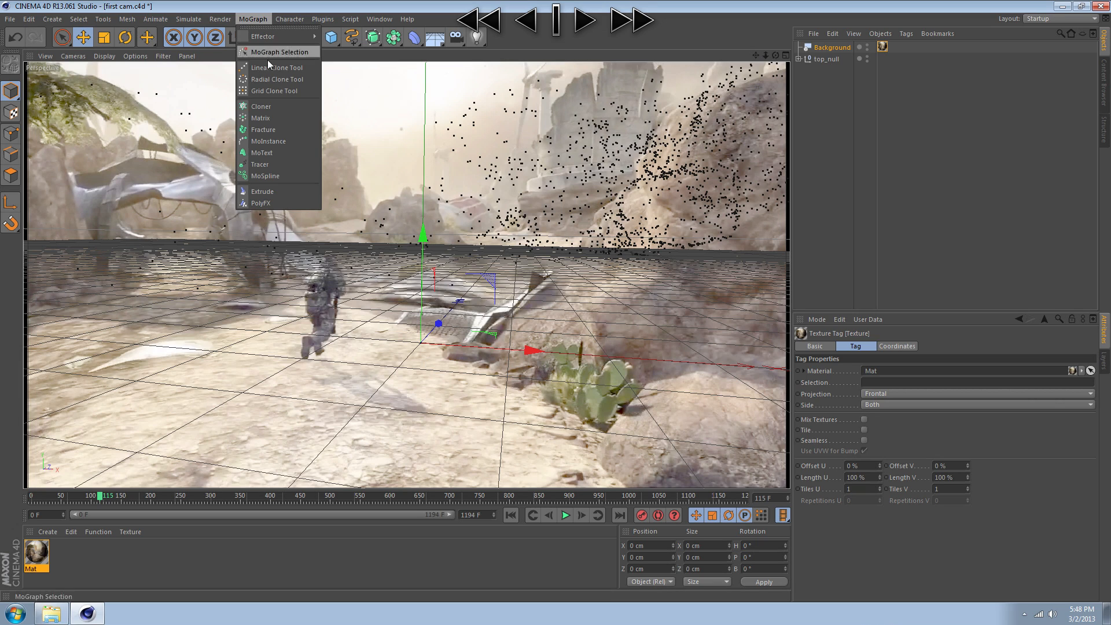
pyautogui.click(300, 153)
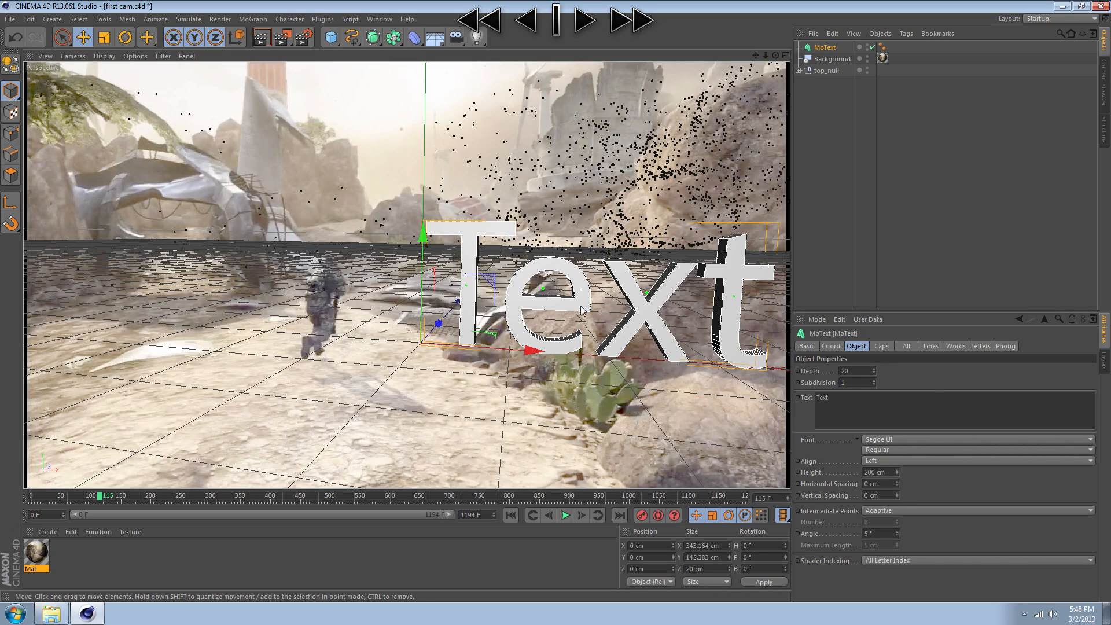
pyautogui.moveTo(890, 413); pyautogui.dragTo(803, 394)
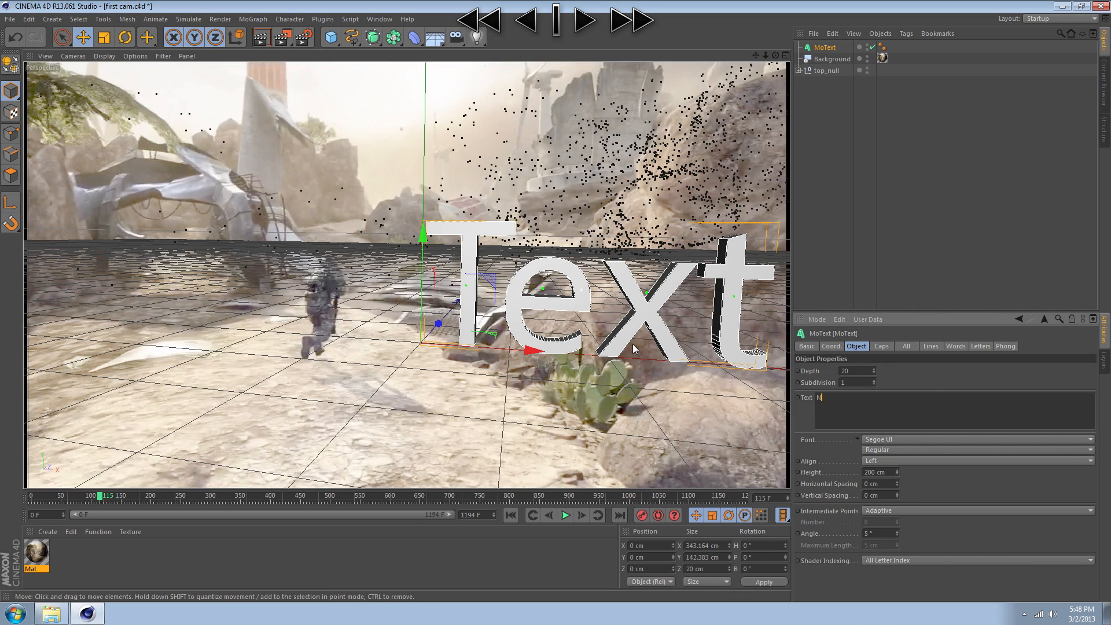
pyautogui.write('Ninja')
pyautogui.click(974, 382)
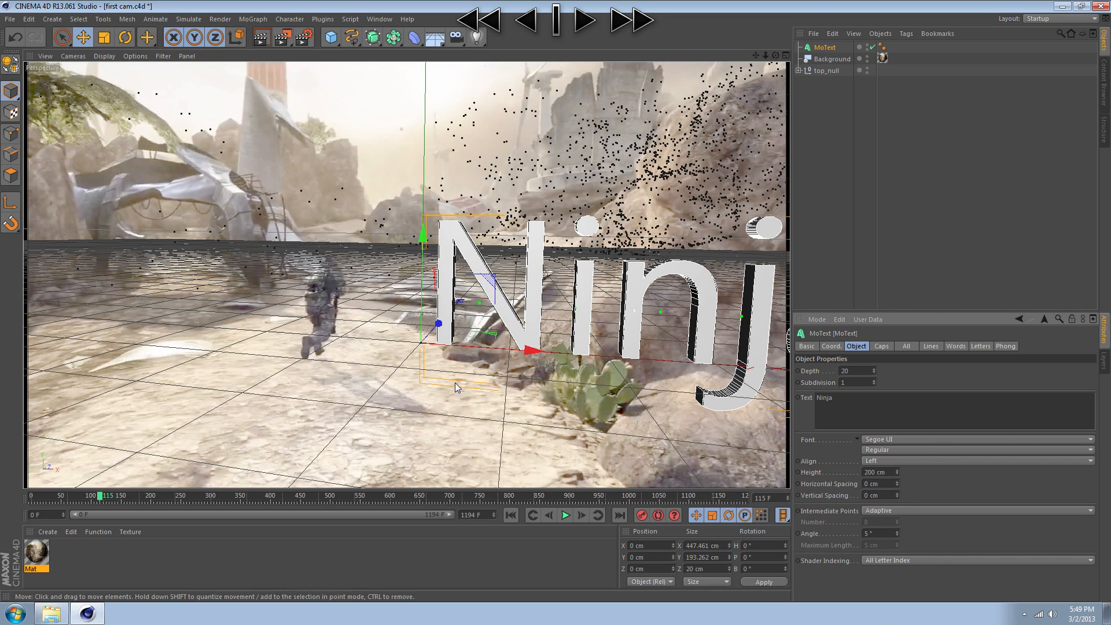
# - Move the 3D text above the running soldier to about X -301 cm, Y 135 cm, checking its placement across nearby frames
pyautogui.moveTo(103, 491); pyautogui.dragTo(91, 496)
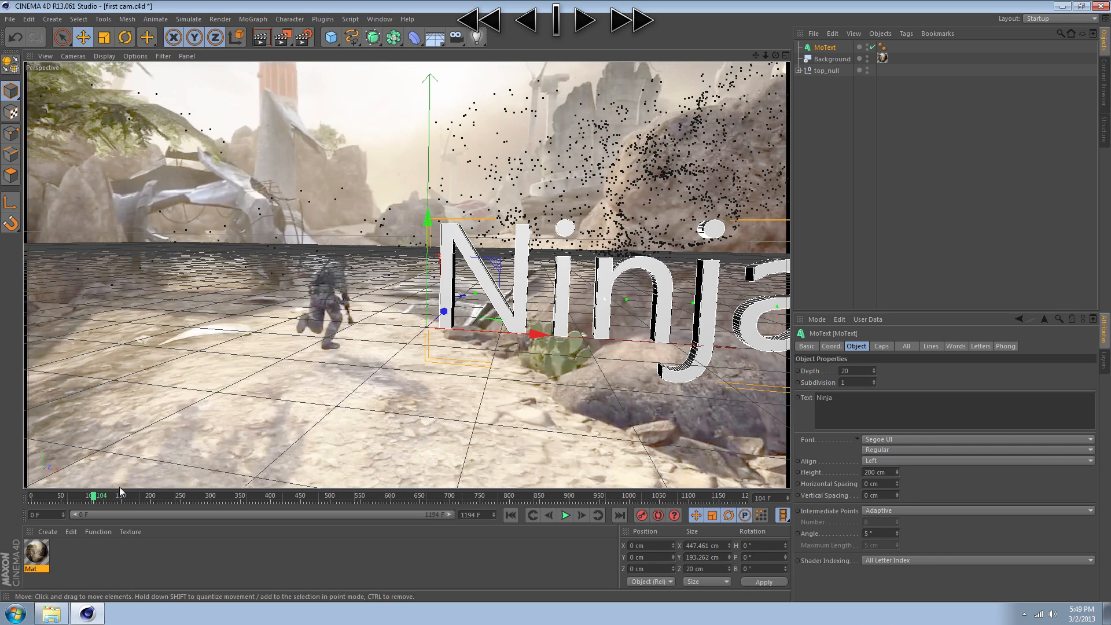
pyautogui.moveTo(94, 501); pyautogui.dragTo(78, 500)
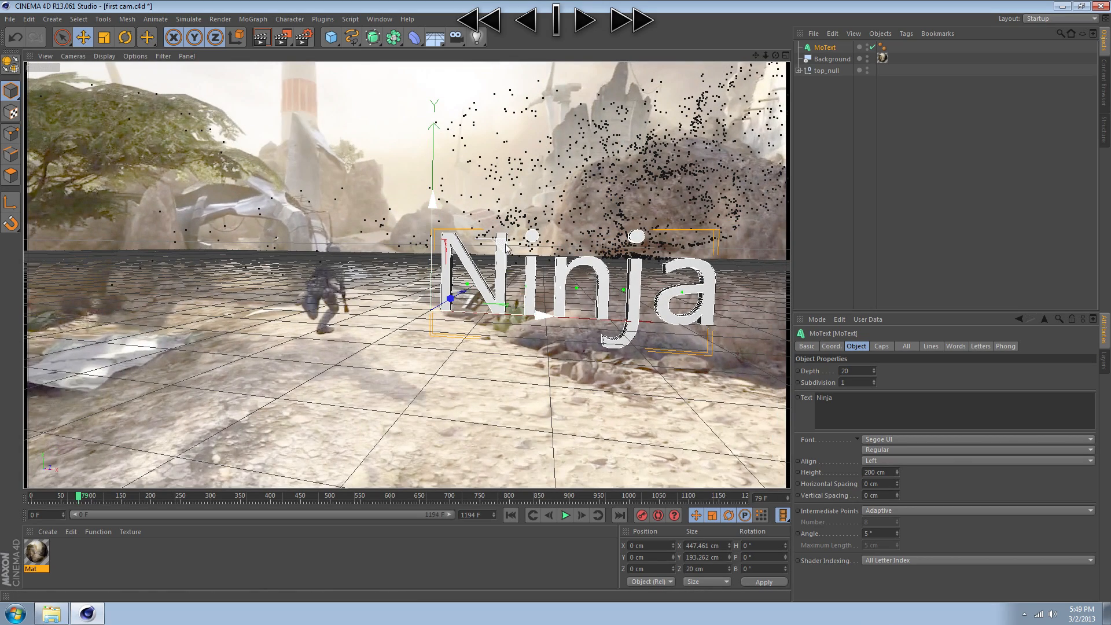
pyautogui.moveTo(506, 248); pyautogui.dragTo(342, 151)
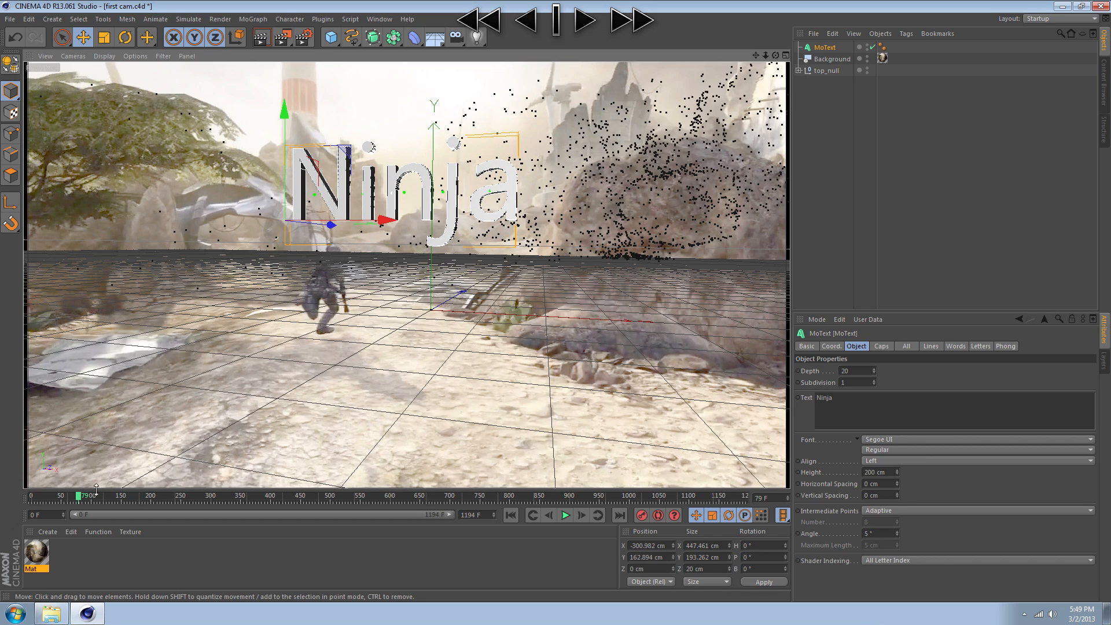
pyautogui.moveTo(79, 497); pyautogui.dragTo(92, 496)
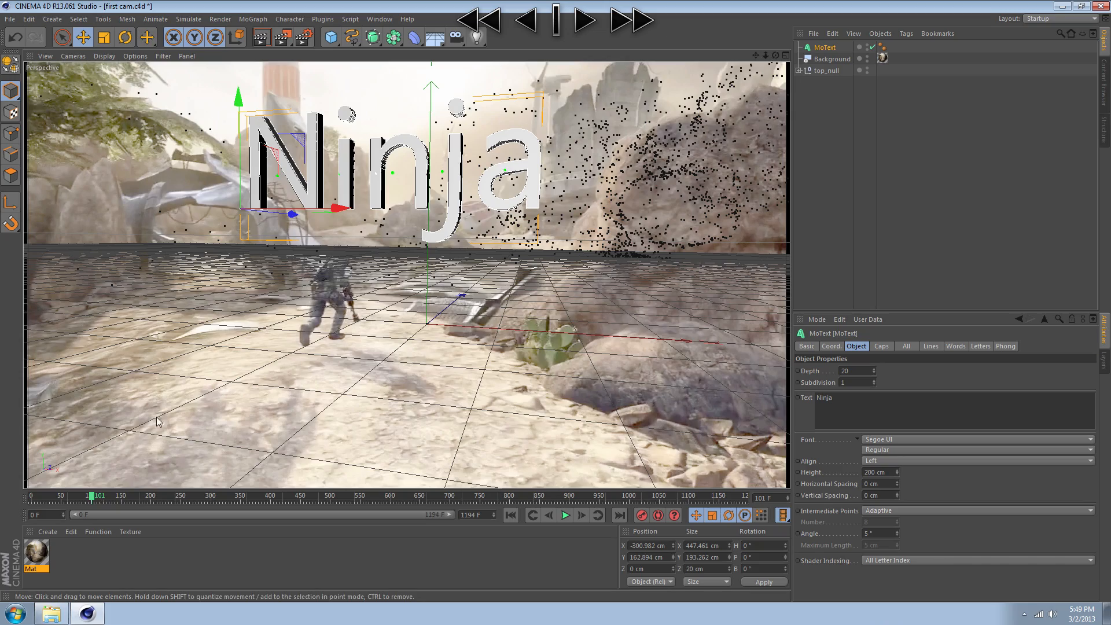
pyautogui.moveTo(94, 500)
pyautogui.mouseDown()
pyautogui.moveTo(116, 495)
pyautogui.moveTo(94, 496)
pyautogui.mouseUp()
pyautogui.moveTo(225, 140)
pyautogui.mouseDown()
pyautogui.moveTo(229, 194)
pyautogui.moveTo(235, 153)
pyautogui.mouseUp()
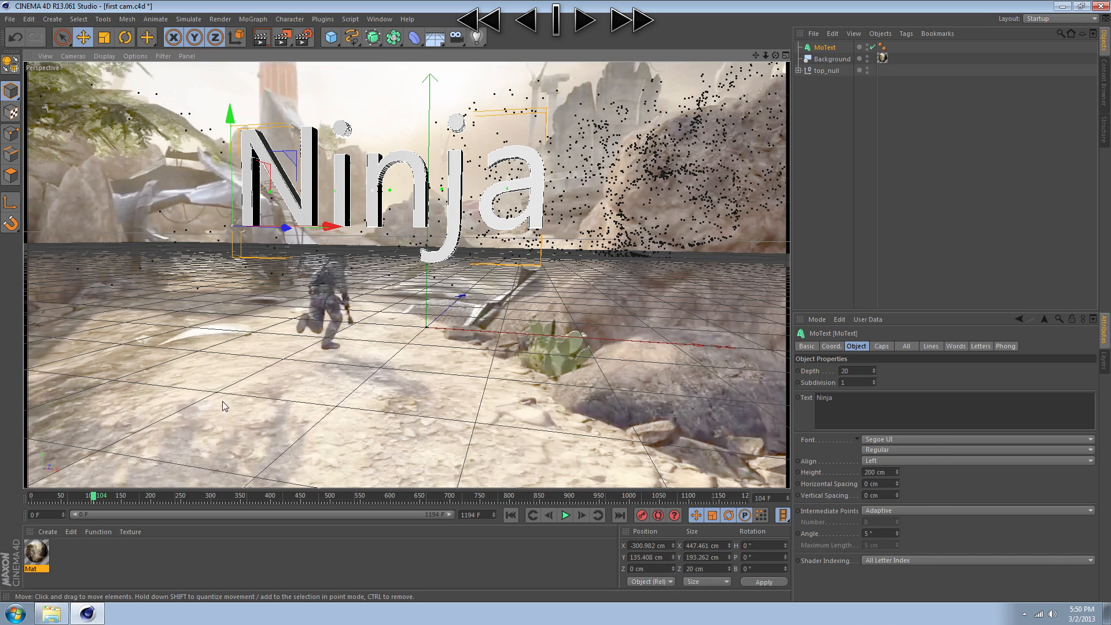
# - Set the 3D text's height to 117 cm and move it beside the soldier, to about X 85, Y 94, Z -436 cm
pyautogui.moveTo(93, 496)
pyautogui.mouseDown()
pyautogui.moveTo(112, 496)
pyautogui.moveTo(90, 497)
pyautogui.mouseUp()
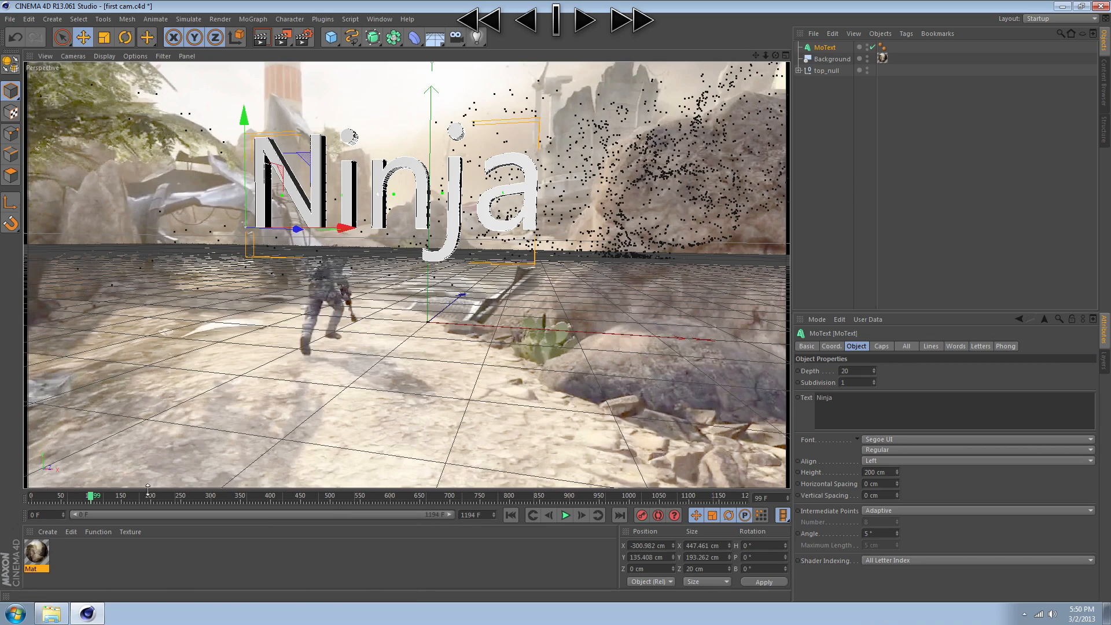
pyautogui.moveTo(90, 497); pyautogui.dragTo(83, 496)
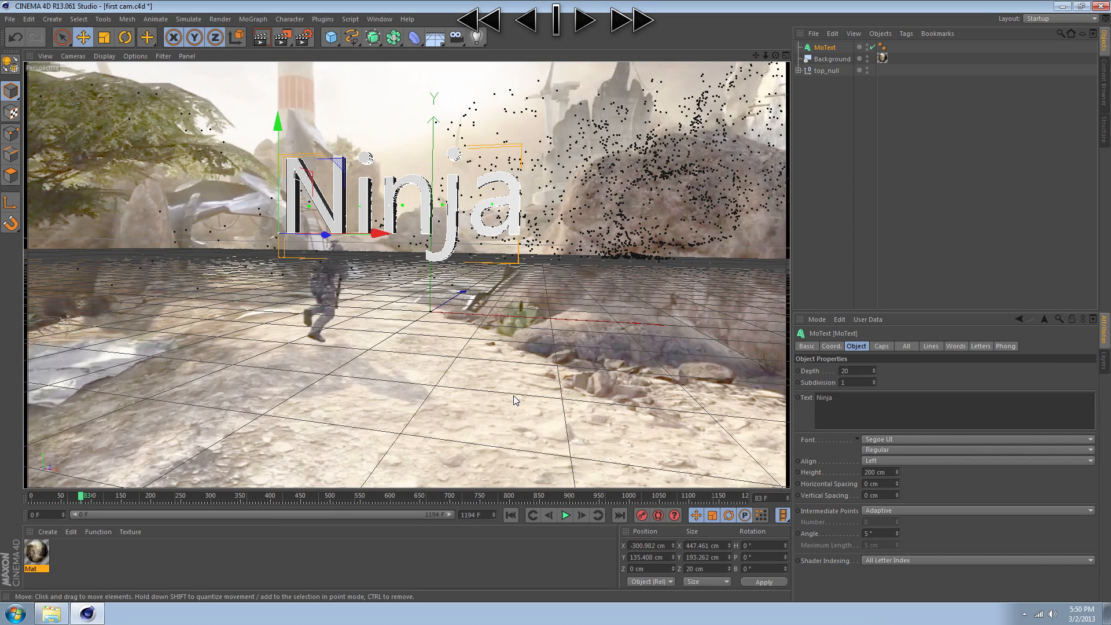
pyautogui.moveTo(372, 235); pyautogui.dragTo(402, 190)
pyautogui.moveTo(897, 474); pyautogui.dragTo(905, 451)
pyautogui.moveTo(362, 259); pyautogui.dragTo(432, 271)
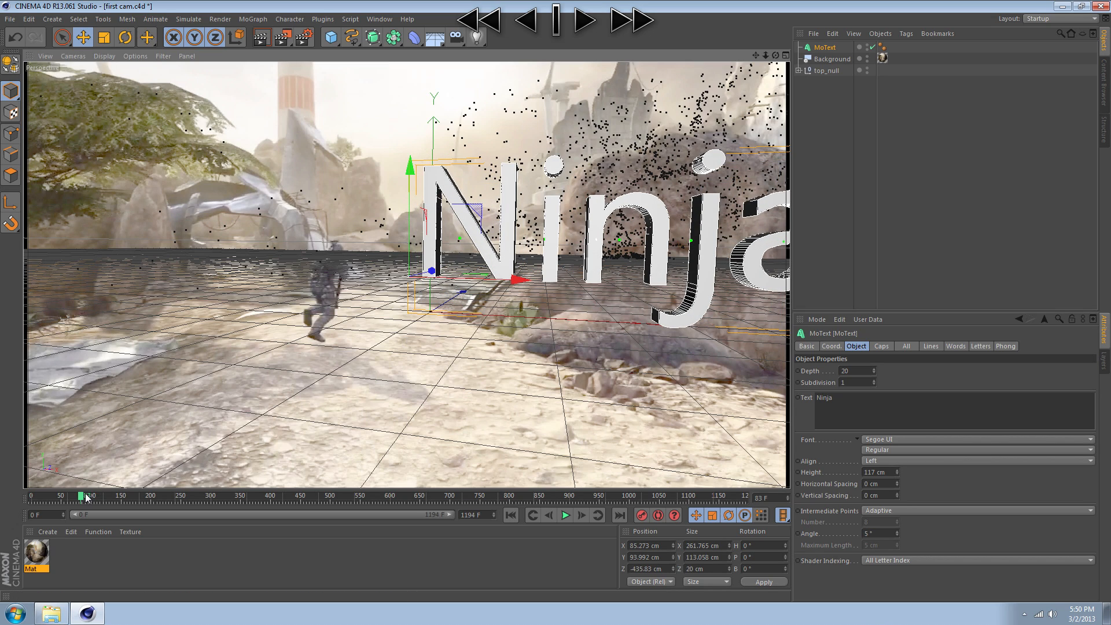
# - Check the text's placement between about frames 70 and 91, and set its Y position to 0 cm
pyautogui.click(86, 496)
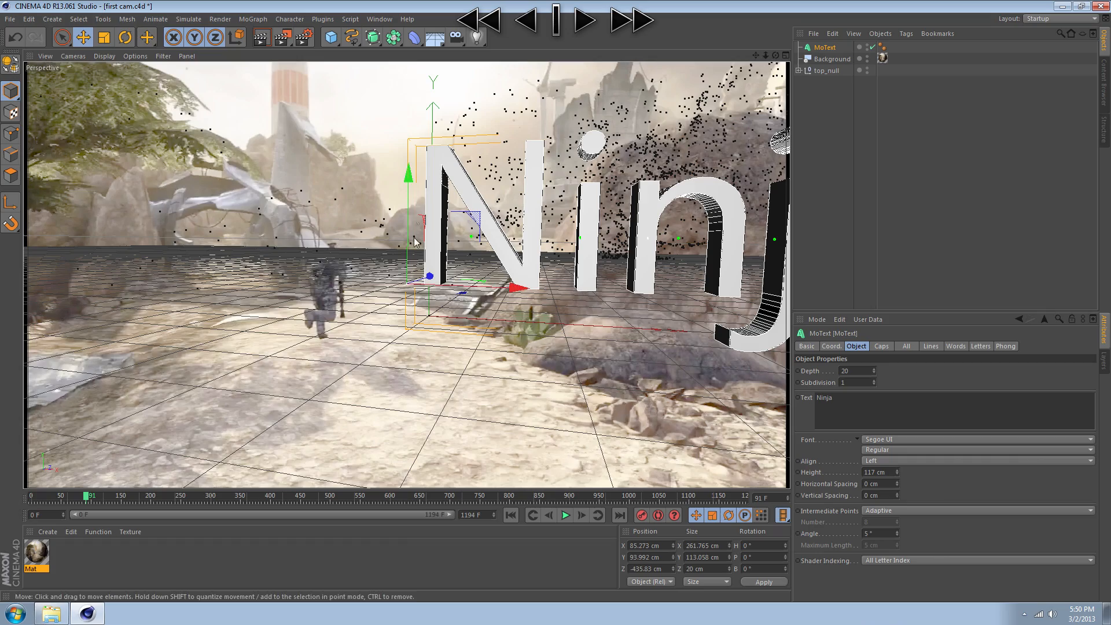
pyautogui.moveTo(89, 495); pyautogui.dragTo(73, 496)
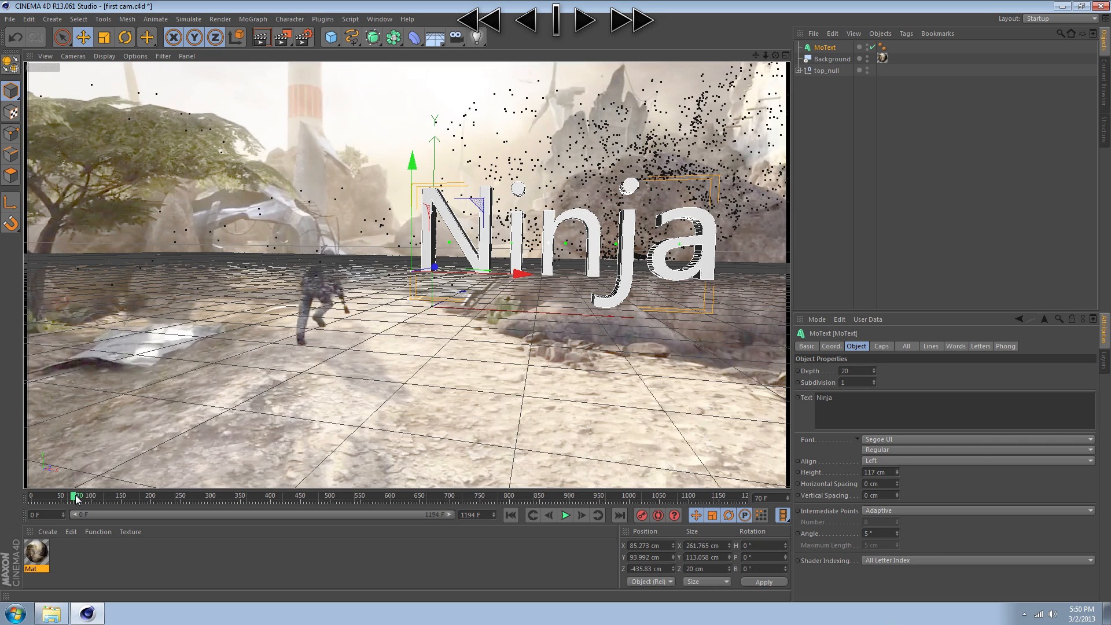
pyautogui.moveTo(74, 497); pyautogui.dragTo(81, 498)
pyautogui.click(830, 346)
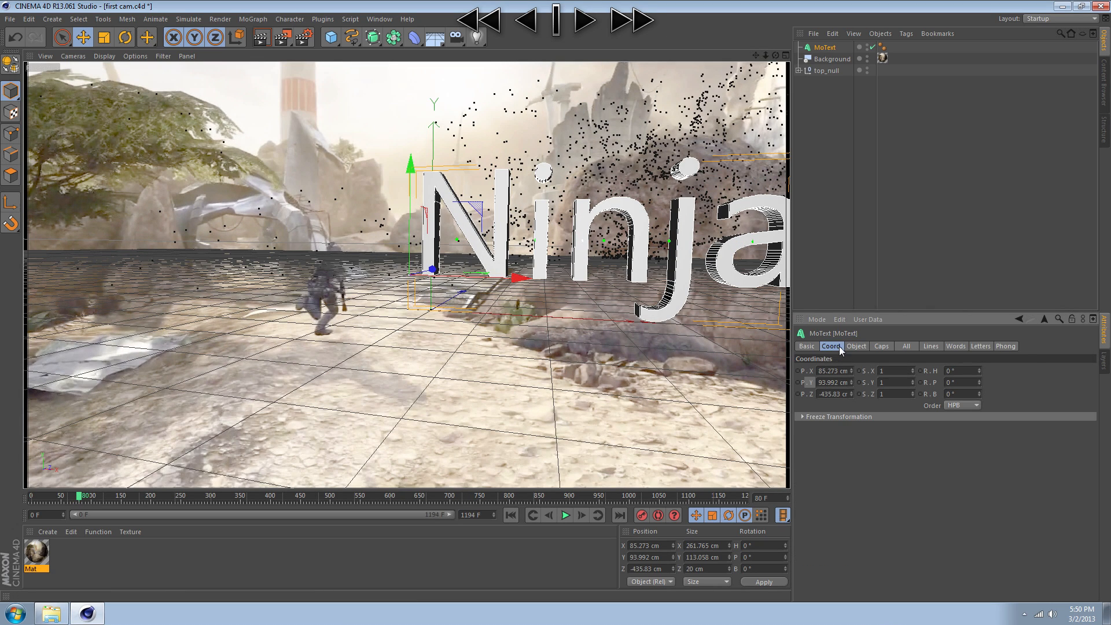
pyautogui.click(827, 383)
pyautogui.write('0')
pyautogui.press('Return')
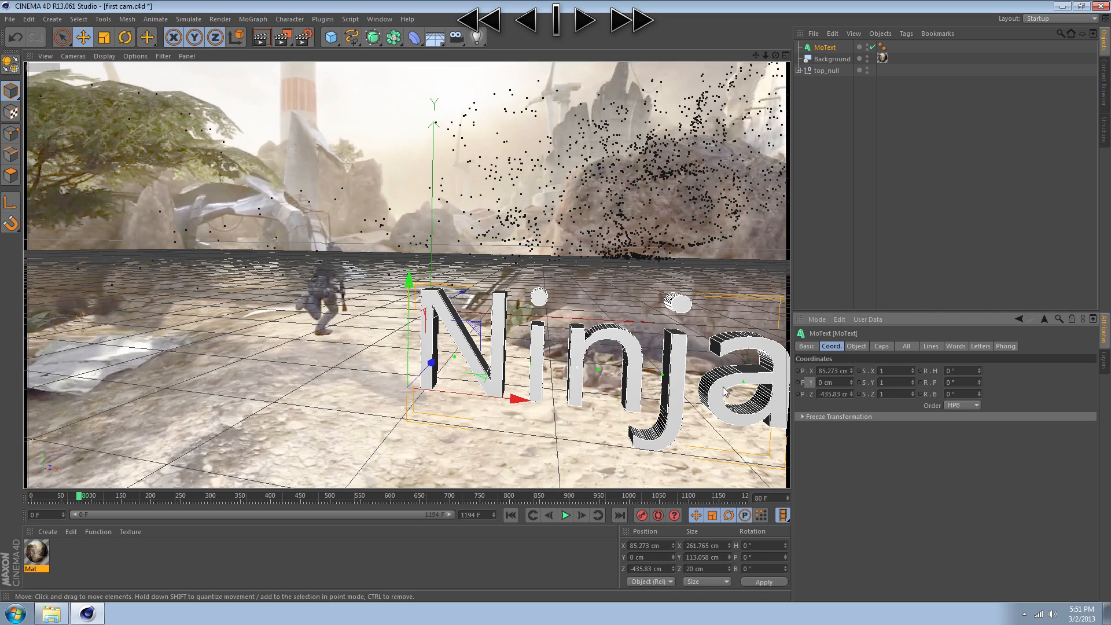
# - Change the MoText wording to uppercase "NINJA"
pyautogui.click(856, 346)
pyautogui.moveTo(841, 401); pyautogui.dragTo(664, 330)
pyautogui.write('NINJA')
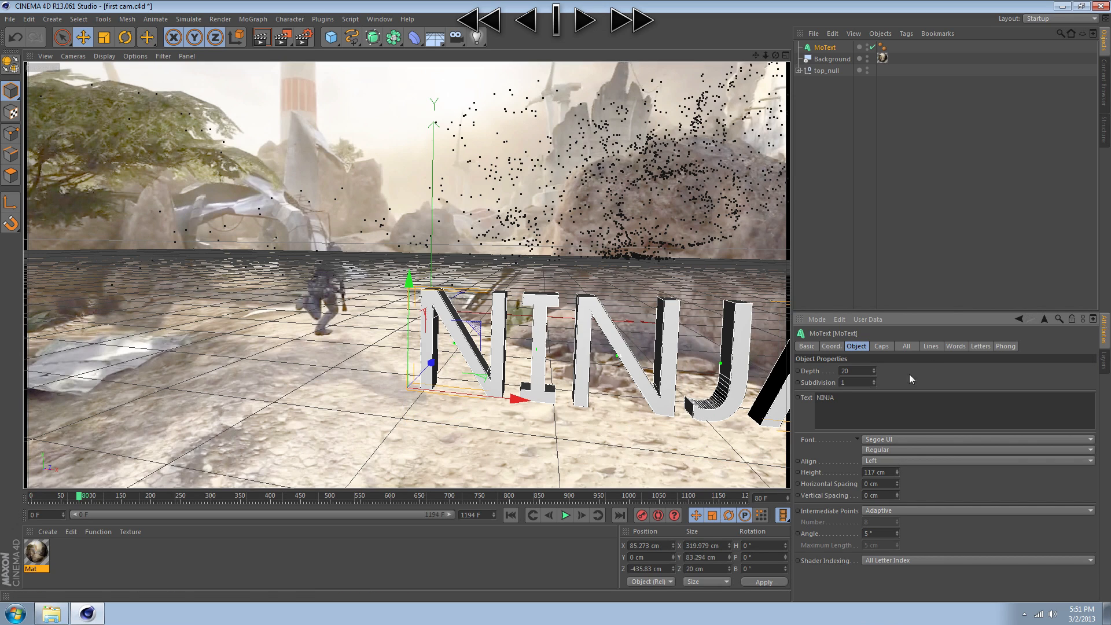
# - Reposition the NINJA text in the air above the soldier, at about X -155, Y 175, Z -344 cm
pyautogui.moveTo(79, 498)
pyautogui.mouseDown()
pyautogui.moveTo(60, 493)
pyautogui.moveTo(76, 495)
pyautogui.mouseUp()
pyautogui.moveTo(410, 262); pyautogui.dragTo(409, 315)
pyautogui.moveTo(73, 501)
pyautogui.mouseDown()
pyautogui.moveTo(46, 497)
pyautogui.moveTo(73, 496)
pyautogui.mouseUp()
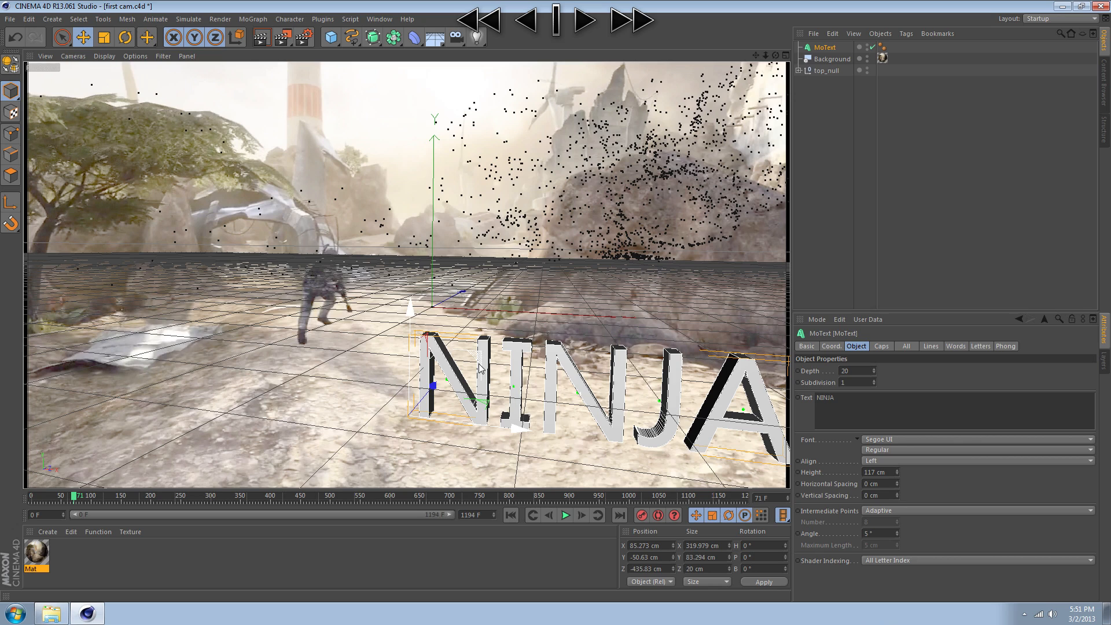
pyautogui.moveTo(479, 368); pyautogui.dragTo(268, 140)
pyautogui.moveTo(301, 191); pyautogui.dragTo(309, 211)
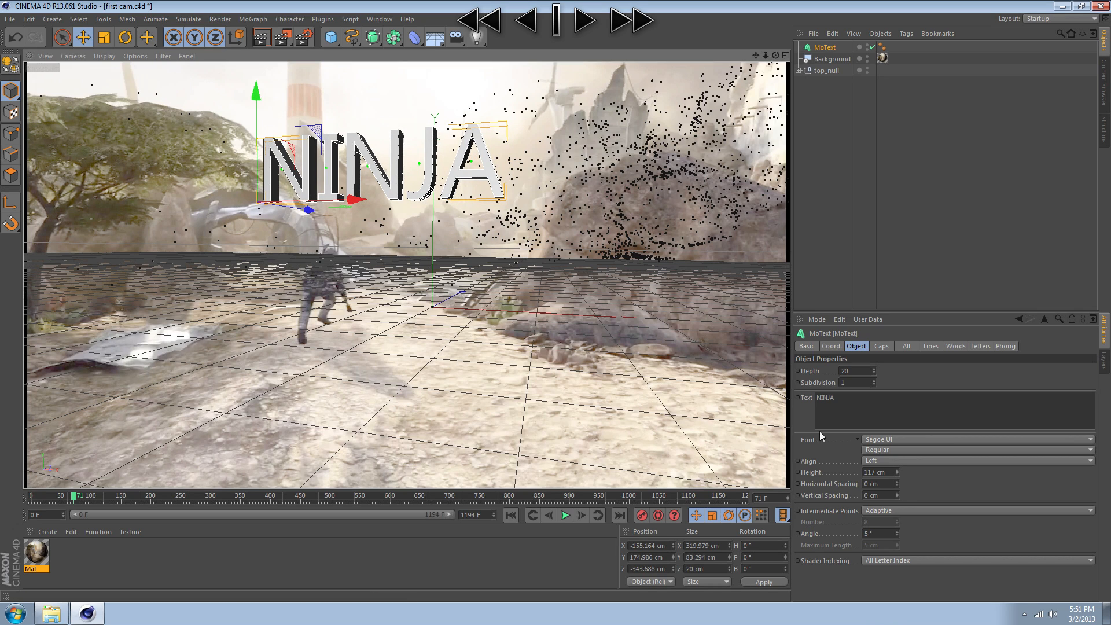
# - Rotate the NINJA text around its vertical axis to a heading of about 26.6°, checking the angle at other frames
pyautogui.click(831, 345)
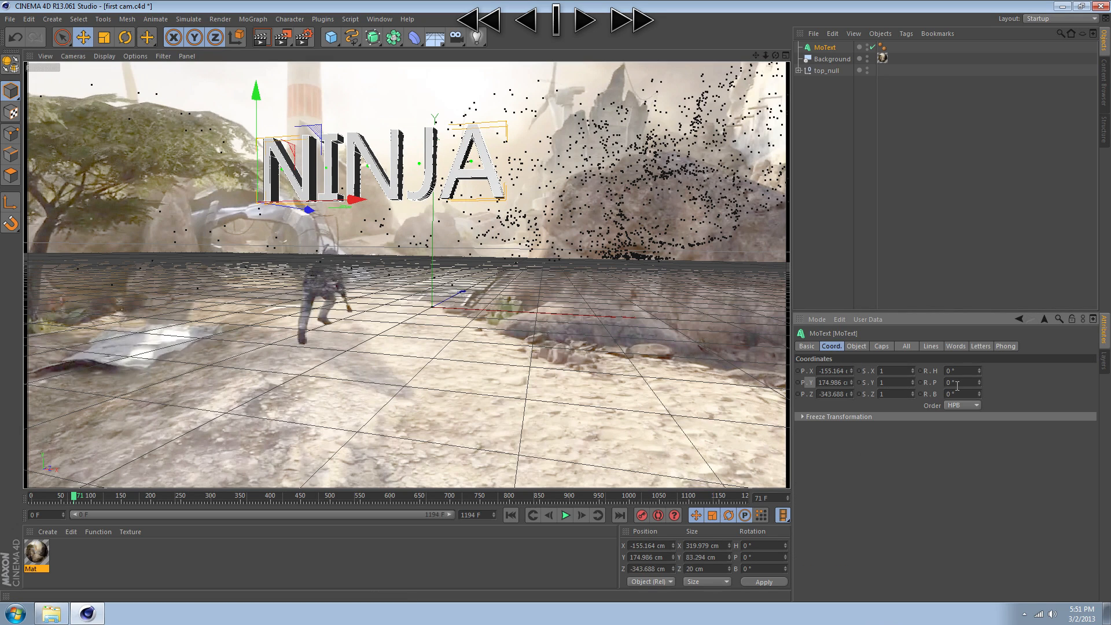
pyautogui.press('r')
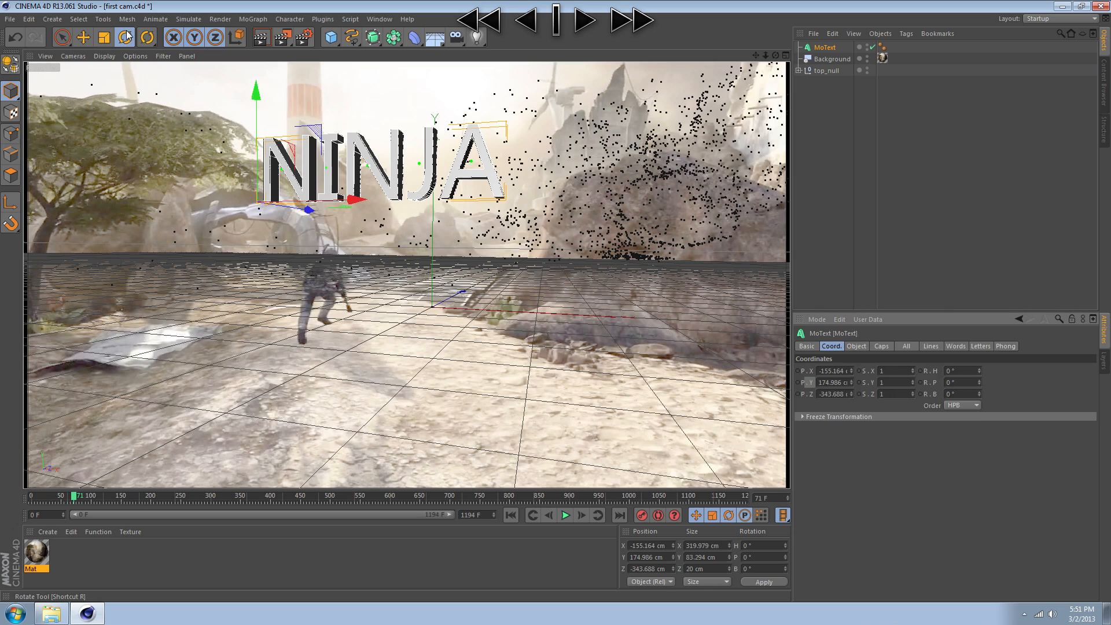
pyautogui.moveTo(257, 196); pyautogui.dragTo(305, 199)
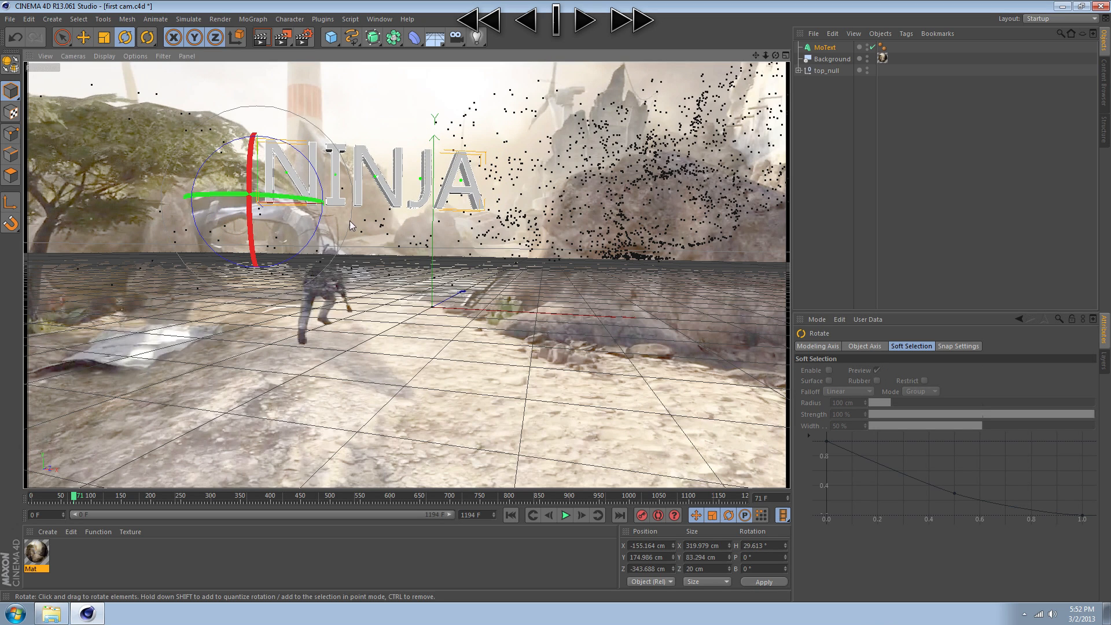
pyautogui.click(844, 147)
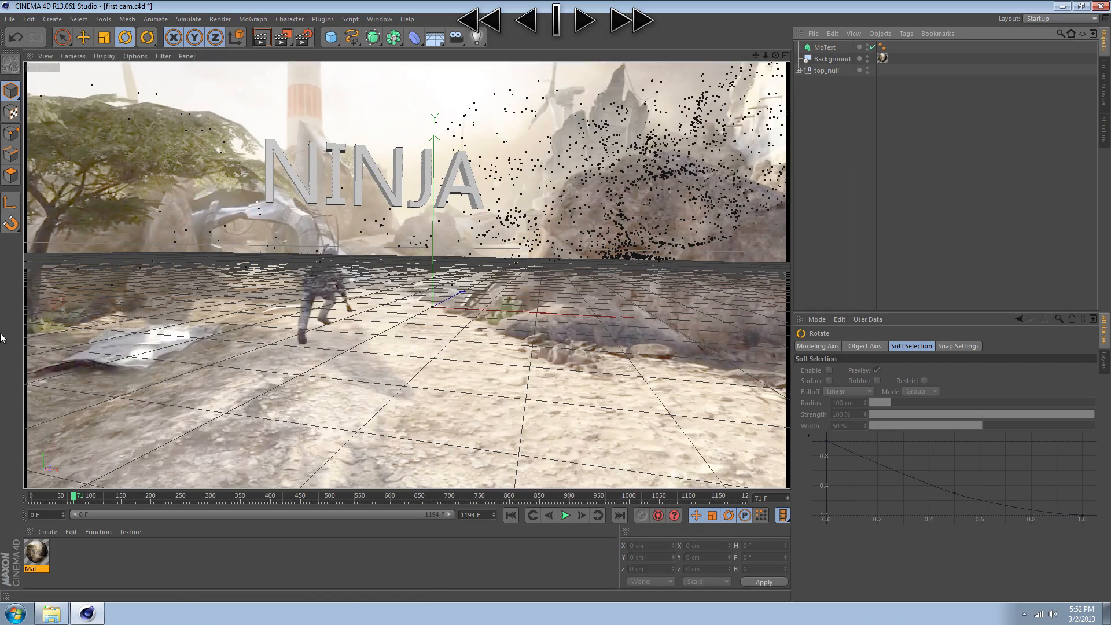
pyautogui.moveTo(78, 495)
pyautogui.mouseDown()
pyautogui.moveTo(92, 495)
pyautogui.moveTo(60, 499)
pyautogui.moveTo(84, 496)
pyautogui.mouseUp()
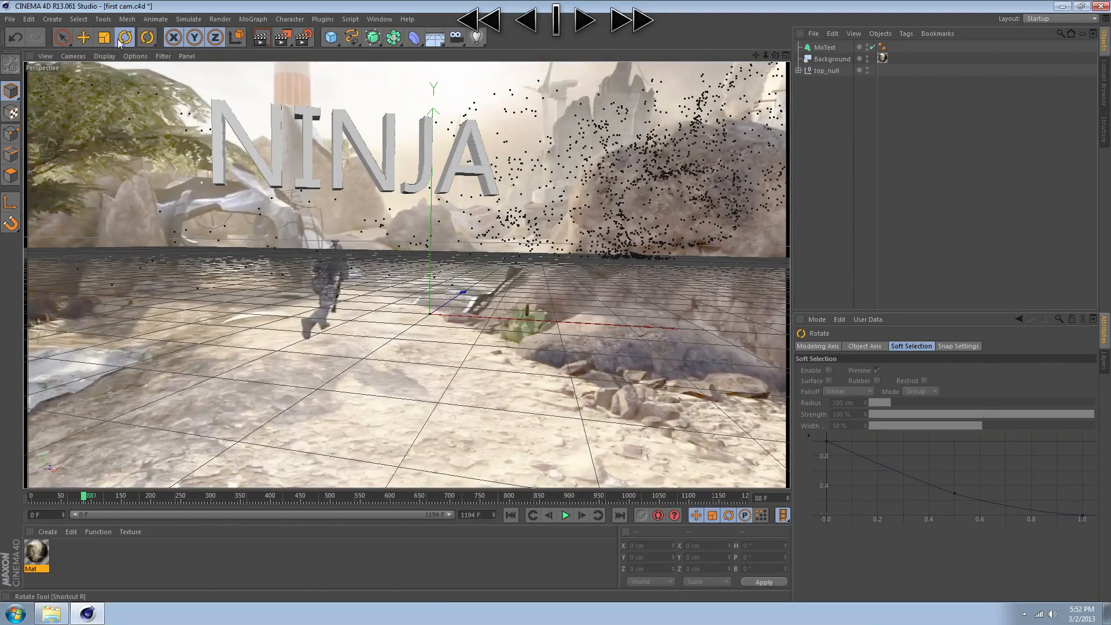
pyautogui.click(275, 145)
pyautogui.moveTo(275, 146); pyautogui.dragTo(117, 452)
pyautogui.moveTo(84, 497)
pyautogui.mouseDown()
pyautogui.moveTo(101, 495)
pyautogui.moveTo(81, 496)
pyautogui.mouseUp()
pyautogui.moveTo(208, 183); pyautogui.dragTo(132, 197)
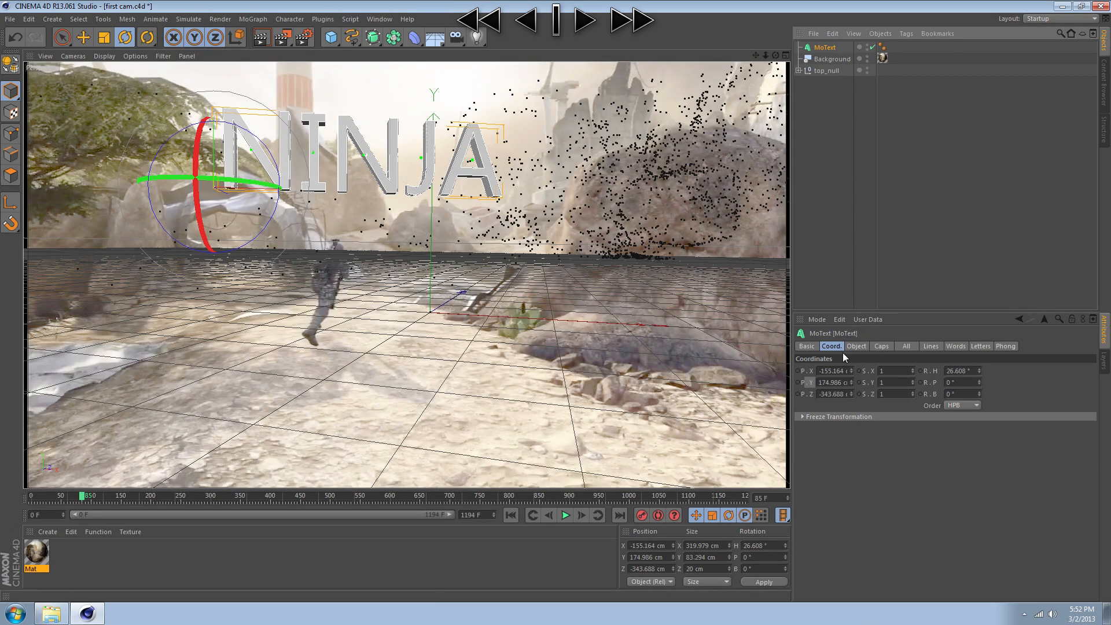
# - Set the text alignment to Middle and rotate the text to a heading of about 37°
pyautogui.click(856, 346)
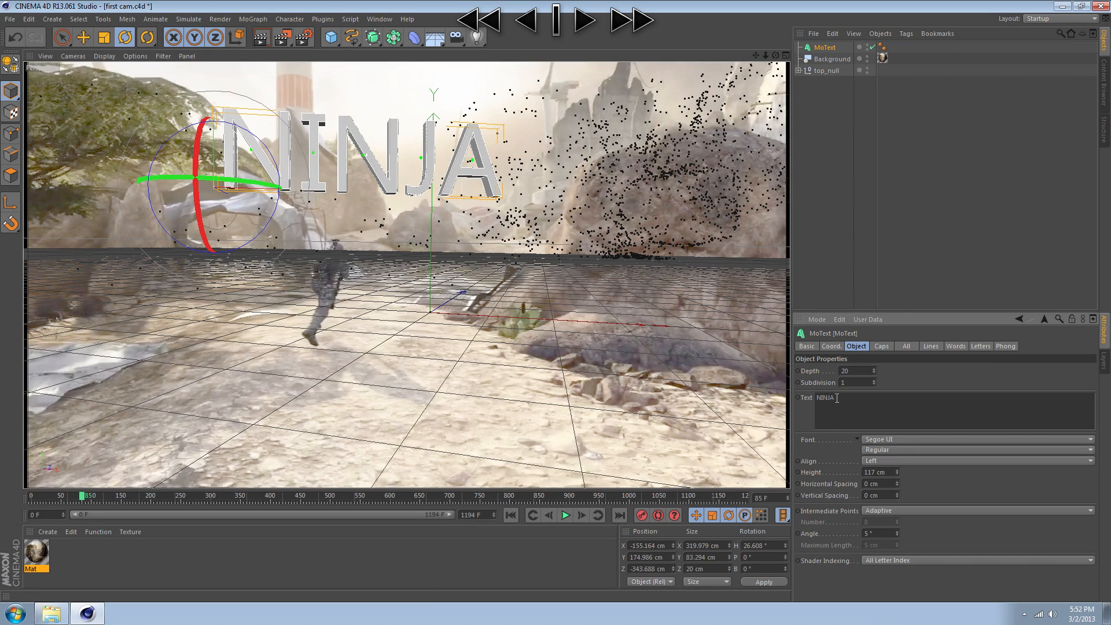
pyautogui.click(864, 461)
pyautogui.click(883, 482)
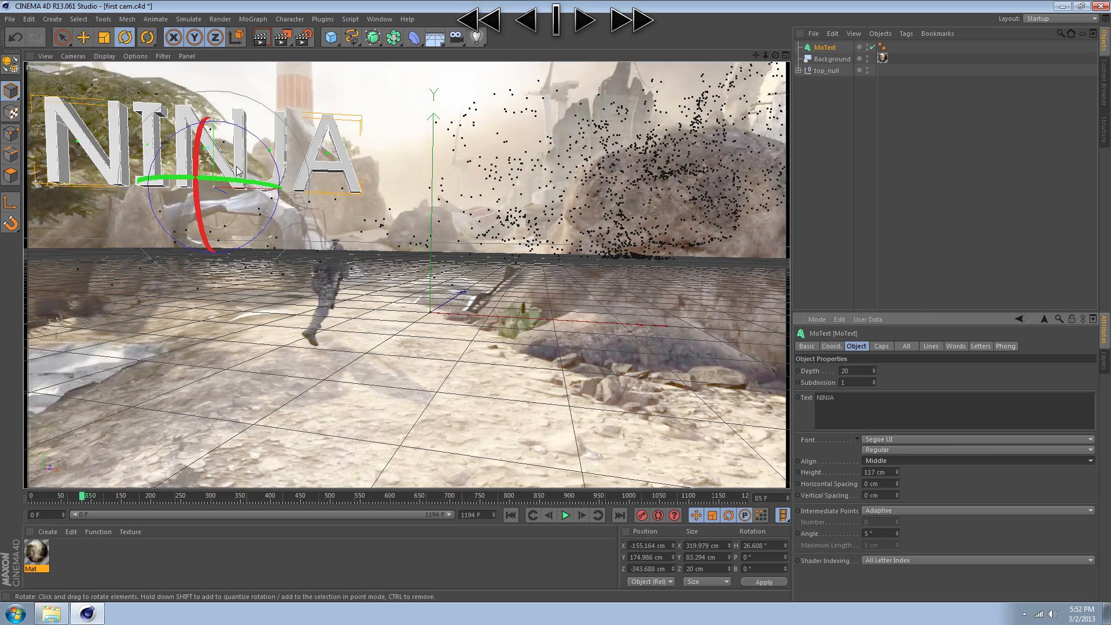
pyautogui.moveTo(272, 186); pyautogui.dragTo(237, 192)
# - Move the rotated text closer to the soldier's head, to about X 41, Y 109, Z -262 cm
pyautogui.moveTo(78, 498)
pyautogui.mouseDown()
pyautogui.moveTo(62, 499)
pyautogui.moveTo(78, 499)
pyautogui.mouseUp()
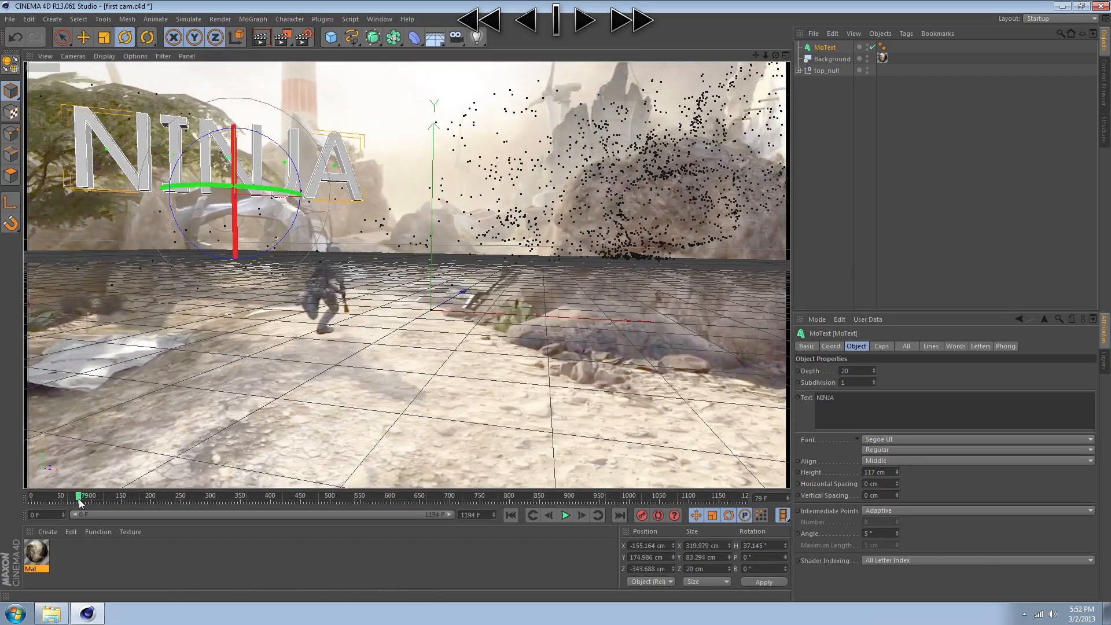
pyautogui.click(84, 38)
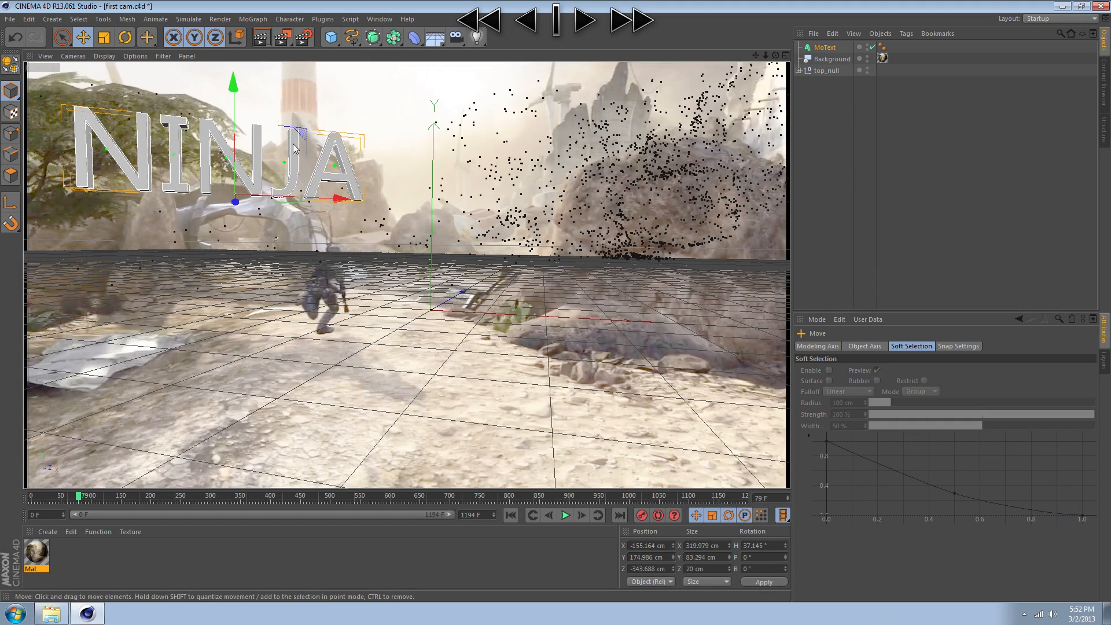
pyautogui.moveTo(293, 148); pyautogui.dragTo(391, 185)
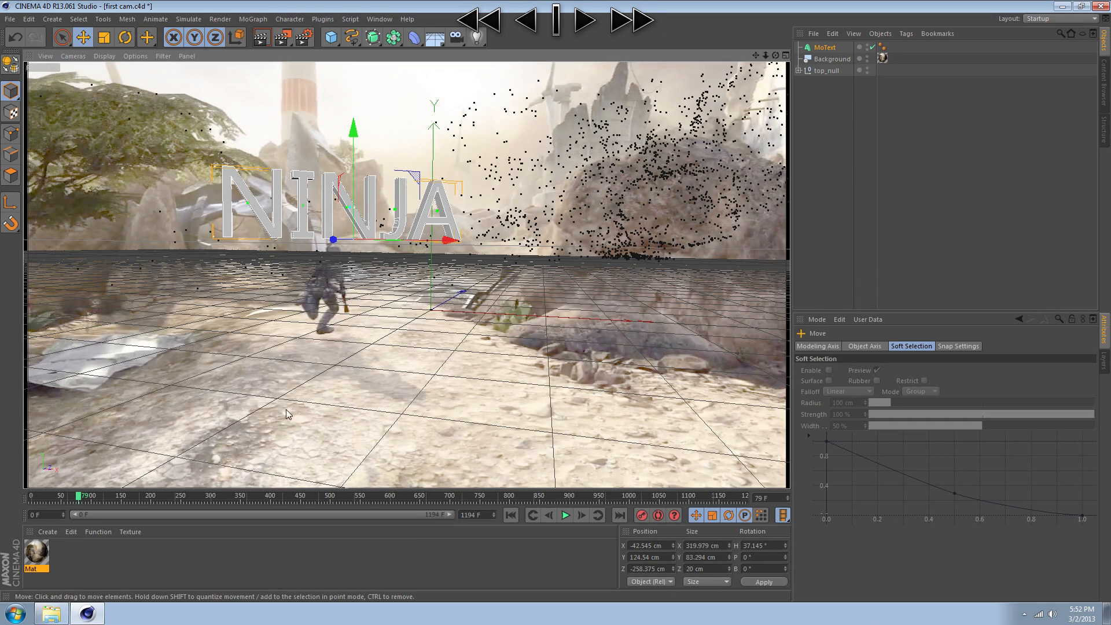
pyautogui.moveTo(435, 239); pyautogui.dragTo(479, 240)
pyautogui.moveTo(372, 240); pyautogui.dragTo(385, 244)
pyautogui.moveTo(415, 128); pyautogui.dragTo(416, 141)
# - Preview the camera's pass by the text and shift the text to about X -29, Y 122, Z -316 cm
pyautogui.moveTo(79, 496); pyautogui.dragTo(113, 498)
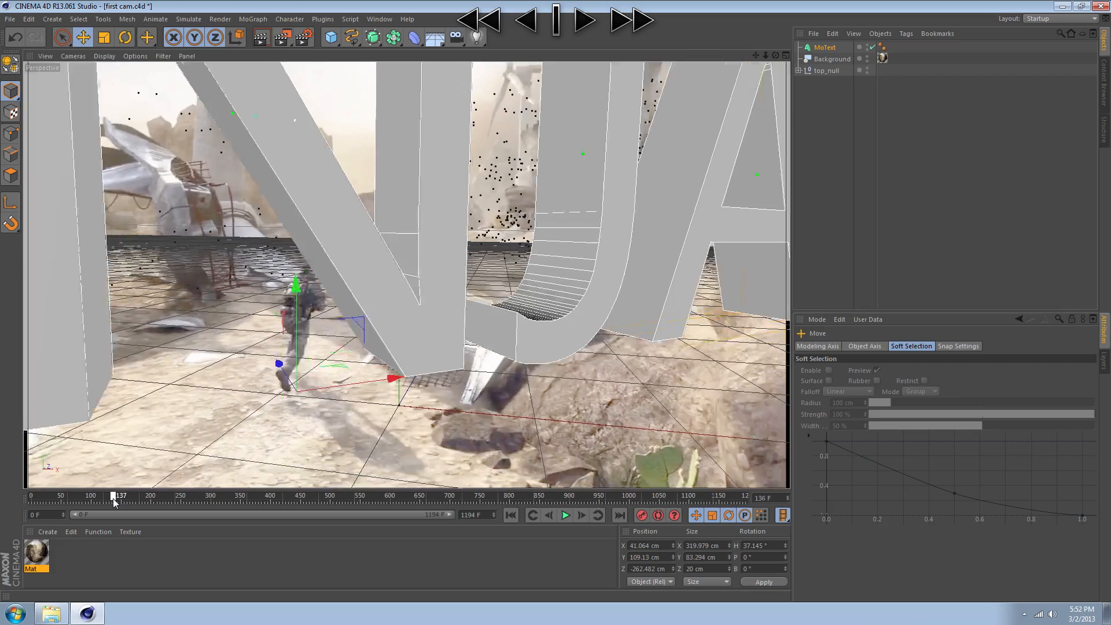
pyautogui.moveTo(113, 497); pyautogui.dragTo(82, 499)
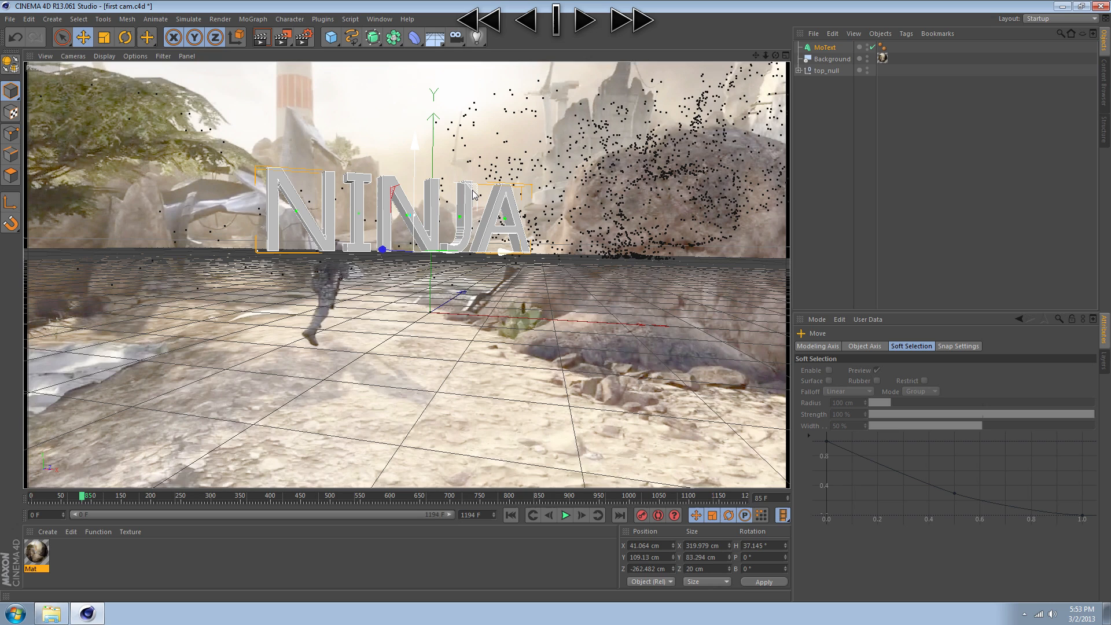
pyautogui.moveTo(472, 194); pyautogui.dragTo(437, 181)
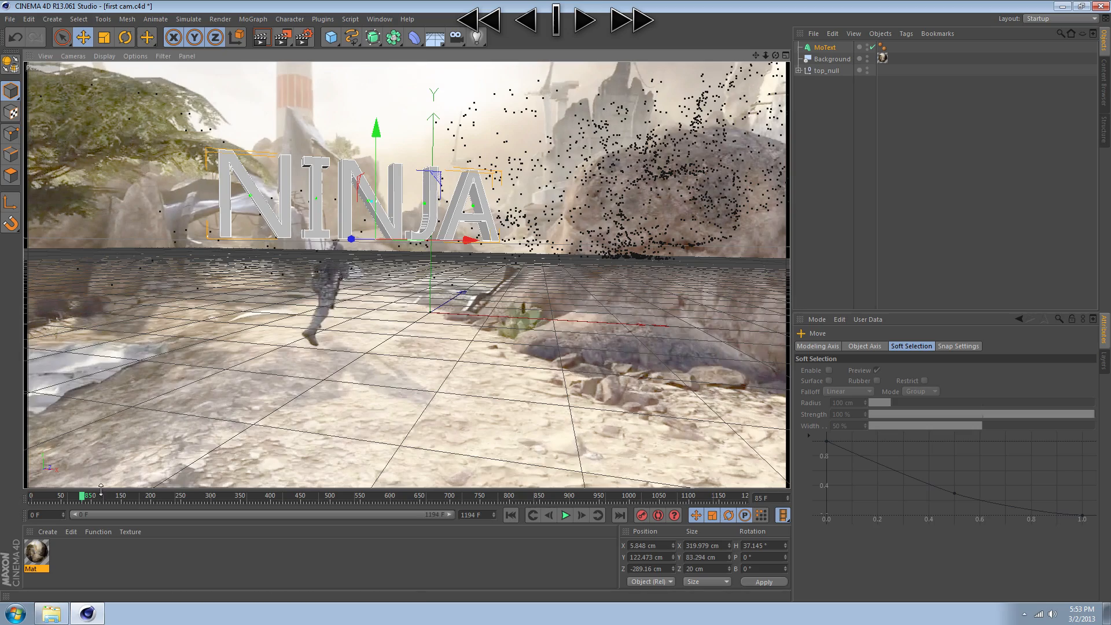
pyautogui.moveTo(81, 498)
pyautogui.mouseDown()
pyautogui.moveTo(121, 499)
pyautogui.moveTo(103, 497)
pyautogui.mouseUp()
pyautogui.moveTo(373, 242); pyautogui.dragTo(259, 308)
# - Shorten the visible timeline range to end at about frame 484 and review the text between frames 134 and 34
pyautogui.moveTo(105, 497); pyautogui.dragTo(129, 497)
pyautogui.moveTo(445, 513); pyautogui.dragTo(229, 499)
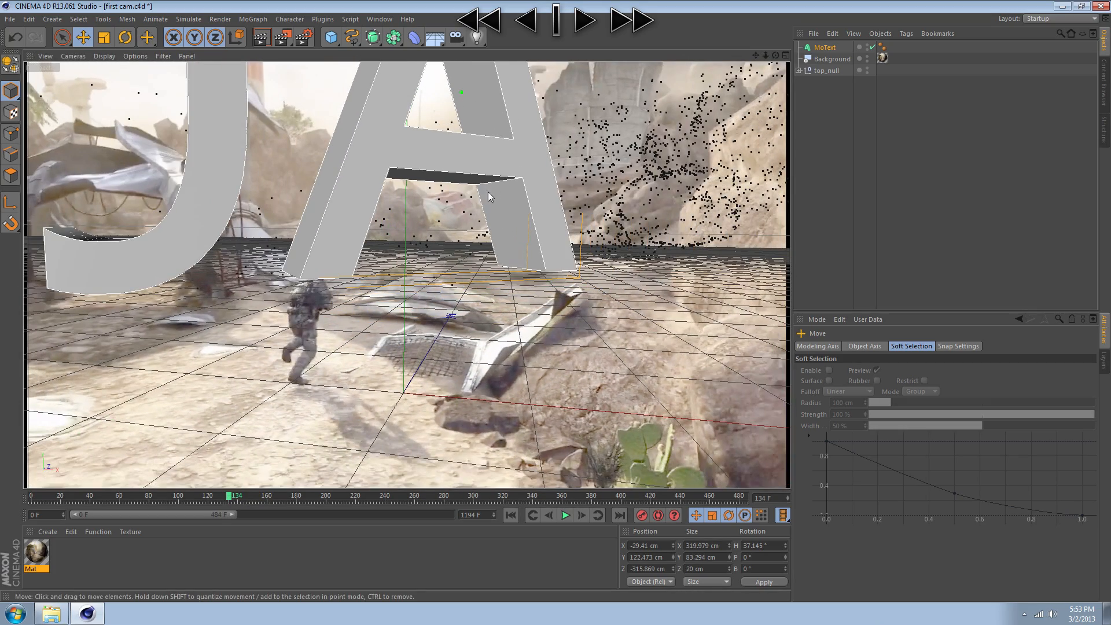
pyautogui.moveTo(229, 498); pyautogui.dragTo(82, 504)
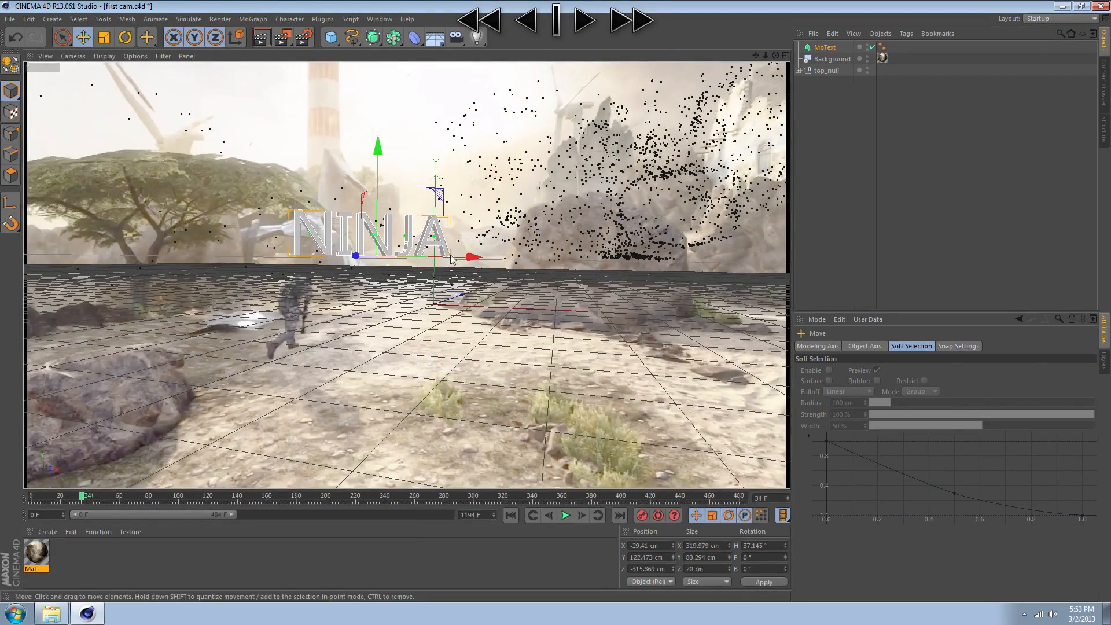
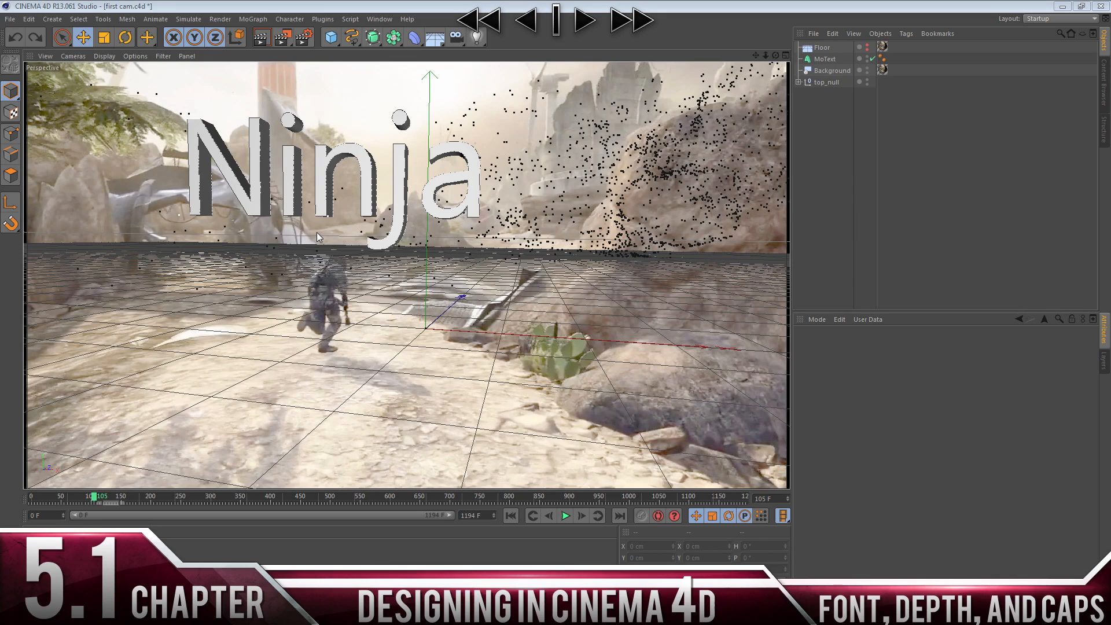
# - Render a quick preview of the scene and change the Ninja text's font to TYPOGRAPH PRO
pyautogui.click(261, 43)
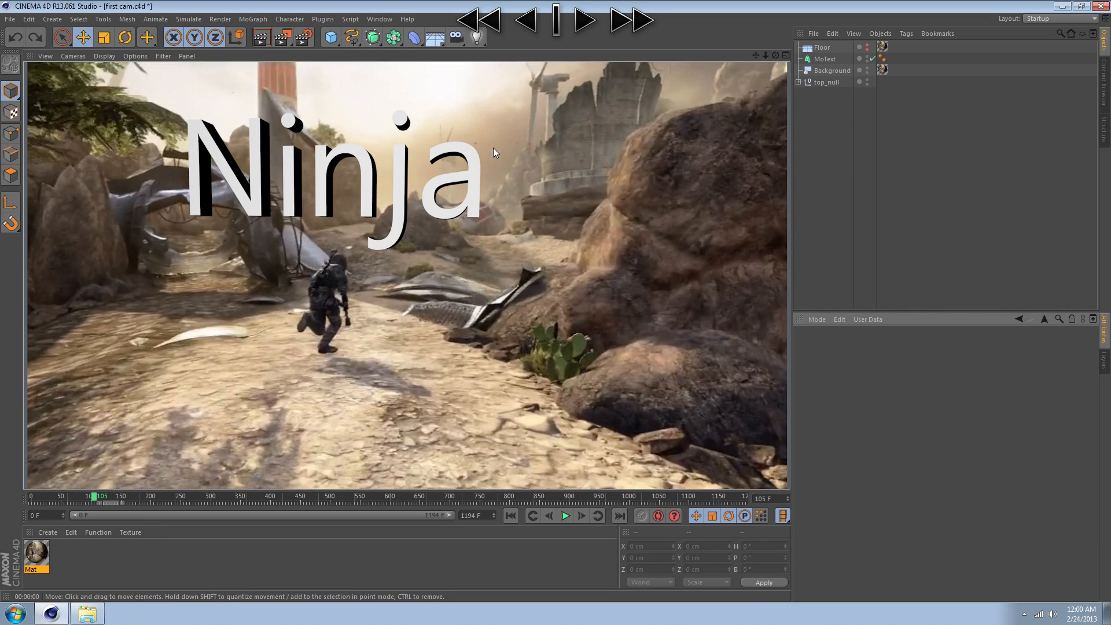
pyautogui.click(825, 60)
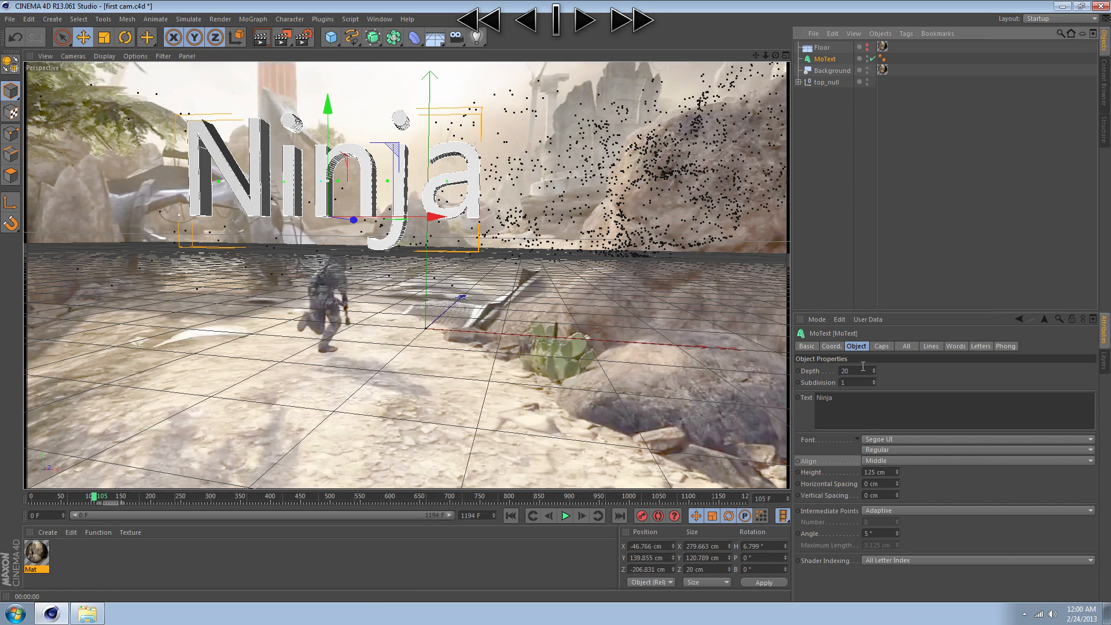
pyautogui.click(874, 439)
pyautogui.scroll(-5, 887, 428)
pyautogui.scroll(-9, 887, 429)
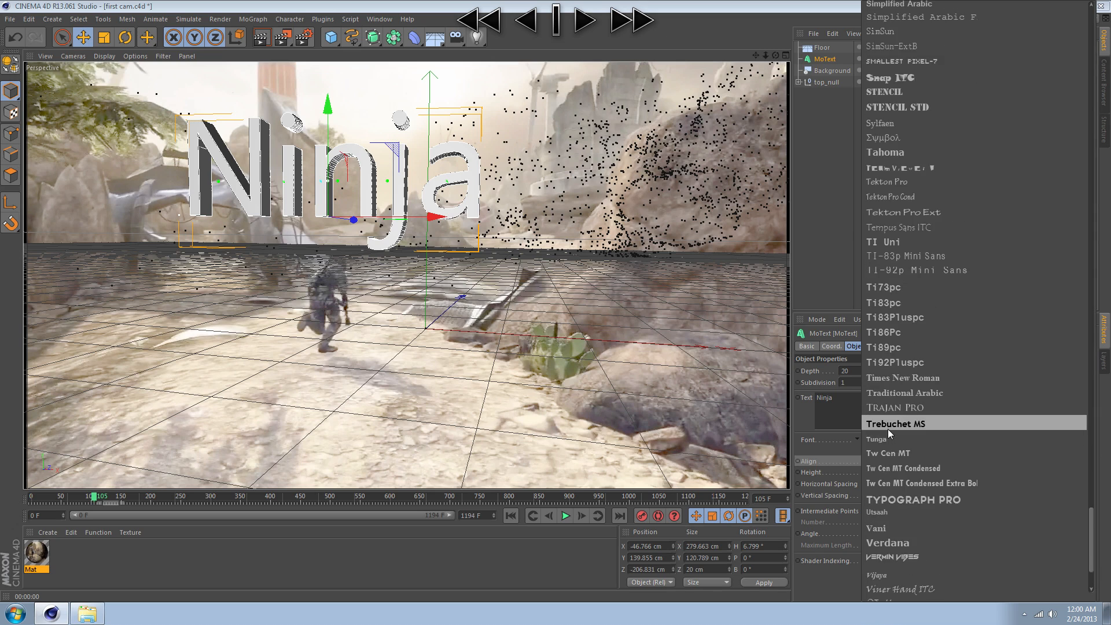
pyautogui.click(899, 373)
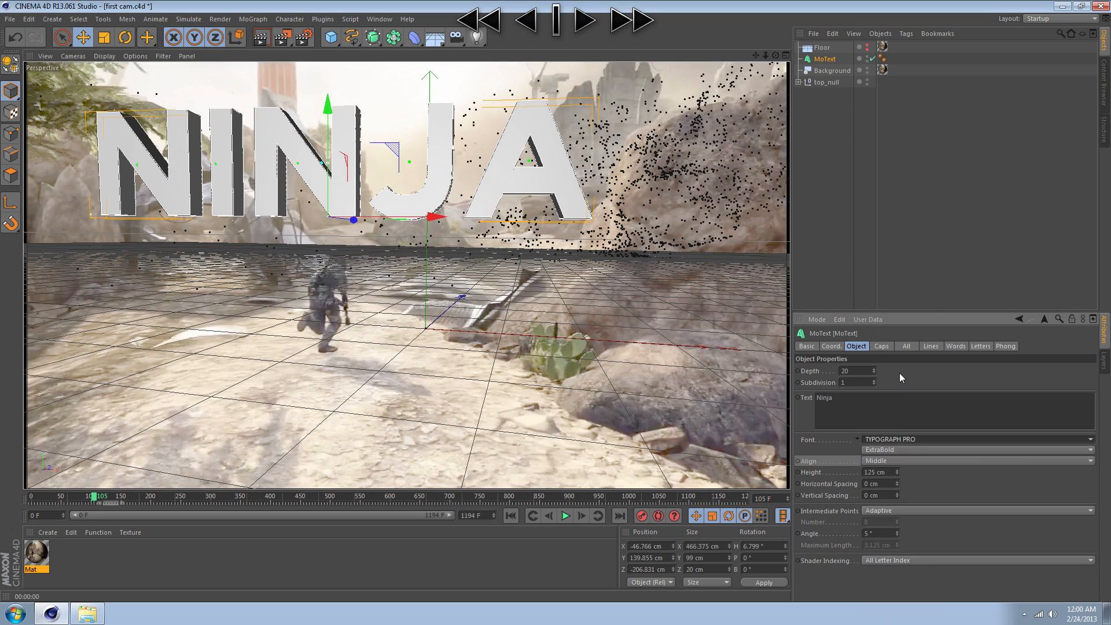
# - Change the Ninja text's font to Tw Cen MT
pyautogui.click(884, 438)
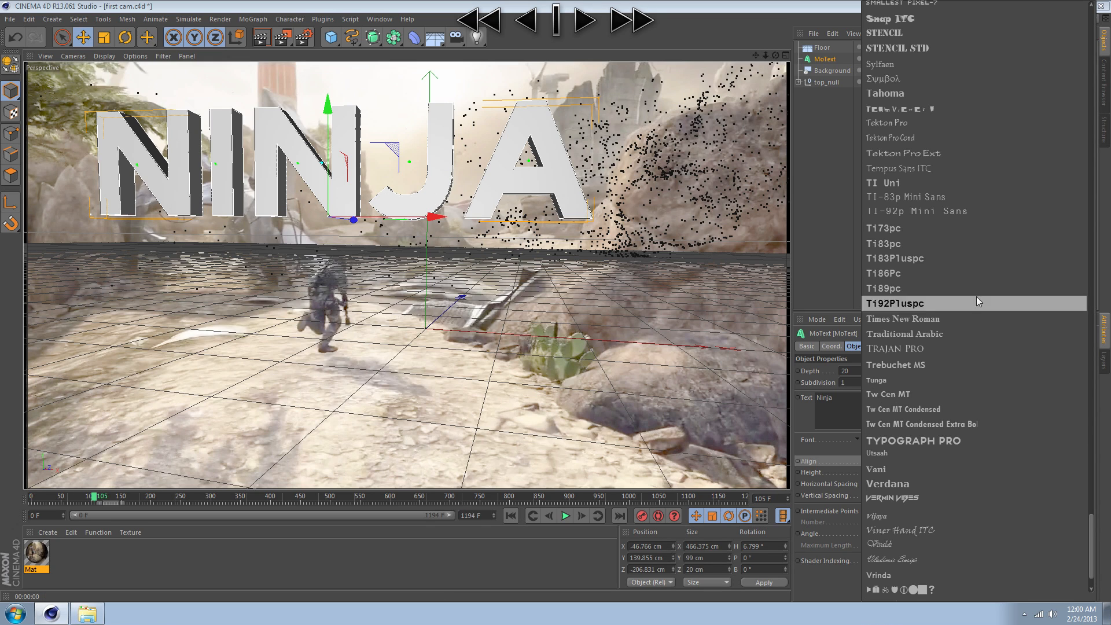
pyautogui.scroll(5, 937, 439)
pyautogui.scroll(-5, 937, 438)
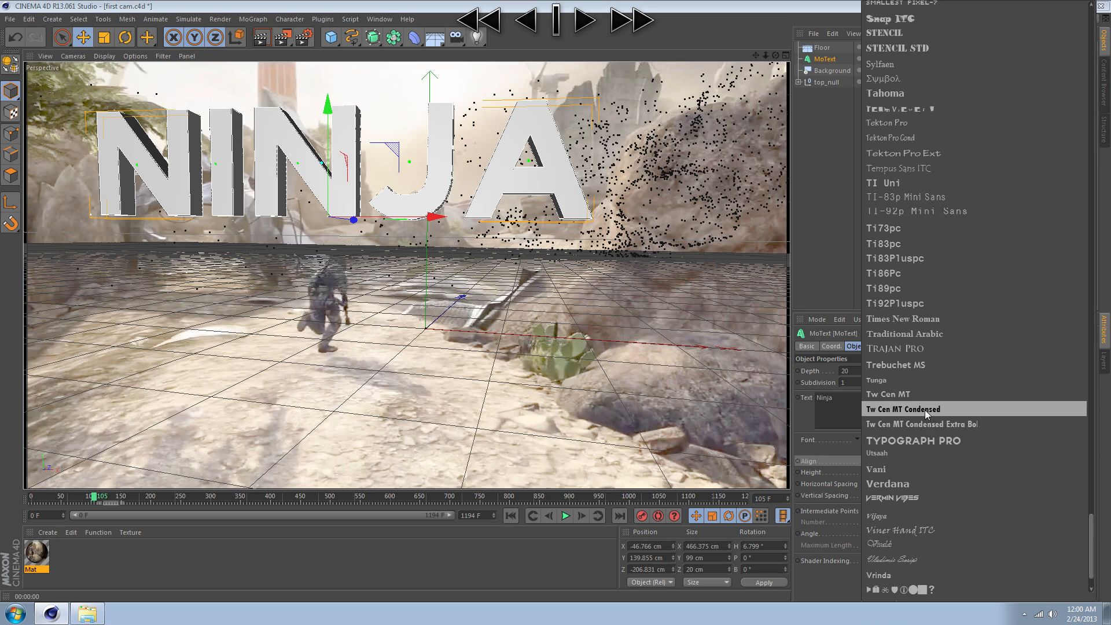
pyautogui.click(921, 394)
# - Browse the font list further and set the Ninja text's font to NFS font
pyautogui.click(892, 442)
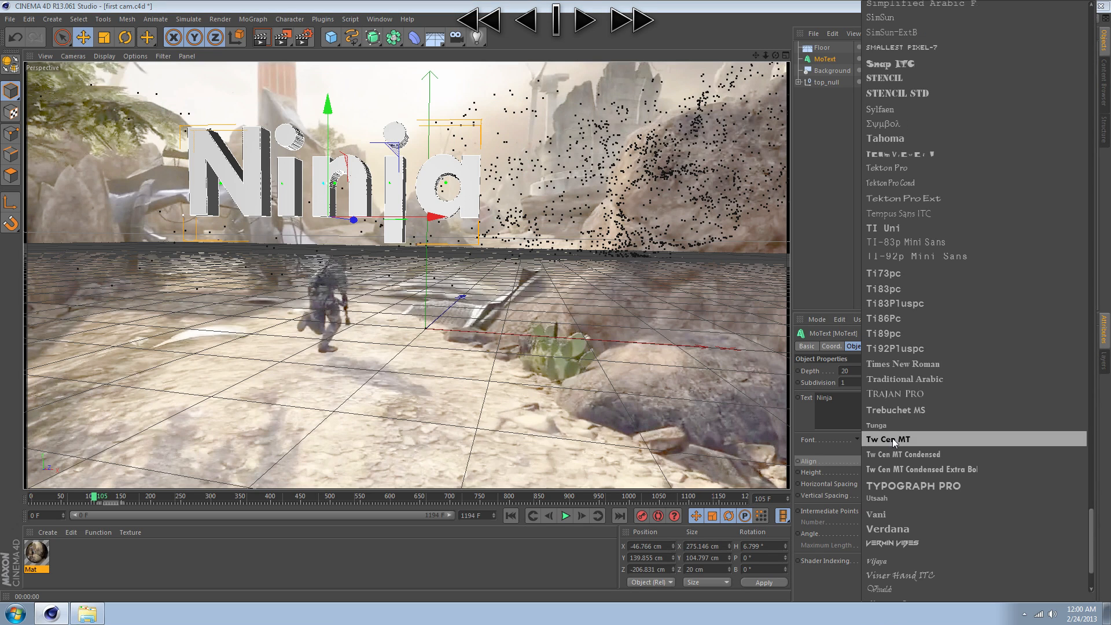
pyautogui.scroll(10, 929, 401)
pyautogui.scroll(3, 928, 409)
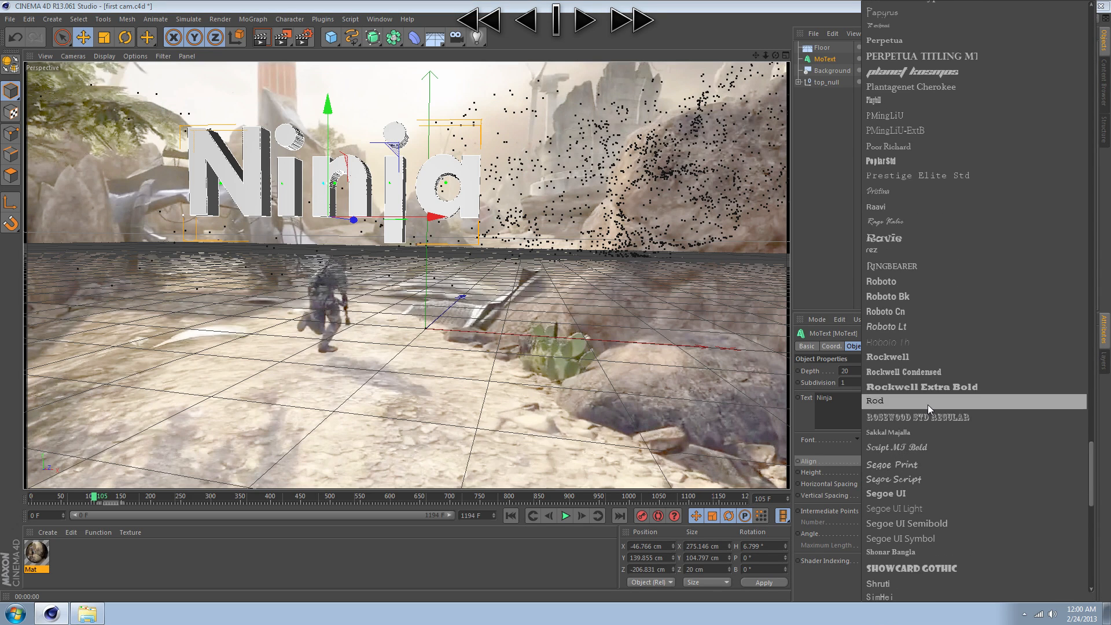
pyautogui.scroll(5, 949, 149)
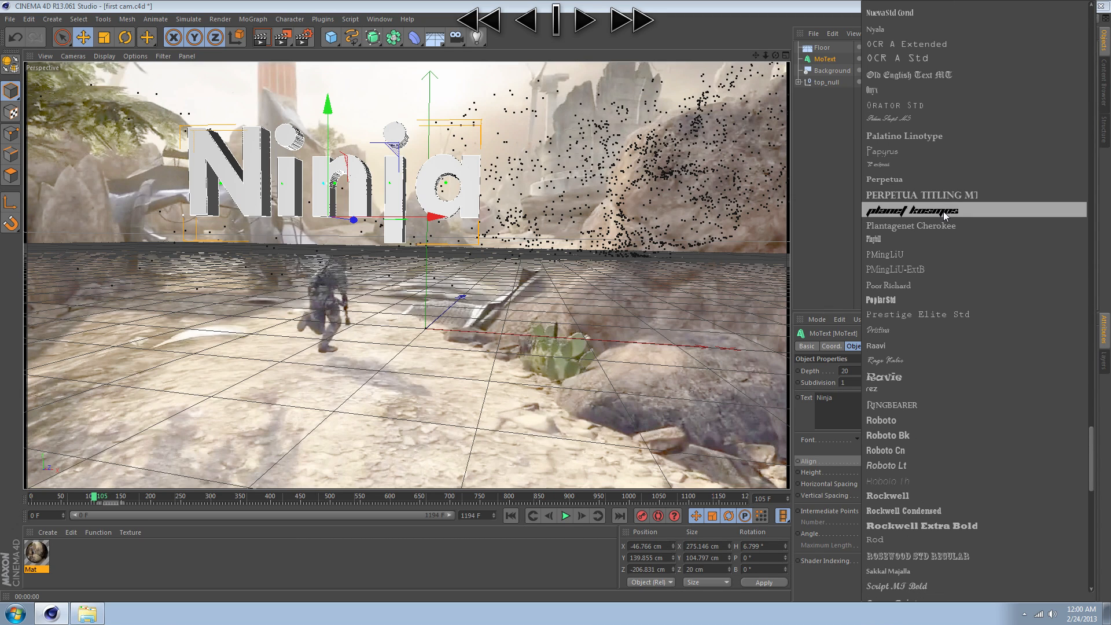
pyautogui.scroll(8, 943, 214)
pyautogui.scroll(-3, 933, 292)
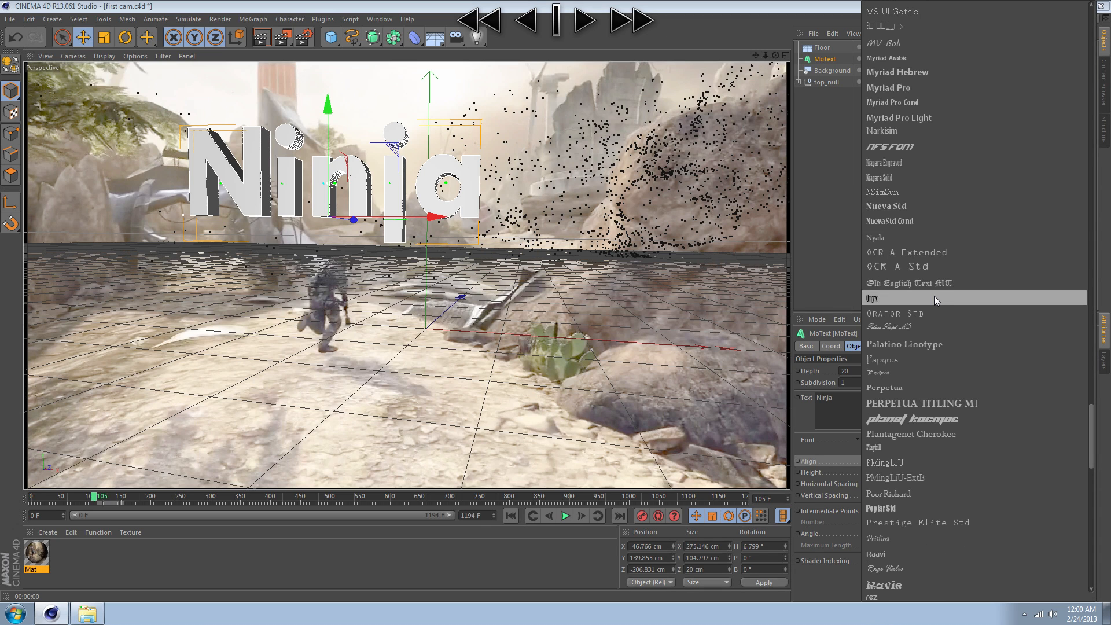
pyautogui.scroll(2, 897, 174)
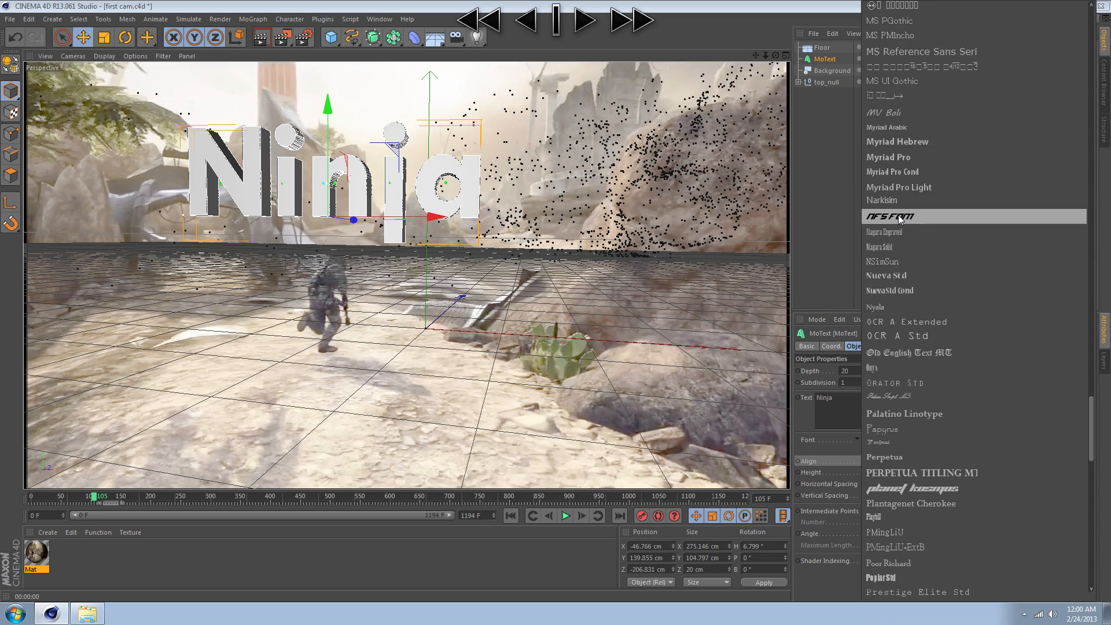
pyautogui.scroll(-2, 898, 214)
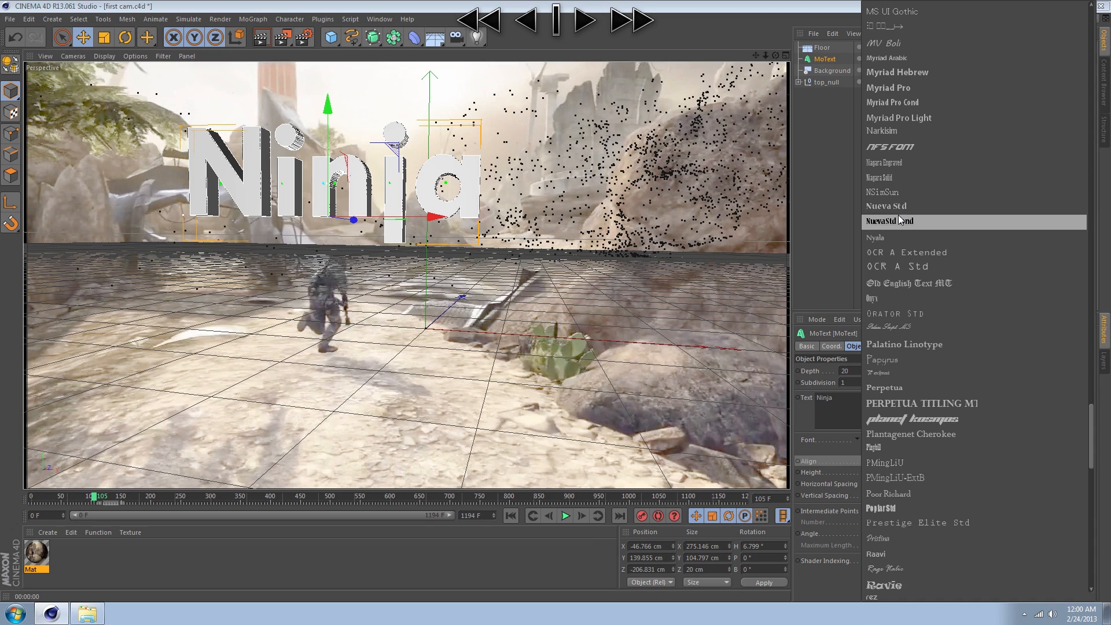
pyautogui.click(896, 152)
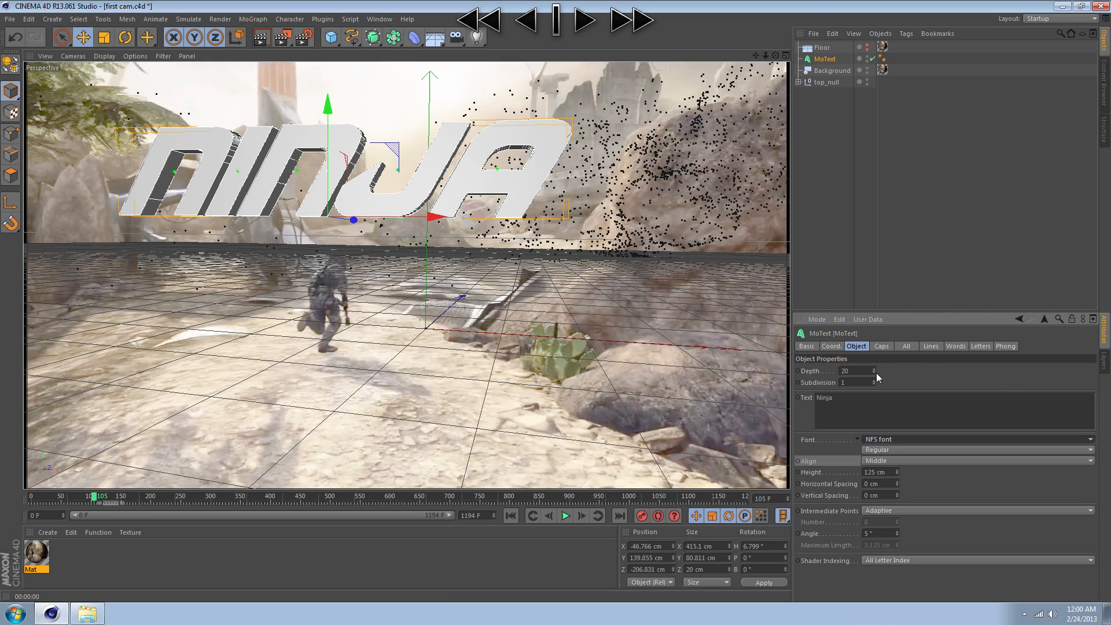
# - Try an exaggerated extrusion depth of 196 on the text and view it from an angle
pyautogui.click(855, 367)
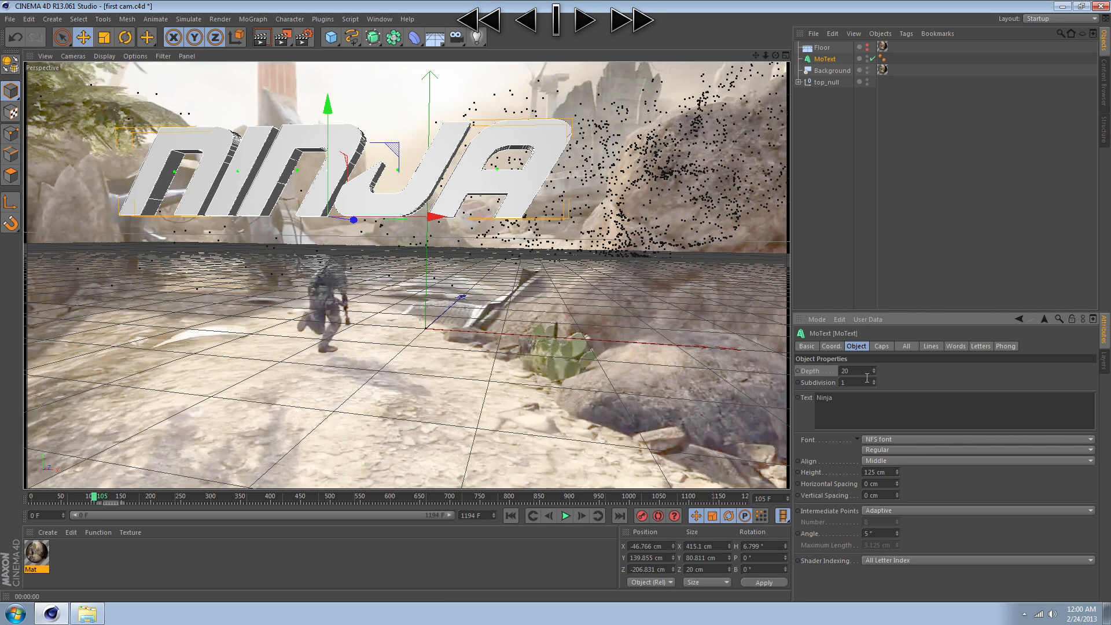
pyautogui.moveTo(874, 374); pyautogui.dragTo(874, 350)
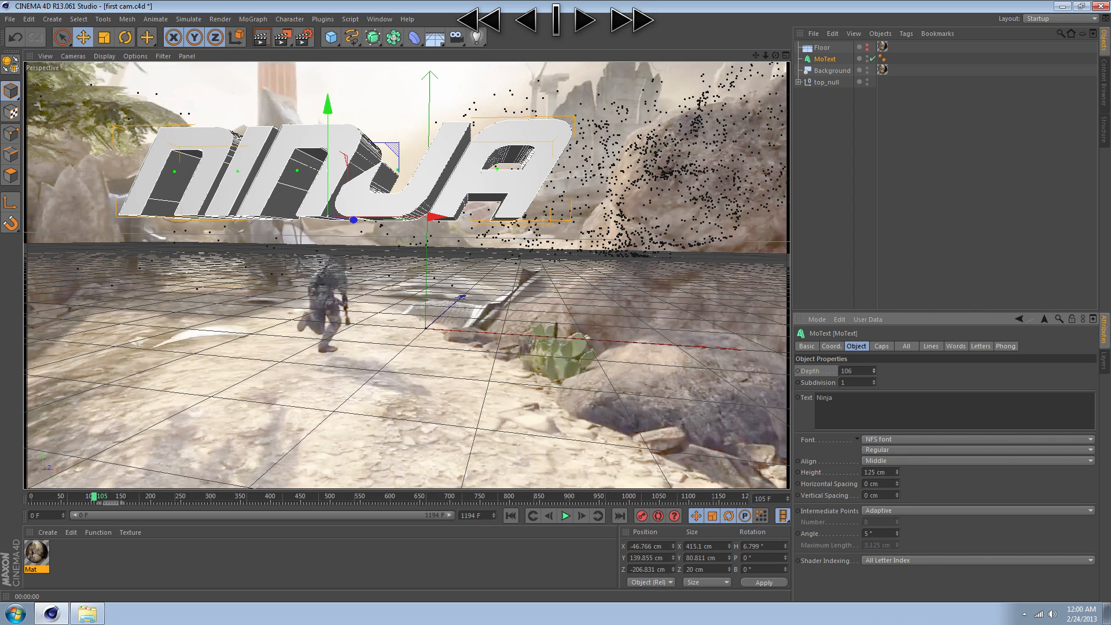
pyautogui.moveTo(874, 350); pyautogui.dragTo(874, 341)
pyautogui.moveTo(775, 55); pyautogui.dragTo(798, 46)
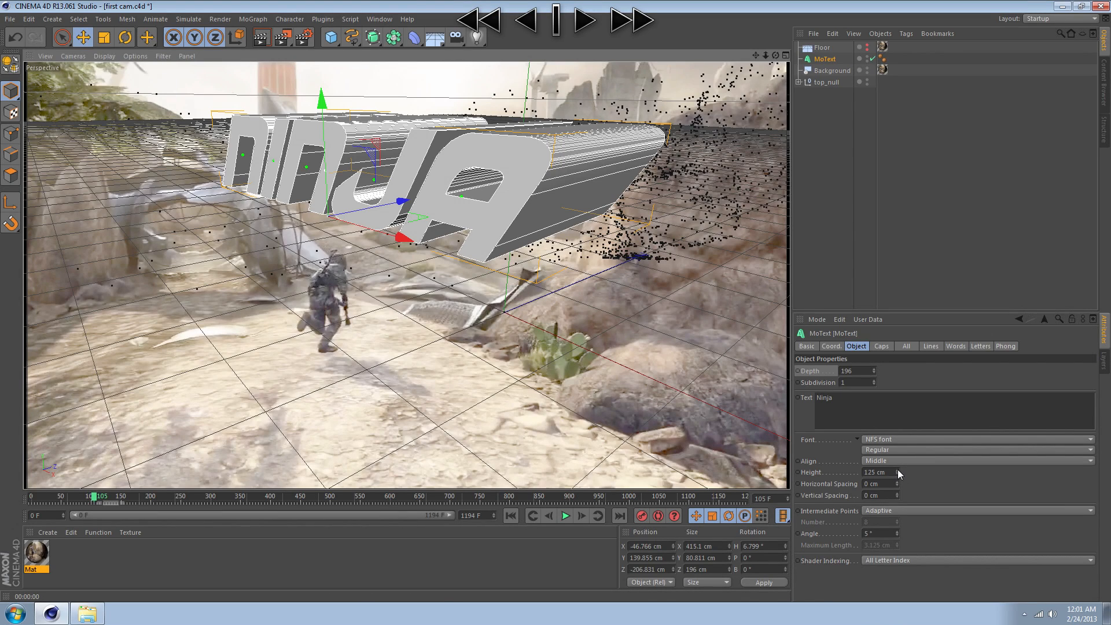
# - Set the text's depth to 36, inspect the extruded letters up close, and move the timeline to frame 99
pyautogui.moveTo(897, 471); pyautogui.dragTo(897, 468)
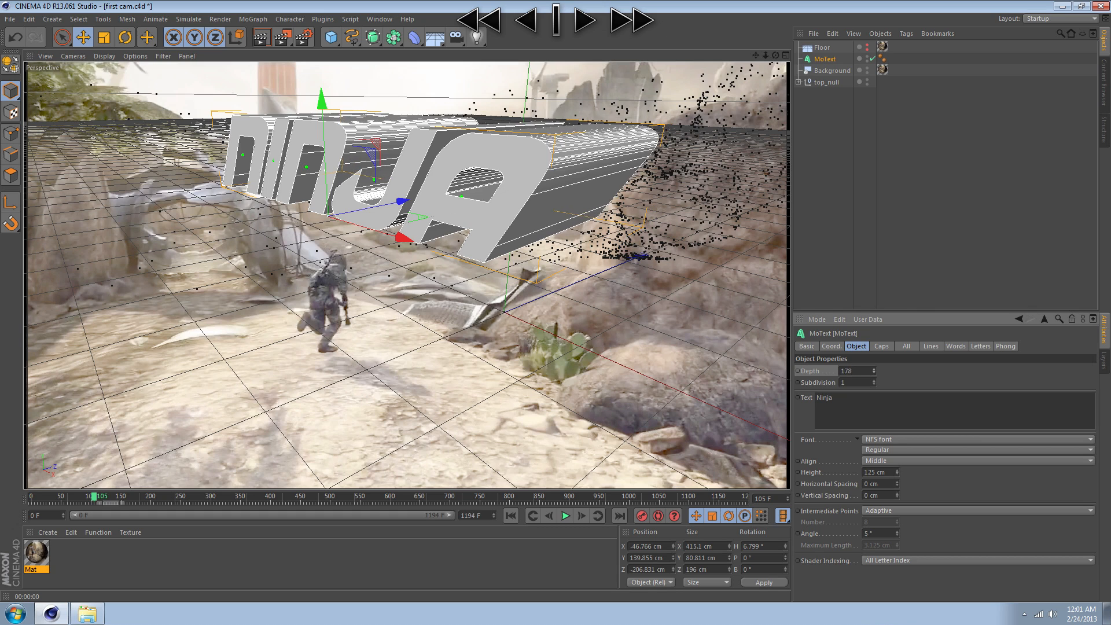
pyautogui.moveTo(873, 371); pyautogui.dragTo(873, 405)
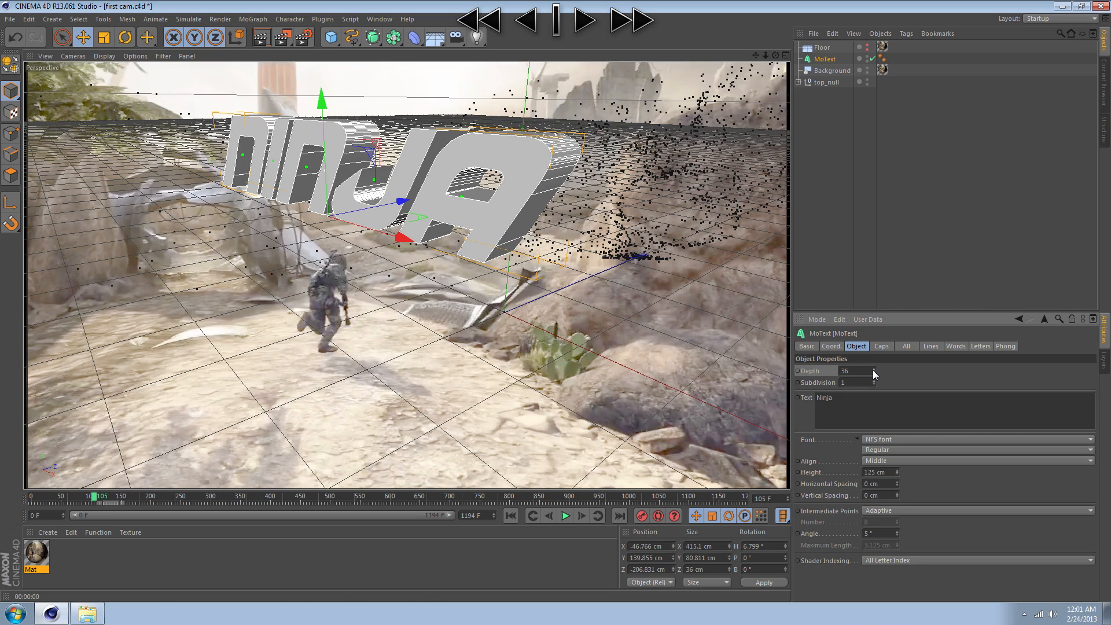
pyautogui.scroll(4, 467, 233)
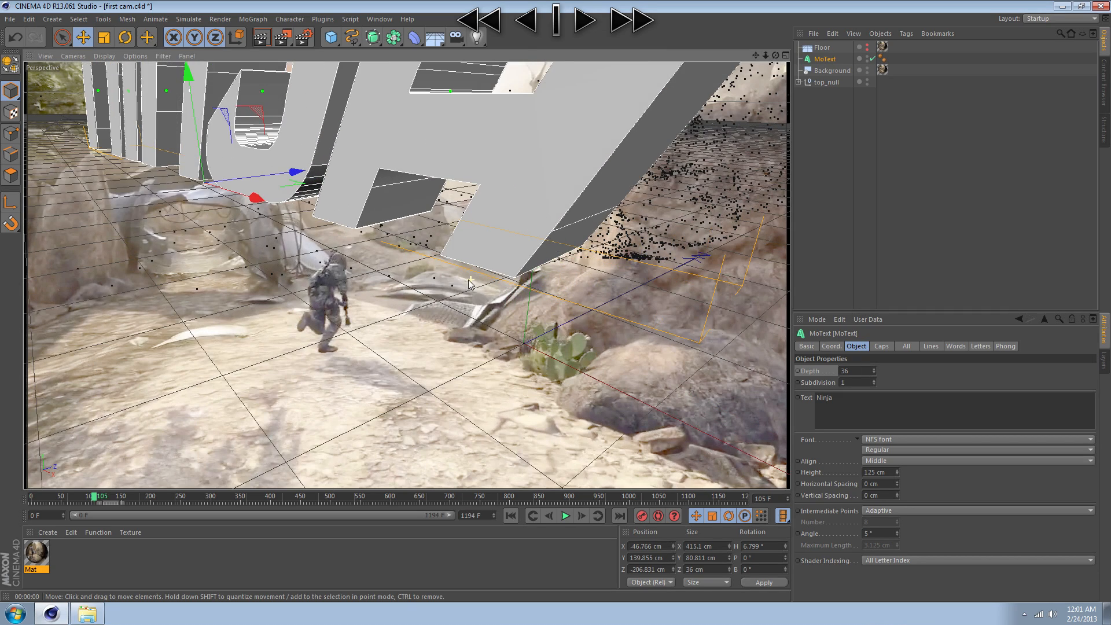
pyautogui.scroll(1, 473, 281)
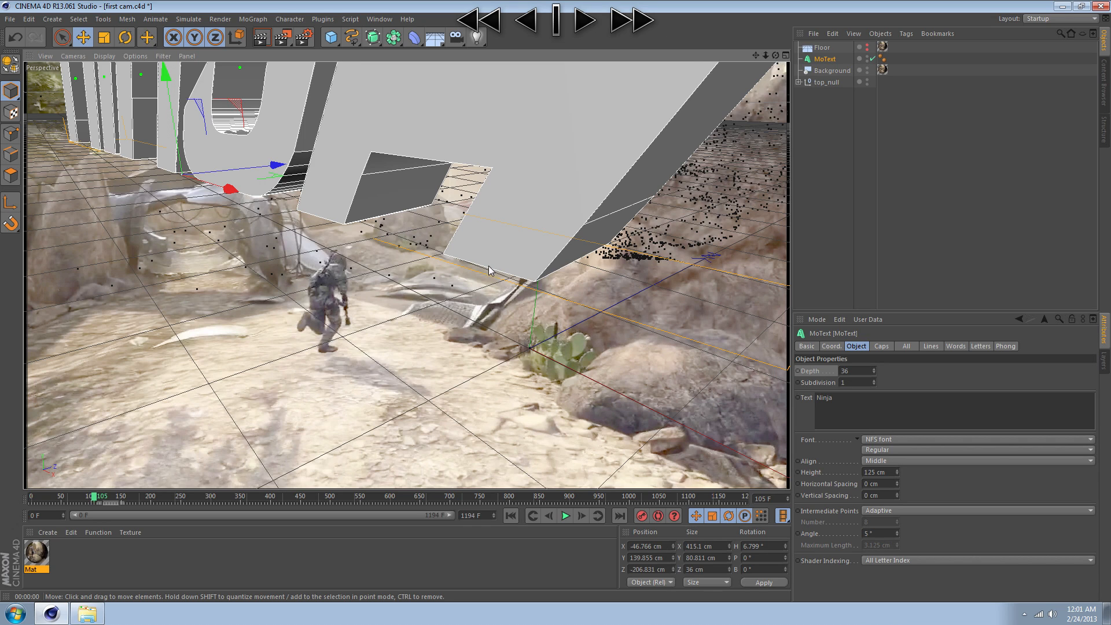
pyautogui.scroll(-3, 392, 177)
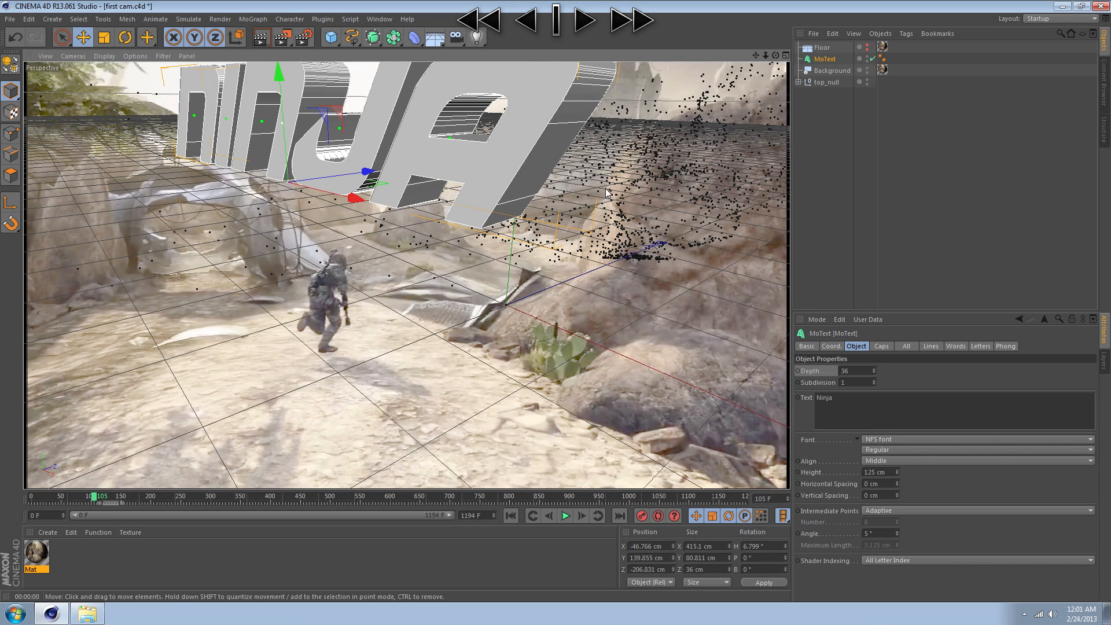
pyautogui.scroll(5, 650, 199)
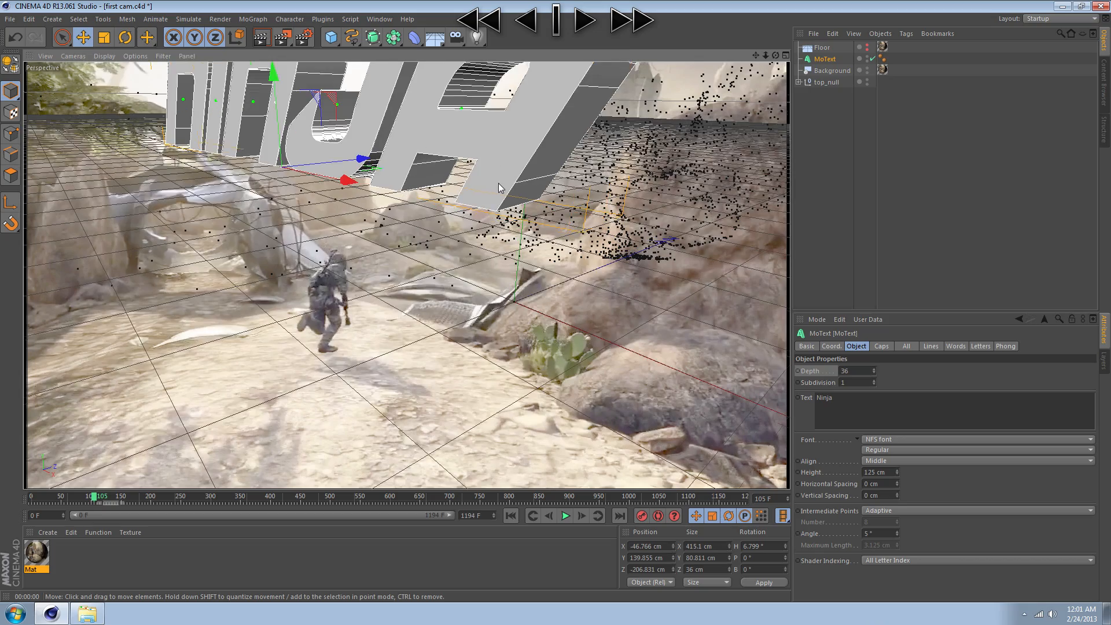
pyautogui.scroll(-3, 542, 239)
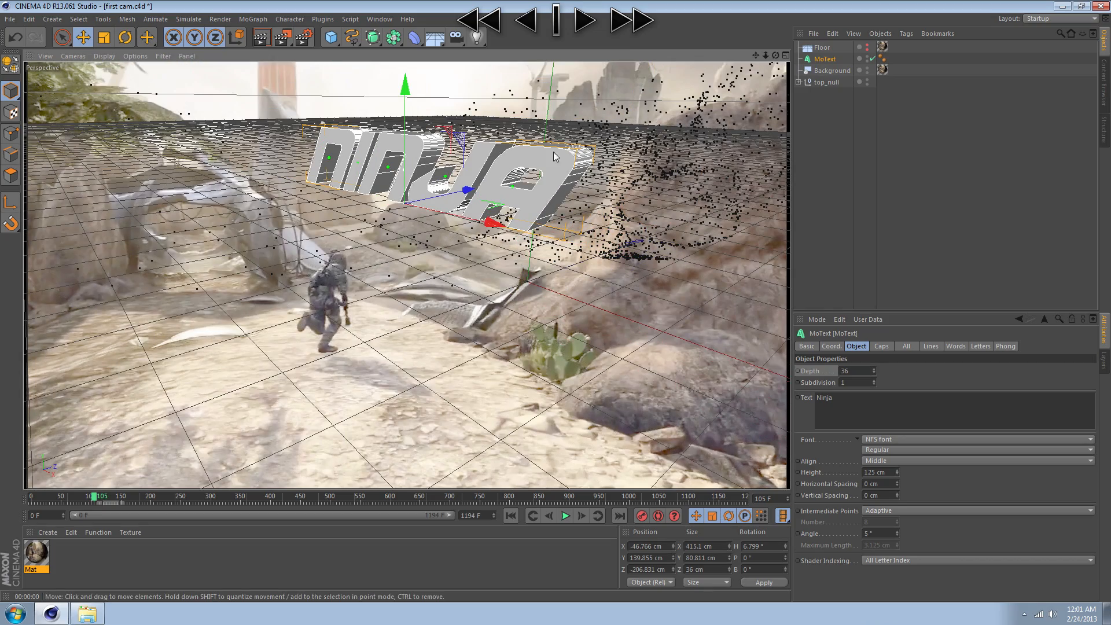
pyautogui.moveTo(95, 497); pyautogui.dragTo(93, 496)
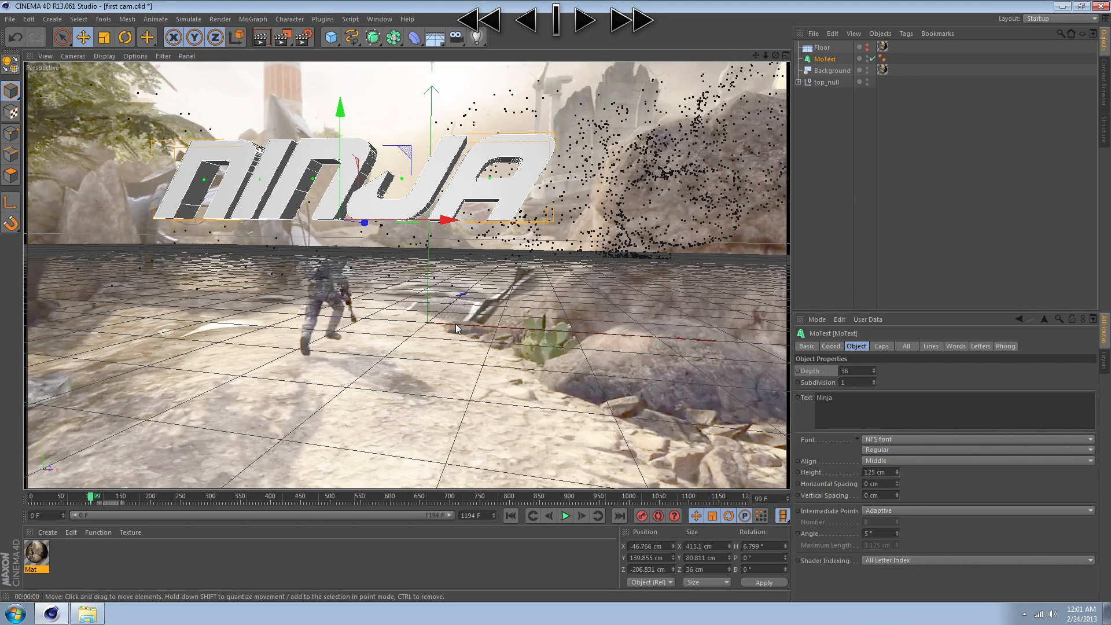
# - Set both the start and end caps of the text to Fillet Cap
pyautogui.click(881, 346)
pyautogui.click(874, 371)
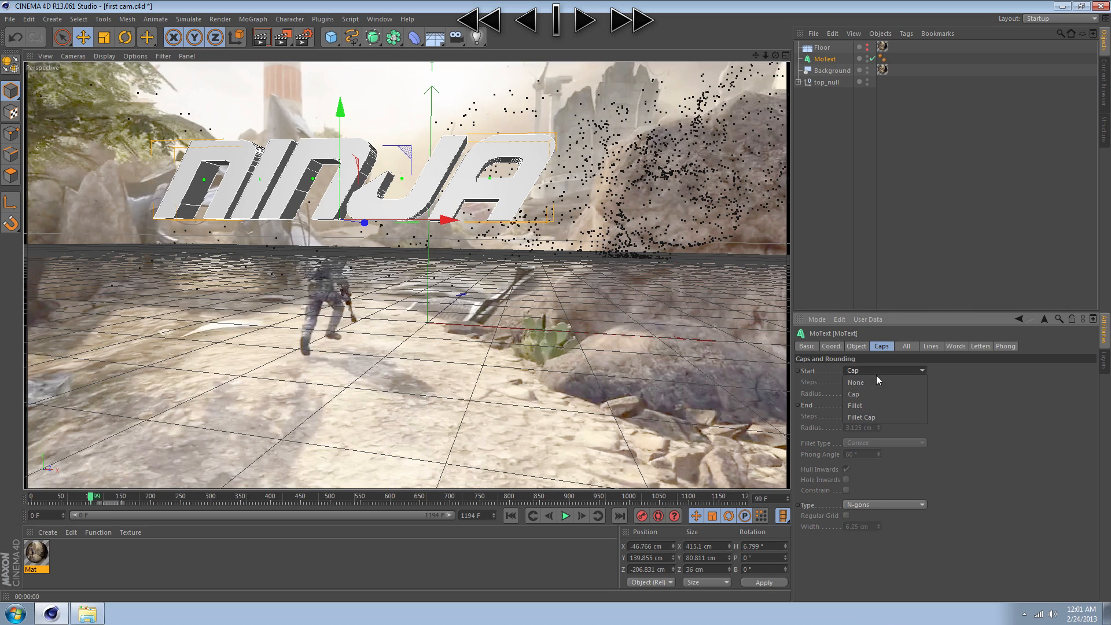
pyautogui.click(823, 371)
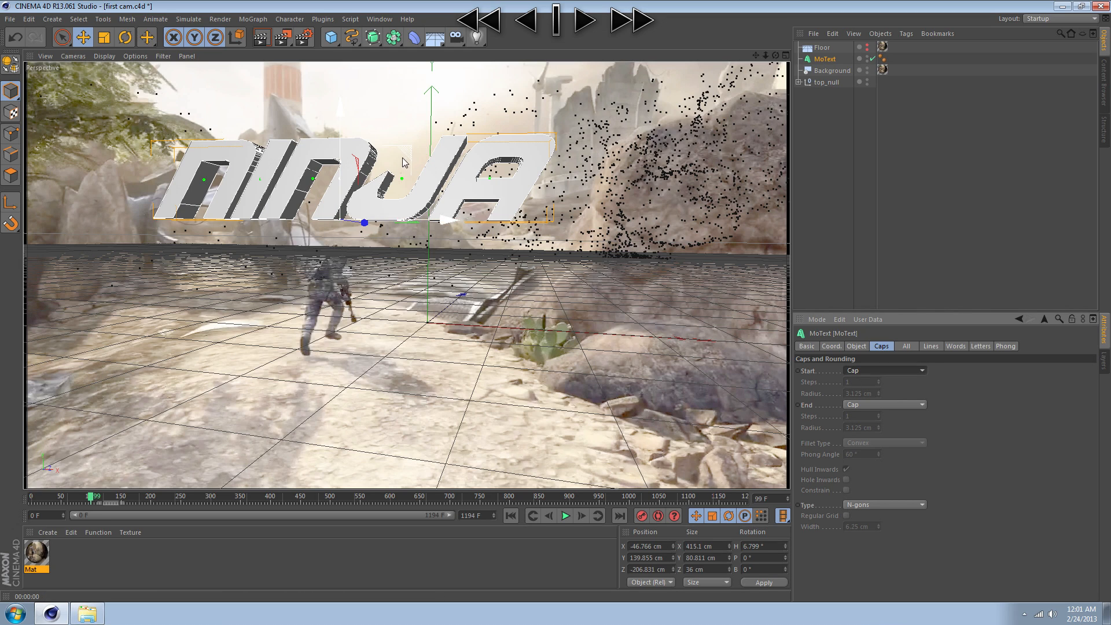
pyautogui.click(907, 373)
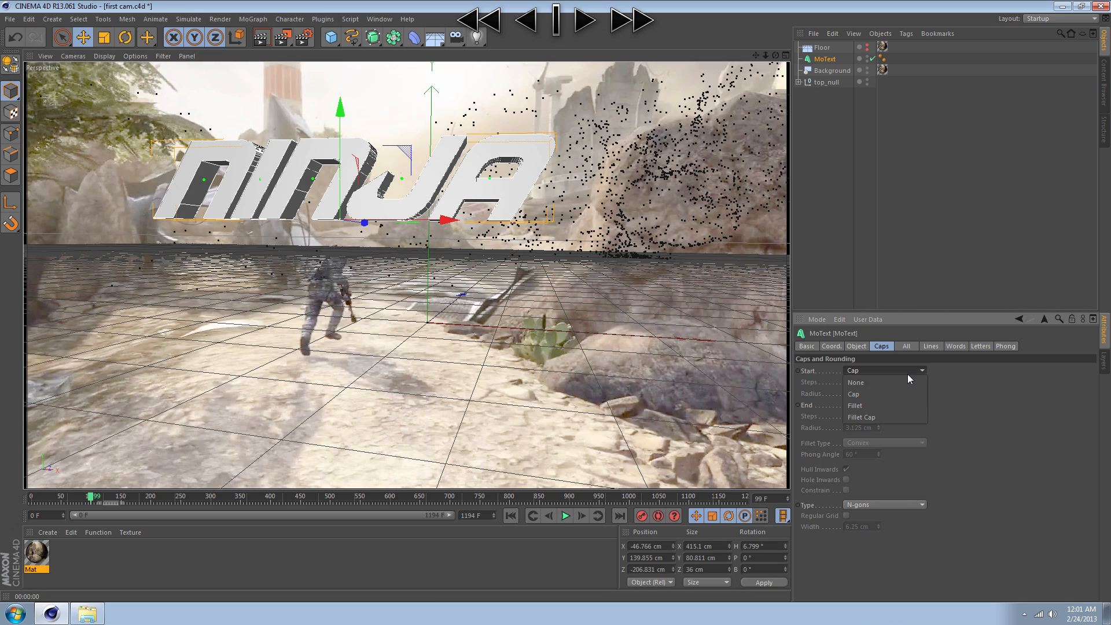
pyautogui.click(880, 414)
pyautogui.click(879, 406)
pyautogui.click(878, 452)
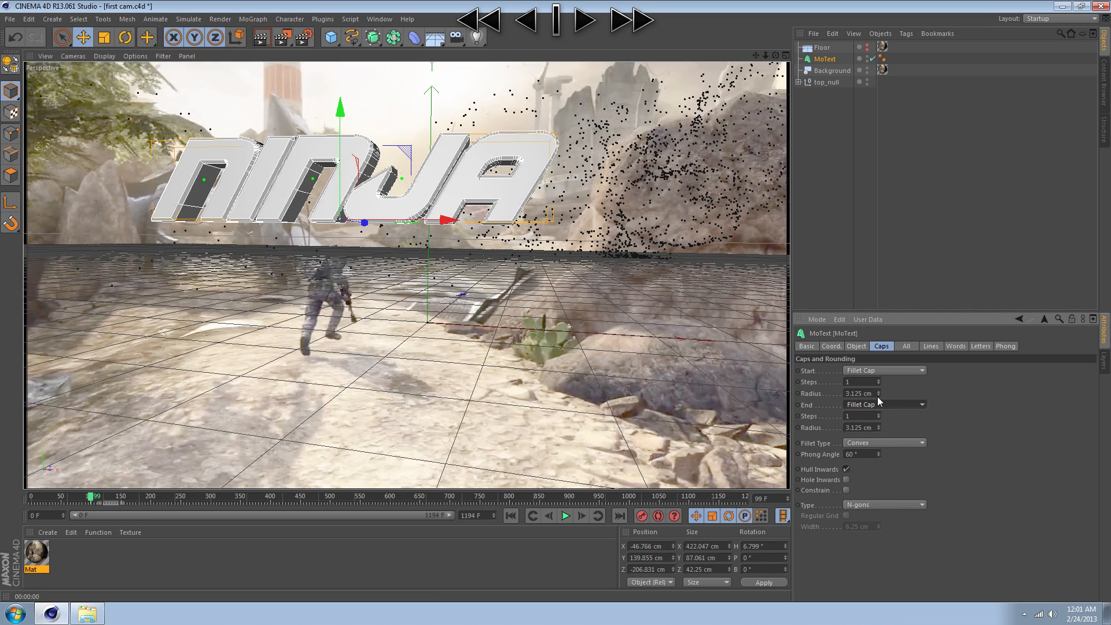
# - Set the fillet radius of both the start and end caps to 2 cm
pyautogui.click(878, 396)
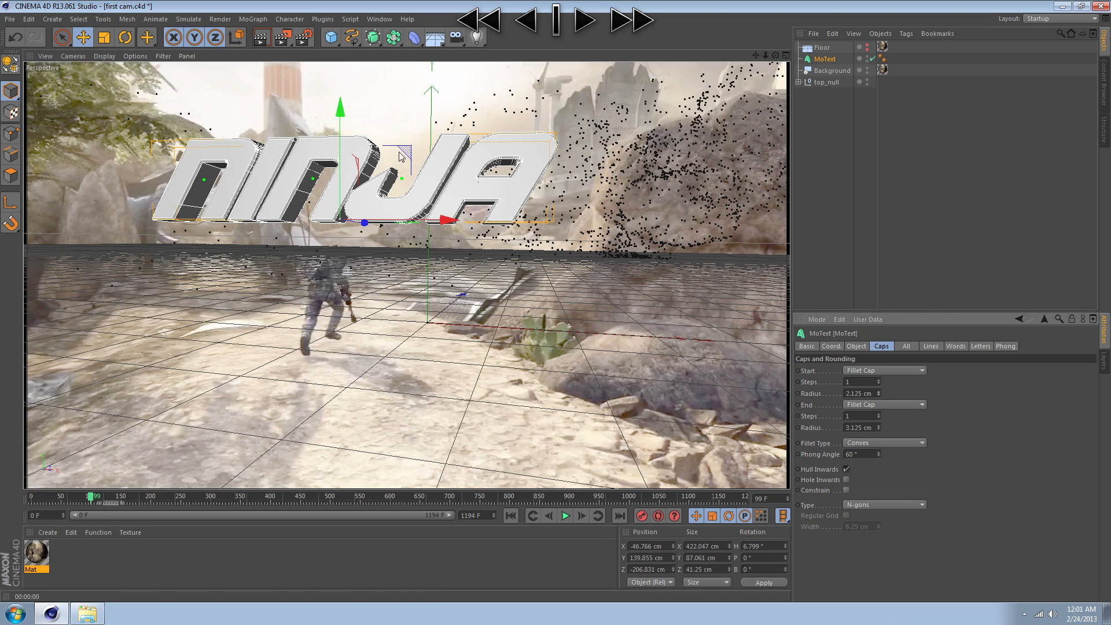
pyautogui.doubleClick(873, 392)
pyautogui.write('2')
pyautogui.press('Tab')
pyautogui.press('Tab')
pyautogui.press('Tab')
pyautogui.write('2')
pyautogui.press('Return')
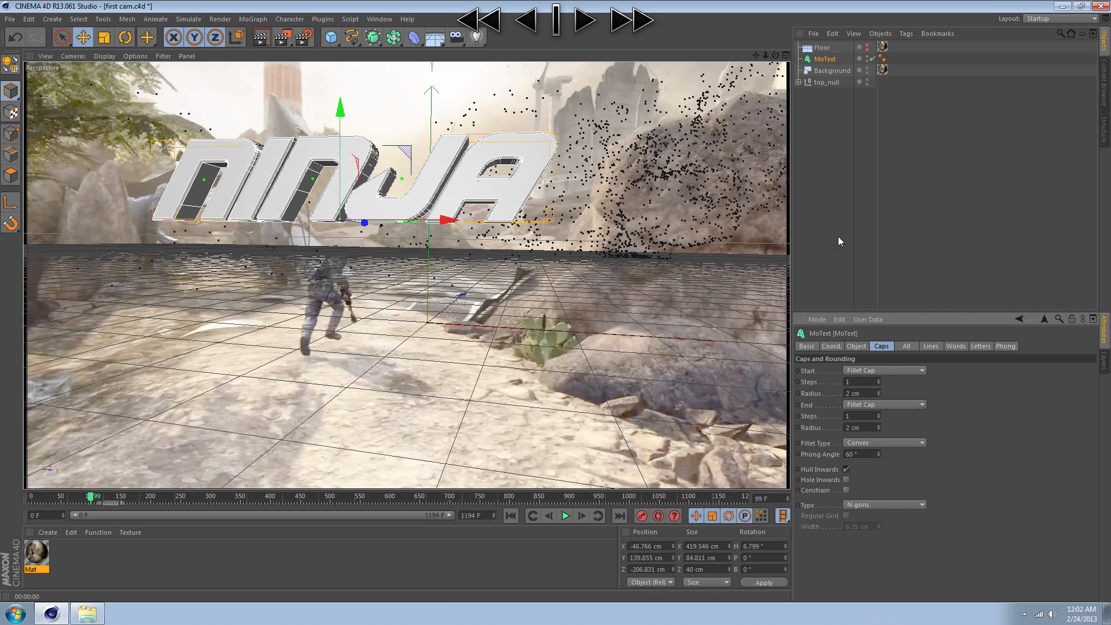
pyautogui.click(846, 241)
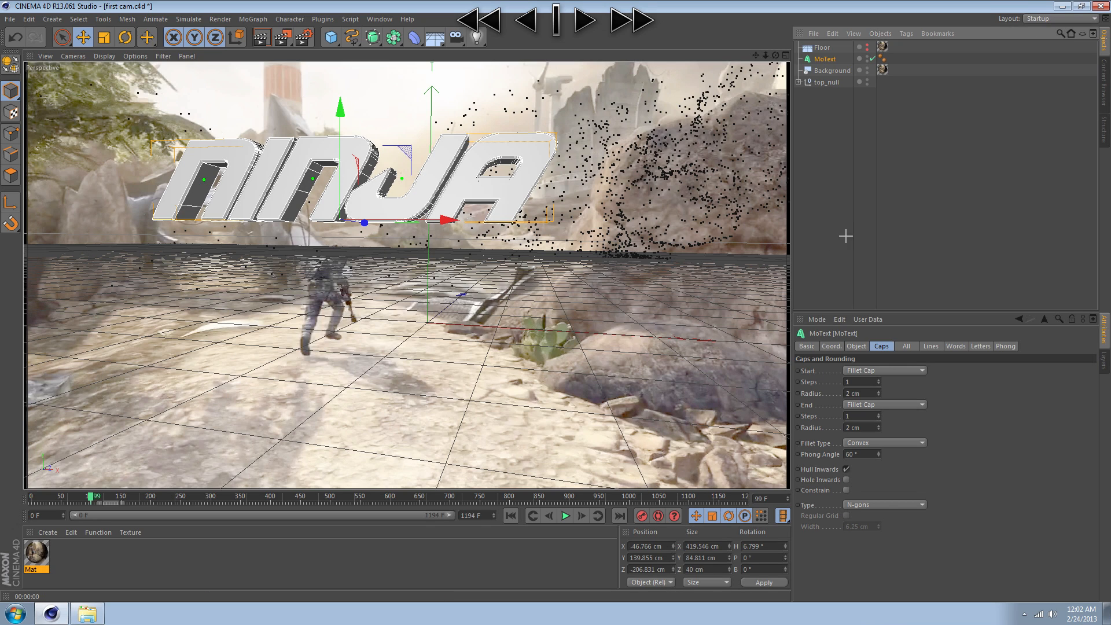
# - Try a start cap radius of 6 cm on the text and undo the change
pyautogui.click(280, 183)
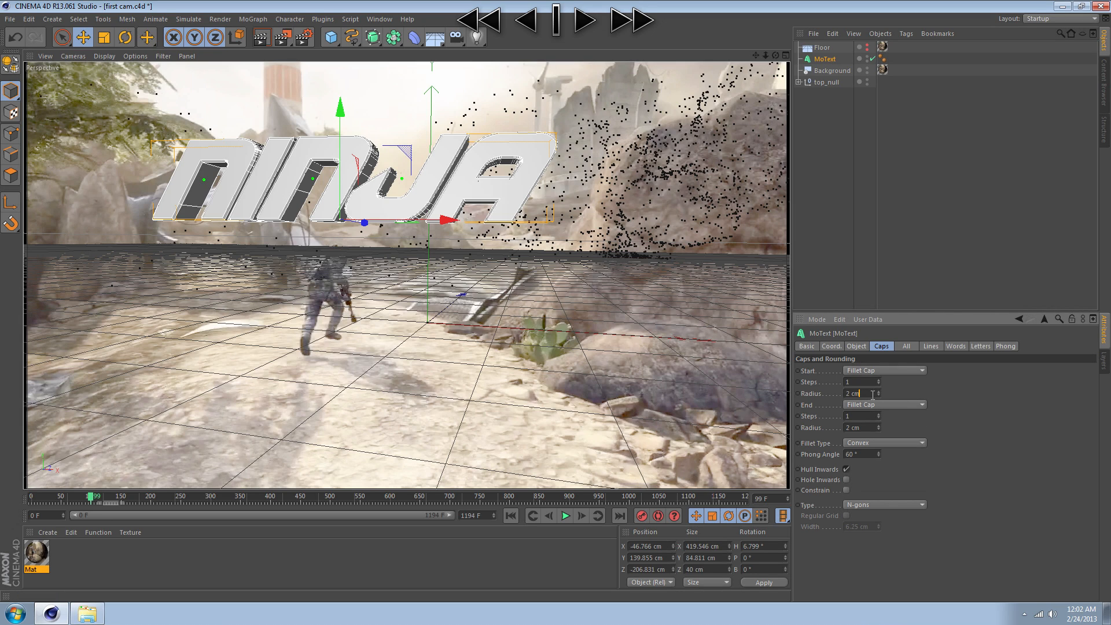
pyautogui.click(853, 393)
pyautogui.moveTo(877, 393)
pyautogui.mouseDown()
pyautogui.moveTo(877, 416)
pyautogui.moveTo(878, 383)
pyautogui.mouseUp()
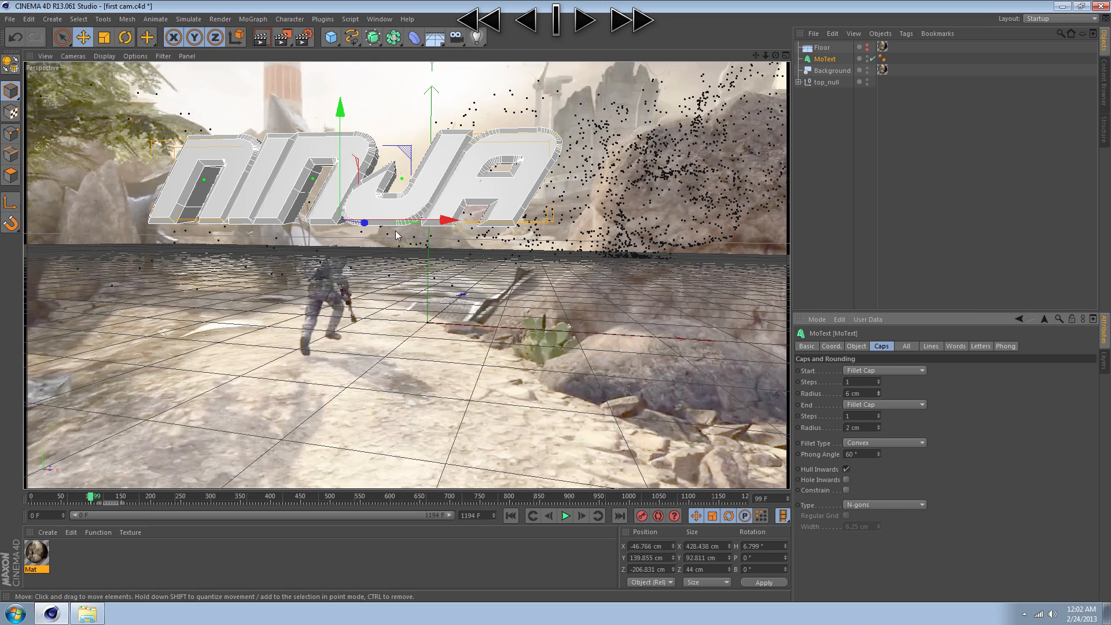
pyautogui.hotkey('ctrl', 'z')
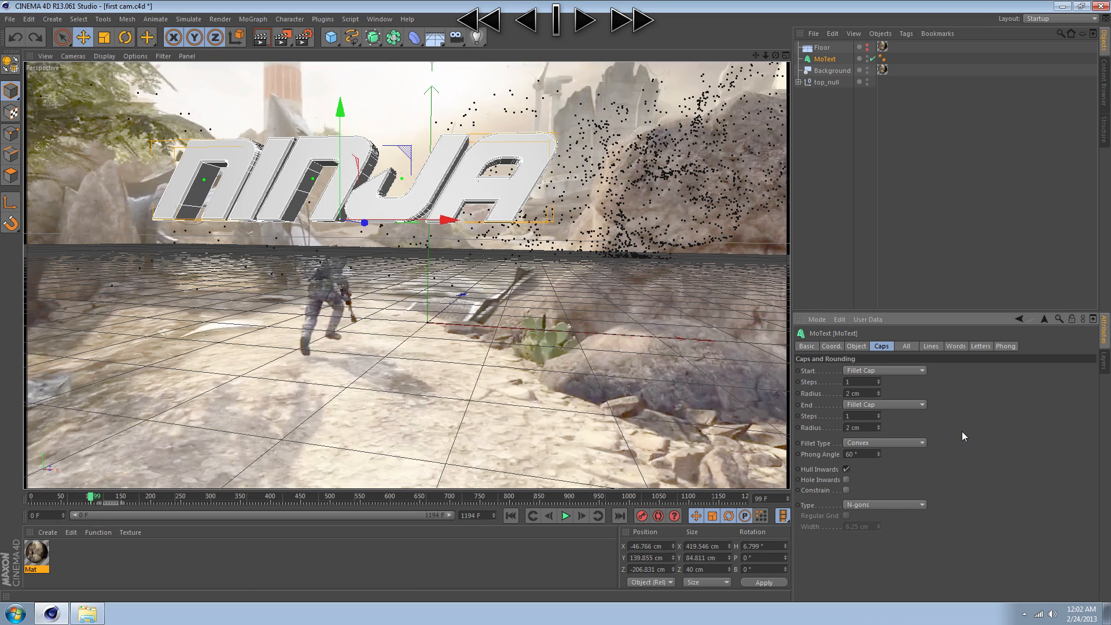
# - Try an end cap radius of 3 cm on the text and restore it to 2 cm
pyautogui.doubleClick(872, 394)
pyautogui.moveTo(878, 393)
pyautogui.mouseDown()
pyautogui.moveTo(878, 371)
pyautogui.moveTo(878, 392)
pyautogui.mouseUp()
pyautogui.click(877, 393)
pyautogui.click(865, 394)
pyautogui.click(877, 426)
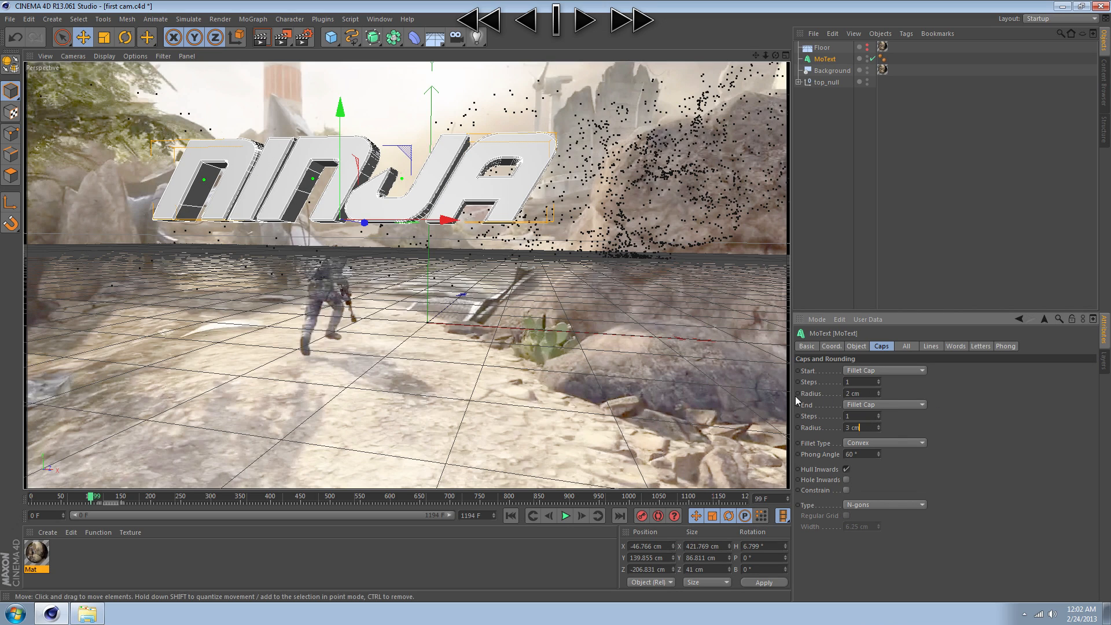
pyautogui.click(879, 430)
pyautogui.click(859, 240)
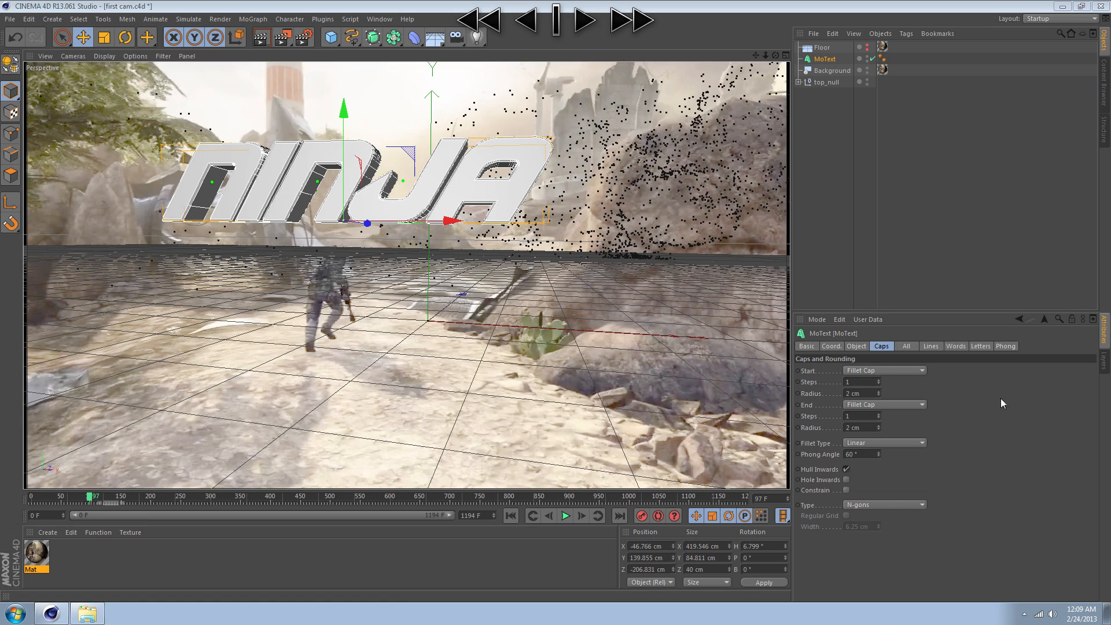
# - Keep the text's fillet type at Linear and examine the beveled edges of the letter A up close
pyautogui.click(851, 443)
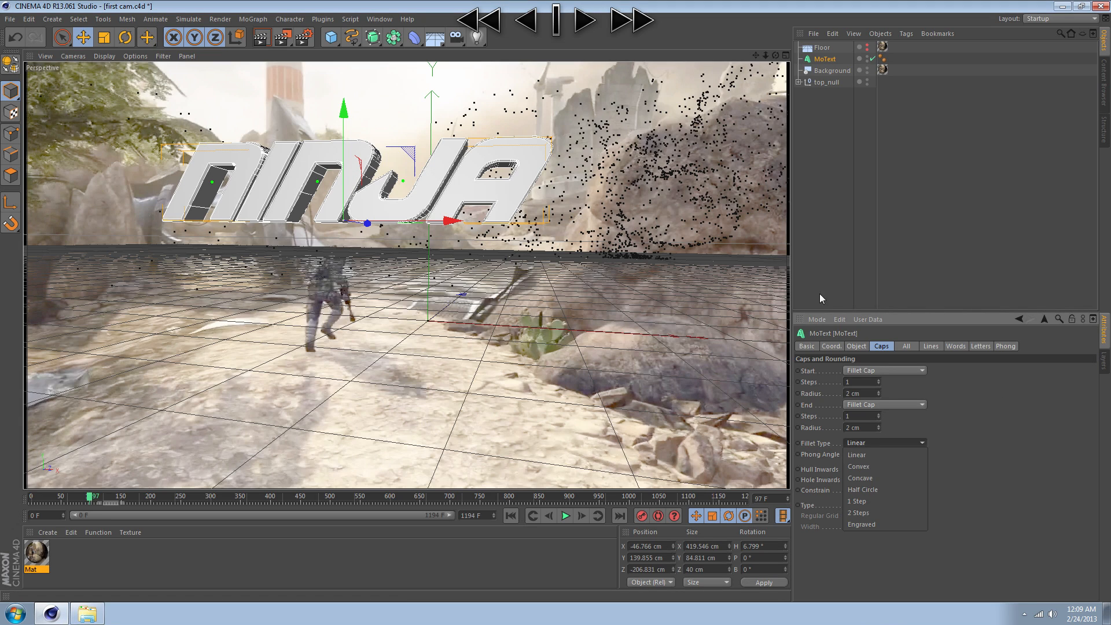
pyautogui.click(867, 456)
pyautogui.click(881, 443)
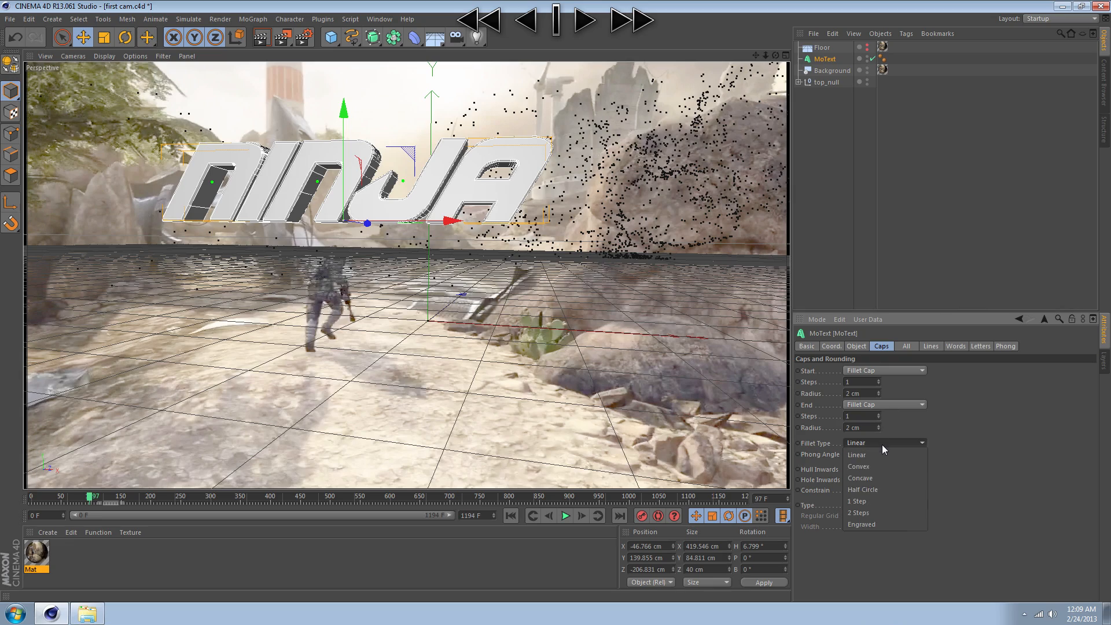
pyautogui.click(876, 415)
pyautogui.scroll(6, 607, 272)
pyautogui.scroll(-2, 465, 207)
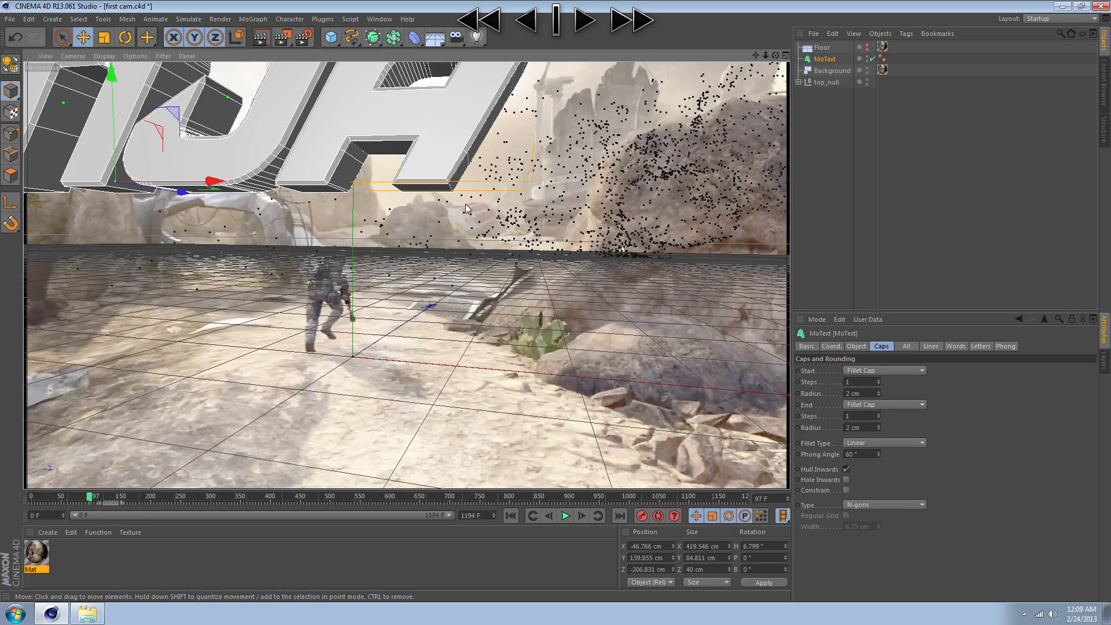
pyautogui.scroll(1, 543, 127)
pyautogui.moveTo(755, 55); pyautogui.dragTo(718, 185)
pyautogui.scroll(2, 604, 162)
pyautogui.moveTo(775, 55); pyautogui.dragTo(706, 58)
# - Try the Convex, Concave and Half Circle fillet types on the text, inspecting the letter edges up close
pyautogui.click(878, 443)
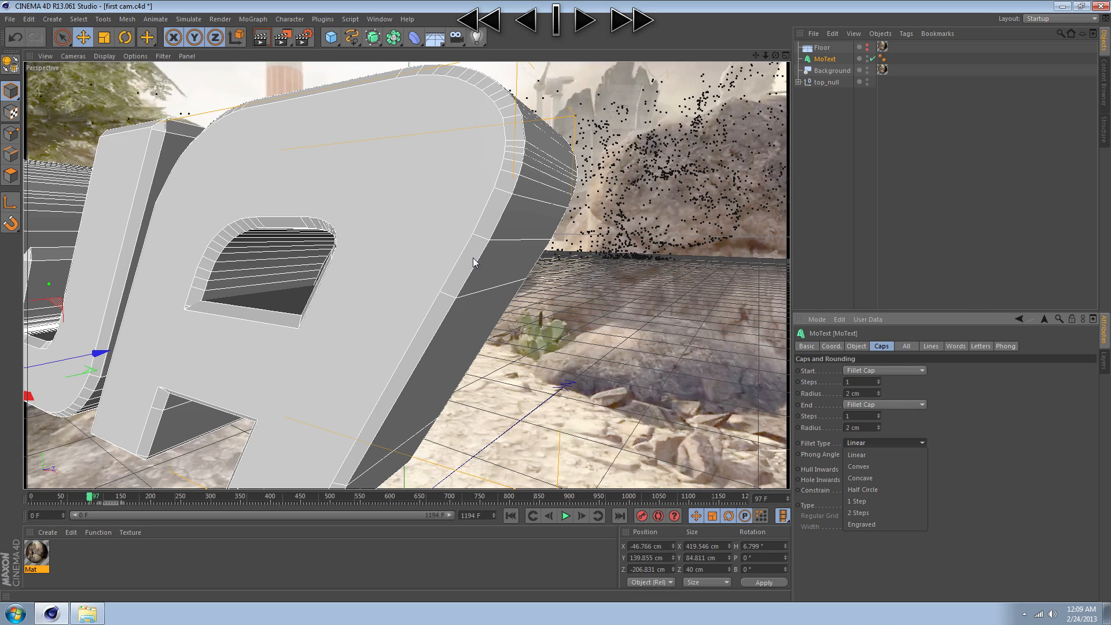
pyautogui.click(868, 467)
pyautogui.click(872, 445)
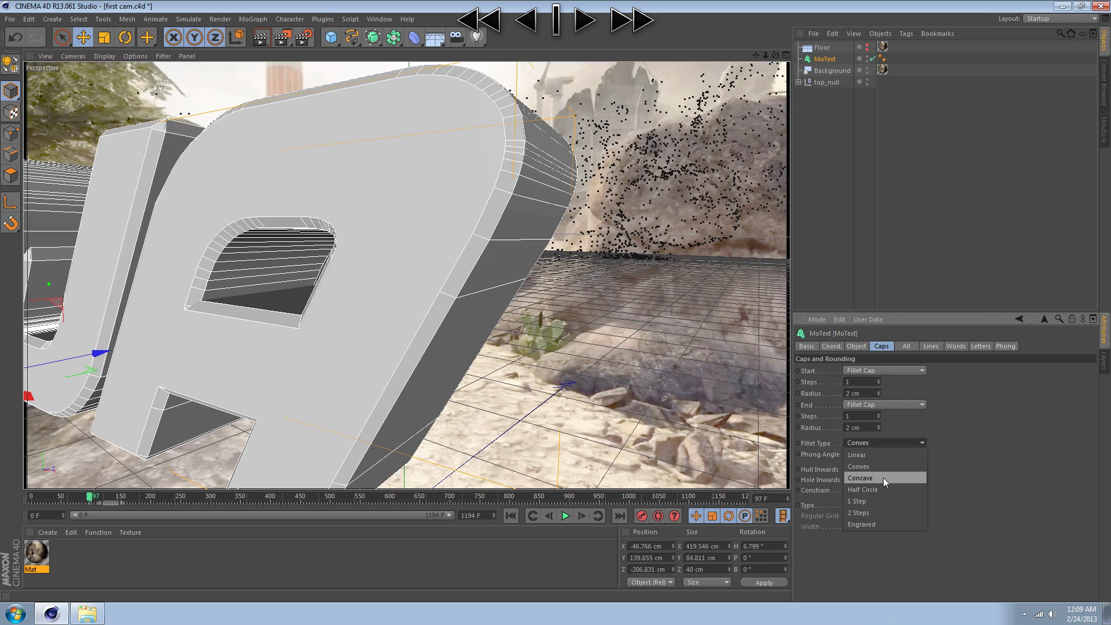
pyautogui.click(884, 476)
pyautogui.click(884, 445)
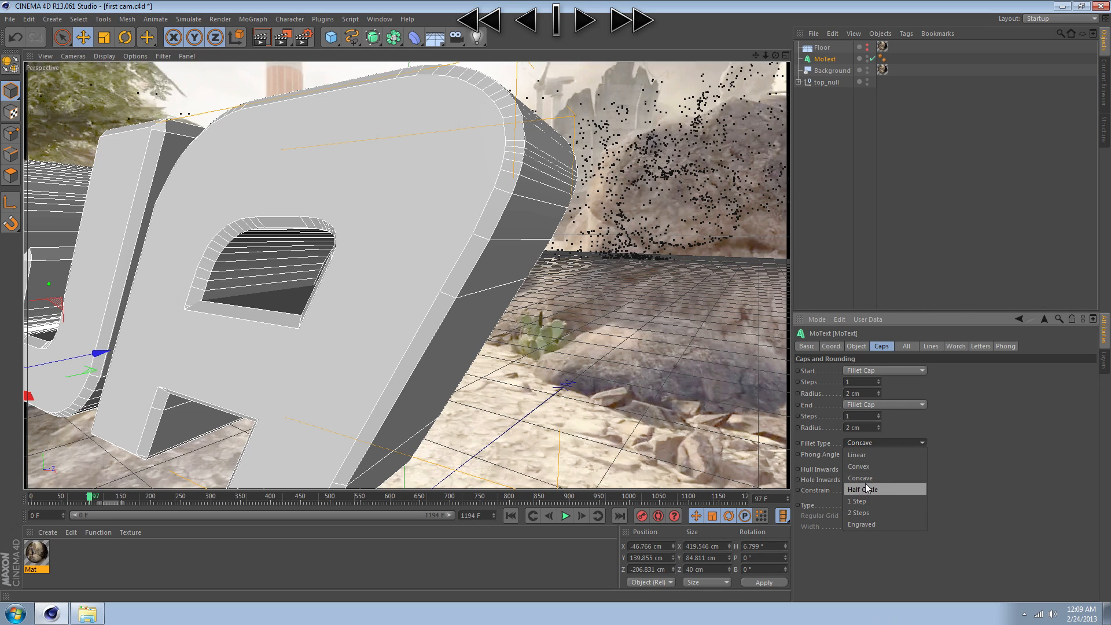
pyautogui.click(862, 489)
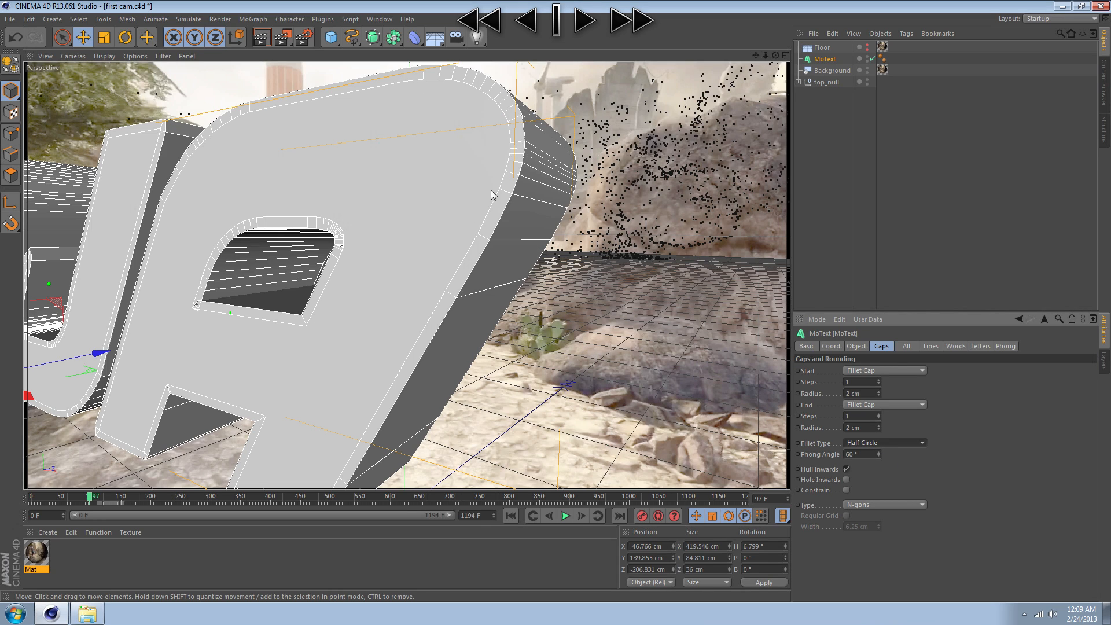
pyautogui.scroll(5, 502, 191)
pyautogui.scroll(2, 505, 215)
pyautogui.scroll(-6, 428, 300)
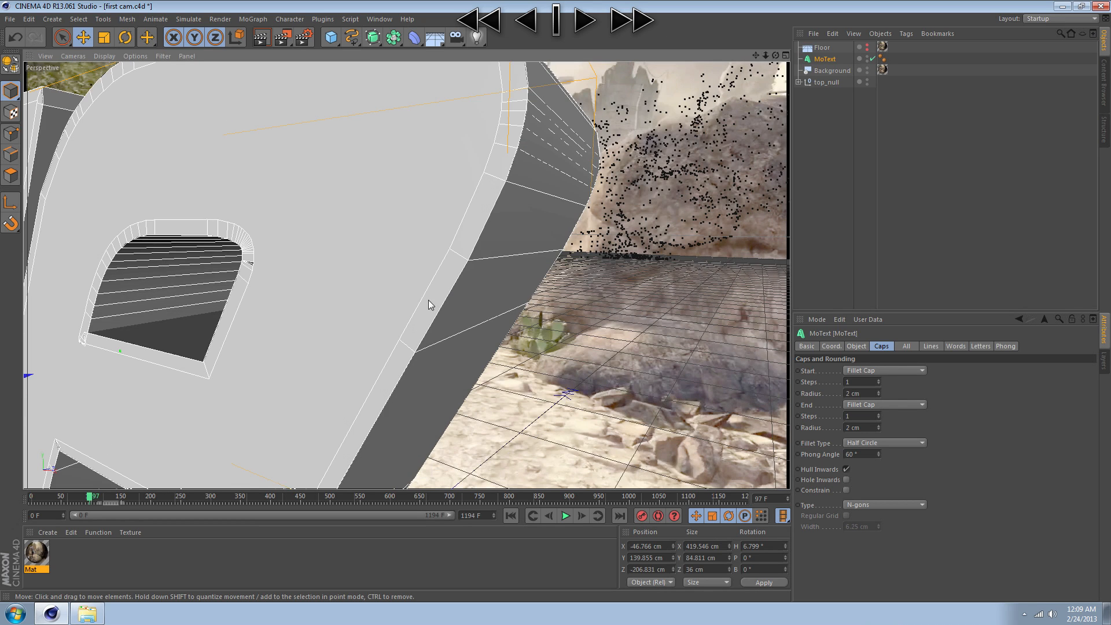
# - Try the 1 Step, 2 Steps and Engraved fillet types on the text and inspect the letters from several angles
pyautogui.click(906, 443)
pyautogui.click(897, 503)
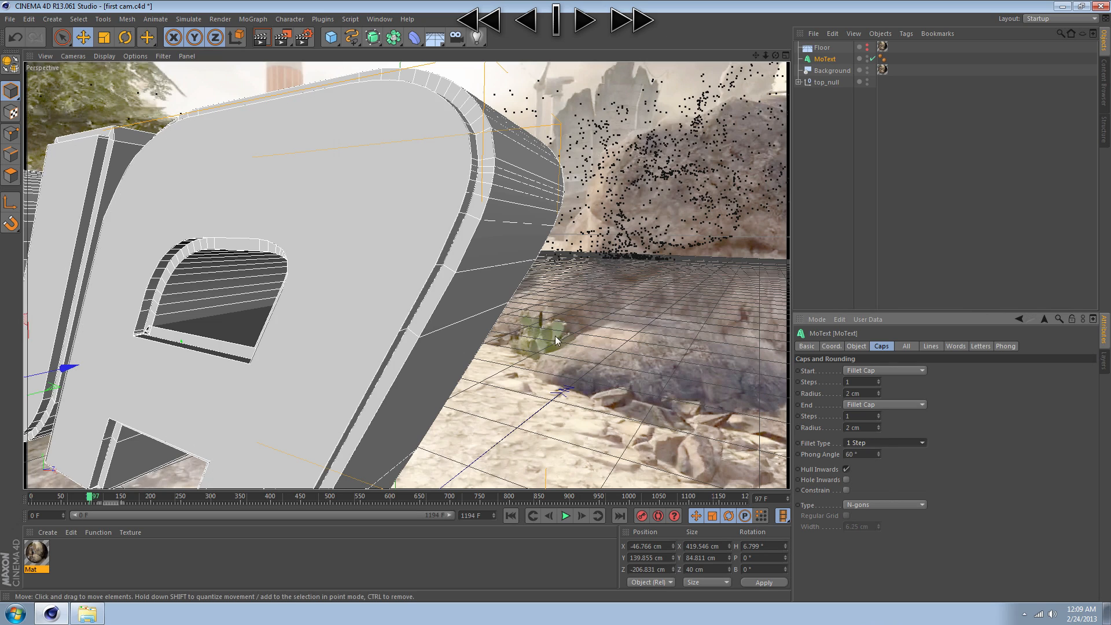
pyautogui.scroll(3, 457, 301)
pyautogui.scroll(-3, 359, 281)
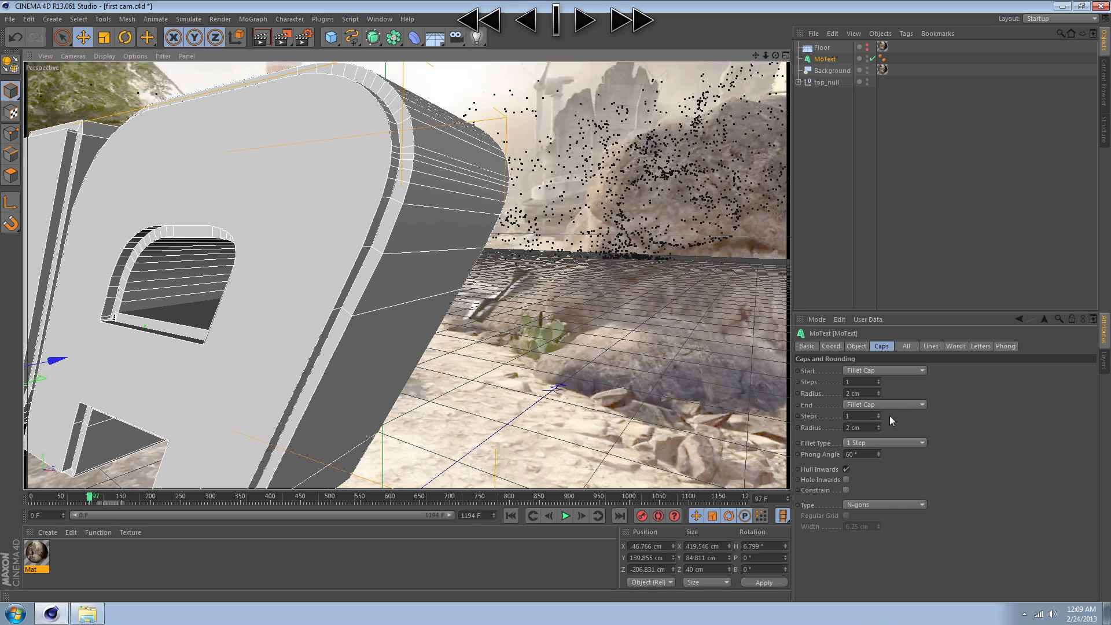
pyautogui.click(893, 444)
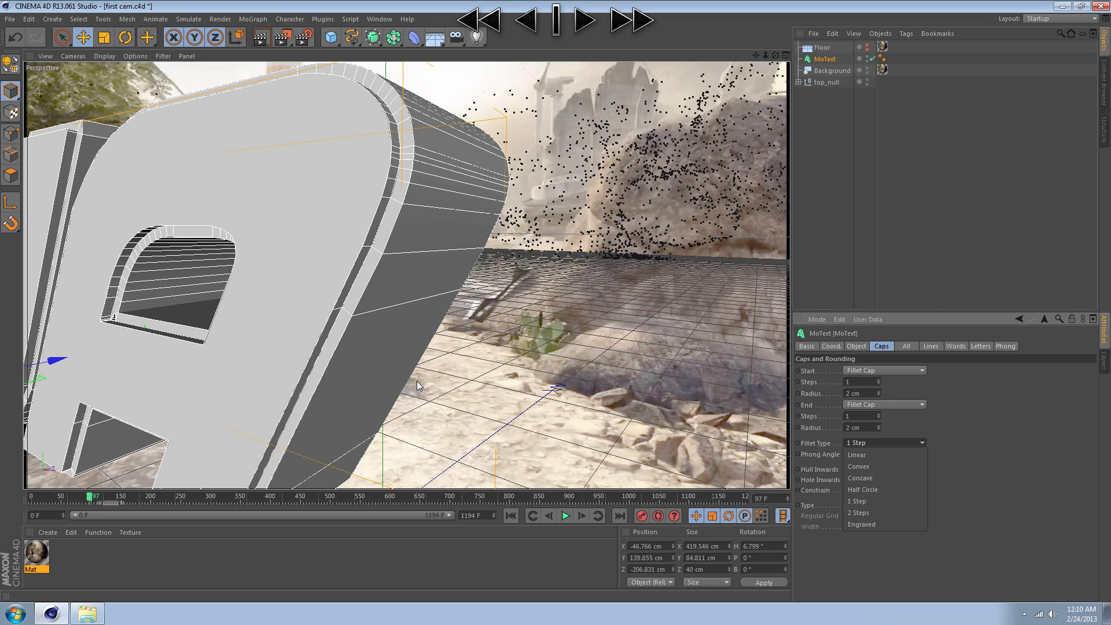
pyautogui.click(889, 509)
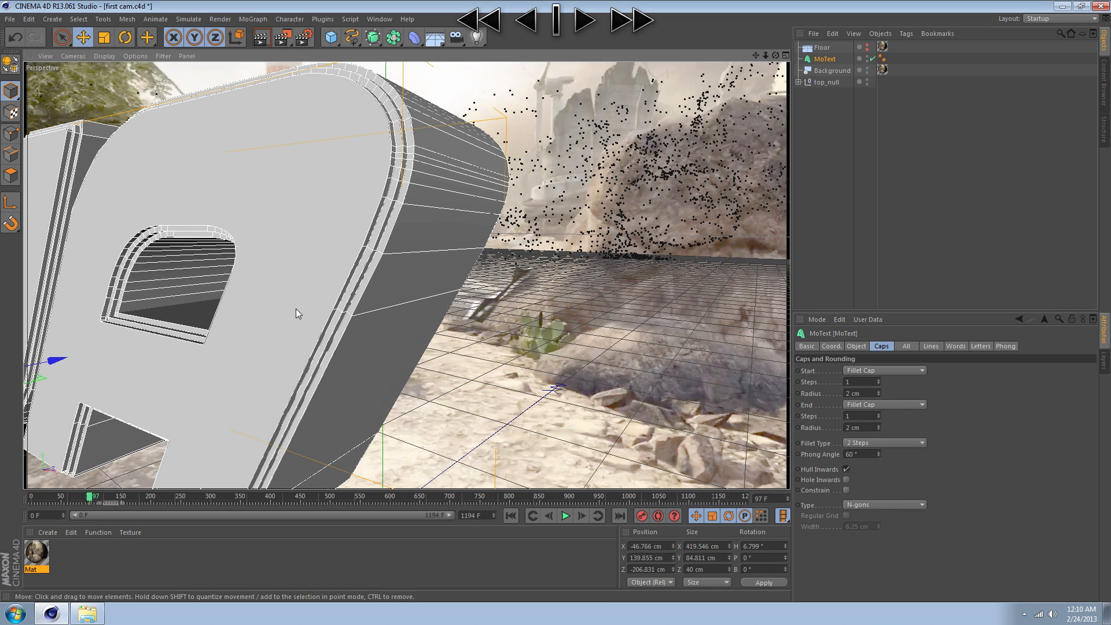
pyautogui.keyDown('alt'); pyautogui.moveTo(297, 308); pyautogui.dragTo(422, 335, button='right'); pyautogui.keyUp('alt')
pyautogui.click(885, 443)
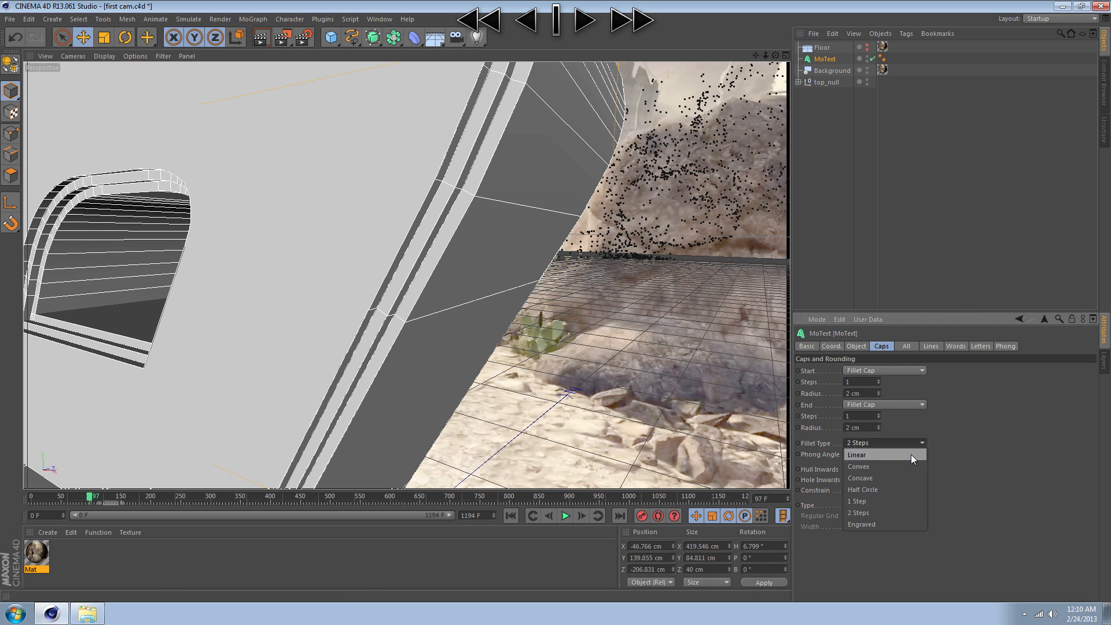
pyautogui.click(872, 521)
pyautogui.keyDown('alt'); pyautogui.moveTo(494, 315); pyautogui.dragTo(270, 256, button='right'); pyautogui.keyUp('alt')
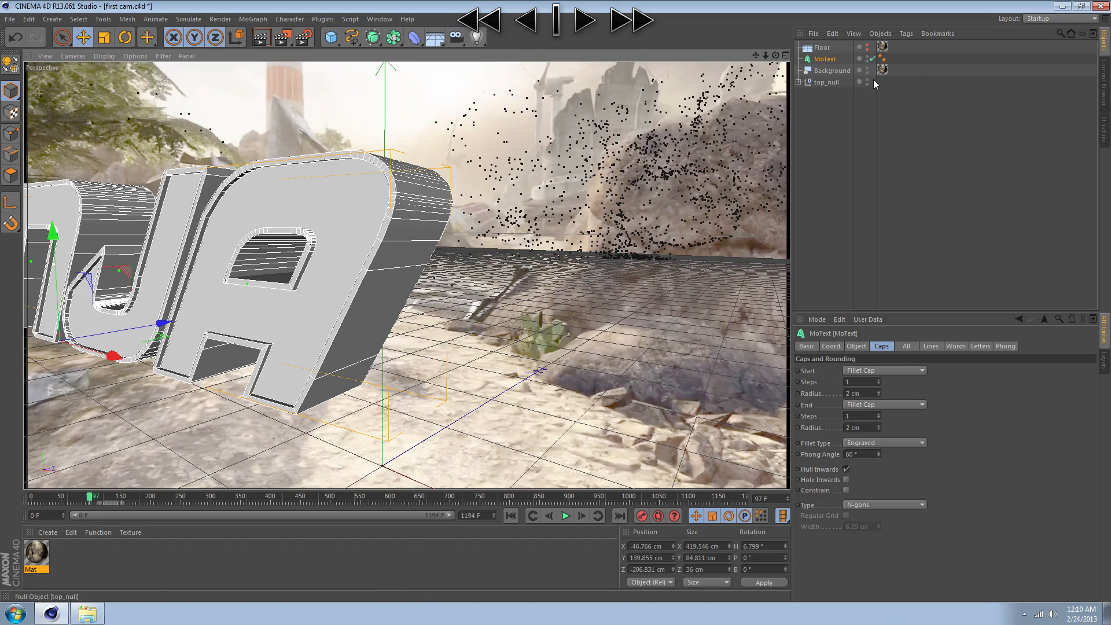
pyautogui.moveTo(756, 56); pyautogui.dragTo(955, 72)
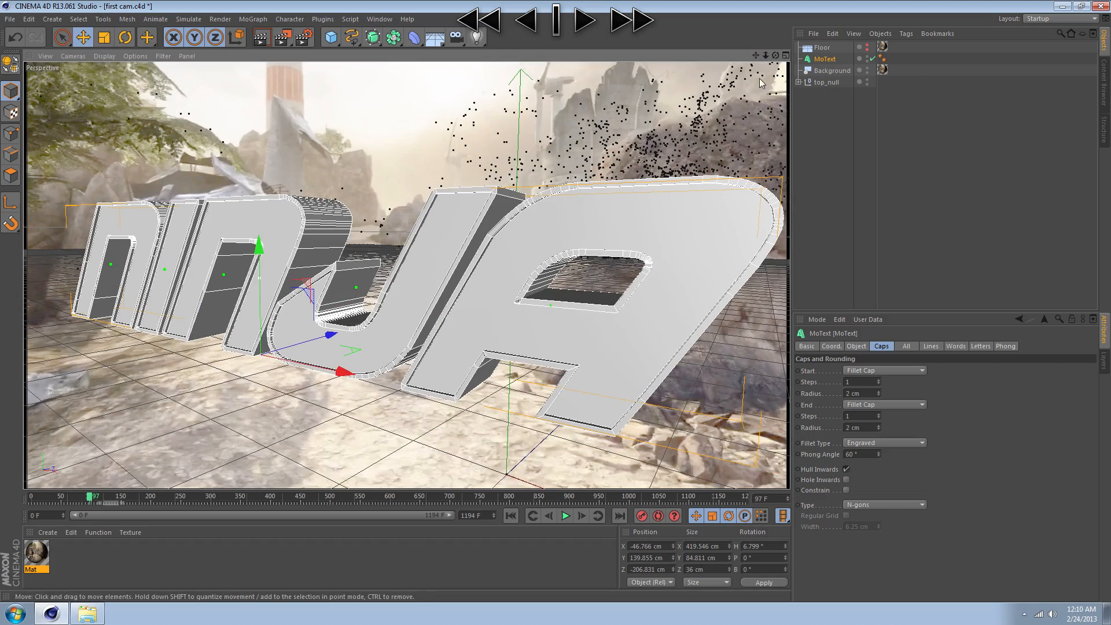
pyautogui.moveTo(775, 56); pyautogui.dragTo(742, 400)
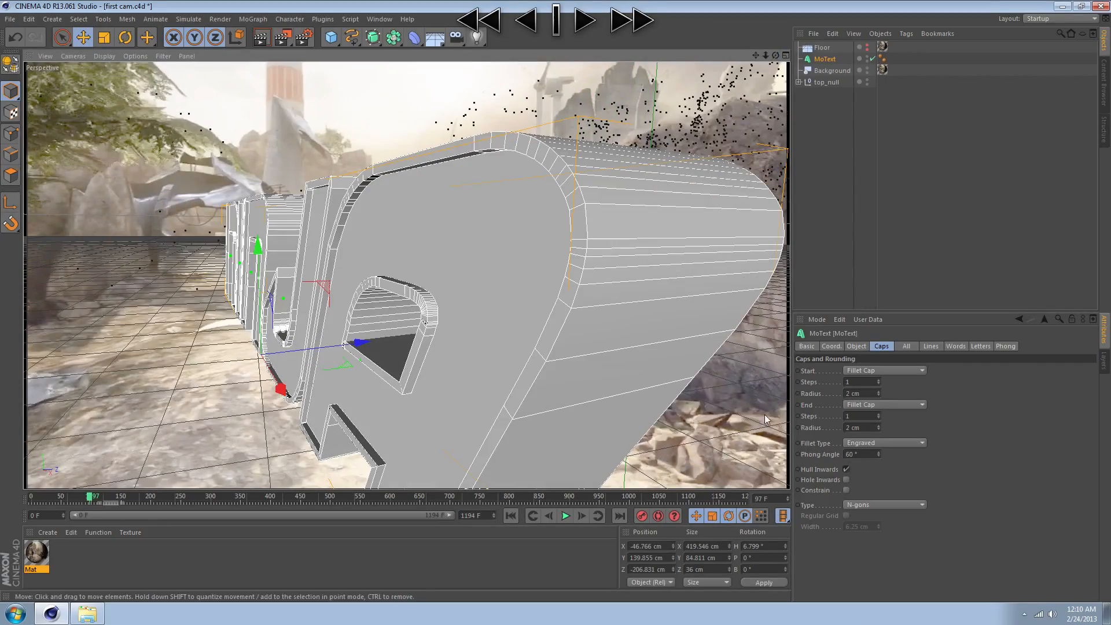
# - Set the text's fillet type to Linear and check the bevel on the letter A
pyautogui.click(879, 443)
pyautogui.click(881, 454)
pyautogui.scroll(1, 582, 305)
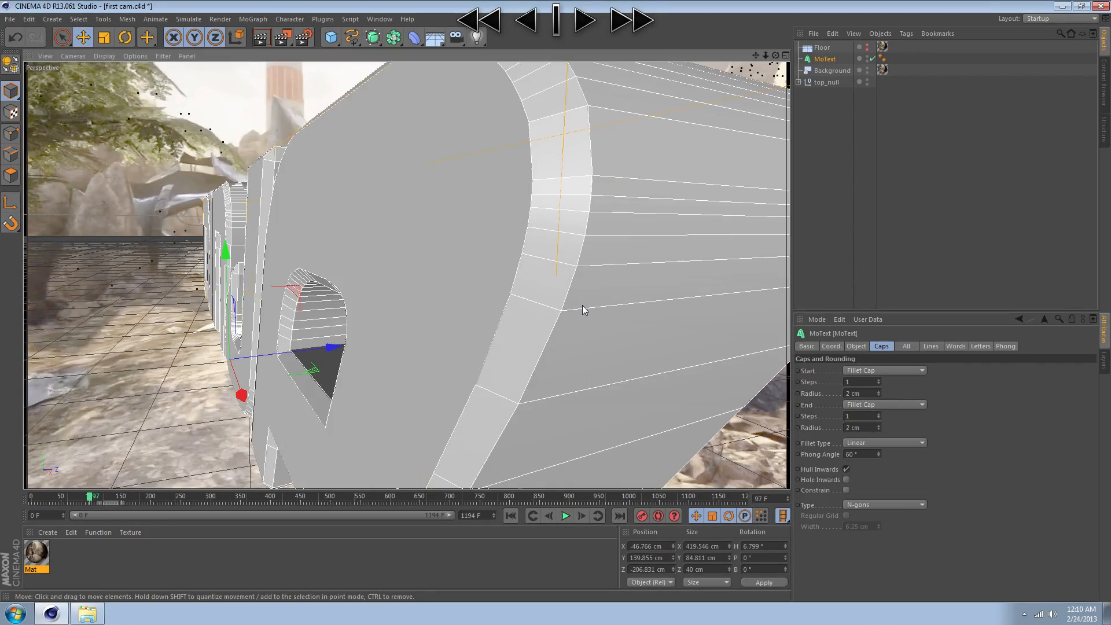
pyautogui.scroll(-2, 582, 305)
pyautogui.scroll(1, 575, 296)
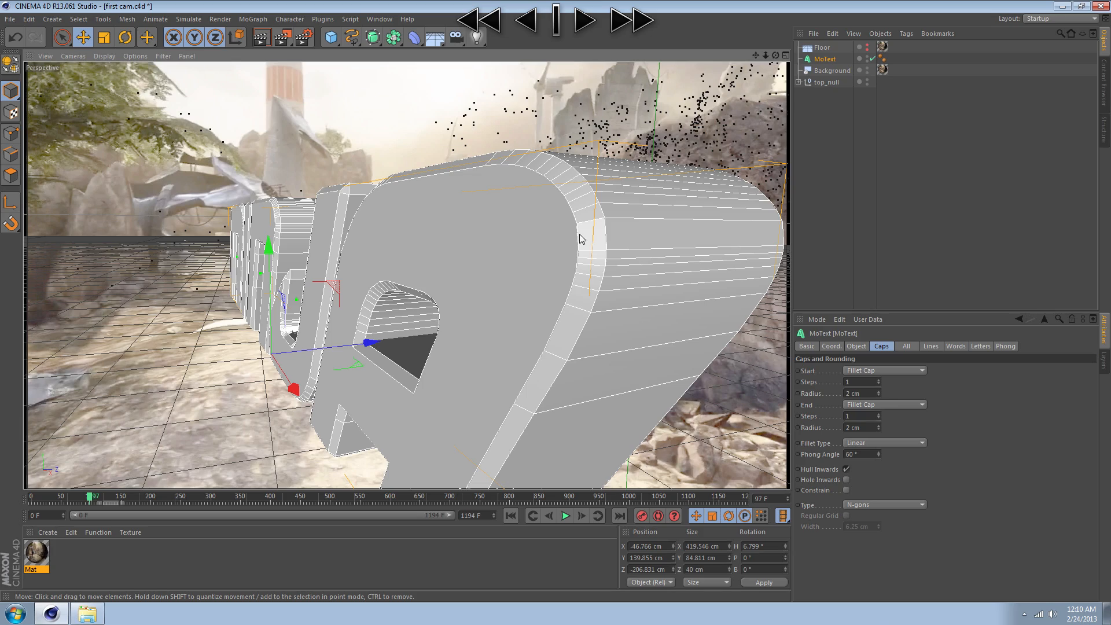
pyautogui.click(879, 443)
pyautogui.click(960, 448)
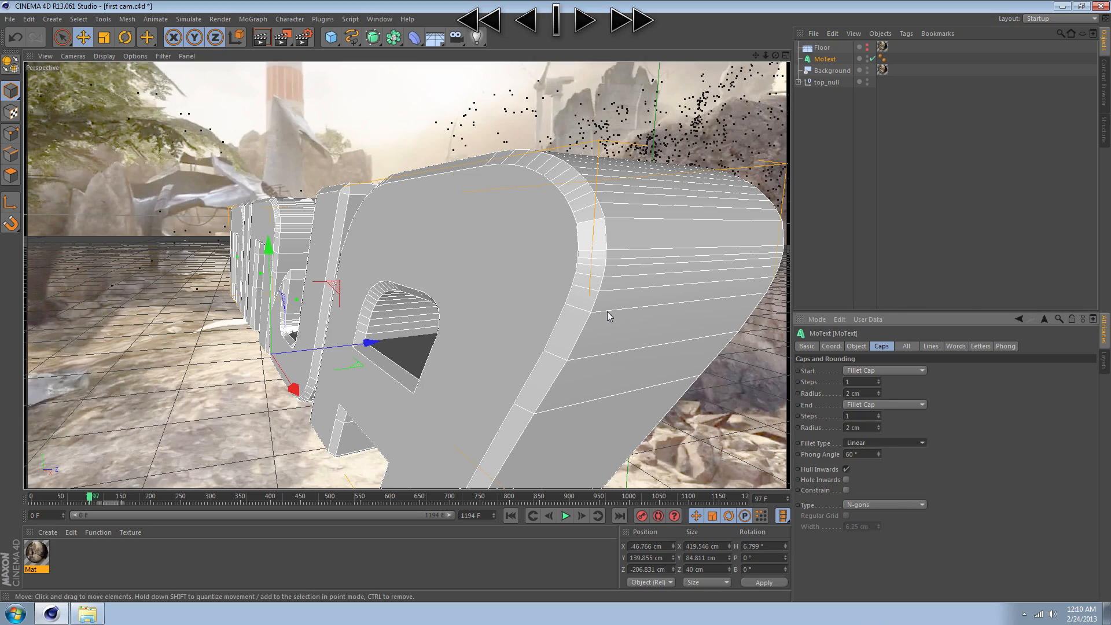
pyautogui.scroll(-4, 606, 310)
pyautogui.moveTo(775, 55)
pyautogui.mouseDown()
pyautogui.moveTo(839, 29)
pyautogui.moveTo(810, 63)
pyautogui.moveTo(778, 34)
pyautogui.mouseUp()
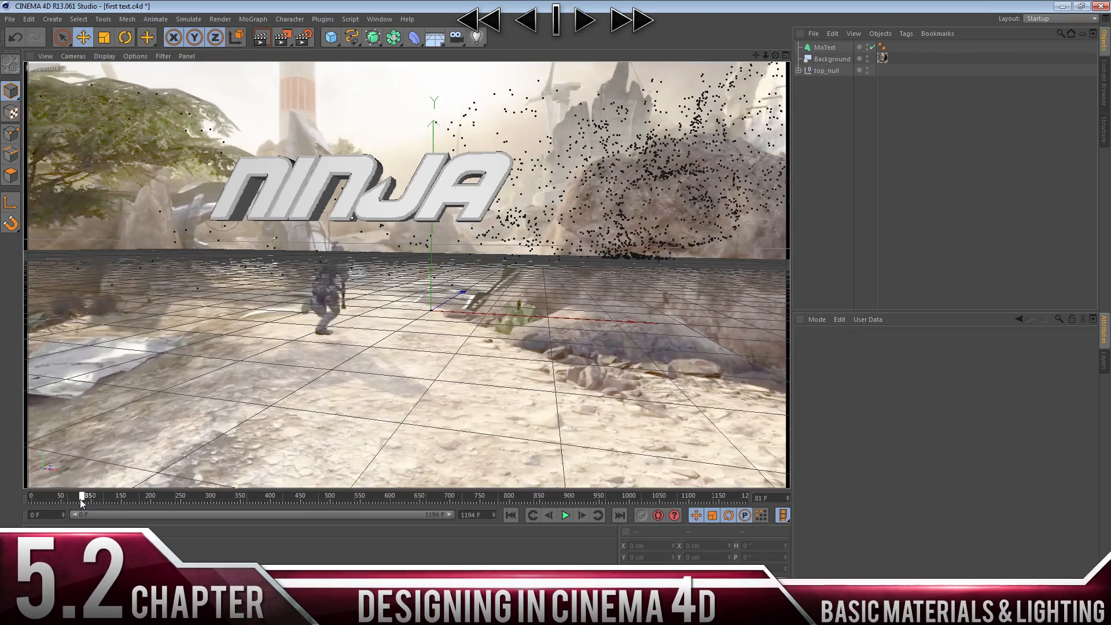
# - Render a preview of the unlit NINJA text in the viewport at frame 81
pyautogui.moveTo(81, 500); pyautogui.dragTo(79, 501)
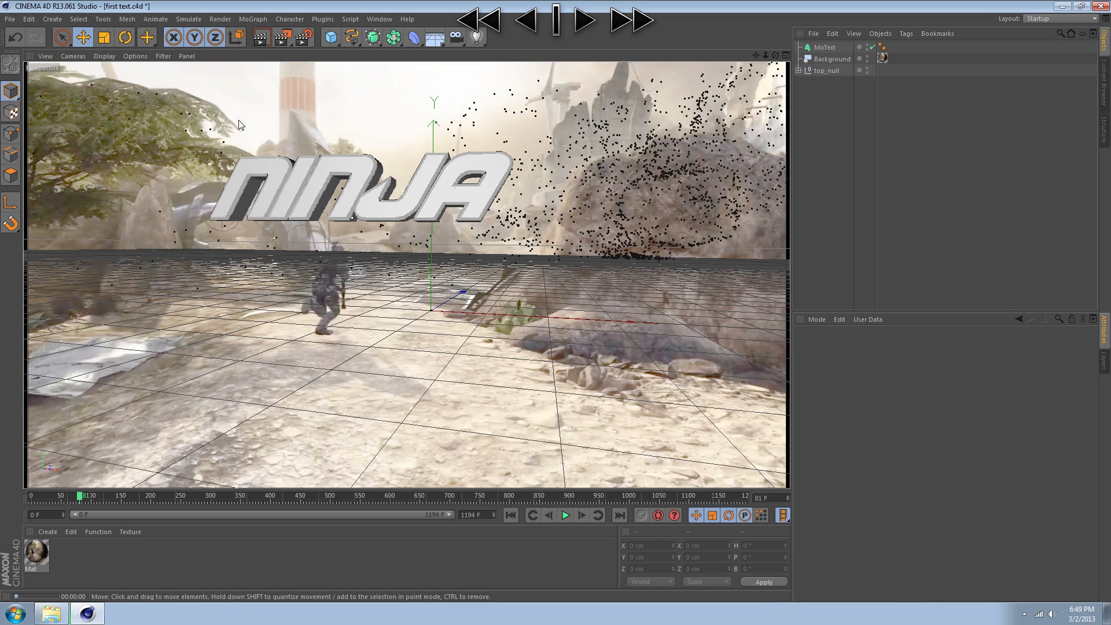
pyautogui.hotkey('ctrl', 'r')
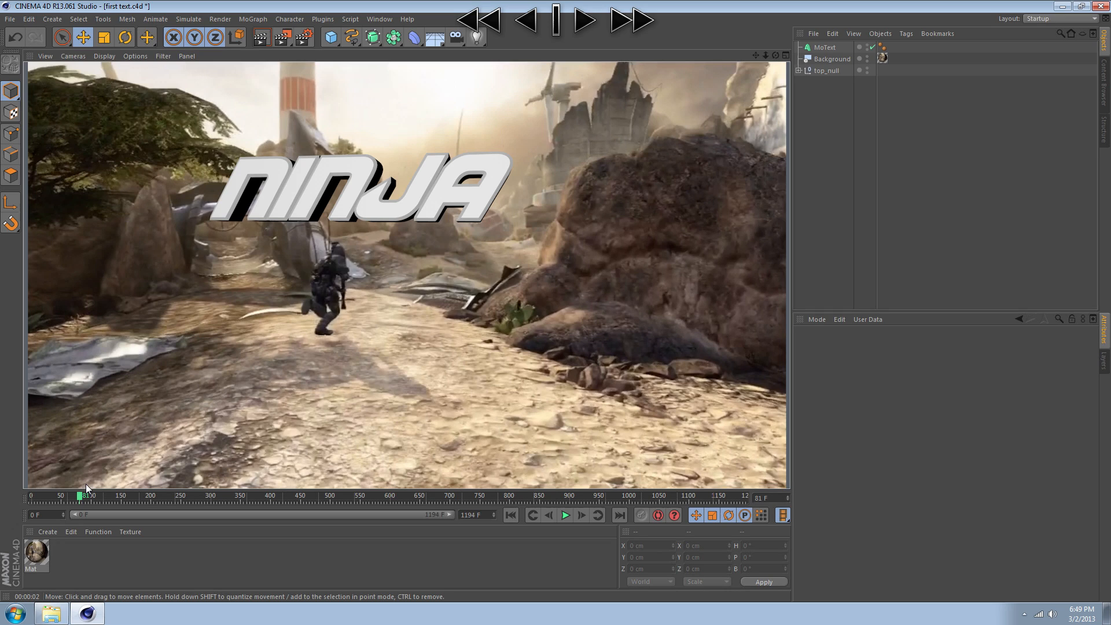
# - Add an omni light and place it in front of the text beside the rock, about X 319, Y 119, Z -434 cm
pyautogui.click(476, 38)
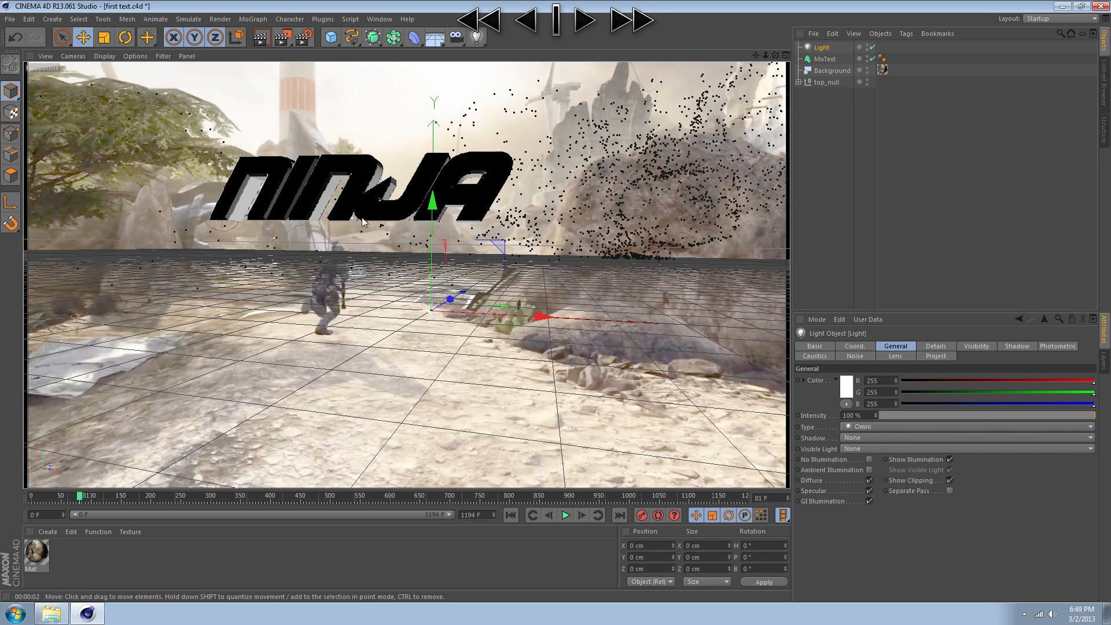
pyautogui.moveTo(450, 303); pyautogui.dragTo(370, 346)
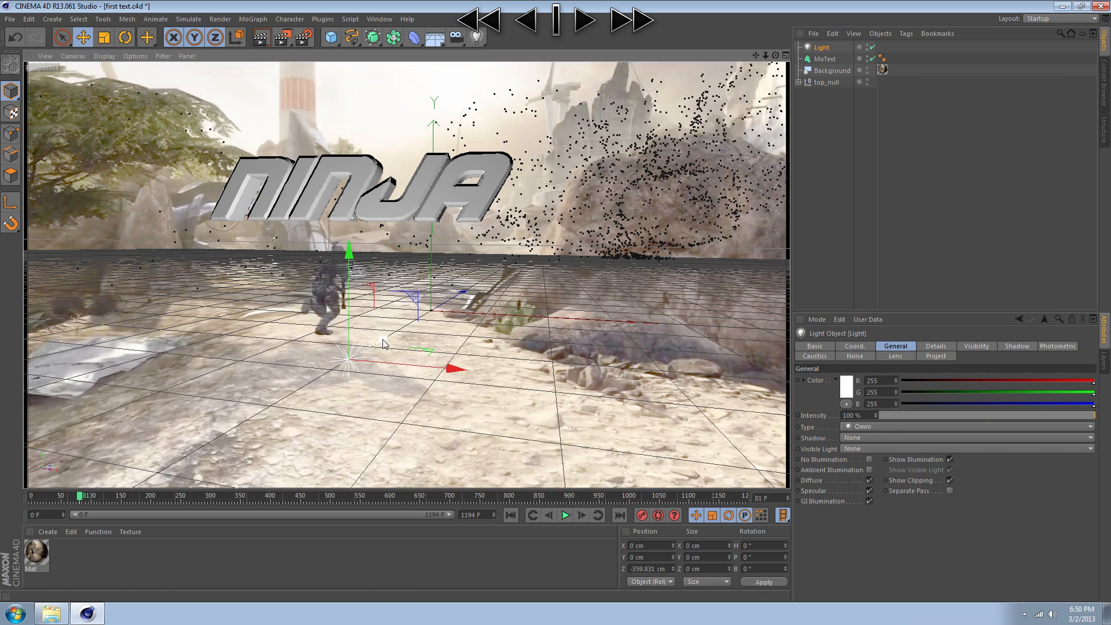
pyautogui.moveTo(384, 341); pyautogui.dragTo(354, 359)
pyautogui.moveTo(312, 320); pyautogui.dragTo(301, 177)
pyautogui.moveTo(383, 243); pyautogui.dragTo(843, 251)
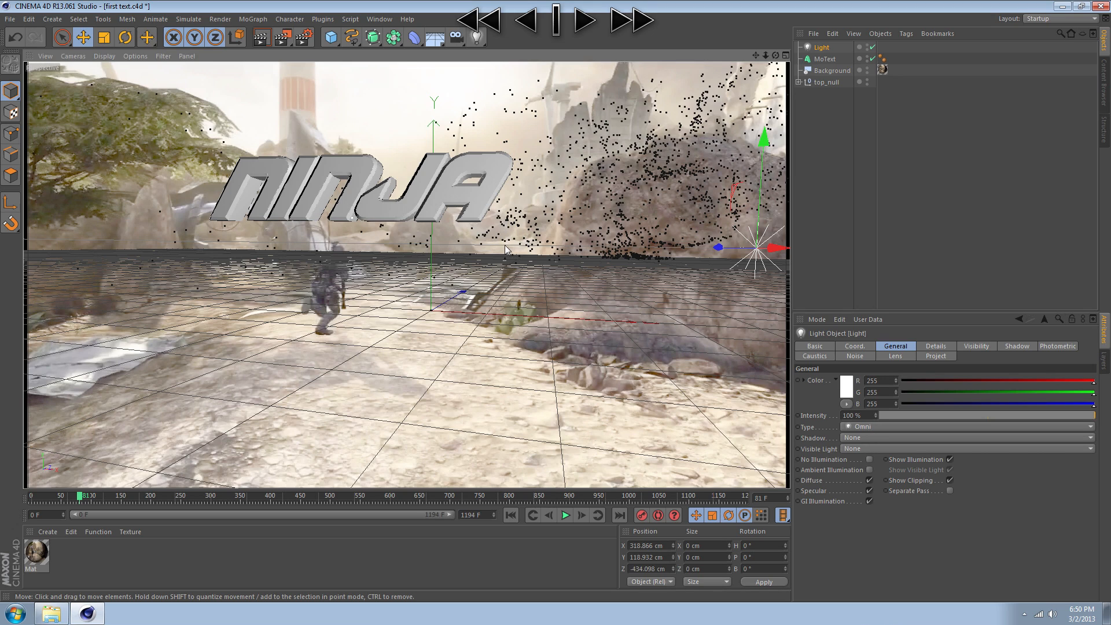
pyautogui.click(816, 137)
# - Duplicate the light and move the copy along X to the opposite side of the text
pyautogui.click(821, 48)
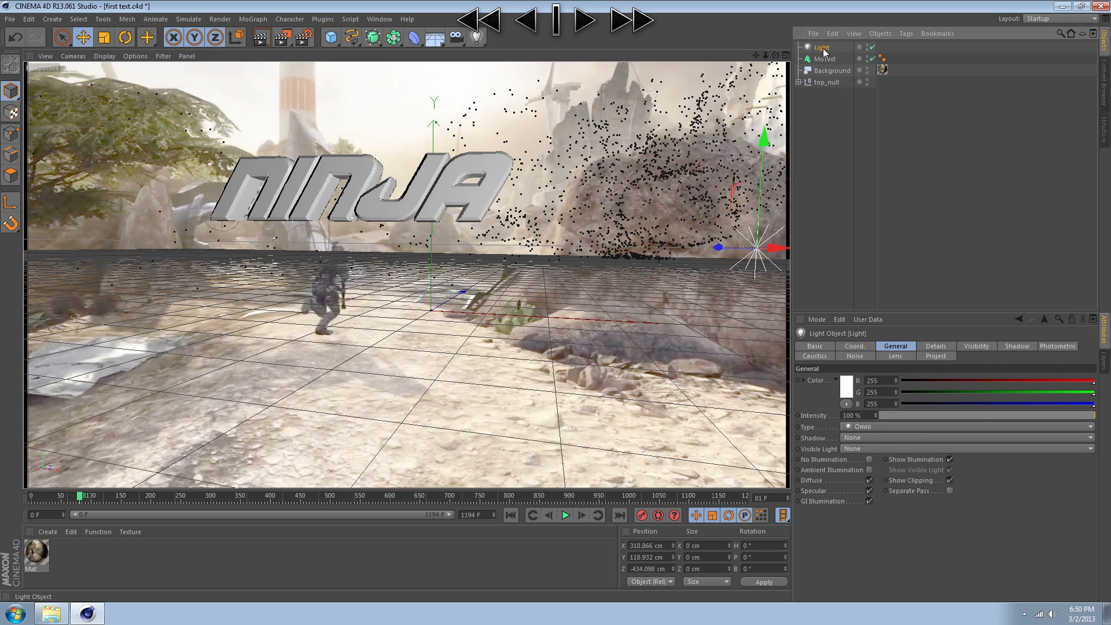
pyautogui.hotkey('ctrl', 'c')
pyautogui.hotkey('ctrl', 'v')
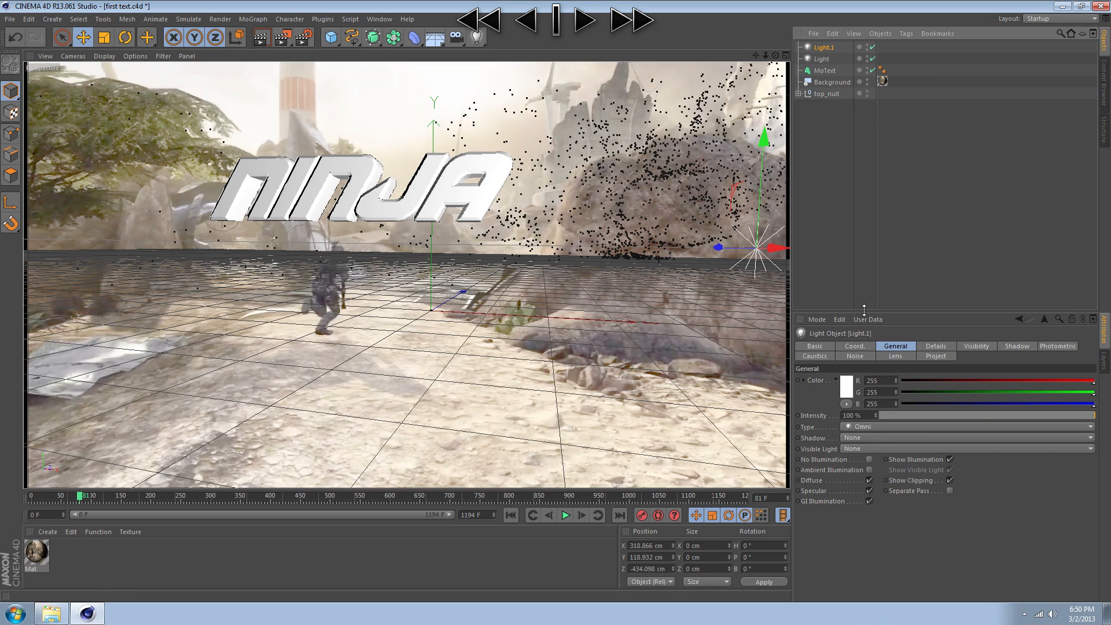
pyautogui.moveTo(781, 248); pyautogui.dragTo(130, 249)
# - Move the original light outward to about X 380 cm and render a viewport preview at frame 90
pyautogui.click(821, 58)
pyautogui.moveTo(80, 498); pyautogui.dragTo(57, 498)
pyautogui.moveTo(701, 265); pyautogui.dragTo(760, 264)
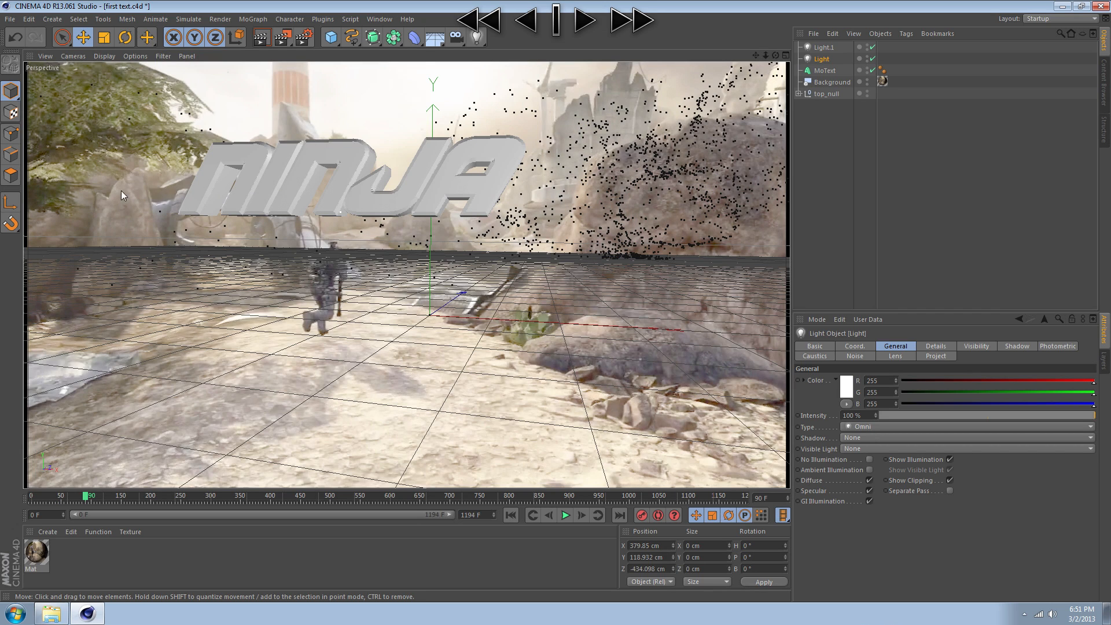
pyautogui.click(254, 43)
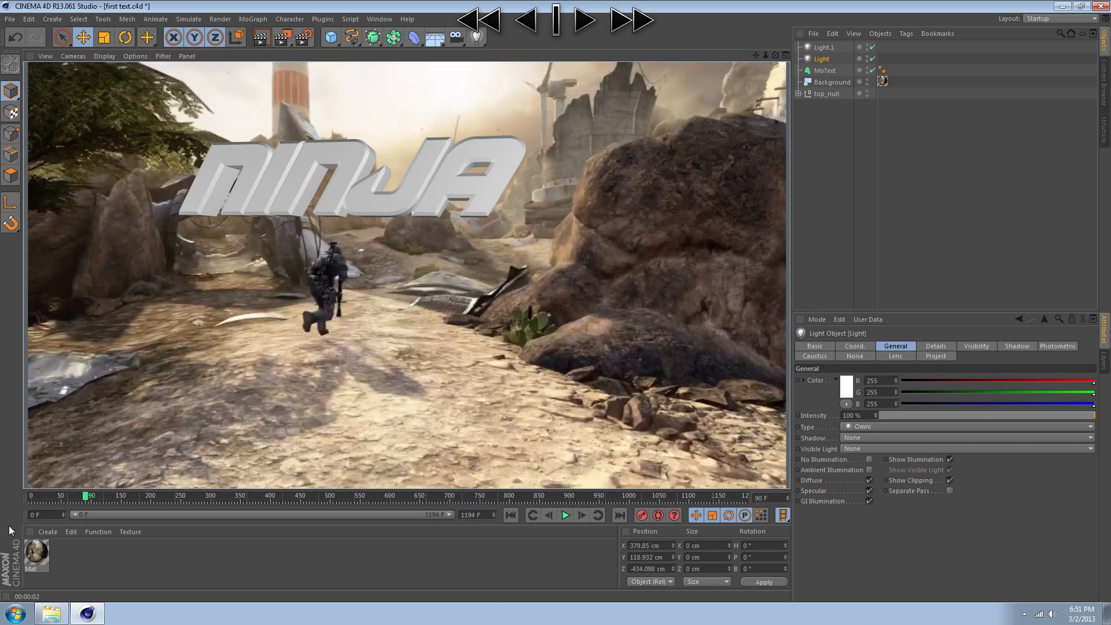
# - Create a new material and turn off its Specular channel
pyautogui.doubleClick(88, 567)
pyautogui.doubleClick(29, 556)
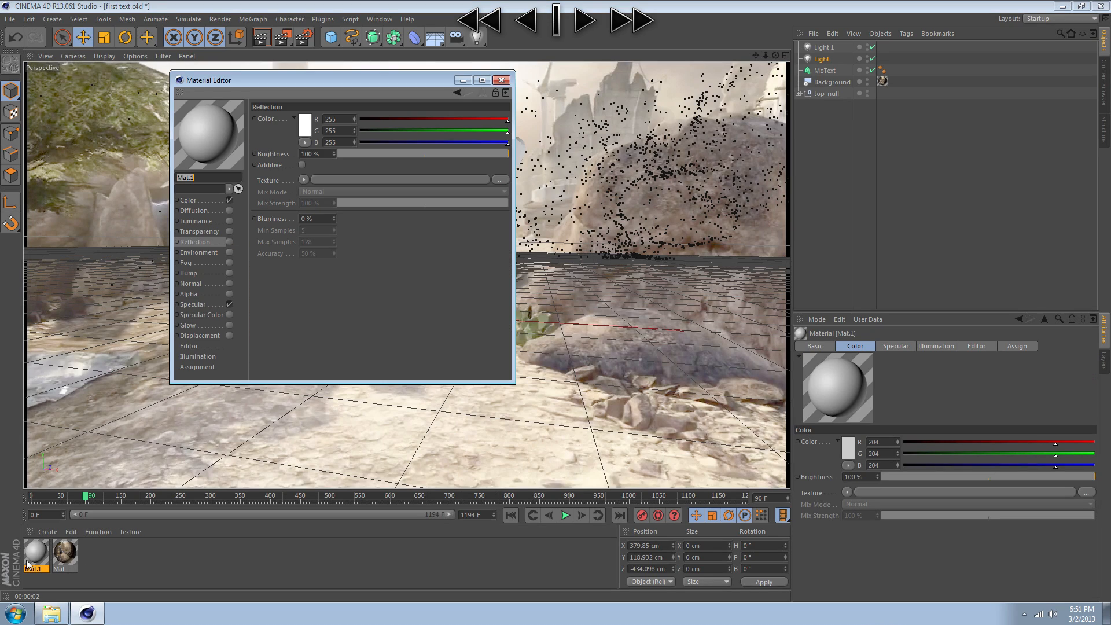
pyautogui.click(194, 243)
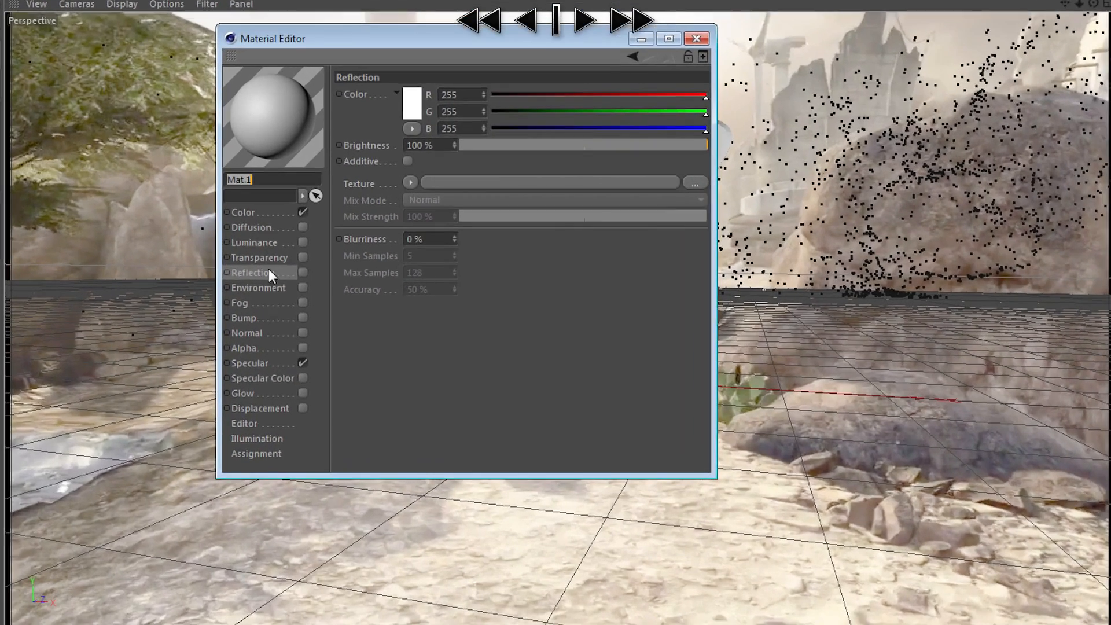
pyautogui.click(262, 213)
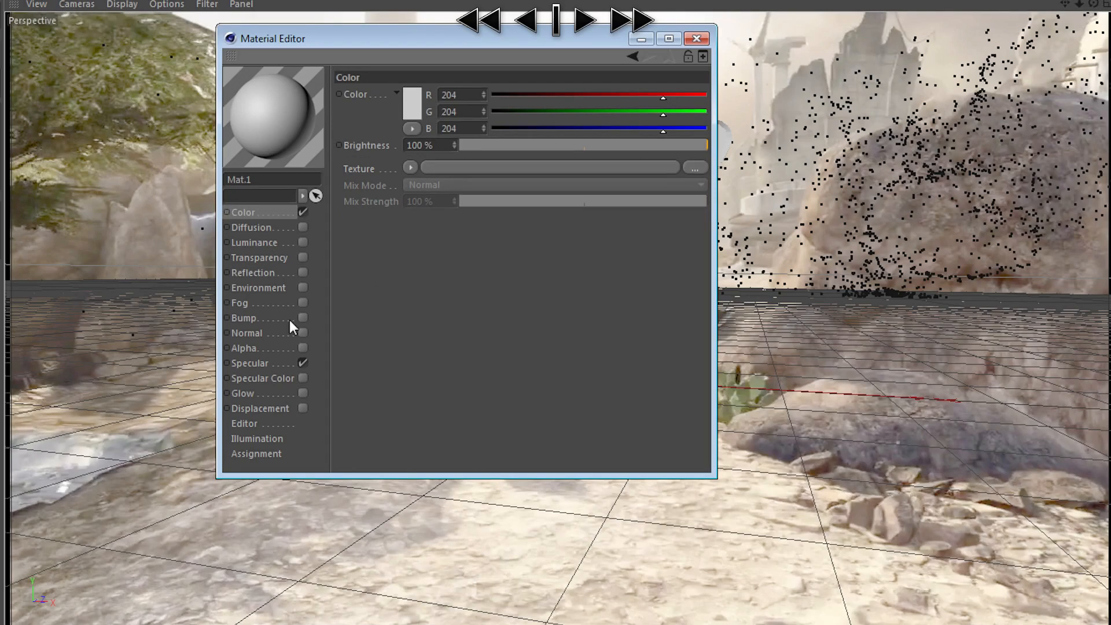
pyautogui.click(303, 363)
pyautogui.click(262, 364)
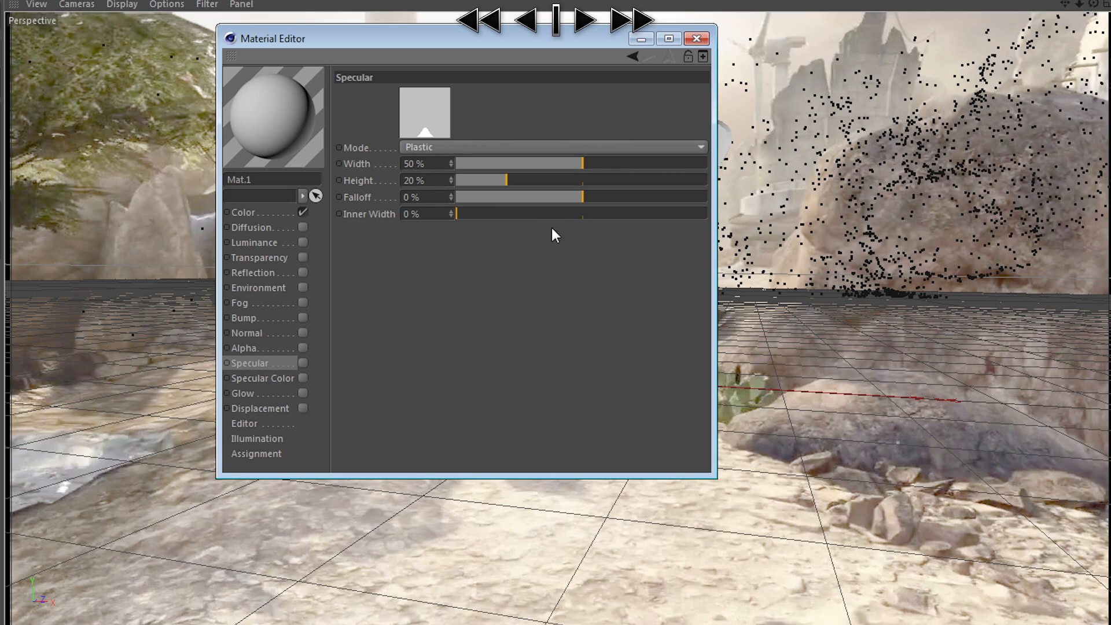
# - Set the new material's Color channel to a gold tone with RGB 174, 136, 48
pyautogui.click(268, 216)
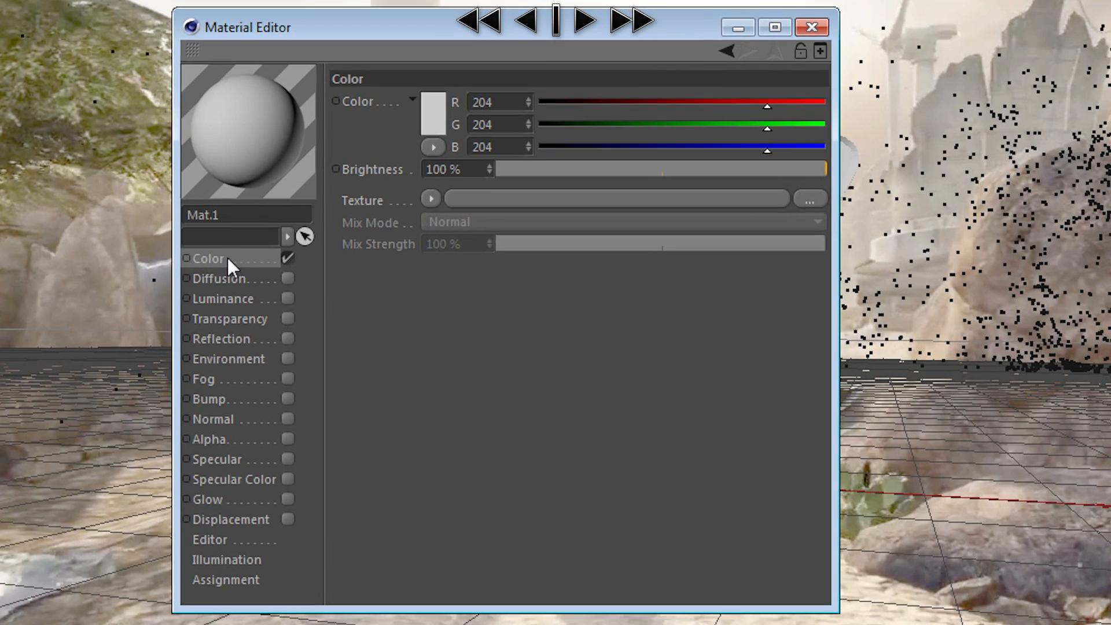
pyautogui.click(431, 116)
pyautogui.moveTo(408, 5); pyautogui.dragTo(522, 272)
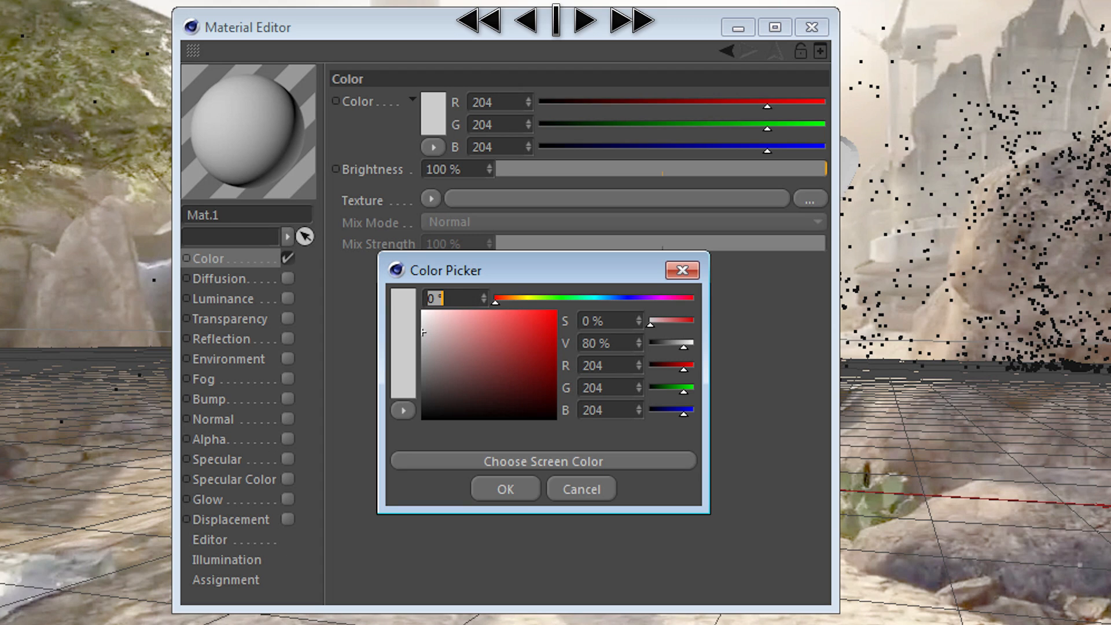
pyautogui.click(516, 300)
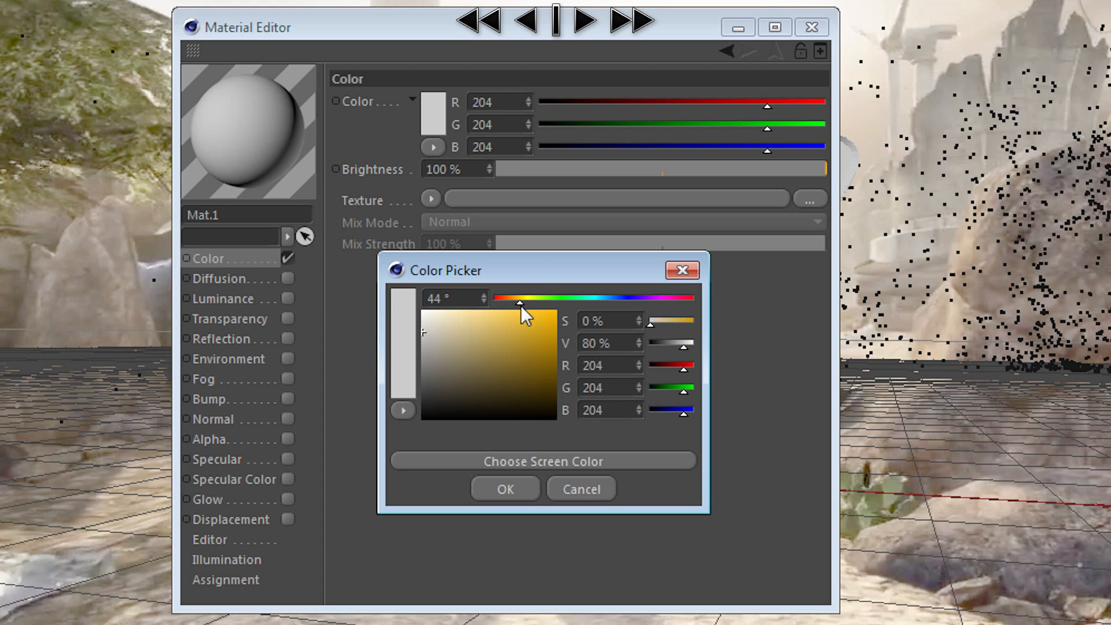
pyautogui.moveTo(515, 303); pyautogui.dragTo(542, 332)
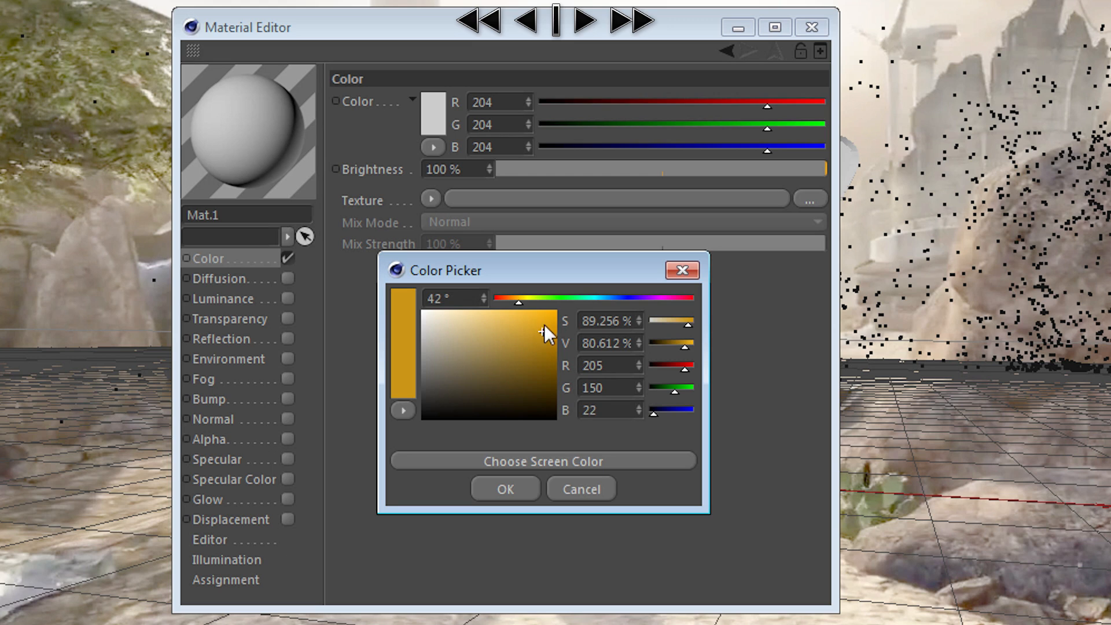
pyautogui.moveTo(542, 345); pyautogui.dragTo(502, 357)
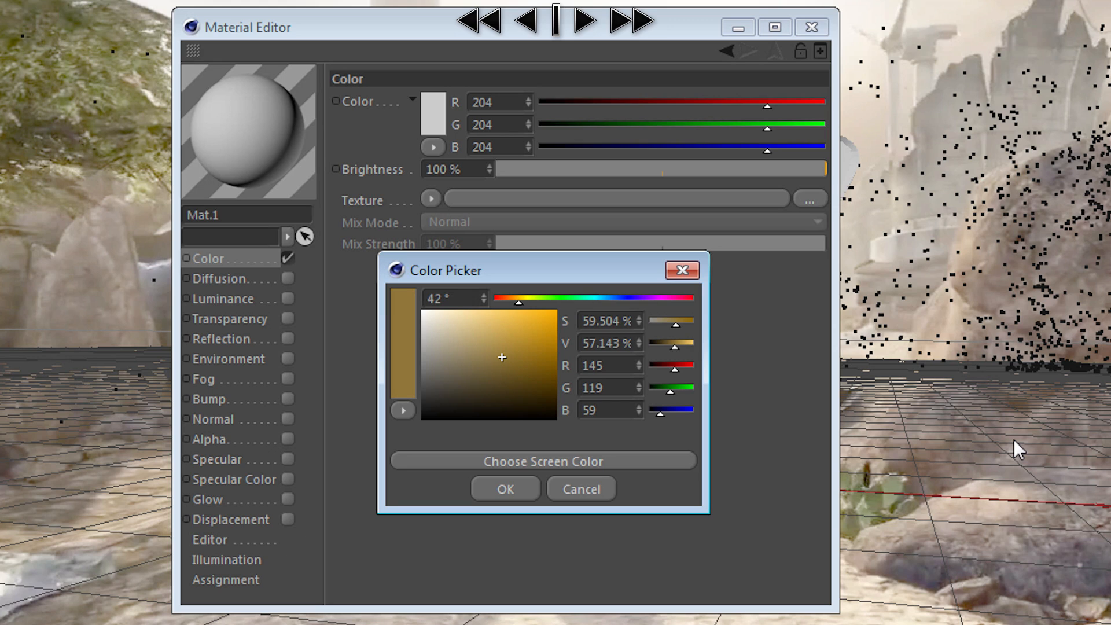
pyautogui.moveTo(526, 352)
pyautogui.mouseDown()
pyautogui.moveTo(450, 357)
pyautogui.moveTo(540, 357)
pyautogui.moveTo(516, 366)
pyautogui.moveTo(514, 348)
pyautogui.moveTo(514, 363)
pyautogui.mouseUp()
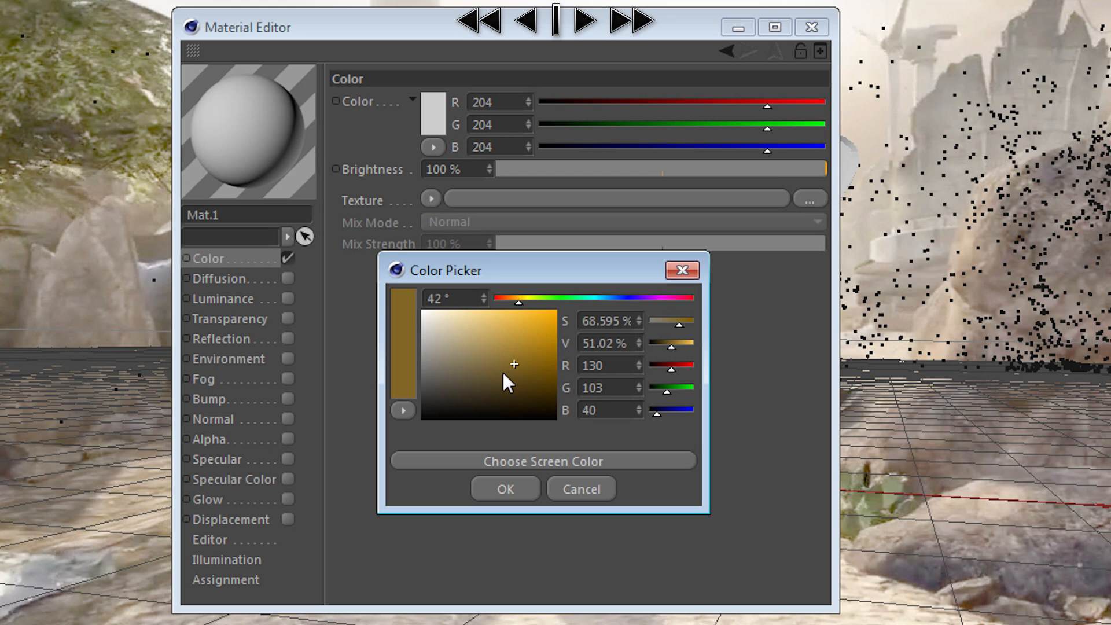
pyautogui.click(501, 488)
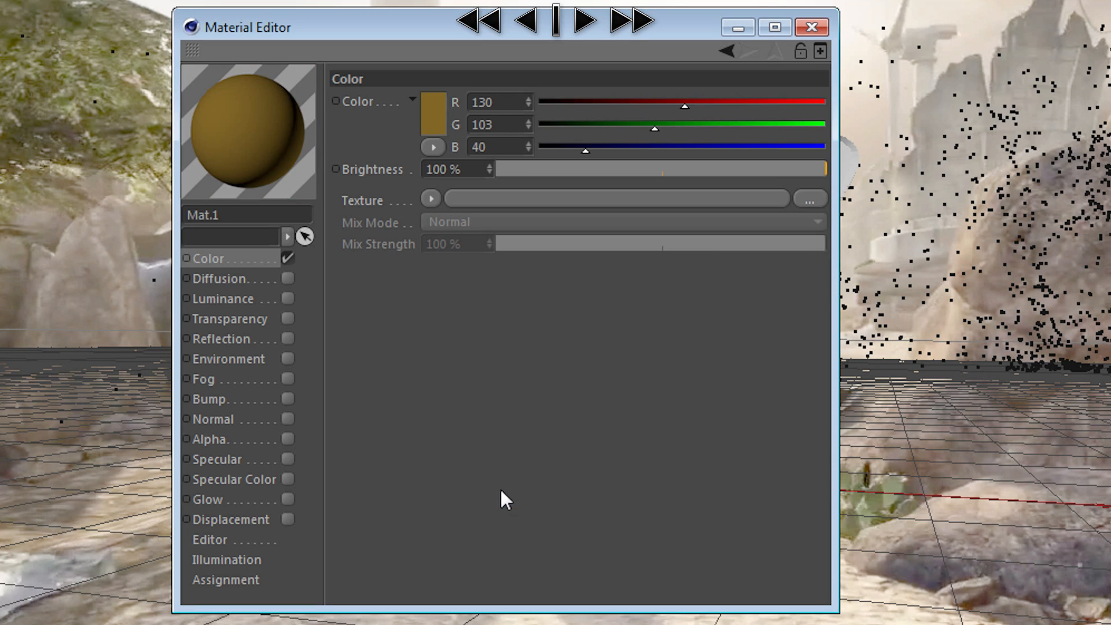
pyautogui.click(445, 111)
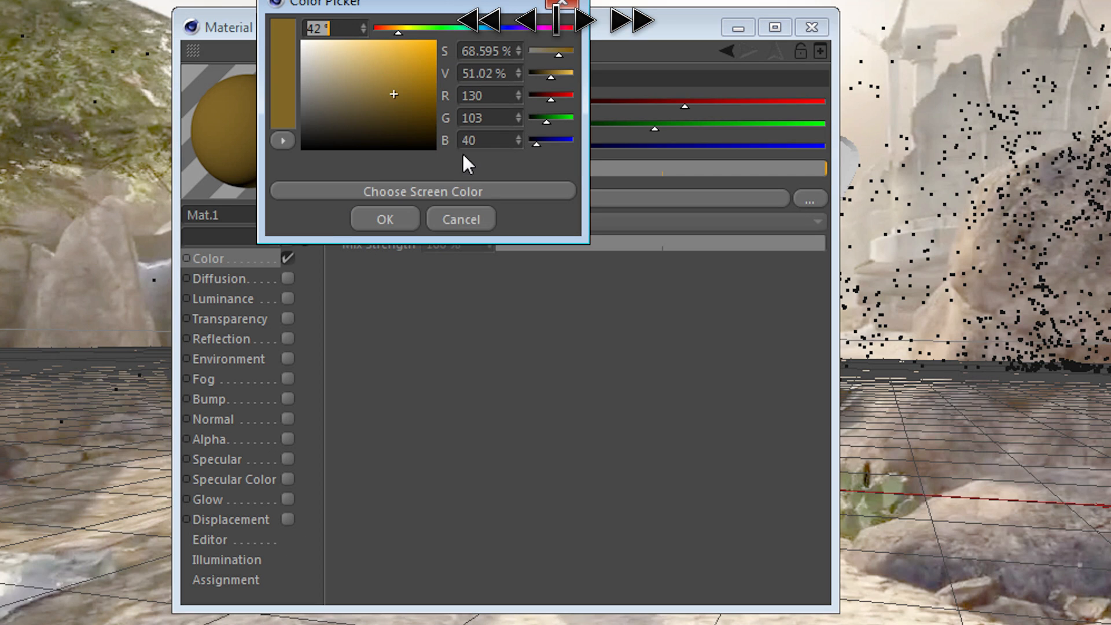
pyautogui.moveTo(393, 89); pyautogui.dragTo(398, 75)
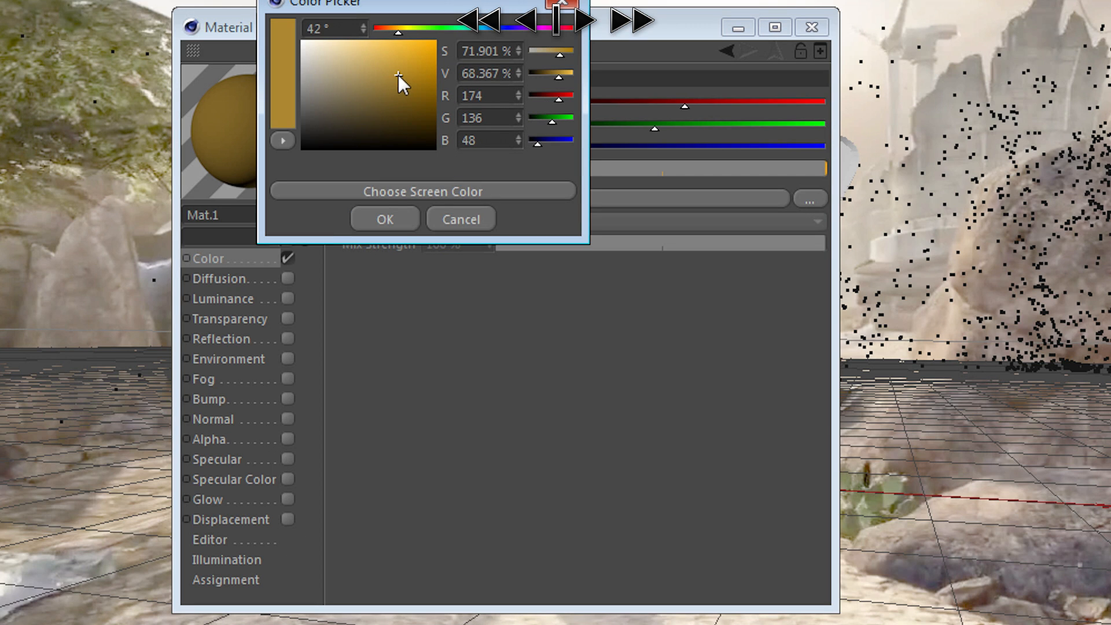
pyautogui.click(385, 219)
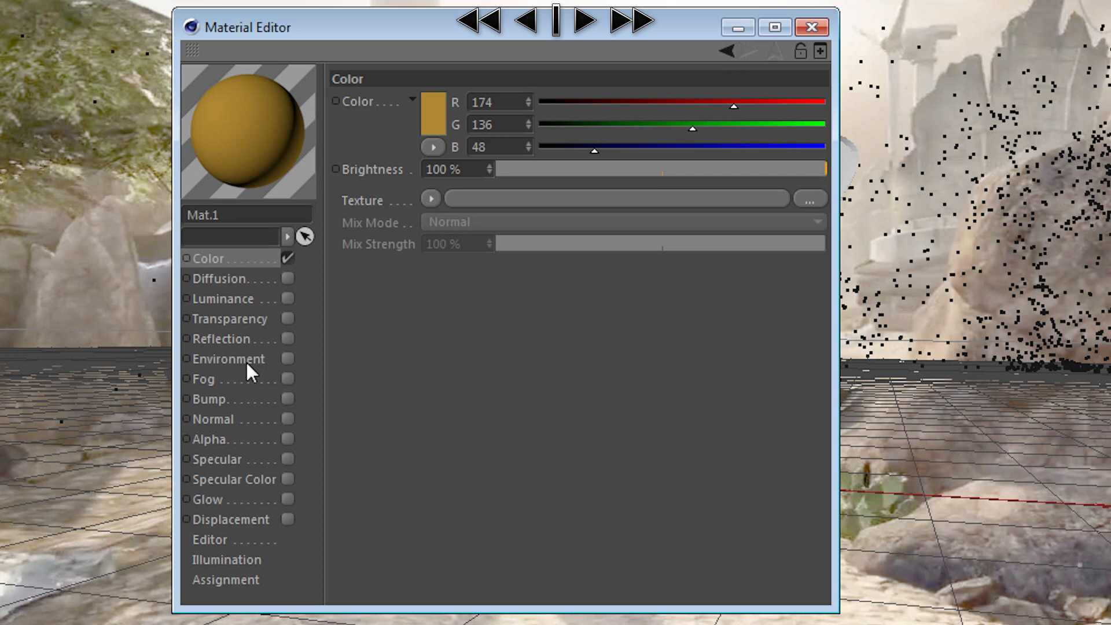
# - Enable the material's Reflection channel with a pale gold tint of RGB 208, 195, 165 and 65% brightness
pyautogui.click(287, 339)
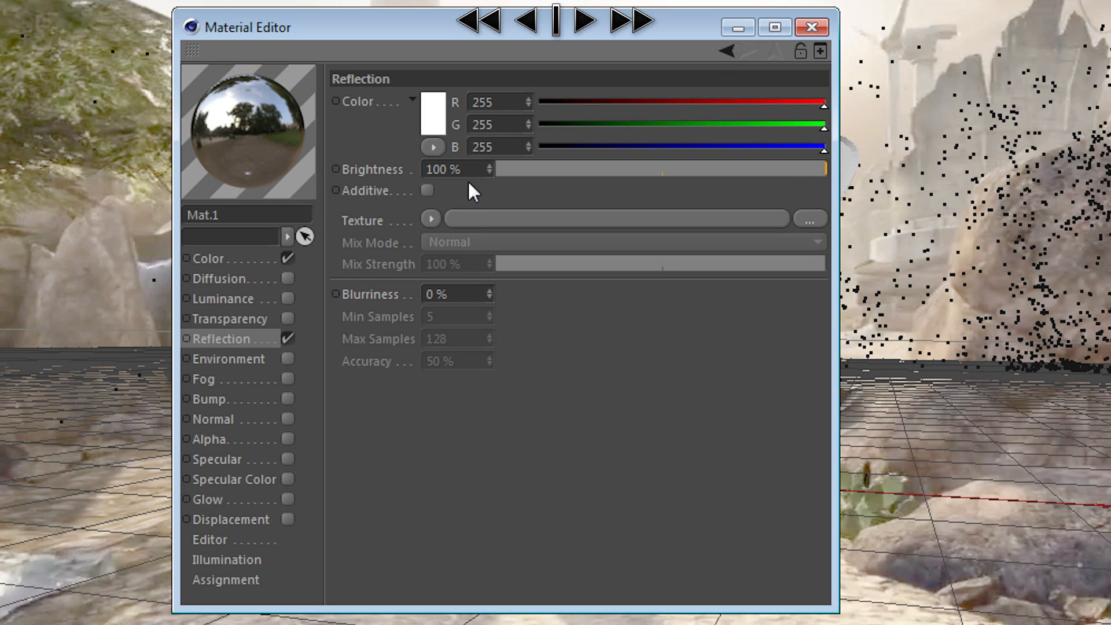
pyautogui.click(428, 113)
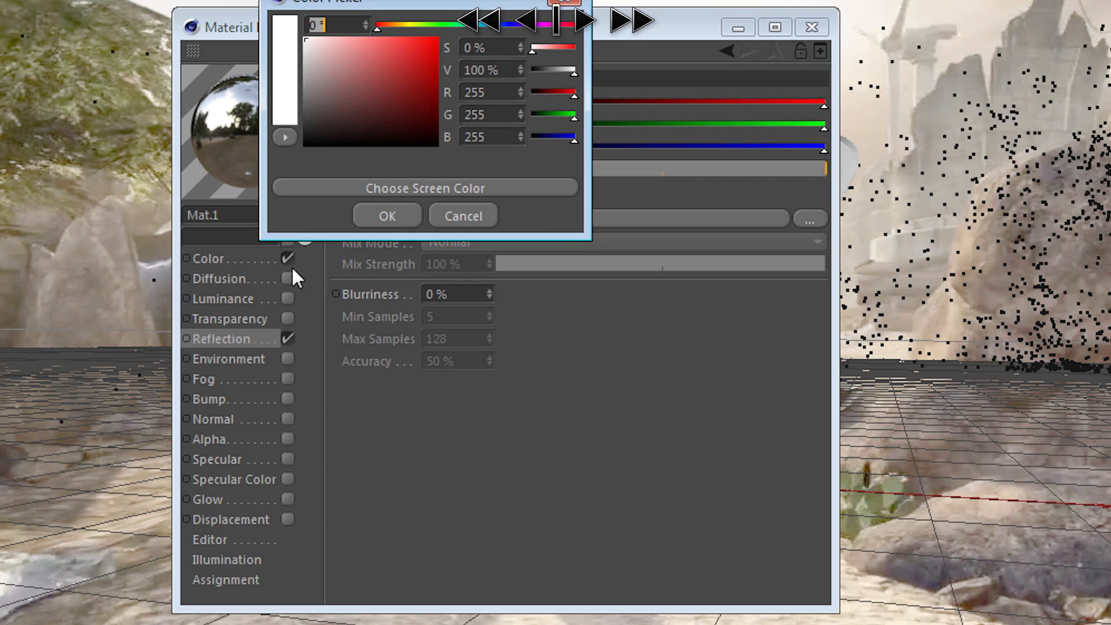
pyautogui.click(396, 26)
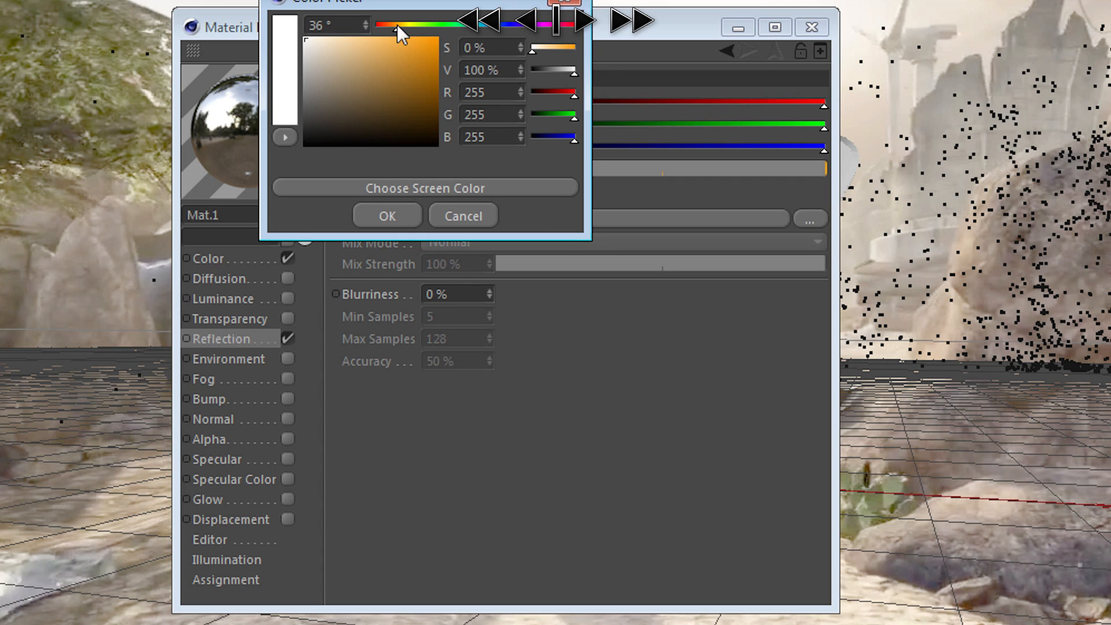
pyautogui.moveTo(411, 67)
pyautogui.mouseDown()
pyautogui.moveTo(319, 66)
pyautogui.moveTo(396, 77)
pyautogui.mouseUp()
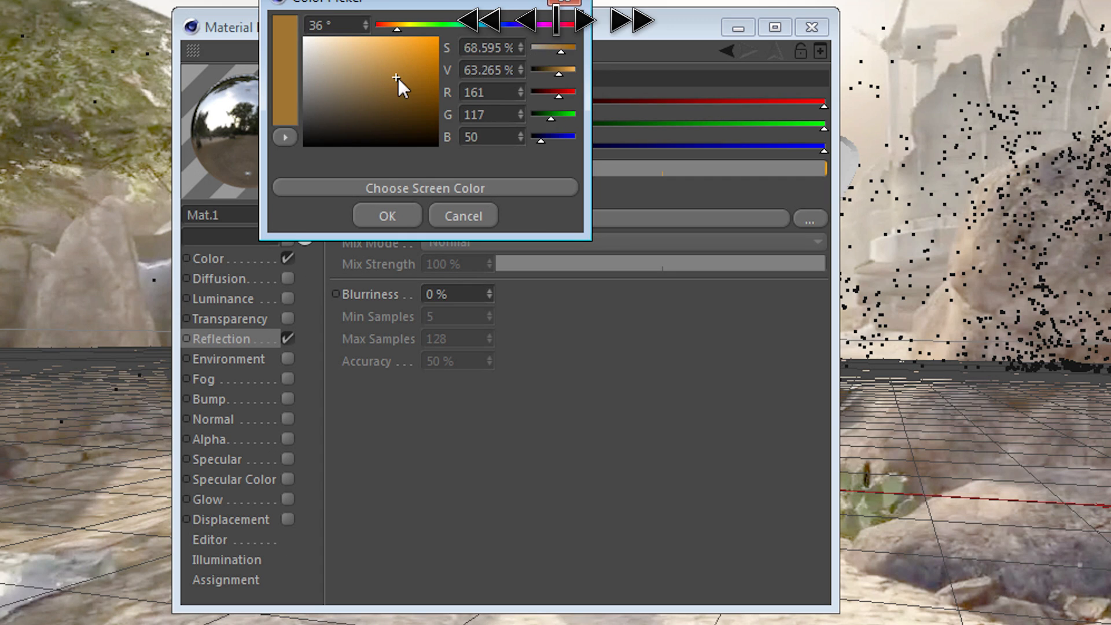
pyautogui.click(332, 57)
pyautogui.moveTo(332, 57)
pyautogui.mouseDown()
pyautogui.moveTo(412, 89)
pyautogui.moveTo(368, 50)
pyautogui.moveTo(340, 65)
pyautogui.moveTo(322, 53)
pyautogui.moveTo(331, 57)
pyautogui.mouseUp()
pyautogui.click(400, 26)
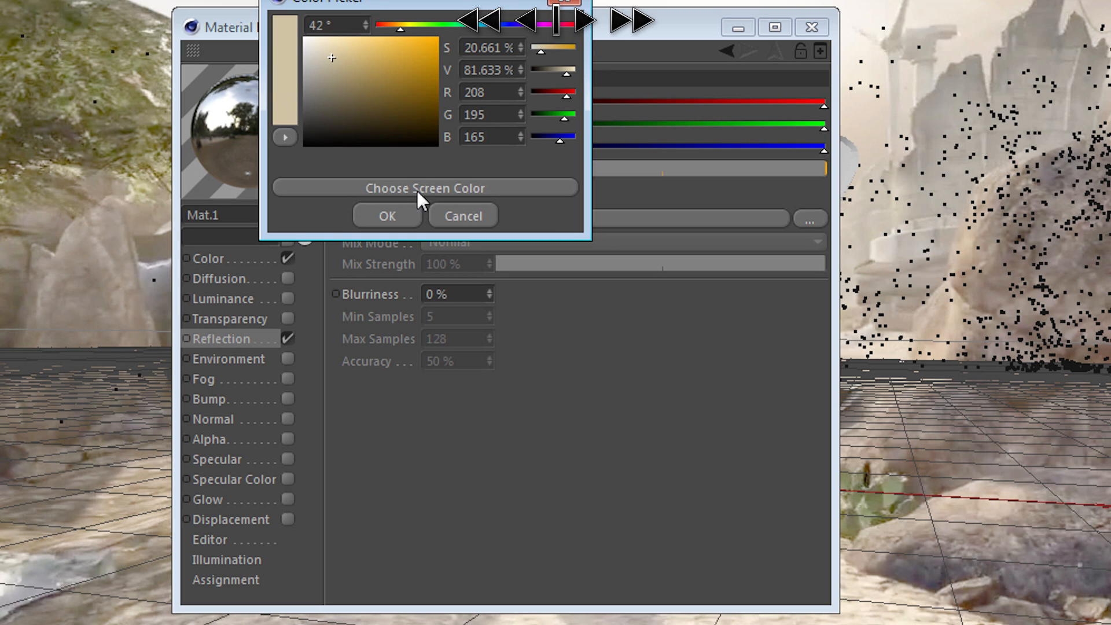
pyautogui.click(387, 217)
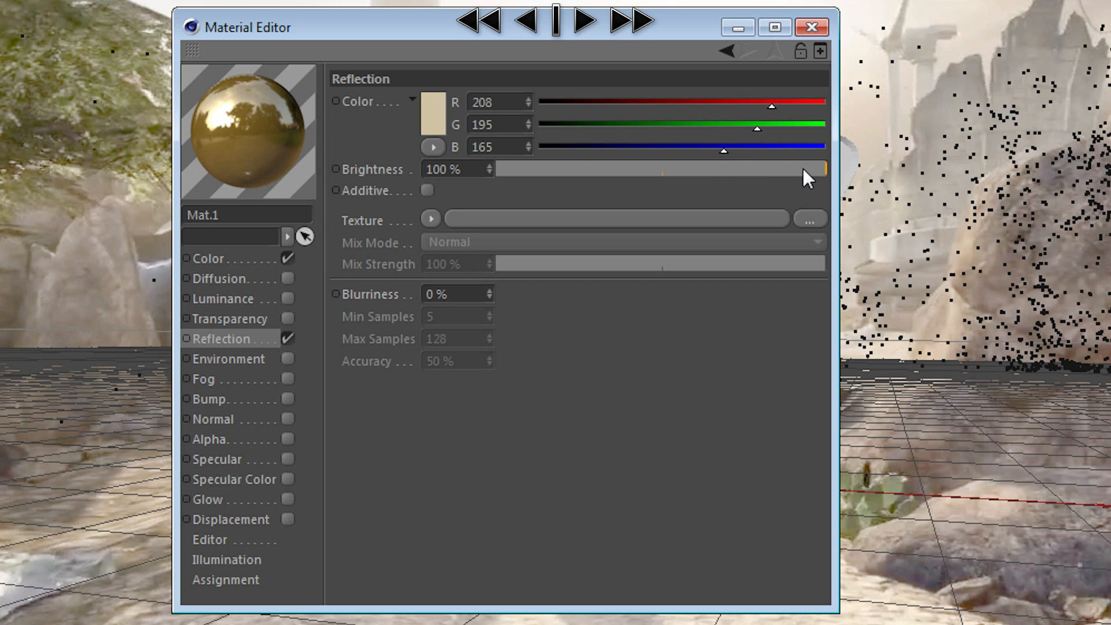
pyautogui.moveTo(820, 173); pyautogui.dragTo(712, 174)
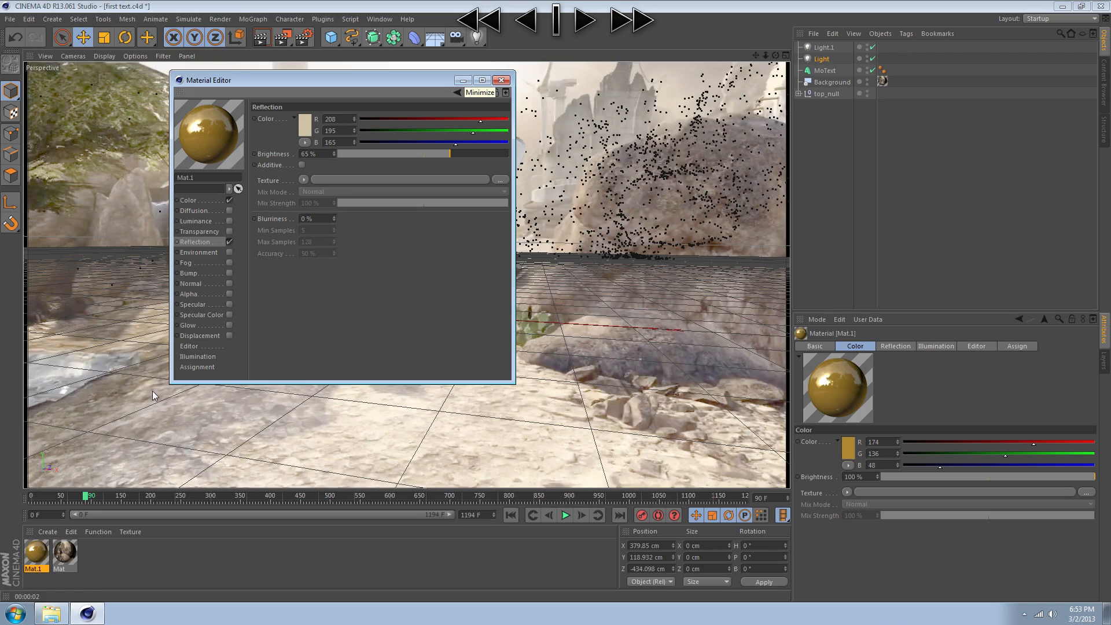
# - Apply the gold material to the NINJA text and render a viewport preview
pyautogui.click(463, 81)
pyautogui.moveTo(39, 548); pyautogui.dragTo(359, 196)
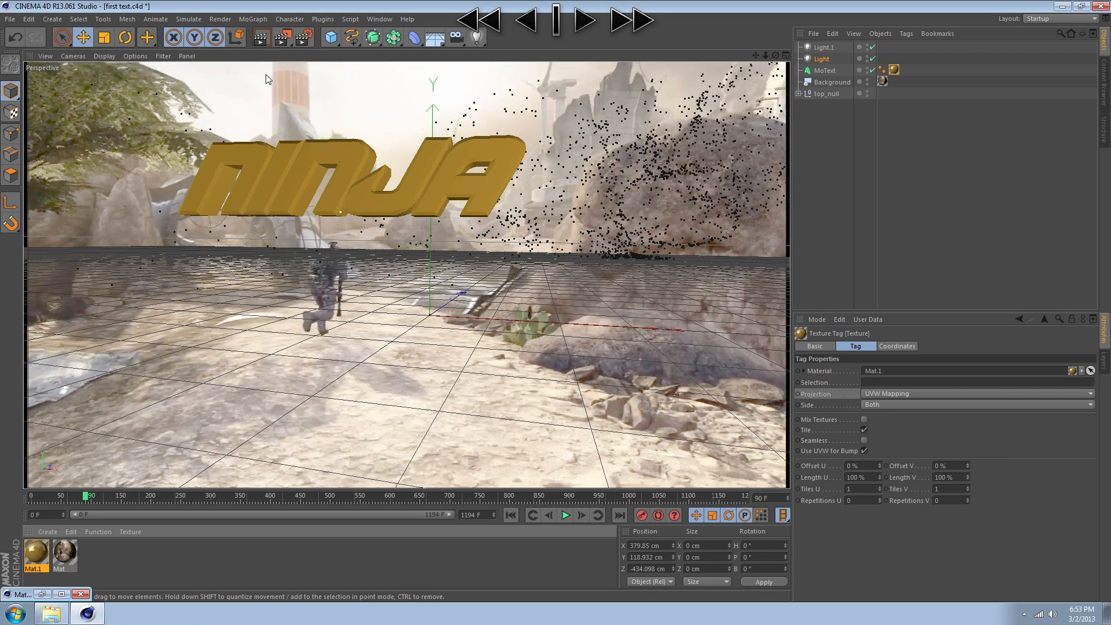
pyautogui.click(255, 41)
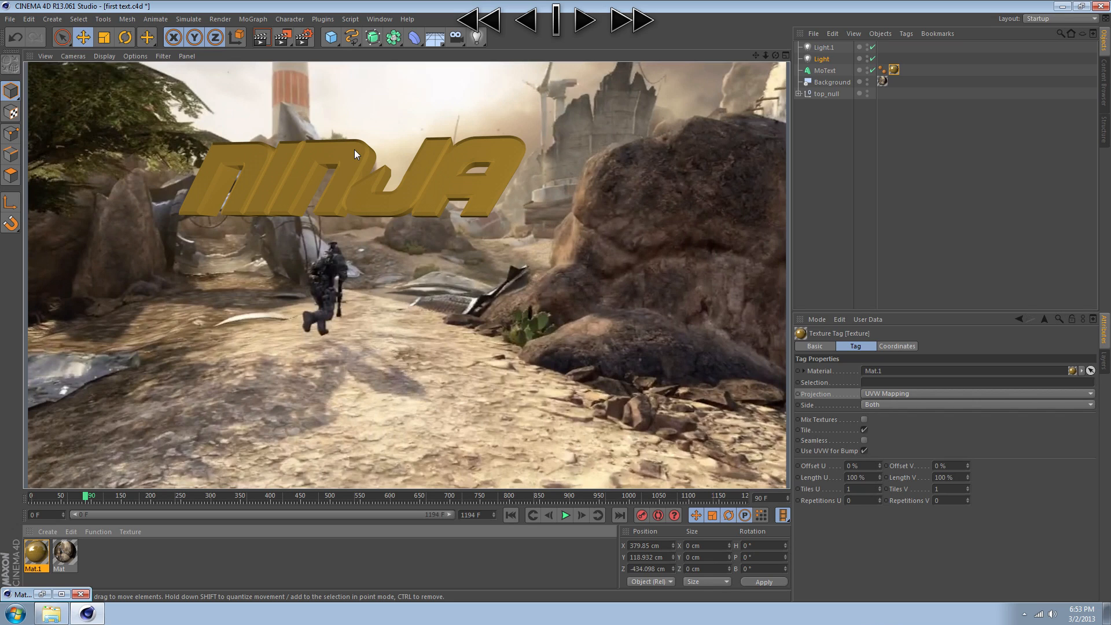
pyautogui.press('v')
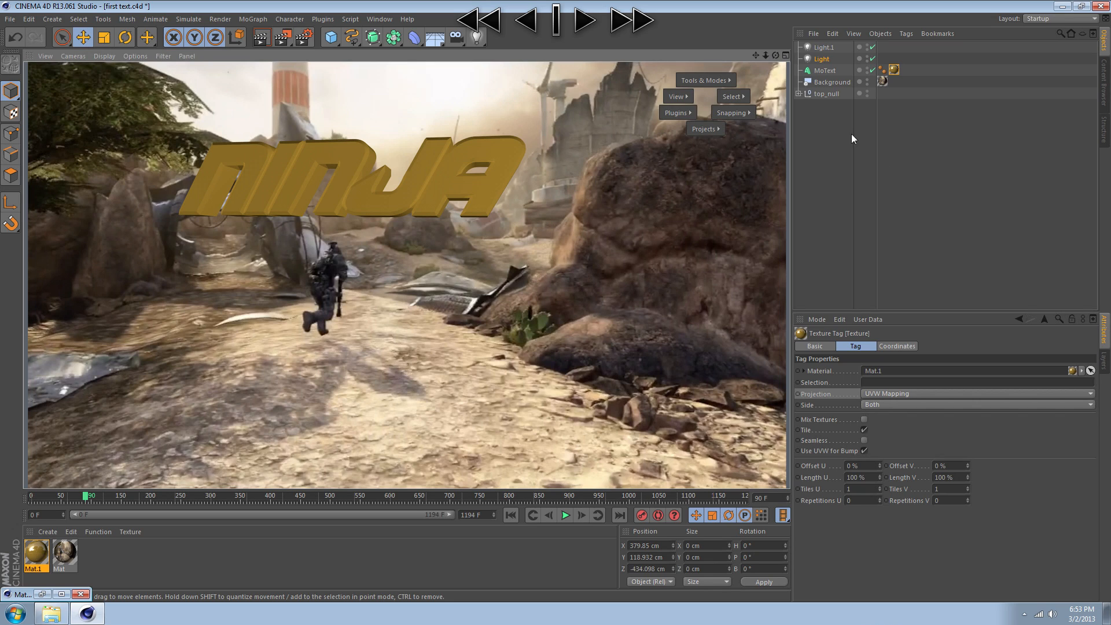
# - Add a sphere over the text at about X -37, Y 165, Z -197 cm and enlarge its radius to about 229 cm
pyautogui.click(331, 36)
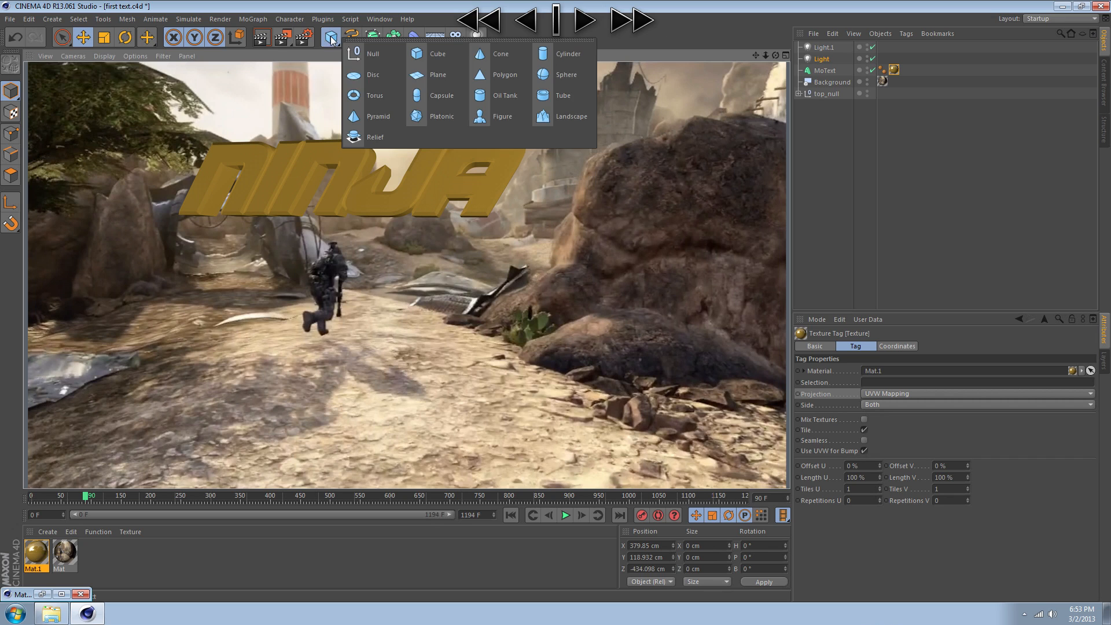
pyautogui.click(568, 72)
pyautogui.moveTo(459, 298); pyautogui.dragTo(428, 321)
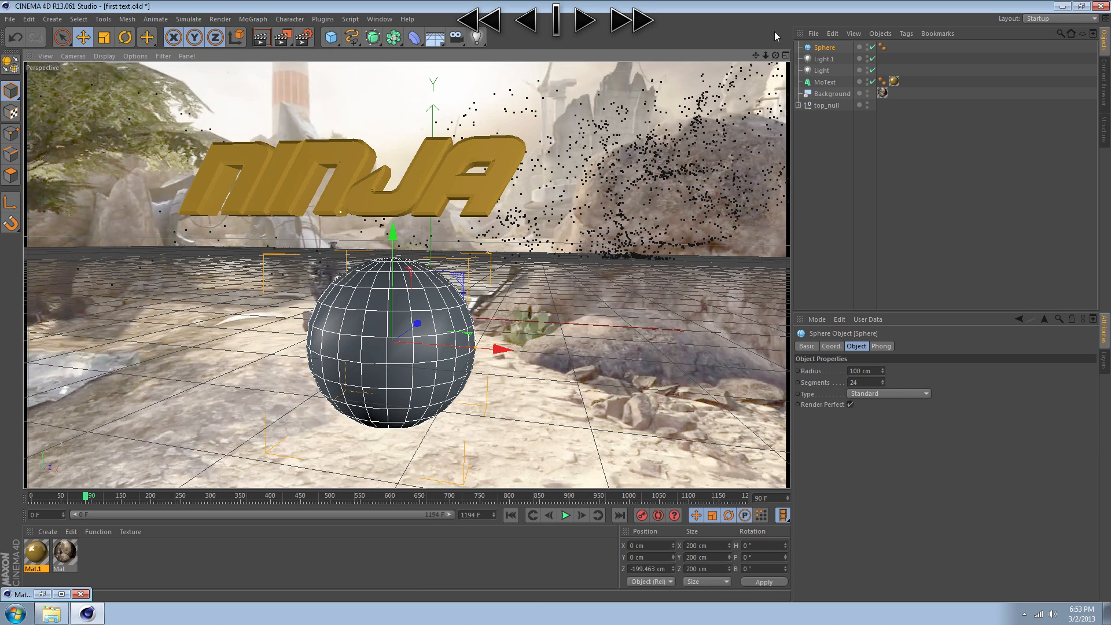
pyautogui.moveTo(775, 55); pyautogui.dragTo(807, 104)
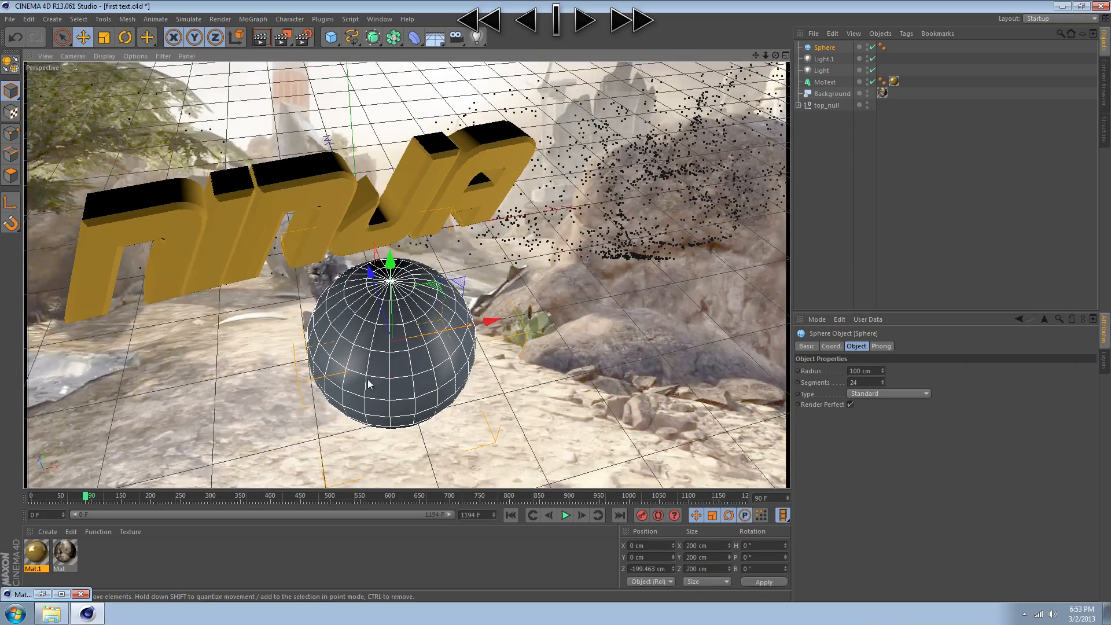
pyautogui.moveTo(391, 260); pyautogui.dragTo(407, 148)
pyautogui.moveTo(483, 216); pyautogui.dragTo(438, 224)
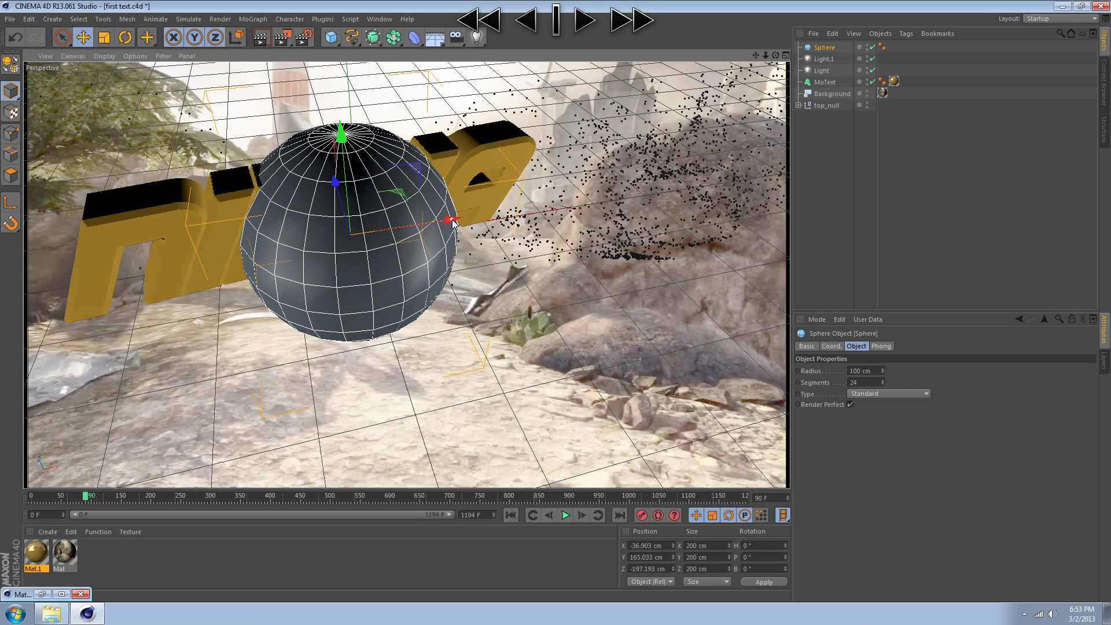
pyautogui.moveTo(466, 217); pyautogui.dragTo(569, 193)
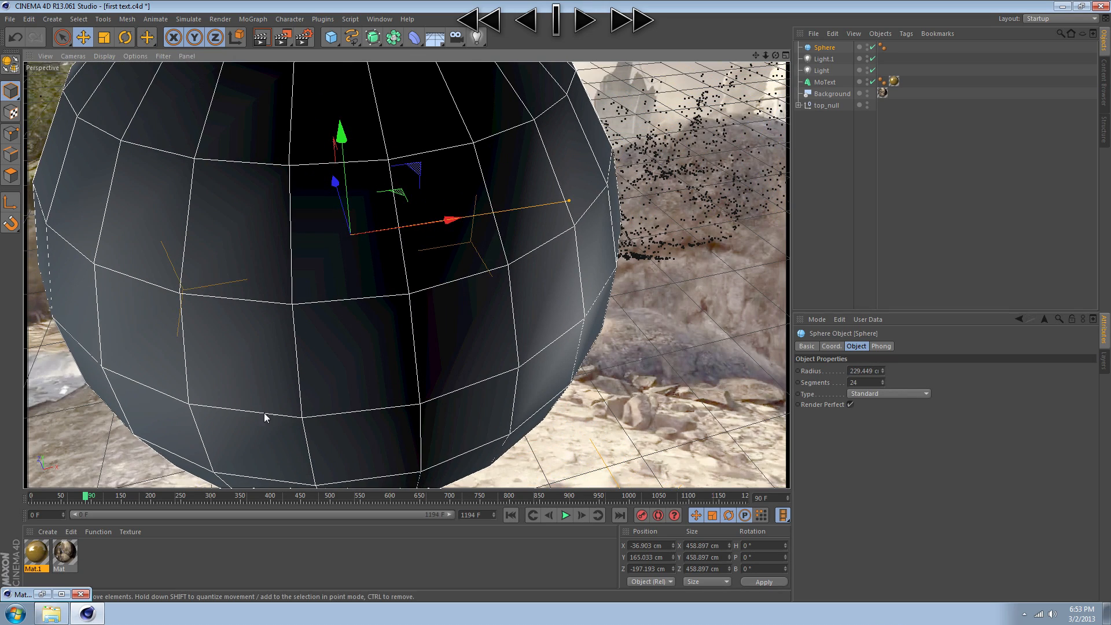
# - Go to frame 81 and apply the footage material Mat to the sphere with Spherical projection
pyautogui.click(81, 497)
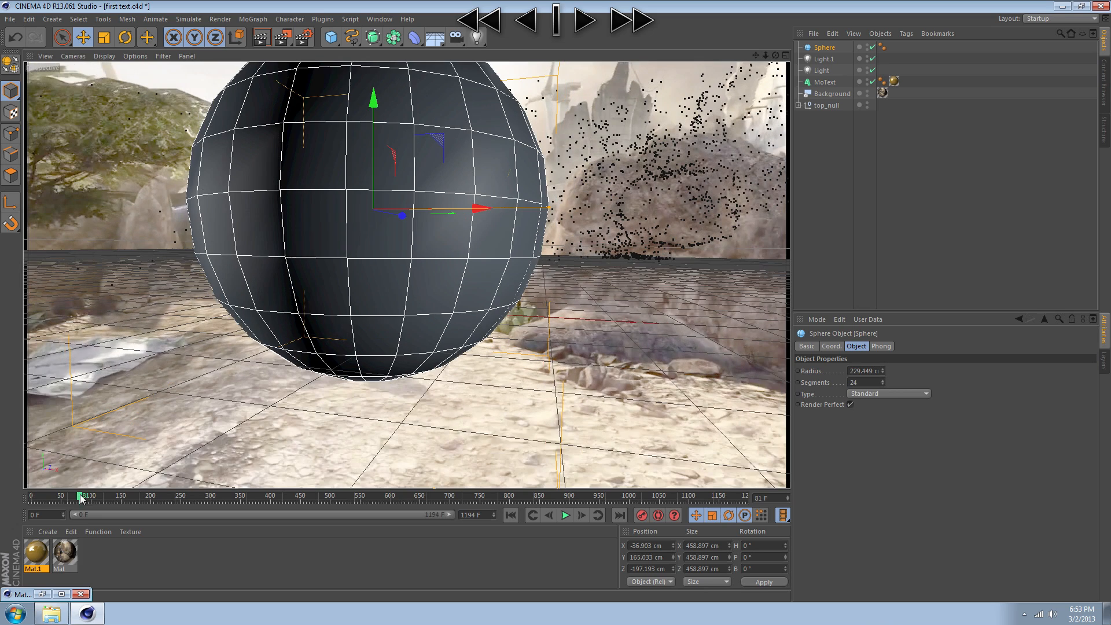
pyautogui.moveTo(65, 554); pyautogui.dragTo(381, 298)
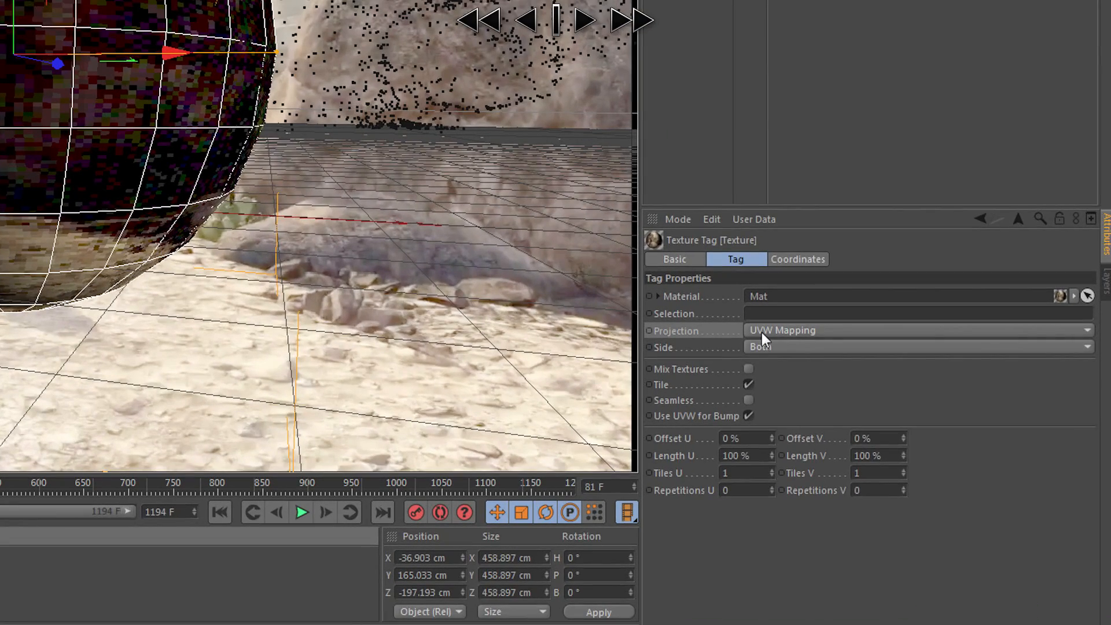
pyautogui.click(849, 379)
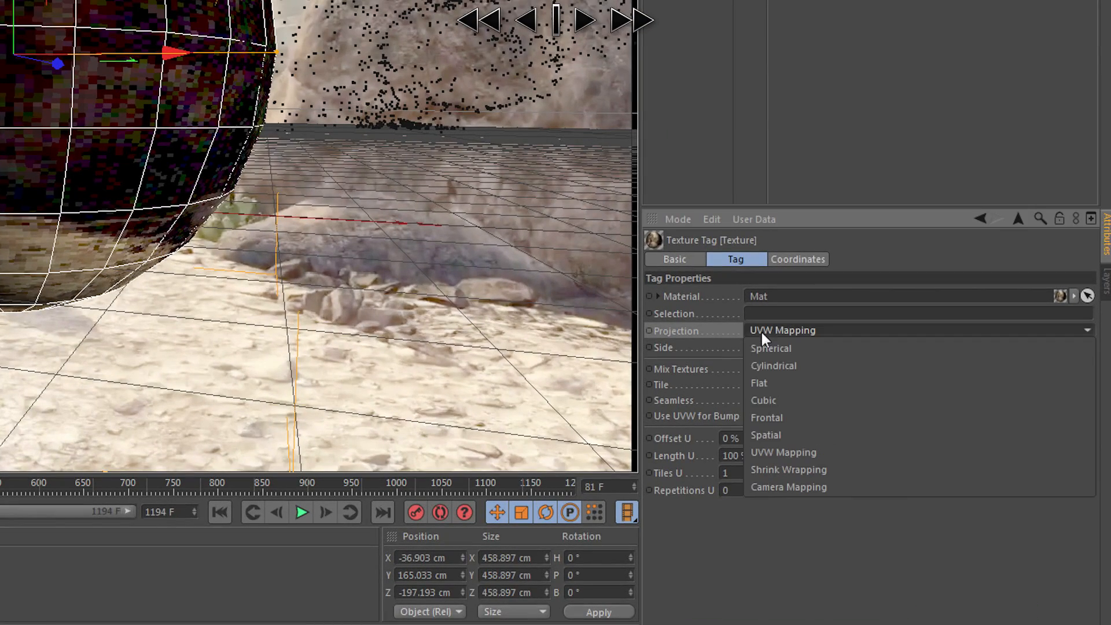
pyautogui.click(761, 348)
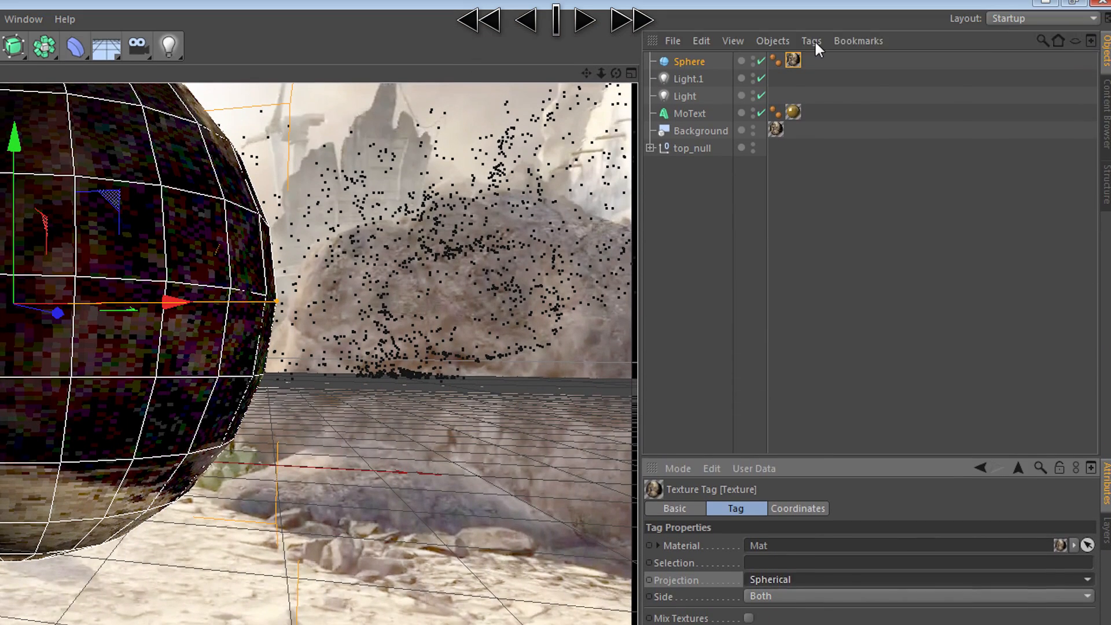
# - Add a Compositing tag to the sphere, disabling Cast Shadows, Receive Shadows and Seen by Camera and enabling Compositing Background
pyautogui.click(812, 41)
pyautogui.moveTo(831, 65)
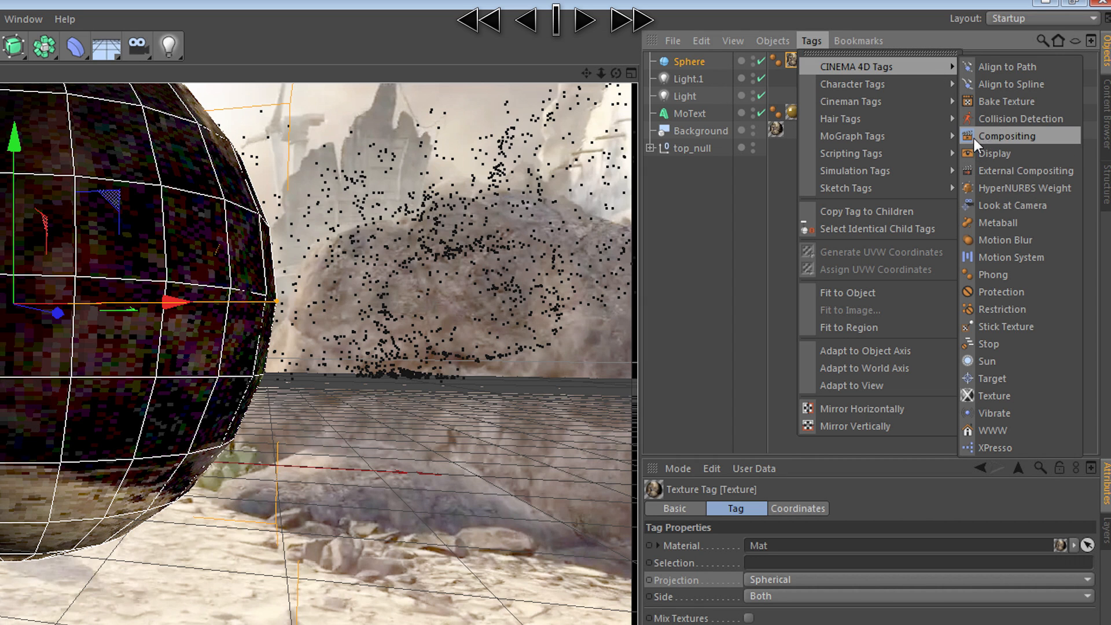
pyautogui.click(1002, 135)
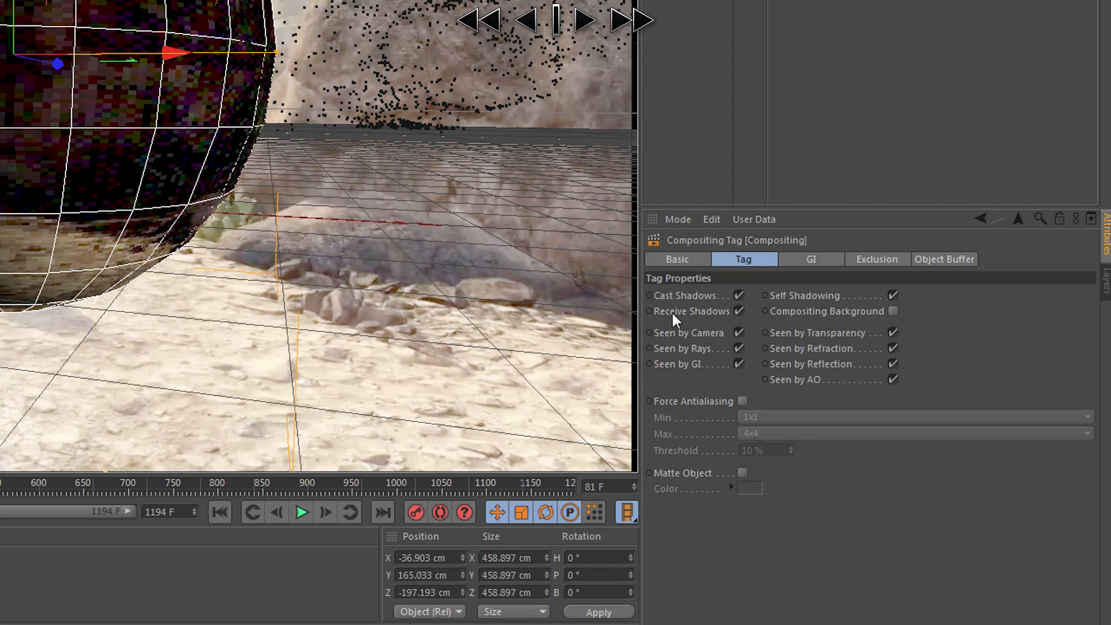
pyautogui.click(739, 296)
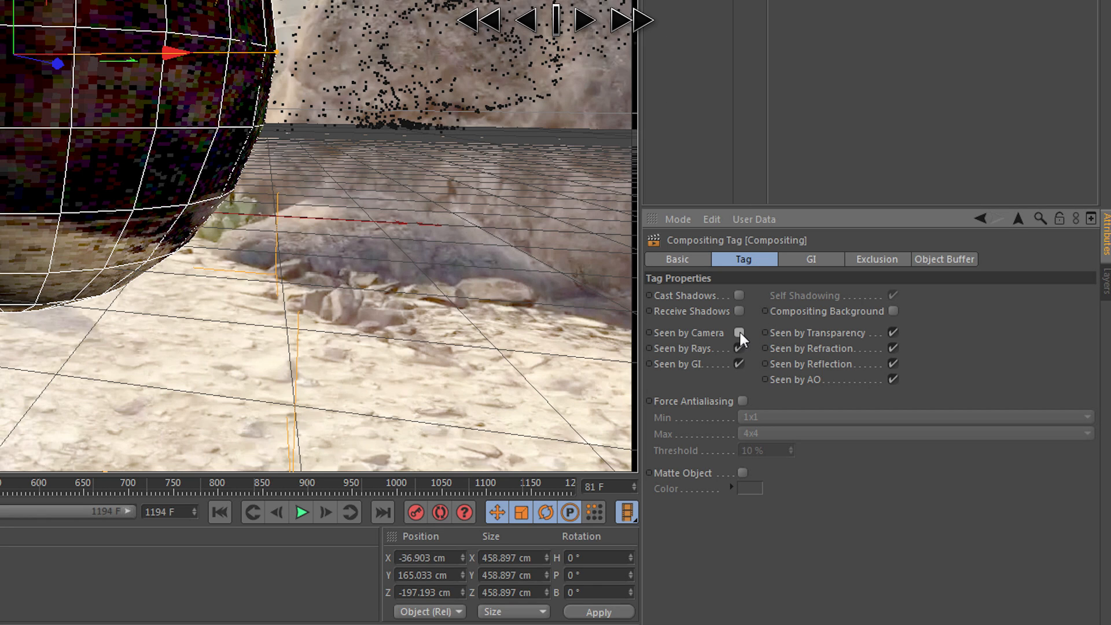
pyautogui.click(893, 311)
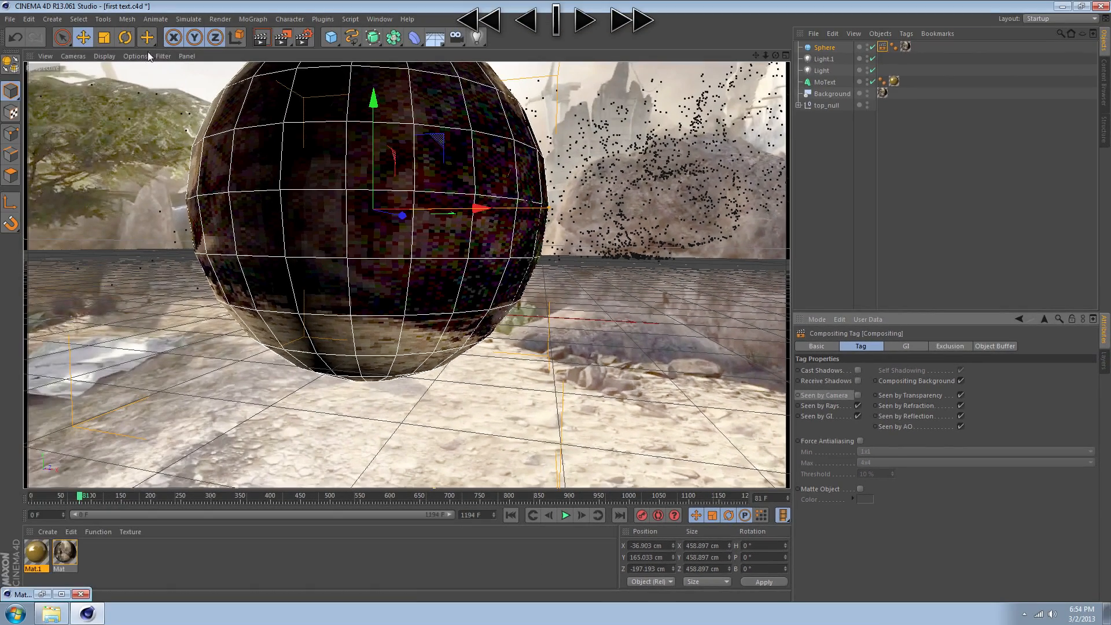
# - Render a viewport preview and hide the sphere in the editor view while keeping it active for rendering
pyautogui.click(260, 39)
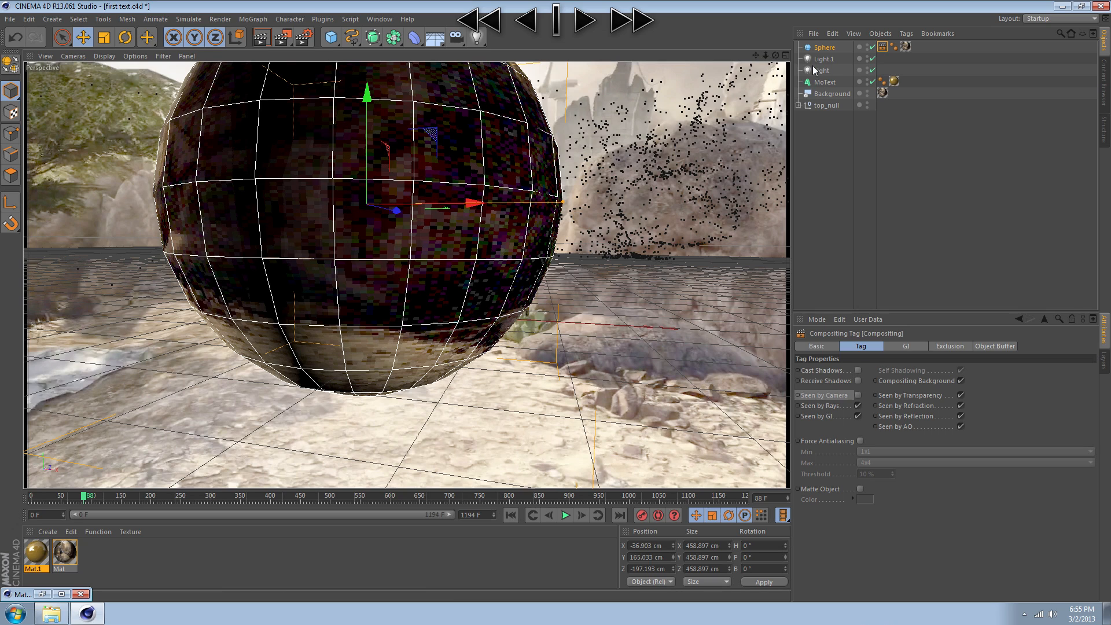
pyautogui.click(825, 48)
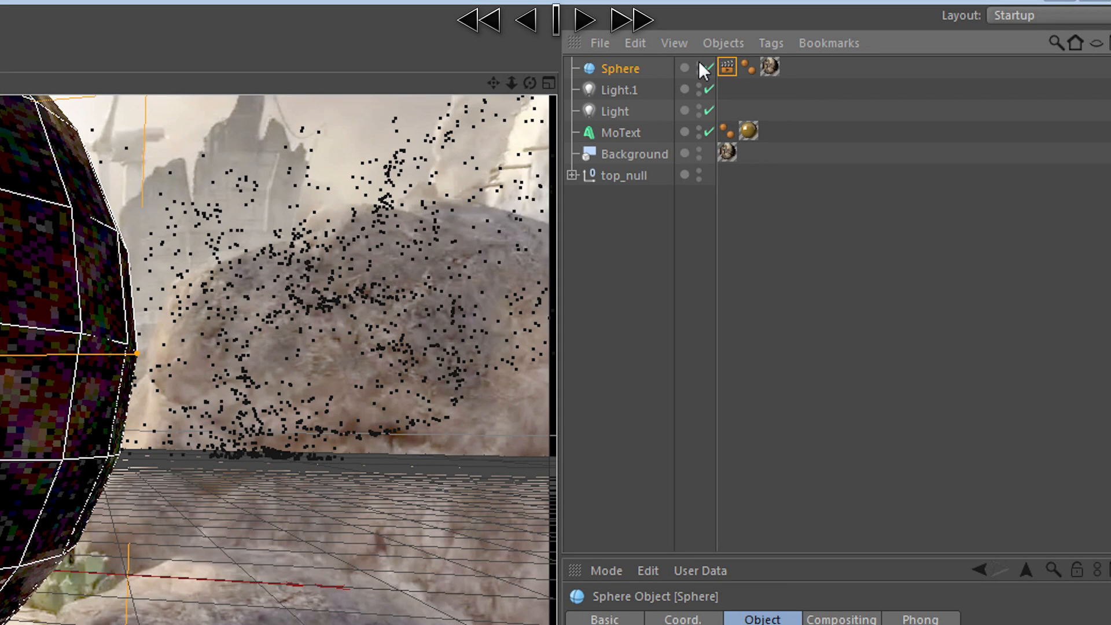
pyautogui.doubleClick(699, 64)
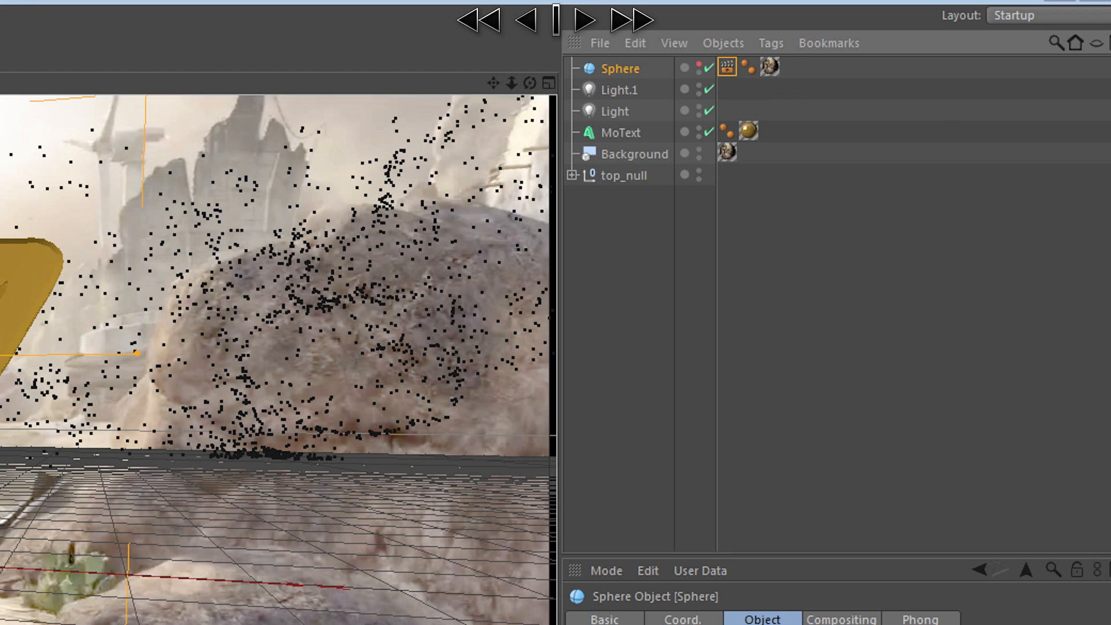
pyautogui.click(277, 289)
pyautogui.click(23, 272)
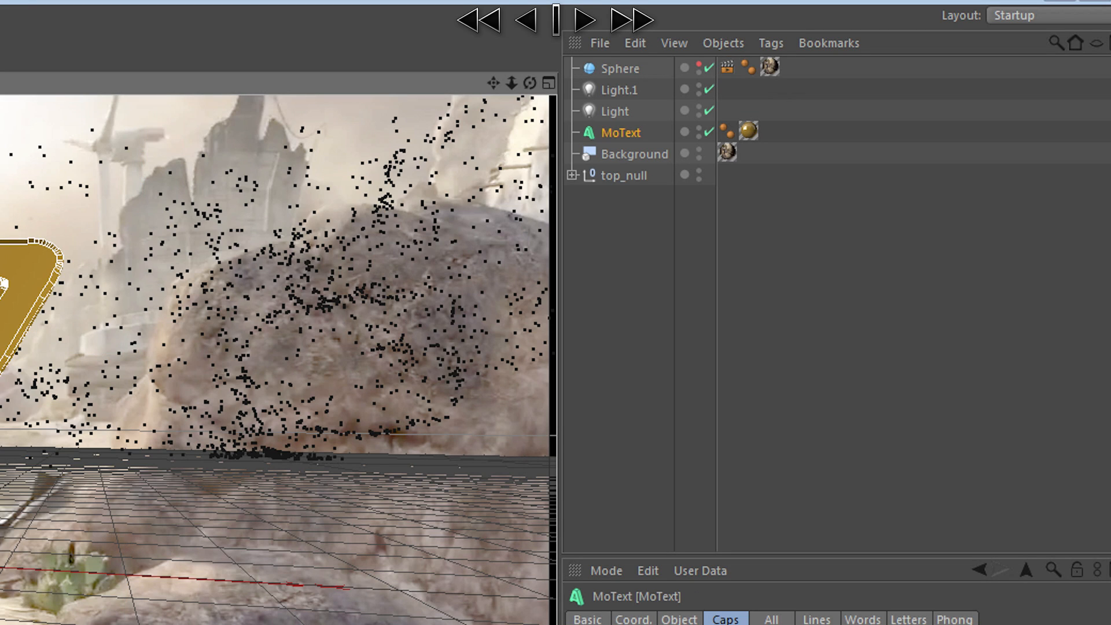
pyautogui.click(699, 65)
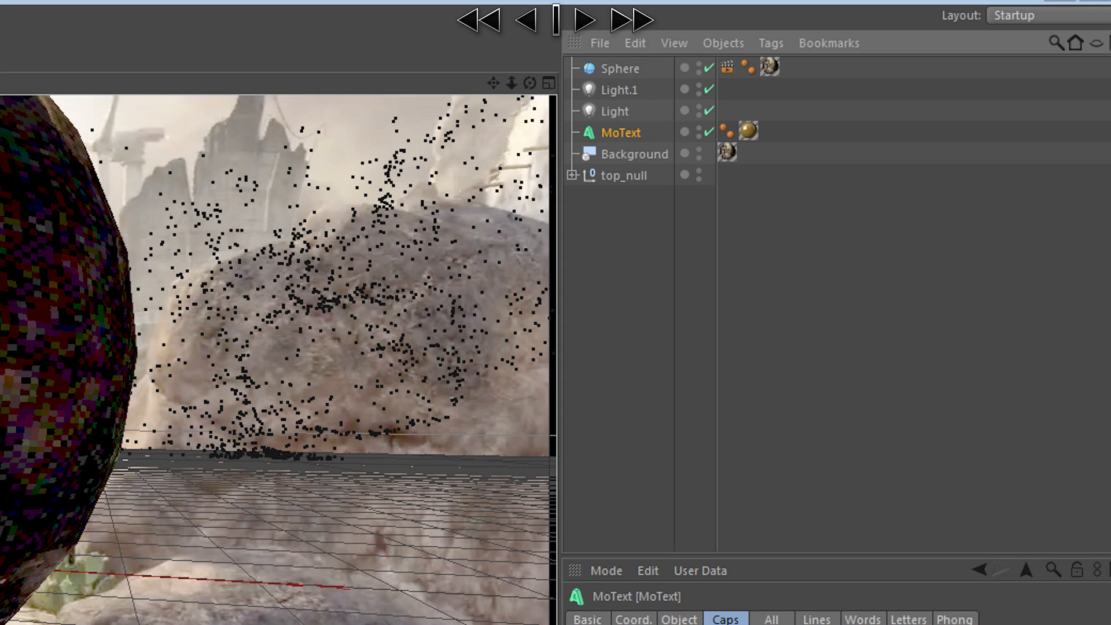
pyautogui.click(618, 69)
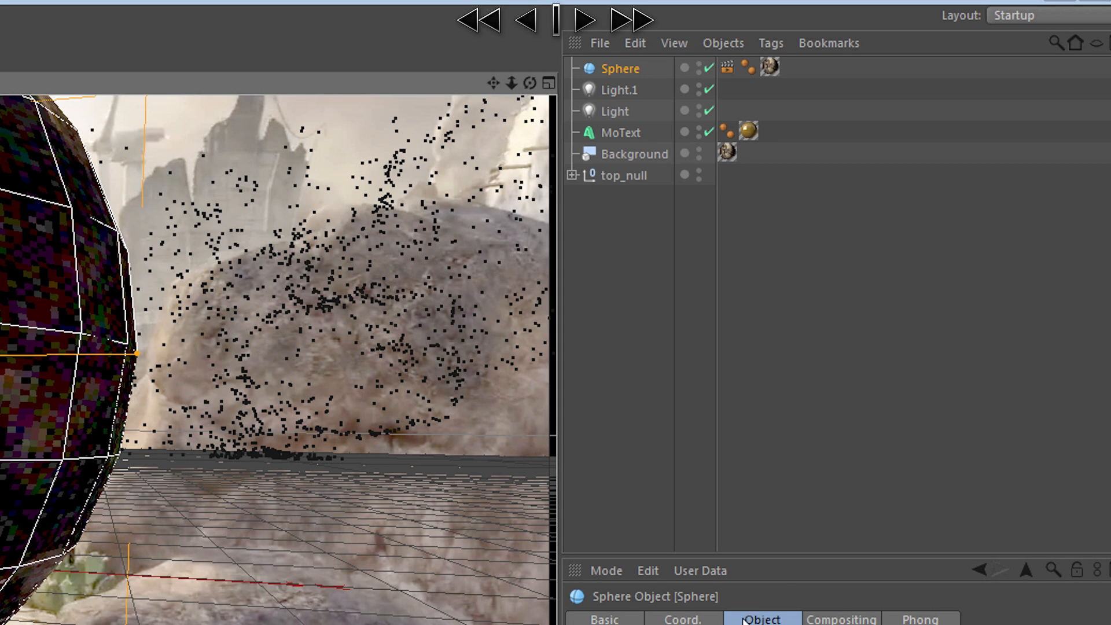
pyautogui.doubleClick(699, 64)
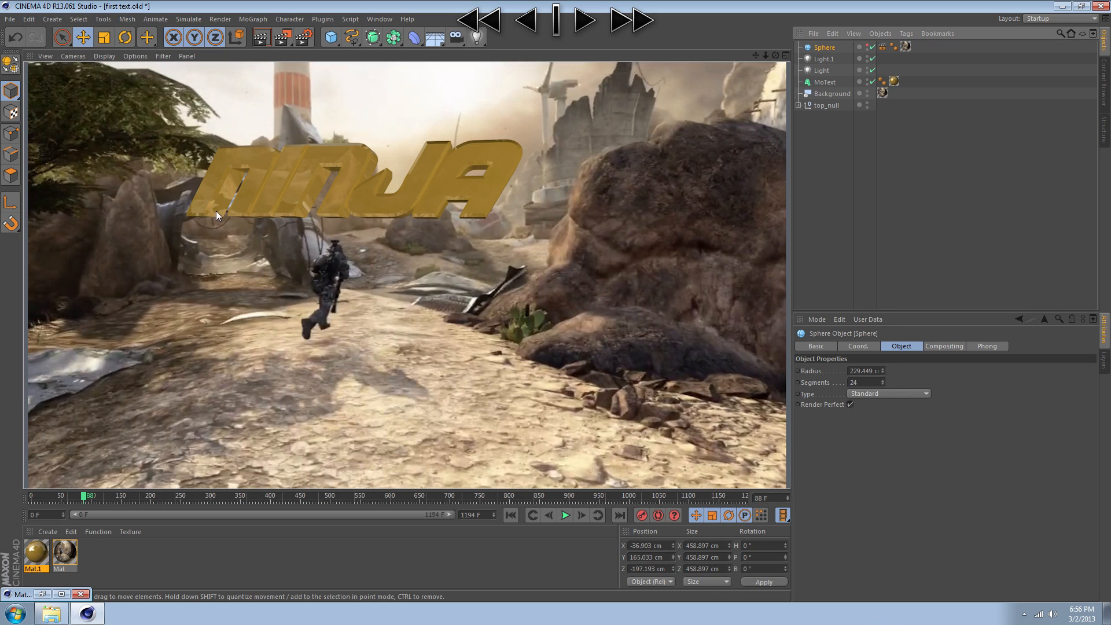
pyautogui.click(203, 279)
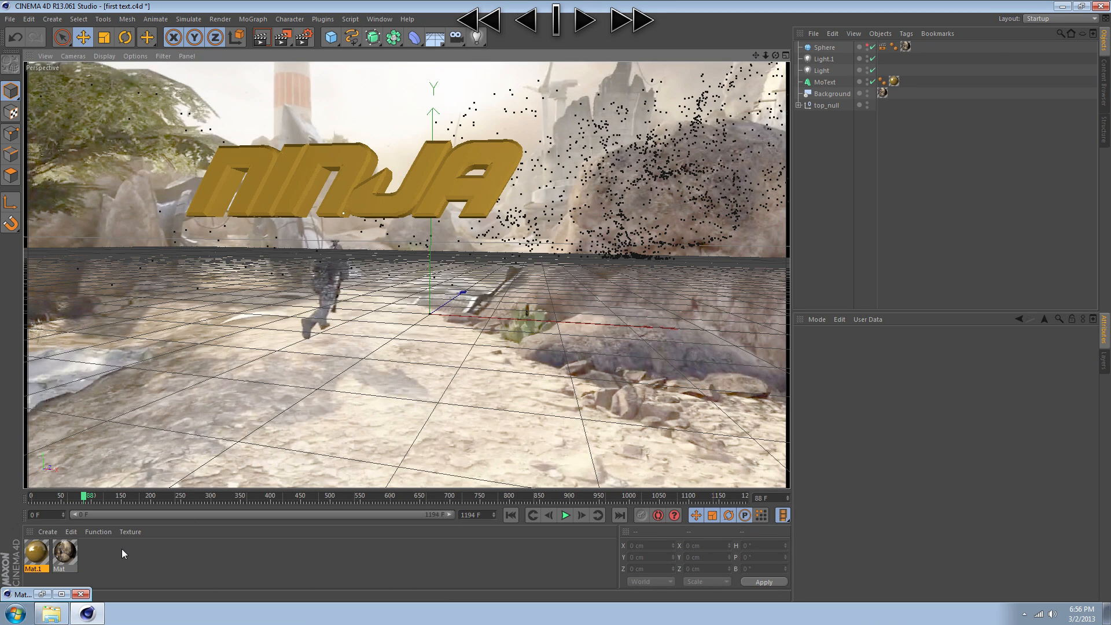
# - Duplicate the gold material Mat.1 and set the copy's color to black, RGB 0, 0, 0
pyautogui.click(33, 560)
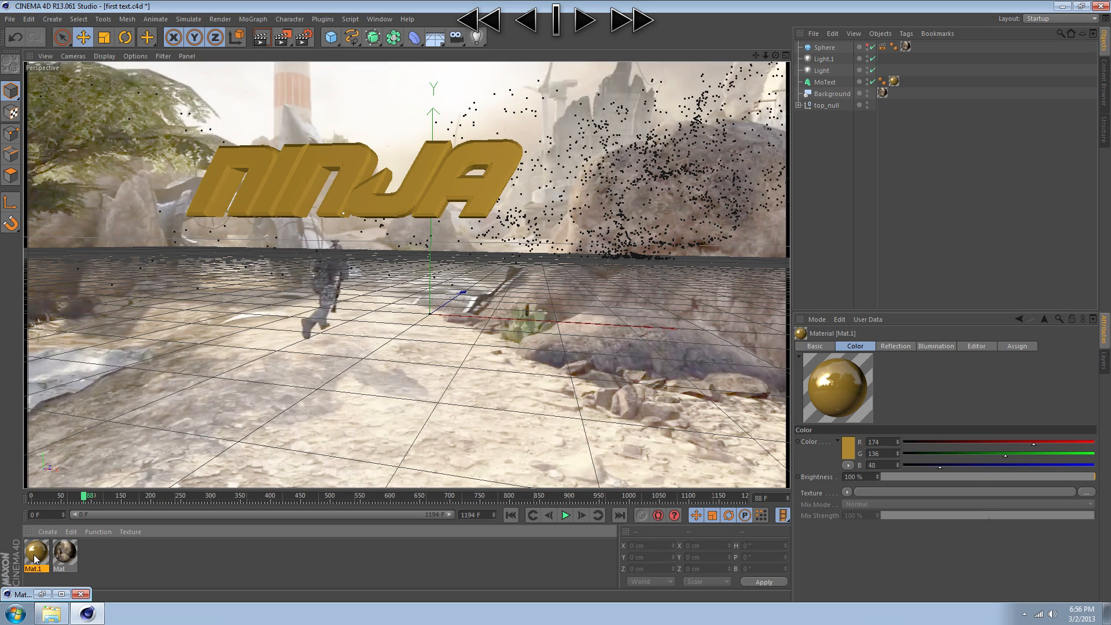
pyautogui.hotkey('ctrl', 'c')
pyautogui.hotkey('ctrl', 'v')
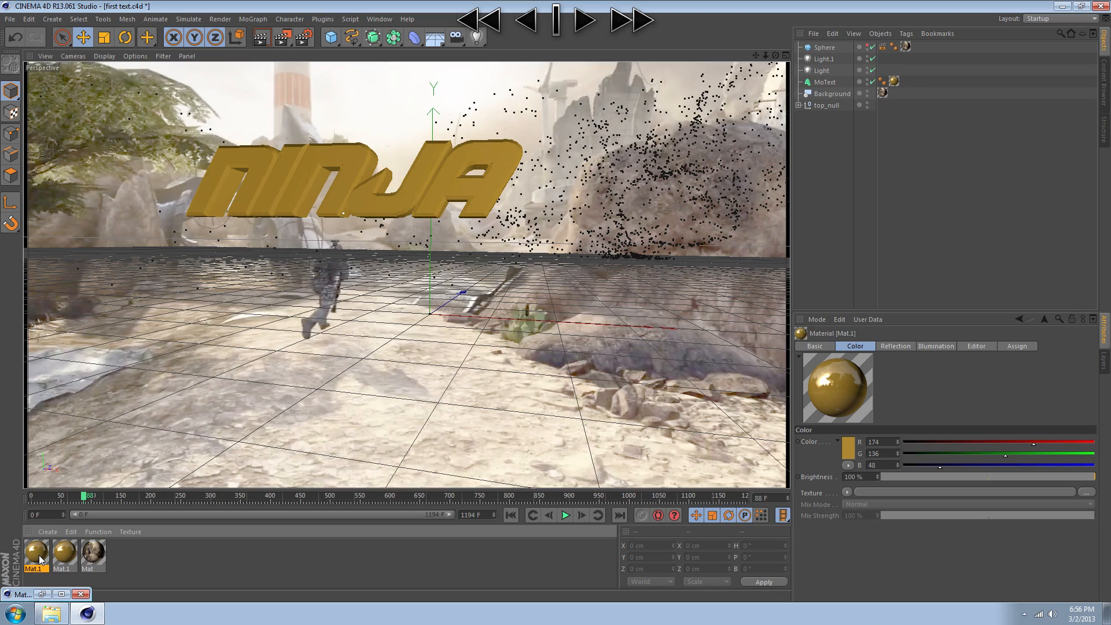
pyautogui.doubleClick(39, 554)
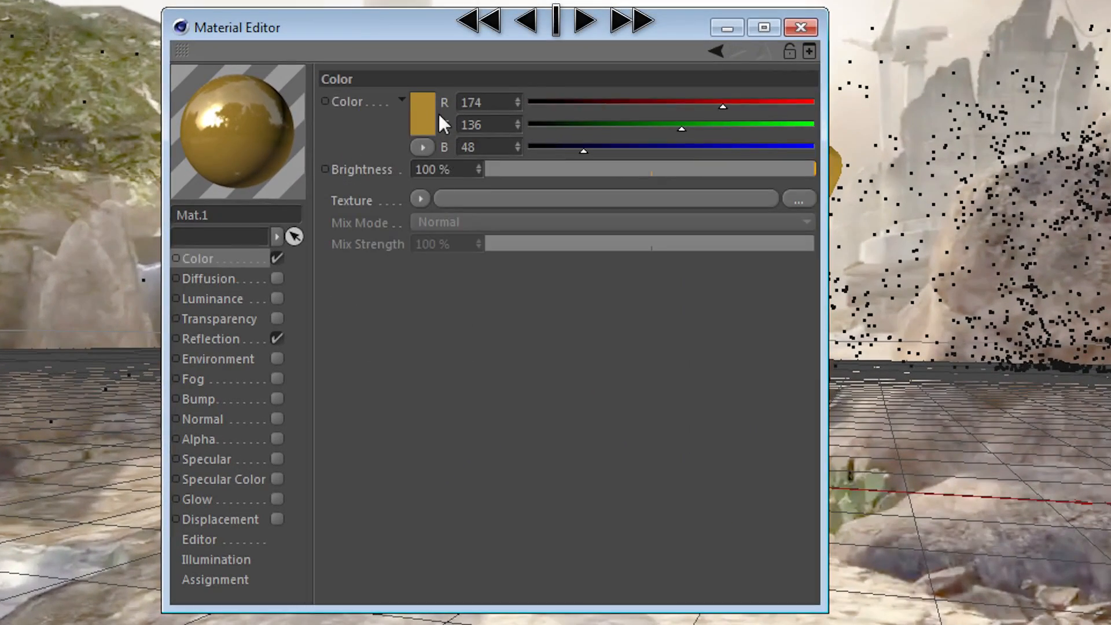
pyautogui.click(426, 112)
pyautogui.moveTo(409, 112); pyautogui.dragTo(284, 155)
pyautogui.click(371, 221)
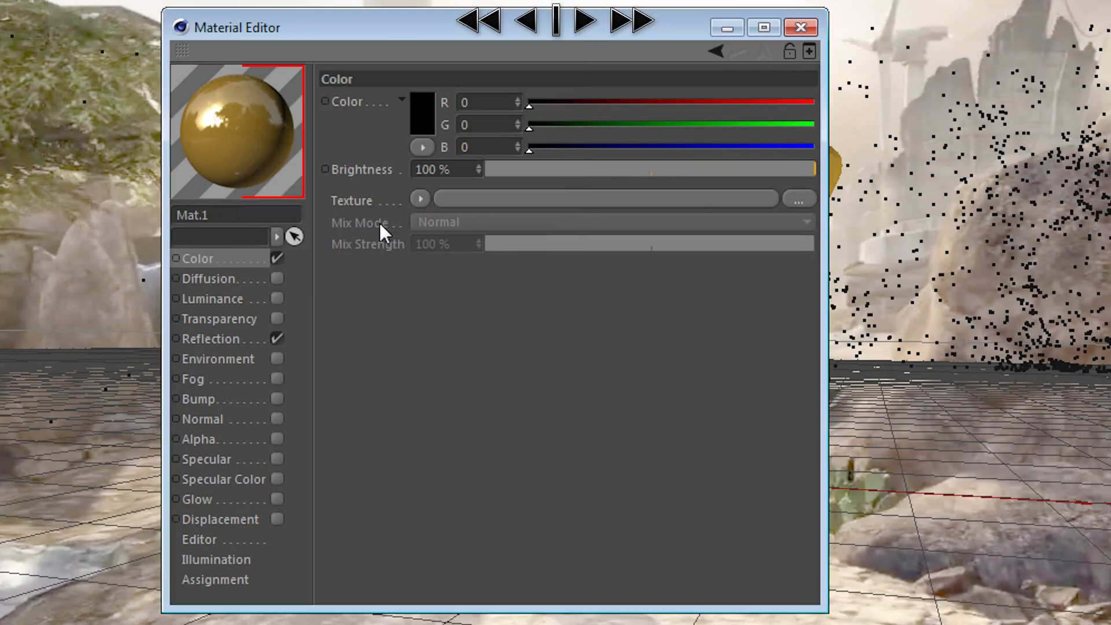
# - Set the black material's reflection color to grey RGB 174, 174, 174 and its reflection brightness to 60%
pyautogui.click(213, 340)
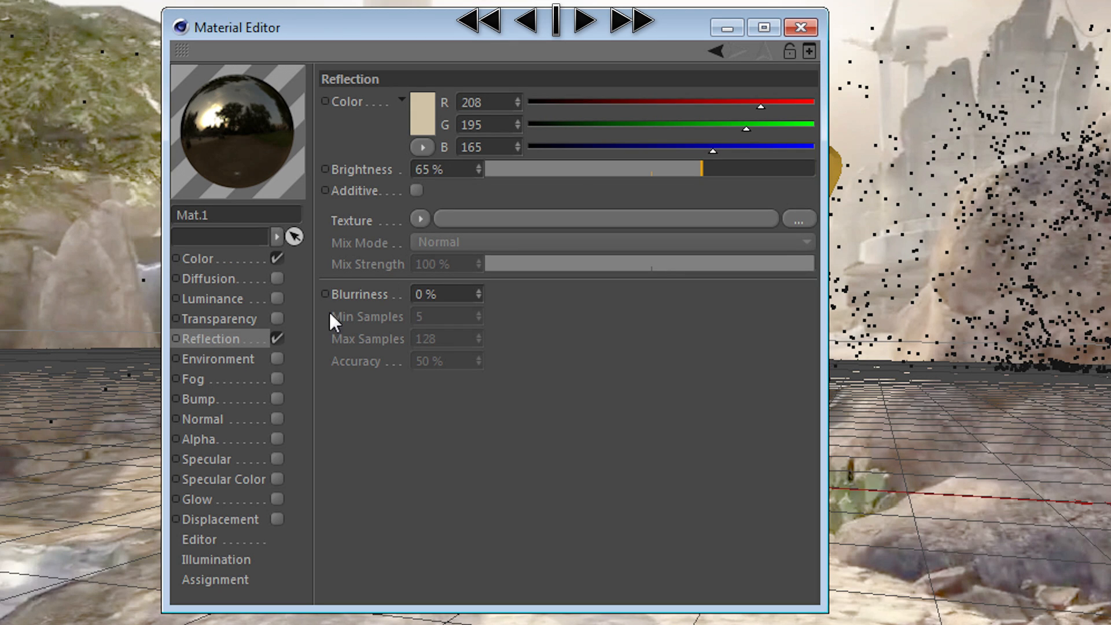
pyautogui.click(422, 115)
pyautogui.moveTo(295, 73); pyautogui.dragTo(237, 59)
pyautogui.click(398, 212)
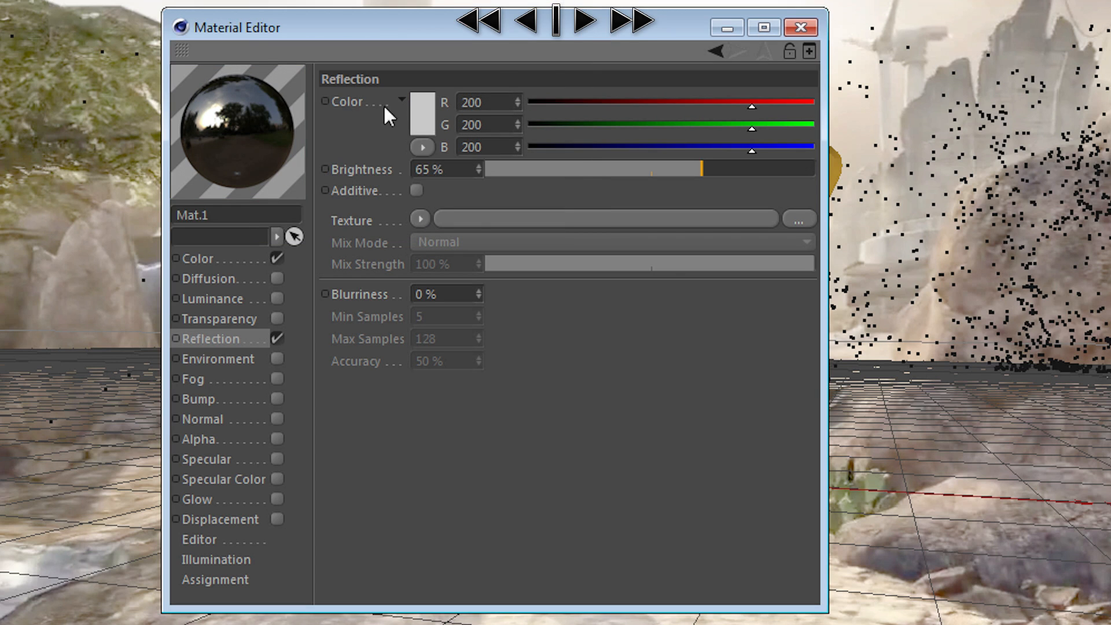
pyautogui.click(419, 115)
pyautogui.moveTo(418, 117); pyautogui.dragTo(287, 81)
pyautogui.click(370, 225)
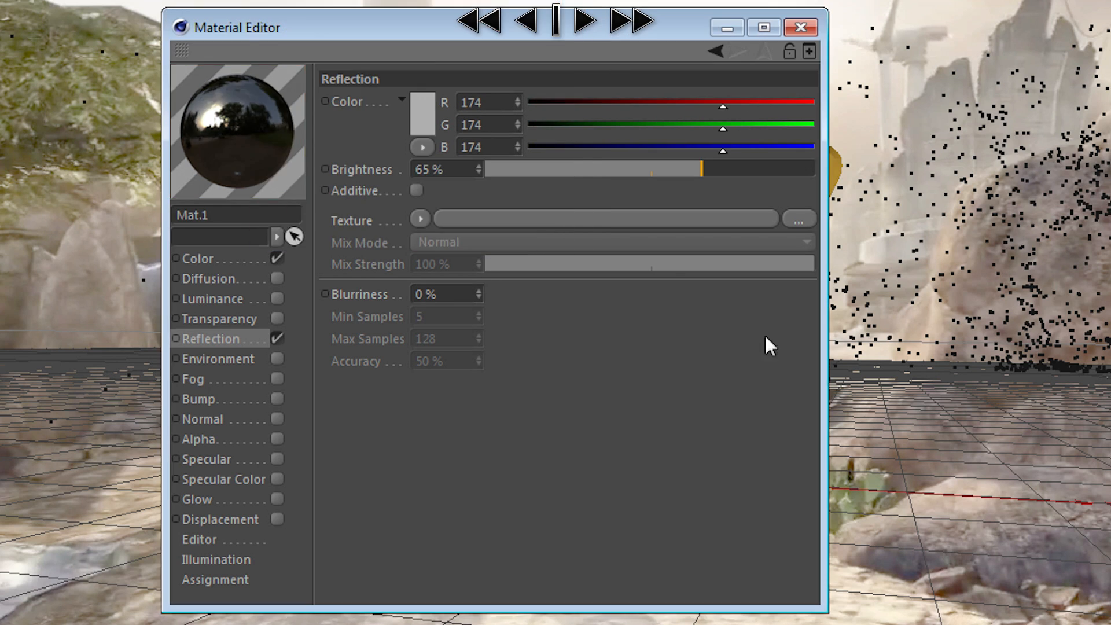
pyautogui.moveTo(698, 169)
pyautogui.mouseDown()
pyautogui.moveTo(661, 169)
pyautogui.moveTo(697, 168)
pyautogui.moveTo(685, 168)
pyautogui.mouseUp()
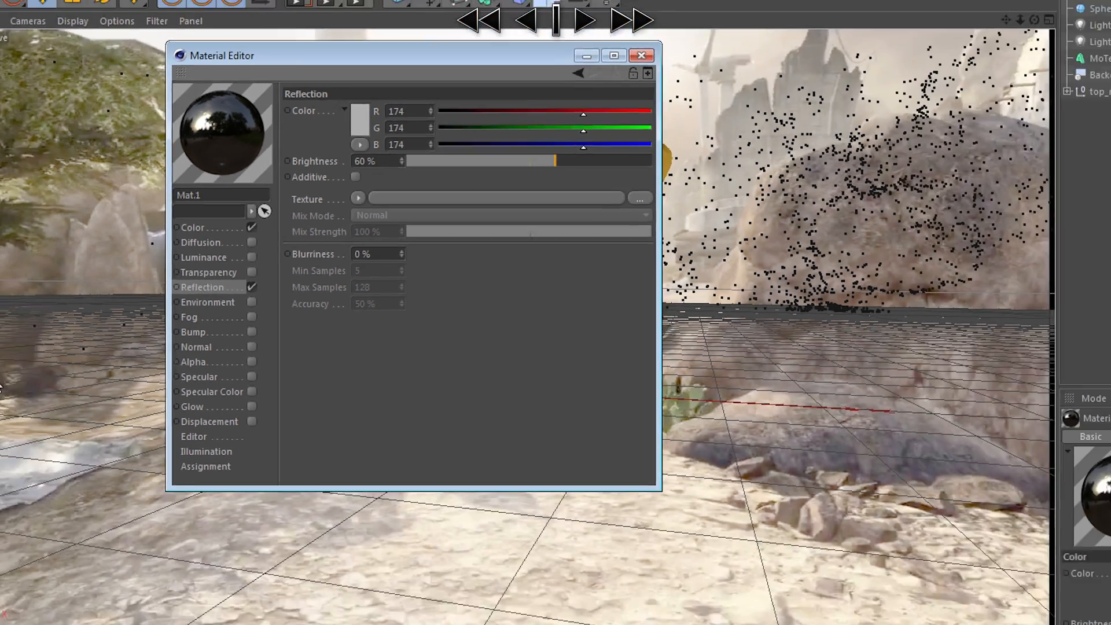
pyautogui.click(726, 27)
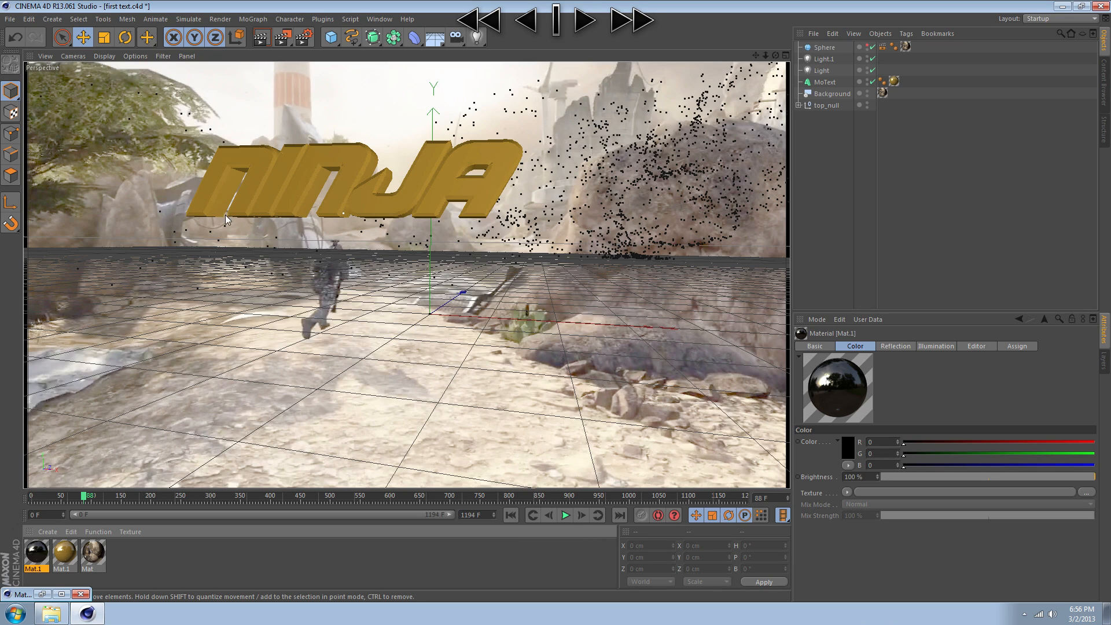
# - Apply the black reflective material to the MoText object and render a viewport preview
pyautogui.moveTo(64, 544); pyautogui.dragTo(841, 80)
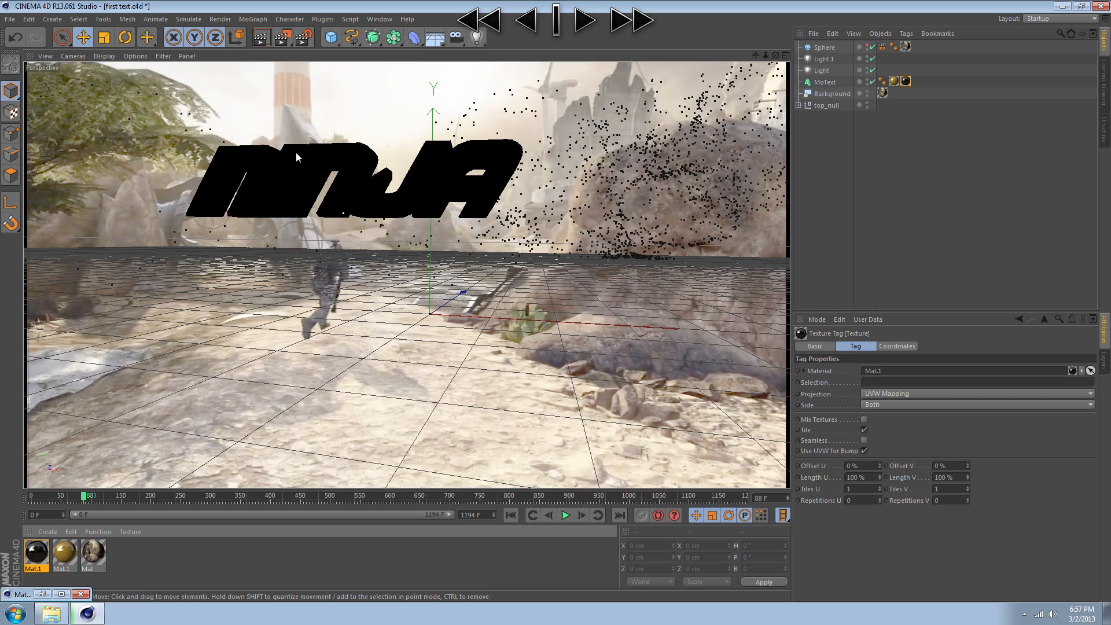
pyautogui.hotkey('ctrl', 'r')
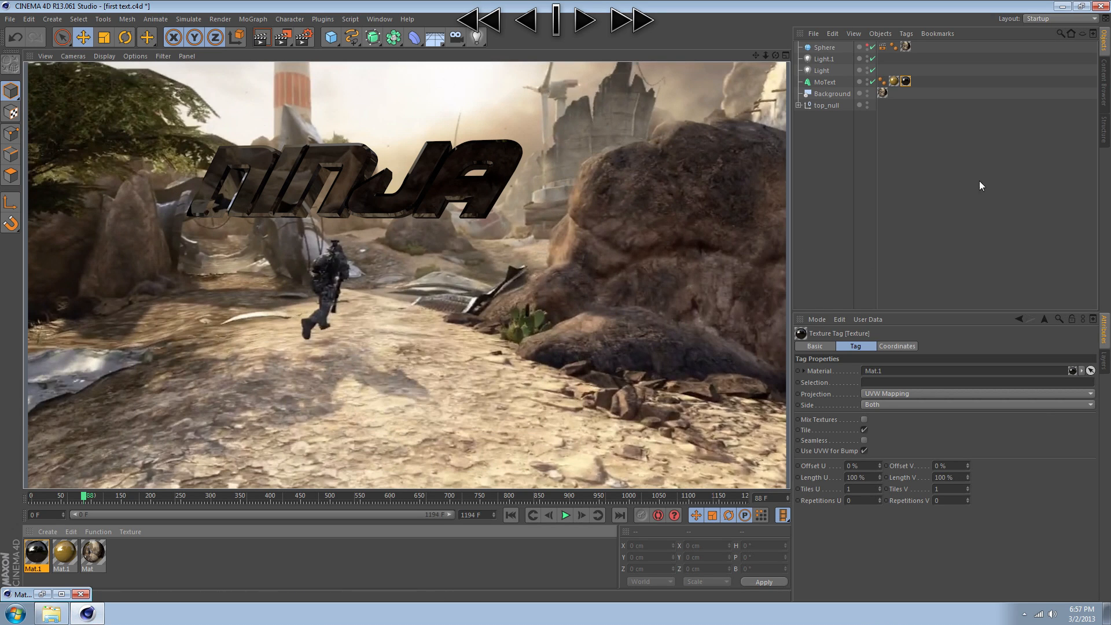
pyautogui.click(874, 118)
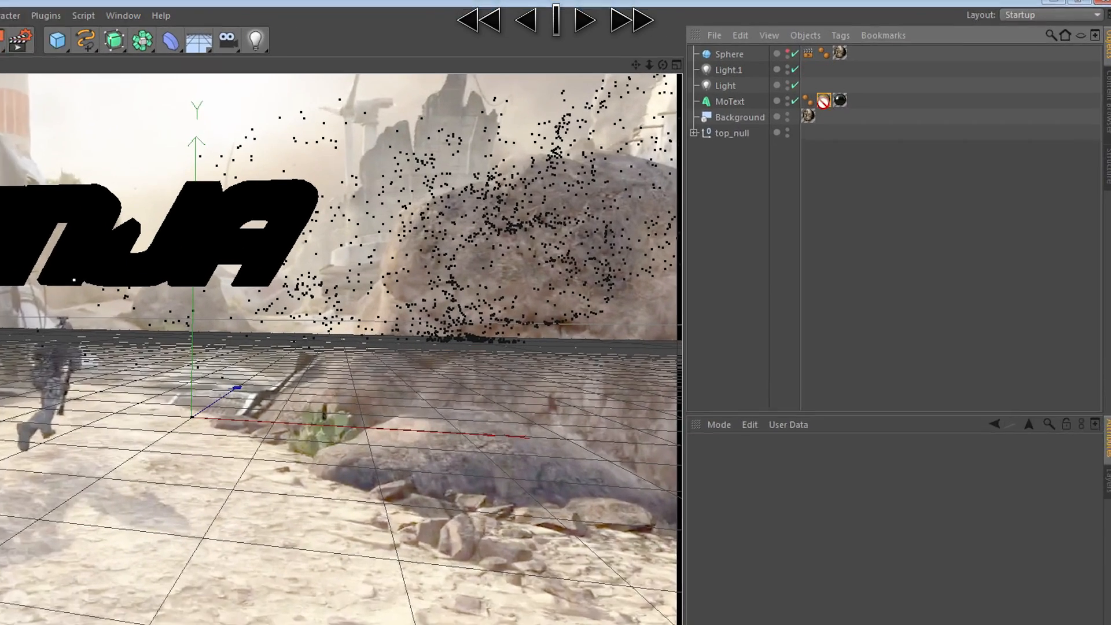
# - Place the gold texture tag after the black one on MoText, restrict it to selection C1, and render a preview
pyautogui.moveTo(823, 102); pyautogui.dragTo(847, 108)
pyautogui.click(805, 106)
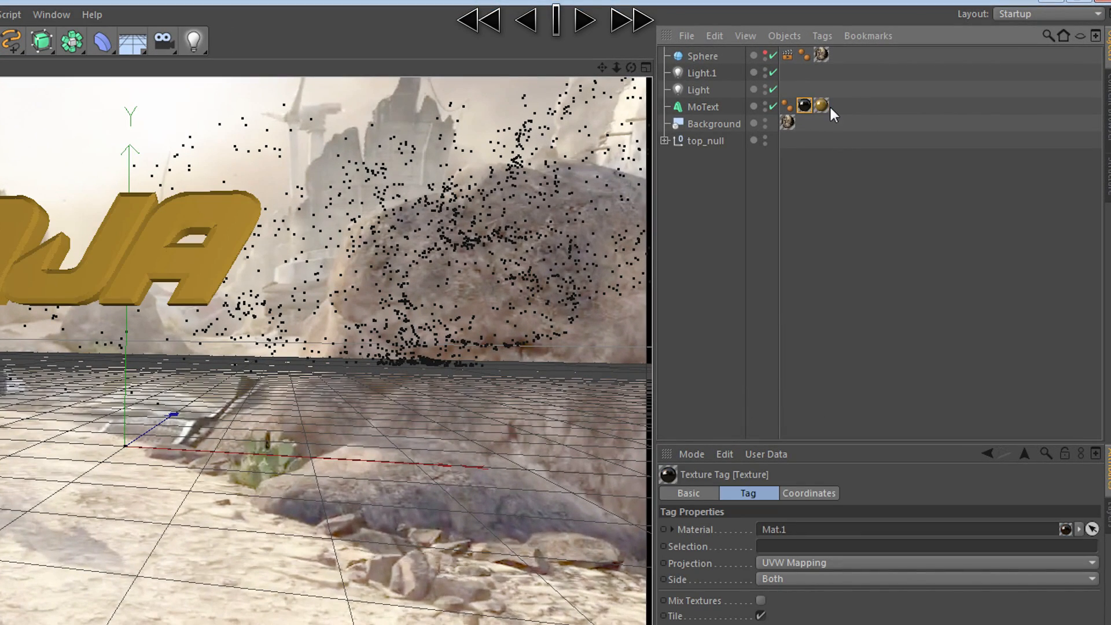
pyautogui.click(821, 106)
pyautogui.click(785, 546)
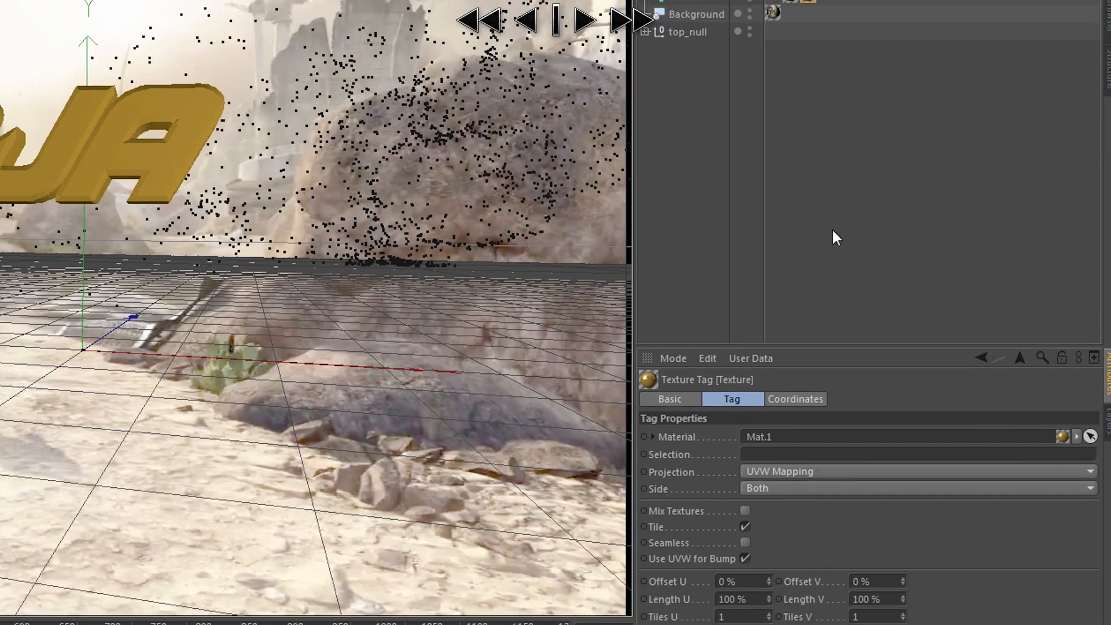
pyautogui.write('C1')
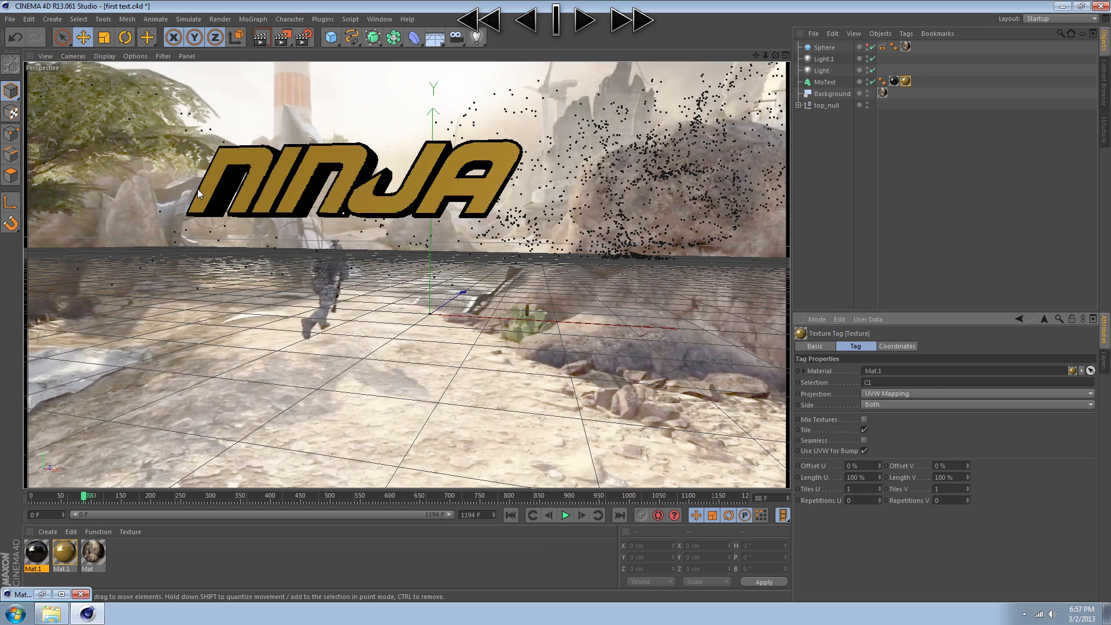
pyautogui.click(261, 37)
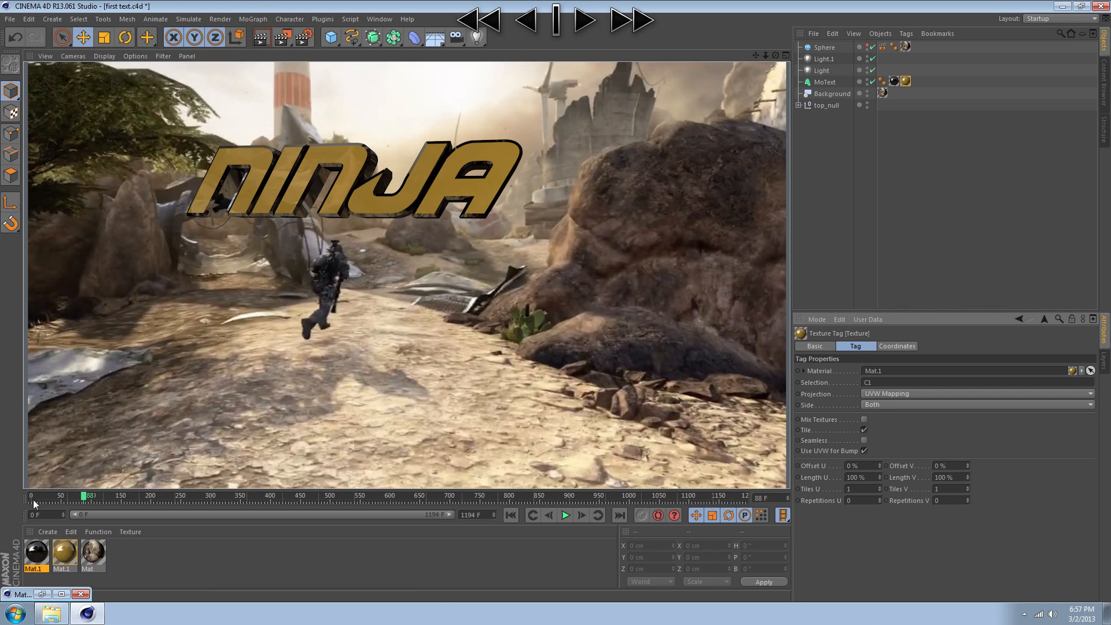
# - Lower the black material's reflection brightness to 36% and render a viewport preview
pyautogui.click(43, 554)
pyautogui.doubleClick(44, 556)
pyautogui.moveTo(434, 154); pyautogui.dragTo(400, 156)
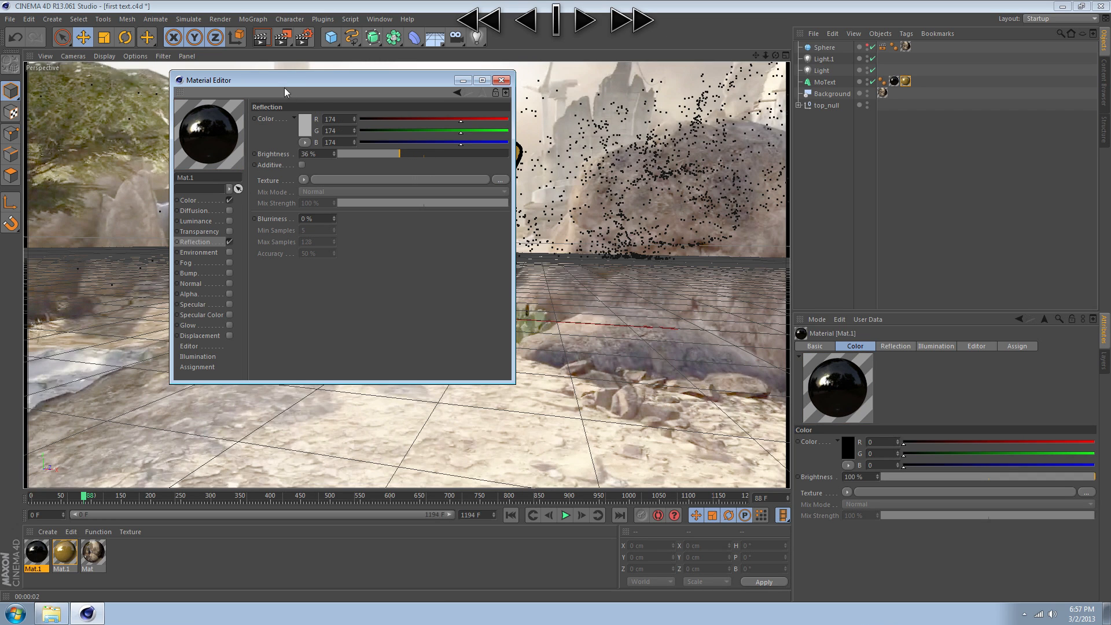
pyautogui.moveTo(292, 81); pyautogui.dragTo(614, 206)
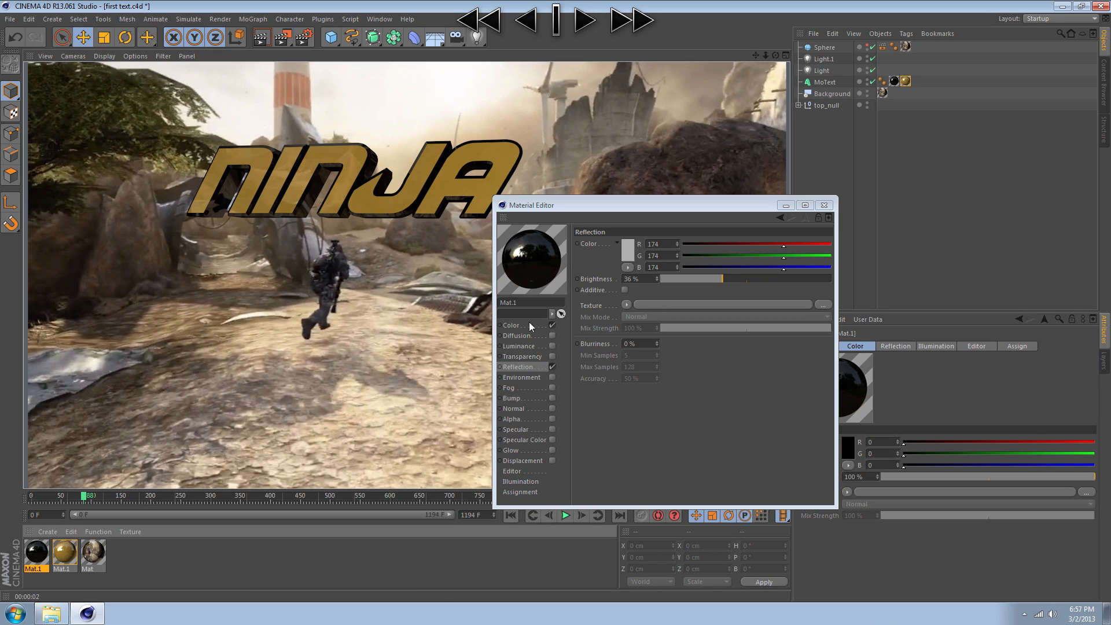
pyautogui.click(799, 205)
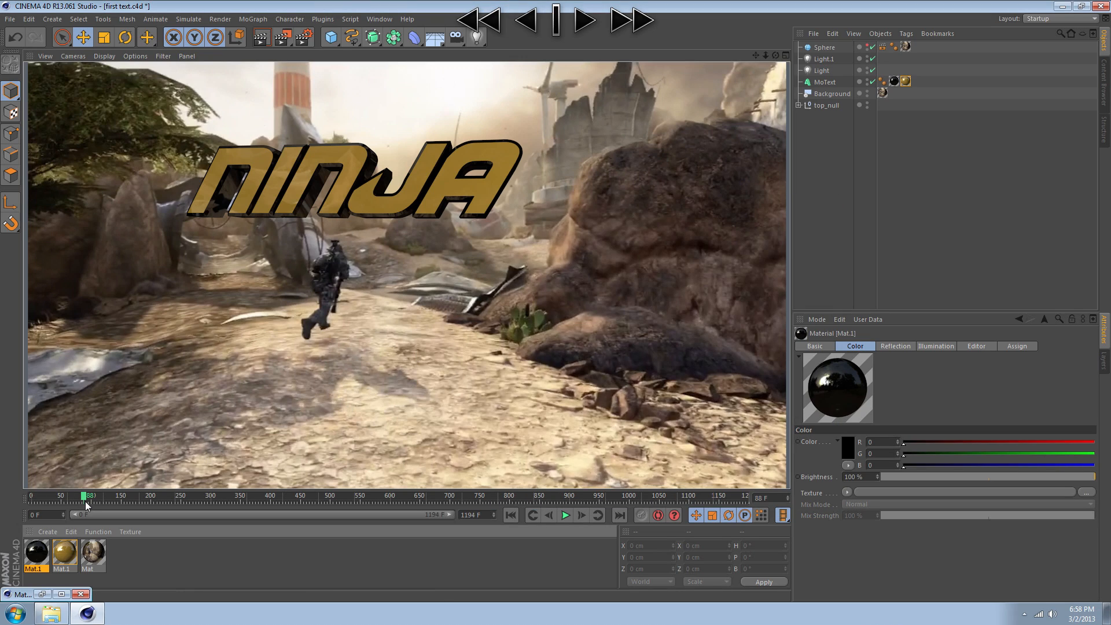
# - Go to frame 117, raise the gold material's reflection brightness to 84%, and render a preview
pyautogui.moveTo(89, 501); pyautogui.dragTo(100, 501)
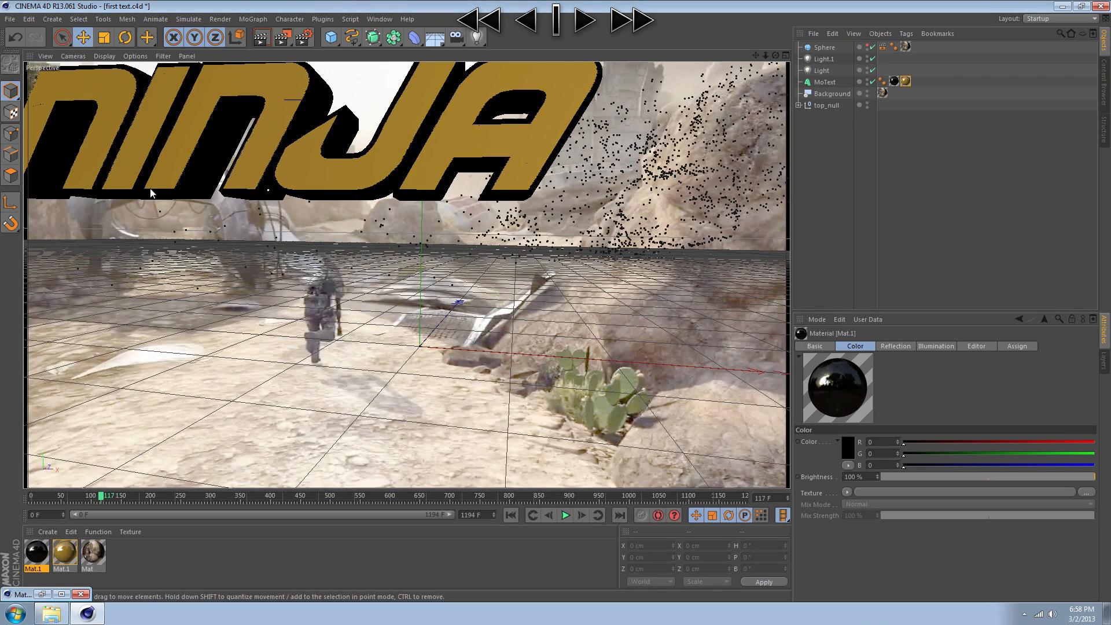
pyautogui.click(261, 37)
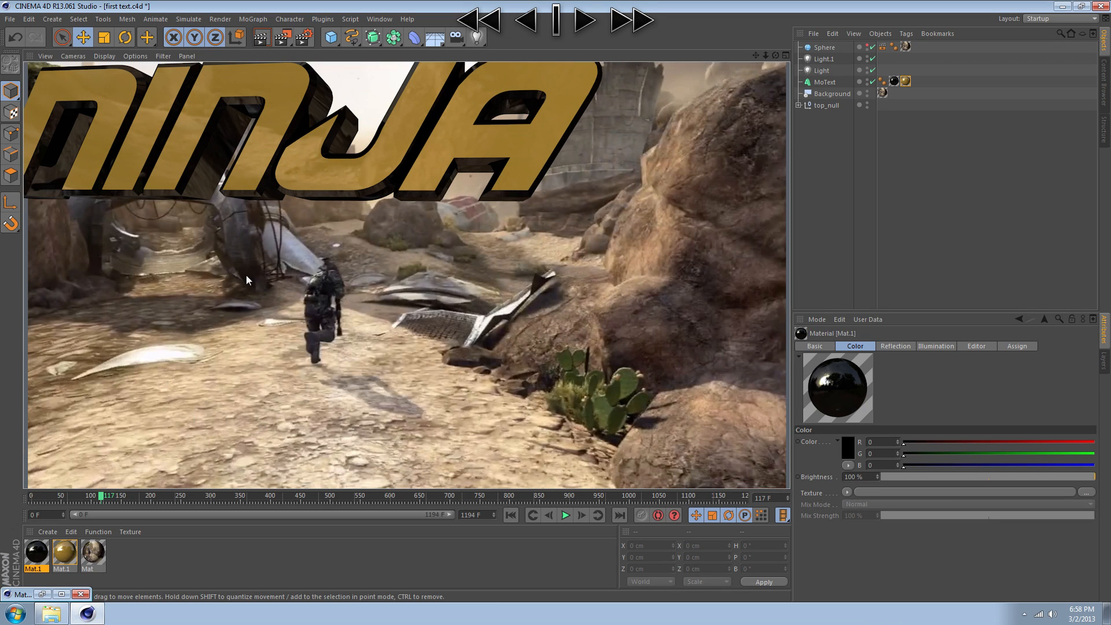
pyautogui.doubleClick(70, 551)
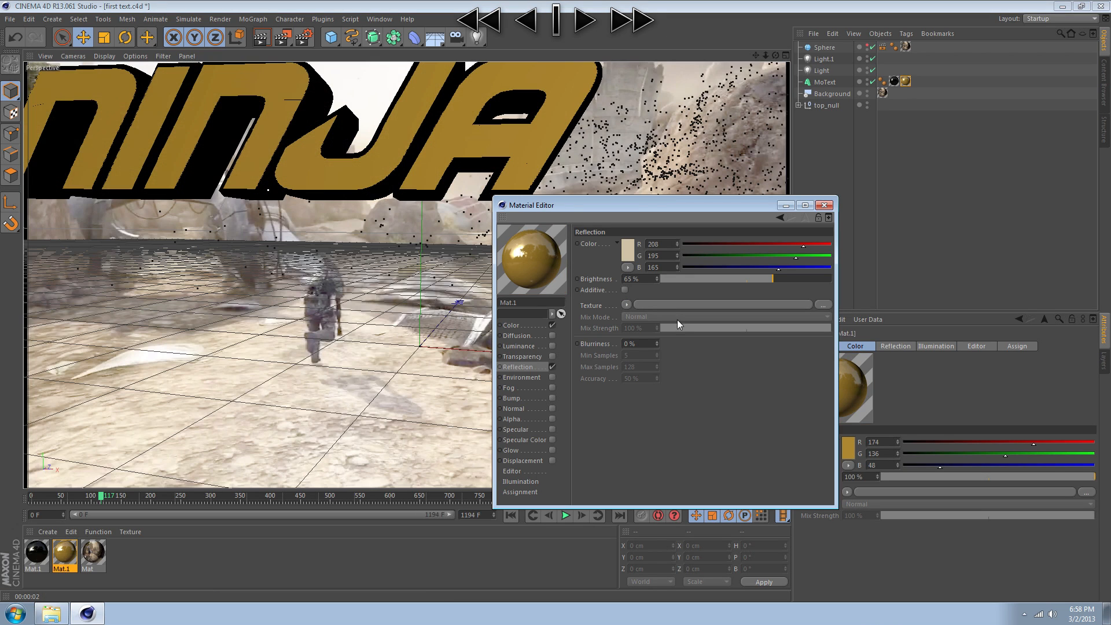
pyautogui.moveTo(800, 277); pyautogui.dragTo(808, 276)
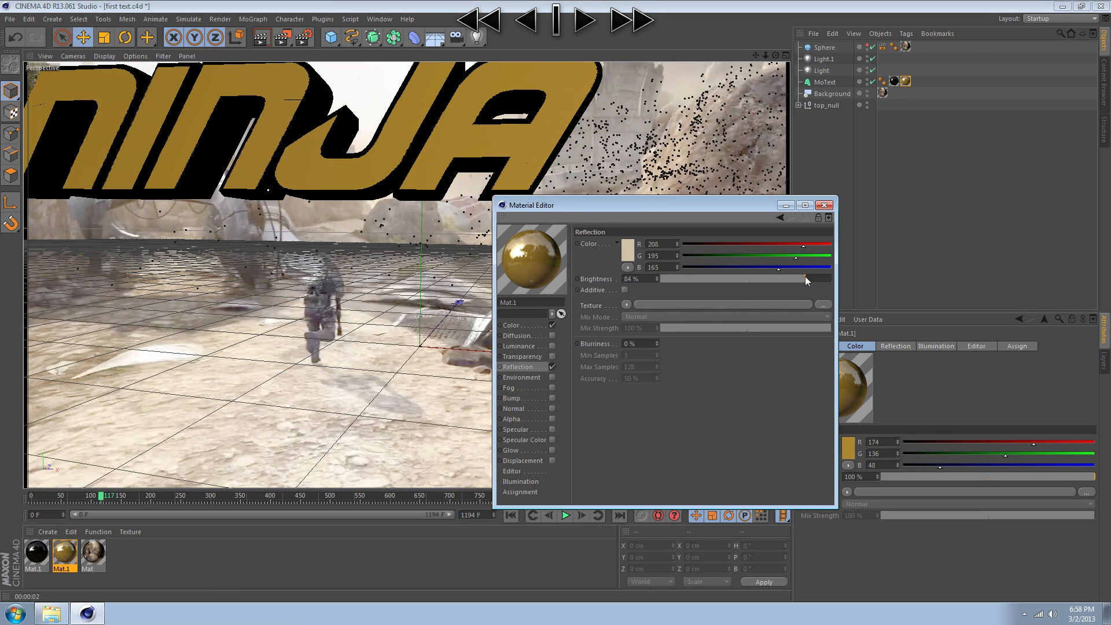
pyautogui.click(260, 39)
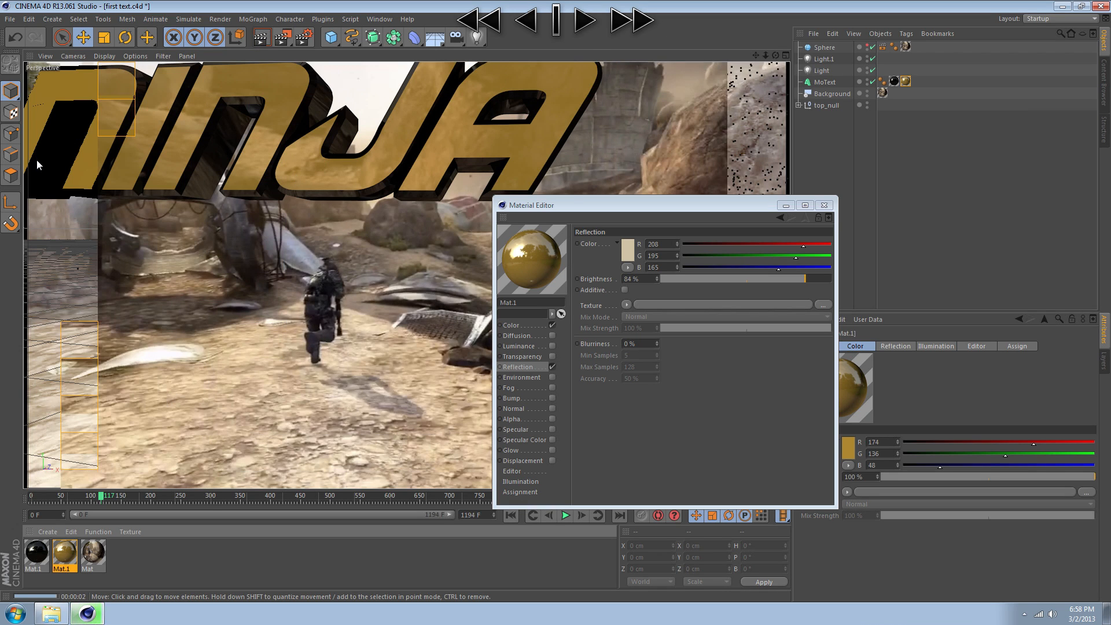
# - Go to frame 93 and review the gold material's reflection settings
pyautogui.moveTo(102, 497); pyautogui.dragTo(87, 497)
pyautogui.click(785, 205)
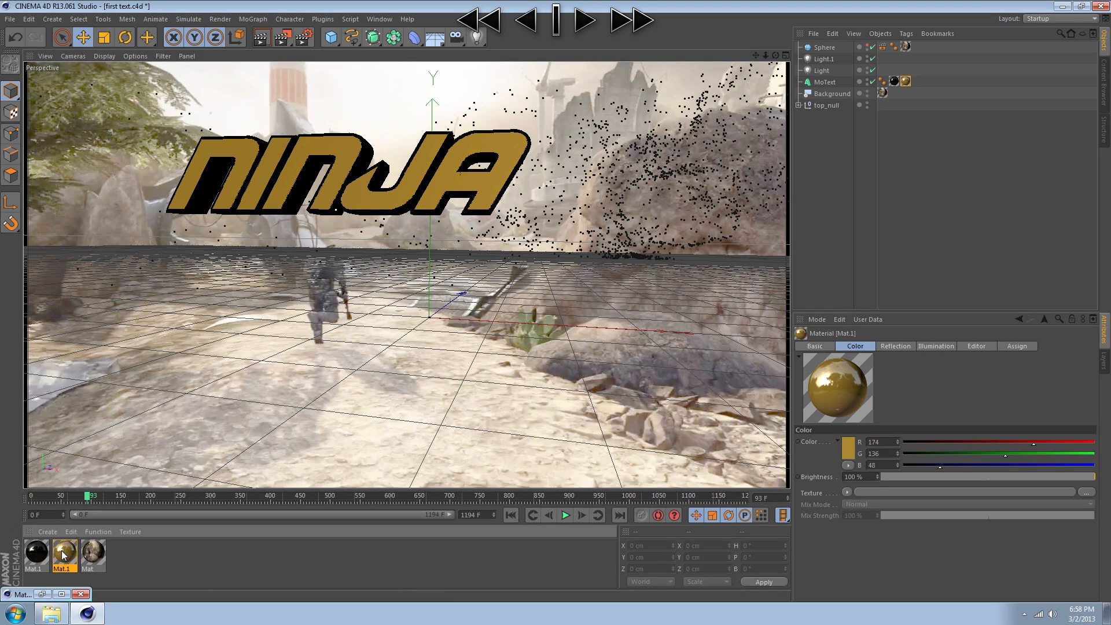
pyautogui.click(42, 594)
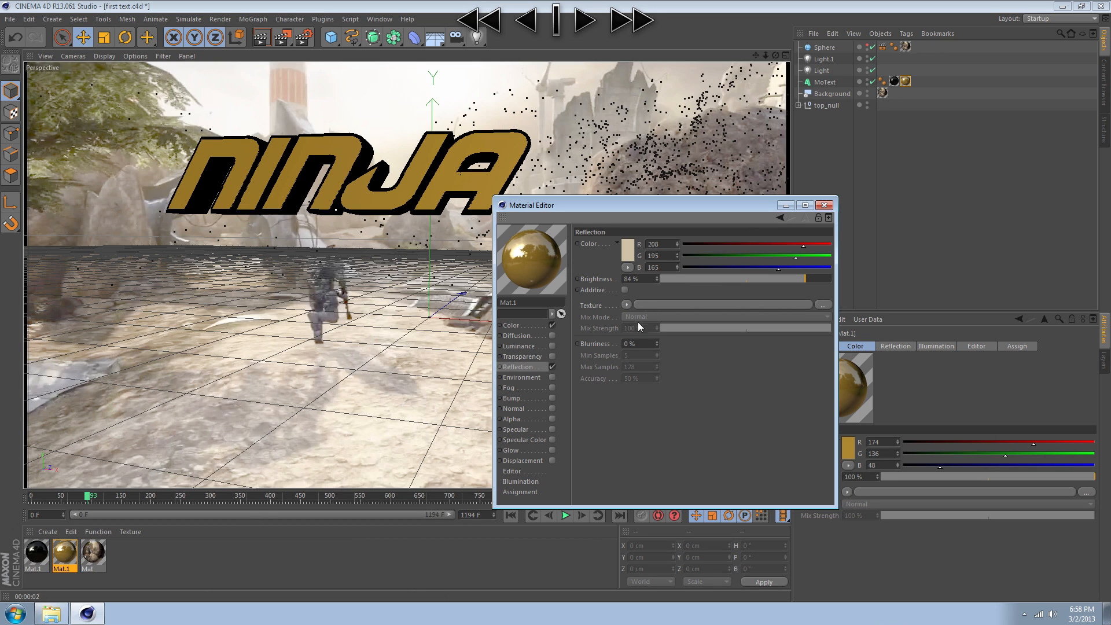
pyautogui.click(790, 206)
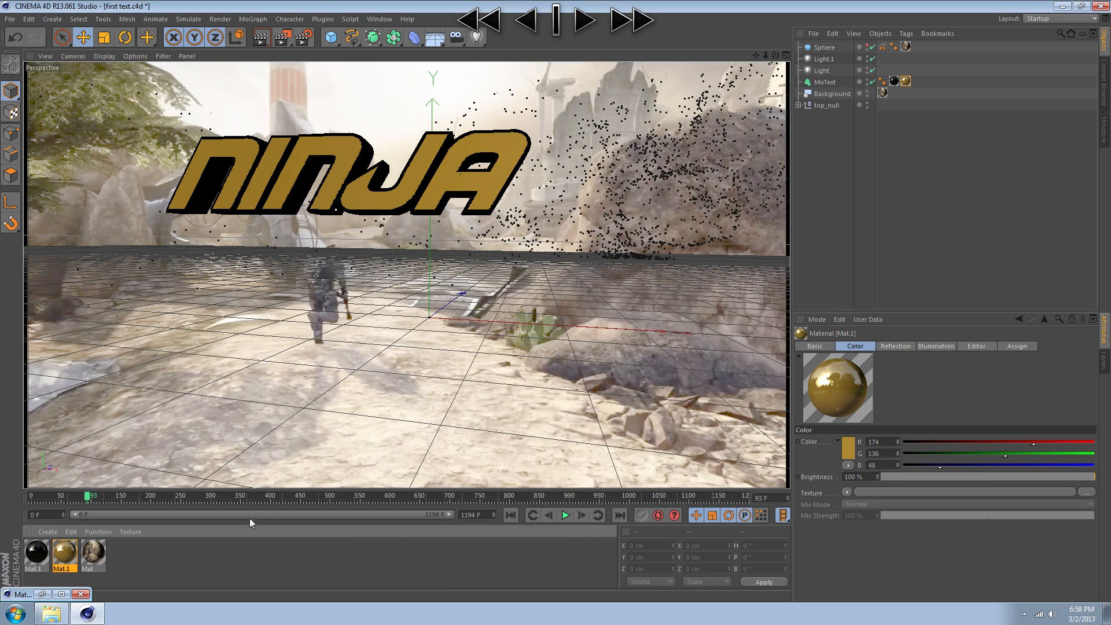
# - Briefly show the reflection sphere in the viewport, hide it again, and render a viewport preview
pyautogui.click(833, 47)
pyautogui.click(867, 46)
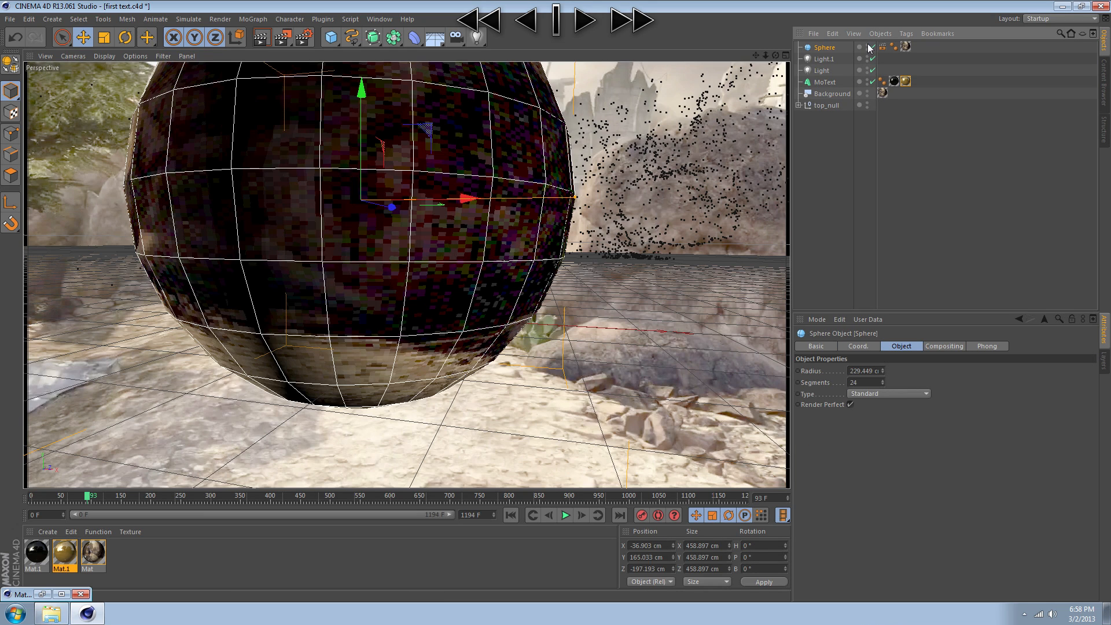
pyautogui.click(867, 47)
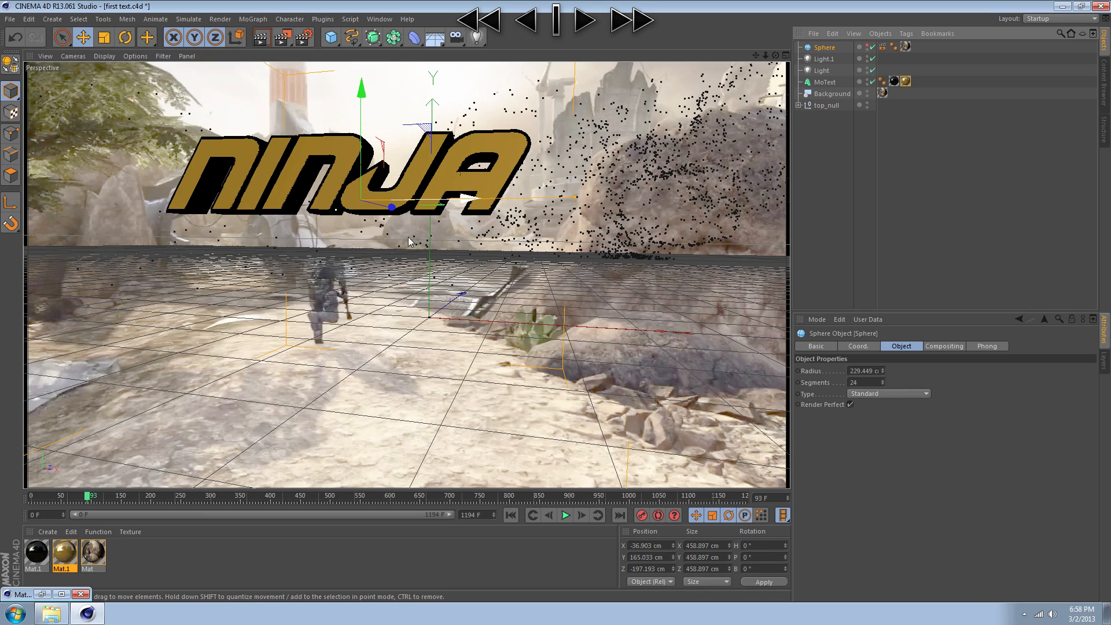
pyautogui.click(262, 38)
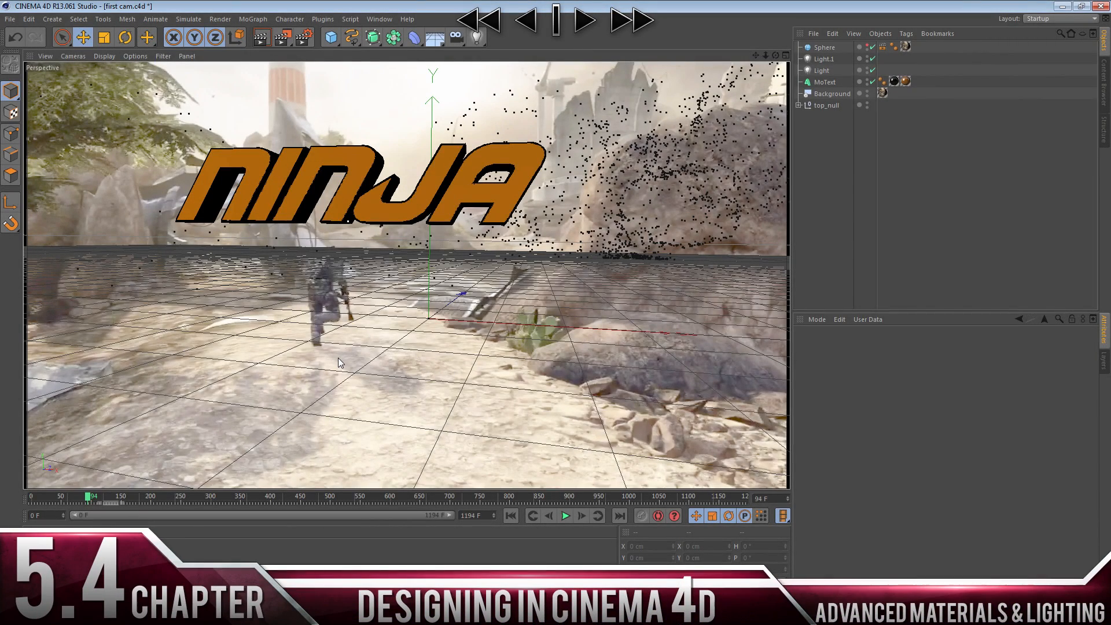
# - Delete both texture tags from the MoText object and select MoText
pyautogui.click(834, 82)
pyautogui.moveTo(891, 88); pyautogui.dragTo(898, 86)
pyautogui.click(923, 88)
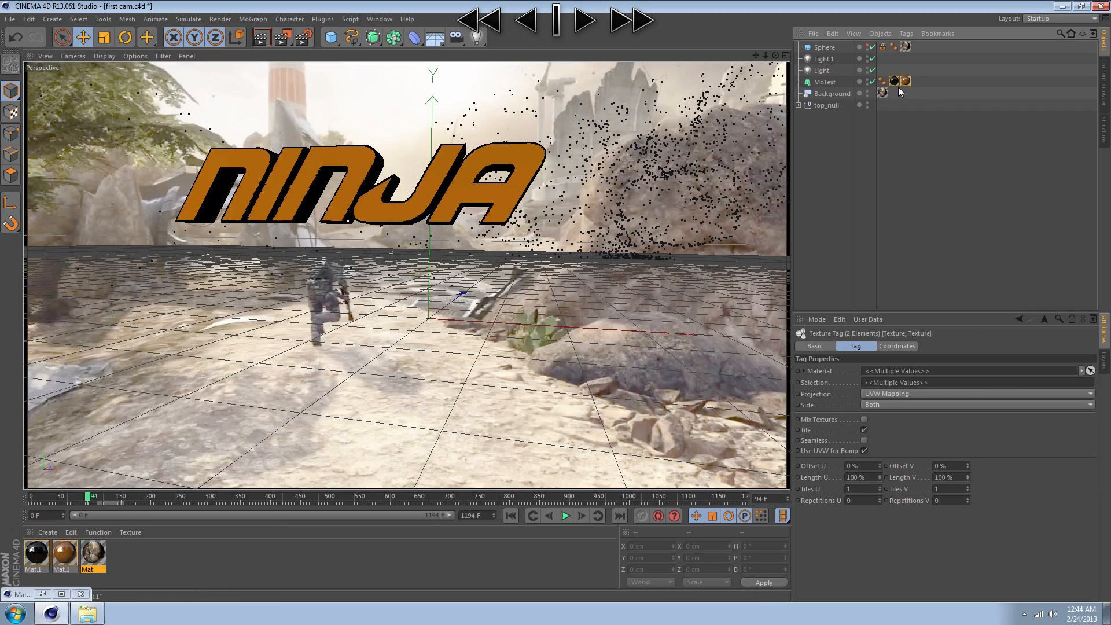
pyautogui.press('Delete')
pyautogui.click(822, 83)
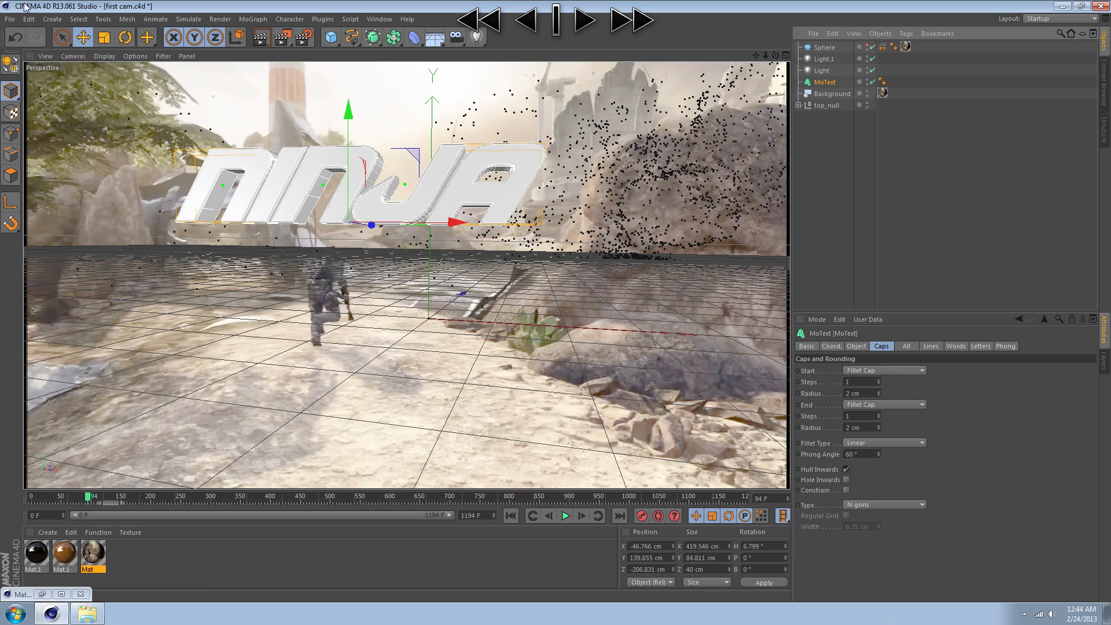
# - Merge the SoaR Logo Lightroom file into the scene and display the settings of its blue Mat.1 material
pyautogui.click(10, 18)
pyautogui.click(45, 61)
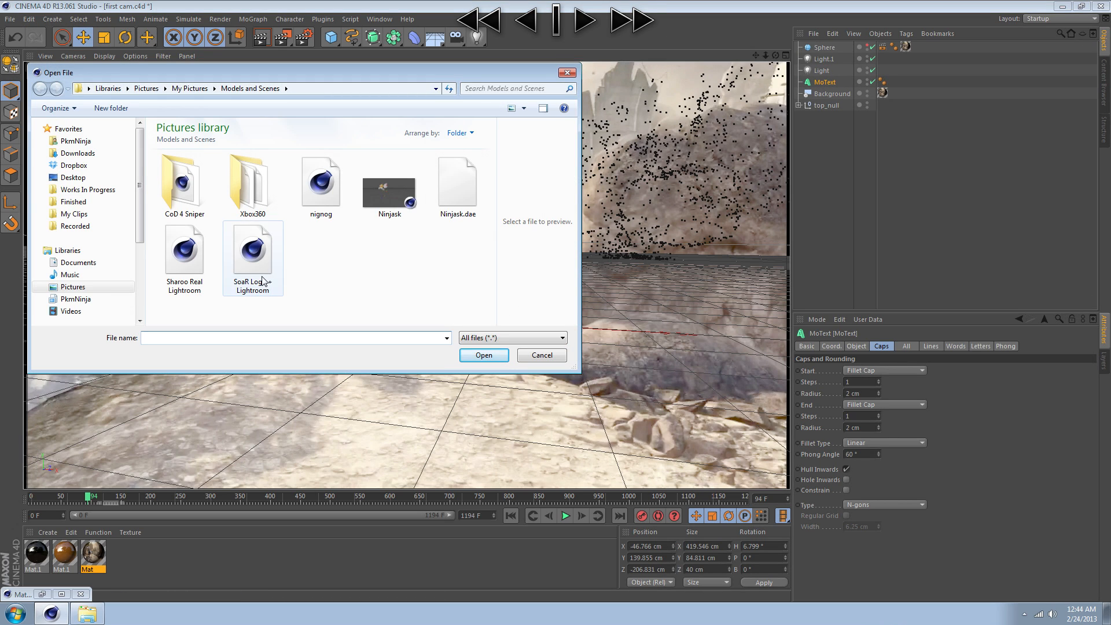
pyautogui.doubleClick(262, 276)
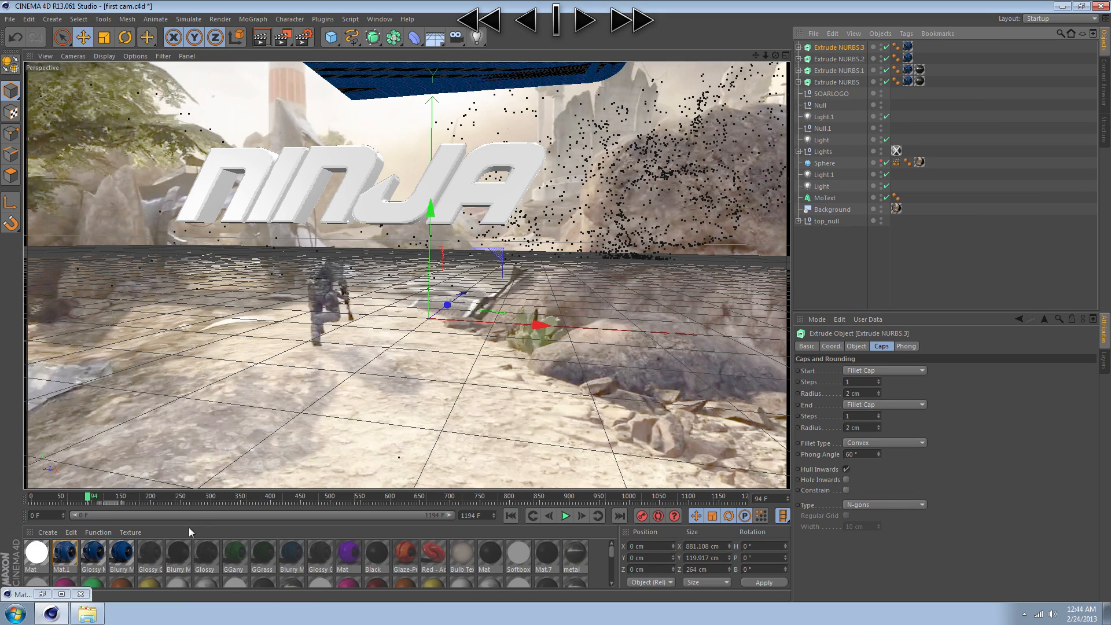
pyautogui.click(86, 554)
pyautogui.click(78, 557)
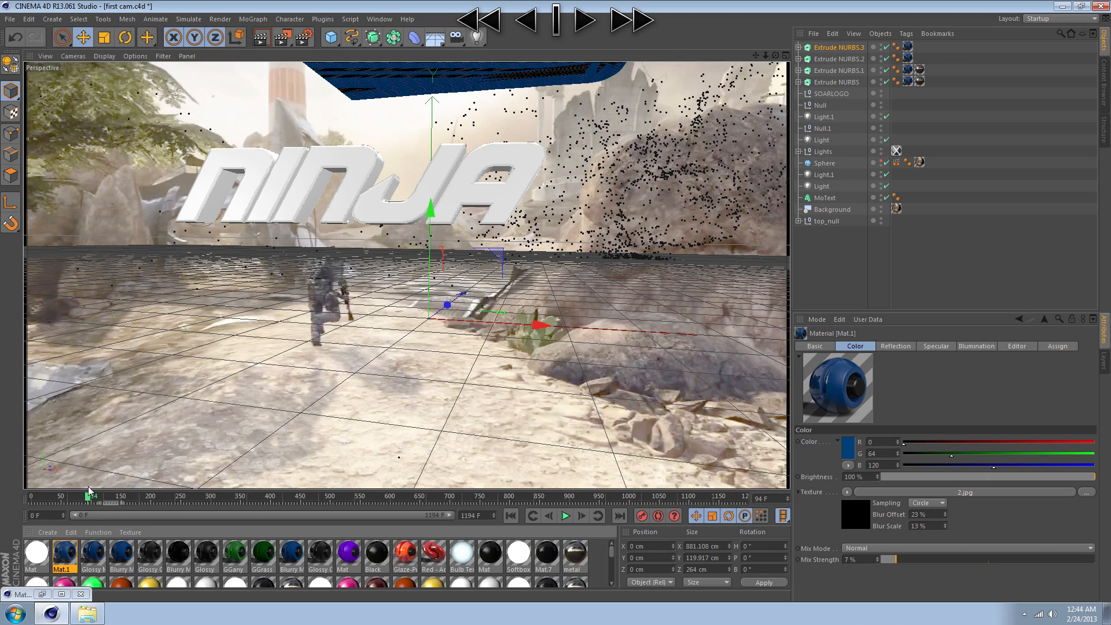
pyautogui.click(10, 19)
pyautogui.click(31, 119)
# - Go to about frame 69 and examine the merged lightroom's light panels and TopSoftBox from a wider view
pyautogui.moveTo(85, 499); pyautogui.dragTo(73, 498)
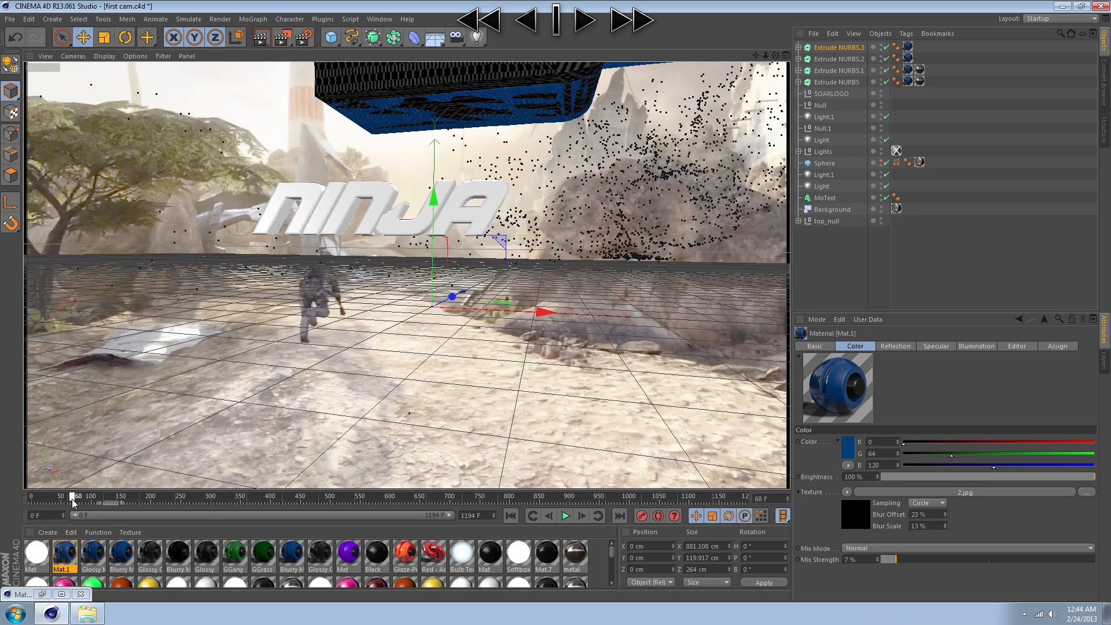
pyautogui.moveTo(765, 55); pyautogui.dragTo(665, 56)
pyautogui.click(502, 140)
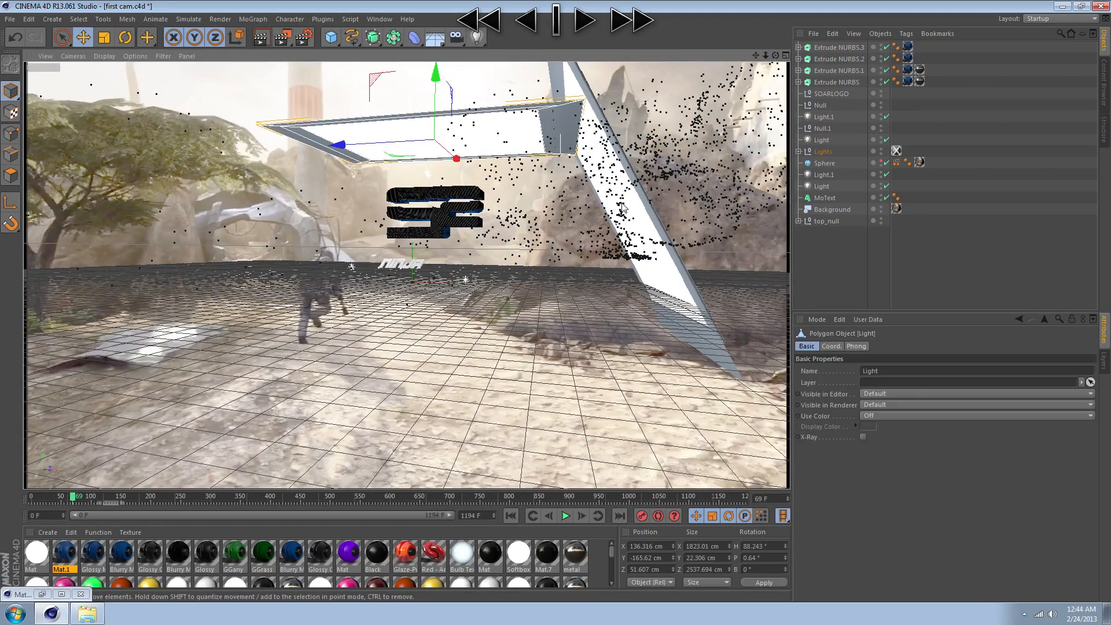
pyautogui.click(607, 188)
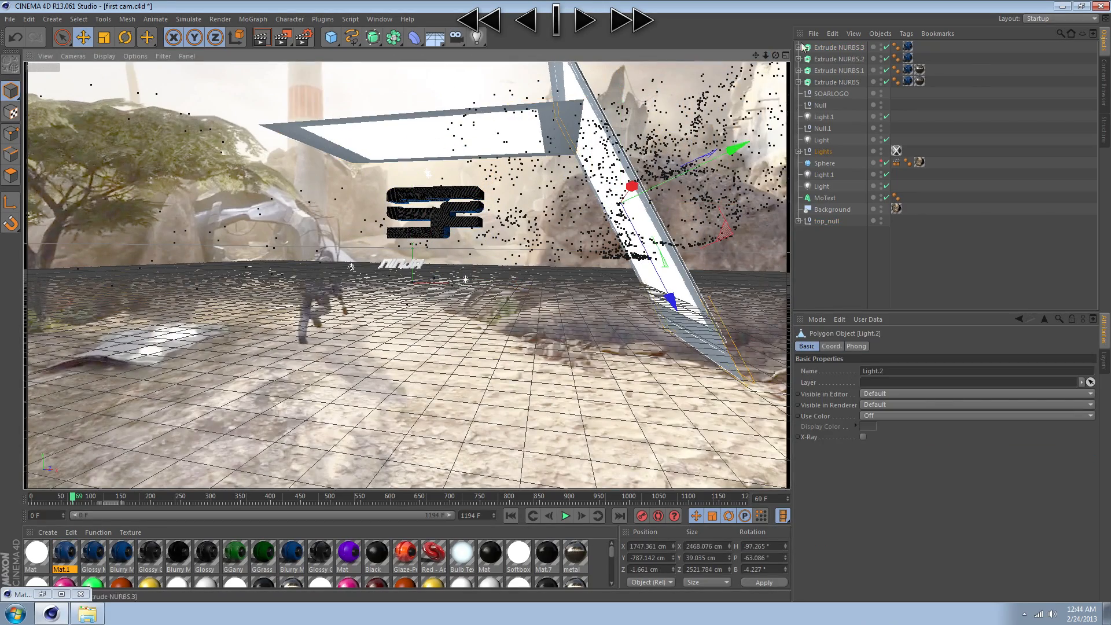
pyautogui.moveTo(775, 56); pyautogui.dragTo(972, 58)
pyautogui.click(455, 116)
pyautogui.moveTo(756, 56); pyautogui.dragTo(520, 139)
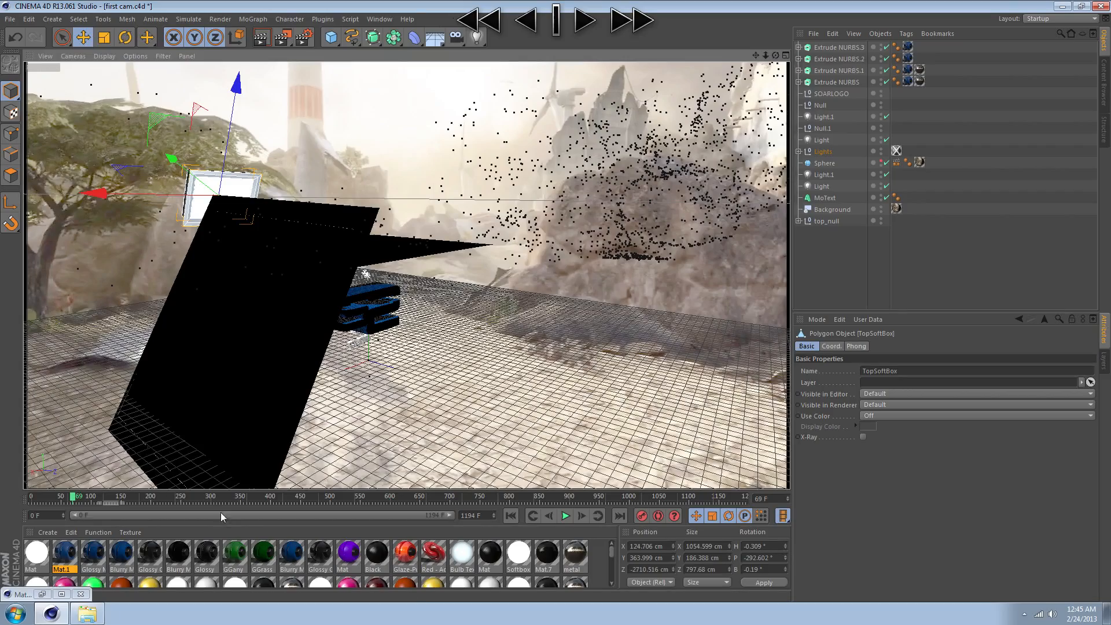
# - At frame 0, select everything from Extrude NURBS.3 to the lowest Light and move it to about X -117, Y 239, Z 160 cm
pyautogui.moveTo(69, 498); pyautogui.dragTo(45, 496)
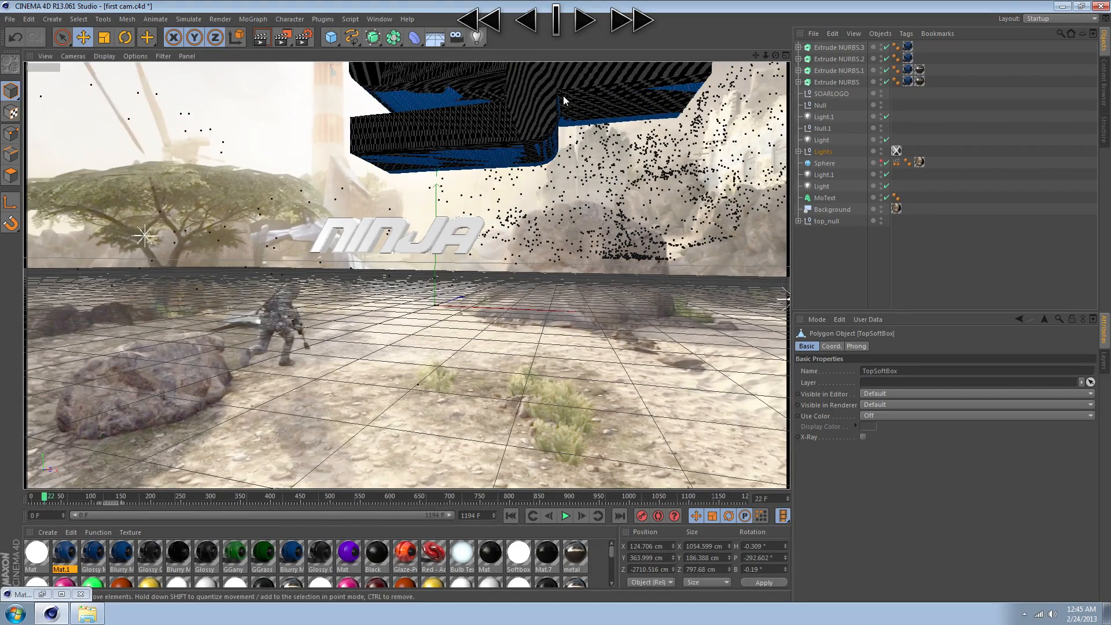
pyautogui.click(841, 47)
pyautogui.moveTo(44, 497); pyautogui.dragTo(9, 502)
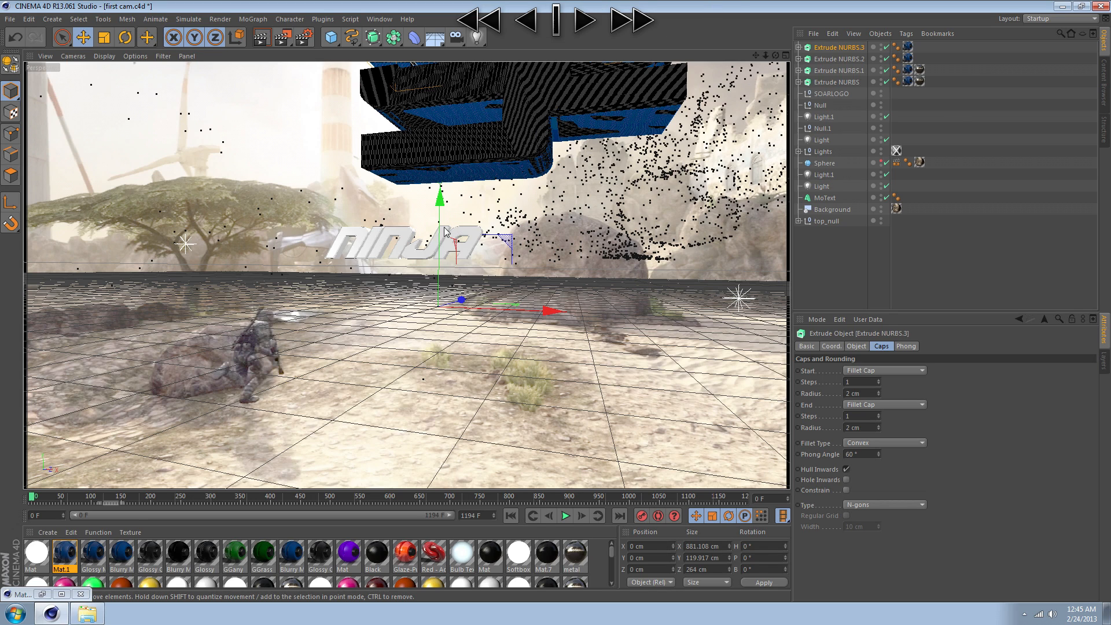
pyautogui.click(411, 249)
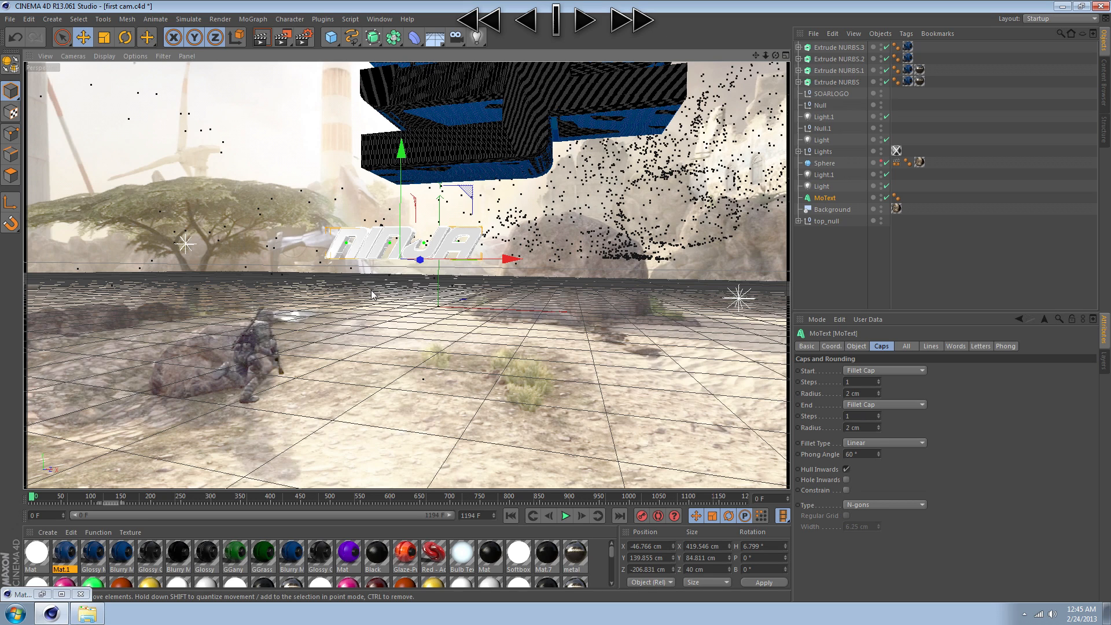
pyautogui.click(844, 246)
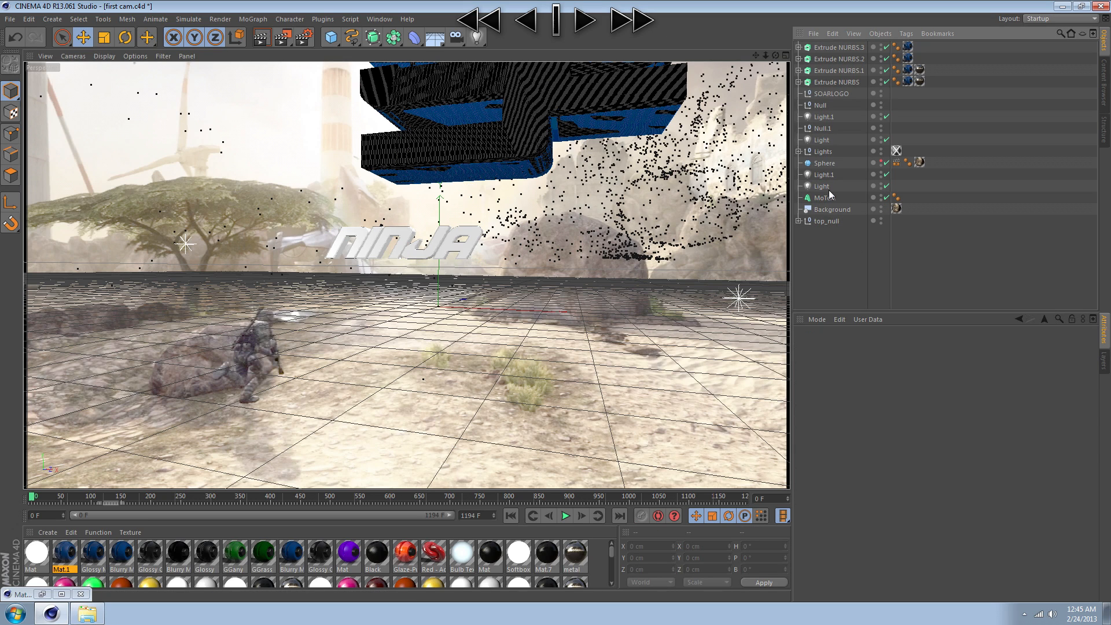
pyautogui.click(828, 187)
pyautogui.keyDown('shift'); pyautogui.click(838, 47); pyautogui.keyUp('shift')
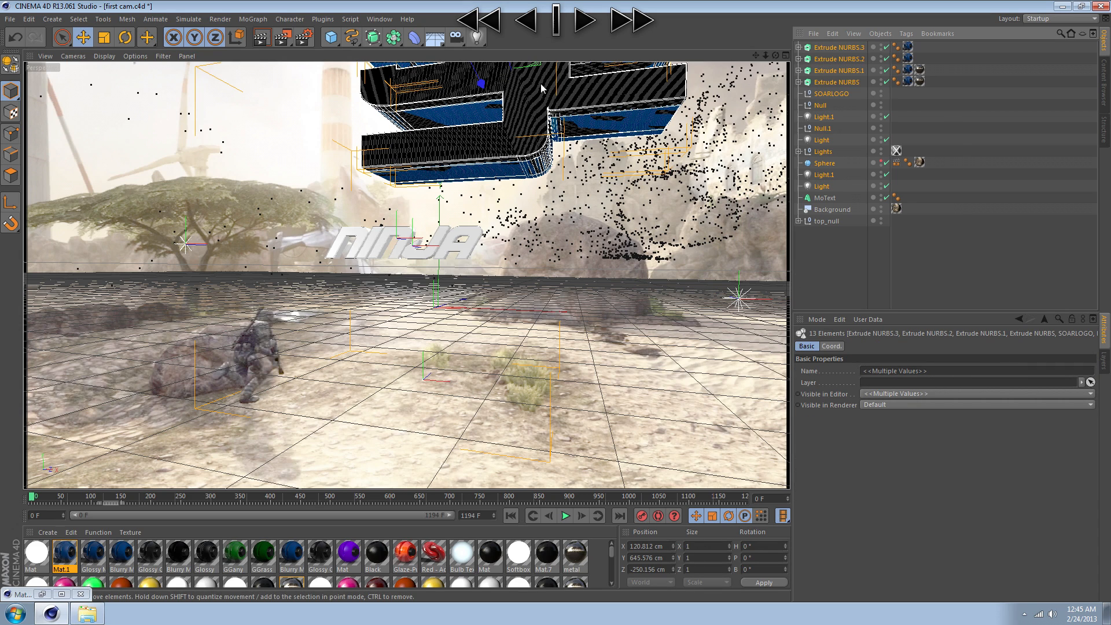
pyautogui.moveTo(480, 84); pyautogui.dragTo(512, 128)
pyautogui.moveTo(495, 78); pyautogui.dragTo(489, 211)
pyautogui.moveTo(597, 227); pyautogui.dragTo(517, 222)
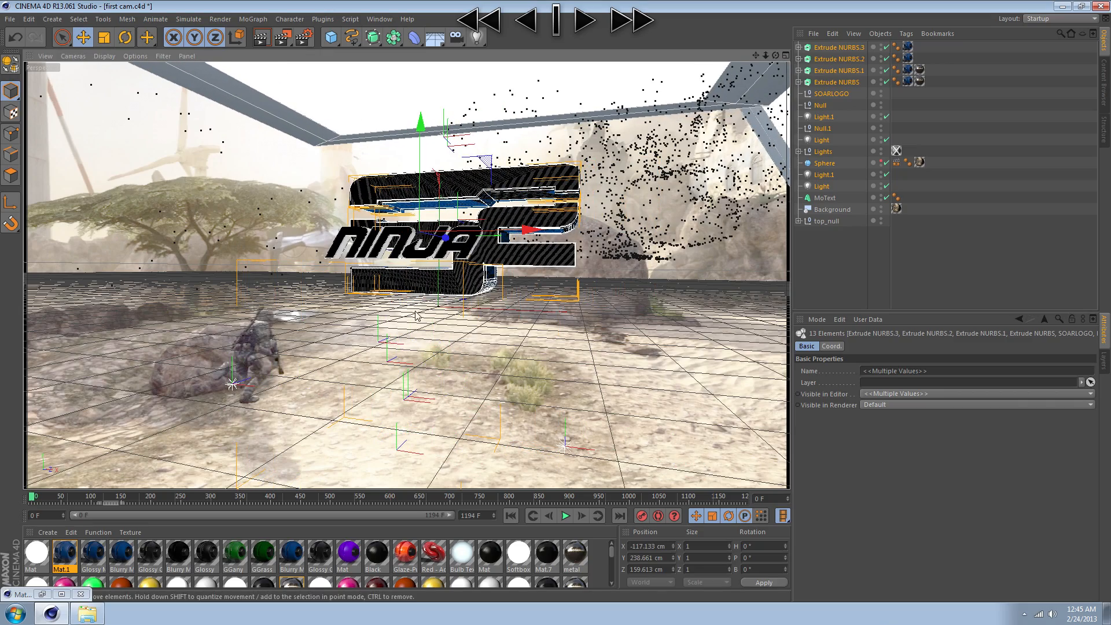
# - At frame 81, move the selected logo and light objects to about Y 135 and Z -371 cm, and deselect them
pyautogui.click(52, 496)
pyautogui.moveTo(56, 496); pyautogui.dragTo(81, 495)
pyautogui.moveTo(424, 199); pyautogui.dragTo(273, 197)
pyautogui.moveTo(243, 94); pyautogui.dragTo(250, 190)
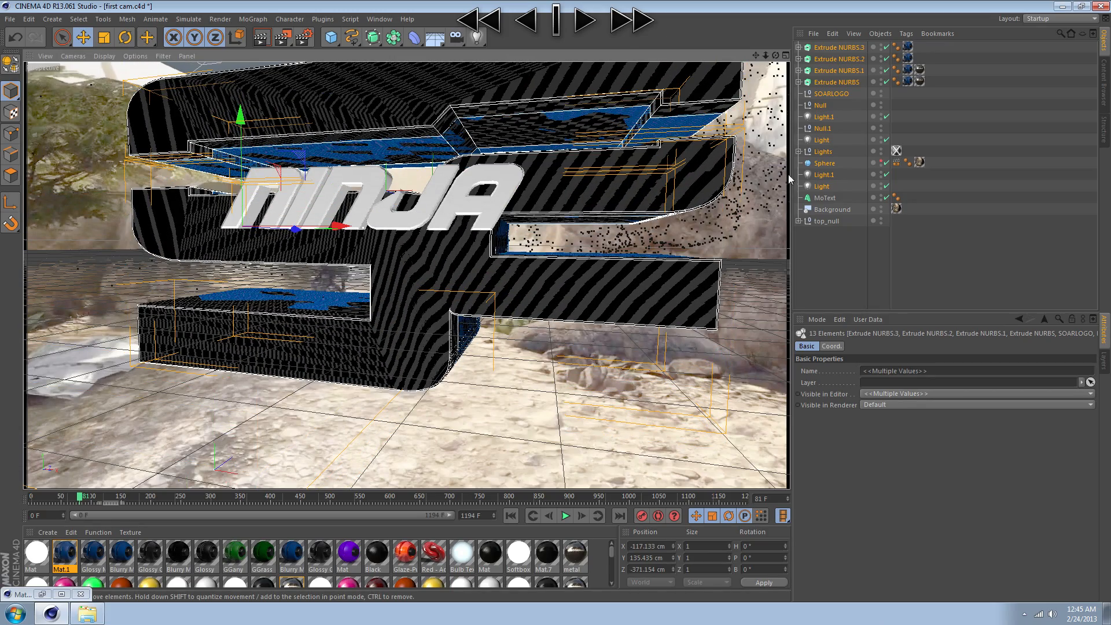
pyautogui.click(864, 267)
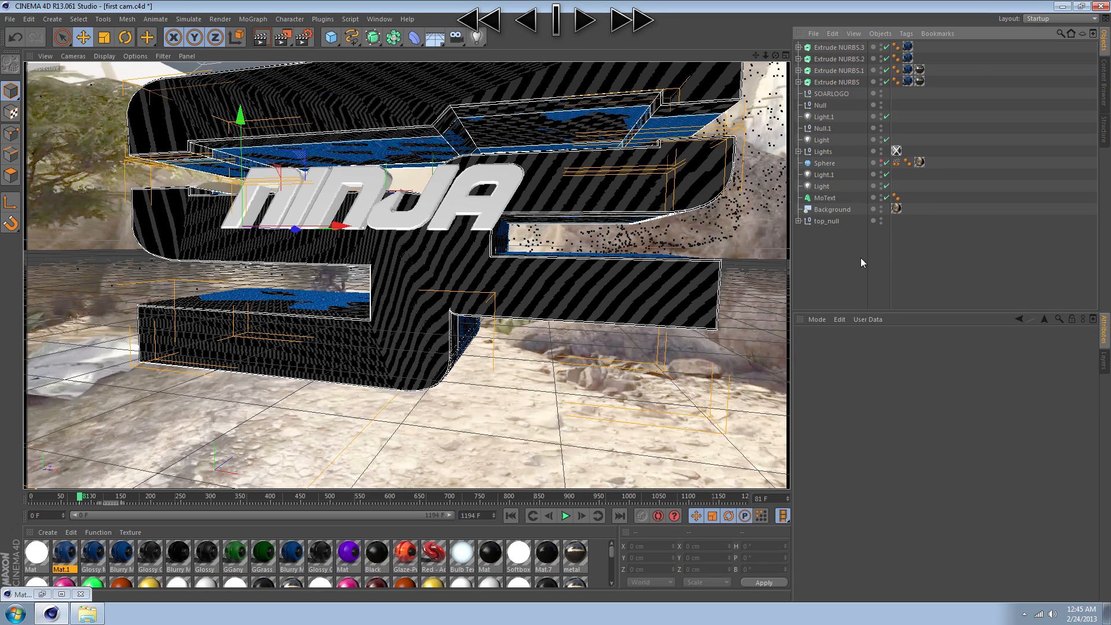
# - Delete the scene's two original lights, Light and Light.1, listed between Sphere and MoText
pyautogui.click(829, 184)
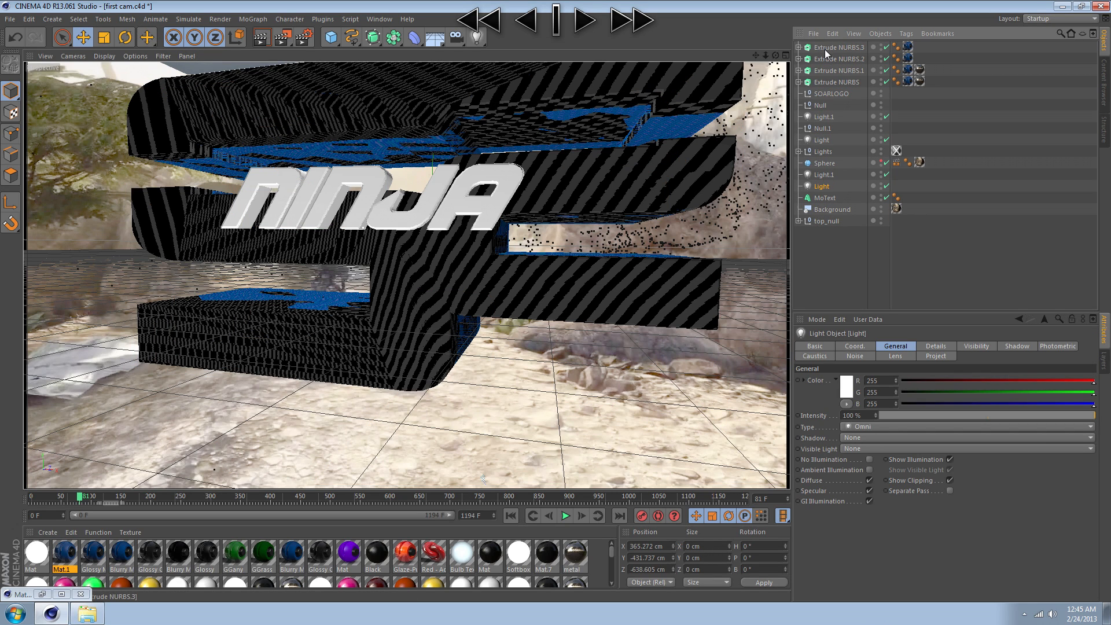
pyautogui.click(852, 255)
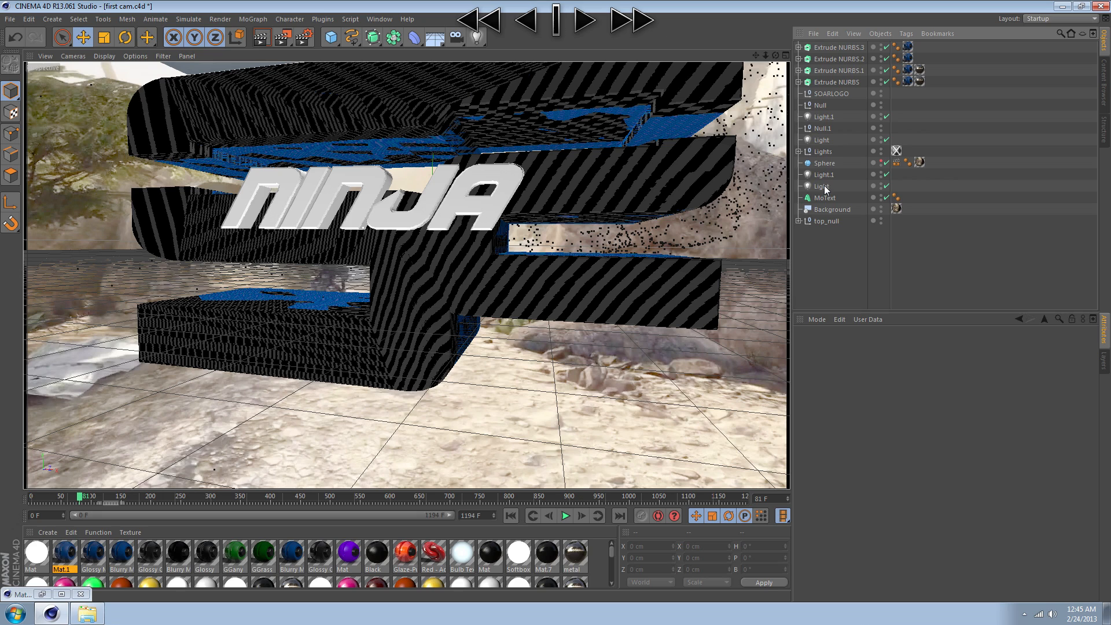
pyautogui.click(824, 185)
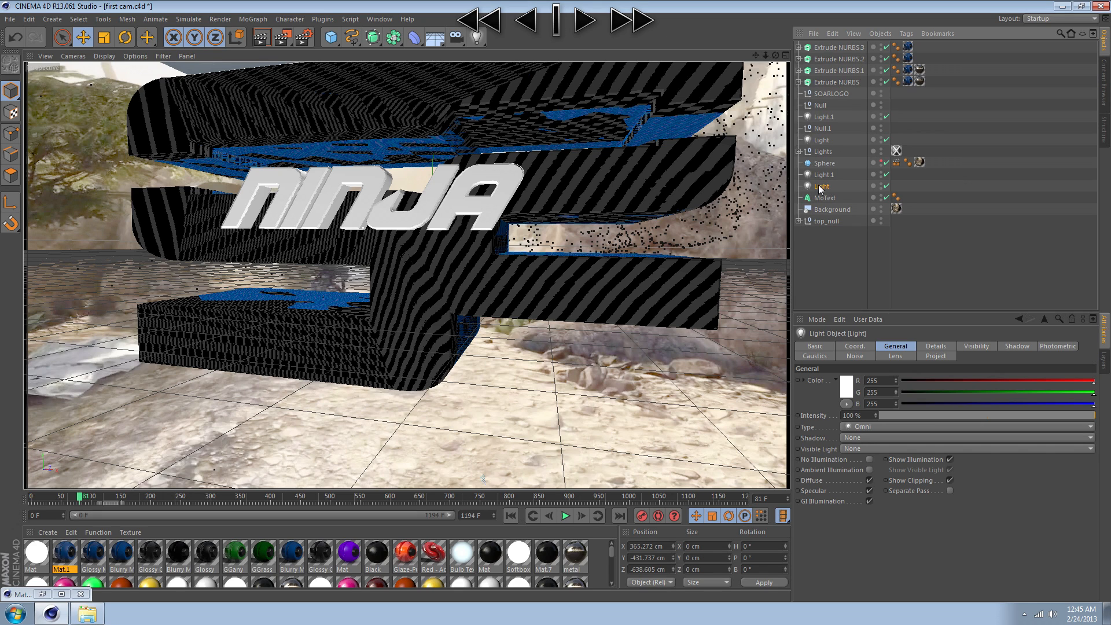
pyautogui.keyDown('ctrl'); pyautogui.click(824, 174); pyautogui.keyUp('ctrl')
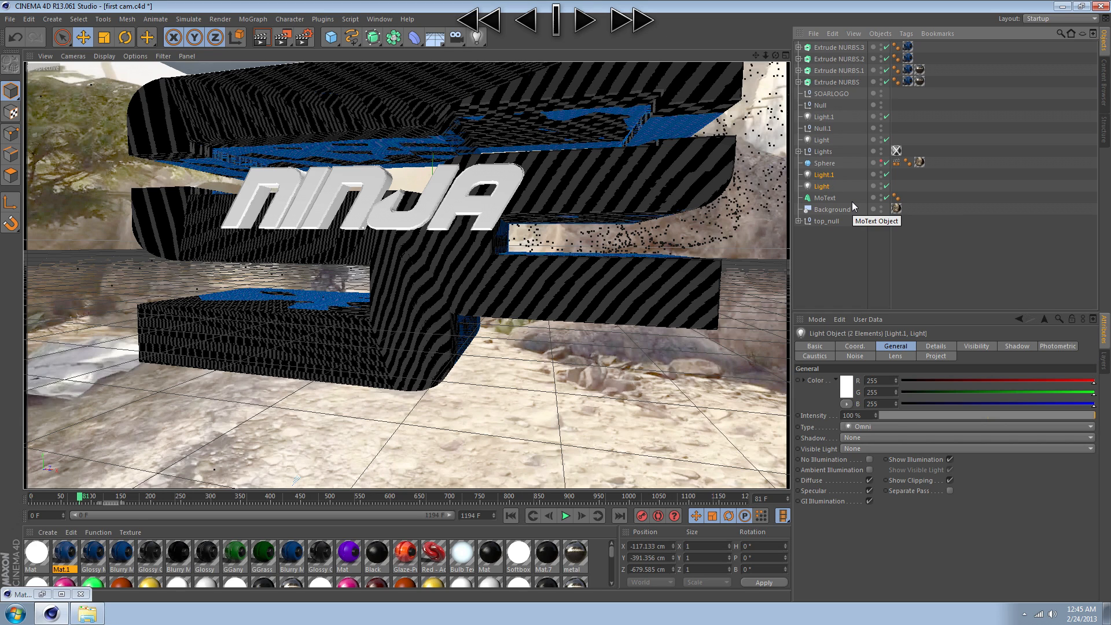
pyautogui.press('Delete')
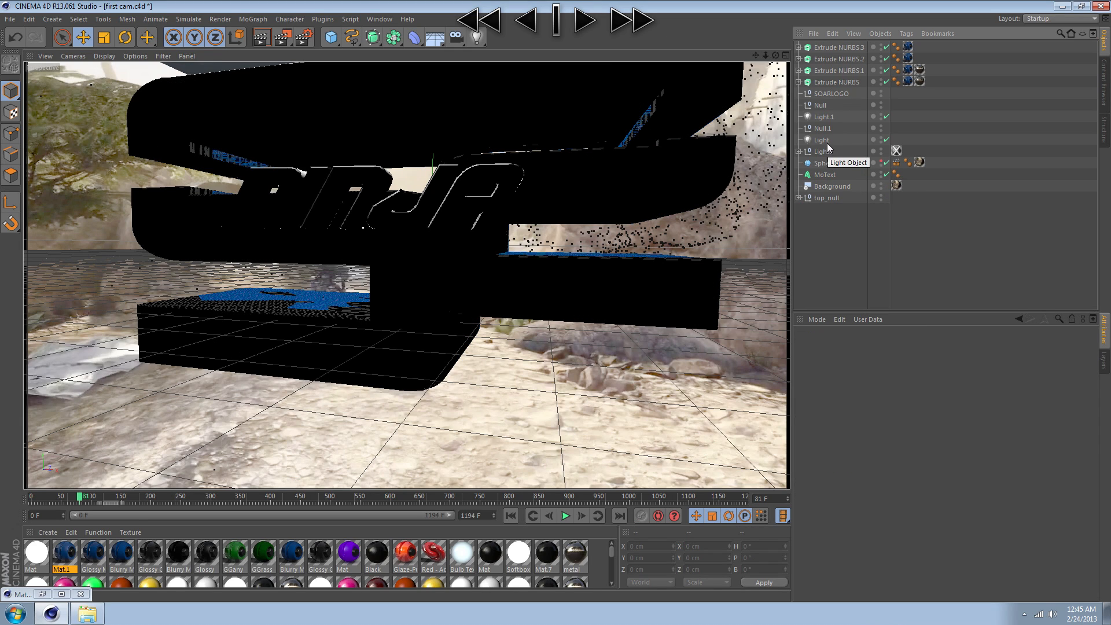
# - Group the imported objects from Extrude NURBS.3 to Lights into one null and name it Lightroom
pyautogui.click(813, 152)
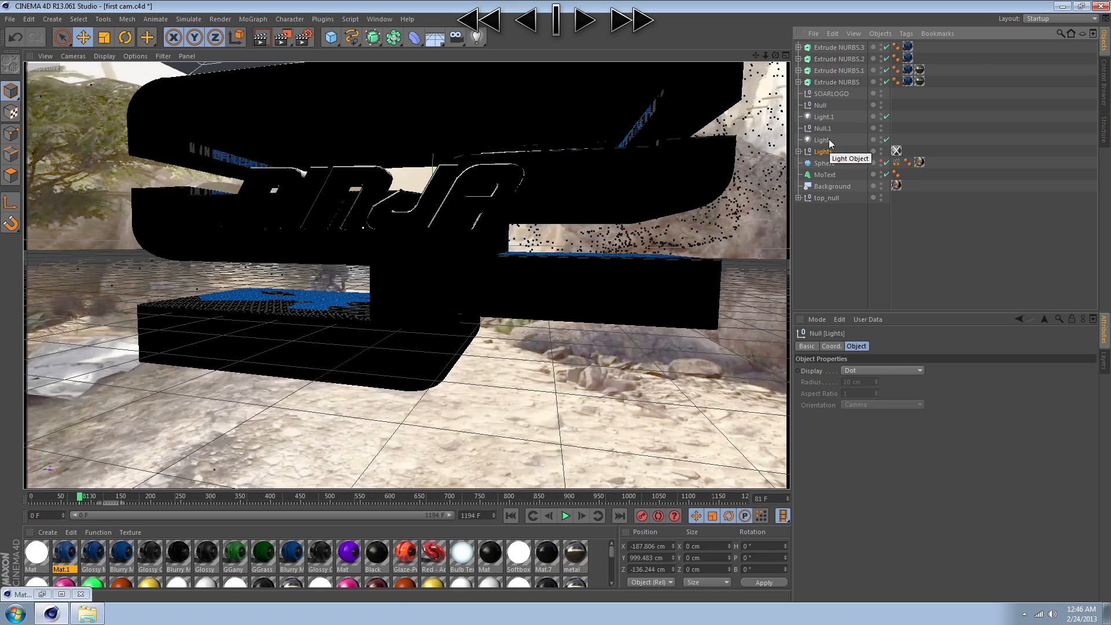
pyautogui.keyDown('shift'); pyautogui.click(841, 46); pyautogui.keyUp('shift')
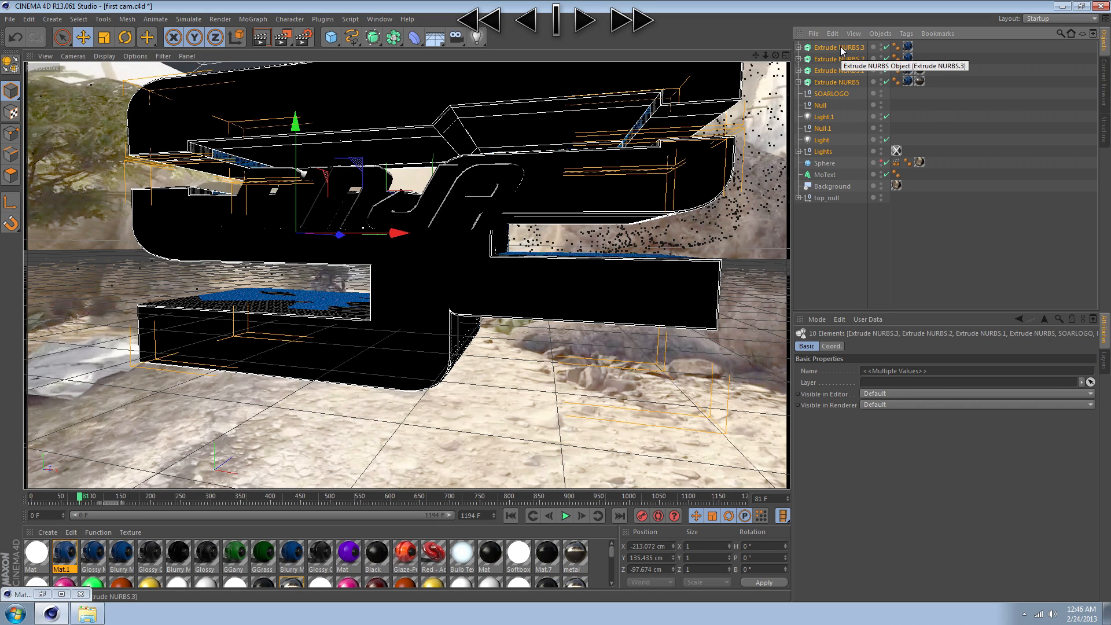
pyautogui.hotkey('alt', 'g')
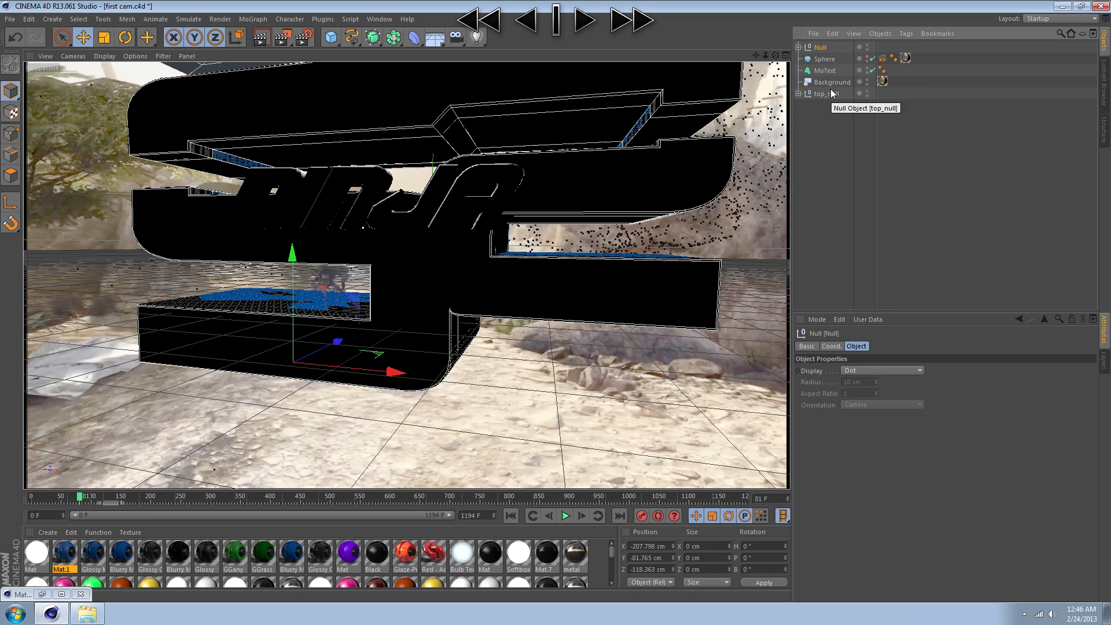
pyautogui.click(807, 346)
pyautogui.doubleClick(870, 371)
pyautogui.write('t')
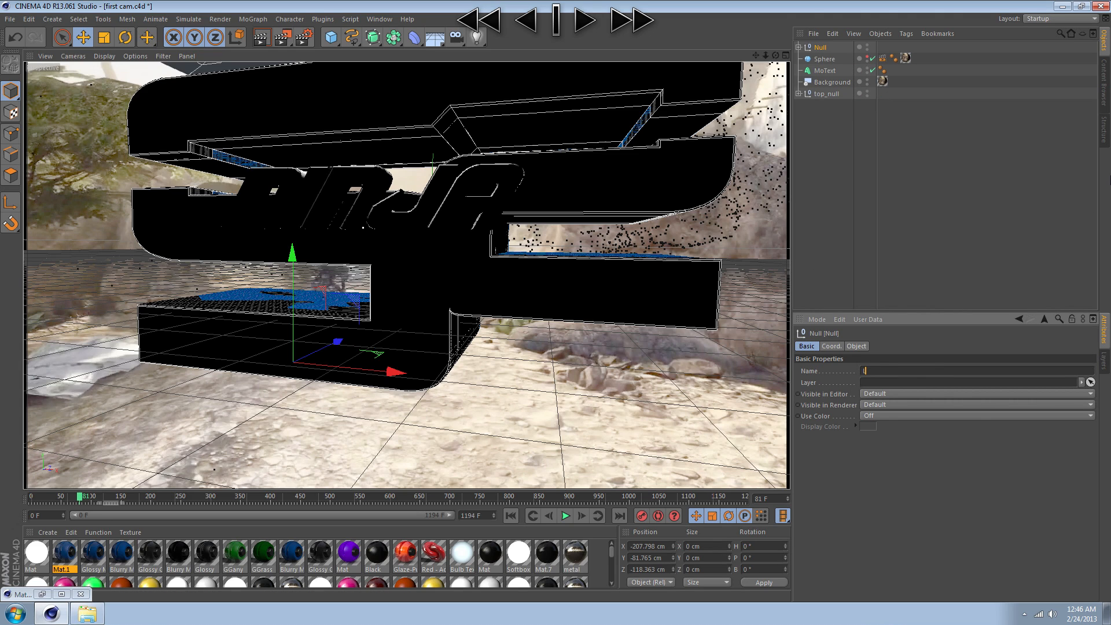
pyautogui.write('ightroom')
pyautogui.press('Return')
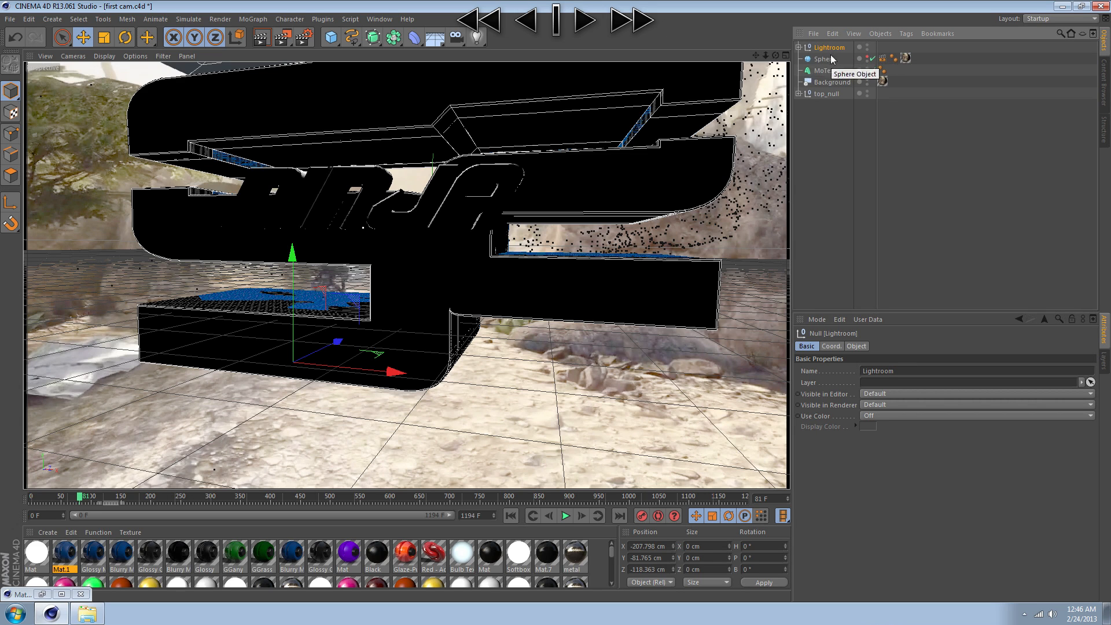
pyautogui.moveTo(68, 499); pyautogui.dragTo(40, 501)
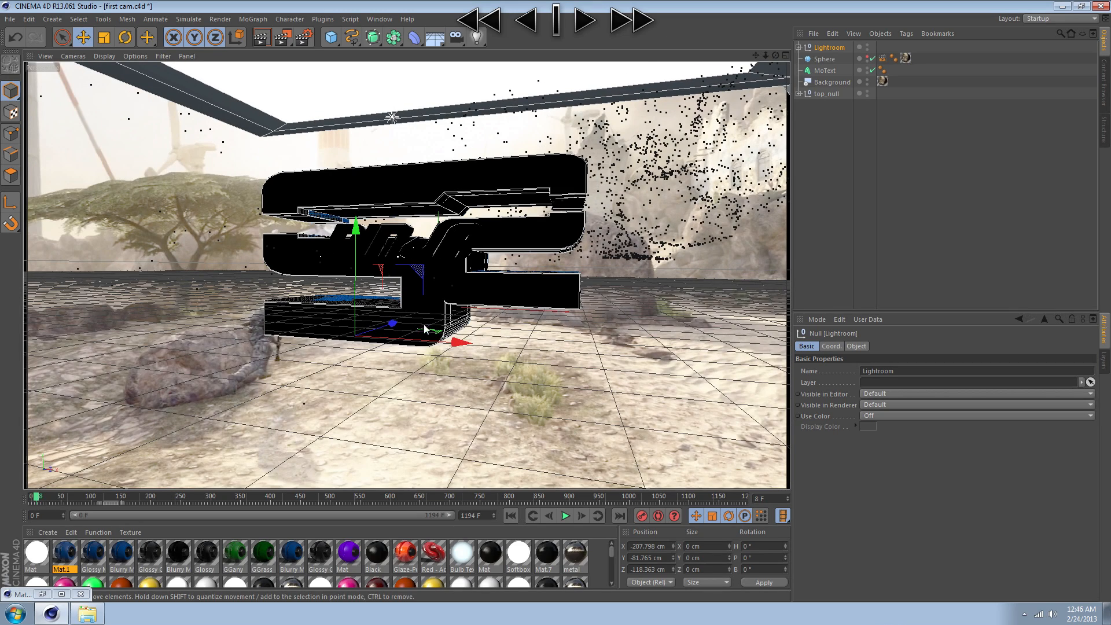
pyautogui.moveTo(404, 326); pyautogui.dragTo(478, 294)
pyautogui.hotkey('ctrl', 'z')
# - Go to frame 70 and scale the Lightroom group down until its logo is about as wide as the NINJA text
pyautogui.moveTo(50, 503); pyautogui.dragTo(73, 499)
pyautogui.press('t')
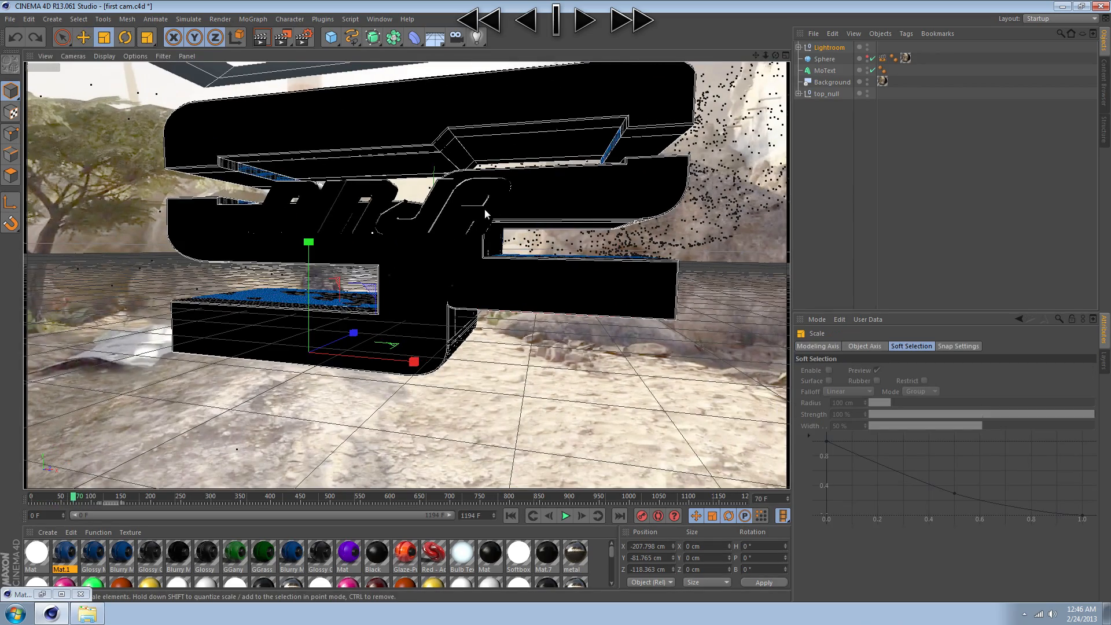
pyautogui.moveTo(547, 219); pyautogui.dragTo(348, 286)
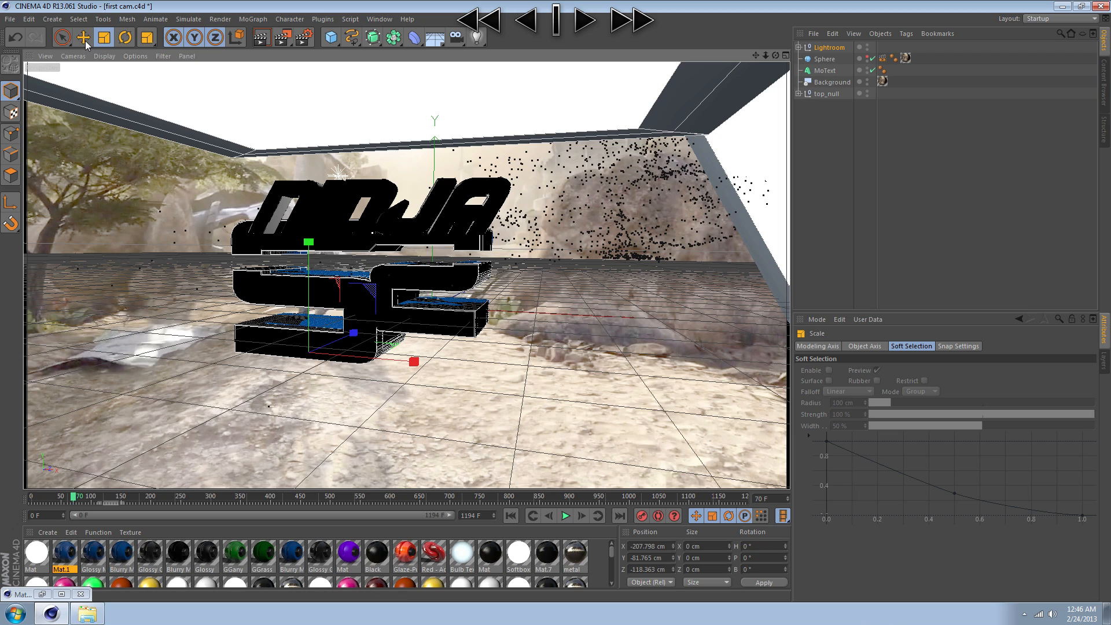
# - Move the Lightroom group over the NINJA text, to about X -142, Y 42 and Z -173 cm
pyautogui.click(84, 39)
pyautogui.moveTo(307, 254); pyautogui.dragTo(313, 187)
pyautogui.moveTo(401, 298); pyautogui.dragTo(440, 301)
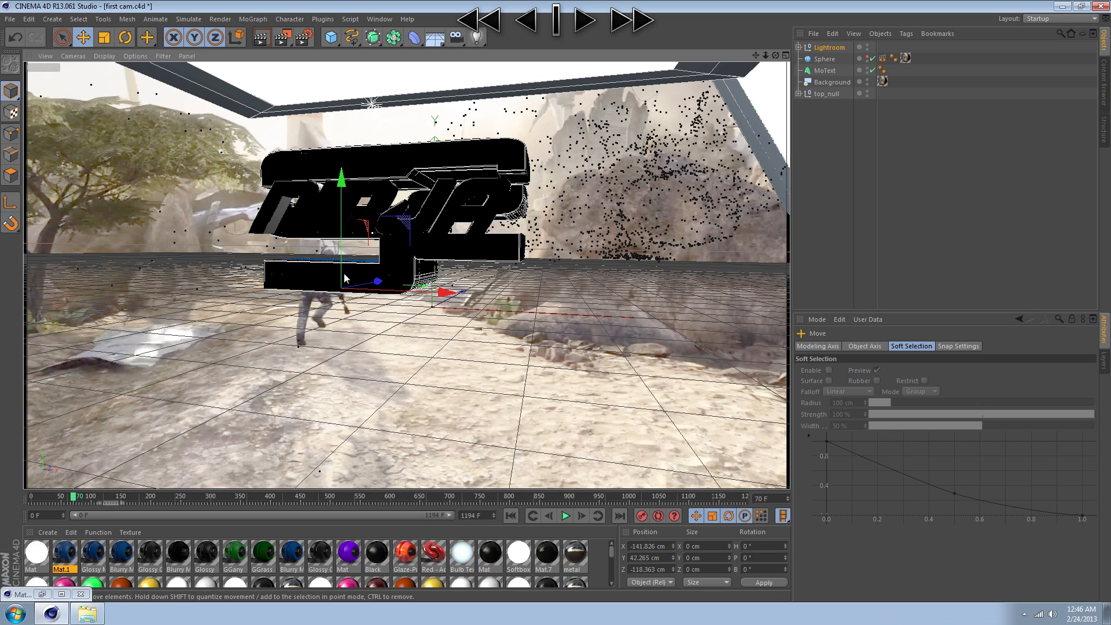
pyautogui.moveTo(377, 281); pyautogui.dragTo(364, 282)
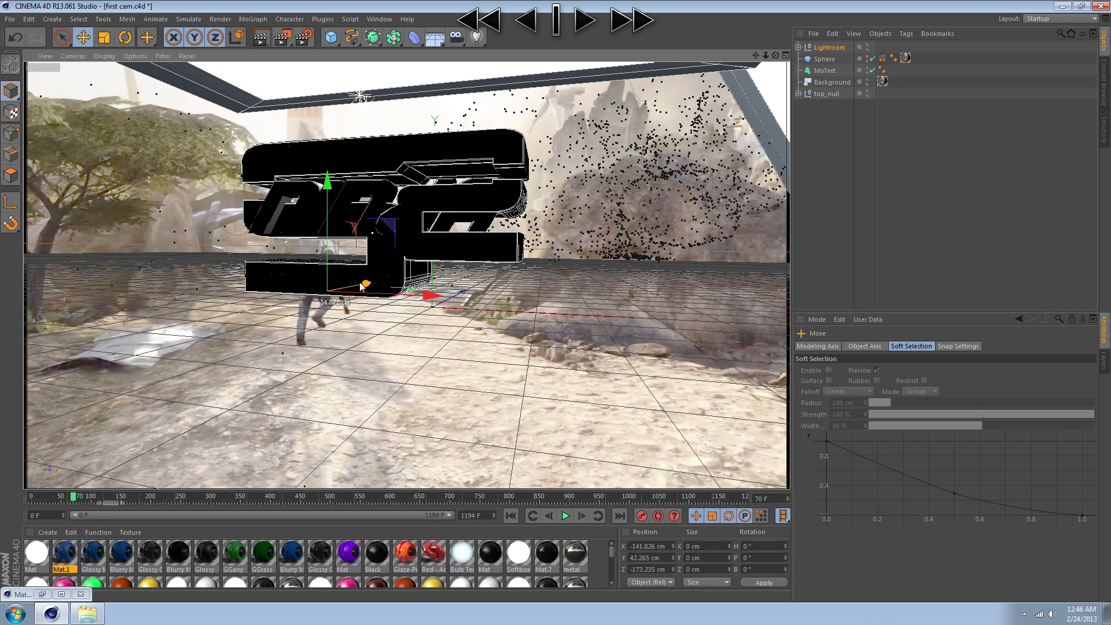
# - Copy the MoText's 6.799° heading rotation and apply it to the Sphere
pyautogui.click(824, 71)
pyautogui.click(830, 346)
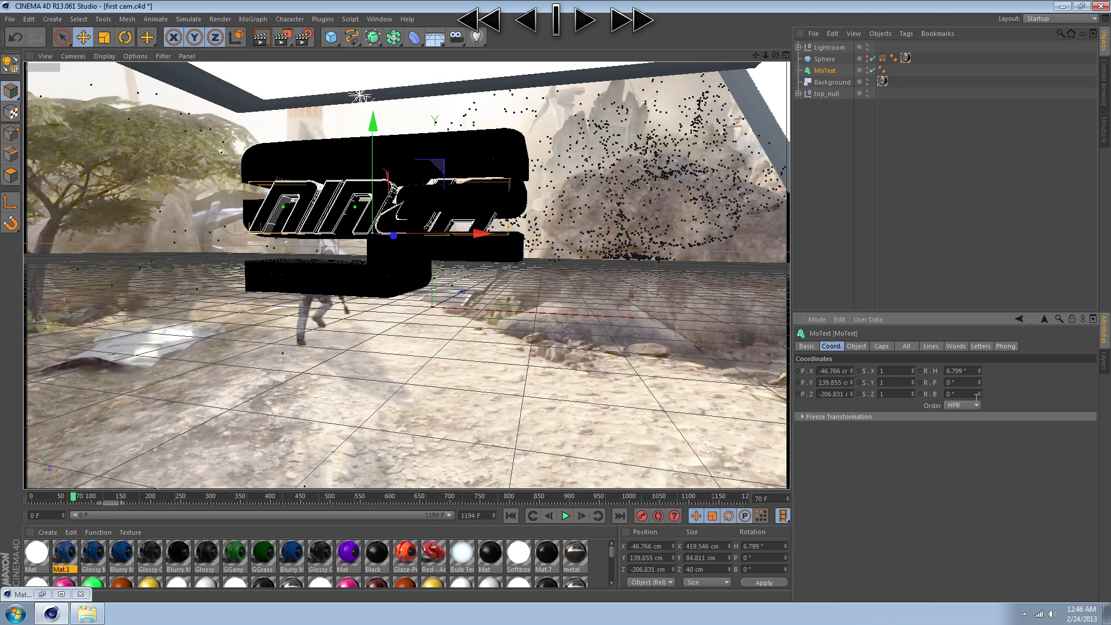
pyautogui.click(977, 372)
pyautogui.click(827, 61)
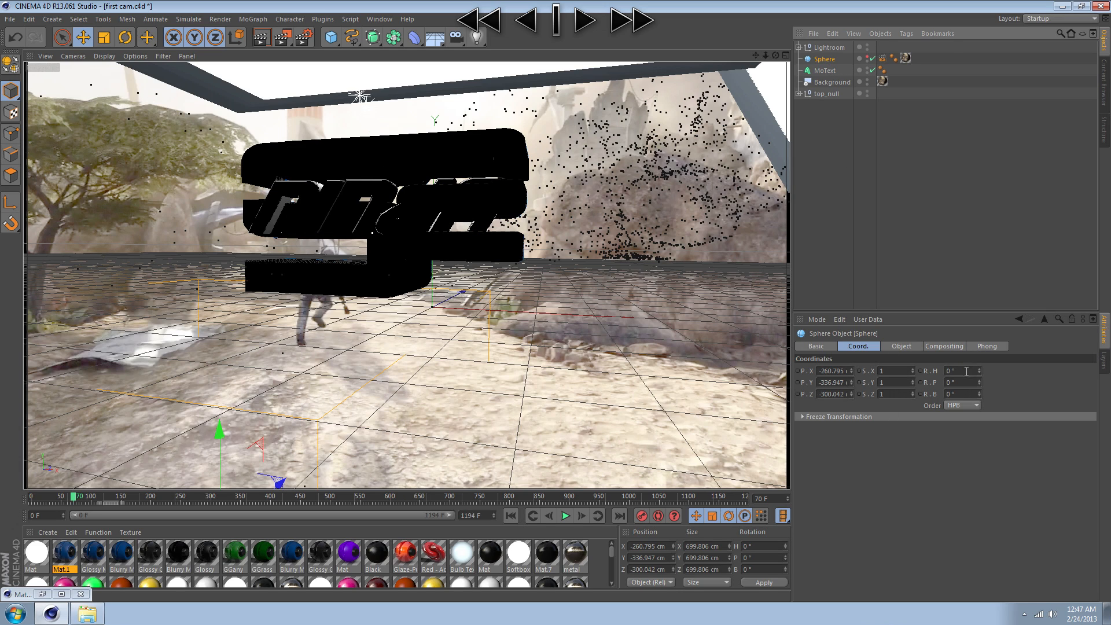
pyautogui.press('Return')
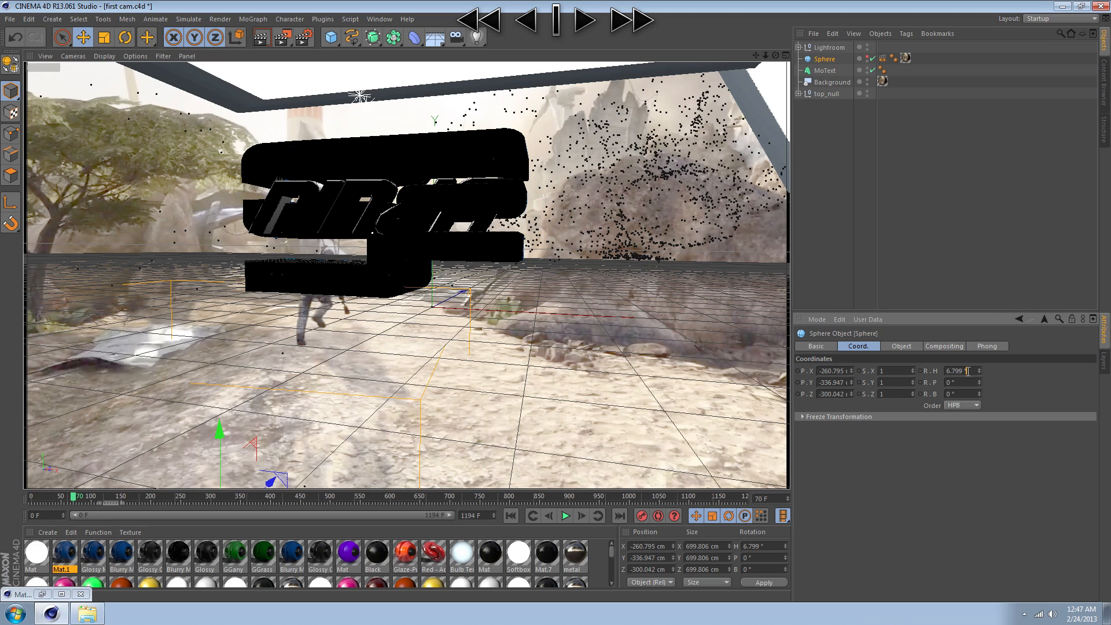
pyautogui.click(944, 278)
pyautogui.click(825, 58)
pyautogui.hotkey('ctrl', 'z')
# - Set the Lightroom group's heading rotation to 6.799° and push it slightly along its depth axis to about Z -182 cm
pyautogui.click(829, 48)
pyautogui.click(960, 371)
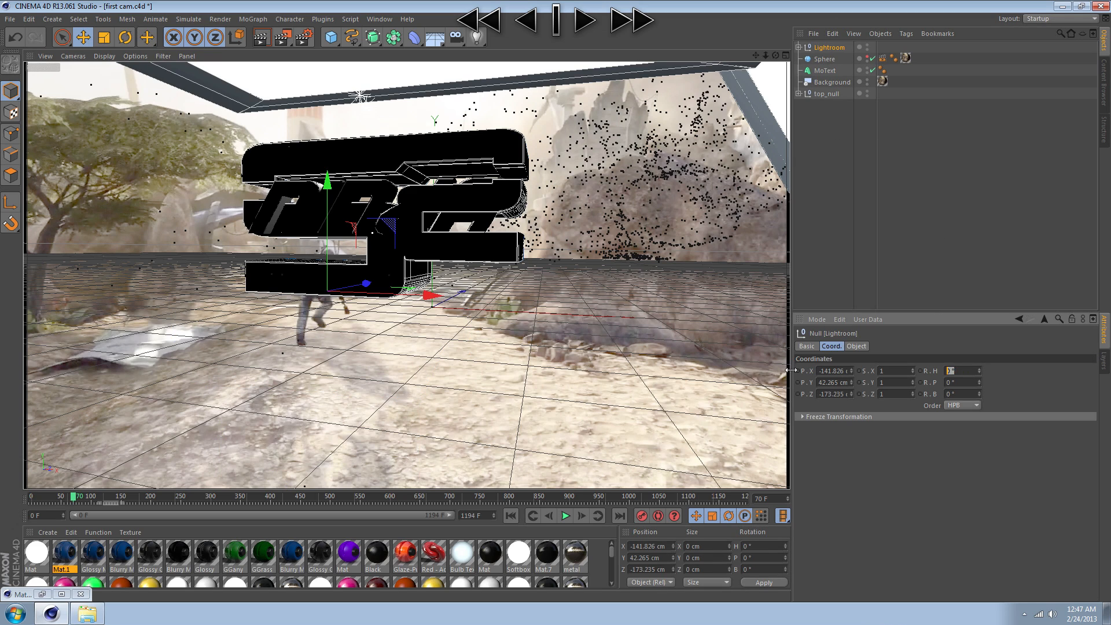
pyautogui.moveTo(356, 284); pyautogui.dragTo(349, 287)
# - Go to frame 89, deselect the Lightroom group and preview a render of the view
pyautogui.moveTo(71, 501); pyautogui.dragTo(91, 501)
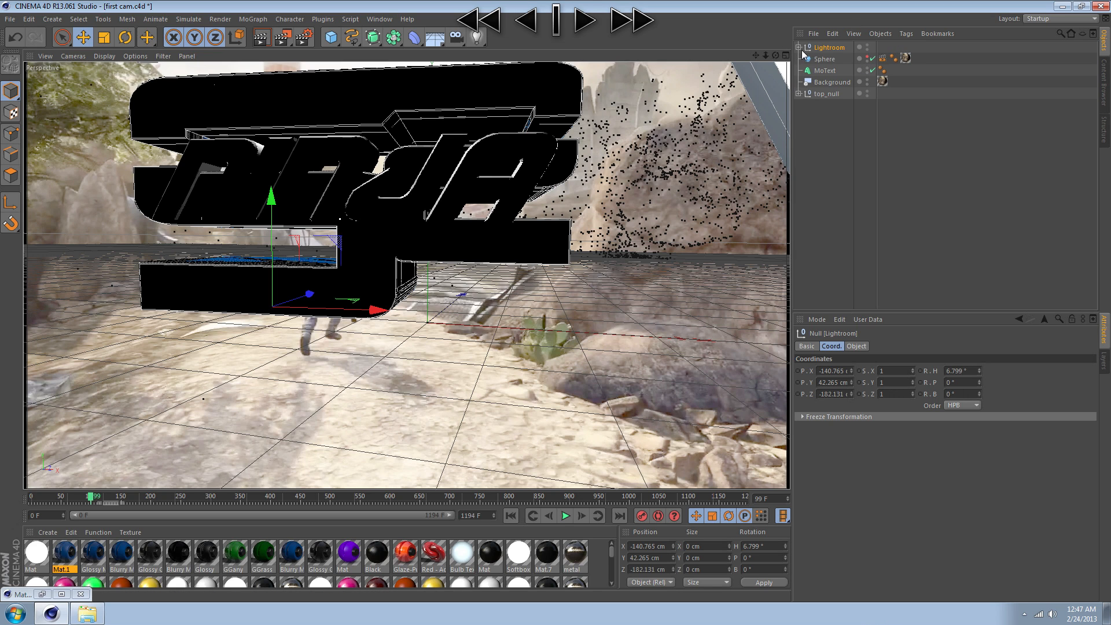
pyautogui.click(84, 503)
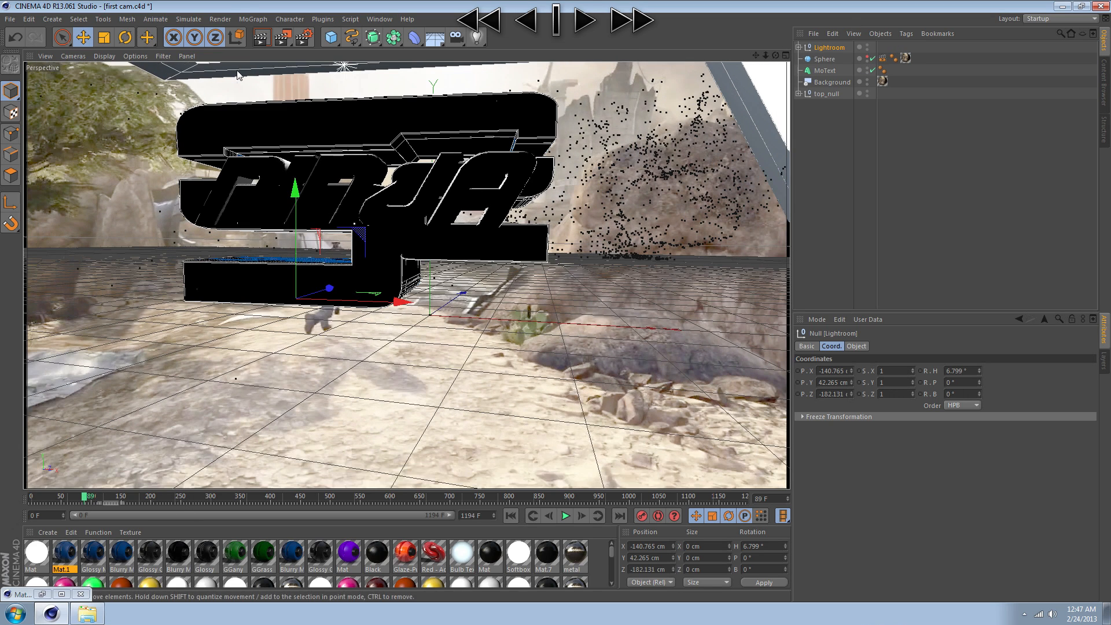
pyautogui.click(242, 179)
pyautogui.click(272, 195)
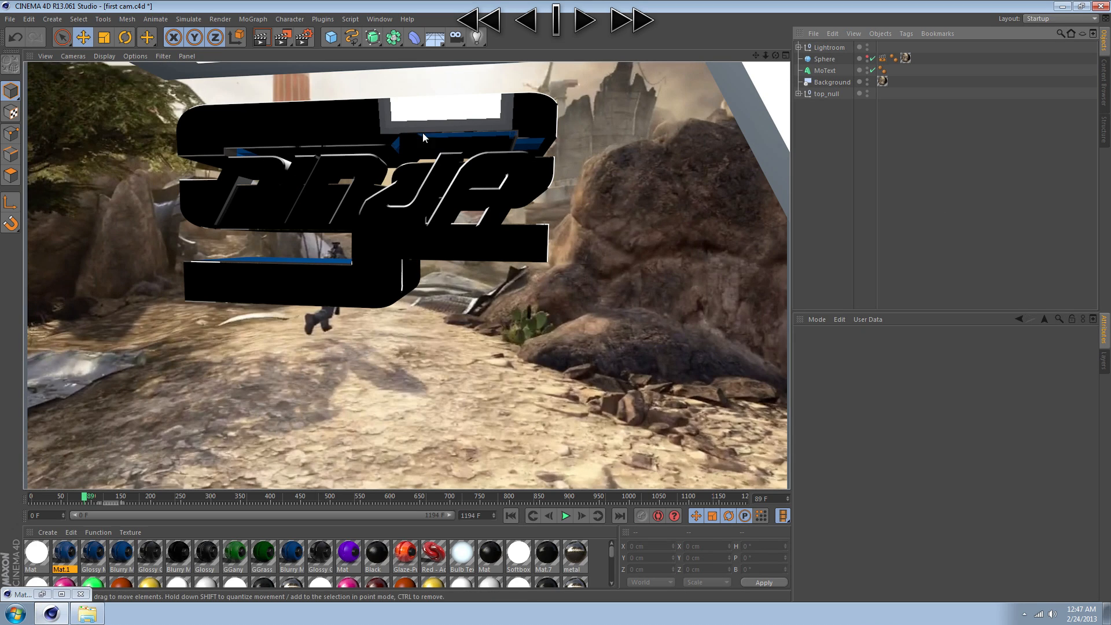
pyautogui.click(716, 178)
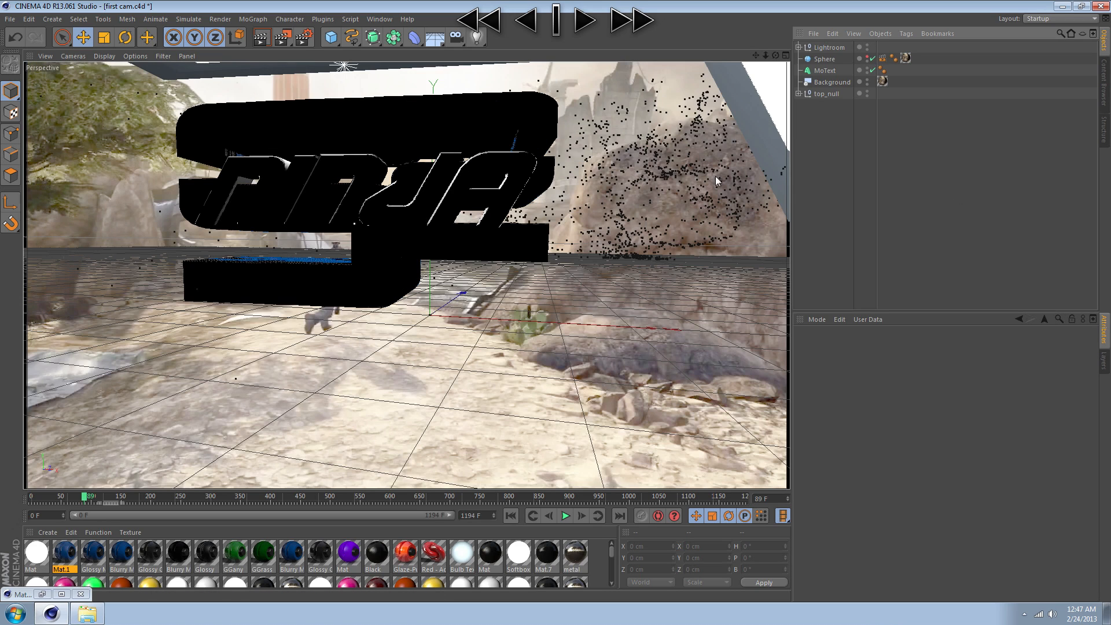
# - Add the Global Illumination effect to the render settings, minimize them and render the view despite the missing texture
pyautogui.click(301, 43)
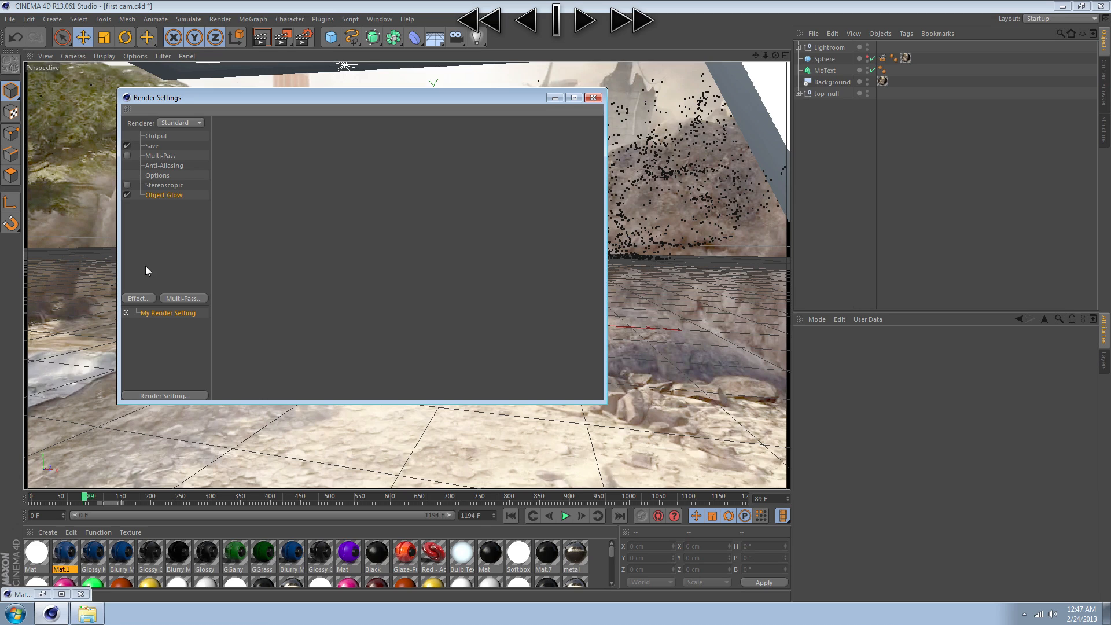
pyautogui.click(137, 298)
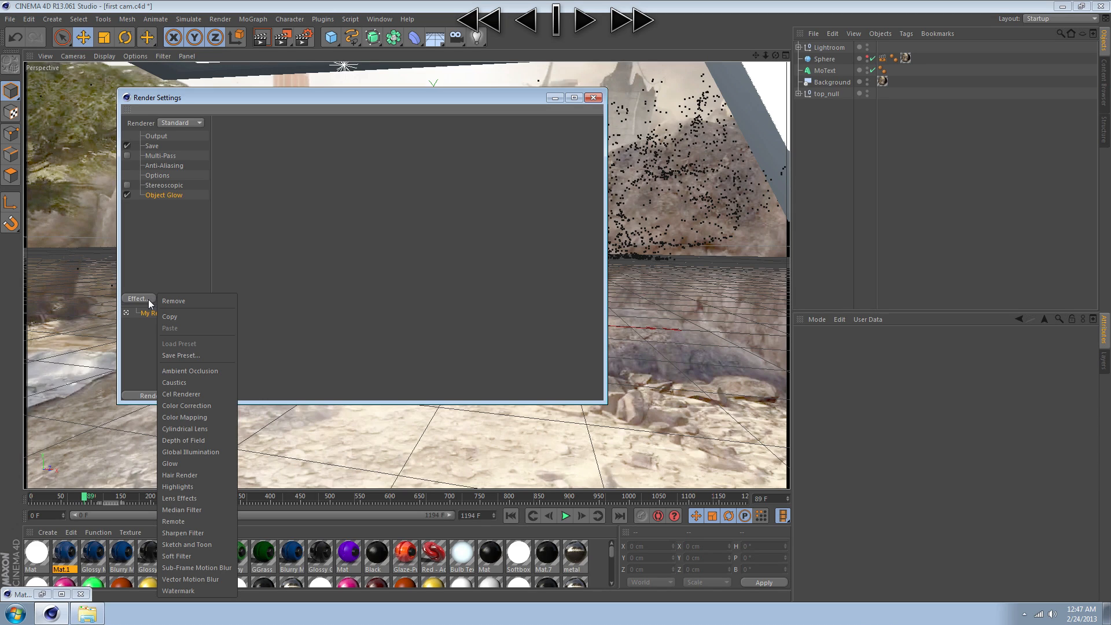
pyautogui.click(192, 452)
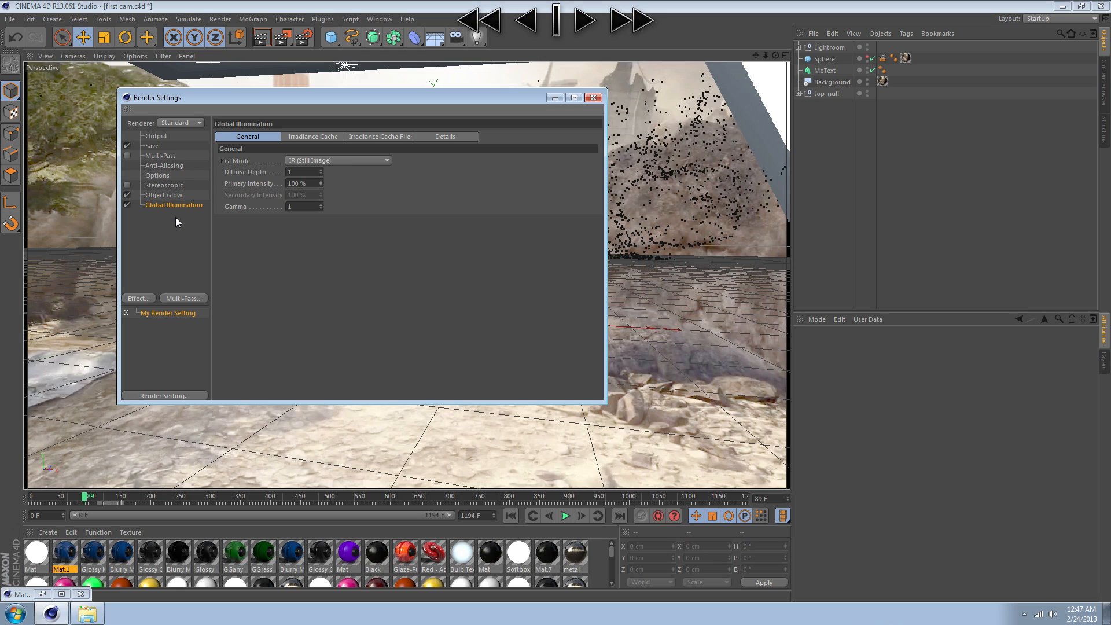
pyautogui.click(557, 99)
pyautogui.click(135, 594)
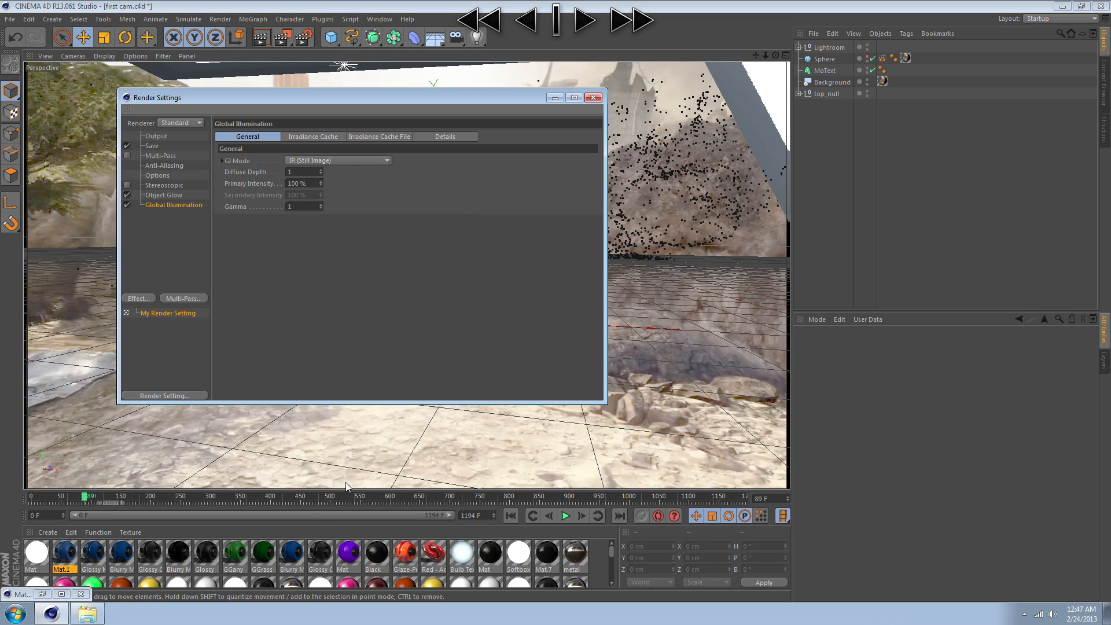
pyautogui.click(553, 98)
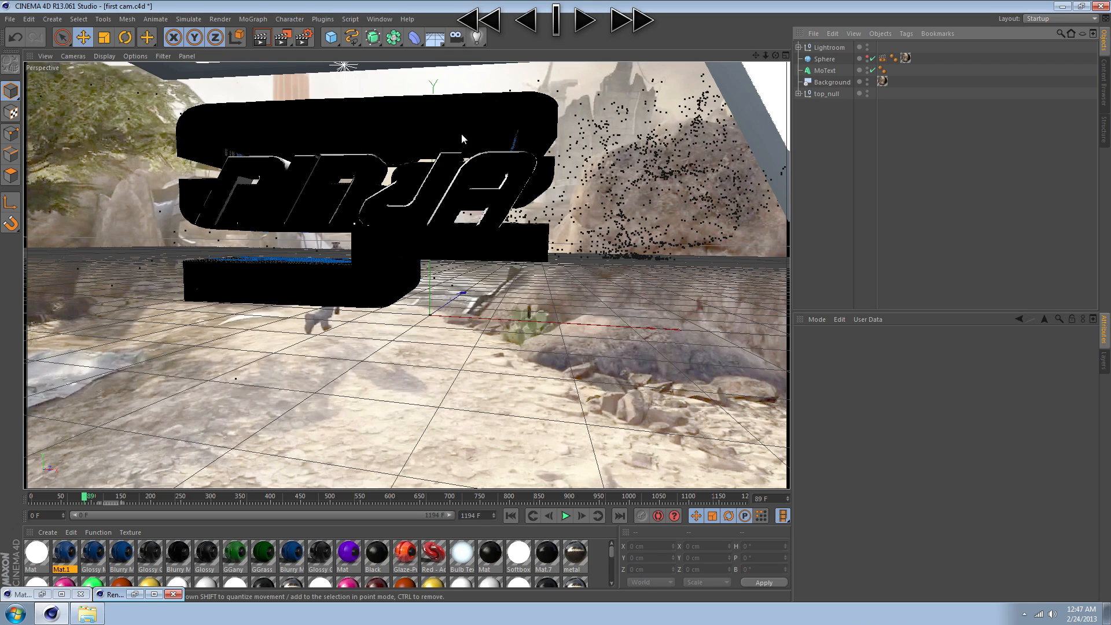
pyautogui.click(261, 39)
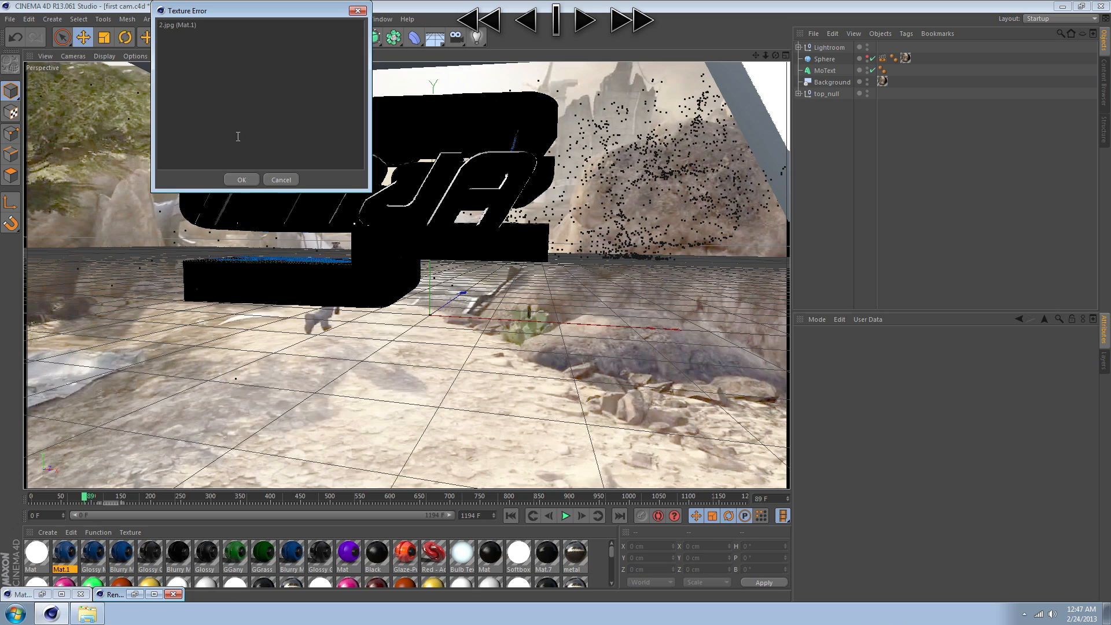
pyautogui.click(237, 181)
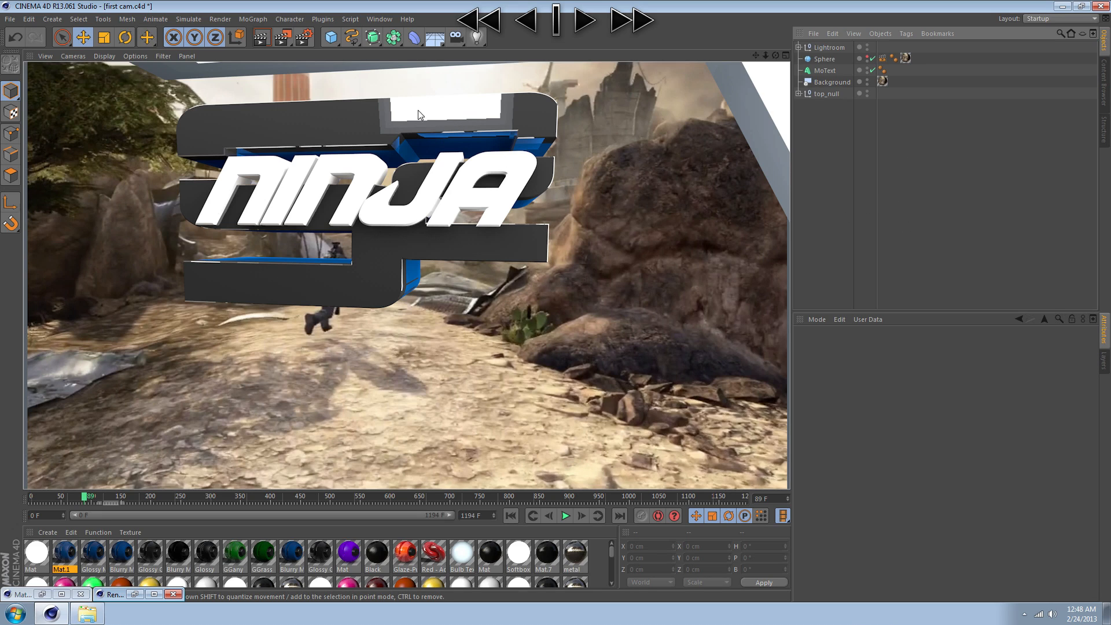
# - Add a Compositing tag to the Lights null inside Lightroom and turn off Seen by Camera
pyautogui.click(798, 47)
pyautogui.click(837, 168)
pyautogui.click(804, 163)
pyautogui.click(805, 163)
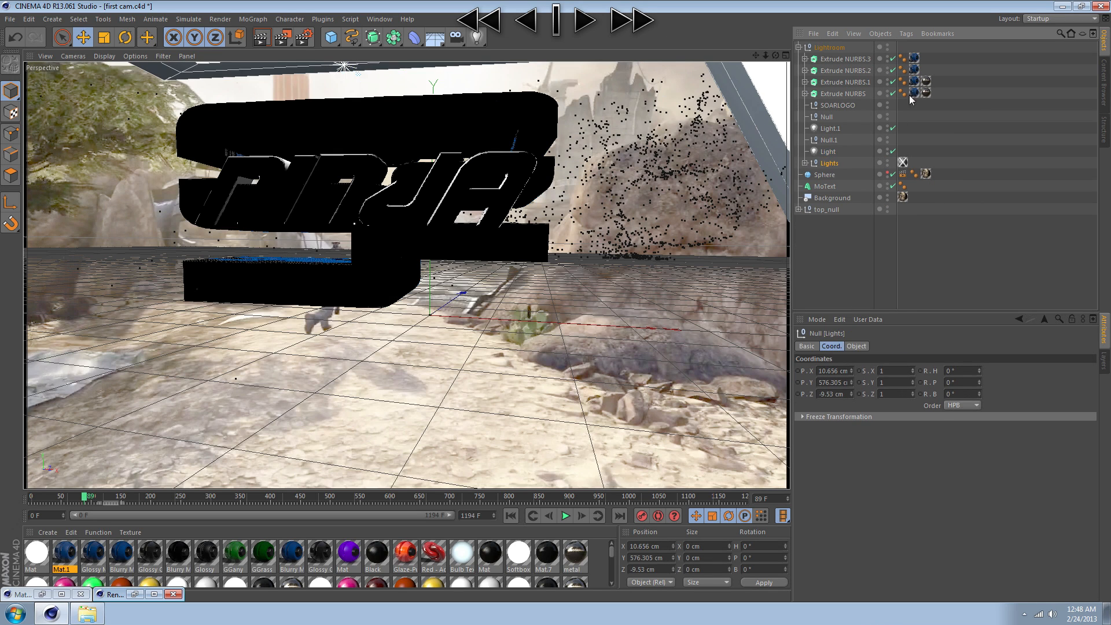
pyautogui.click(905, 33)
pyautogui.moveTo(915, 52)
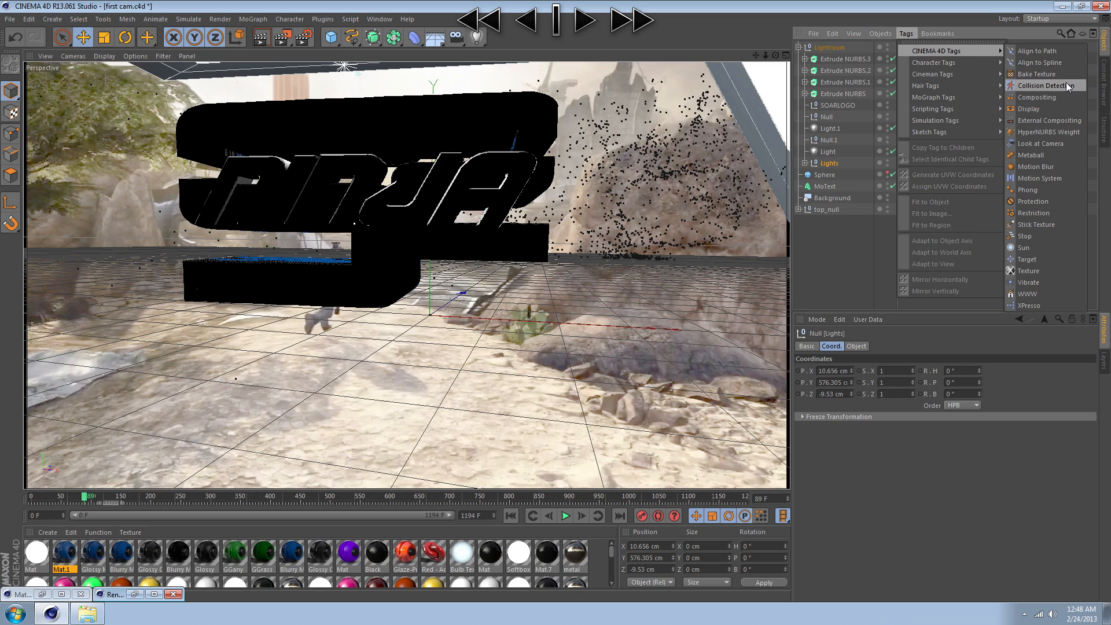
pyautogui.click(1064, 99)
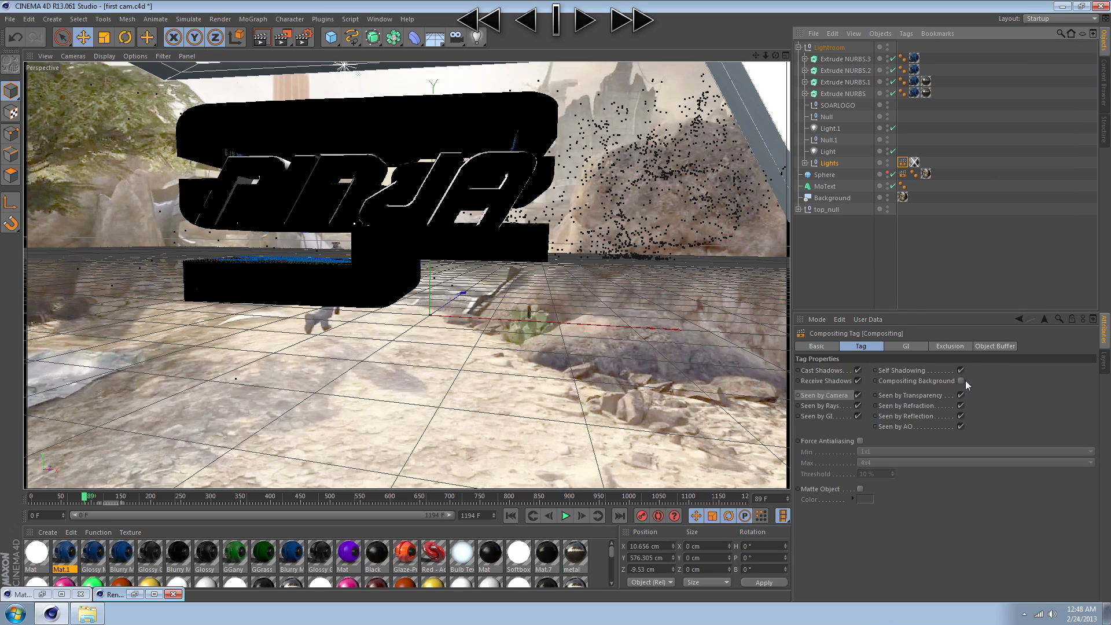
pyautogui.click(858, 395)
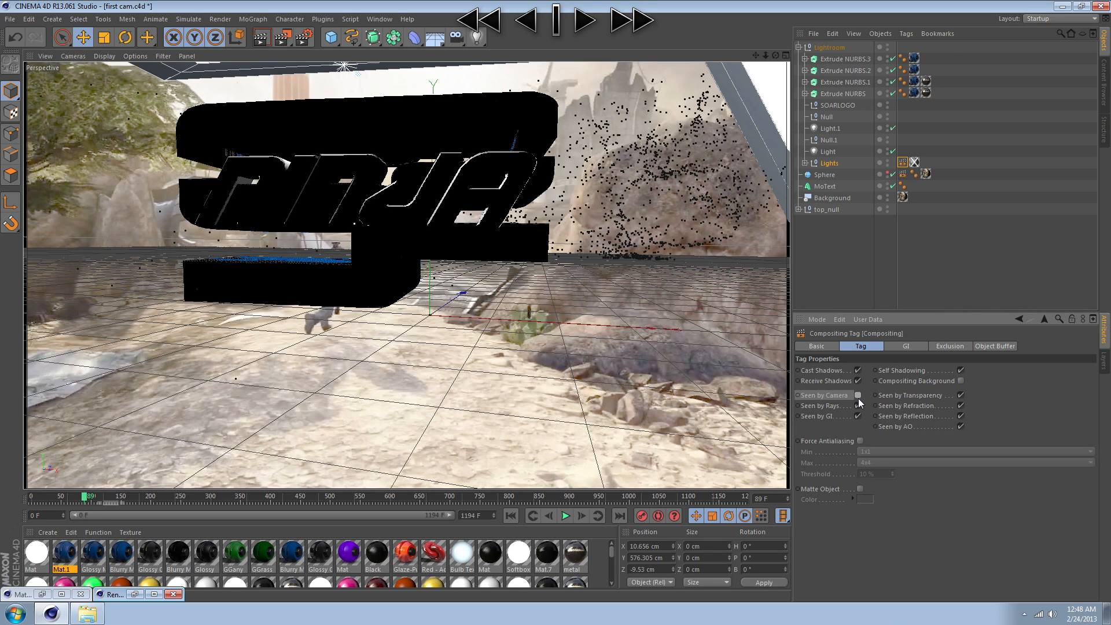
# - Render the view again to check the Lights null's camera visibility, accepting the missing texture
pyautogui.click(831, 163)
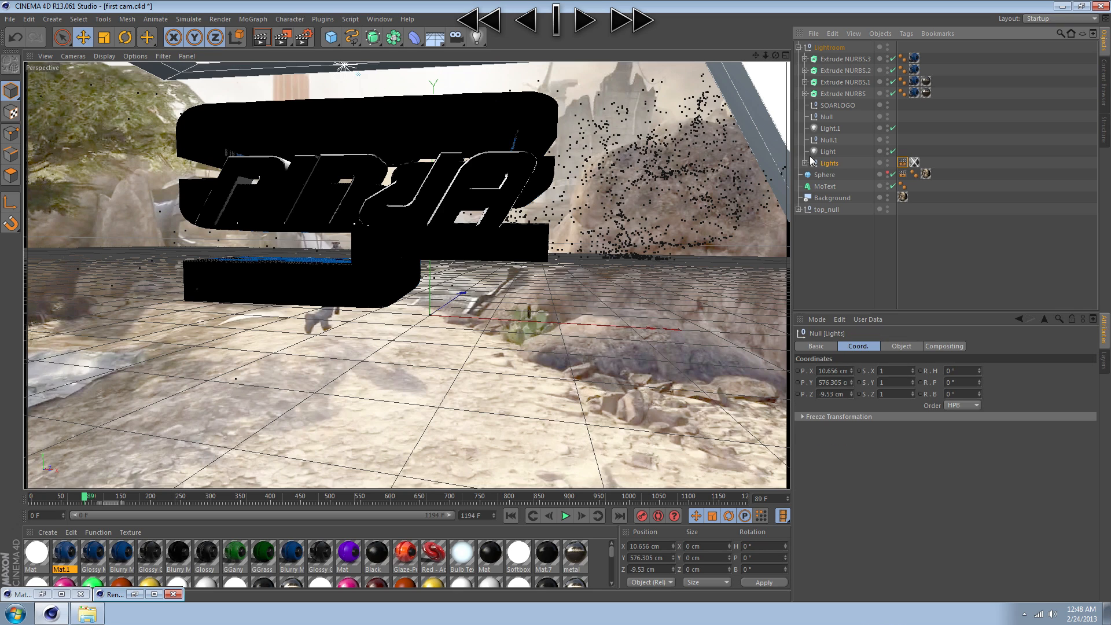
pyautogui.click(262, 40)
pyautogui.click(232, 177)
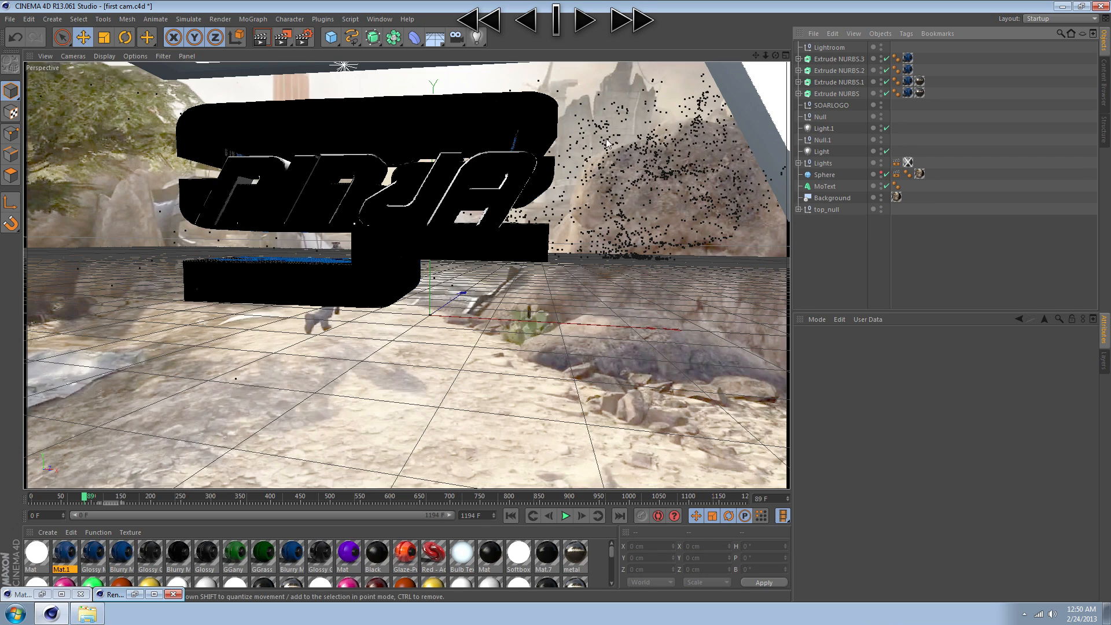
# - Disable the four Extrude NURBS logo objects and place everything from Extrude NURBS.3 to Lights back inside the Lightroom null
pyautogui.click(833, 94)
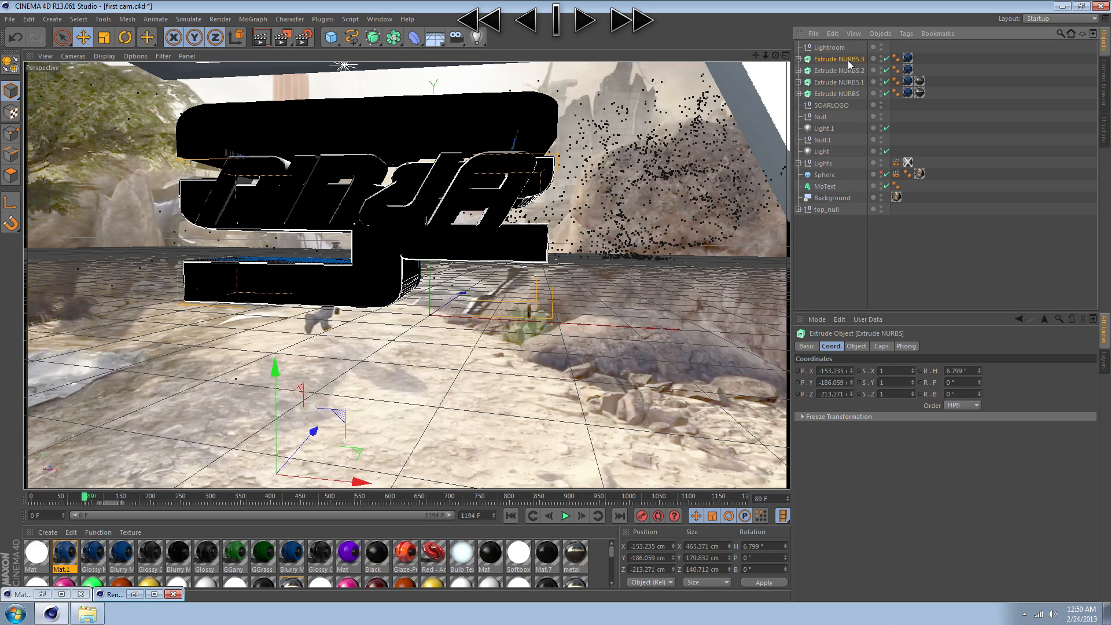
pyautogui.moveTo(886, 59); pyautogui.dragTo(886, 93)
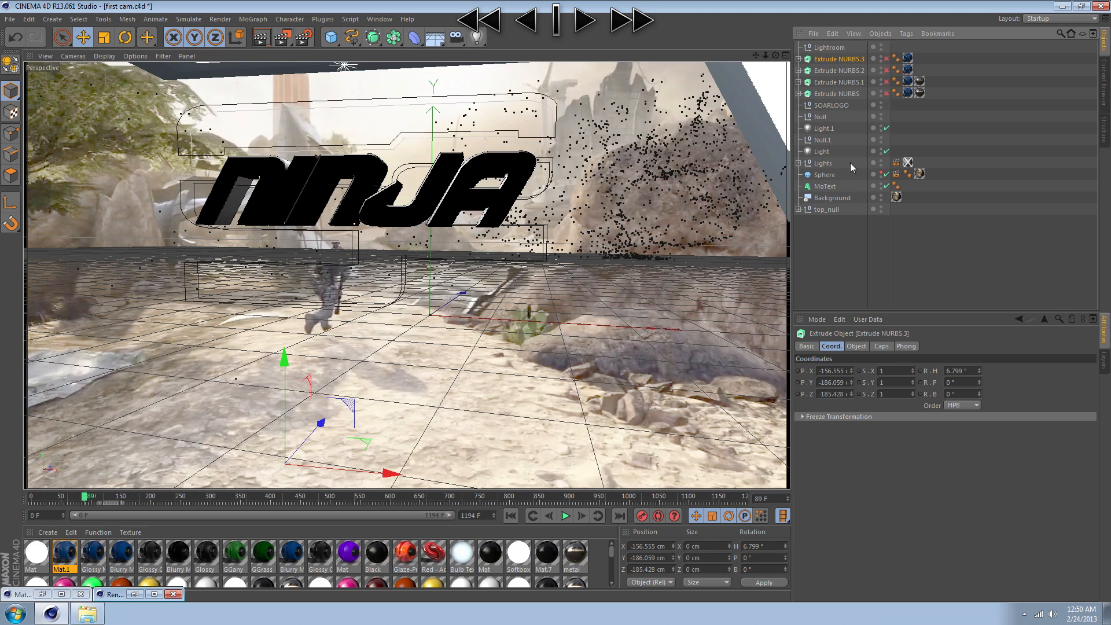
pyautogui.click(829, 162)
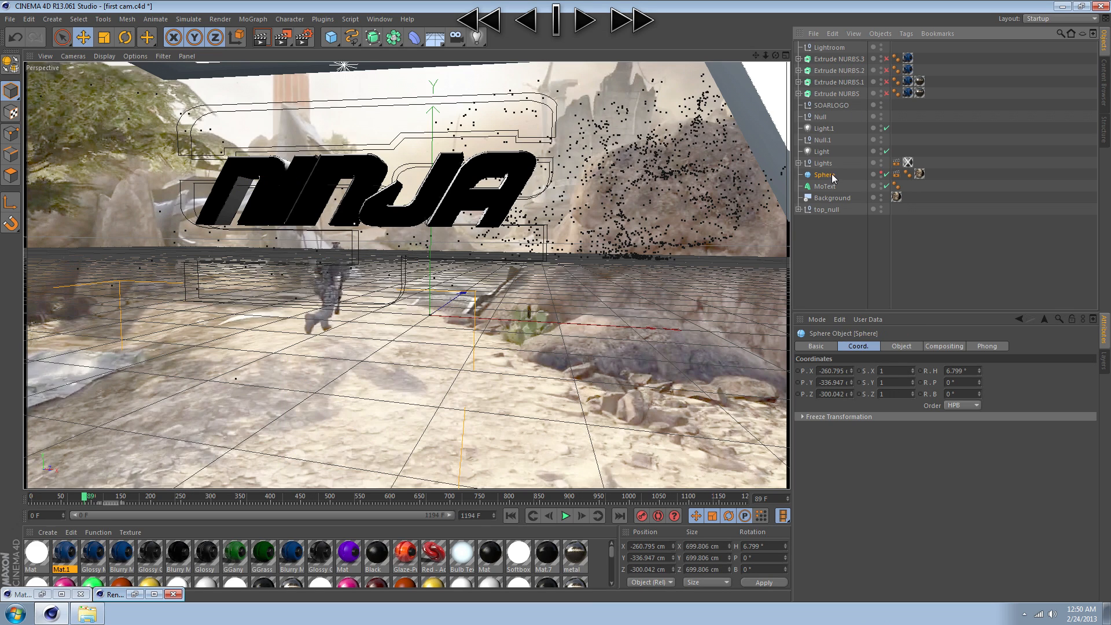
pyautogui.keyDown('shift'); pyautogui.click(825, 59); pyautogui.keyUp('shift')
pyautogui.moveTo(831, 47); pyautogui.dragTo(831, 47)
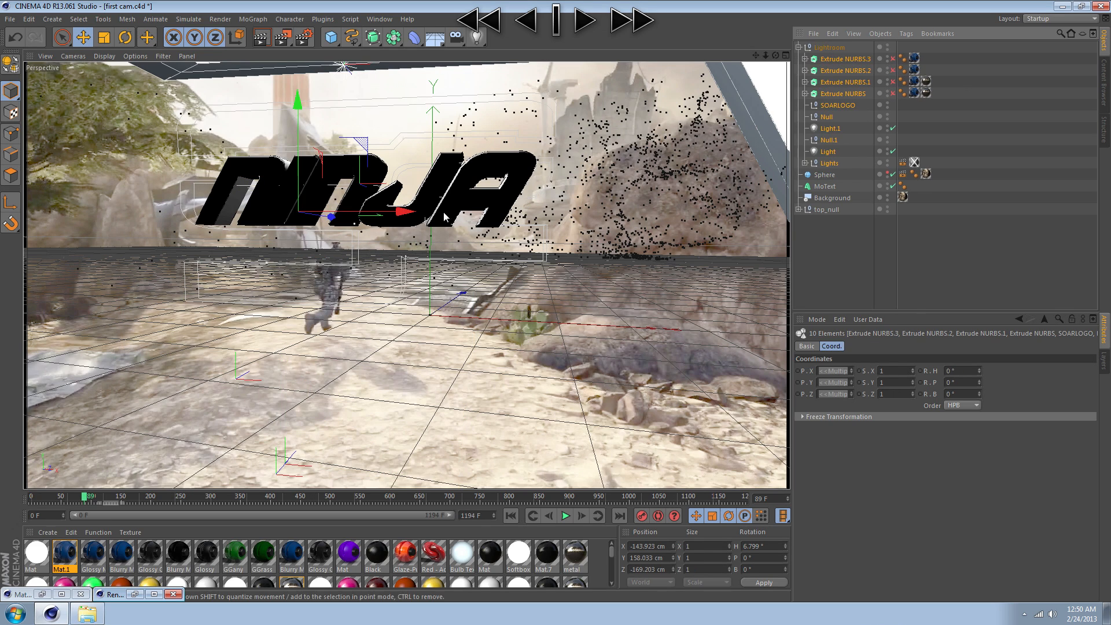
pyautogui.click(798, 47)
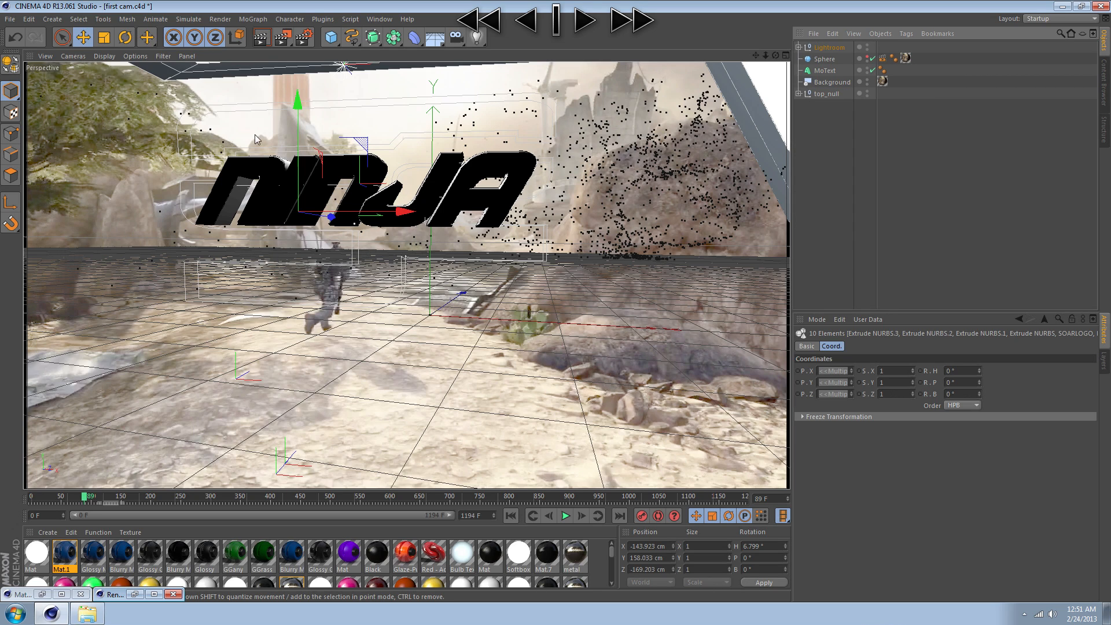
# - Render the view to check the NINJA text without the logo, and clear the selection
pyautogui.click(257, 45)
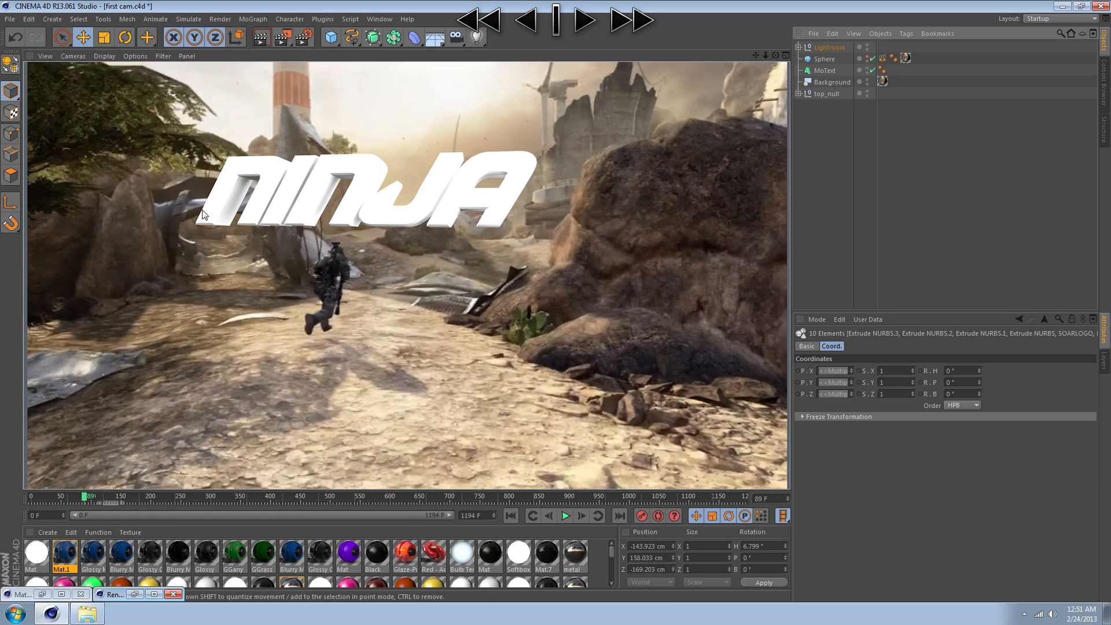
pyautogui.click(934, 206)
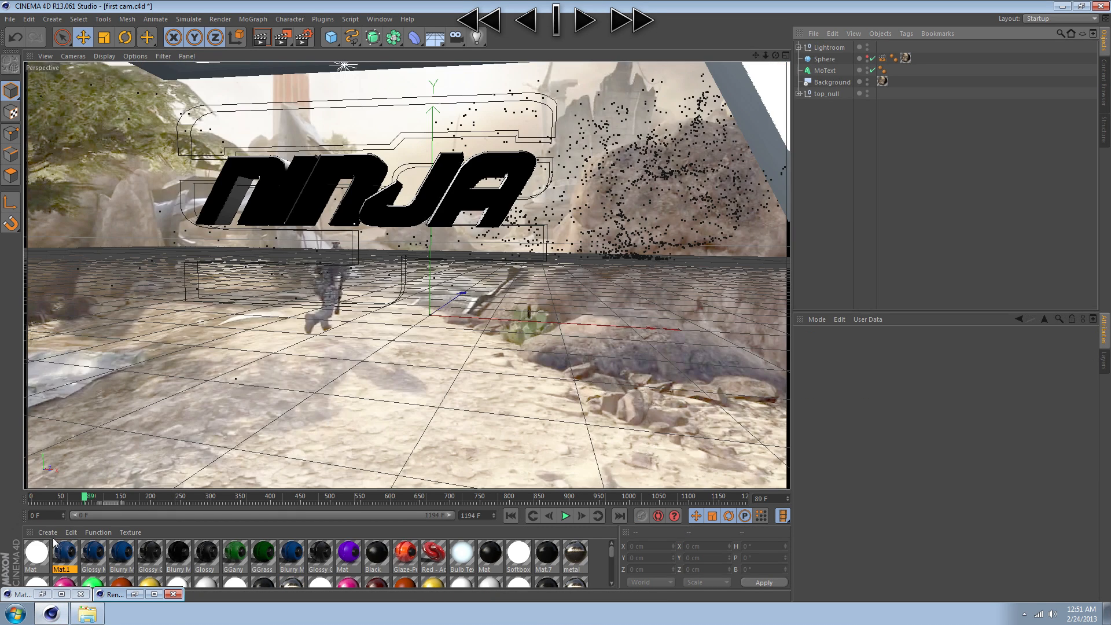
# - Apply the blue Mat.1 material to the MoText and render the view, accepting the missing texture
pyautogui.scroll(-3, 185, 564)
pyautogui.scroll(3, 186, 561)
pyautogui.scroll(-3, 186, 561)
pyautogui.scroll(3, 186, 561)
pyautogui.scroll(-3, 63, 563)
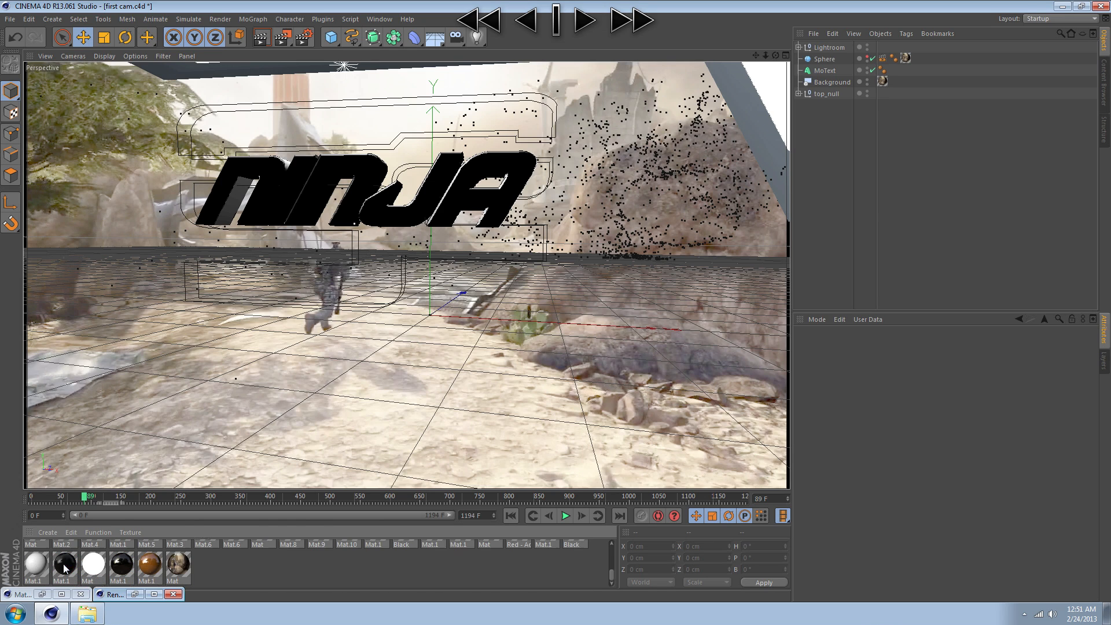
pyautogui.scroll(5, 116, 550)
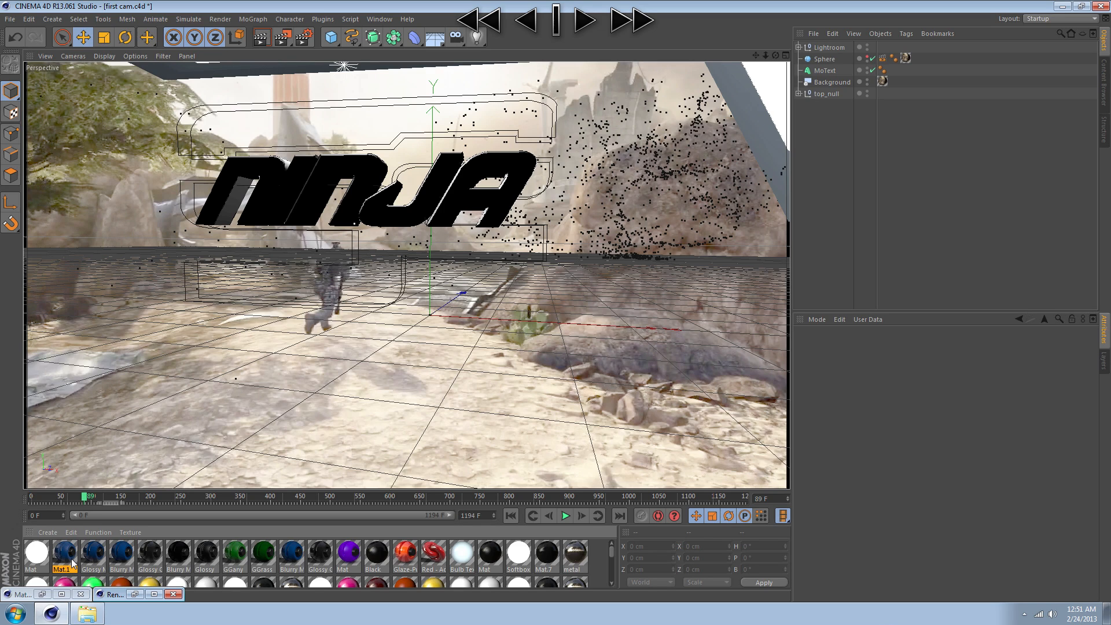
pyautogui.moveTo(68, 561); pyautogui.dragTo(831, 72)
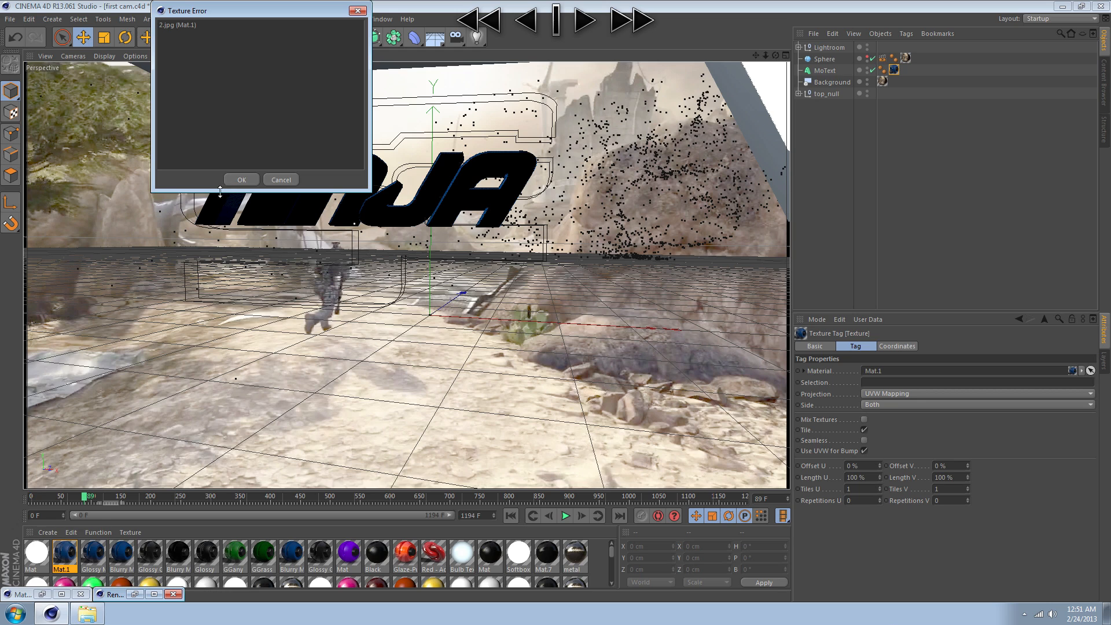
pyautogui.click(241, 180)
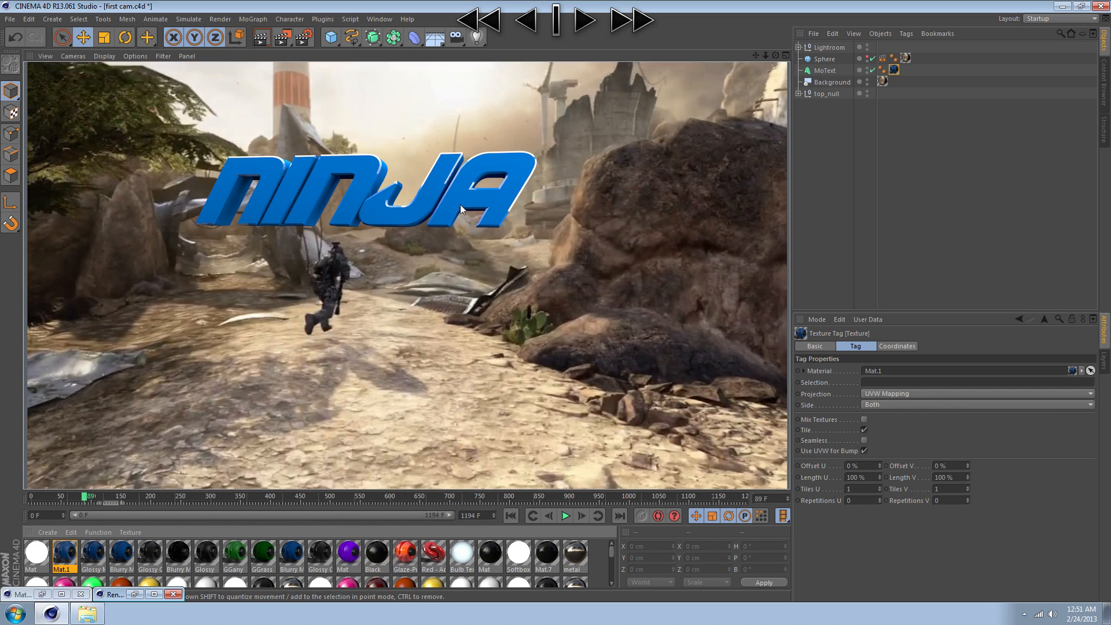
# - Open the Mat.1 material for editing, set its reflection brightness to 39% and clear the Fresnel texture from its reflection
pyautogui.click(859, 118)
pyautogui.click(883, 60)
pyautogui.click(895, 73)
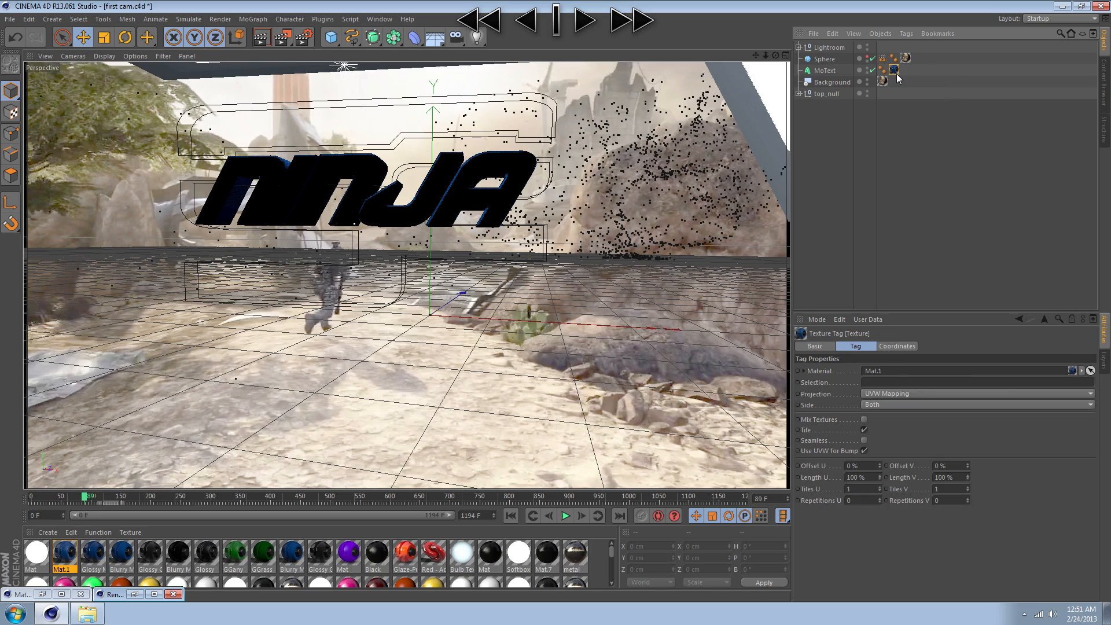
pyautogui.doubleClick(65, 553)
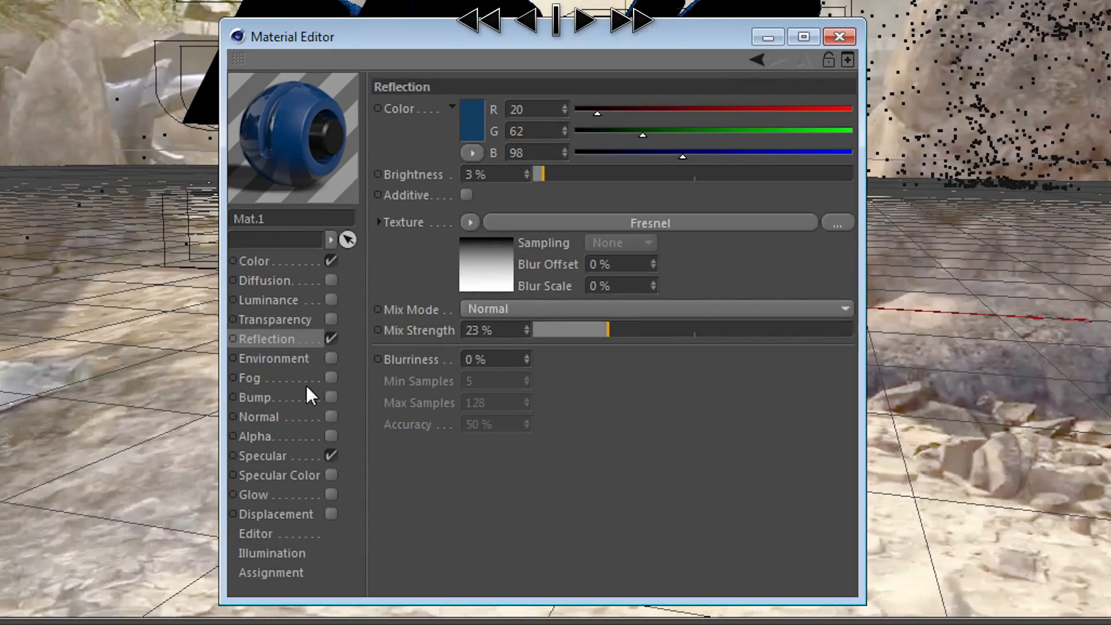
pyautogui.moveTo(581, 168); pyautogui.dragTo(659, 166)
pyautogui.click(471, 227)
pyautogui.click(453, 218)
pyautogui.click(471, 224)
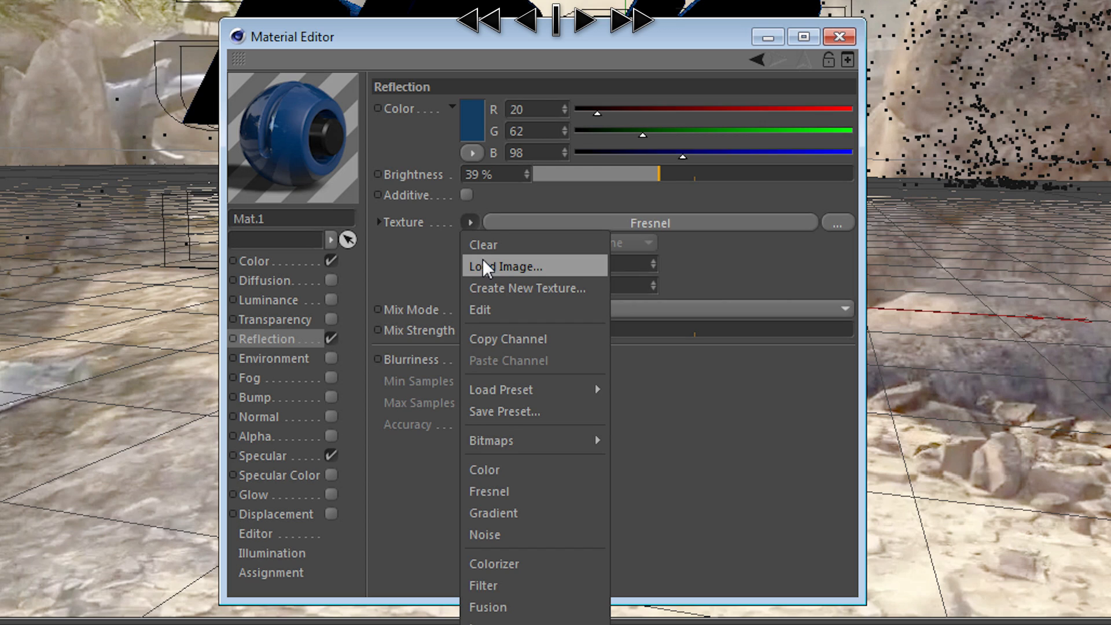
pyautogui.click(483, 244)
pyautogui.click(470, 223)
pyautogui.click(431, 220)
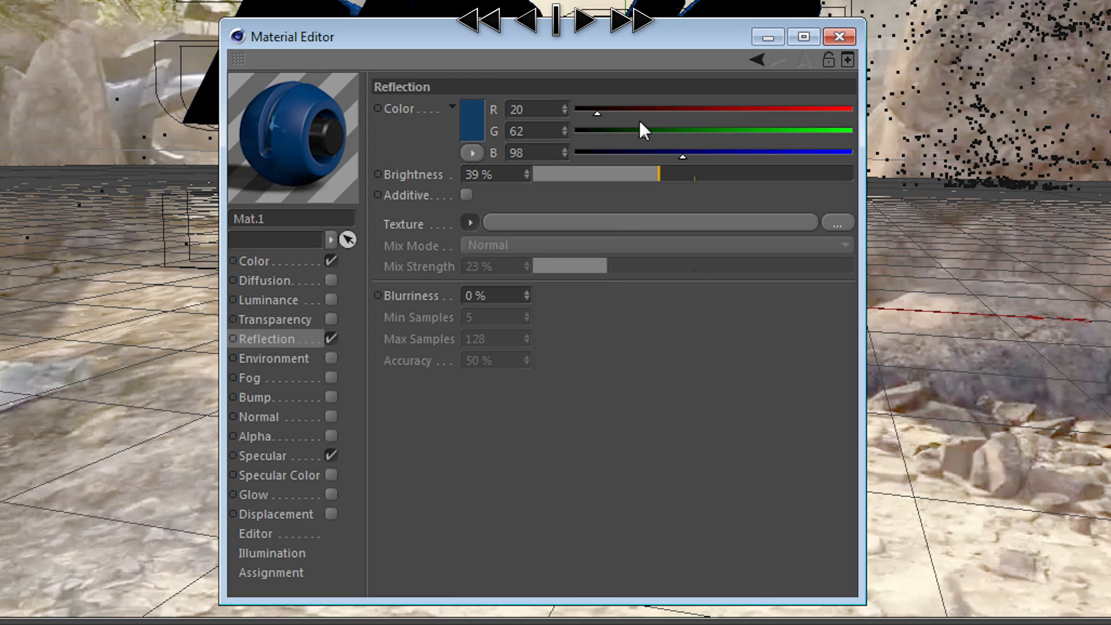
# - Set Mat.1's reflection brightness to 55% and its reflection colour to light blue, RGB 84, 146, 200
pyautogui.moveTo(654, 179); pyautogui.dragTo(710, 171)
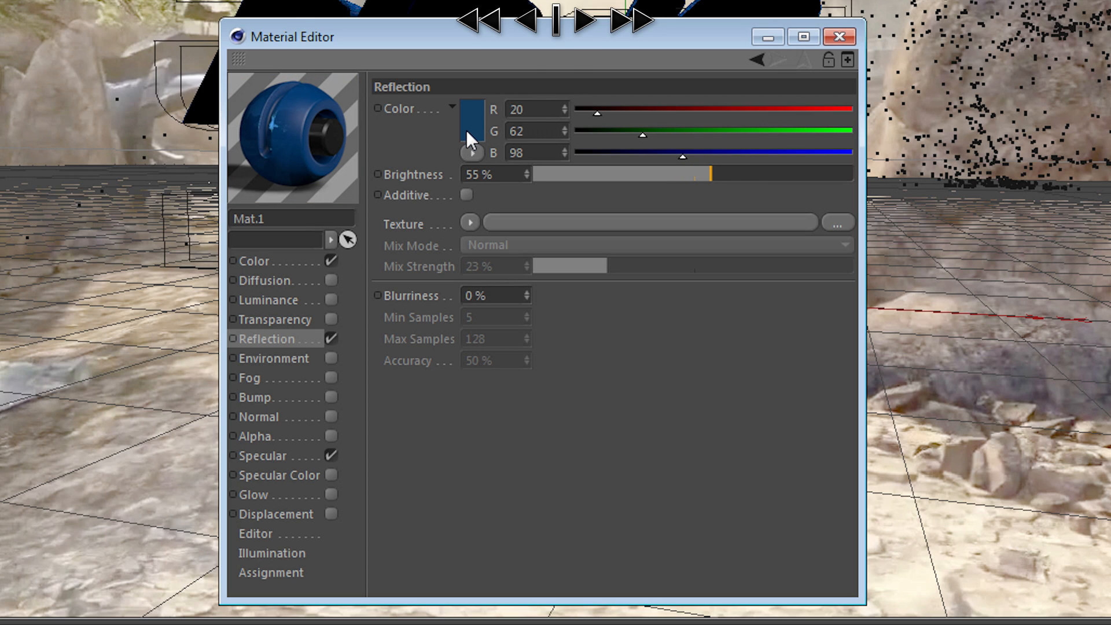
pyautogui.click(466, 130)
pyautogui.moveTo(465, 127); pyautogui.dragTo(444, 116)
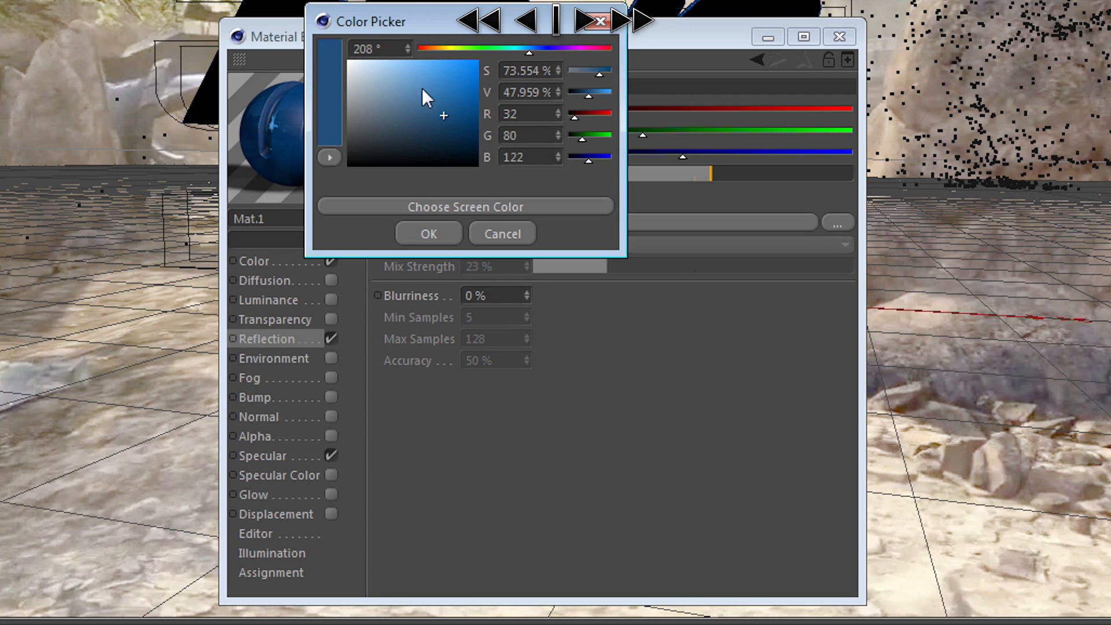
pyautogui.moveTo(485, 24); pyautogui.dragTo(629, 143)
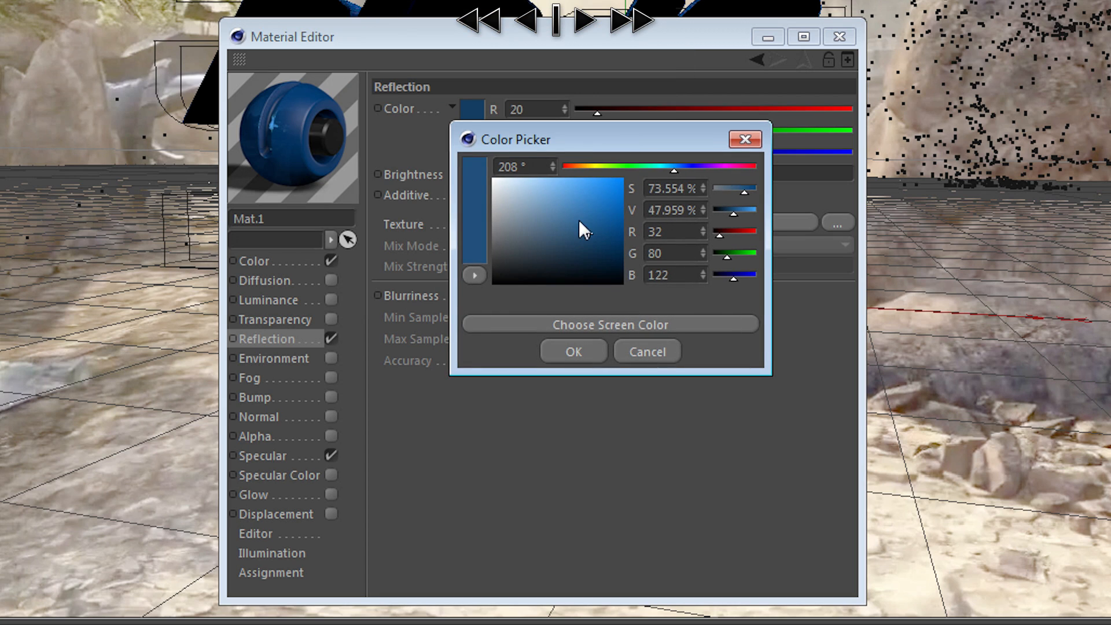
pyautogui.click(576, 215)
pyautogui.moveTo(578, 221); pyautogui.dragTo(567, 200)
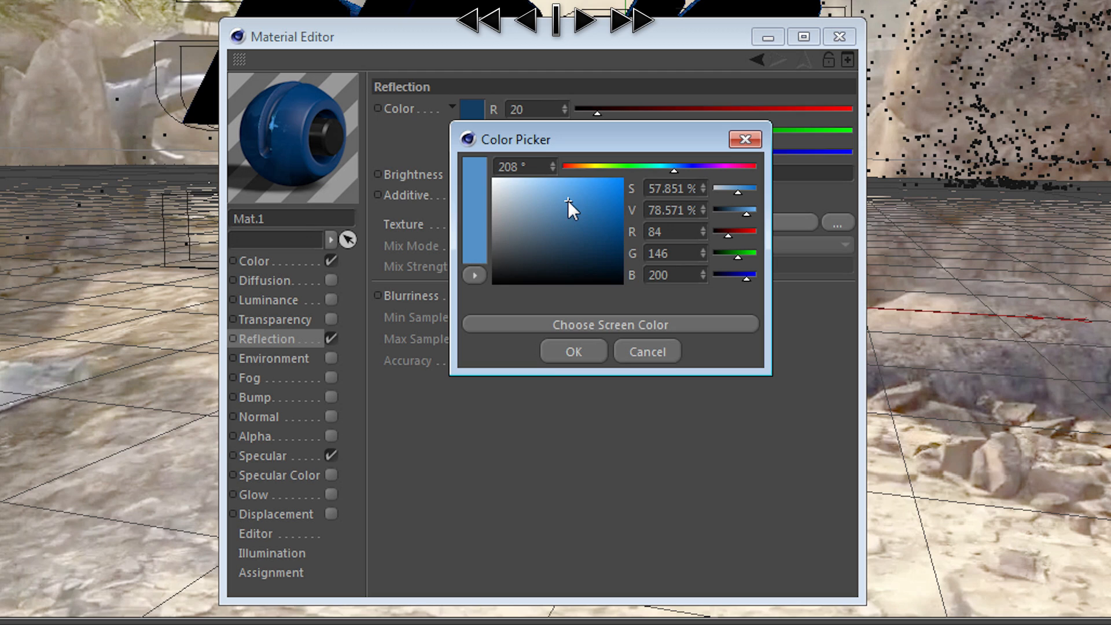
pyautogui.click(555, 349)
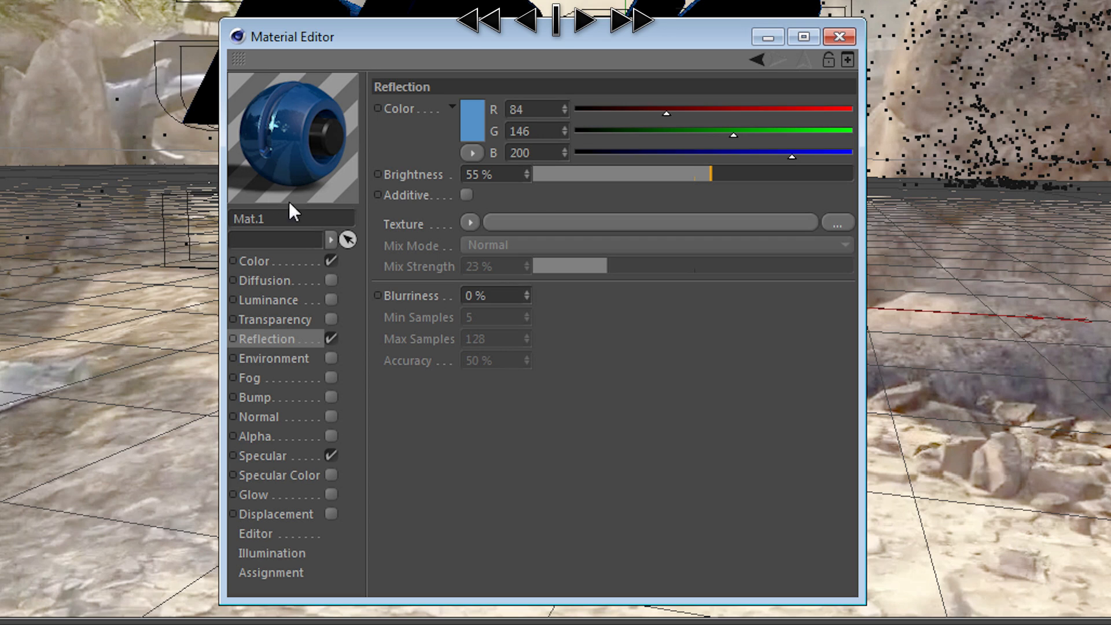
# - Set Mat.1's base colour to green, RGB 0, 120, 2, by shifting its hue to 121°
pyautogui.click(261, 266)
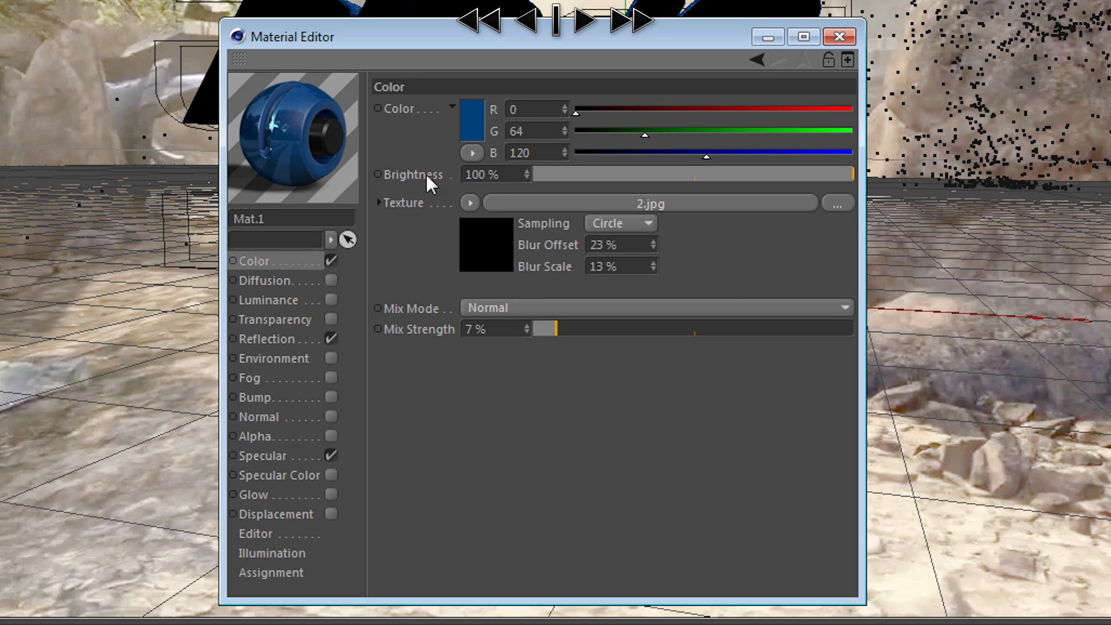
pyautogui.click(467, 125)
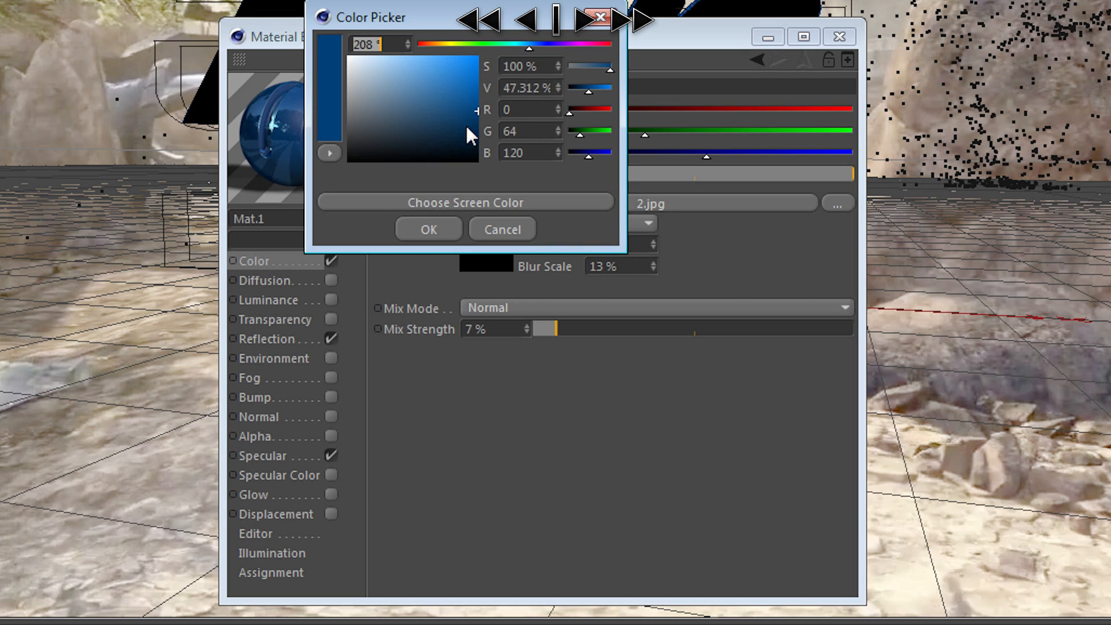
pyautogui.moveTo(528, 51); pyautogui.dragTo(482, 58)
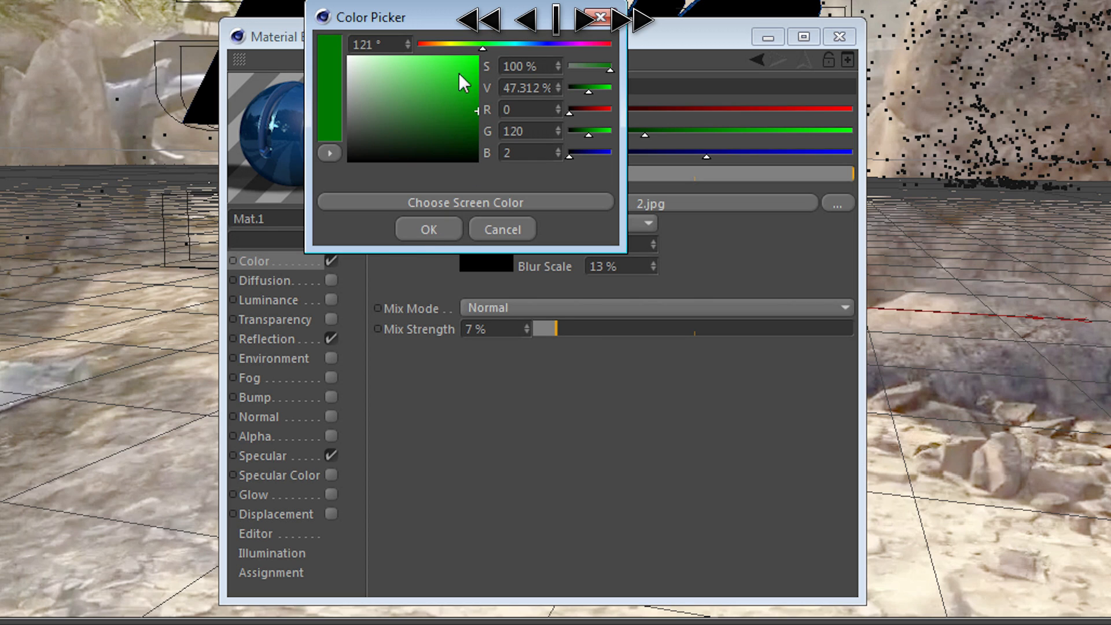
pyautogui.click(429, 239)
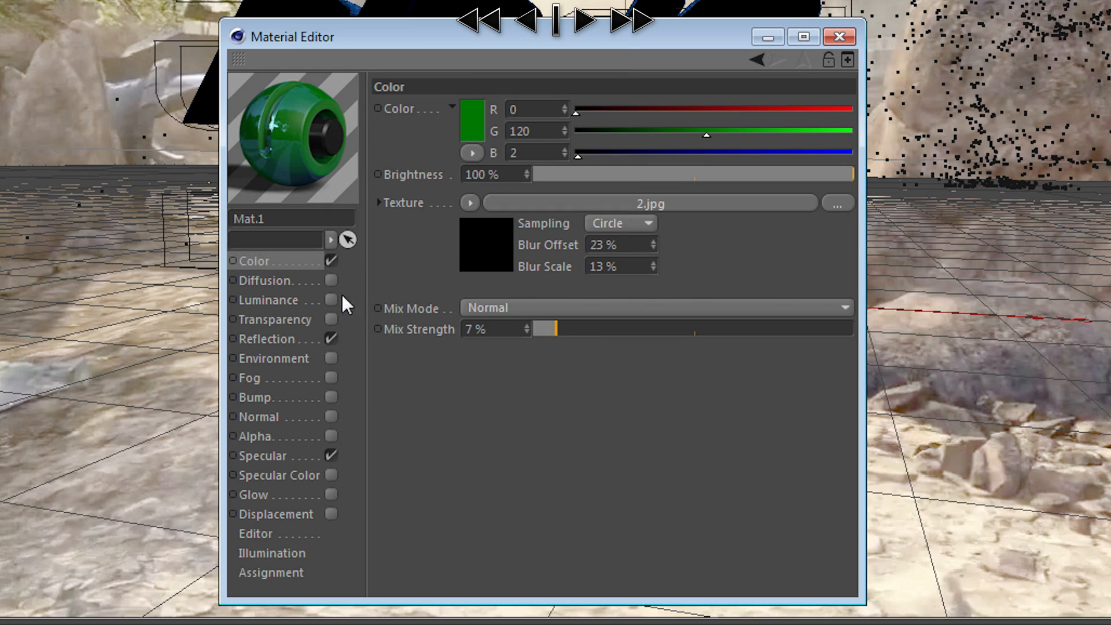
# - Shift Mat.1's reflection colour to light green, hue 131° and RGB 84, 200, 105
pyautogui.click(289, 338)
pyautogui.click(468, 127)
pyautogui.moveTo(497, 47); pyautogui.dragTo(483, 51)
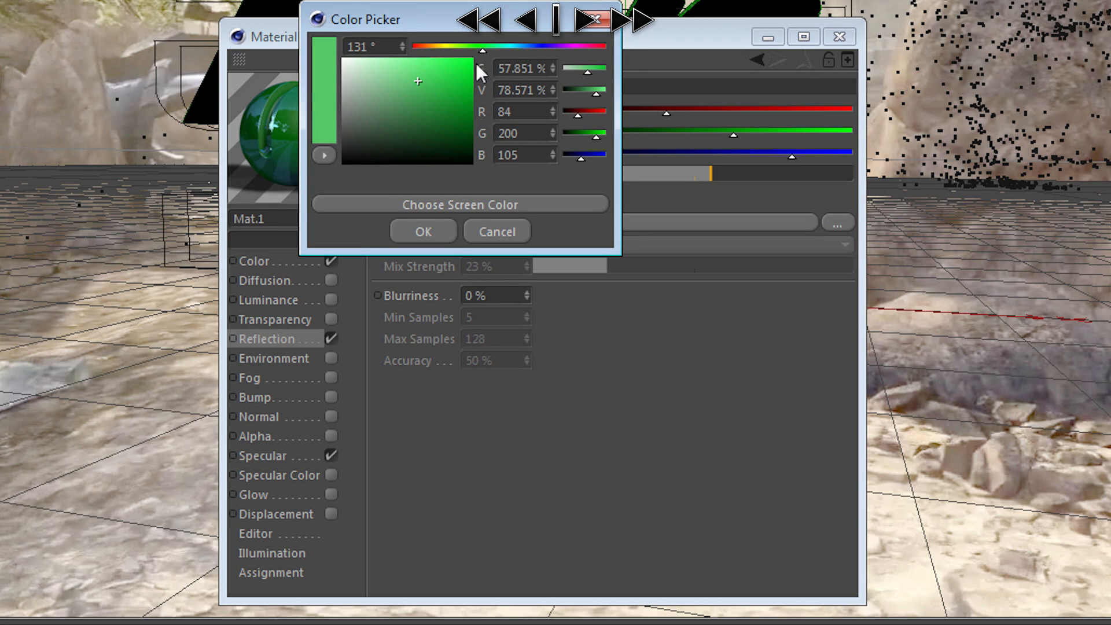
pyautogui.click(421, 231)
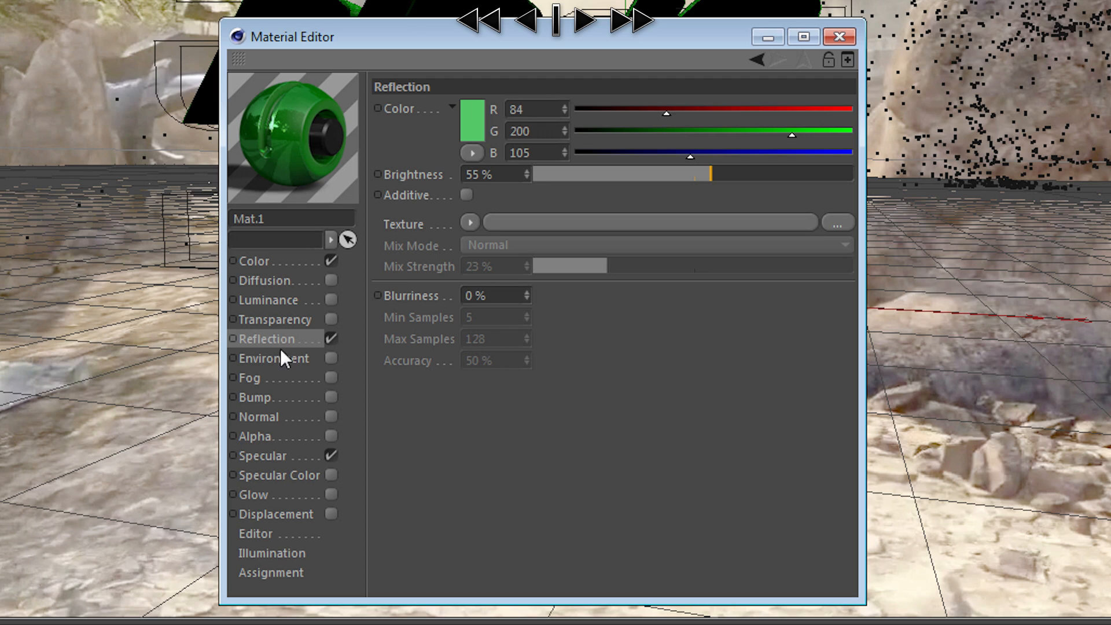
# - Undo Mat.1's green recolouring together with the last reflection colour and brightness changes
pyautogui.click(463, 137)
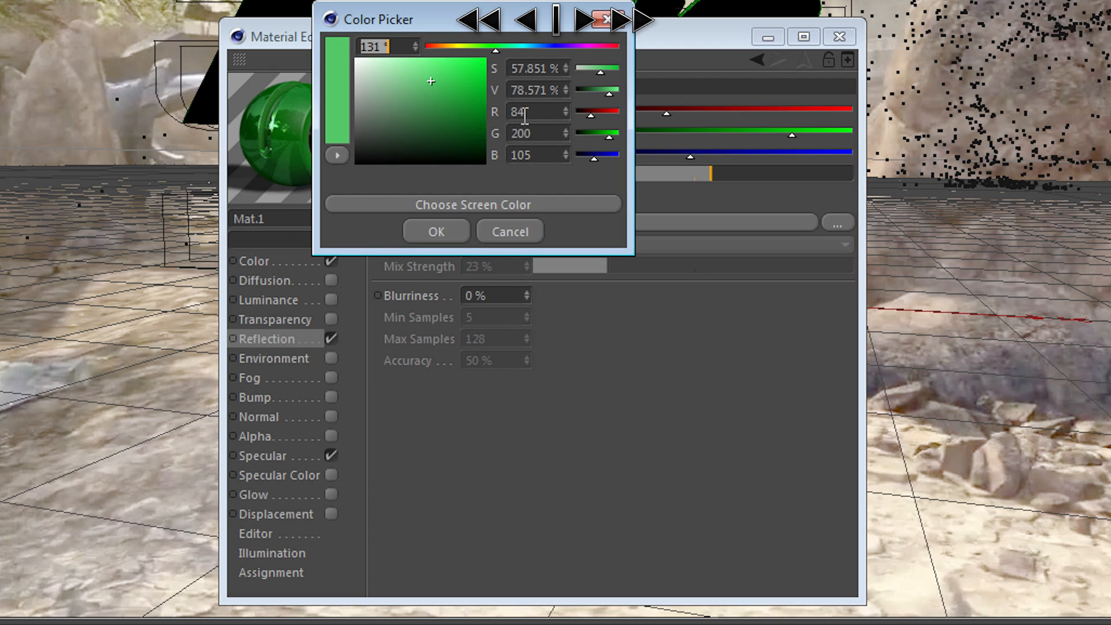
pyautogui.click(502, 231)
pyautogui.hotkey('ctrl', 'z')
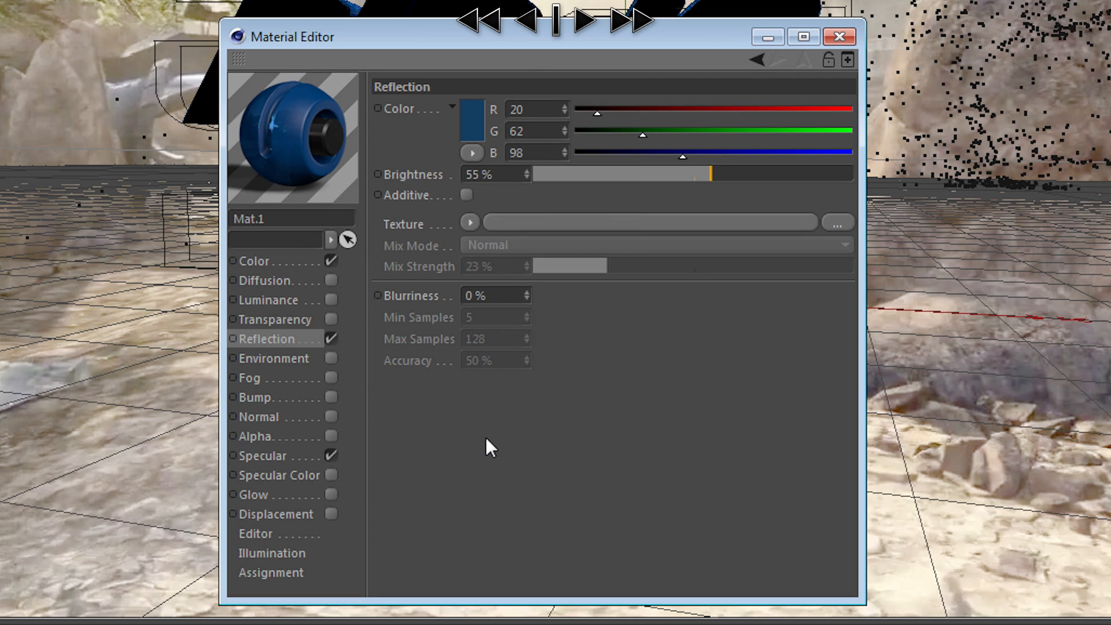
pyautogui.hotkey('ctrl', 'z')
# - Set Mat.1's base colour to a brownish orange, RGB 120, 76, 0
pyautogui.click(317, 260)
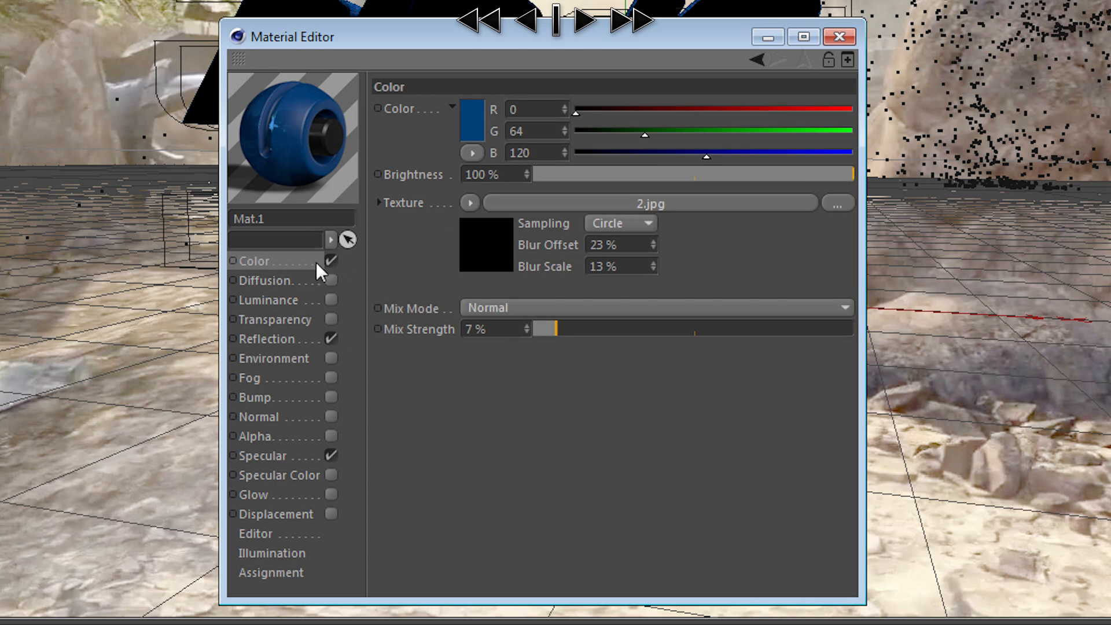
pyautogui.click(470, 118)
pyautogui.click(456, 44)
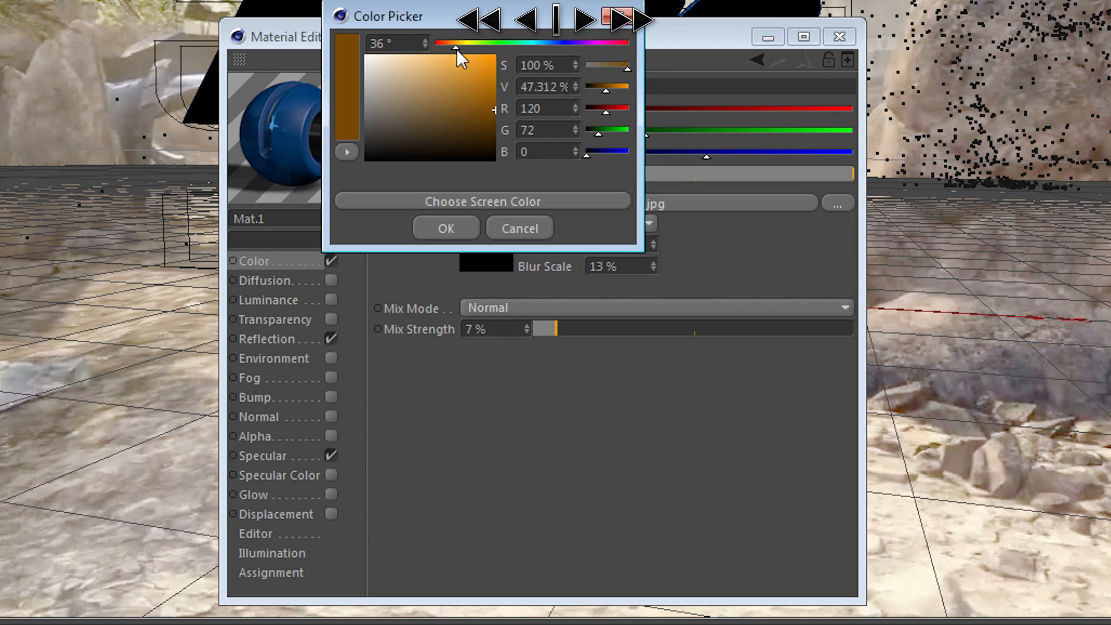
pyautogui.click(463, 229)
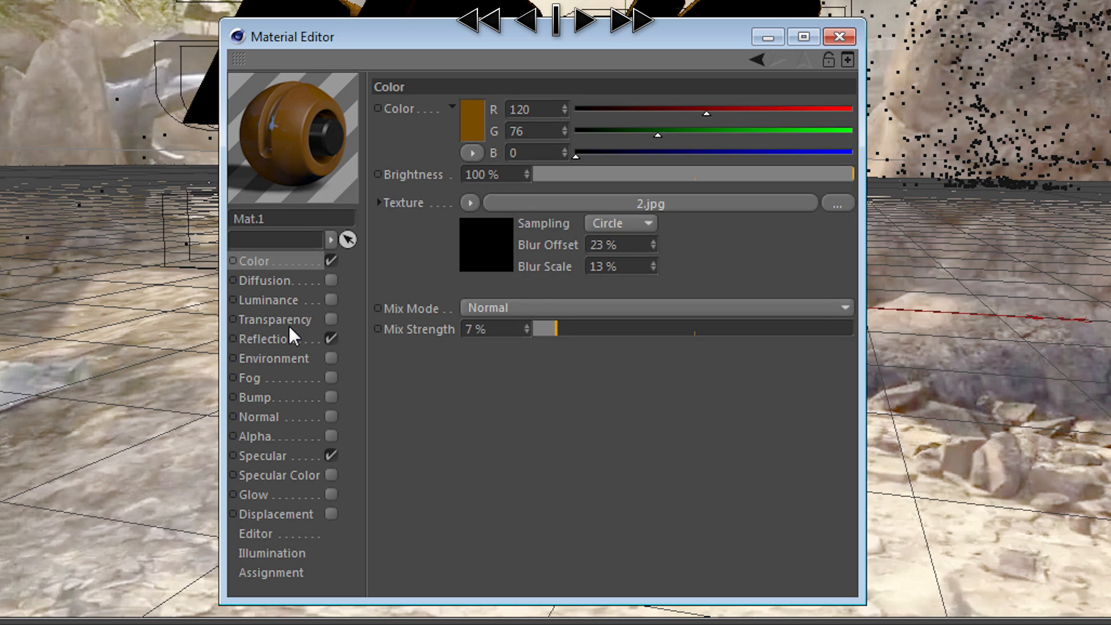
# - Set Mat.1's reflection colour to light orange, RGB 187, 121, 60, and its reflection brightness to 60%
pyautogui.click(289, 335)
pyautogui.click(470, 106)
pyautogui.moveTo(448, 25); pyautogui.dragTo(438, 25)
pyautogui.click(432, 210)
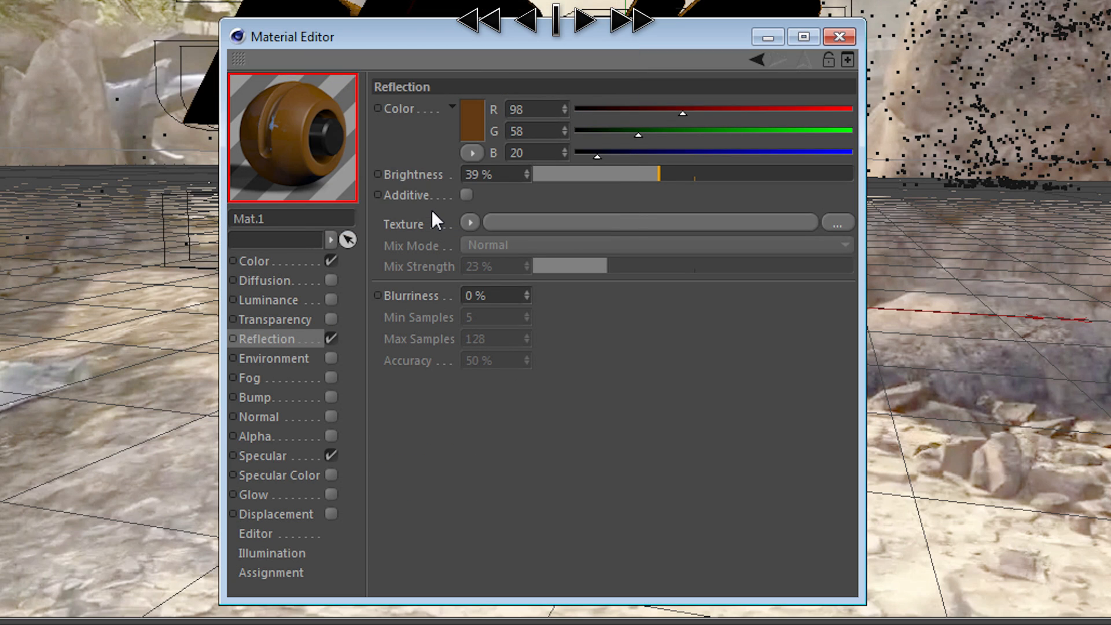
pyautogui.click(477, 138)
pyautogui.moveTo(474, 130); pyautogui.dragTo(446, 92)
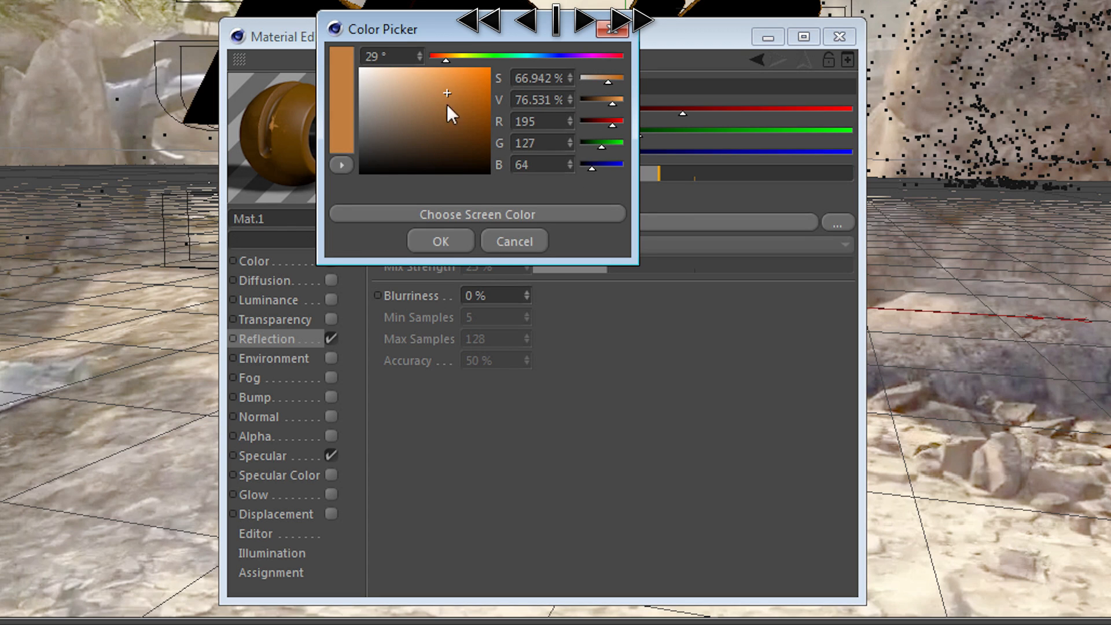
pyautogui.click(441, 244)
pyautogui.click(468, 126)
pyautogui.moveTo(430, 92); pyautogui.dragTo(438, 85)
pyautogui.click(442, 230)
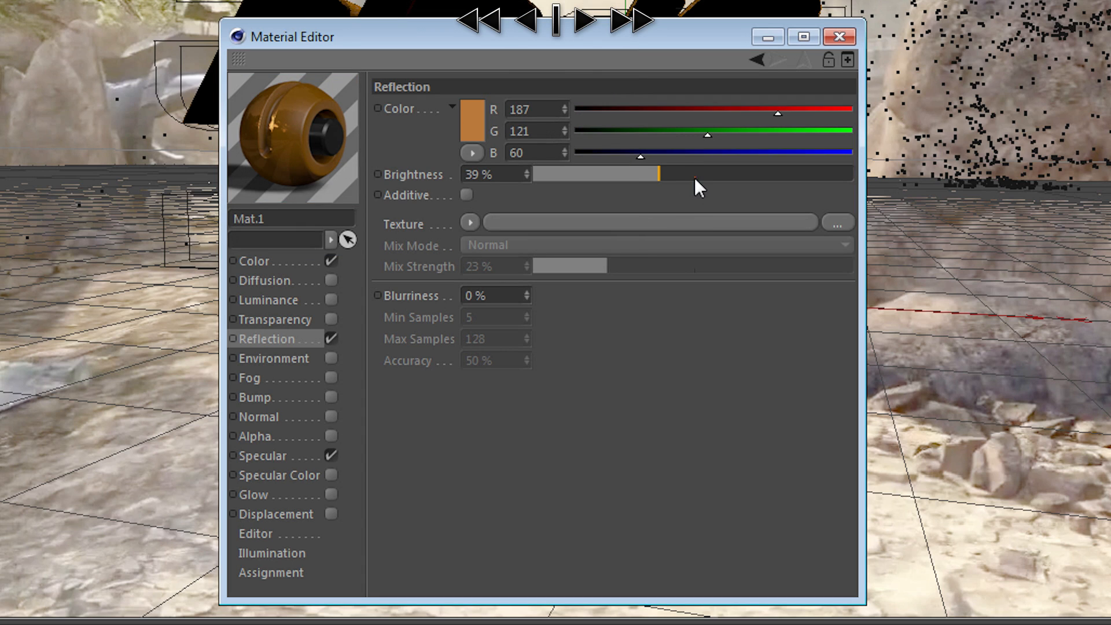
pyautogui.click(695, 175)
pyautogui.moveTo(705, 176); pyautogui.dragTo(729, 179)
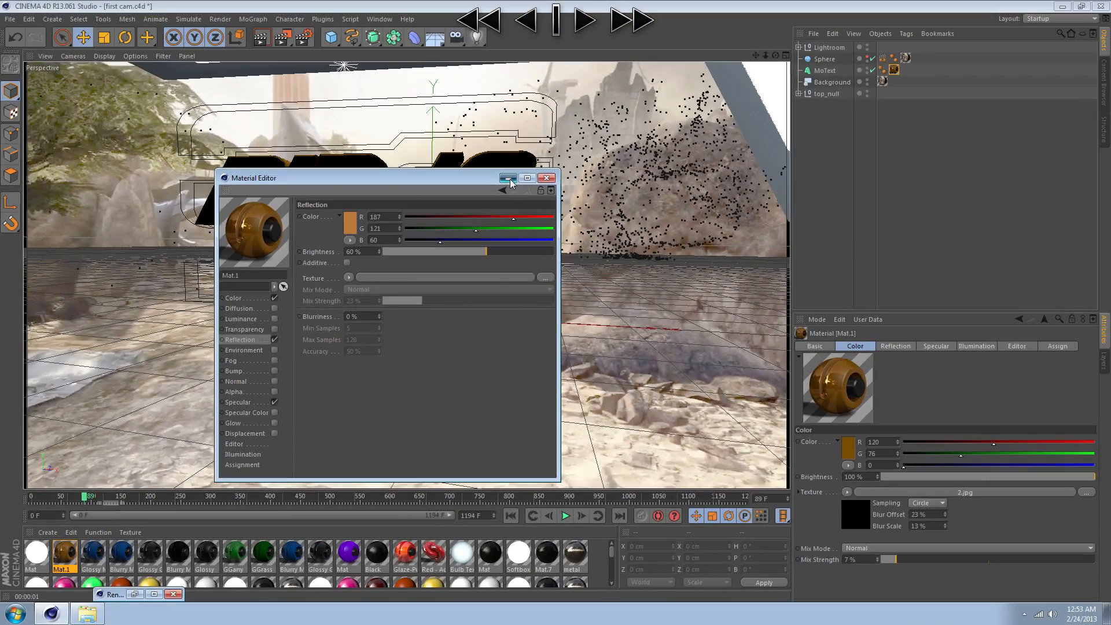
# - Put the material editor away and render the view to check the orange NINJA text, accepting the missing texture
pyautogui.click(839, 36)
pyautogui.click(258, 39)
pyautogui.click(239, 178)
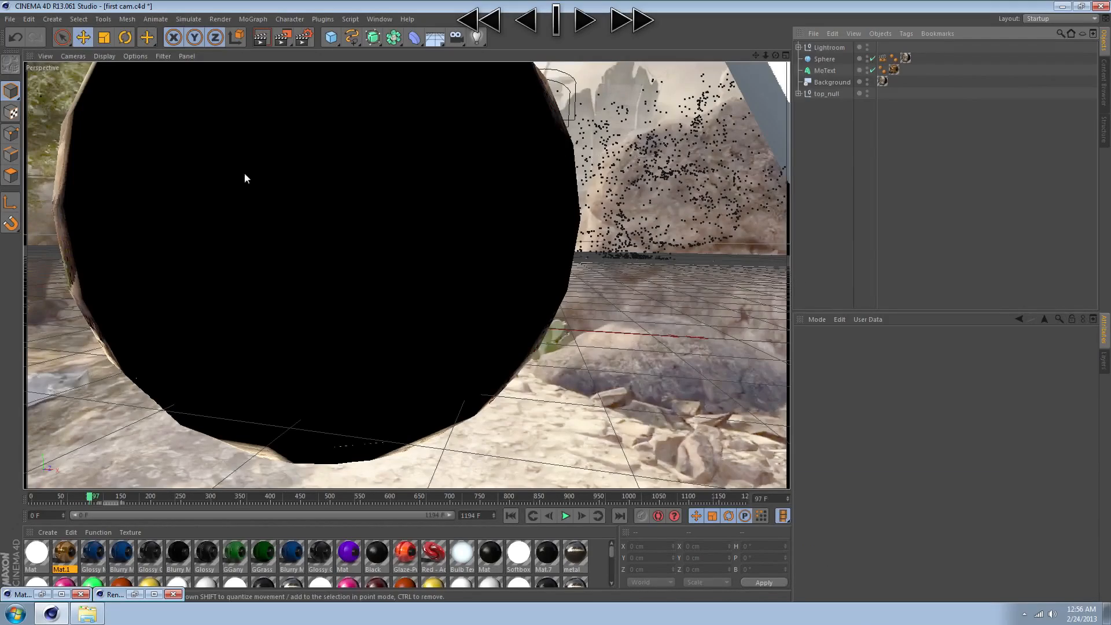
pyautogui.click(261, 39)
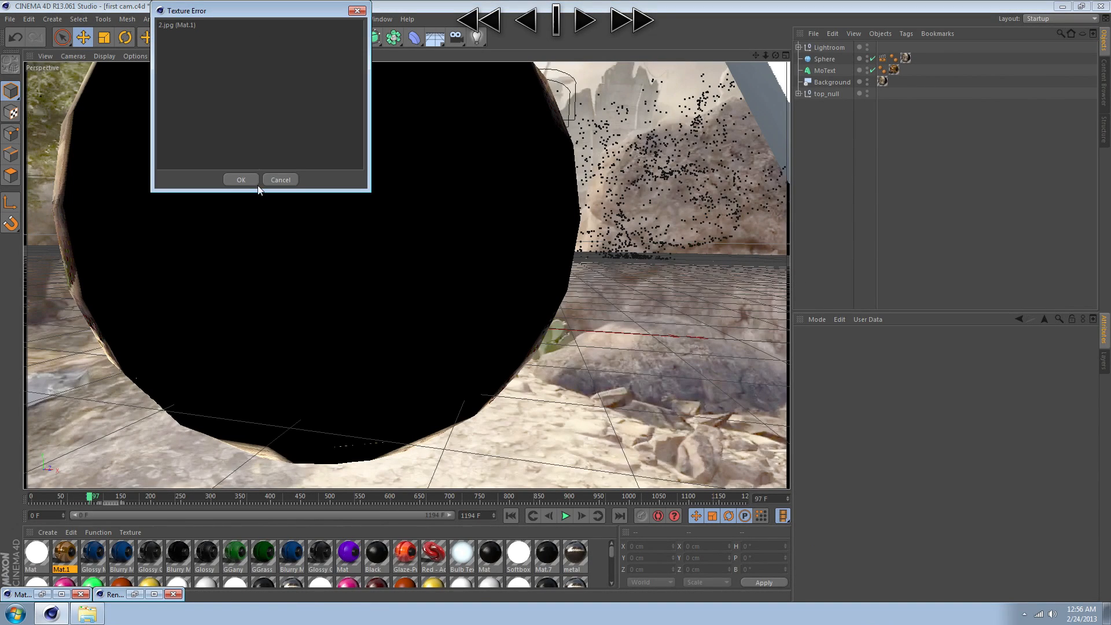
pyautogui.click(240, 180)
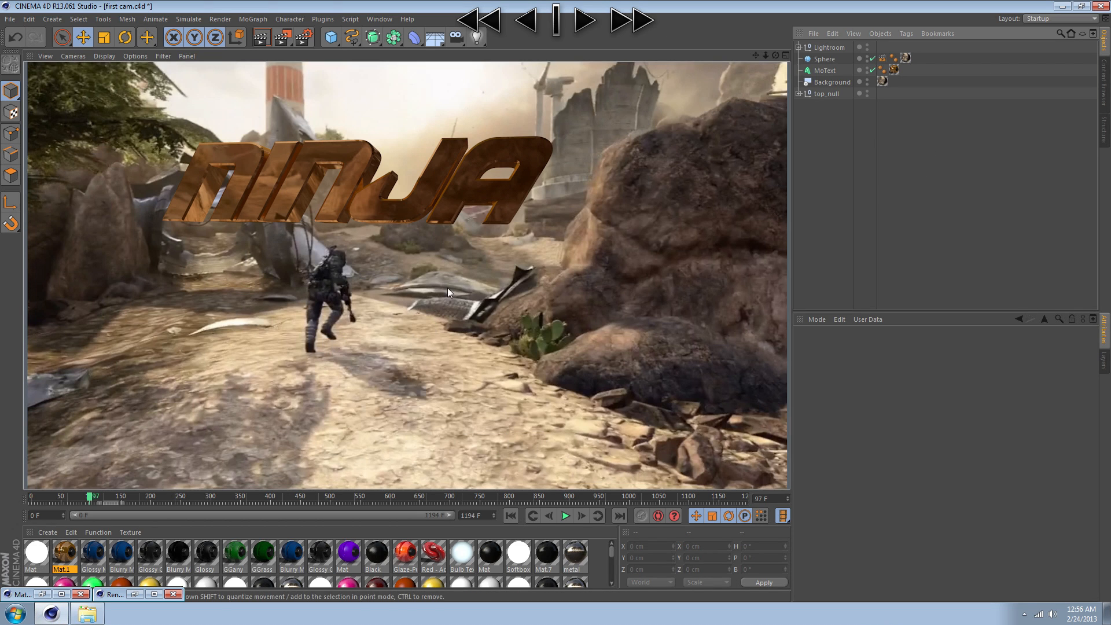
# - Reopen Mat.1 and set its reflection colour to RGB 171, 103, 39 and its reflection brightness to 69%
pyautogui.click(65, 554)
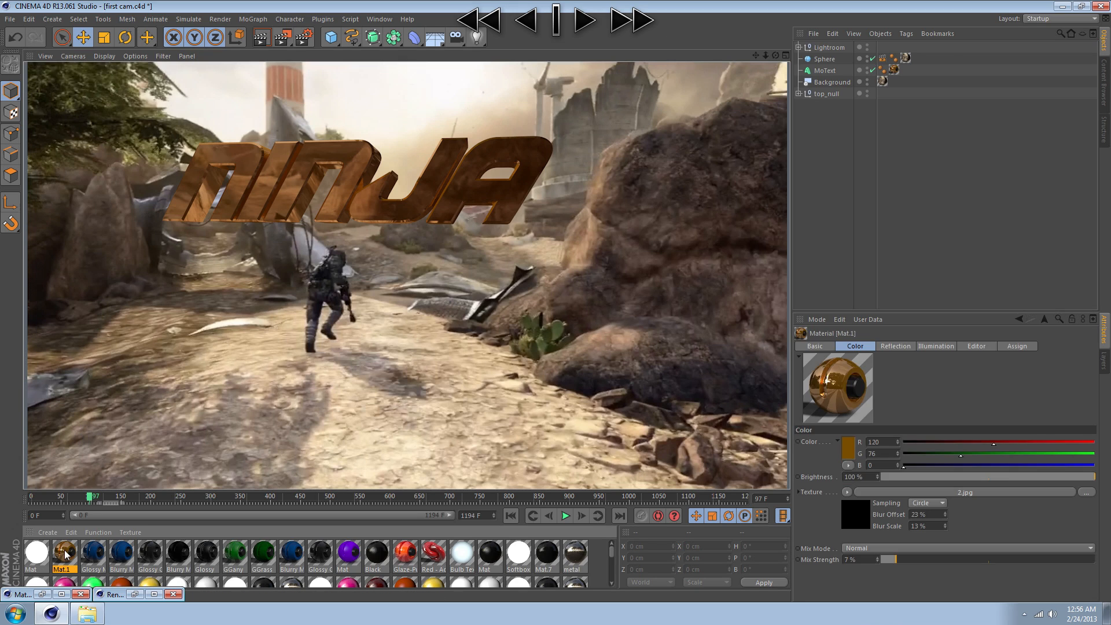
pyautogui.doubleClick(65, 553)
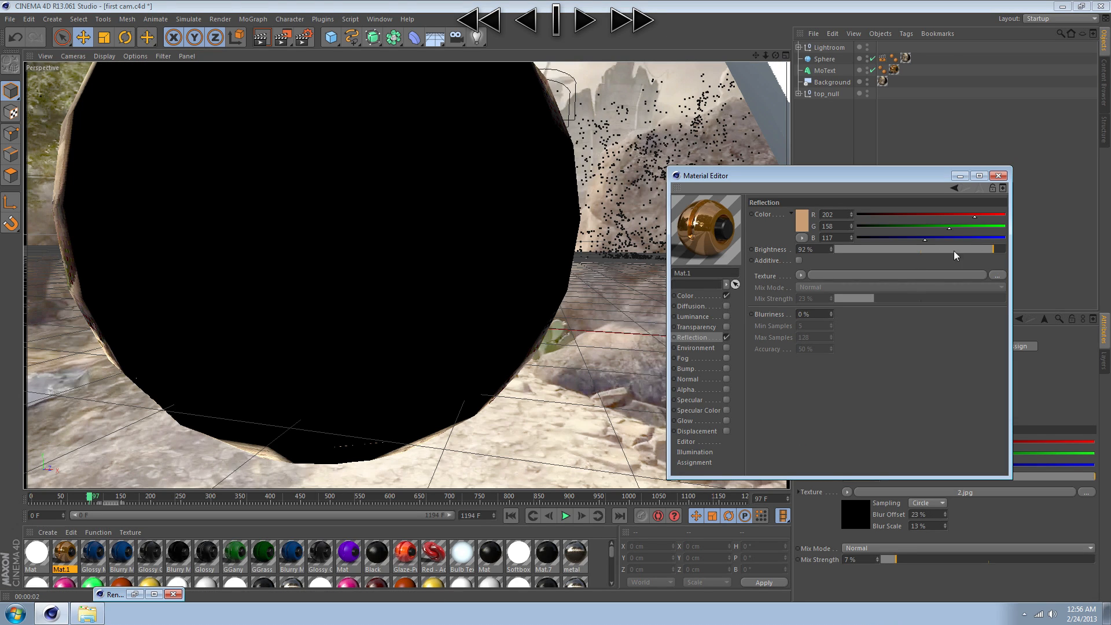
pyautogui.click(800, 225)
pyautogui.moveTo(776, 202); pyautogui.dragTo(790, 210)
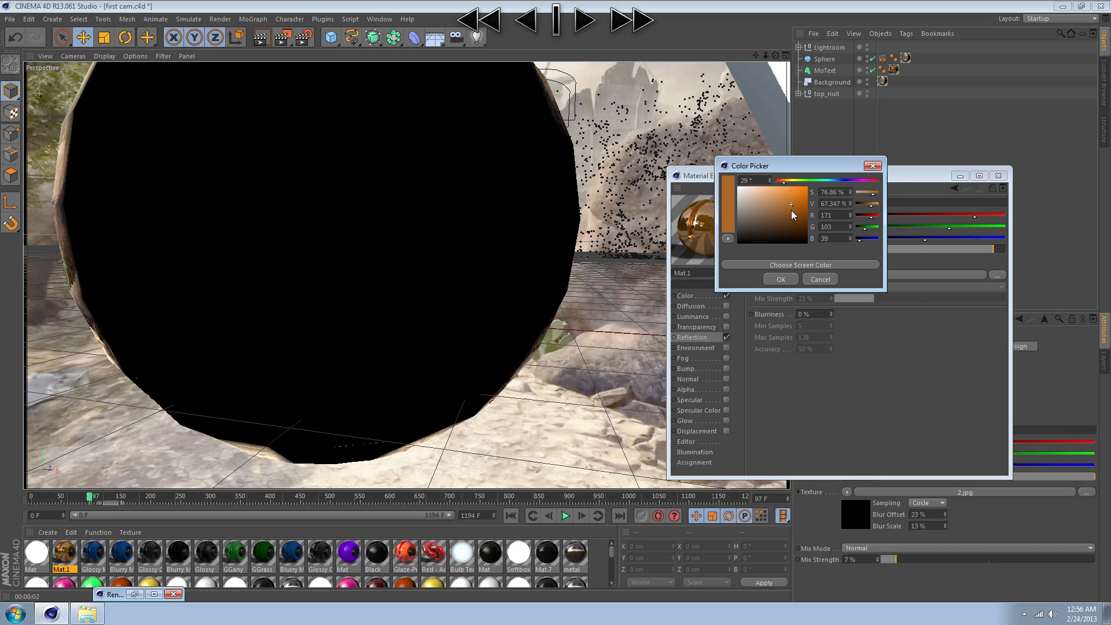
pyautogui.click(782, 277)
pyautogui.moveTo(993, 249); pyautogui.dragTo(952, 251)
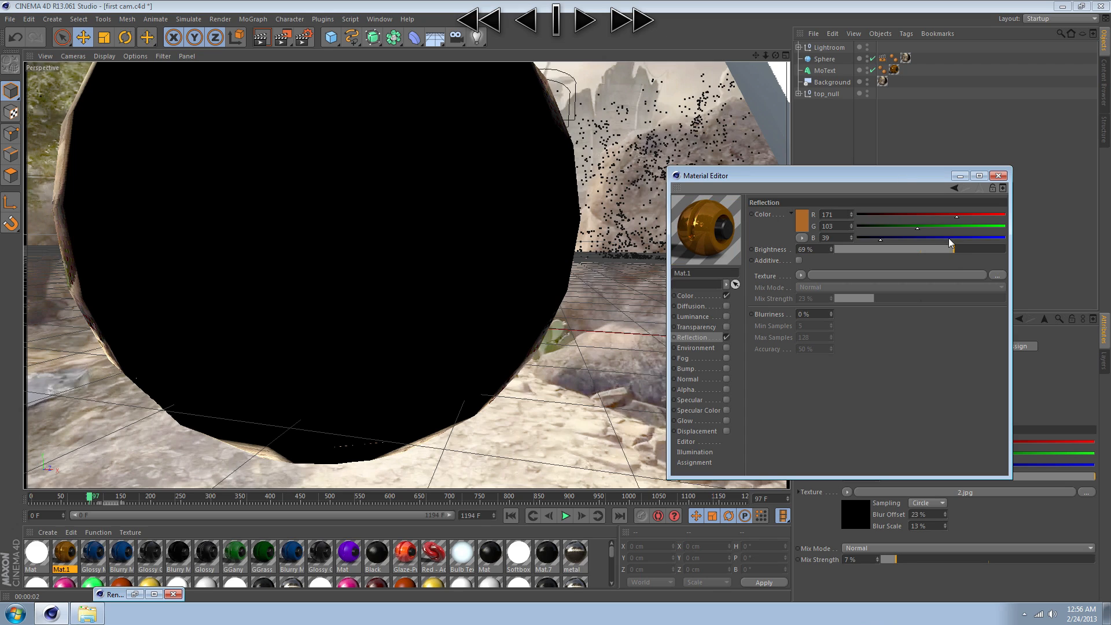
# - Select the Sphere and render the view to check the adjusted reflection on the text, accepting the missing texture
pyautogui.click(827, 58)
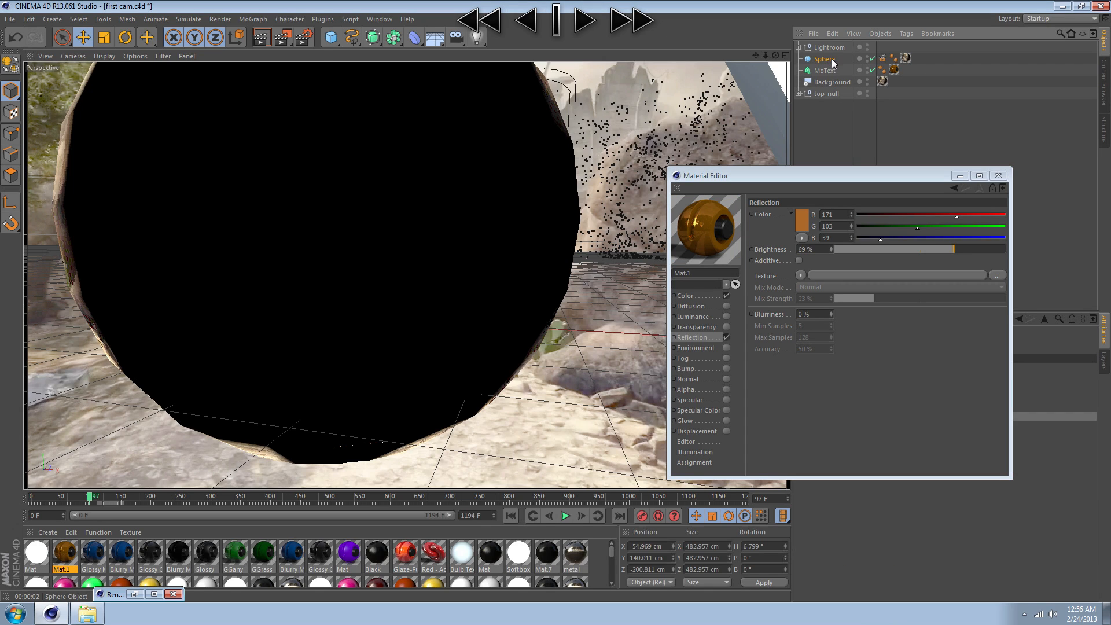
pyautogui.click(265, 44)
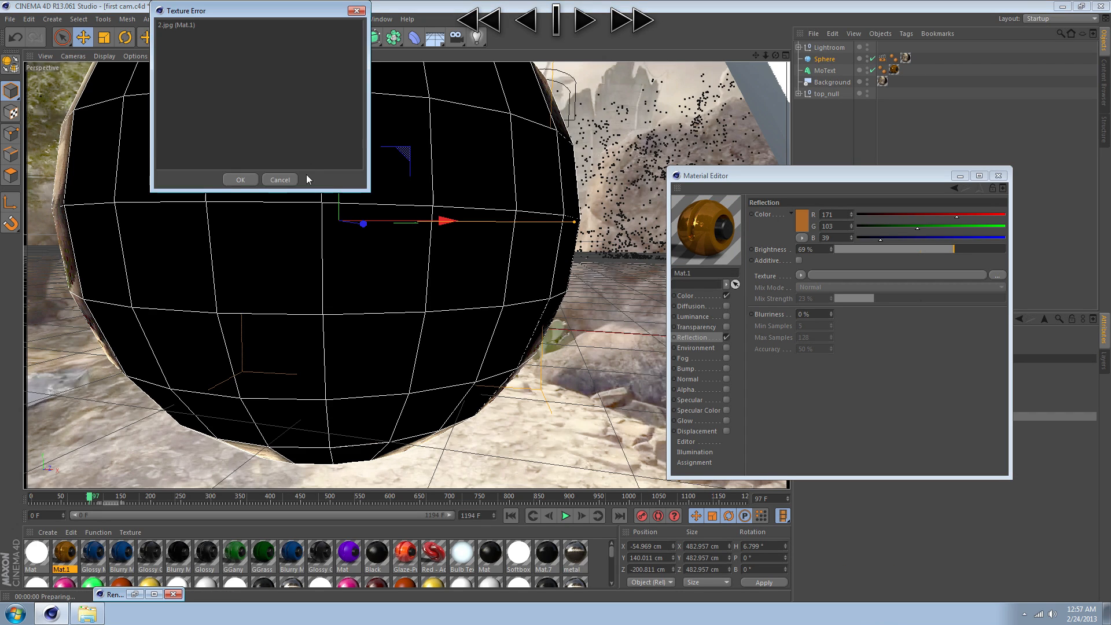
pyautogui.click(240, 180)
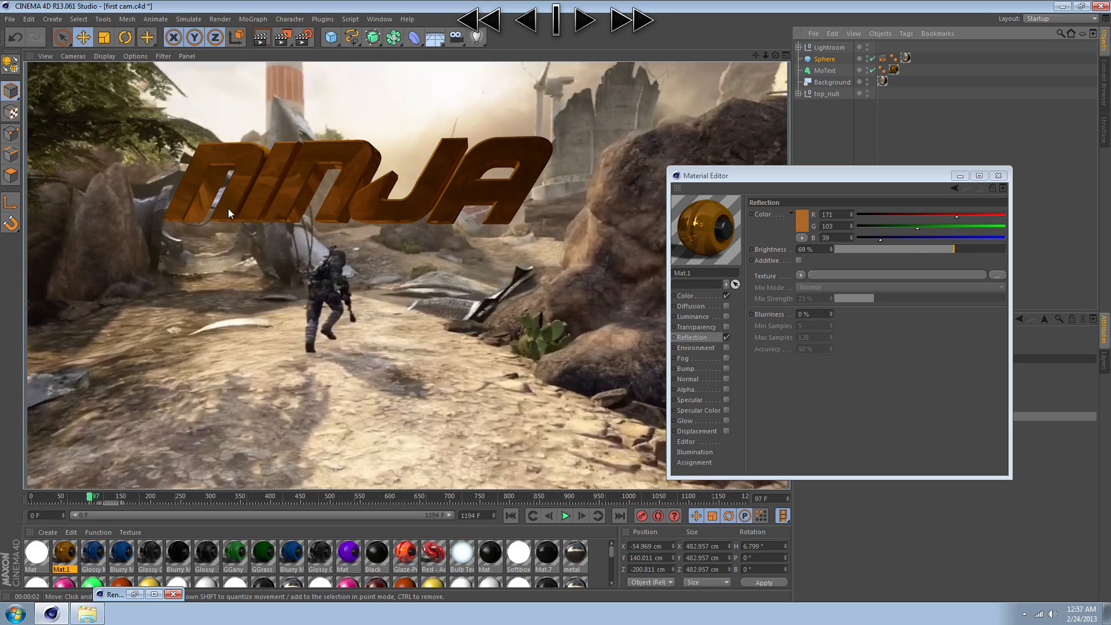
# - Set Mat.1's base colour to orange, RGB 182, 115, 0, and put the material editor away
pyautogui.click(707, 296)
pyautogui.click(802, 218)
pyautogui.moveTo(804, 206); pyautogui.dragTo(808, 197)
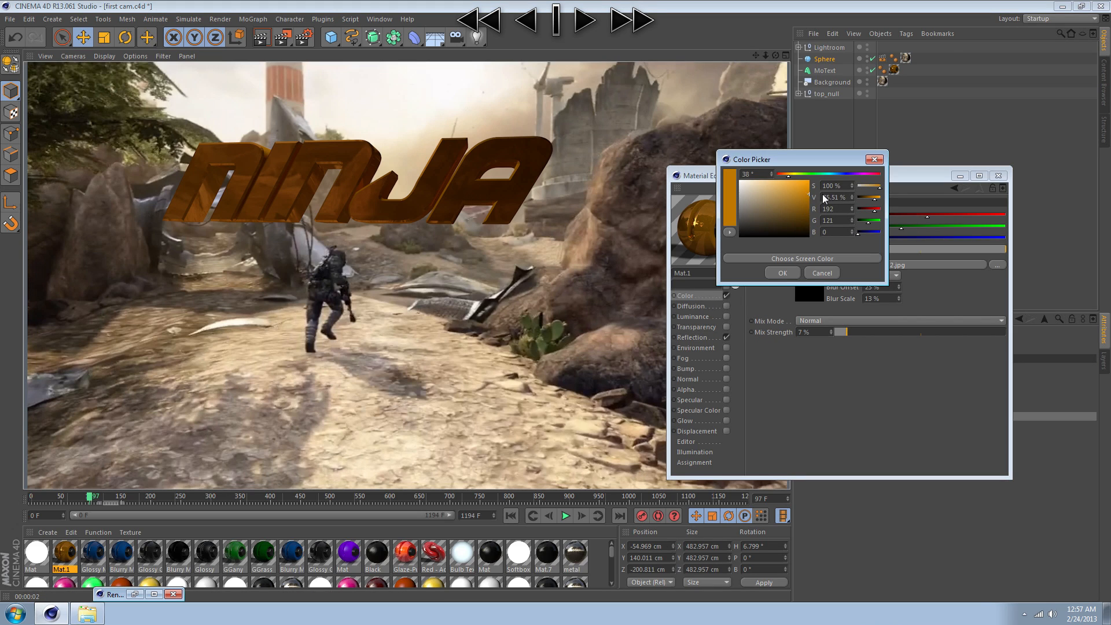
pyautogui.click(779, 273)
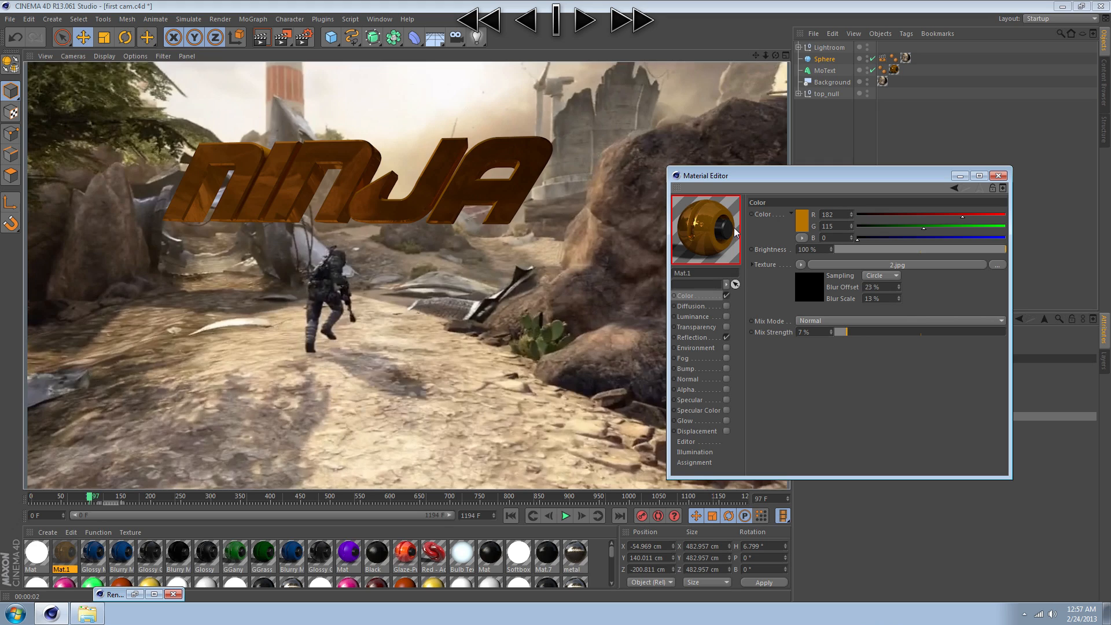
pyautogui.click(959, 175)
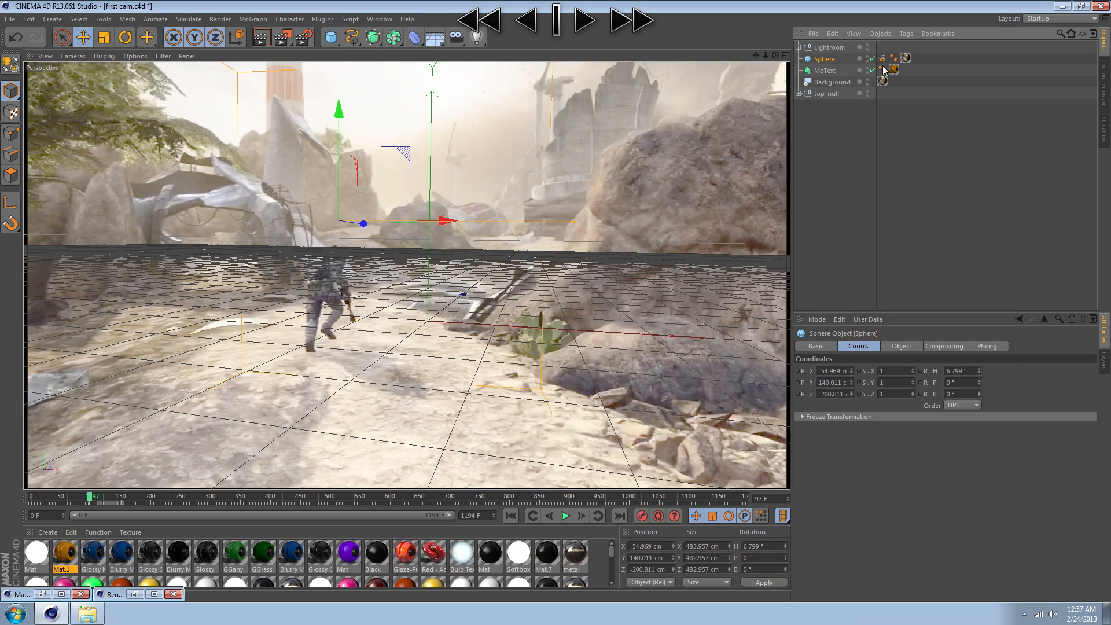
# - Enable the Specular channel on Mat.1 and render the view to check the text, accepting the missing texture
pyautogui.doubleClick(71, 551)
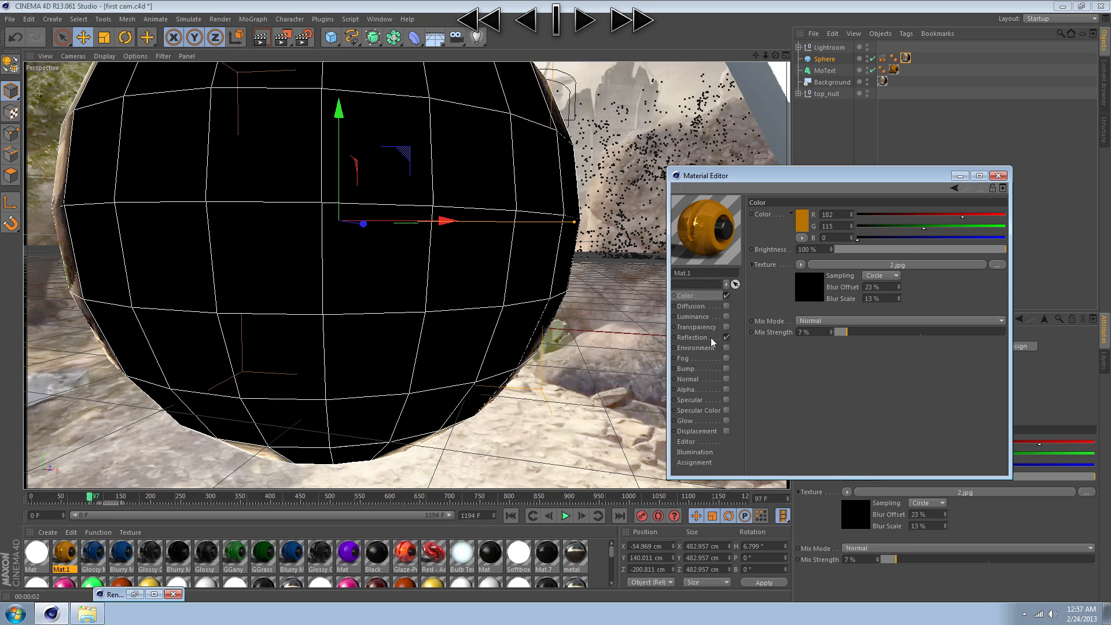
pyautogui.click(714, 339)
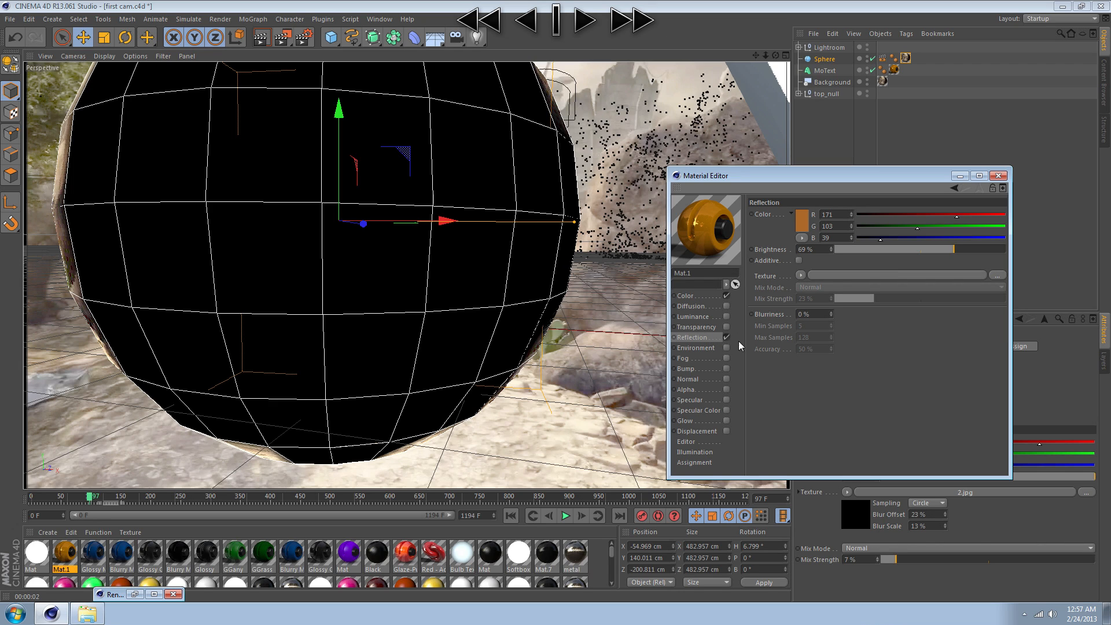
pyautogui.click(727, 401)
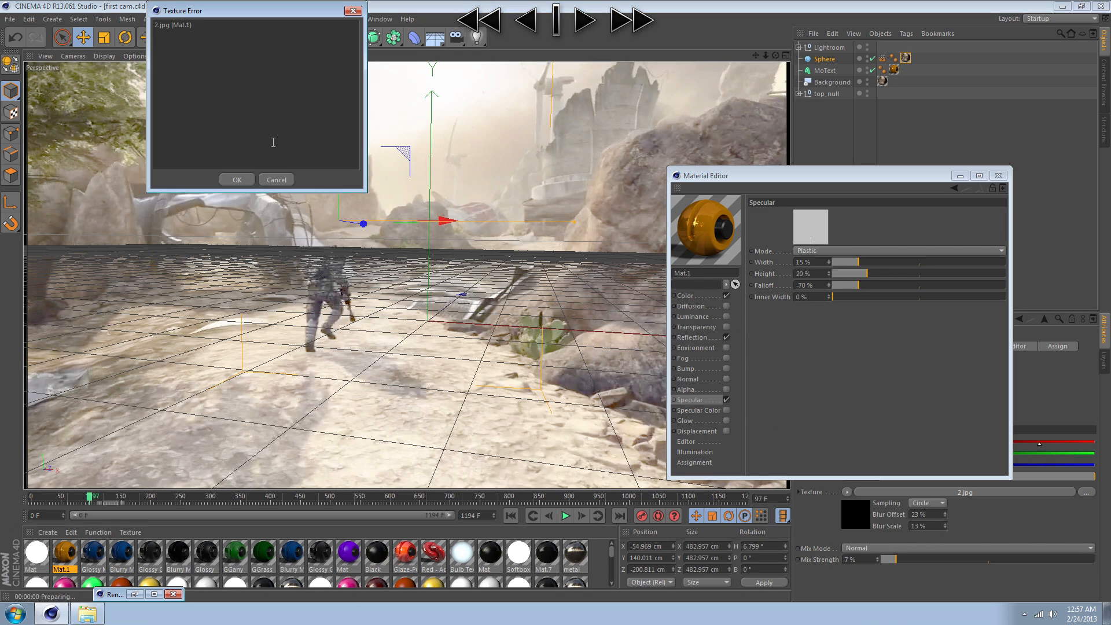
pyautogui.click(237, 179)
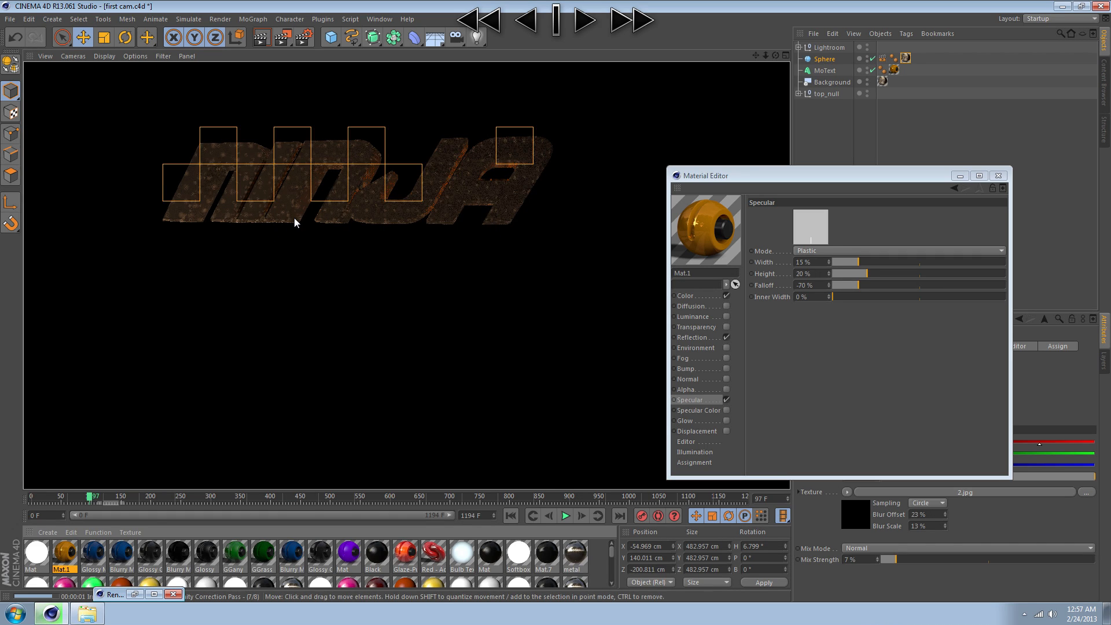
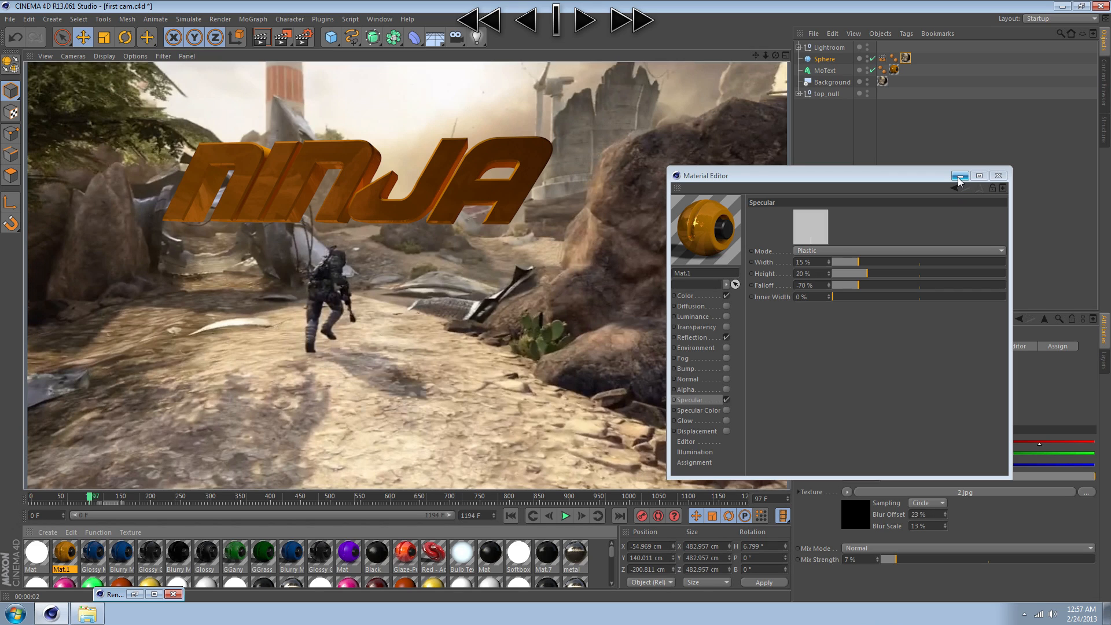
pyautogui.click(959, 176)
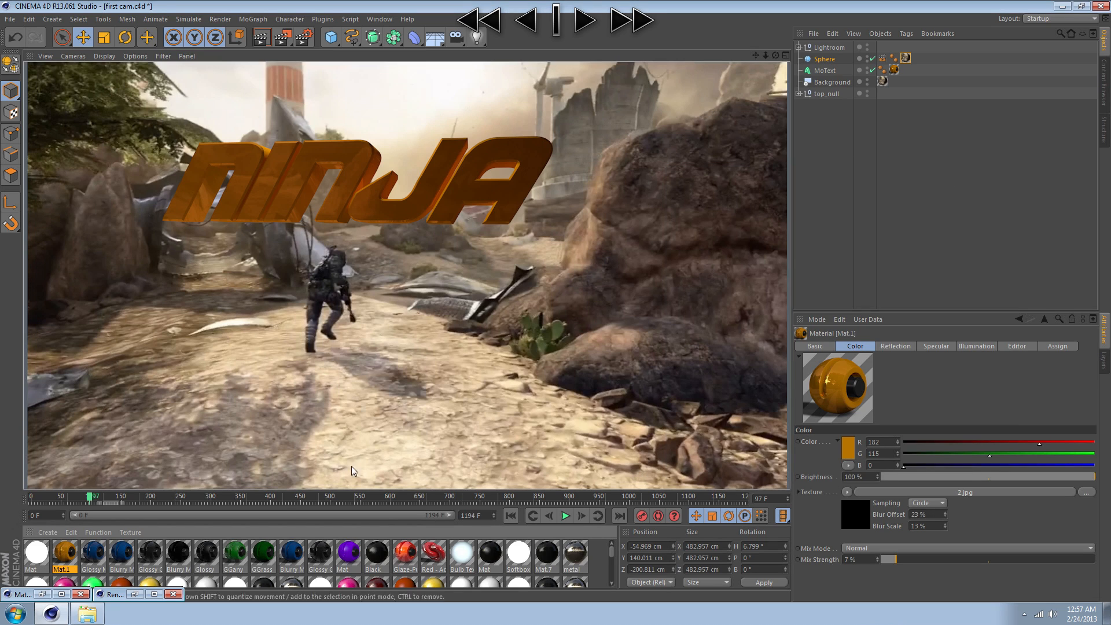
# - Apply the black Glossy Colored material to the MoText object
pyautogui.click(825, 60)
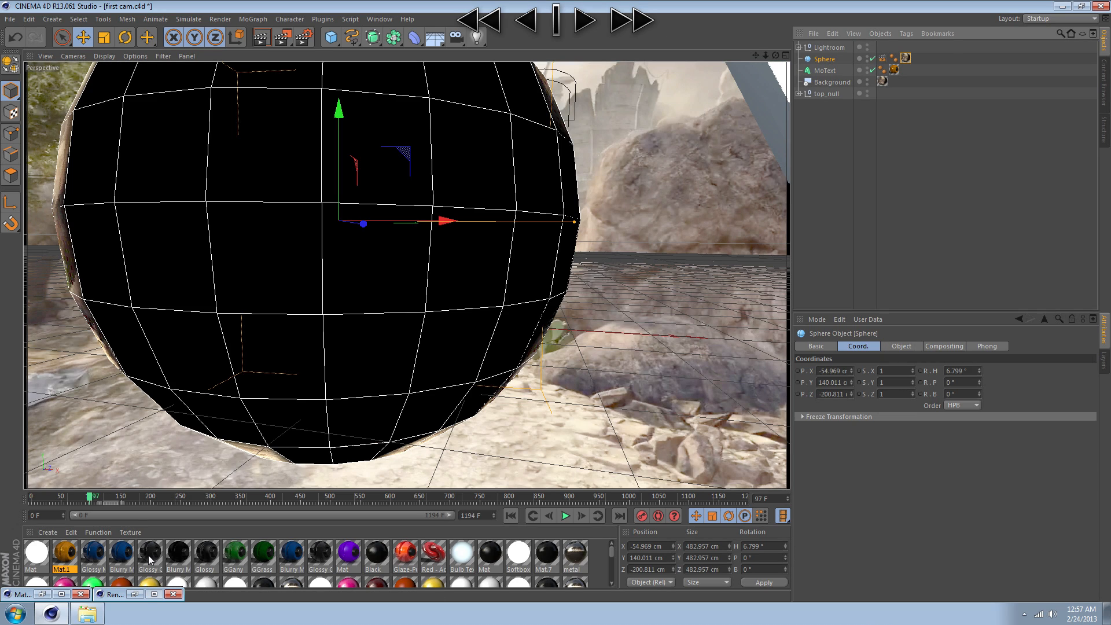
pyautogui.click(149, 556)
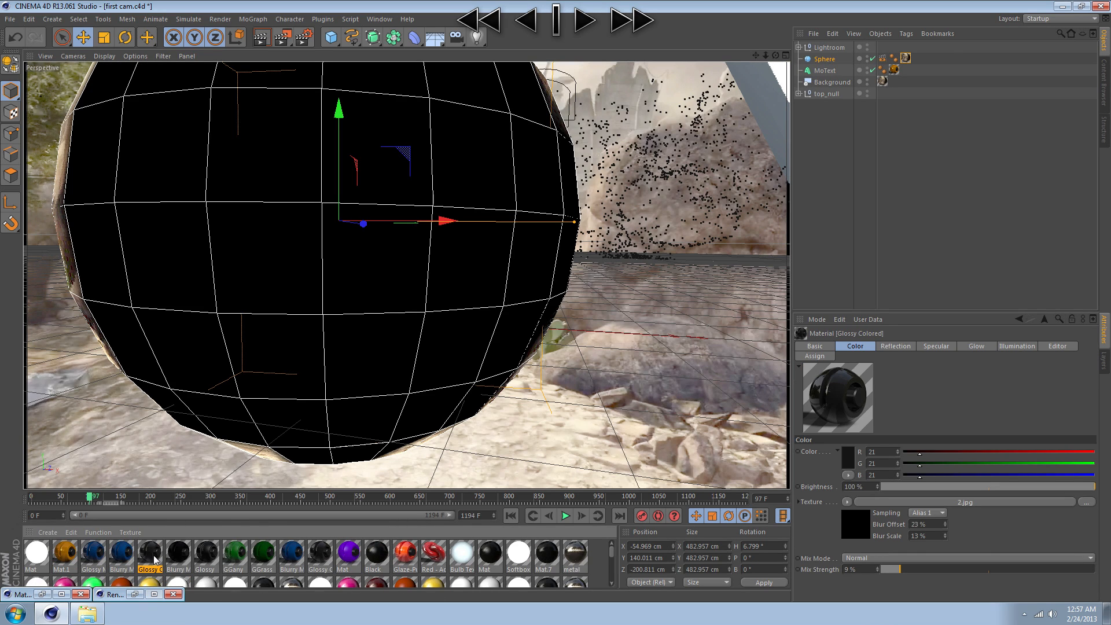
pyautogui.click(906, 59)
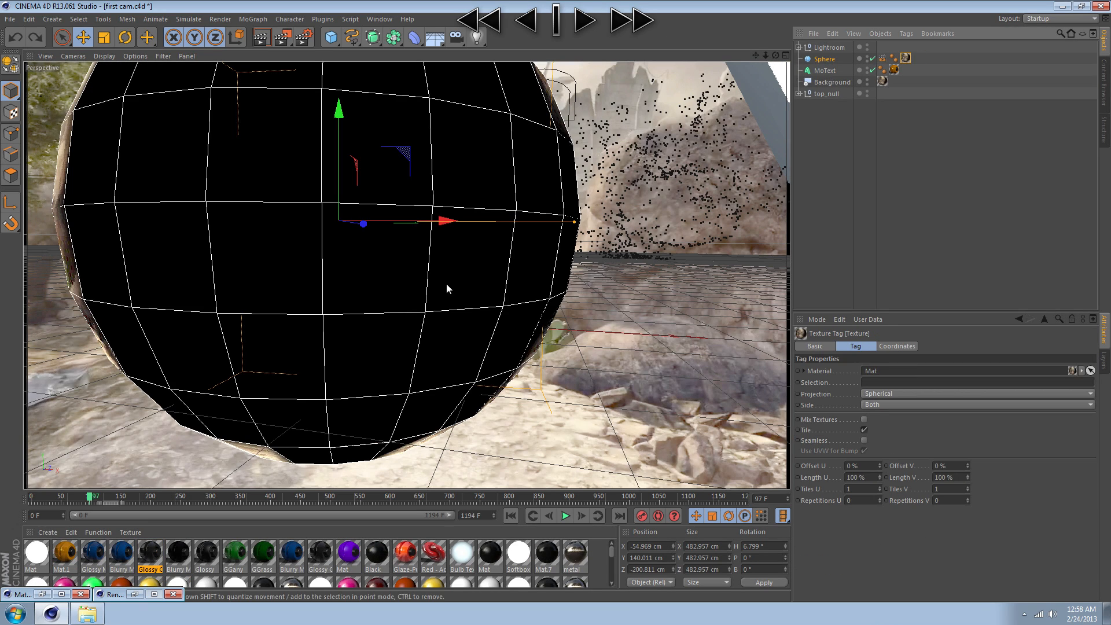
pyautogui.moveTo(152, 555); pyautogui.dragTo(823, 69)
# - Place MoText's Mat.1 texture tag after the Glossy Colored one, restrict it to selection C1, and render the view
pyautogui.click(896, 70)
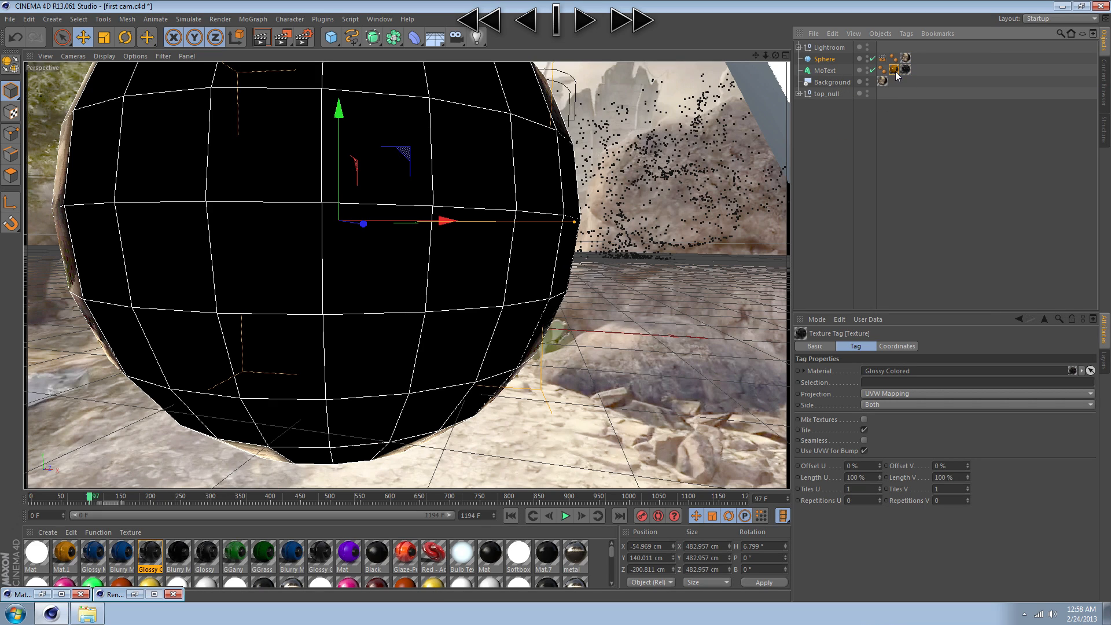
pyautogui.moveTo(897, 72); pyautogui.dragTo(910, 70)
pyautogui.click(883, 382)
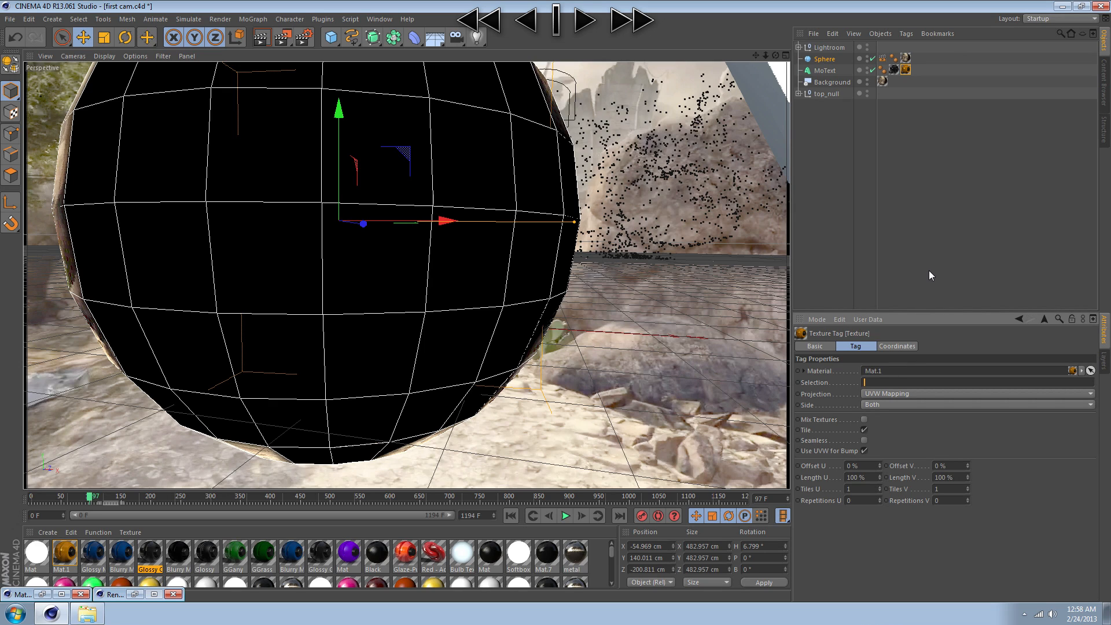
pyautogui.write('C1')
pyautogui.click(266, 37)
pyautogui.click(253, 180)
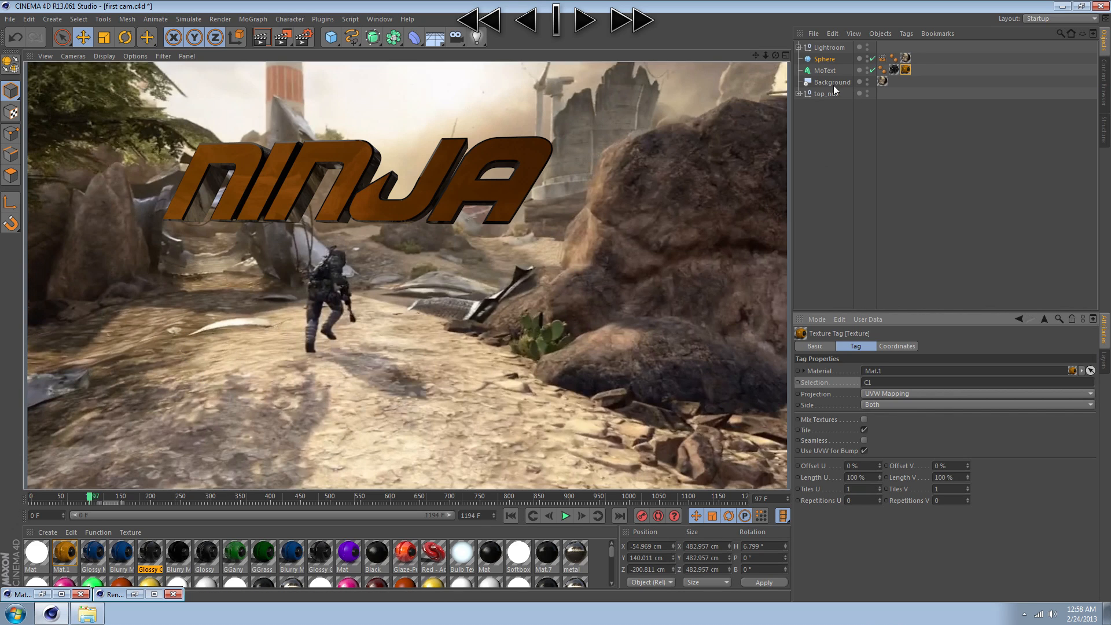
# - Set the MoText's start and end fillet cap radius to 4 cm and render the view, accepting the missing textures
pyautogui.click(825, 71)
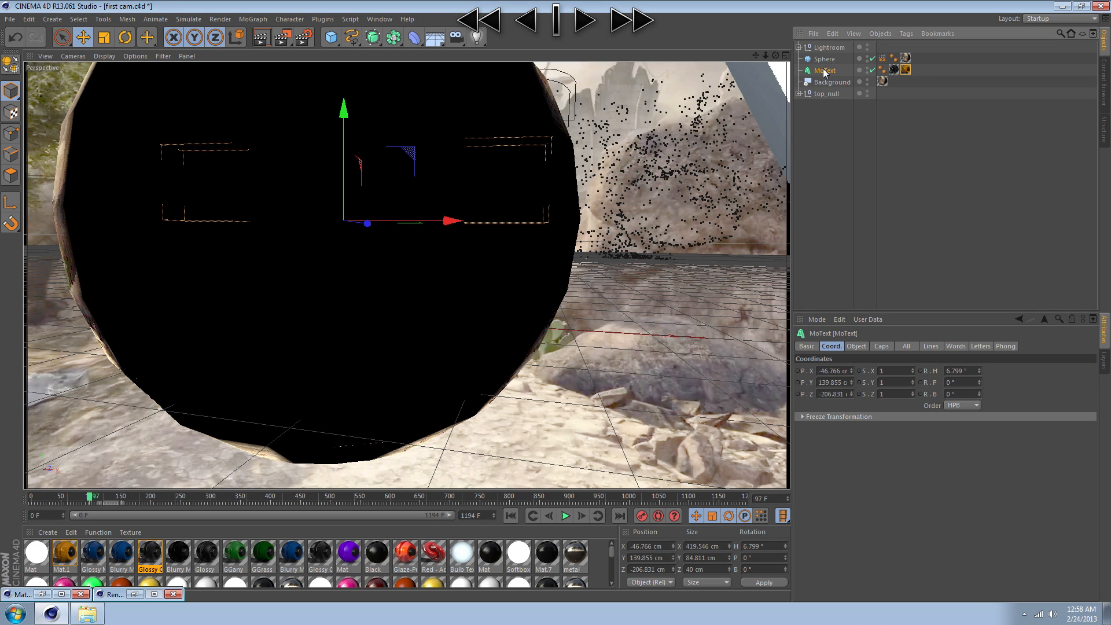
pyautogui.click(873, 347)
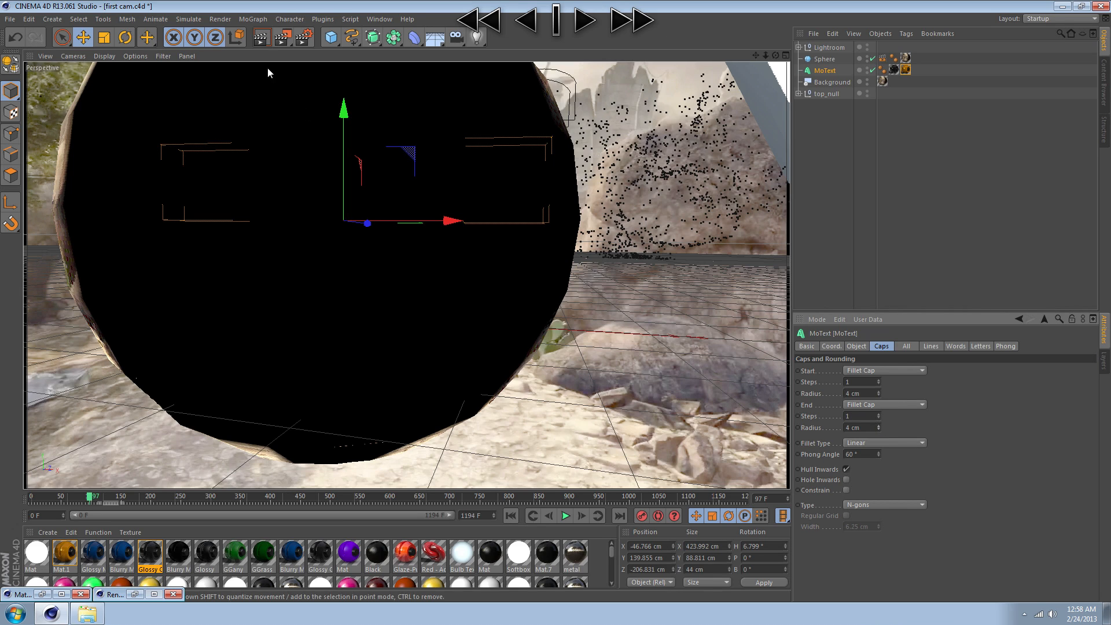
pyautogui.click(261, 40)
pyautogui.click(239, 179)
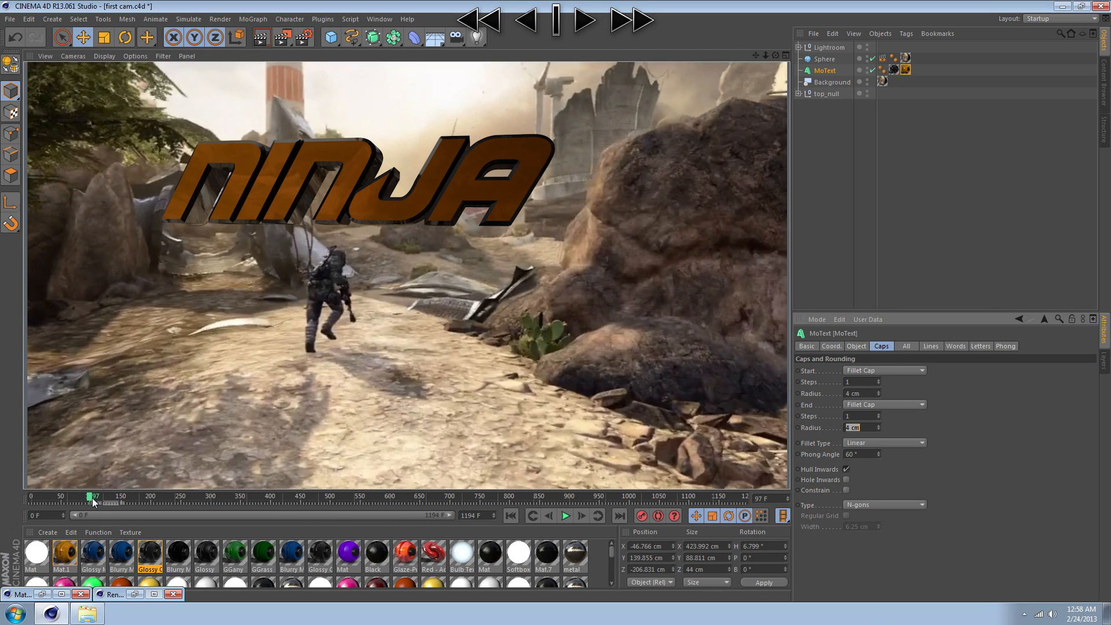
# - Reopen Mat.1 and set its reflection colour to a paler orange, RGB 174, 131, 92
pyautogui.doubleClick(70, 554)
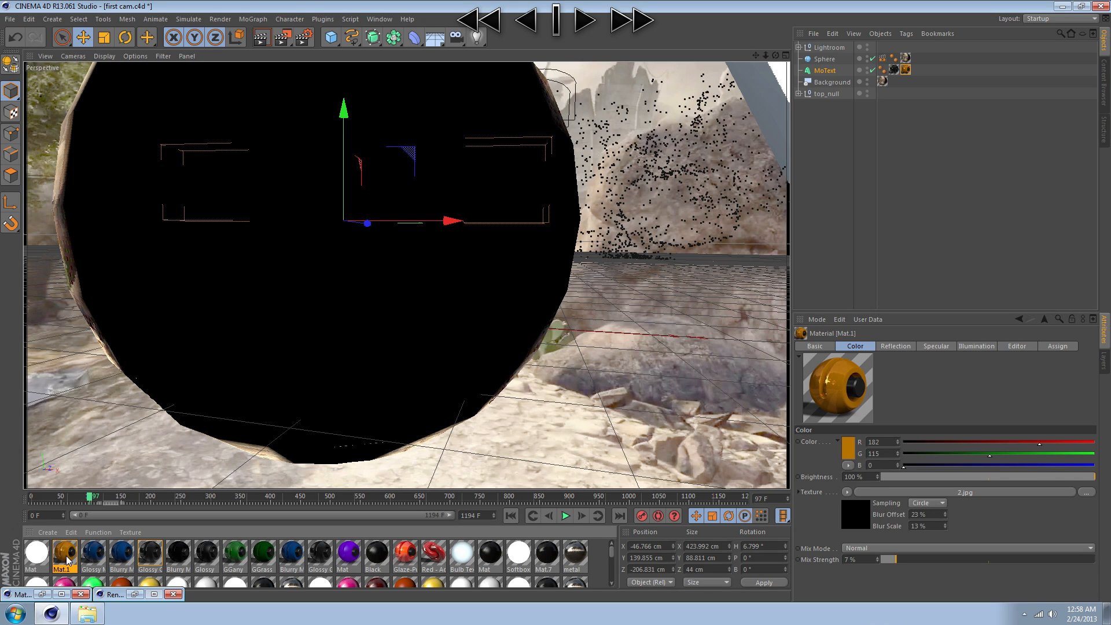
pyautogui.click(694, 338)
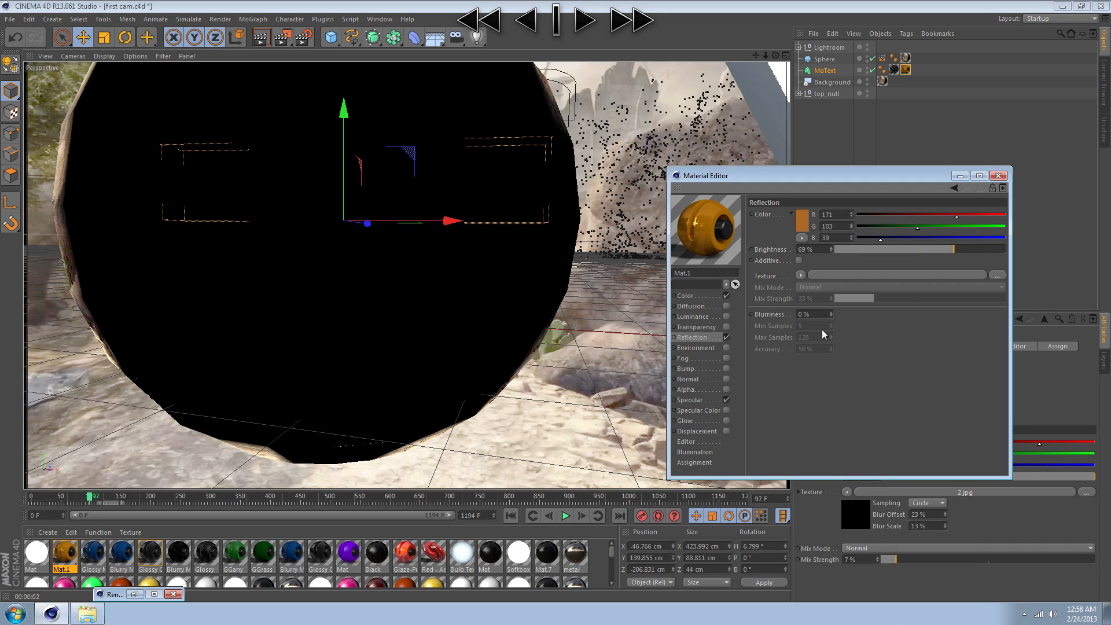
pyautogui.click(801, 220)
pyautogui.moveTo(789, 206); pyautogui.dragTo(772, 204)
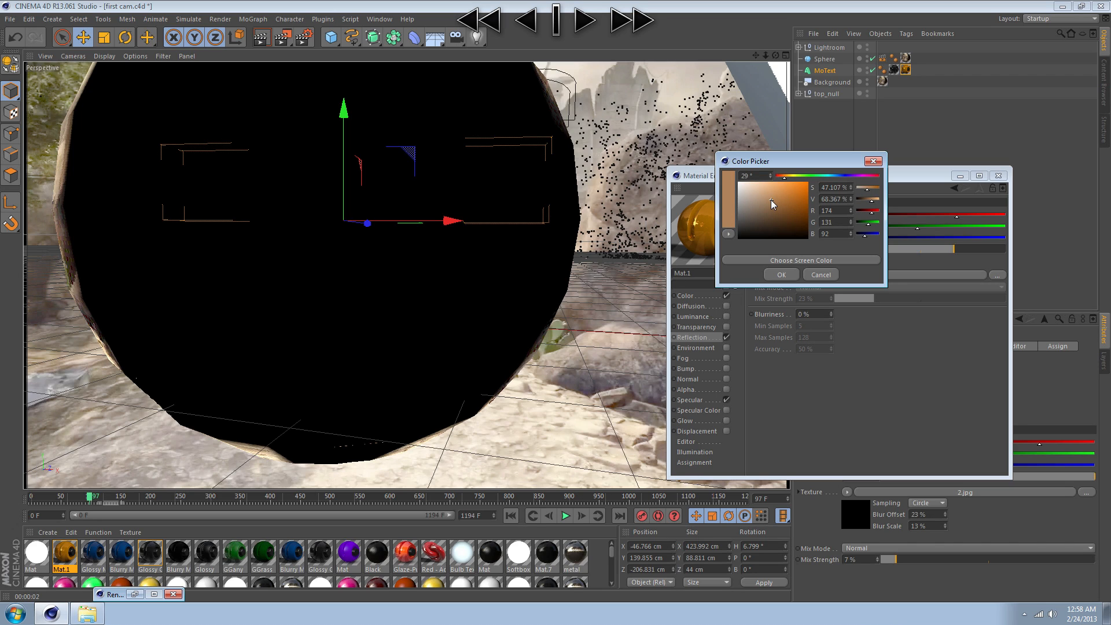
pyautogui.click(780, 275)
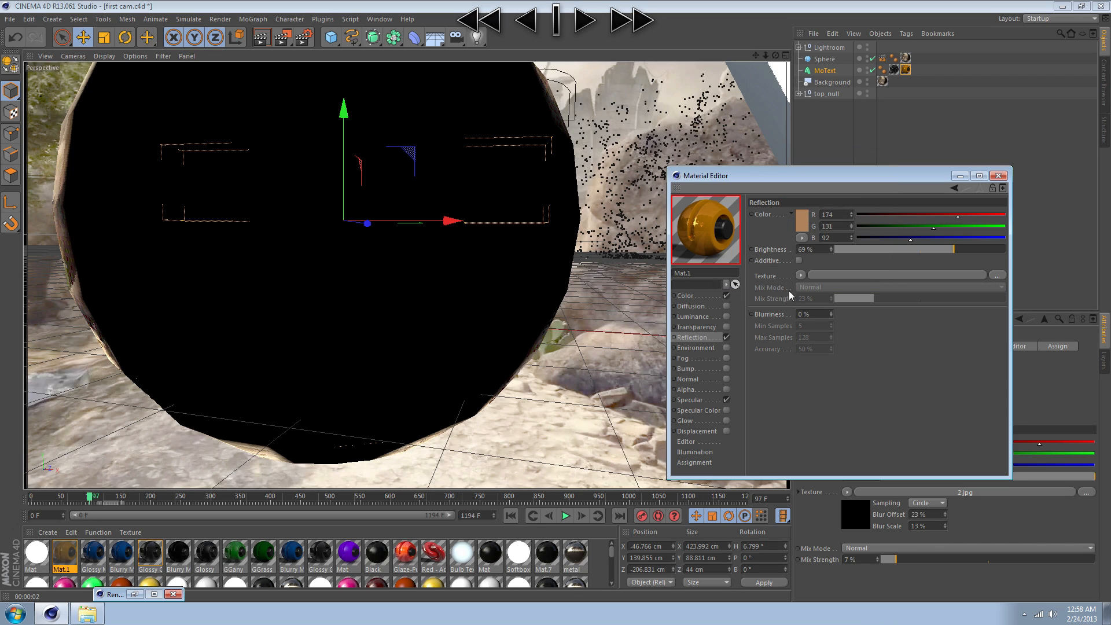
# - Set Mat.1's base colour to RGB 163, 118, 40 and render the view to check the text, accepting the missing textures
pyautogui.click(709, 296)
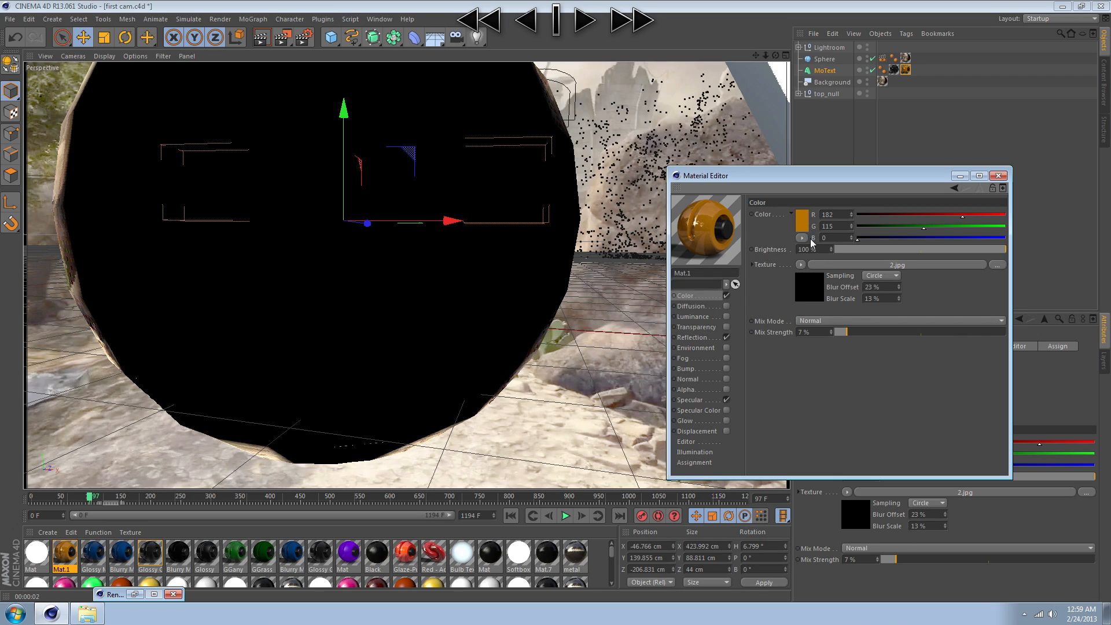
pyautogui.click(705, 337)
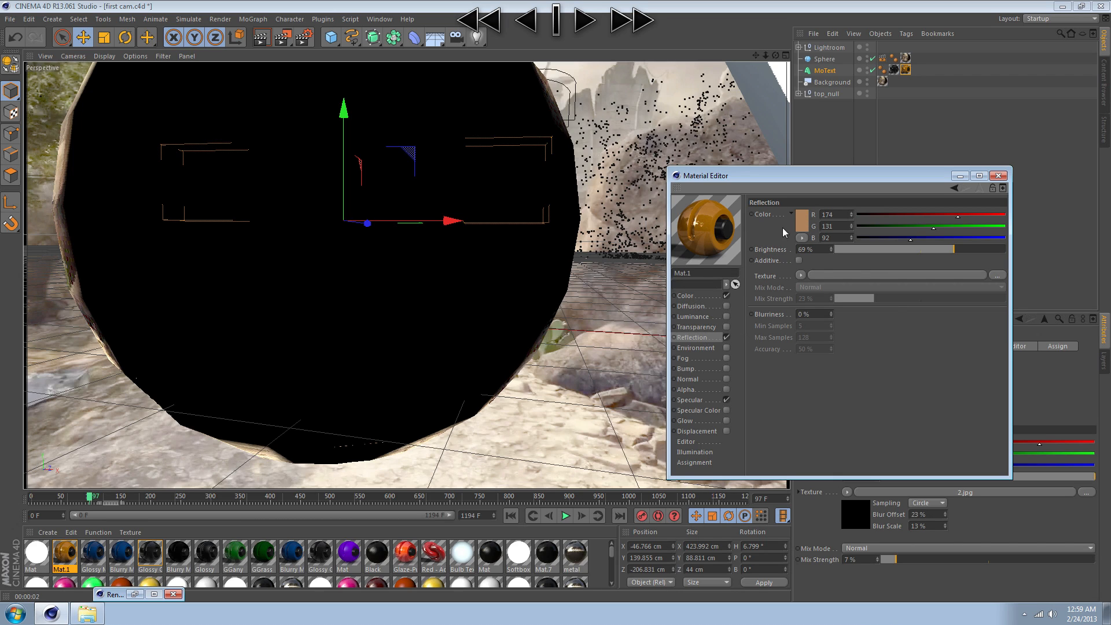
pyautogui.click(703, 295)
pyautogui.click(810, 215)
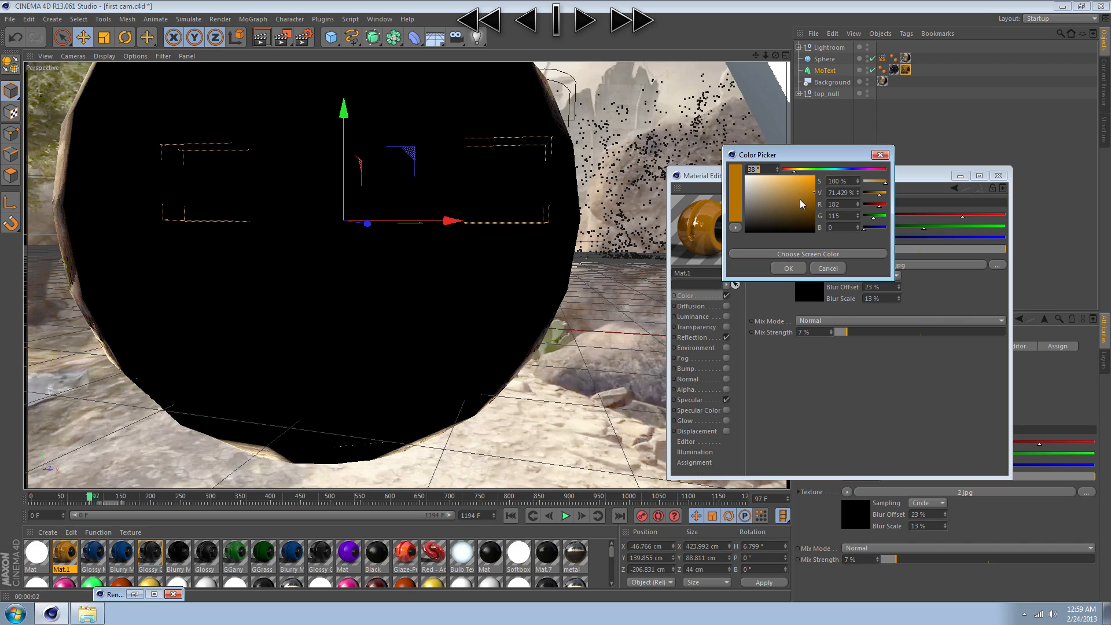
pyautogui.moveTo(811, 195); pyautogui.dragTo(797, 196)
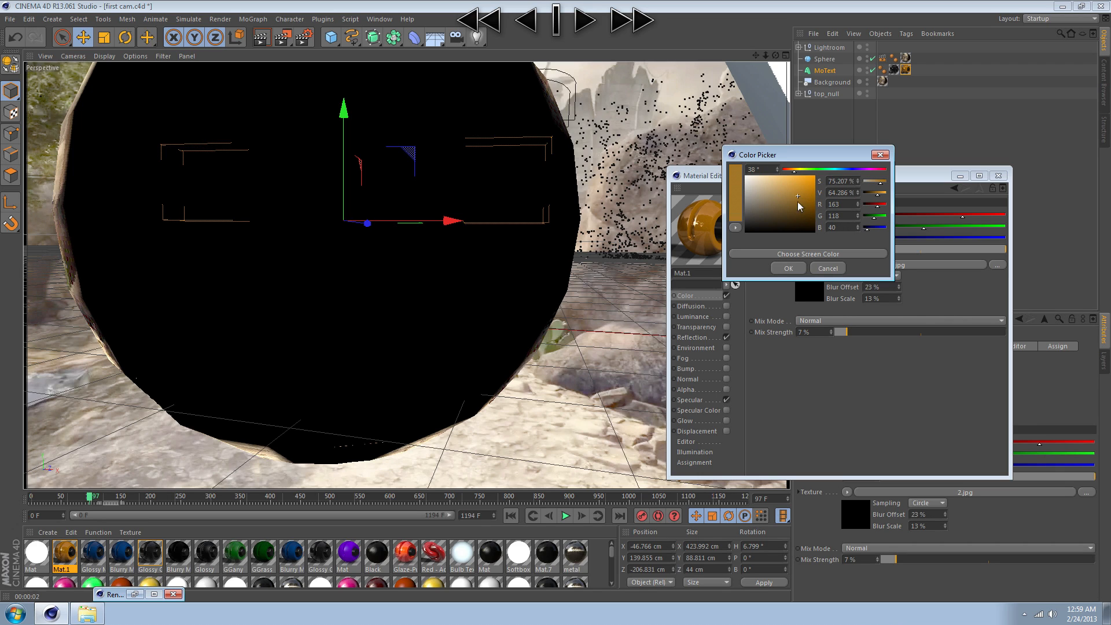
pyautogui.click(787, 269)
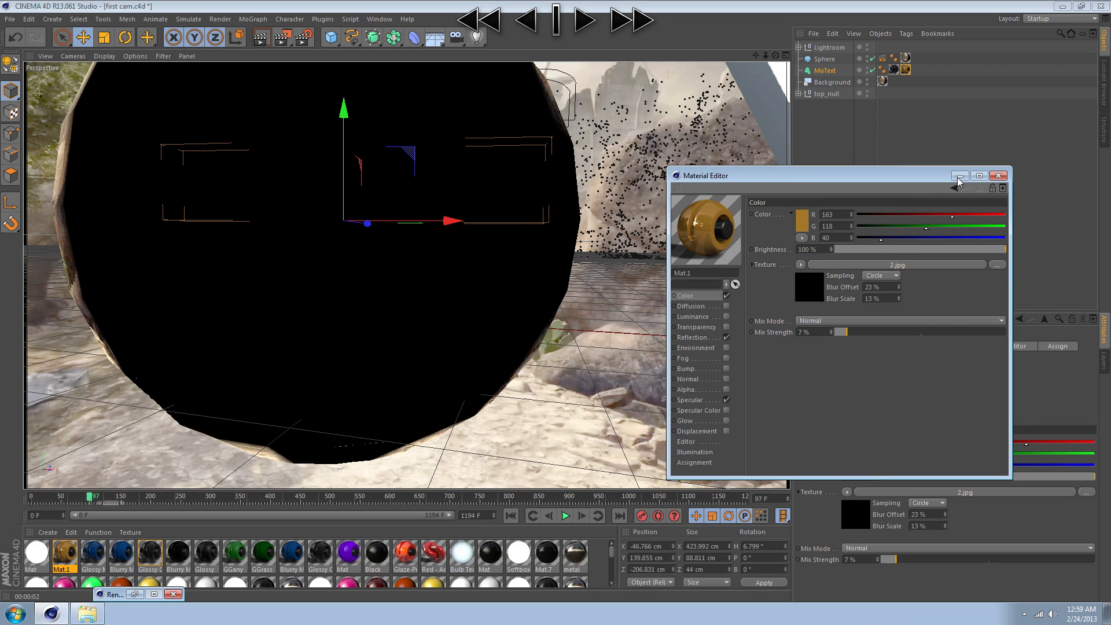
pyautogui.click(960, 176)
pyautogui.click(262, 39)
pyautogui.click(236, 181)
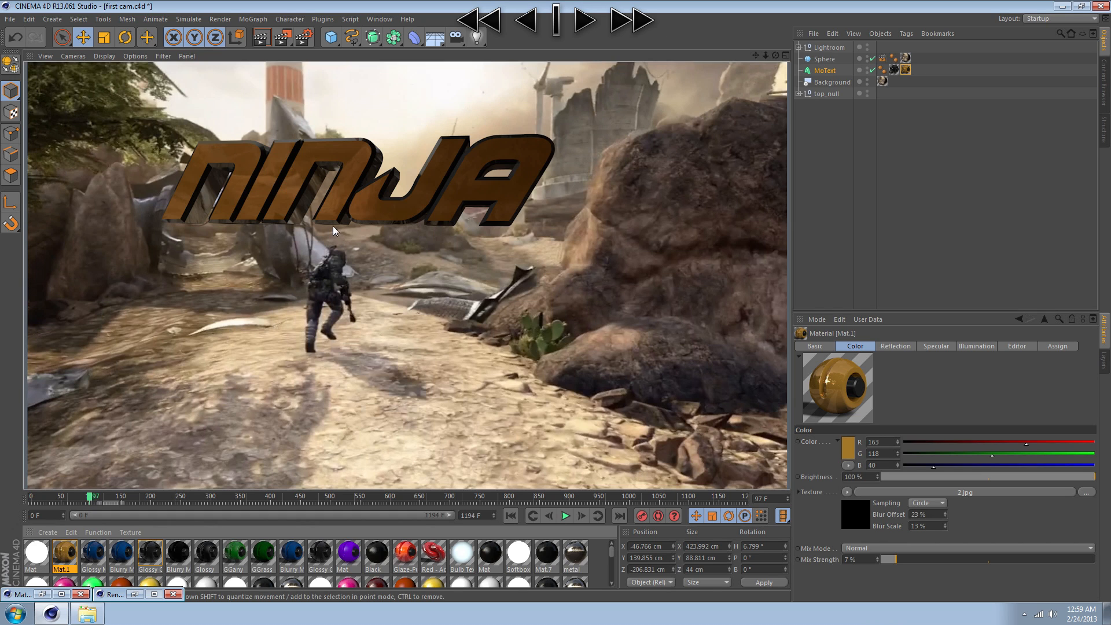
# - Hide the Sphere in the viewport while keeping it enabled, and scrub the timeline to frame 117 to inspect the text
pyautogui.click(101, 497)
pyautogui.moveTo(102, 497); pyautogui.dragTo(75, 497)
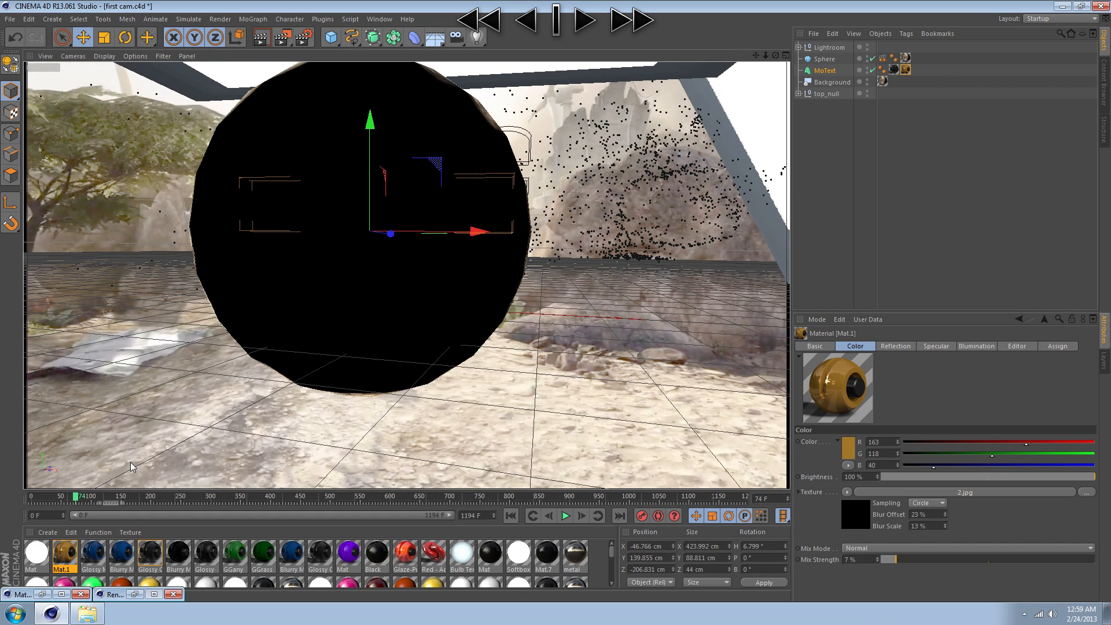
pyautogui.click(871, 59)
pyautogui.click(871, 58)
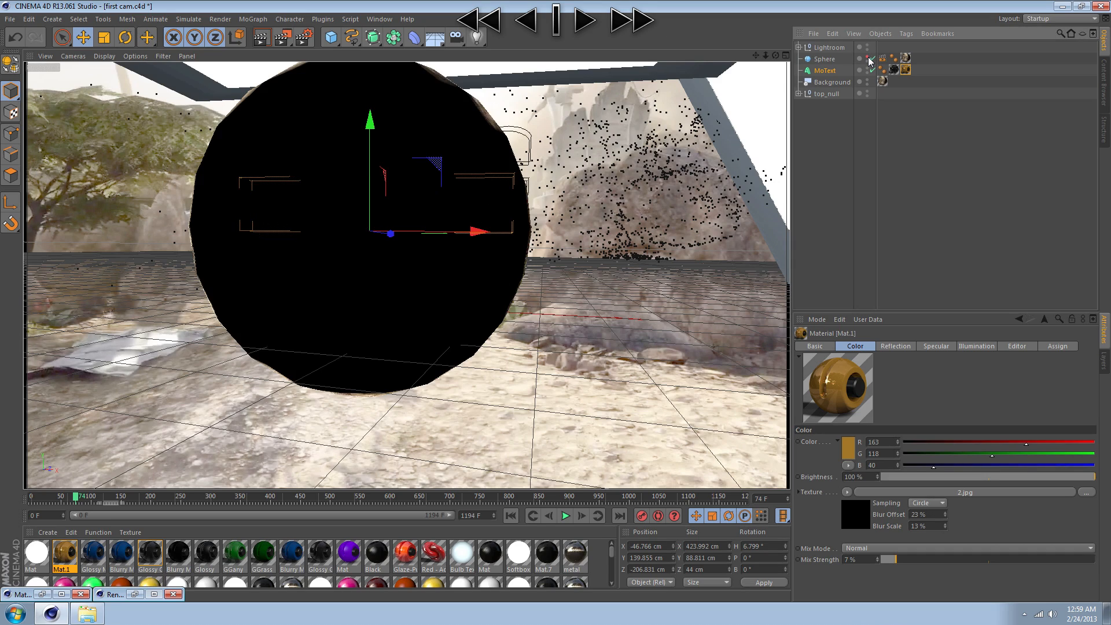
pyautogui.click(871, 59)
pyautogui.click(85, 498)
pyautogui.moveTo(85, 497); pyautogui.dragTo(102, 519)
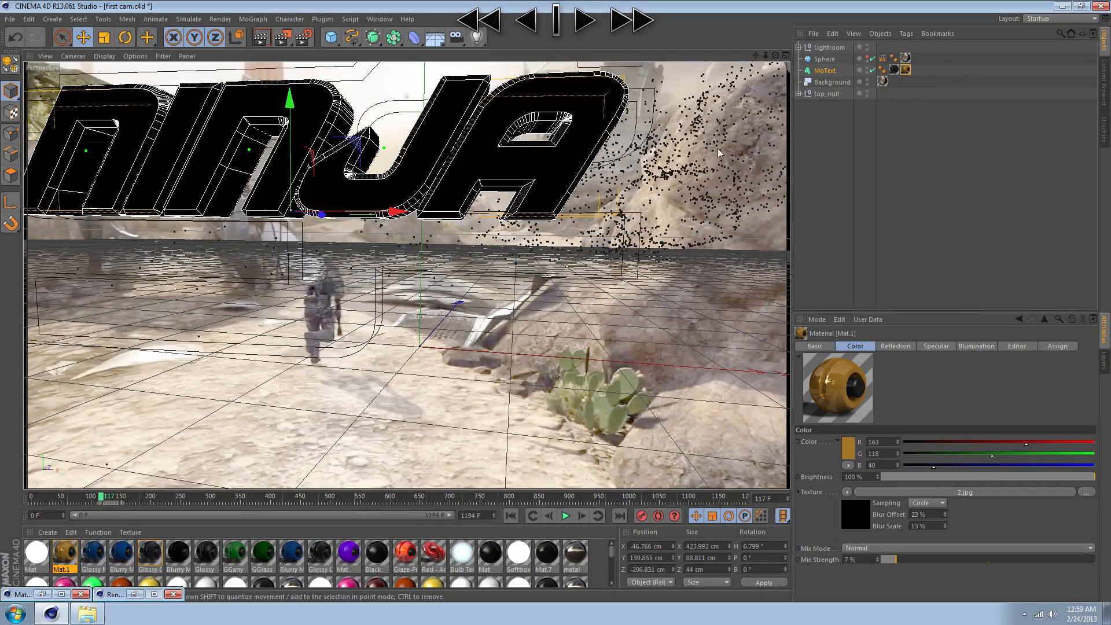
# - Move Lightroom, Sphere and MoText together to about X -109, Y 104, Z -196 cm, and render frame 102, accepting the missing textures
pyautogui.click(829, 48)
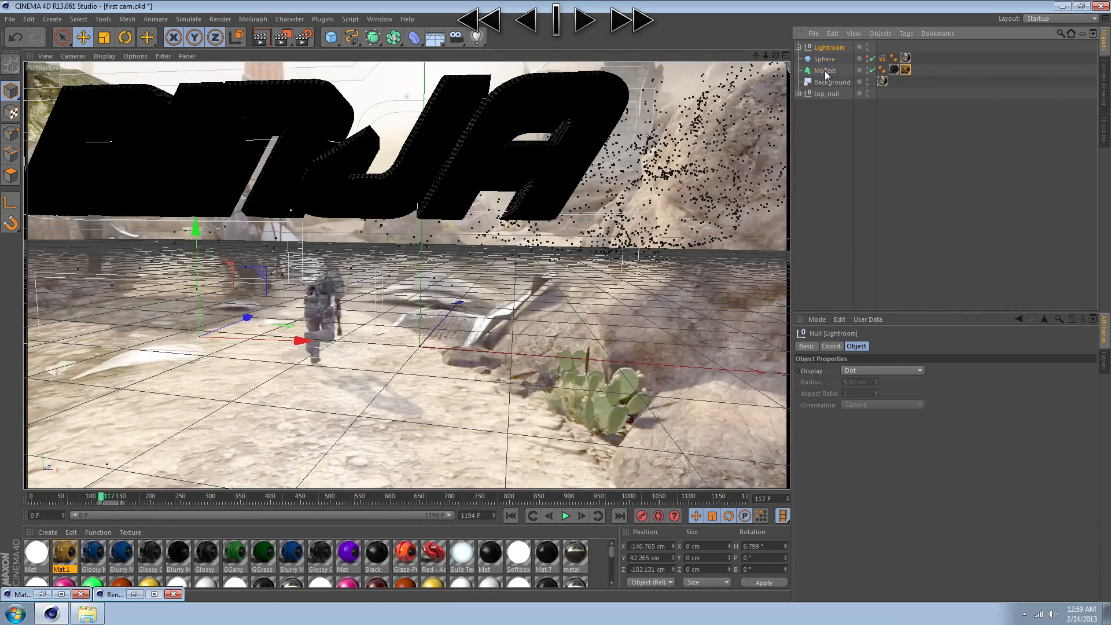
pyautogui.keyDown('shift'); pyautogui.click(824, 71); pyautogui.keyUp('shift')
pyautogui.moveTo(306, 220); pyautogui.dragTo(283, 199)
pyautogui.moveTo(103, 496)
pyautogui.mouseDown()
pyautogui.moveTo(88, 498)
pyautogui.moveTo(125, 499)
pyautogui.moveTo(92, 499)
pyautogui.mouseUp()
pyautogui.click(260, 37)
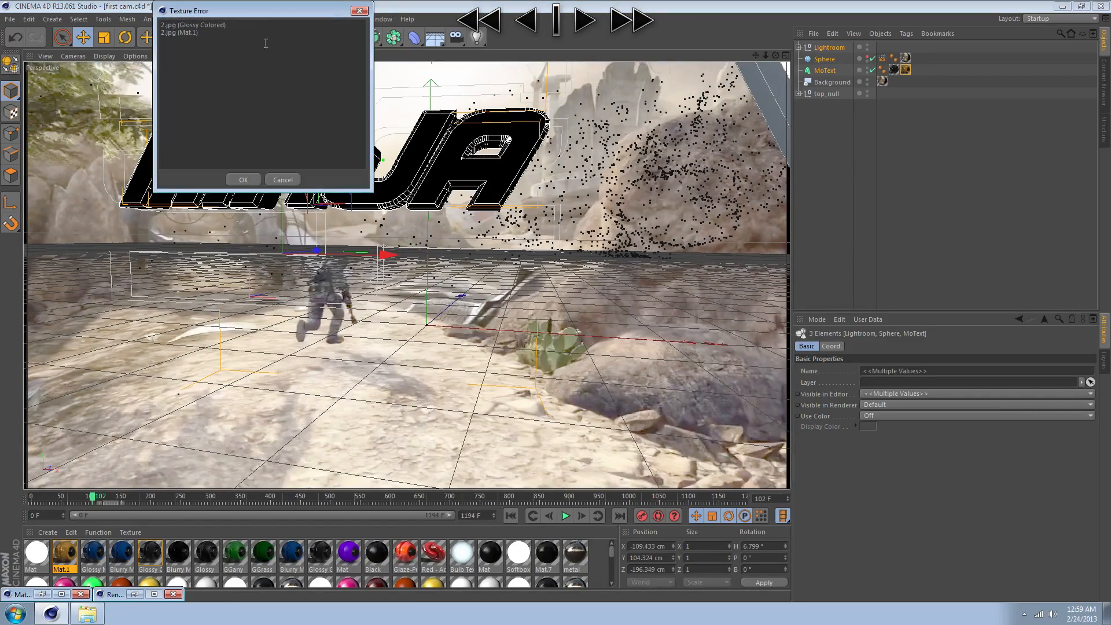
pyautogui.click(243, 180)
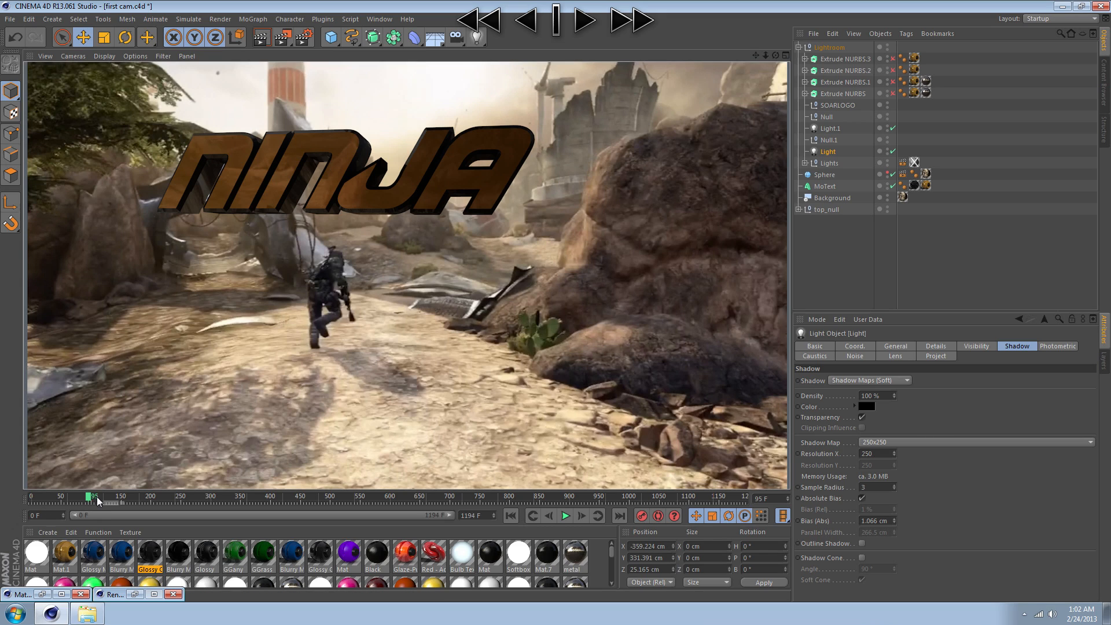
# - Scrub the timeline to frame 92 and save the scene under the new file name "first text" in the Cinematic folder
pyautogui.moveTo(96, 498); pyautogui.dragTo(88, 498)
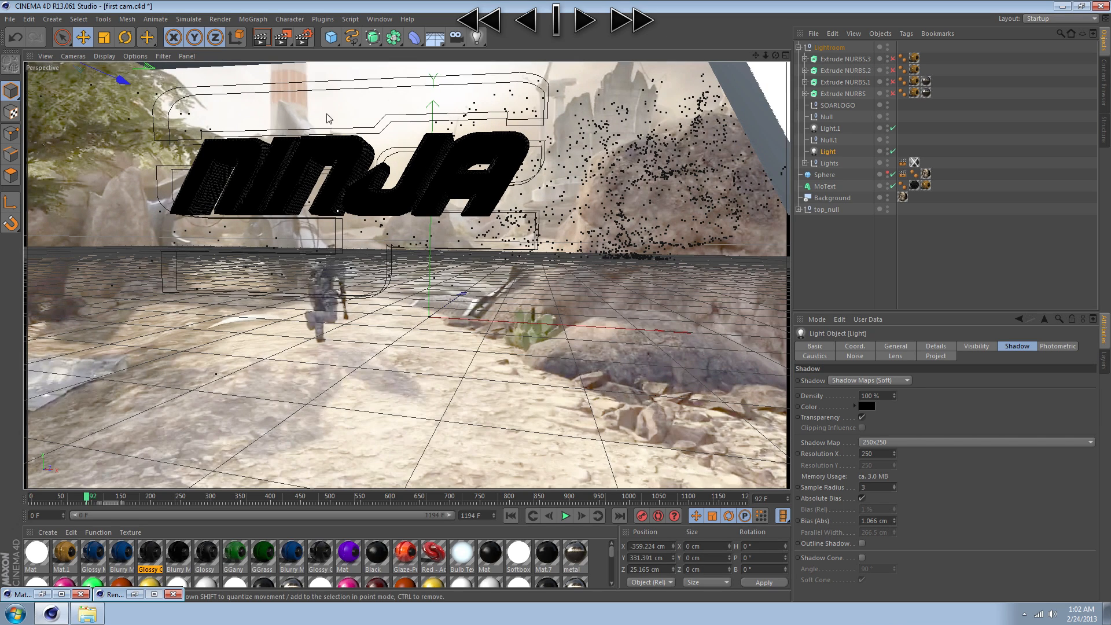
pyautogui.click(21, 22)
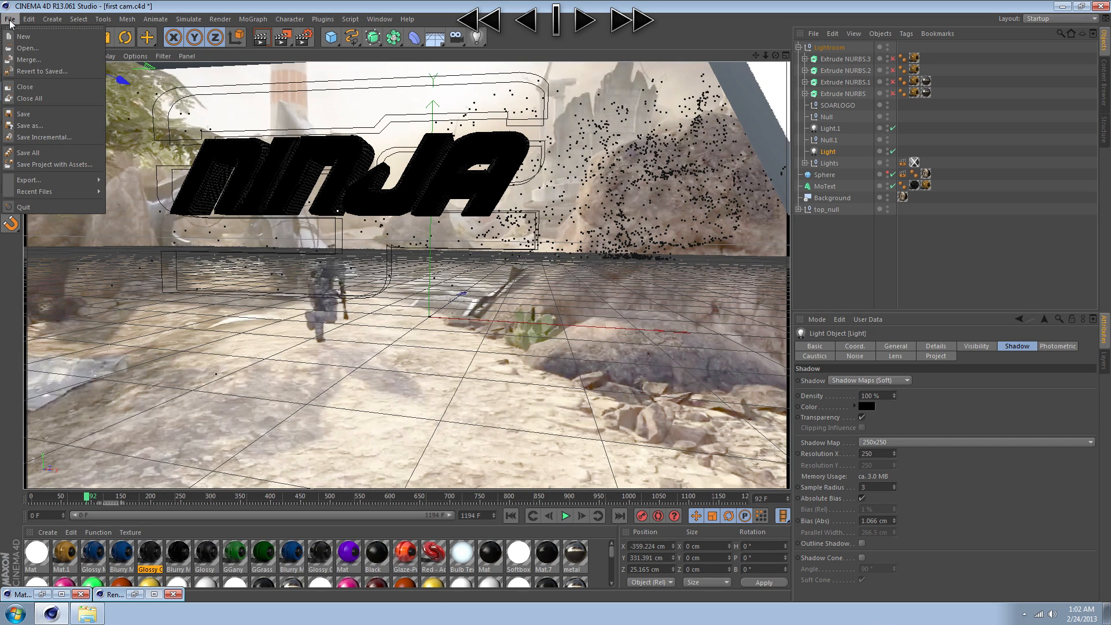
pyautogui.click(46, 134)
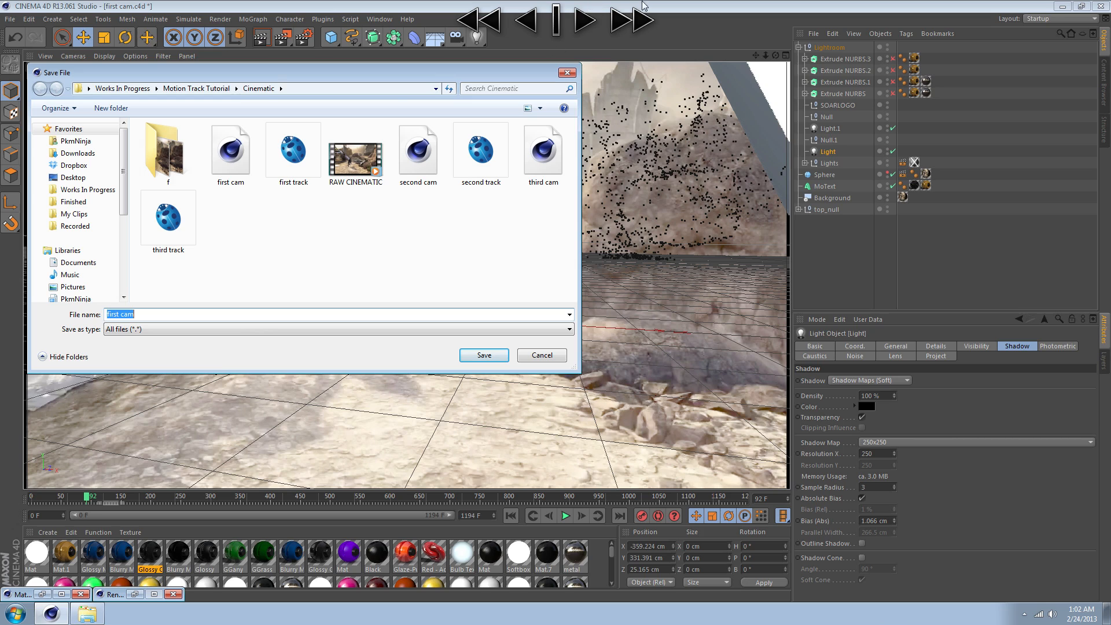
pyautogui.write('ninja')
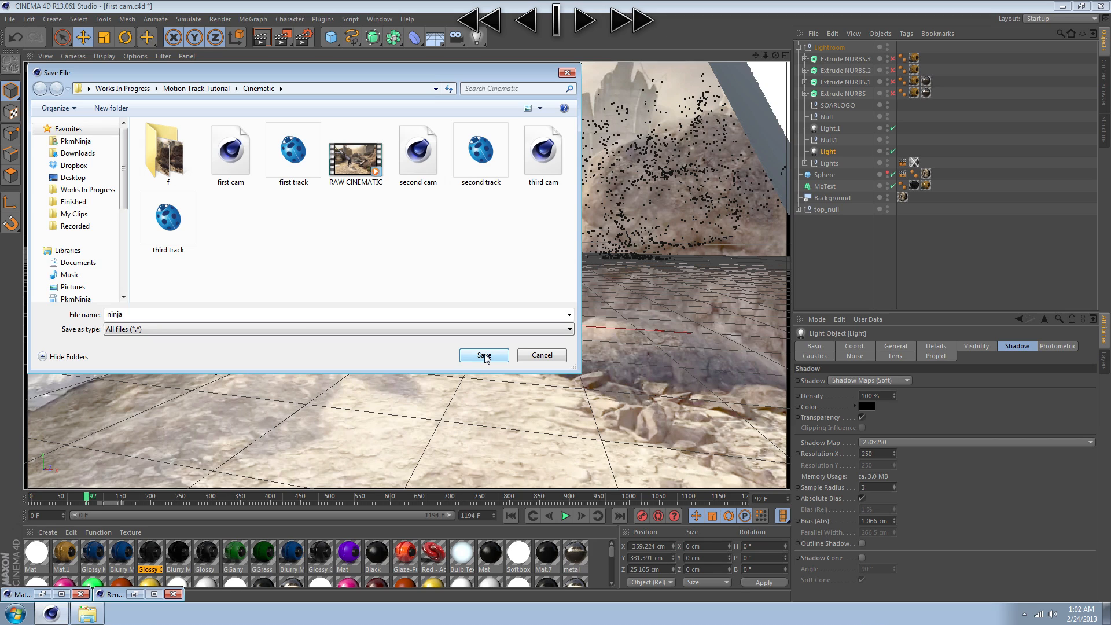
pyautogui.click(313, 314)
pyautogui.click(313, 314)
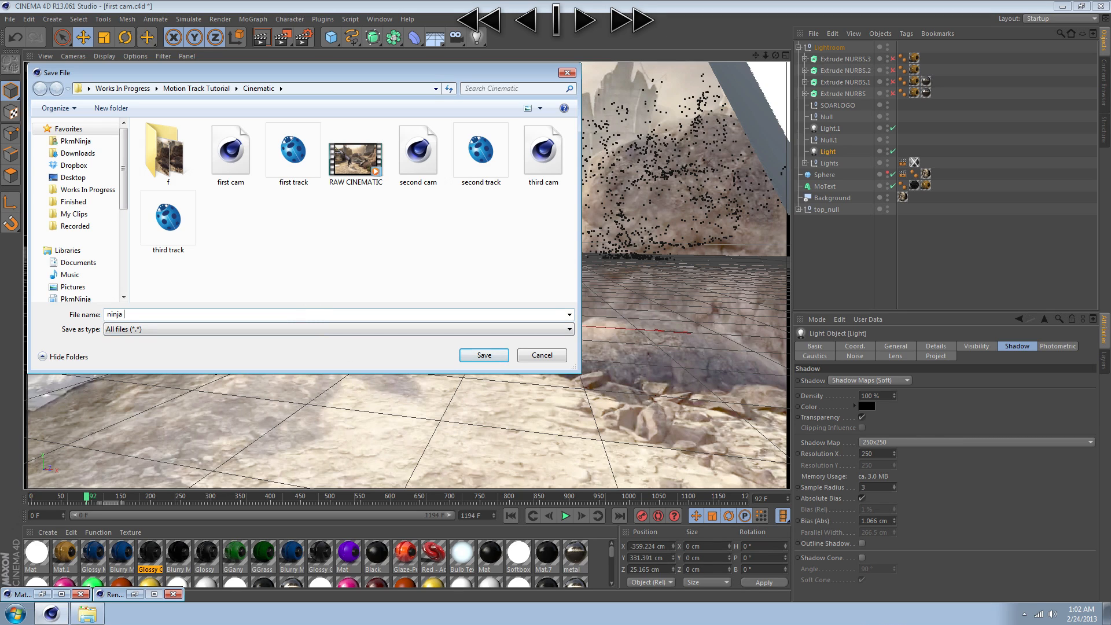
pyautogui.write('tex')
pyautogui.press('BackSpace')
pyautogui.press('BackSpace')
pyautogui.press('BackSpace')
pyautogui.press('BackSpace')
pyautogui.press('BackSpace')
pyautogui.press('BackSpace')
pyautogui.press('BackSpace')
pyautogui.press('BackSpace')
pyautogui.press('BackSpace')
pyautogui.write('first tex')
pyautogui.click(492, 354)
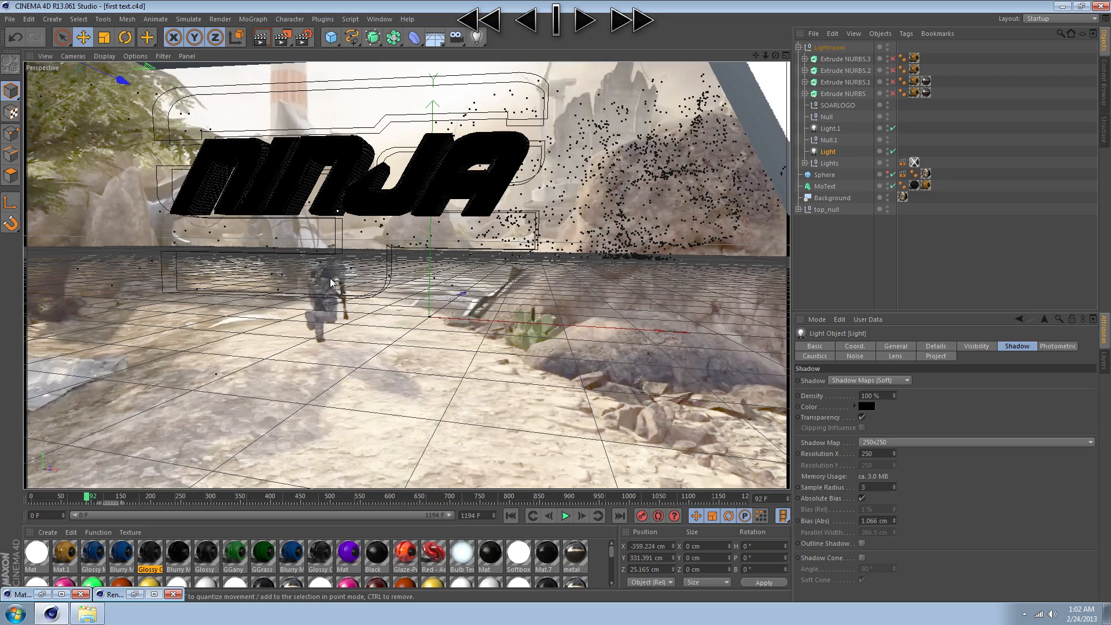
# - Open the second camera track through the LightWave 3D import, using inches and keeping textures and lights enabled
pyautogui.moveTo(87, 496); pyautogui.dragTo(93, 495)
pyautogui.click(10, 19)
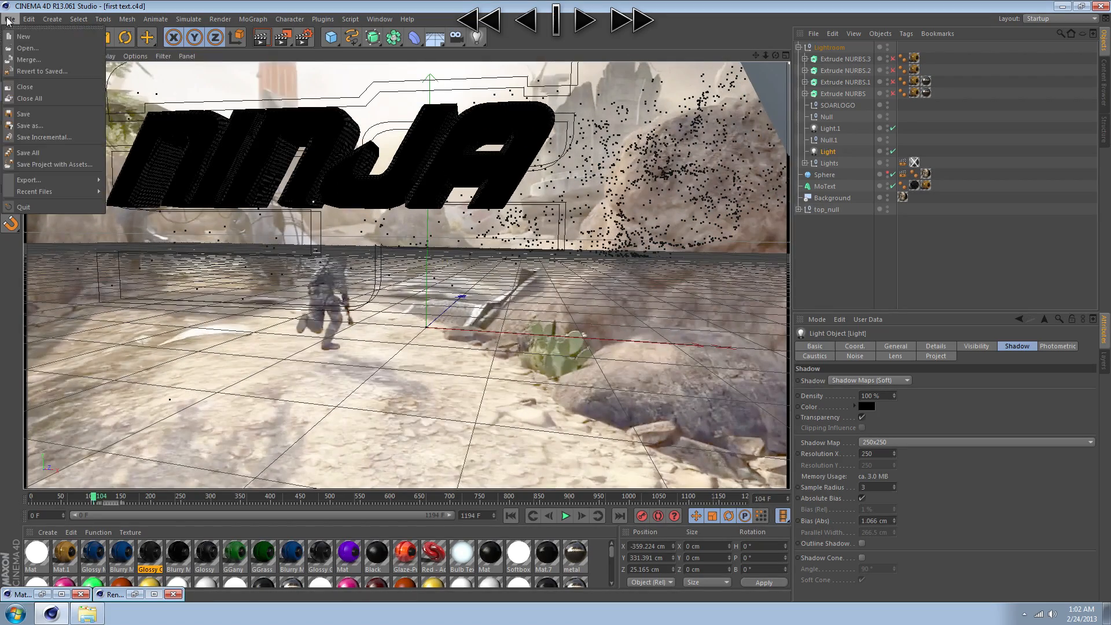
pyautogui.click(25, 48)
pyautogui.click(183, 238)
pyautogui.doubleClick(183, 239)
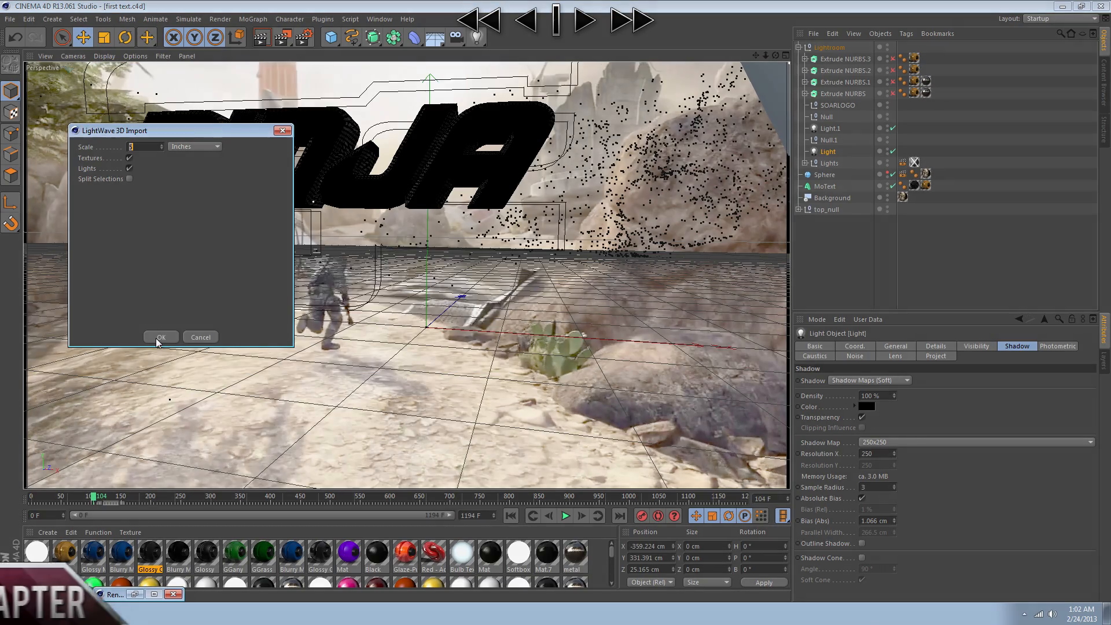
pyautogui.click(157, 337)
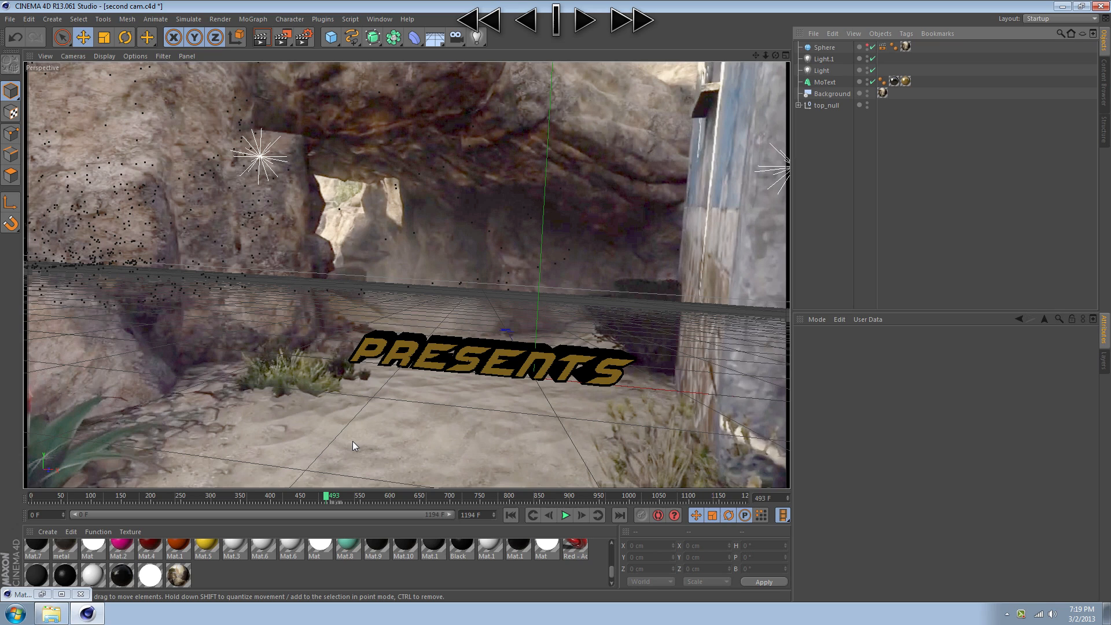
# - Inspect the PRESENTS MoText between frames 467 and 516, rendering the view at frame 507 to check its look
pyautogui.click(824, 82)
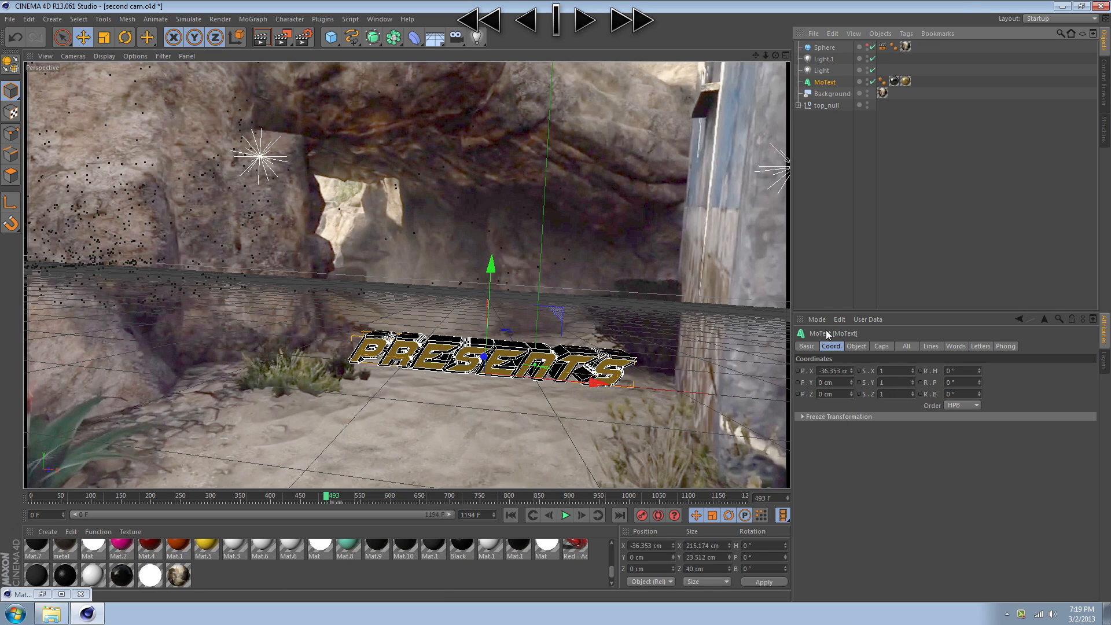
pyautogui.click(840, 383)
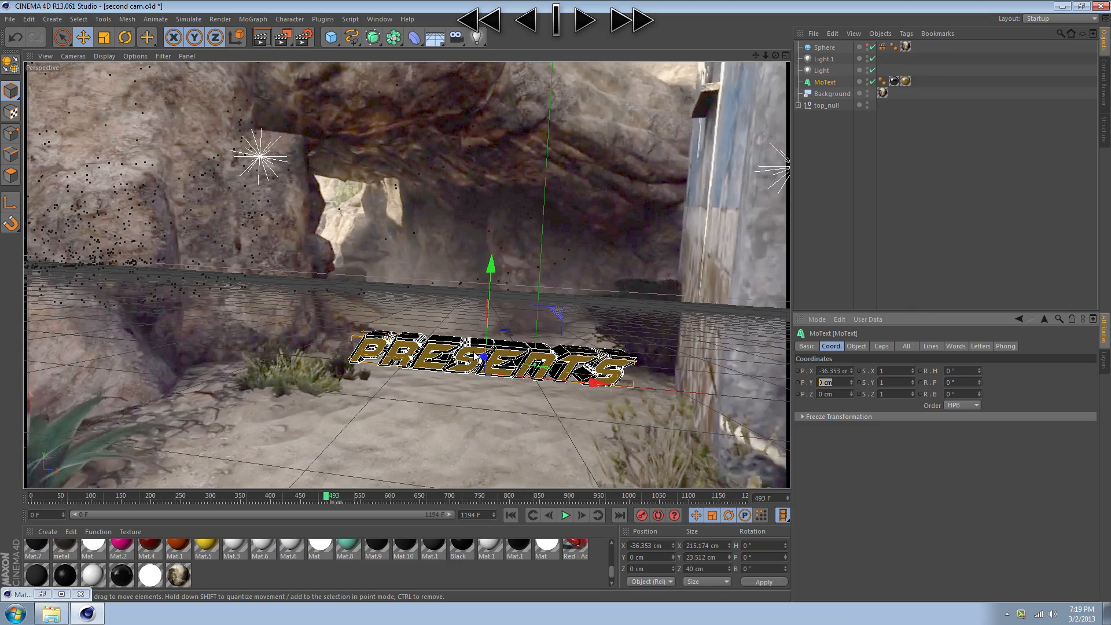
pyautogui.moveTo(336, 497); pyautogui.dragTo(334, 496)
pyautogui.hotkey('ctrl', 'r')
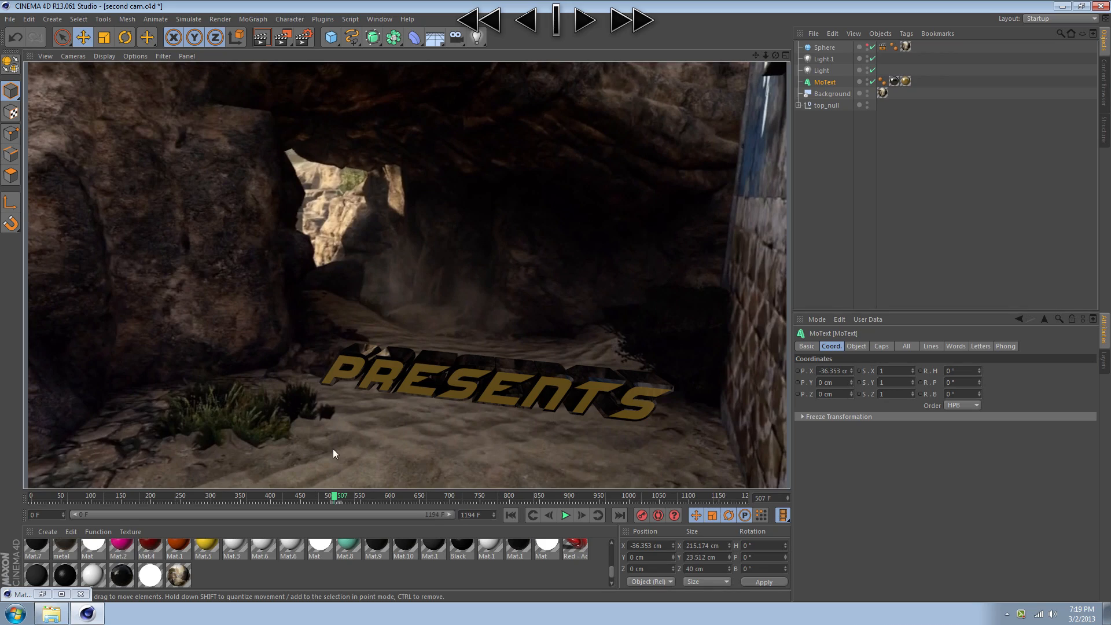
pyautogui.click(311, 496)
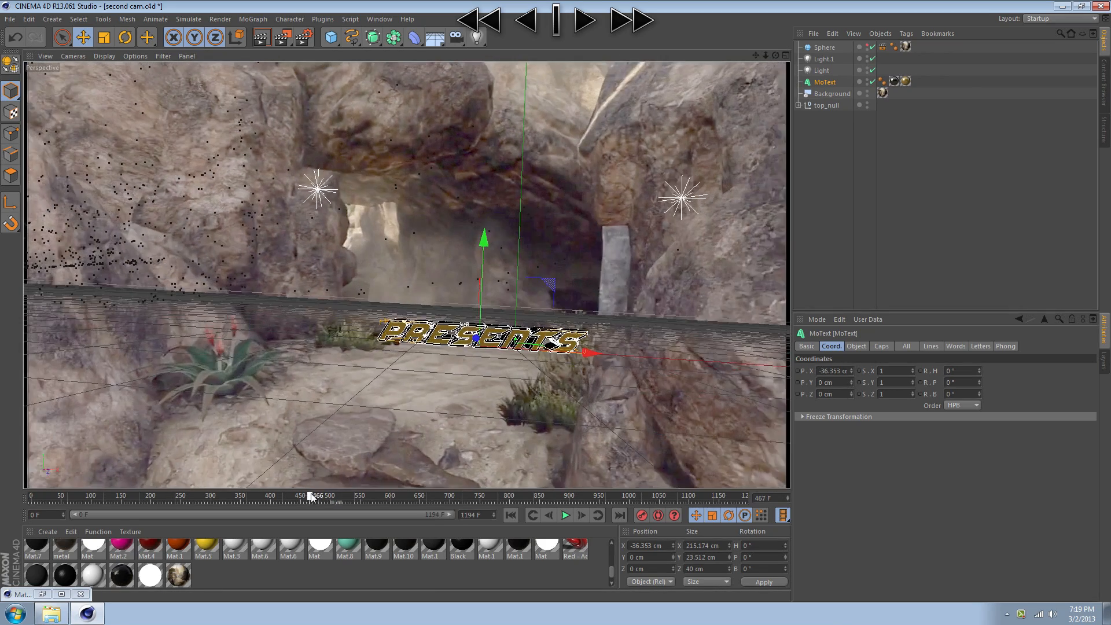
pyautogui.moveTo(311, 497); pyautogui.dragTo(311, 496)
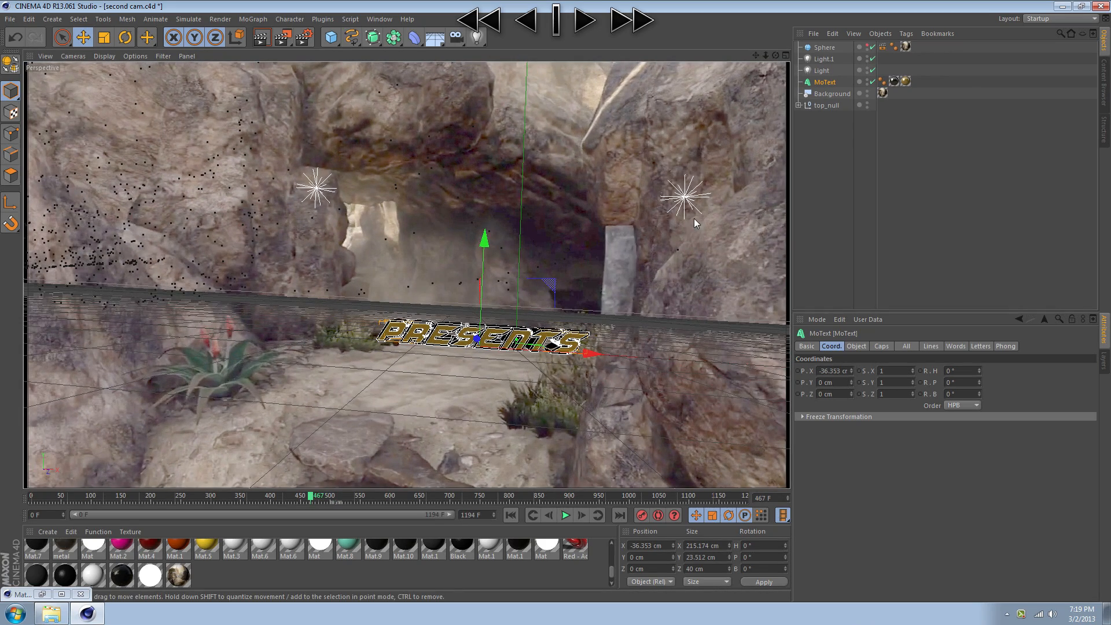
pyautogui.scroll(5, 345, 572)
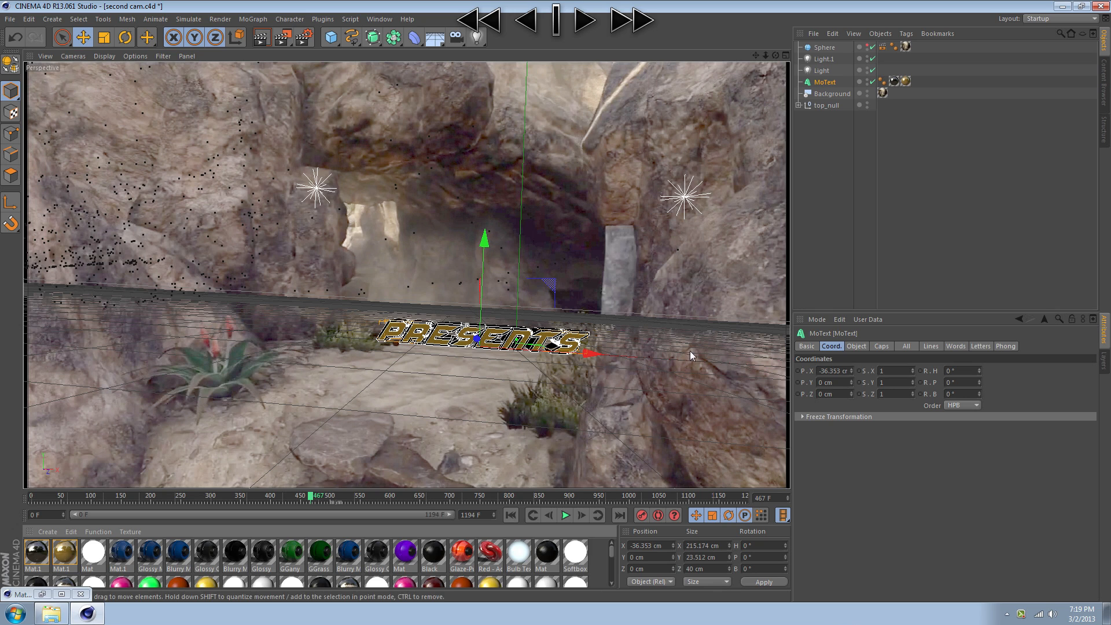
pyautogui.click(339, 496)
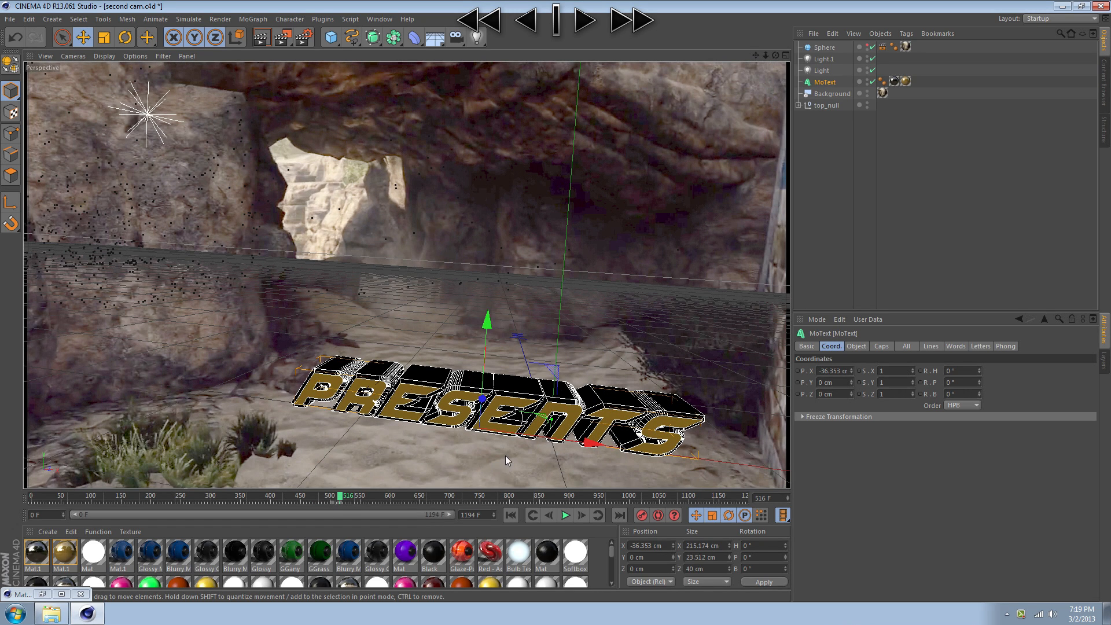
# - Give both lights Shadow Maps (Soft) shadows with 80% density and render the view at frame 516
pyautogui.click(825, 70)
pyautogui.keyDown('shift'); pyautogui.click(827, 62); pyautogui.keyUp('shift')
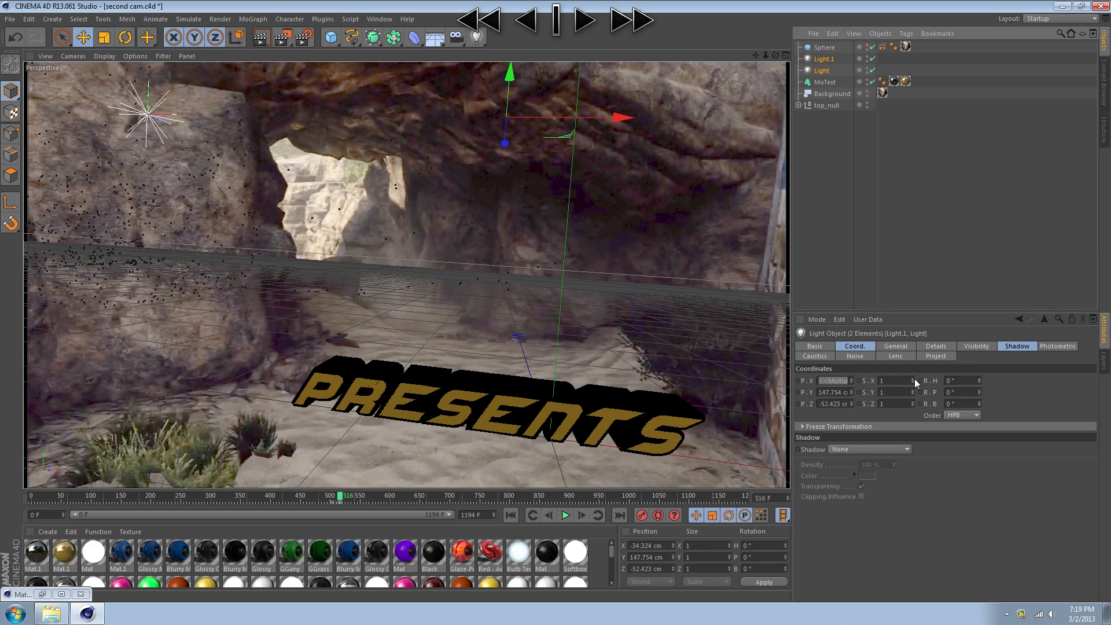
pyautogui.click(1020, 346)
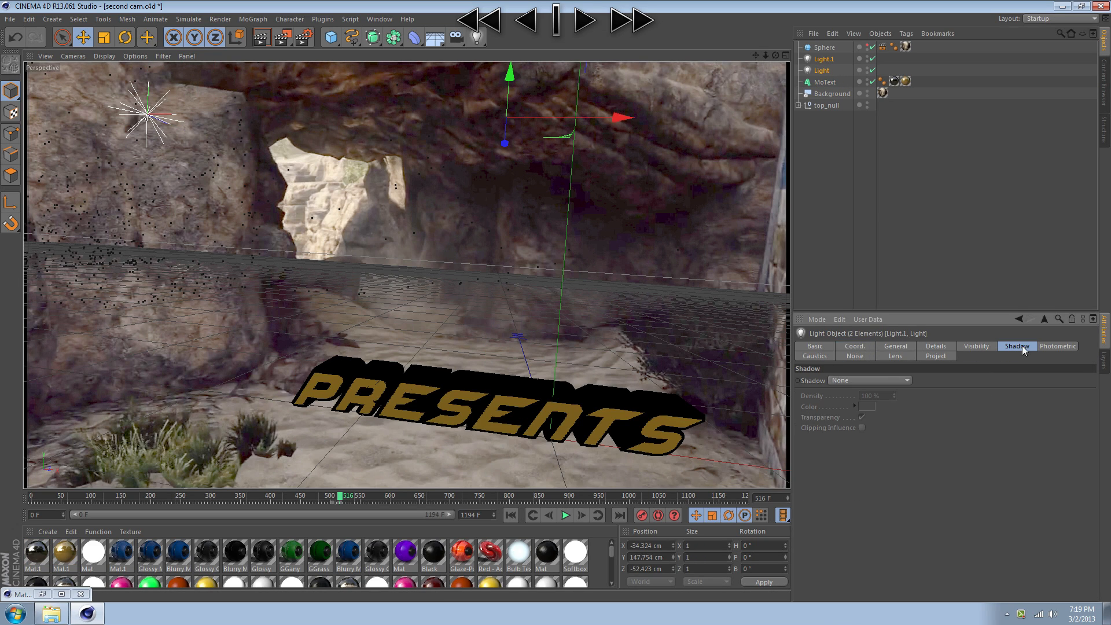
pyautogui.click(841, 381)
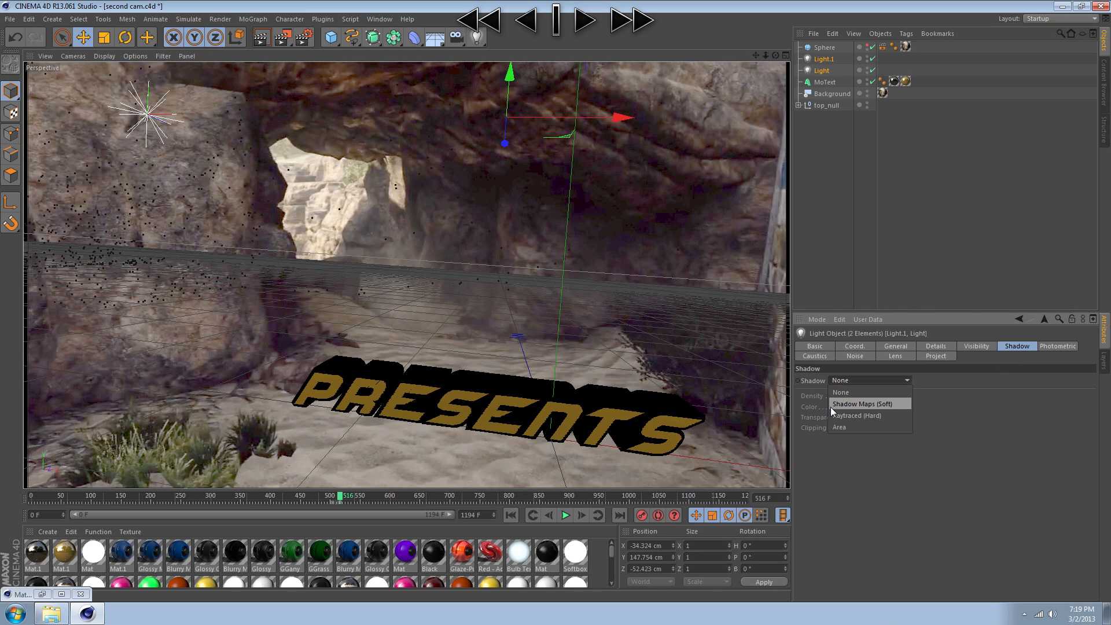
pyautogui.click(890, 405)
pyautogui.moveTo(882, 395); pyautogui.dragTo(830, 402)
pyautogui.write('80')
pyautogui.press('Return')
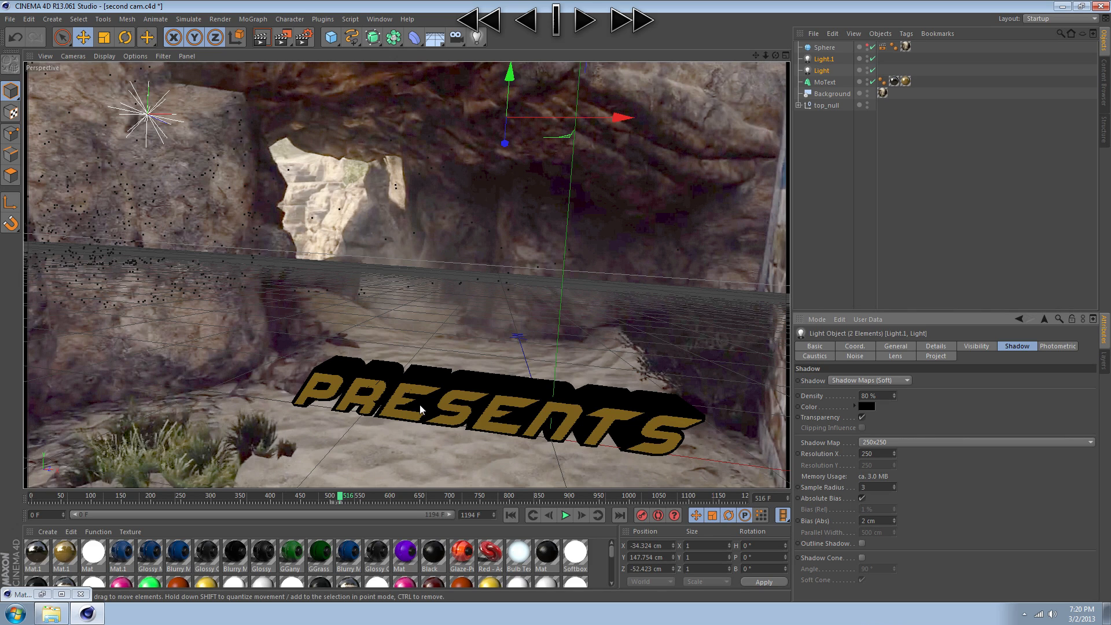
pyautogui.click(263, 43)
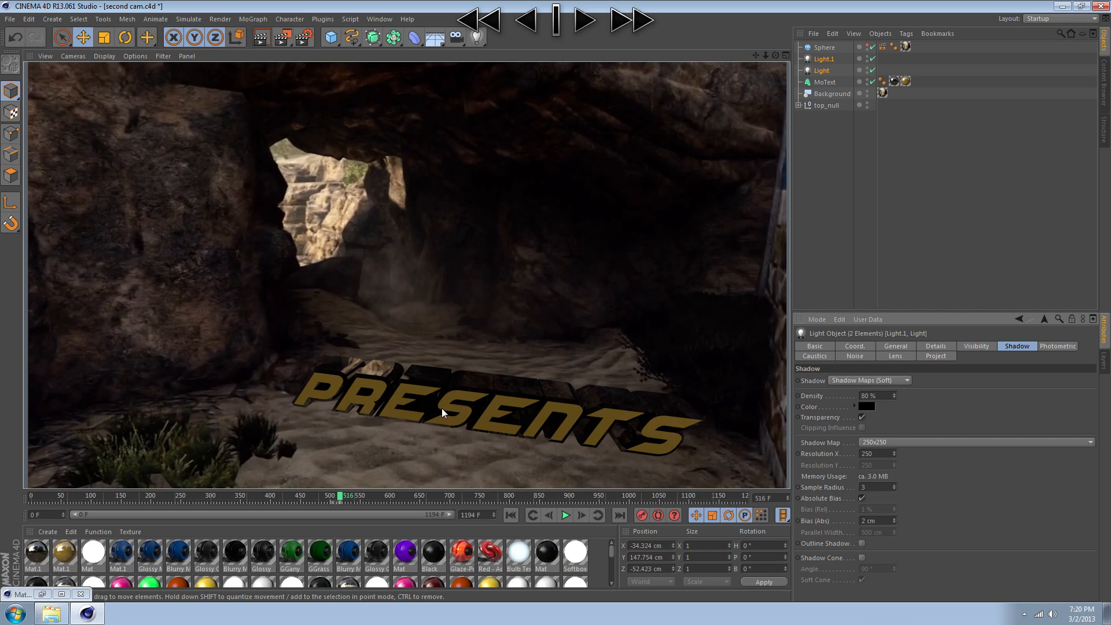
# - Add a ground plane beneath the PRESENTS text, narrow it to about 261 cm wide and move it to about X -35 cm
pyautogui.click(441, 38)
pyautogui.click(332, 38)
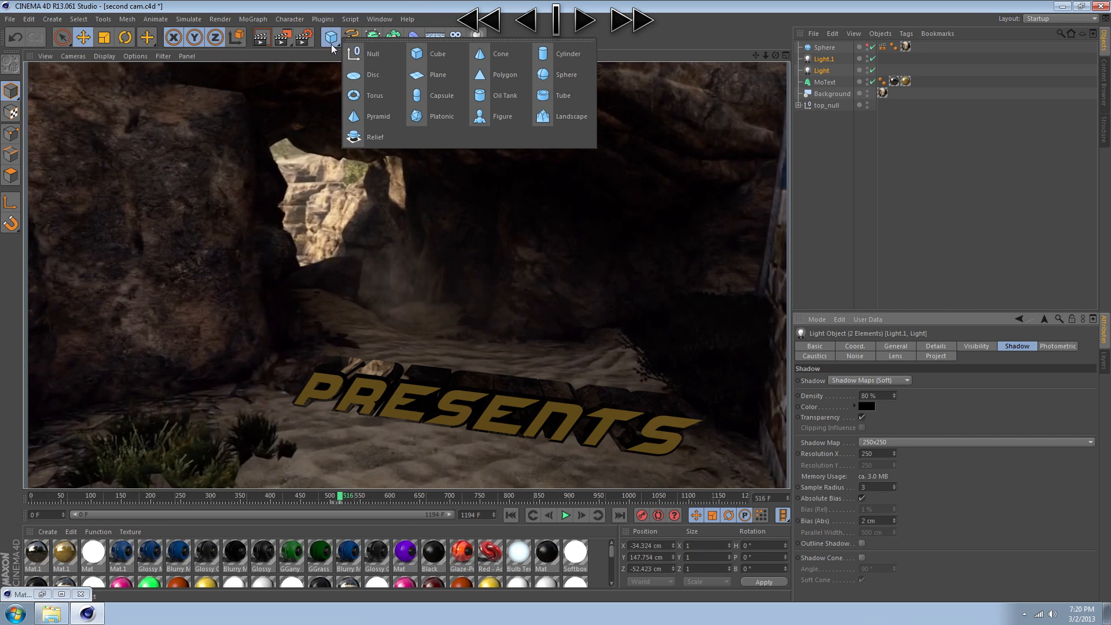
pyautogui.click(429, 80)
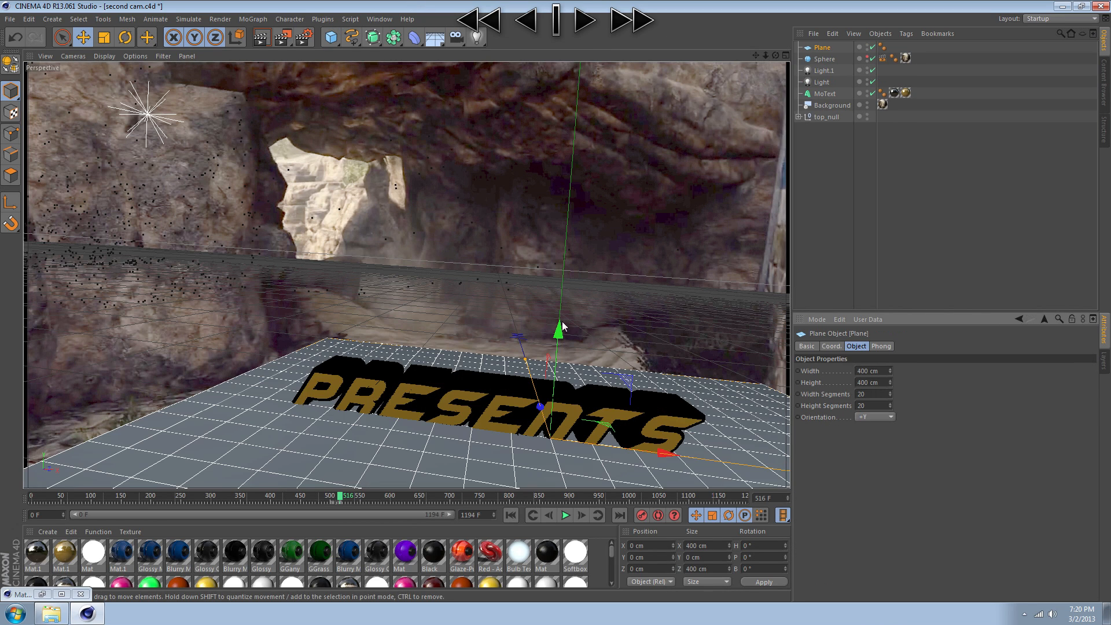
pyautogui.moveTo(340, 497); pyautogui.dragTo(327, 497)
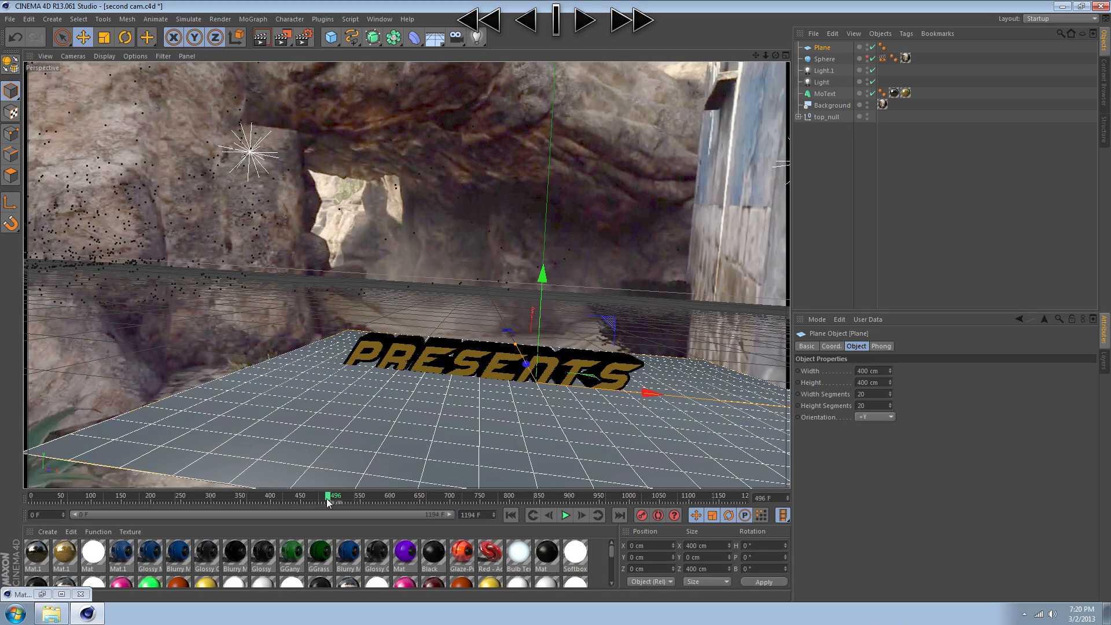
pyautogui.moveTo(328, 499); pyautogui.dragTo(317, 498)
pyautogui.moveTo(762, 376); pyautogui.dragTo(702, 380)
pyautogui.moveTo(634, 364)
pyautogui.mouseDown()
pyautogui.moveTo(593, 372)
pyautogui.moveTo(643, 369)
pyautogui.moveTo(633, 368)
pyautogui.mouseUp()
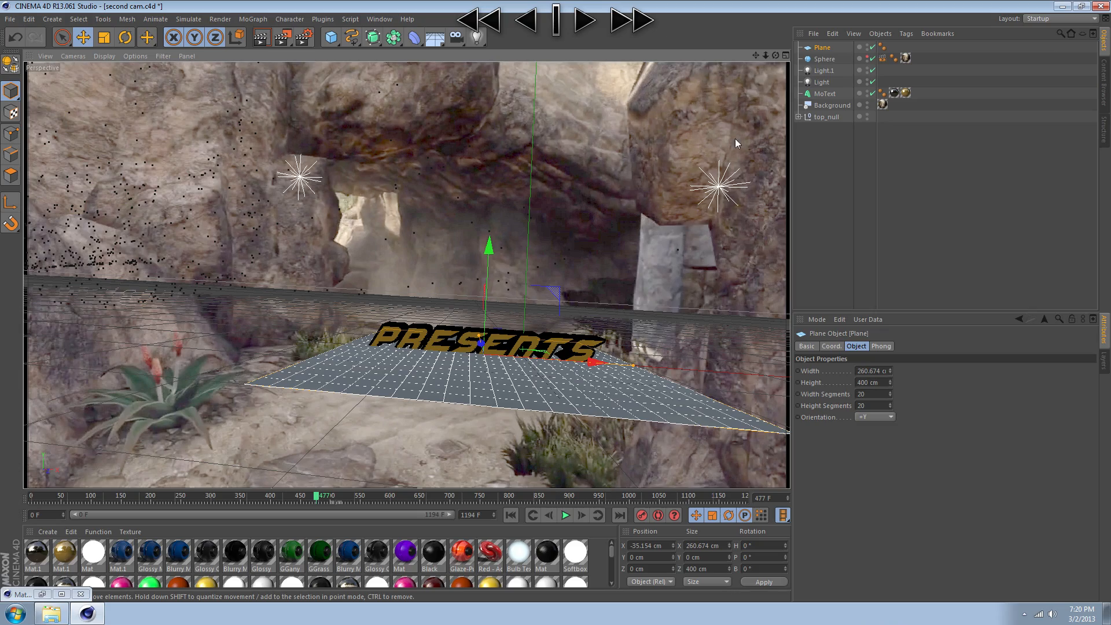
# - Check the plane against the text from the side and at frame 495, and select the PRESENTS MoText
pyautogui.moveTo(775, 56)
pyautogui.mouseDown()
pyautogui.moveTo(890, 71)
pyautogui.moveTo(795, 56)
pyautogui.mouseUp()
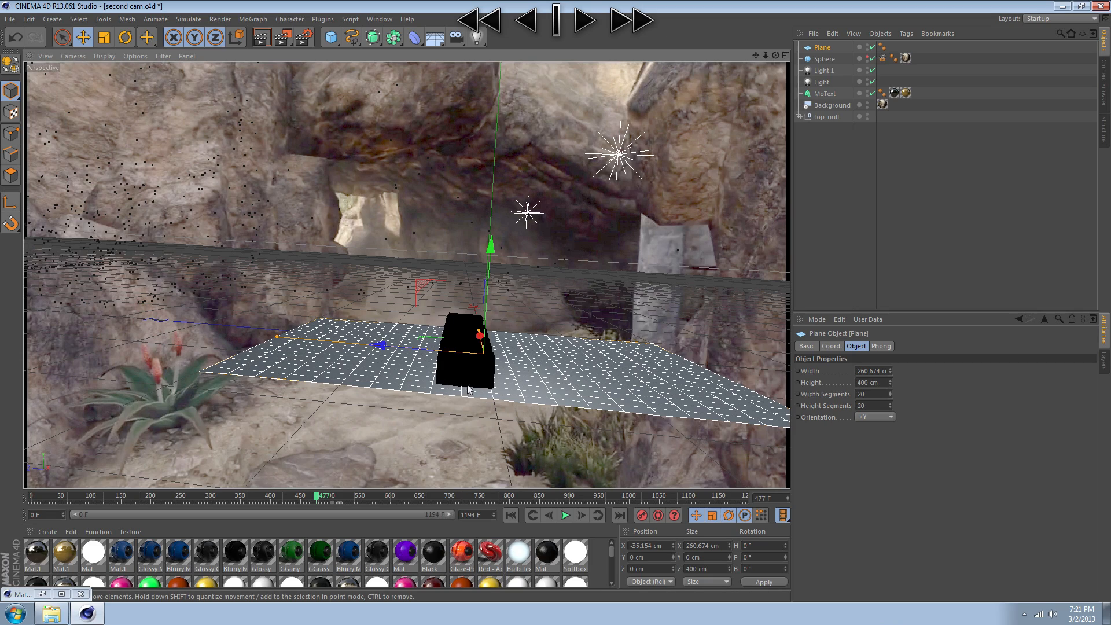
pyautogui.moveTo(316, 497); pyautogui.dragTo(327, 496)
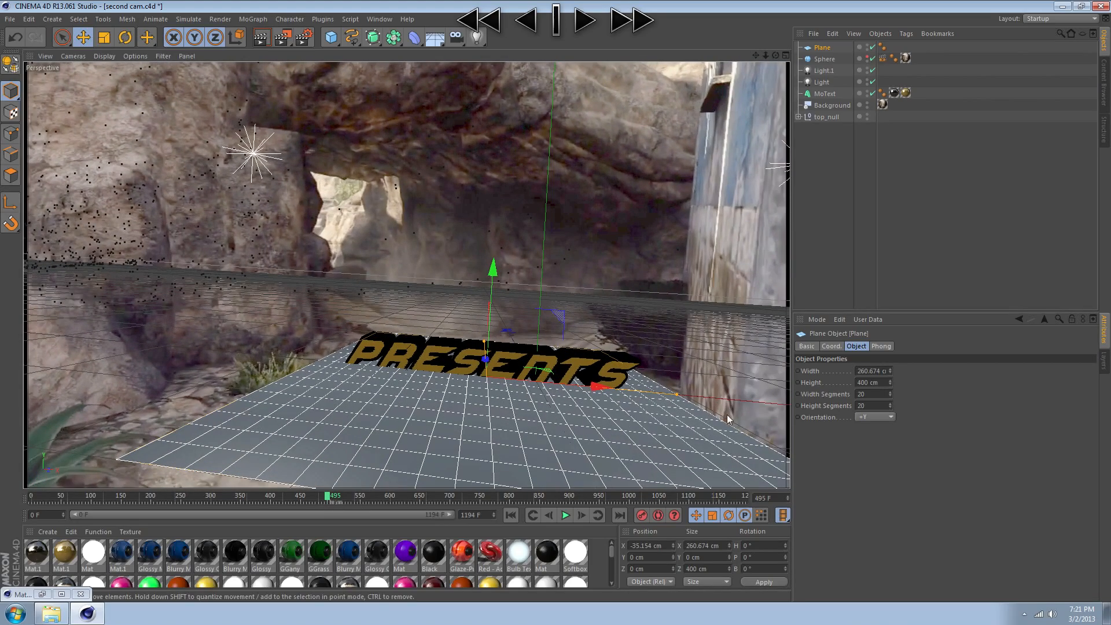
pyautogui.click(444, 373)
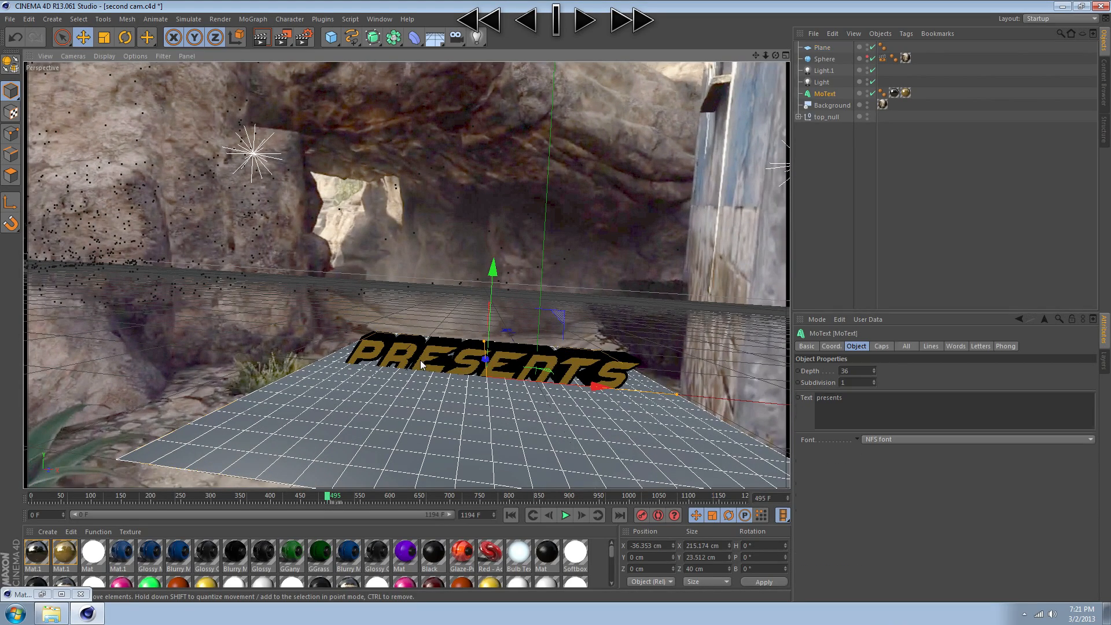
# - Raise the PRESENTS text to a Y position of 3 cm and render the view
pyautogui.click(830, 346)
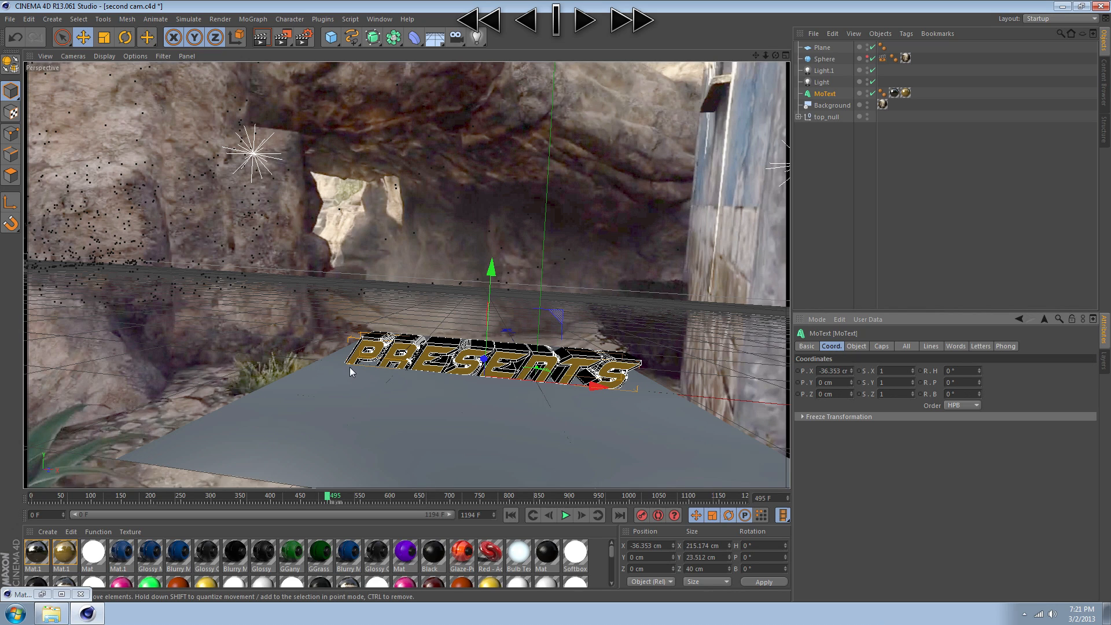
pyautogui.click(849, 380)
pyautogui.click(849, 380)
pyautogui.click(849, 380)
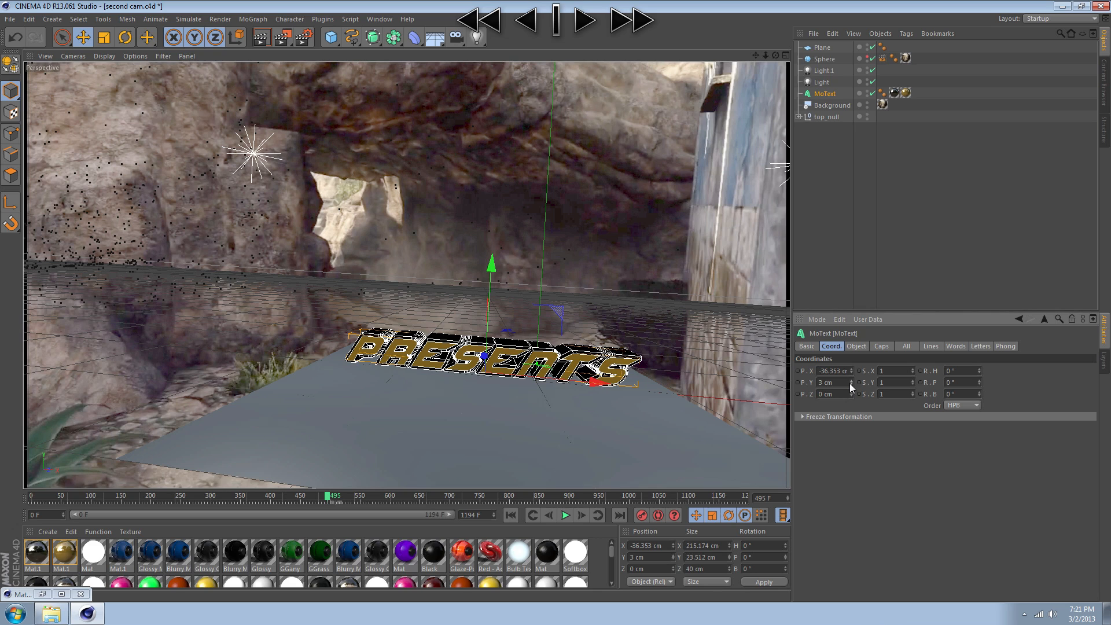
pyautogui.click(849, 383)
pyautogui.click(850, 380)
pyautogui.click(851, 380)
pyautogui.click(261, 38)
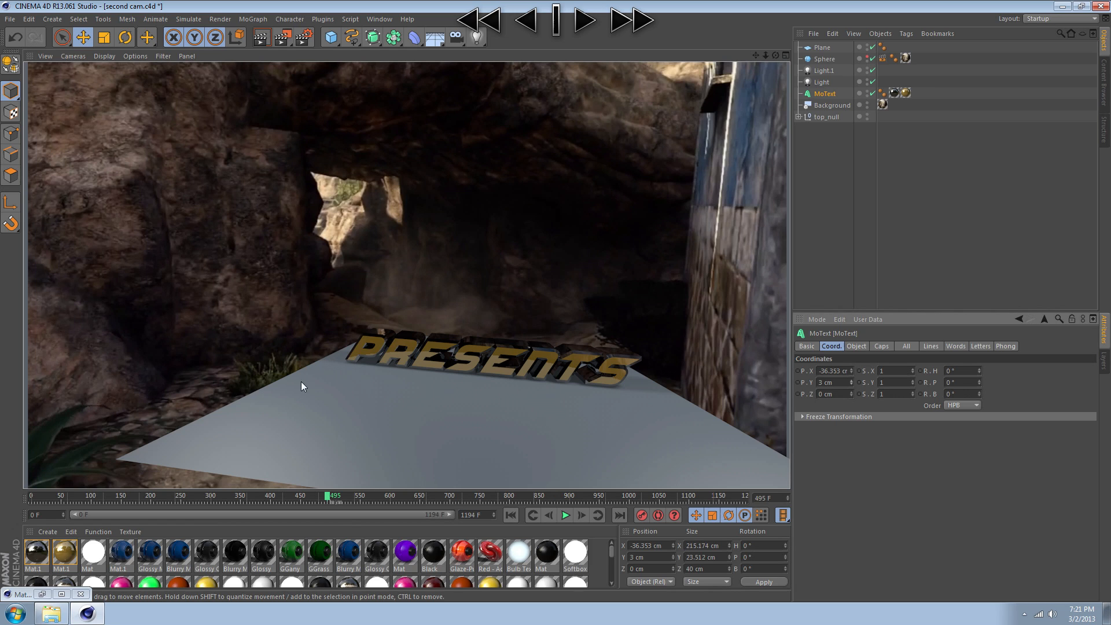
# - Resize the ground plane under the text to about 289 cm wide and 264 cm deep
pyautogui.click(327, 400)
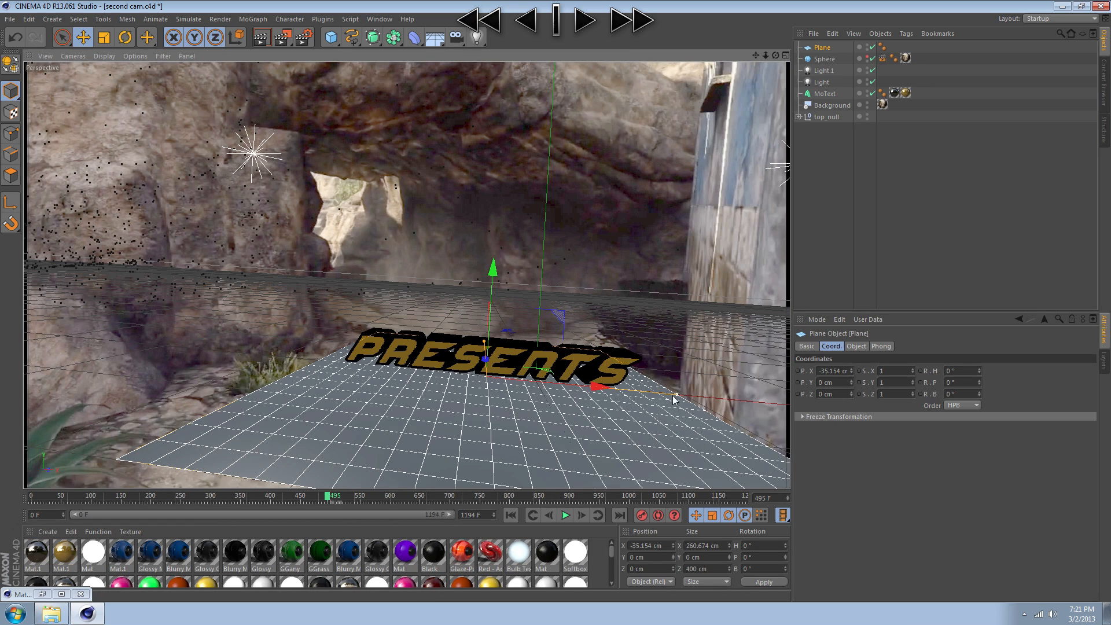
pyautogui.moveTo(675, 395); pyautogui.dragTo(700, 397)
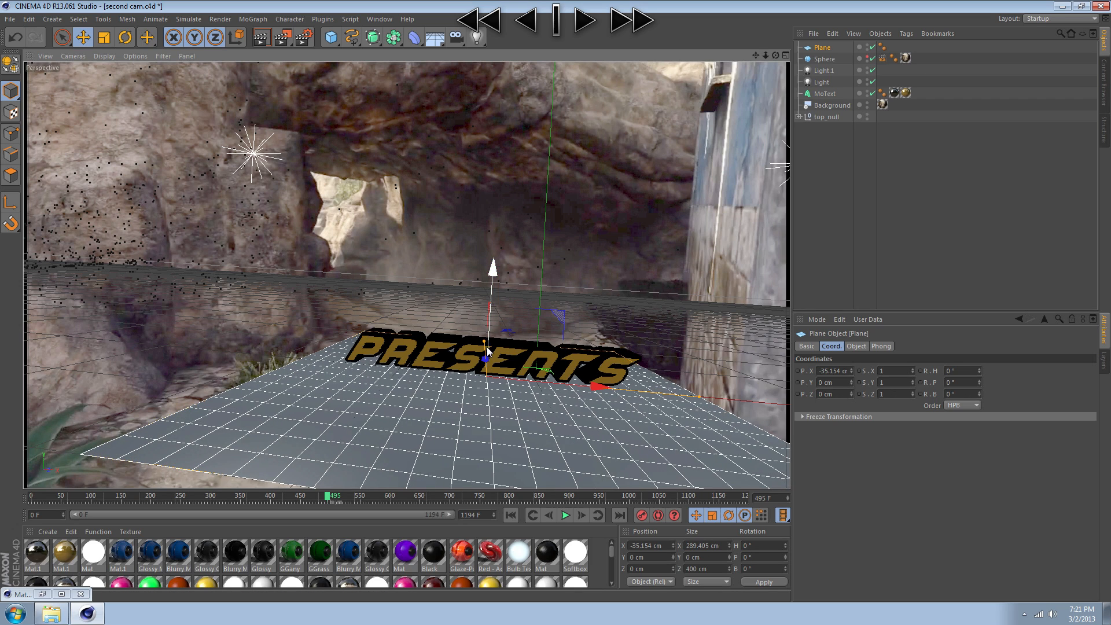
pyautogui.moveTo(484, 343); pyautogui.dragTo(485, 353)
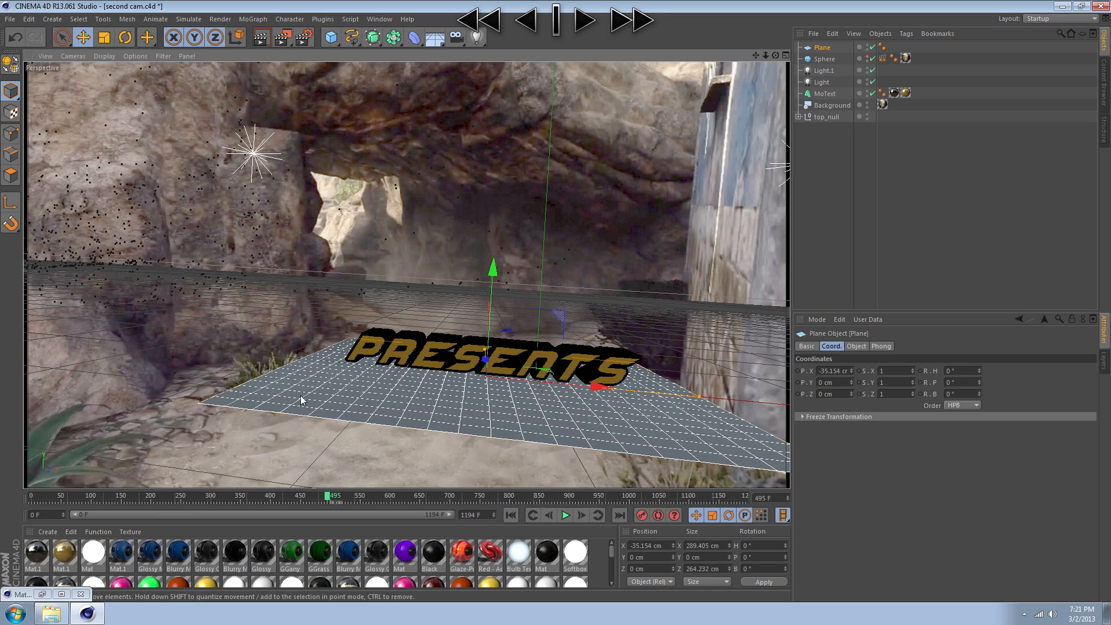
# - Apply the background image material to the plane and set its texture projection to Frontal
pyautogui.scroll(-3, 362, 561)
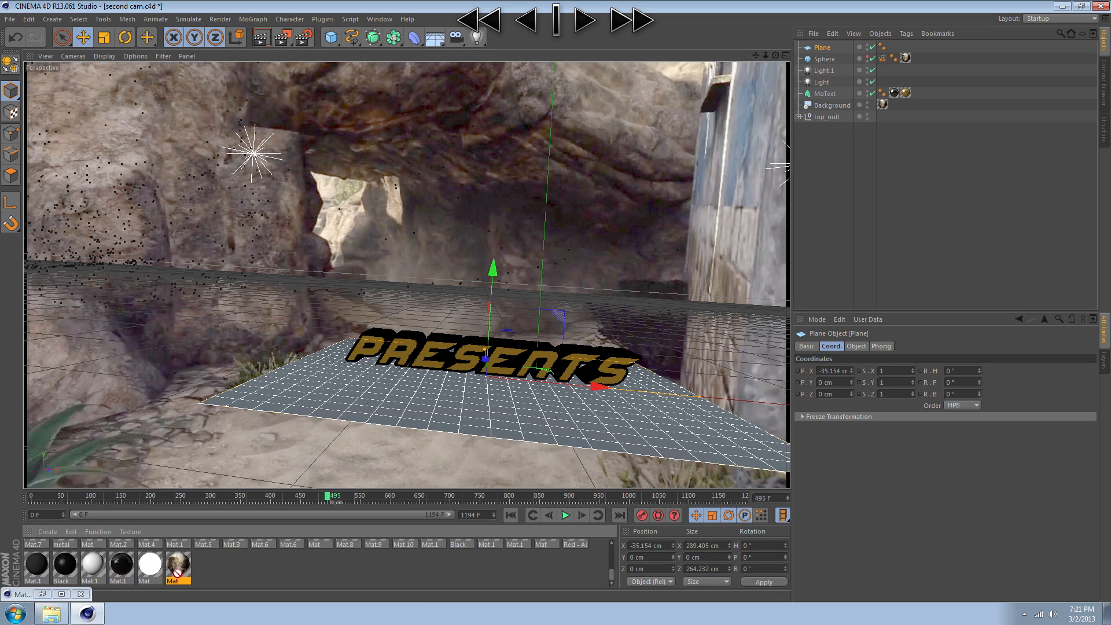
pyautogui.moveTo(174, 572); pyautogui.dragTo(357, 412)
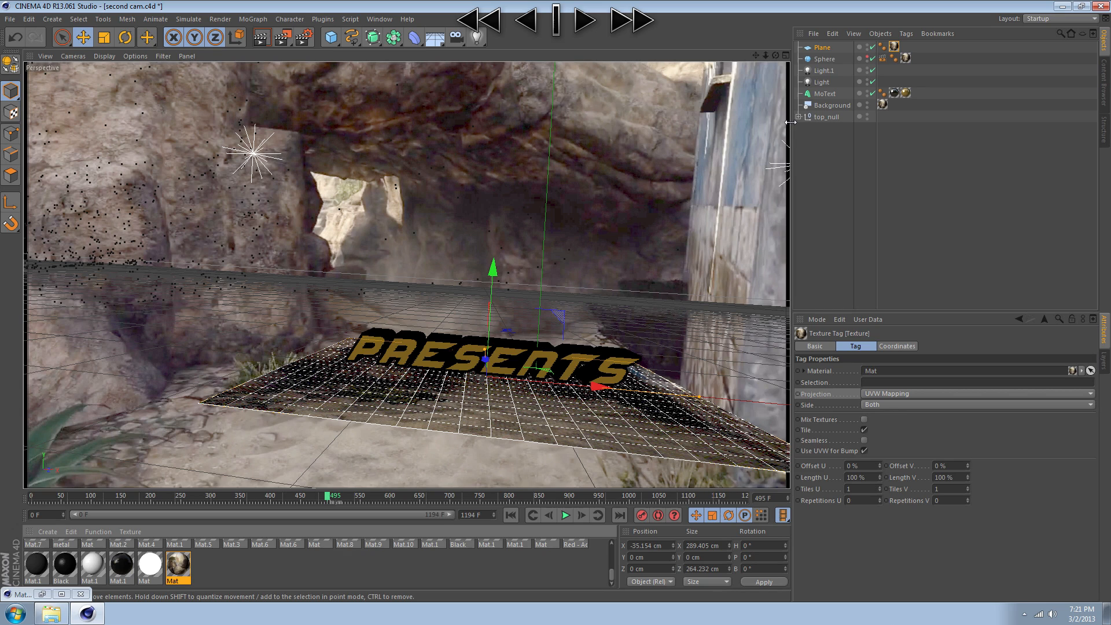
pyautogui.click(886, 394)
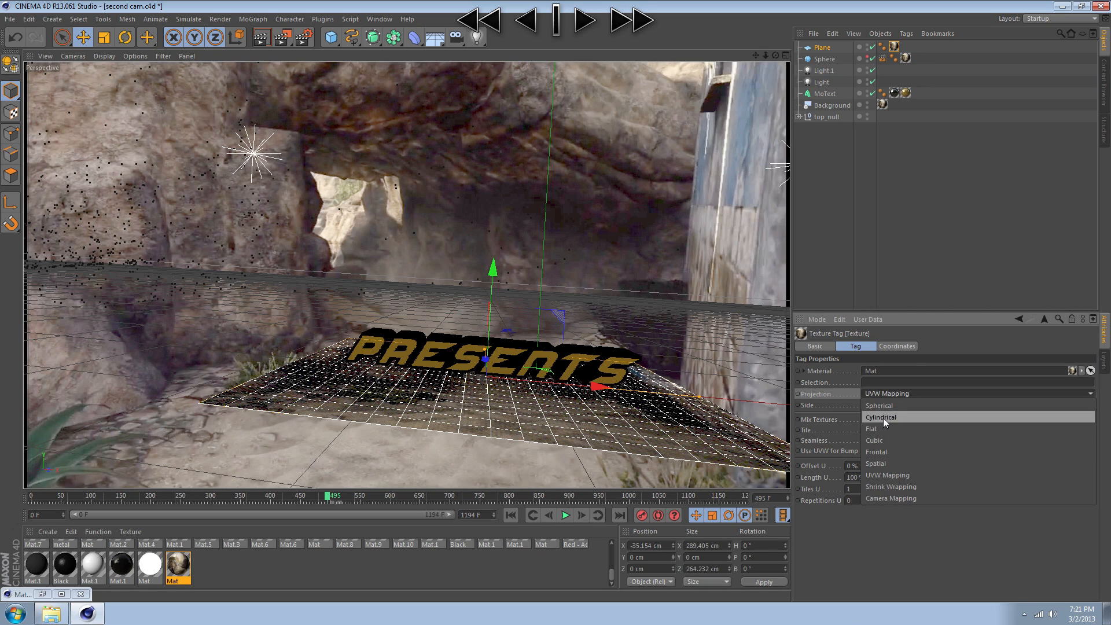
pyautogui.click(884, 449)
# - Add a Compositing tag to the plane with Compositing Background enabled, and render the view
pyautogui.click(906, 34)
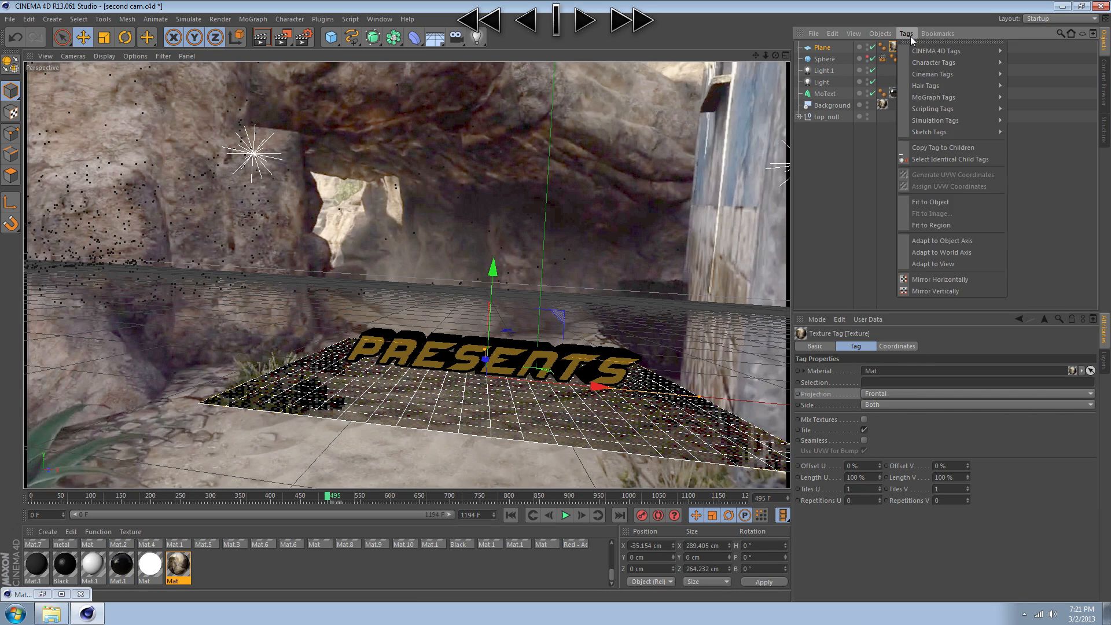
pyautogui.moveTo(948, 51)
pyautogui.click(1036, 97)
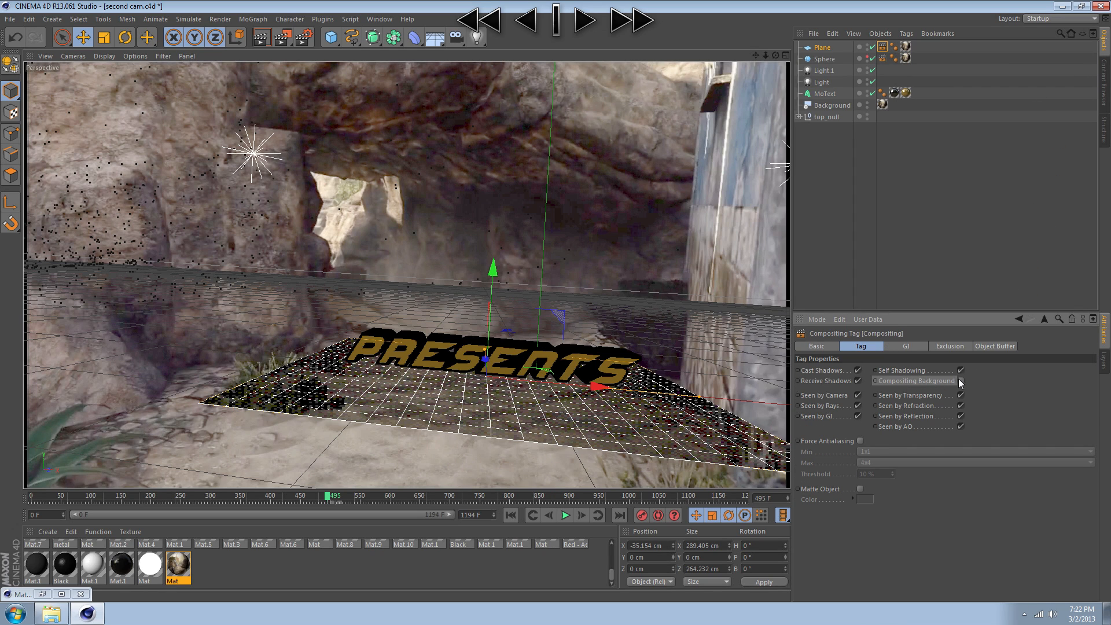
pyautogui.click(942, 297)
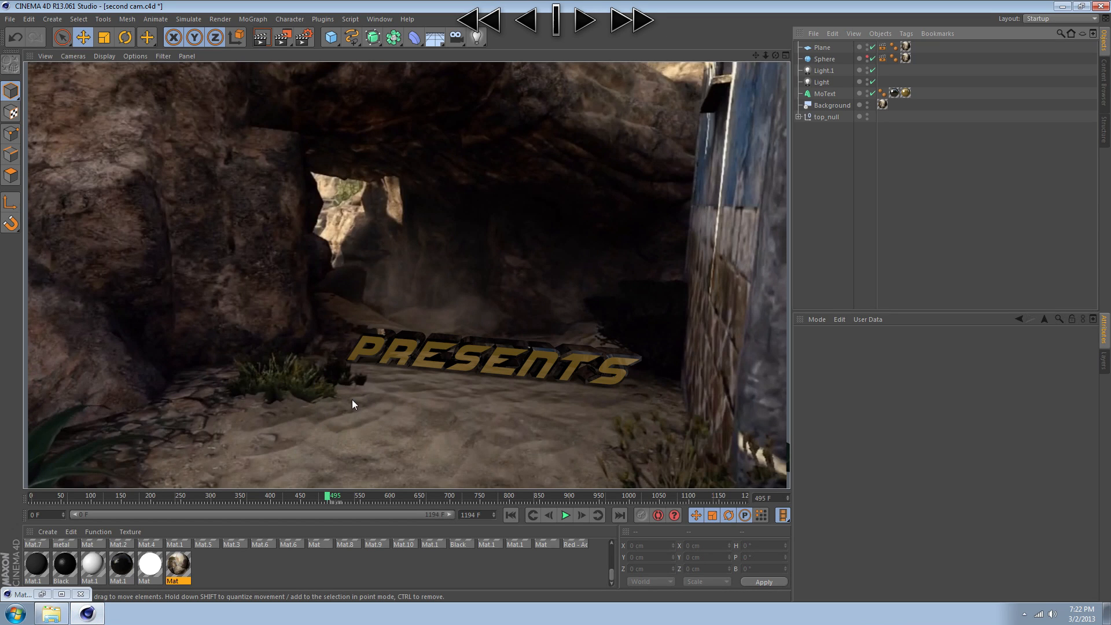
# - Compare renders of the view with the plane's Compositing Background option turned off and back on
pyautogui.click(318, 383)
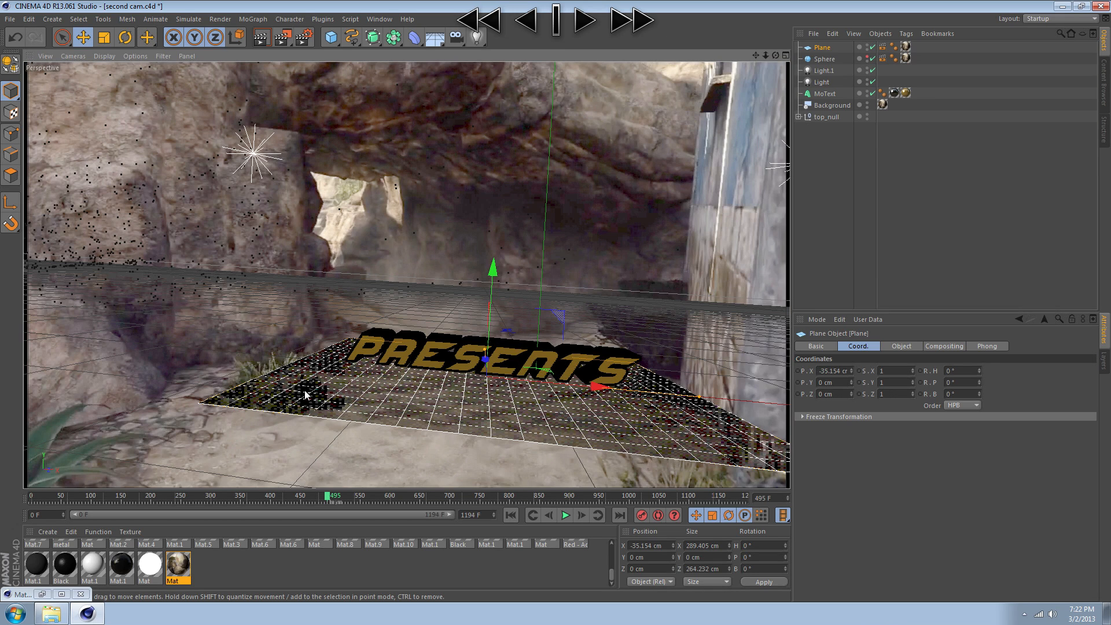
pyautogui.click(327, 430)
pyautogui.click(339, 413)
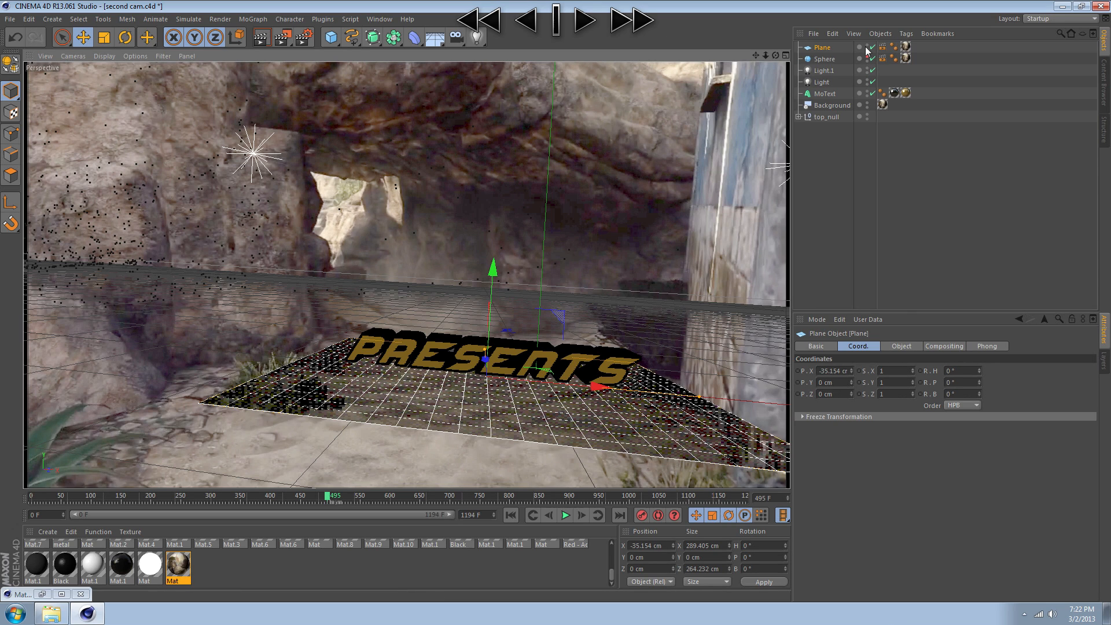
pyautogui.click(881, 46)
pyautogui.click(960, 381)
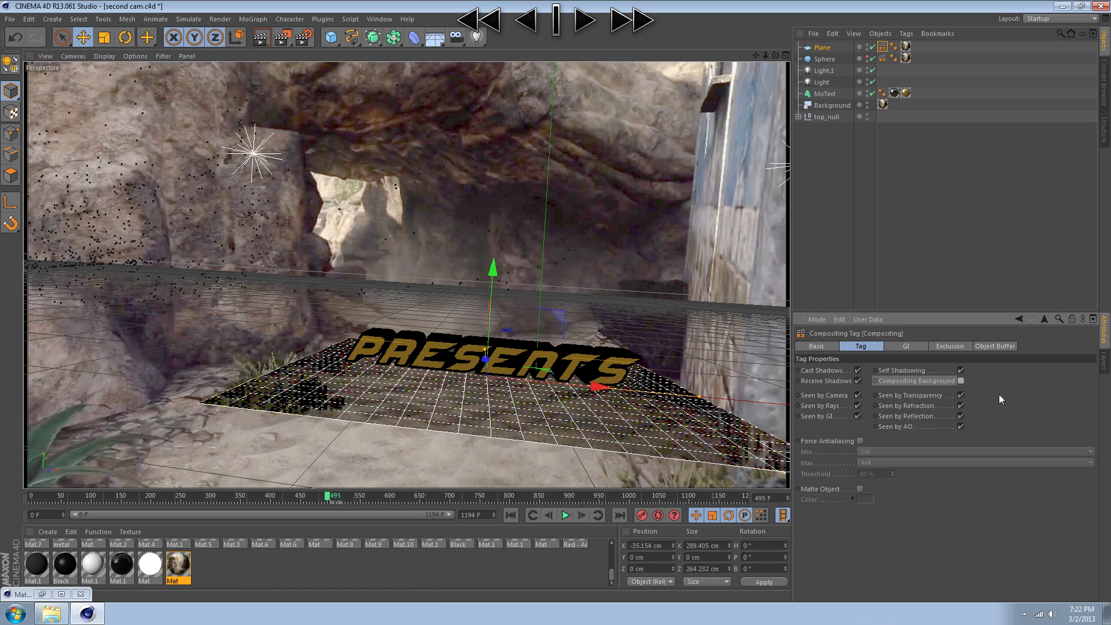
pyautogui.hotkey('ctrl', 'r')
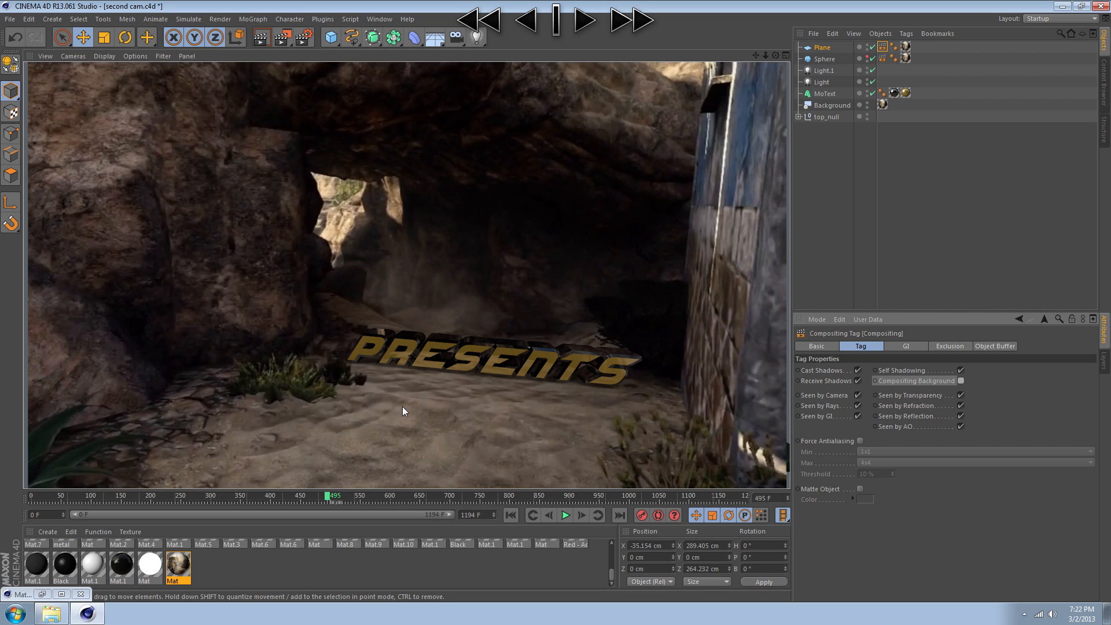
pyautogui.click(961, 380)
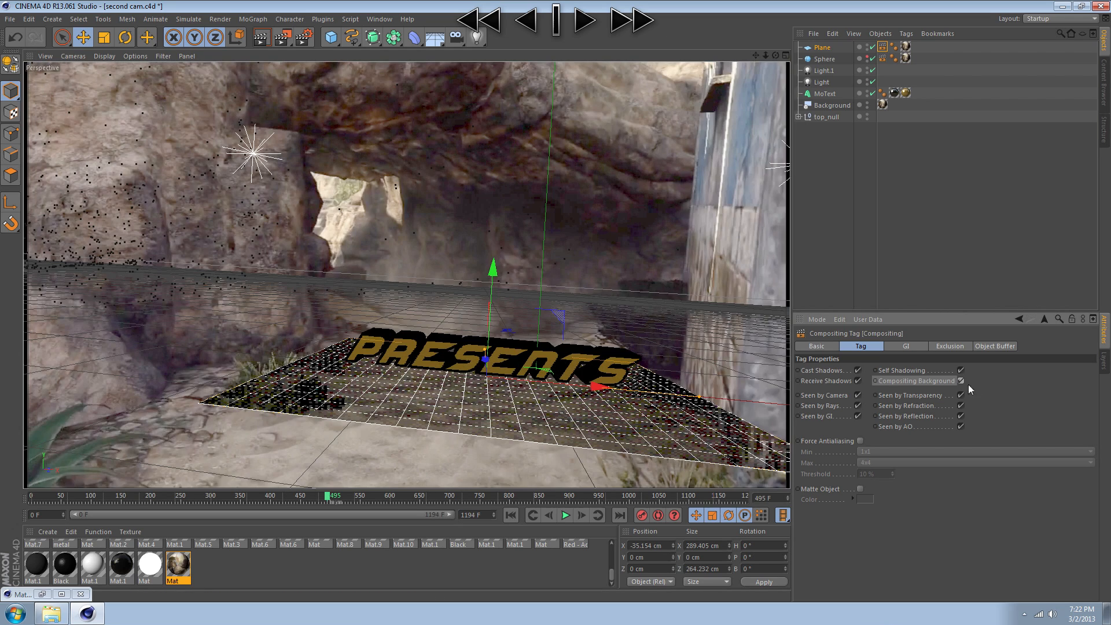
pyautogui.click(261, 38)
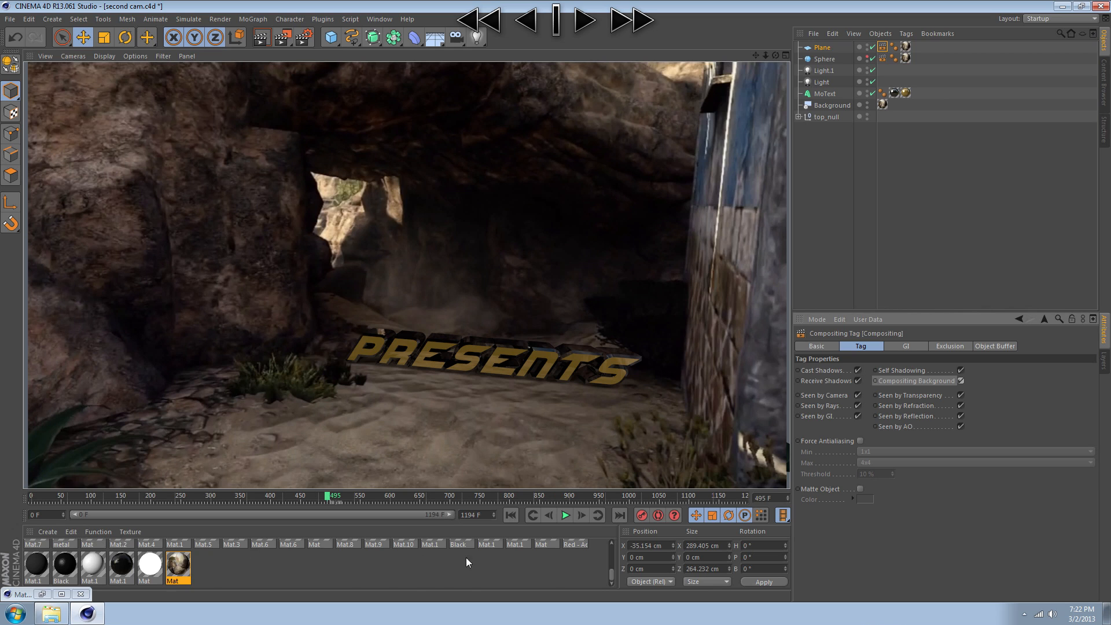
# - At frame 498, move both lights together to about Z 16.9 cm and Y 162.5 cm, and render a side view
pyautogui.scroll(3, 480, 561)
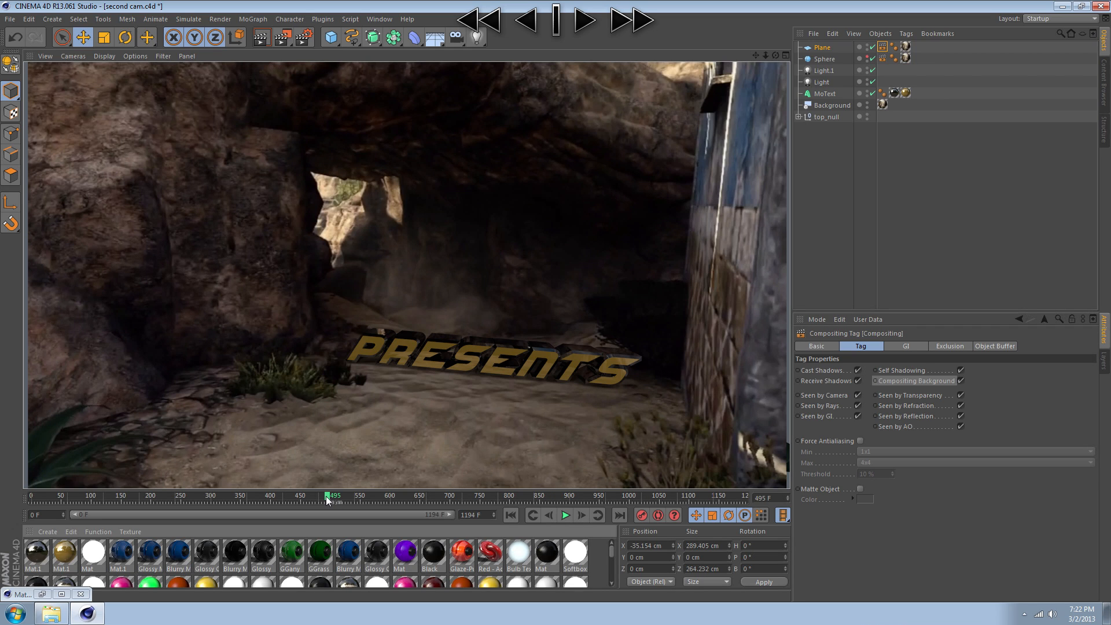
pyautogui.moveTo(325, 495); pyautogui.dragTo(329, 496)
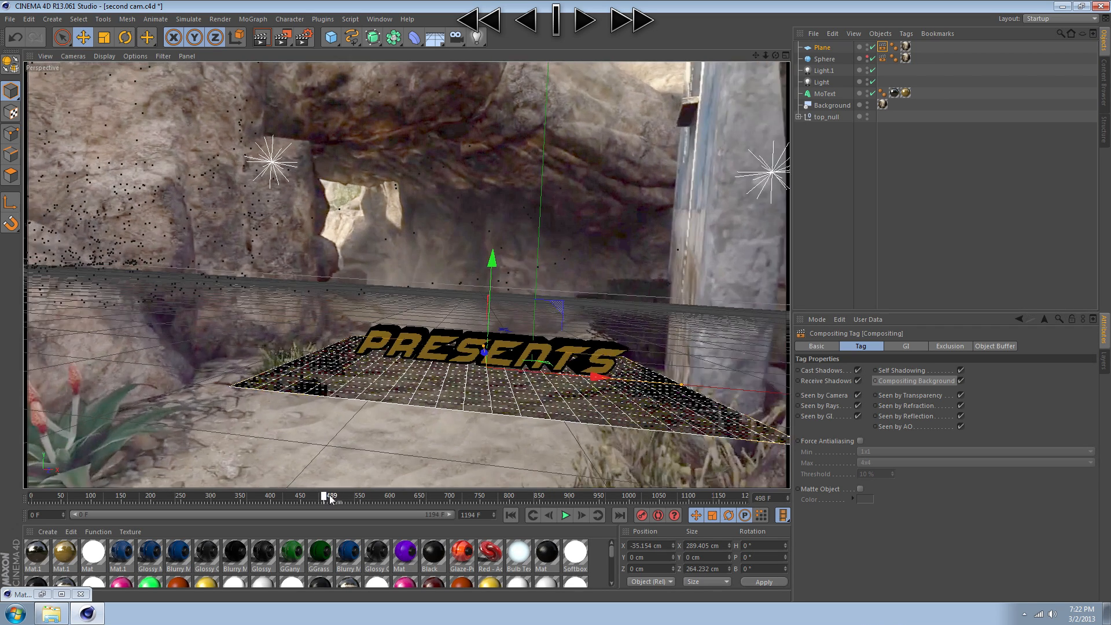
pyautogui.moveTo(775, 56); pyautogui.dragTo(885, 66)
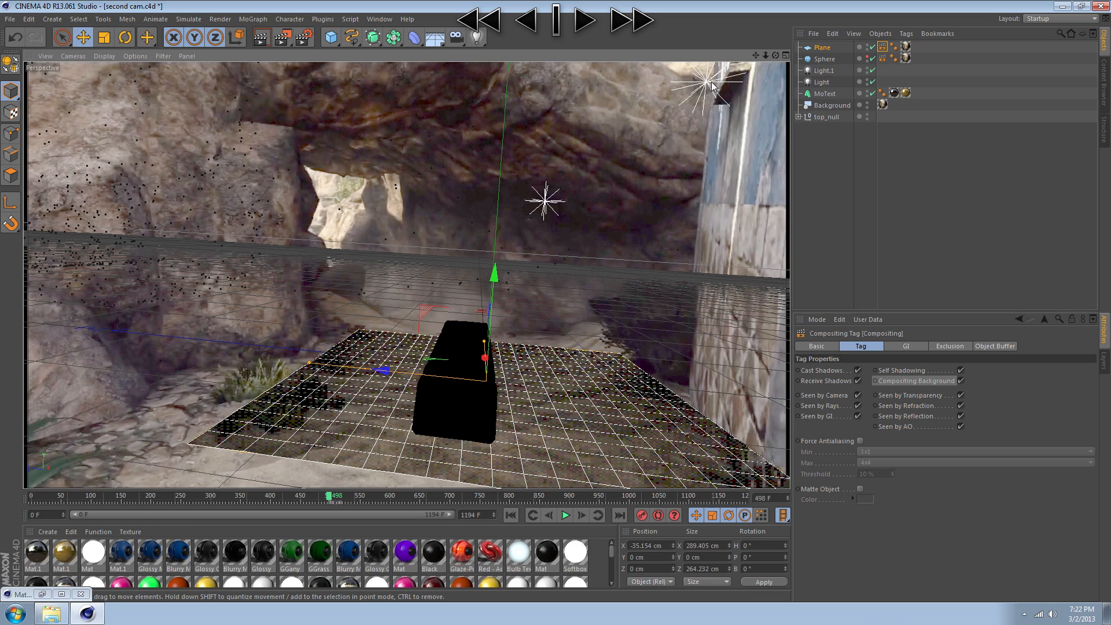
pyautogui.click(823, 71)
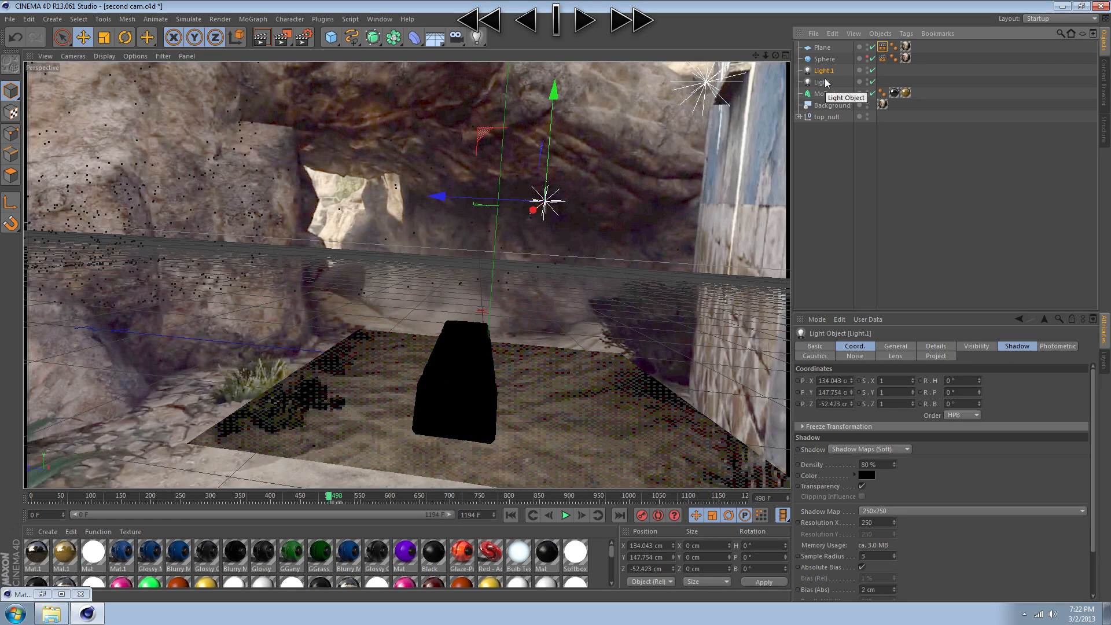
pyautogui.keyDown('ctrl'); pyautogui.click(822, 82); pyautogui.keyUp('ctrl')
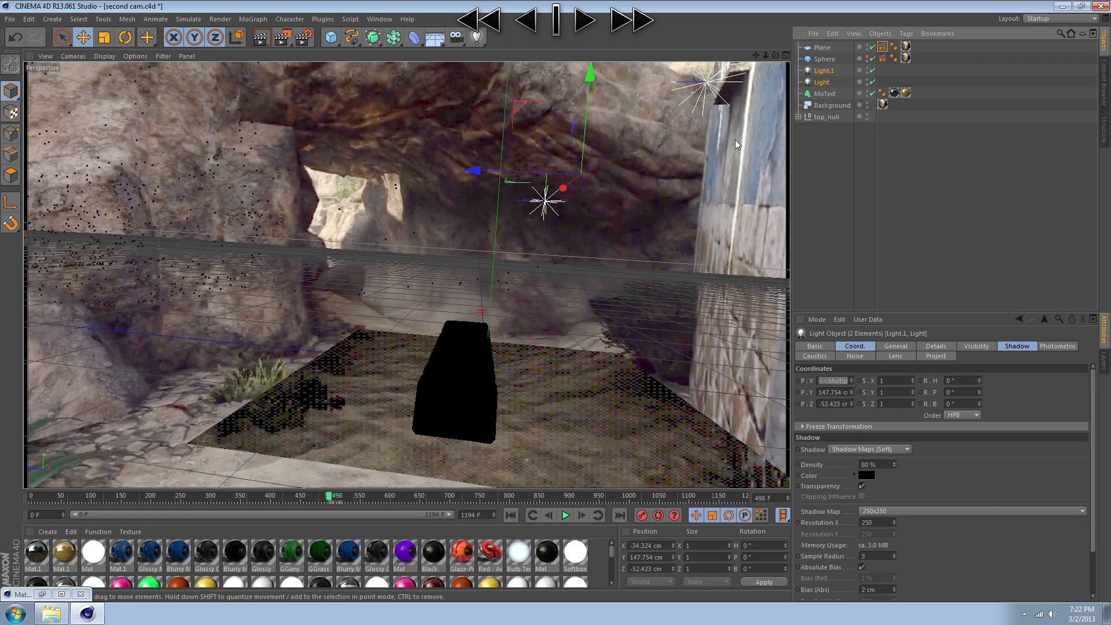
pyautogui.moveTo(472, 171); pyautogui.dragTo(385, 167)
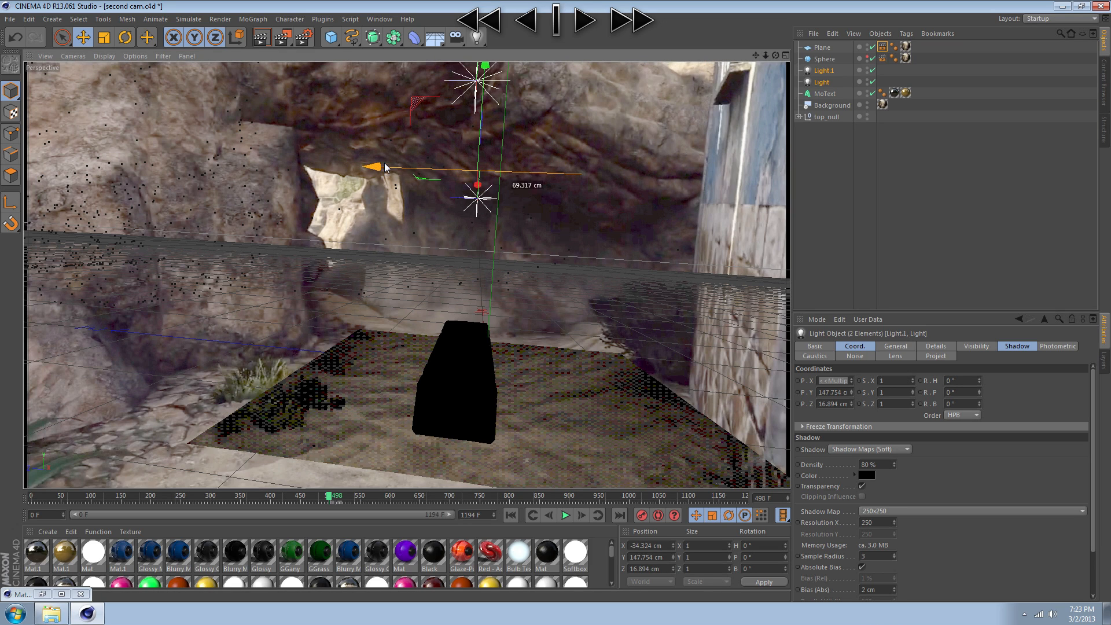
pyautogui.moveTo(766, 55); pyautogui.dragTo(769, 56)
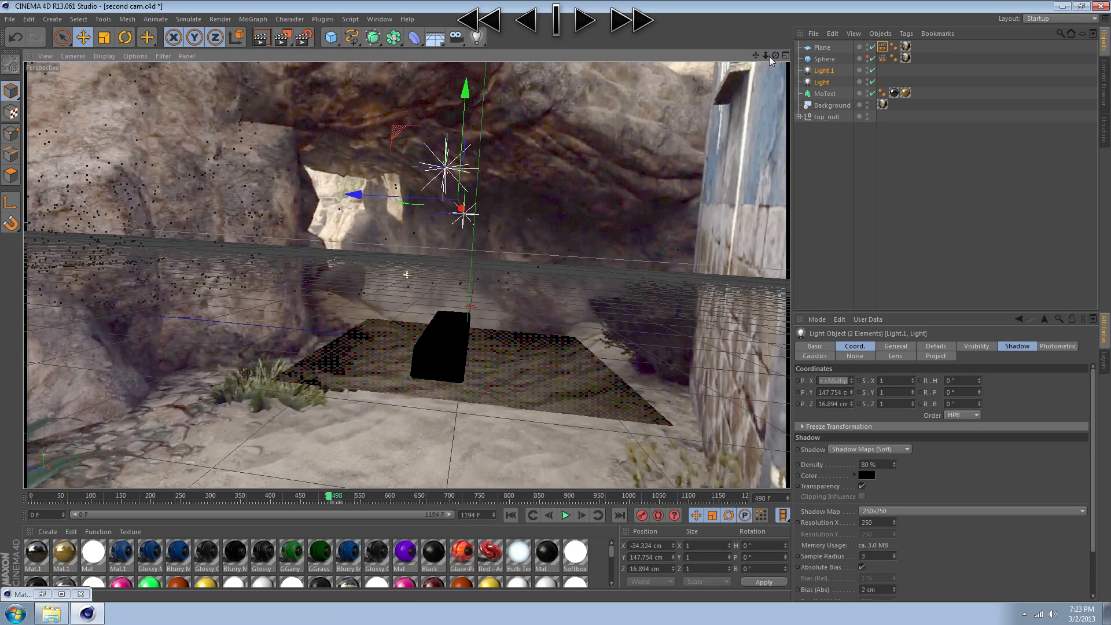
pyautogui.moveTo(465, 92); pyautogui.dragTo(465, 67)
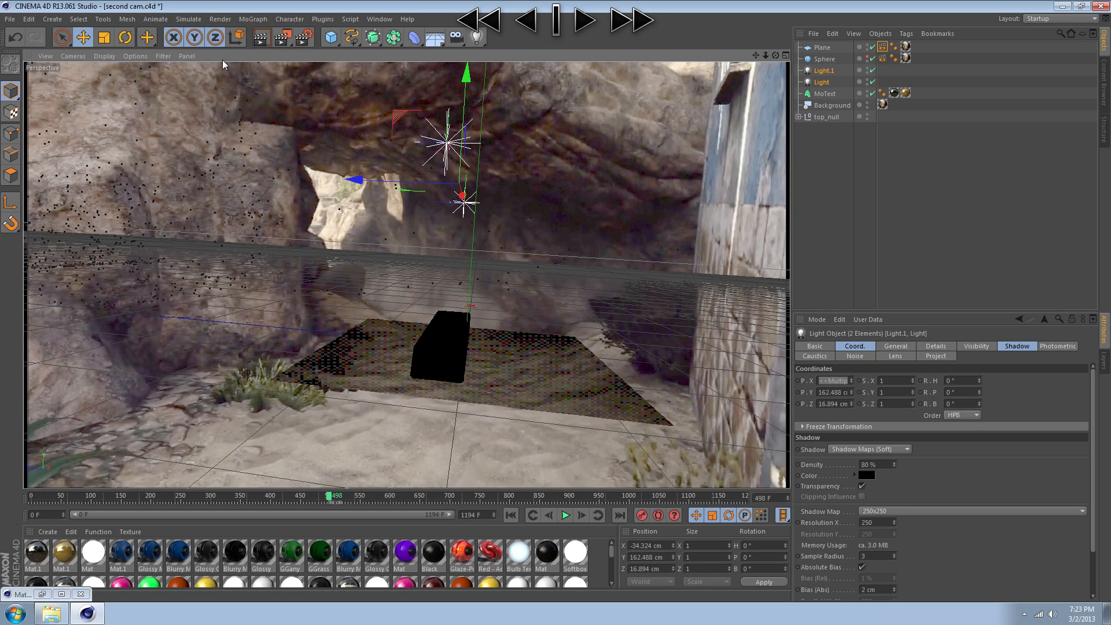
pyautogui.click(261, 38)
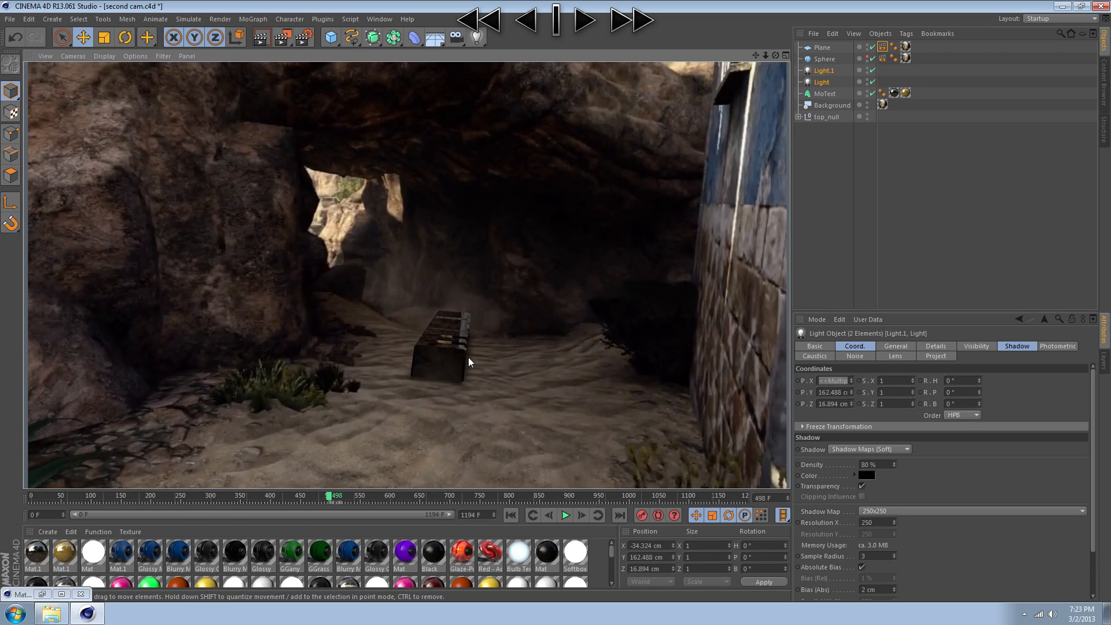
# - At frame 490, move both lights in front of the text to about Z -34.9 cm, and render the view
pyautogui.moveTo(328, 497); pyautogui.dragTo(325, 496)
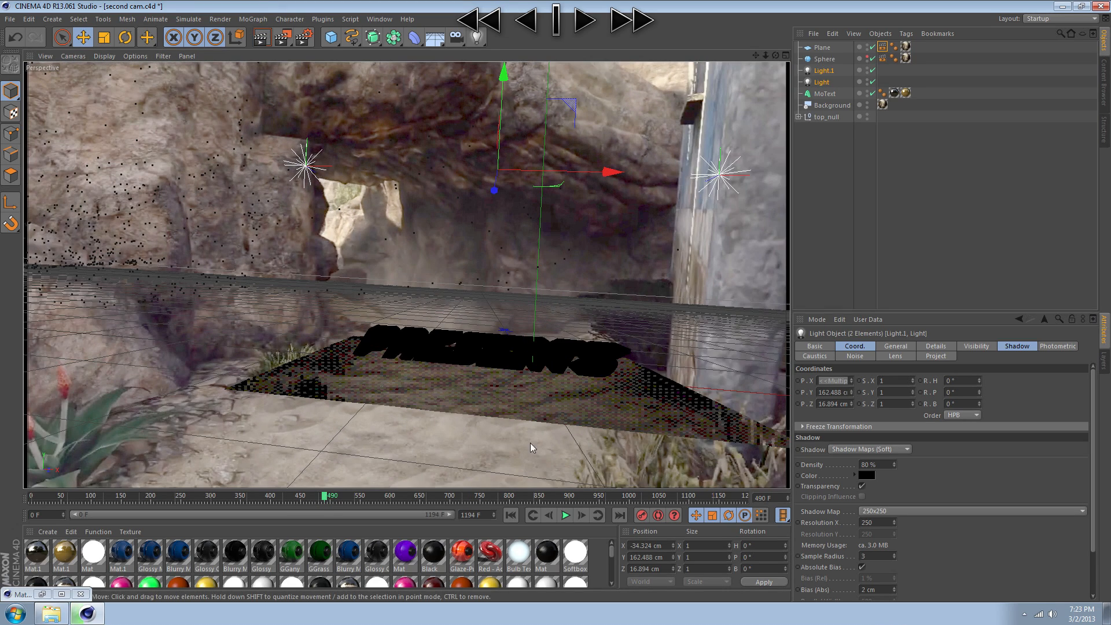
pyautogui.hotkey('ctrl', 'r')
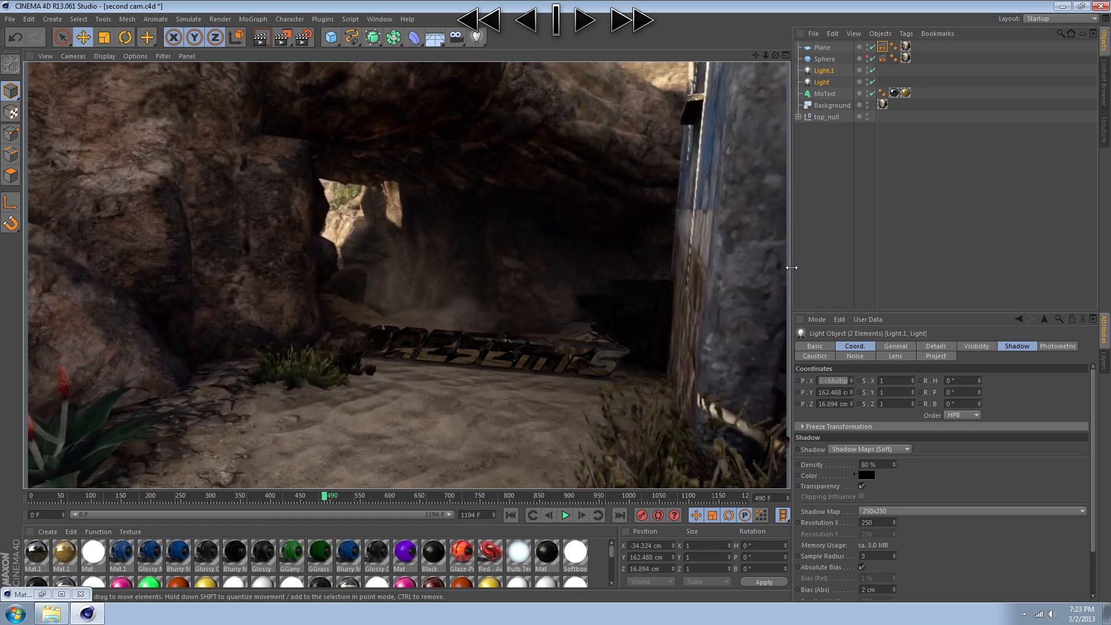
pyautogui.click(823, 71)
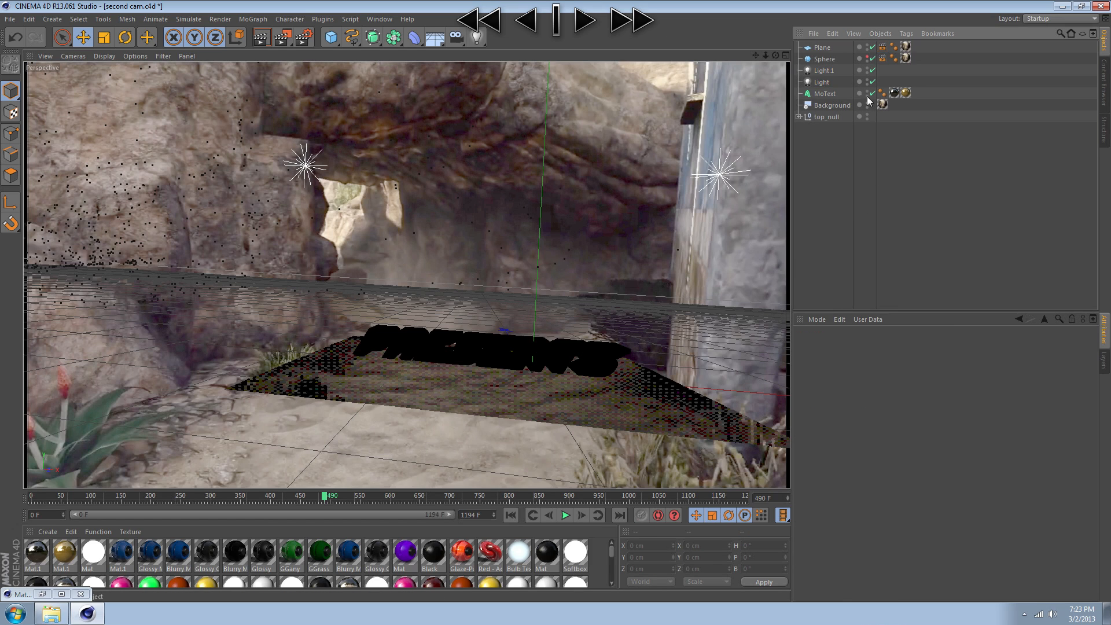
pyautogui.keyDown('ctrl'); pyautogui.click(822, 82); pyautogui.keyUp('ctrl')
pyautogui.moveTo(493, 193); pyautogui.dragTo(497, 180)
pyautogui.click(258, 42)
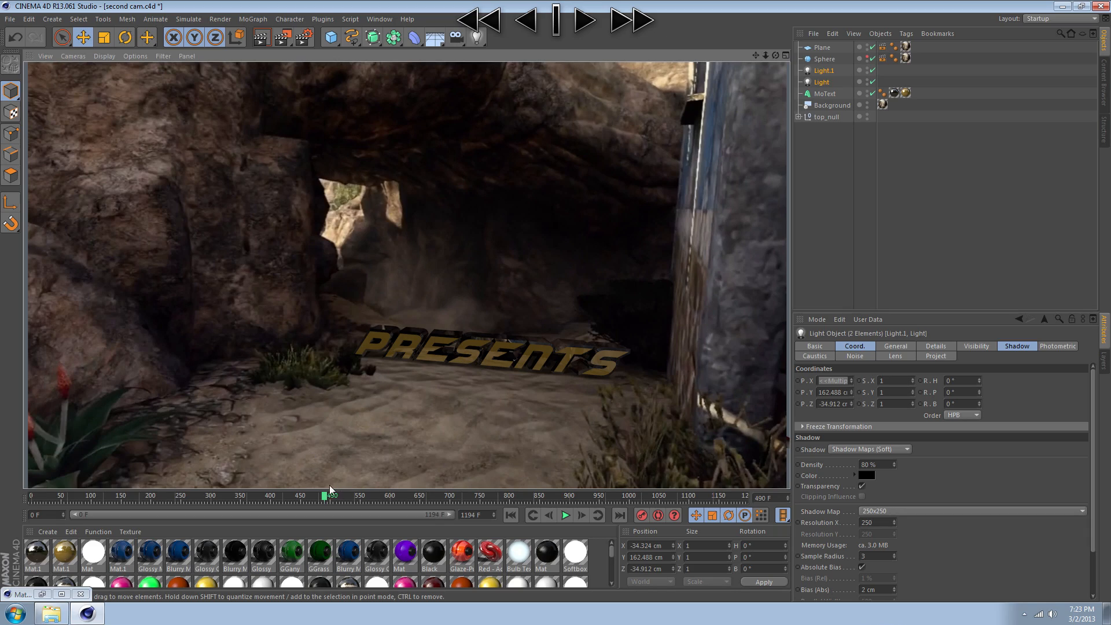
pyautogui.moveTo(325, 495); pyautogui.dragTo(338, 499)
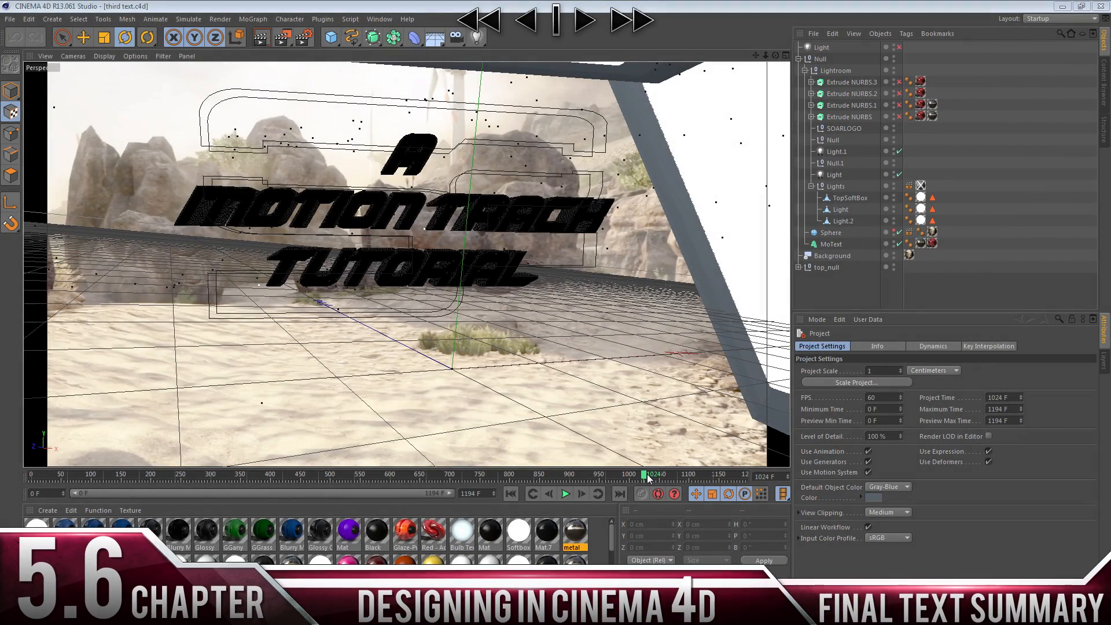
# - Scrub through the third text scene, render the title text at frame 1121, and look over the scene's materials
pyautogui.moveTo(647, 474); pyautogui.dragTo(699, 473)
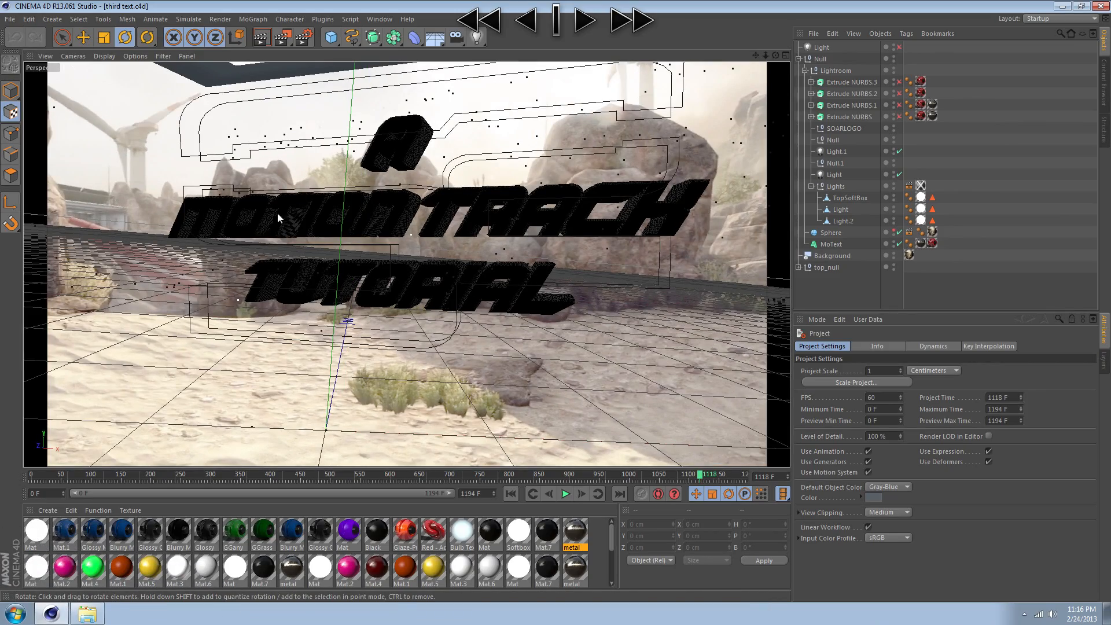
pyautogui.moveTo(688, 474); pyautogui.dragTo(327, 479)
pyautogui.moveTo(453, 480); pyautogui.dragTo(701, 478)
pyautogui.hotkey('ctrl', 'r')
pyautogui.click(240, 180)
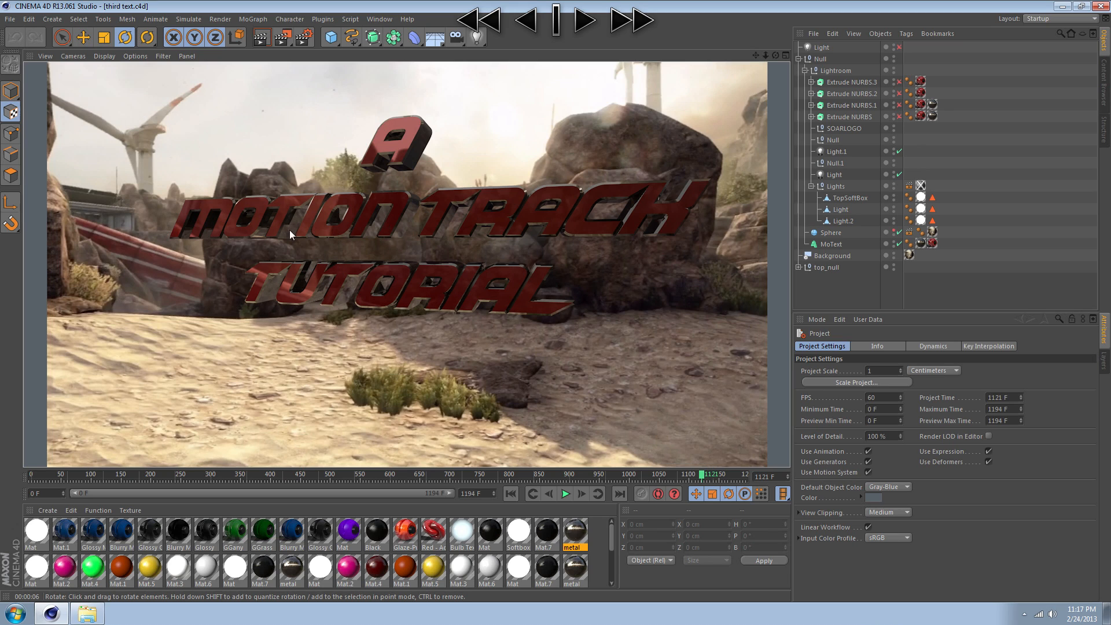
pyautogui.scroll(-5, 392, 585)
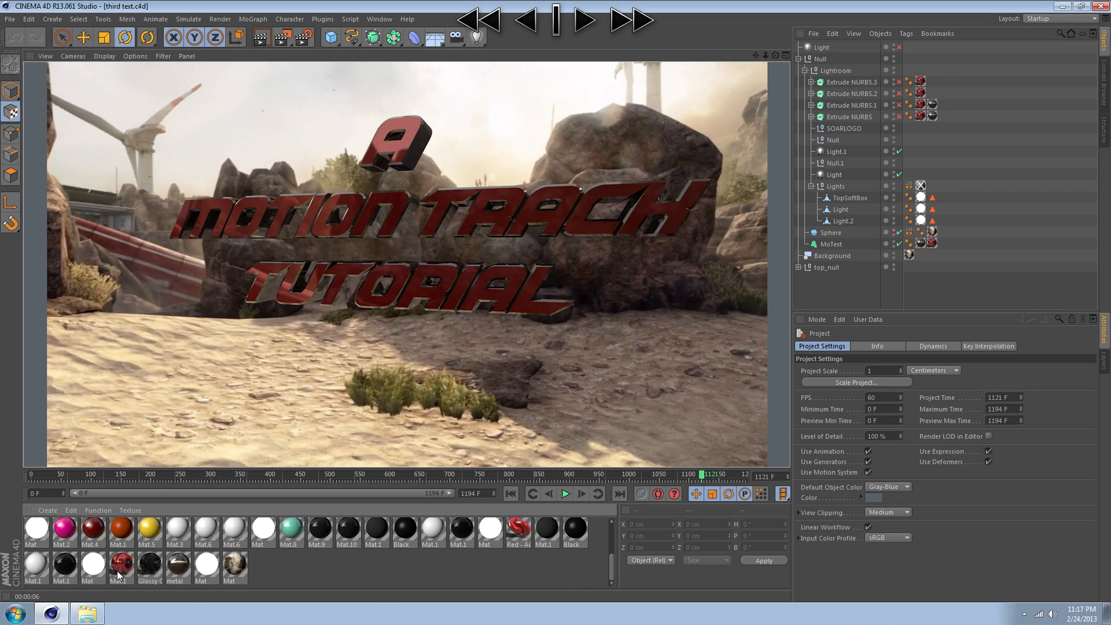
# - Open the red Mat.1 material and review its reflection color, base color and specular settings
pyautogui.scroll(5, 117, 570)
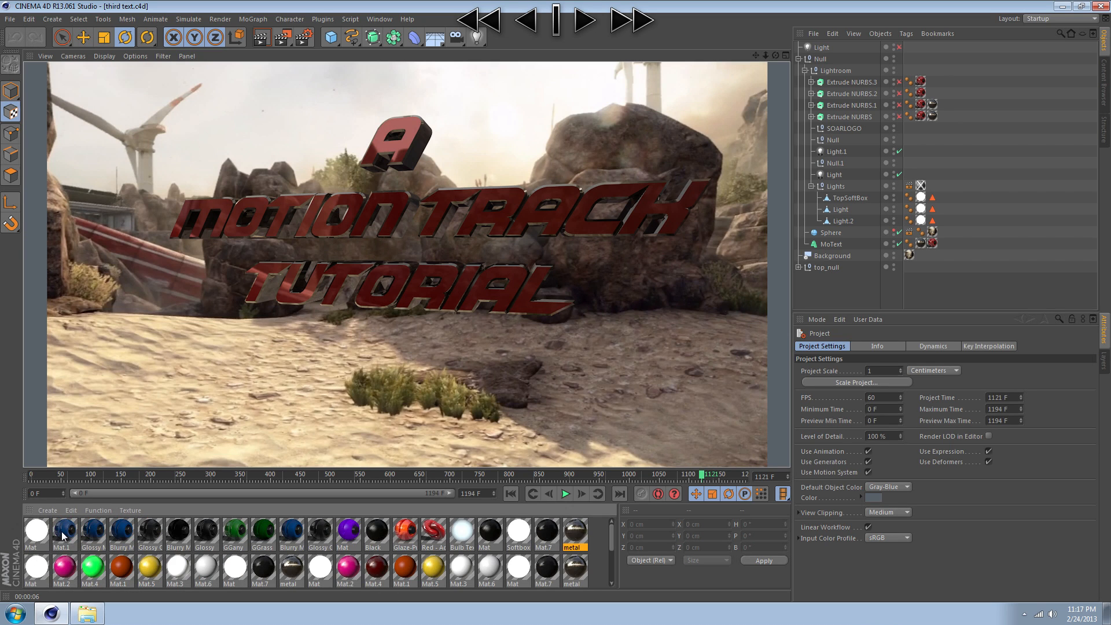
pyautogui.click(62, 531)
pyautogui.scroll(-5, 142, 549)
pyautogui.doubleClick(132, 566)
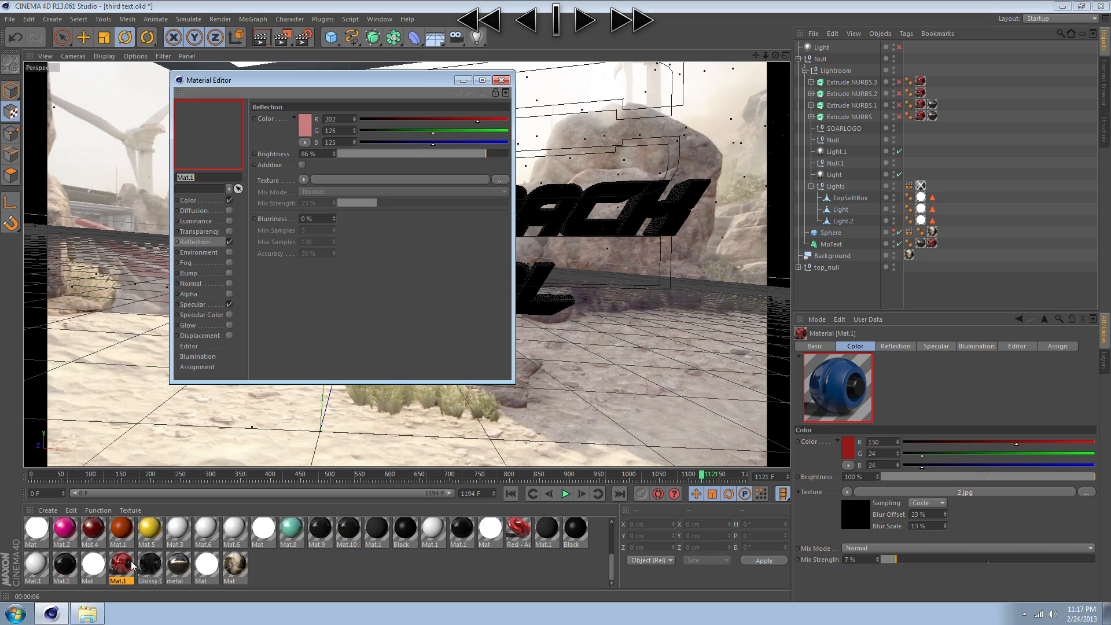
pyautogui.click(306, 130)
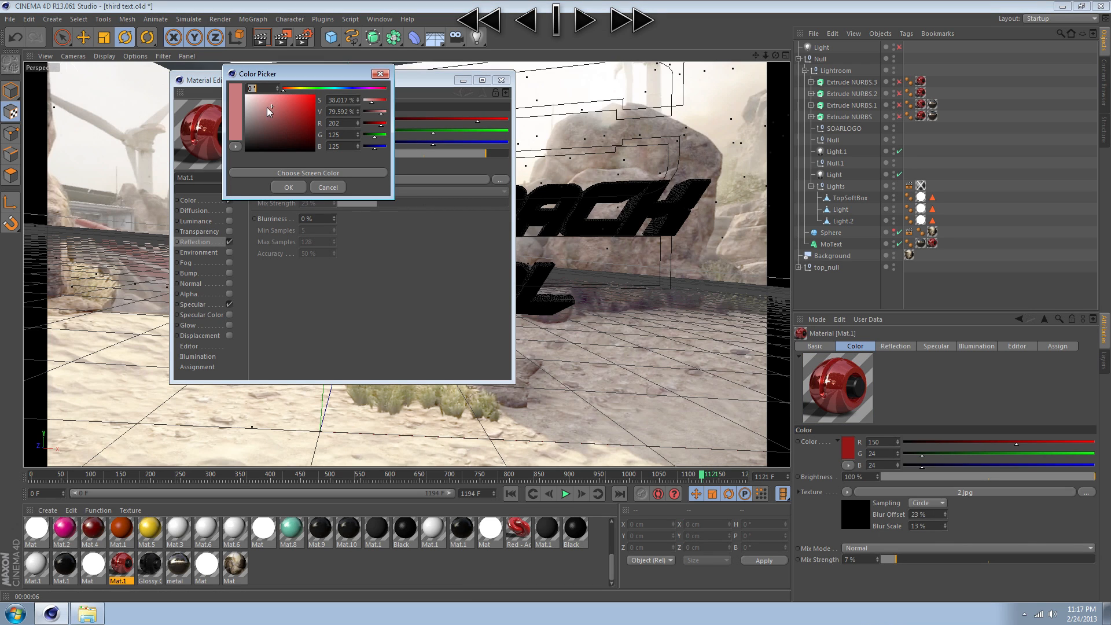
pyautogui.click(286, 188)
pyautogui.click(191, 200)
pyautogui.click(309, 126)
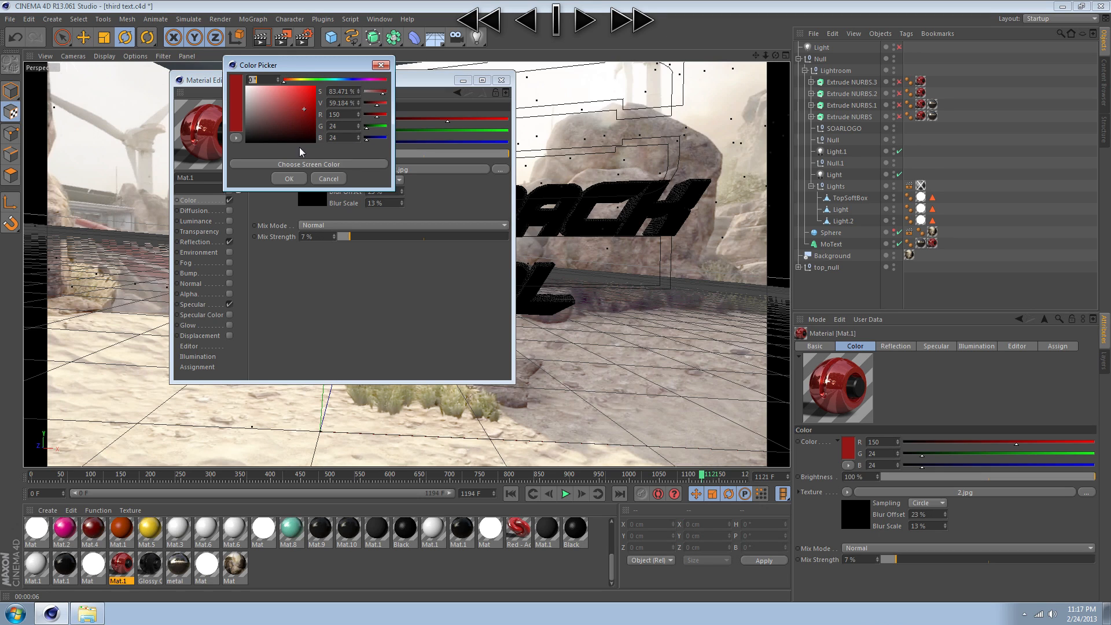
pyautogui.click(296, 183)
pyautogui.click(198, 241)
pyautogui.click(194, 304)
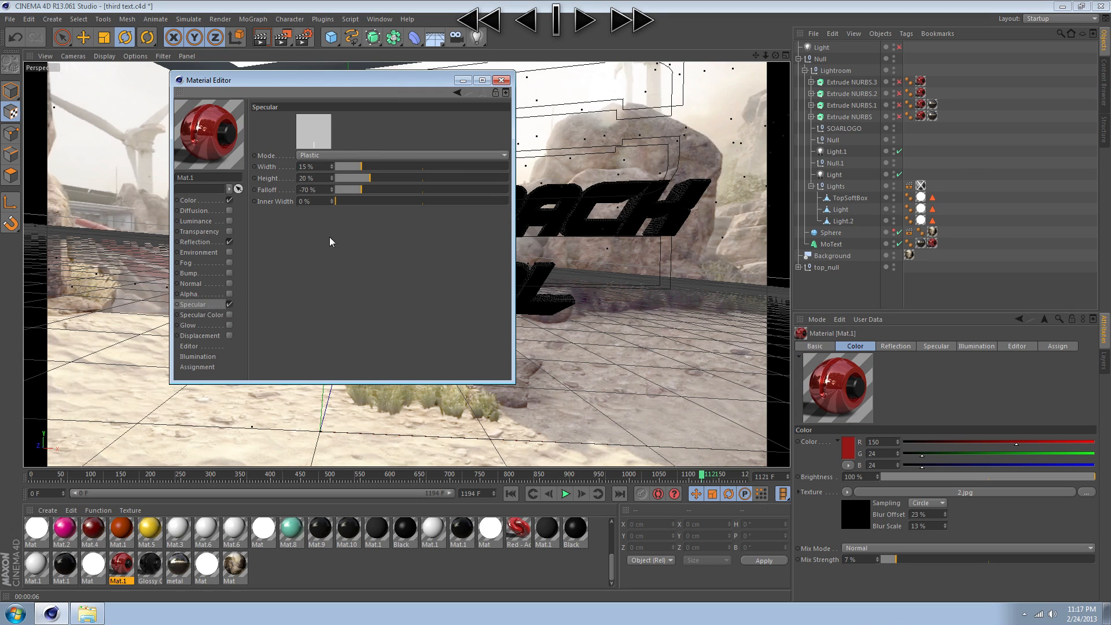
# - Set the red Mat.1 material's specular width to 26% and falloff to -51%, and start a test render of the view
pyautogui.moveTo(366, 166); pyautogui.dragTo(378, 189)
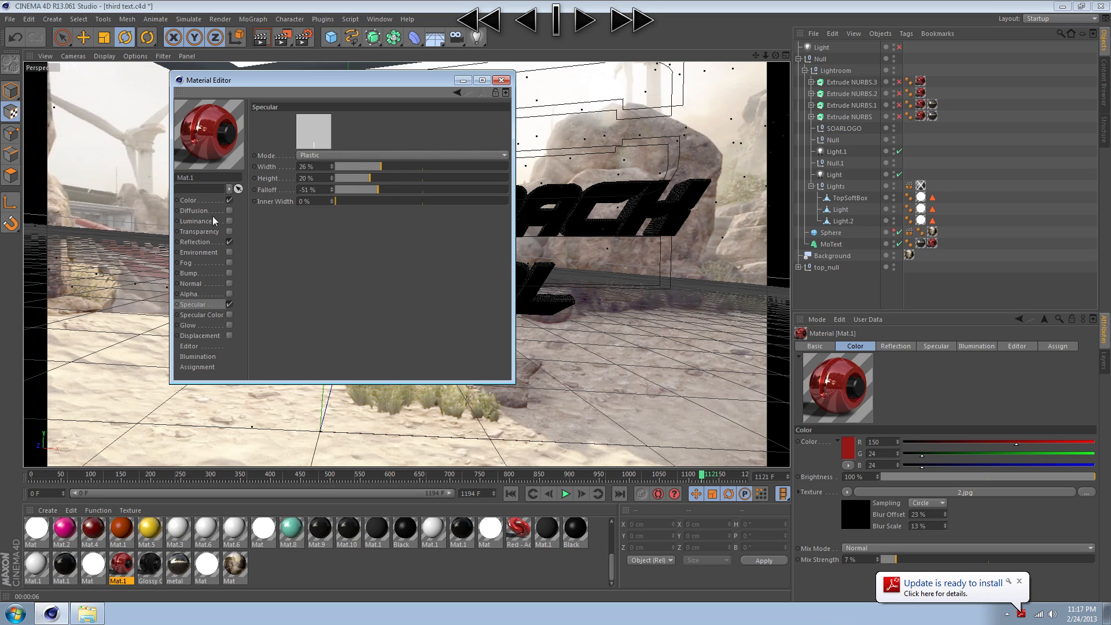
pyautogui.click(229, 306)
pyautogui.click(228, 307)
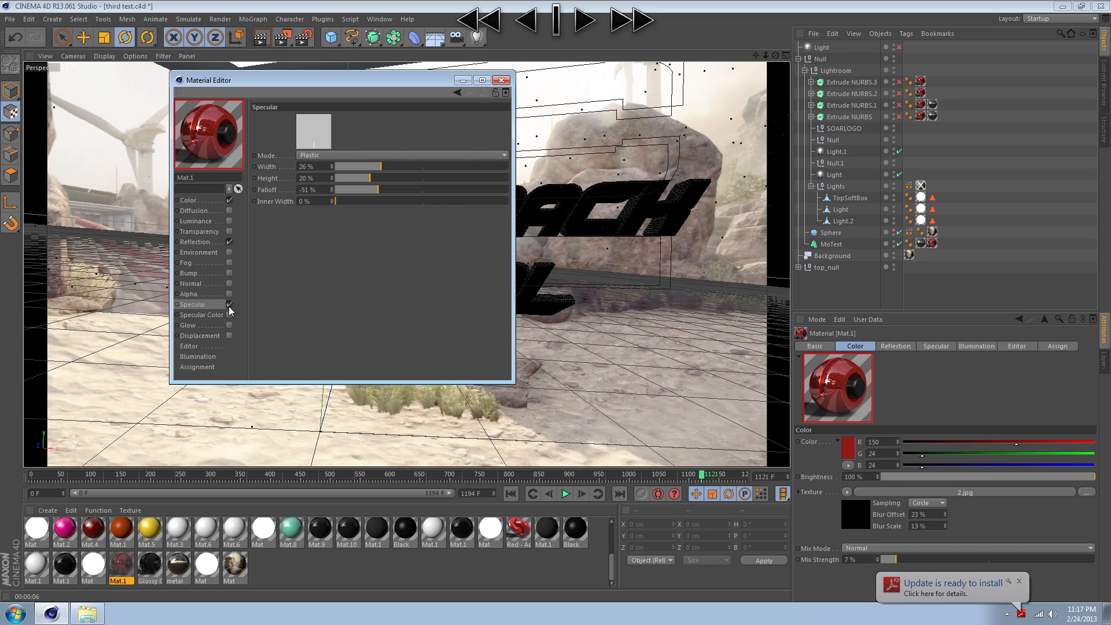
pyautogui.click(461, 81)
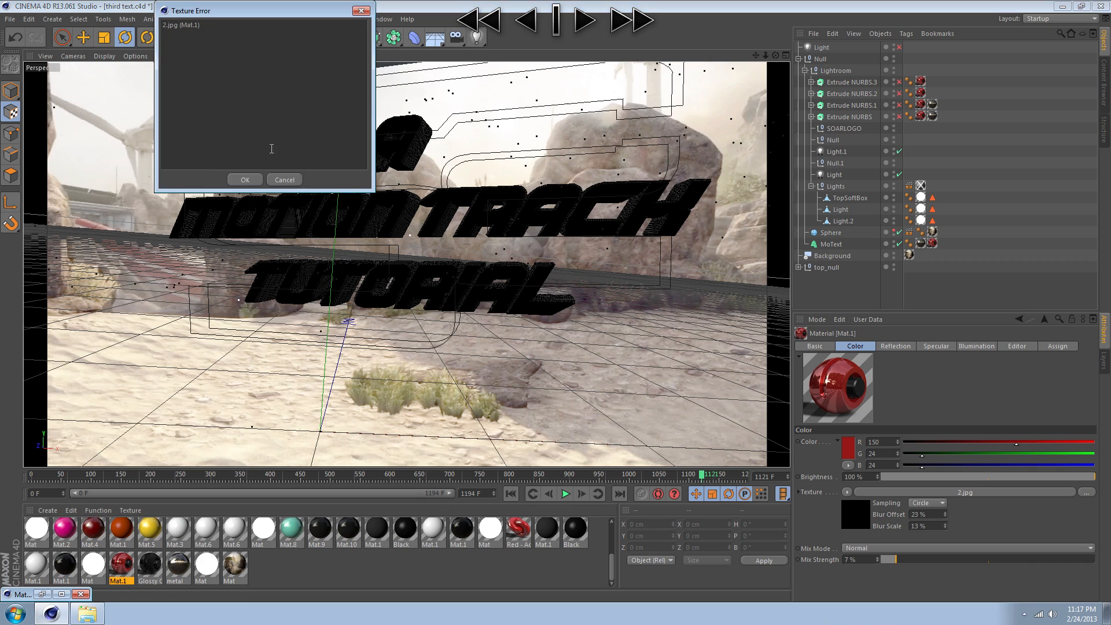
pyautogui.hotkey('ctrl', 'r')
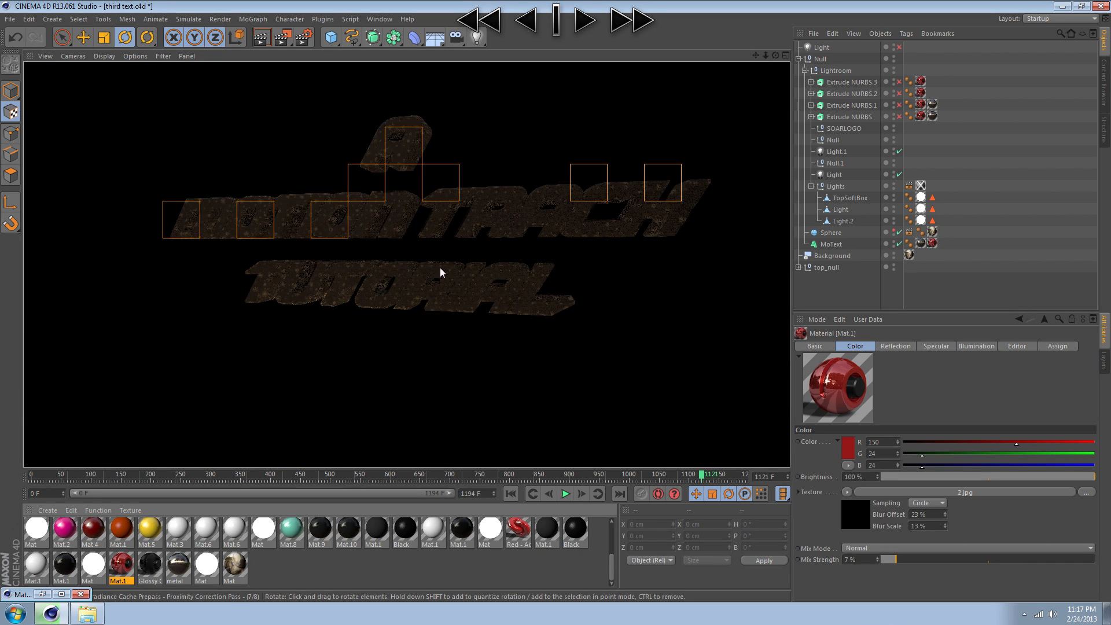
pyautogui.click(883, 287)
# - Duplicate the blue Mat.1 material and set the copy's color to white
pyautogui.scroll(5, 225, 565)
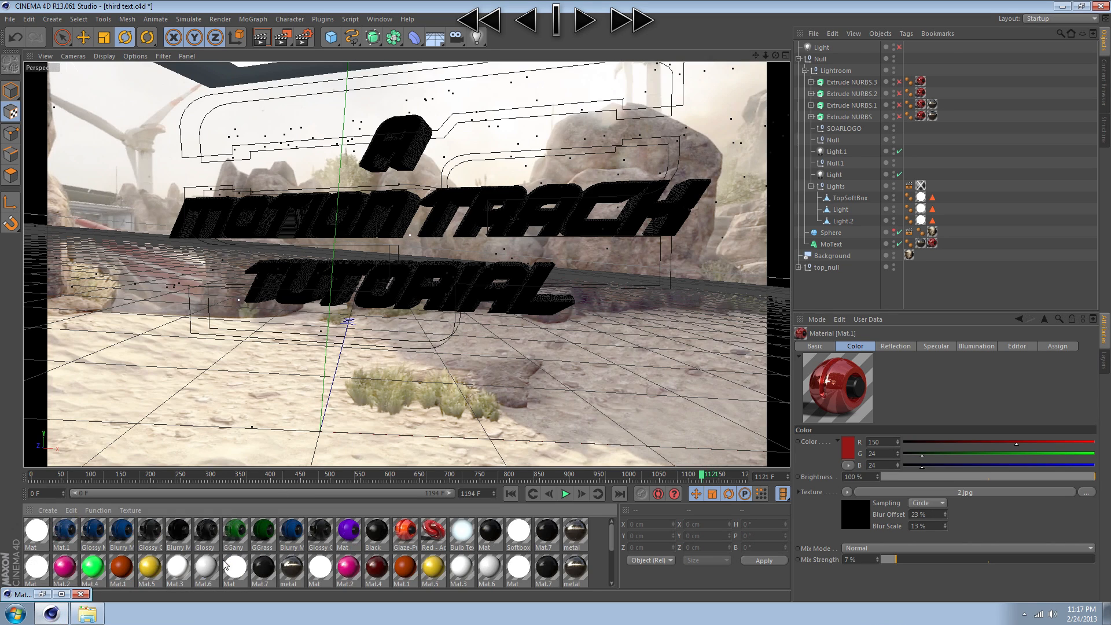
pyautogui.click(65, 541)
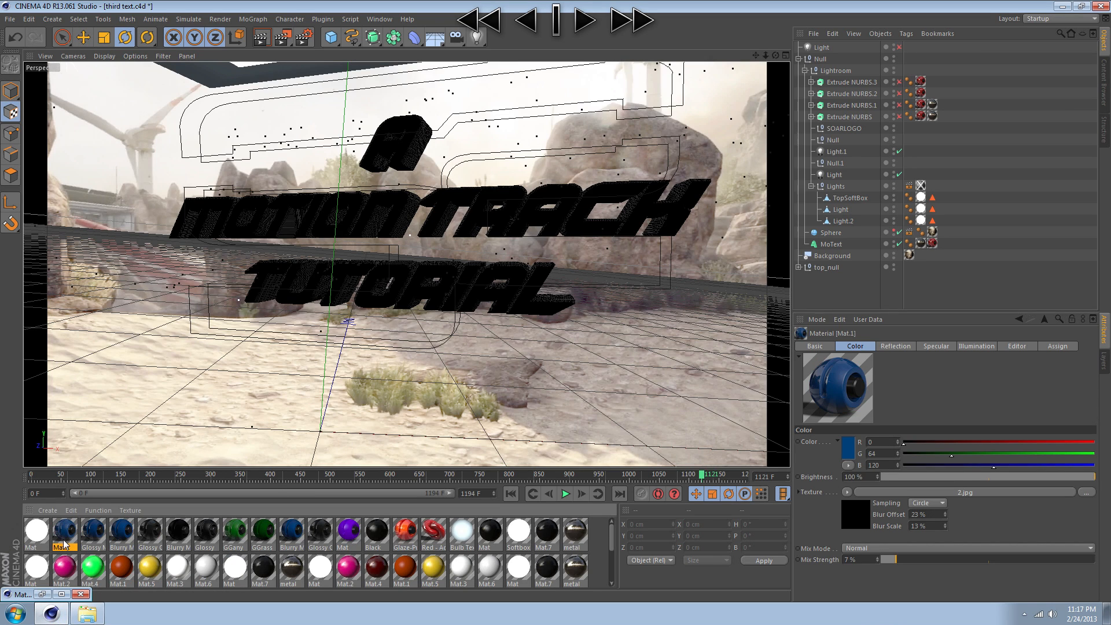
pyautogui.hotkey('ctrl', 'c')
pyautogui.hotkey('ctrl', 'v')
pyautogui.doubleClick(30, 532)
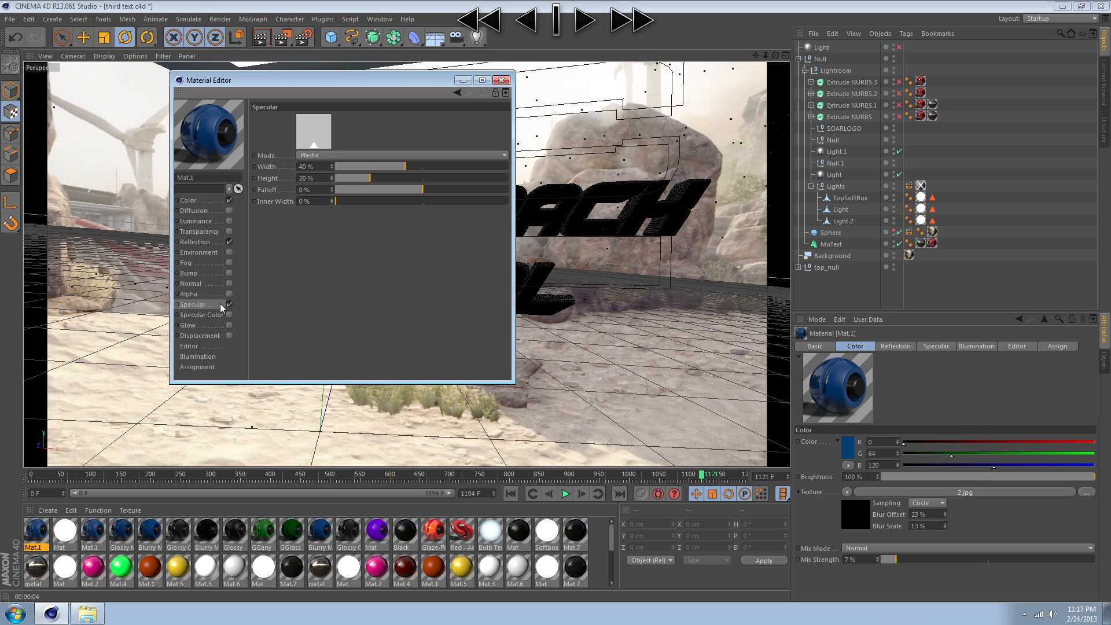
pyautogui.click(188, 200)
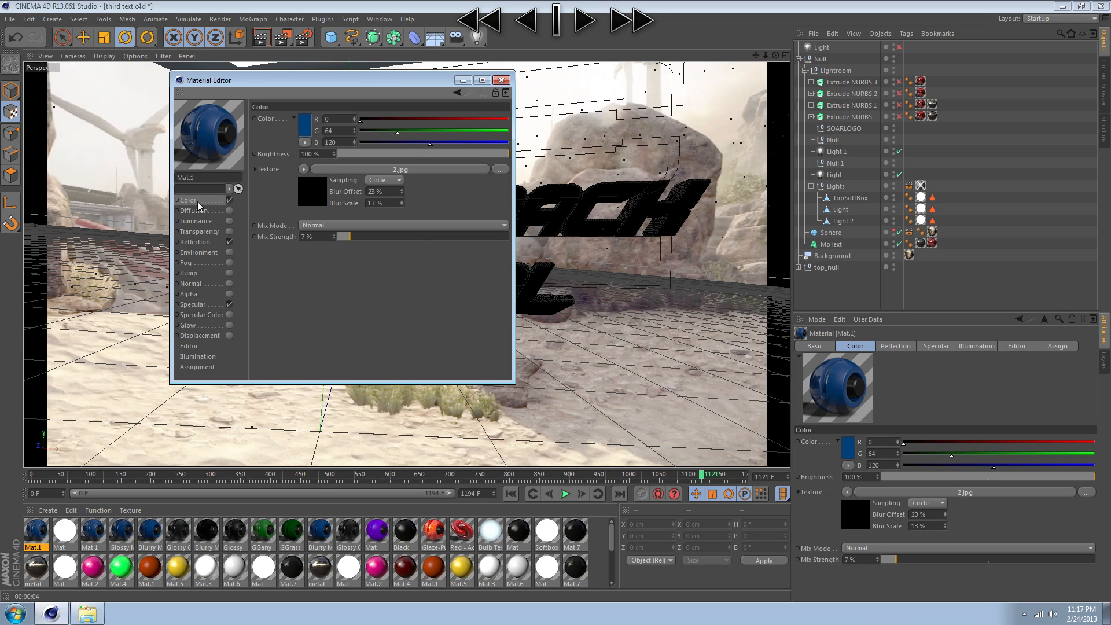
pyautogui.click(304, 124)
pyautogui.moveTo(250, 87); pyautogui.dragTo(233, 68)
pyautogui.click(277, 176)
# - Set the copied material's reflection to pure white with no Fresnel texture and 49% brightness
pyautogui.click(189, 244)
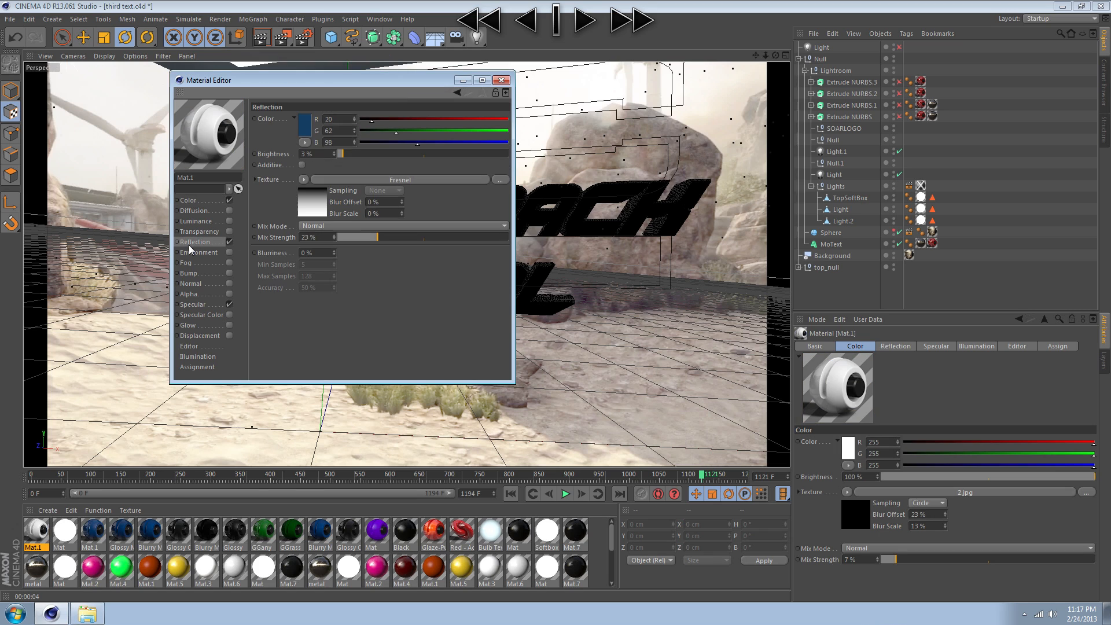
pyautogui.click(304, 124)
pyautogui.moveTo(246, 81); pyautogui.dragTo(221, 72)
pyautogui.click(281, 176)
pyautogui.moveTo(377, 155); pyautogui.dragTo(421, 154)
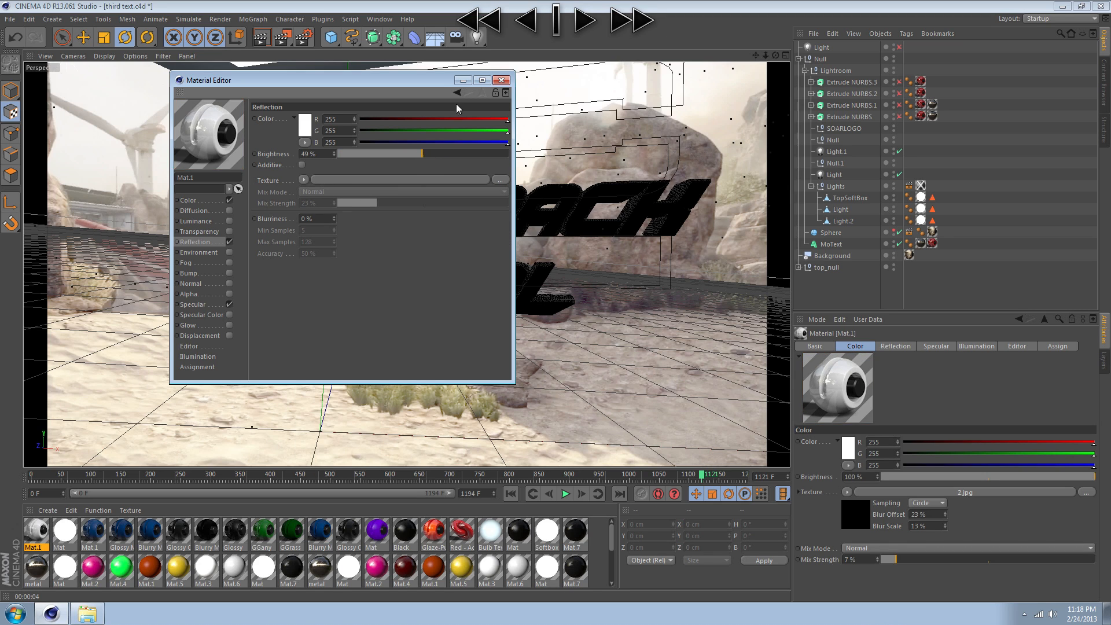
# - Replace the MoText object's black material with the new white one, and render the view
pyautogui.click(462, 80)
pyautogui.moveTo(40, 535); pyautogui.dragTo(921, 247)
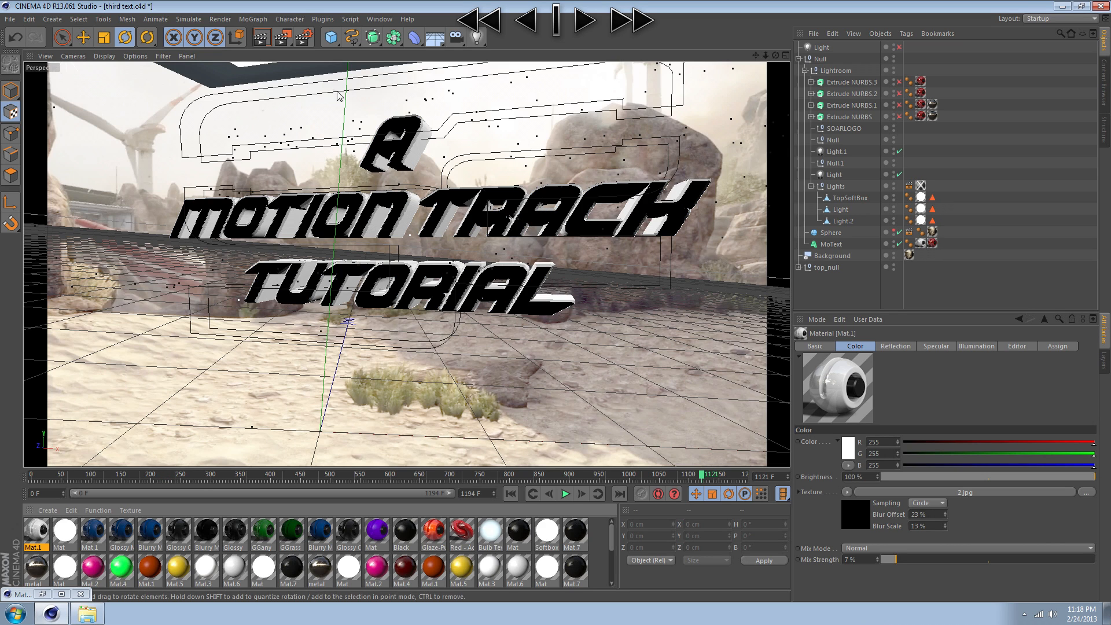
pyautogui.hotkey('ctrl', 'r')
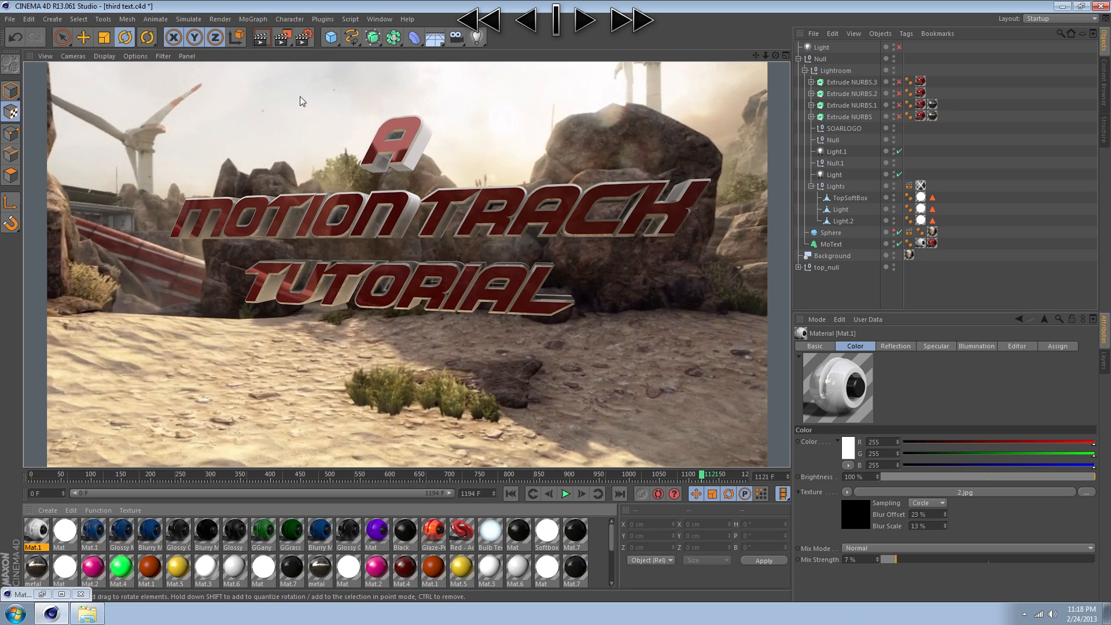
# - Look over the available render effects and the Global Illumination settings in the render settings
pyautogui.click(303, 37)
pyautogui.click(124, 345)
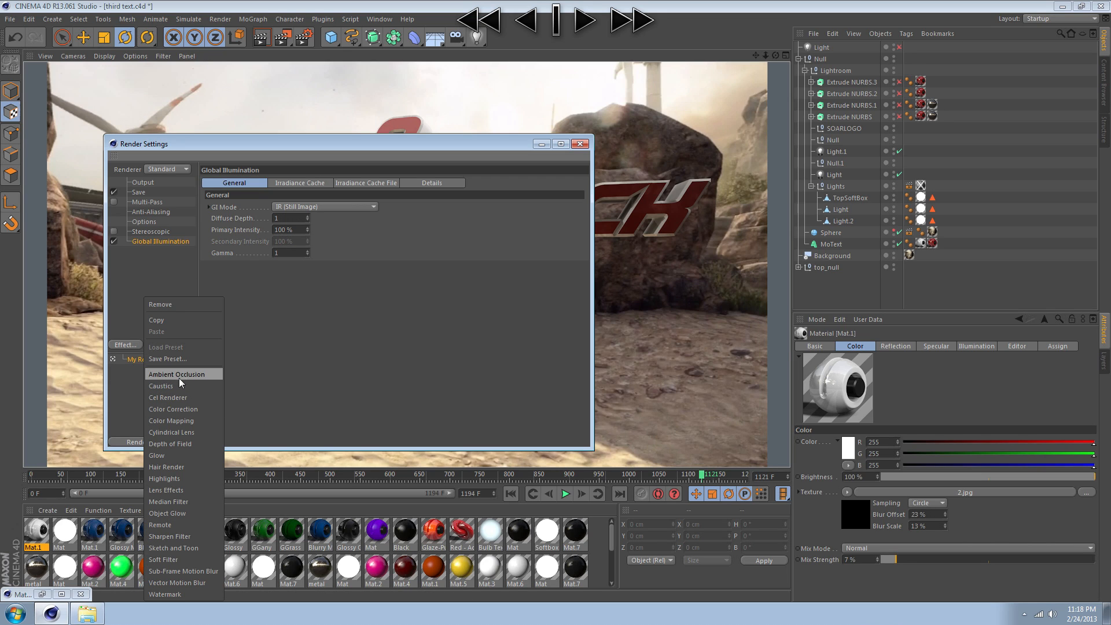
pyautogui.click(140, 251)
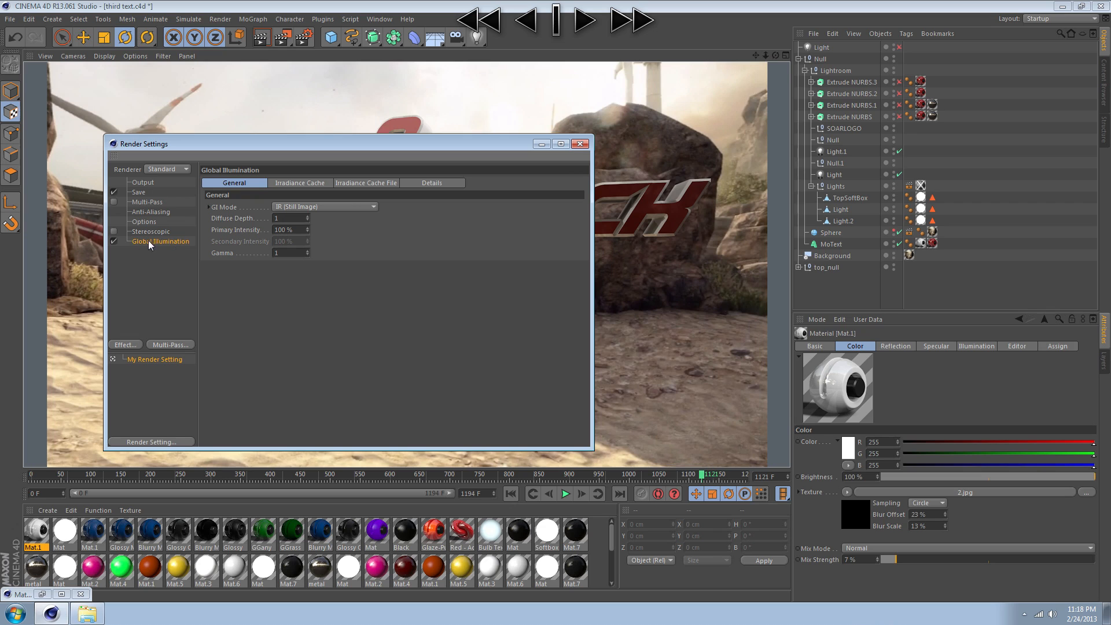
pyautogui.click(577, 144)
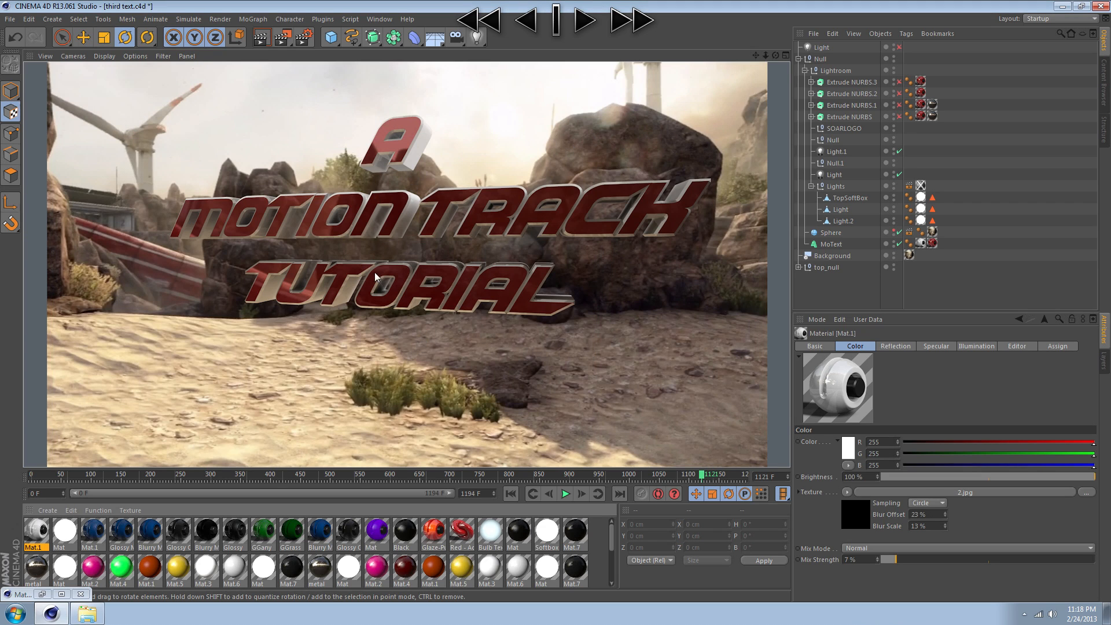
# - Scrub the third text scene between about frames 913 and 1141 to review the title's new sides
pyautogui.moveTo(699, 476); pyautogui.dragTo(577, 476)
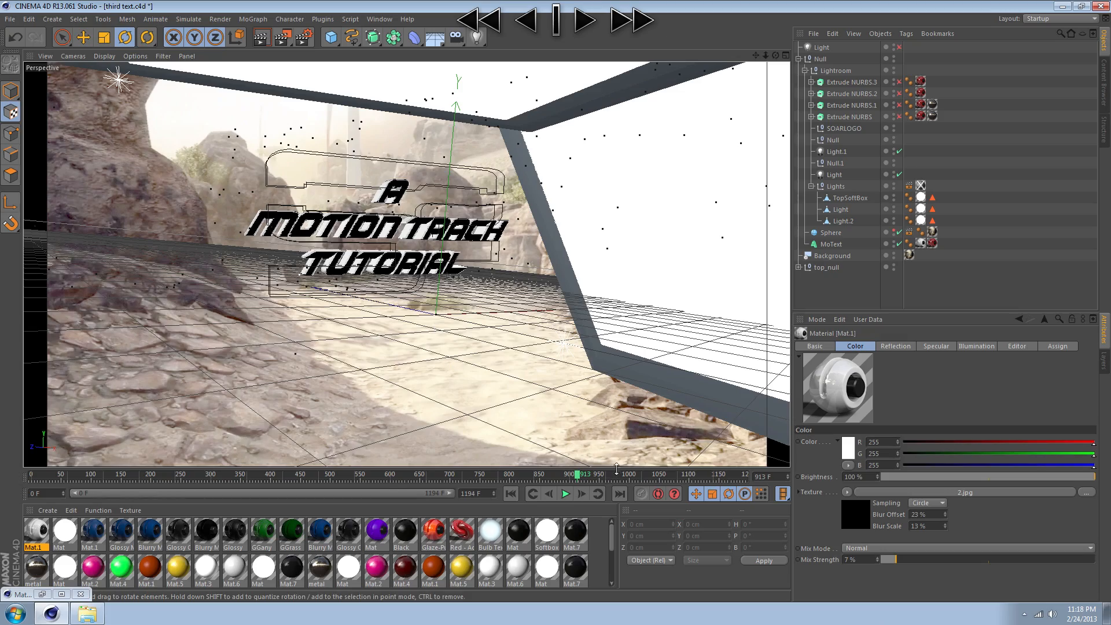
pyautogui.moveTo(589, 476); pyautogui.dragTo(713, 476)
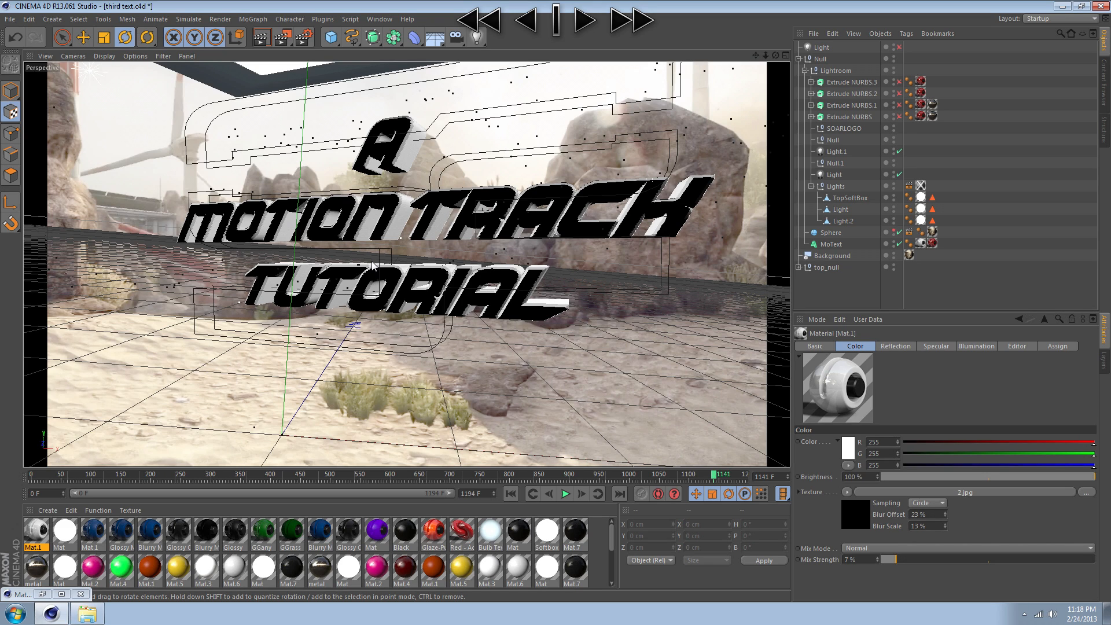
pyautogui.moveTo(719, 476); pyautogui.dragTo(635, 477)
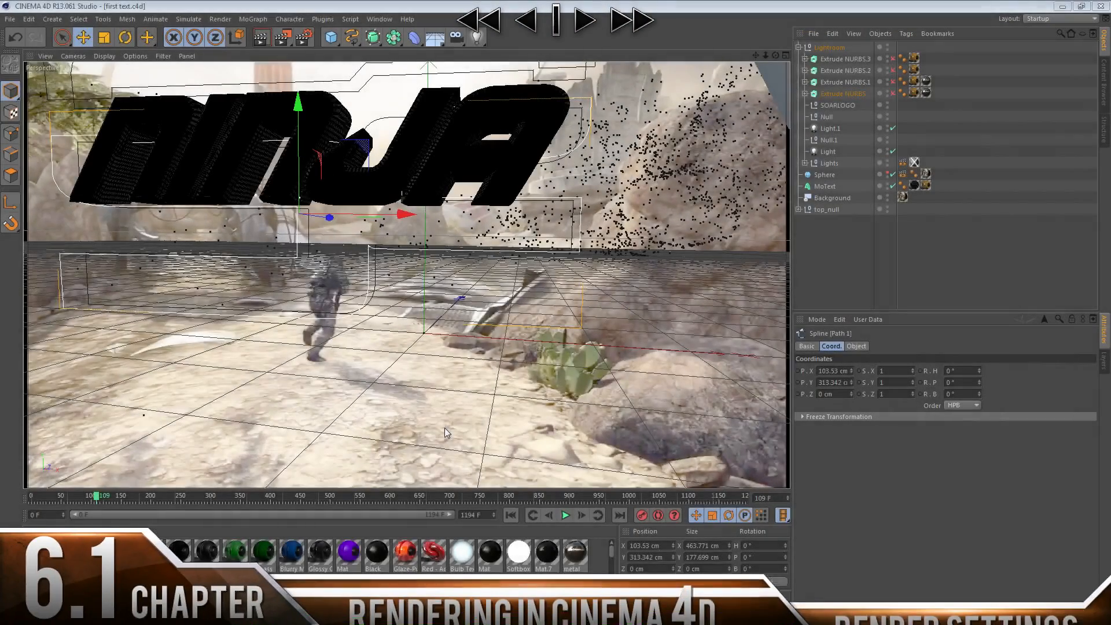
# - Switch through the open second text and third text scenes, and return to the first text scene
pyautogui.click(388, 19)
pyautogui.click(400, 267)
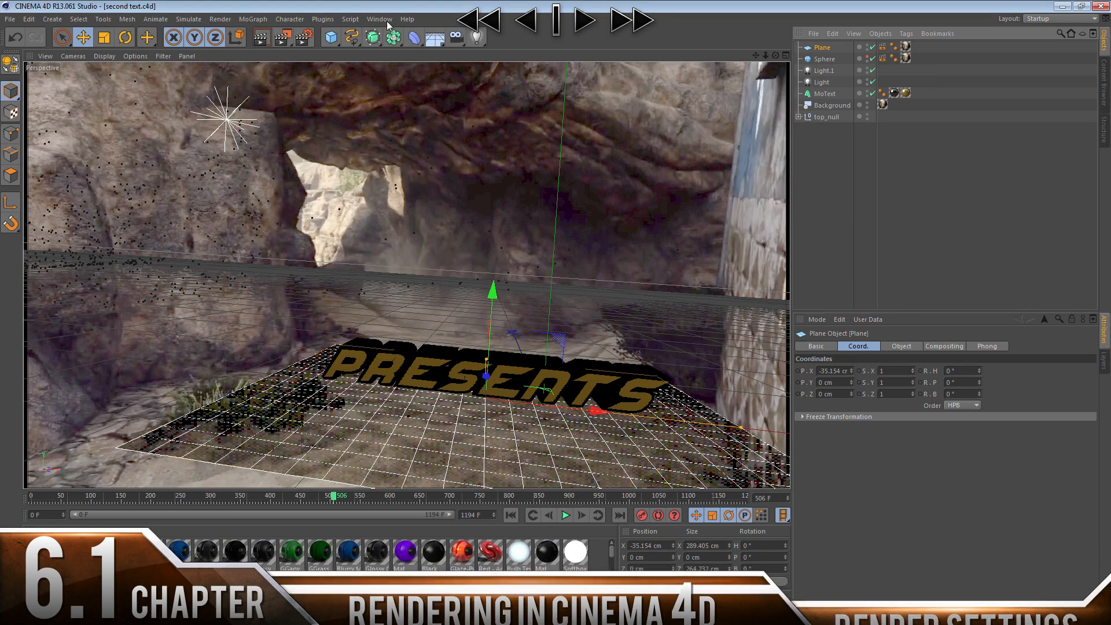
pyautogui.click(379, 19)
pyautogui.click(443, 259)
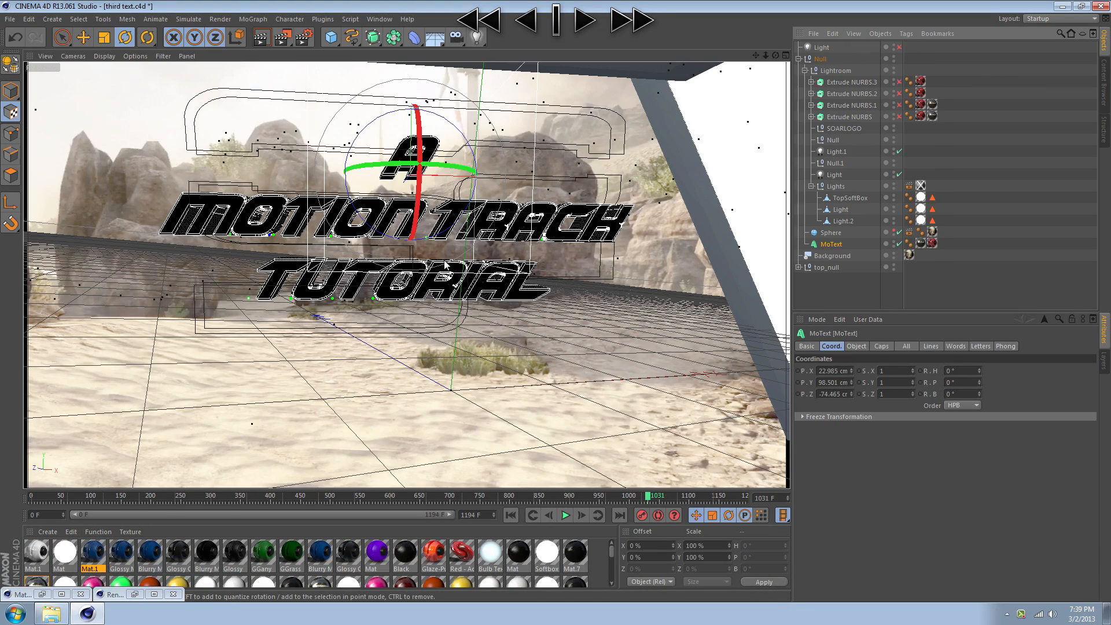
pyautogui.click(380, 19)
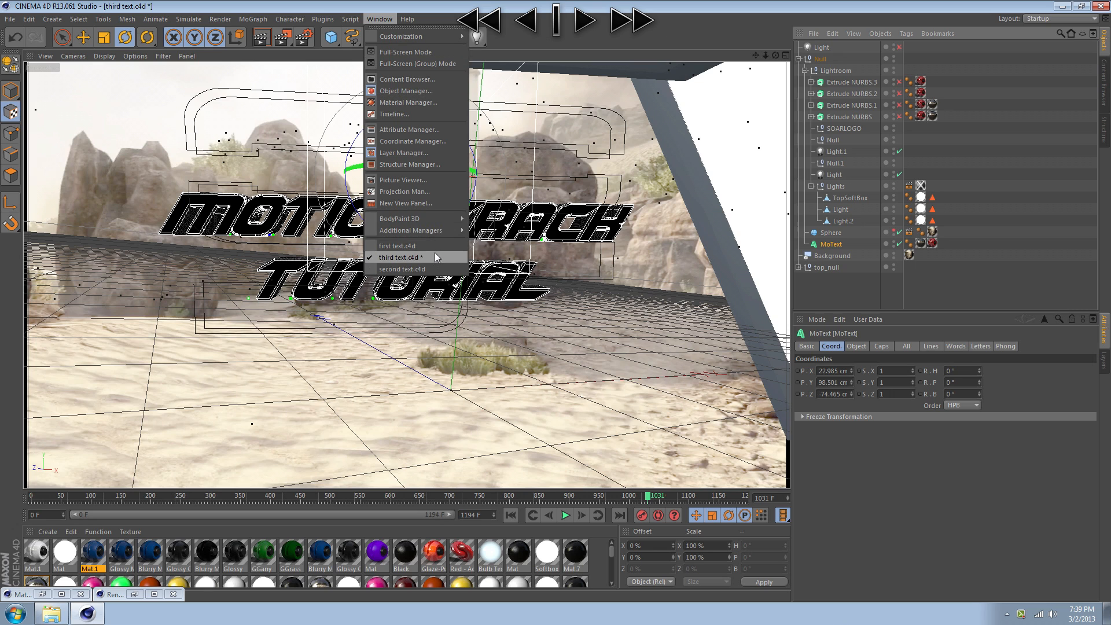
pyautogui.click(396, 246)
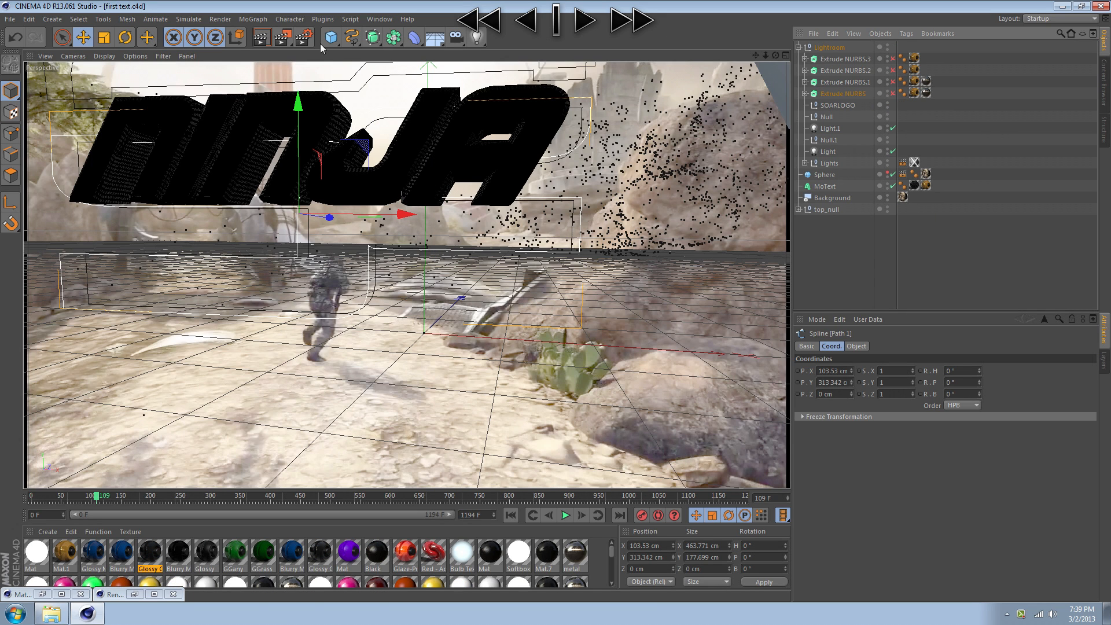
# - Review the first text scene's output and save render settings, and move the settings window clear of the viewport
pyautogui.click(304, 38)
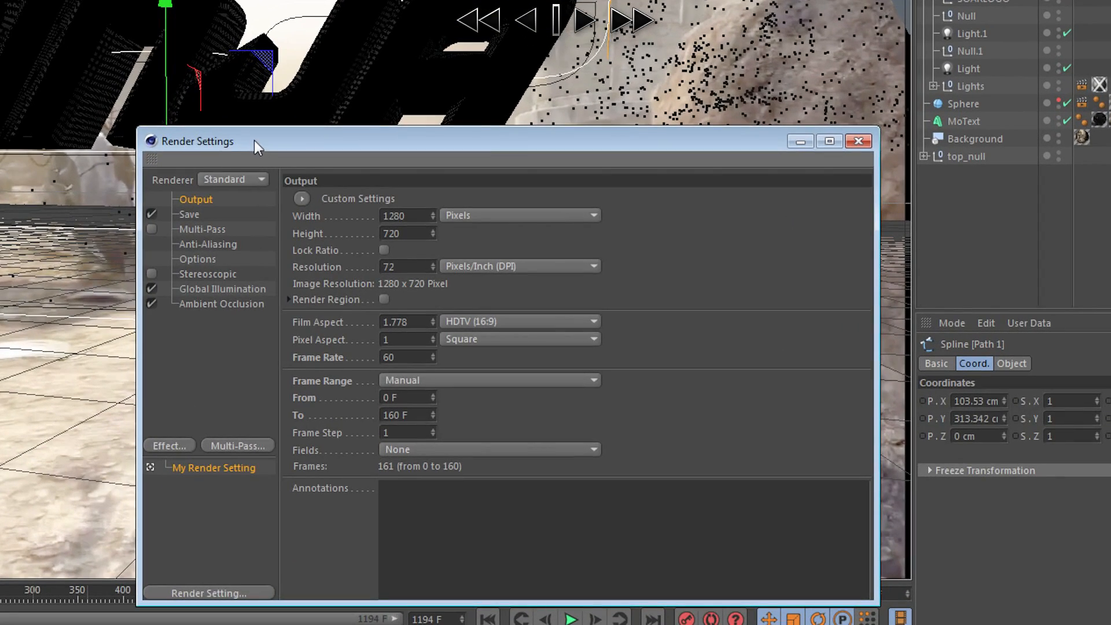
pyautogui.moveTo(254, 140); pyautogui.dragTo(233, 82)
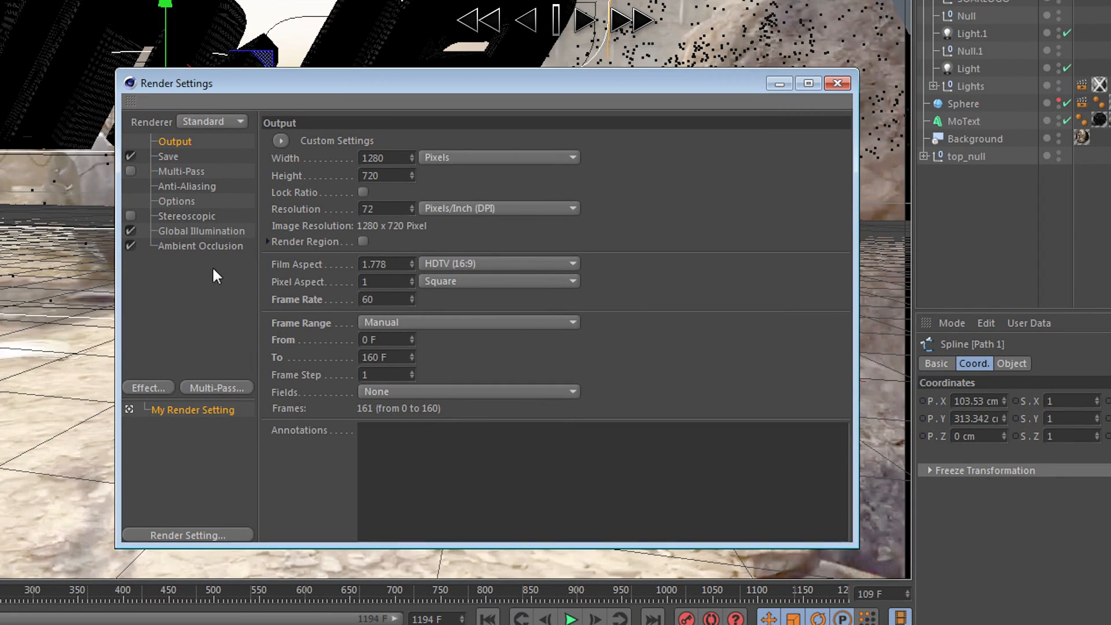
pyautogui.click(187, 161)
pyautogui.click(191, 140)
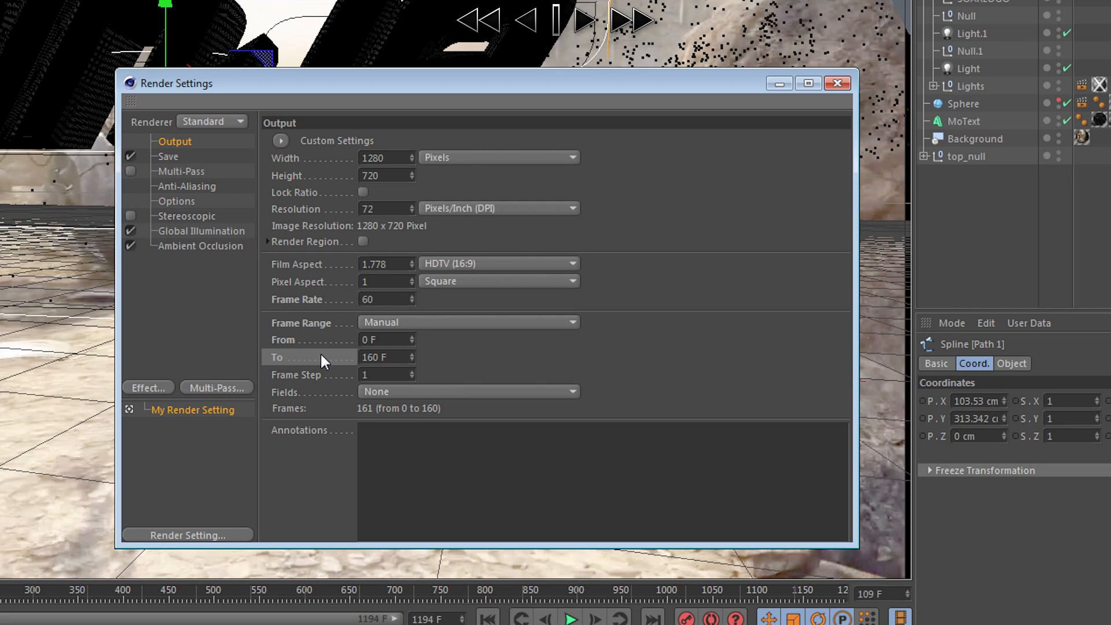
pyautogui.moveTo(402, 92); pyautogui.dragTo(771, 118)
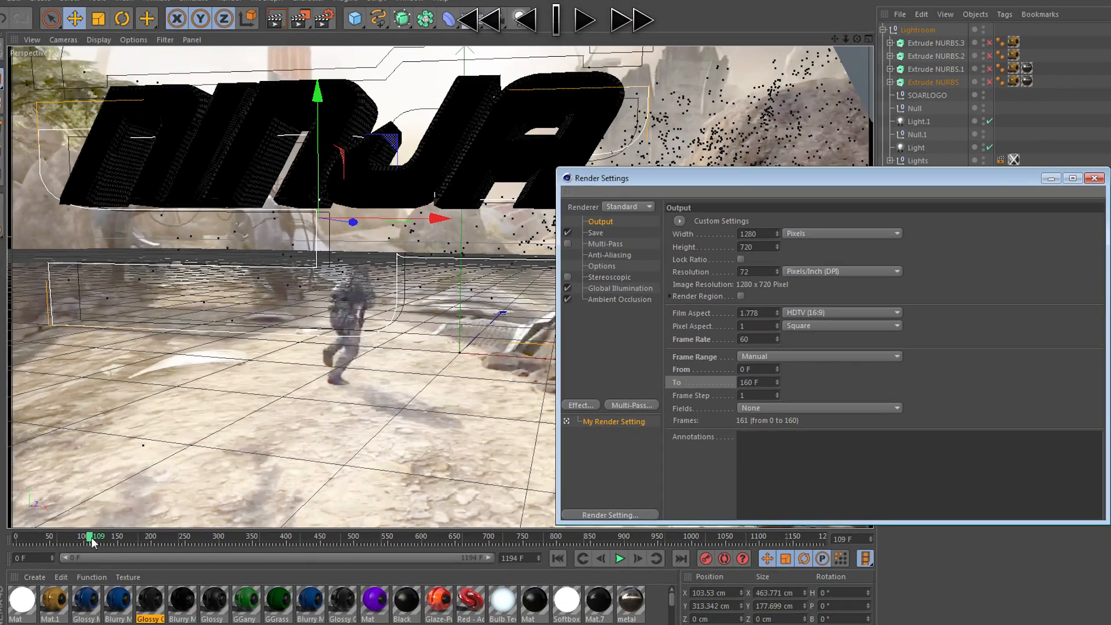
# - Scrub the first text scene from frame 0 past the point where the title leaves view, and stop at frame 160
pyautogui.moveTo(92, 541); pyautogui.dragTo(8, 544)
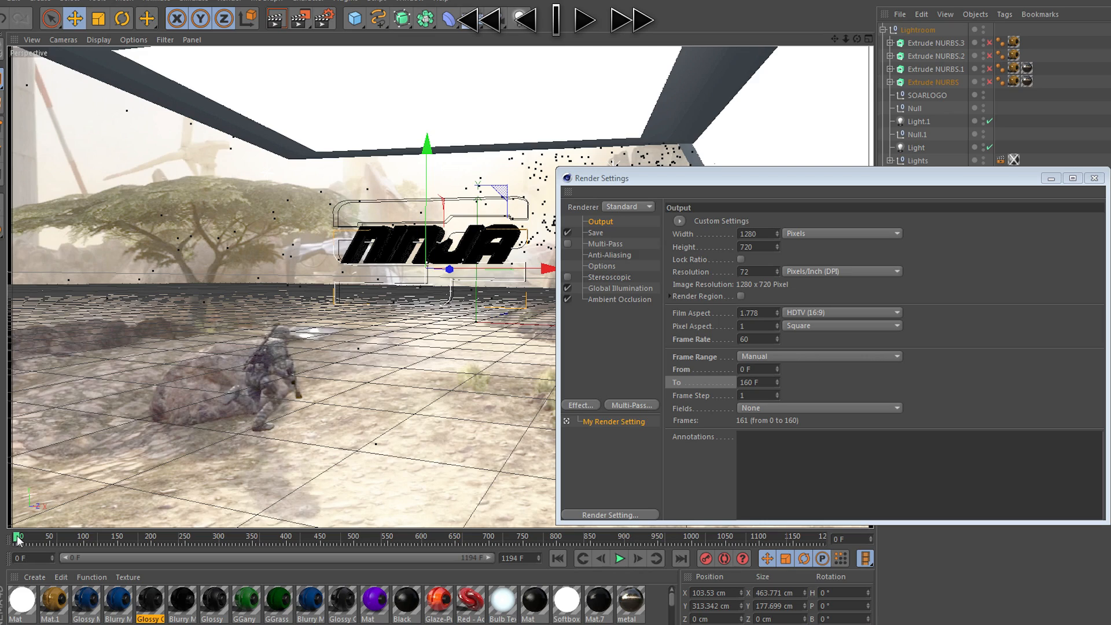
pyautogui.moveTo(18, 539); pyautogui.dragTo(51, 540)
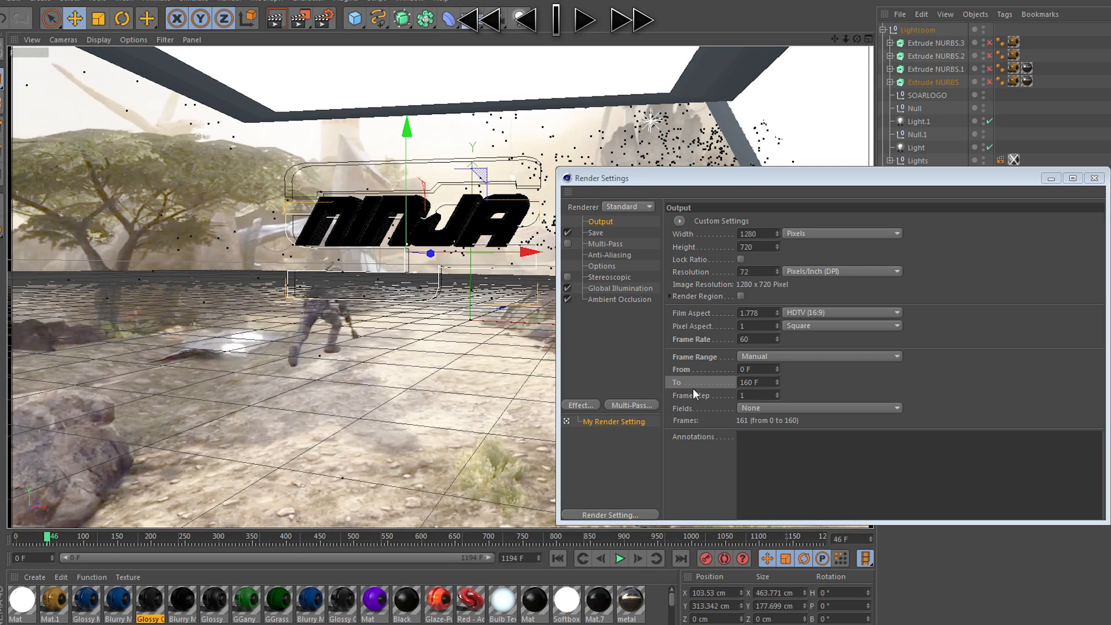
pyautogui.moveTo(79, 537); pyautogui.dragTo(256, 553)
pyautogui.moveTo(348, 551); pyautogui.dragTo(126, 546)
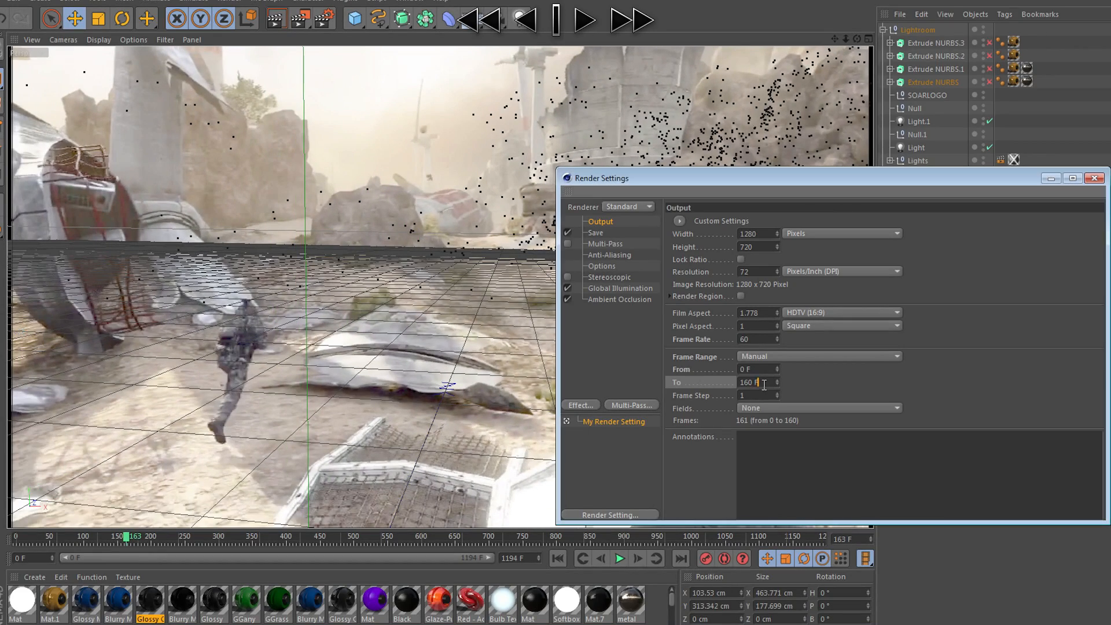
pyautogui.click(127, 538)
pyautogui.moveTo(127, 537)
pyautogui.mouseDown()
pyautogui.moveTo(113, 516)
pyautogui.moveTo(124, 519)
pyautogui.mouseUp()
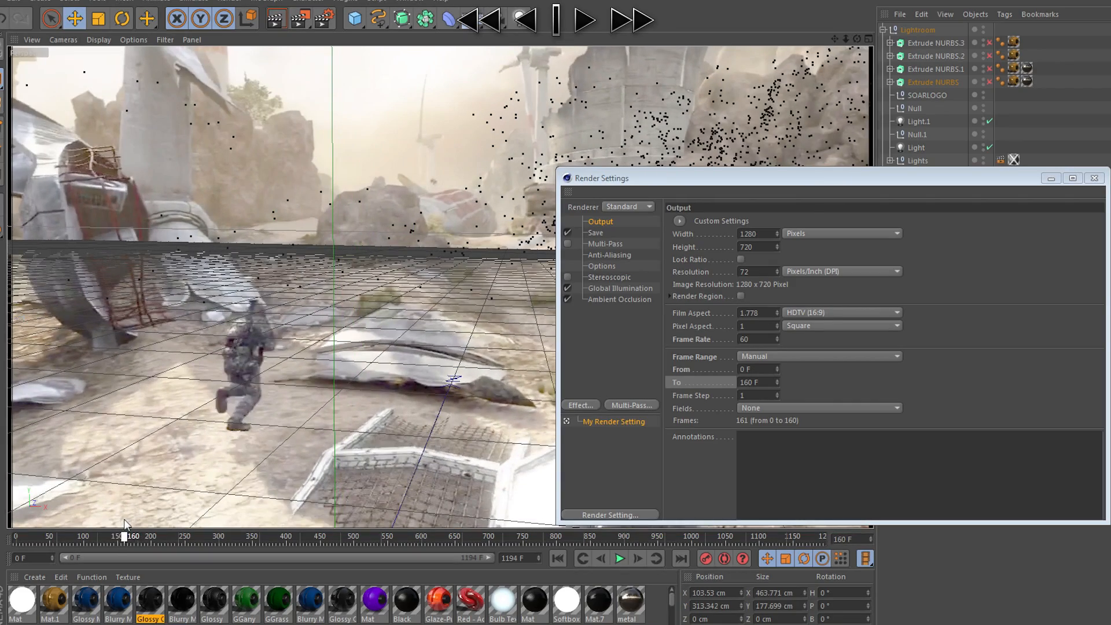
# - Check the output end frame, then the save file path, QuickTime Movie format and enabled Alpha Channel in the render settings
pyautogui.click(757, 384)
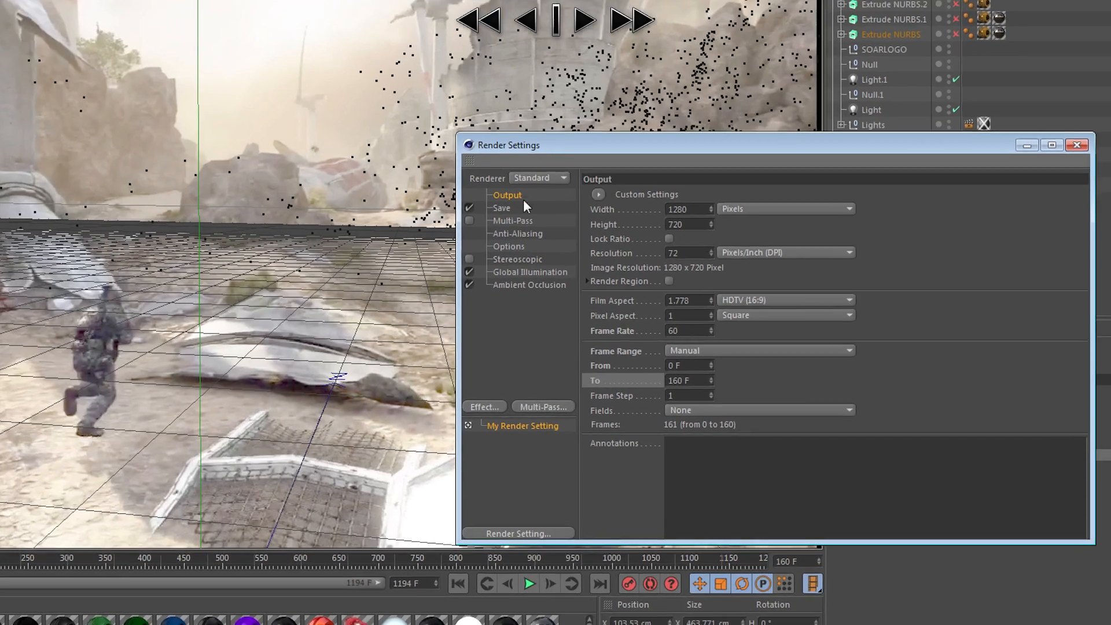
pyautogui.click(596, 233)
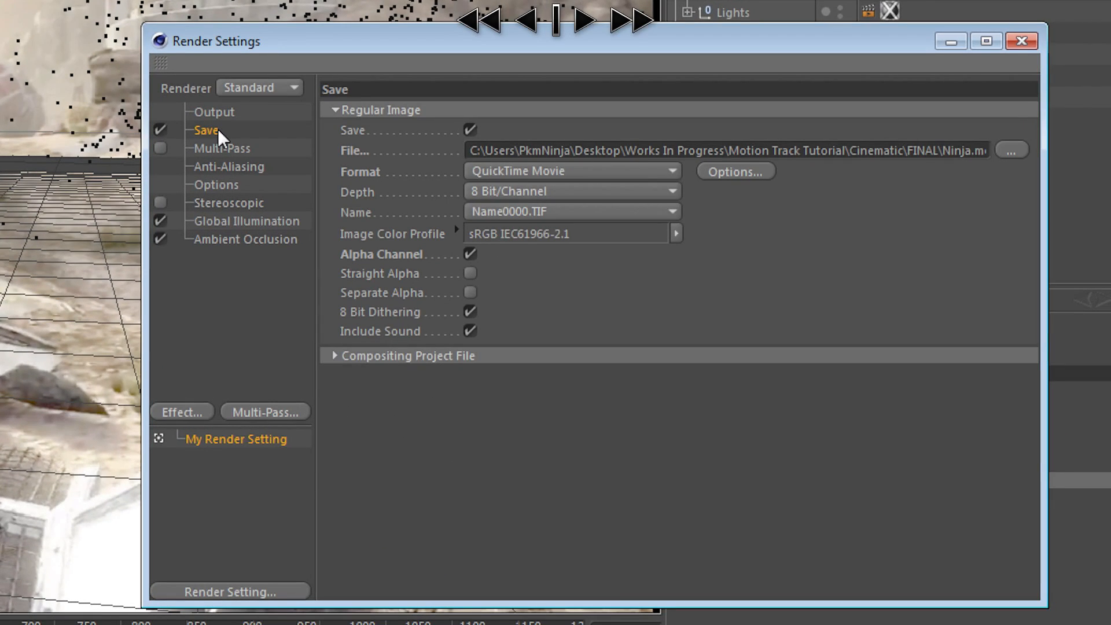
pyautogui.click(395, 151)
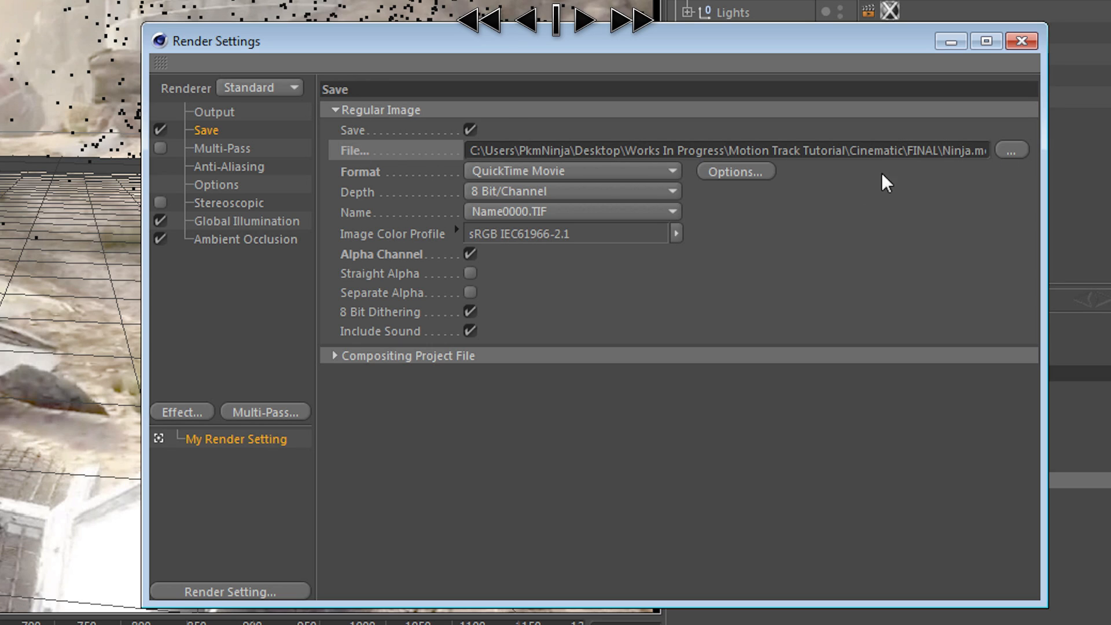
pyautogui.click(447, 174)
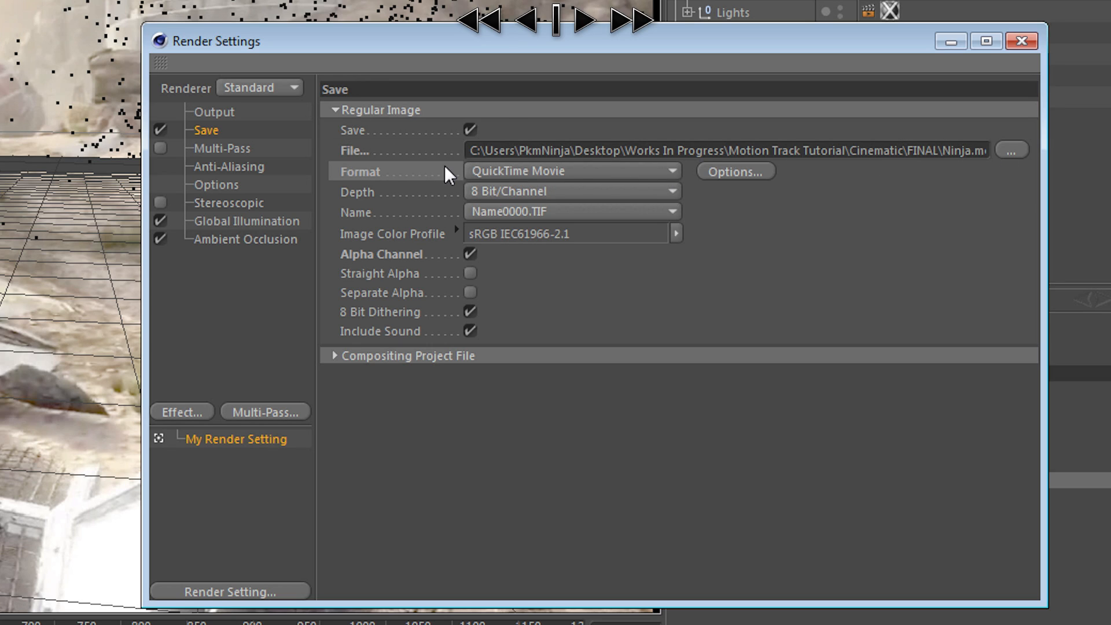
pyautogui.click(517, 179)
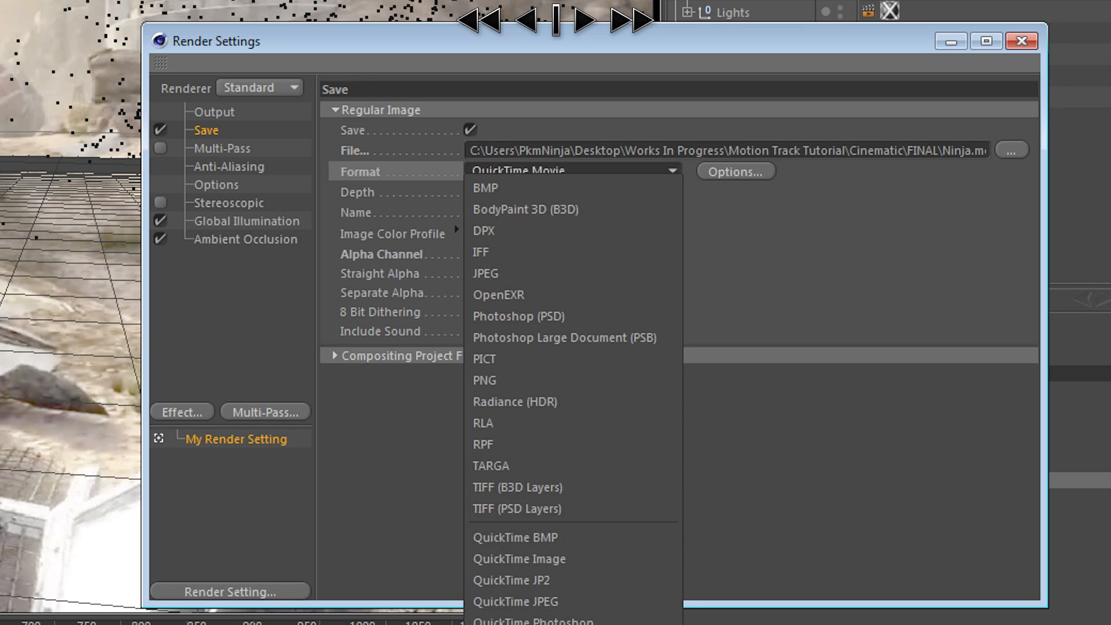
pyautogui.click(613, 136)
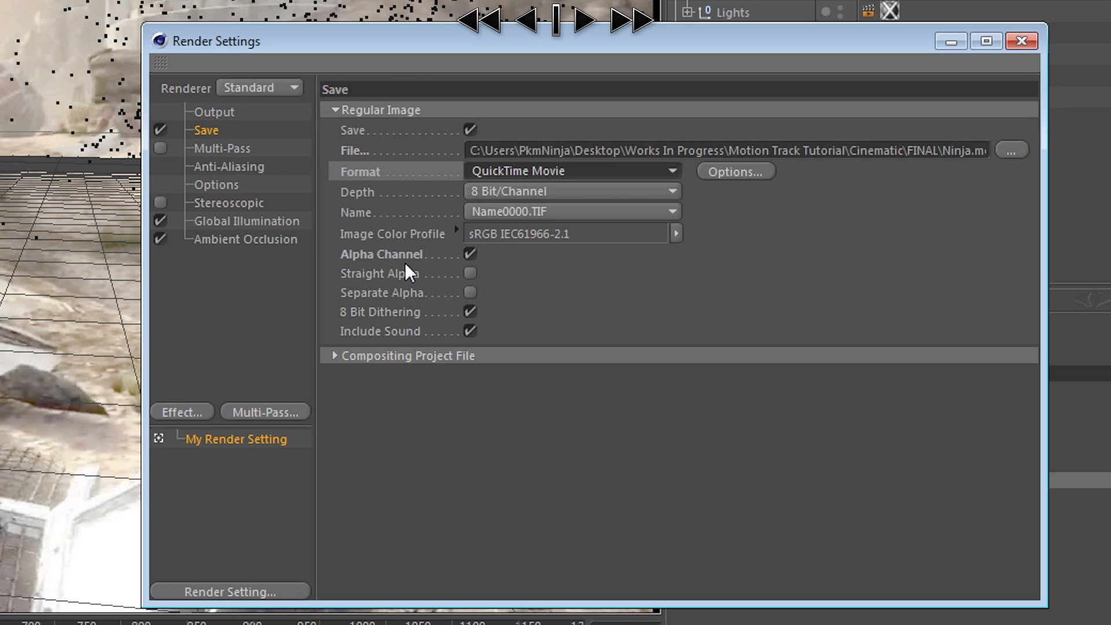
pyautogui.click(473, 255)
pyautogui.click(472, 253)
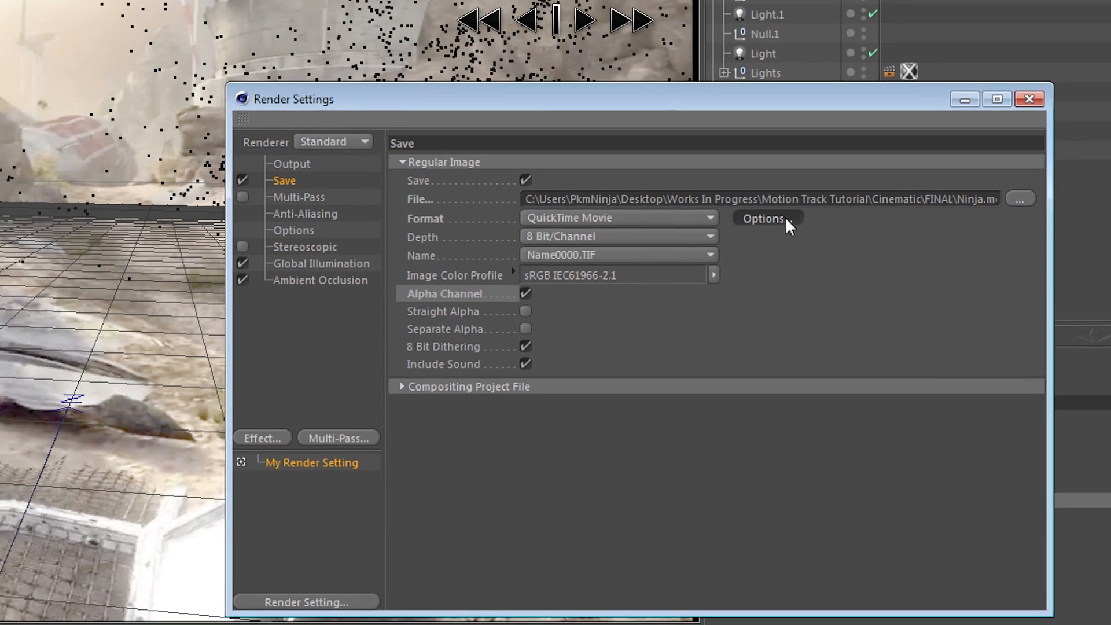
# - Configure the QuickTime compression as Animation at 59.94 frames per second with best quality
pyautogui.click(735, 171)
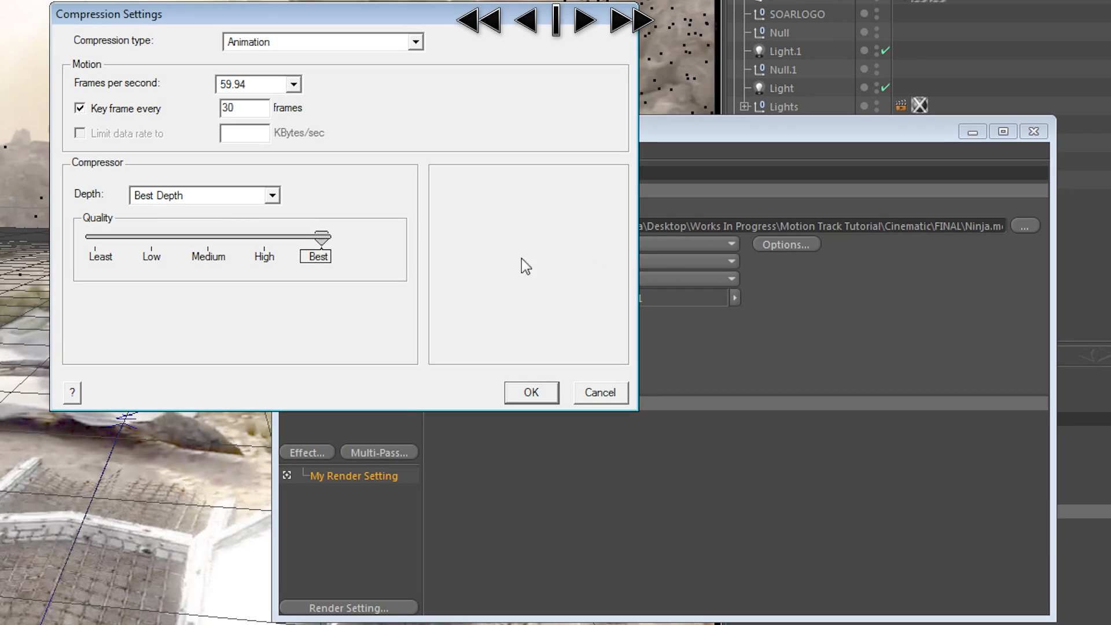
pyautogui.click(257, 45)
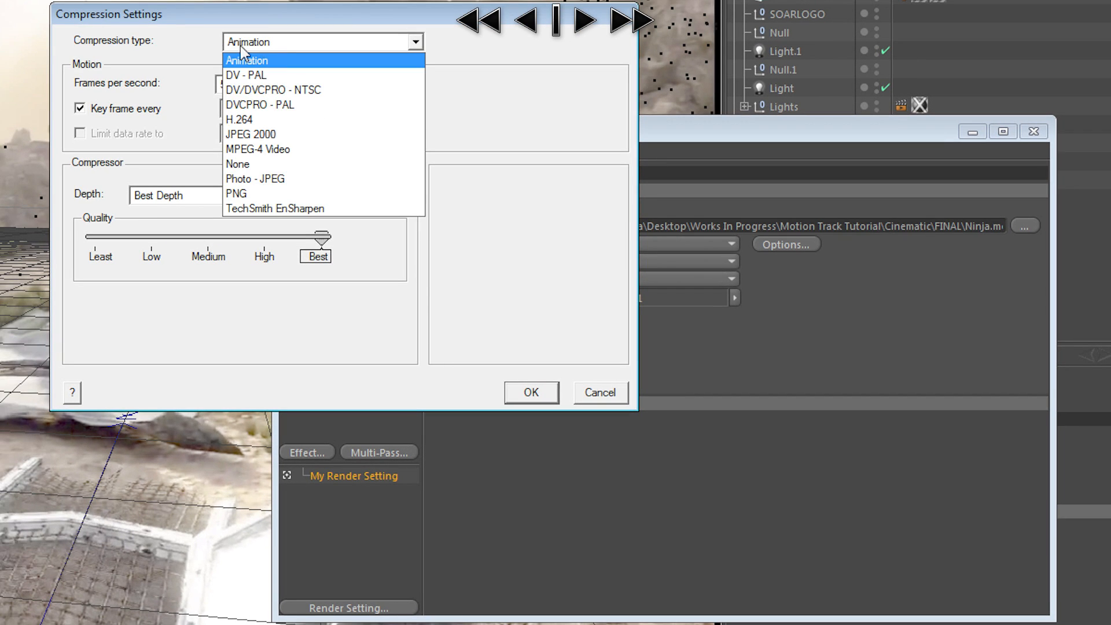
pyautogui.click(255, 61)
pyautogui.click(278, 92)
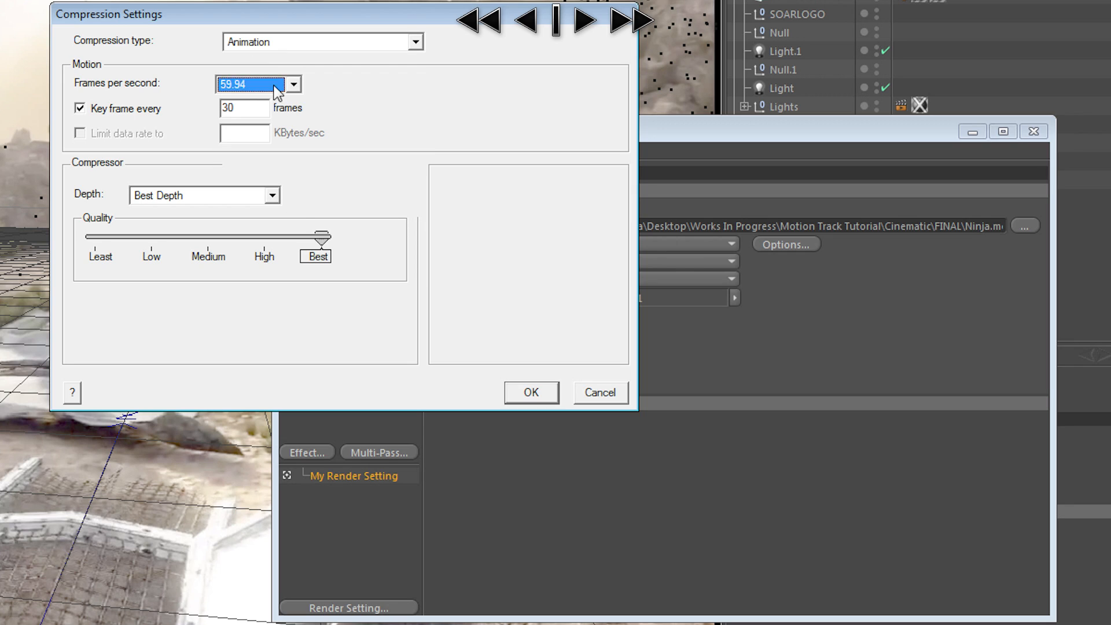
pyautogui.click(273, 87)
pyautogui.click(272, 84)
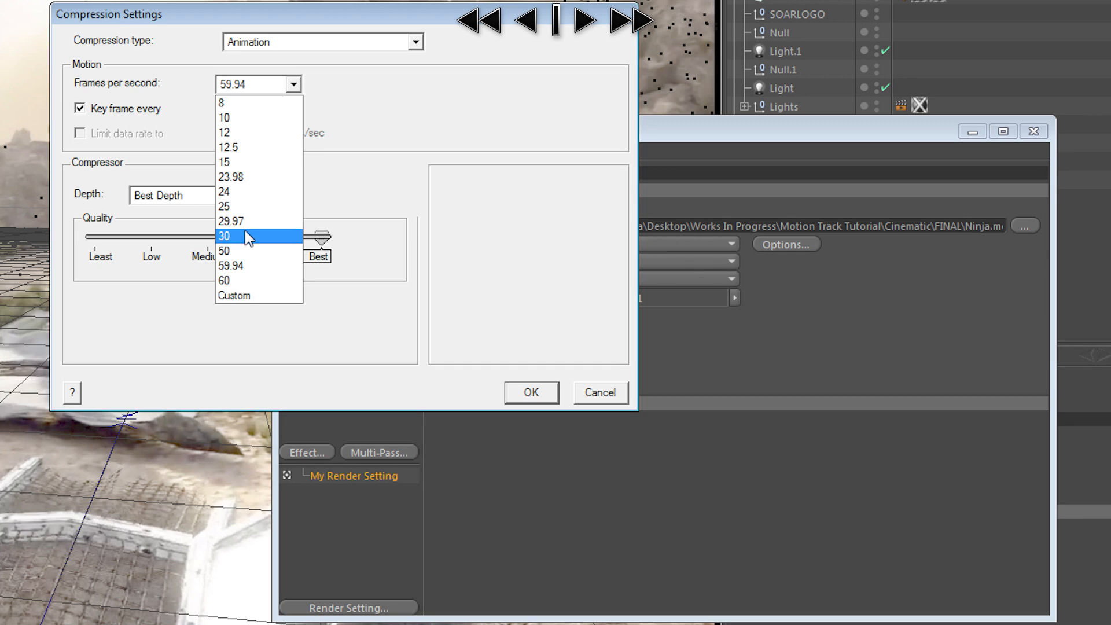
pyautogui.click(261, 81)
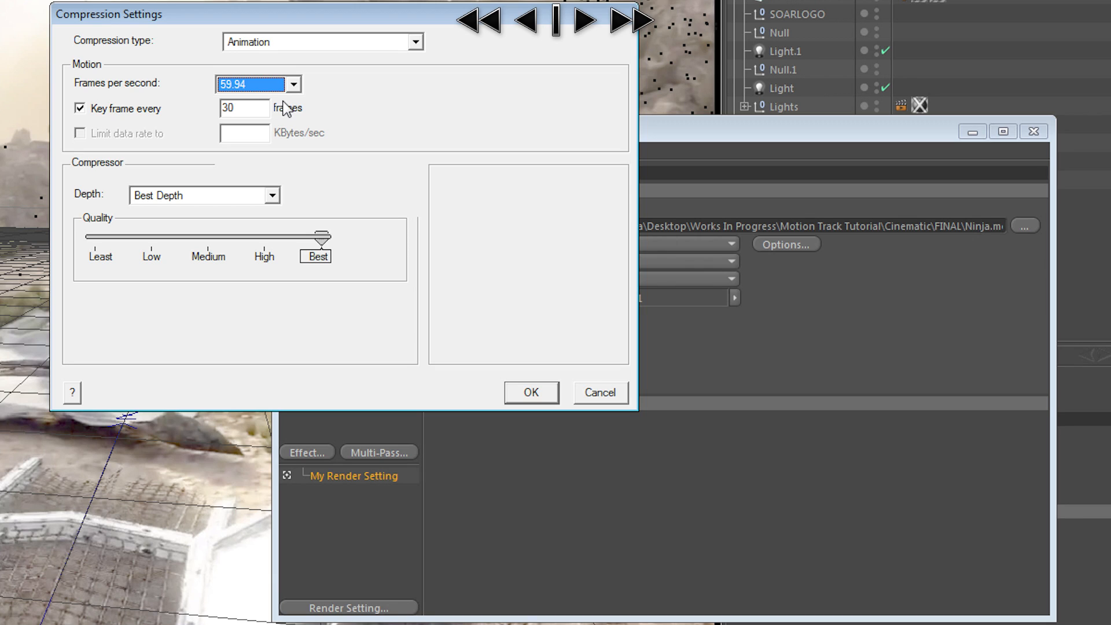
pyautogui.click(246, 107)
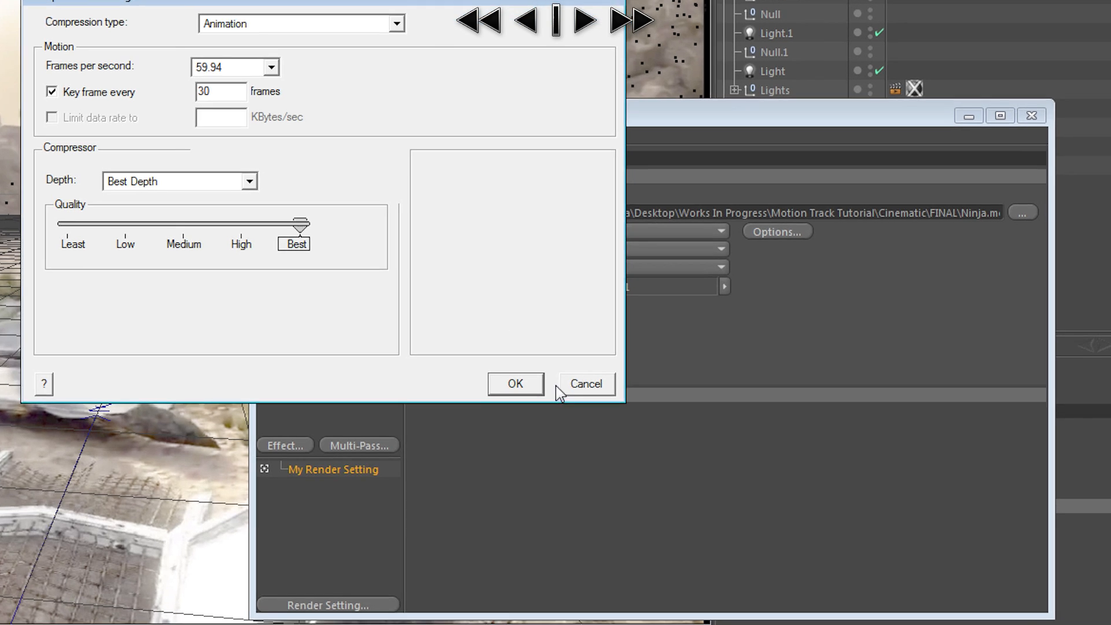
pyautogui.click(519, 395)
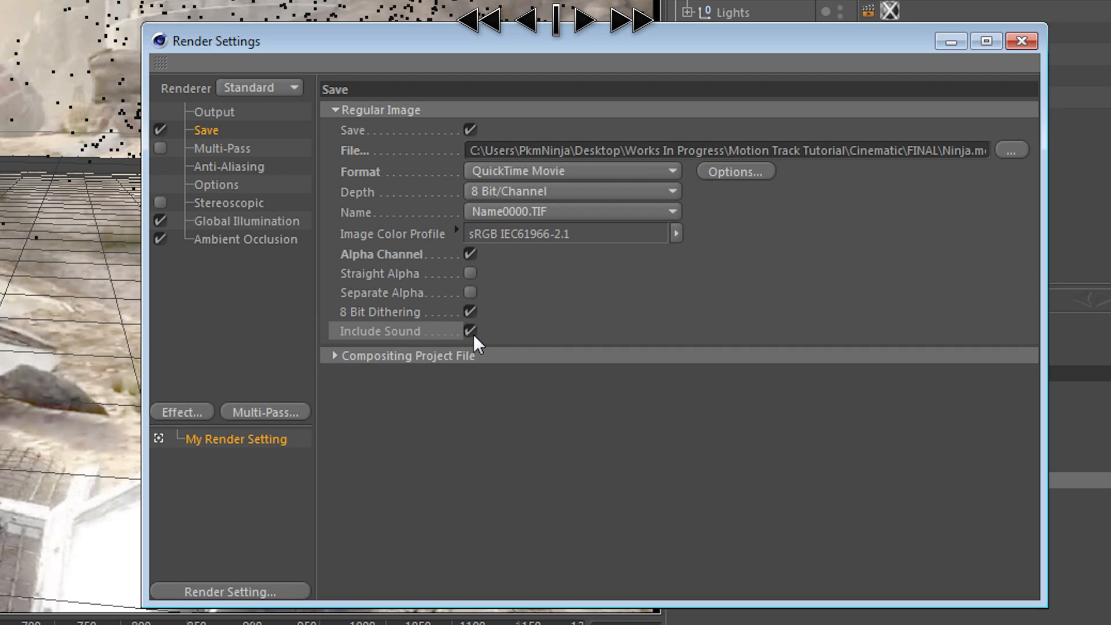
# - Set the render's anti-aliasing to Best with a minimum level of 2x2 and a maximum level of 4x4
pyautogui.click(209, 149)
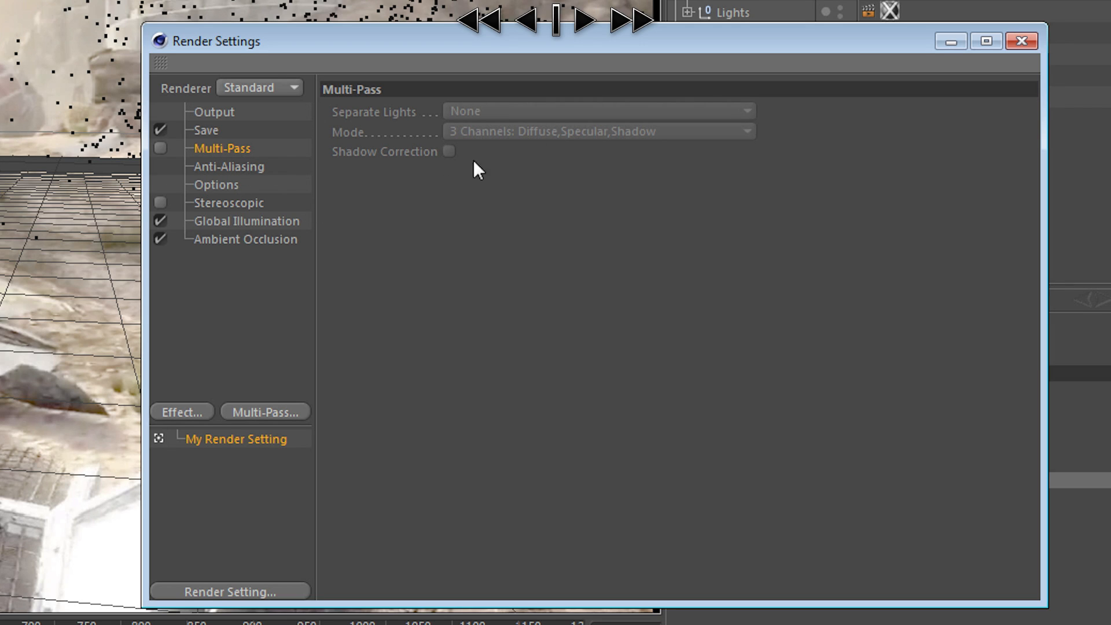
pyautogui.click(196, 168)
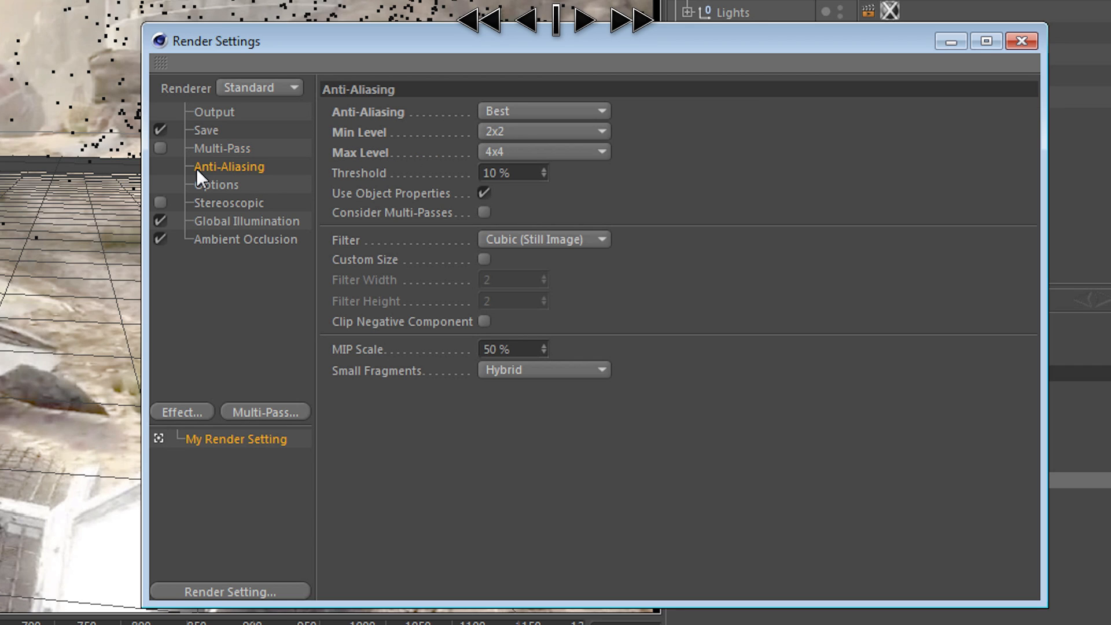
pyautogui.click(547, 111)
pyautogui.click(516, 174)
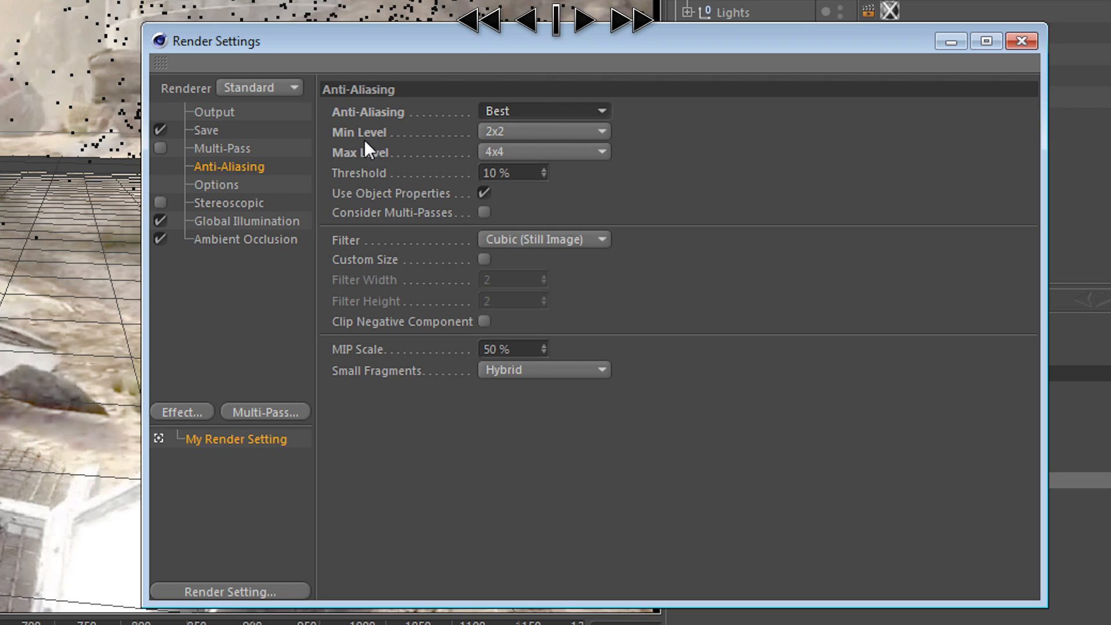
pyautogui.click(510, 137)
pyautogui.click(514, 177)
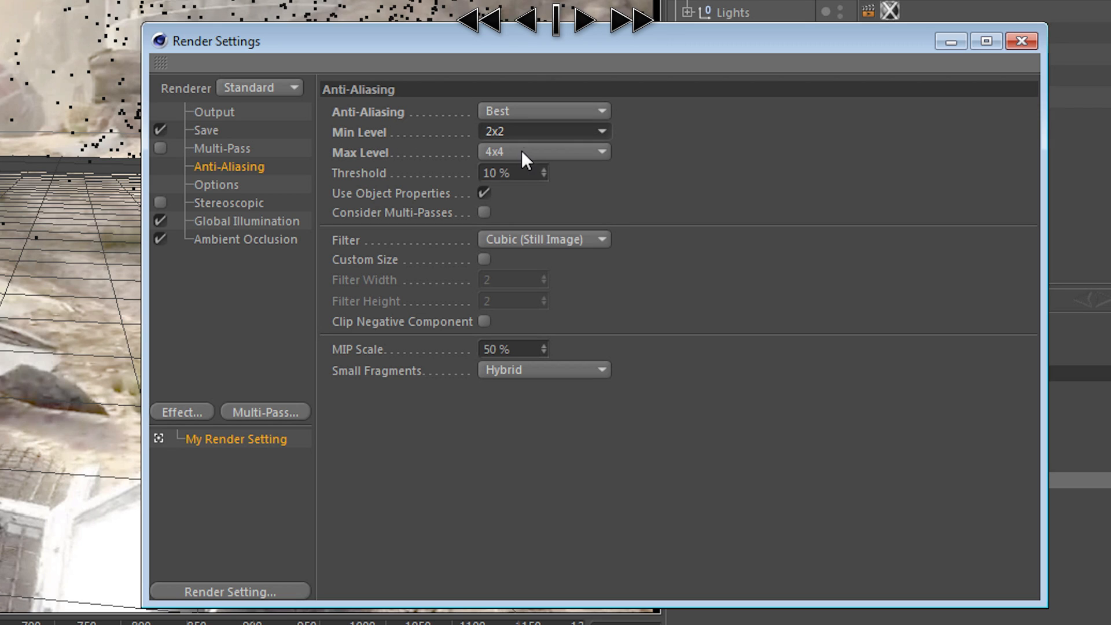
pyautogui.click(494, 155)
pyautogui.click(612, 182)
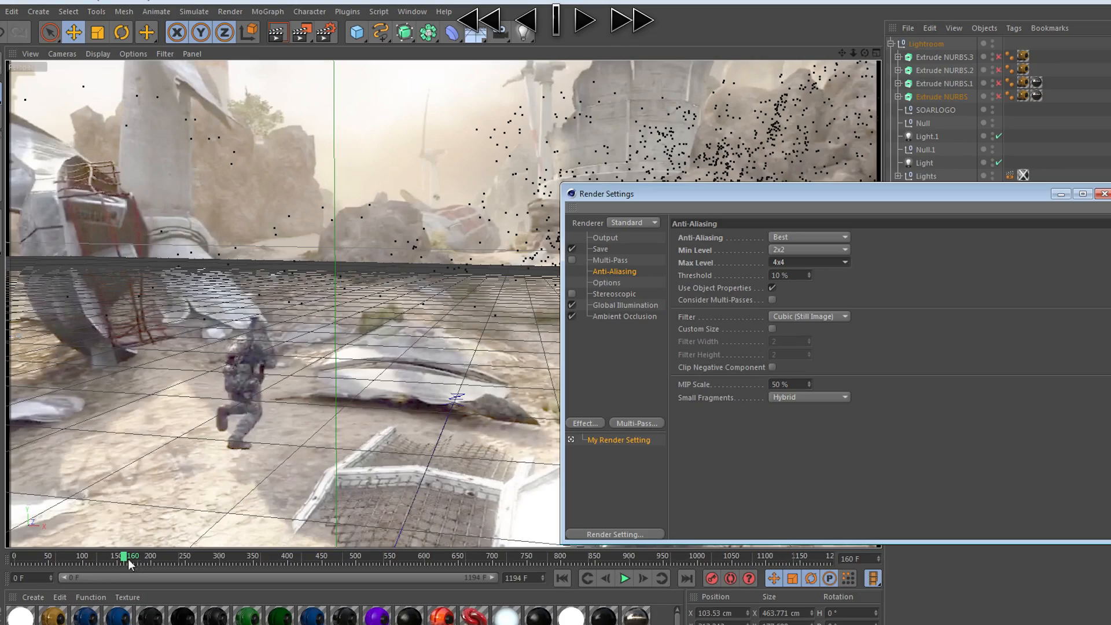
# - Scrub back to frame 120, where the title is in view, and recheck the Best anti-aliasing setting
pyautogui.moveTo(115, 558); pyautogui.dragTo(97, 556)
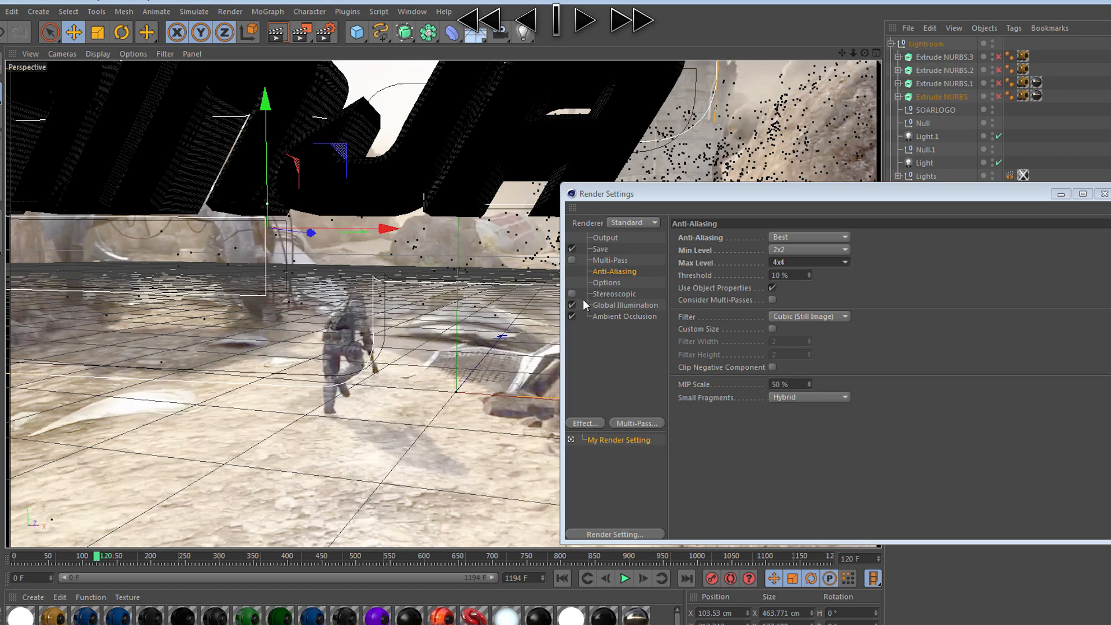
pyautogui.click(608, 283)
pyautogui.click(615, 271)
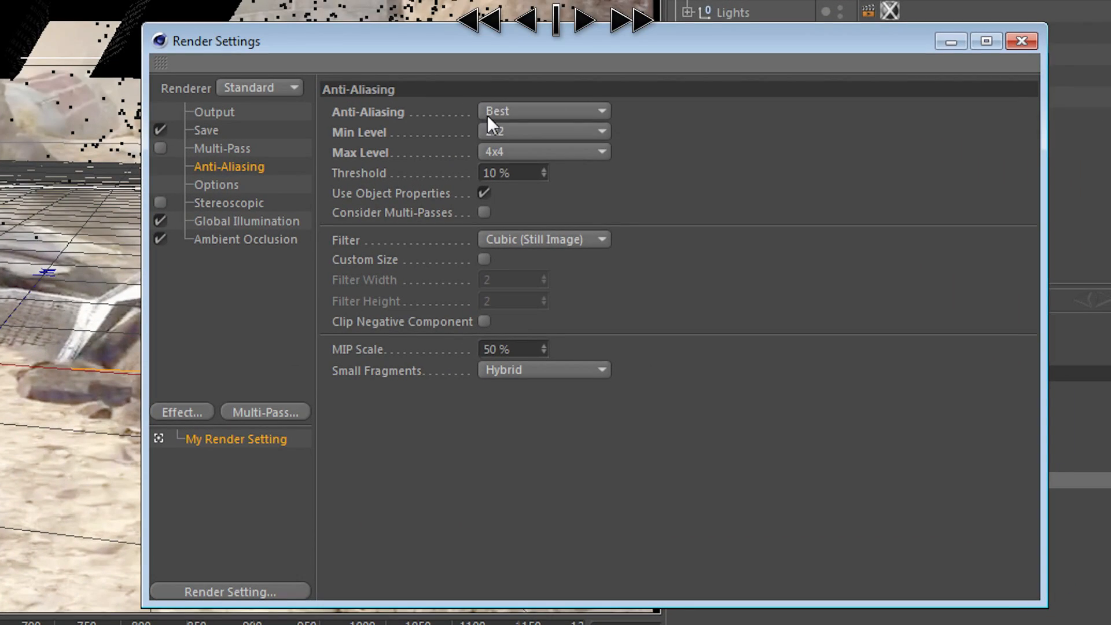
pyautogui.click(487, 115)
pyautogui.click(417, 125)
pyautogui.click(521, 109)
pyautogui.click(516, 104)
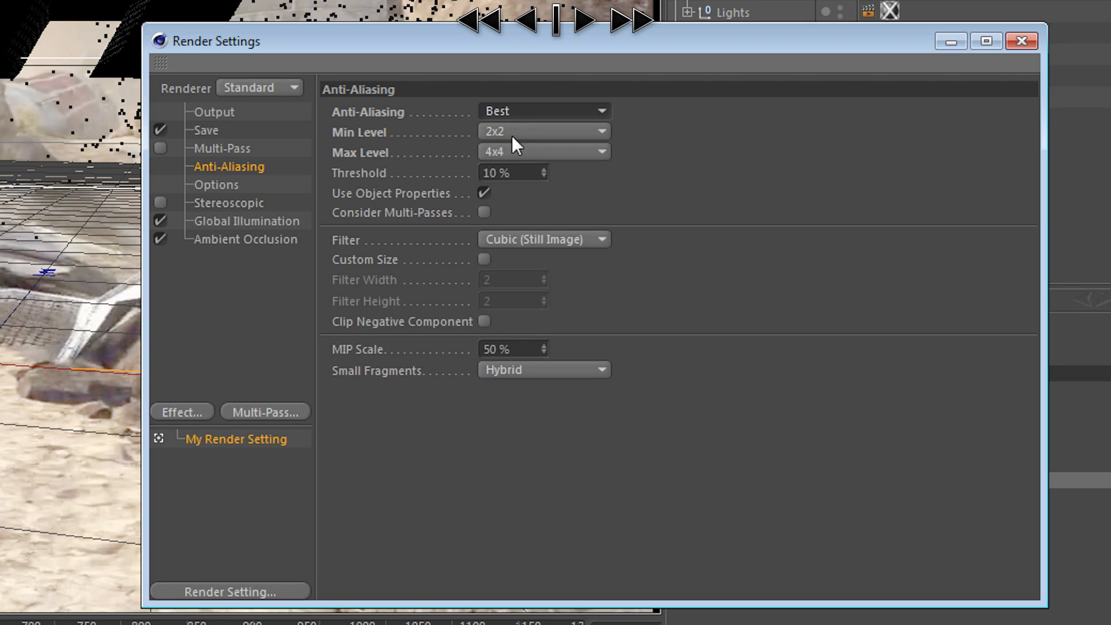
# - Review the Options, Stereoscopic, Global Illumination and Ambient Occlusion render settings, and toggle the Ambient Occlusion effect
pyautogui.click(223, 185)
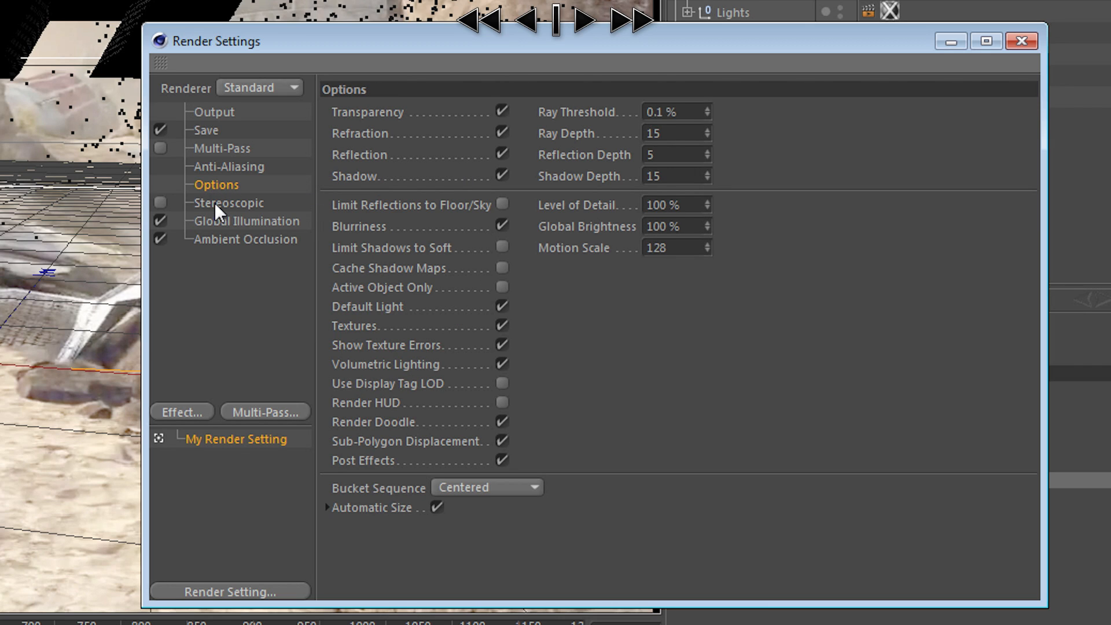
pyautogui.click(215, 203)
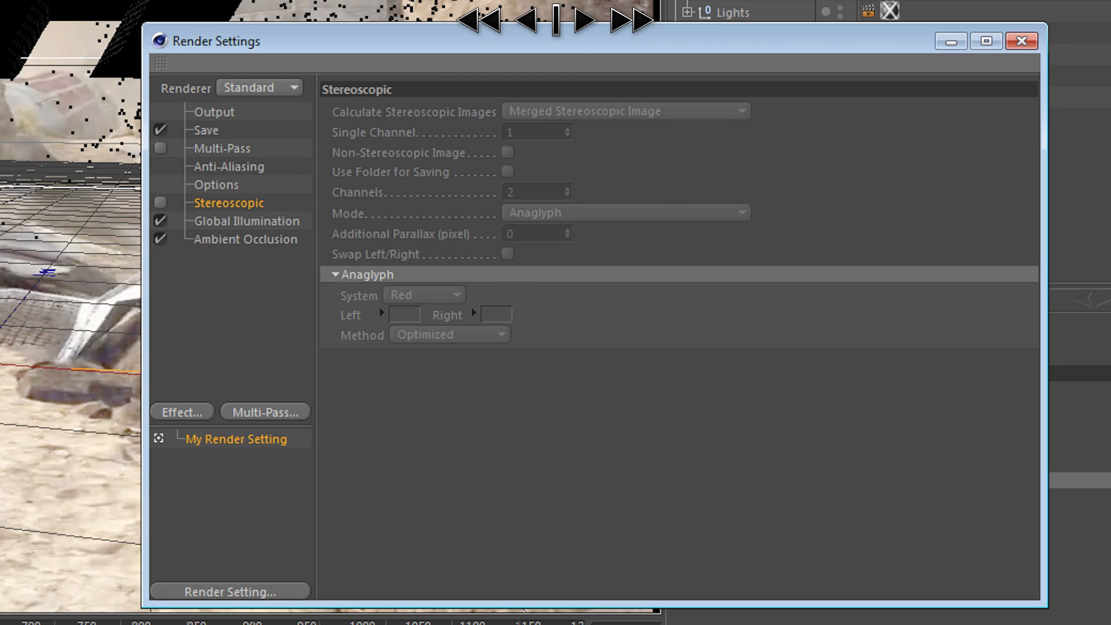
pyautogui.click(207, 223)
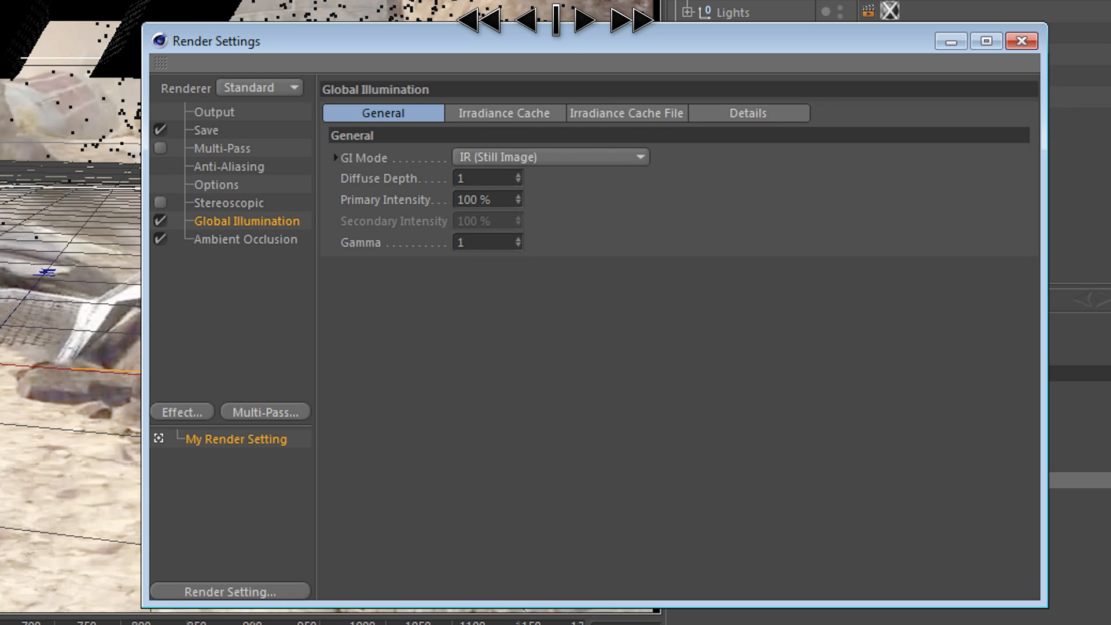
pyautogui.moveTo(561, 40); pyautogui.dragTo(611, 45)
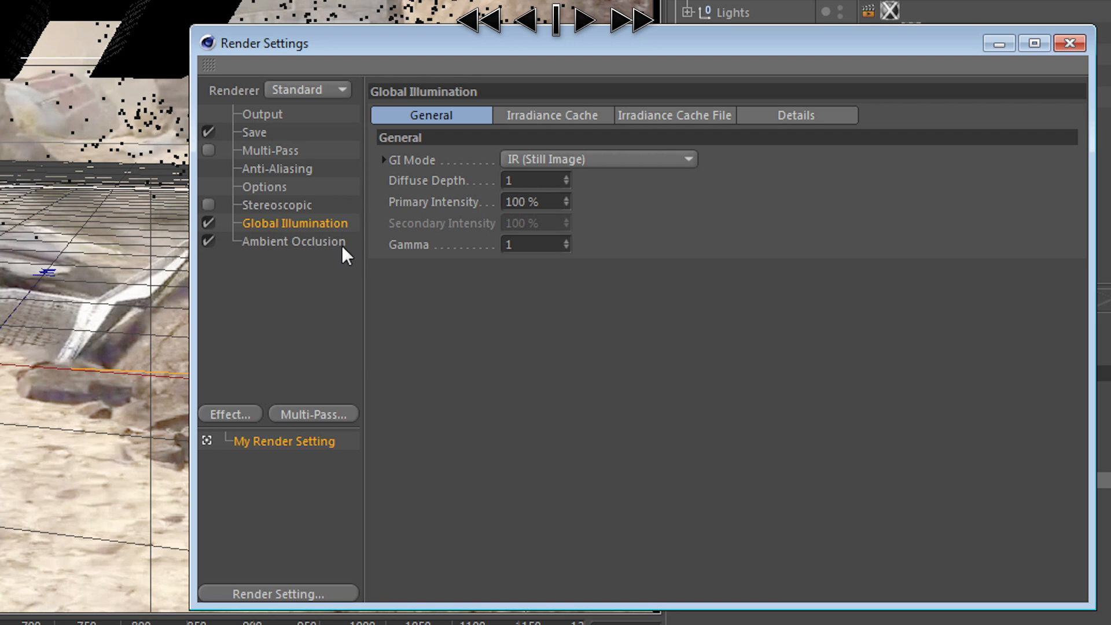
pyautogui.click(307, 241)
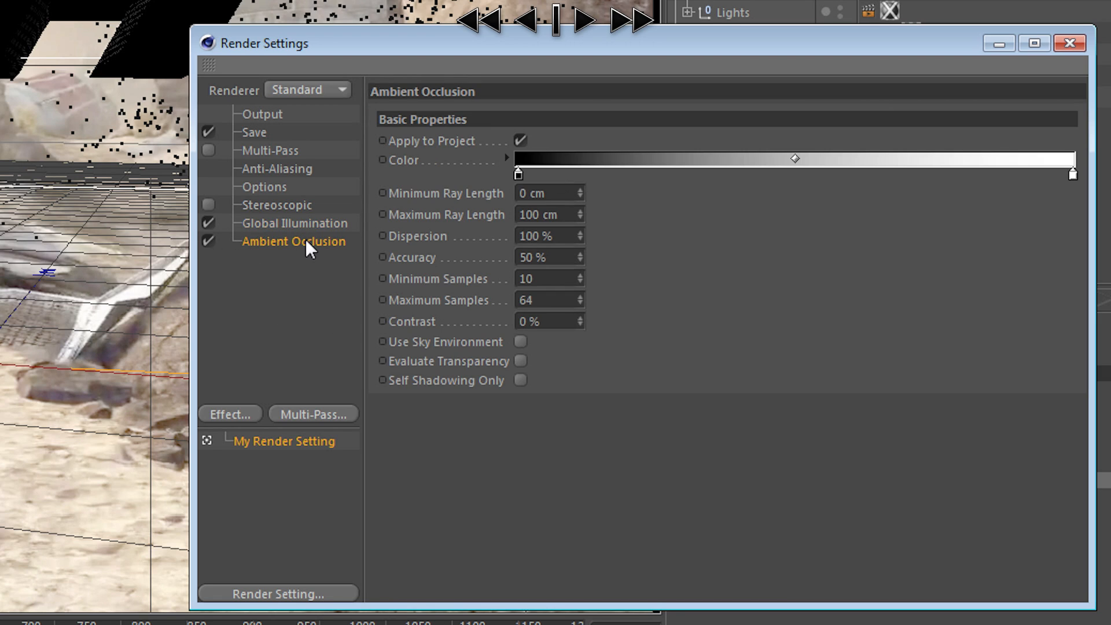
pyautogui.click(208, 242)
pyautogui.click(207, 242)
pyautogui.click(208, 242)
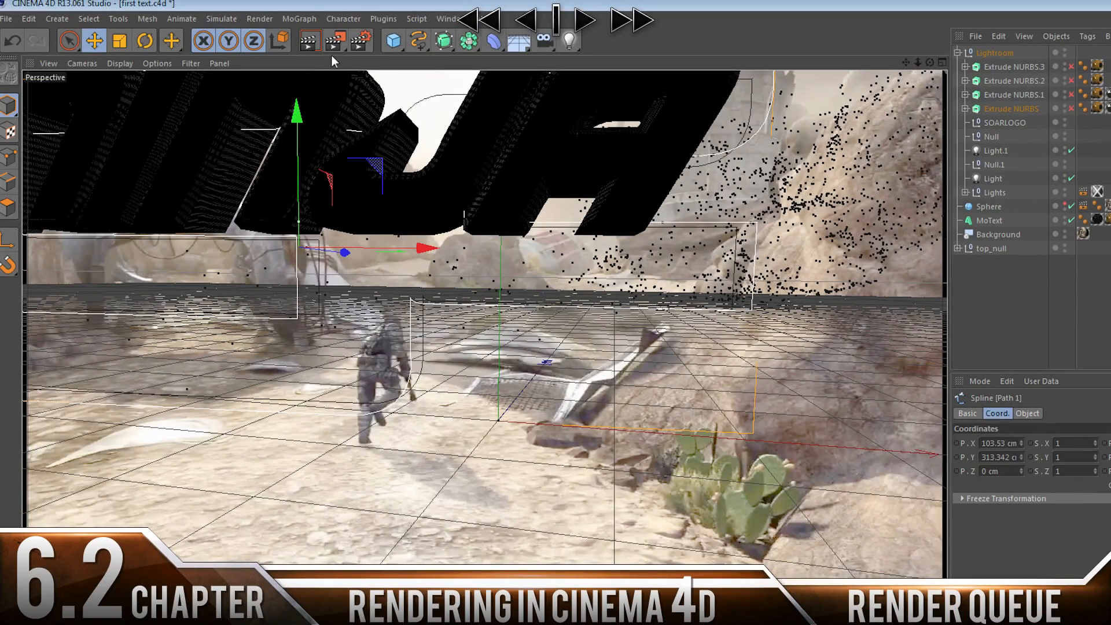
pyautogui.click(335, 47)
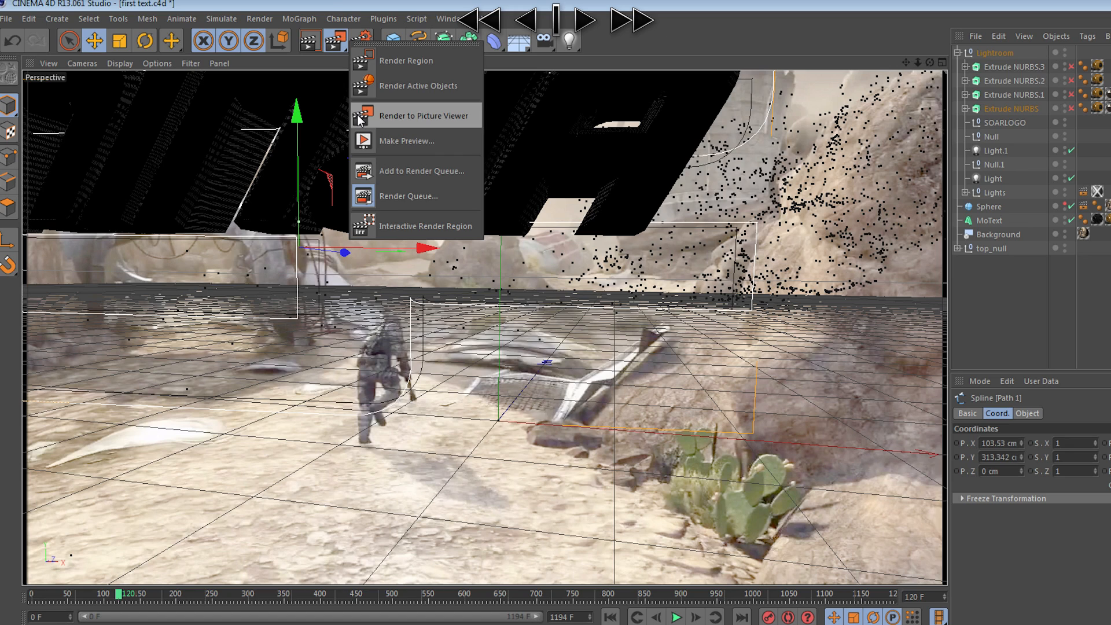
pyautogui.click(376, 170)
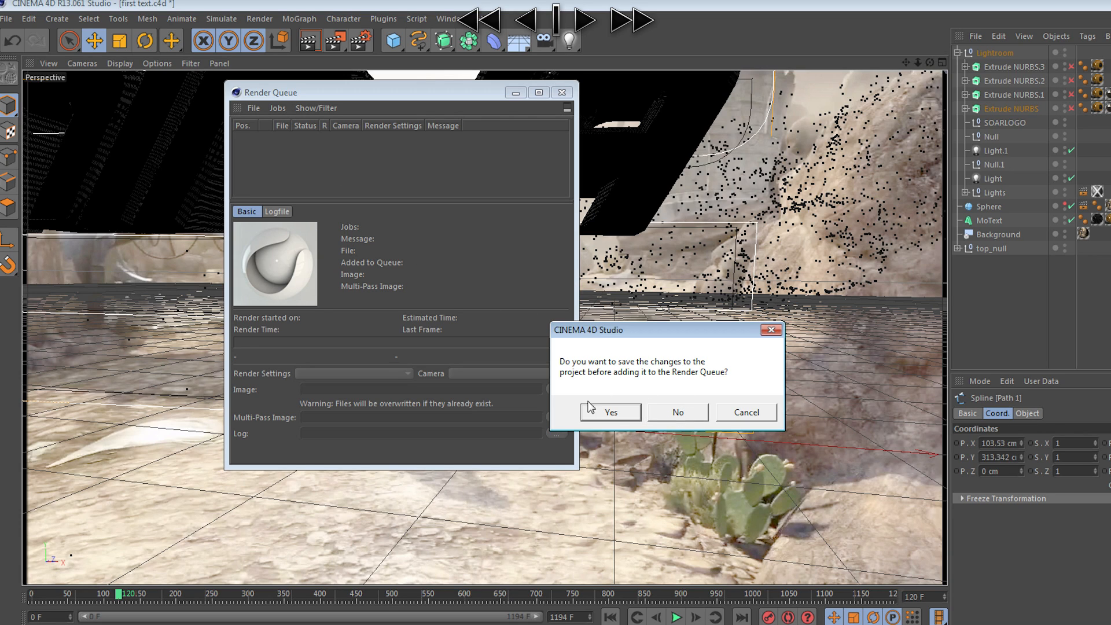
pyautogui.click(738, 416)
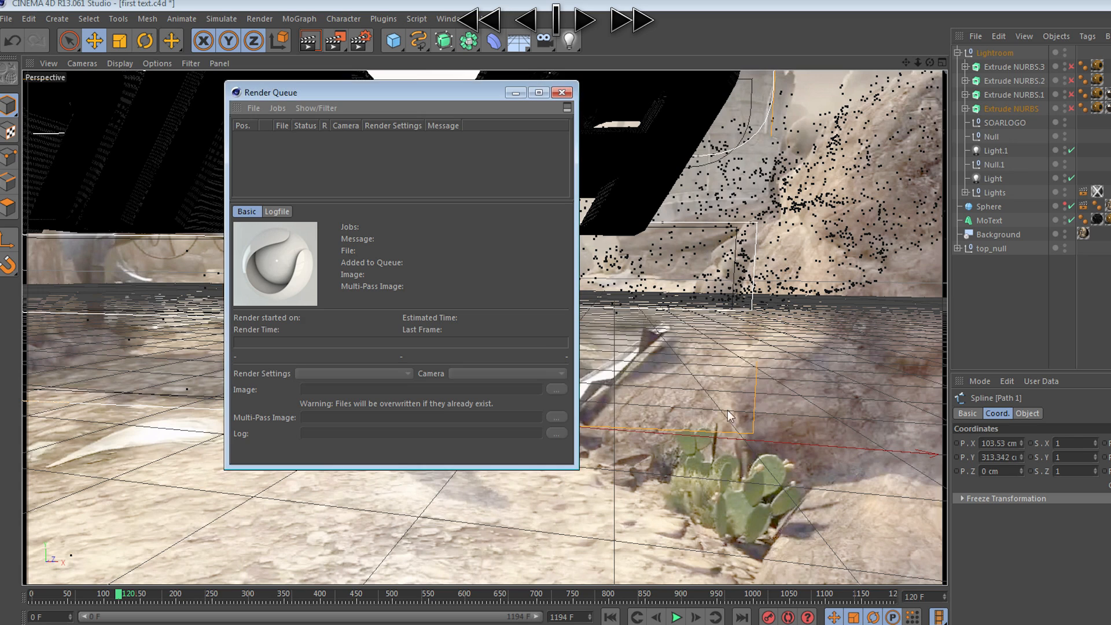
pyautogui.click(562, 93)
# - Add the first text scene to the render queue, saving its changes, and minimize the queue window
pyautogui.click(333, 43)
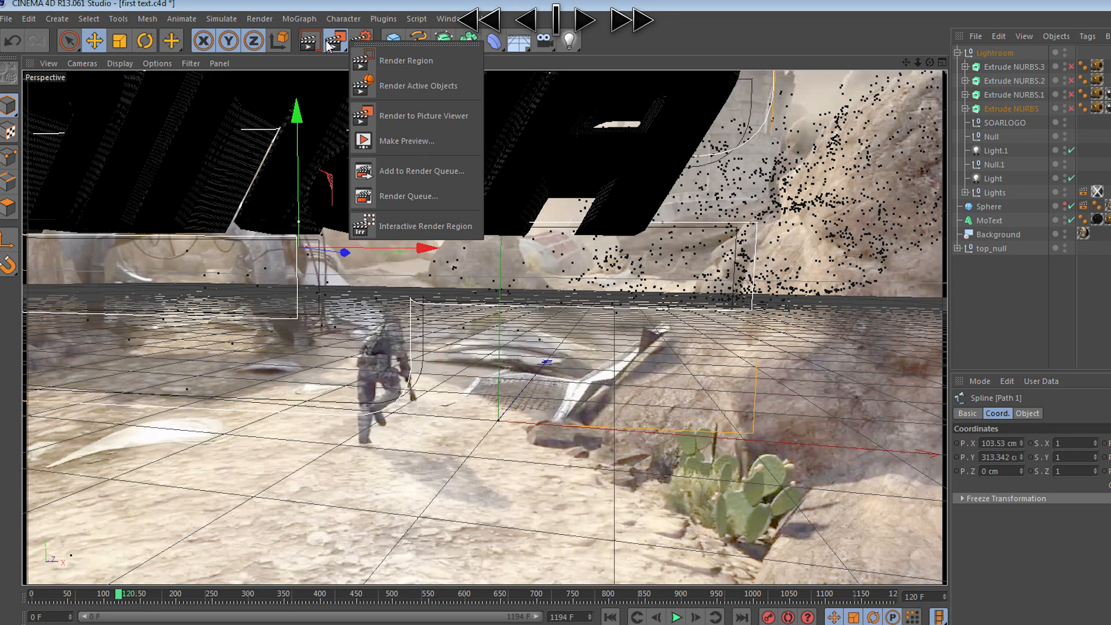
pyautogui.click(408, 173)
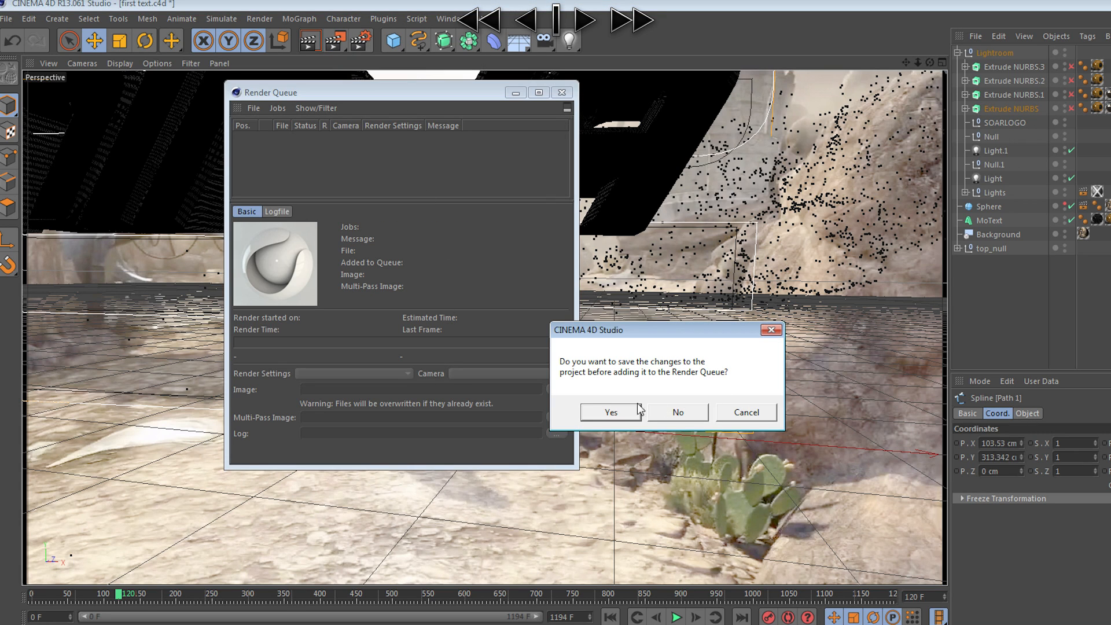
pyautogui.click(608, 412)
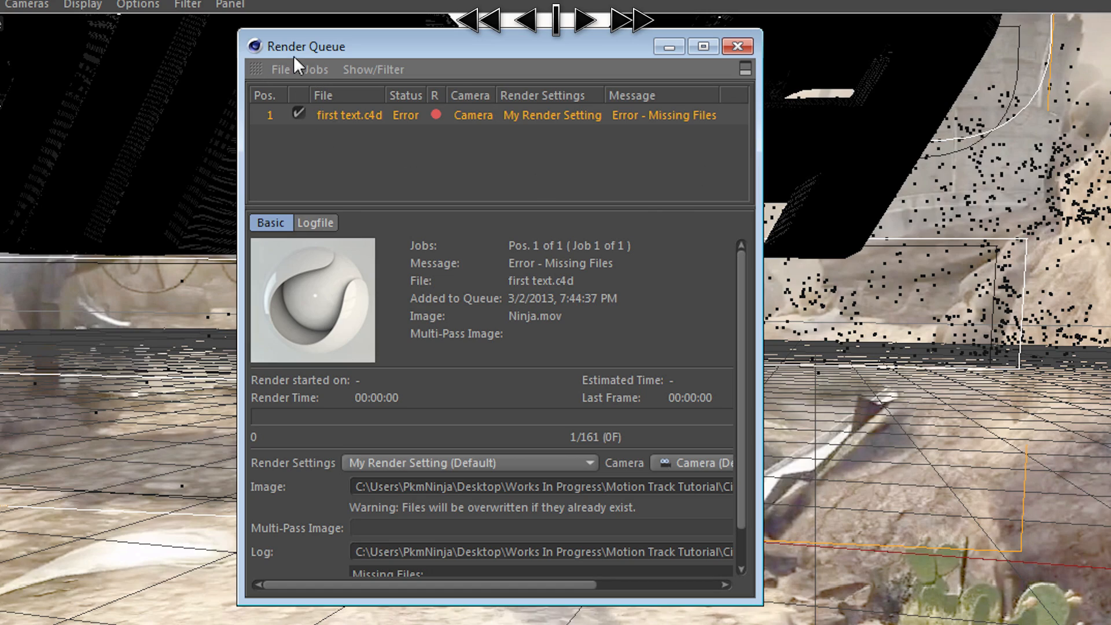
pyautogui.click(670, 46)
# - Switch to the second text.c4d scene and bring up its Output render settings
pyautogui.click(379, 19)
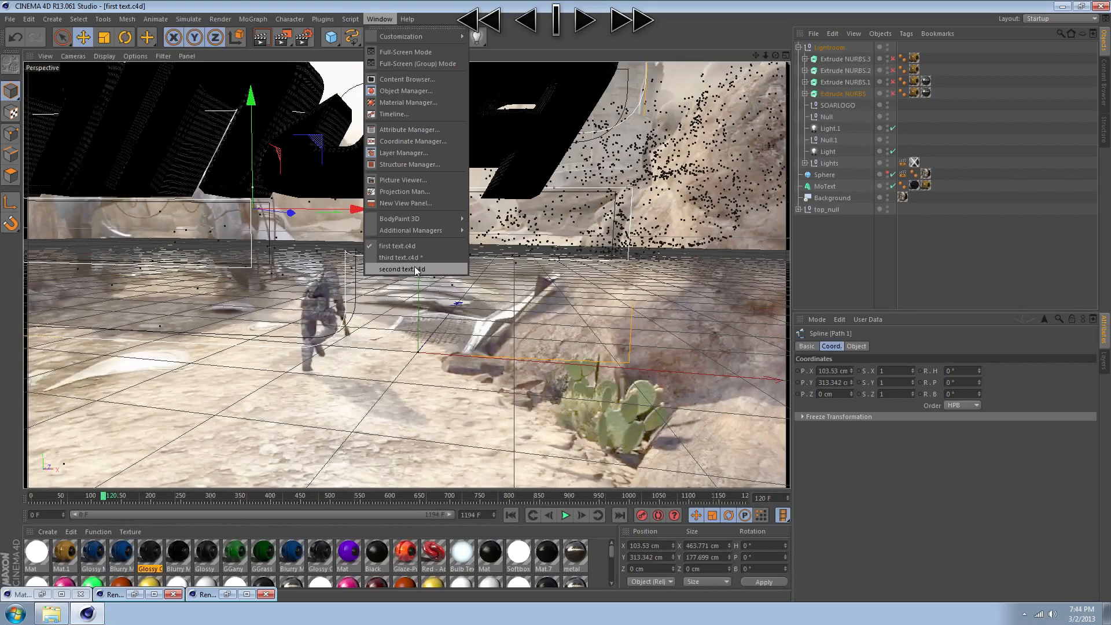
pyautogui.click(411, 269)
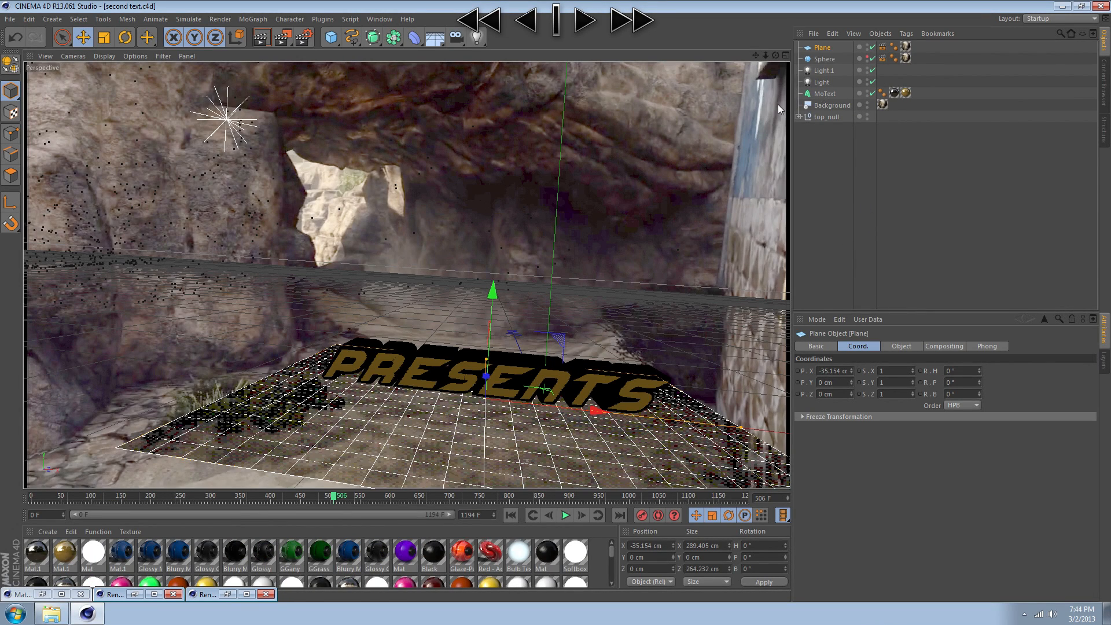
pyautogui.click(303, 37)
pyautogui.click(585, 219)
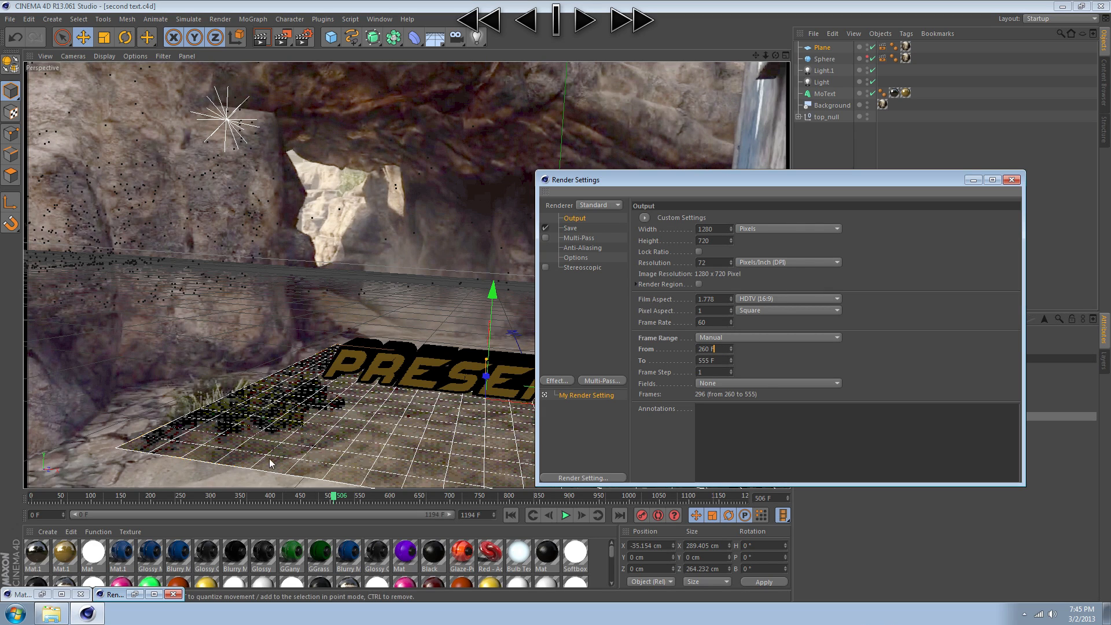
# - Scrub the second text scene through to about frame 557 to check its manual render range against the footage
pyautogui.moveTo(334, 496); pyautogui.dragTo(185, 499)
pyautogui.moveTo(725, 178); pyautogui.dragTo(921, 212)
pyautogui.moveTo(185, 498); pyautogui.dragTo(224, 496)
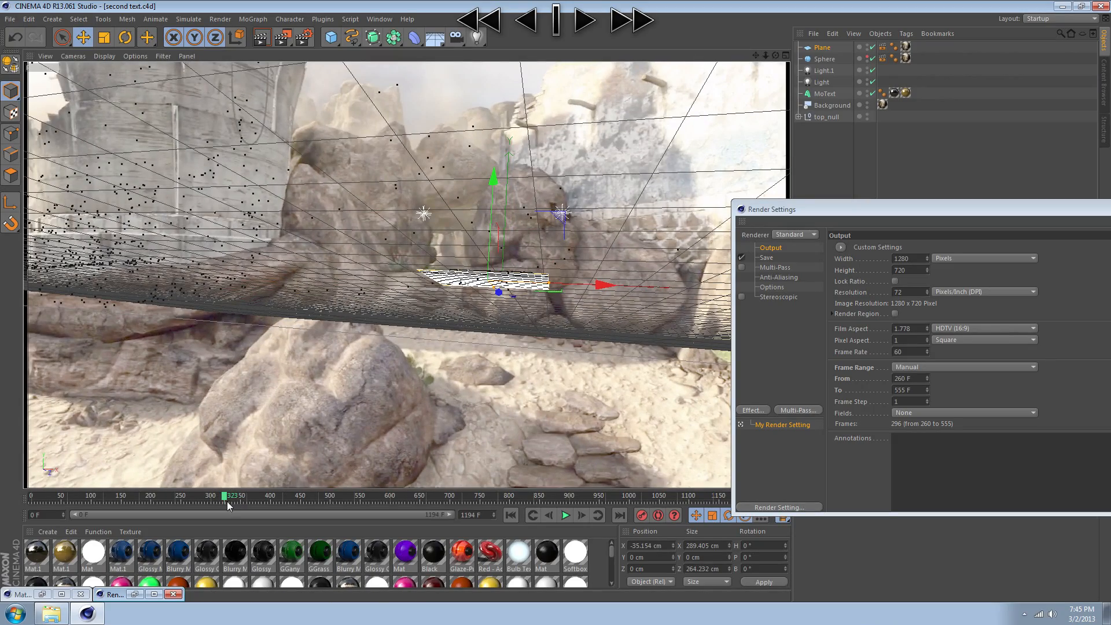
pyautogui.moveTo(225, 497); pyautogui.dragTo(363, 499)
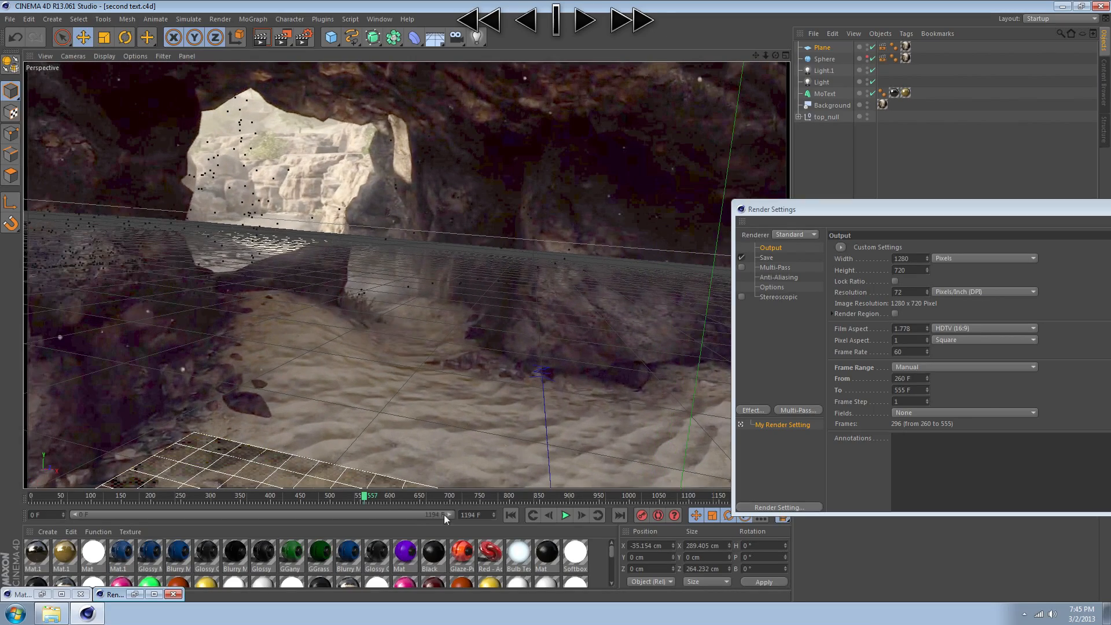
# - Review the Save, Anti-Aliasing and Options render settings, and add the second text scene to the render queue
pyautogui.click(767, 257)
pyautogui.moveTo(833, 209); pyautogui.dragTo(584, 209)
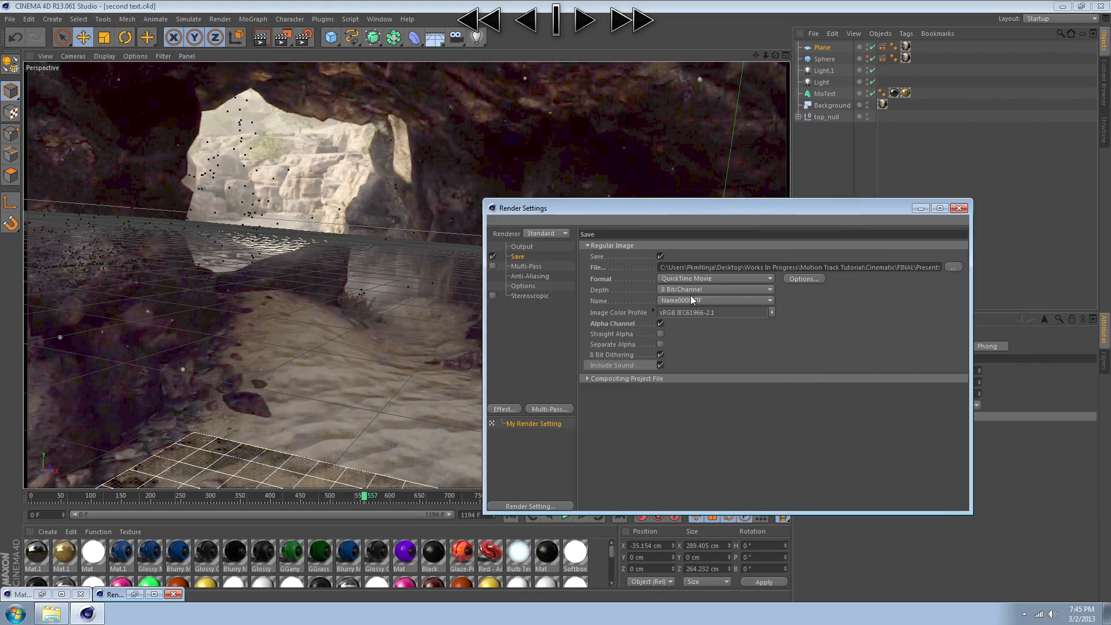
pyautogui.click(522, 275)
pyautogui.click(522, 285)
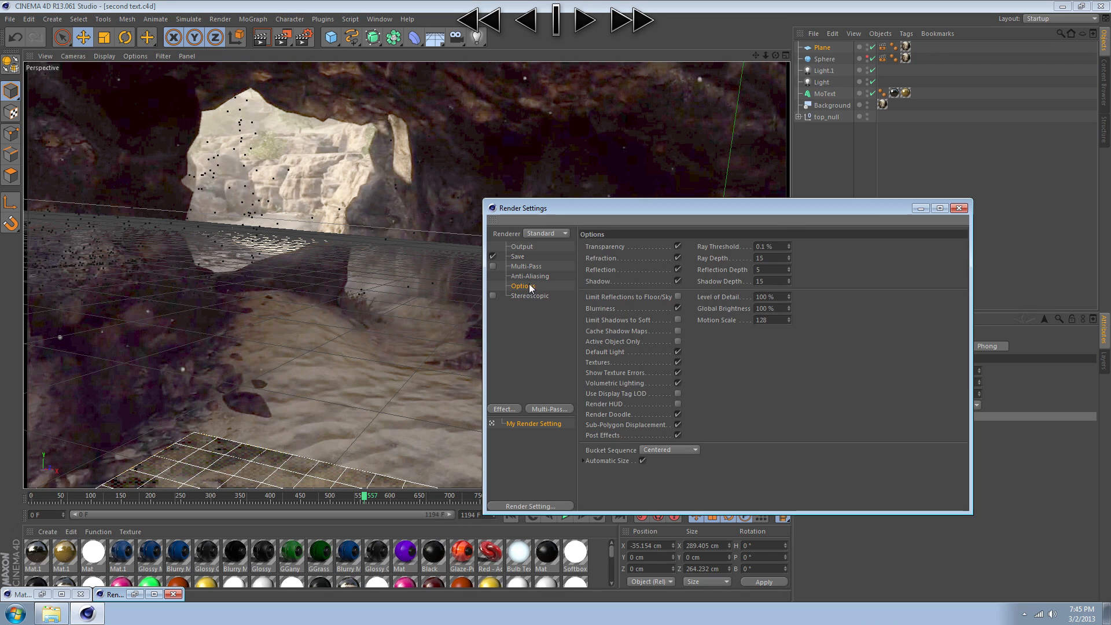
pyautogui.click(958, 208)
pyautogui.moveTo(280, 42); pyautogui.dragTo(343, 145)
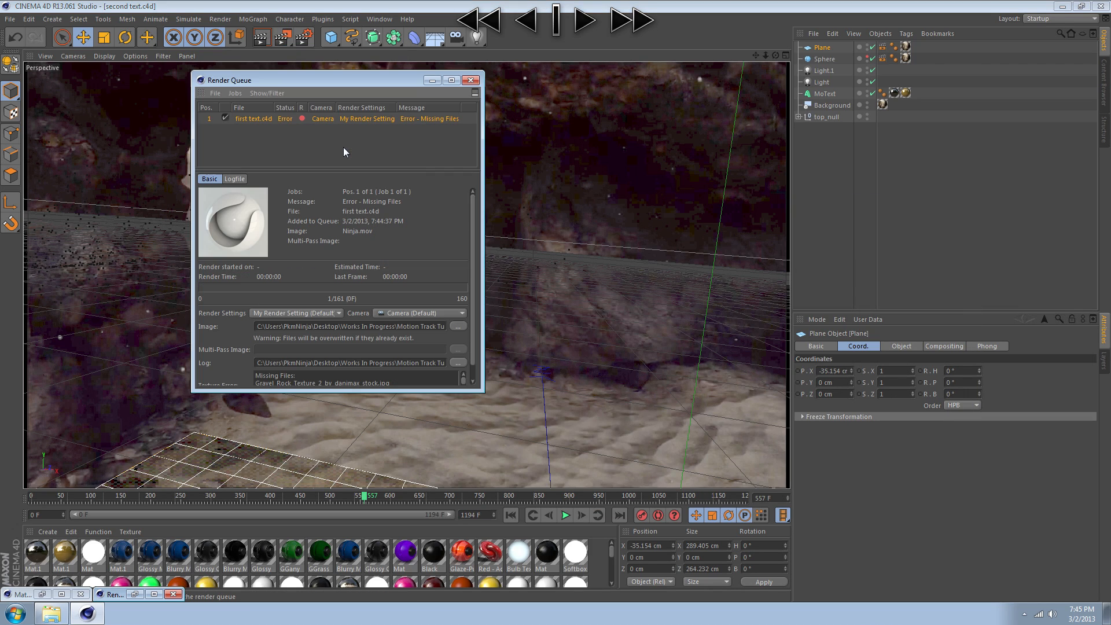
# - Switch to the third text.c4d scene and add it to the render queue, saving its changes
pyautogui.click(380, 19)
pyautogui.click(399, 253)
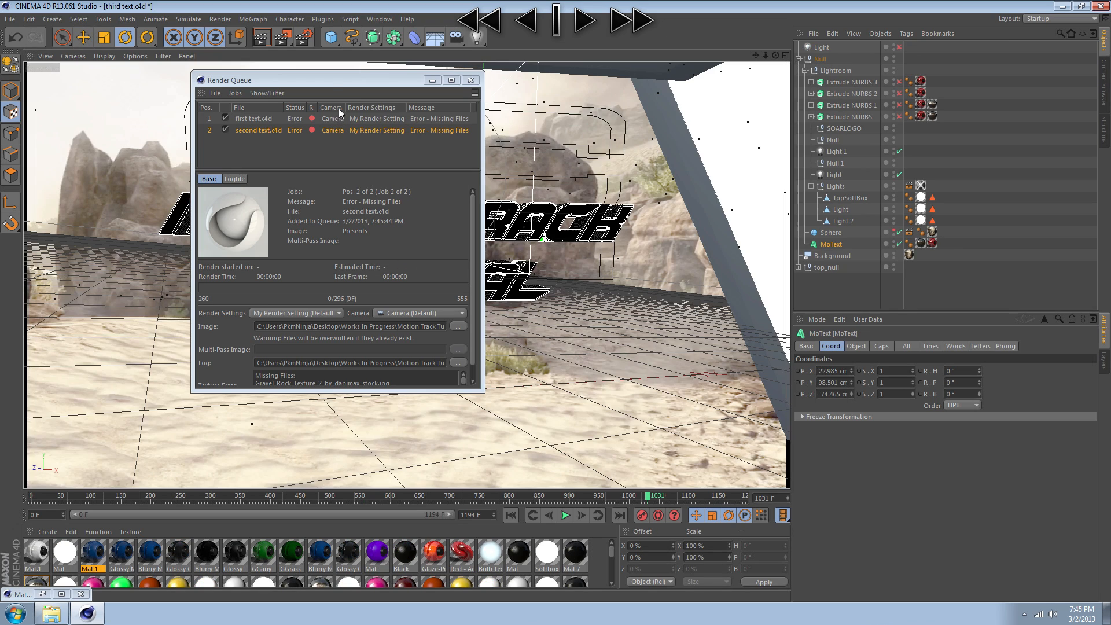
pyautogui.moveTo(244, 84); pyautogui.dragTo(504, 207)
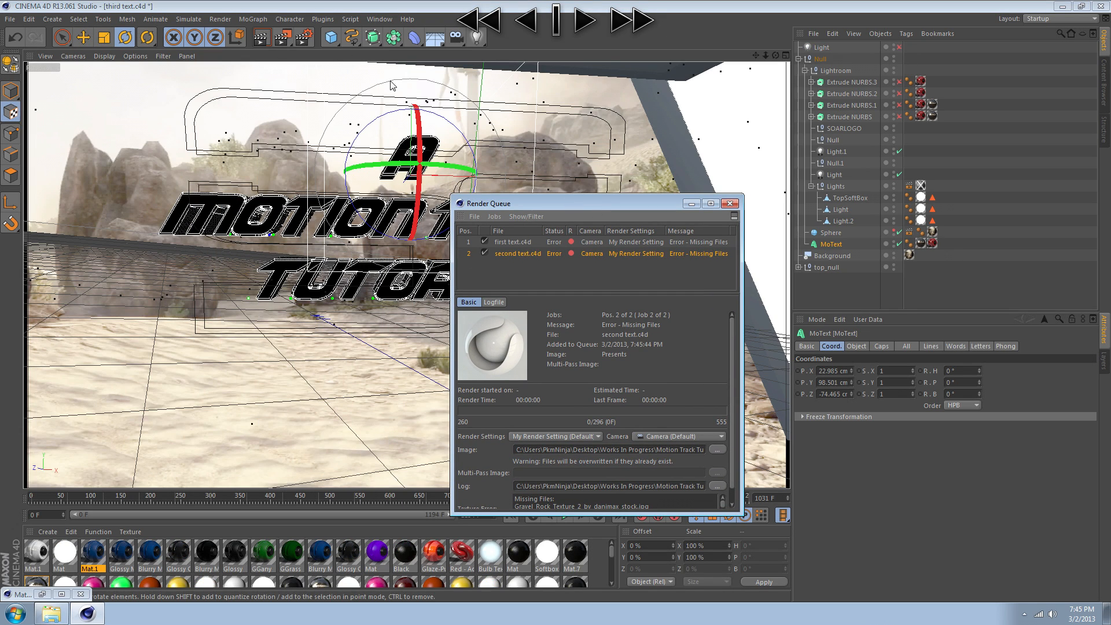
pyautogui.moveTo(284, 43); pyautogui.dragTo(332, 153)
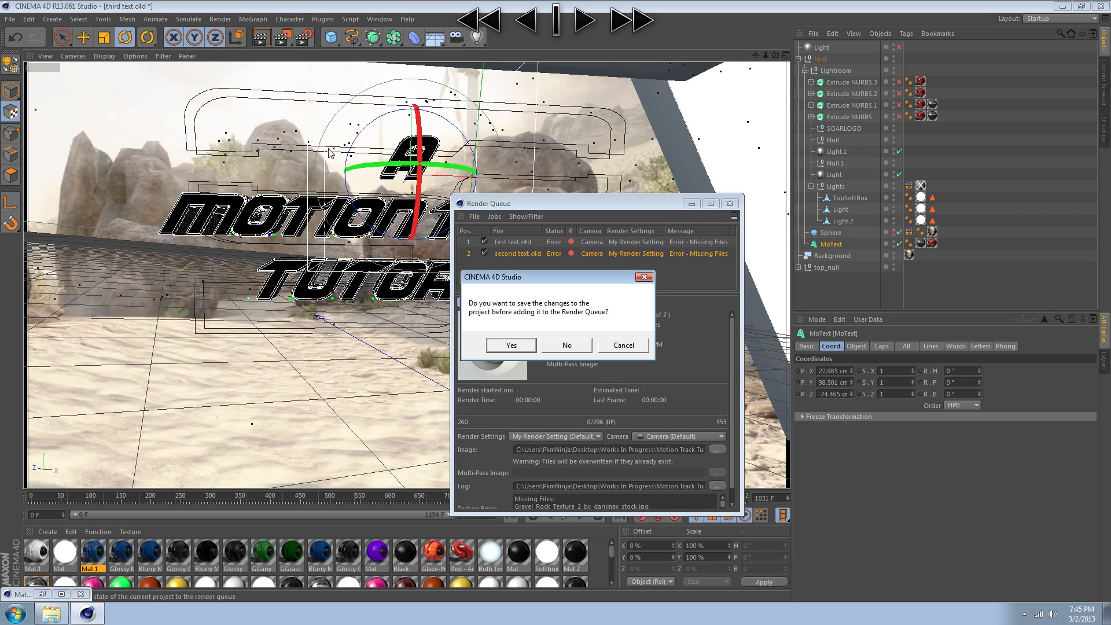
pyautogui.click(511, 346)
pyautogui.moveTo(542, 204); pyautogui.dragTo(470, 168)
# - Select all the queued jobs and reorder them as third text, first text, second text
pyautogui.moveTo(452, 251); pyautogui.dragTo(408, 171)
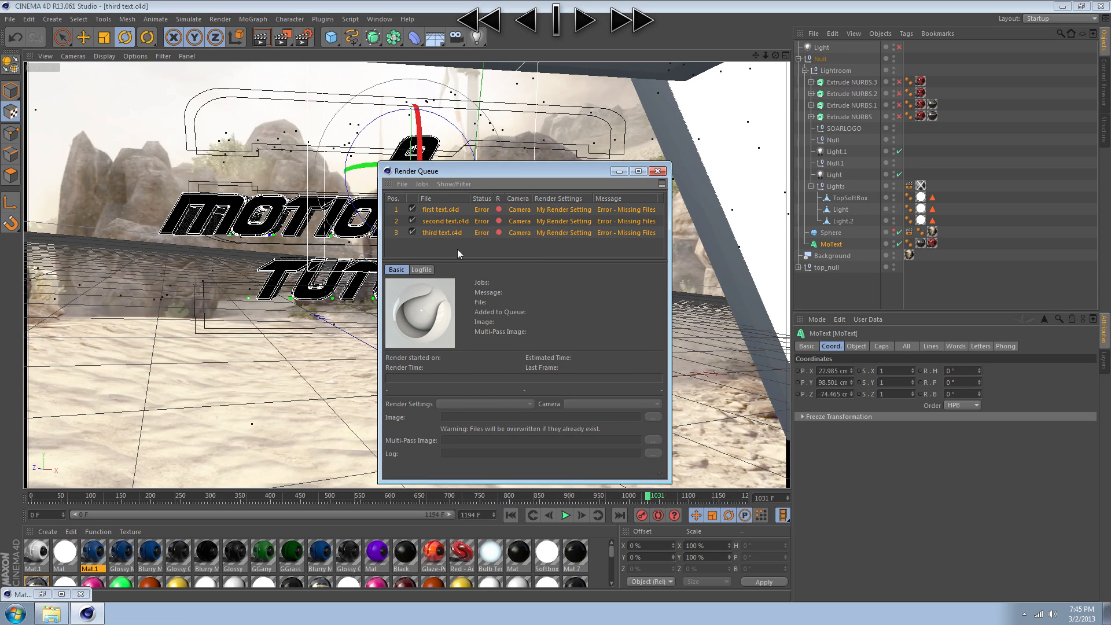
pyautogui.click(422, 185)
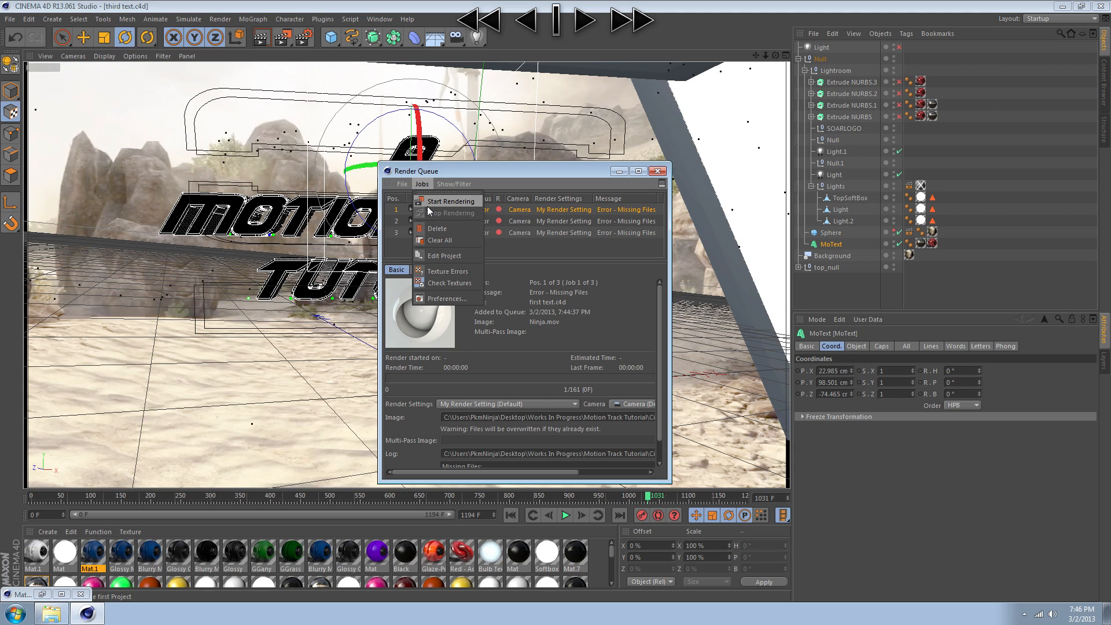
pyautogui.click(425, 185)
pyautogui.click(425, 185)
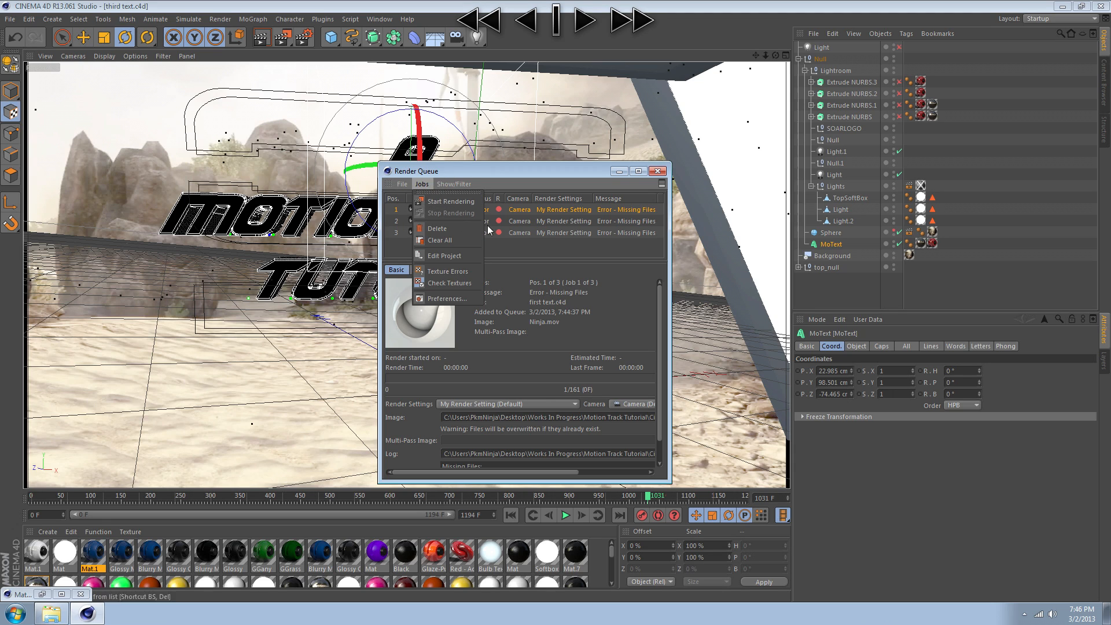
pyautogui.click(510, 248)
pyautogui.hotkey('ctrl', 'a')
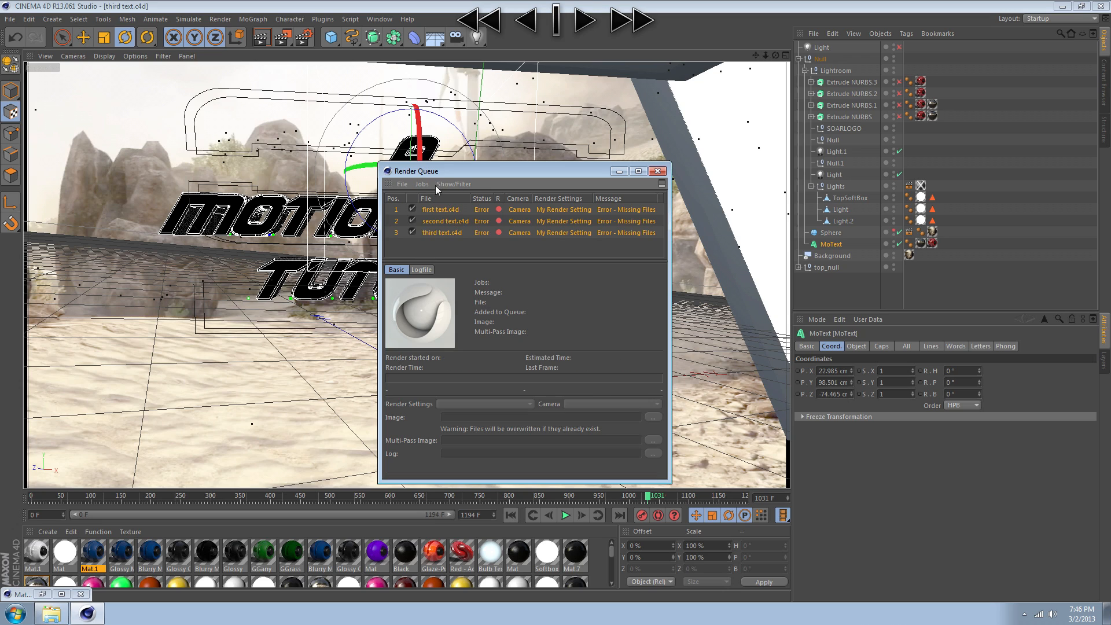
pyautogui.moveTo(440, 235); pyautogui.dragTo(443, 217)
pyautogui.moveTo(444, 231); pyautogui.dragTo(455, 210)
# - Minimize the render queue, deselect everything in the third text scene, and switch to first text.c4d
pyautogui.click(618, 172)
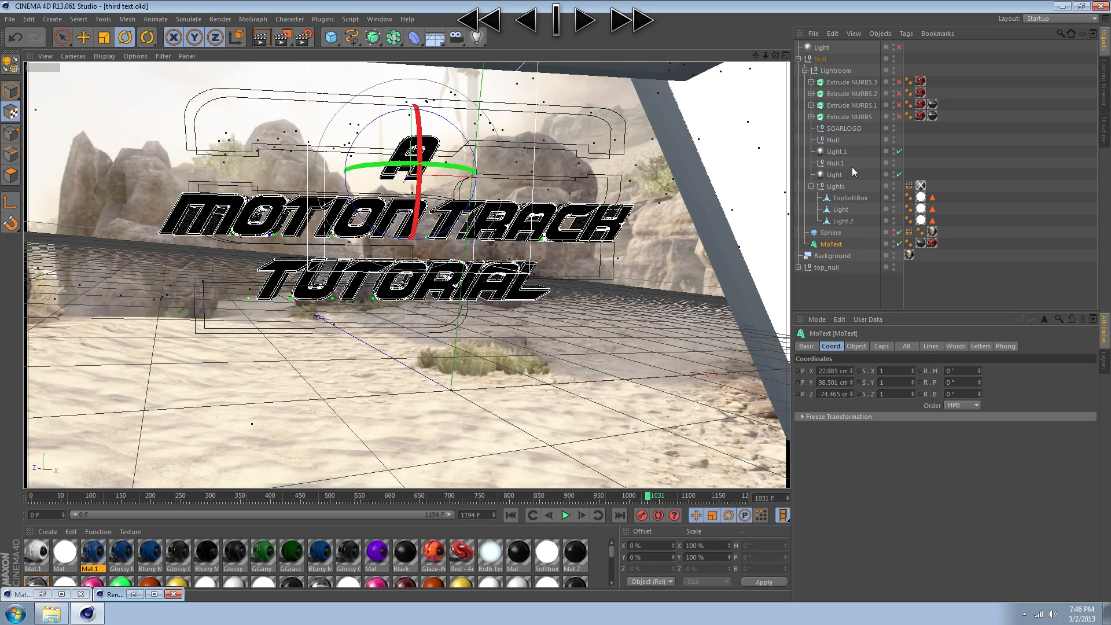
pyautogui.click(135, 594)
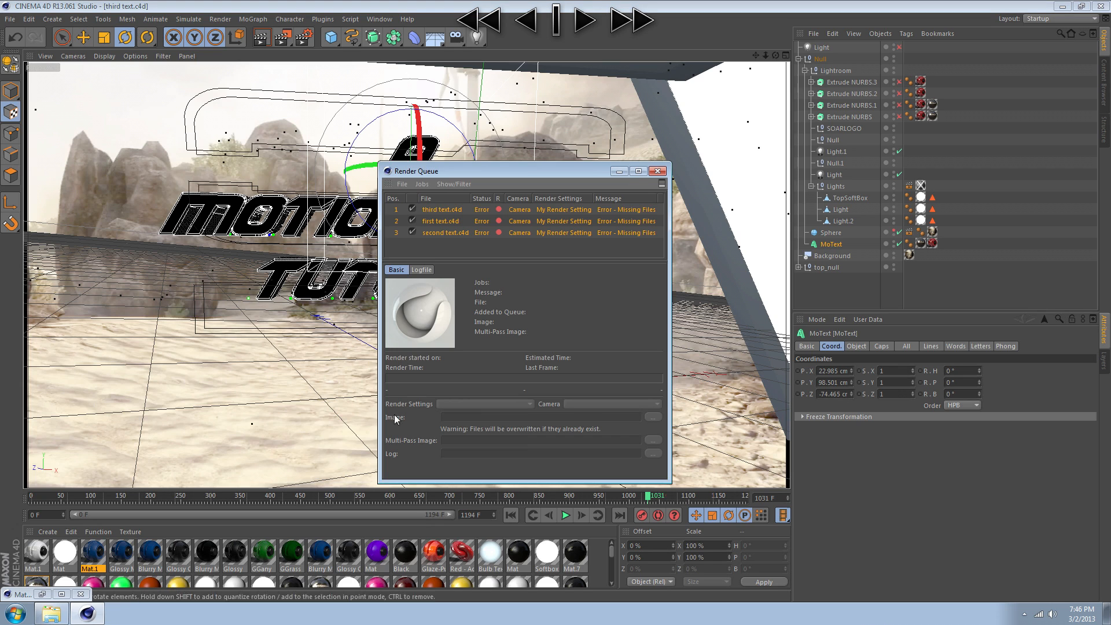
pyautogui.click(620, 171)
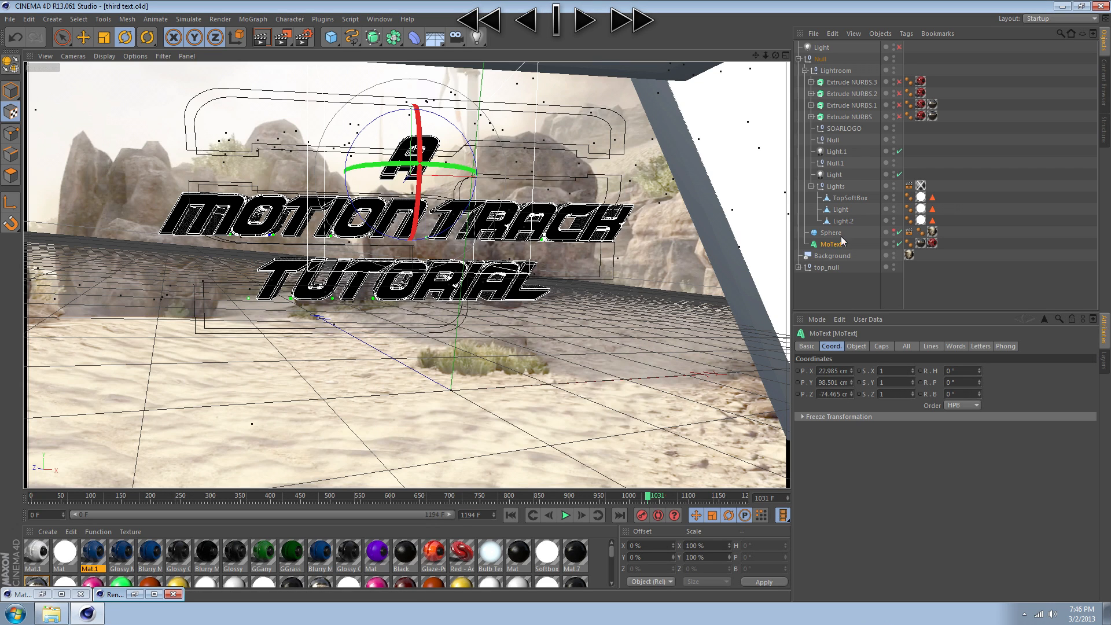
pyautogui.click(842, 292)
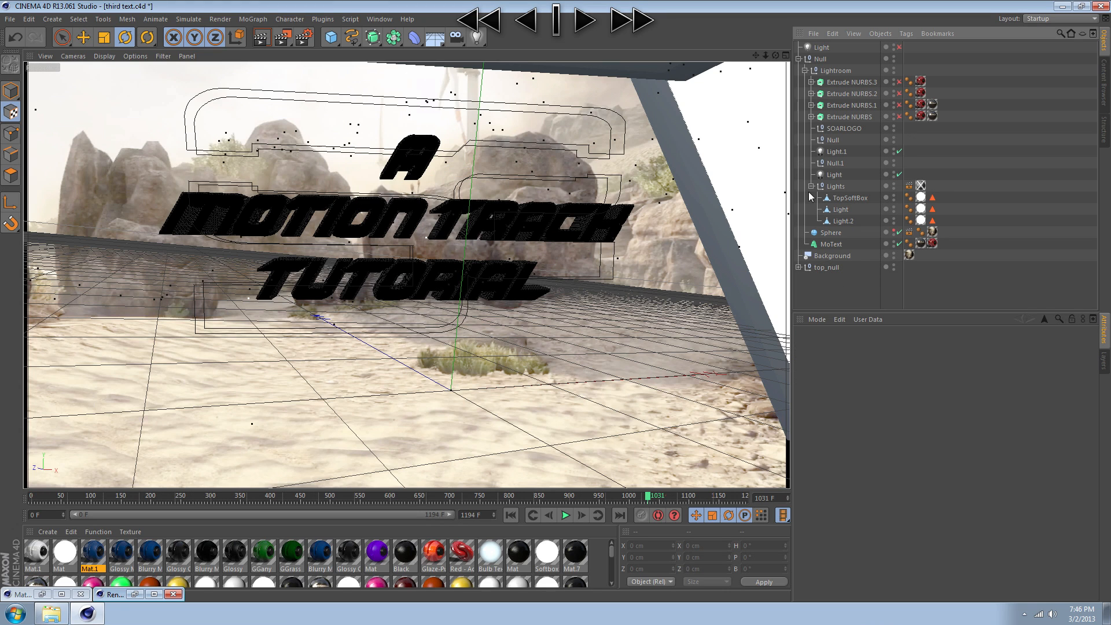
pyautogui.click(380, 19)
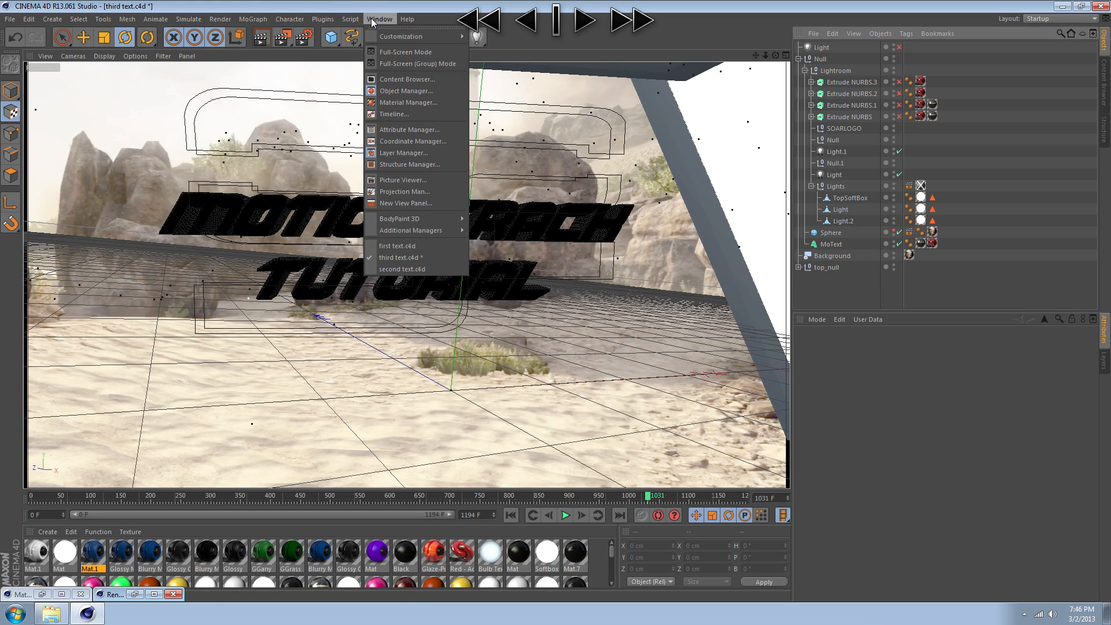
pyautogui.click(446, 254)
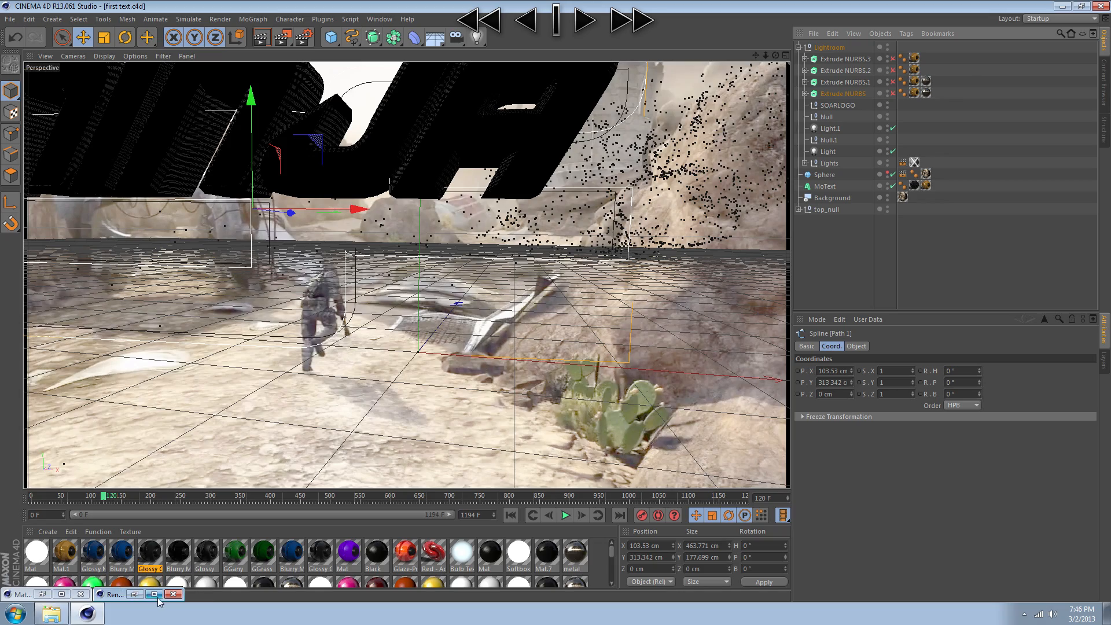
# - Restore the render queue window and start rendering the queued jobs
pyautogui.click(136, 594)
pyautogui.click(422, 184)
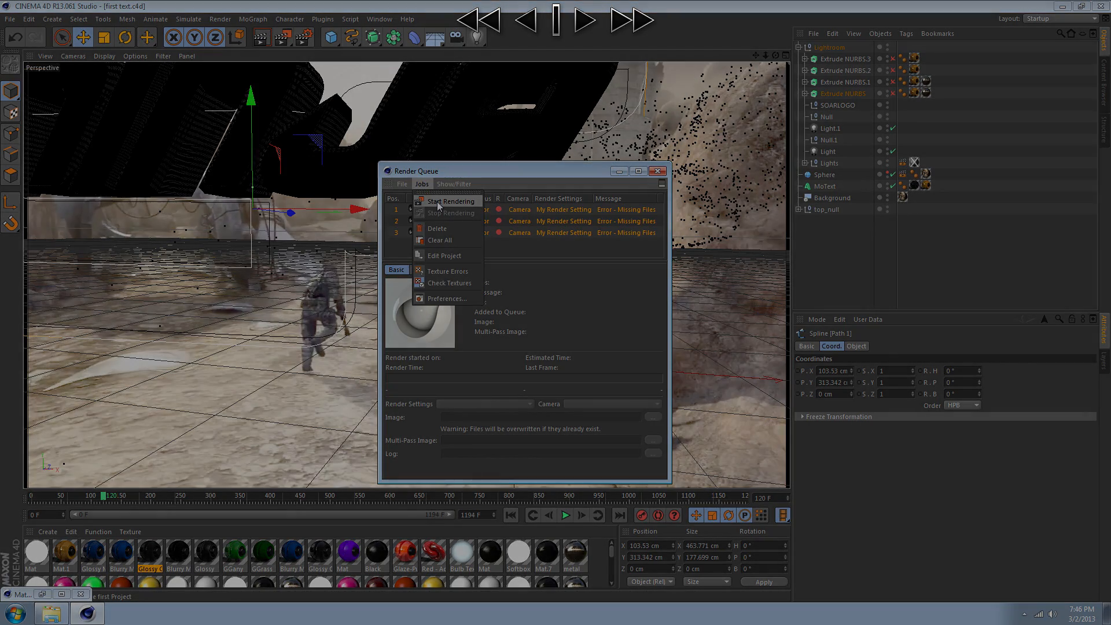
pyautogui.click(436, 202)
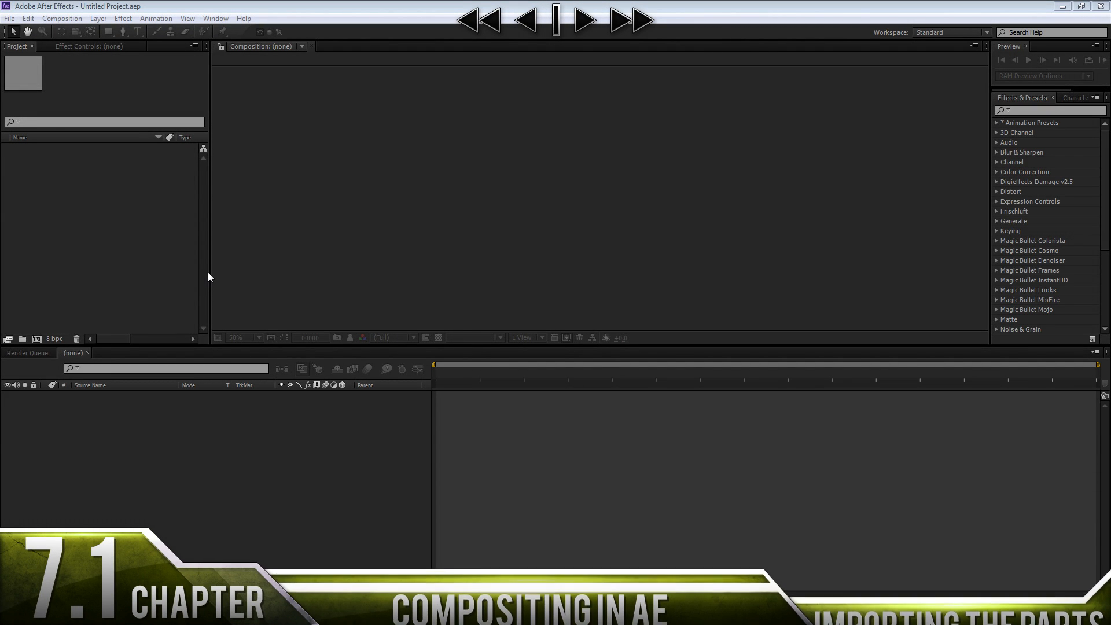
# - Switch to After Effects and import the PNG sequence starting at cinematic_00000 from the Cinematic folder's f subfolder
pyautogui.click(159, 282)
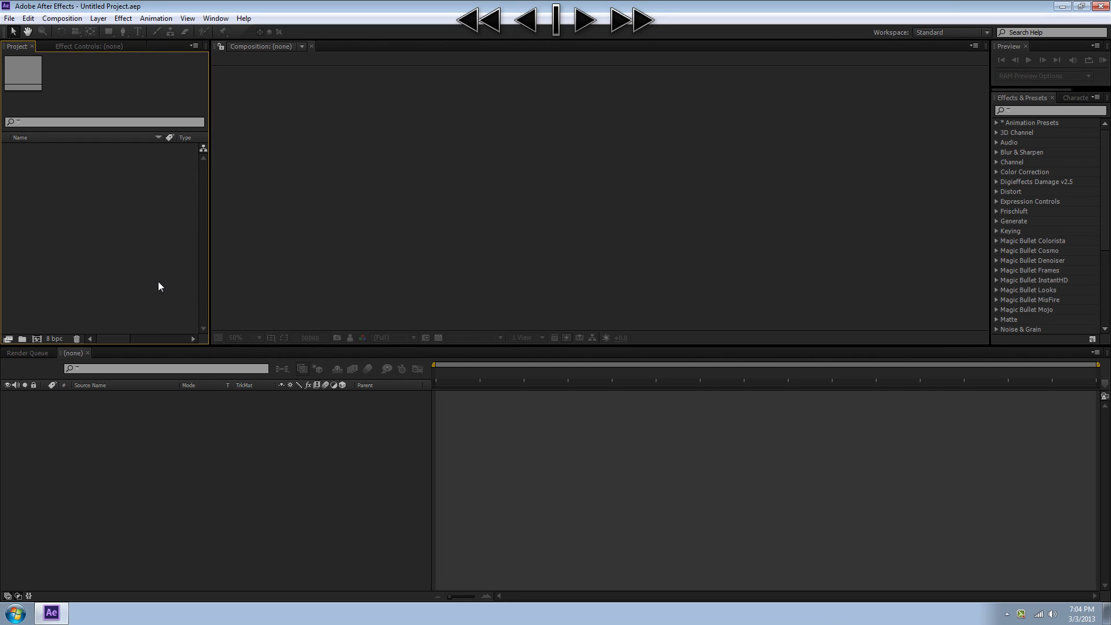
pyautogui.doubleClick(107, 250)
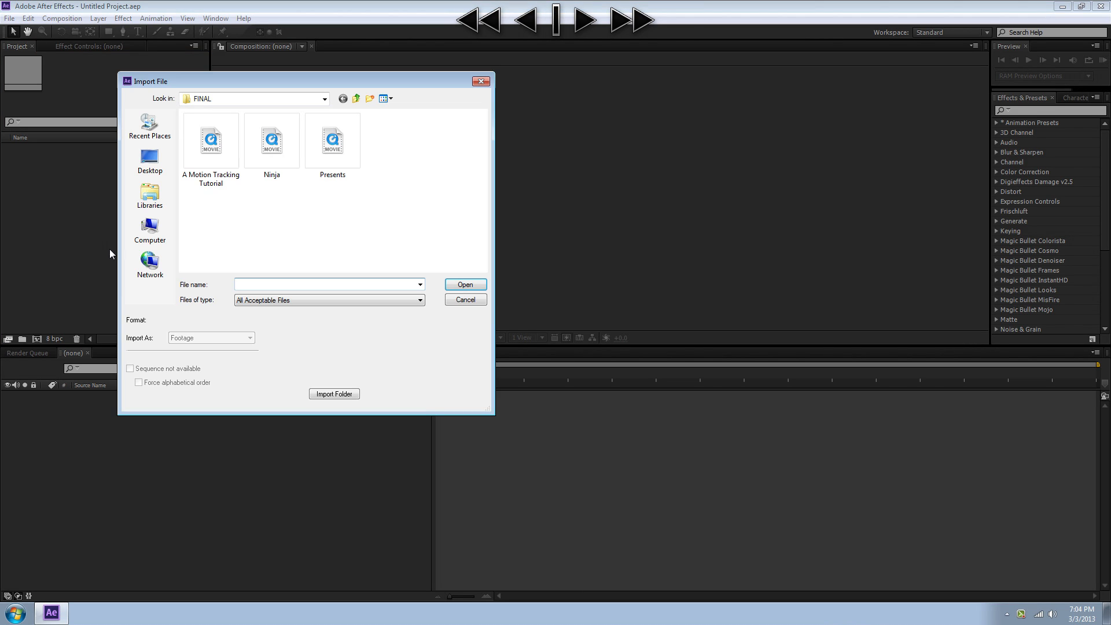
pyautogui.click(356, 100)
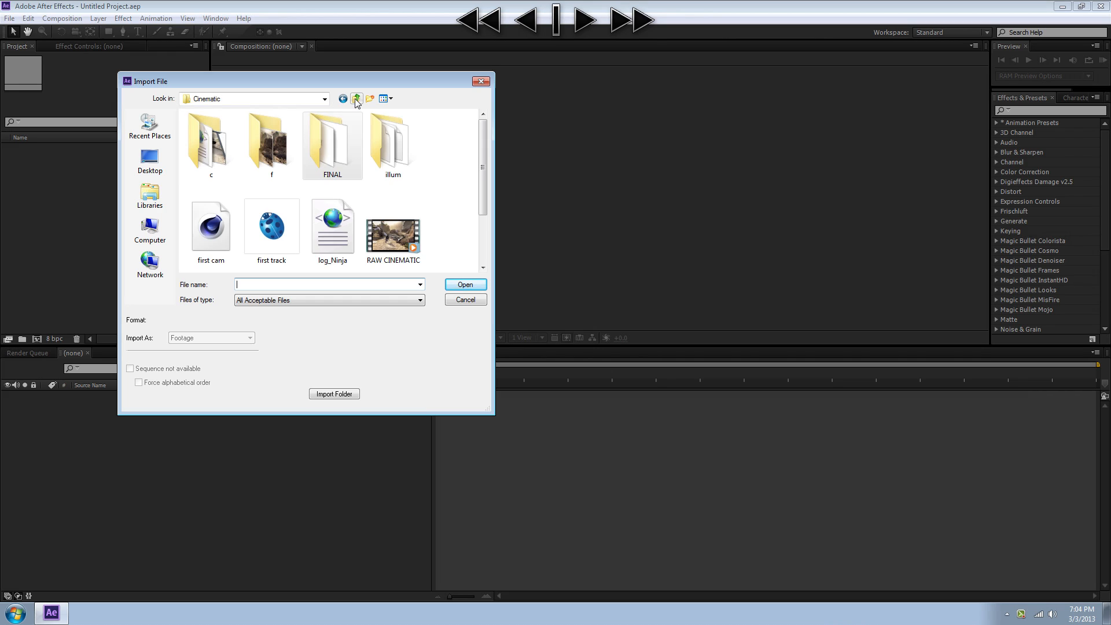
pyautogui.doubleClick(279, 152)
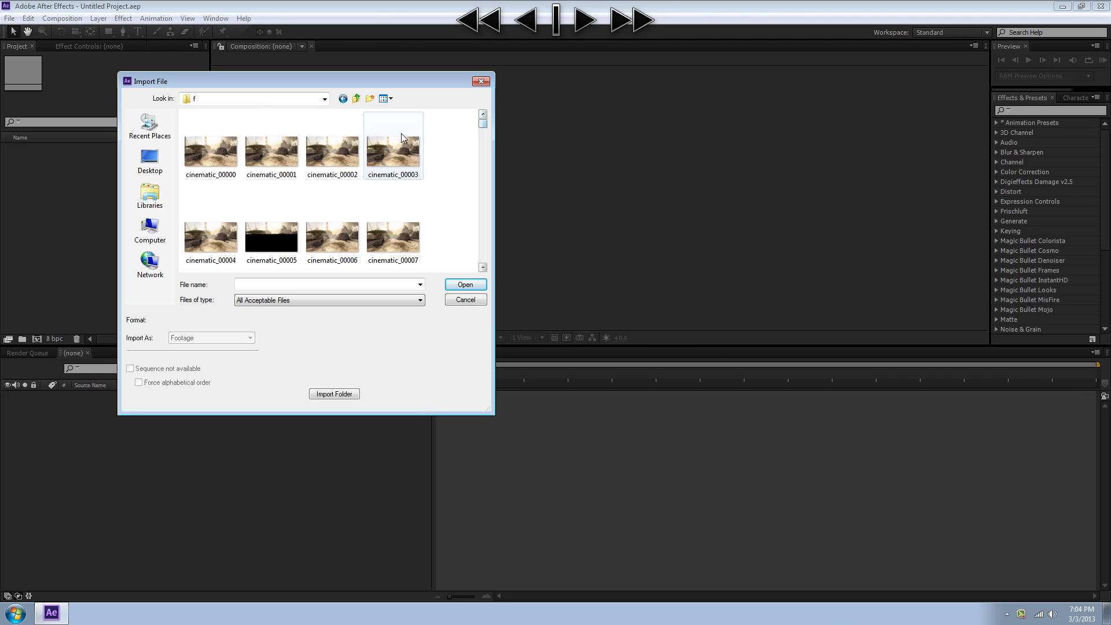
pyautogui.click(202, 167)
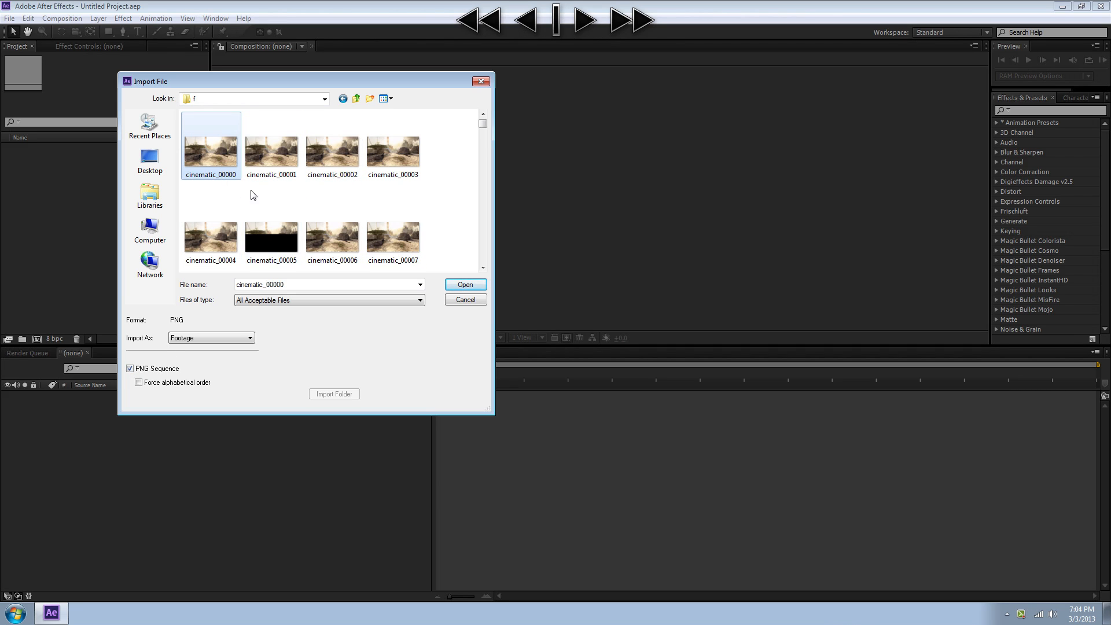
pyautogui.doubleClick(217, 156)
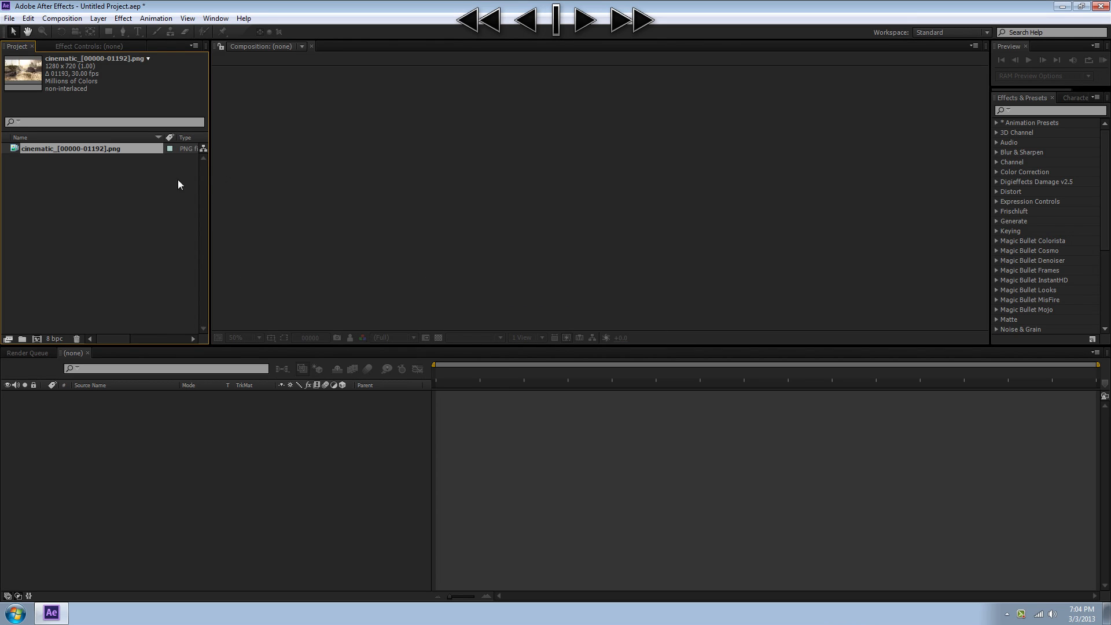
# - Set the imported cinematic sequence's assumed frame rate to 59.94 fps and create a new composition from it
pyautogui.rightClick(72, 150)
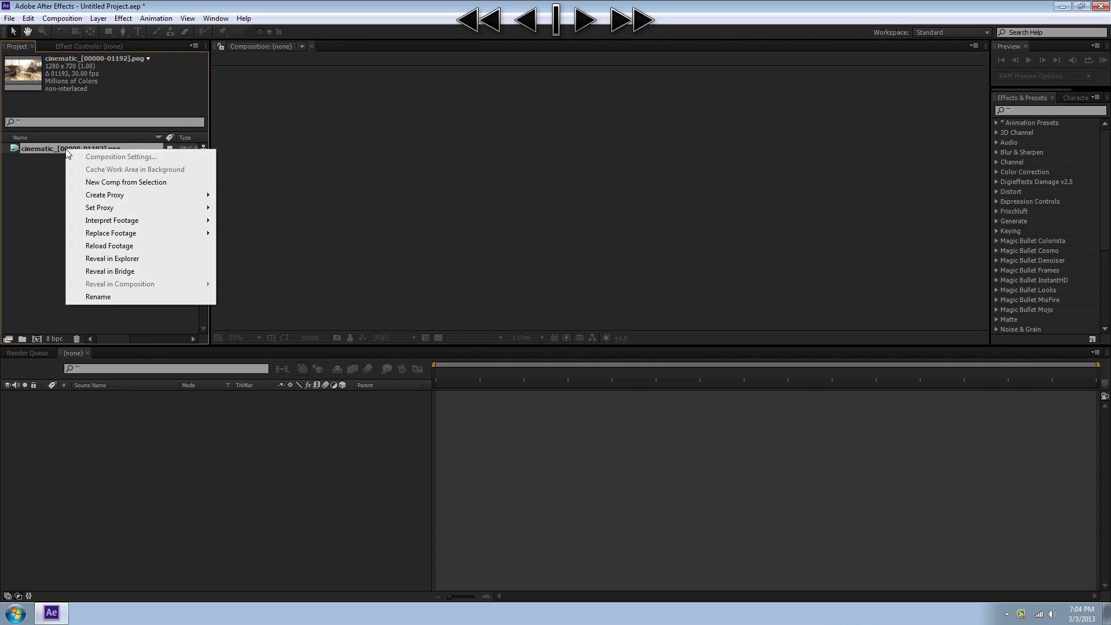
pyautogui.moveTo(92, 223)
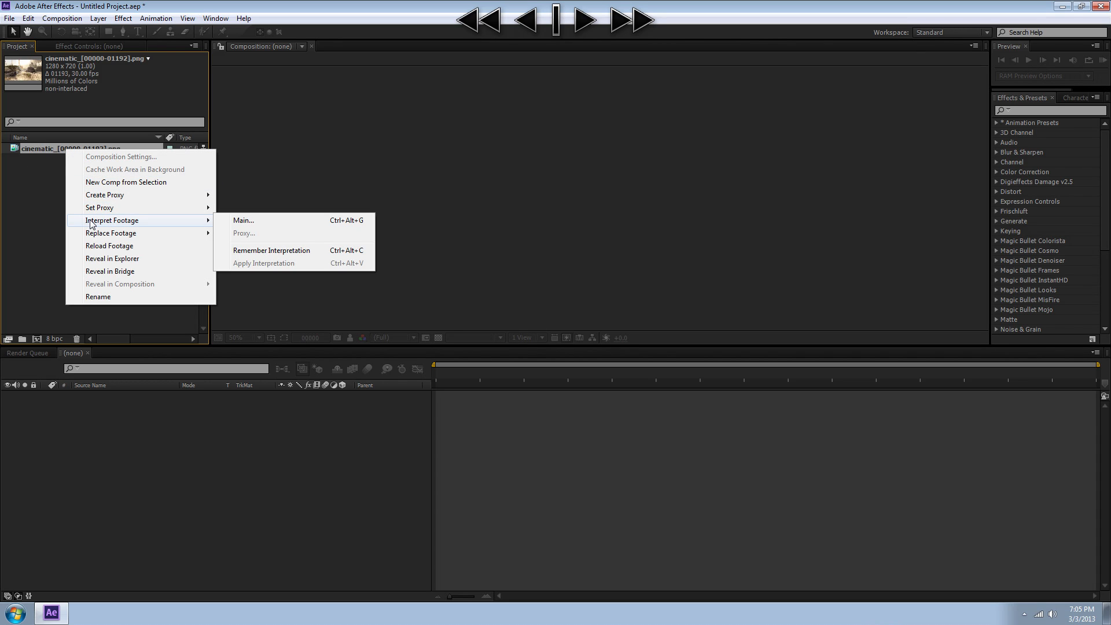
pyautogui.click(242, 220)
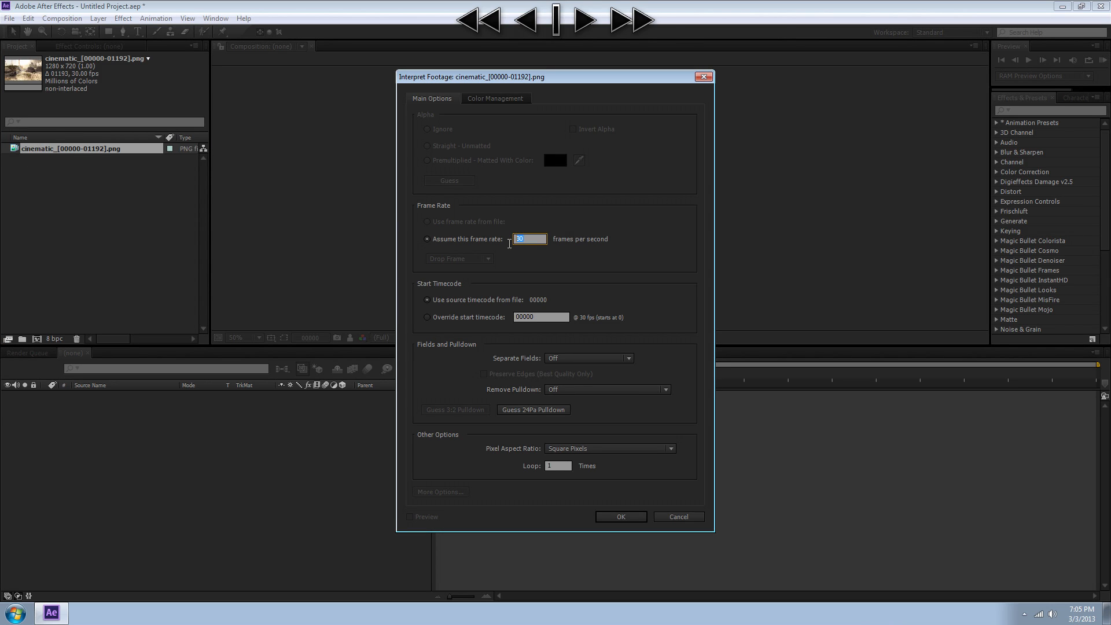
pyautogui.write('59.94')
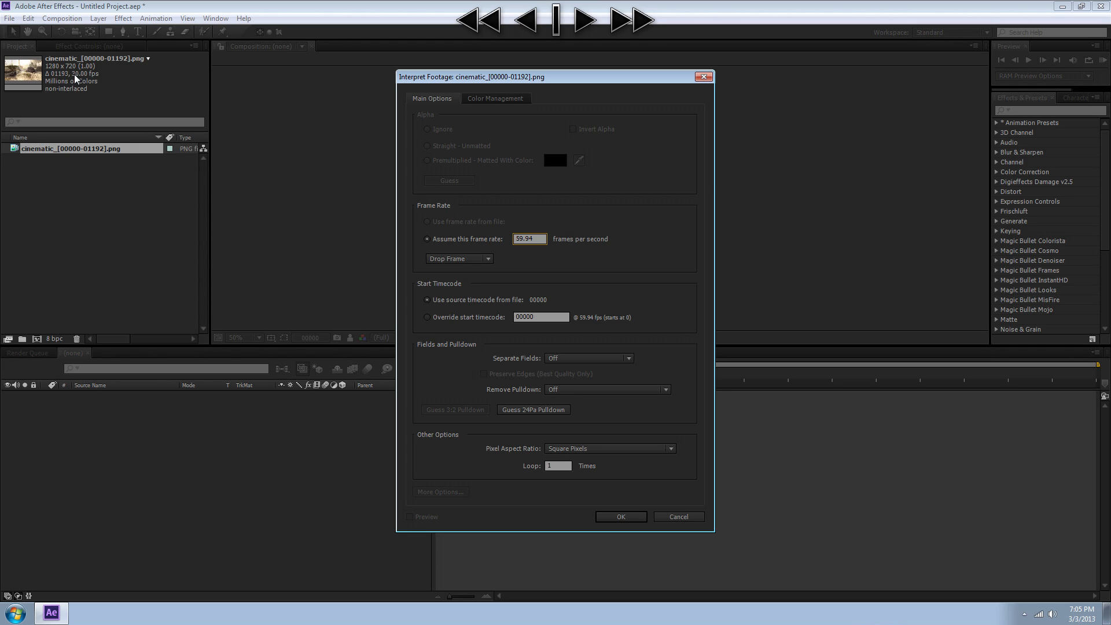
pyautogui.moveTo(538, 242); pyautogui.dragTo(489, 243)
pyautogui.click(616, 517)
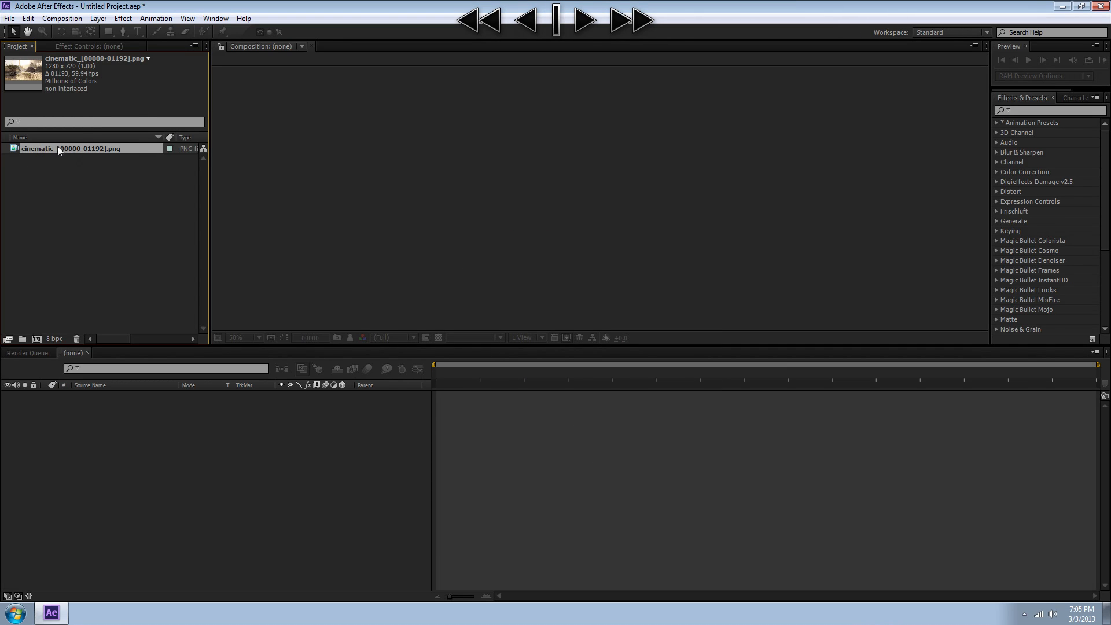
pyautogui.click(37, 339)
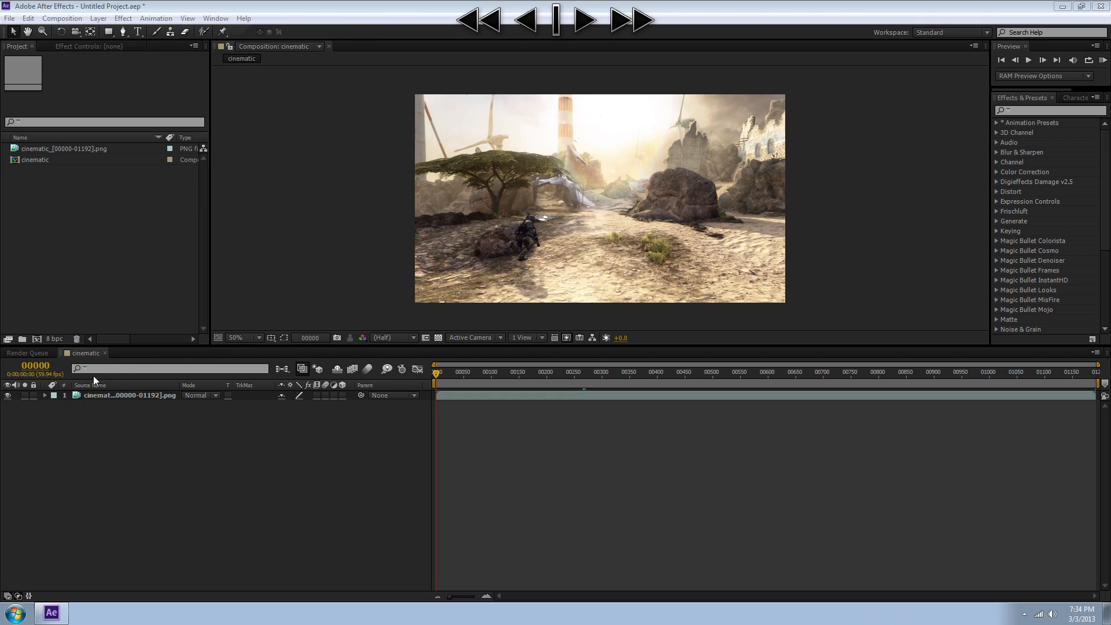
# - Import A Motion Tracking Tutorial, Ninja and Presents movies from the FINAL folder, interpreting their alpha channels as Straight - Unmatted
pyautogui.doubleClick(90, 216)
pyautogui.moveTo(370, 215); pyautogui.dragTo(157, 120)
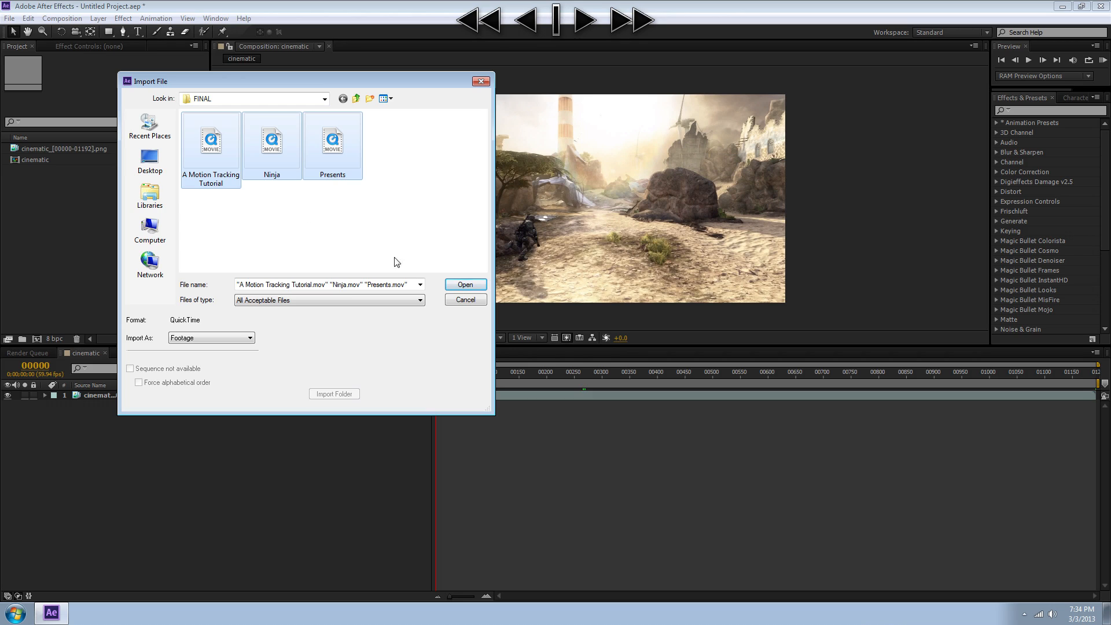
pyautogui.click(465, 284)
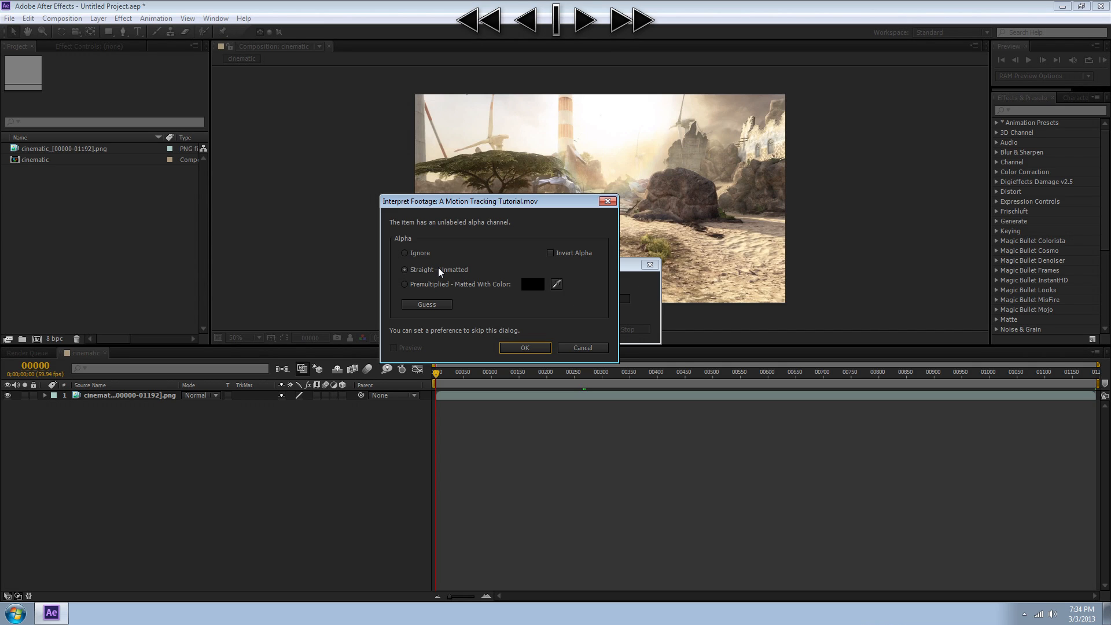
pyautogui.click(420, 273)
pyautogui.click(424, 256)
pyautogui.click(429, 270)
pyautogui.click(525, 347)
pyautogui.click(525, 347)
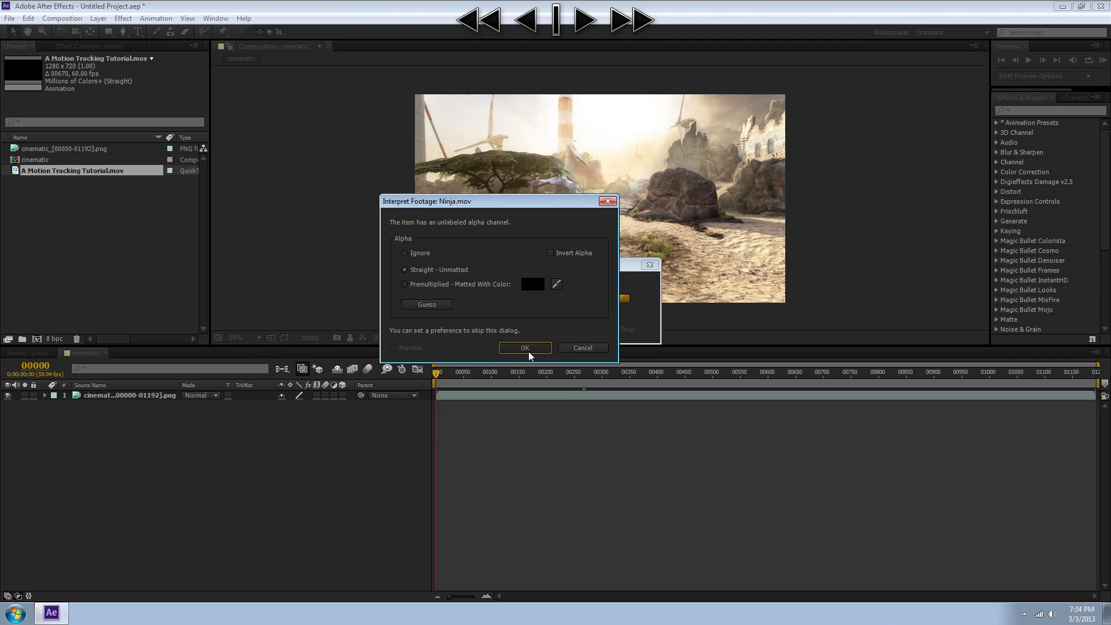
pyautogui.click(525, 348)
pyautogui.click(89, 257)
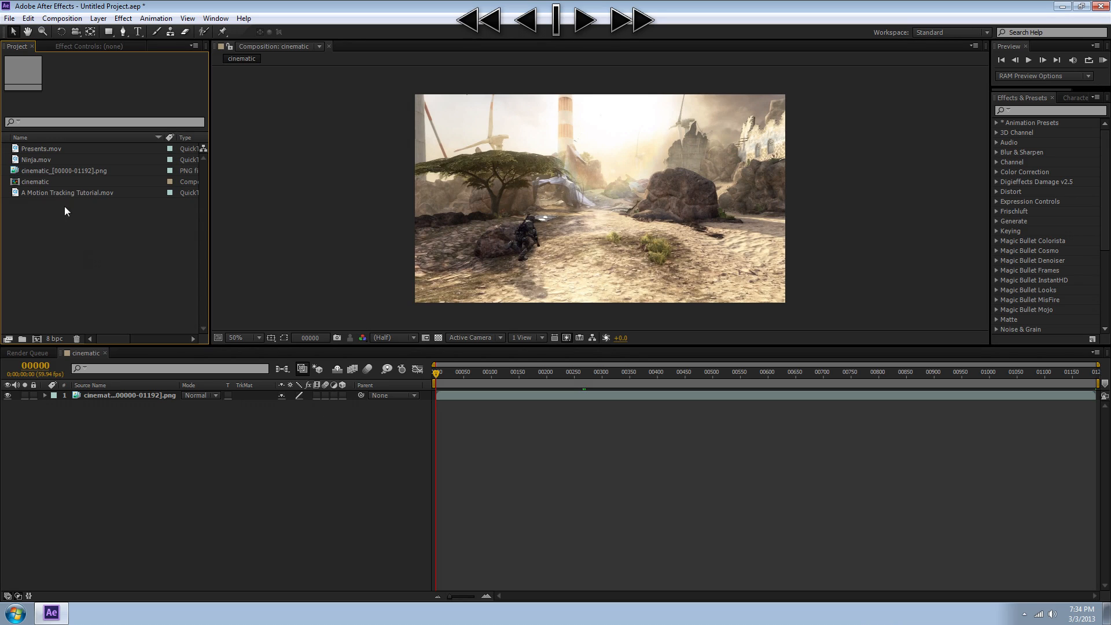
# - Add Ninja.mov to the cinematic composition as a layer above the PNG sequence, starting at frame 0
pyautogui.click(39, 158)
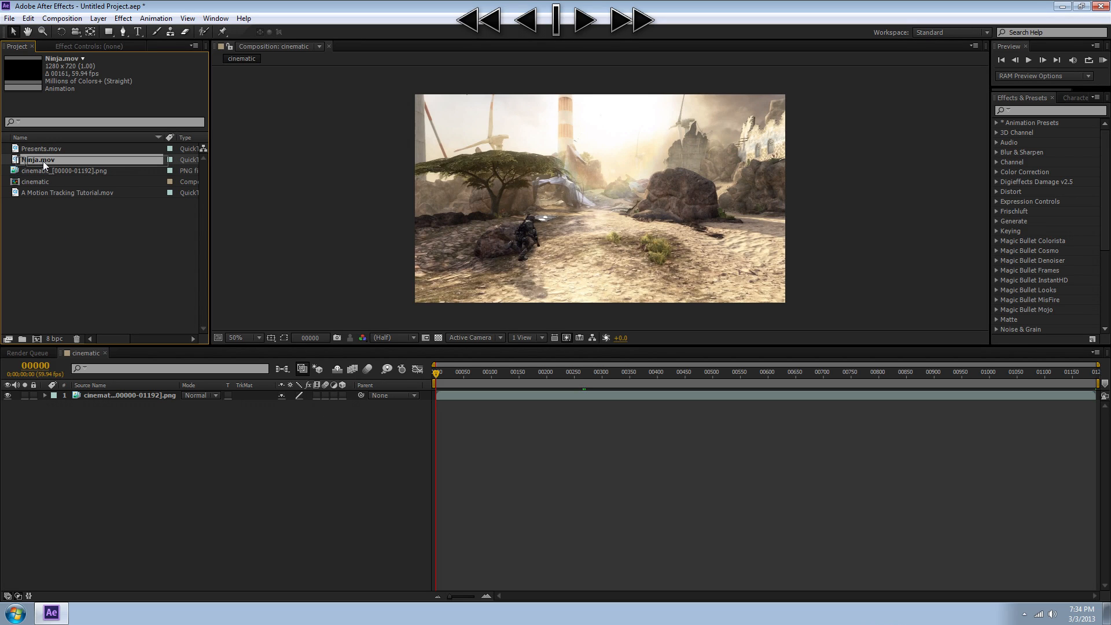
pyautogui.moveTo(120, 317); pyautogui.dragTo(109, 394)
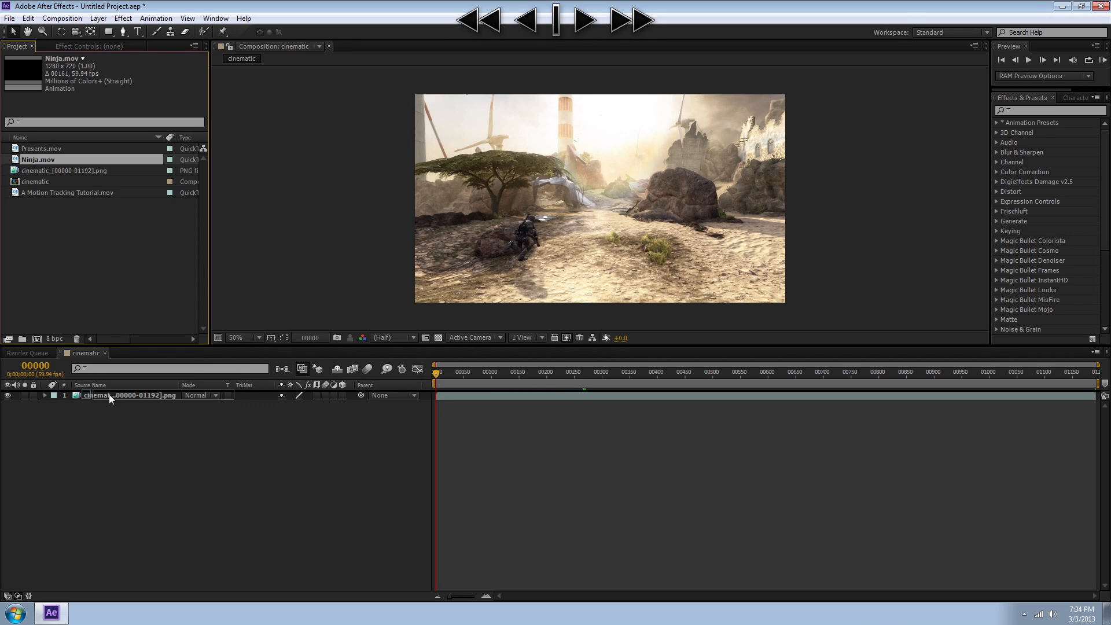
pyautogui.moveTo(109, 394); pyautogui.dragTo(109, 394)
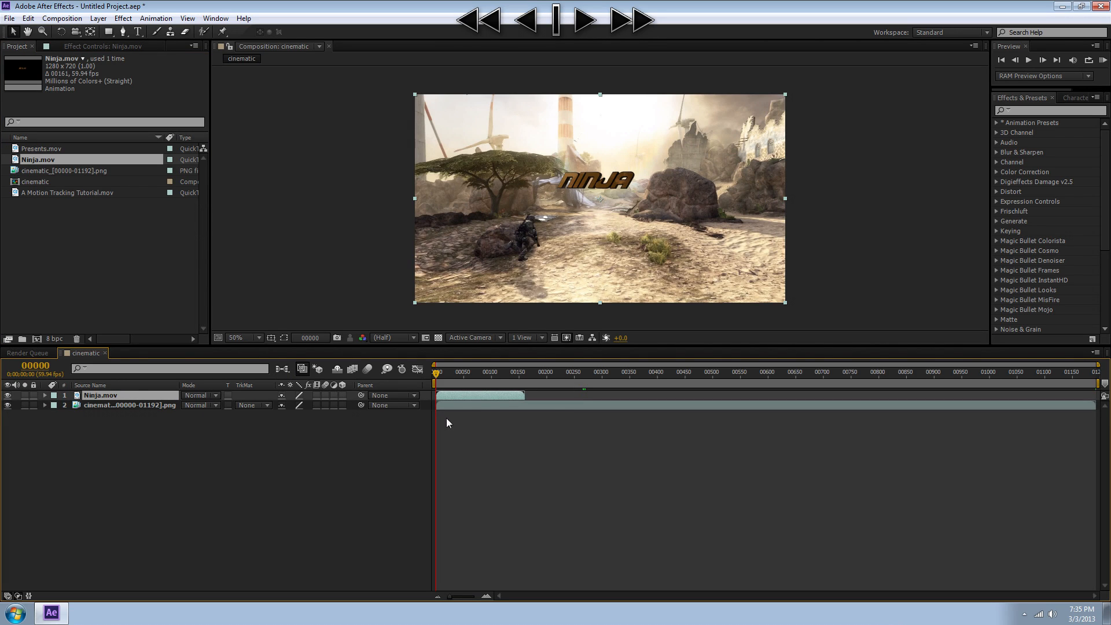
# - Temporarily hide the cinematic layer and try shifting Ninja.mov earlier in time, then restore its position and the layer's visibility
pyautogui.click(7, 405)
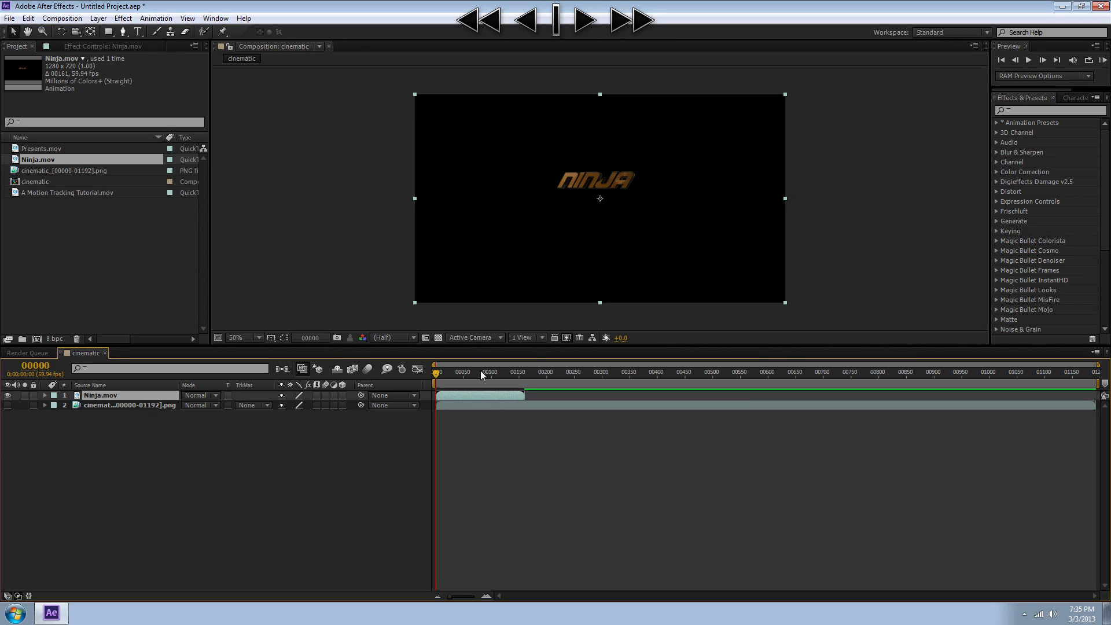
pyautogui.moveTo(495, 392); pyautogui.dragTo(465, 386)
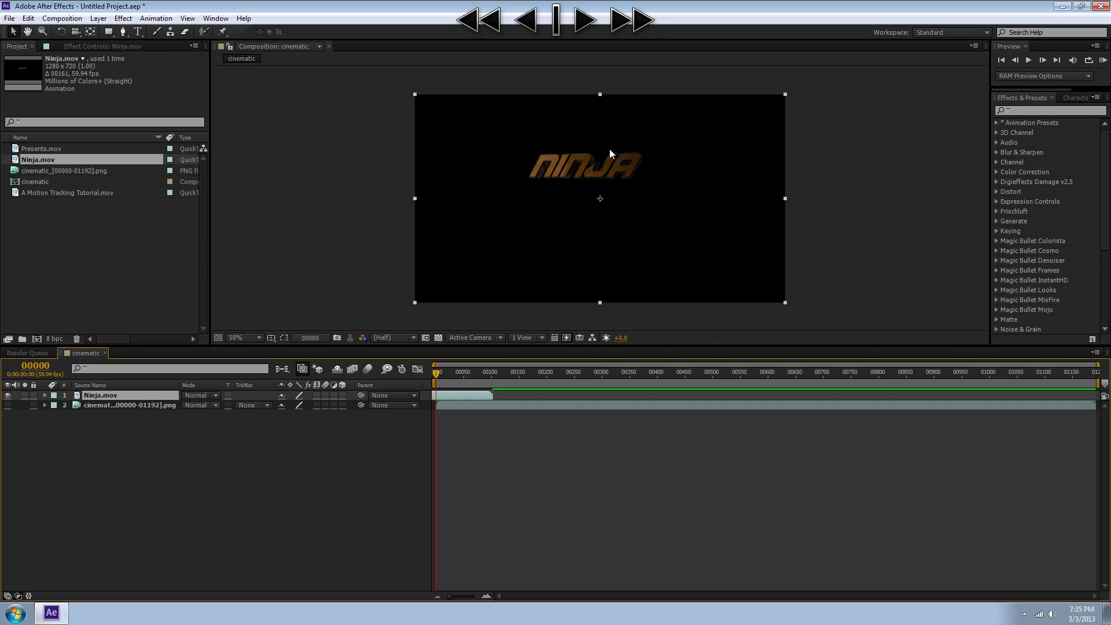
pyautogui.moveTo(463, 396)
pyautogui.mouseDown()
pyautogui.moveTo(495, 393)
pyautogui.moveTo(484, 391)
pyautogui.mouseUp()
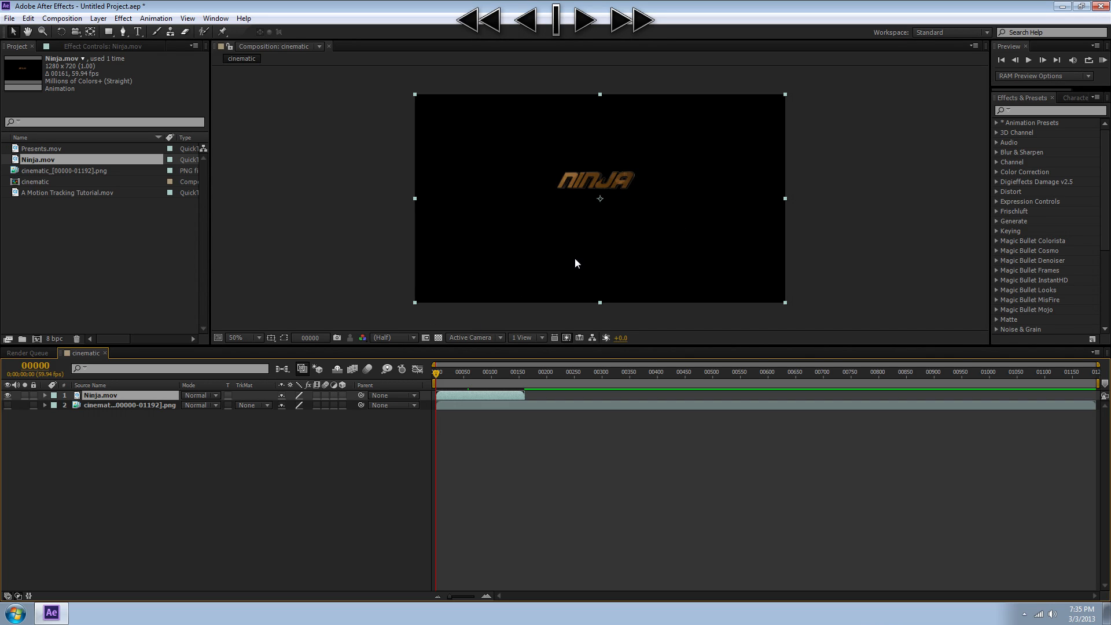
pyautogui.click(7, 405)
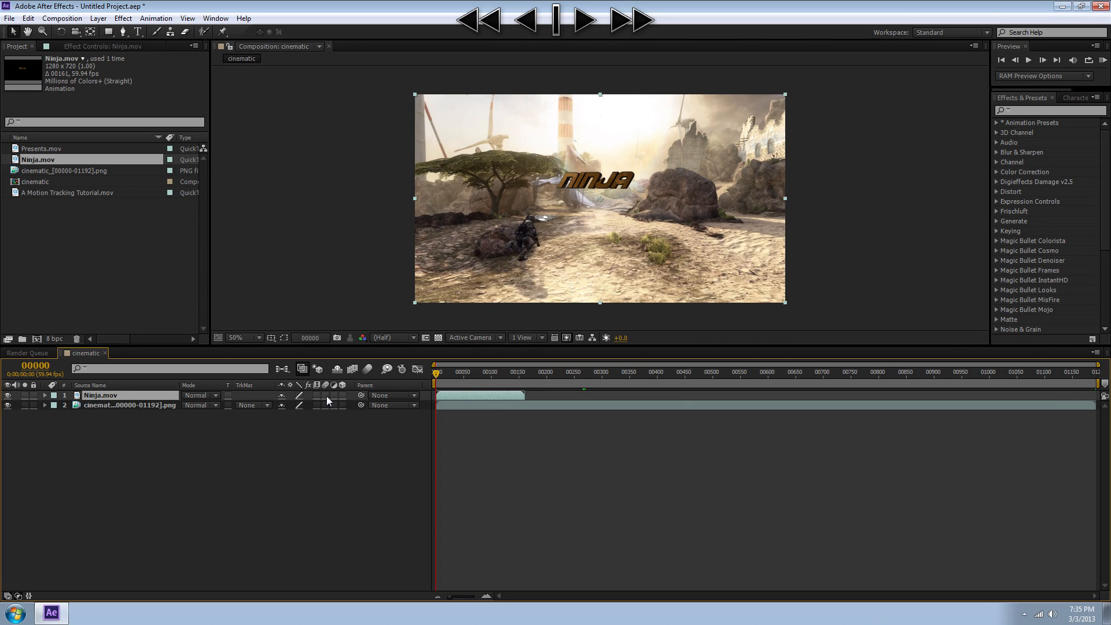
# - Add Presents.mov to the composition as the top layer, starting at about frame 298
pyautogui.click(30, 149)
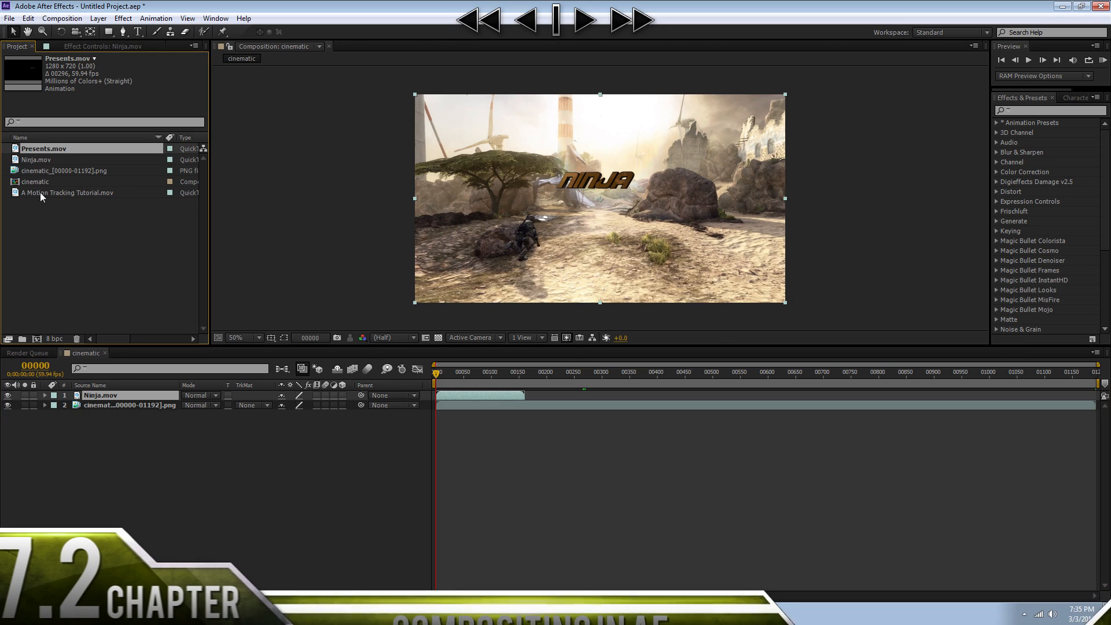
pyautogui.click(442, 404)
pyautogui.click(443, 394)
pyautogui.moveTo(430, 375); pyautogui.dragTo(489, 393)
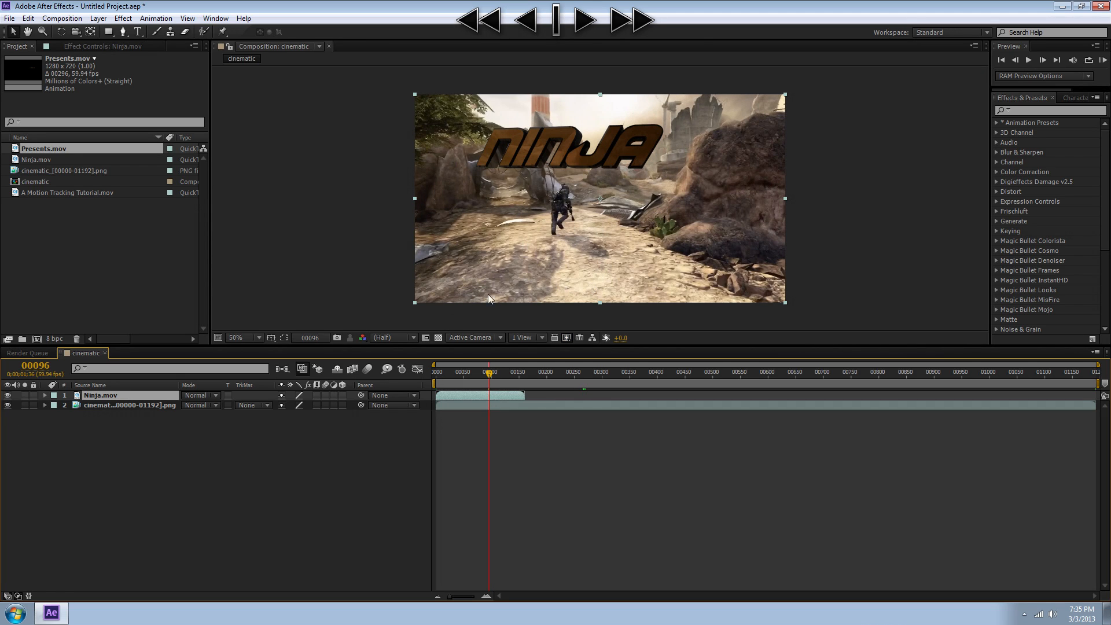
pyautogui.moveTo(491, 384); pyautogui.dragTo(613, 391)
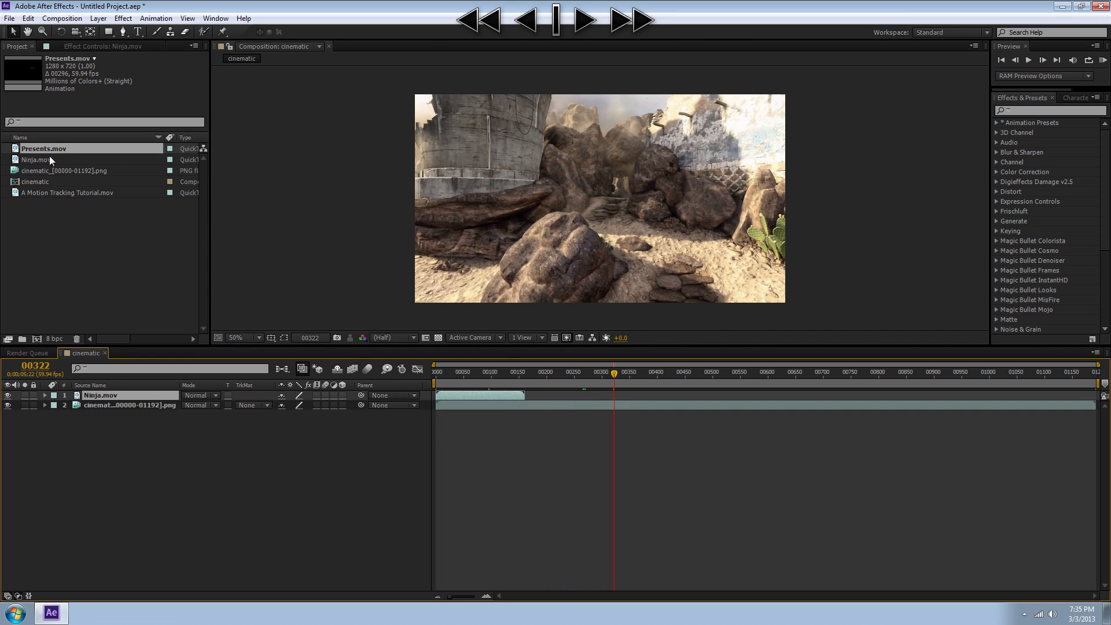
pyautogui.moveTo(29, 150); pyautogui.dragTo(600, 391)
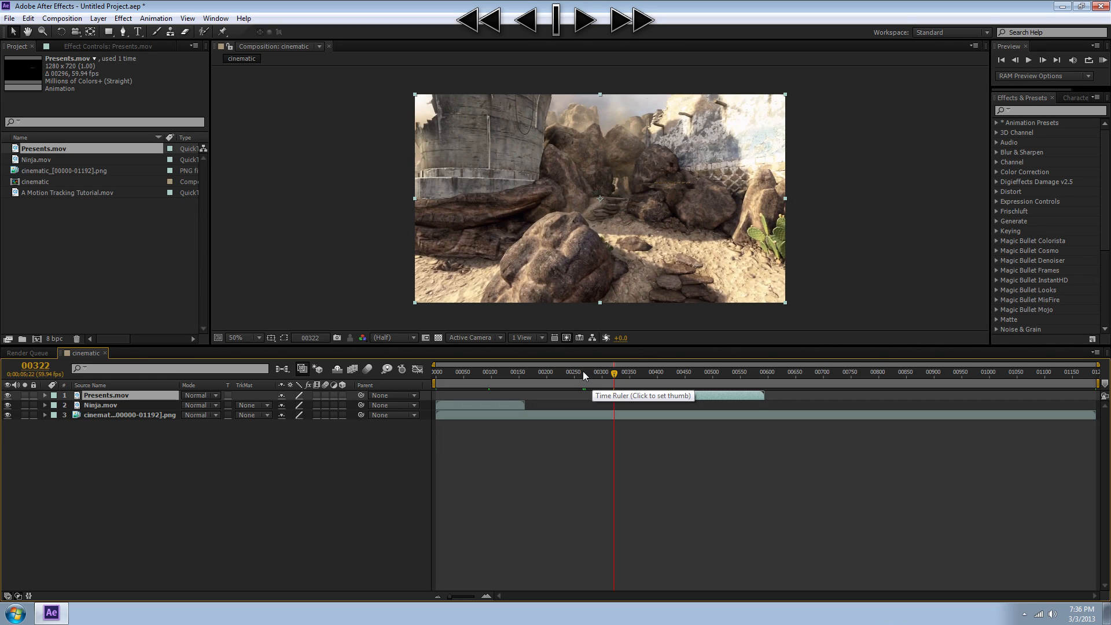
# - Set the current time to frame 260 and move the Presents.mov layer to start there
pyautogui.click(603, 373)
pyautogui.moveTo(604, 379); pyautogui.dragTo(601, 379)
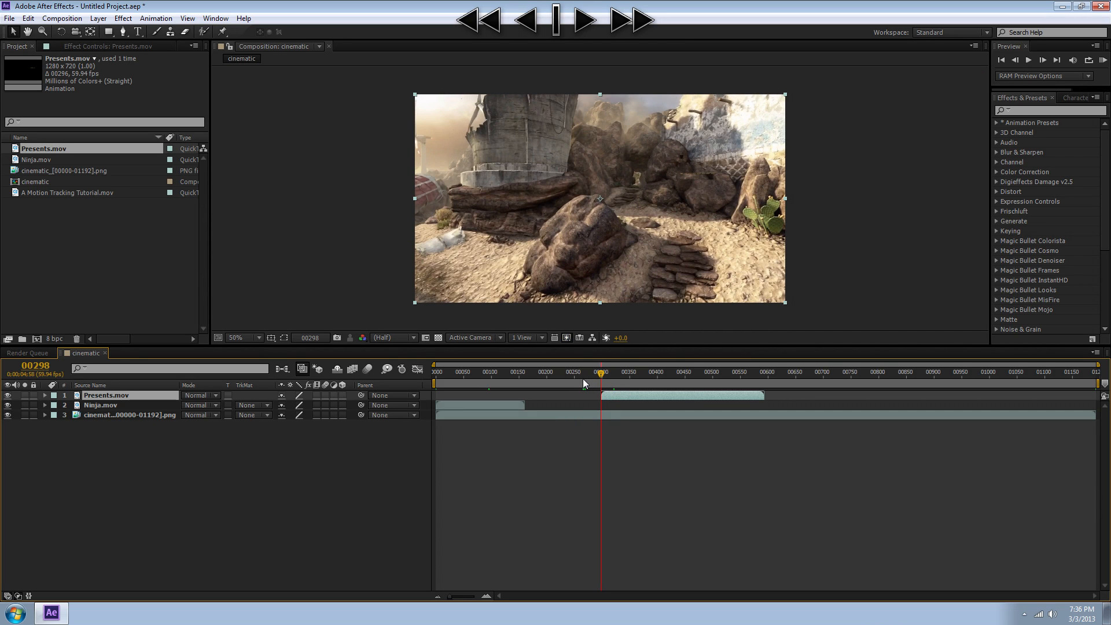
pyautogui.moveTo(577, 377); pyautogui.dragTo(580, 375)
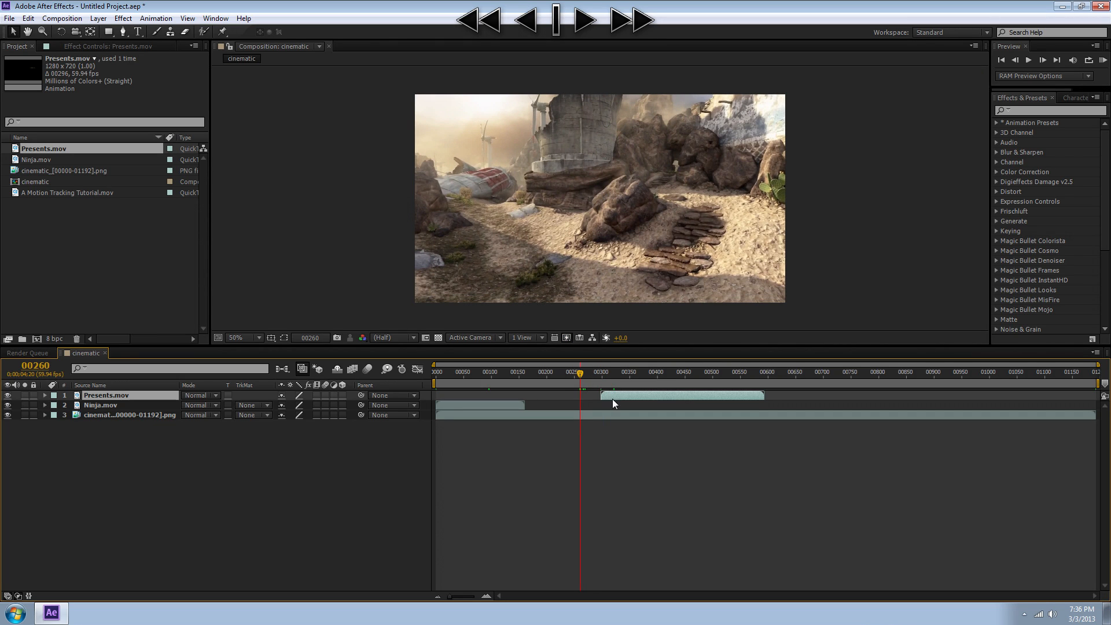
pyautogui.moveTo(619, 394); pyautogui.dragTo(585, 394)
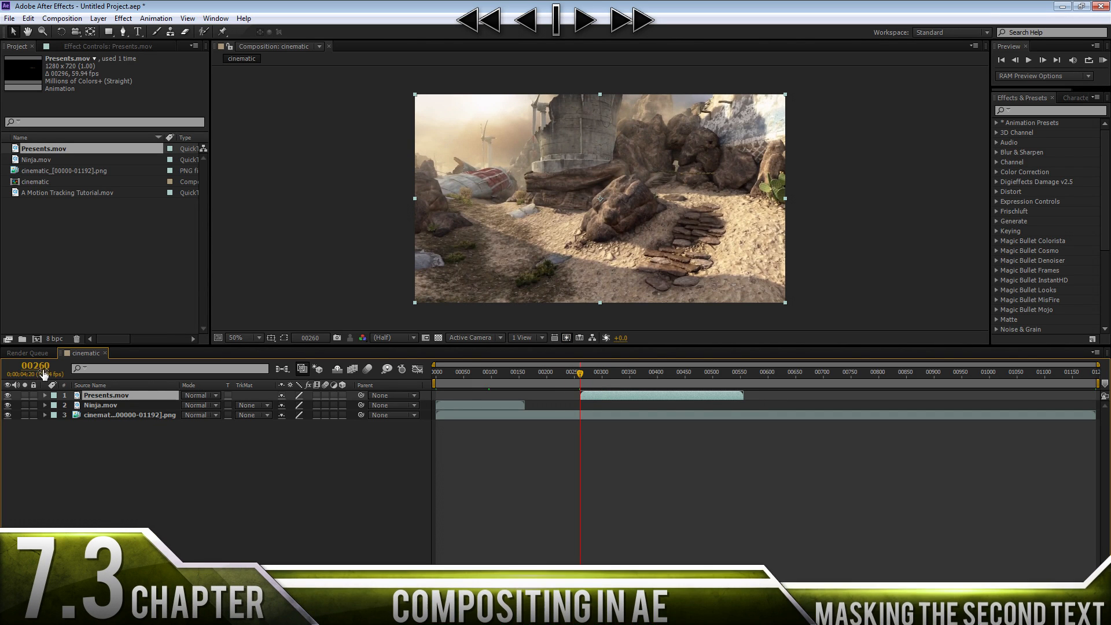
# - Scrub through the Presents.mov layer from frame 260 to about 391 to examine how its text overlaps the foreground boulders
pyautogui.moveTo(580, 374); pyautogui.dragTo(591, 373)
pyautogui.scroll(1, 706, 197)
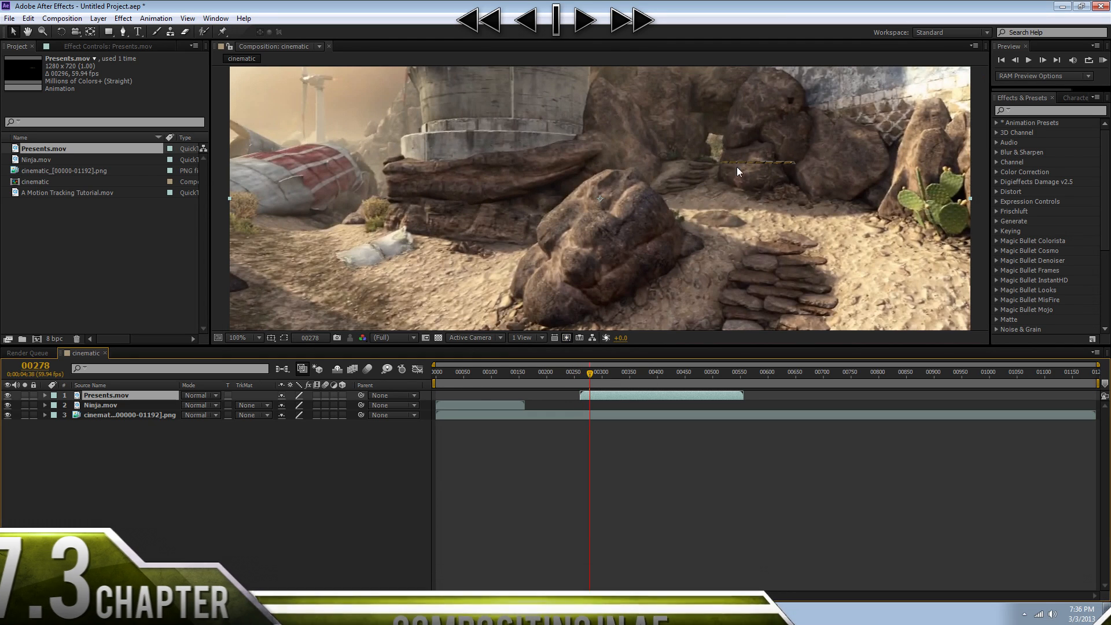
pyautogui.moveTo(592, 373); pyautogui.dragTo(630, 375)
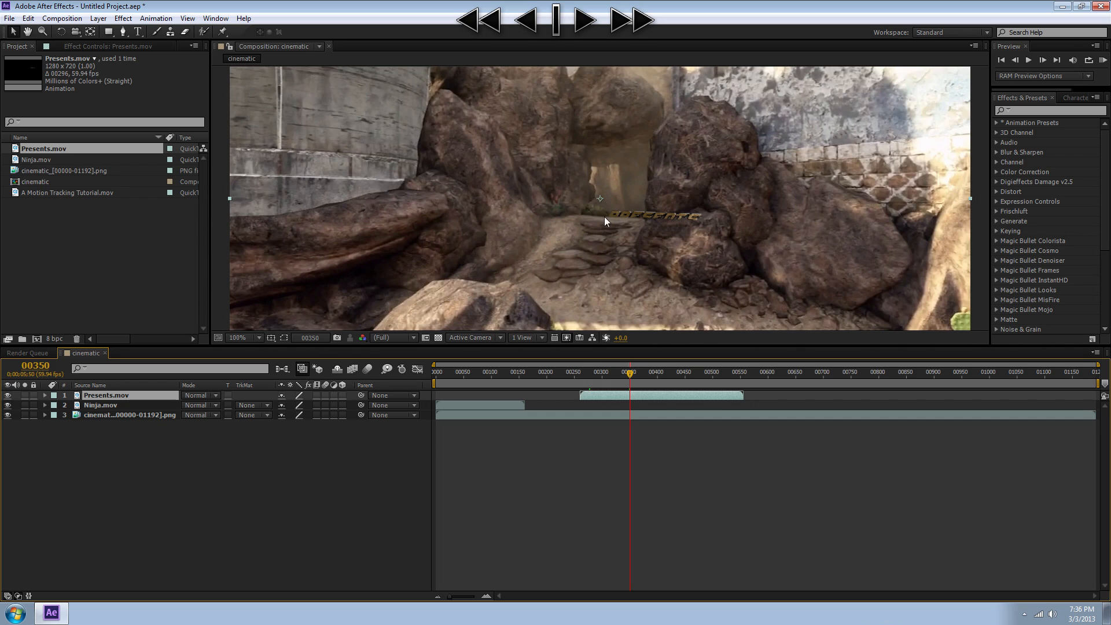
pyautogui.moveTo(633, 378)
pyautogui.mouseDown()
pyautogui.moveTo(696, 376)
pyautogui.moveTo(675, 372)
pyautogui.moveTo(711, 387)
pyautogui.moveTo(653, 381)
pyautogui.mouseUp()
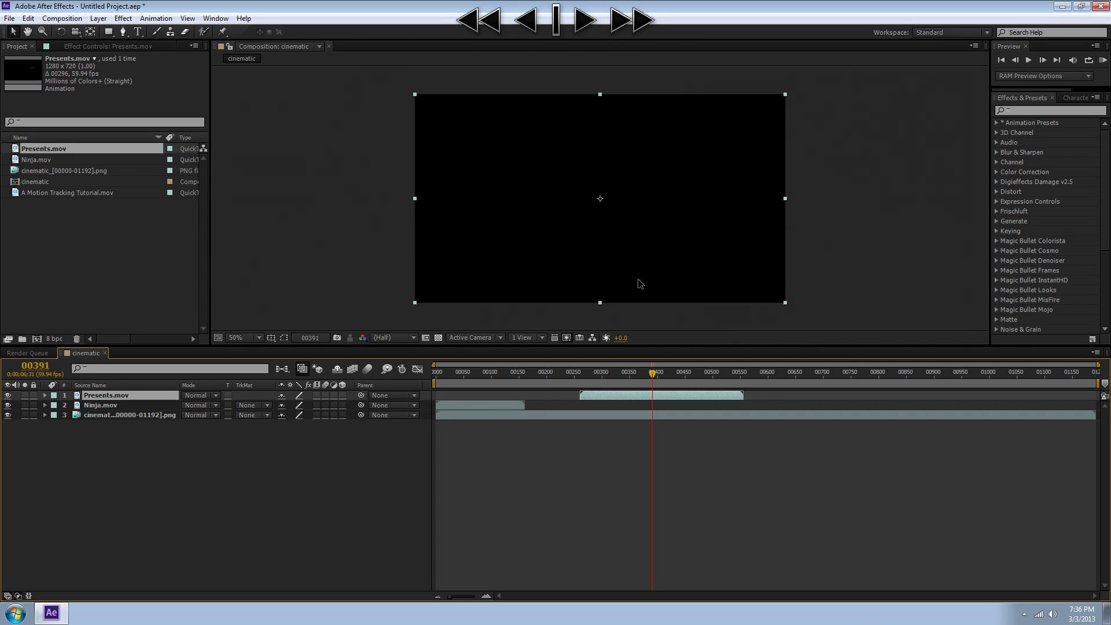
pyautogui.moveTo(630, 375); pyautogui.dragTo(585, 372)
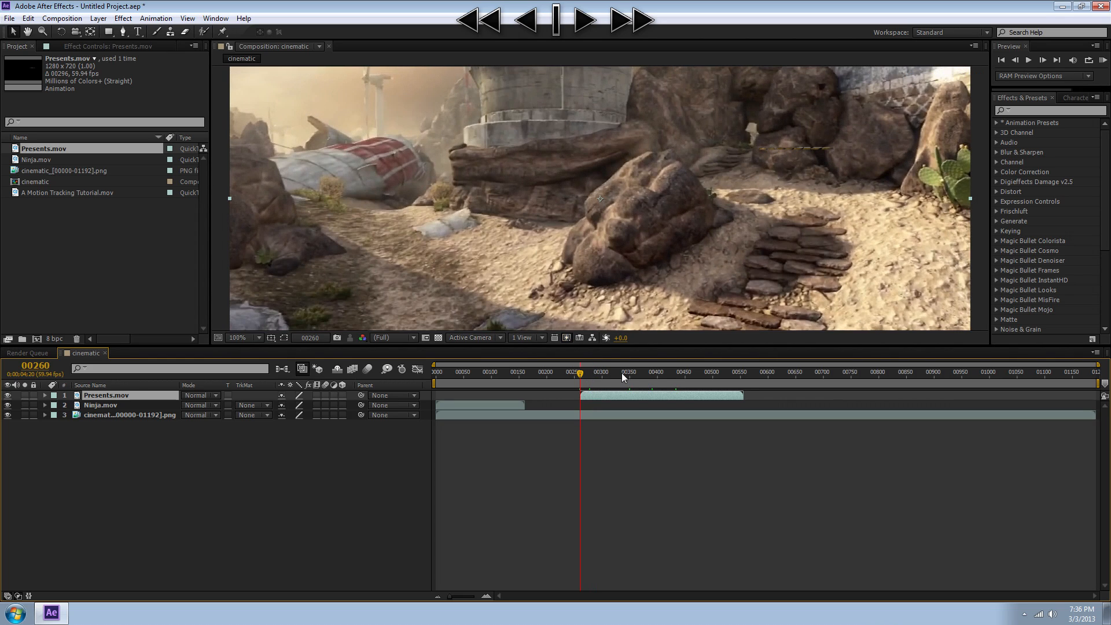
# - Draw a closed Pen mask on Presents.mov at frame 260, curving along the boulder's left edge and enclosing the text in front of it
pyautogui.scroll(2, 745, 196)
pyautogui.moveTo(754, 190); pyautogui.dragTo(471, 265)
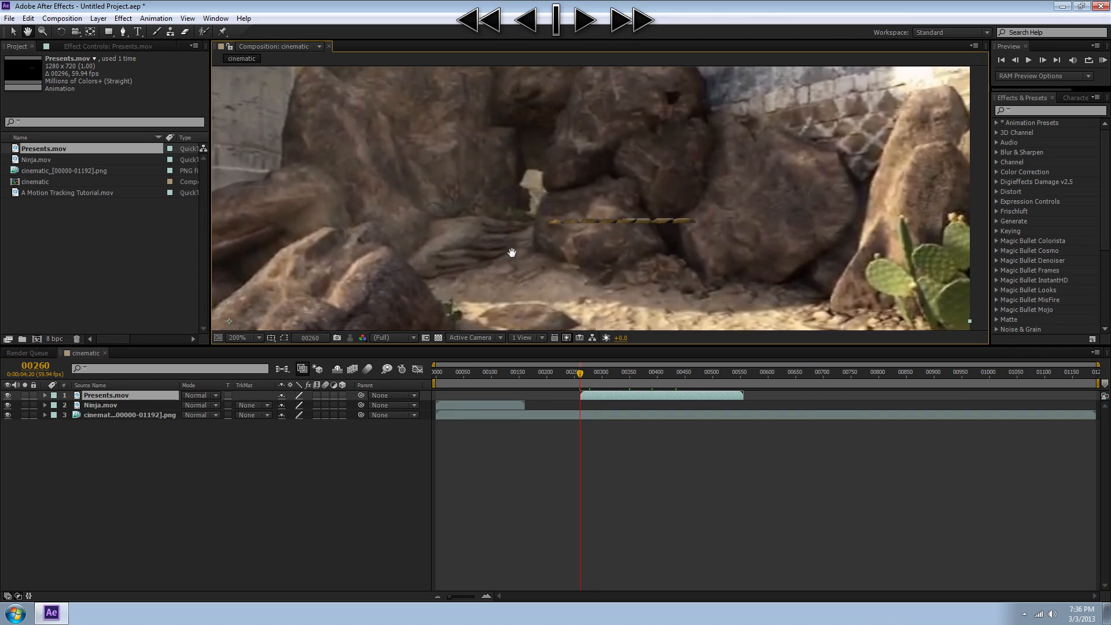
pyautogui.click(123, 32)
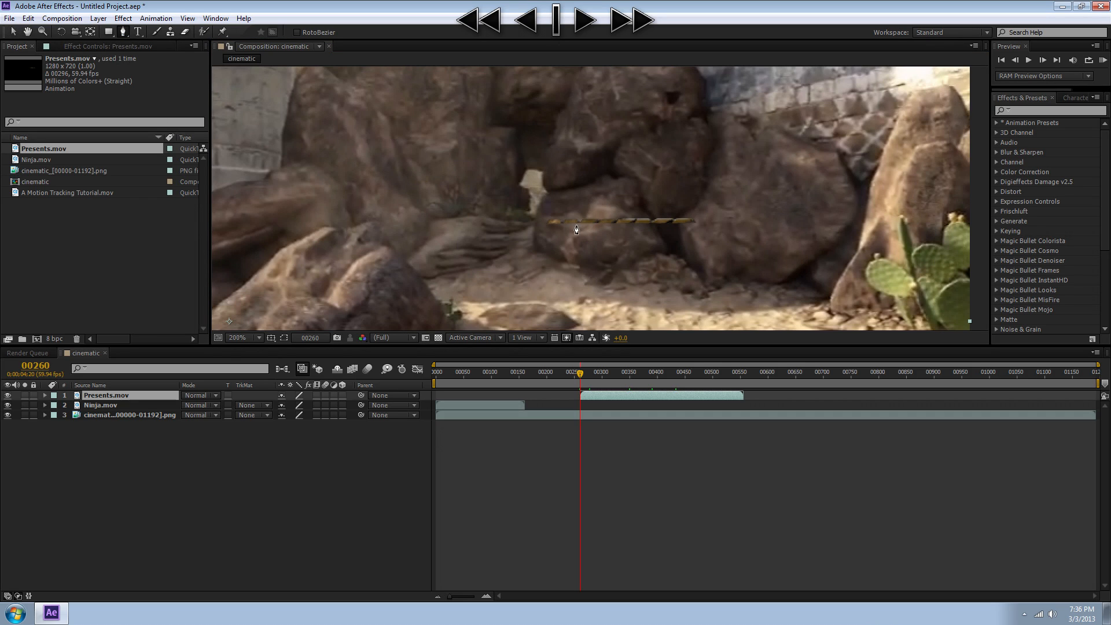
pyautogui.click(550, 140)
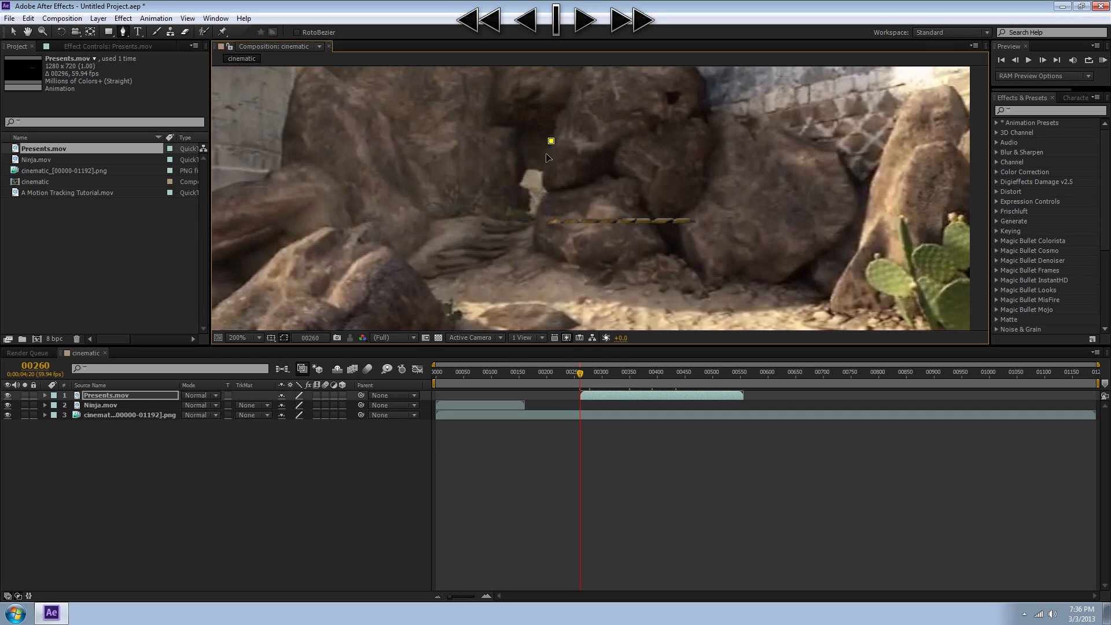
pyautogui.moveTo(548, 192); pyautogui.dragTo(559, 199)
pyautogui.moveTo(534, 247); pyautogui.dragTo(539, 312)
pyautogui.click(573, 314)
pyautogui.click(697, 284)
pyautogui.click(722, 142)
pyautogui.click(550, 140)
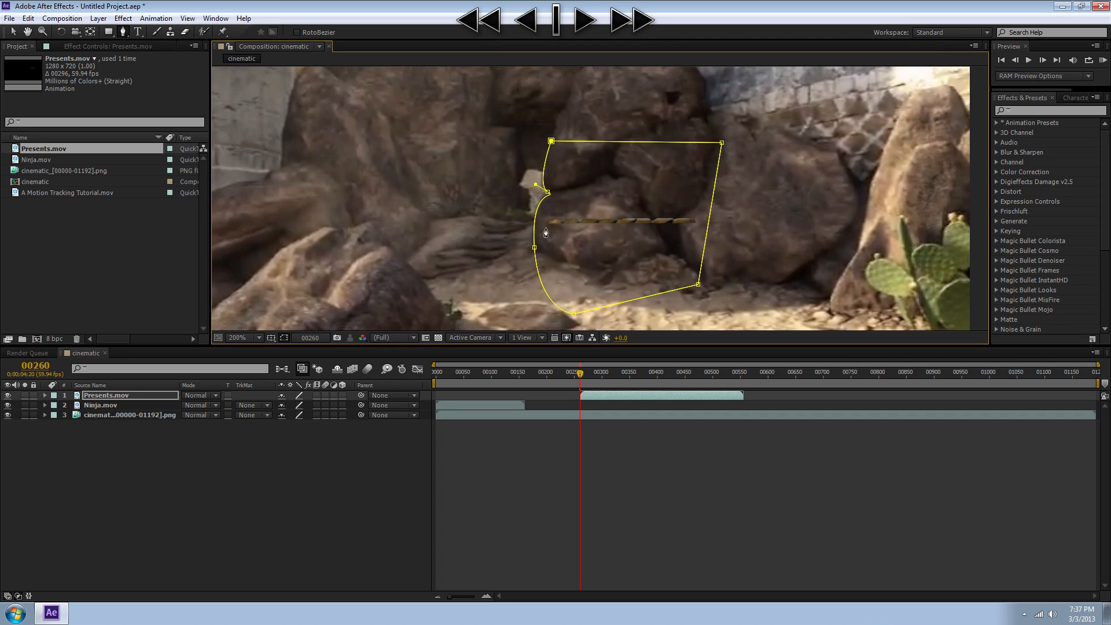
# - Set the Presents.mov mask mode to Subtract and start keyframing its Mask Path at frame 260
pyautogui.click(126, 397)
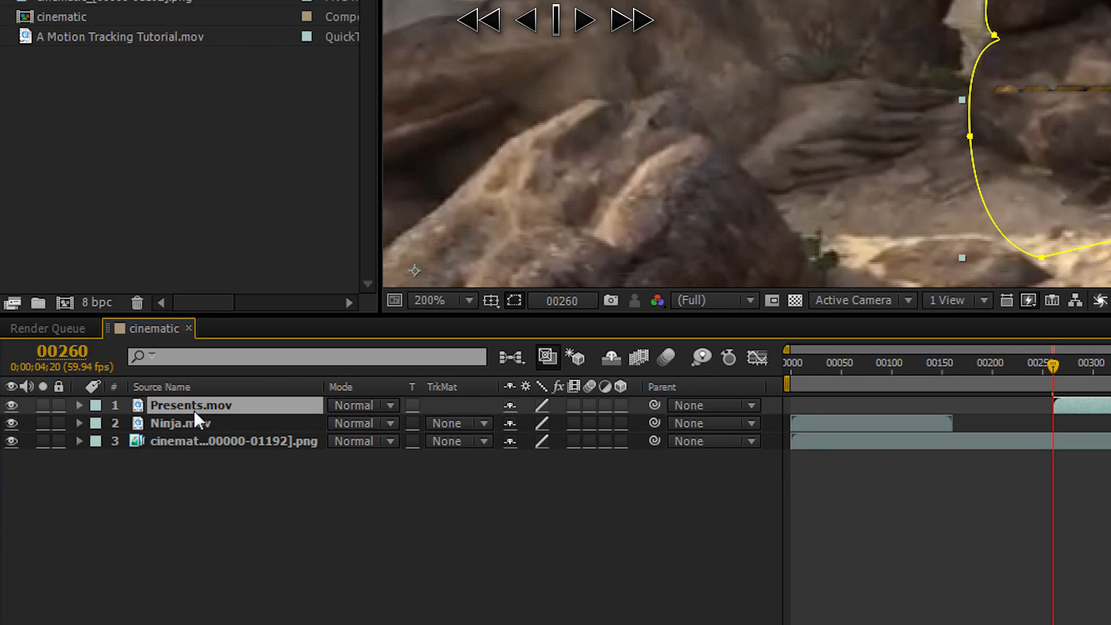
pyautogui.press('m')
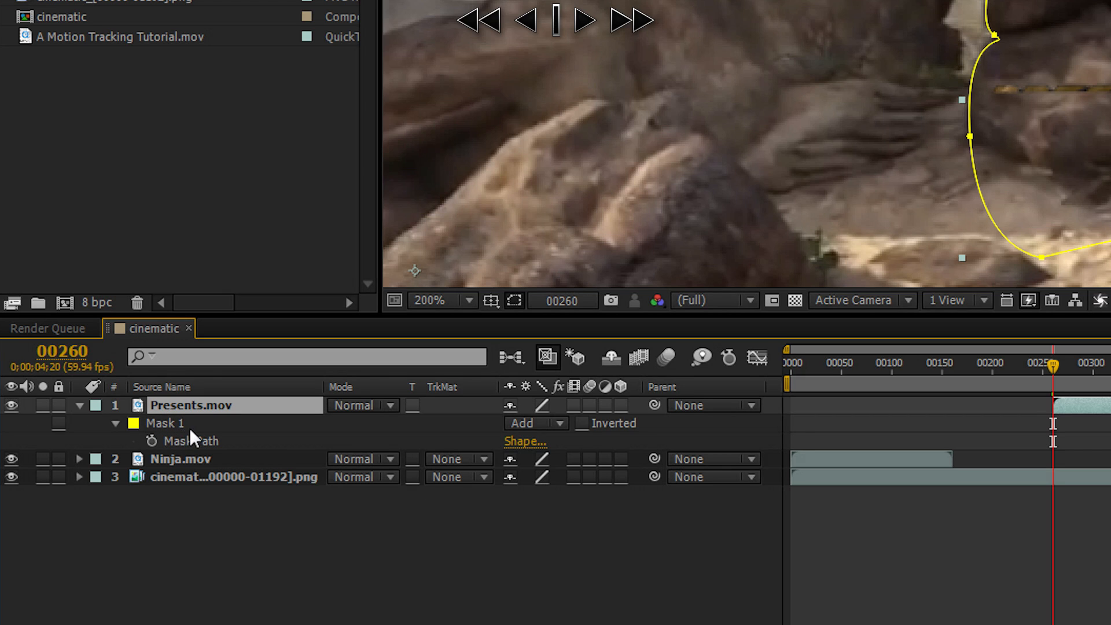
pyautogui.click(529, 426)
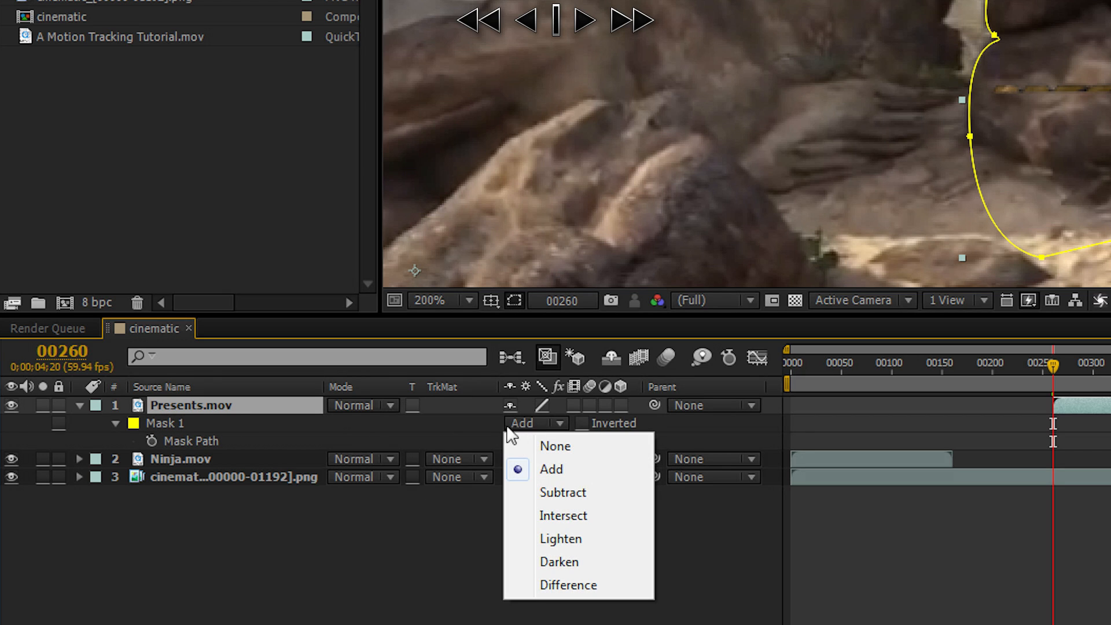
pyautogui.click(561, 492)
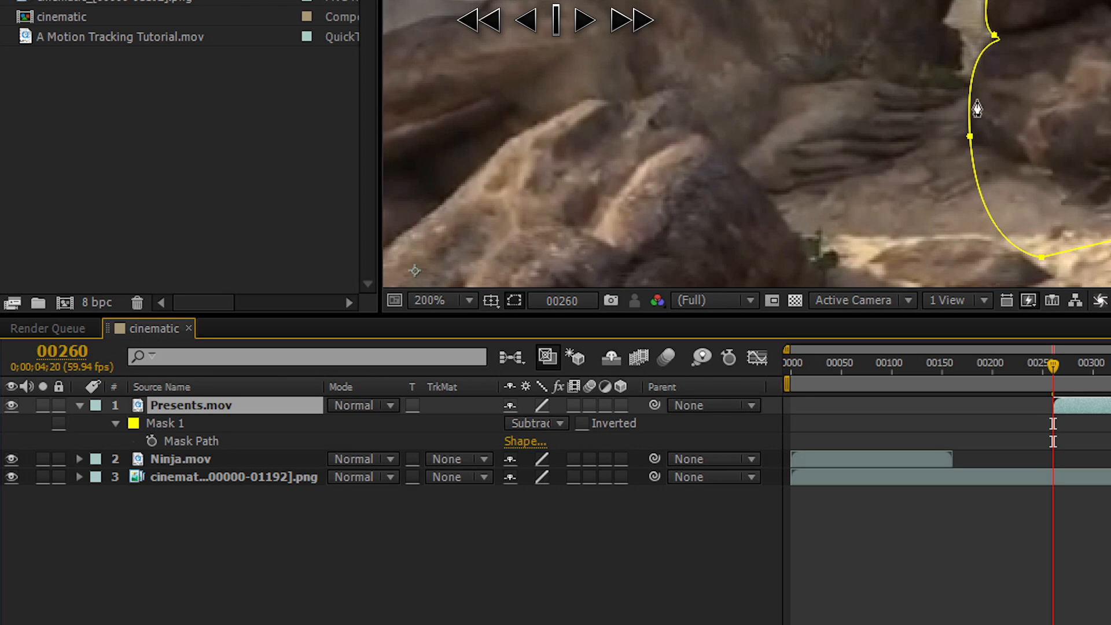
pyautogui.click(151, 441)
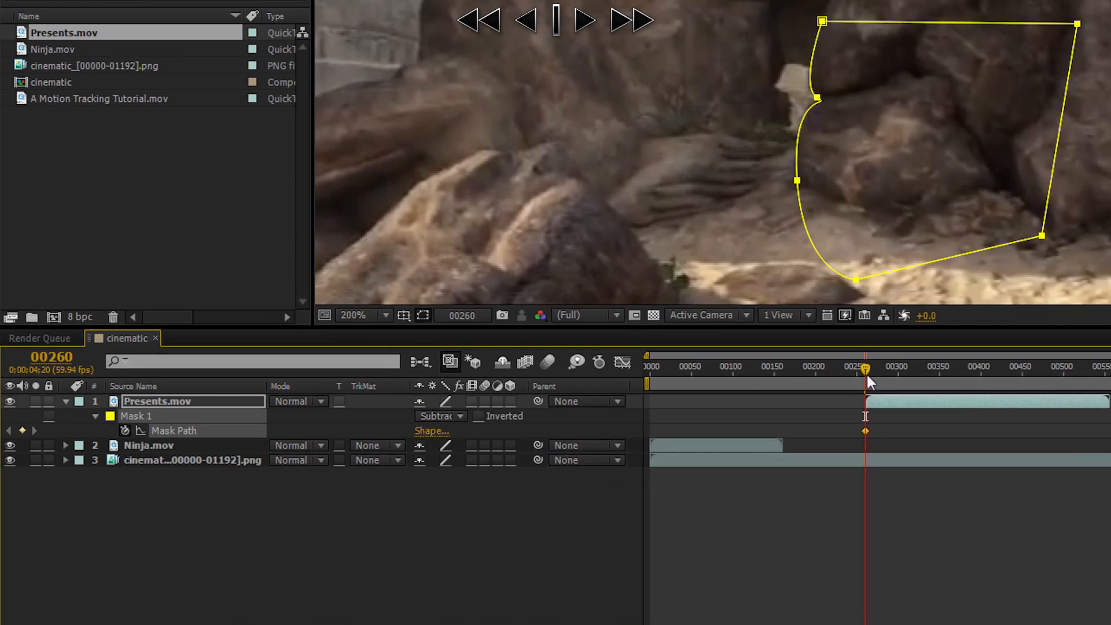
# - At frame 340, move the whole mask over the boulder to keyframe its new position, and deselect the layer
pyautogui.moveTo(1053, 369); pyautogui.dragTo(1072, 368)
pyautogui.moveTo(590, 373); pyautogui.dragTo(621, 375)
pyautogui.moveTo(481, 271); pyautogui.dragTo(562, 250)
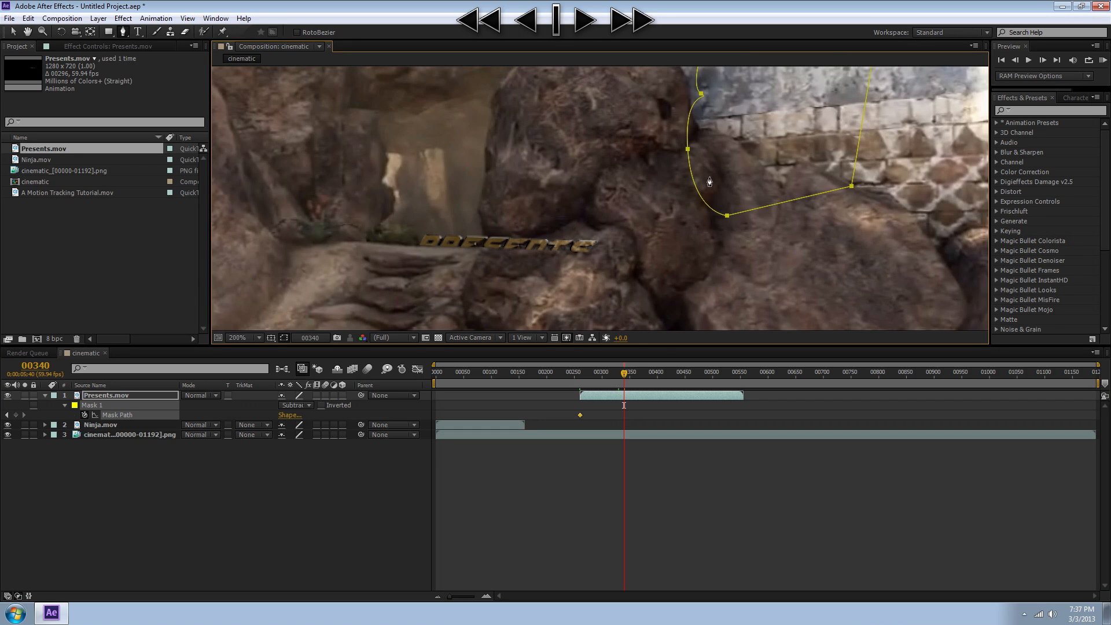
pyautogui.moveTo(662, 245); pyautogui.dragTo(779, 76)
pyautogui.moveTo(617, 246); pyautogui.dragTo(402, 287)
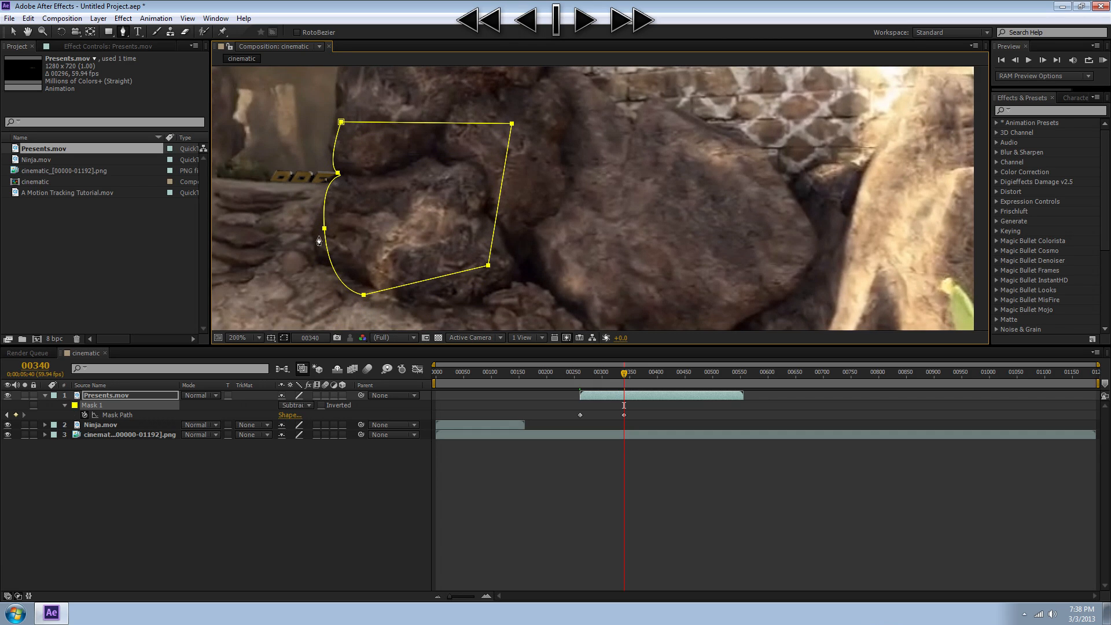
pyautogui.press('h')
pyautogui.moveTo(279, 209); pyautogui.dragTo(451, 243)
pyautogui.press('g')
pyautogui.click(552, 507)
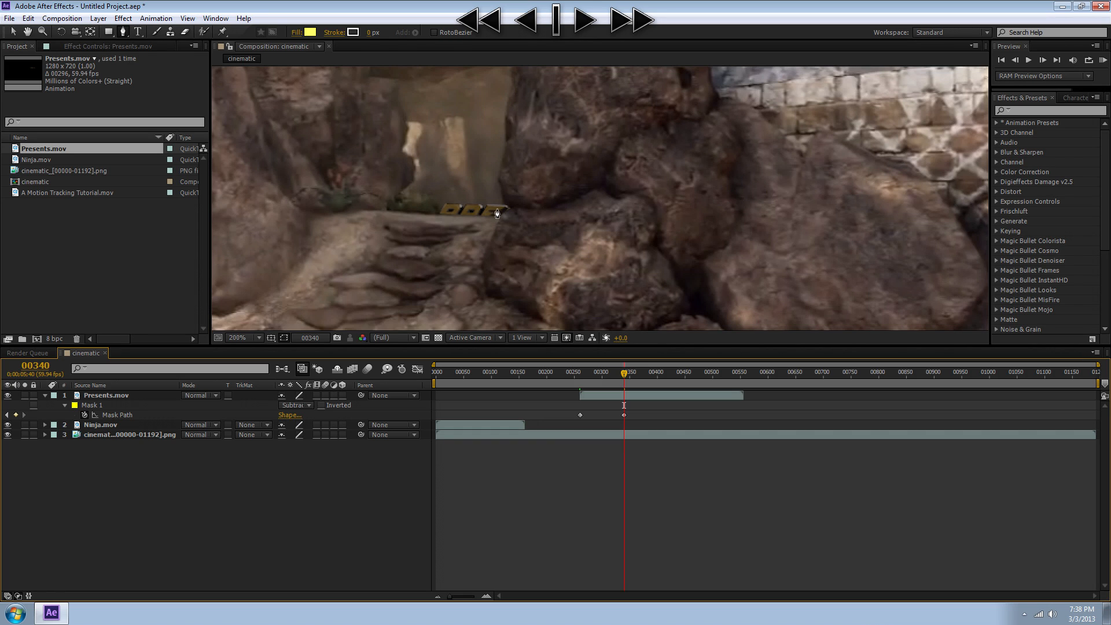
# - At frame 419, enlarge the Presents.mov mask and move it over the large boulder, then deselect the layer
pyautogui.moveTo(625, 373); pyautogui.dragTo(668, 377)
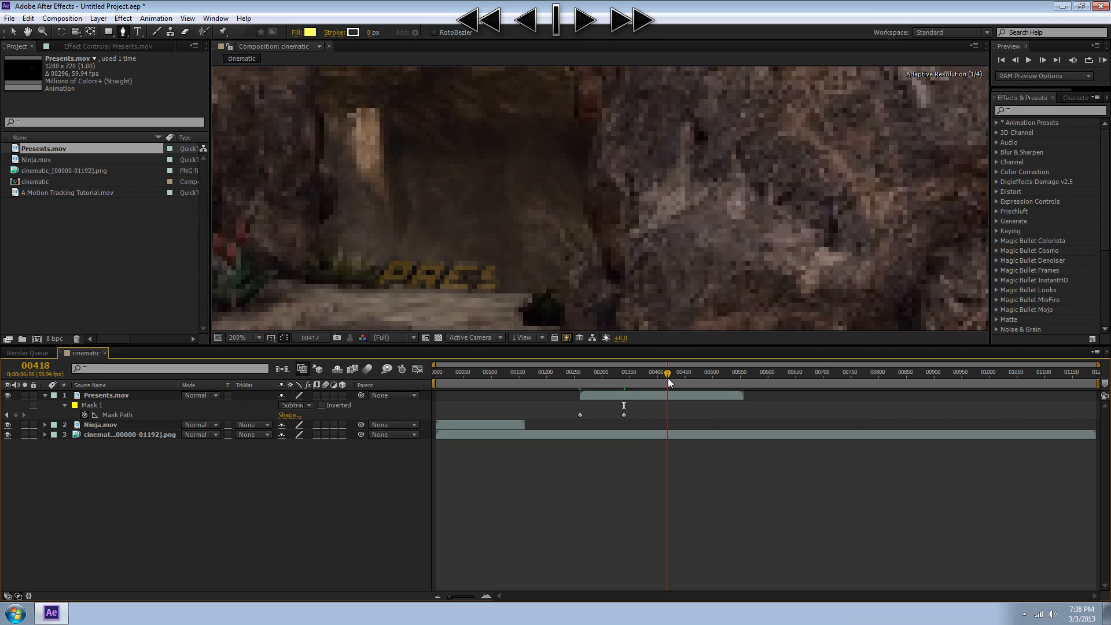
pyautogui.click(668, 397)
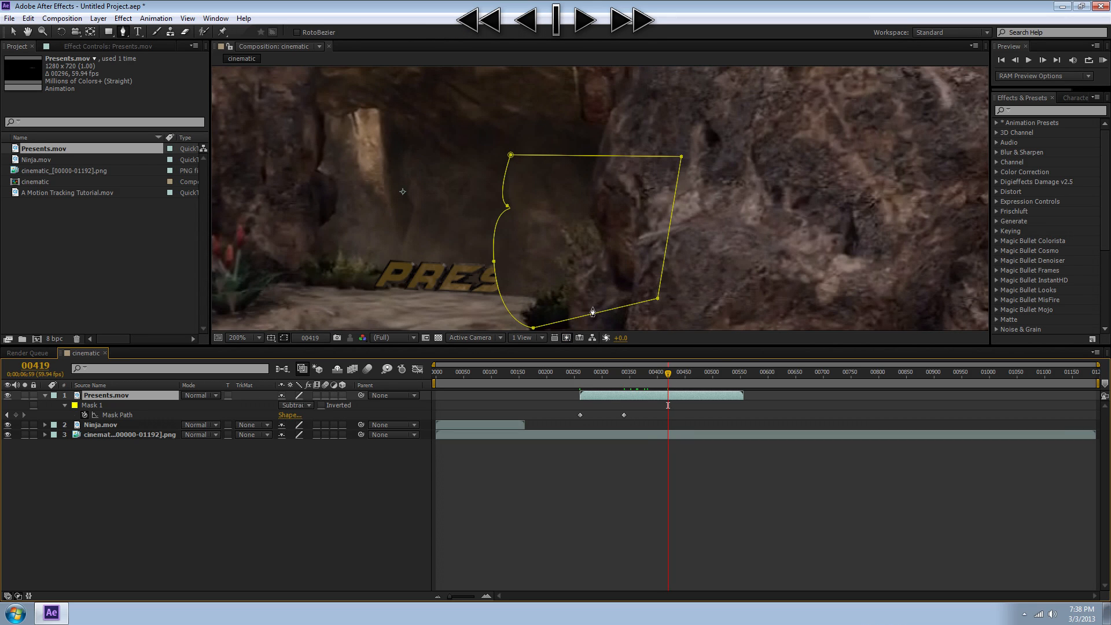
pyautogui.press(',')
pyautogui.click(597, 258)
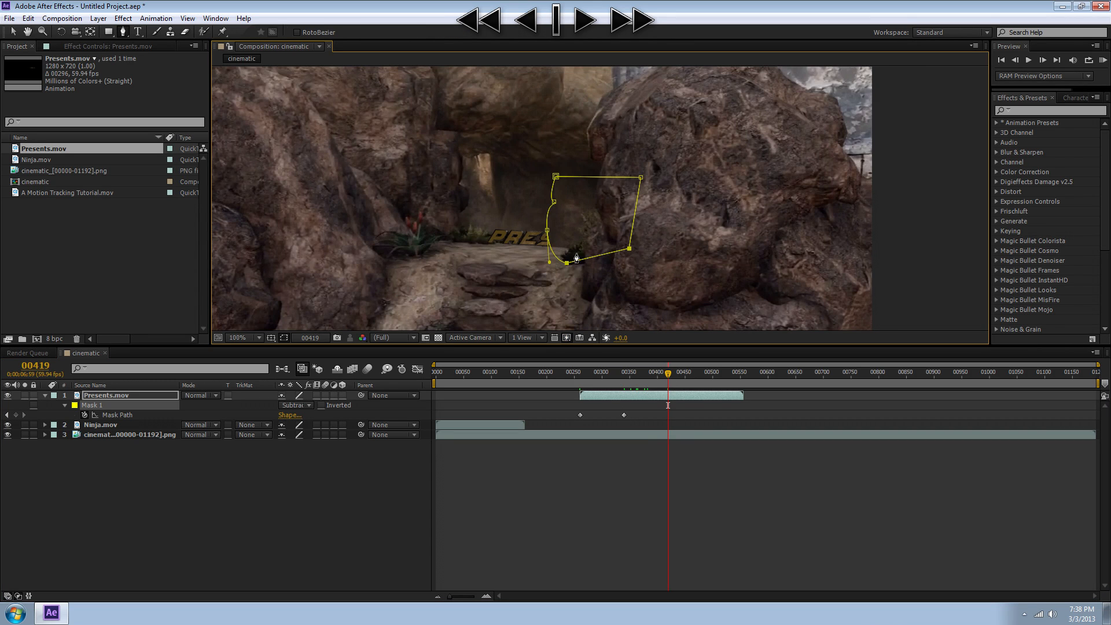
pyautogui.moveTo(501, 137); pyautogui.dragTo(648, 284)
pyautogui.click(12, 31)
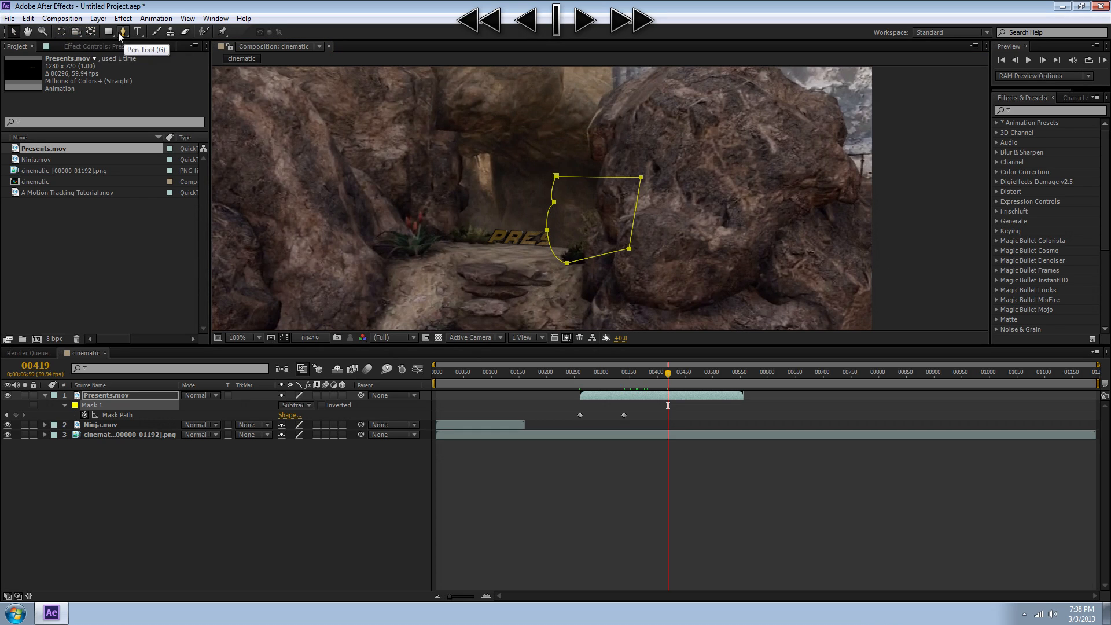
pyautogui.doubleClick(589, 258)
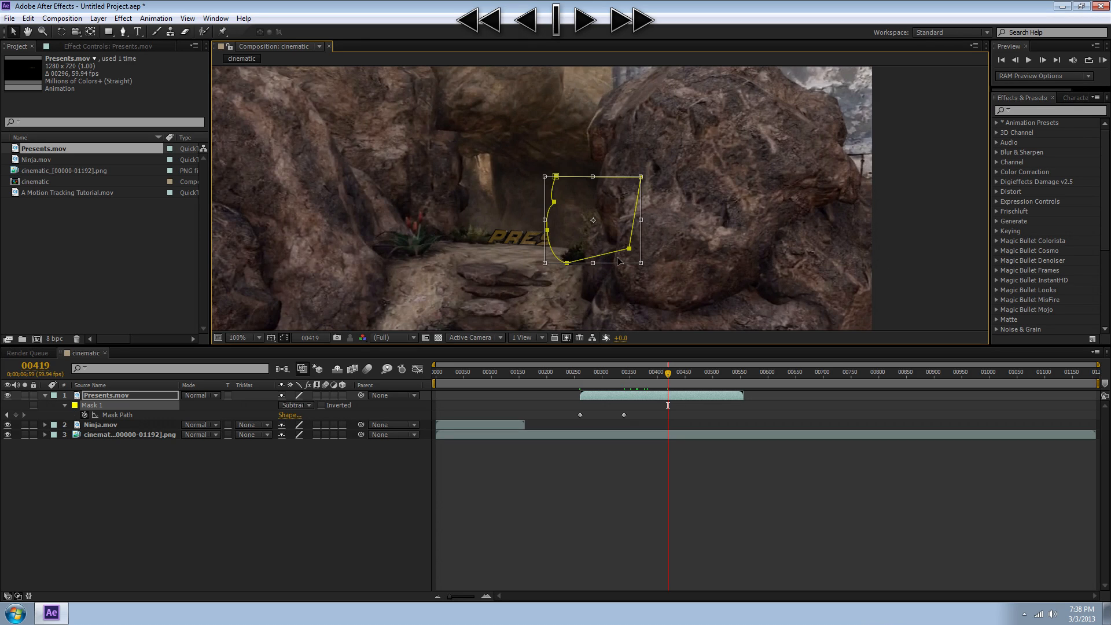
pyautogui.moveTo(640, 263); pyautogui.dragTo(731, 317)
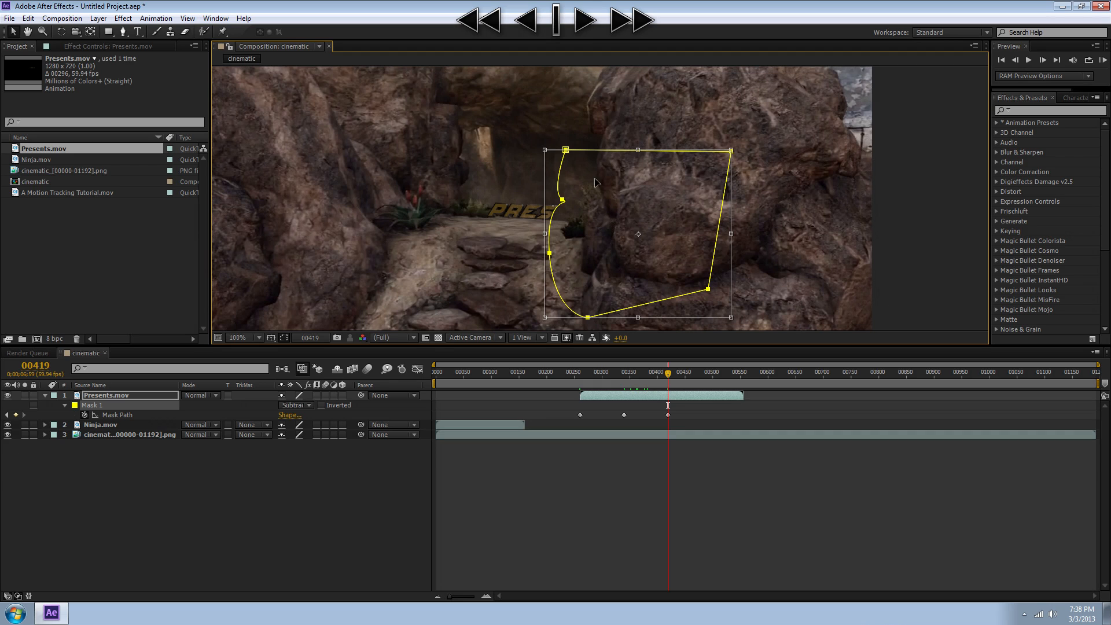
pyautogui.moveTo(567, 171); pyautogui.dragTo(596, 166)
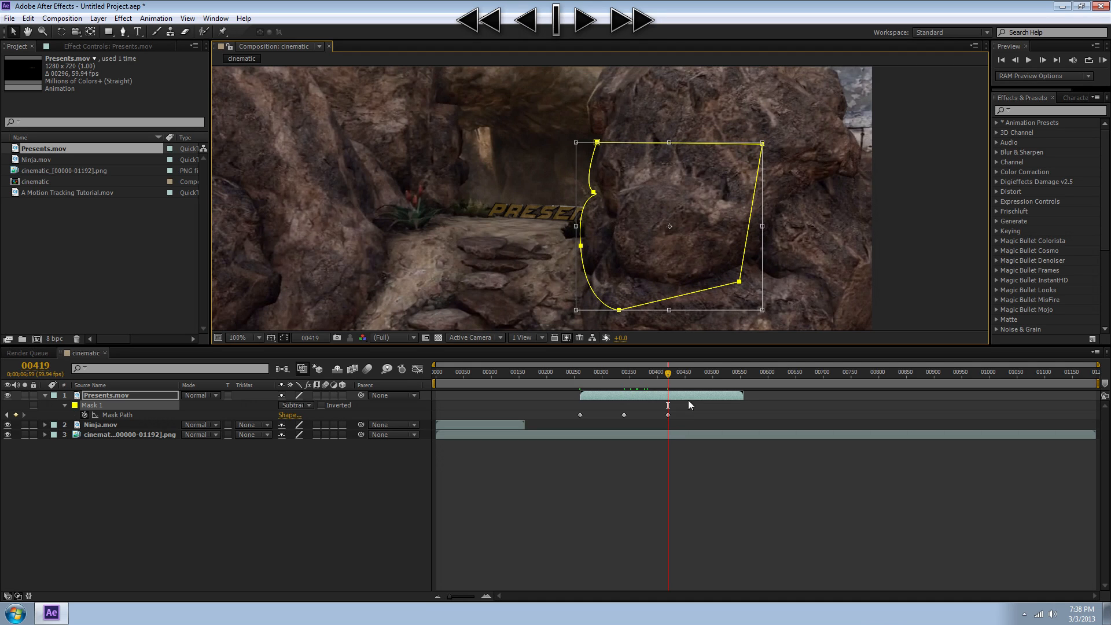
pyautogui.click(682, 406)
# - At frame 459, move the whole mask down and to the right so its left edge follows the bush beside the text
pyautogui.moveTo(676, 373); pyautogui.dragTo(710, 371)
pyautogui.scroll(-1, 696, 269)
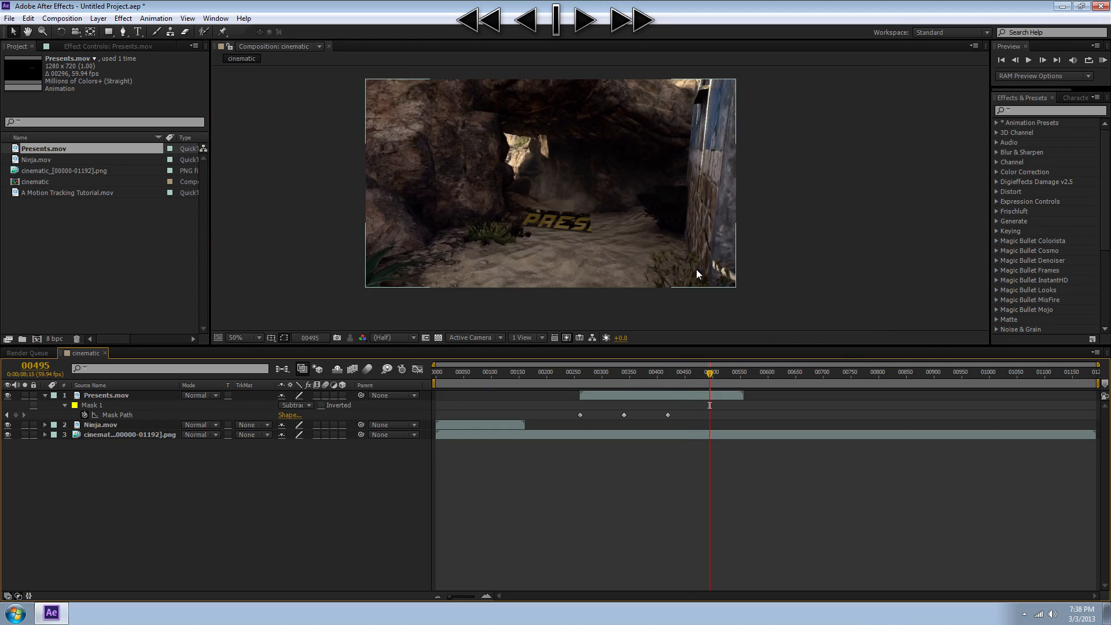
pyautogui.click(692, 395)
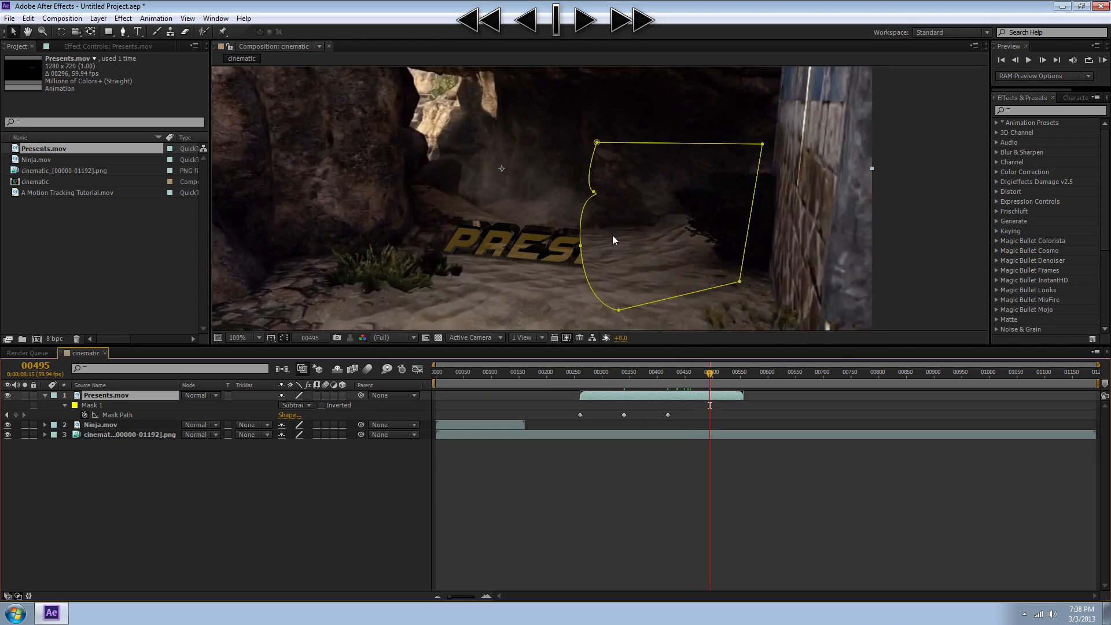
pyautogui.moveTo(706, 367); pyautogui.dragTo(683, 373)
pyautogui.press('.')
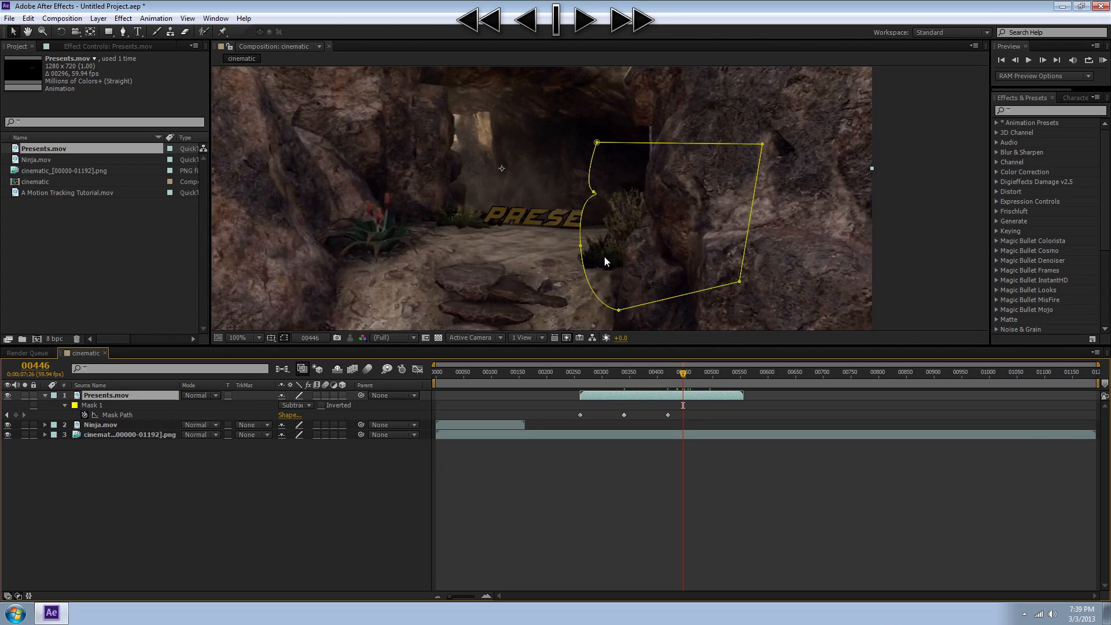
pyautogui.moveTo(683, 373)
pyautogui.mouseDown()
pyautogui.moveTo(664, 374)
pyautogui.moveTo(689, 380)
pyautogui.mouseUp()
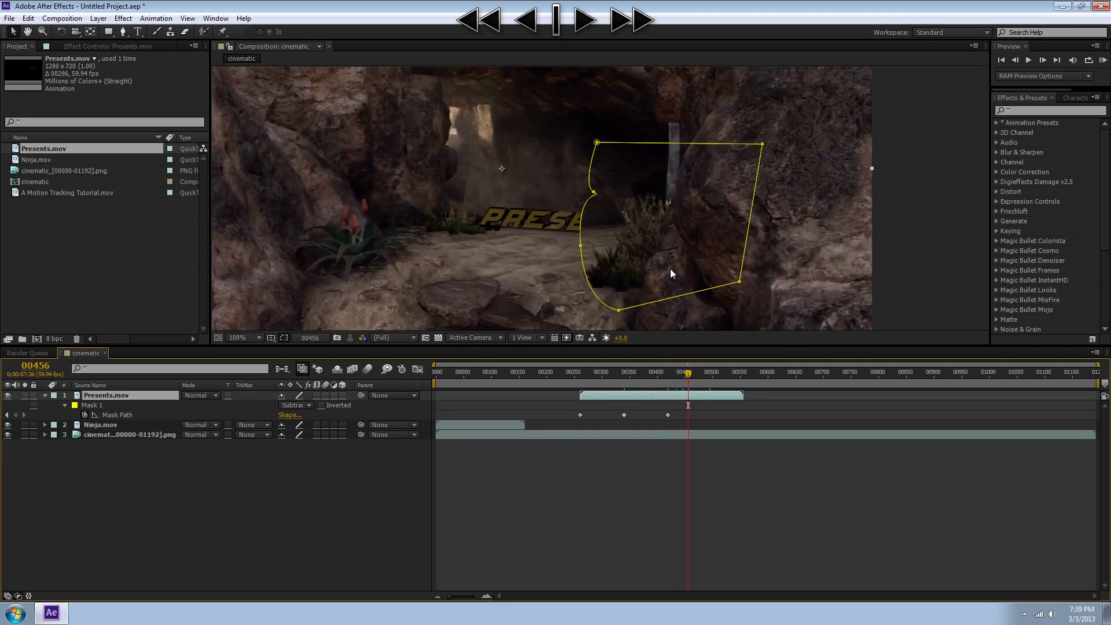
pyautogui.moveTo(689, 376); pyautogui.dragTo(693, 376)
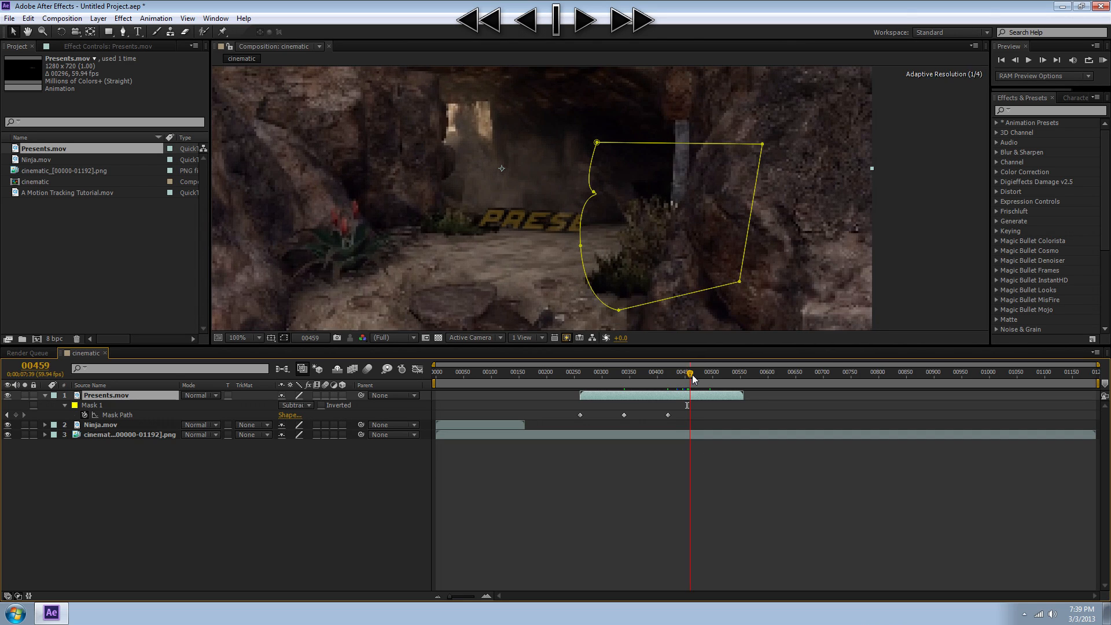
pyautogui.doubleClick(656, 302)
pyautogui.moveTo(610, 221); pyautogui.dragTo(642, 281)
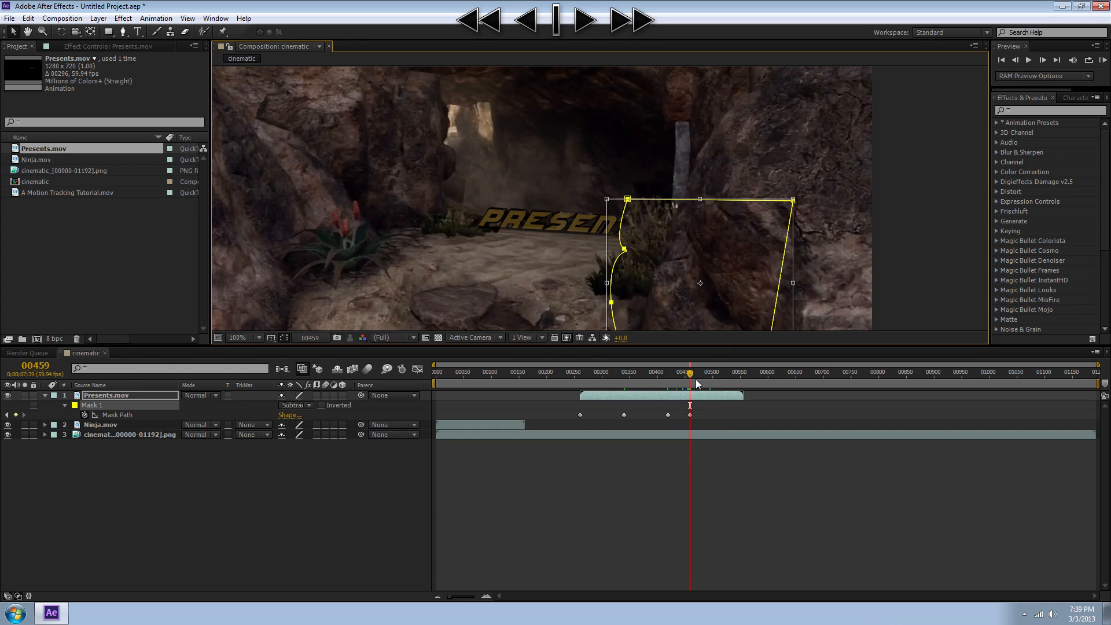
# - At frame 439, shift the mask's upper-left point down and to the left to refit the edge beside the text
pyautogui.moveTo(689, 374)
pyautogui.mouseDown()
pyautogui.moveTo(658, 354)
pyautogui.moveTo(686, 358)
pyautogui.moveTo(671, 356)
pyautogui.moveTo(686, 357)
pyautogui.moveTo(676, 358)
pyautogui.moveTo(686, 360)
pyautogui.moveTo(684, 404)
pyautogui.moveTo(679, 376)
pyautogui.mouseUp()
pyautogui.click(679, 417)
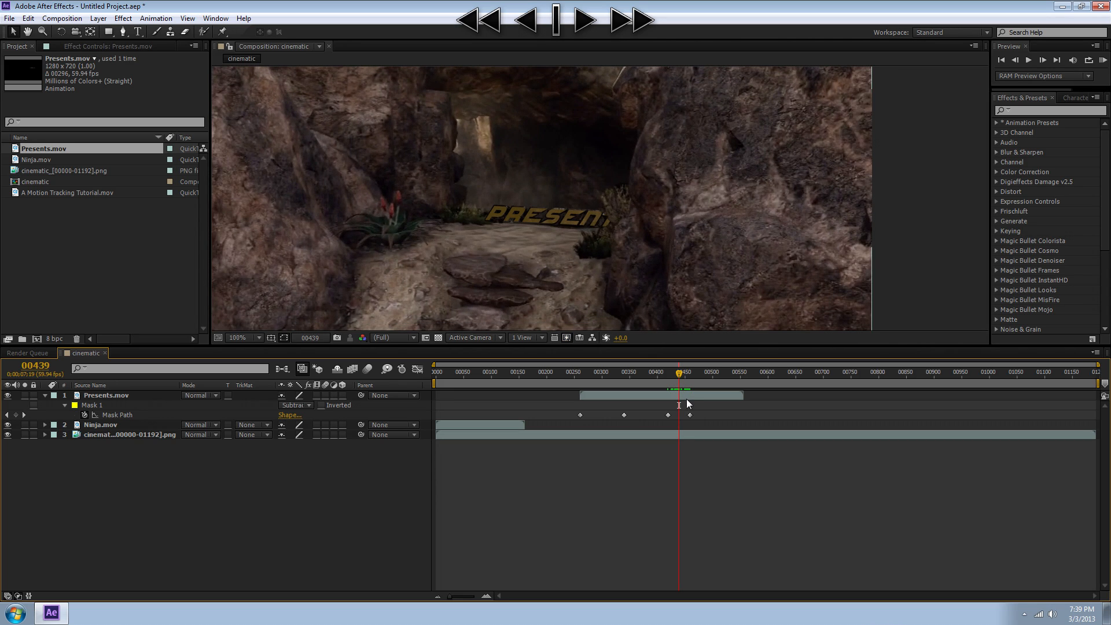
pyautogui.click(687, 395)
pyautogui.moveTo(612, 172); pyautogui.dragTo(604, 188)
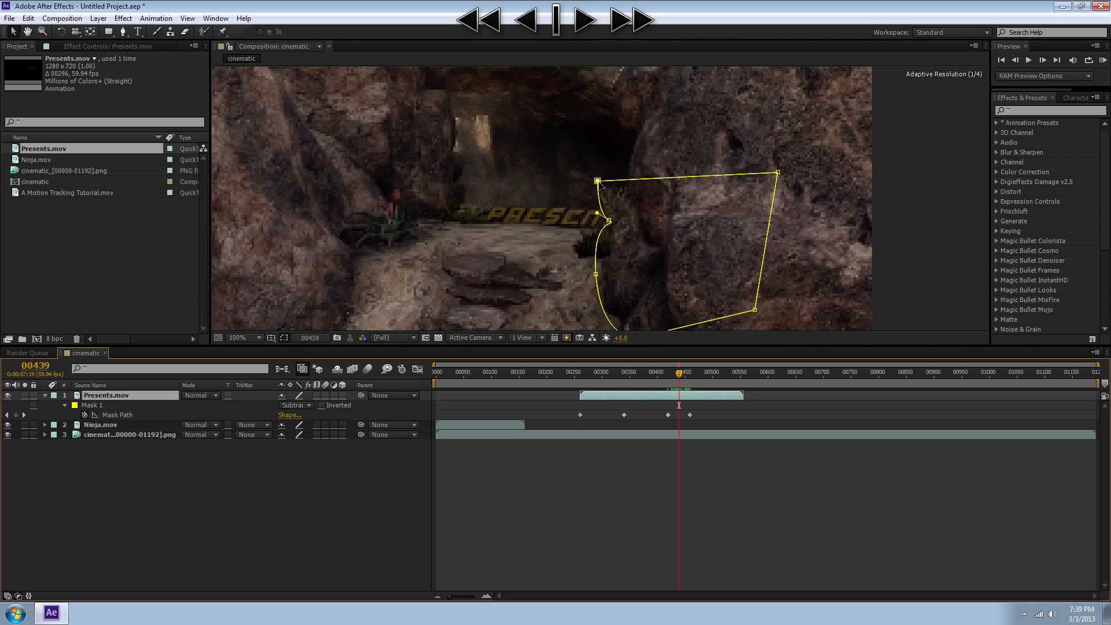
pyautogui.click(681, 473)
# - At frame 498, move the whole mask down and to the right, completely clear of the PRESENTS text
pyautogui.moveTo(677, 374); pyautogui.dragTo(689, 380)
pyautogui.click(689, 415)
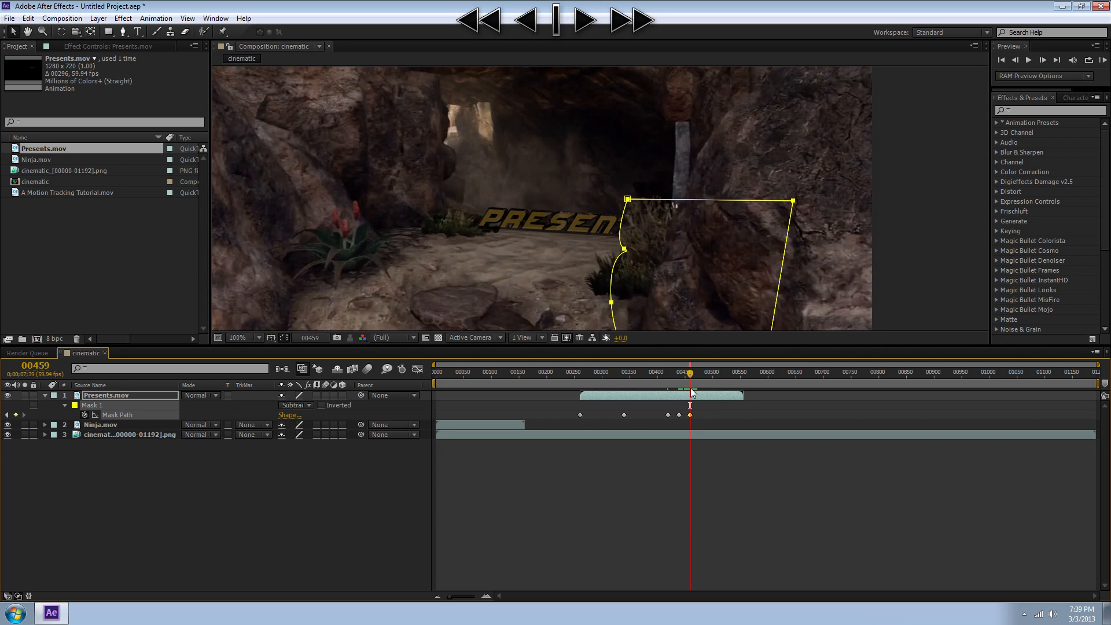
pyautogui.moveTo(690, 373); pyautogui.dragTo(711, 373)
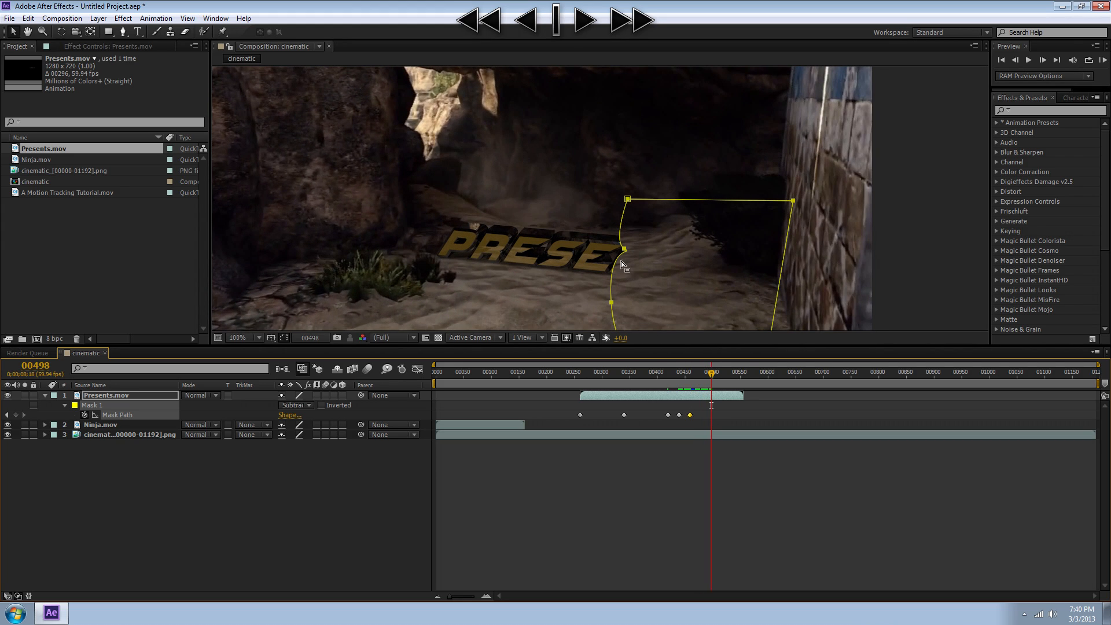
pyautogui.press(',')
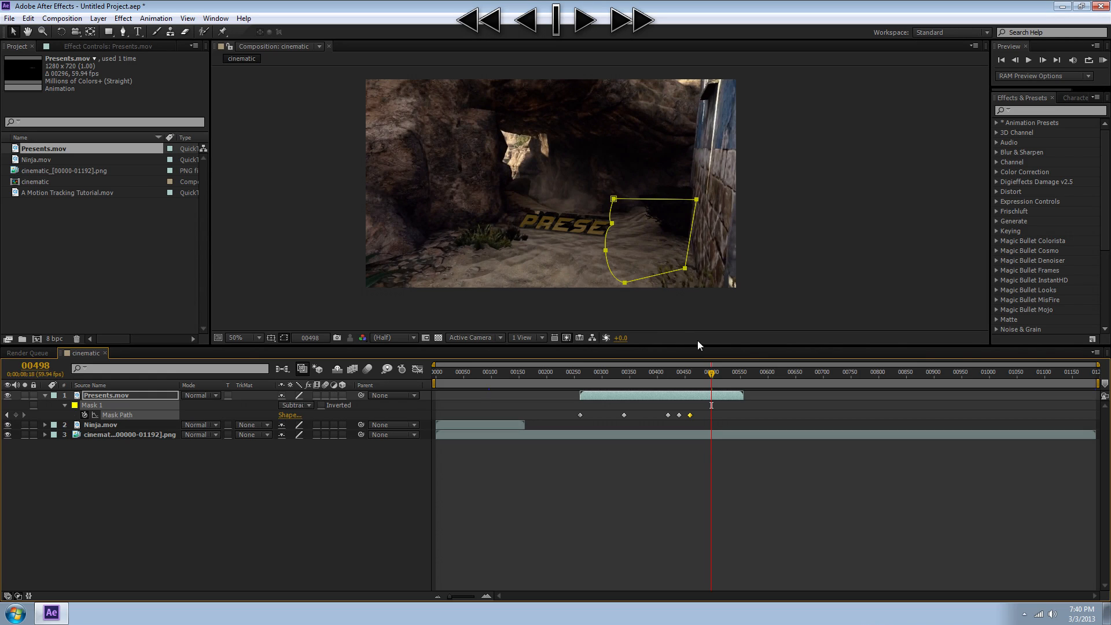
pyautogui.doubleClick(631, 199)
pyautogui.moveTo(625, 207); pyautogui.dragTo(683, 299)
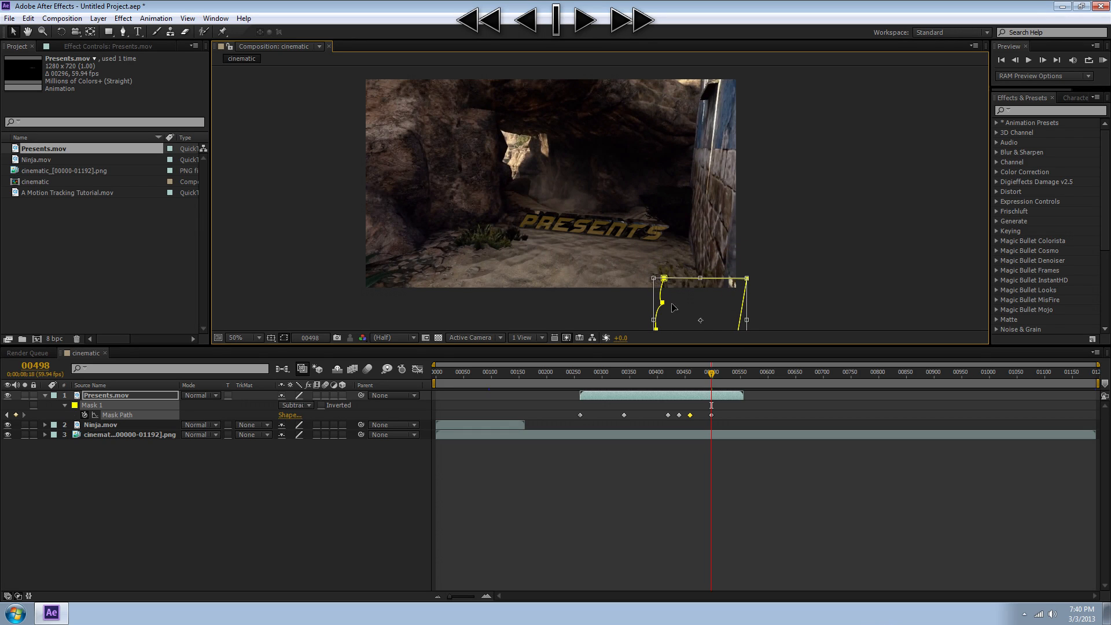
pyautogui.click(729, 425)
# - At frame 480, nudge the whole mask slightly up and to the left, over the bush at the text's end
pyautogui.moveTo(717, 376); pyautogui.dragTo(700, 386)
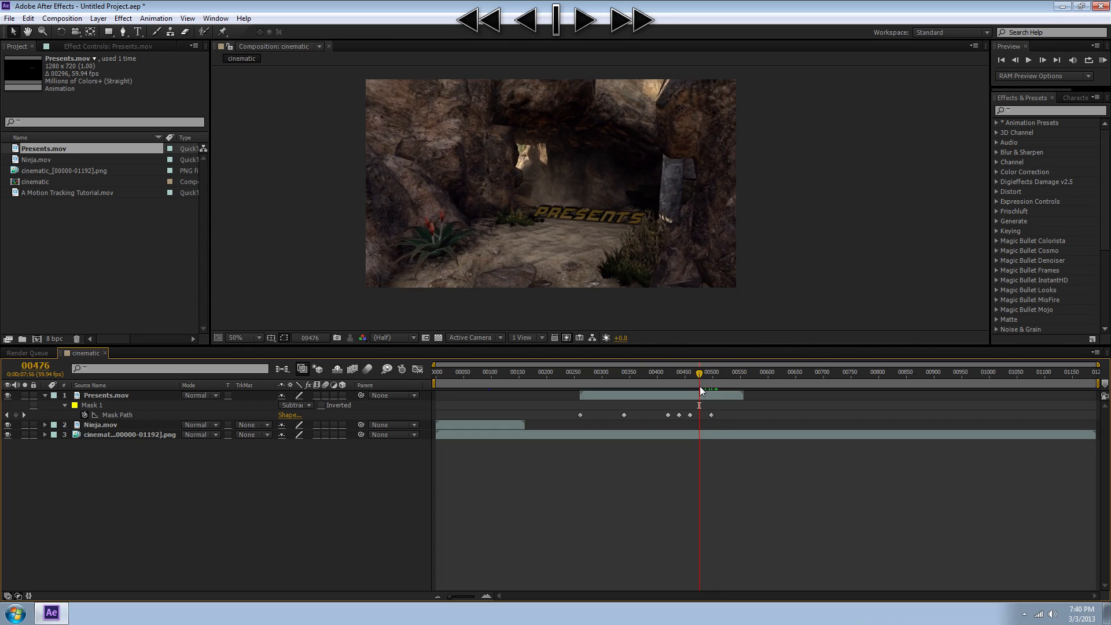
pyautogui.click(701, 393)
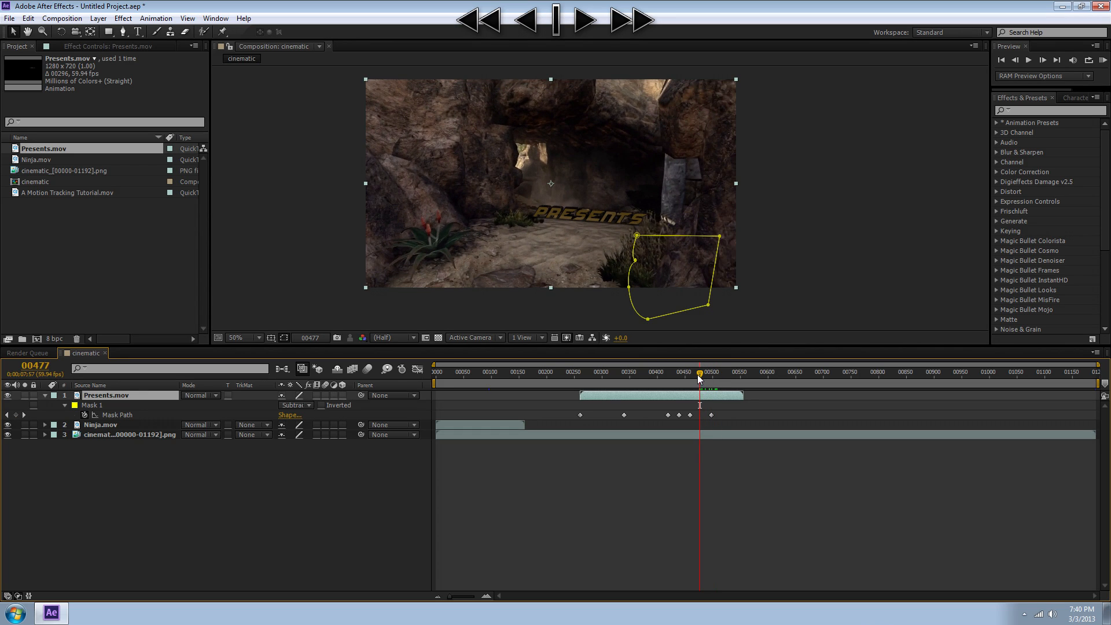
pyautogui.moveTo(698, 372); pyautogui.dragTo(700, 375)
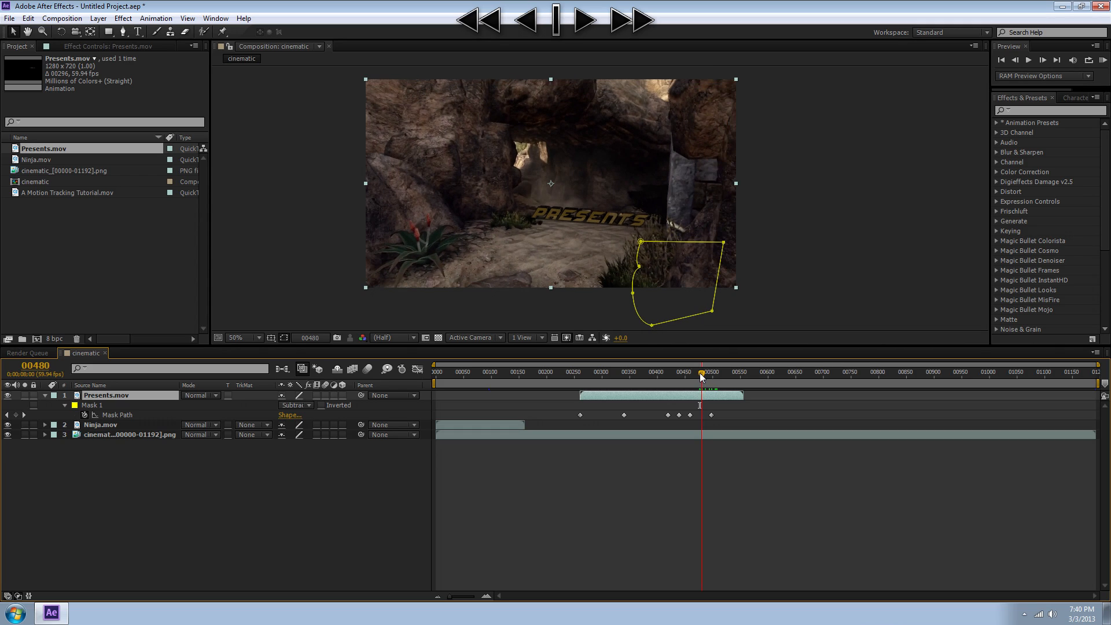
pyautogui.doubleClick(659, 242)
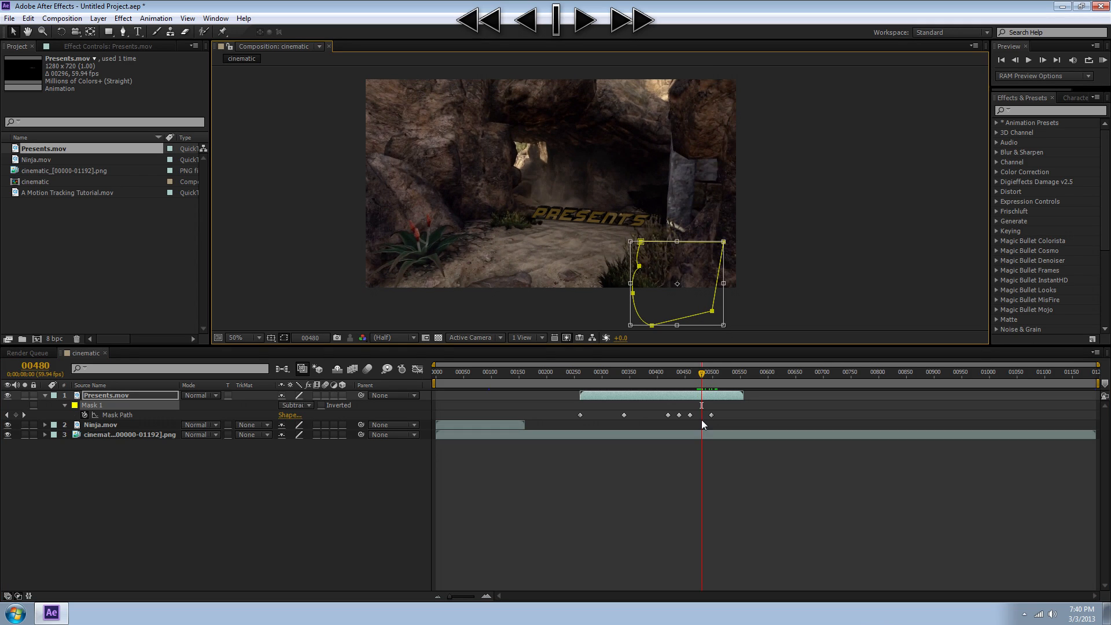
pyautogui.moveTo(648, 269); pyautogui.dragTo(642, 263)
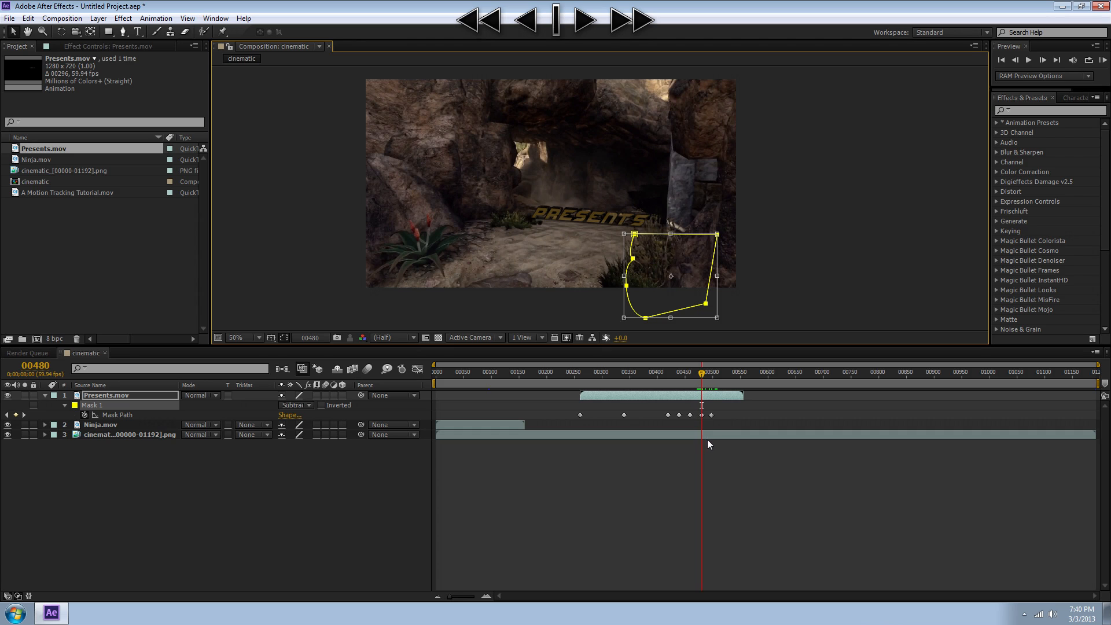
pyautogui.click(729, 409)
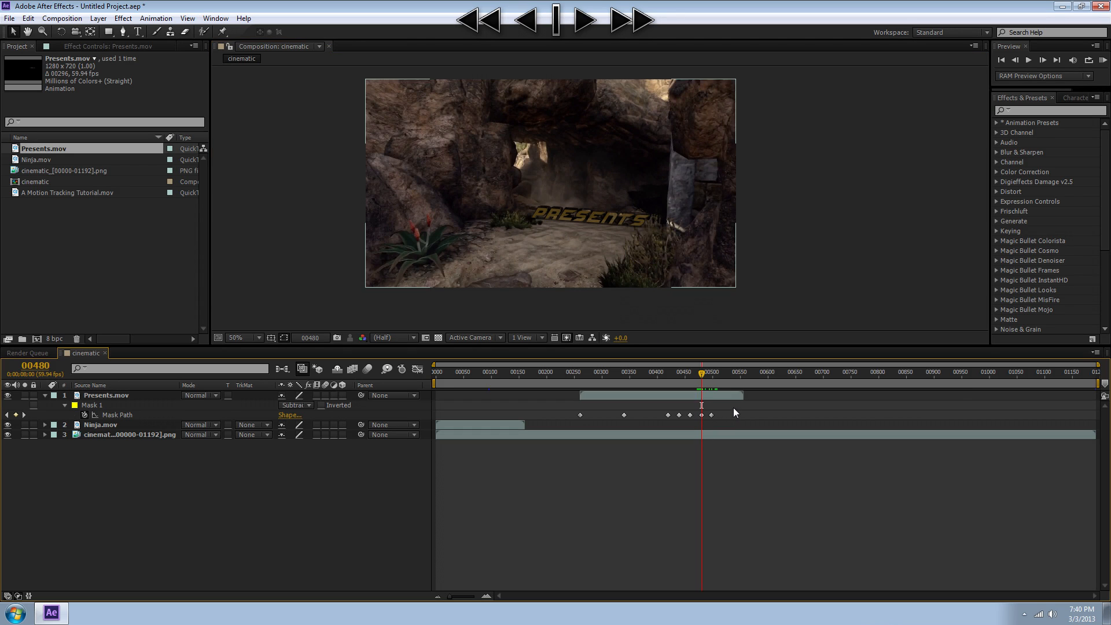
# - Examine the mask edge against the bush at frame 462 and the boulders between frames 351 and 431
pyautogui.moveTo(701, 374); pyautogui.dragTo(691, 373)
pyautogui.scroll(1, 611, 220)
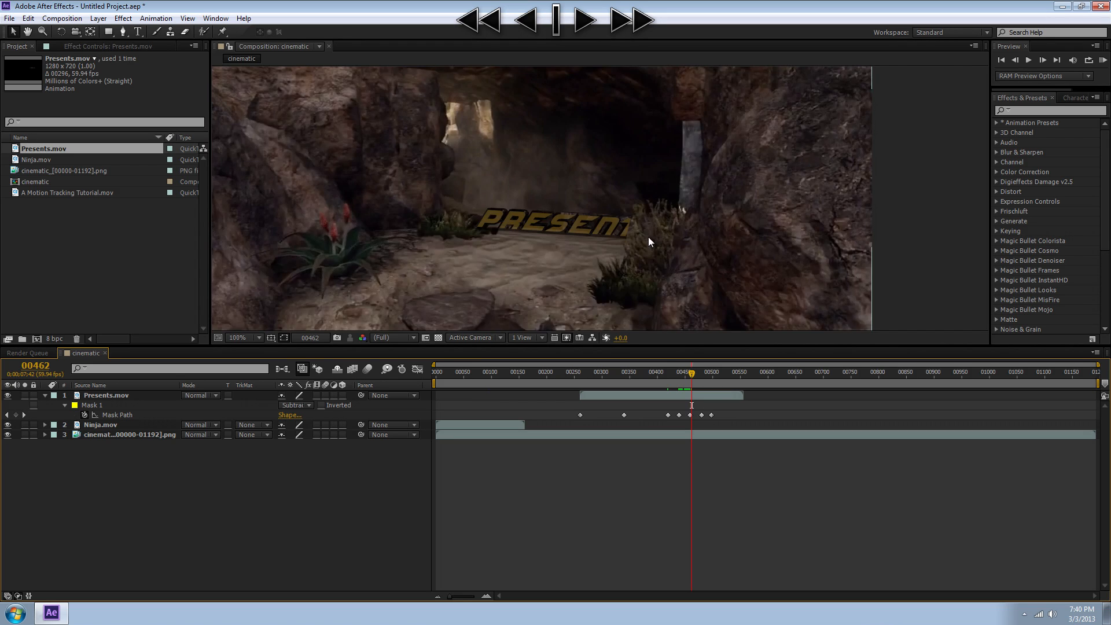
pyautogui.scroll(1, 647, 237)
pyautogui.moveTo(652, 271); pyautogui.dragTo(533, 234)
pyautogui.press('v')
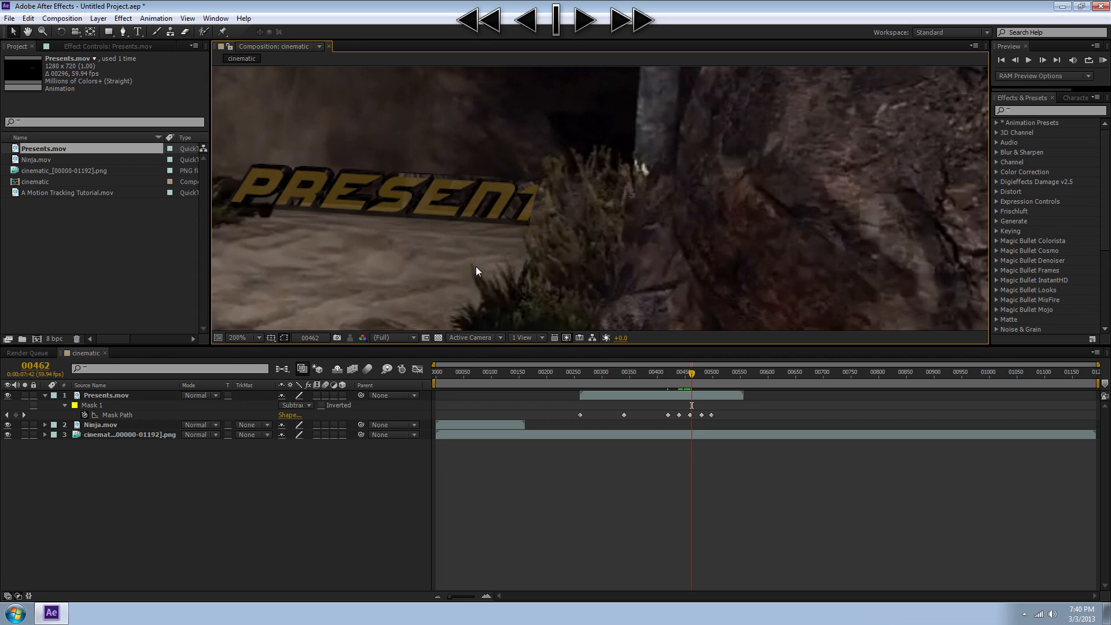
pyautogui.scroll(-1, 540, 210)
pyautogui.scroll(-1, 540, 211)
pyautogui.scroll(1, 640, 267)
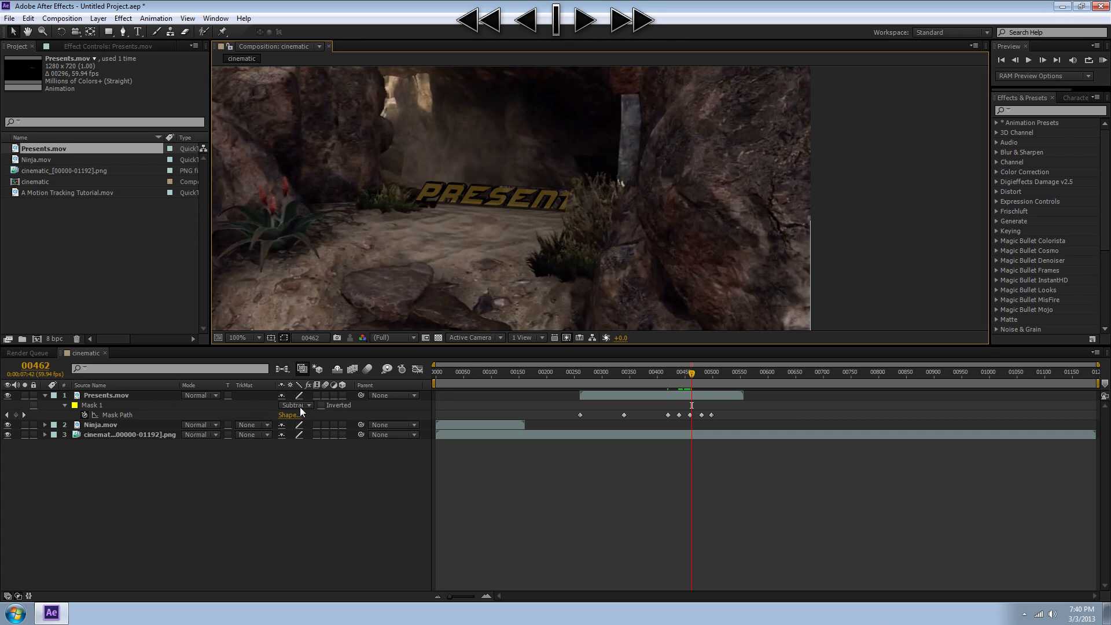
pyautogui.scroll(-2, 576, 264)
pyautogui.moveTo(691, 373); pyautogui.dragTo(629, 376)
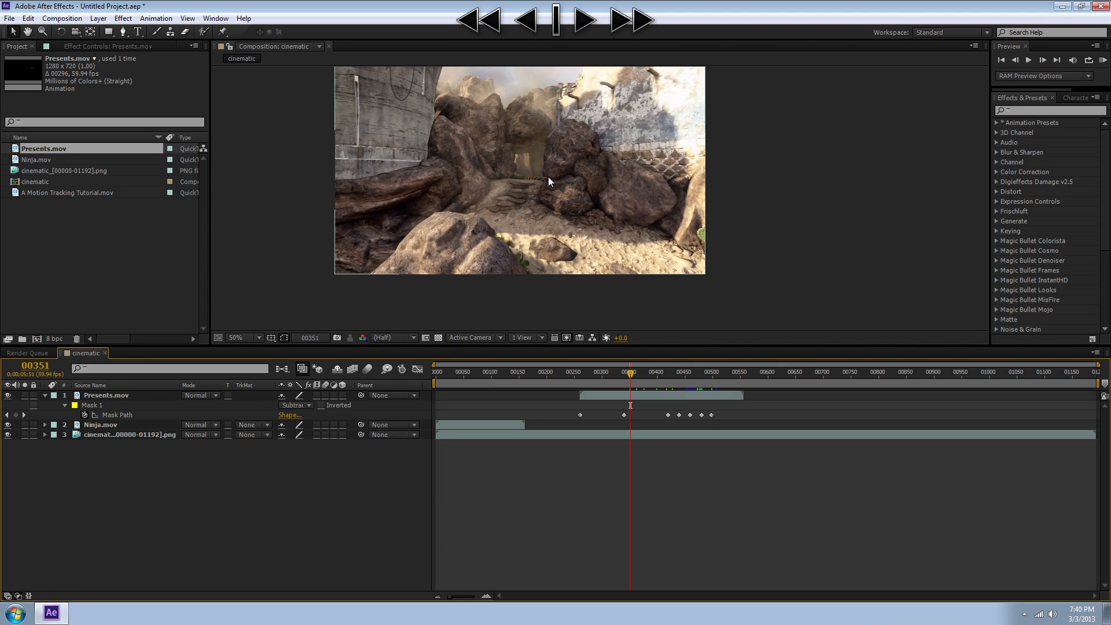
pyautogui.moveTo(638, 373); pyautogui.dragTo(675, 385)
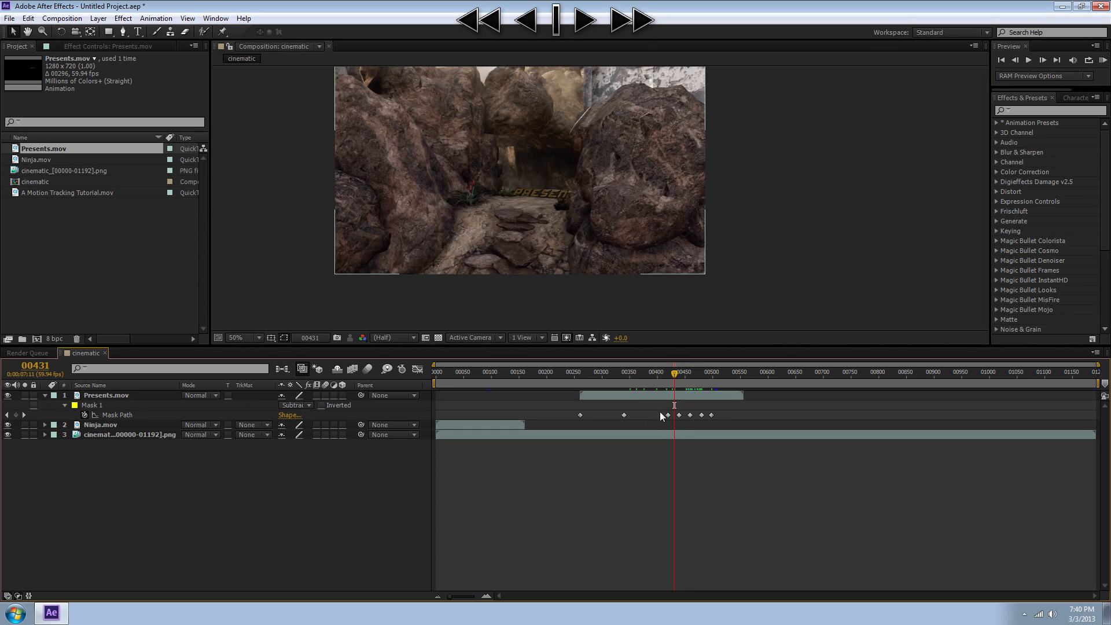
# - Reveal all of Mask 1's properties on Presents.mov and start keyframing its Mask Feather at frame 427
pyautogui.click(662, 395)
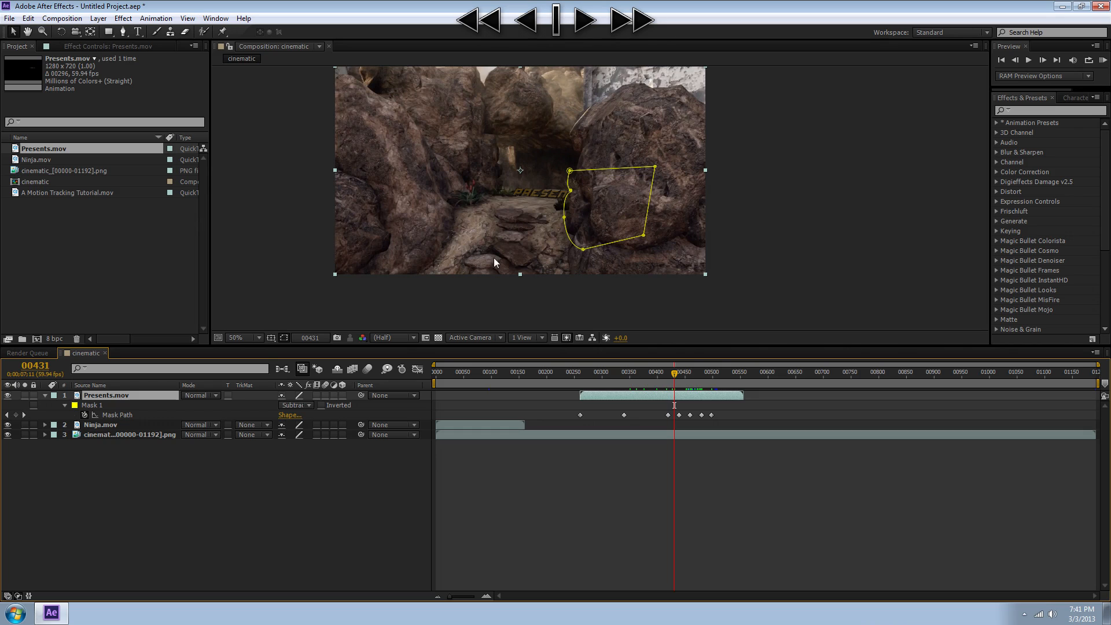
pyautogui.click(64, 405)
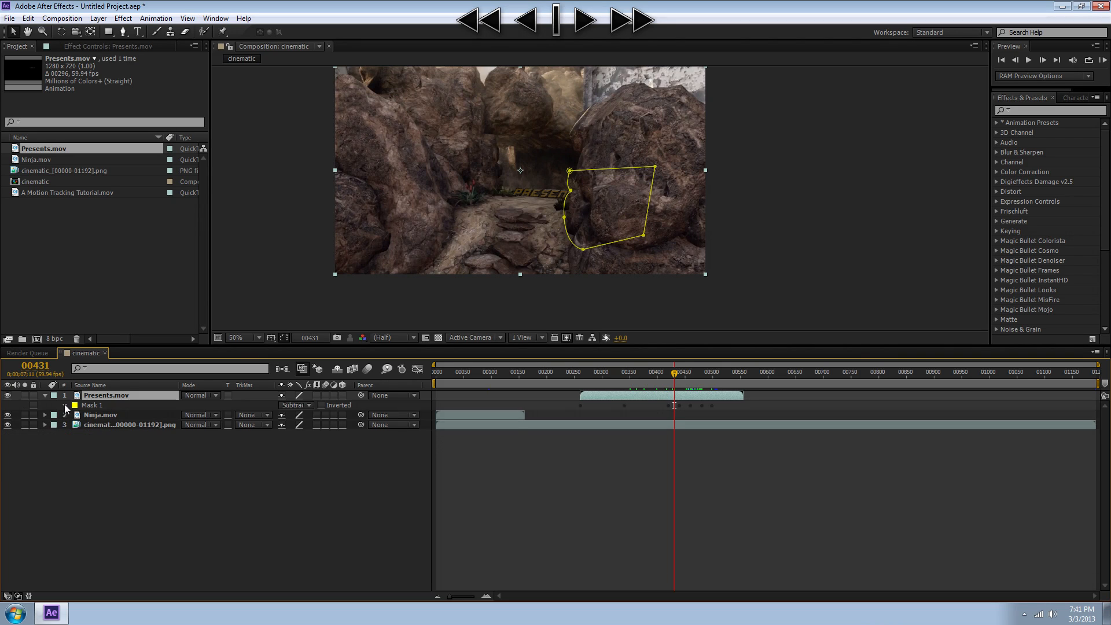
pyautogui.click(65, 405)
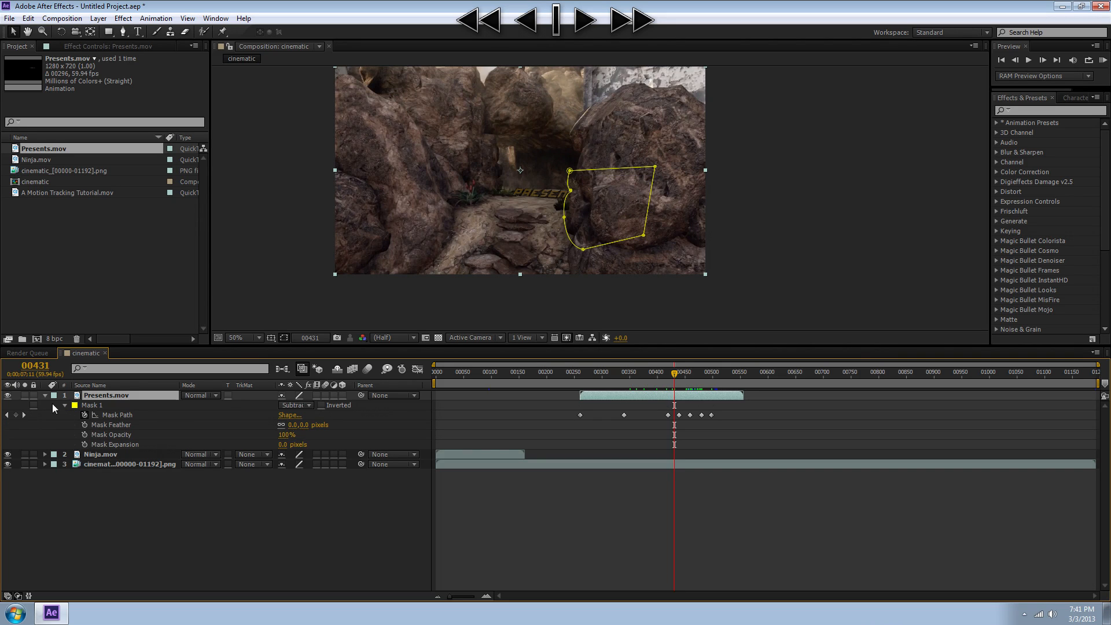
pyautogui.click(84, 424)
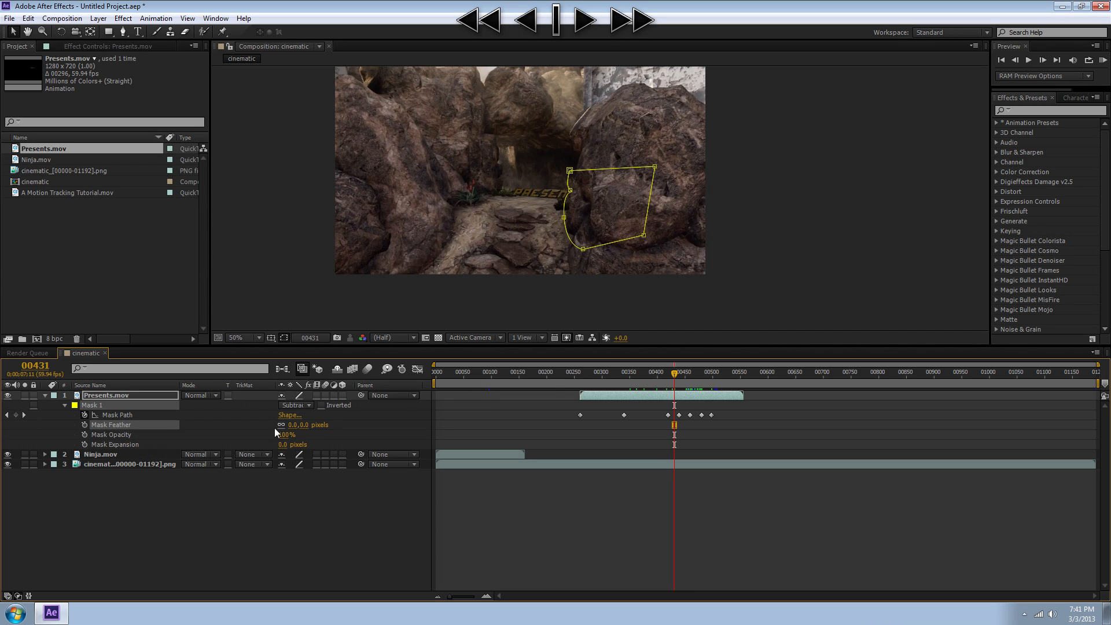
pyautogui.moveTo(680, 373); pyautogui.dragTo(672, 376)
pyautogui.click(83, 424)
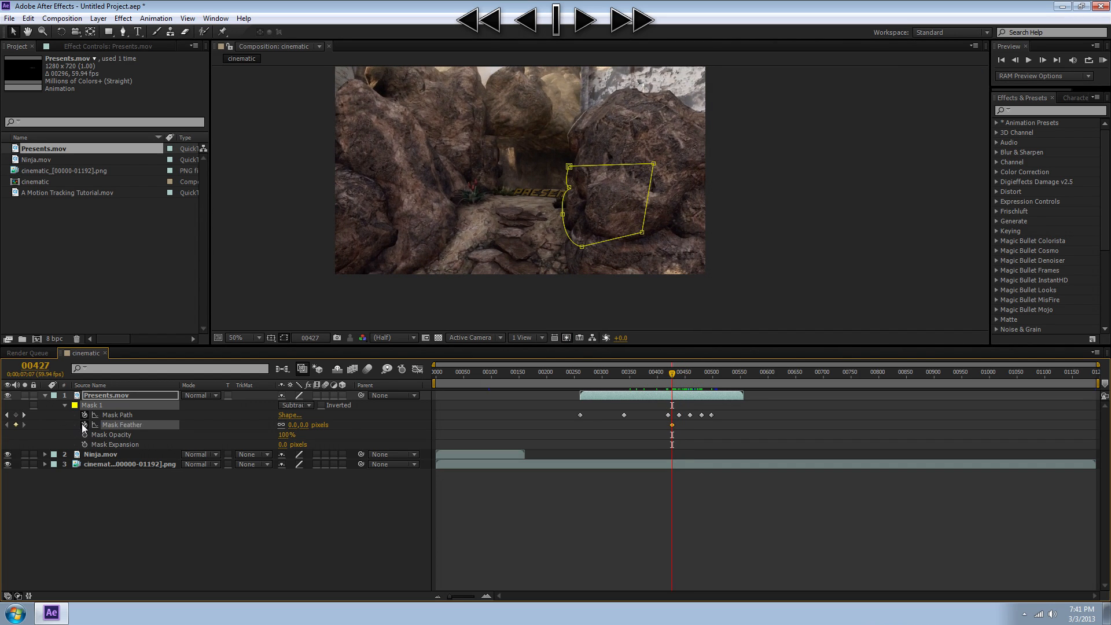
# - At frame 459, set Mask 1's Mask Feather to 20 pixels
pyautogui.scroll(2, 561, 214)
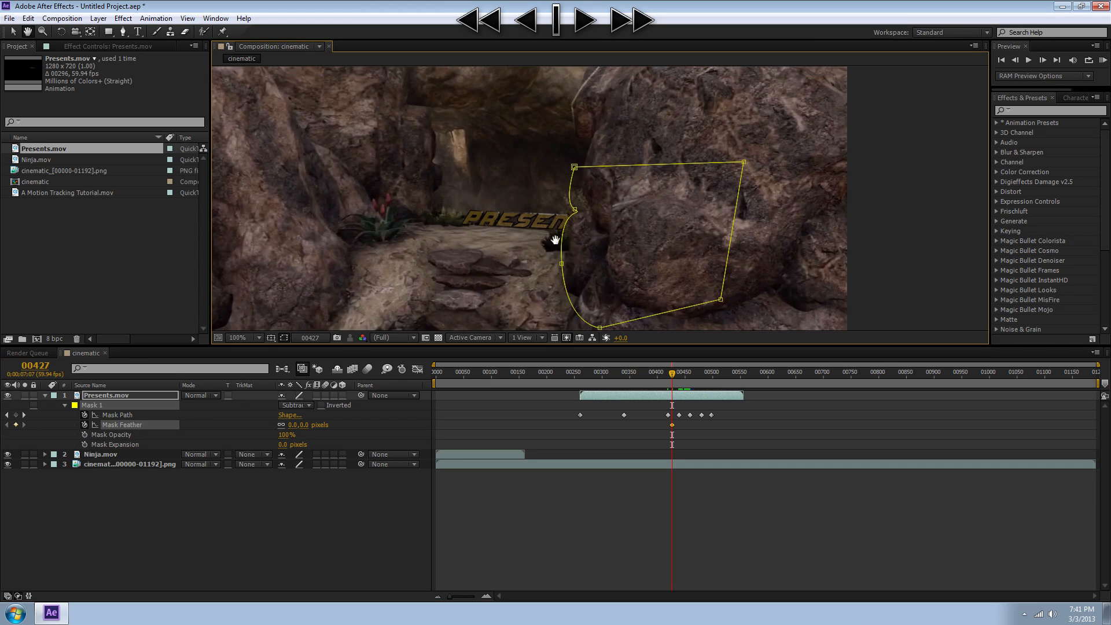
pyautogui.moveTo(673, 372); pyautogui.dragTo(696, 379)
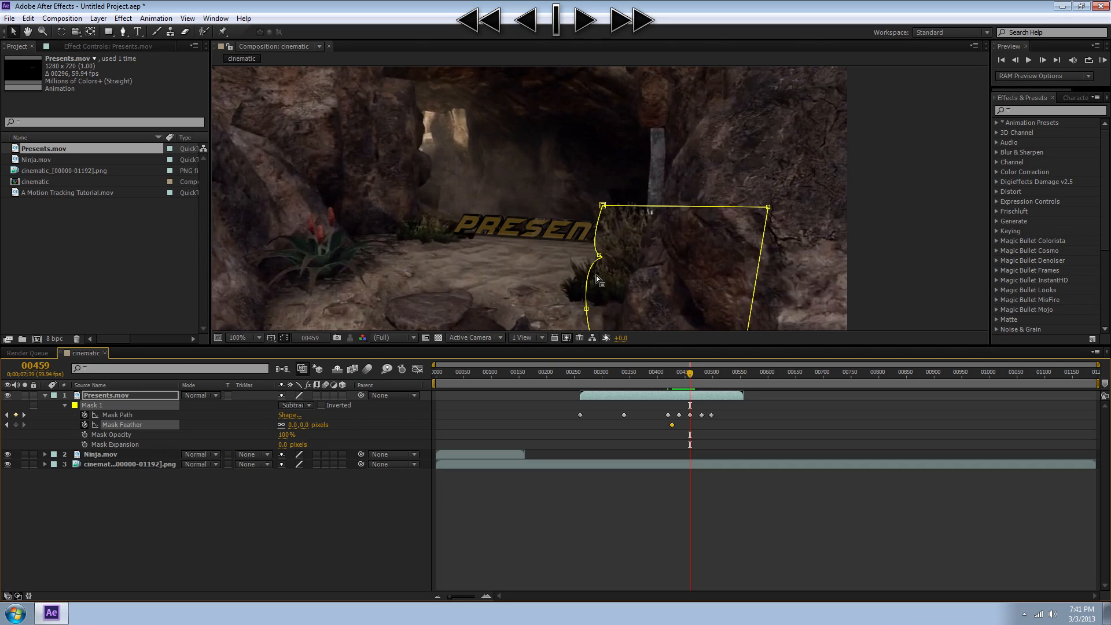
pyautogui.click(302, 431)
# - At frame 459, move the mask's upper-left vertex slightly right and down, over the bush beside the T of PRESENTS
pyautogui.moveTo(603, 207); pyautogui.dragTo(616, 214)
pyautogui.click(615, 214)
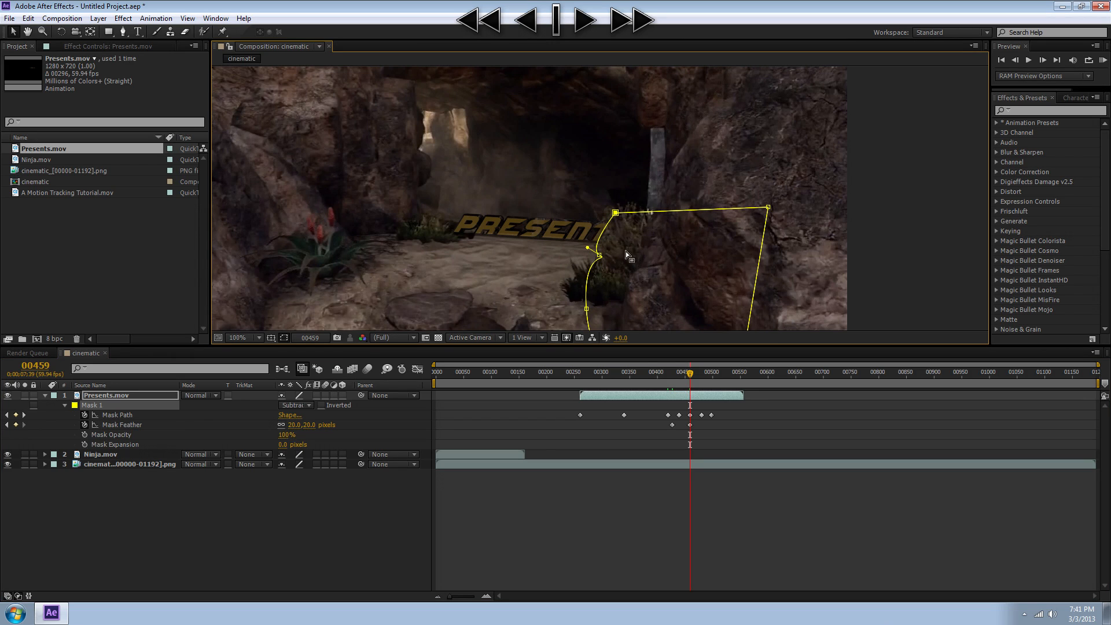
pyautogui.moveTo(616, 213)
pyautogui.mouseDown()
pyautogui.moveTo(609, 206)
pyautogui.moveTo(609, 217)
pyautogui.mouseUp()
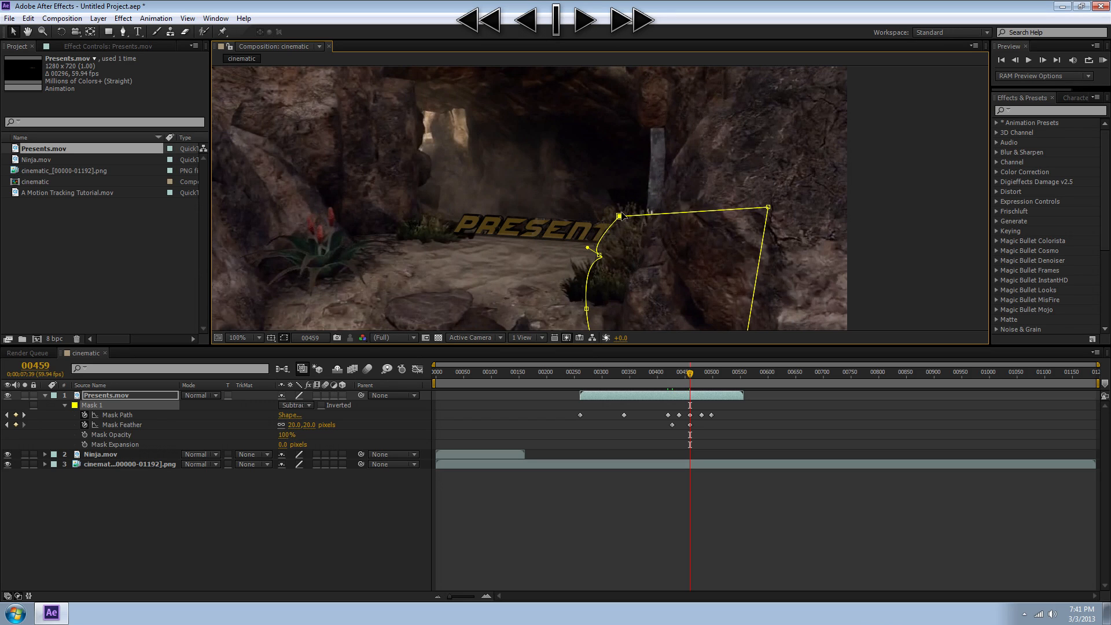
pyautogui.click(723, 440)
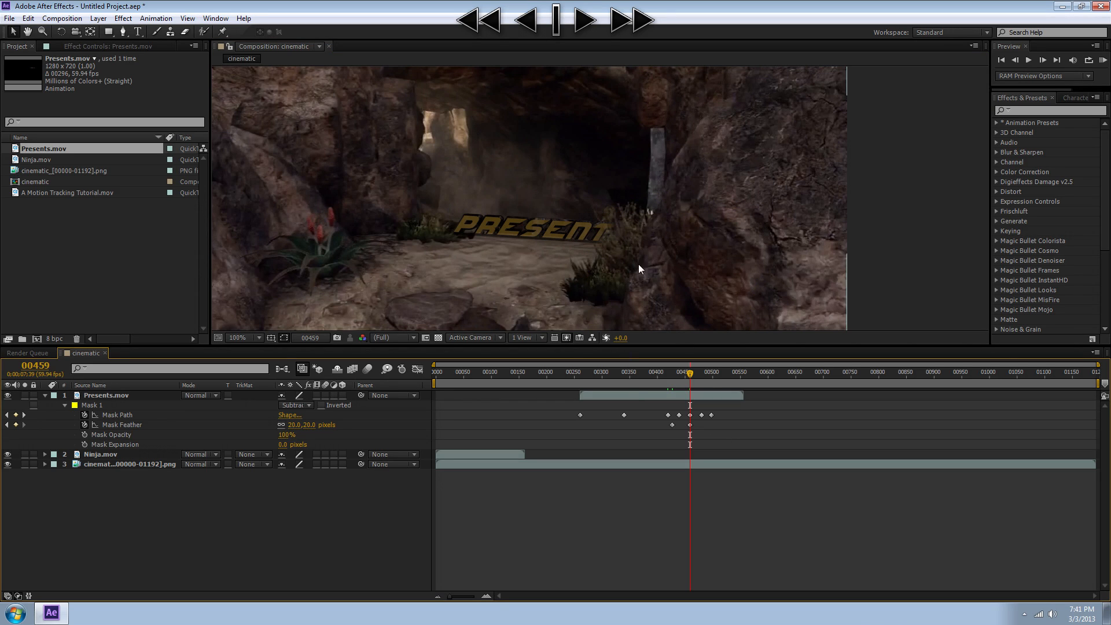
pyautogui.click(700, 412)
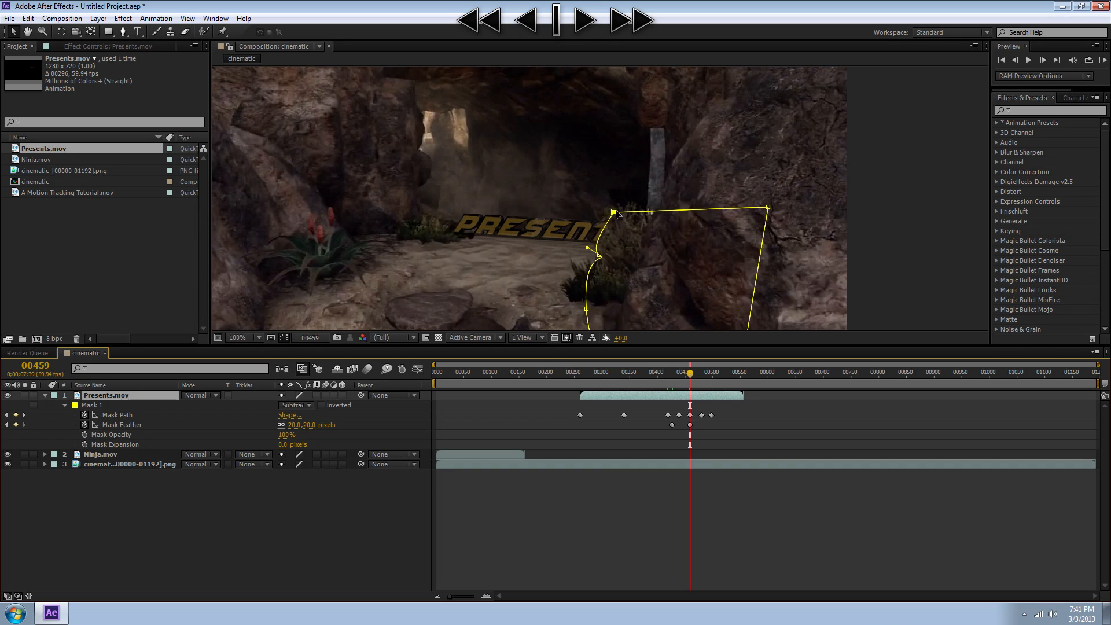
pyautogui.click(719, 430)
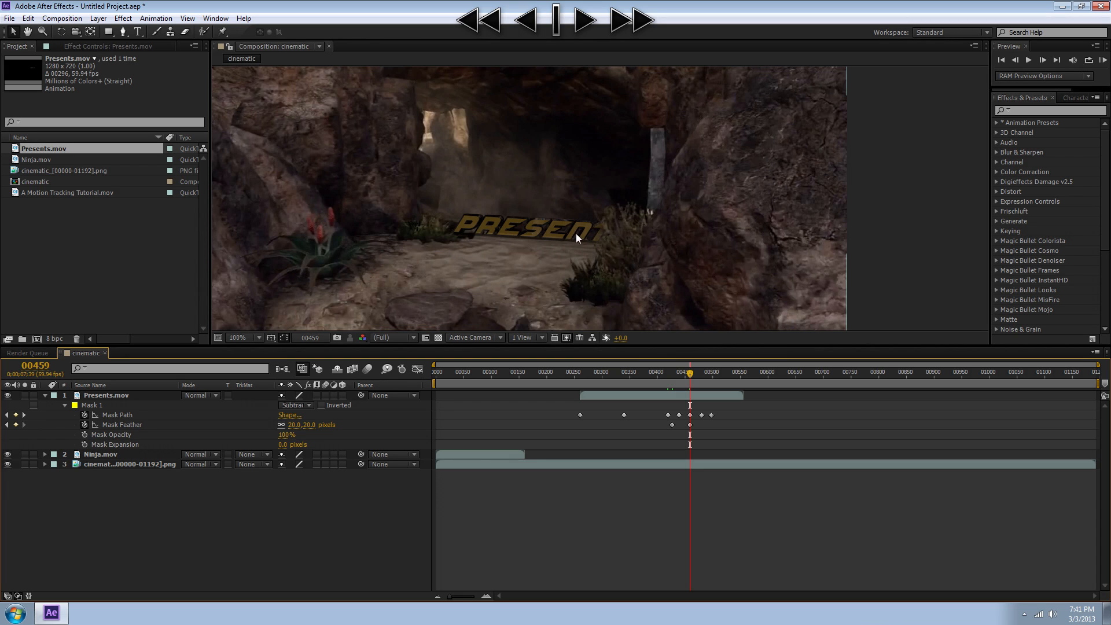
# - At frame 469, raise the mask's top edge over the bush at the end of the PRESENTS text
pyautogui.moveTo(689, 374); pyautogui.dragTo(694, 373)
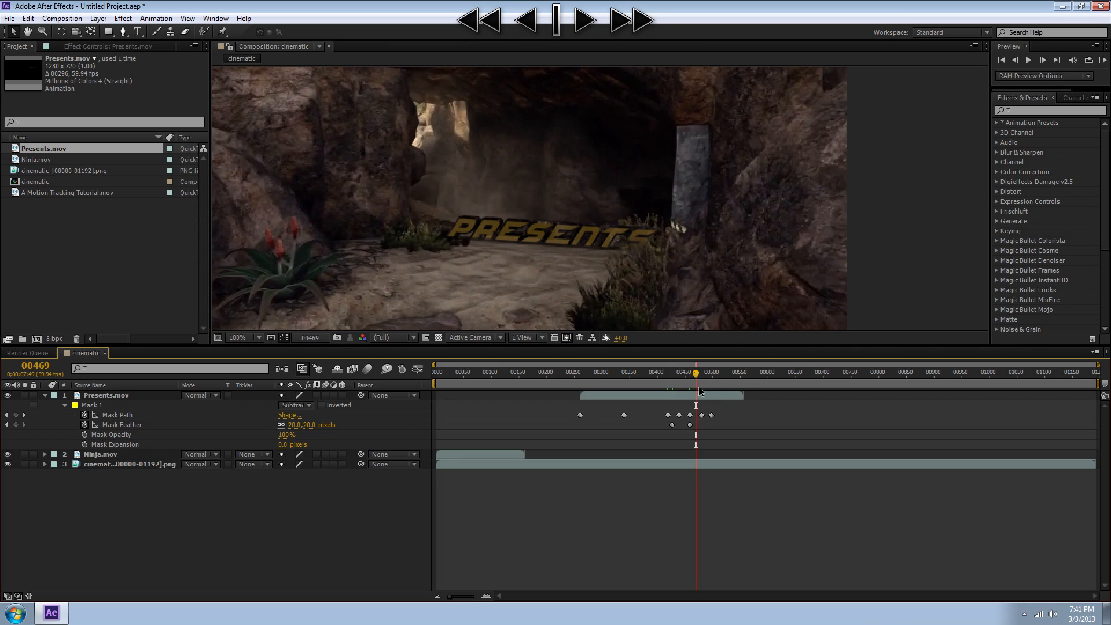
pyautogui.click(700, 393)
pyautogui.moveTo(639, 243); pyautogui.dragTo(640, 225)
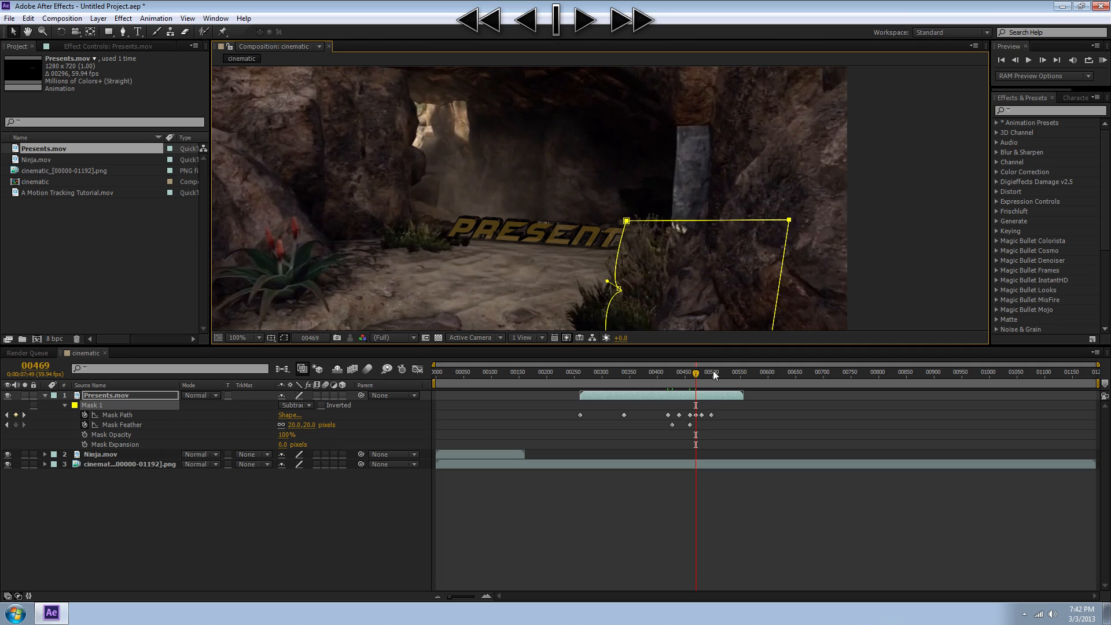
pyautogui.moveTo(695, 375); pyautogui.dragTo(692, 374)
pyautogui.click(727, 426)
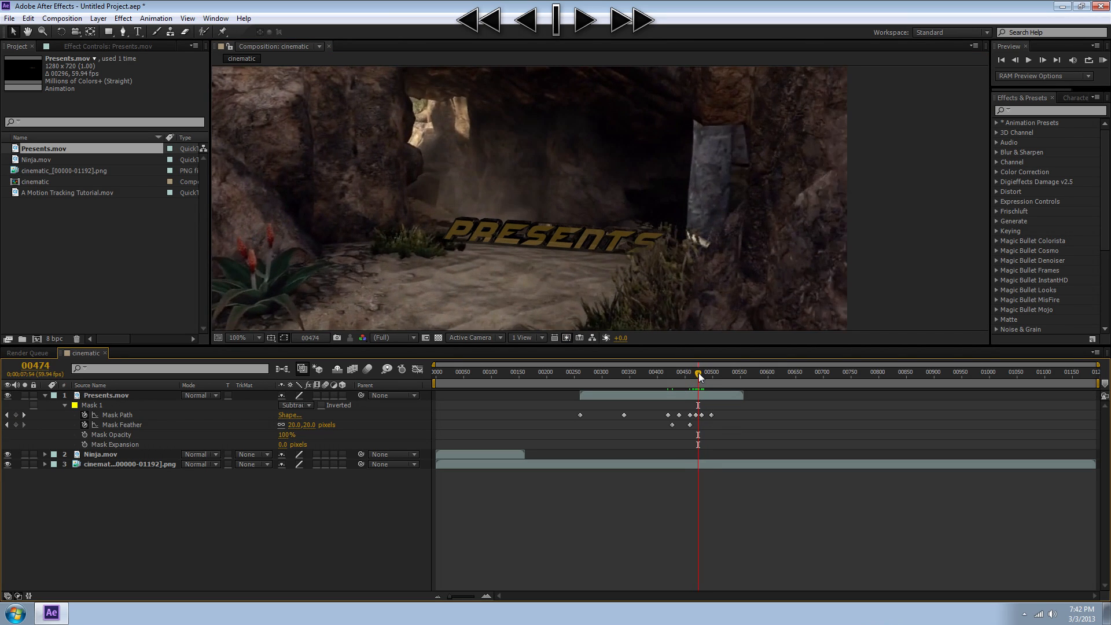
# - At frame 385, reposition the whole mask so its curved edge follows the boulder in front of the text
pyautogui.moveTo(693, 372); pyautogui.dragTo(671, 431)
pyautogui.click(669, 437)
pyautogui.moveTo(648, 377); pyautogui.dragTo(644, 376)
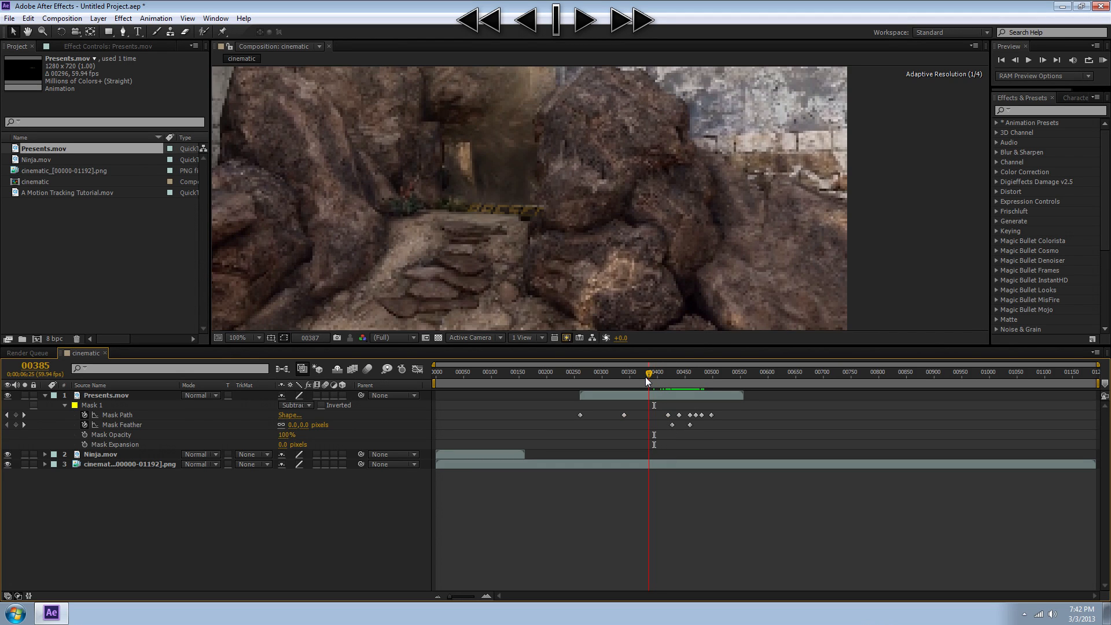
pyautogui.click(657, 393)
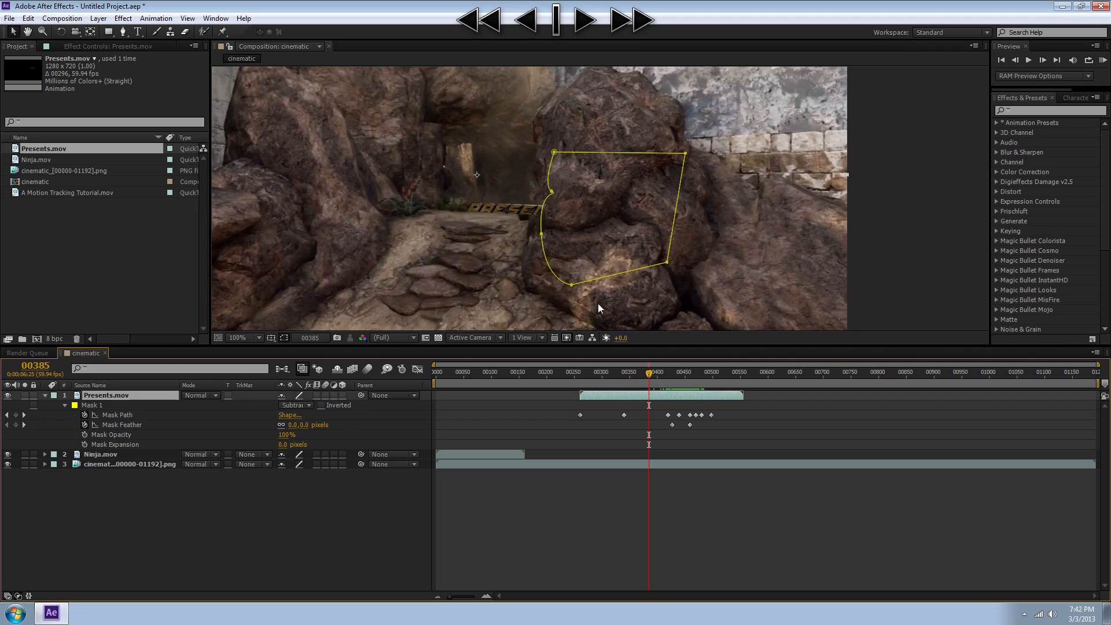
pyautogui.doubleClick(553, 198)
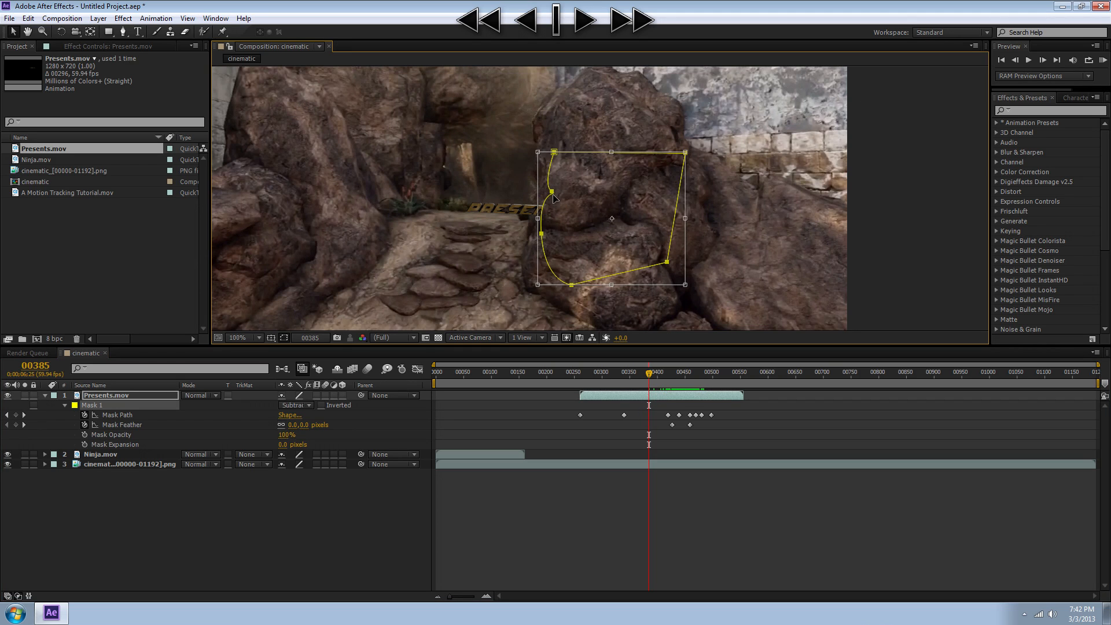
pyautogui.moveTo(644, 267); pyautogui.dragTo(626, 262)
pyautogui.scroll(2, 544, 243)
pyautogui.scroll(-1, 501, 231)
pyautogui.scroll(1, 481, 236)
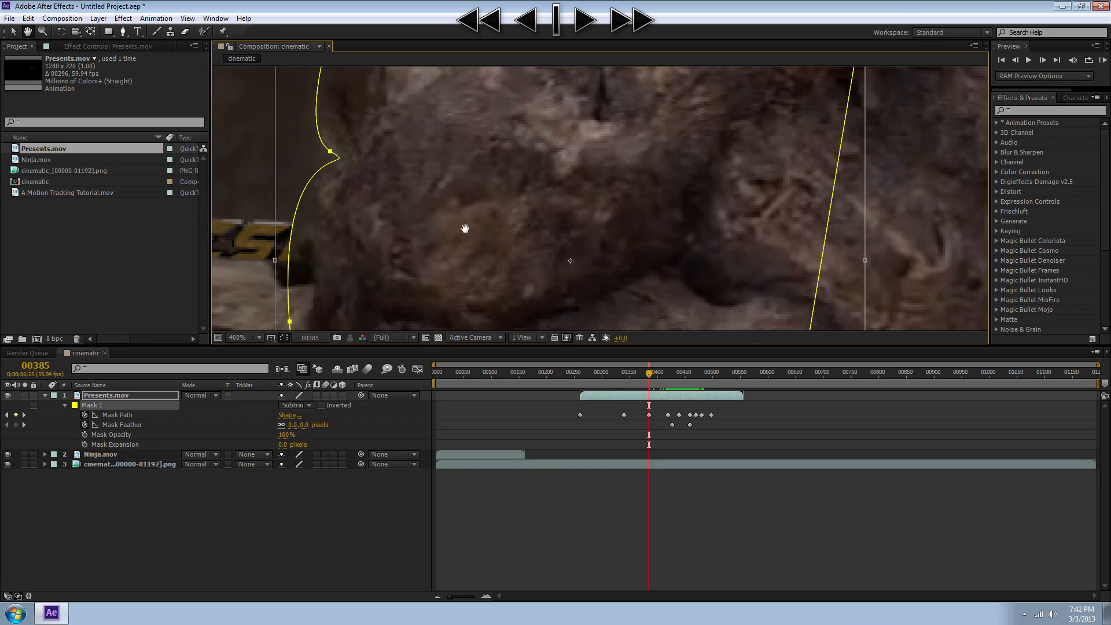
pyautogui.moveTo(457, 226); pyautogui.dragTo(673, 225, button='middle')
pyautogui.scroll(-1, 631, 215)
pyautogui.moveTo(565, 209); pyautogui.dragTo(577, 189)
pyautogui.moveTo(645, 376)
pyautogui.mouseDown()
pyautogui.moveTo(617, 373)
pyautogui.moveTo(648, 374)
pyautogui.mouseUp()
pyautogui.moveTo(583, 151); pyautogui.dragTo(571, 273)
# - At frame 364, move the whole mask slightly left to the boulder's edge beside the text
pyautogui.click(637, 372)
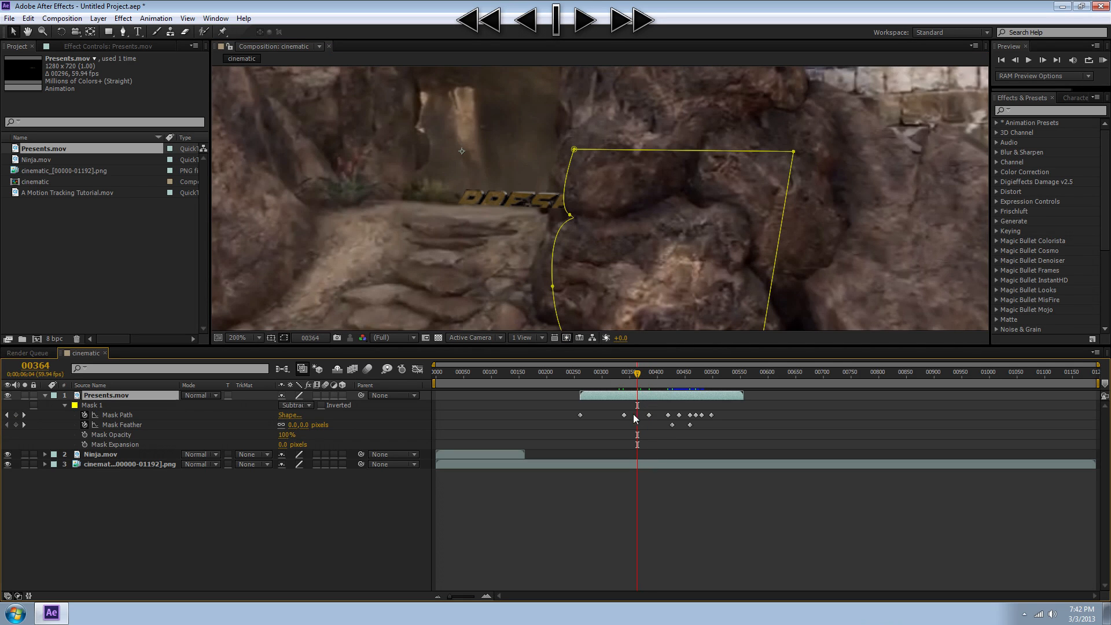
pyautogui.click(650, 428)
pyautogui.click(632, 393)
pyautogui.doubleClick(565, 207)
pyautogui.moveTo(585, 208); pyautogui.dragTo(568, 208)
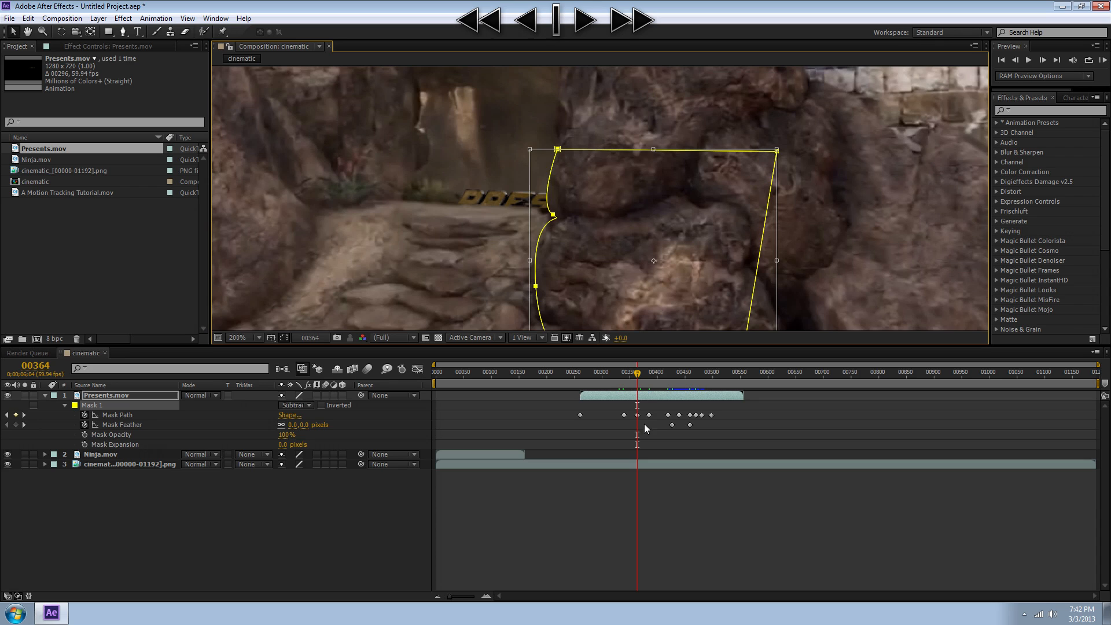
# - At frame 402, shift the whole mask left so the text is cut off at the large boulder's edge
pyautogui.moveTo(661, 376); pyautogui.dragTo(657, 379)
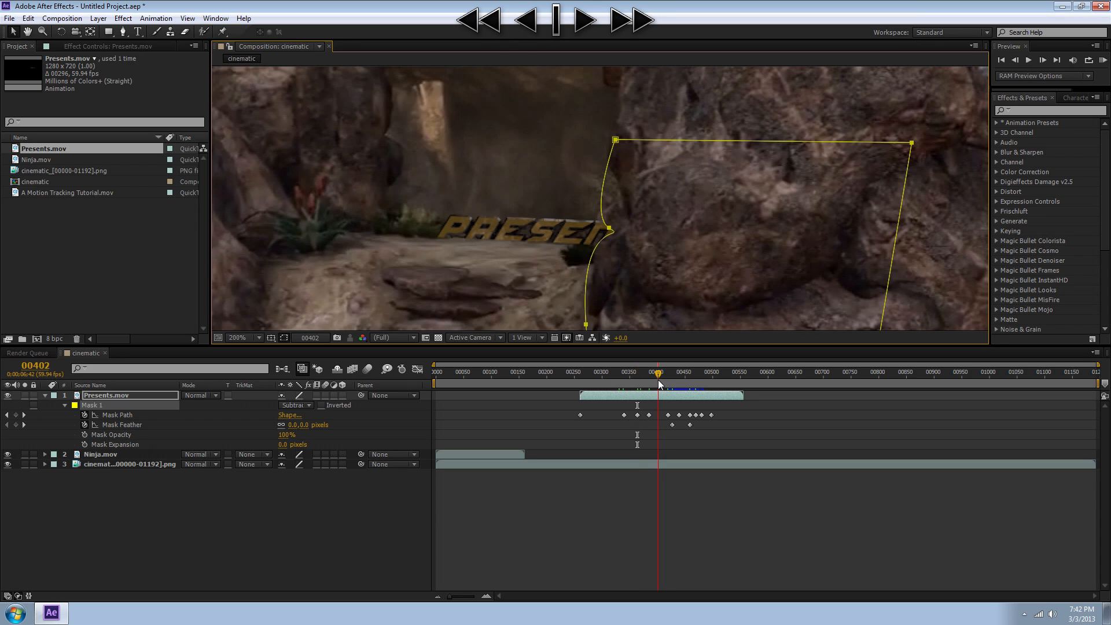
pyautogui.doubleClick(603, 220)
pyautogui.moveTo(665, 197); pyautogui.dragTo(657, 262)
pyautogui.click(678, 430)
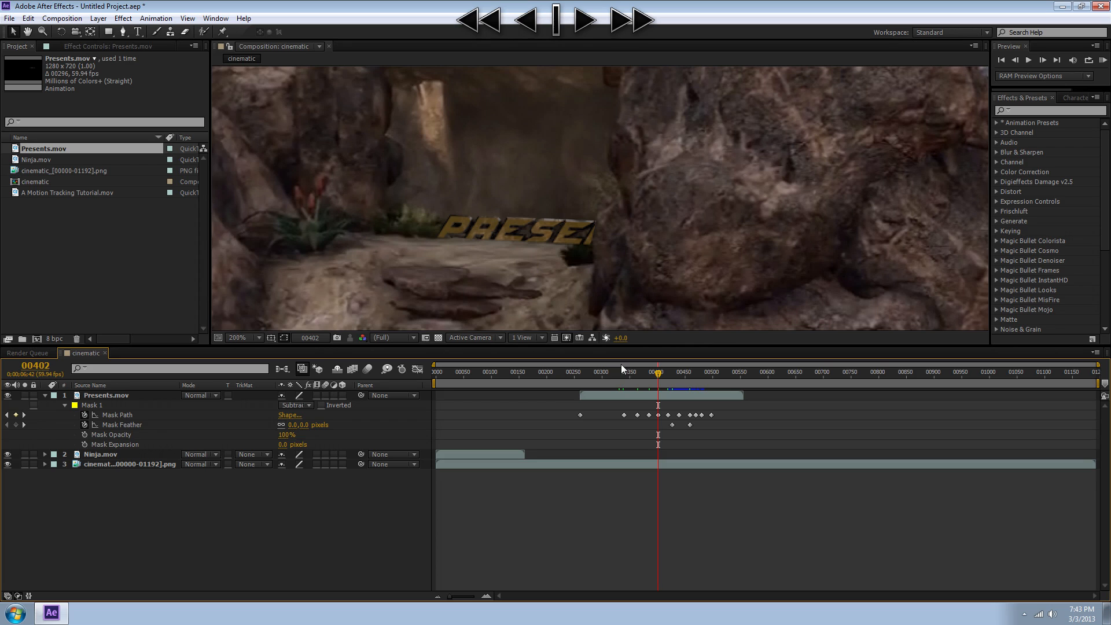
# - At frame 353, nudge the whole mask slightly left and down against the boulders
pyautogui.moveTo(626, 373); pyautogui.dragTo(631, 373)
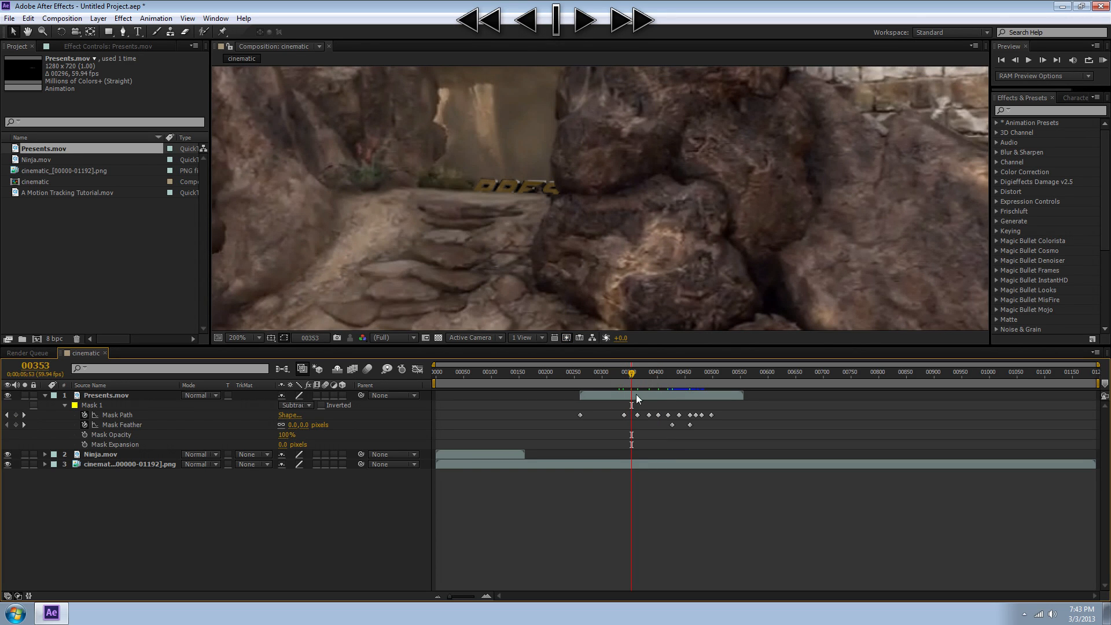
pyautogui.click(636, 395)
pyautogui.doubleClick(553, 185)
pyautogui.moveTo(590, 192); pyautogui.dragTo(586, 194)
# - At frame 303, move the whole mask left and slightly down onto the edge of the boulder hiding the text
pyautogui.moveTo(609, 374); pyautogui.dragTo(604, 374)
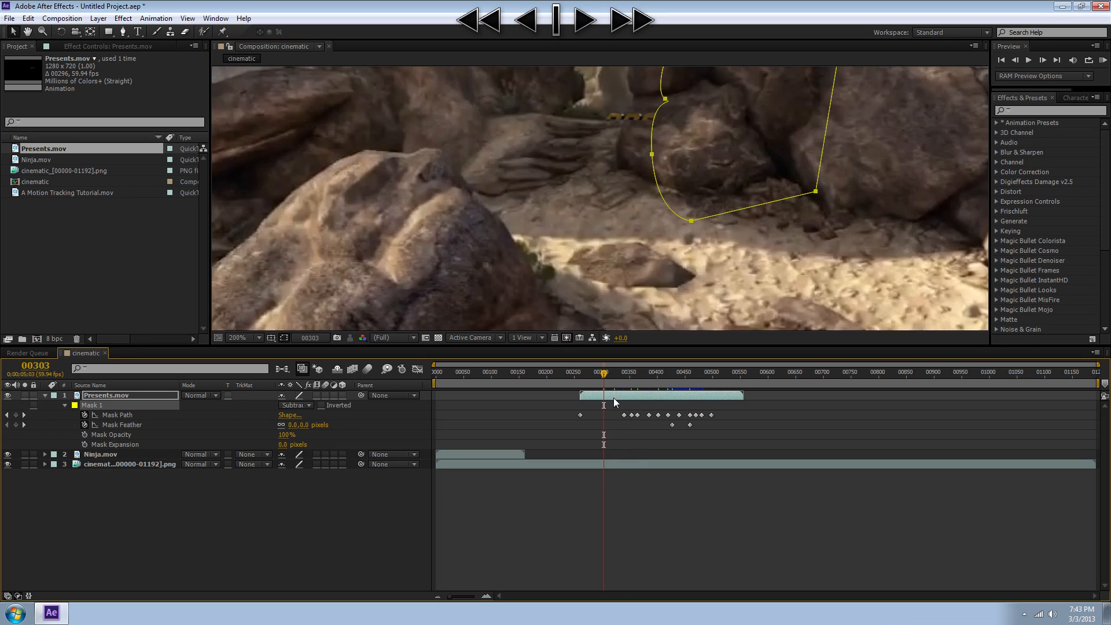
pyautogui.click(620, 395)
pyautogui.doubleClick(653, 121)
pyautogui.moveTo(671, 121); pyautogui.dragTo(623, 180)
pyautogui.press('h')
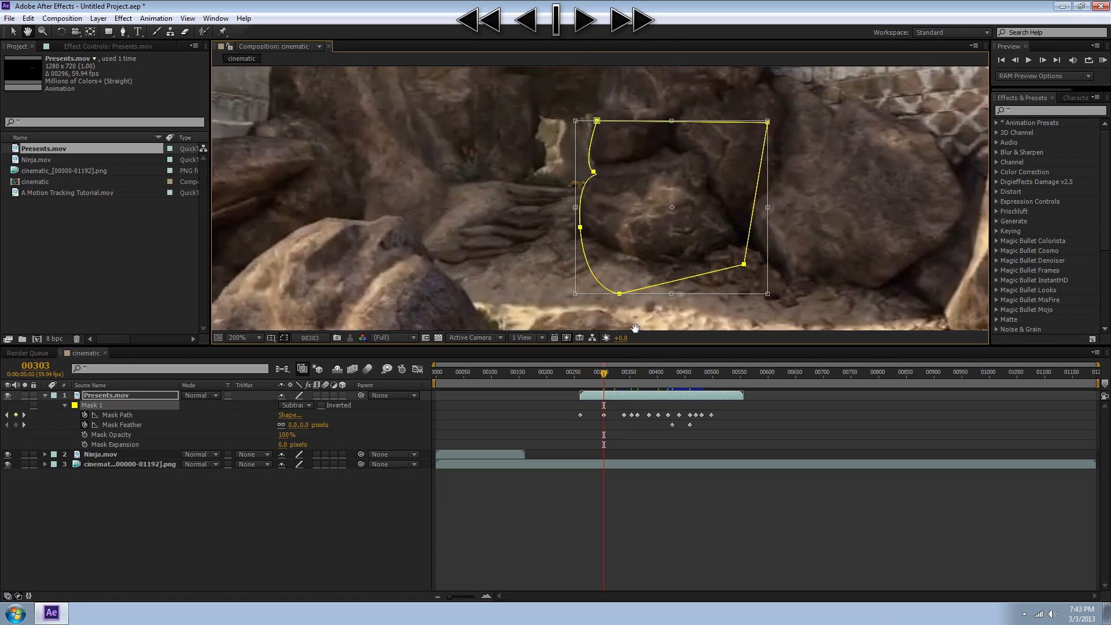
# - Move the whole mask slightly left at frame 322, and left and slightly down at frame 284
pyautogui.moveTo(603, 375); pyautogui.dragTo(613, 375)
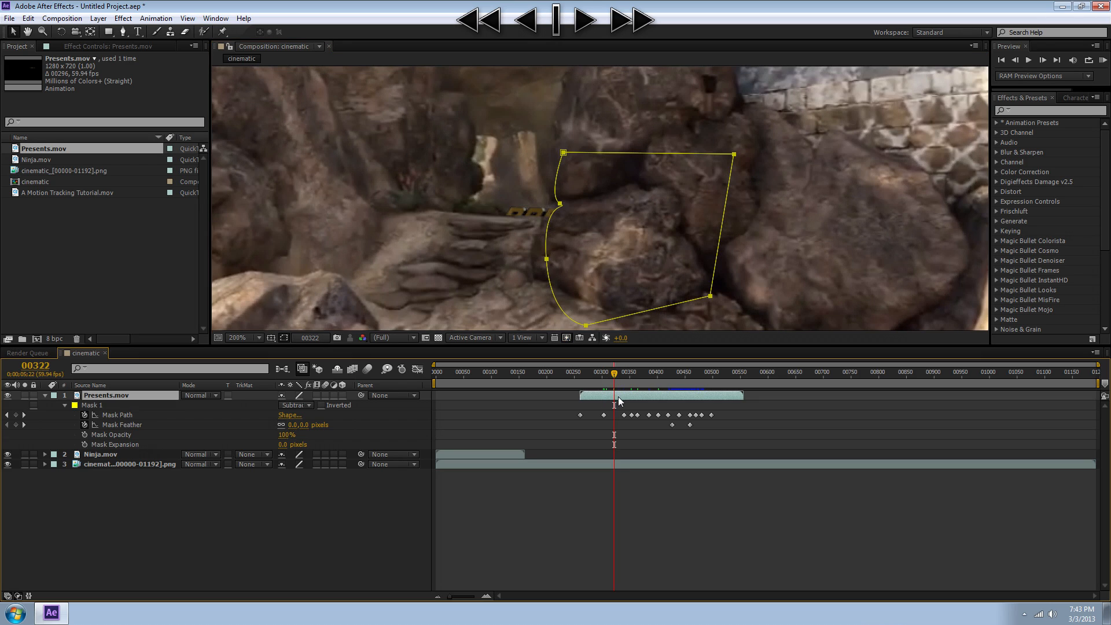
pyautogui.doubleClick(559, 214)
pyautogui.moveTo(559, 213); pyautogui.dragTo(548, 214)
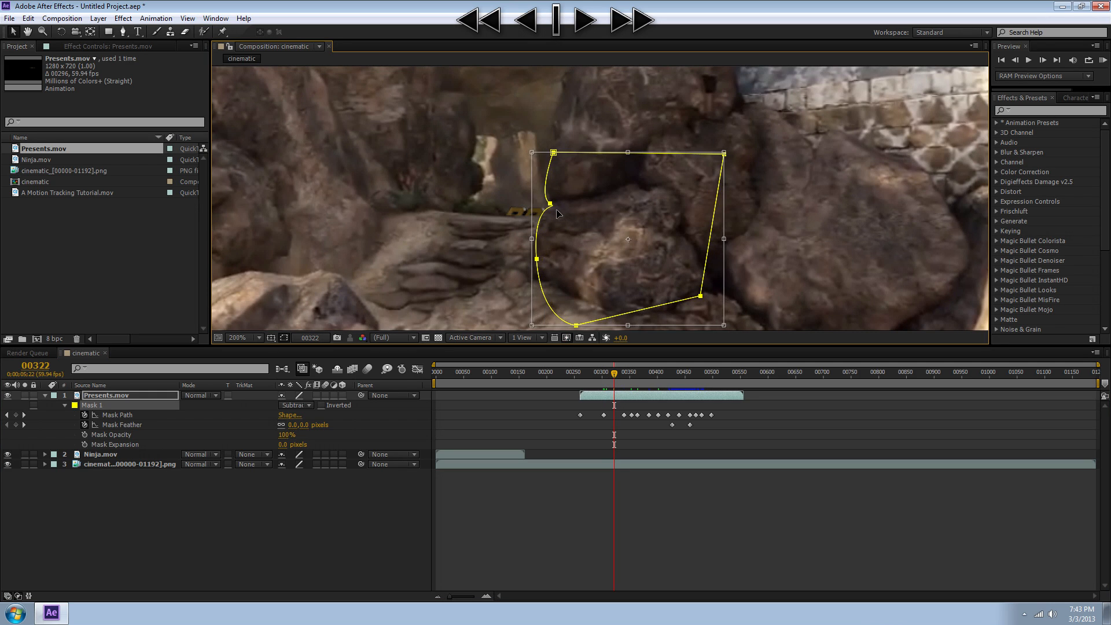
pyautogui.click(593, 373)
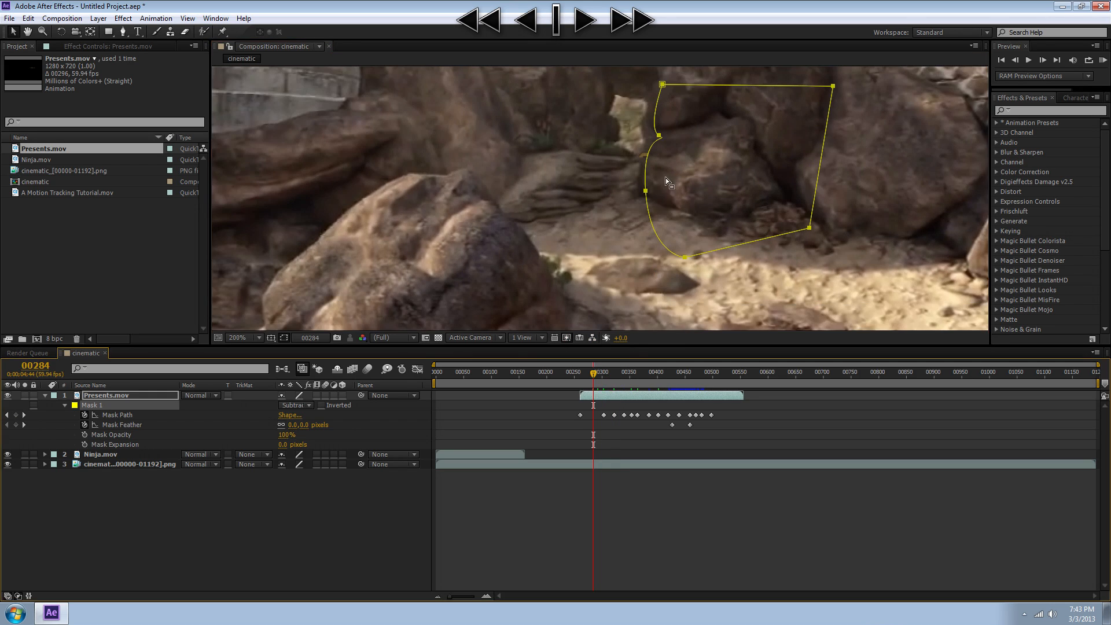
pyautogui.moveTo(657, 149); pyautogui.dragTo(644, 160)
pyautogui.click(603, 434)
# - At frame 340, nudge the mask's upper-left vertex slightly up and to the left
pyautogui.moveTo(595, 373); pyautogui.dragTo(623, 383)
pyautogui.click(637, 395)
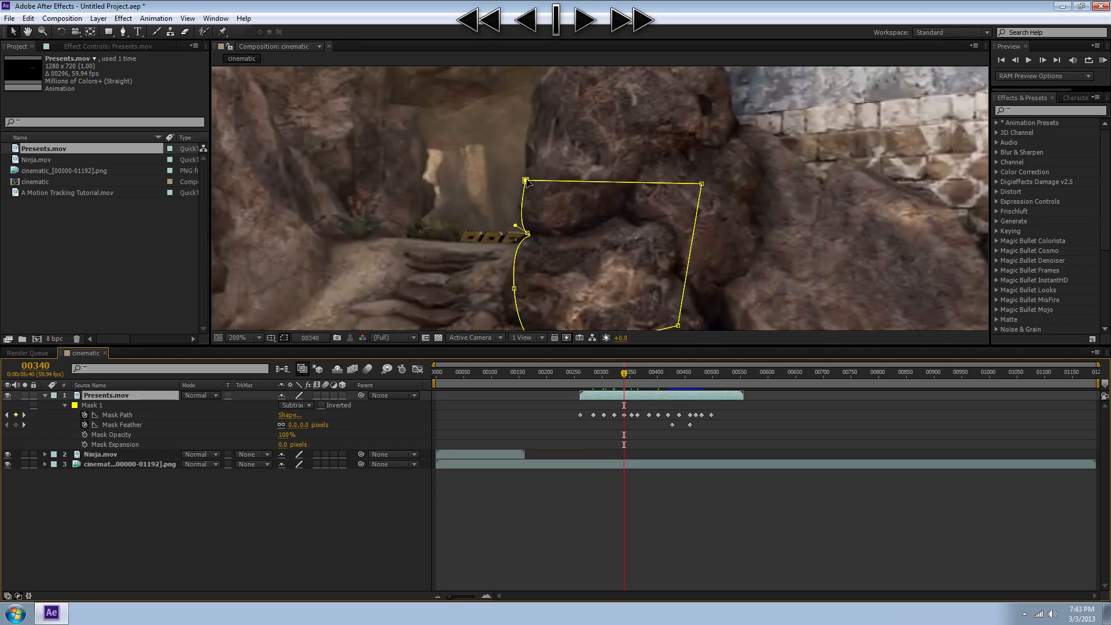
pyautogui.click(523, 179)
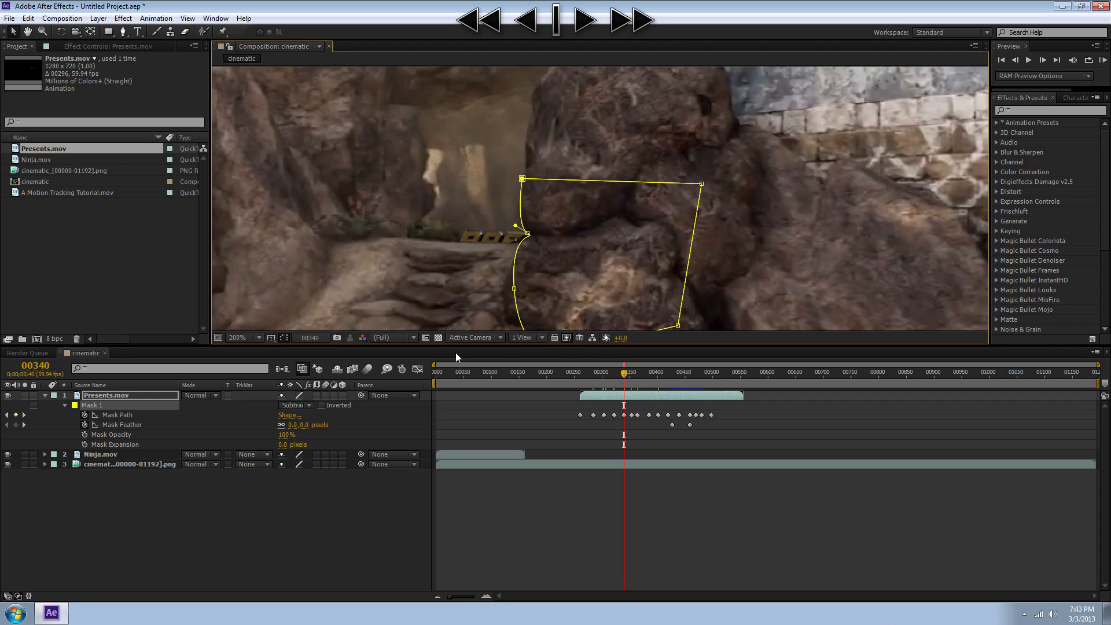
# - At frame 419, move the vertex on the mask's curved left side slightly left, by the plant beside the boulder
pyautogui.moveTo(614, 376); pyautogui.dragTo(634, 374)
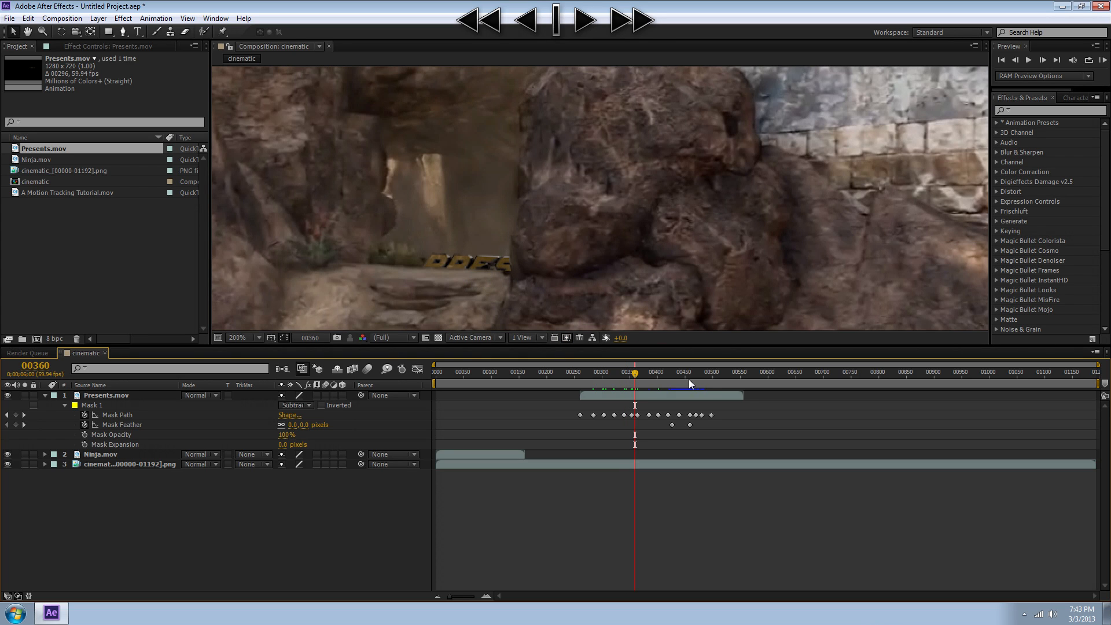
pyautogui.moveTo(633, 376); pyautogui.dragTo(690, 383)
pyautogui.scroll(-2, 648, 276)
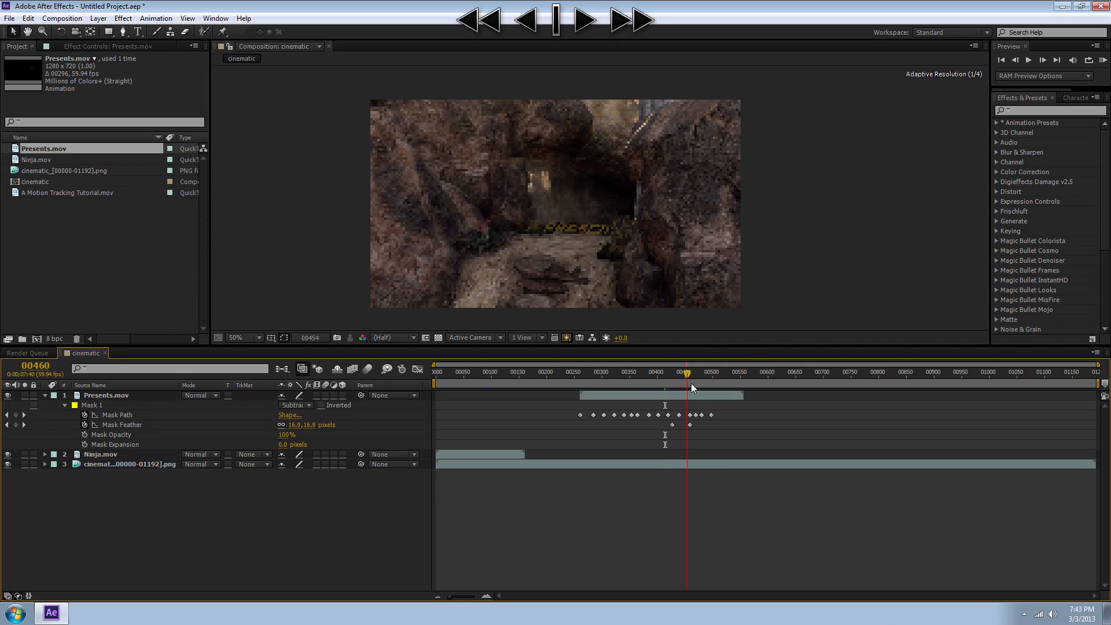
pyautogui.moveTo(682, 376); pyautogui.dragTo(665, 377)
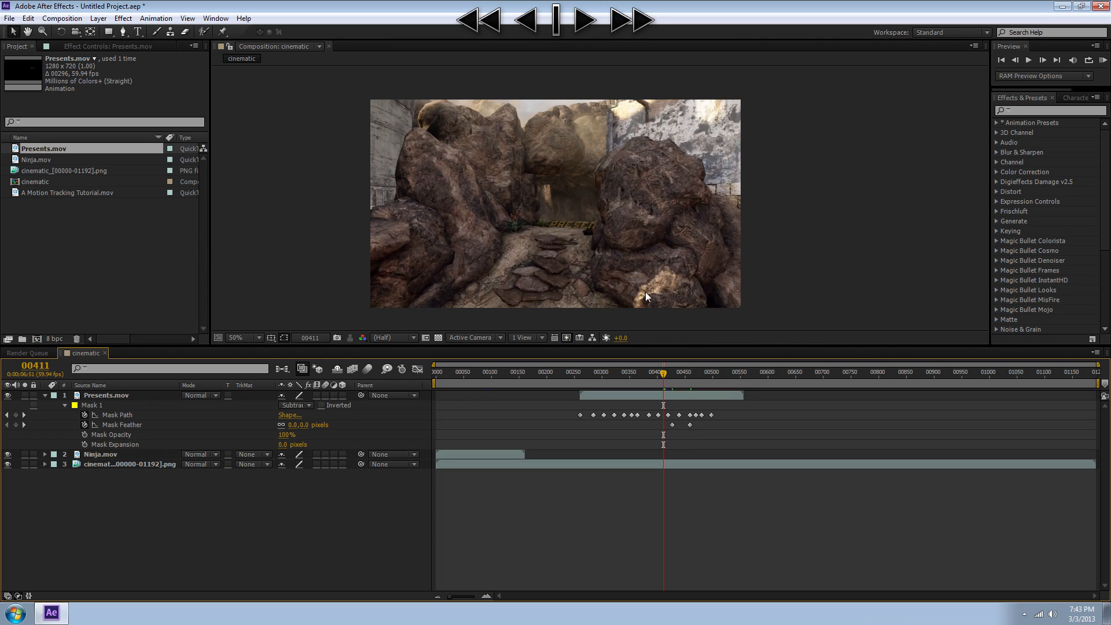
pyautogui.scroll(3, 591, 230)
pyautogui.scroll(-2, 625, 237)
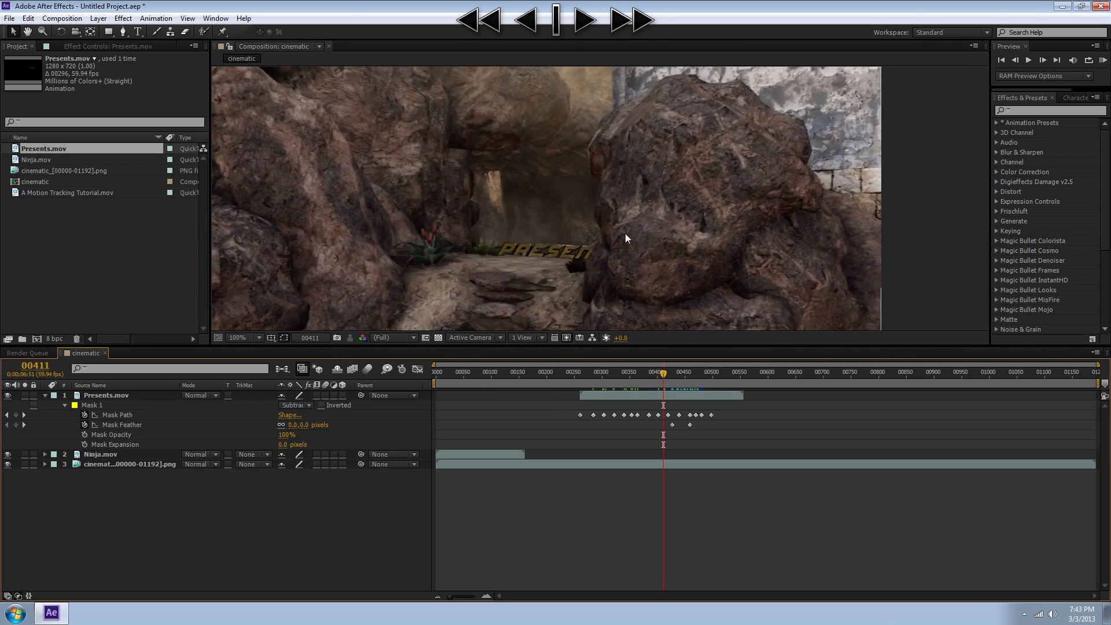
pyautogui.moveTo(678, 376)
pyautogui.mouseDown()
pyautogui.moveTo(658, 375)
pyautogui.moveTo(667, 376)
pyautogui.mouseUp()
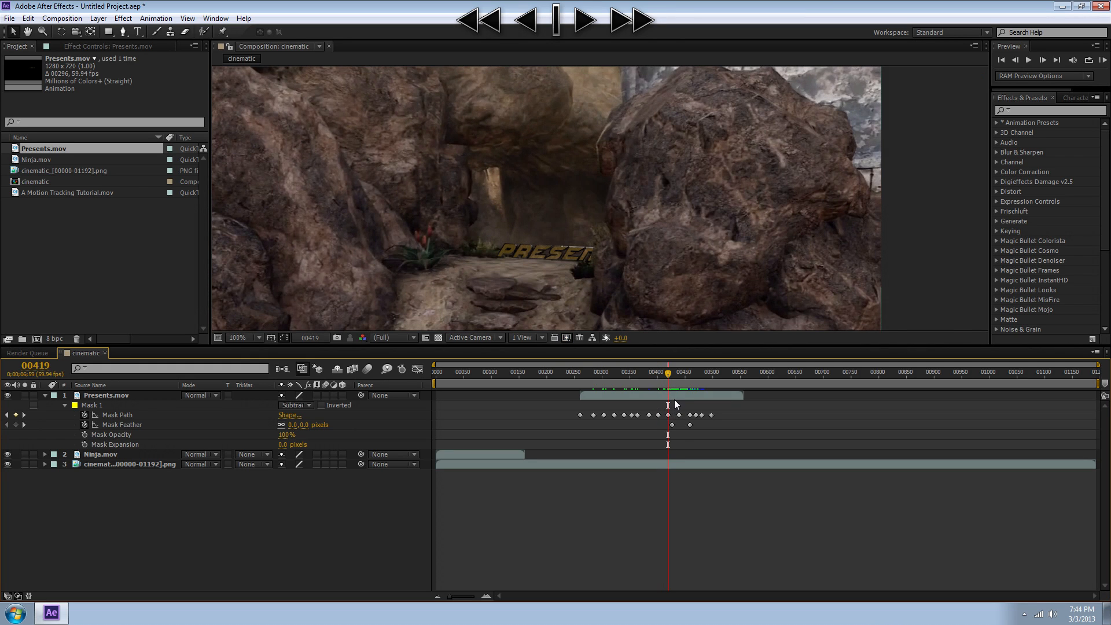
pyautogui.click(674, 398)
pyautogui.moveTo(590, 286); pyautogui.dragTo(581, 286)
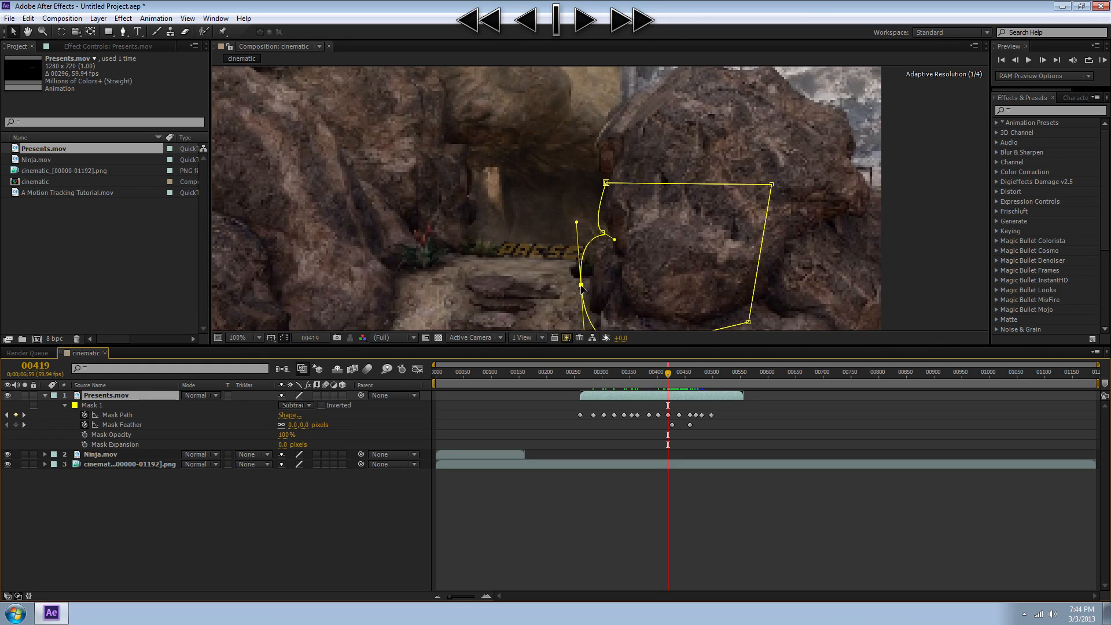
# - Move the first Mask Feather keyframe earlier, to frame 419
pyautogui.click(715, 426)
pyautogui.moveTo(671, 423); pyautogui.dragTo(667, 424)
pyautogui.click(685, 436)
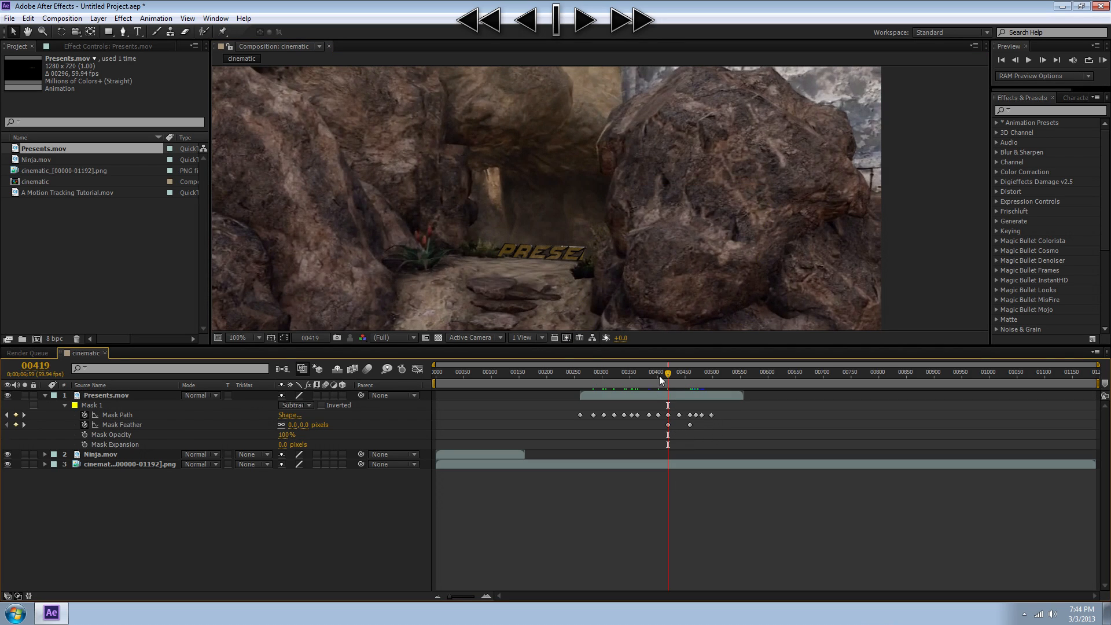
# - Check how the mask hides the text behind the rocks at frames 350 and 420
pyautogui.click(629, 376)
pyautogui.moveTo(572, 422)
pyautogui.mouseDown()
pyautogui.moveTo(672, 438)
pyautogui.moveTo(668, 429)
pyautogui.mouseUp()
pyautogui.click(700, 419)
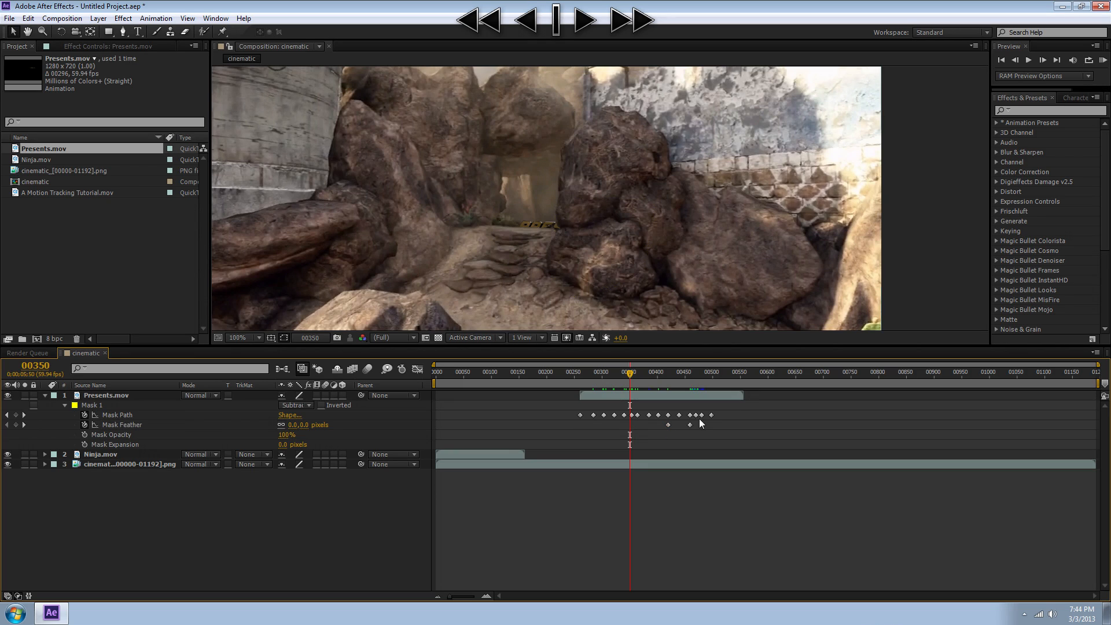
pyautogui.click(666, 374)
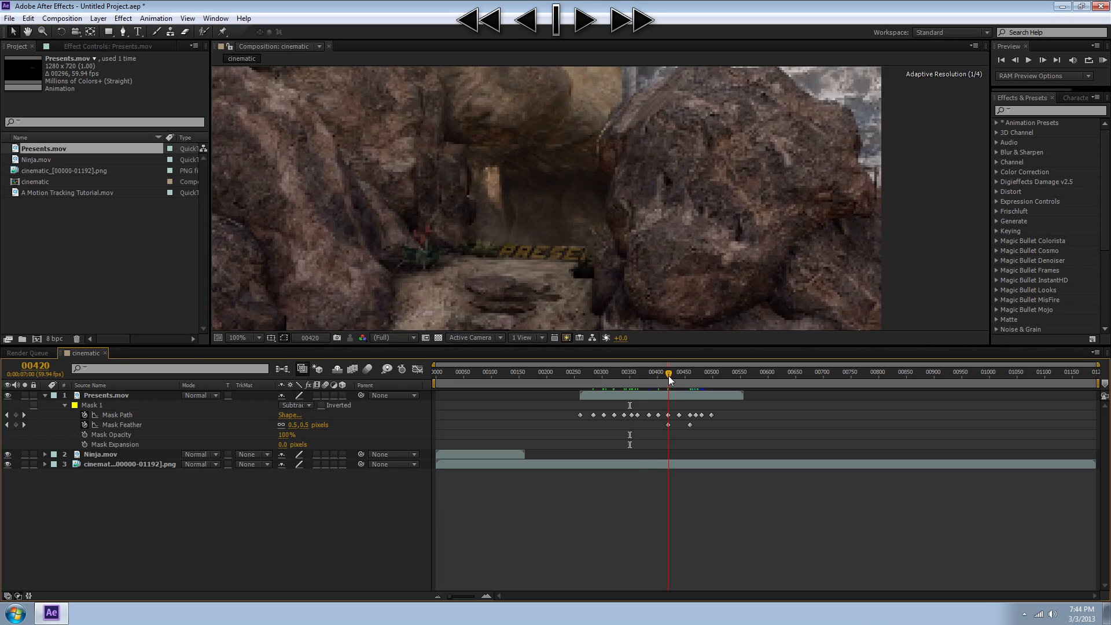
# - At frame 469, move the upper edge of the PRESENTS mask slightly down and to the right
pyautogui.click(669, 397)
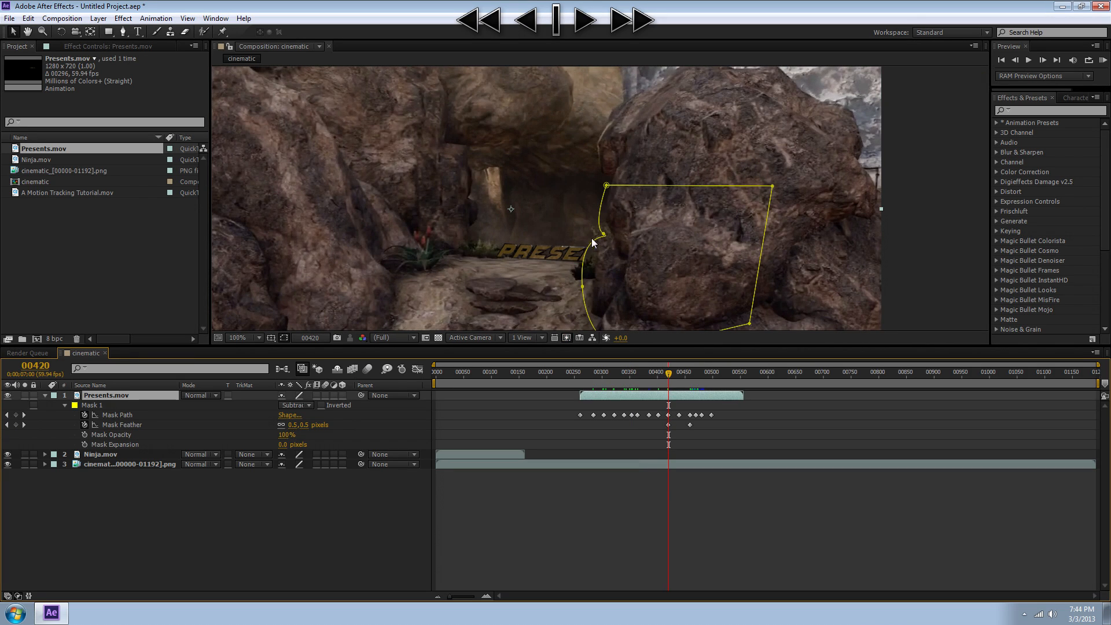
pyautogui.click(685, 450)
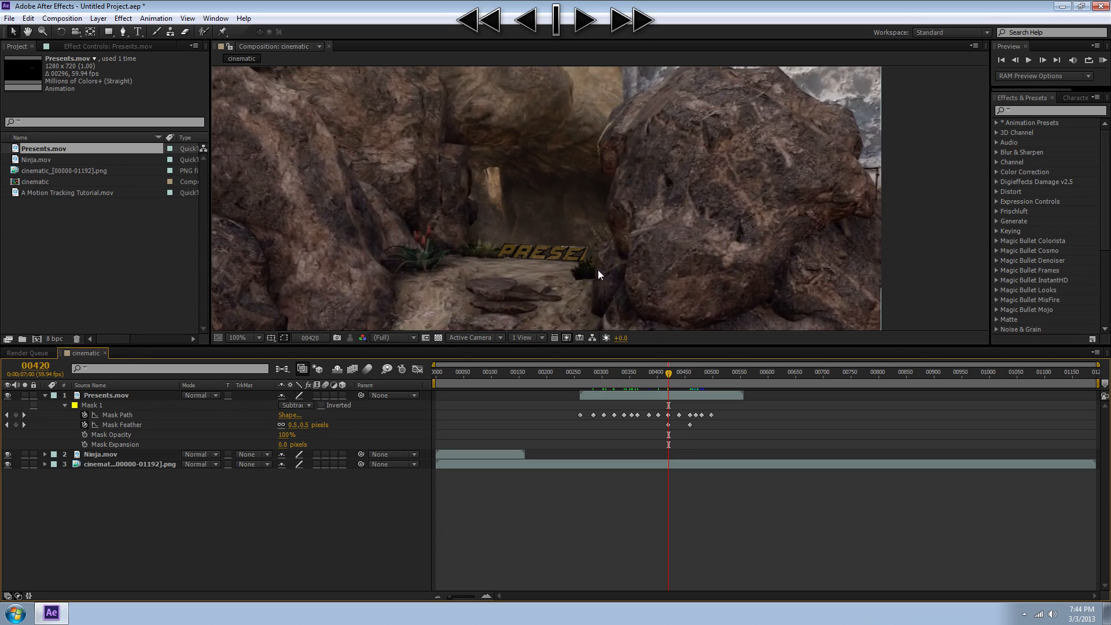
pyautogui.moveTo(673, 373); pyautogui.dragTo(701, 378)
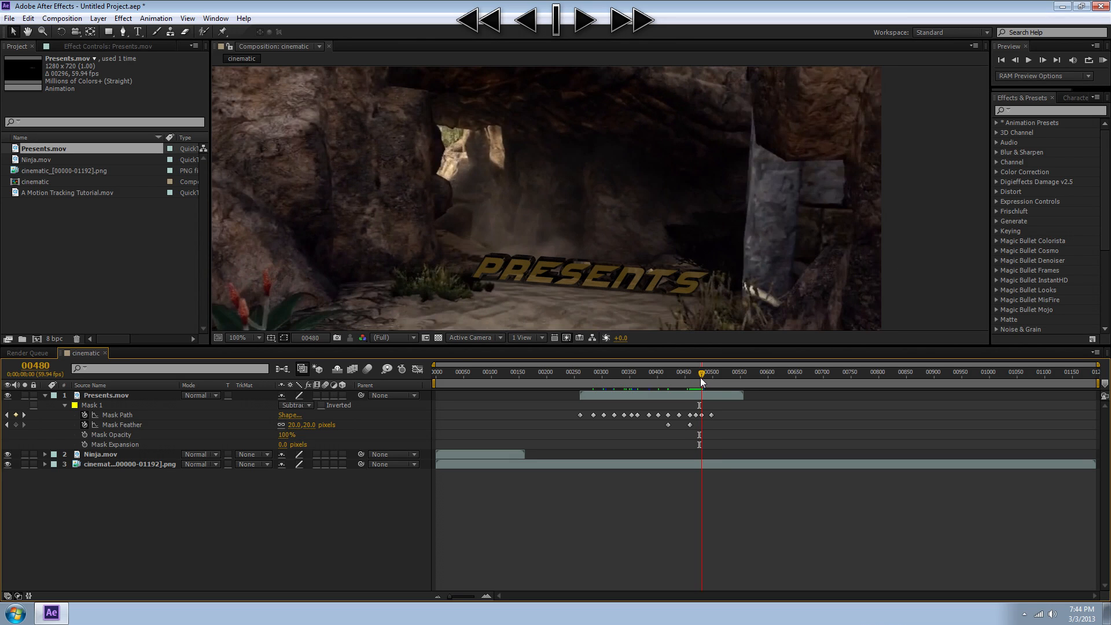
pyautogui.click(702, 395)
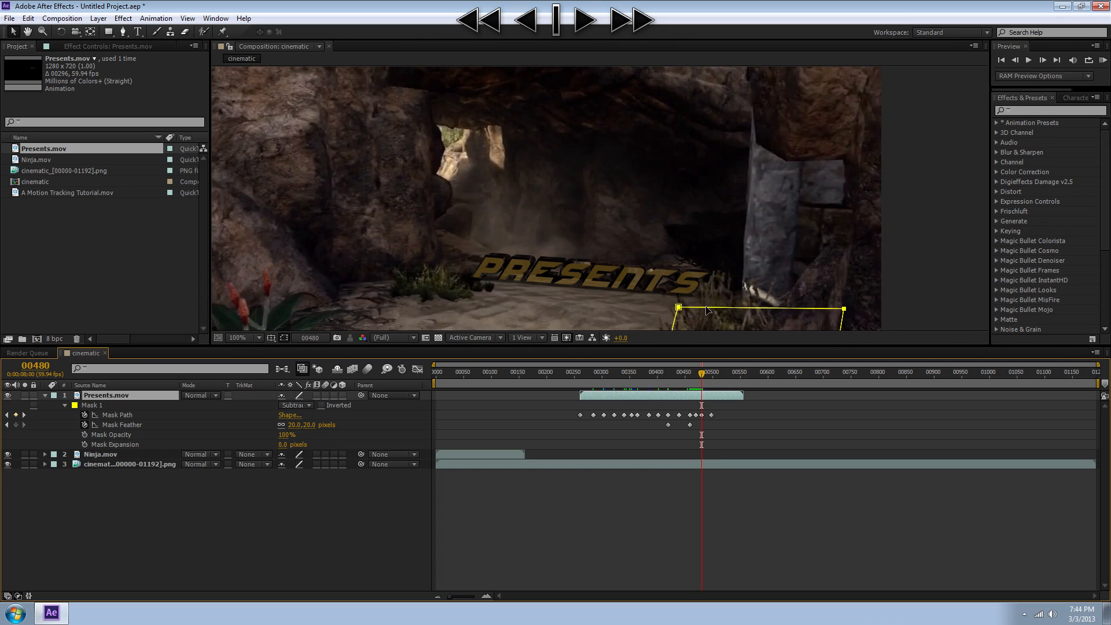
pyautogui.click(695, 372)
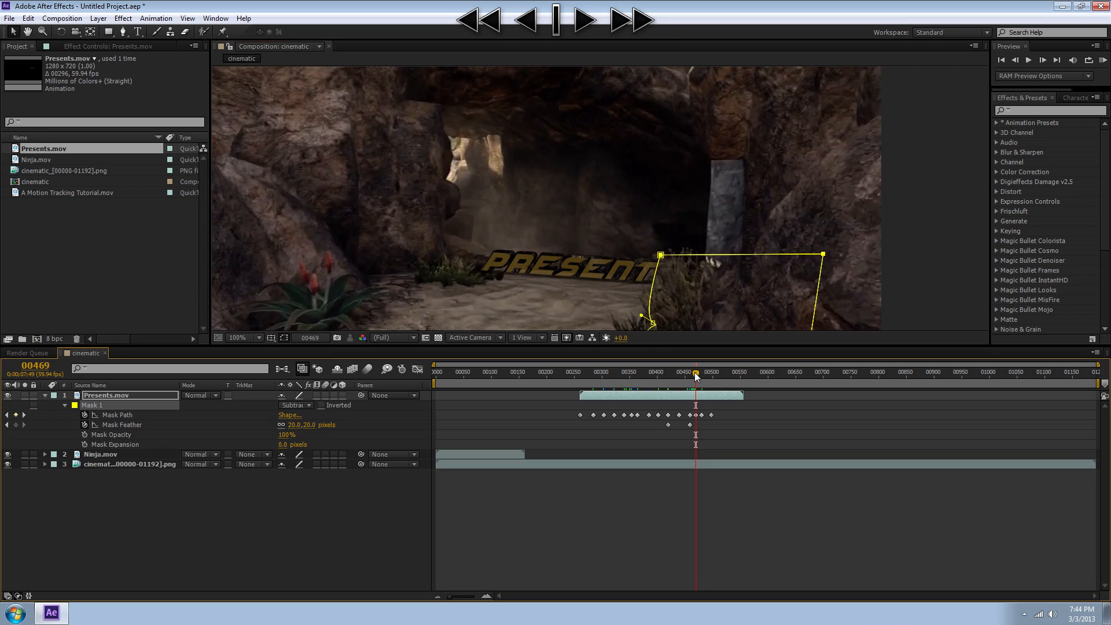
pyautogui.moveTo(683, 260); pyautogui.dragTo(691, 270)
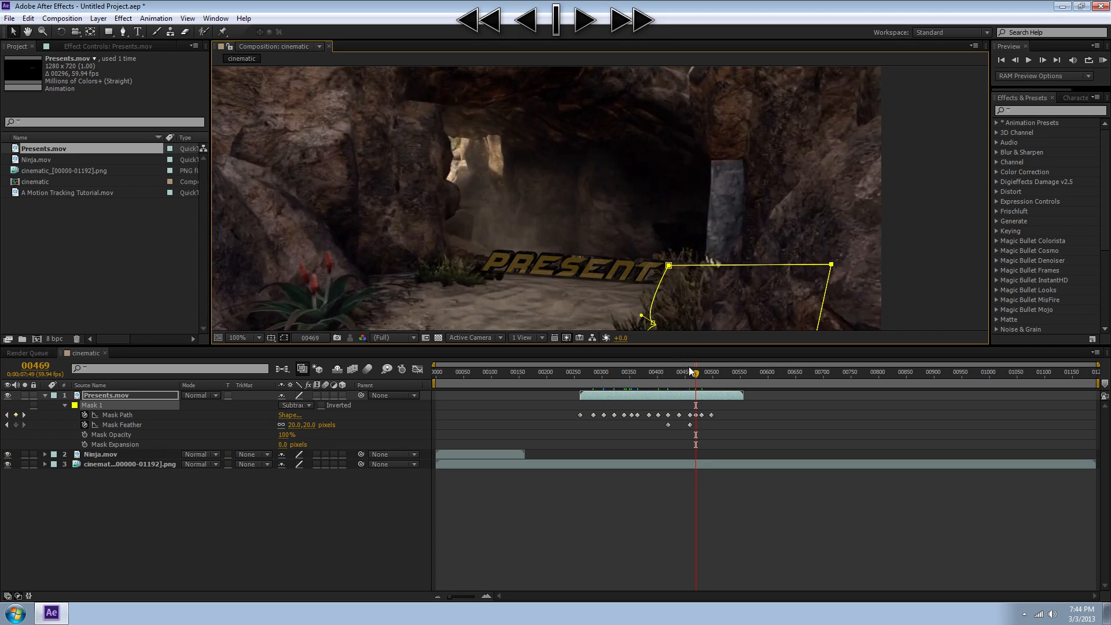
# - At frames 477 and 480, move the mask's upper edge slightly up and to the right, over the grass beside the text
pyautogui.moveTo(695, 373); pyautogui.dragTo(699, 373)
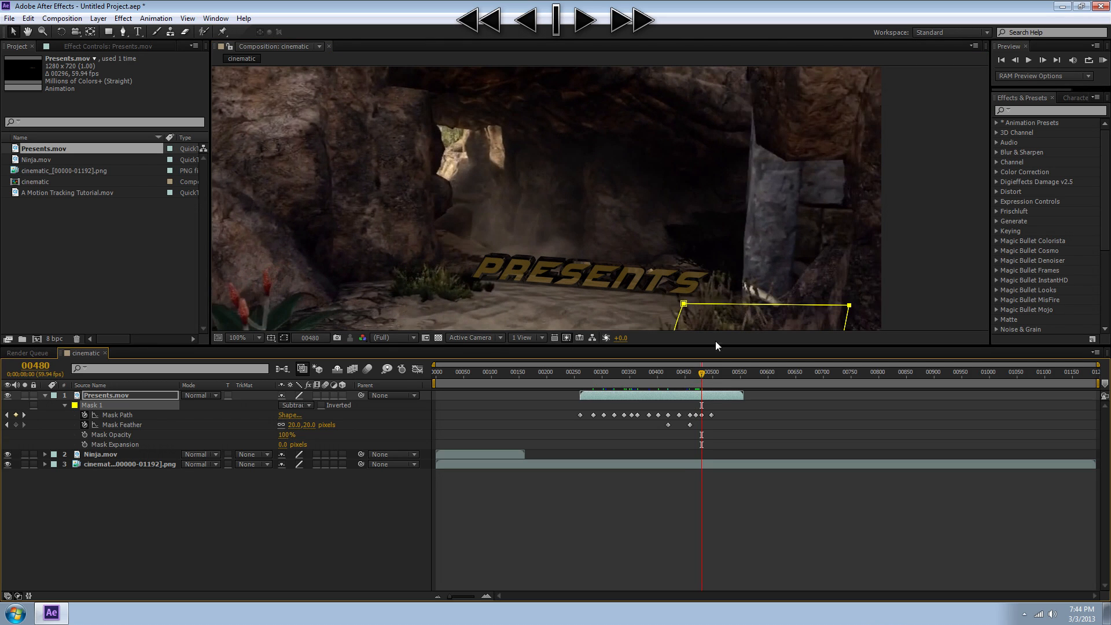
pyautogui.moveTo(702, 376); pyautogui.dragTo(698, 374)
pyautogui.moveTo(710, 298)
pyautogui.mouseDown()
pyautogui.moveTo(714, 274)
pyautogui.moveTo(722, 288)
pyautogui.mouseUp()
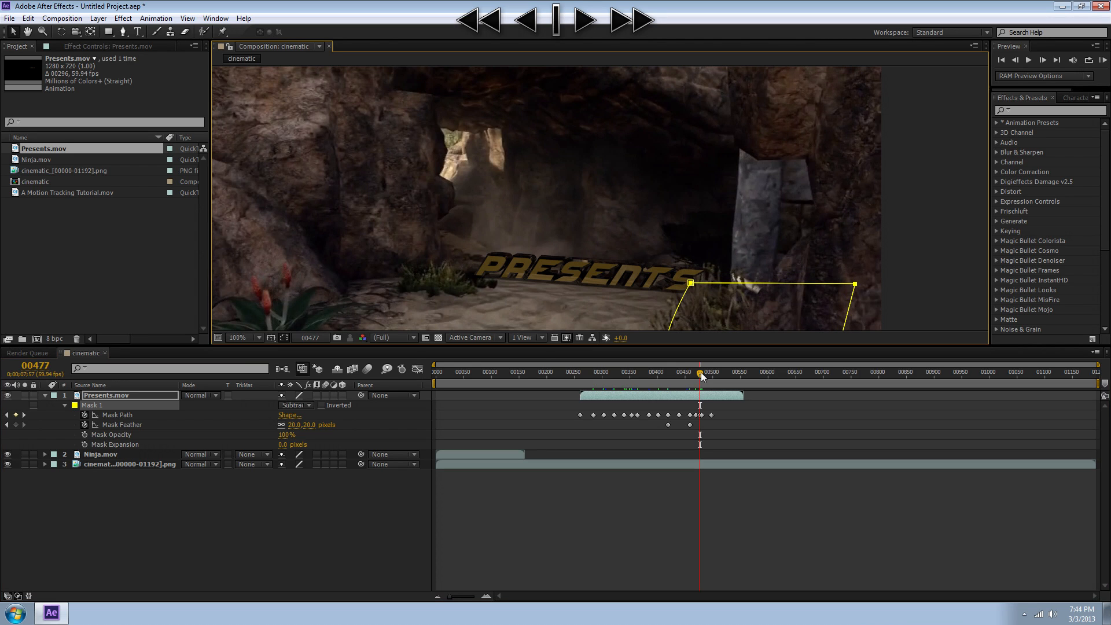
pyautogui.moveTo(702, 371); pyautogui.dragTo(702, 374)
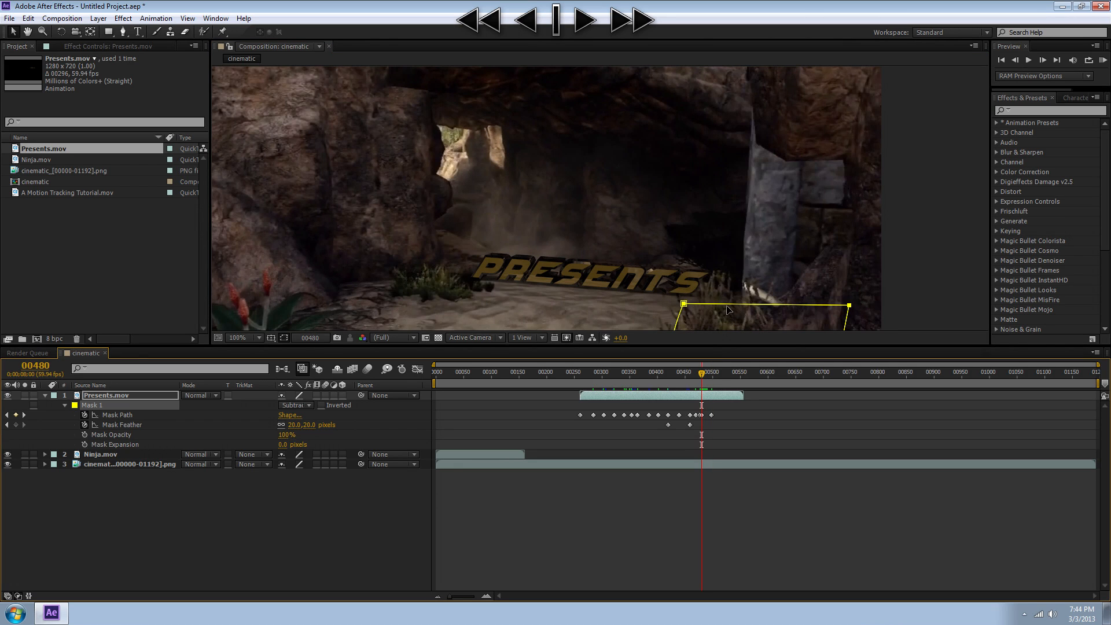
pyautogui.moveTo(728, 310); pyautogui.dragTo(732, 303)
# - Set the work area from frame 249 to frame 573 and build a RAM preview to review the PRESENTS mask
pyautogui.moveTo(702, 374); pyautogui.dragTo(582, 377)
pyautogui.scroll(-2, 632, 263)
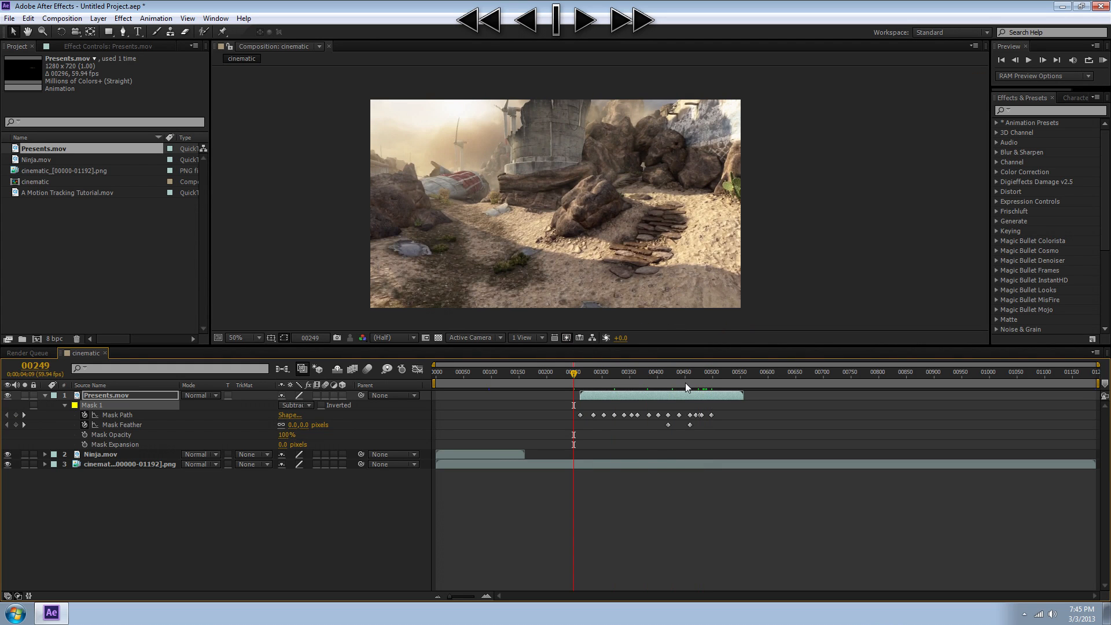
pyautogui.press('b')
pyautogui.click(738, 376)
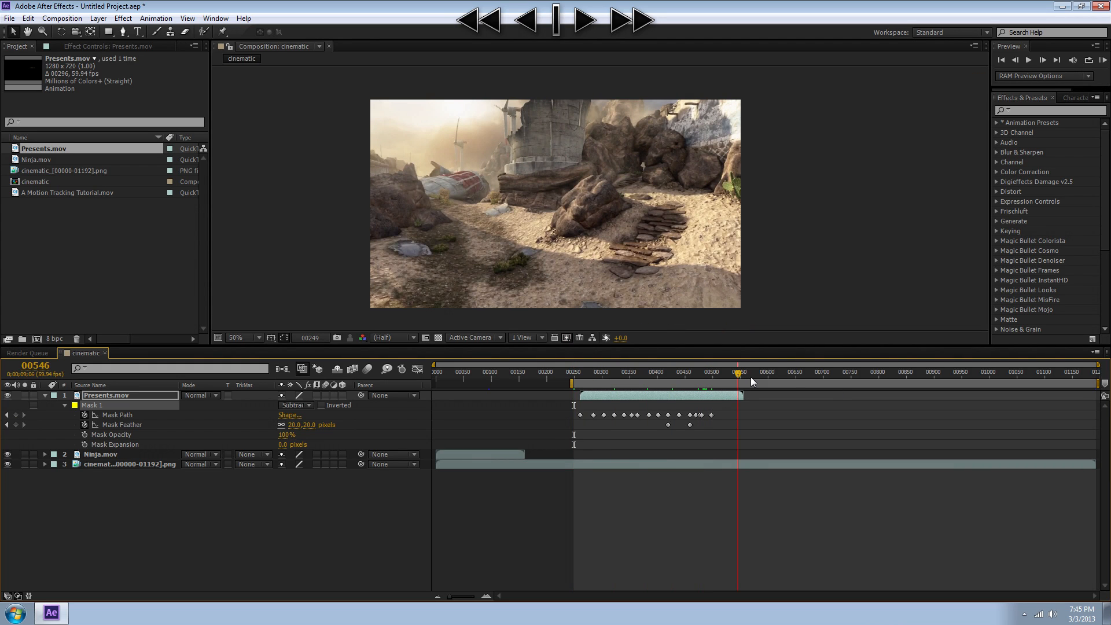
pyautogui.click(752, 373)
pyautogui.press('n')
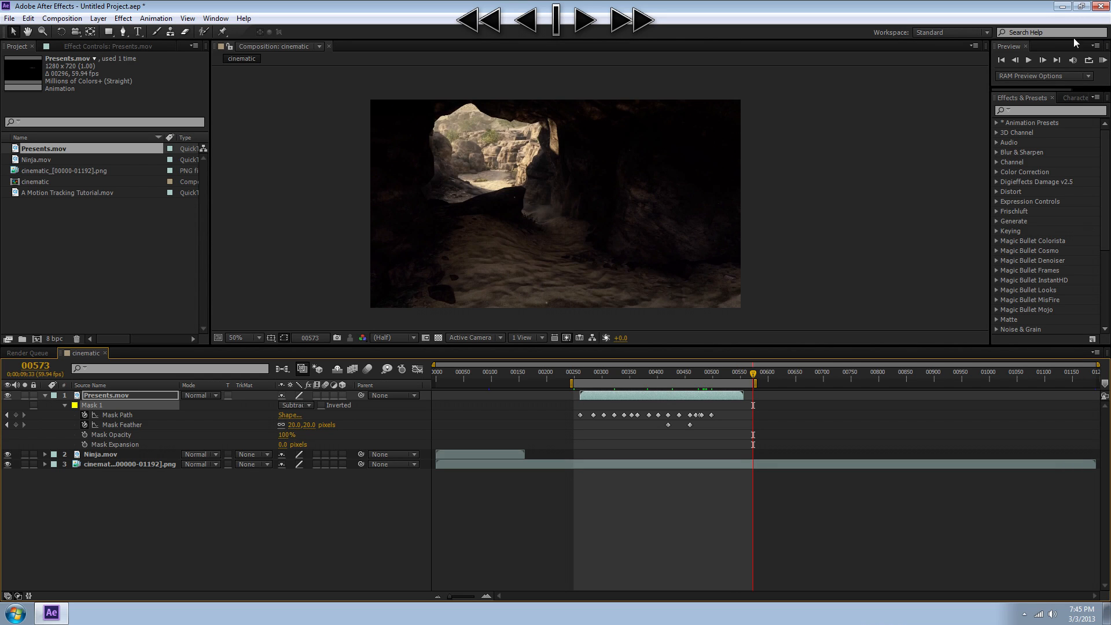
pyautogui.click(1103, 60)
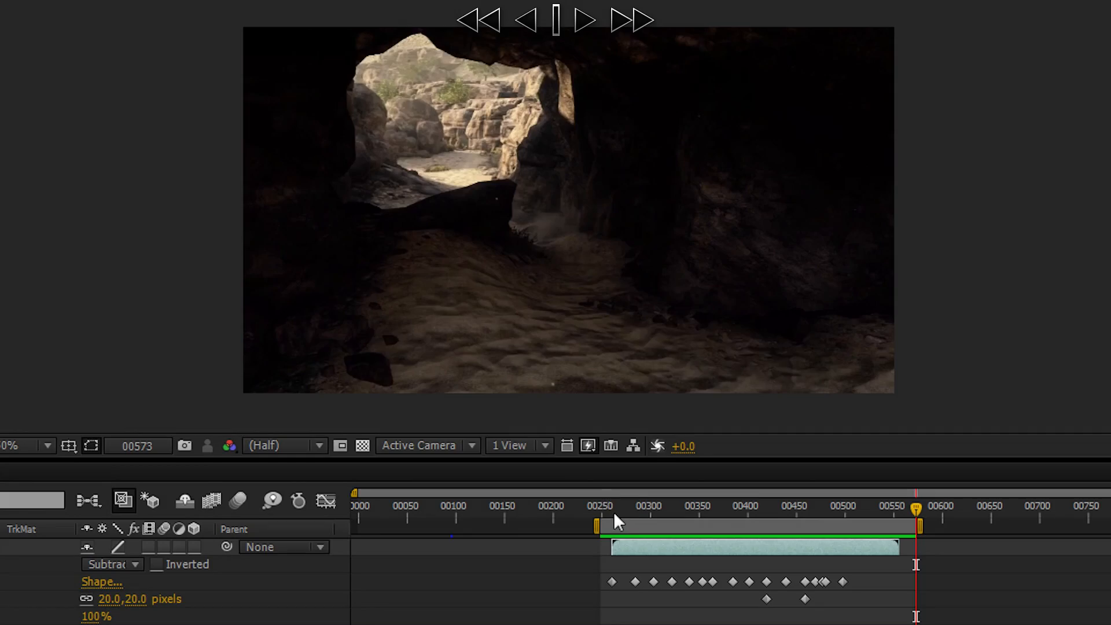
pyautogui.moveTo(615, 512); pyautogui.dragTo(826, 581)
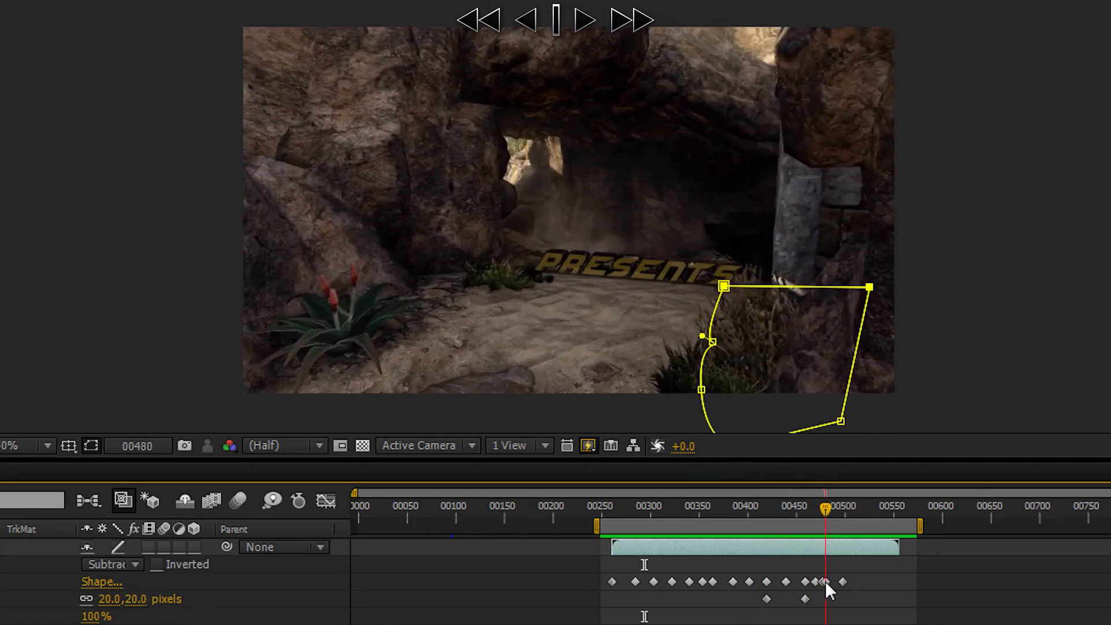
pyautogui.click(745, 620)
pyautogui.moveTo(616, 517); pyautogui.dragTo(815, 513)
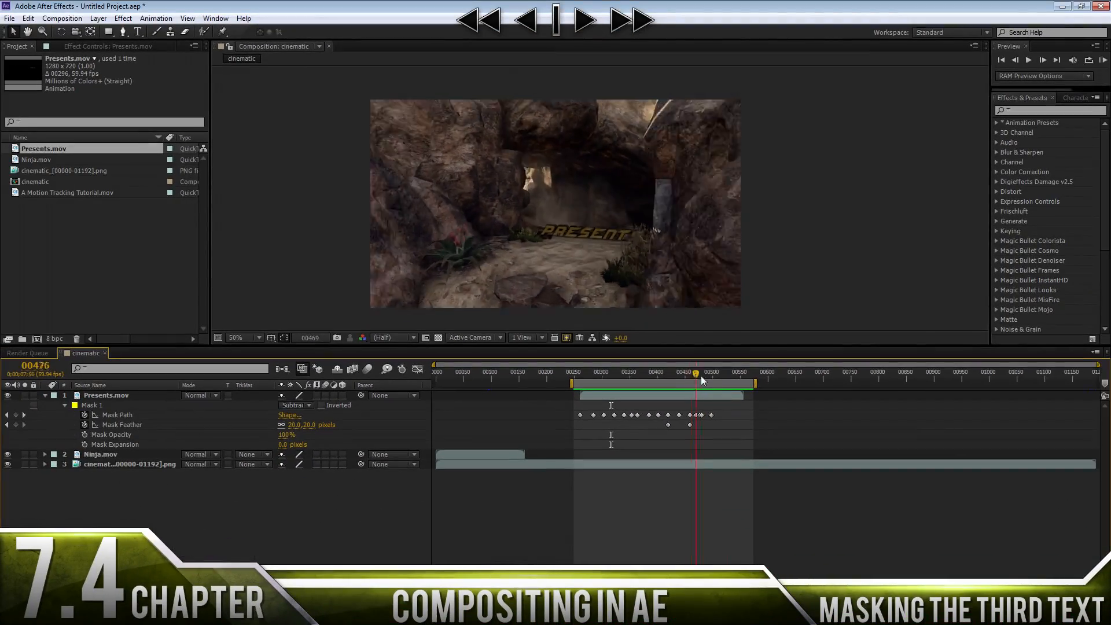
# - Add A Motion Tracking Tutorial.mov as the top layer of the cinematic composition, starting at about frame 524, and check its placement
pyautogui.moveTo(699, 376); pyautogui.dragTo(795, 388)
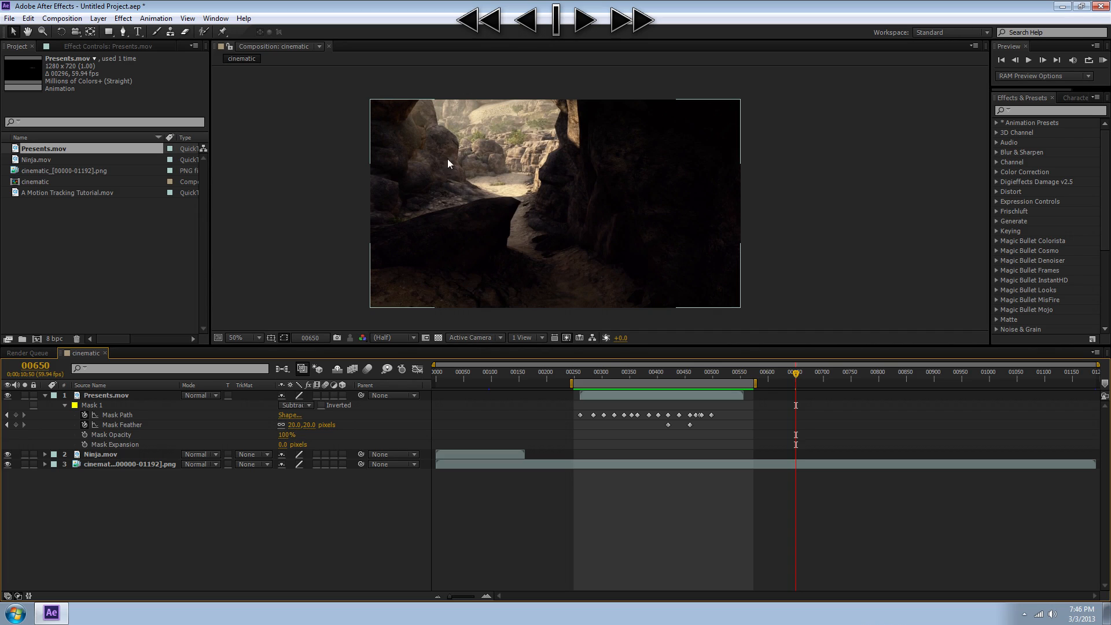
pyautogui.moveTo(54, 193); pyautogui.dragTo(742, 395)
pyautogui.moveTo(845, 395); pyautogui.dragTo(786, 395)
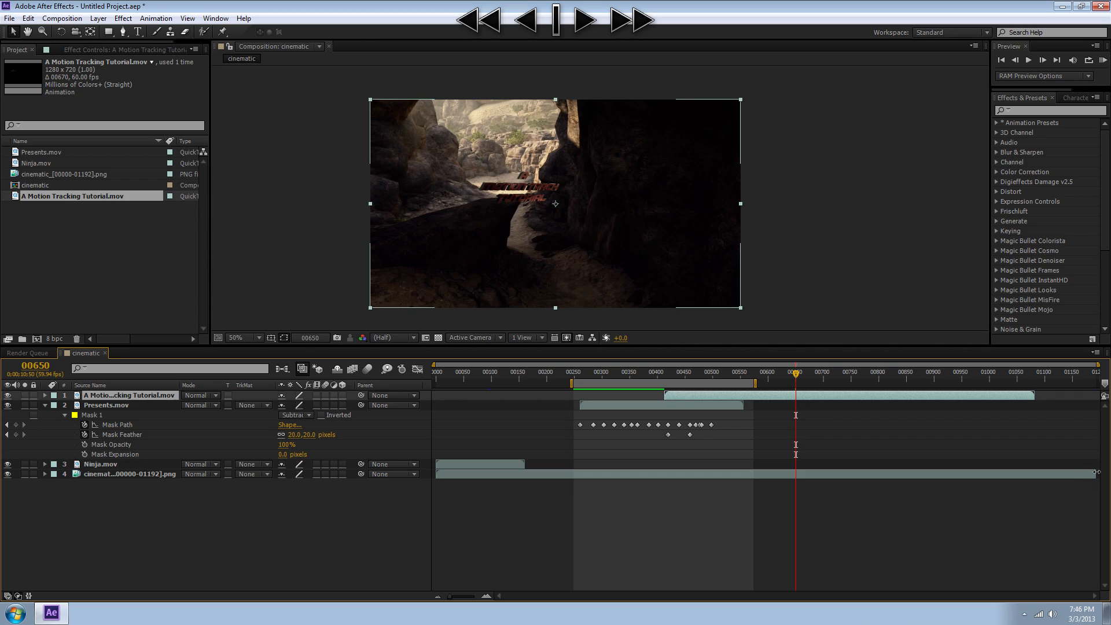
pyautogui.moveTo(1011, 395); pyautogui.dragTo(1067, 408)
pyautogui.click(1066, 410)
pyautogui.moveTo(770, 375); pyautogui.dragTo(842, 448)
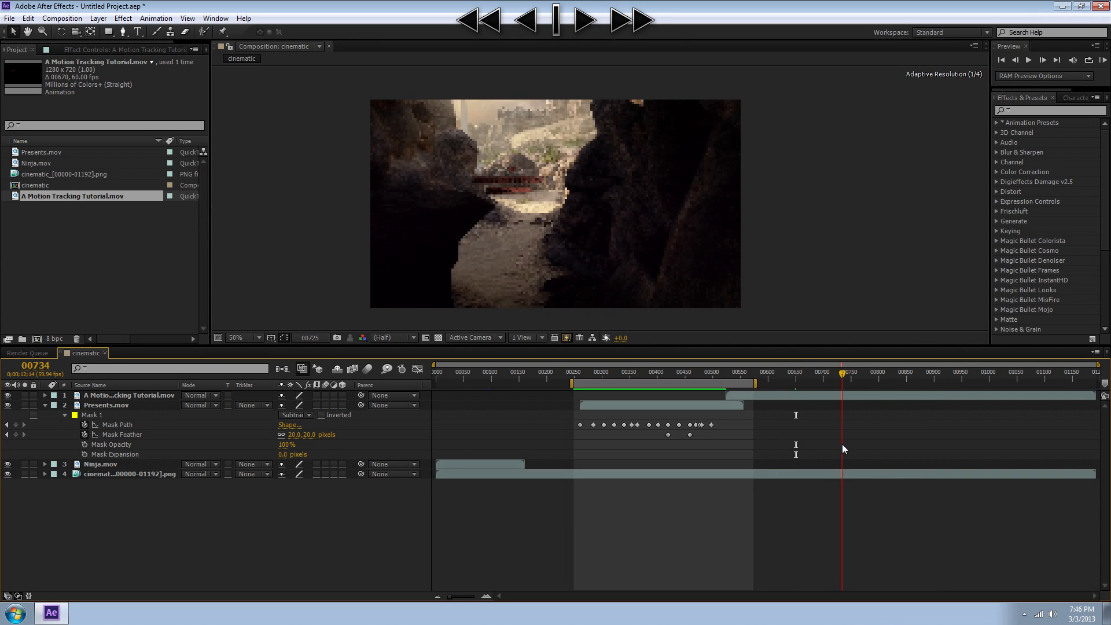
pyautogui.moveTo(842, 373); pyautogui.dragTo(730, 383)
pyautogui.click(735, 392)
pyautogui.click(731, 372)
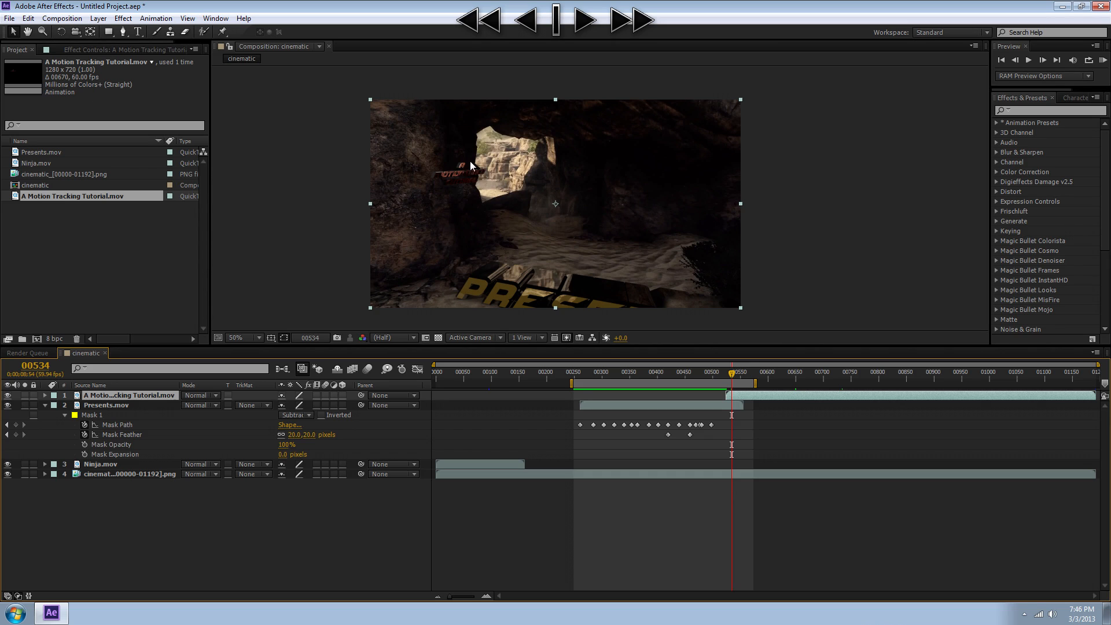
# - Split the A Motion Tracking Tutorial.mov layer at frame 866
pyautogui.moveTo(809, 383); pyautogui.dragTo(911, 405)
pyautogui.press('pagedown')
pyautogui.press('pagedown')
pyautogui.press('pagedown')
pyautogui.press('pagedown')
pyautogui.press('pagedown')
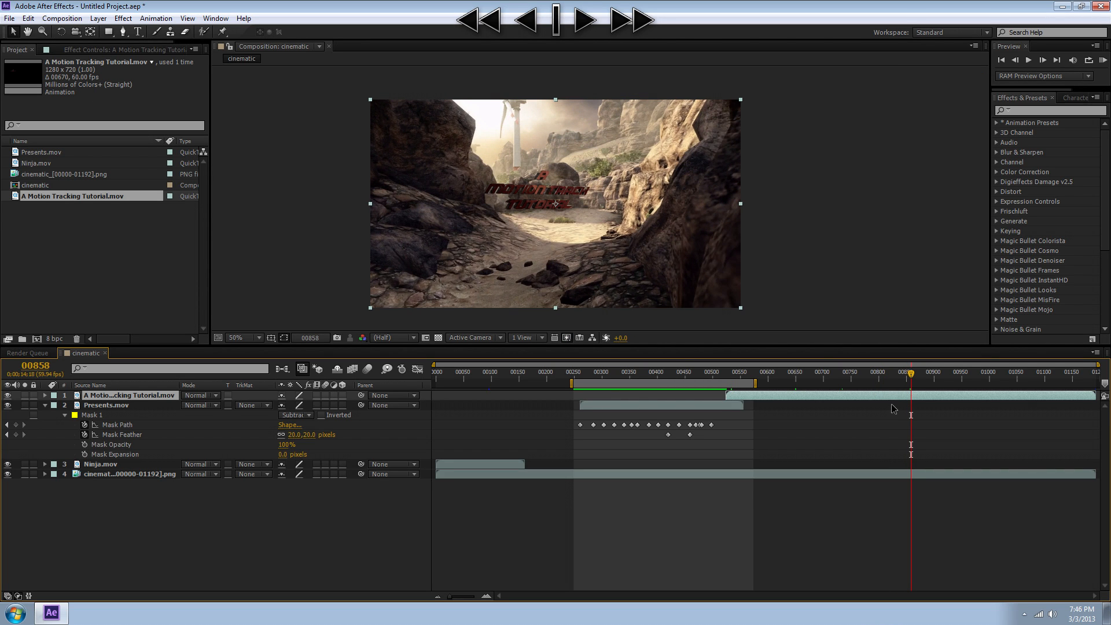
pyautogui.press('pagedown')
pyautogui.press('pagedown')
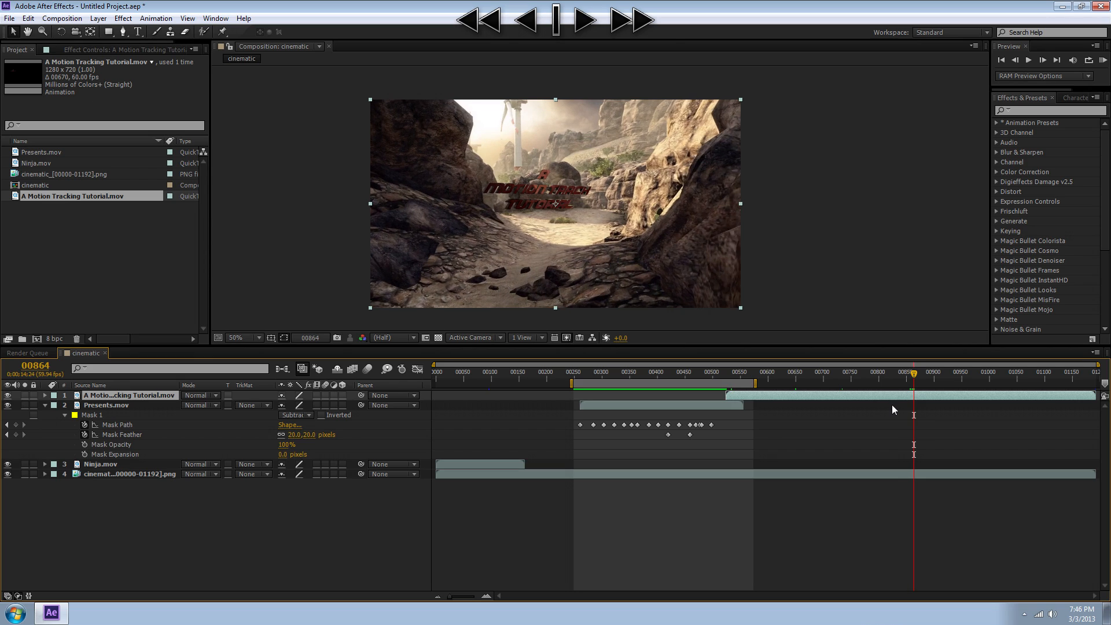
pyautogui.press('.')
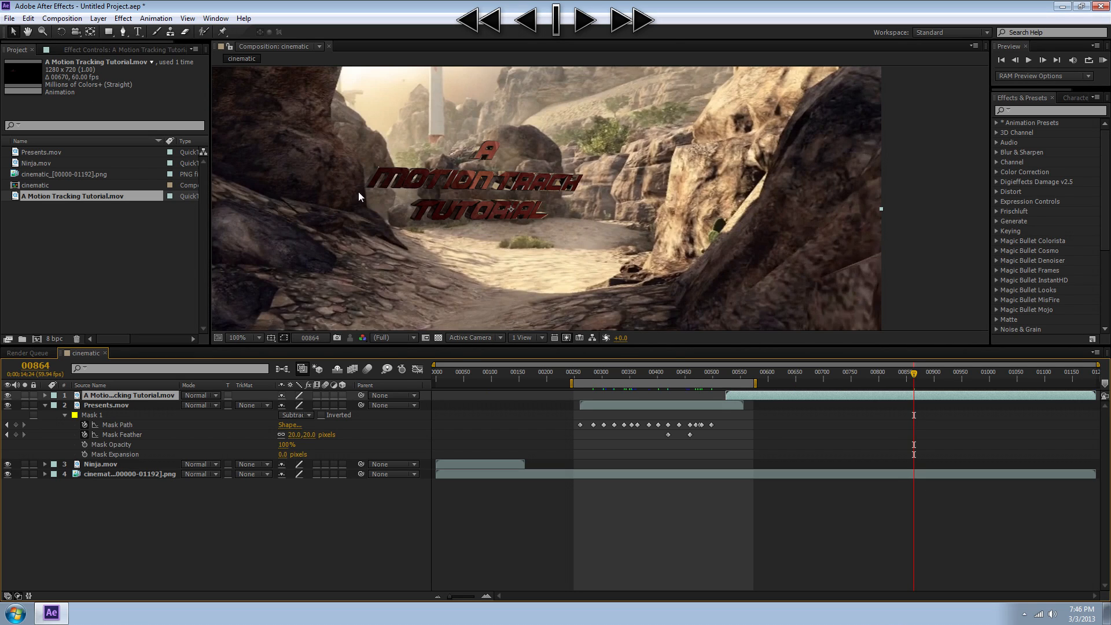
pyautogui.press(',')
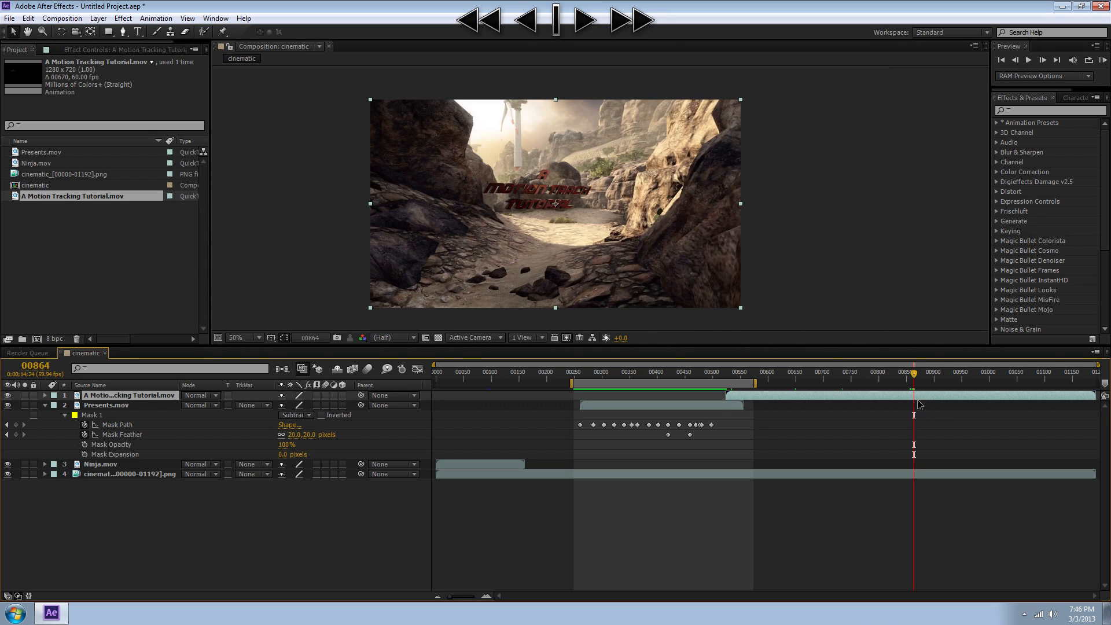
pyautogui.press('pagedown')
pyautogui.press('pagedown')
pyautogui.hotkey('ctrl', 'shift', 'd')
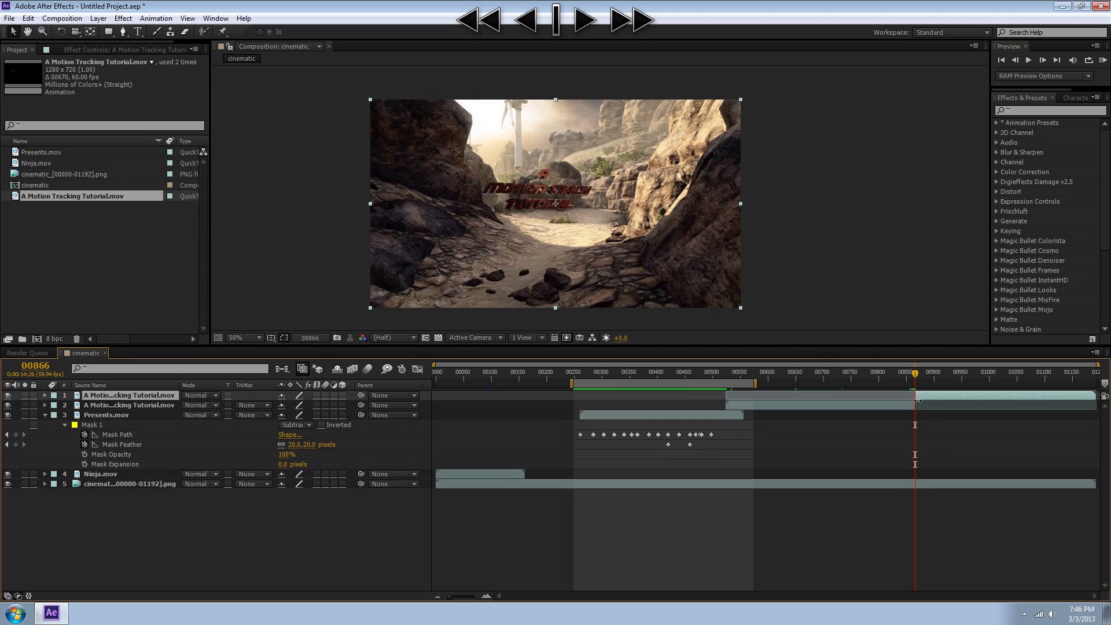
# - At frame 524, draw a closed mask on the first tutorial text segment, following the rock's edge beside the cave opening
pyautogui.moveTo(821, 370); pyautogui.dragTo(726, 374)
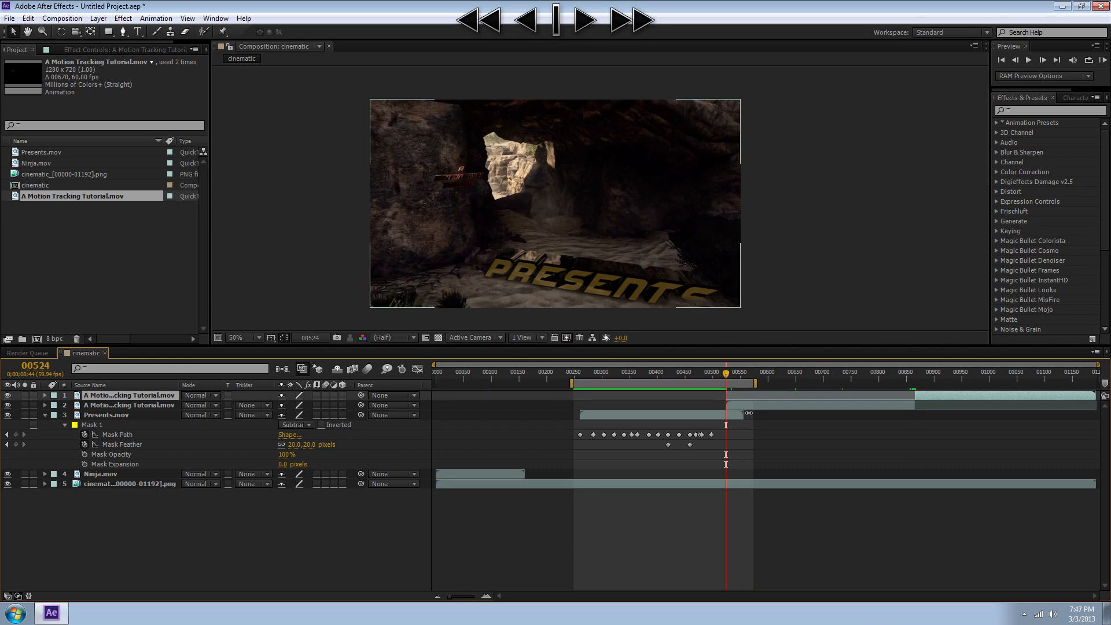
pyautogui.click(752, 405)
pyautogui.scroll(1, 519, 230)
pyautogui.click(125, 32)
pyautogui.click(239, 73)
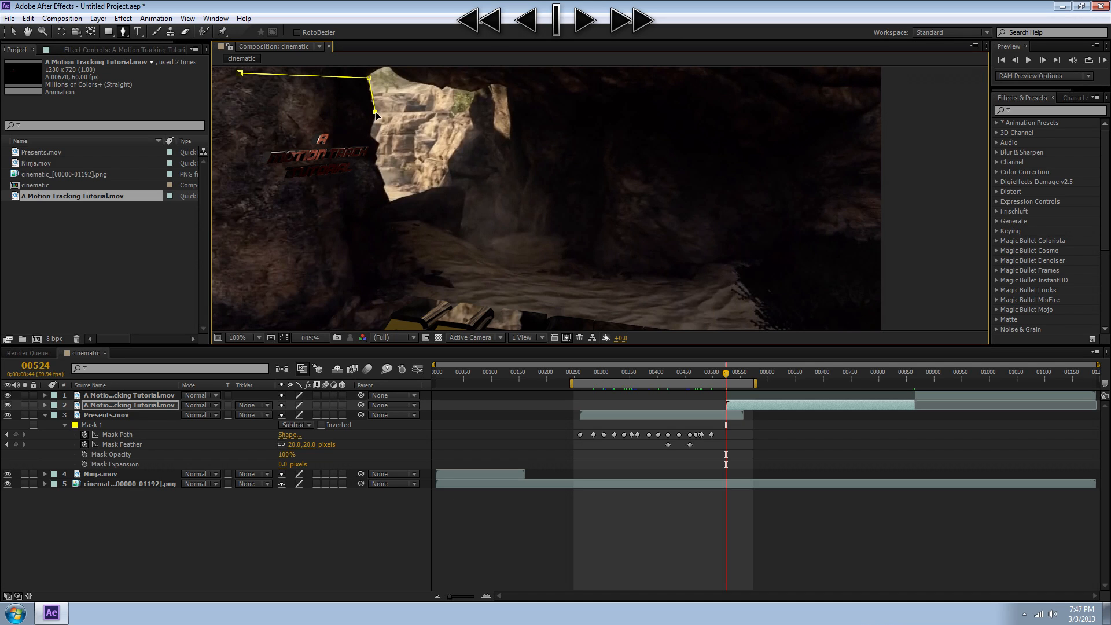
pyautogui.click(369, 132)
pyautogui.click(240, 74)
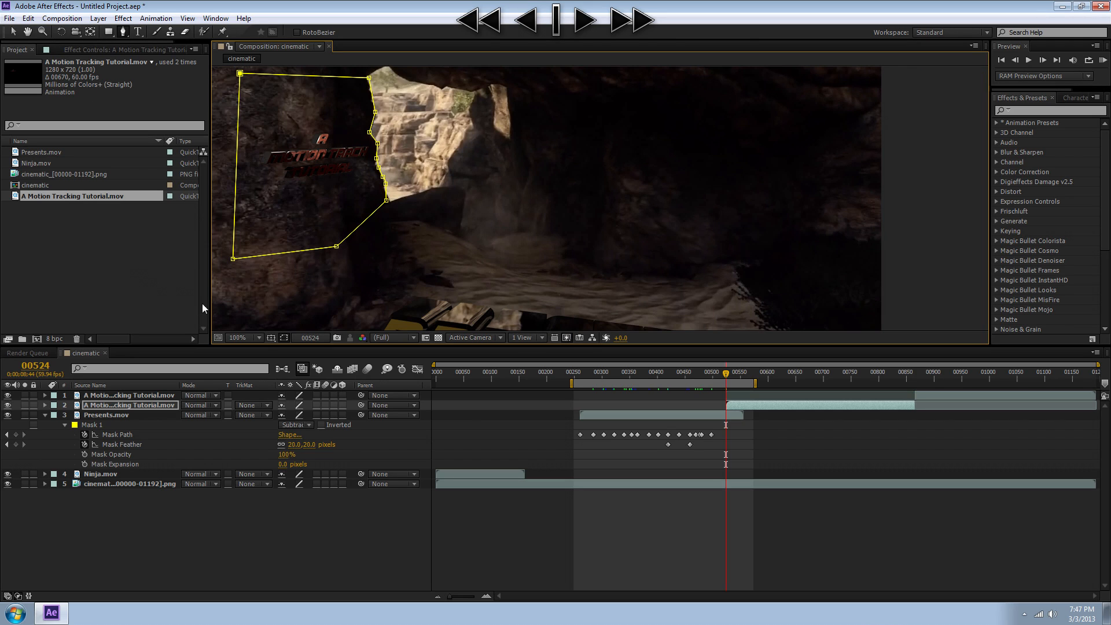
# - Reveal the tutorial text's Mask Path and set its first keyframe at frame 524
pyautogui.press(',')
pyautogui.press(',')
pyautogui.press('.')
pyautogui.press('m')
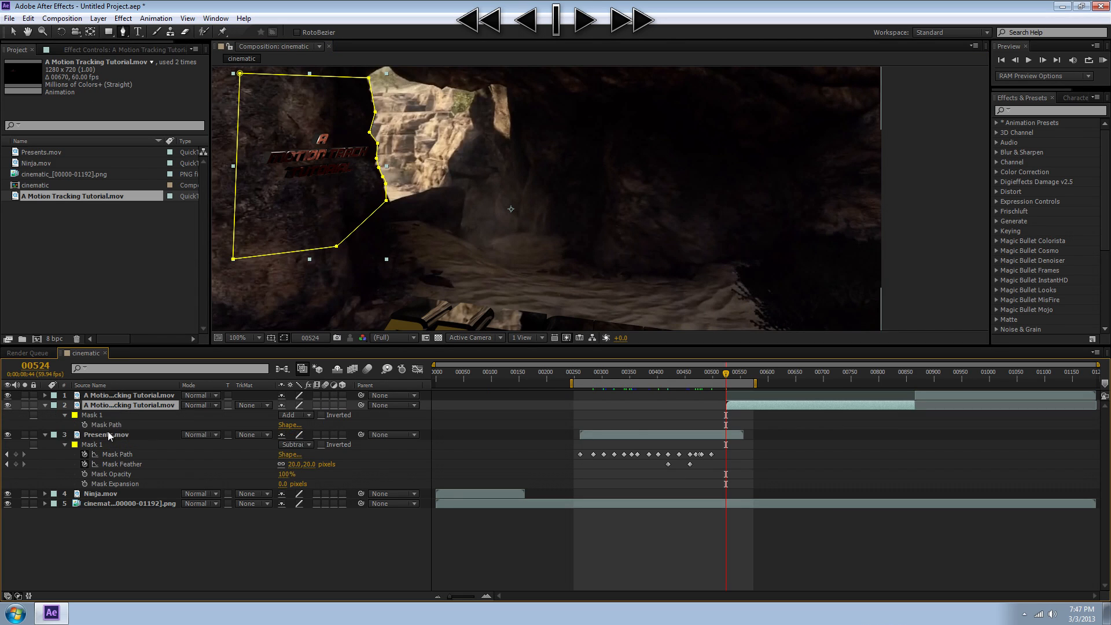
pyautogui.click(85, 425)
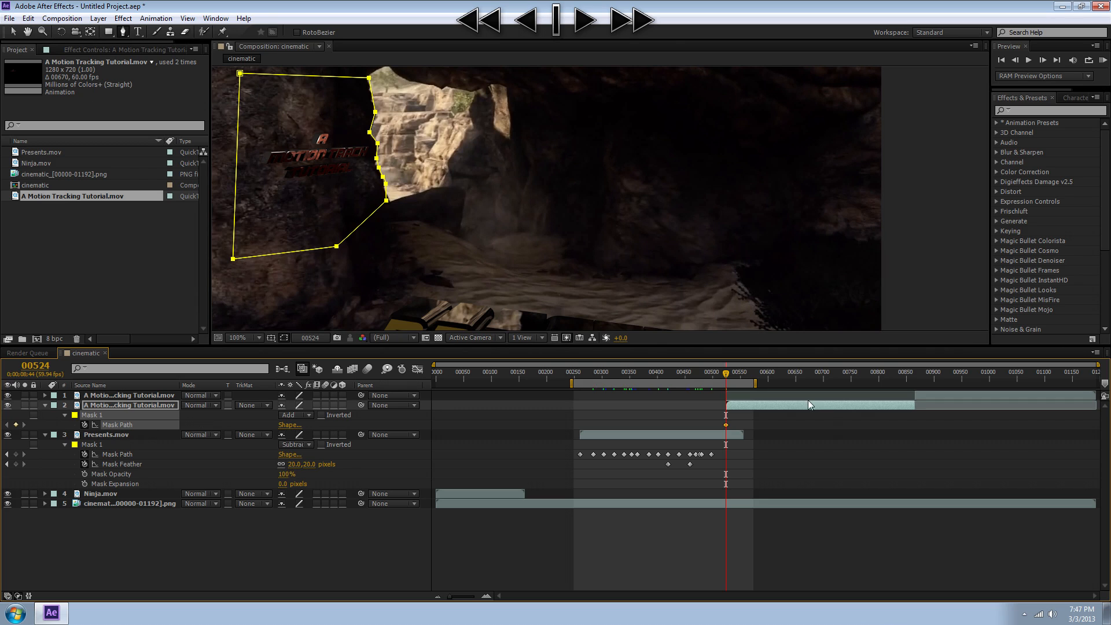
# - At frame 552, move the whole tutorial text mask up and to the left to follow the rock
pyautogui.click(741, 373)
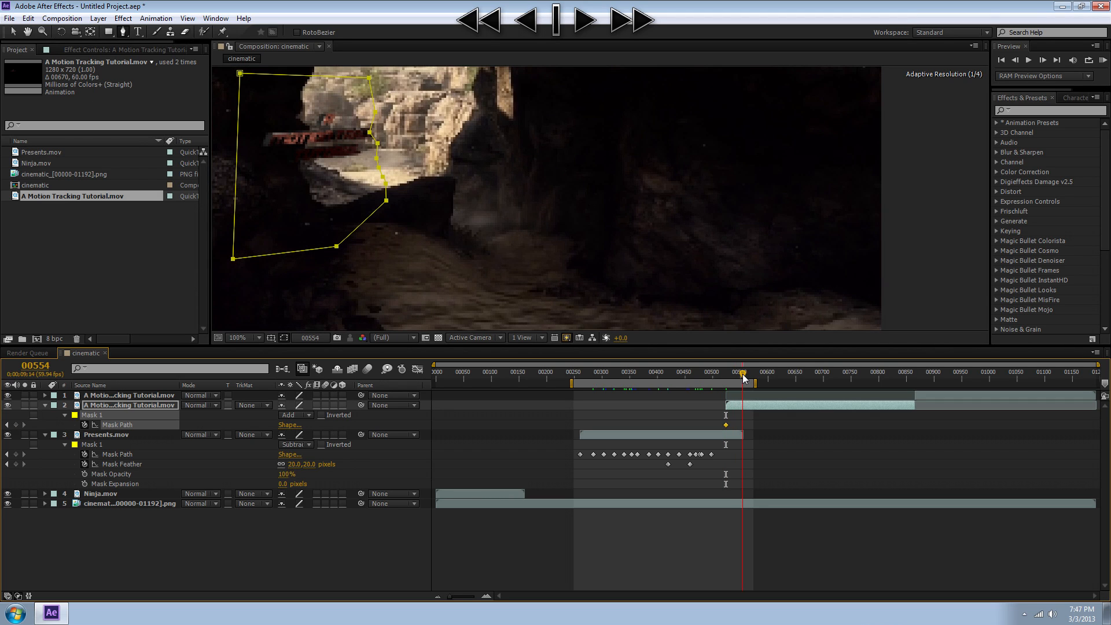
pyautogui.press('space')
pyautogui.moveTo(295, 182); pyautogui.dragTo(368, 230)
pyautogui.moveTo(443, 127); pyautogui.dragTo(396, 108)
pyautogui.doubleClick(409, 146)
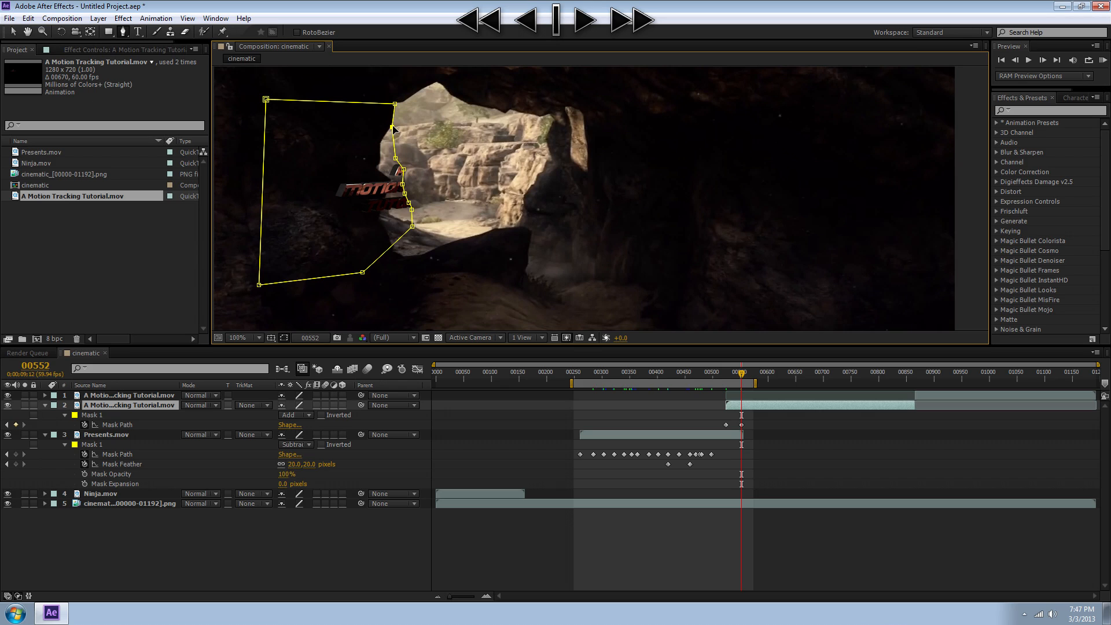
# - Reshape the mask's right-side vertices at frame 552 to follow the rock's outline along the cave opening
pyautogui.click(393, 127)
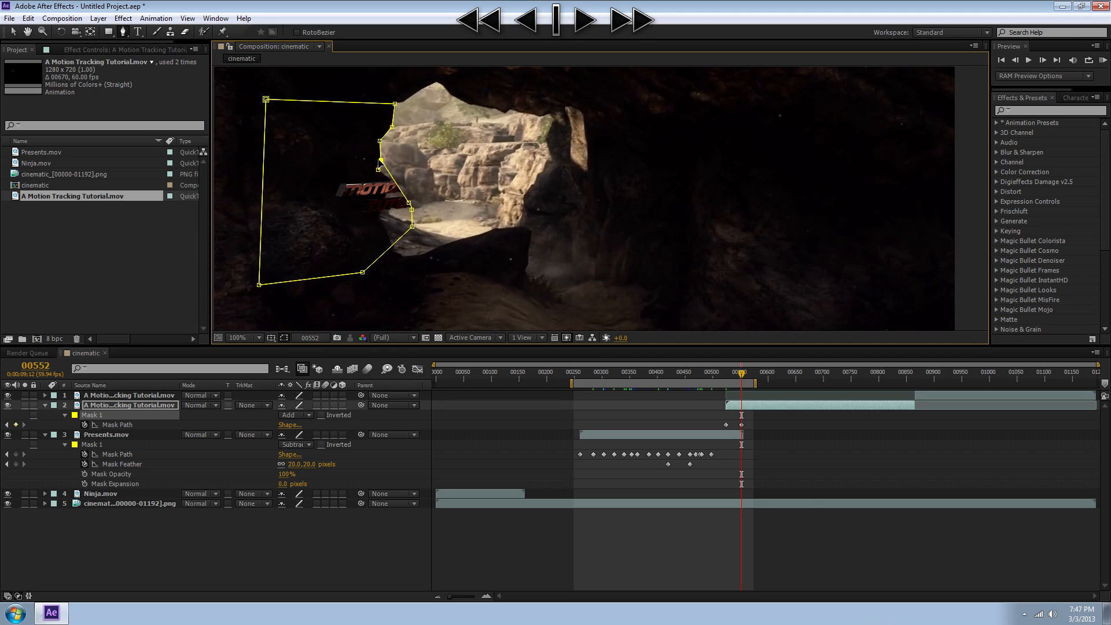
pyautogui.click(392, 179)
pyautogui.moveTo(406, 202); pyautogui.dragTo(377, 218)
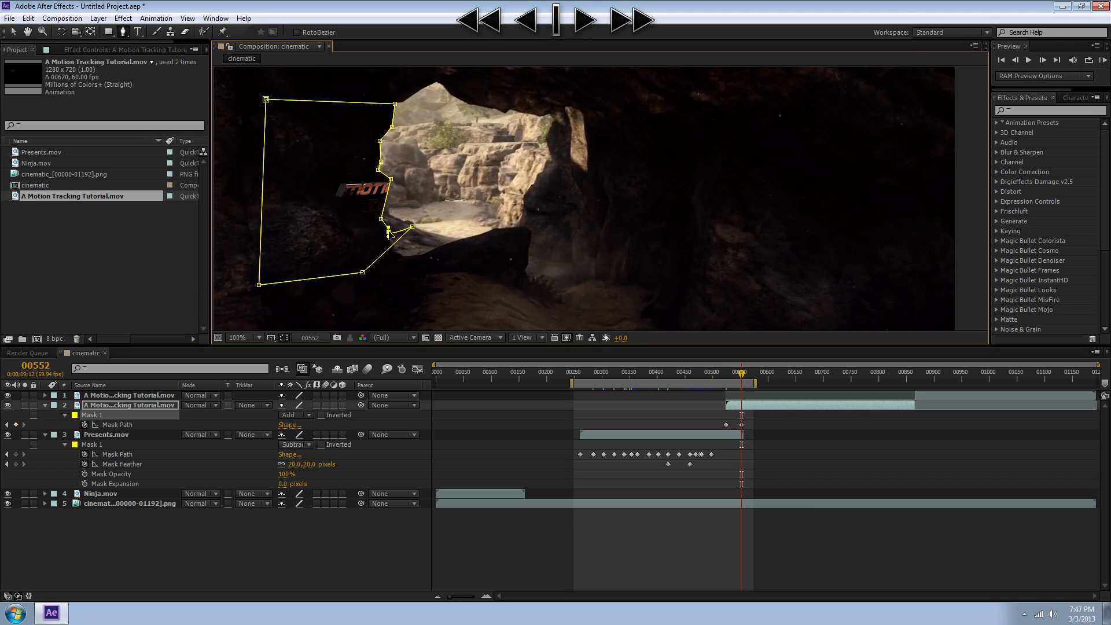
pyautogui.moveTo(411, 227); pyautogui.dragTo(404, 253)
# - Set the mask on the first tutorial text segment to Subtract mode
pyautogui.click(308, 416)
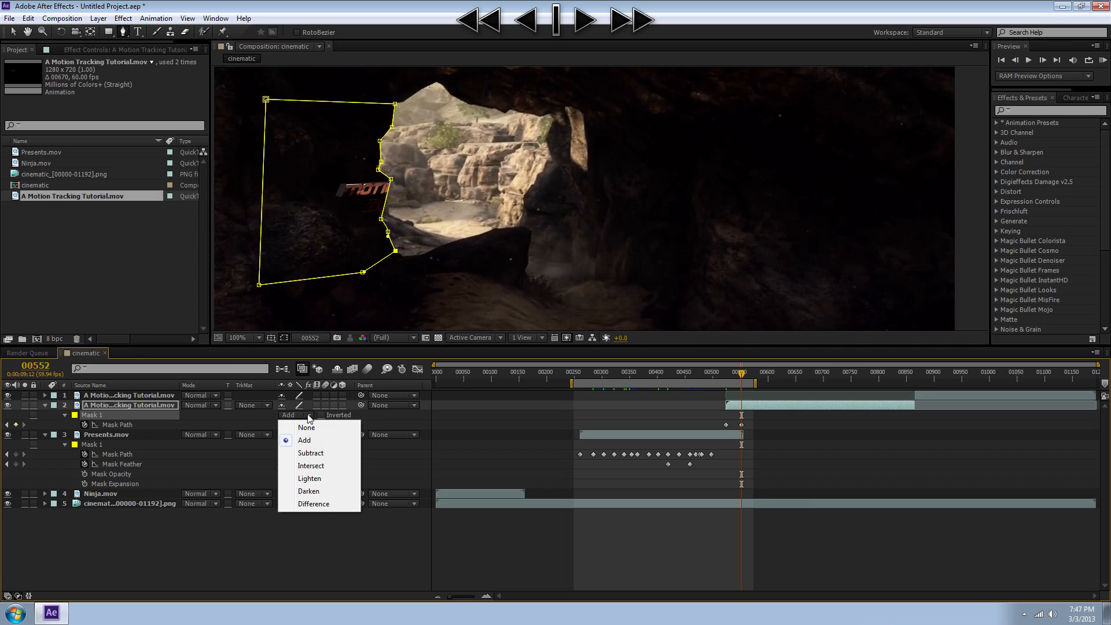
pyautogui.click(254, 415)
pyautogui.click(290, 414)
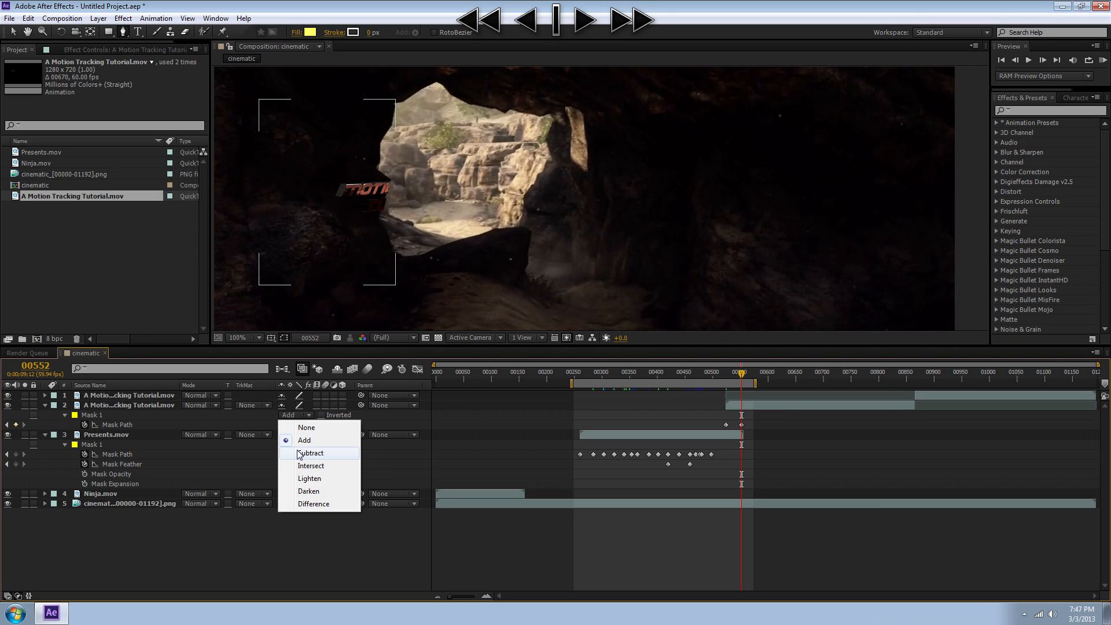
pyautogui.click(307, 453)
# - At frame 552, pull the mask vertex beside the word TUTORIAL slightly left onto the rock's edge
pyautogui.click(742, 406)
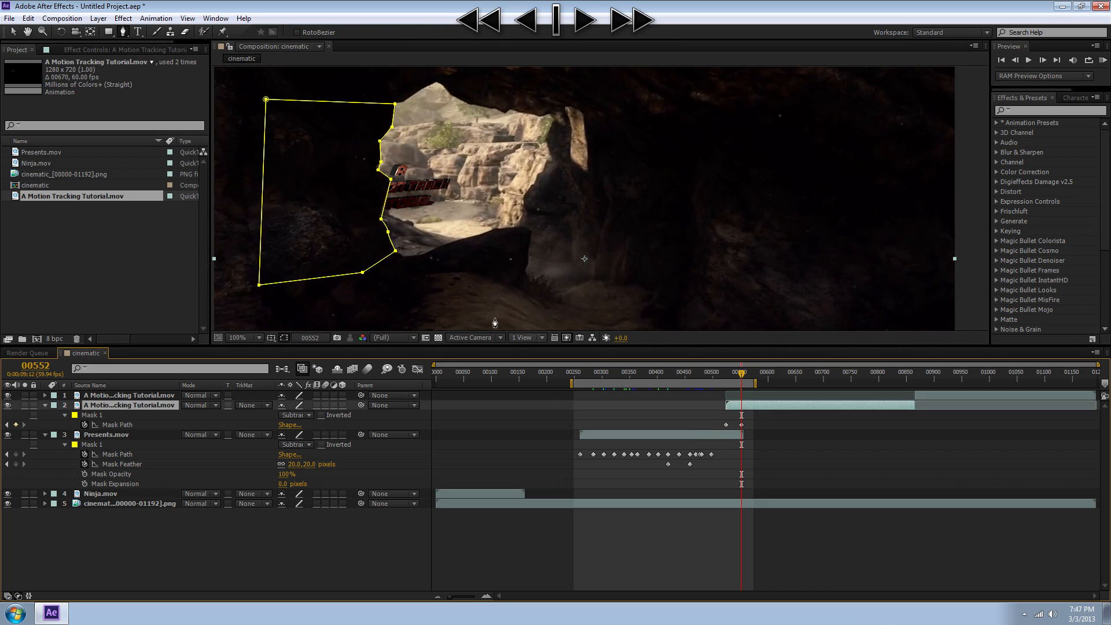
pyautogui.scroll(2, 405, 201)
pyautogui.scroll(-1, 278, 219)
pyautogui.press('space')
pyautogui.moveTo(293, 216); pyautogui.dragTo(662, 213)
pyautogui.press('g')
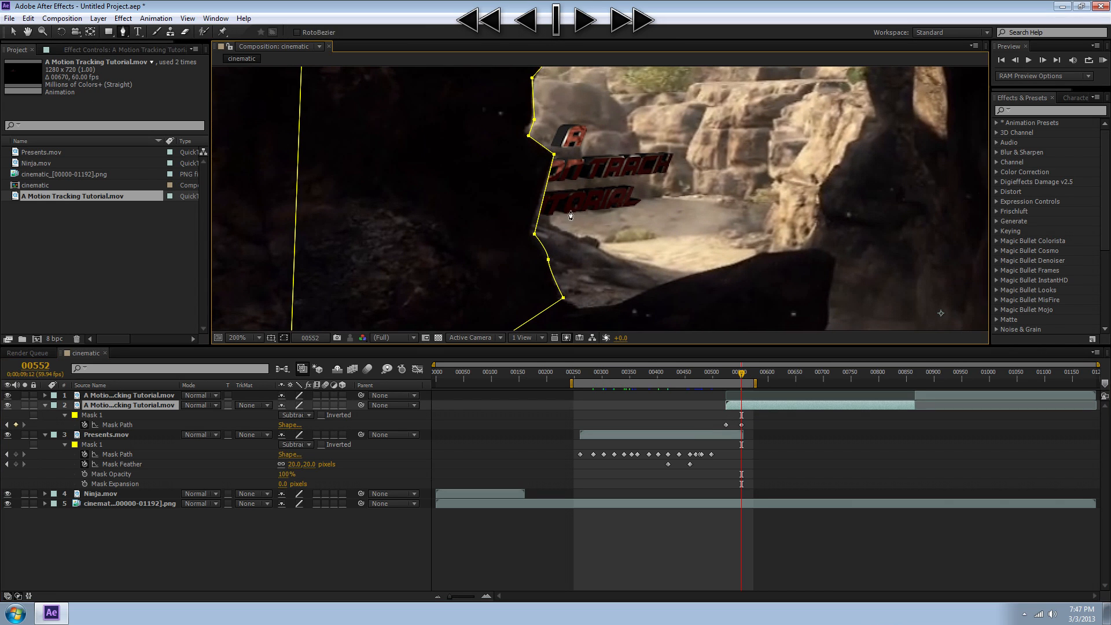
pyautogui.click(835, 471)
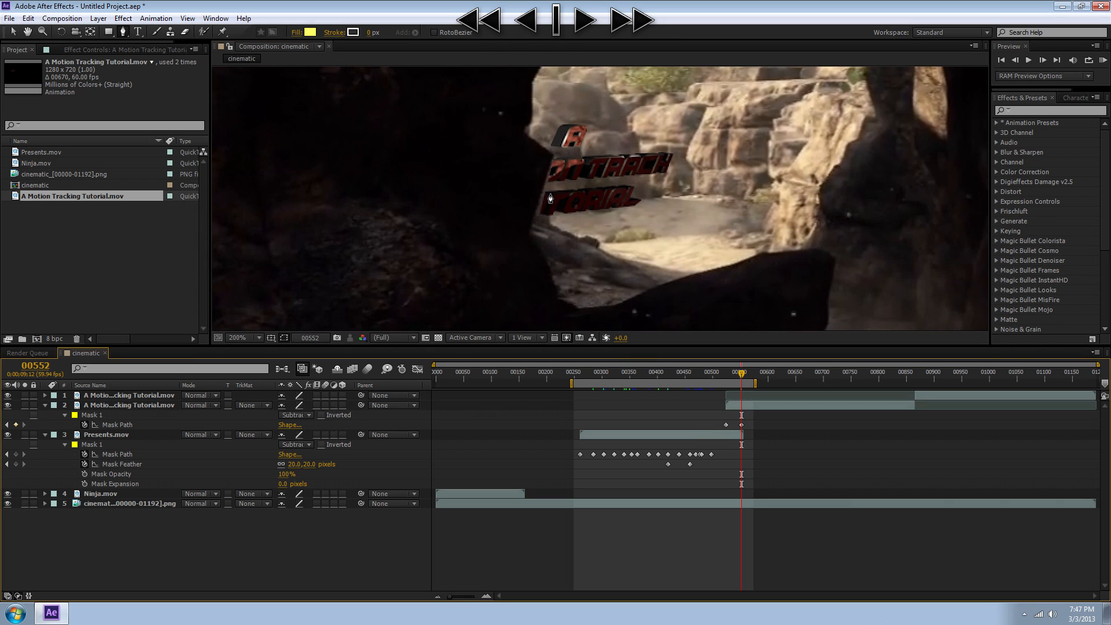
pyautogui.click(745, 397)
pyautogui.click(742, 416)
pyautogui.click(743, 406)
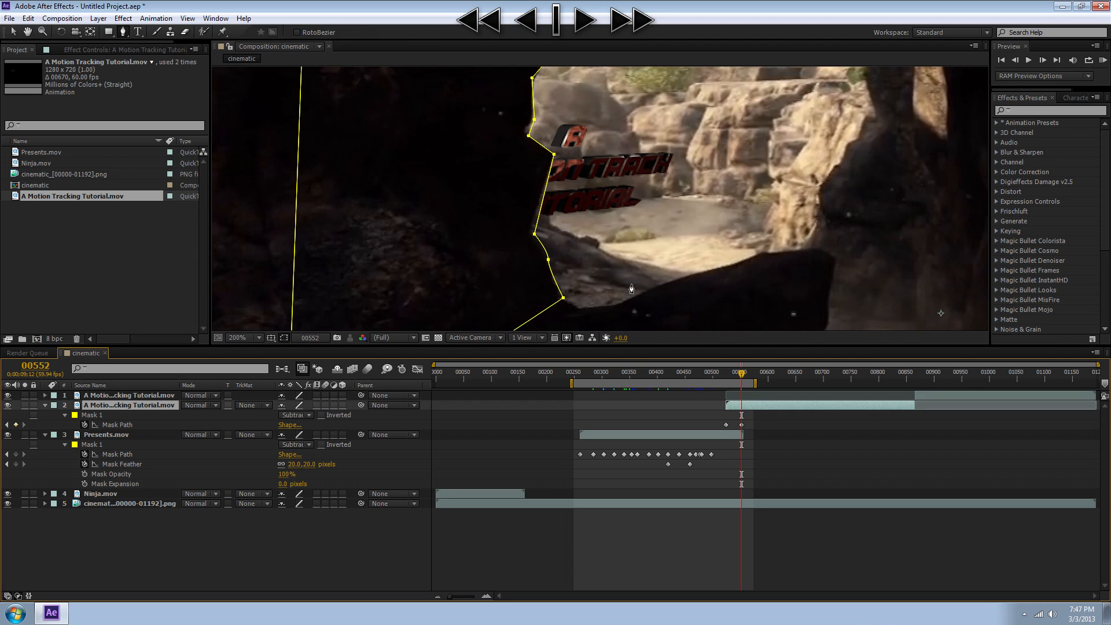
pyautogui.moveTo(535, 235); pyautogui.dragTo(528, 233)
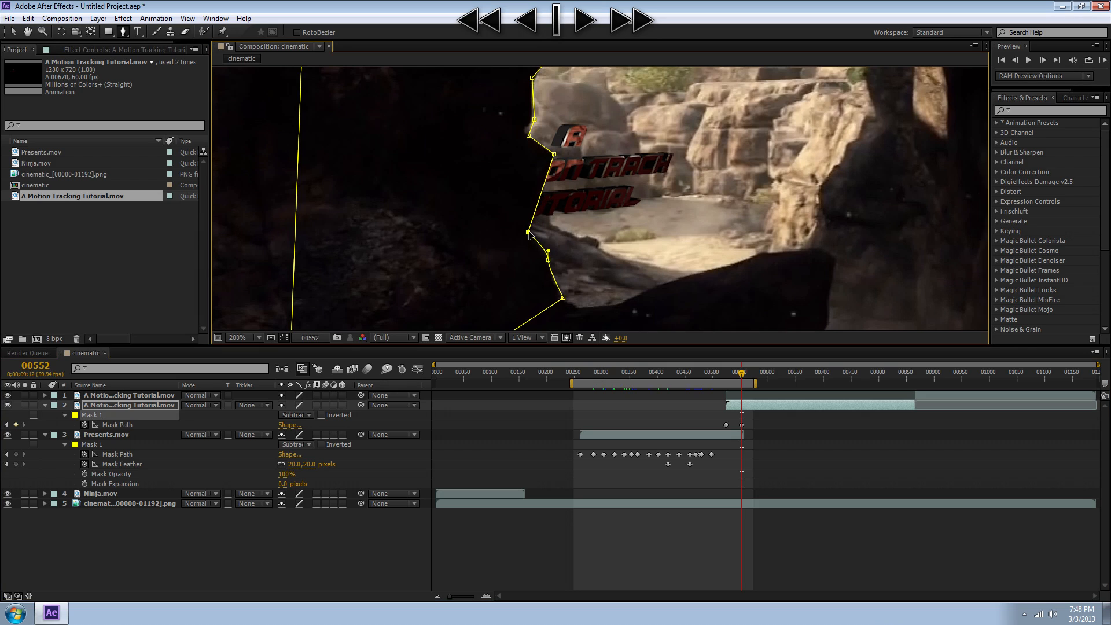
pyautogui.click(817, 443)
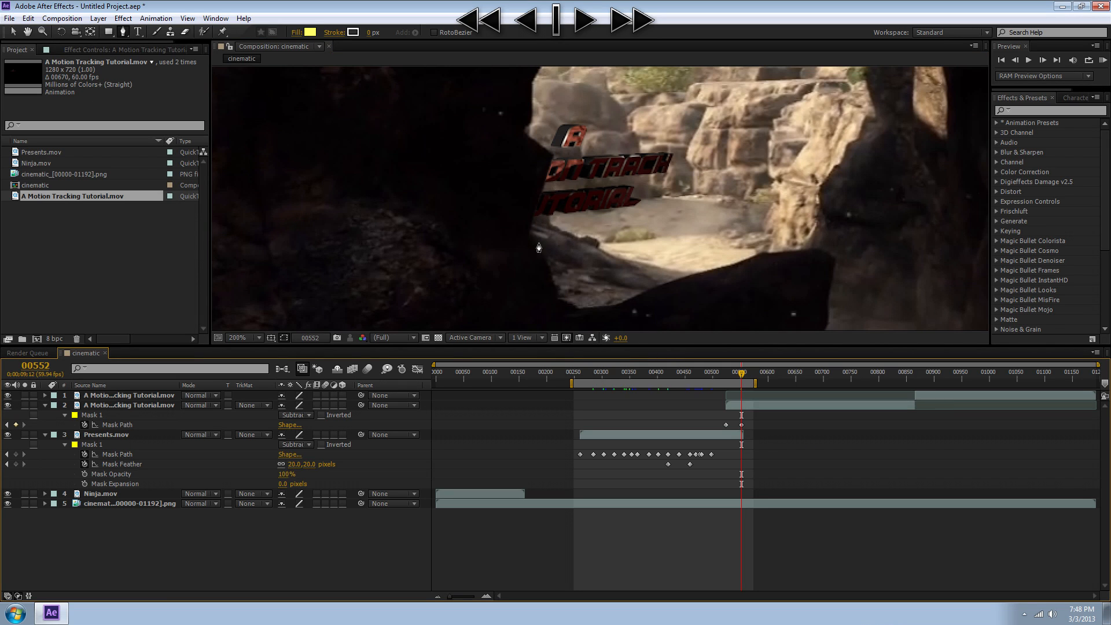
# - Set the tutorial text mask's feather to 3 pixels
pyautogui.click(65, 415)
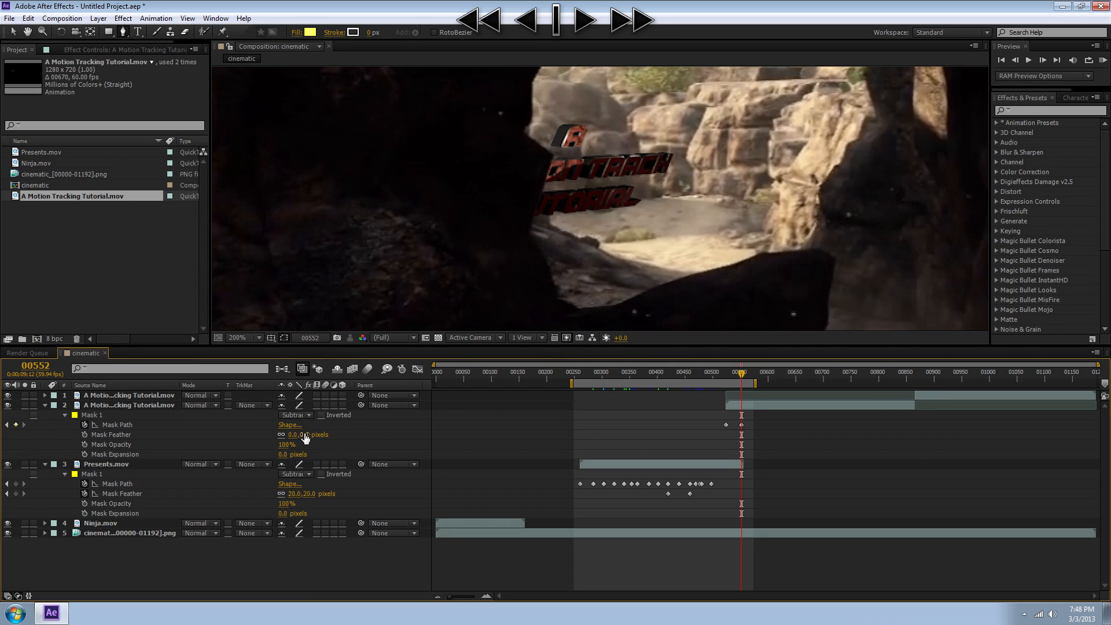
pyautogui.write('3')
pyautogui.press('Return')
pyautogui.click(791, 502)
# - At frame 571, reshape the tutorial text mask's right-side vertices to follow the rock beside the cave opening
pyautogui.moveTo(751, 378); pyautogui.dragTo(752, 375)
pyautogui.scroll(-1, 527, 140)
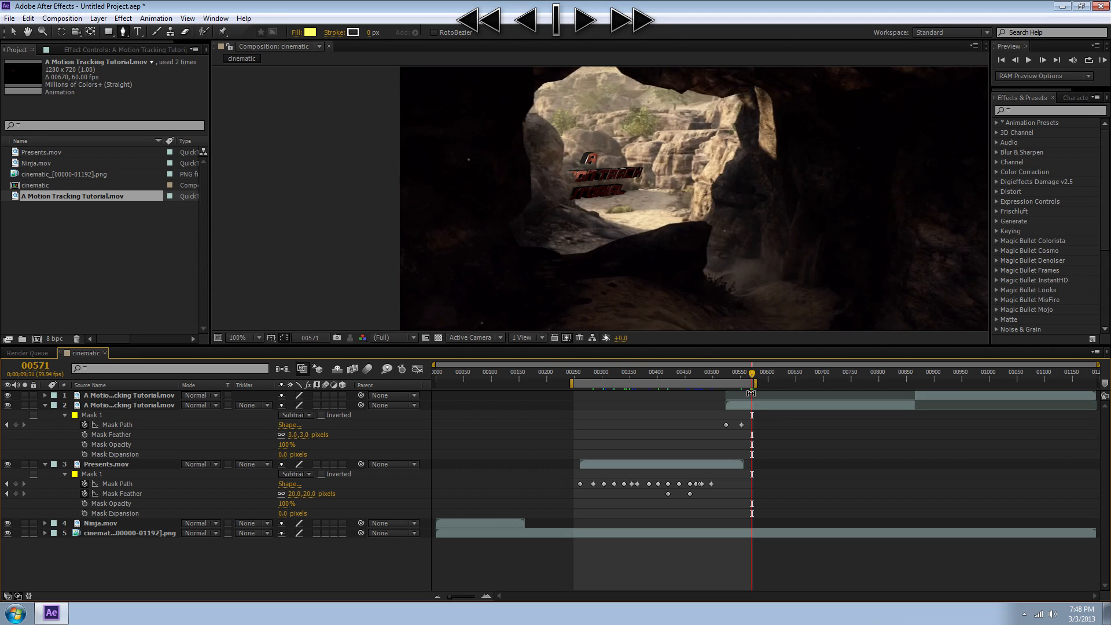
pyautogui.click(746, 404)
pyautogui.scroll(1, 574, 195)
pyautogui.moveTo(518, 187); pyautogui.dragTo(538, 251, button='middle')
pyautogui.click(545, 203)
pyautogui.moveTo(573, 221); pyautogui.dragTo(593, 236)
pyautogui.moveTo(544, 207); pyautogui.dragTo(539, 218)
pyautogui.moveTo(593, 237); pyautogui.dragTo(567, 250)
pyautogui.moveTo(547, 299); pyautogui.dragTo(570, 277)
pyautogui.moveTo(568, 319); pyautogui.dragTo(601, 294)
# - At frame 803, move the mask's right-side vertices outward to the large rock's edge beside the tutorial text
pyautogui.moveTo(739, 377); pyautogui.dragTo(877, 385)
pyautogui.scroll(-1, 727, 242)
pyautogui.moveTo(590, 133); pyautogui.dragTo(606, 130)
pyautogui.moveTo(587, 156); pyautogui.dragTo(646, 165)
pyautogui.moveTo(575, 170); pyautogui.dragTo(648, 185)
pyautogui.moveTo(569, 207); pyautogui.dragTo(658, 262)
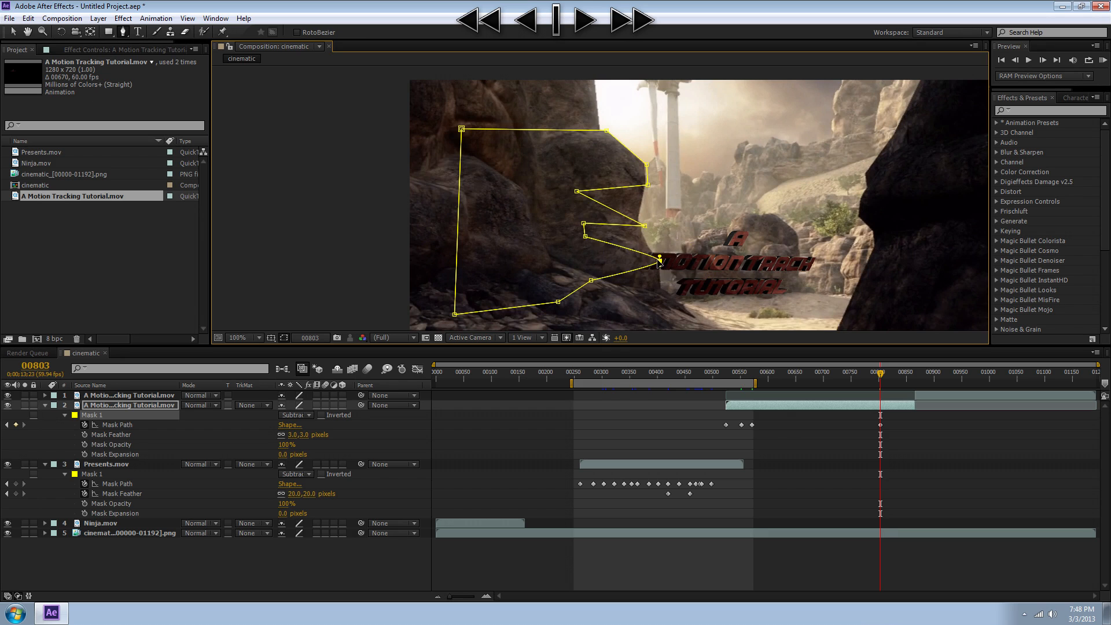
pyautogui.scroll(1, 636, 260)
pyautogui.moveTo(586, 236); pyautogui.dragTo(653, 217)
pyautogui.moveTo(545, 299); pyautogui.dragTo(681, 309)
pyautogui.scroll(-1, 684, 310)
# - At frame 693, adjust the mask vertices beside MOTION and TUTORIAL to match the rock's outline
pyautogui.moveTo(879, 374); pyautogui.dragTo(819, 386)
pyautogui.click(810, 406)
pyautogui.scroll(2, 593, 231)
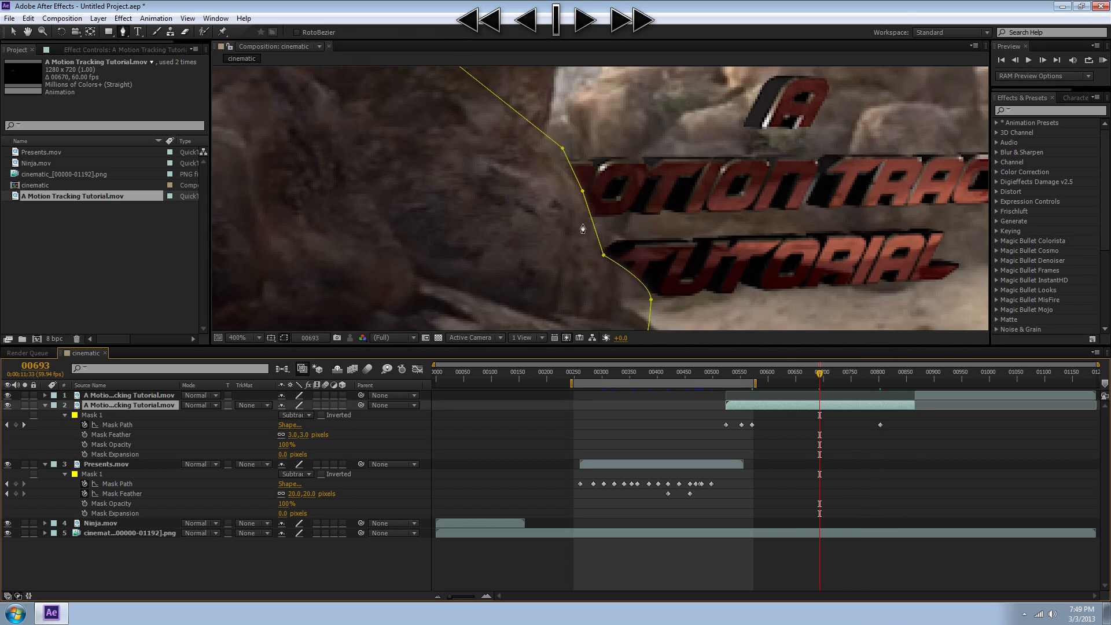
pyautogui.scroll(-1, 595, 198)
pyautogui.moveTo(592, 196)
pyautogui.mouseDown()
pyautogui.moveTo(620, 169)
pyautogui.moveTo(592, 195)
pyautogui.mouseUp()
pyautogui.click(746, 446)
pyautogui.click(820, 405)
pyautogui.moveTo(625, 248); pyautogui.dragTo(611, 249)
pyautogui.click(816, 456)
# - Near frame 630, move the mask's edge vertex left to fit the rock beside the tutorial text
pyautogui.moveTo(791, 371); pyautogui.dragTo(785, 376)
pyautogui.click(785, 405)
pyautogui.moveTo(535, 123); pyautogui.dragTo(515, 124)
pyautogui.click(781, 454)
pyautogui.moveTo(784, 375); pyautogui.dragTo(768, 379)
# - Near frames 750 and 775, move the mask's right-side vertices outward to follow the rock's edge
pyautogui.moveTo(855, 376); pyautogui.dragTo(851, 377)
pyautogui.click(849, 405)
pyautogui.moveTo(643, 229); pyautogui.dragTo(661, 261)
pyautogui.moveTo(654, 311); pyautogui.dragTo(683, 311)
pyautogui.click(865, 376)
pyautogui.moveTo(671, 262); pyautogui.dragTo(678, 263)
pyautogui.click(888, 445)
# - At the first tutorial segment's last frame, reshape the mask's right-side vertices around the foreground rock
pyautogui.click(893, 377)
pyautogui.click(894, 405)
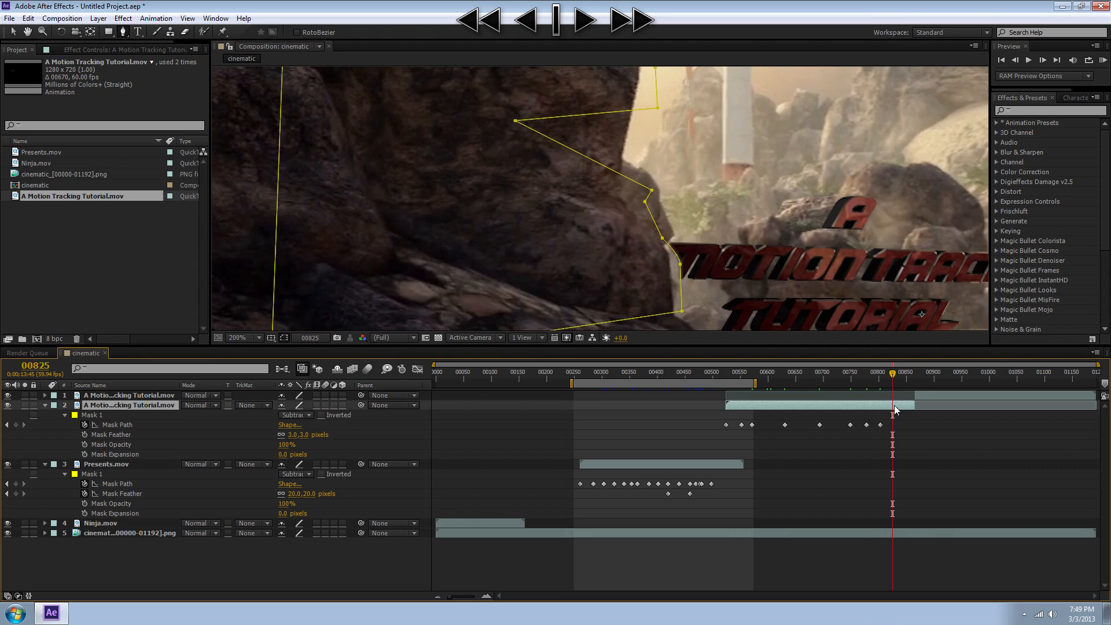
pyautogui.press('o')
pyautogui.moveTo(662, 238); pyautogui.dragTo(630, 309)
pyautogui.moveTo(659, 307); pyautogui.dragTo(660, 240, button='middle')
pyautogui.moveTo(681, 244); pyautogui.dragTo(694, 305)
pyautogui.moveTo(680, 197); pyautogui.dragTo(664, 267)
pyautogui.moveTo(644, 134); pyautogui.dragTo(634, 135)
# - Correct the mask's edge vertices at frame 835 and again near frame 850 to stay on the rock's outline
pyautogui.click(897, 376)
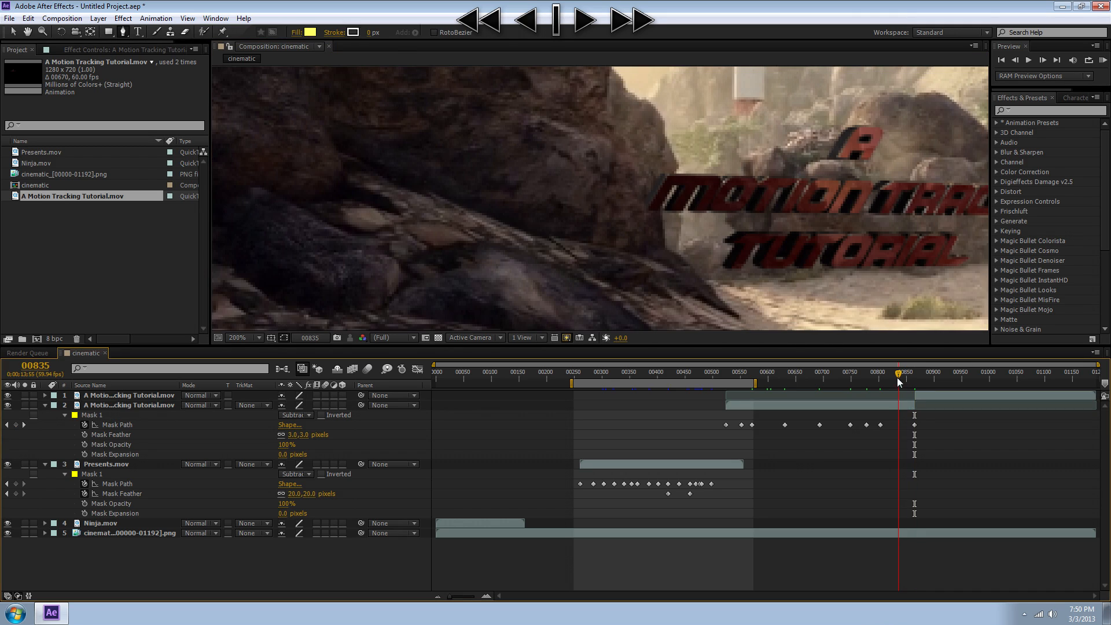
pyautogui.moveTo(655, 139); pyautogui.dragTo(641, 121)
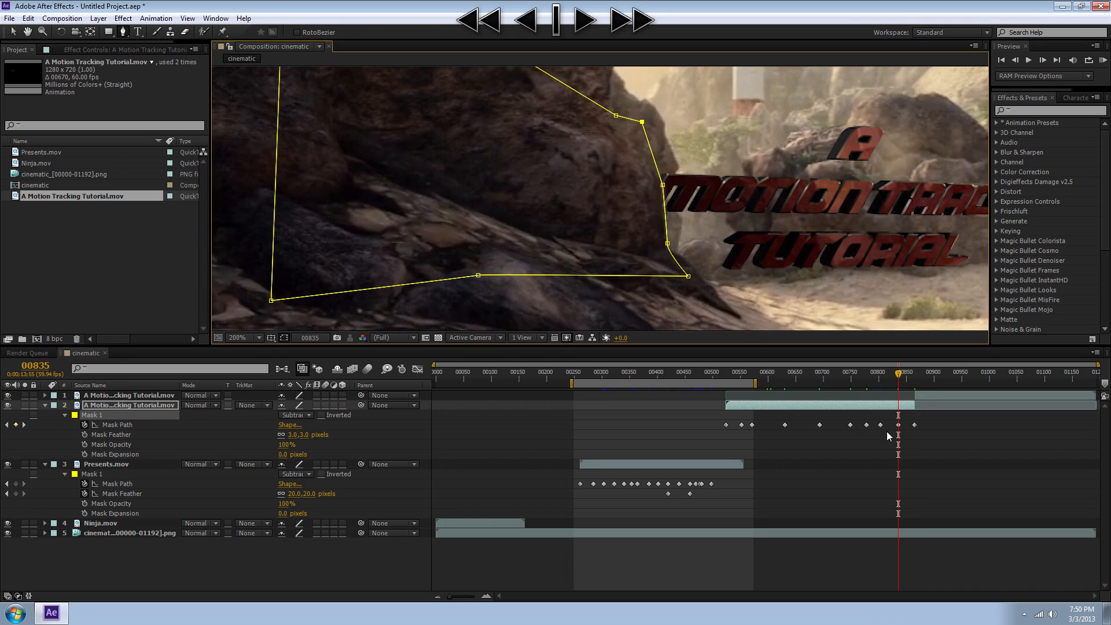
pyautogui.click(887, 435)
pyautogui.click(914, 375)
pyautogui.moveTo(908, 375); pyautogui.dragTo(827, 377)
pyautogui.click(907, 404)
pyautogui.scroll(1, 662, 203)
pyautogui.scroll(-1, 695, 231)
pyautogui.click(885, 435)
# - At frame 803, move the mask vertex beside the M of MOTION up and left to uncover the letter
pyautogui.scroll(-1, 653, 214)
pyautogui.click(841, 379)
pyautogui.scroll(-1, 688, 220)
pyautogui.moveTo(688, 219); pyautogui.dragTo(600, 220, button='middle')
pyautogui.click(858, 377)
pyautogui.moveTo(888, 383); pyautogui.dragTo(902, 379)
pyautogui.moveTo(902, 379); pyautogui.dragTo(881, 374)
pyautogui.scroll(3, 544, 203)
pyautogui.moveTo(255, 220); pyautogui.dragTo(492, 223, button='middle')
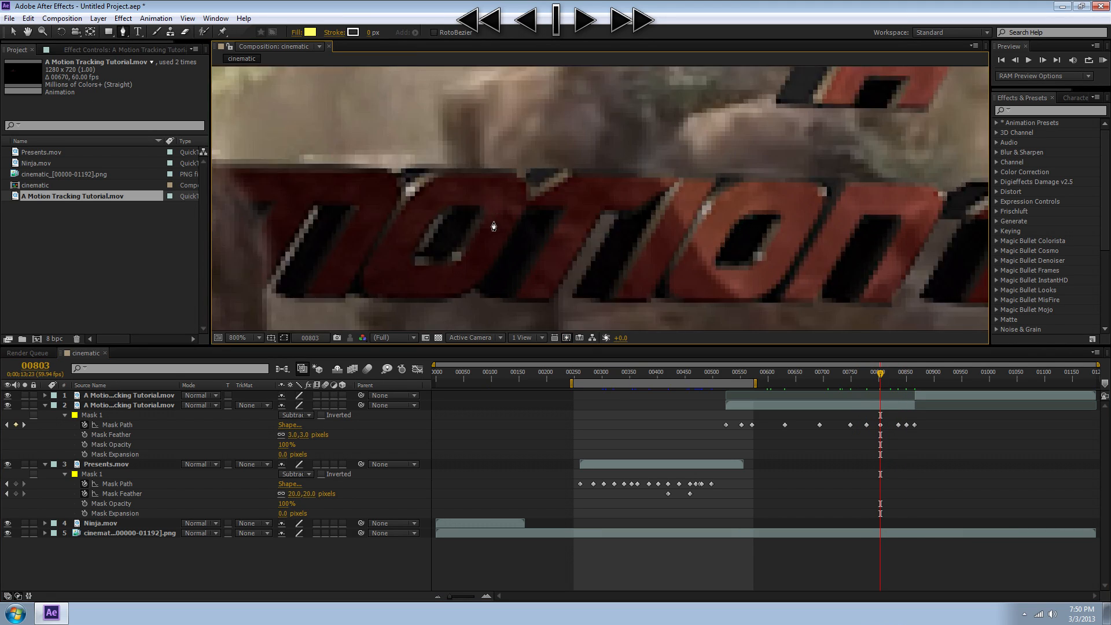
pyautogui.click(874, 407)
pyautogui.moveTo(442, 254); pyautogui.dragTo(428, 227)
pyautogui.click(845, 489)
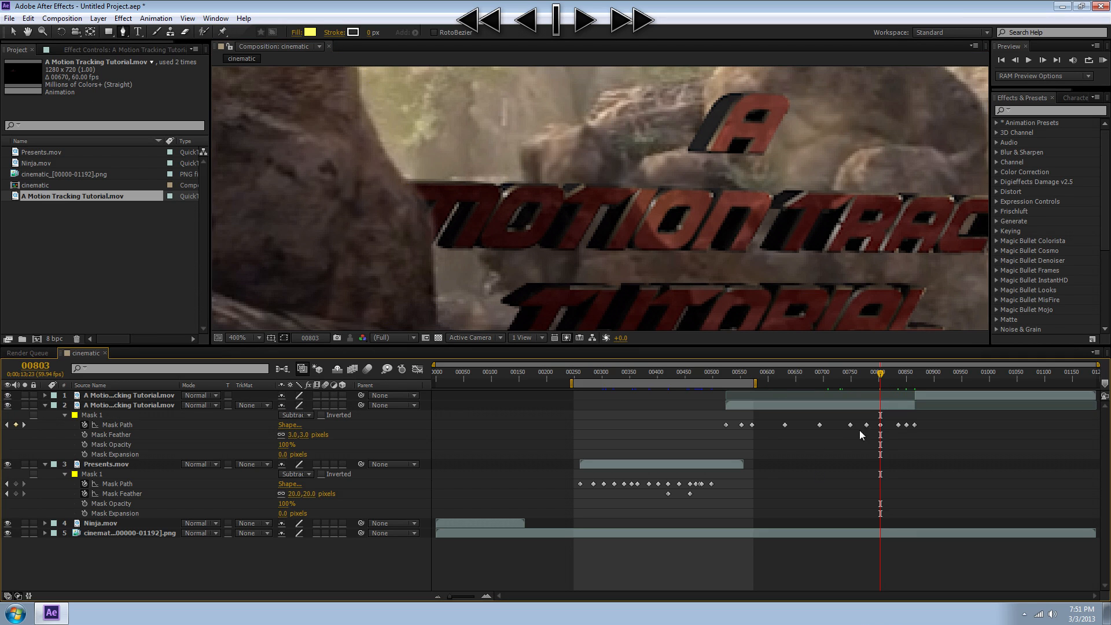
# - Set the composition's work area to run from frame 513 to frame 880
pyautogui.click(869, 374)
pyautogui.scroll(-2, 567, 239)
pyautogui.scroll(-2, 788, 299)
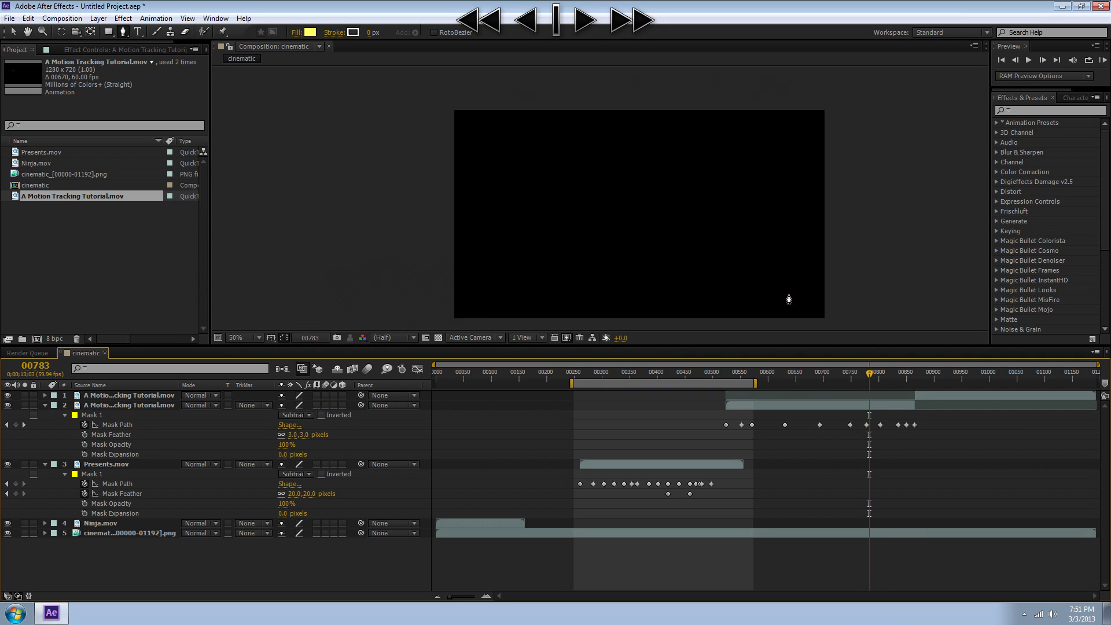
pyautogui.moveTo(859, 377); pyautogui.dragTo(853, 375)
pyautogui.moveTo(611, 382); pyautogui.dragTo(721, 375)
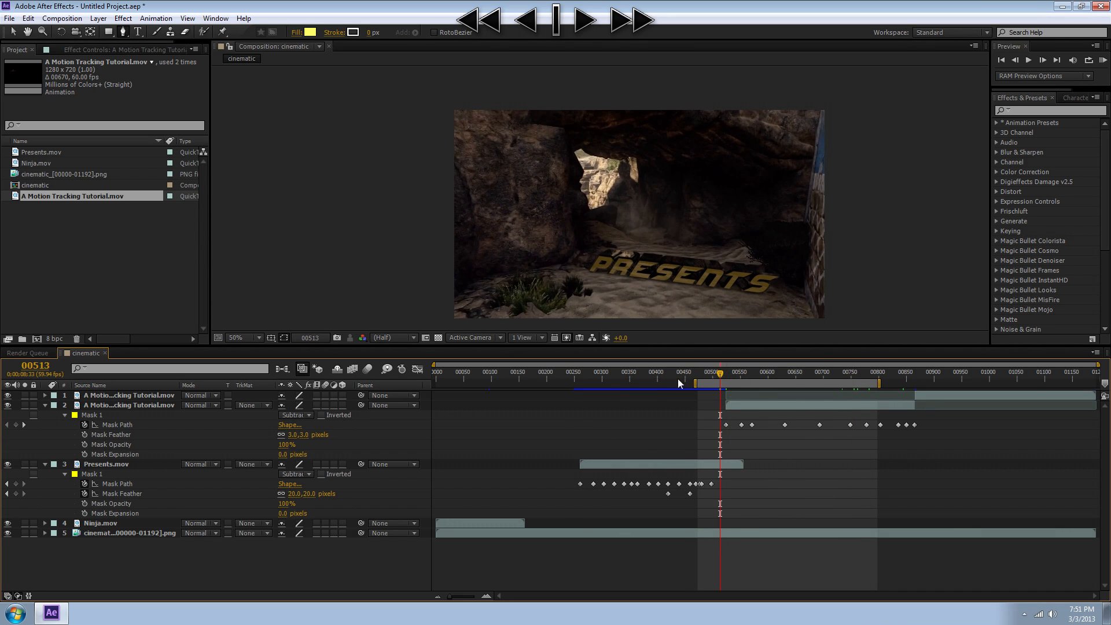
pyautogui.press('b')
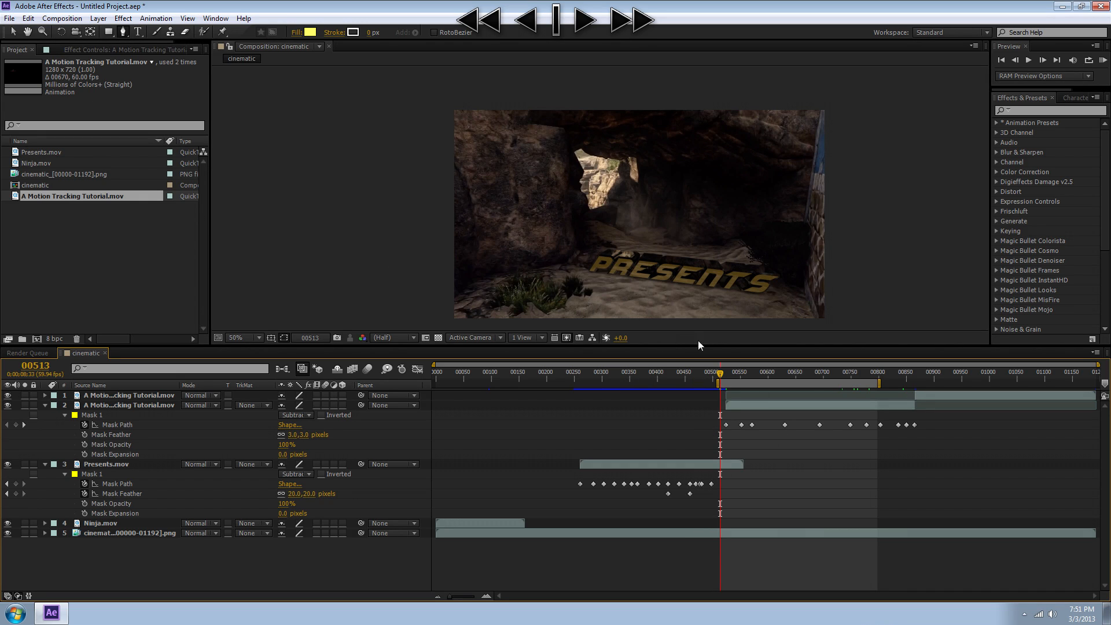
pyautogui.moveTo(616, 285); pyautogui.dragTo(523, 276)
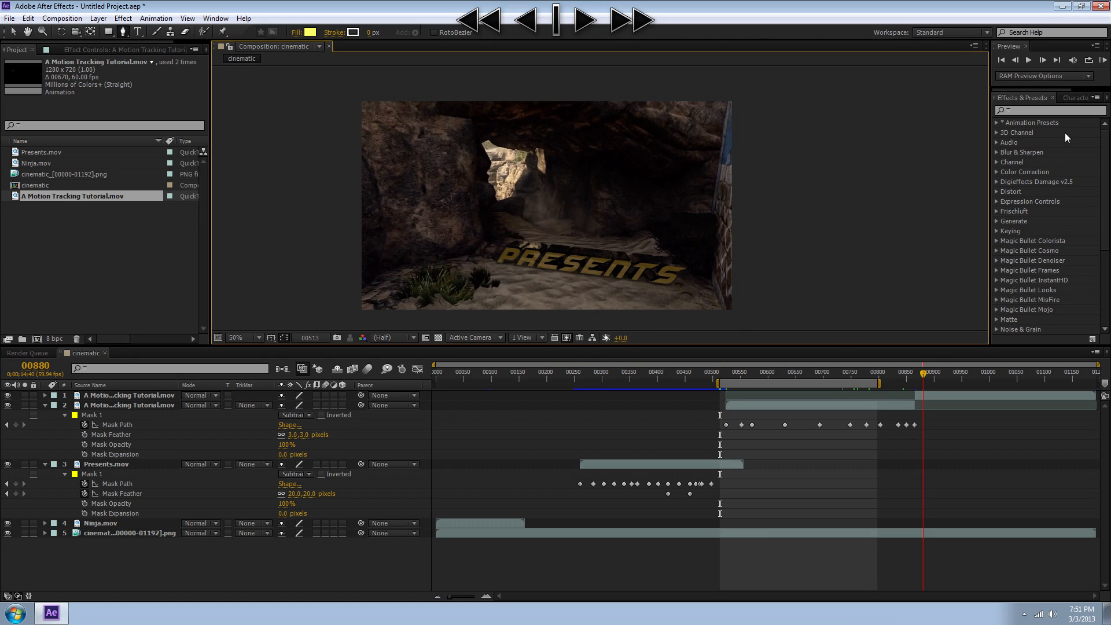
pyautogui.press('n')
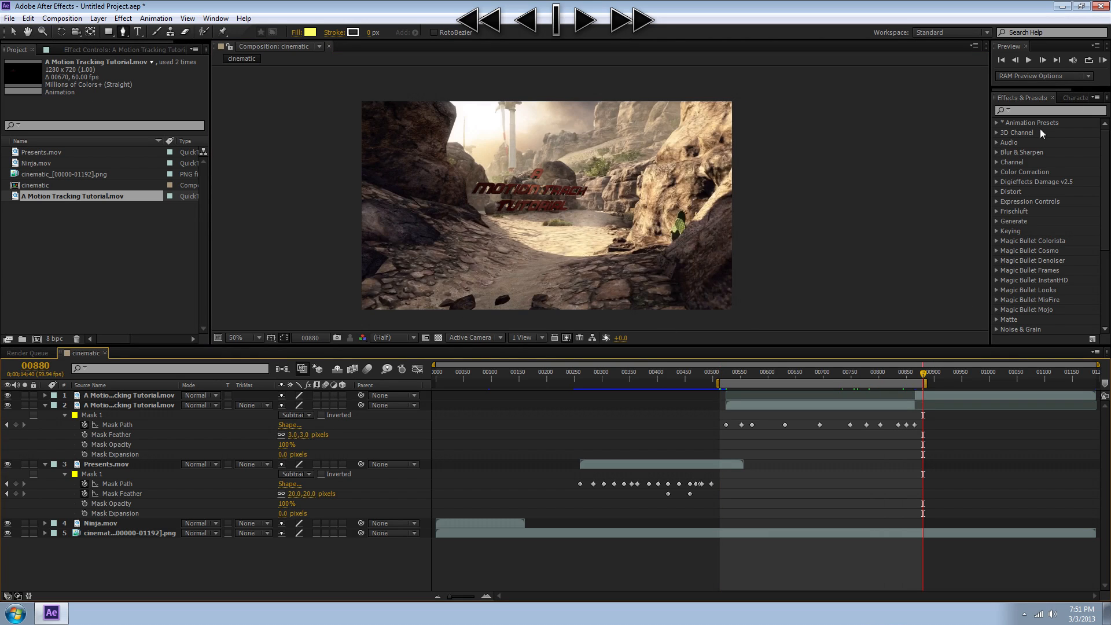
# - RAM-preview the work area and scrub through the remaining tutorial title footage to frame 1192
pyautogui.click(1102, 60)
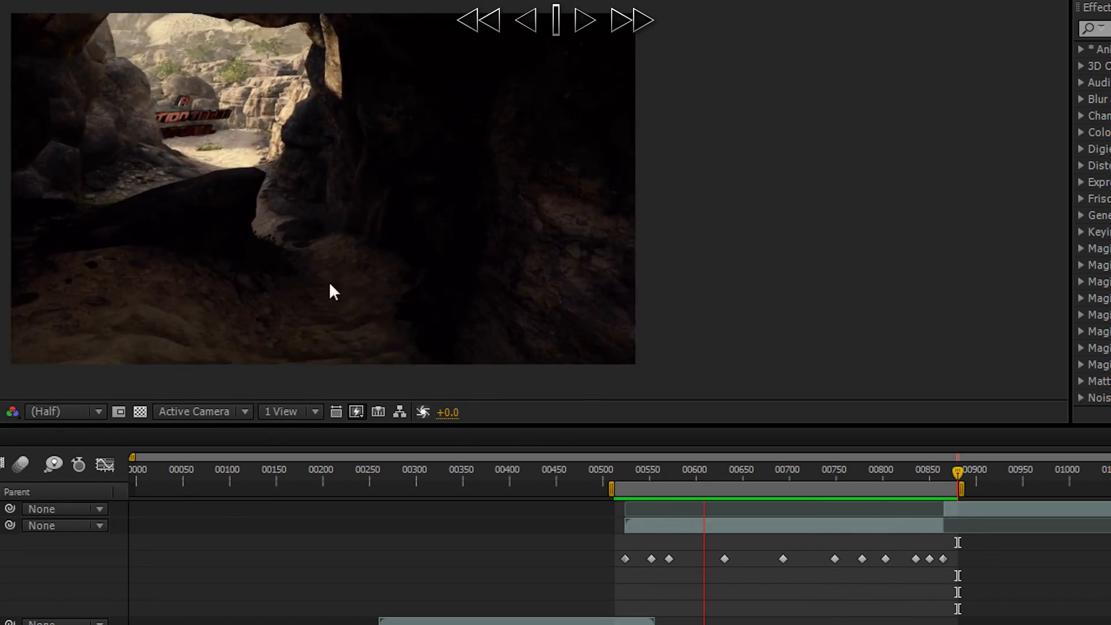
pyautogui.press('space')
pyautogui.moveTo(883, 478); pyautogui.dragTo(959, 475)
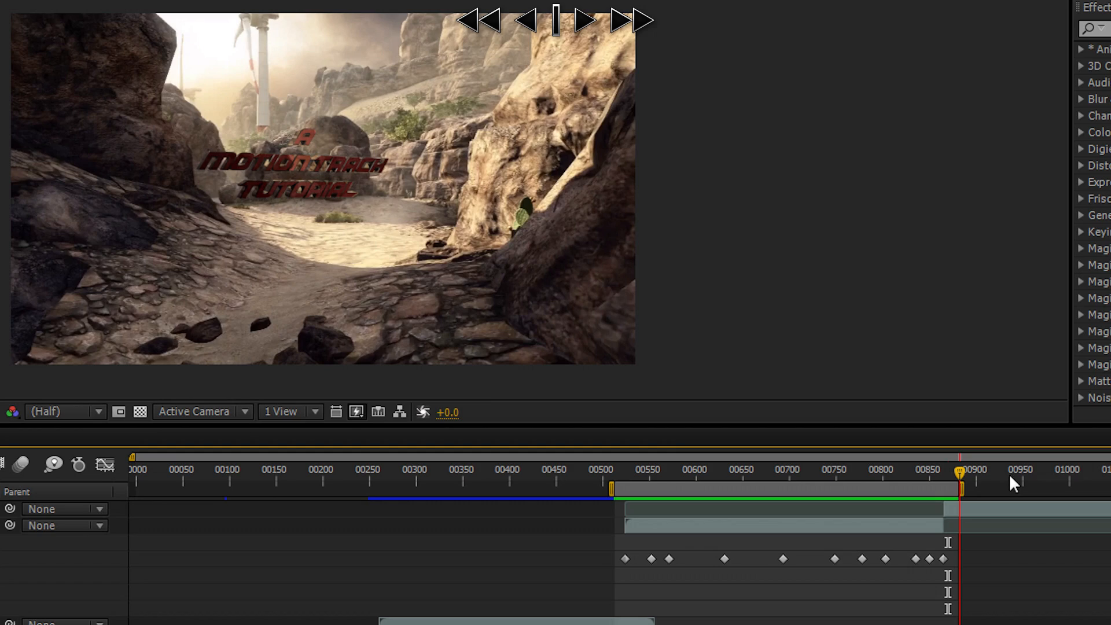
pyautogui.moveTo(962, 472); pyautogui.dragTo(1056, 474)
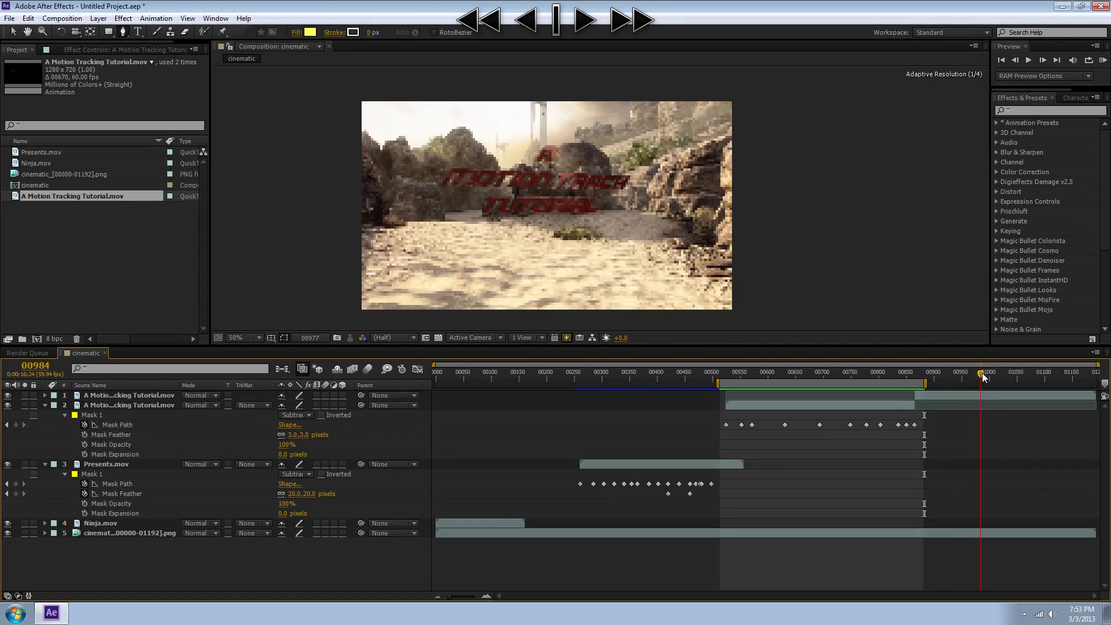
pyautogui.moveTo(986, 375); pyautogui.dragTo(1101, 391)
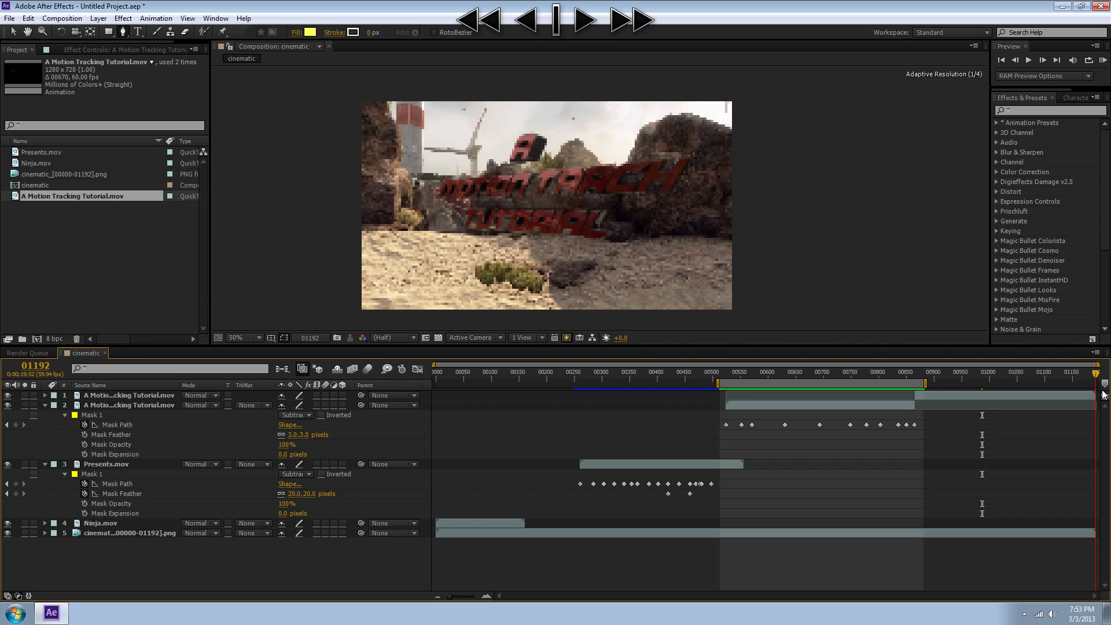
# - Scrub back through the tutorial and PRESENTS sections to frame 0 to check the masked titles
pyautogui.moveTo(1054, 392); pyautogui.dragTo(732, 397)
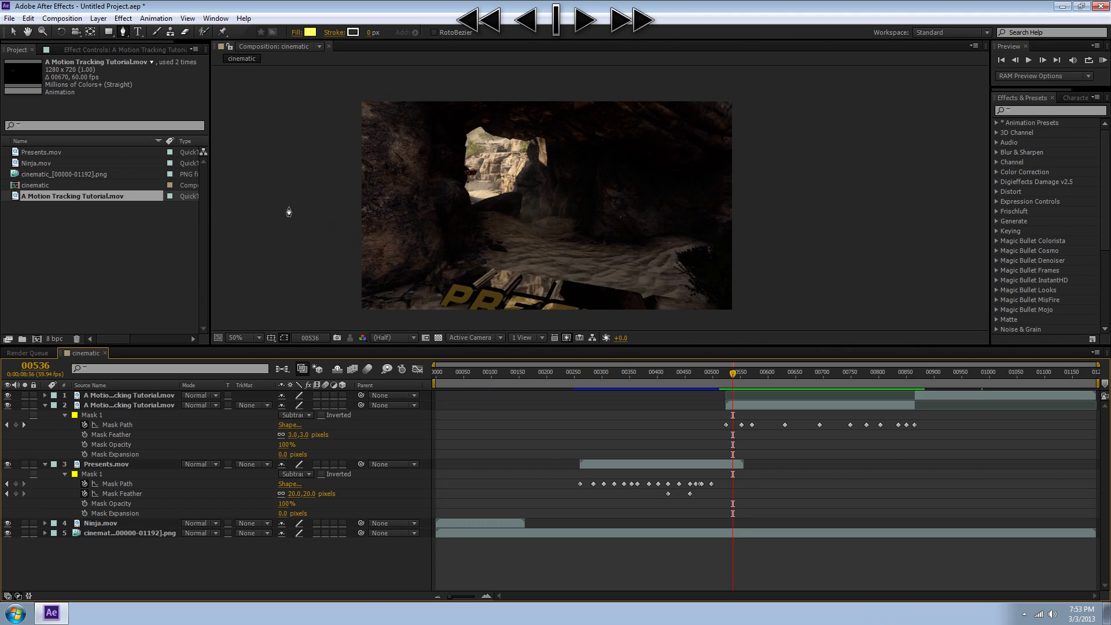
pyautogui.moveTo(605, 377); pyautogui.dragTo(647, 399)
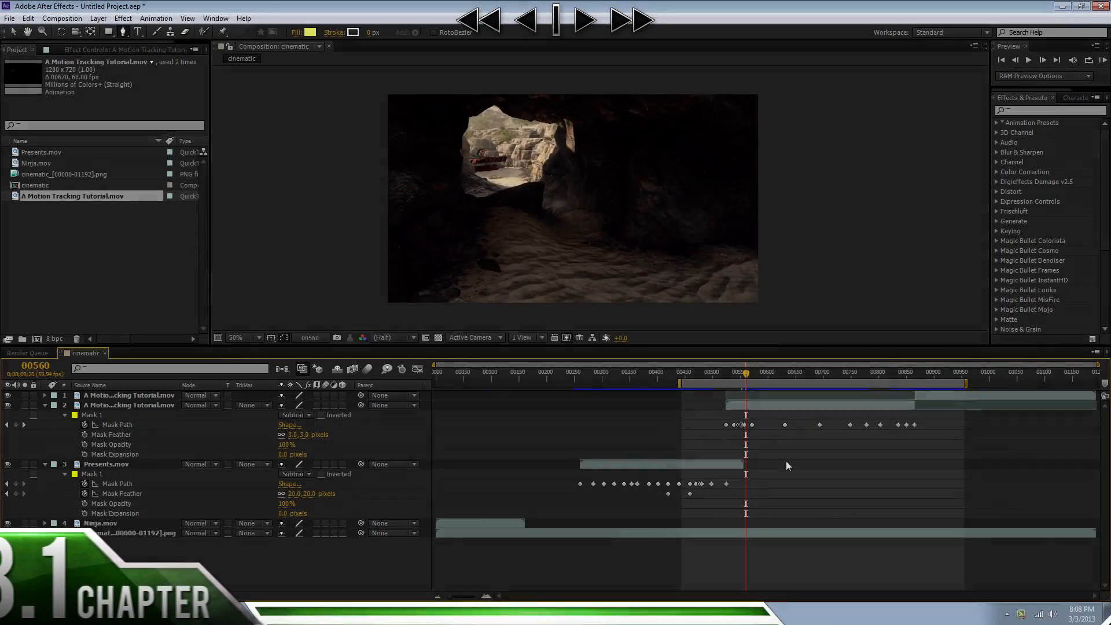
pyautogui.moveTo(614, 375); pyautogui.dragTo(559, 375)
pyautogui.moveTo(468, 416); pyautogui.dragTo(484, 428)
pyautogui.moveTo(479, 373); pyautogui.dragTo(747, 455)
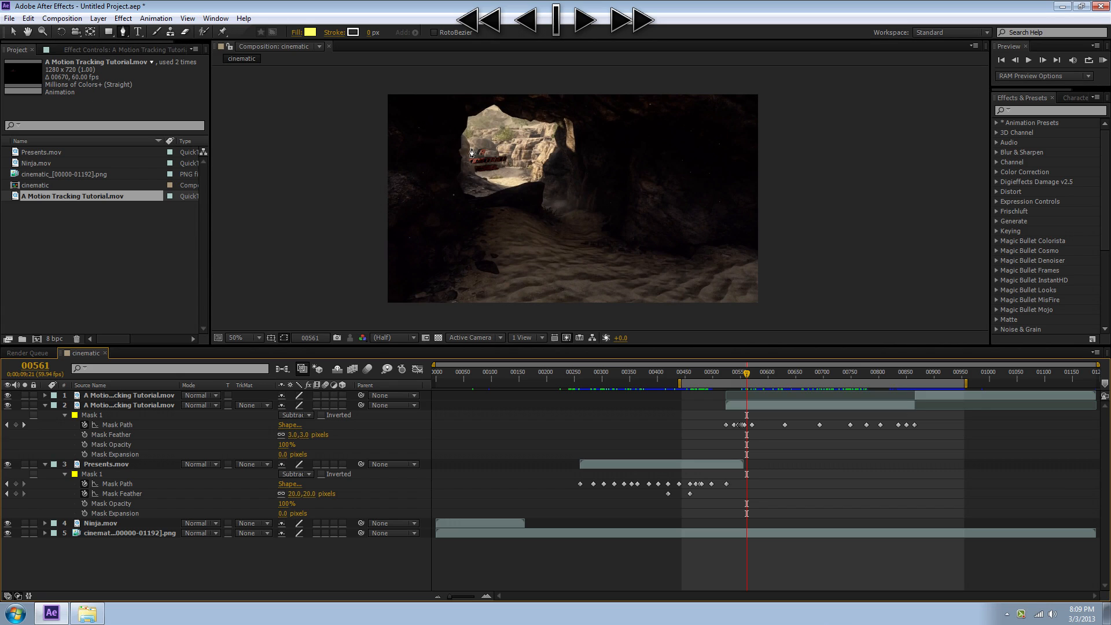
pyautogui.moveTo(755, 376); pyautogui.dragTo(741, 374)
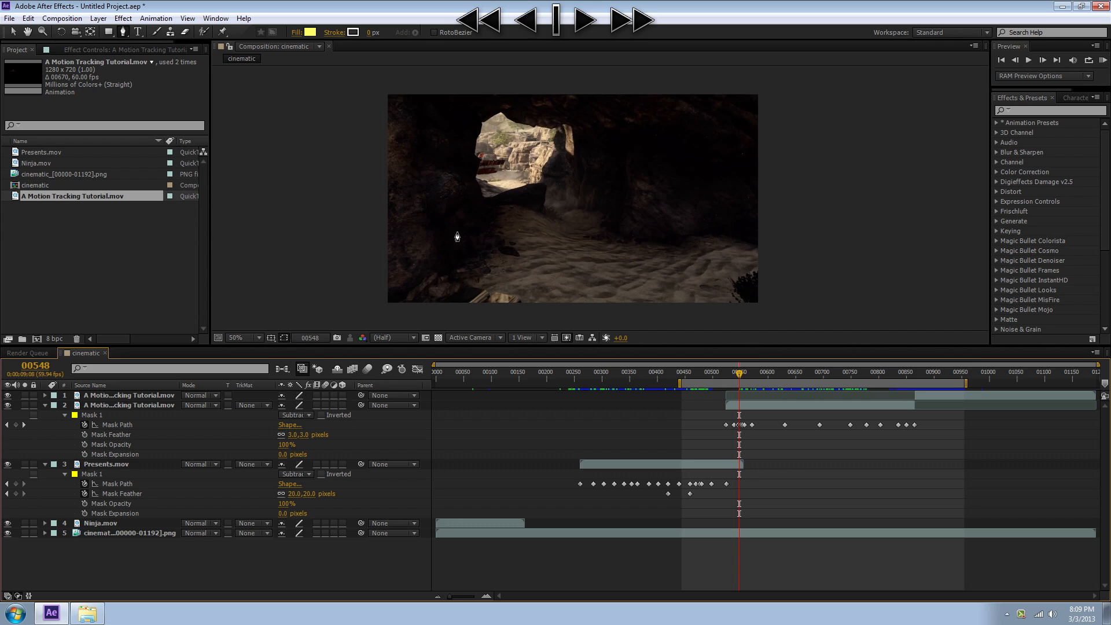
pyautogui.moveTo(740, 371); pyautogui.dragTo(426, 390)
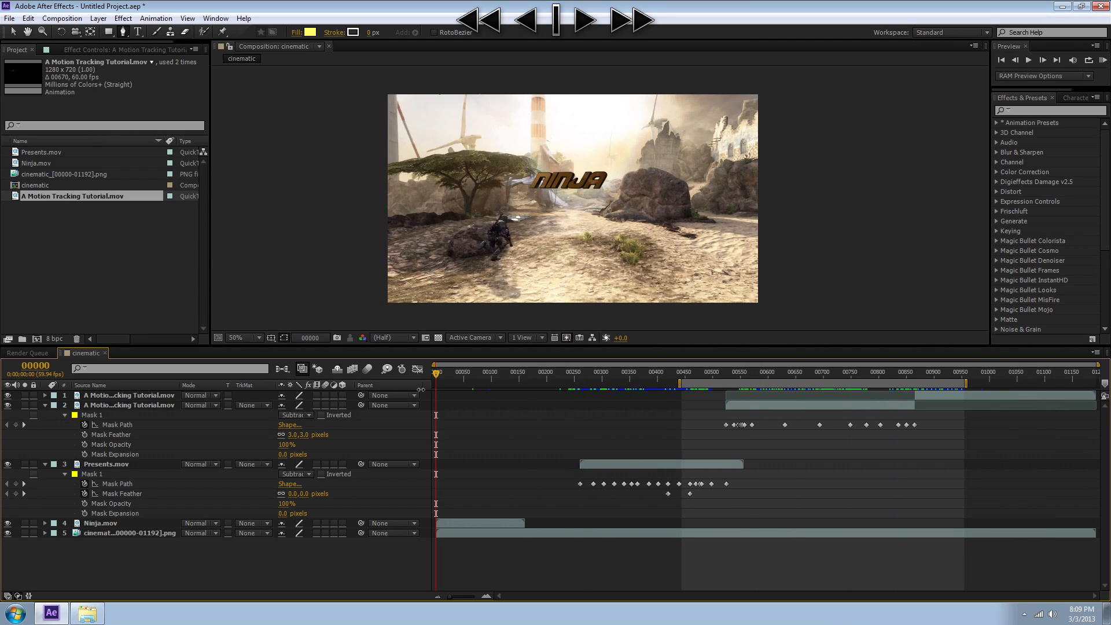
# - Nest the cinematic composition in a new composition and scrub through it up to frame 542
pyautogui.click(26, 218)
pyautogui.click(30, 185)
pyautogui.click(108, 242)
pyautogui.click(28, 186)
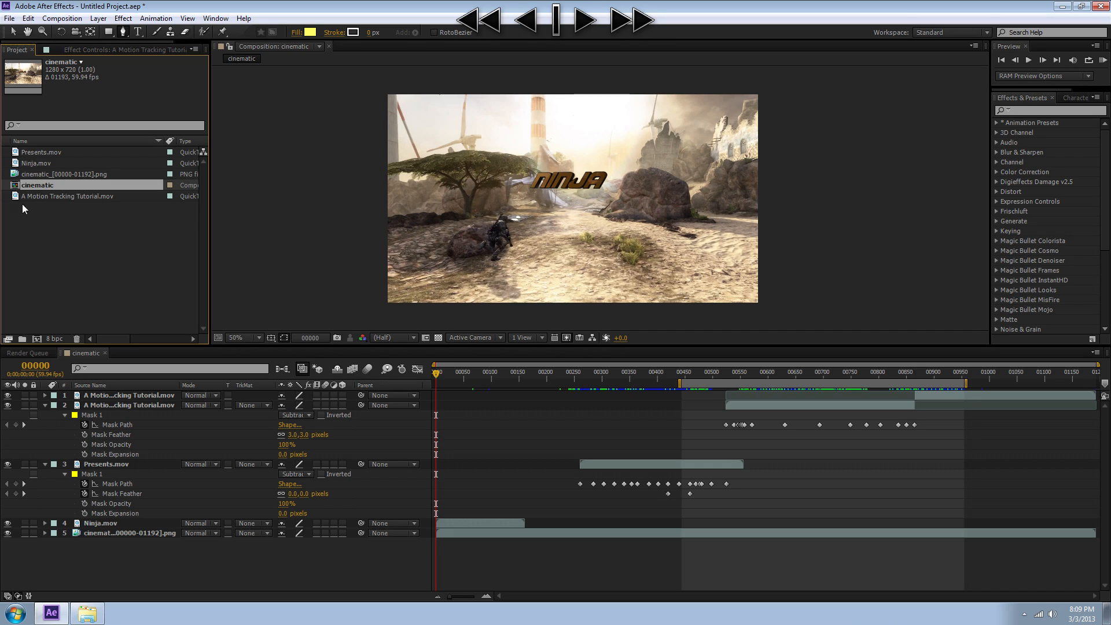
pyautogui.moveTo(37, 186); pyautogui.dragTo(37, 338)
pyautogui.click(442, 371)
pyautogui.moveTo(451, 370); pyautogui.dragTo(728, 375)
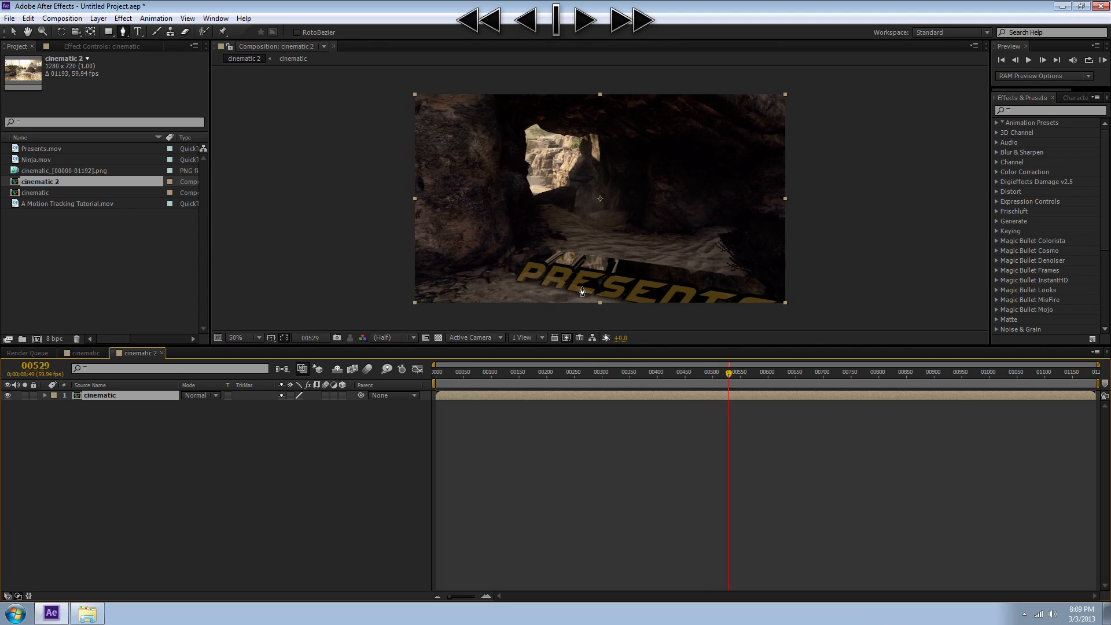
pyautogui.moveTo(731, 377); pyautogui.dragTo(737, 380)
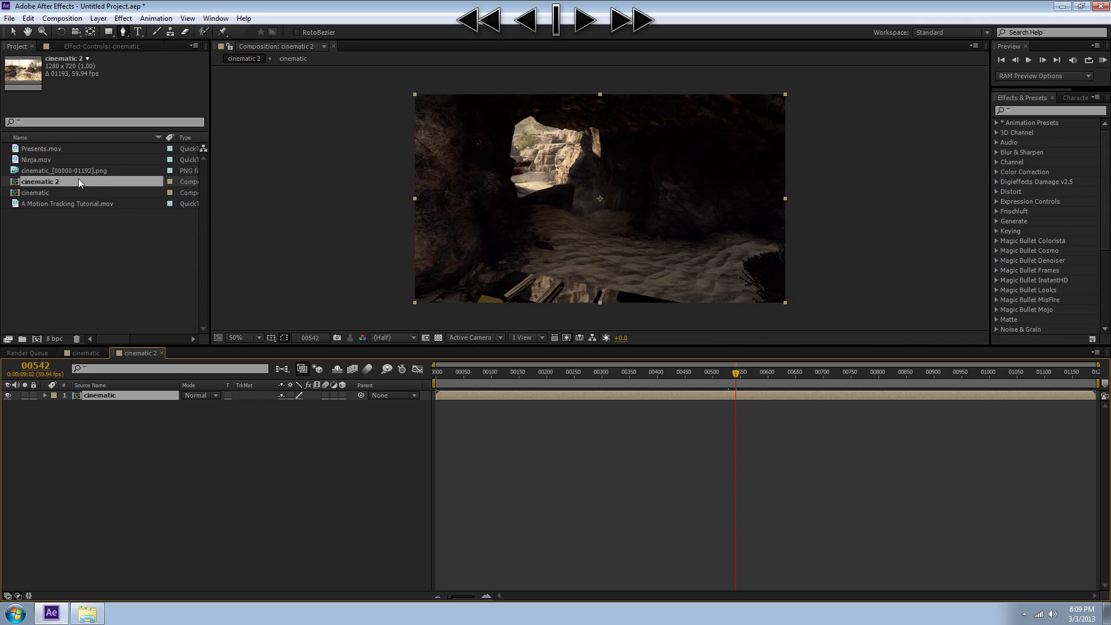
pyautogui.click(83, 233)
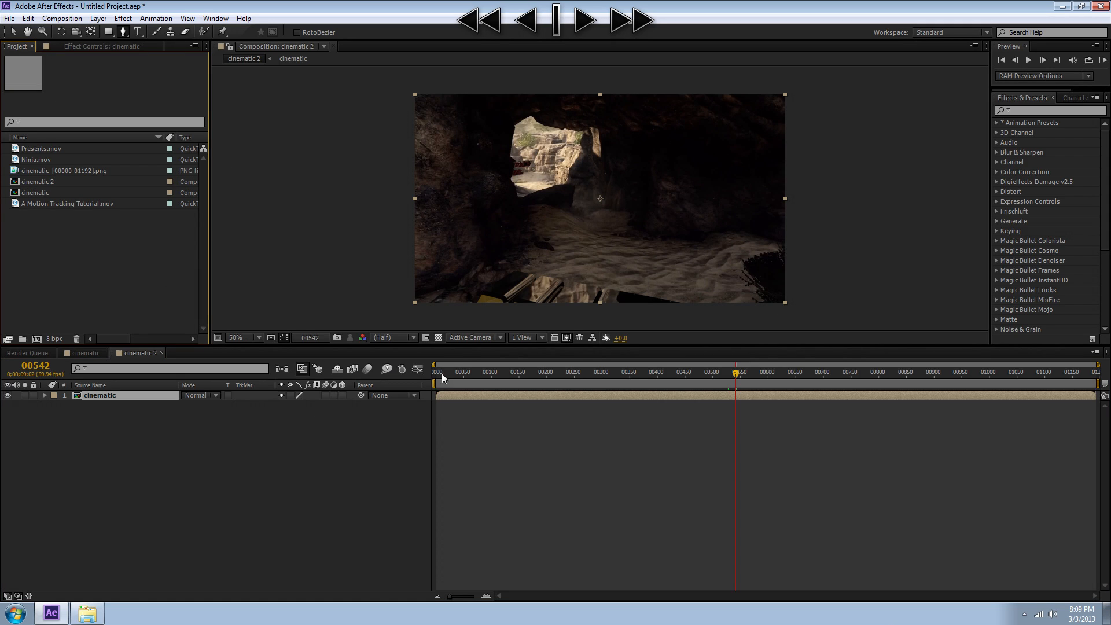
# - Reset the cinematic composition's work area to its full length and add the composition to the render queue
pyautogui.click(87, 354)
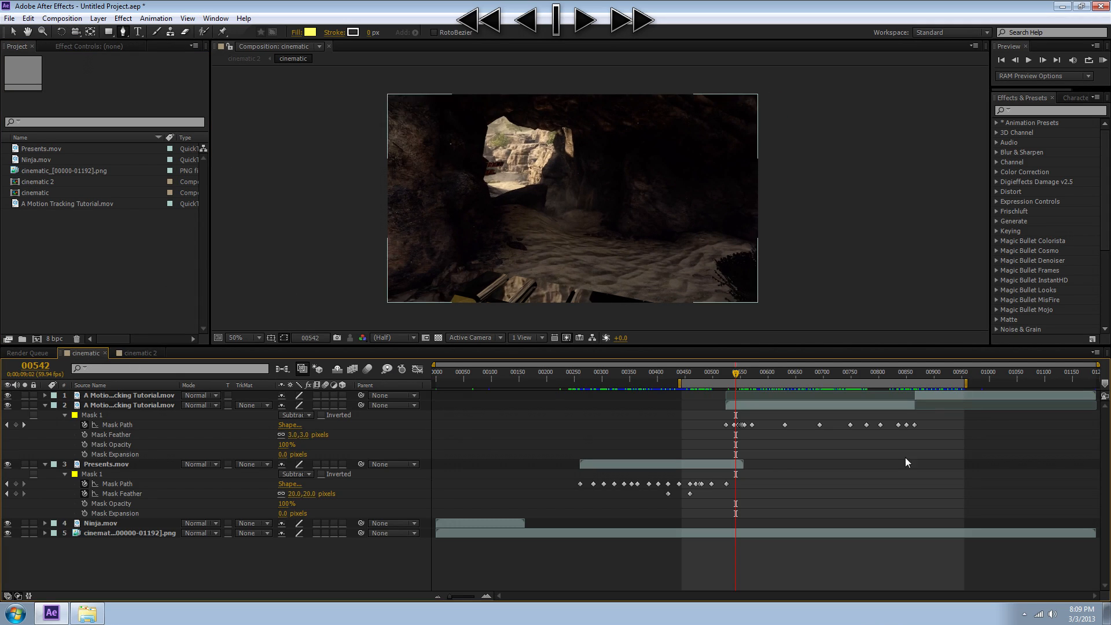
pyautogui.doubleClick(777, 385)
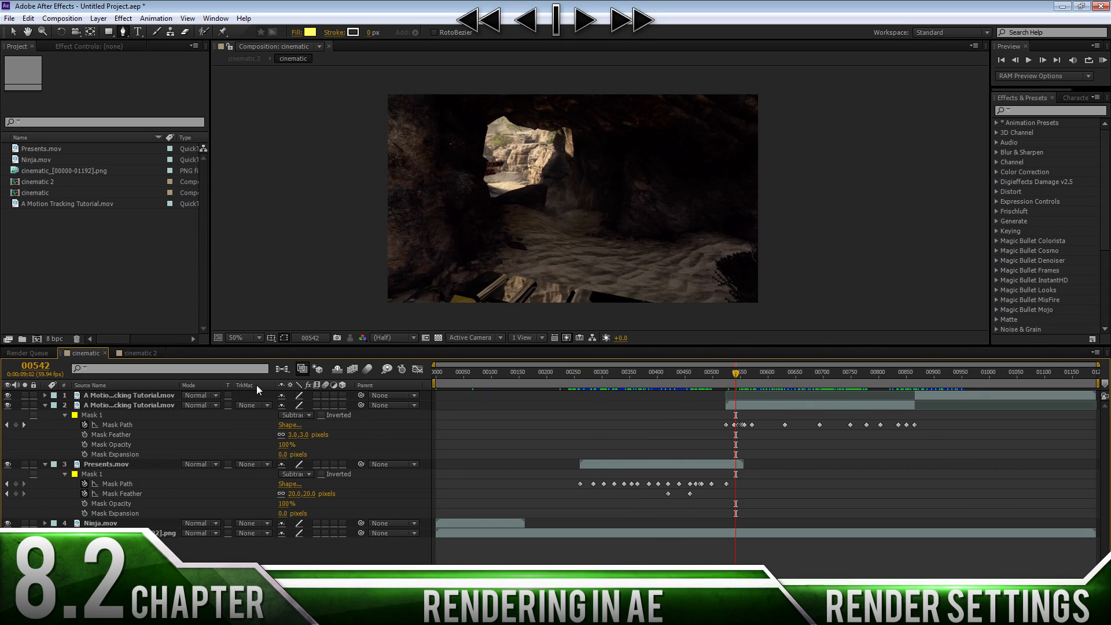
pyautogui.click(61, 18)
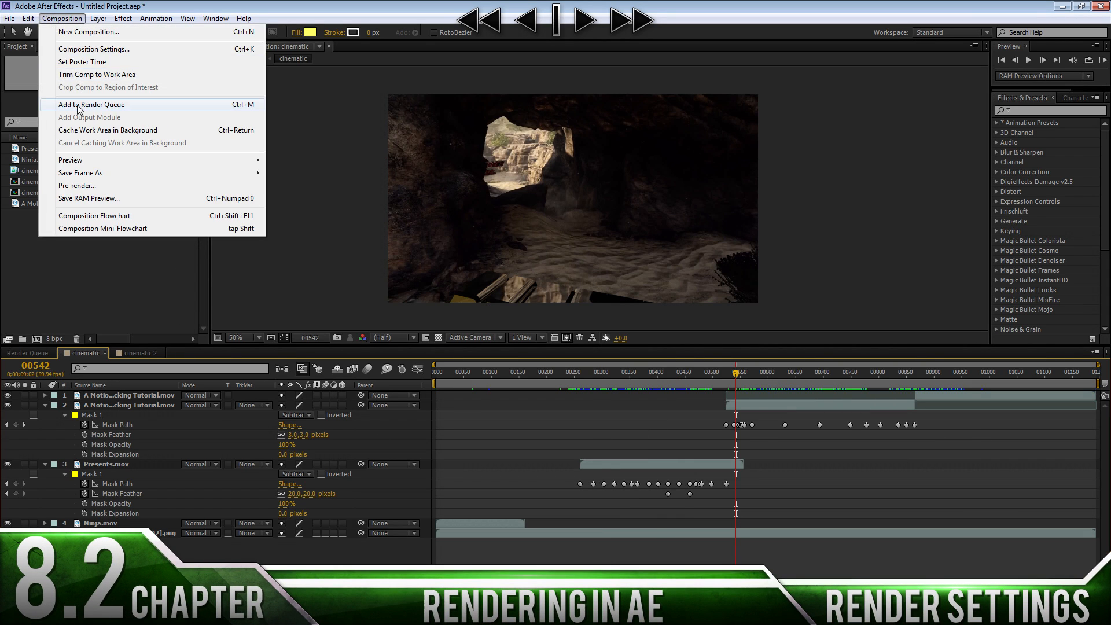
pyautogui.click(87, 106)
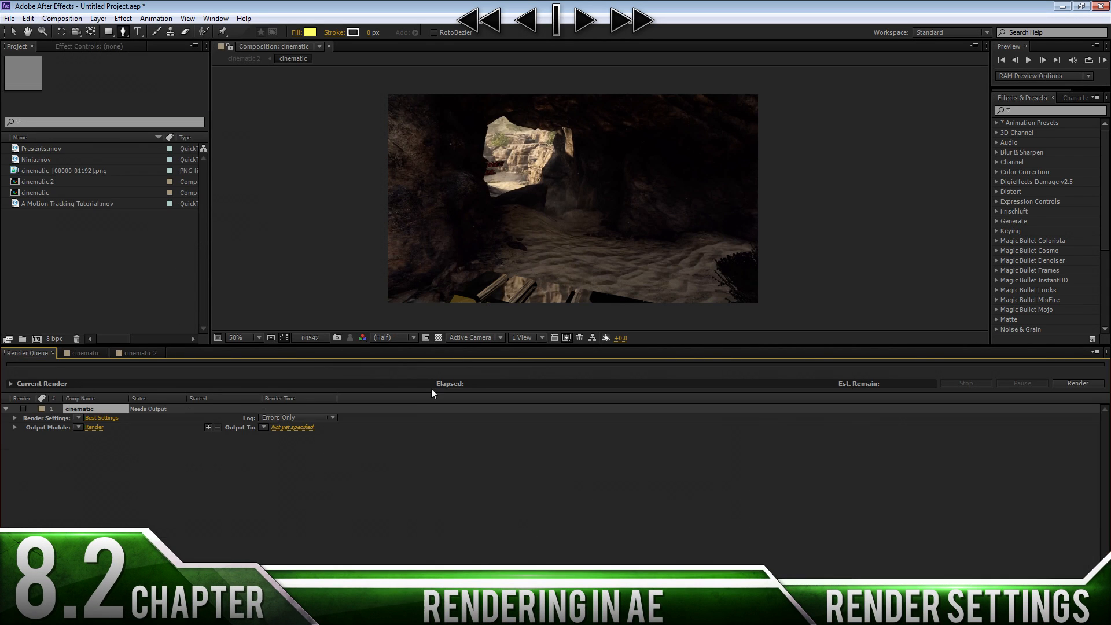
# - Open the output module settings of the queued cinematic render and choose H.264 as the format
pyautogui.click(95, 427)
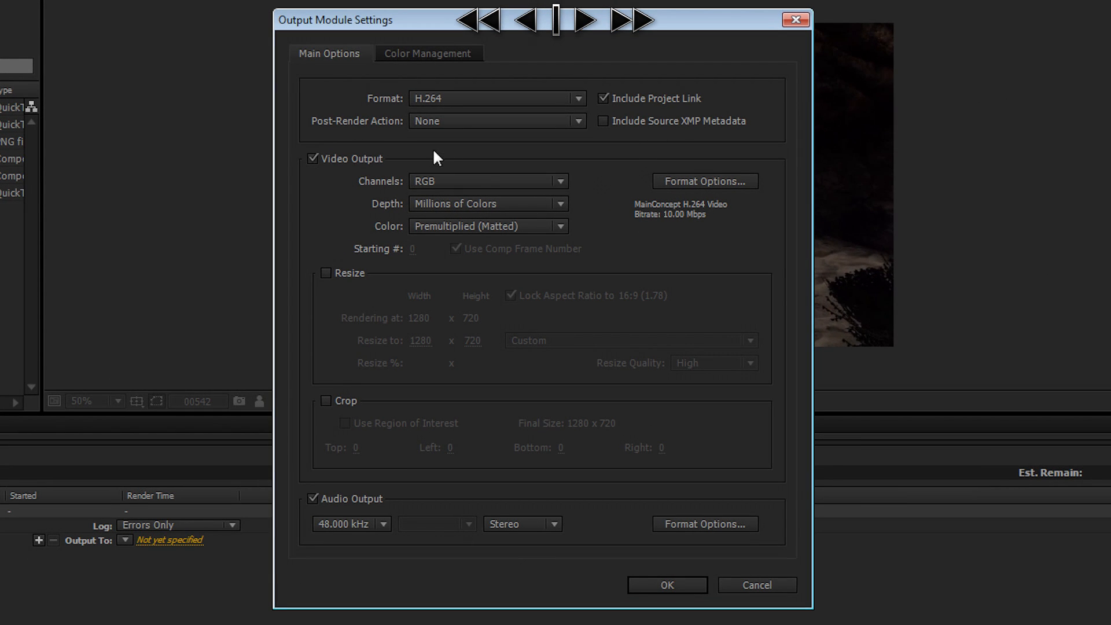
pyautogui.click(425, 99)
pyautogui.click(393, 99)
pyautogui.click(425, 98)
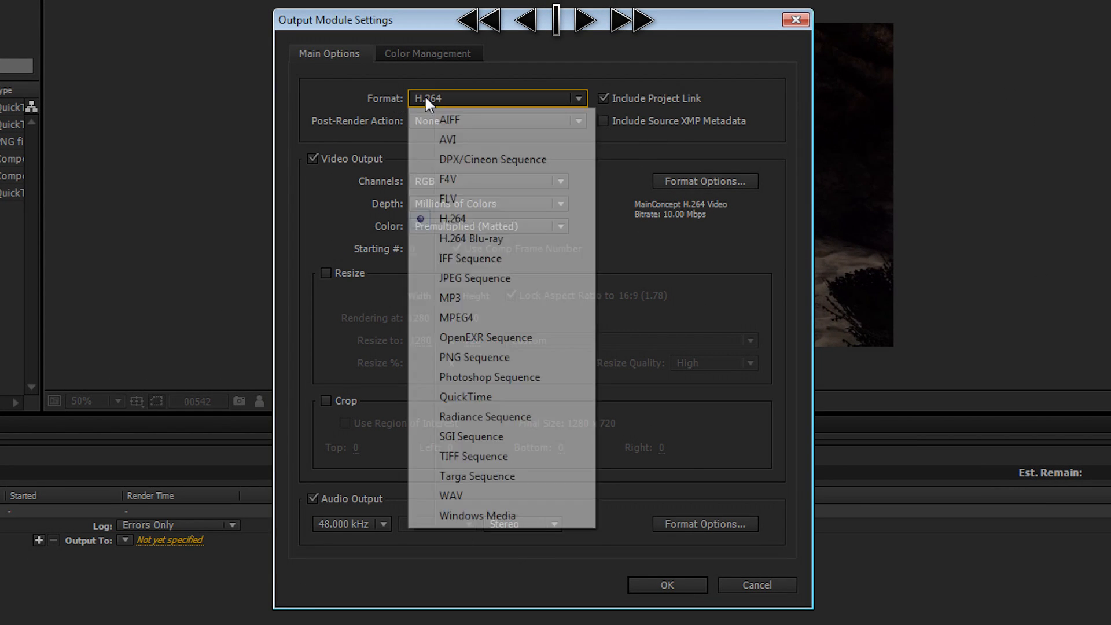
pyautogui.click(487, 218)
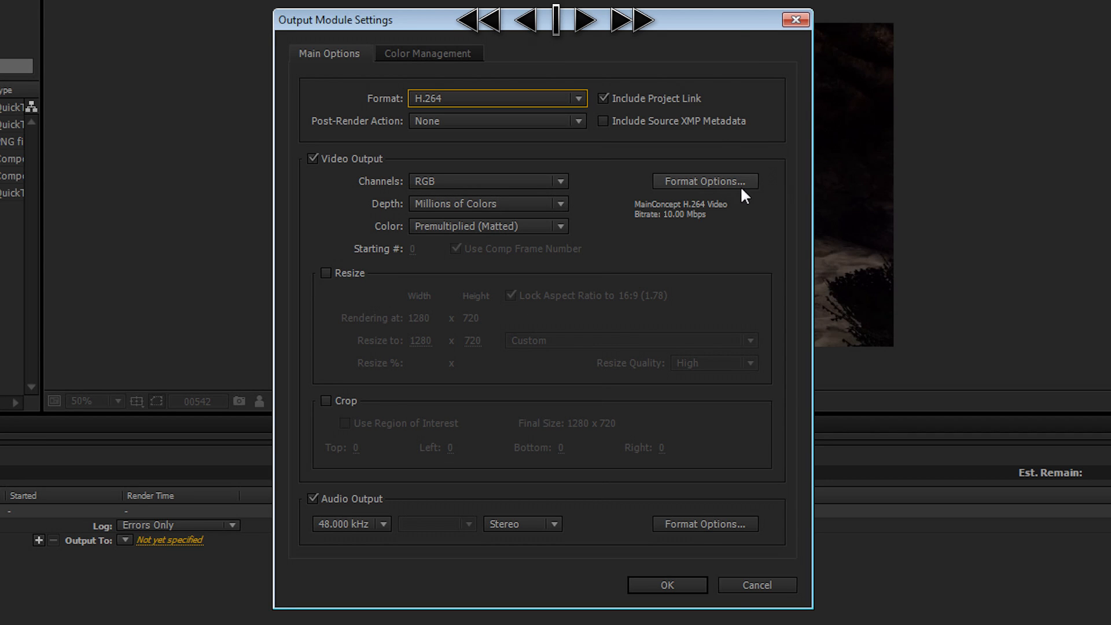
# - In the H.264 format options, set the profile to High and the level to 5.1
pyautogui.click(738, 184)
pyautogui.click(498, 148)
pyautogui.click(437, 152)
pyautogui.click(515, 152)
pyautogui.click(516, 209)
pyautogui.click(485, 173)
pyautogui.click(533, 473)
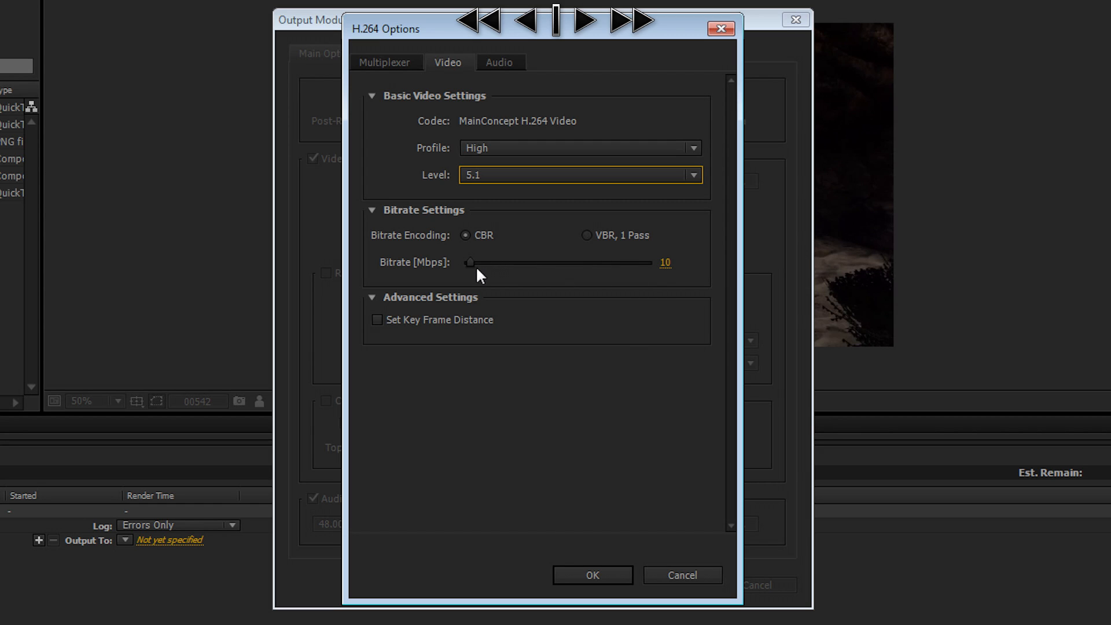
# - Set the H.264 constant bitrate to 20 Mbps and raise it to 50 Mbps
pyautogui.click(664, 264)
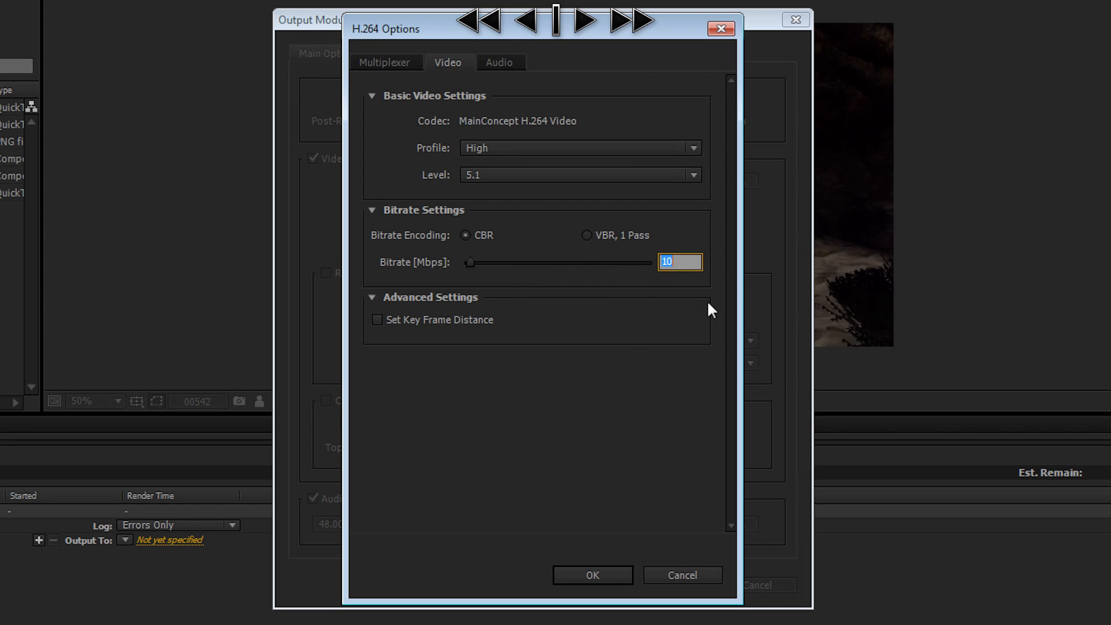
pyautogui.write('20')
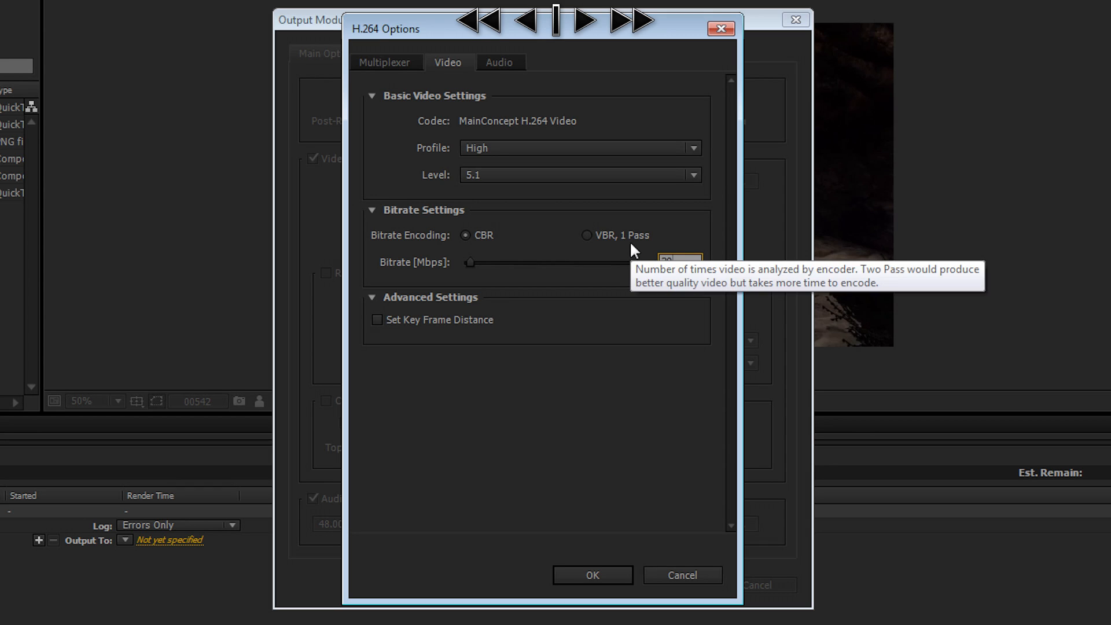
pyautogui.click(696, 255)
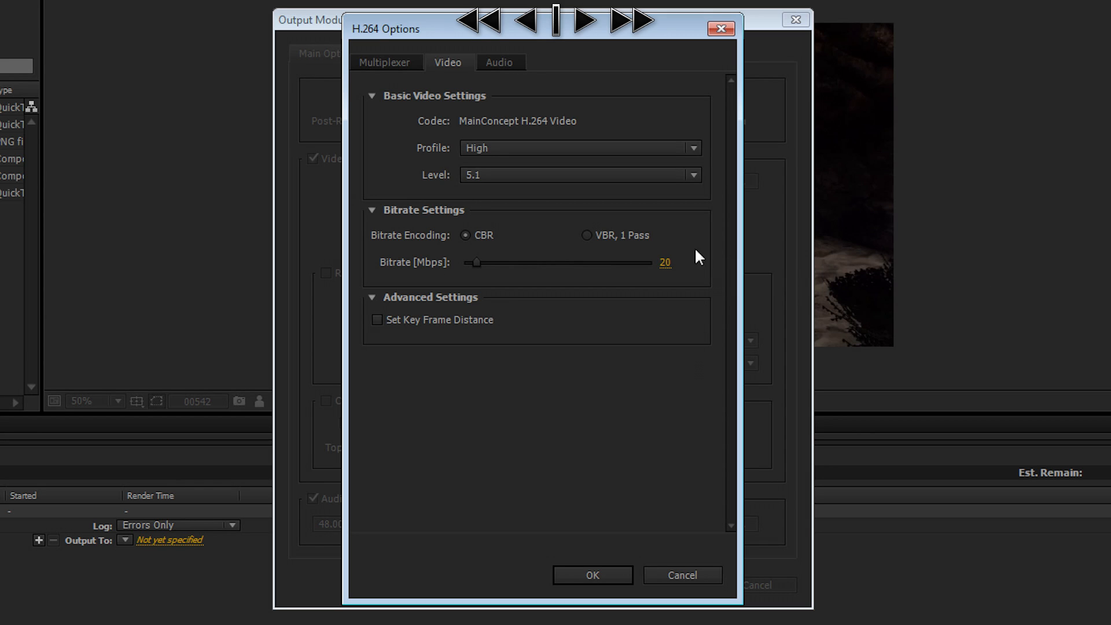
pyautogui.click(662, 263)
pyautogui.write('50')
pyautogui.press('Return')
# - Set the H.264 bitrate to 10 Mbps, then accept the format options and the output module settings
pyautogui.moveTo(493, 262); pyautogui.dragTo(476, 282)
pyautogui.click(673, 264)
pyautogui.click(668, 328)
pyautogui.click(674, 299)
pyautogui.click(684, 261)
pyautogui.write('10')
pyautogui.press('Return')
pyautogui.click(605, 575)
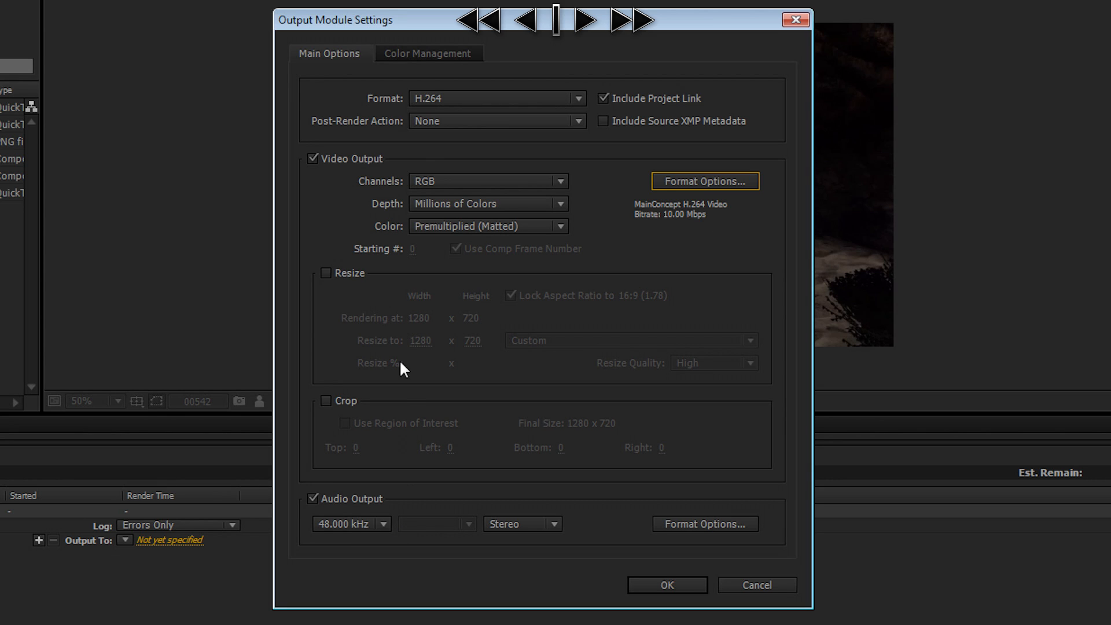
pyautogui.click(412, 55)
pyautogui.click(329, 58)
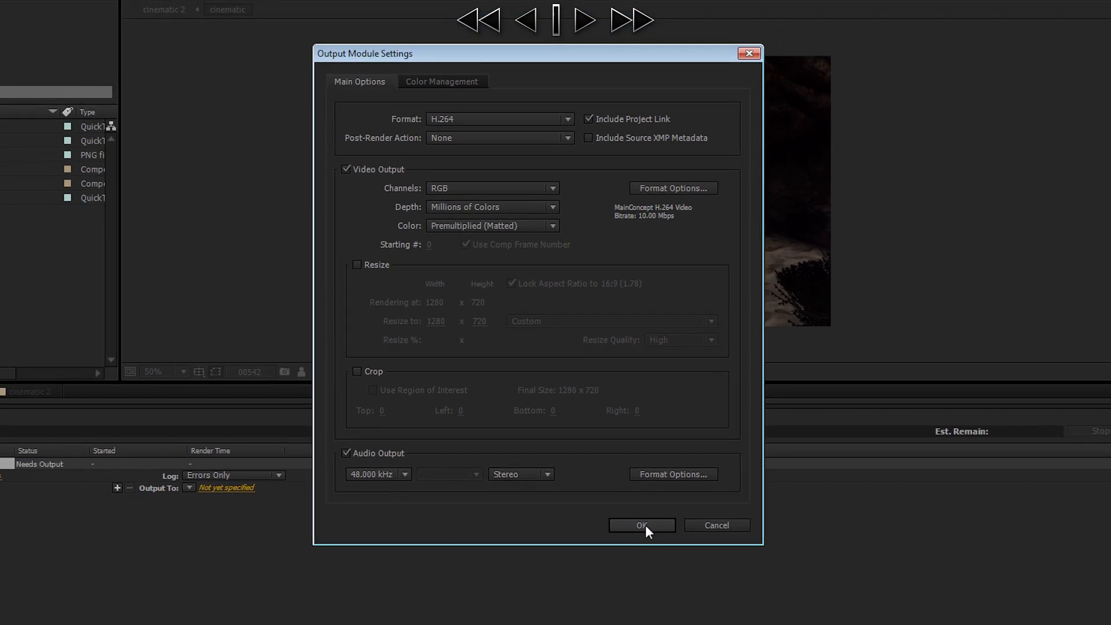
pyautogui.click(667, 585)
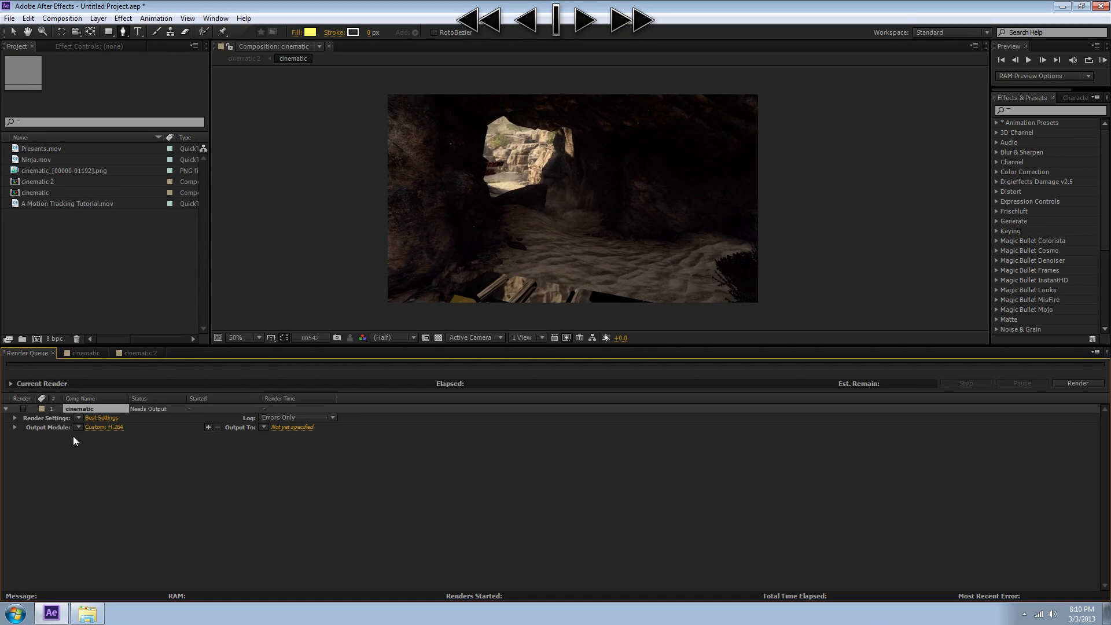
# - Switch the queued render's output module to the Lossless preset and check the output destination choices
pyautogui.click(79, 428)
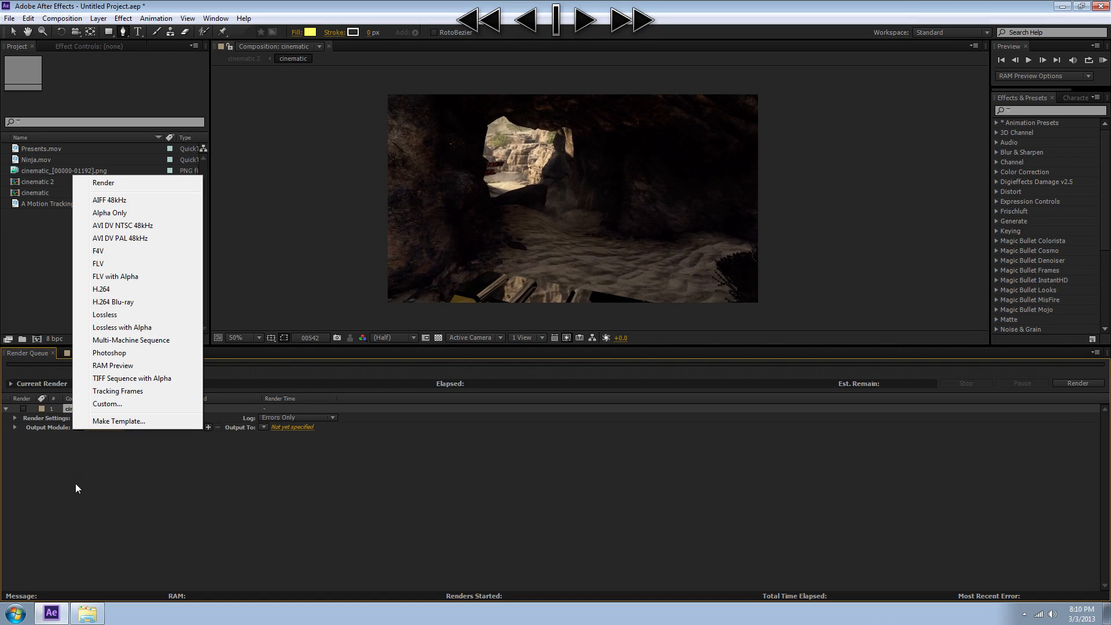
pyautogui.click(82, 317)
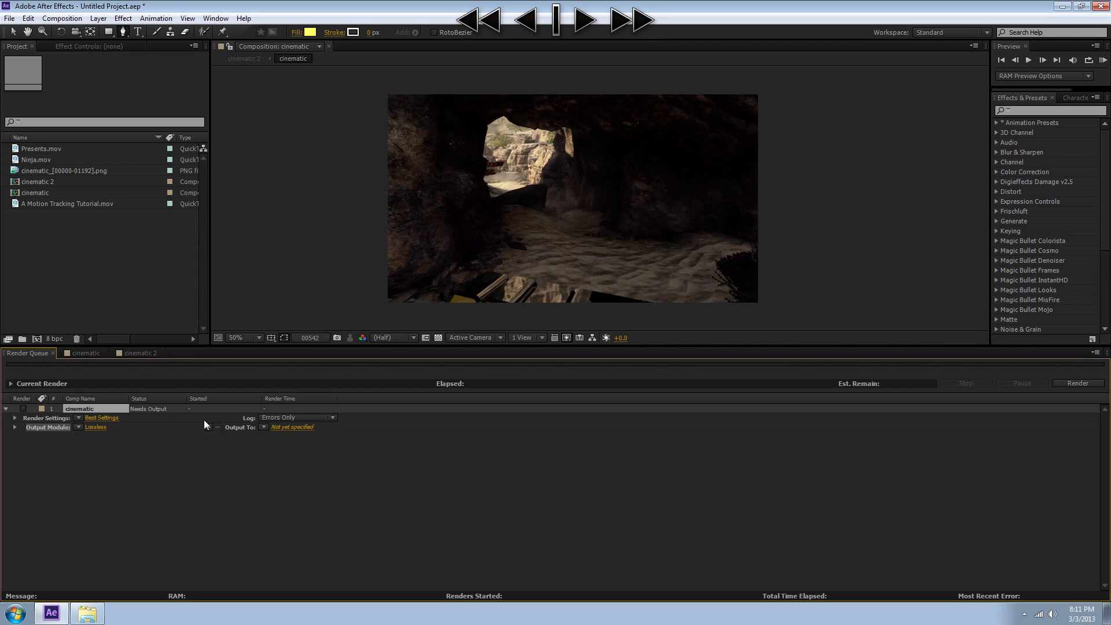
pyautogui.click(264, 427)
pyautogui.click(221, 474)
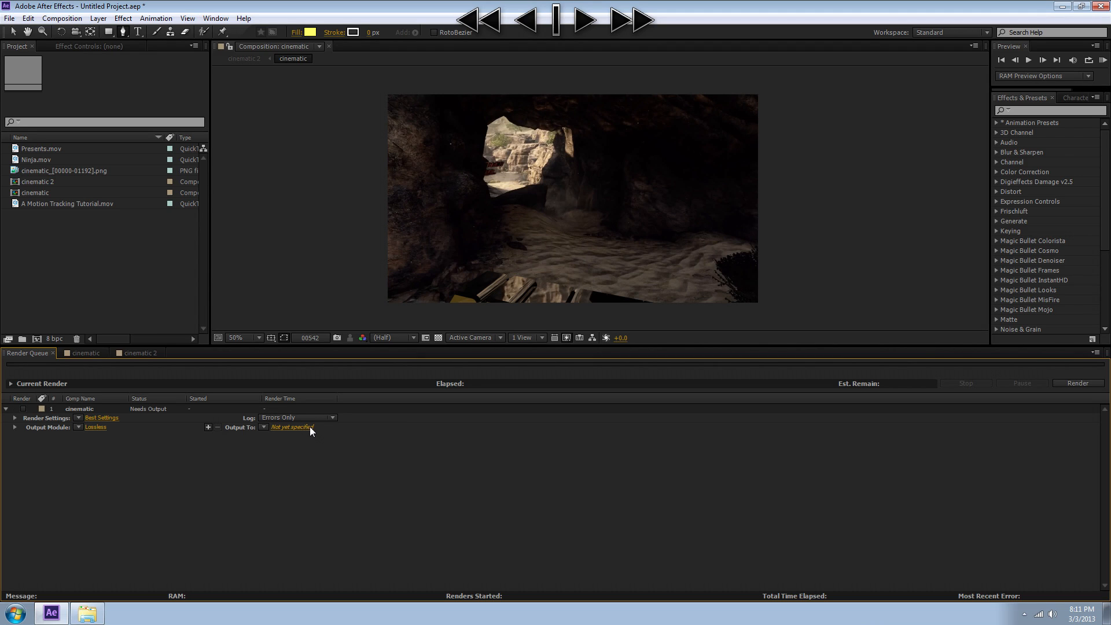
# - Switch the queued cinematic render's output module to the Render preset
pyautogui.click(78, 428)
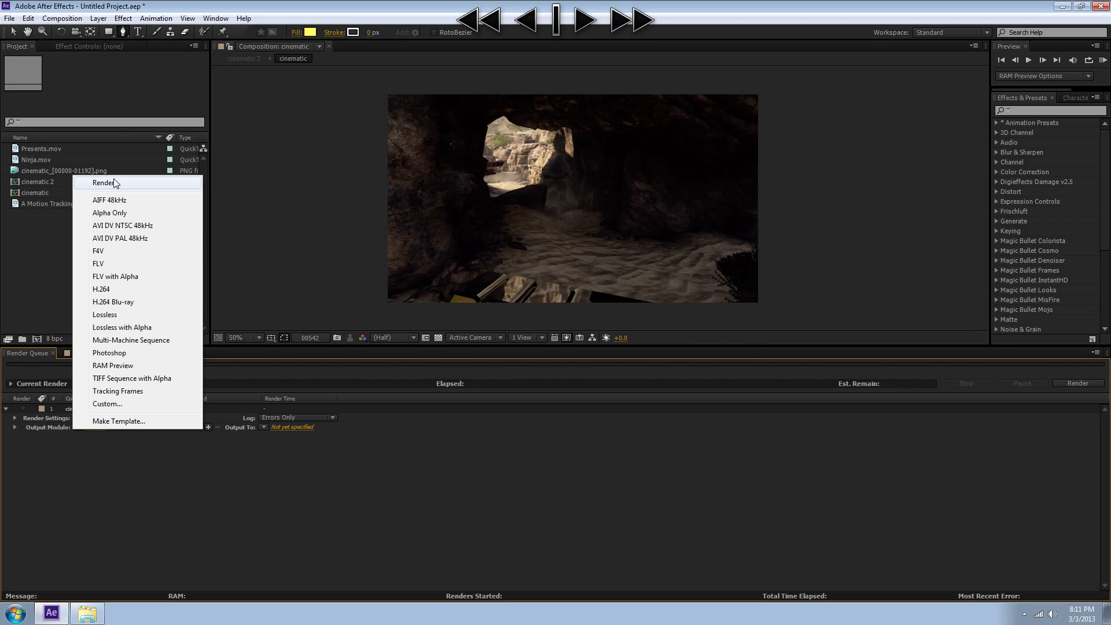
pyautogui.click(111, 182)
pyautogui.click(78, 427)
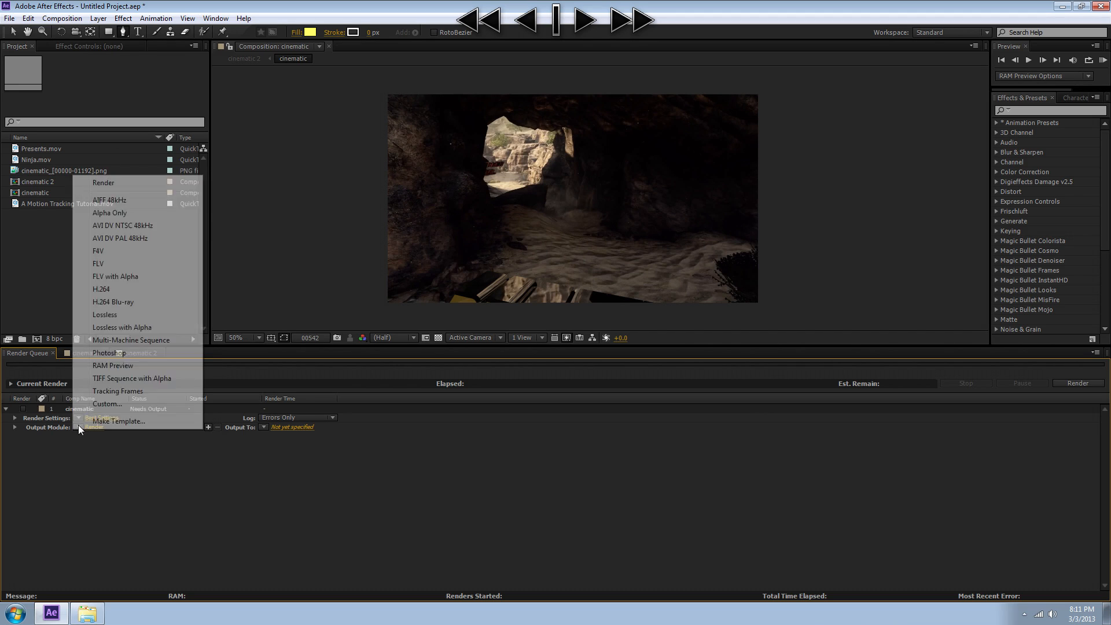
pyautogui.click(110, 186)
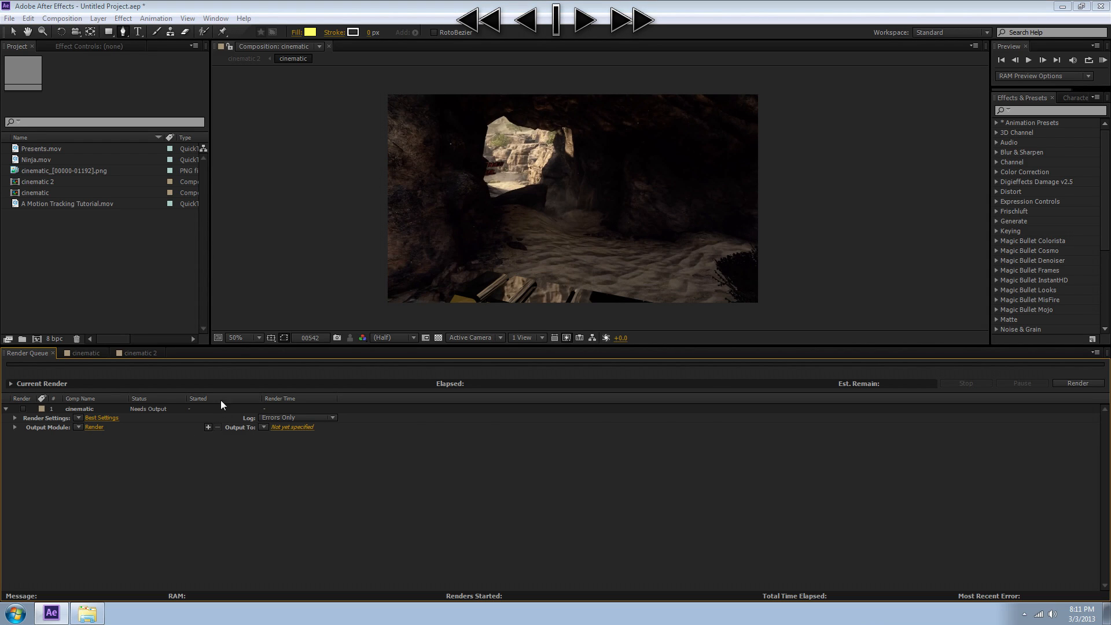
pyautogui.click(611, 456)
# - Apply the Lossless preset to the output module of the queued cinematic render
pyautogui.click(78, 427)
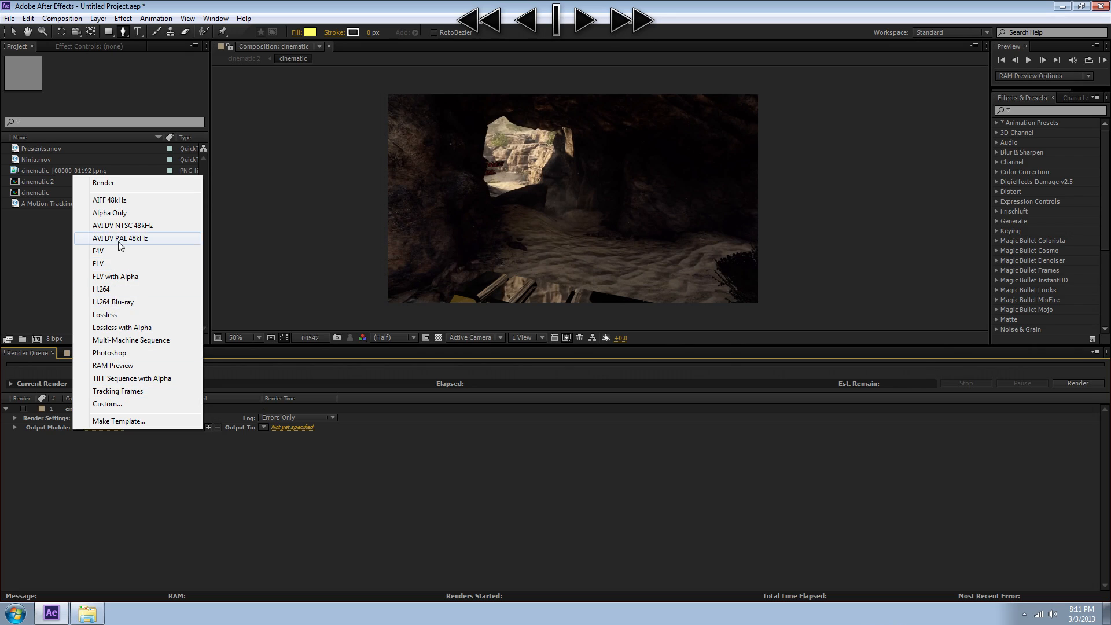
pyautogui.click(104, 314)
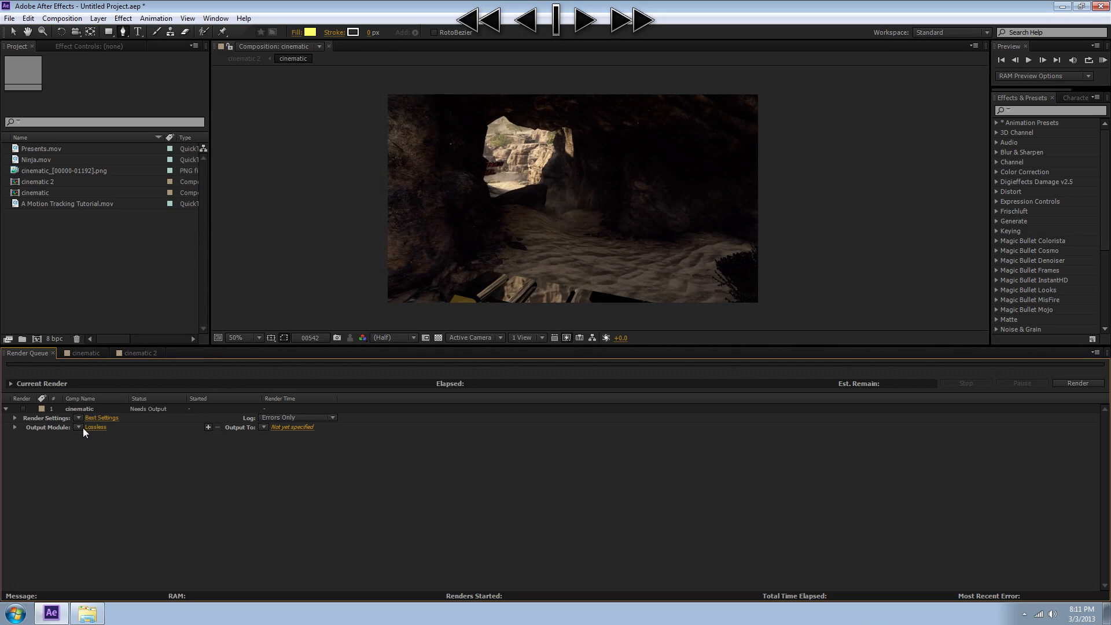
pyautogui.click(81, 428)
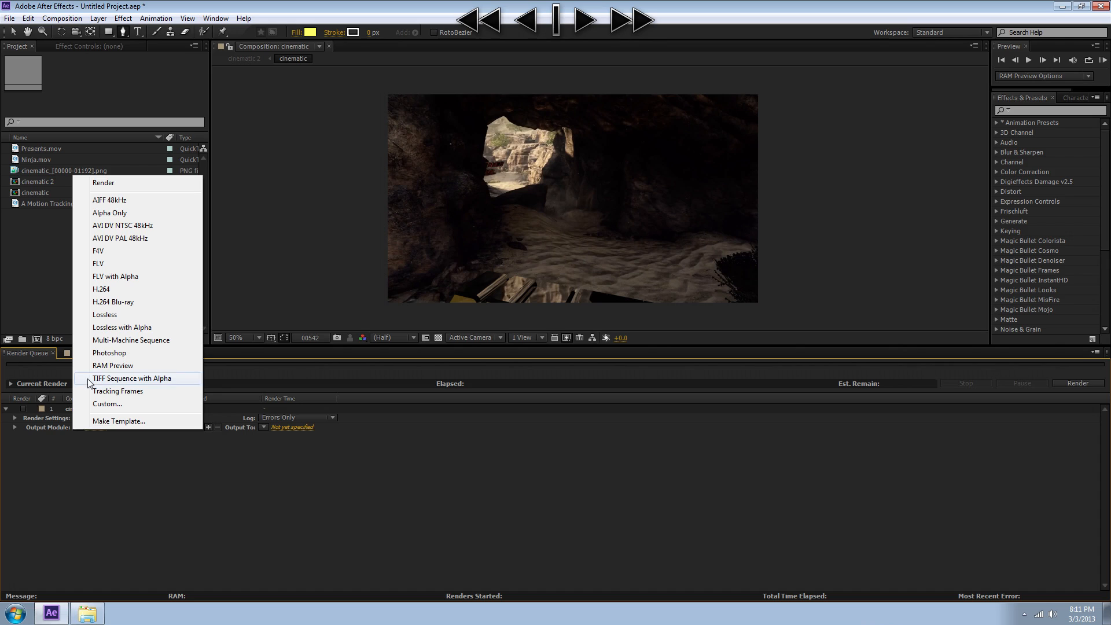
pyautogui.click(102, 315)
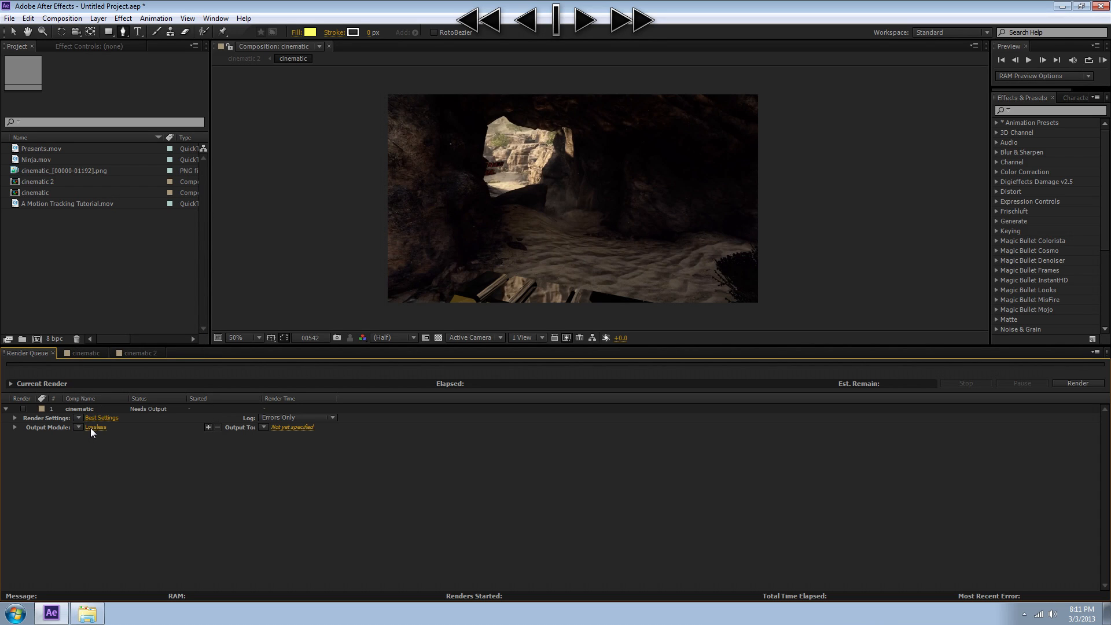
# - Open the Lossless module's settings, keep AVI as the format, review its format options and confirm the settings
pyautogui.click(94, 428)
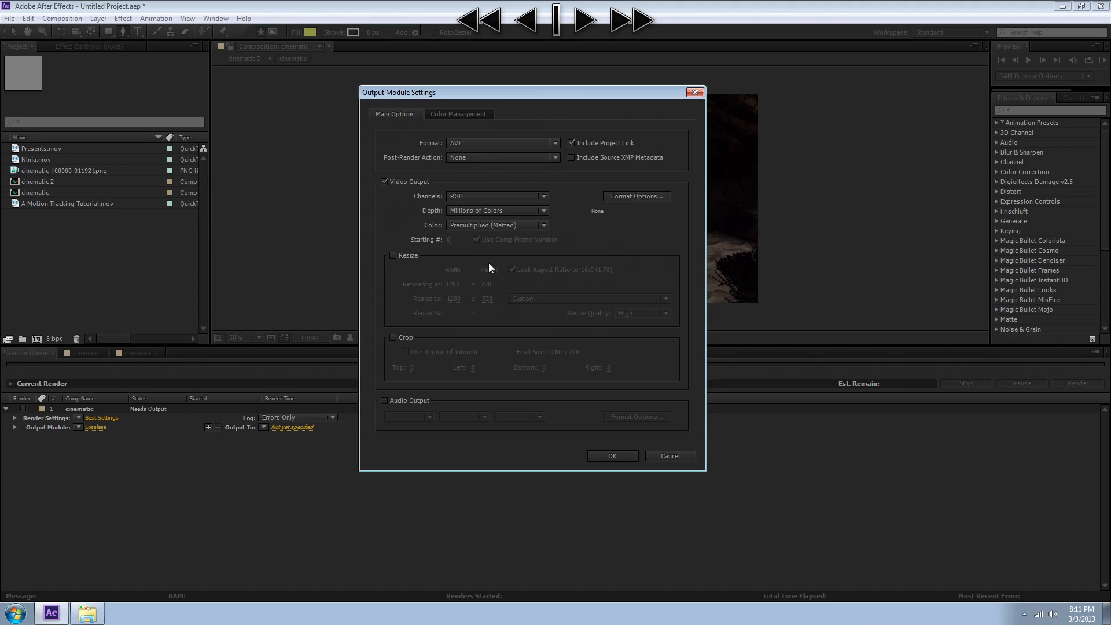
pyautogui.click(474, 141)
pyautogui.click(429, 146)
pyautogui.click(609, 196)
pyautogui.click(568, 451)
pyautogui.click(604, 457)
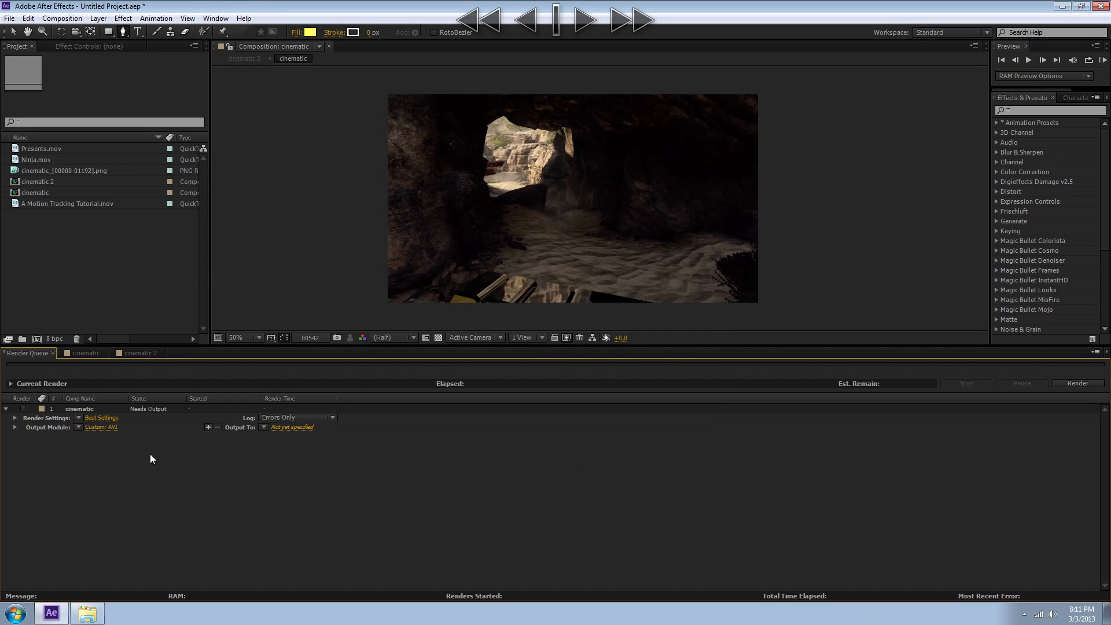